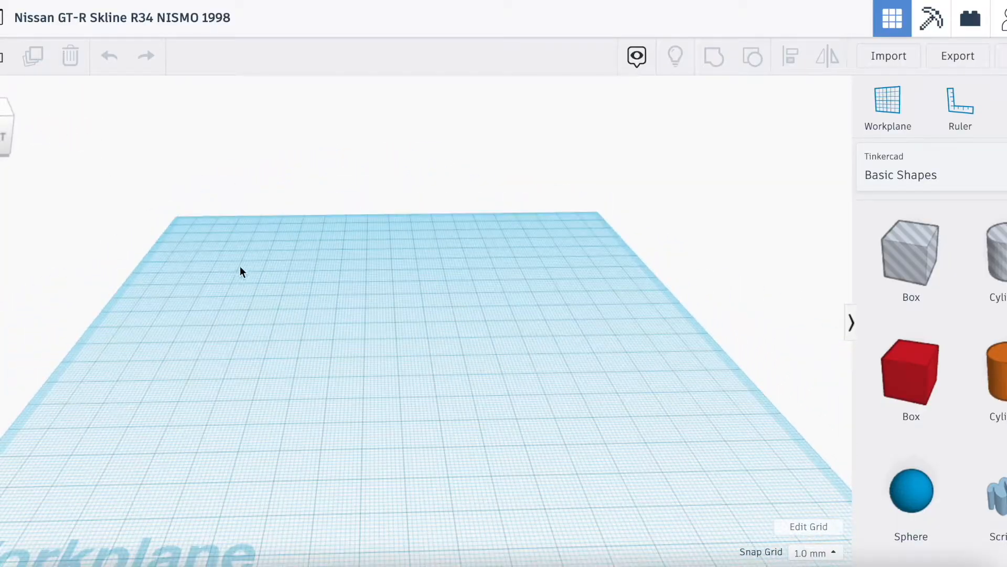
# Step: Place a solid box on the workplane and colour it blue
pyautogui.scroll(-5, 241, 266)
pyautogui.moveTo(0, 132); pyautogui.dragTo(1, 128)
pyautogui.click(1, 129)
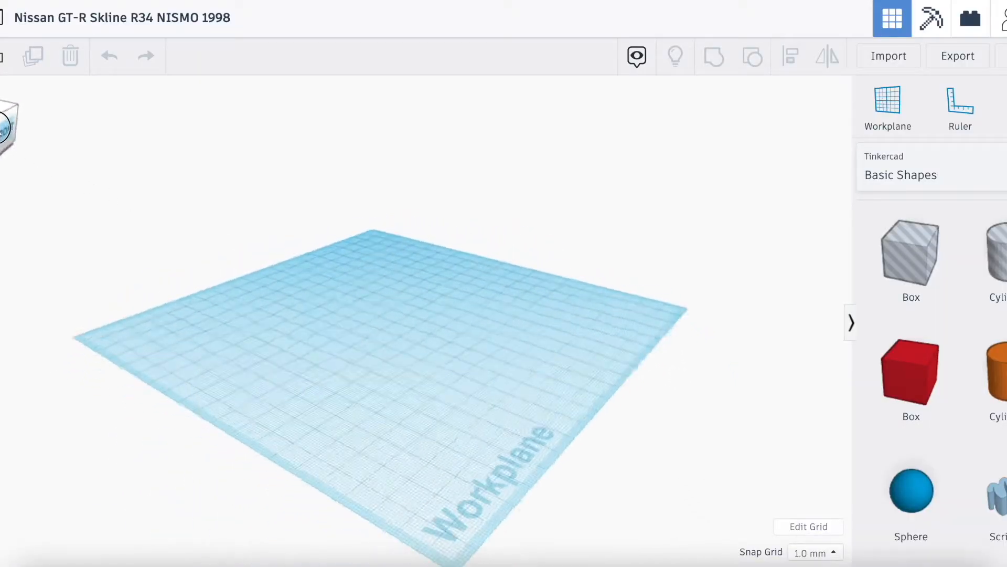
pyautogui.moveTo(1, 139); pyautogui.dragTo(4, 130)
pyautogui.scroll(2, 149, 259)
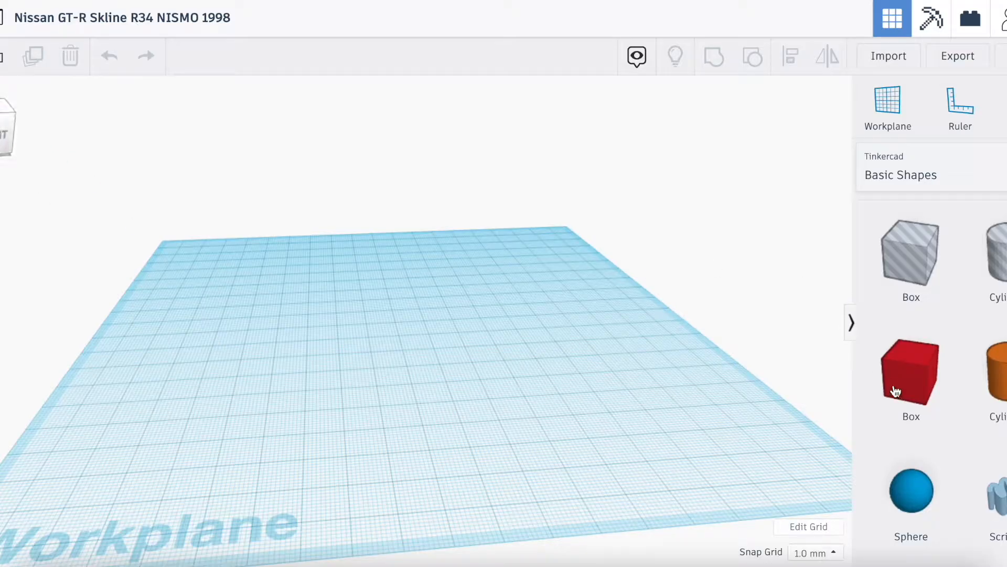
pyautogui.moveTo(895, 391); pyautogui.dragTo(425, 396)
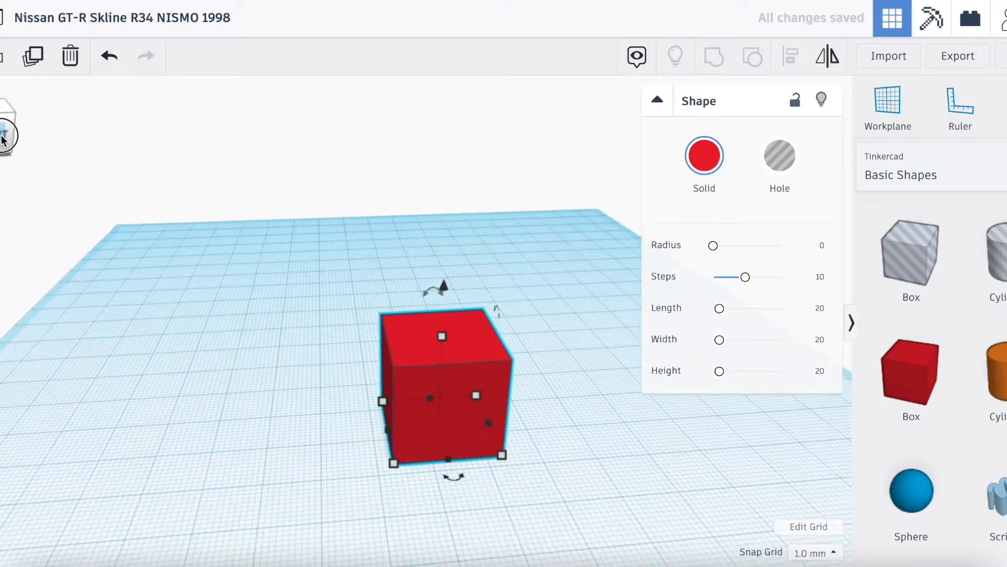
pyautogui.click(1, 137)
pyautogui.click(704, 156)
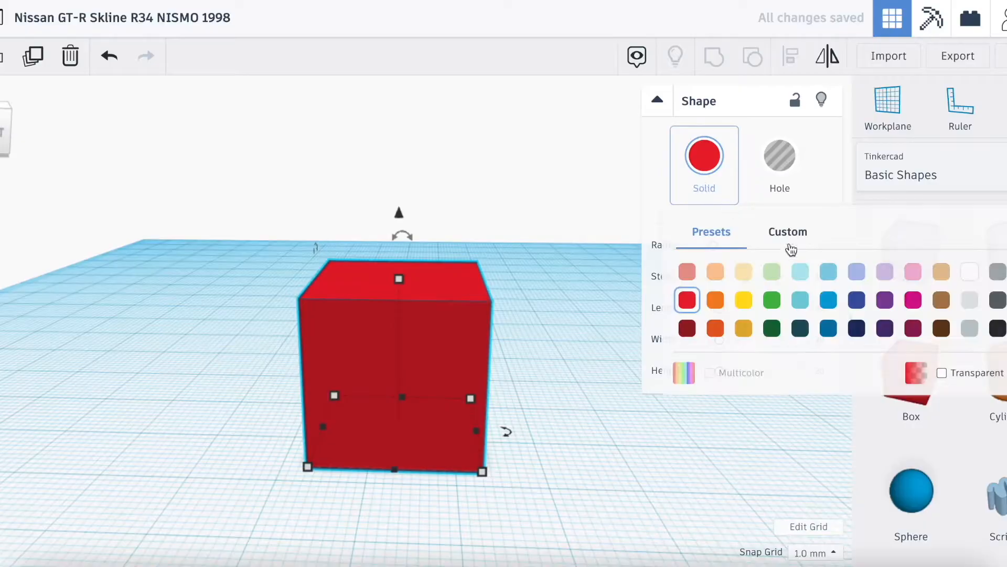
pyautogui.click(827, 300)
pyautogui.click(602, 445)
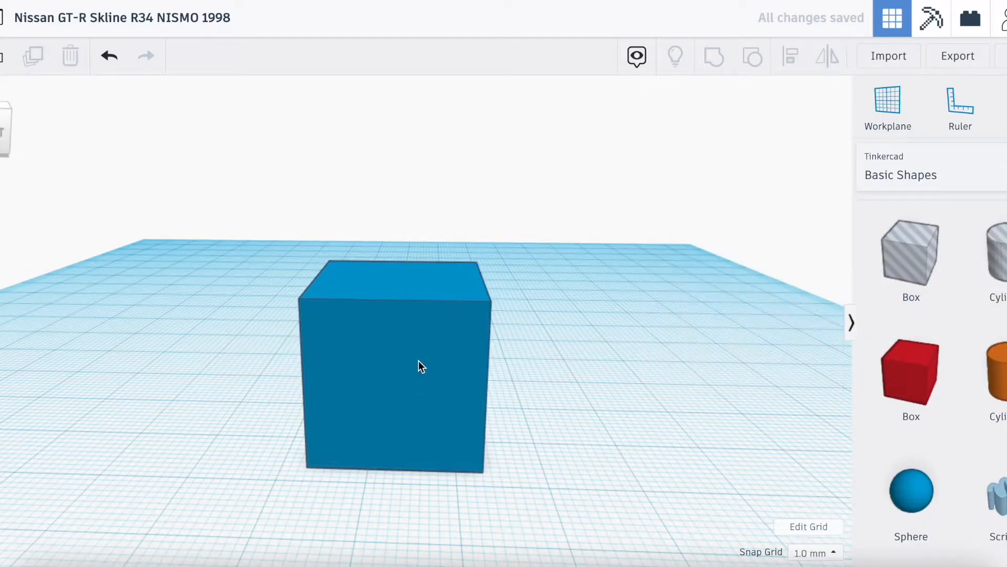
# Step: Lower the height of the blue box and widen it to 24 mm
pyautogui.click(423, 361)
pyautogui.press('Left')
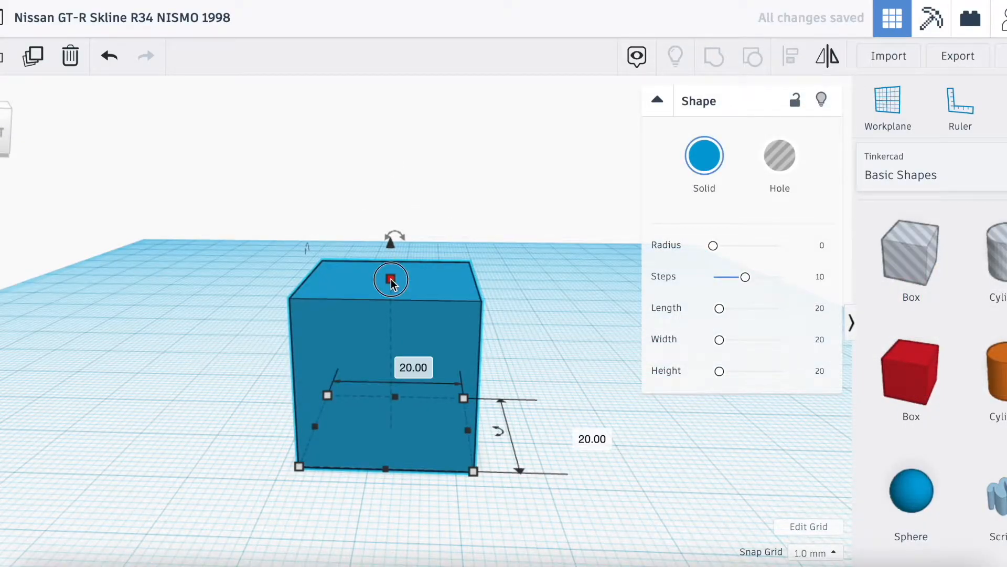
pyautogui.moveTo(391, 279); pyautogui.dragTo(393, 309)
pyautogui.moveTo(473, 434); pyautogui.dragTo(500, 433)
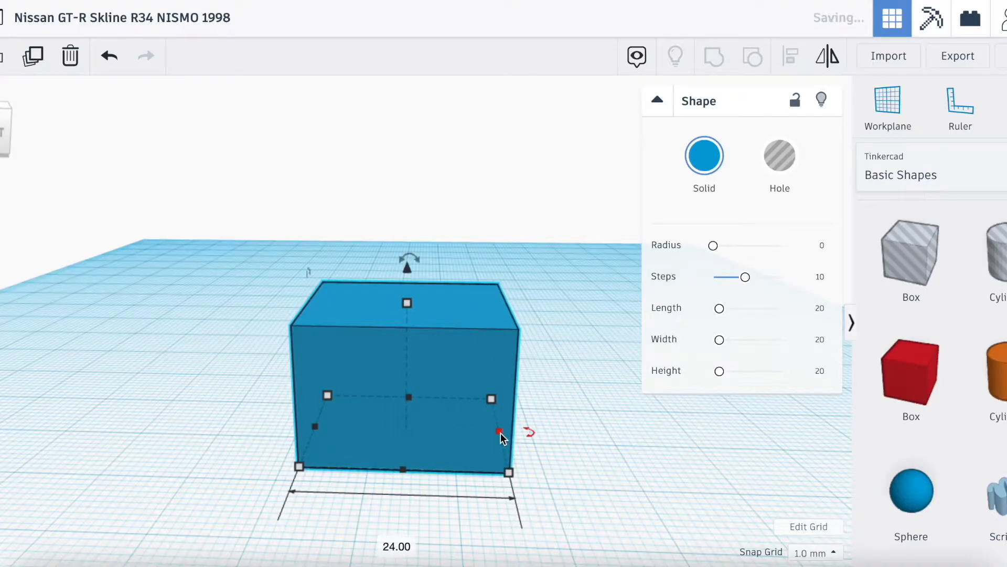
# Step: Add a box hole, tilt it, and position it near the front top edge of the blue box
pyautogui.moveTo(325, 272); pyautogui.dragTo(173, 320, button='right')
pyautogui.scroll(-3, 173, 320)
pyautogui.moveTo(926, 277); pyautogui.dragTo(158, 450)
pyautogui.moveTo(149, 358); pyautogui.dragTo(60, 326)
pyautogui.press('Right')
pyautogui.press('Right')
pyautogui.press('Right')
pyautogui.press('Right')
pyautogui.press('Right')
pyautogui.press('Up')
pyautogui.press('Up')
pyautogui.press('Up')
pyautogui.press('Up')
pyautogui.press('Up')
pyautogui.press('Up')
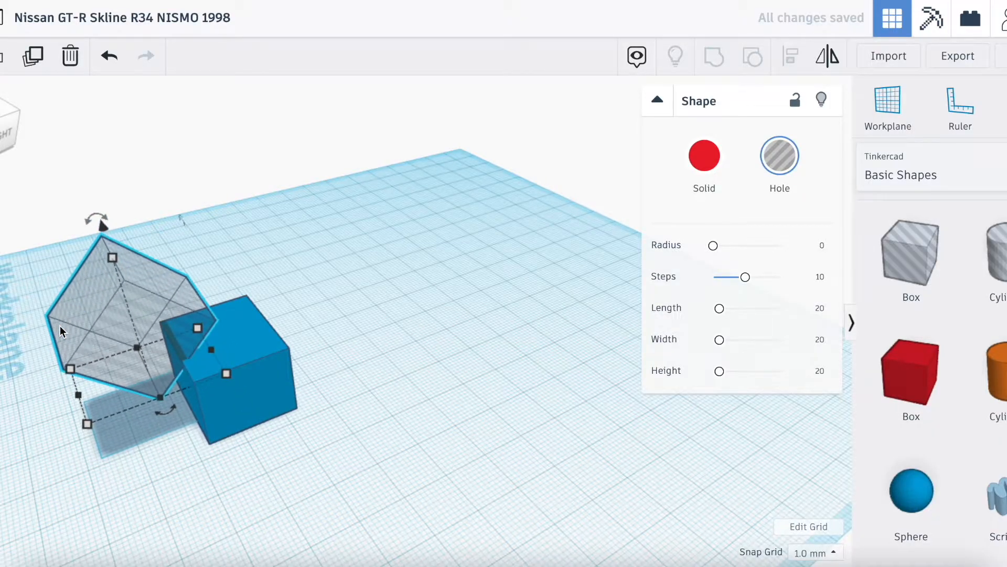
# Step: Stretch the tilted hole across the blue box and group both to bevel the box's front top edge
pyautogui.moveTo(158, 409); pyautogui.dragTo(168, 438)
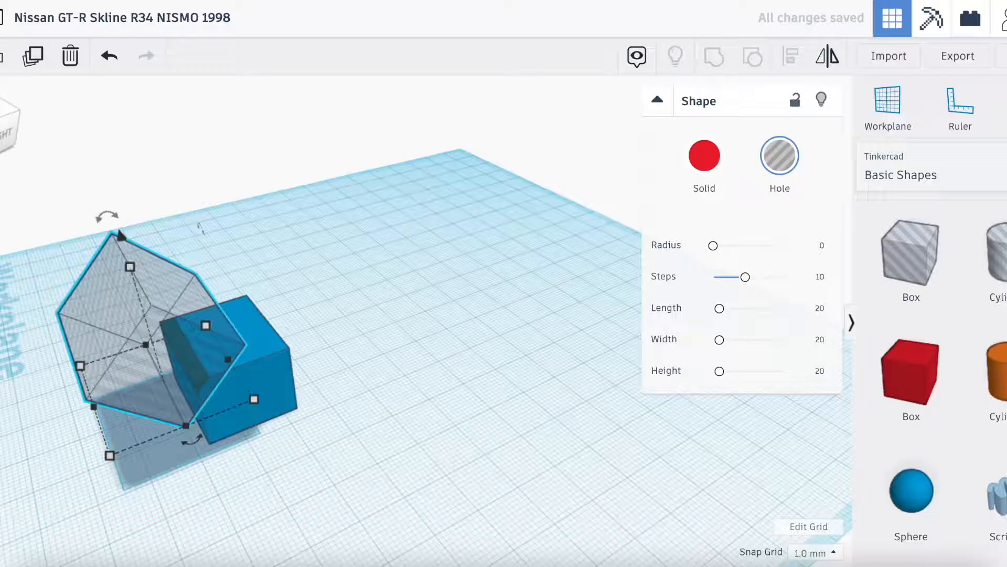
pyautogui.press('Right')
pyautogui.press('Left')
pyautogui.keyDown('shift'); pyautogui.click(272, 390); pyautogui.keyUp('shift')
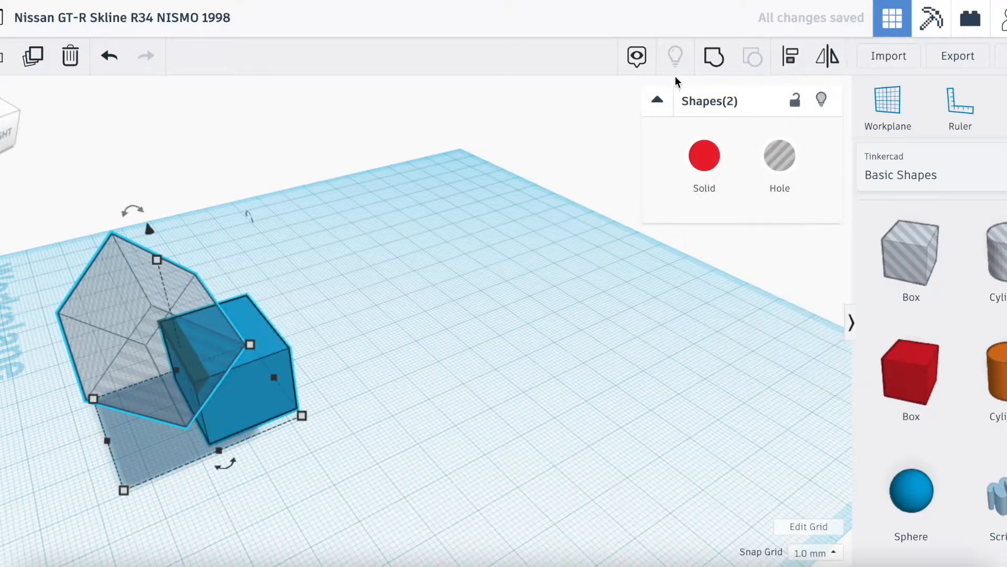
pyautogui.click(714, 56)
# Step: Place a second solid box beside the bevelled block, turn it at an angle and lower its height
pyautogui.click(4, 132)
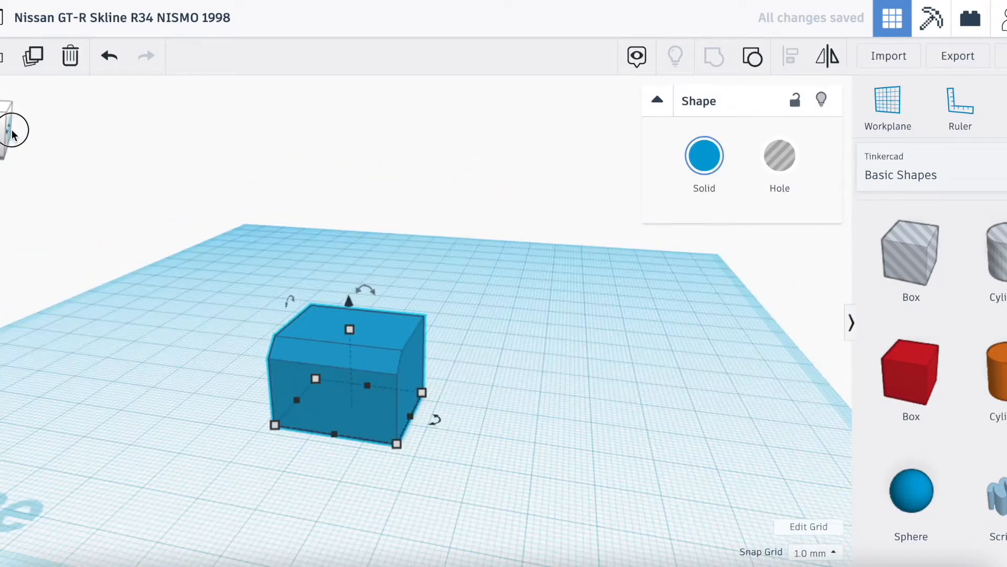
pyautogui.moveTo(17, 138); pyautogui.dragTo(0, 140)
pyautogui.moveTo(926, 376); pyautogui.dragTo(415, 477)
pyautogui.moveTo(522, 512); pyautogui.dragTo(467, 371)
pyautogui.moveTo(411, 326); pyautogui.dragTo(411, 356)
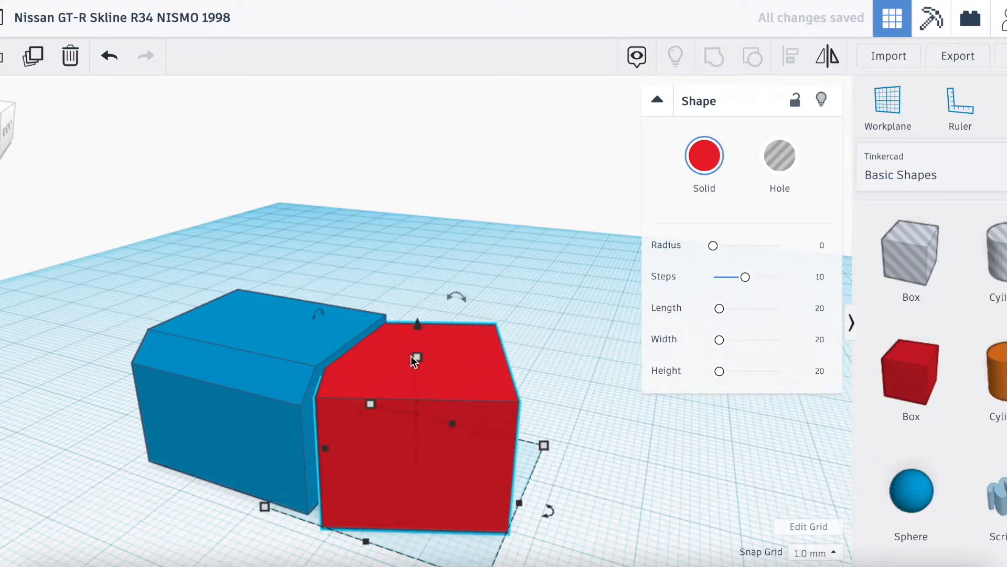
pyautogui.click(596, 462)
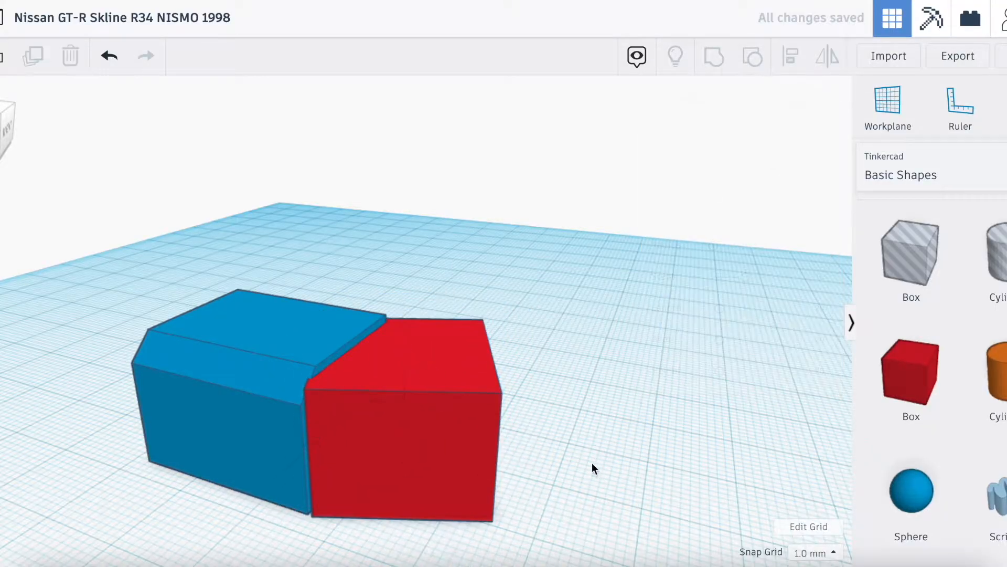
# Step: Move the angled red box against the side of the bevelled block and colour it blue
pyautogui.moveTo(1, 151); pyautogui.dragTo(6, 154)
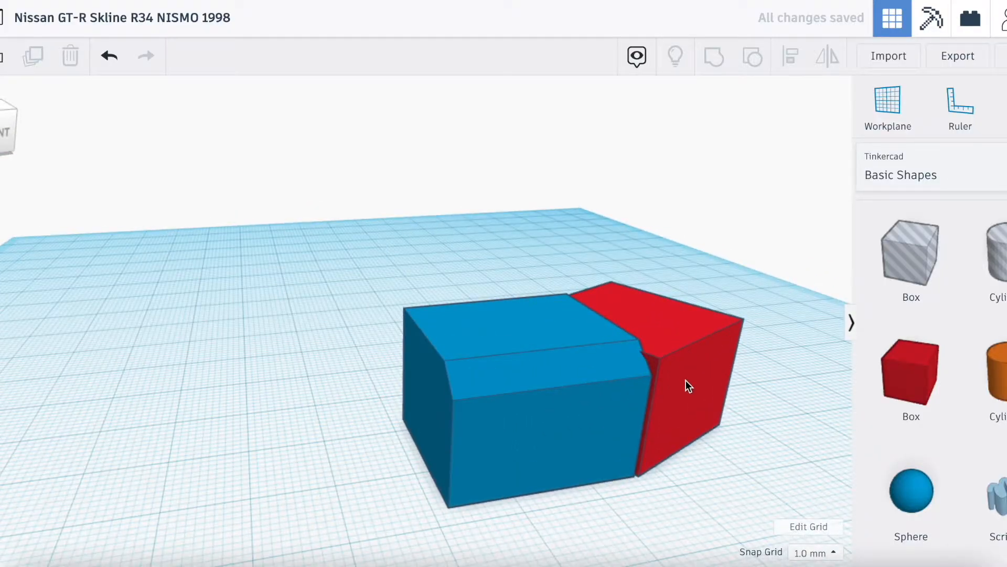
pyautogui.moveTo(686, 379); pyautogui.dragTo(666, 385)
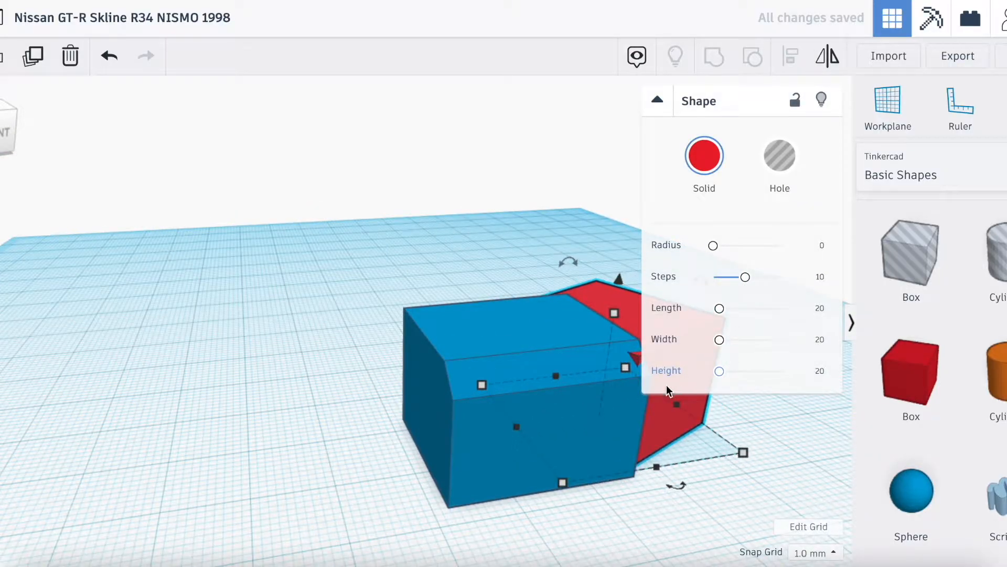
pyautogui.click(703, 188)
pyautogui.click(828, 295)
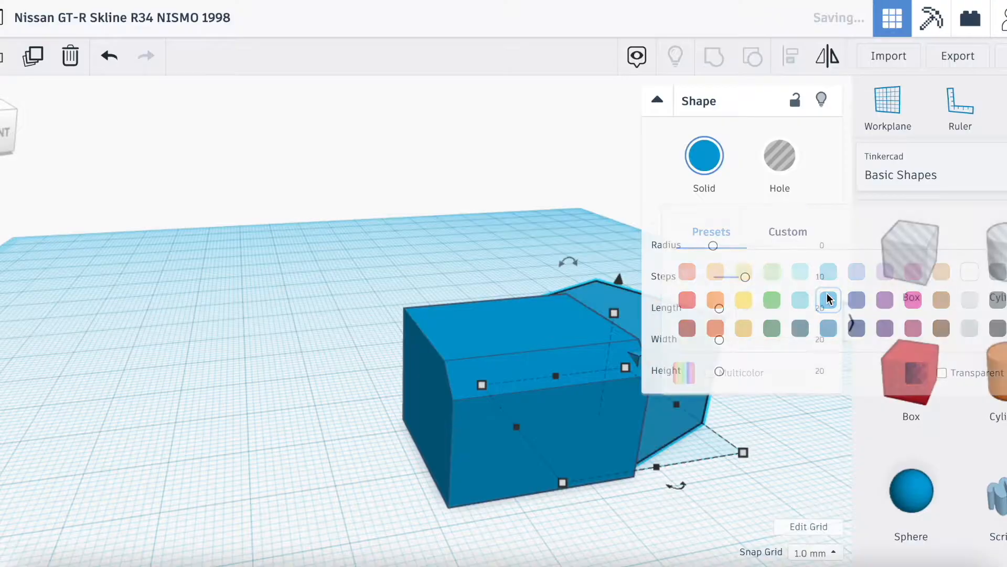
pyautogui.click(213, 358)
# Step: Duplicate the angled side block and shift the copy across the bevelled central block
pyautogui.moveTo(5, 131); pyautogui.dragTo(1, 144)
pyautogui.click(616, 449)
pyautogui.hotkey('ctrl', 'c')
pyautogui.hotkey('ctrl', 'v')
pyautogui.press('Left')
pyautogui.press('Left')
pyautogui.press('Left')
pyautogui.press('Left')
pyautogui.press('Left')
pyautogui.press('Left')
pyautogui.press('Left')
pyautogui.press('Left')
pyautogui.press('Left')
pyautogui.press('Left')
pyautogui.press('Left')
pyautogui.press('Left')
pyautogui.press('Left')
pyautogui.press('Left')
pyautogui.press('Left')
pyautogui.press('Left')
pyautogui.press('Left')
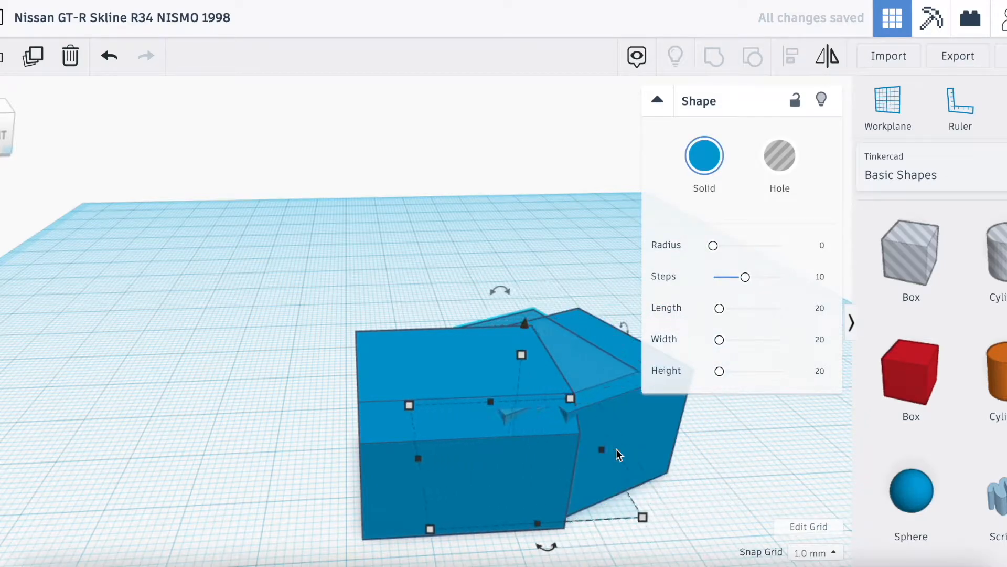
# Step: Mirror the copied block across the model's width and shift it to the opposite side of the central block
pyautogui.click(828, 56)
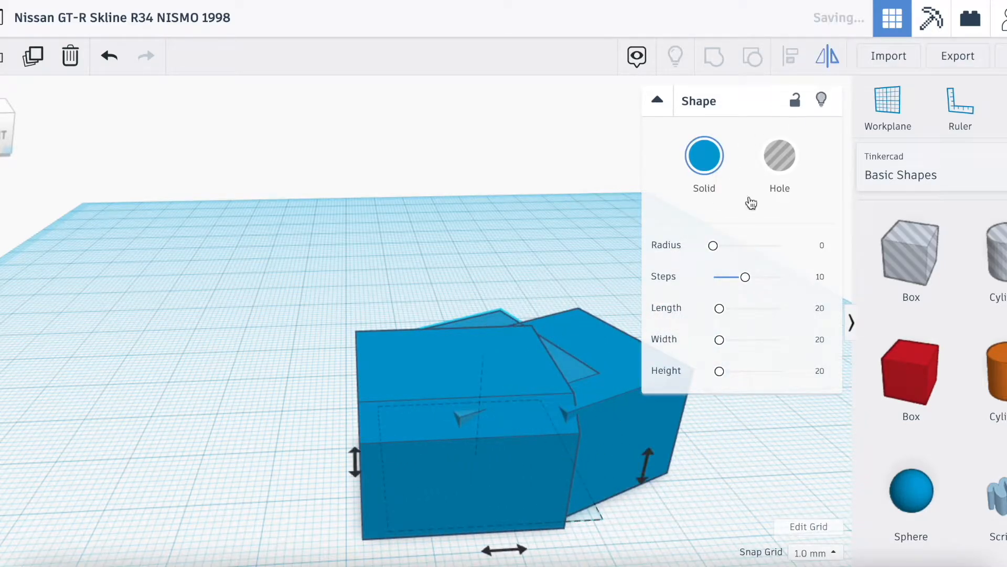
pyautogui.click(504, 549)
pyautogui.click(536, 357)
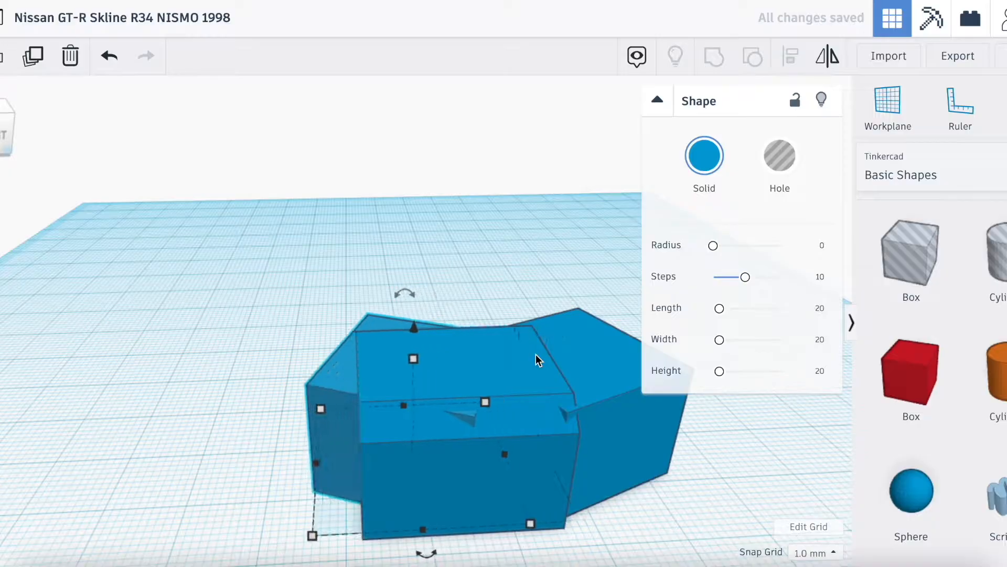
pyautogui.press('Left')
pyautogui.press('Left')
pyautogui.press('Left')
pyautogui.press('Left')
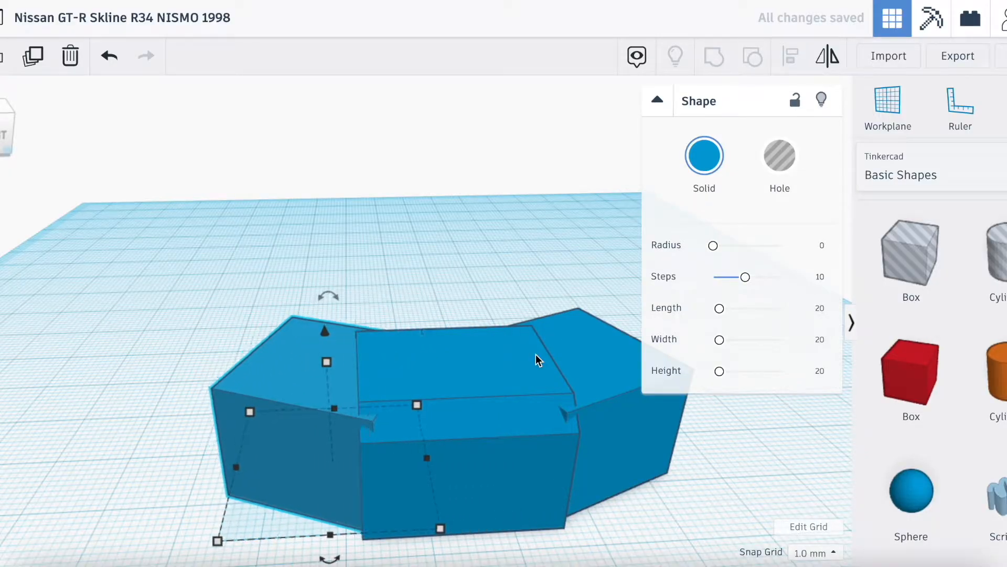
pyautogui.click(225, 330)
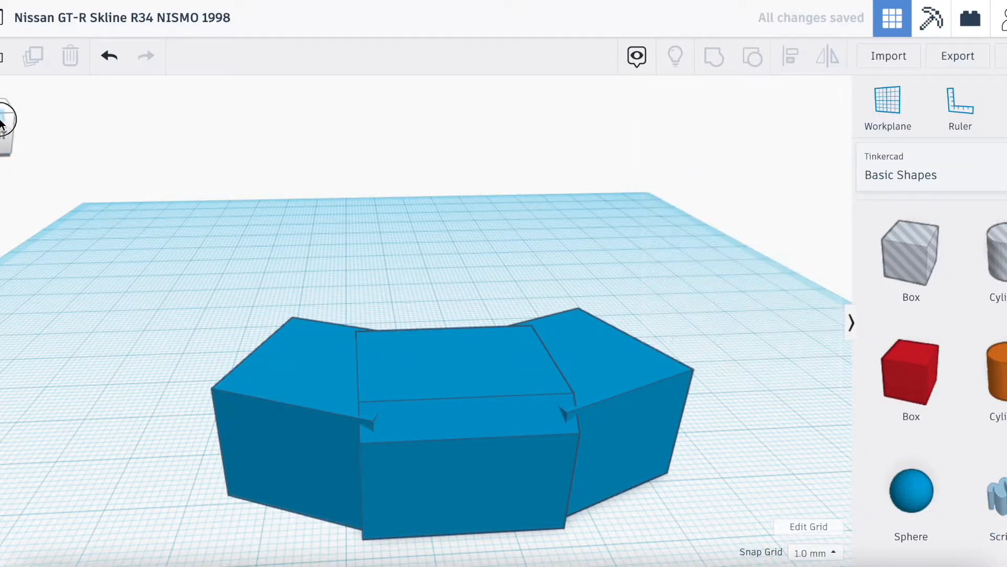
# Step: Add a box hole, flatten it, and position it through the front face of the central block
pyautogui.click(3, 121)
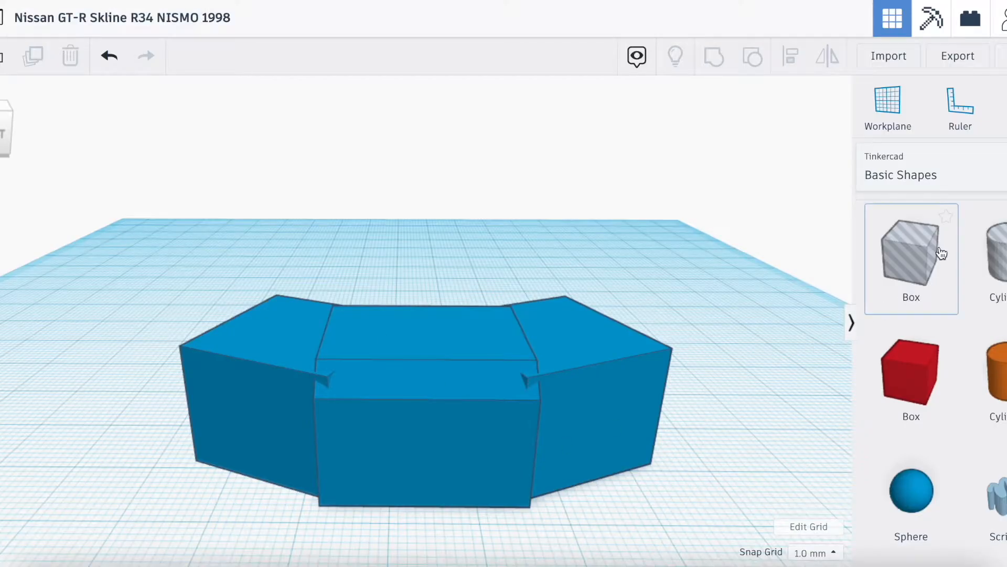
pyautogui.moveTo(941, 254); pyautogui.dragTo(420, 473)
pyautogui.moveTo(426, 325); pyautogui.dragTo(433, 344)
pyautogui.press('Down')
pyautogui.press('Down')
pyautogui.press('Down')
pyautogui.press('Down')
pyautogui.press('Down')
pyautogui.press('Down')
pyautogui.press('Down')
pyautogui.press('Down')
pyautogui.press('Down')
pyautogui.press('Down')
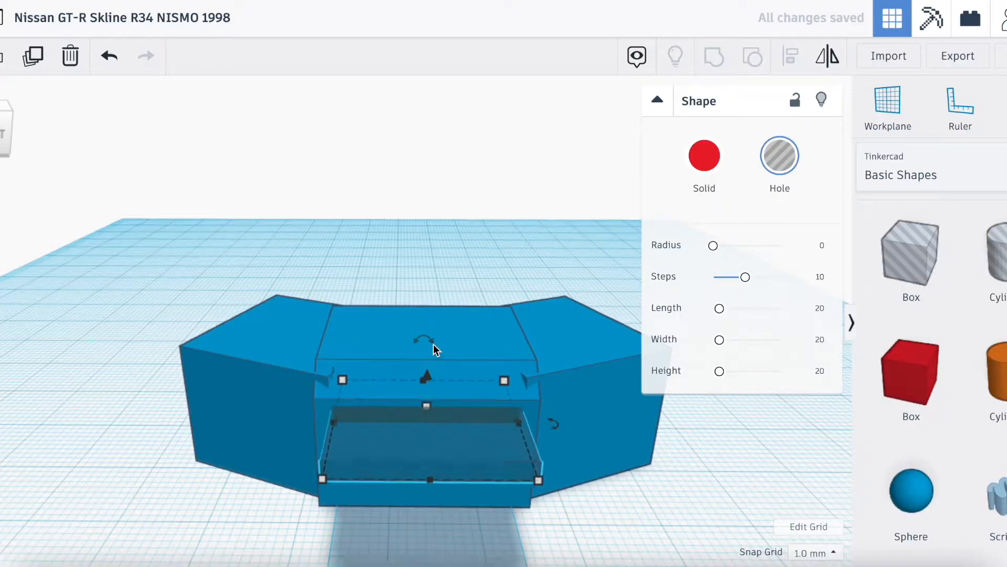
pyautogui.press('Up')
pyautogui.press('Up')
pyautogui.press('Up')
pyautogui.press('Up')
pyautogui.press('Up')
pyautogui.press('Up')
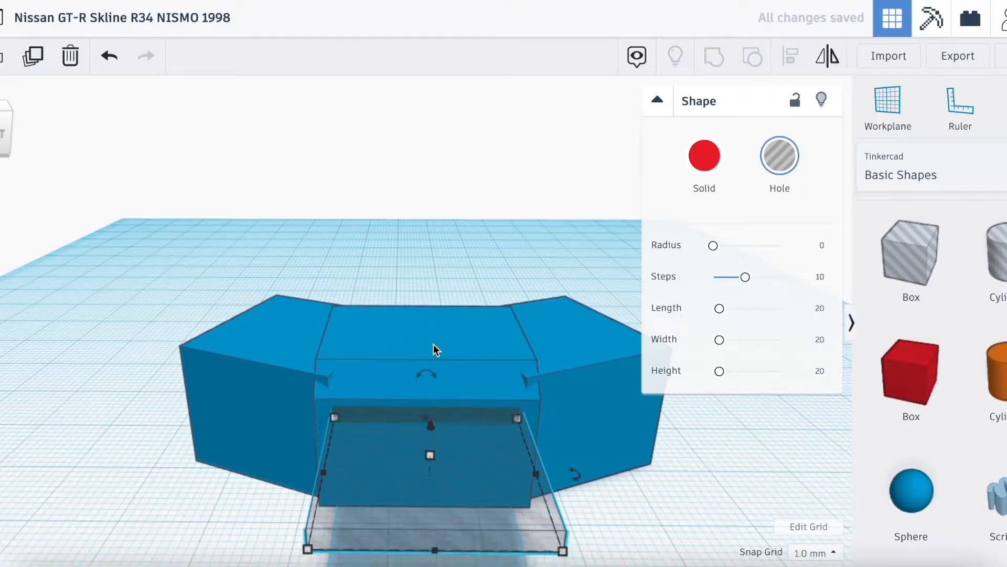
# Step: Try to cut a front opening by grouping the flat hole with the central block
pyautogui.keyDown('shift'); pyautogui.click(410, 348); pyautogui.keyUp('shift')
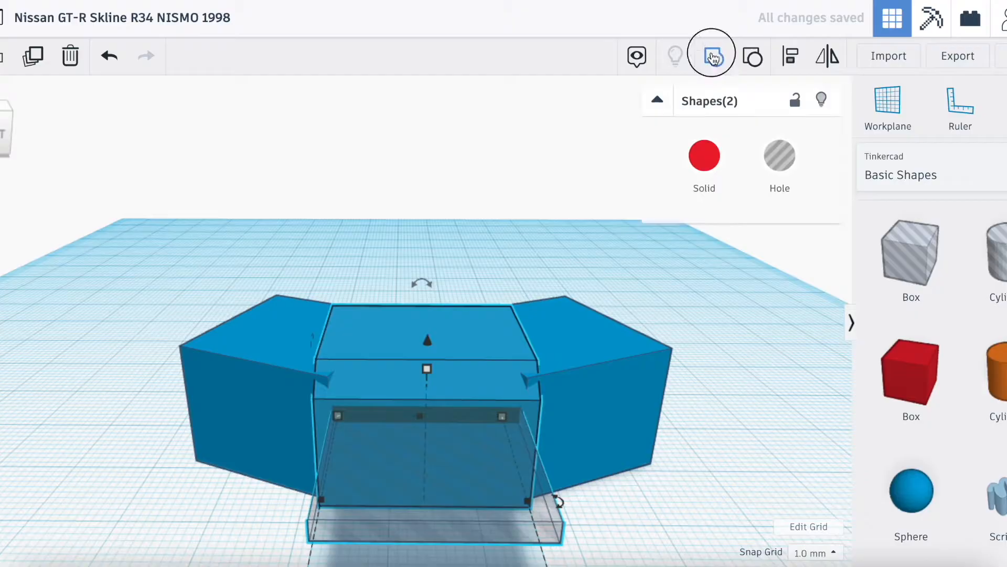
pyautogui.click(714, 57)
pyautogui.scroll(3, 488, 301)
pyautogui.moveTo(2, 130)
pyautogui.mouseDown()
pyautogui.moveTo(2, 108)
pyautogui.moveTo(1, 120)
pyautogui.mouseUp()
pyautogui.hotkey('ctrl', 'z')
# Step: Make the box hole wider and taller and round its edges with a radius of 1.03
pyautogui.scroll(-3, 307, 402)
pyautogui.click(317, 453)
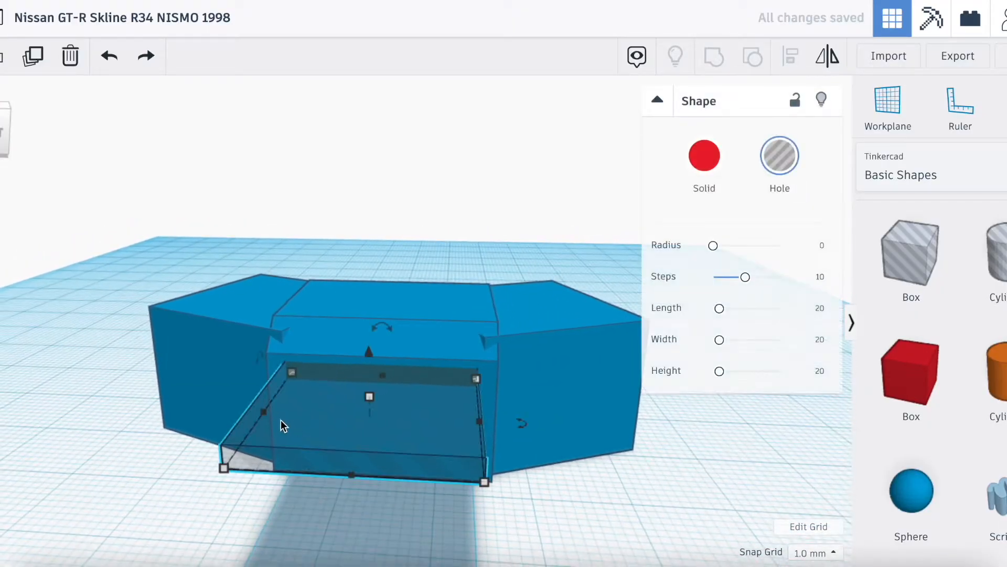
pyautogui.moveTo(250, 412); pyautogui.dragTo(245, 410)
pyautogui.press('Right')
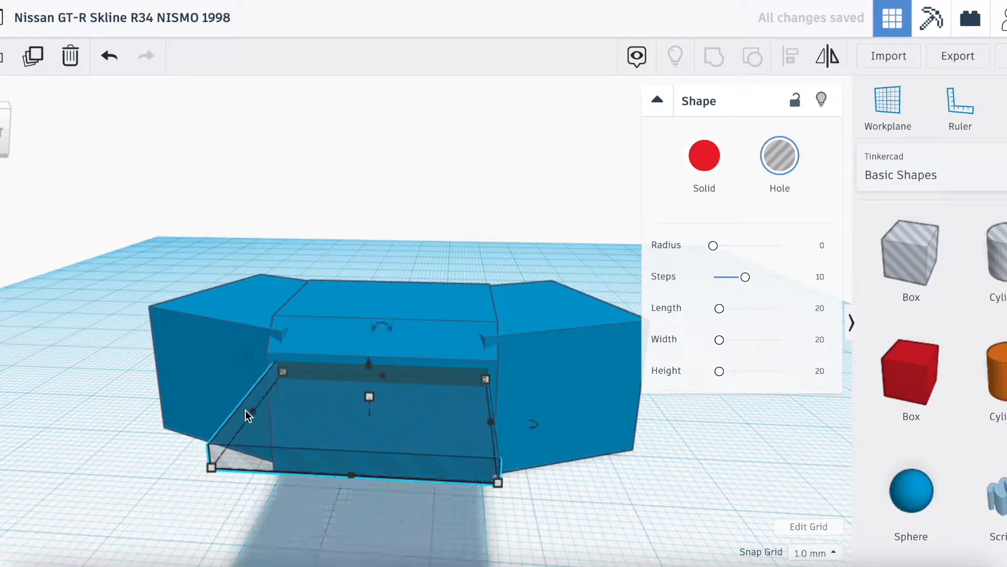
pyautogui.moveTo(372, 395); pyautogui.dragTo(369, 363)
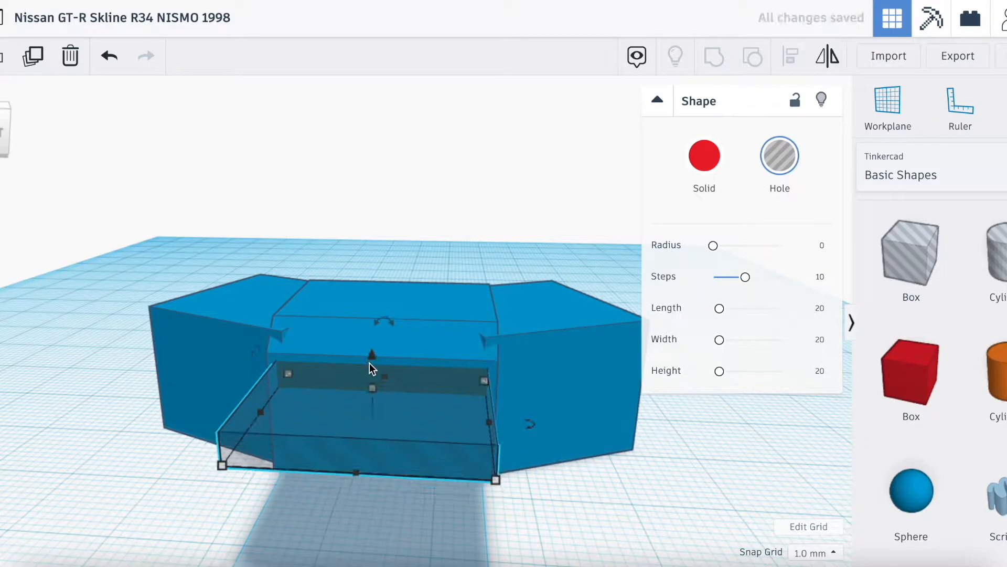
pyautogui.moveTo(713, 245); pyautogui.dragTo(717, 247)
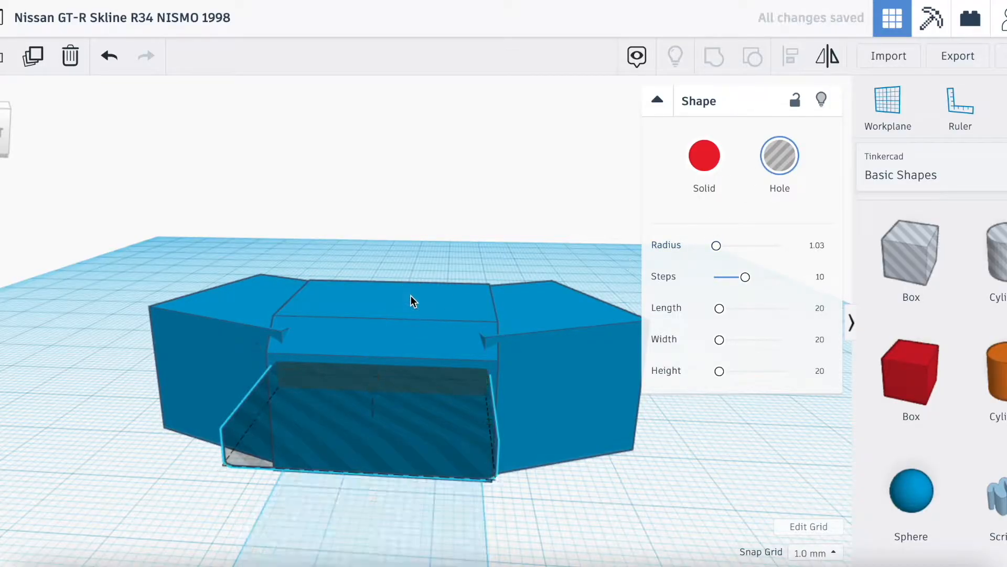
# Step: Try to cut the rounded front opening by grouping the hole with the central block
pyautogui.keyDown('shift'); pyautogui.click(410, 295); pyautogui.keyUp('shift')
pyautogui.click(716, 59)
pyautogui.scroll(5, 458, 358)
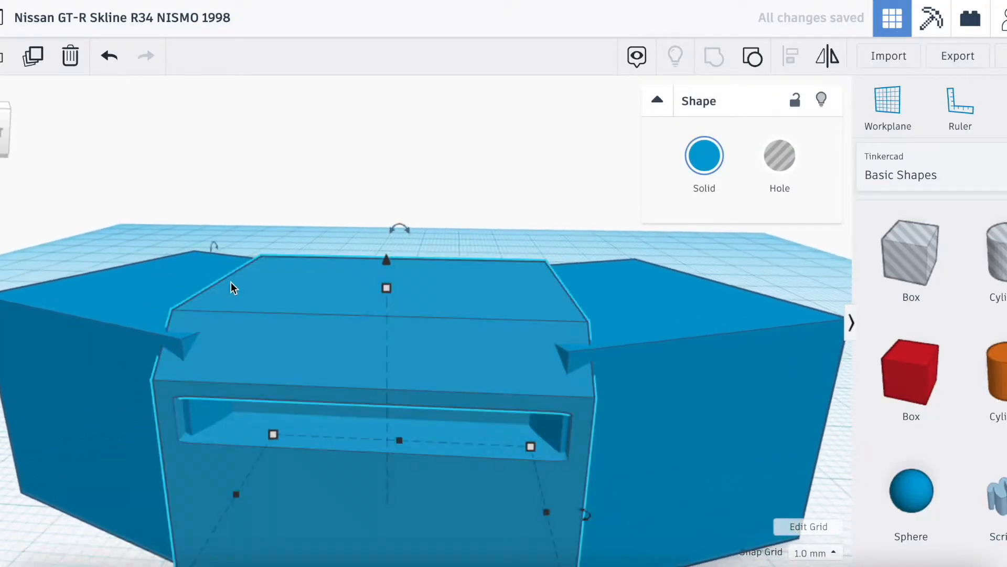
pyautogui.click(7, 136)
pyautogui.click(6, 136)
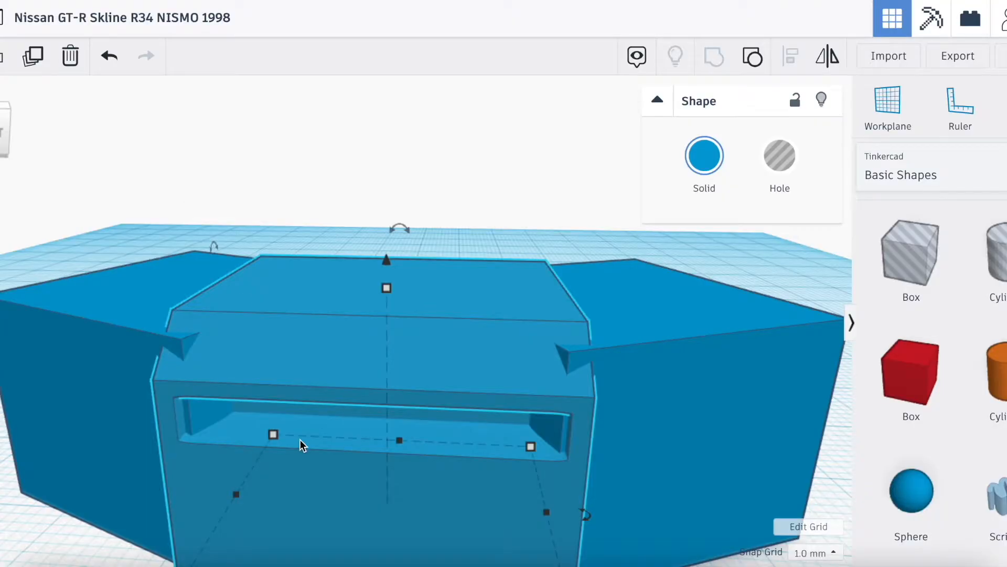
pyautogui.scroll(-5, 300, 440)
pyautogui.hotkey('ctrl', 'z')
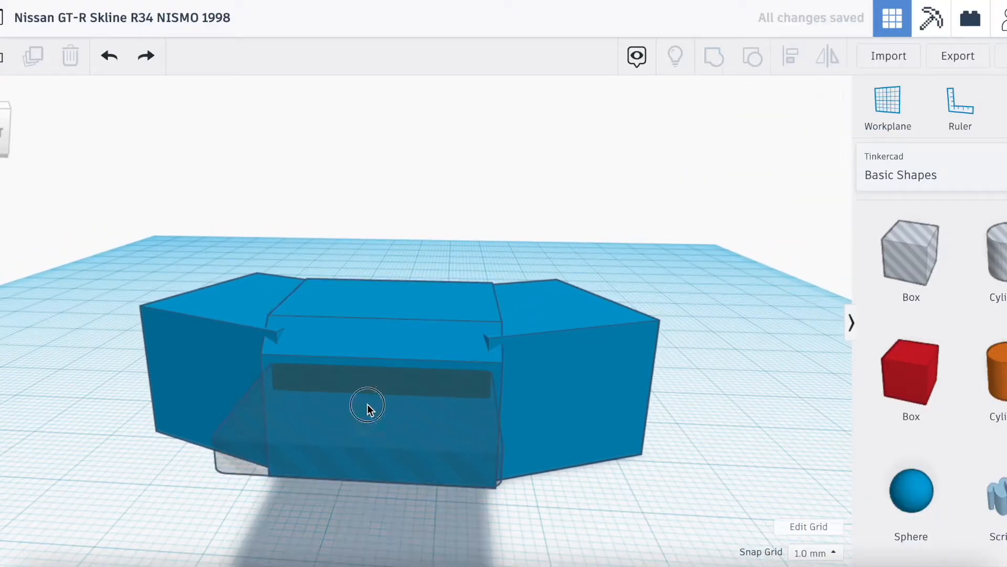
# Step: Make the rounded hole taller and group it with the central block to cut the front opening
pyautogui.click(367, 405)
pyautogui.moveTo(372, 396); pyautogui.dragTo(374, 386)
pyautogui.moveTo(373, 345); pyautogui.dragTo(373, 351)
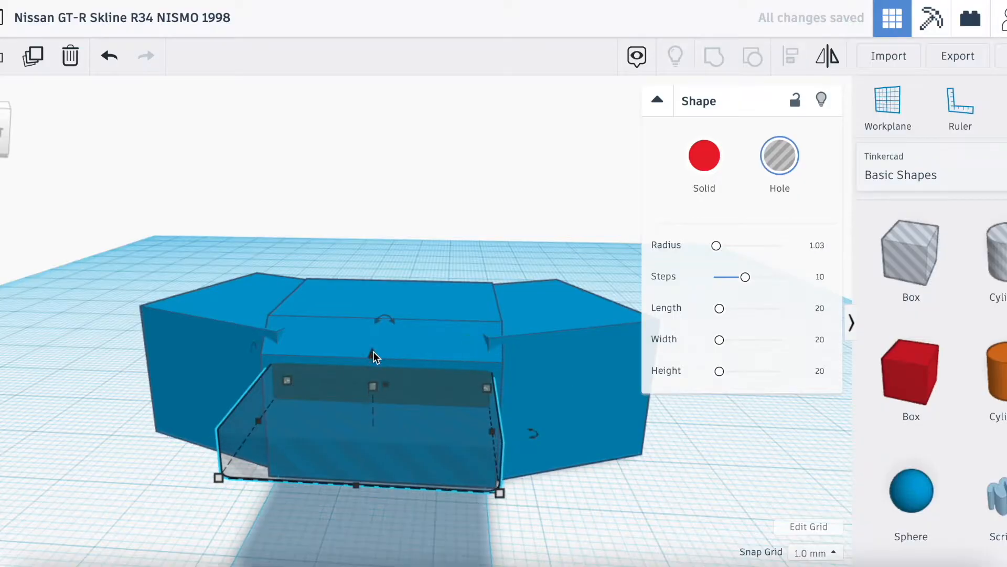
pyautogui.keyDown('shift'); pyautogui.click(327, 326); pyautogui.keyUp('shift')
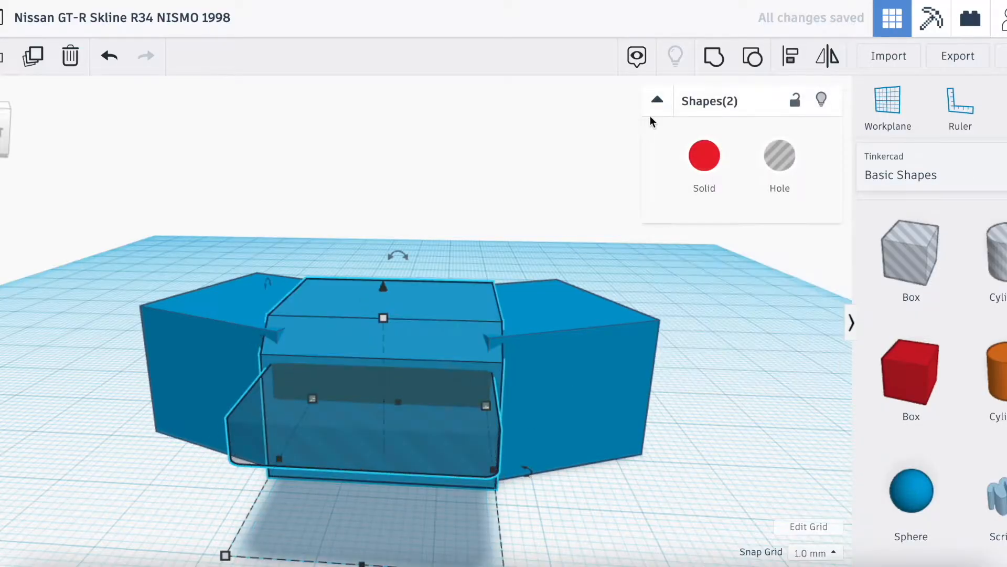
pyautogui.click(714, 58)
pyautogui.press('f')
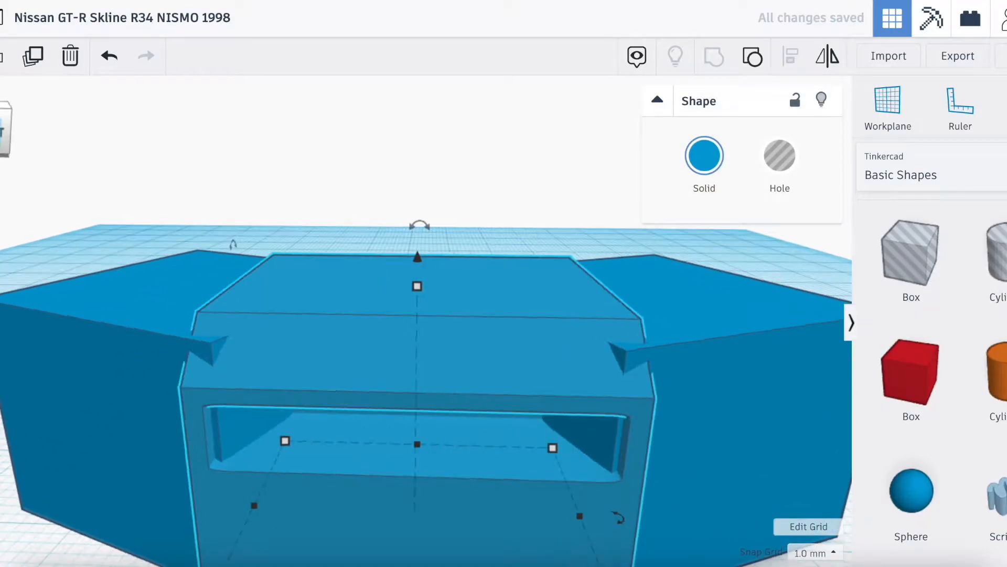
# Step: Place a box hole at the lower front of the central block and reduce its height to 7 mm
pyautogui.scroll(-5, 119, 197)
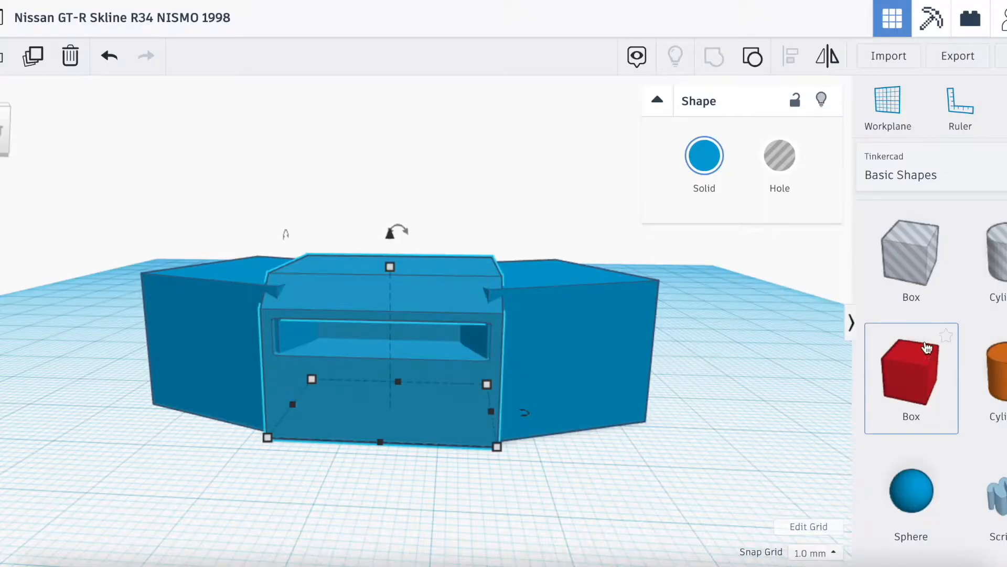
pyautogui.moveTo(910, 252); pyautogui.dragTo(377, 437)
pyautogui.moveTo(383, 245); pyautogui.dragTo(380, 376)
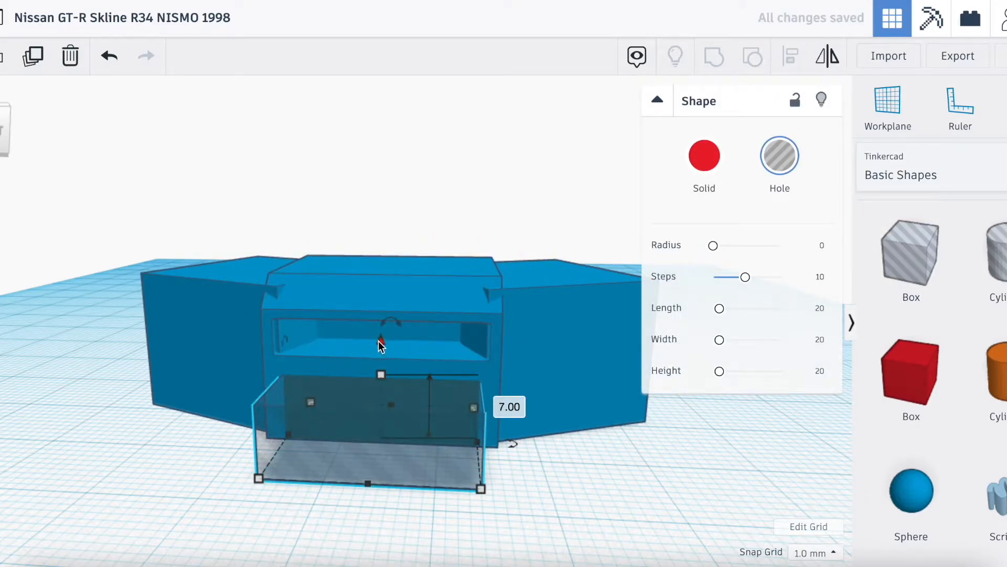
pyautogui.press('Left')
pyautogui.press('Right')
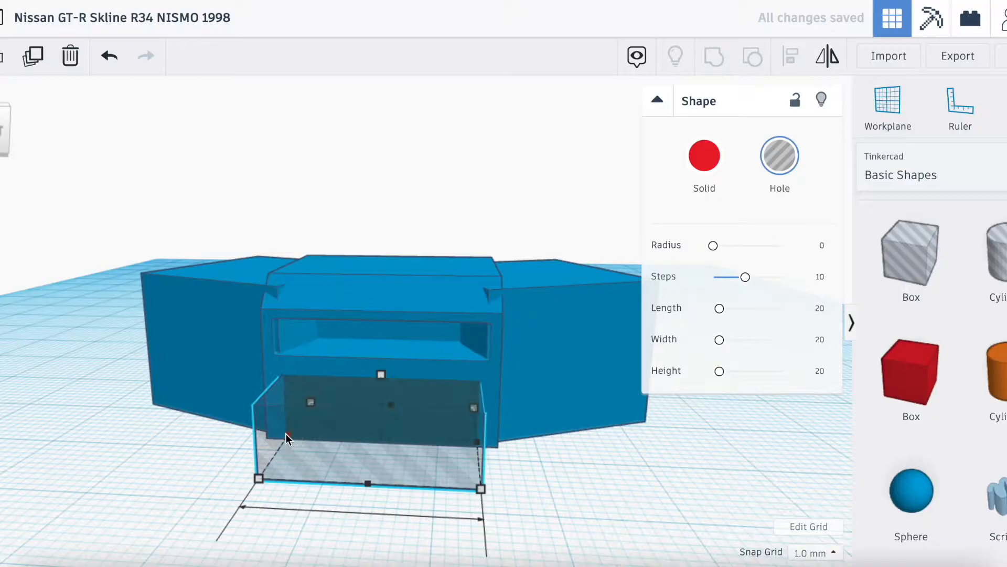
# Step: Try to cut the lower front opening by grouping the box hole with the central block
pyautogui.keyDown('shift'); pyautogui.click(490, 370); pyautogui.keyUp('shift')
pyautogui.click(714, 56)
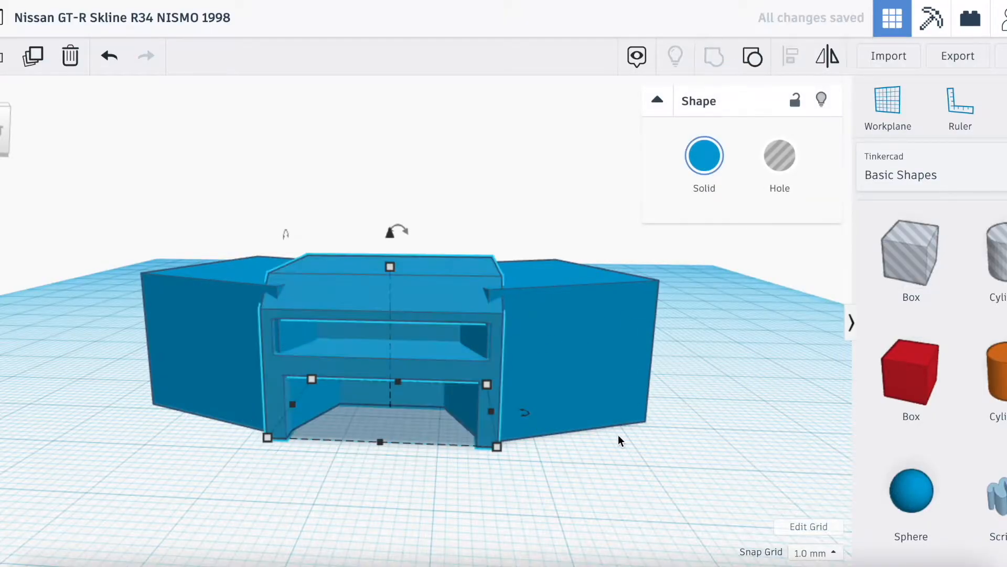
pyautogui.click(600, 488)
pyautogui.hotkey('ctrl', 'z')
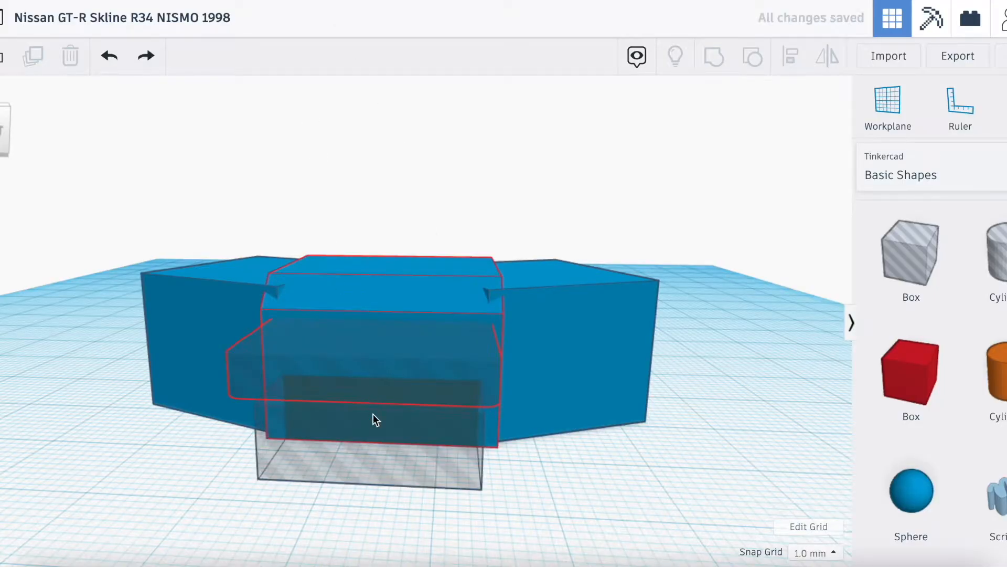
# Step: Raise the box hole 1 mm and group it with the central block to cut the lower front opening
pyautogui.click(377, 420)
pyautogui.moveTo(381, 379); pyautogui.dragTo(384, 344)
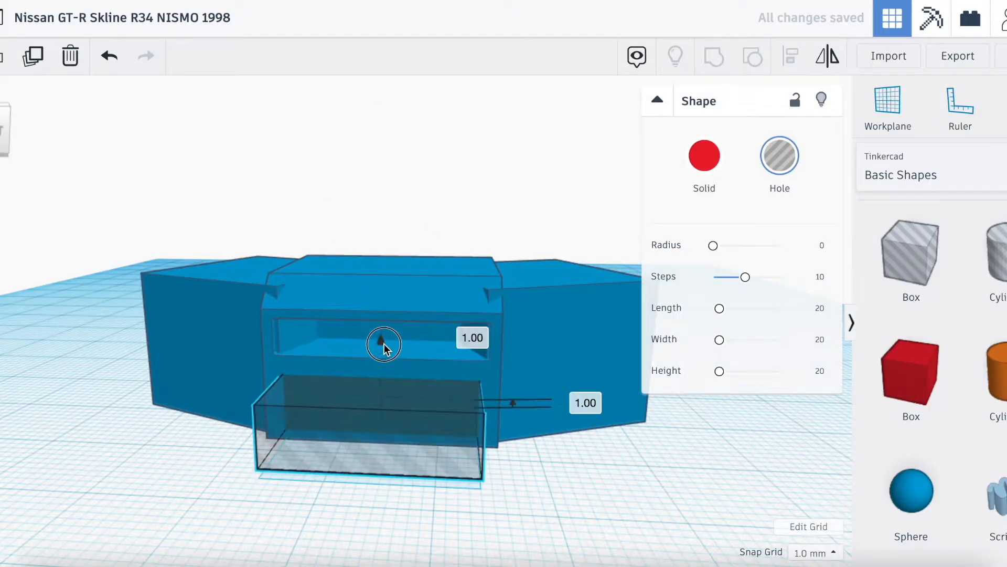
pyautogui.keyDown('shift'); pyautogui.click(269, 352); pyautogui.keyUp('shift')
pyautogui.click(712, 74)
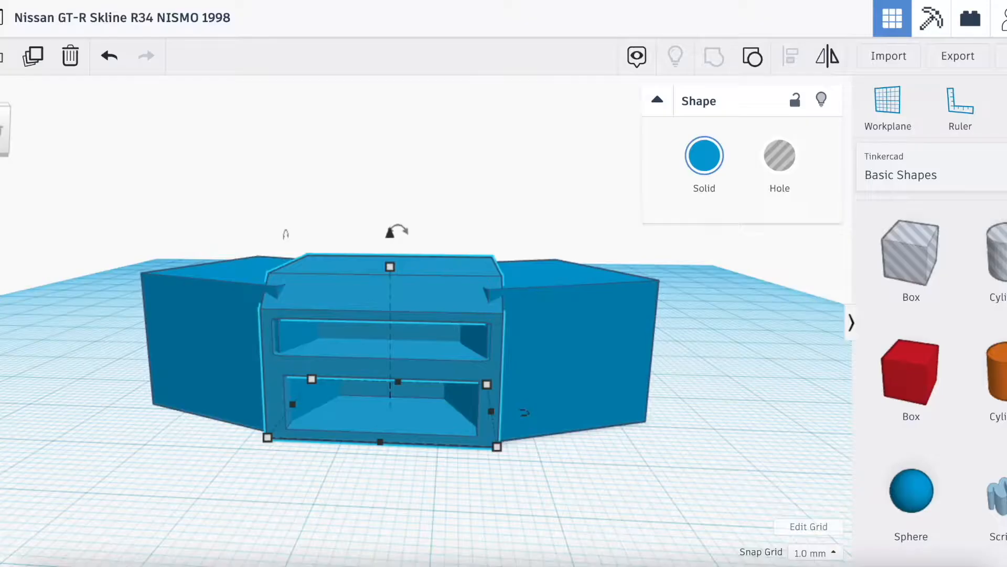
# Step: Place a box hole in front of the angled side block beside the central openings
pyautogui.moveTo(310, 153); pyautogui.dragTo(180, 172, button='right')
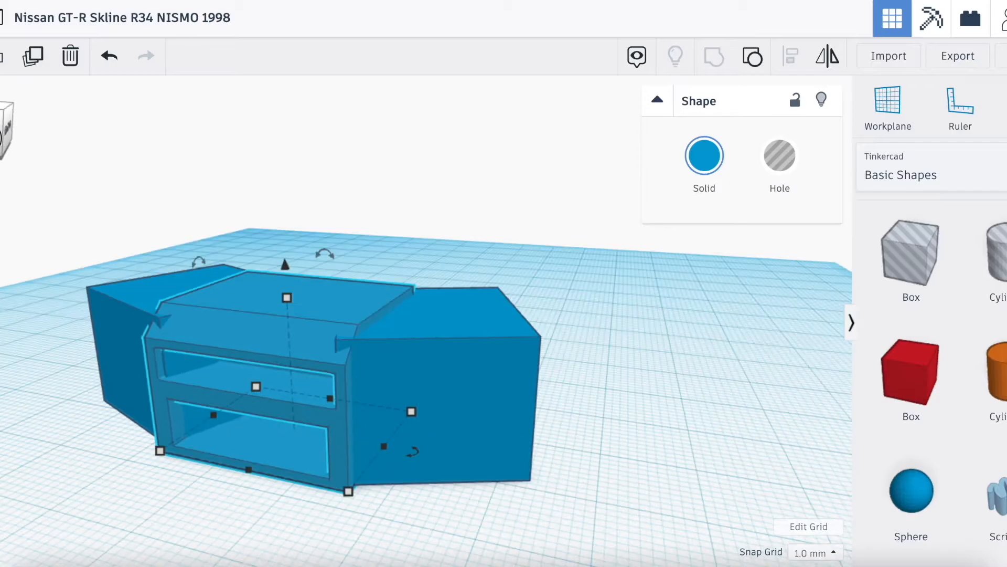
pyautogui.moveTo(912, 273); pyautogui.dragTo(477, 494)
pyautogui.scroll(-3, 478, 495)
# Step: Try to rotate the box hole to follow the angled side block and reduce its height to 8 mm
pyautogui.moveTo(511, 456); pyautogui.dragTo(522, 430)
pyautogui.moveTo(420, 315); pyautogui.dragTo(420, 391)
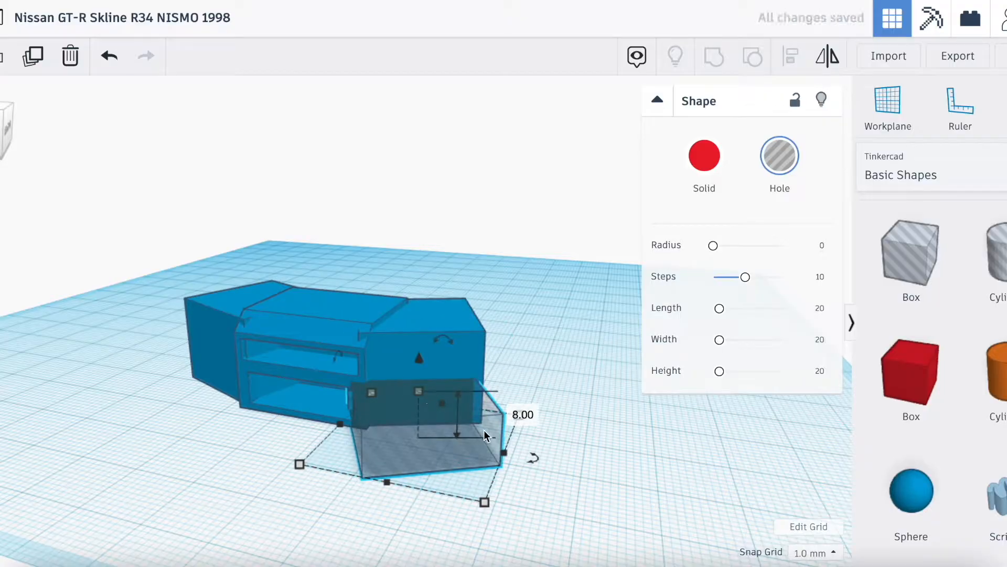
pyautogui.hotkey('ctrl', 'z')
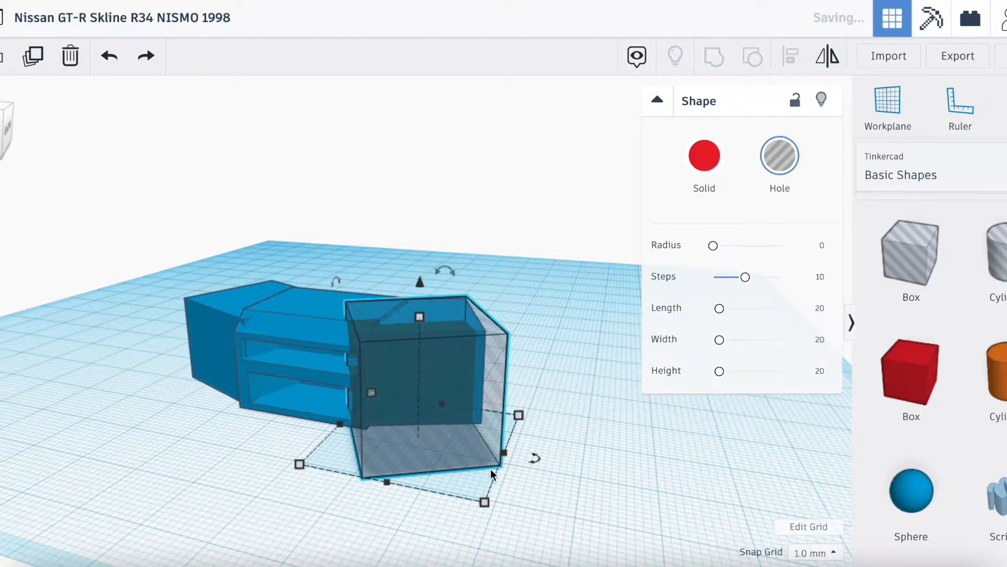
pyautogui.hotkey('ctrl', 'z')
# Step: Narrow the box hole to 12 mm, flatten it and rotate it to follow the angled side block
pyautogui.moveTo(478, 449); pyautogui.dragTo(433, 444)
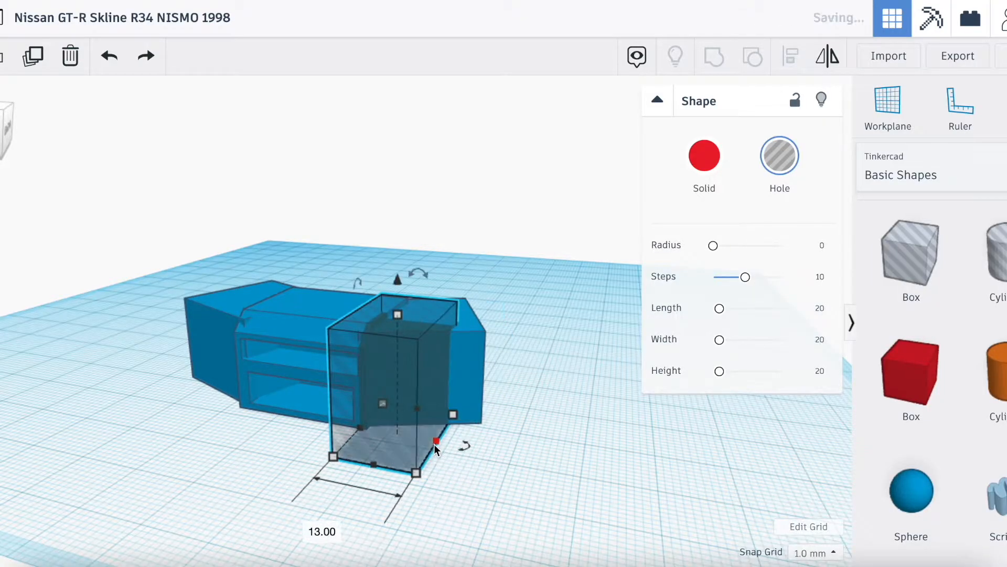
pyautogui.moveTo(398, 315); pyautogui.dragTo(397, 421)
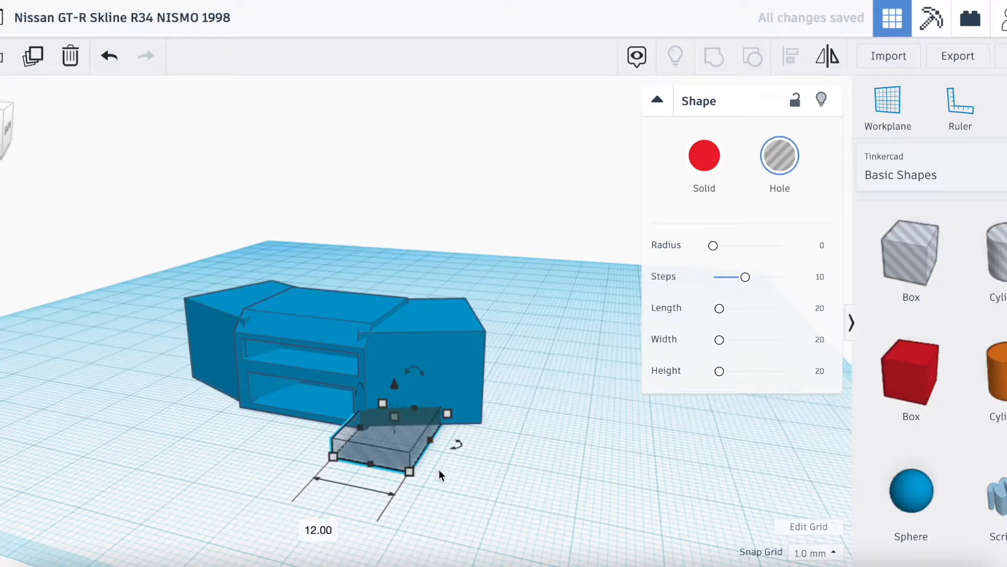
pyautogui.moveTo(454, 445); pyautogui.dragTo(473, 433)
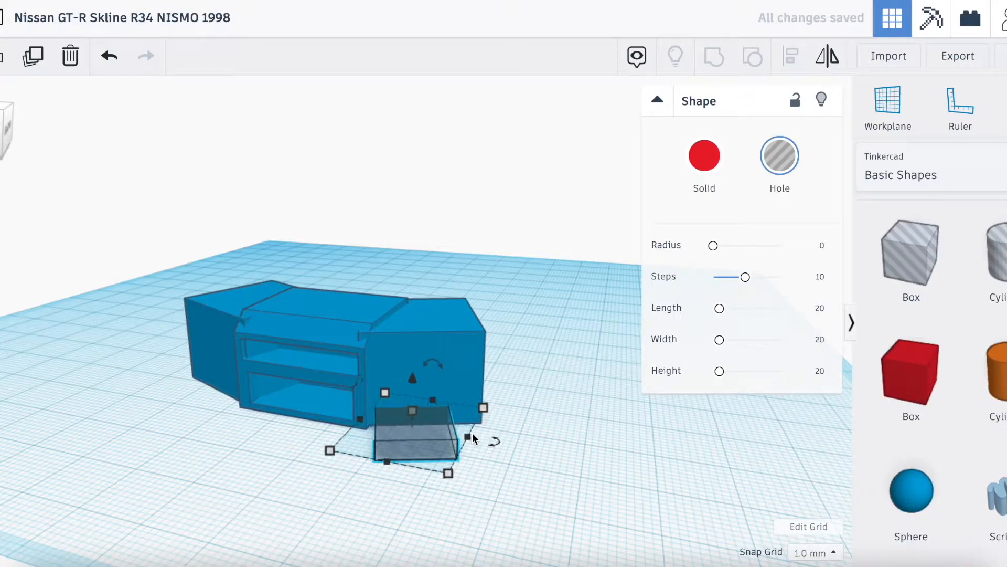
# Step: Raise the hole 1 mm into place along the angled side block and round its edges with a radius of 1.15
pyautogui.scroll(4, 432, 418)
pyautogui.moveTo(432, 417); pyautogui.dragTo(459, 424, button='right')
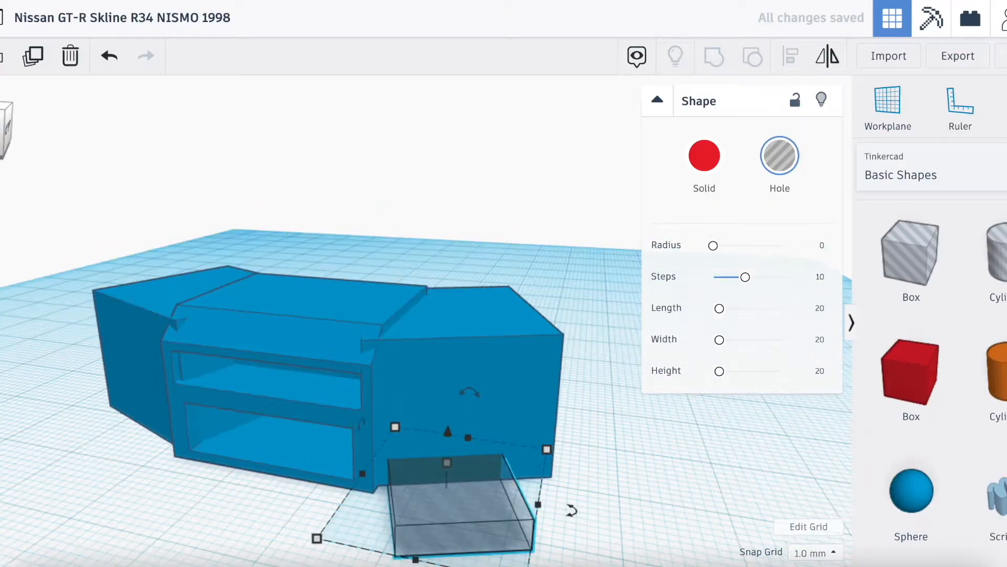
pyautogui.moveTo(448, 433); pyautogui.dragTo(448, 421)
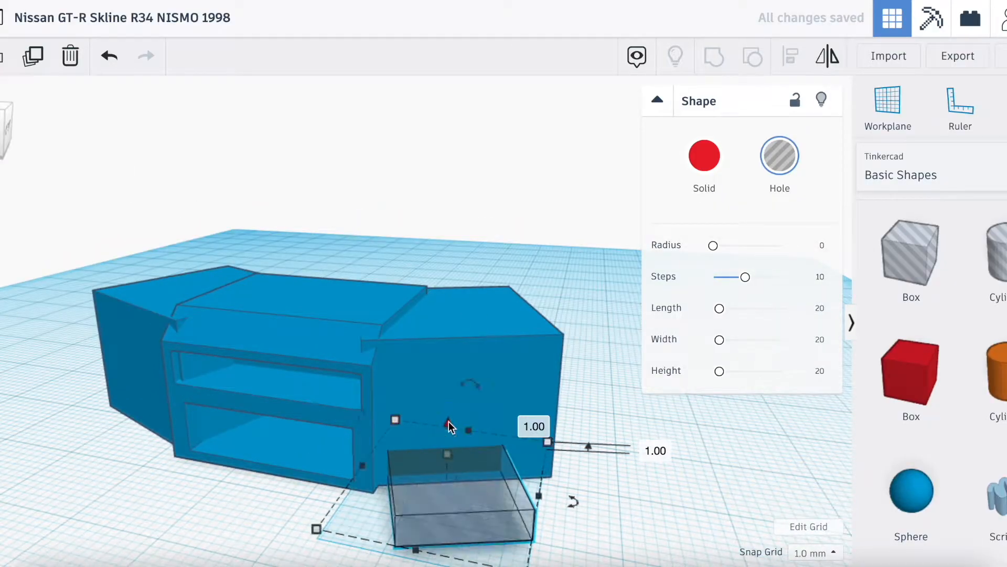
pyautogui.press('Right')
pyautogui.press('Right')
pyautogui.press('Right')
pyautogui.press('Up')
pyautogui.press('Right')
pyautogui.moveTo(713, 245); pyautogui.dragTo(723, 247)
# Step: Duplicate the rounded hole, move the copy to the opposite side block and mirror it sideways
pyautogui.scroll(-5, 476, 353)
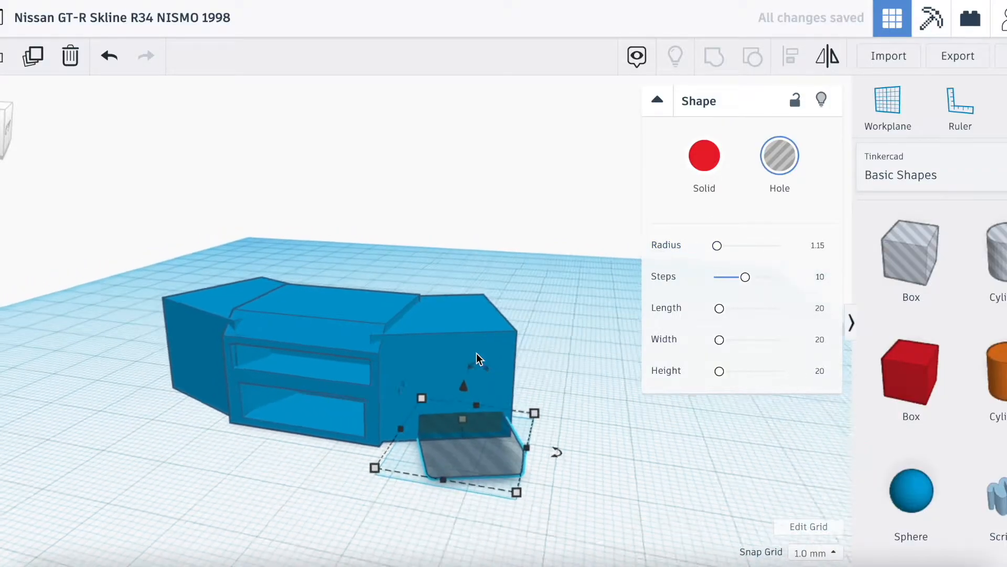
pyautogui.moveTo(477, 354); pyautogui.dragTo(569, 372, button='right')
pyautogui.hotkey('ctrl', 'v')
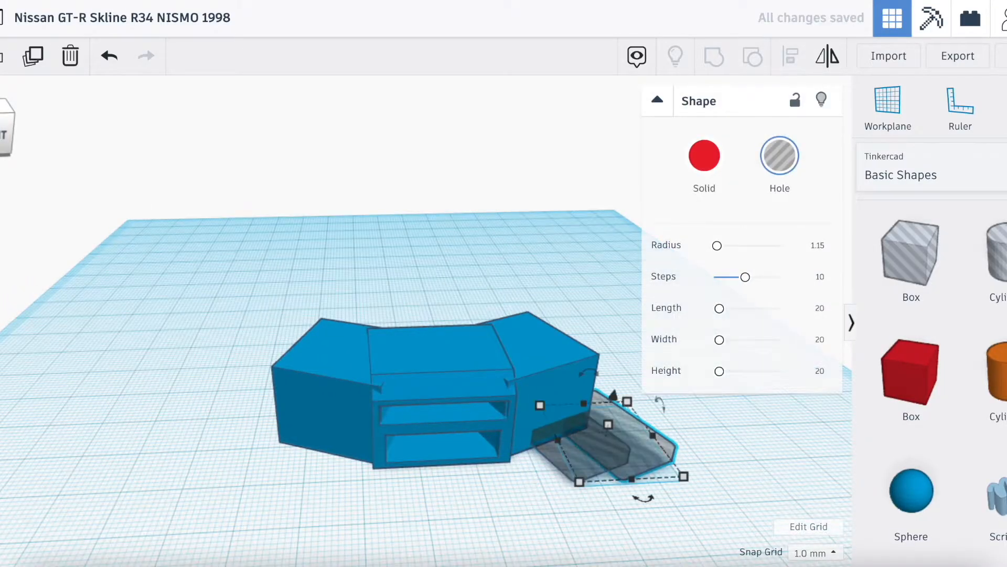
pyautogui.press('Left')
pyautogui.press('Left')
pyautogui.press('Left')
pyautogui.press('Left')
pyautogui.press('Left')
pyautogui.press('Left')
pyautogui.press('Left')
pyautogui.press('Left')
pyautogui.press('Left')
pyautogui.press('Left')
pyautogui.press('Left')
pyautogui.press('Left')
pyautogui.press('Left')
pyautogui.press('Left')
pyautogui.press('Left')
pyautogui.press('Left')
pyautogui.press('Left')
pyautogui.press('Left')
pyautogui.press('Left')
pyautogui.press('Left')
pyautogui.press('Left')
pyautogui.press('Left')
pyautogui.press('Left')
pyautogui.press('Left')
pyautogui.press('Left')
pyautogui.press('Left')
pyautogui.press('Left')
pyautogui.press('Left')
pyautogui.press('Left')
pyautogui.press('Left')
pyautogui.press('Left')
pyautogui.press('Left')
pyautogui.press('Left')
pyautogui.press('Left')
pyautogui.press('Left')
pyautogui.press('Left')
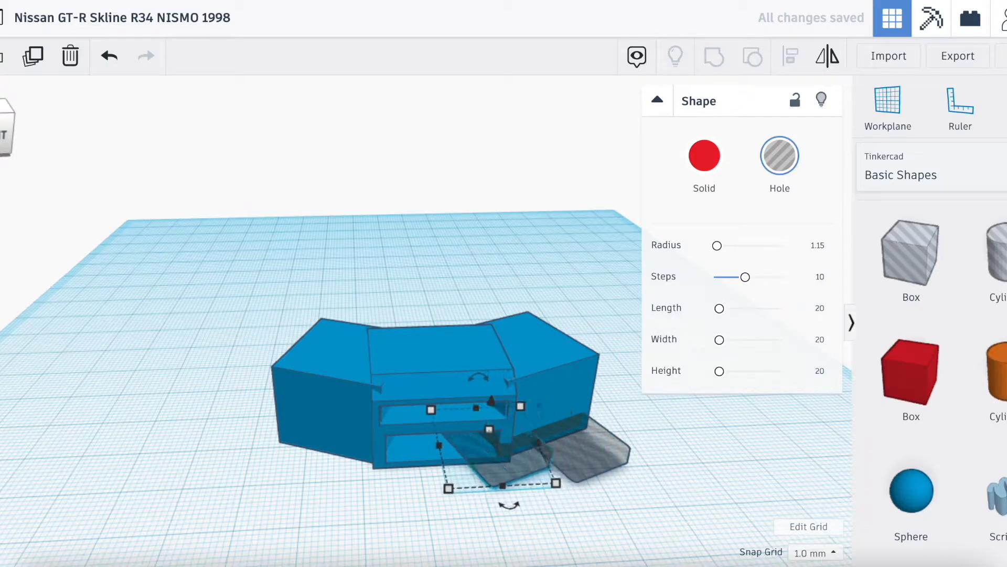
pyautogui.press('Left')
pyautogui.press('Left')
pyautogui.press('Left')
pyautogui.press('Left')
pyautogui.press('Left')
pyautogui.press('Left')
pyautogui.press('Left')
pyautogui.press('Left')
pyautogui.press('Left')
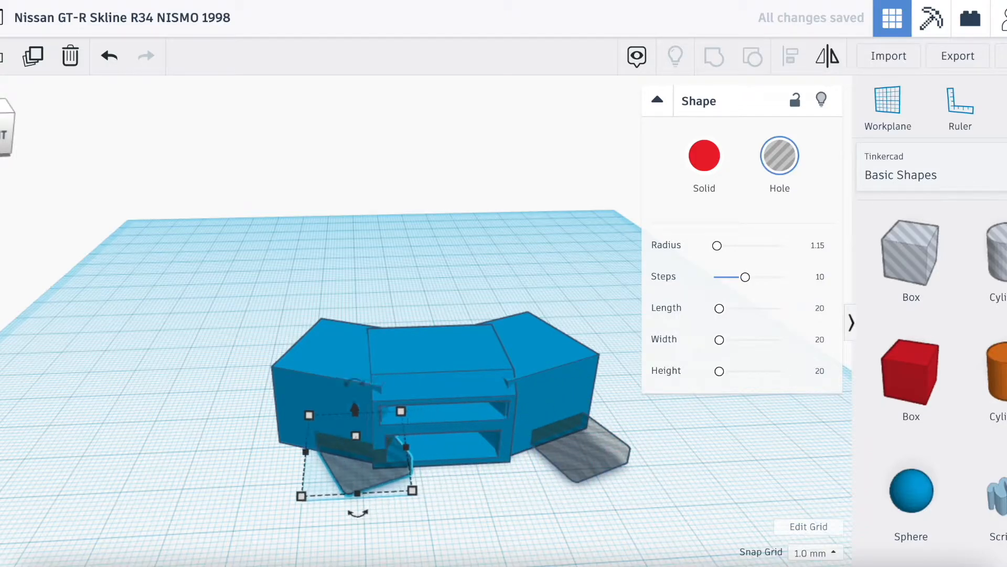
pyautogui.click(832, 54)
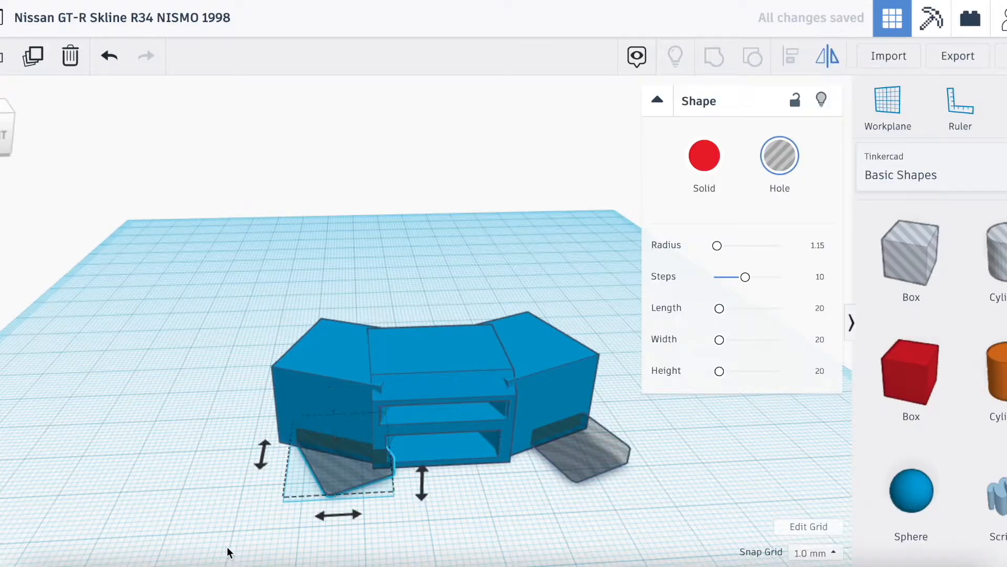
pyautogui.click(338, 514)
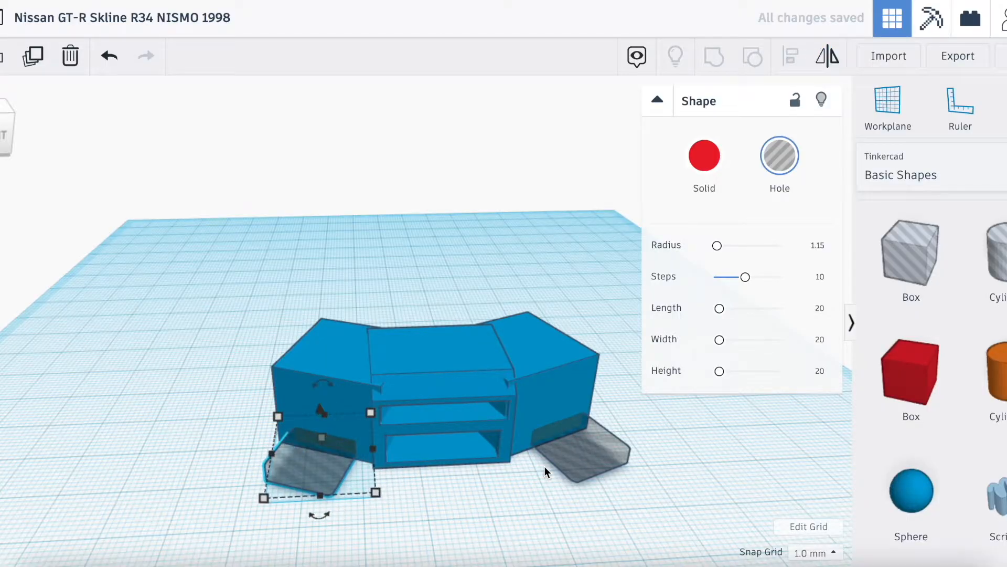
# Step: Group both rounded holes with the two side blocks to cut the low side openings
pyautogui.keyDown('shift'); pyautogui.click(575, 455); pyautogui.keyUp('shift')
pyautogui.keyDown('shift'); pyautogui.click(366, 370); pyautogui.keyUp('shift')
pyautogui.keyDown('shift'); pyautogui.click(302, 373); pyautogui.keyUp('shift')
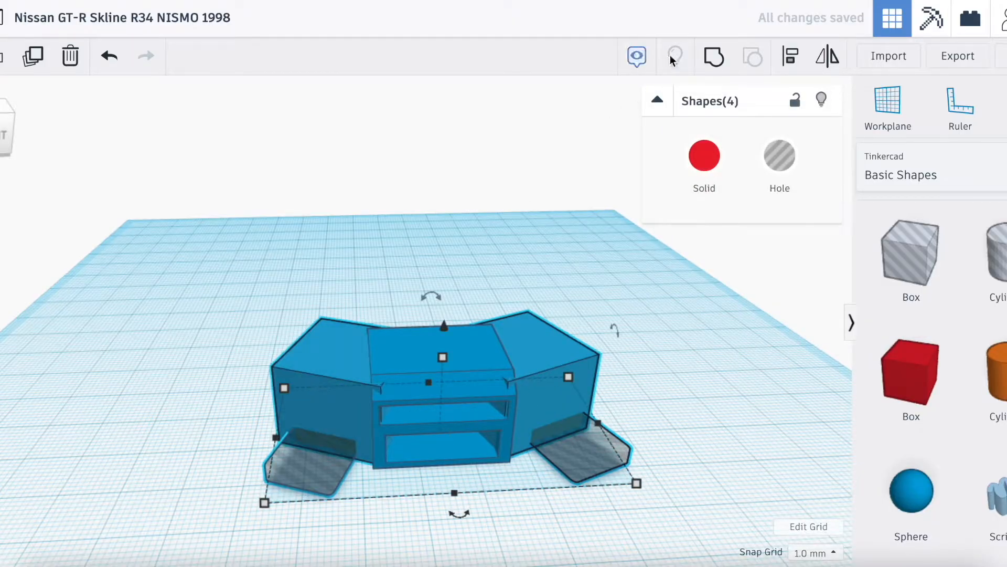
pyautogui.click(714, 56)
# Step: Place a sphere in front of the angled side block and set its steps to 24
pyautogui.moveTo(452, 368); pyautogui.dragTo(428, 341, button='right')
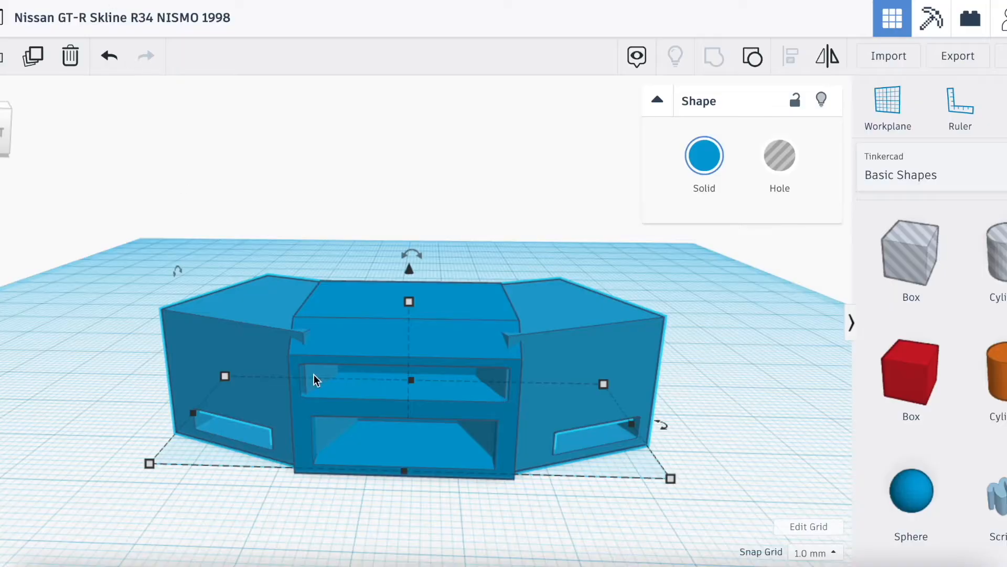
pyautogui.scroll(5, 314, 374)
pyautogui.moveTo(1, 142); pyautogui.dragTo(0, 142)
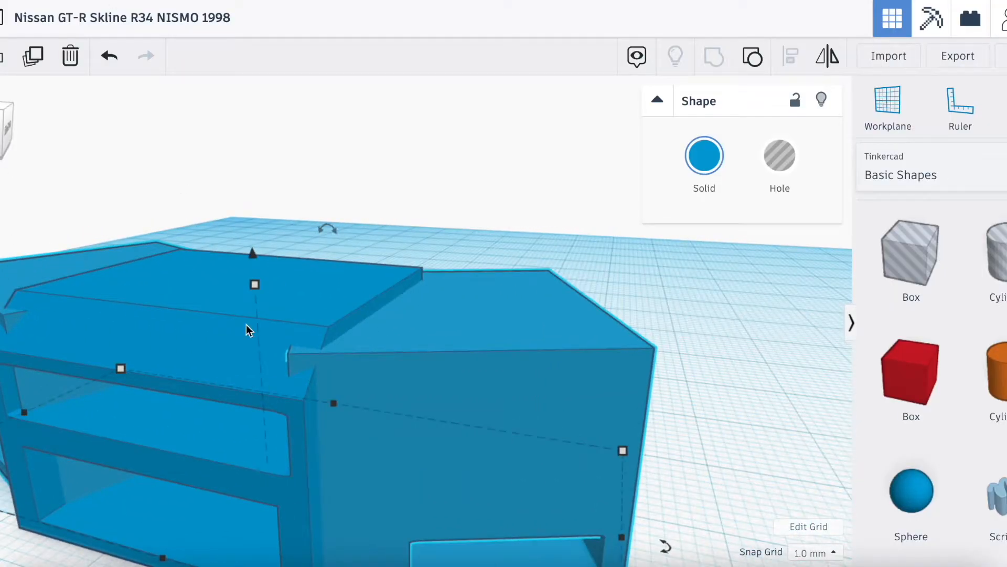
pyautogui.scroll(-3, 246, 330)
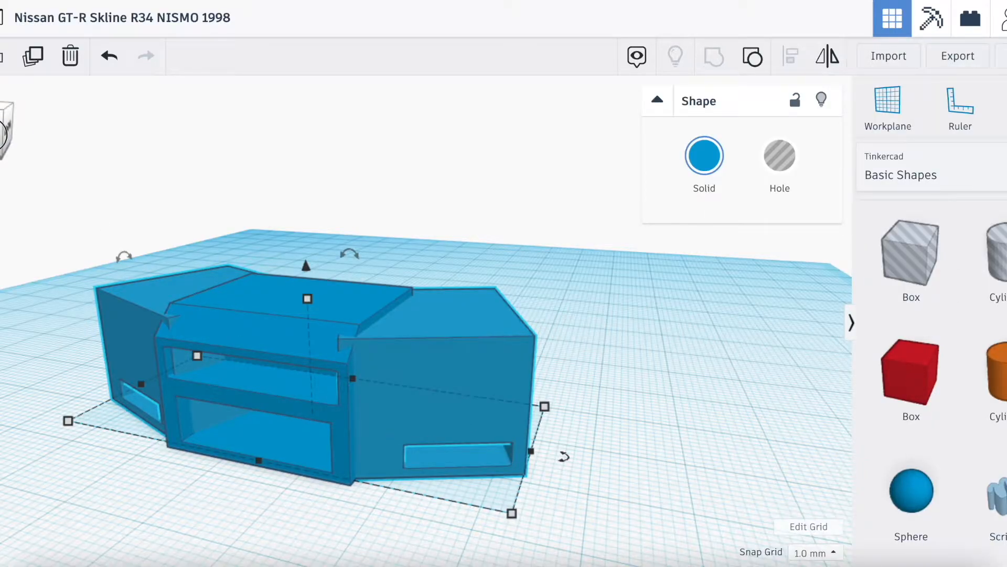
pyautogui.moveTo(803, 332); pyautogui.dragTo(753, 330, button='right')
pyautogui.moveTo(911, 490); pyautogui.dragTo(278, 397)
pyautogui.moveTo(763, 245); pyautogui.dragTo(810, 245)
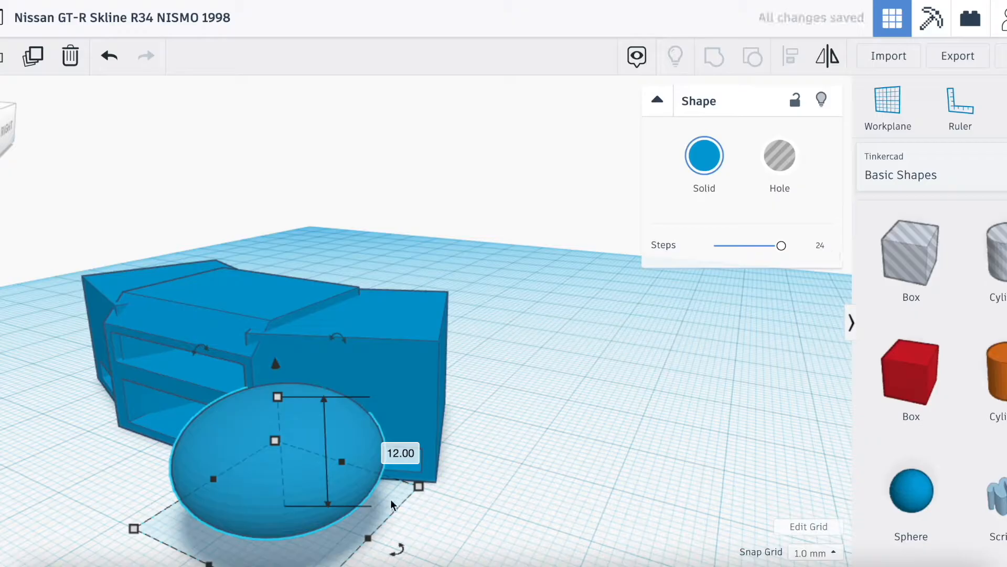
# Step: Rotate and flatten the sphere into an ellipsoid 10 mm high and raise it towards the top of the side block
pyautogui.moveTo(367, 535); pyautogui.dragTo(316, 453)
pyautogui.moveTo(453, 465); pyautogui.dragTo(475, 442)
pyautogui.scroll(3, 379, 389)
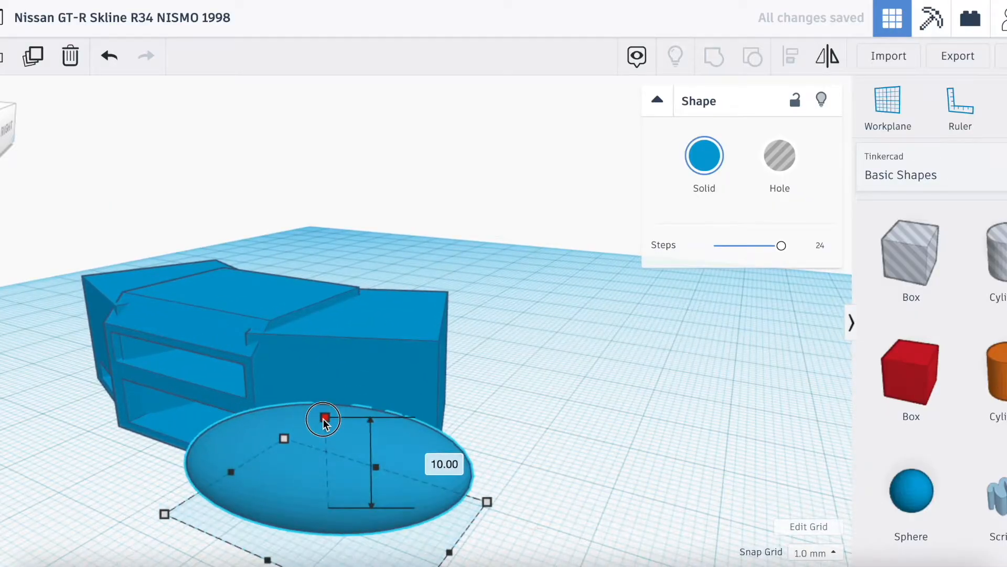
pyautogui.moveTo(326, 384); pyautogui.dragTo(326, 318)
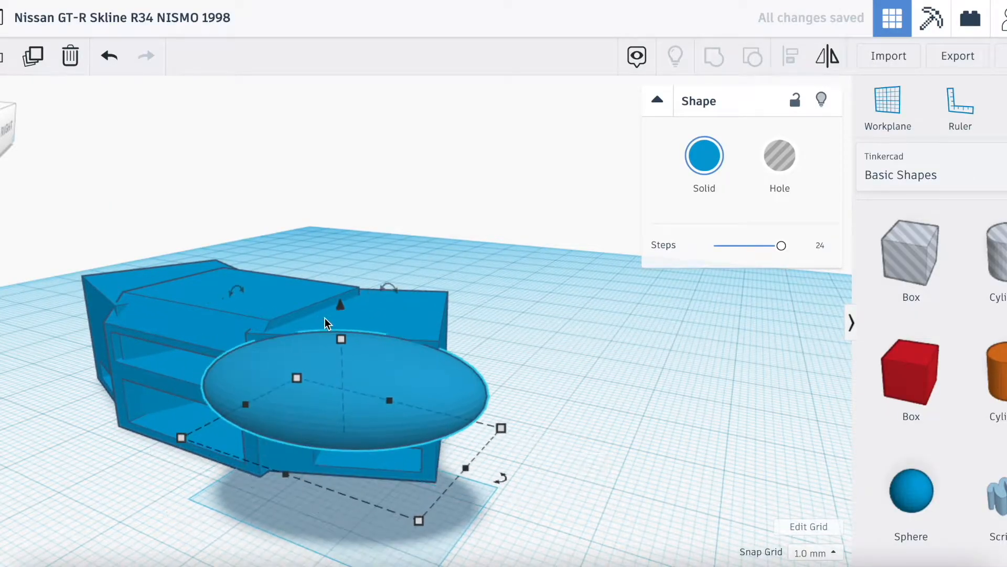
# Step: Shrink the ellipsoid to 5 mm high and fit it into the upper front face of the angled side block
pyautogui.moveTo(482, 448); pyautogui.dragTo(379, 426)
pyautogui.moveTo(336, 313); pyautogui.dragTo(337, 347)
pyautogui.moveTo(341, 311); pyautogui.dragTo(340, 277)
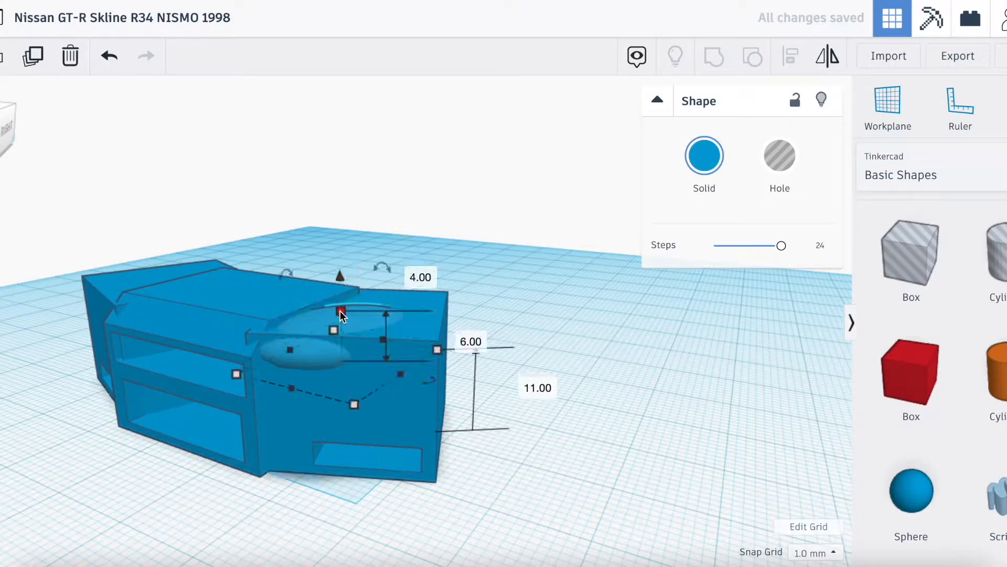
pyautogui.moveTo(436, 351); pyautogui.dragTo(447, 366)
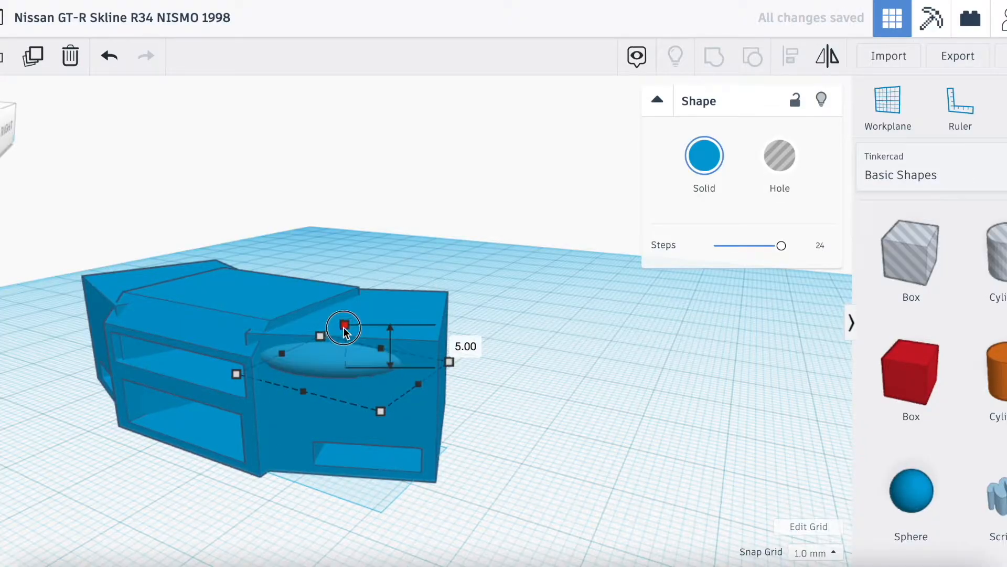
pyautogui.press('Left')
pyautogui.press('Up')
pyautogui.press('Down')
pyautogui.press('Down')
pyautogui.press('Left')
pyautogui.press('Up')
# Step: Place a box hole in front of the ellipsoid and rotate it about 21° on the workplane
pyautogui.click(1, 129)
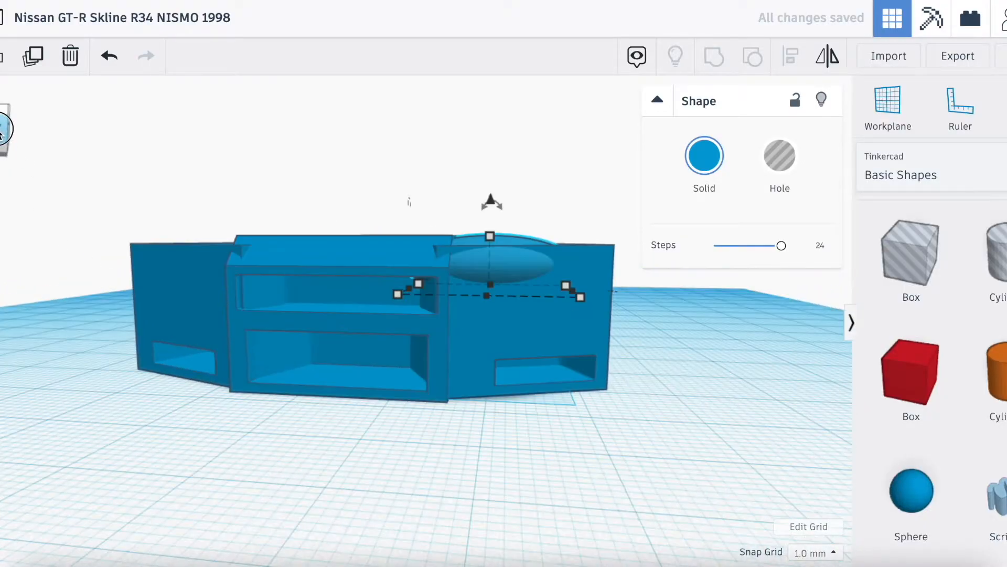
pyautogui.moveTo(3, 126); pyautogui.dragTo(0, 130)
pyautogui.scroll(5, 235, 275)
pyautogui.moveTo(234, 274); pyautogui.dragTo(143, 271, button='right')
pyautogui.scroll(-2, 143, 271)
pyautogui.scroll(-1, 143, 272)
pyautogui.moveTo(920, 277); pyautogui.dragTo(285, 499)
pyautogui.moveTo(388, 538); pyautogui.dragTo(420, 514)
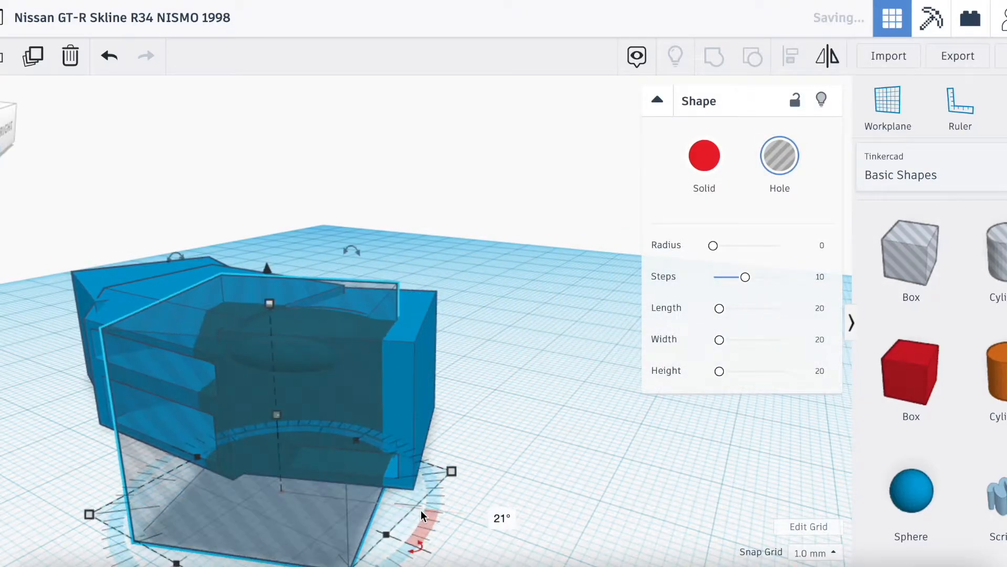
# Step: Resize the rotated box hole and raise and shift it over the ellipsoid at the inner edge of the side block
pyautogui.moveTo(269, 303); pyautogui.dragTo(274, 373)
pyautogui.moveTo(379, 534); pyautogui.dragTo(281, 523)
pyautogui.moveTo(239, 367); pyautogui.dragTo(234, 423)
pyautogui.moveTo(238, 381); pyautogui.dragTo(253, 262)
pyautogui.press('Down')
pyautogui.press('Down')
pyautogui.press('Down')
pyautogui.press('Down')
pyautogui.press('Down')
pyautogui.press('Down')
pyautogui.press('Down')
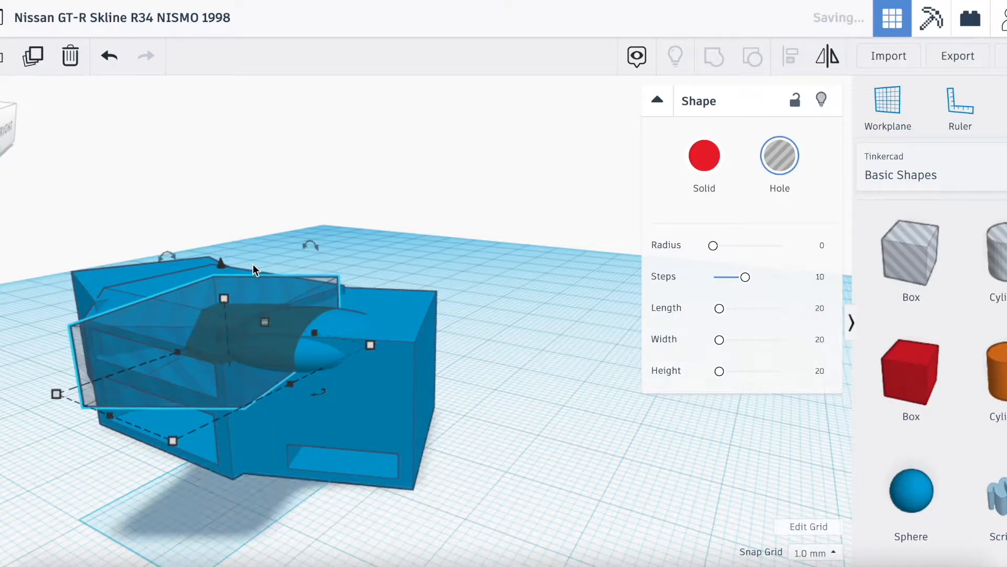
pyautogui.press('Right')
pyautogui.press('Right')
pyautogui.press('Right')
pyautogui.press('Right')
pyautogui.press('Right')
pyautogui.press('Right')
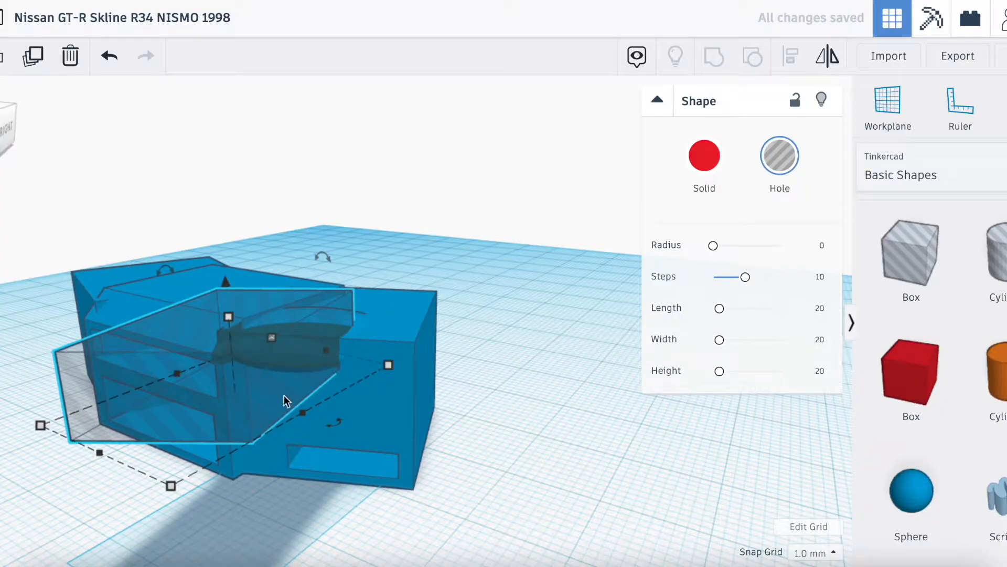
# Step: Group the rotated box hole with the side blocks to cut away the area around the ellipsoid
pyautogui.keyDown('shift'); pyautogui.click(404, 376); pyautogui.keyUp('shift')
pyautogui.click(714, 56)
pyautogui.scroll(5, 512, 232)
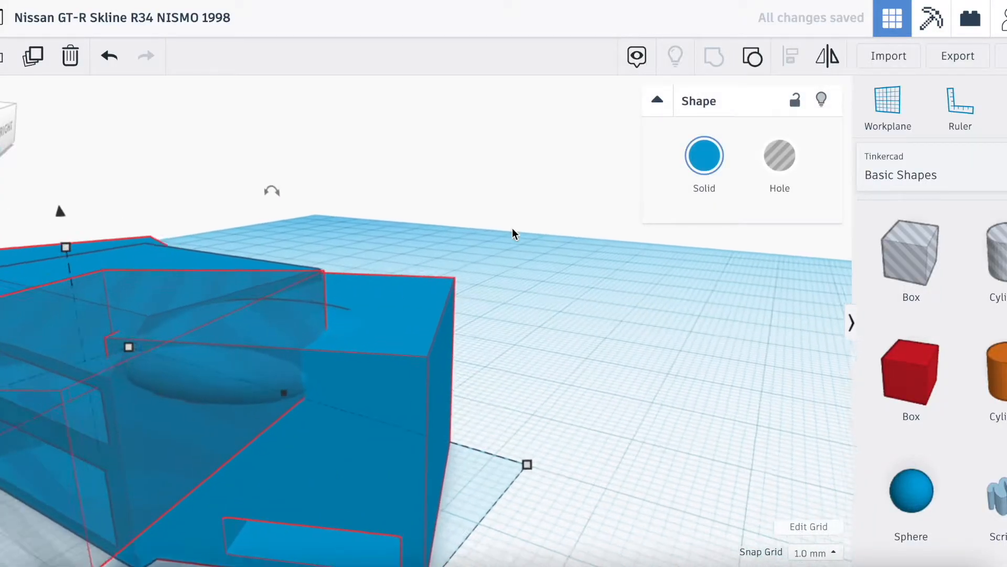
# Step: Undo the grouping of the rotated box hole with the side blocks
pyautogui.moveTo(1, 131); pyautogui.dragTo(11, 135)
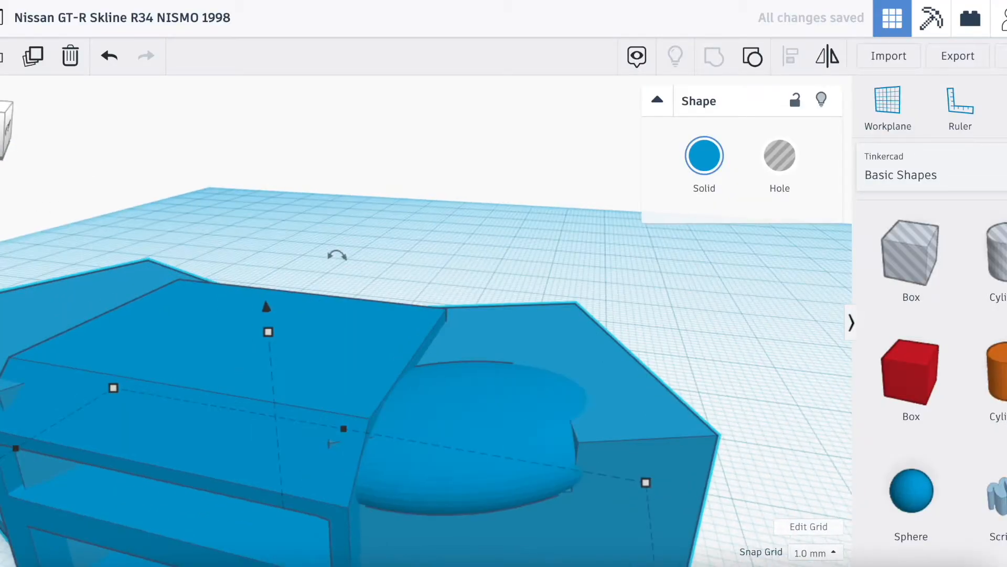
pyautogui.hotkey('ctrl', 'z')
pyautogui.scroll(-5, 146, 219)
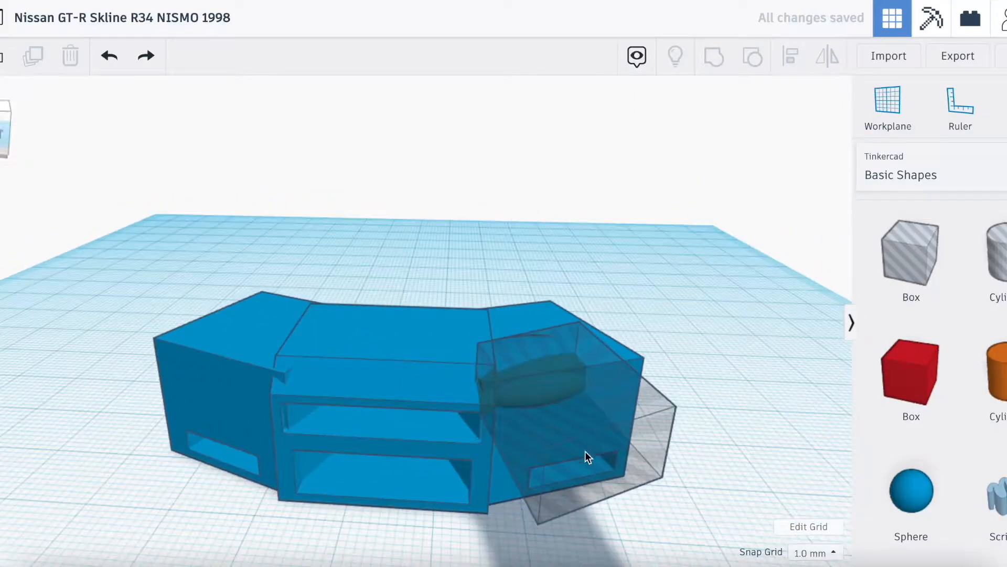
# Step: Place a mirrored copy of the rotated box hole over the matching headlight area of the opposite side block
pyautogui.click(587, 464)
pyautogui.press('Right')
pyautogui.press('Right')
pyautogui.press('Right')
pyautogui.press('Left')
pyautogui.press('Left')
pyautogui.press('Left')
pyautogui.press('Left')
pyautogui.press('Left')
pyautogui.press('Left')
pyautogui.press('Left')
pyautogui.press('Left')
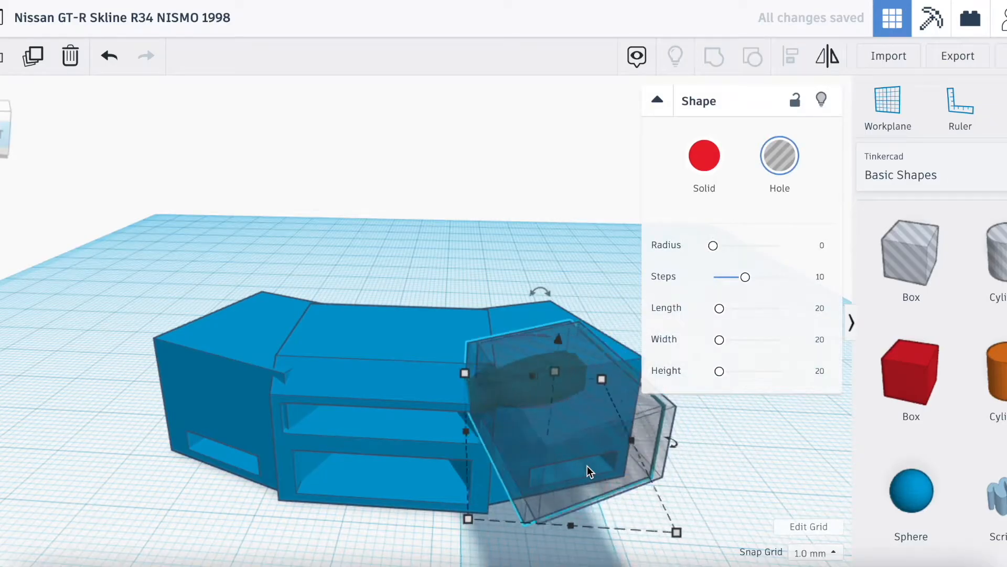
pyautogui.press('Left')
pyautogui.press('Left')
pyautogui.press('Left')
pyautogui.press('Left')
pyautogui.press('Left')
pyautogui.press('Left')
pyautogui.press('Left')
pyautogui.press('Left')
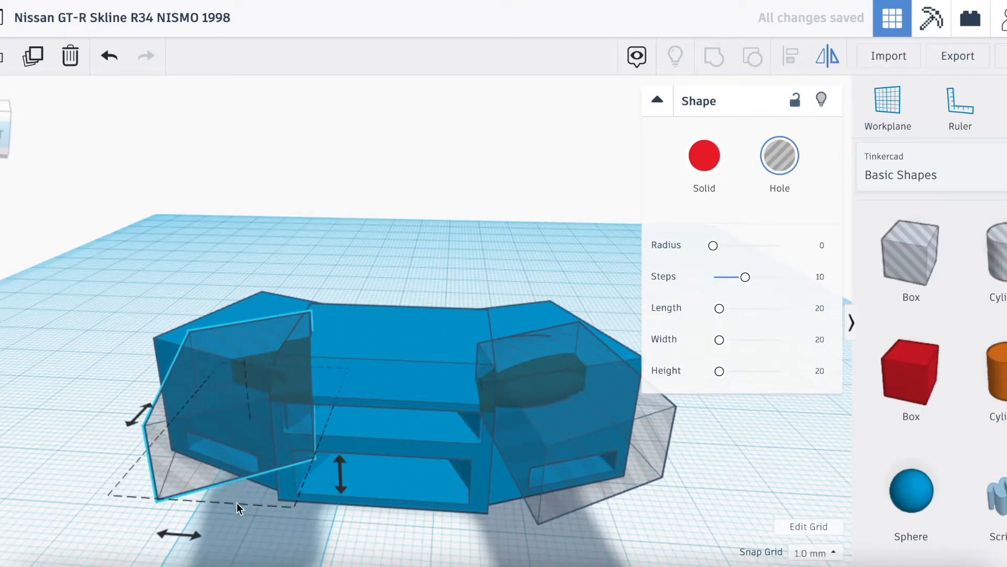
pyautogui.press('Left')
pyautogui.press('Left')
pyautogui.press('Left')
pyautogui.press('Left')
pyautogui.press('Left')
pyautogui.press('Left')
pyautogui.press('Left')
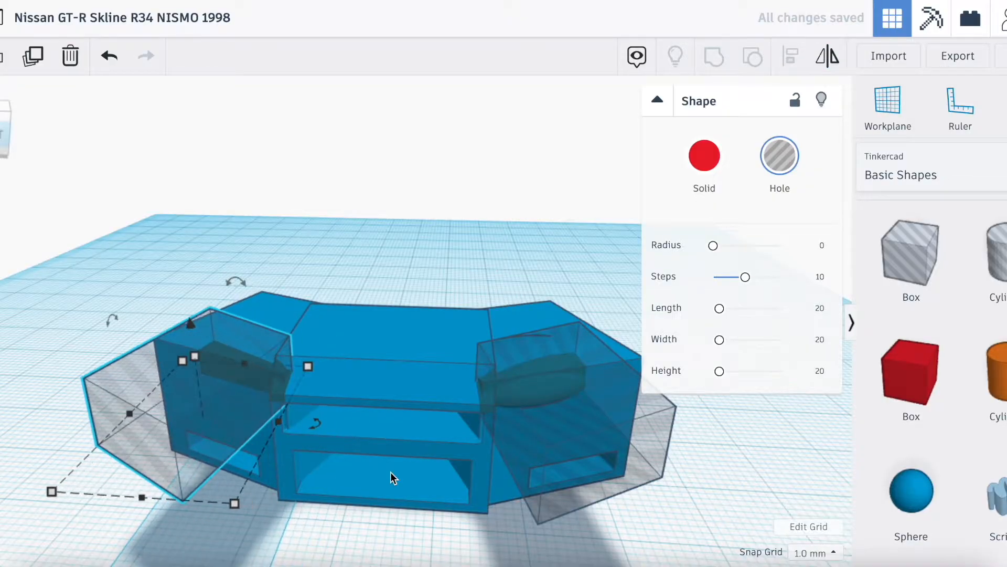
# Step: Group both rotated box holes with the side blocks to cut matching headlight recesses
pyautogui.keyDown('shift'); pyautogui.click(533, 464); pyautogui.keyUp('shift')
pyautogui.keyDown('shift'); pyautogui.click(511, 314); pyautogui.keyUp('shift')
pyautogui.keyDown('shift'); pyautogui.click(272, 304); pyautogui.keyUp('shift')
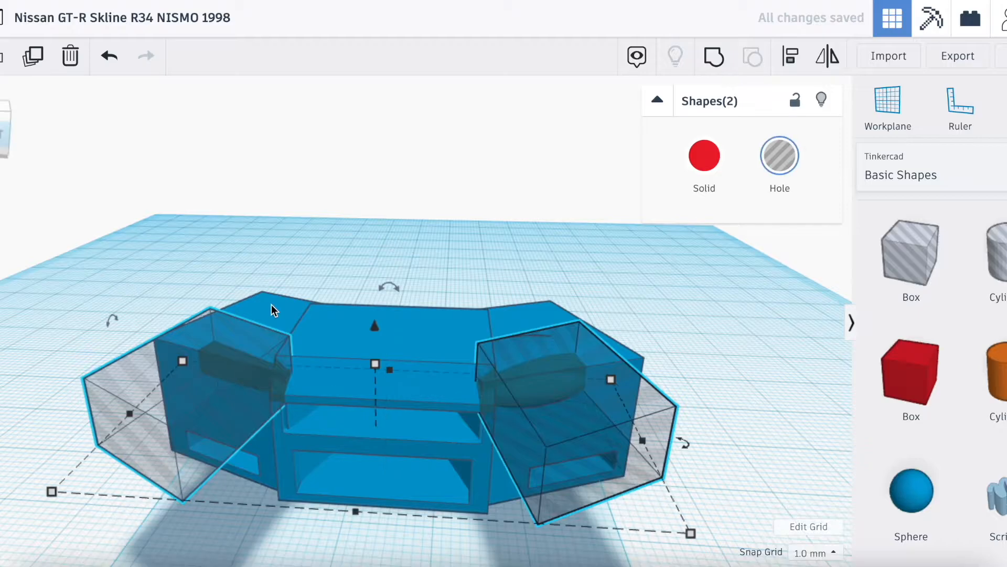
pyautogui.keyDown('shift'); pyautogui.click(285, 313); pyautogui.keyUp('shift')
pyautogui.click(709, 60)
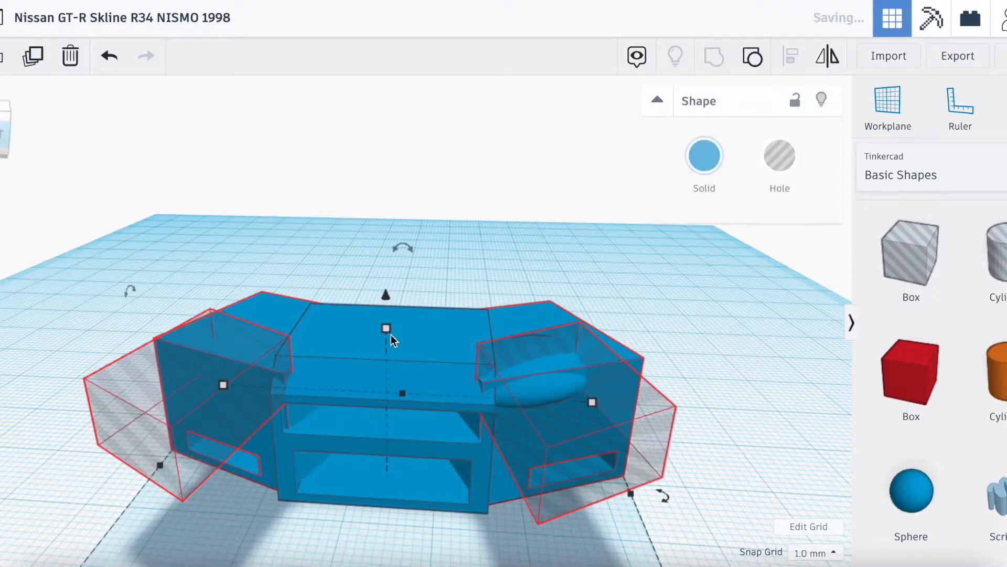
pyautogui.click(83, 502)
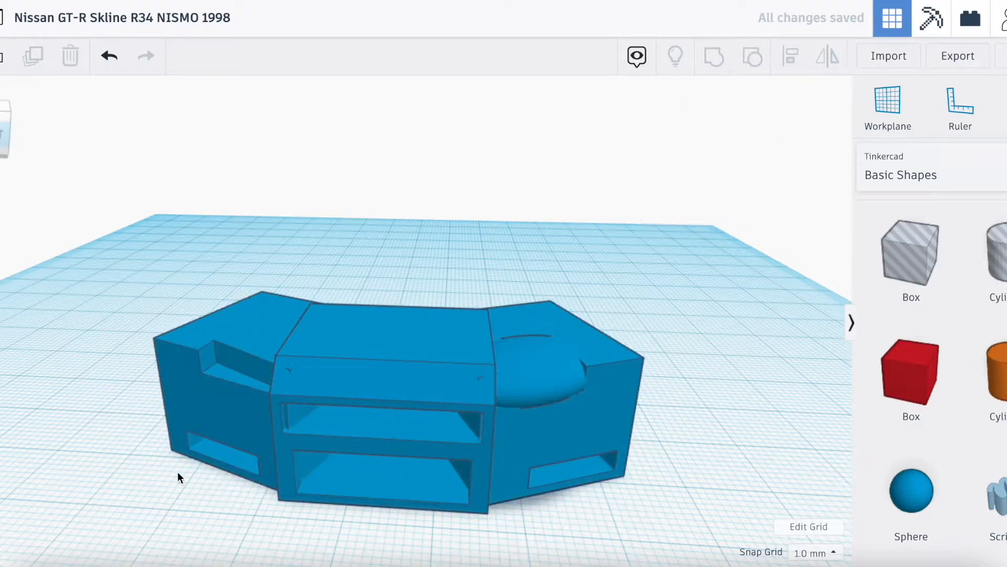
# Step: Shift the headlight ellipsoid slightly within its recess and set its height to 5 mm
pyautogui.click(533, 380)
pyautogui.moveTo(602, 396)
pyautogui.mouseDown()
pyautogui.moveTo(619, 394)
pyautogui.moveTo(602, 399)
pyautogui.mouseUp()
pyautogui.moveTo(537, 426); pyautogui.dragTo(530, 414)
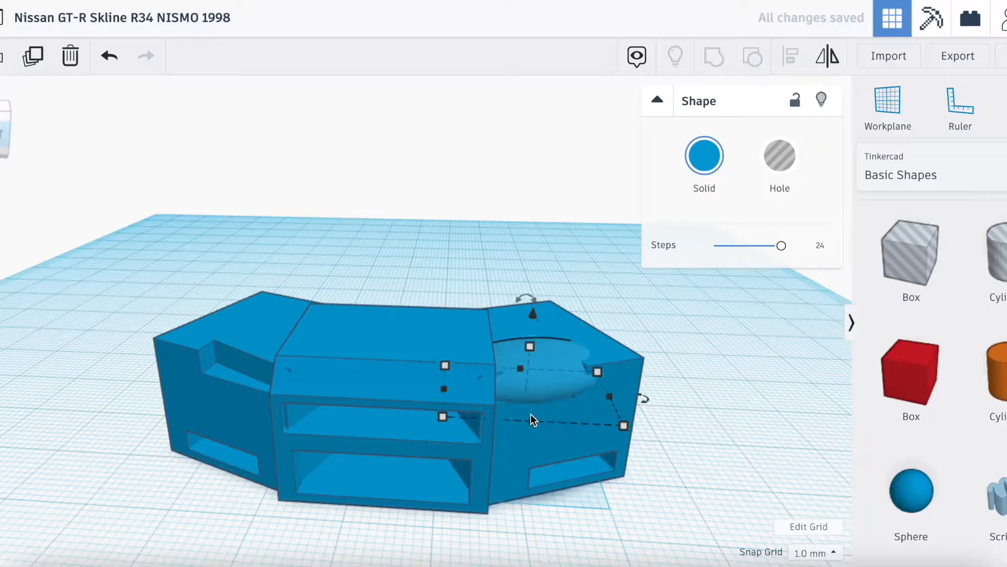
pyautogui.moveTo(531, 347); pyautogui.dragTo(535, 355)
# Step: Colour the headlight ellipsoid white
pyautogui.click(703, 167)
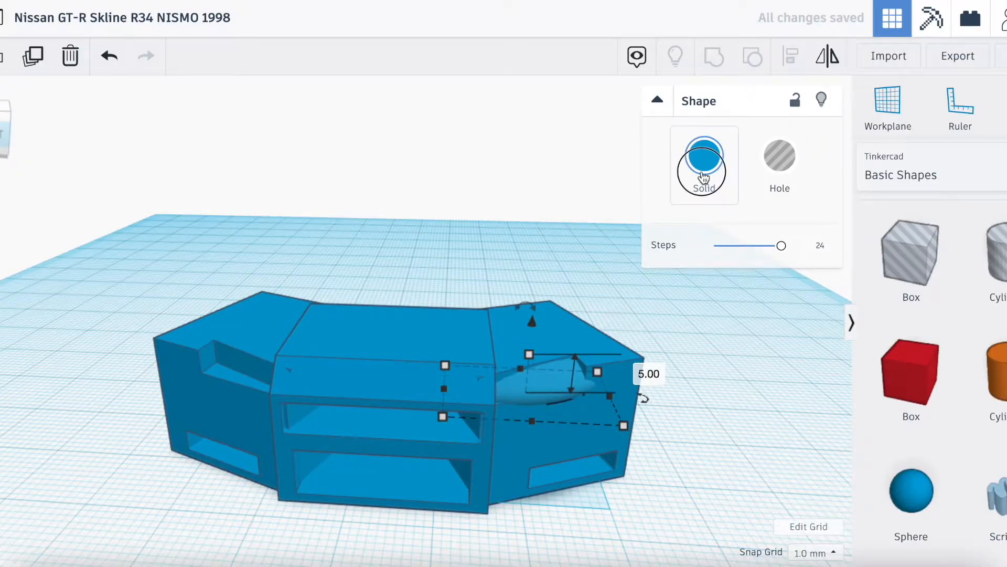
pyautogui.click(967, 271)
pyautogui.click(691, 437)
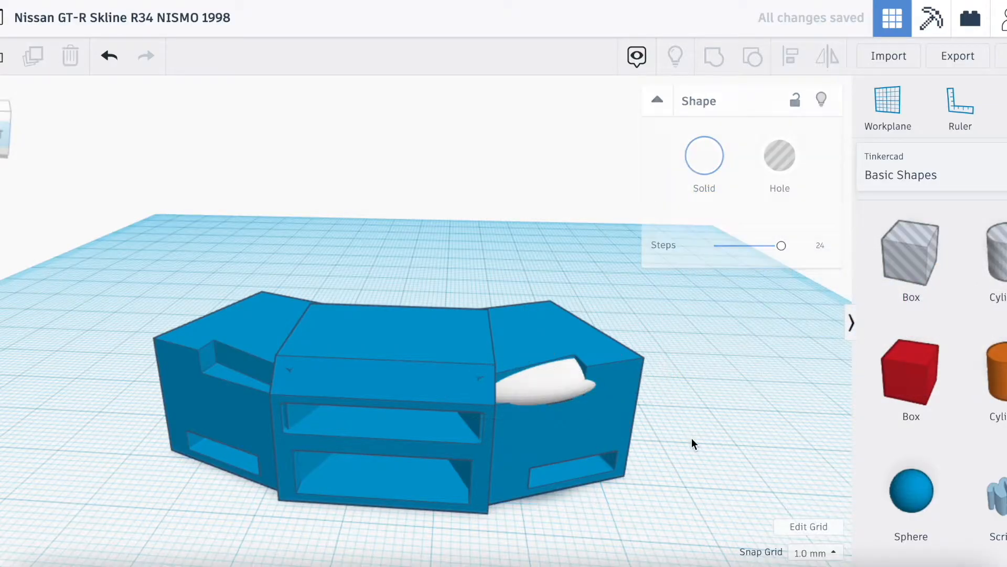
pyautogui.moveTo(0, 141); pyautogui.dragTo(5, 141)
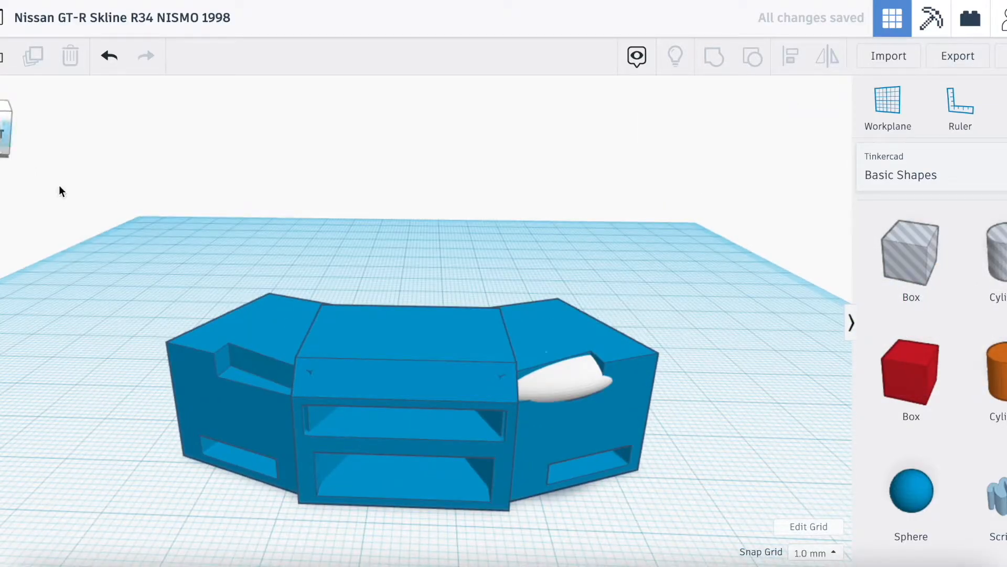
# Step: Place a mirrored copy of the white ellipsoid in the headlight recess of the opposite side block
pyautogui.click(560, 388)
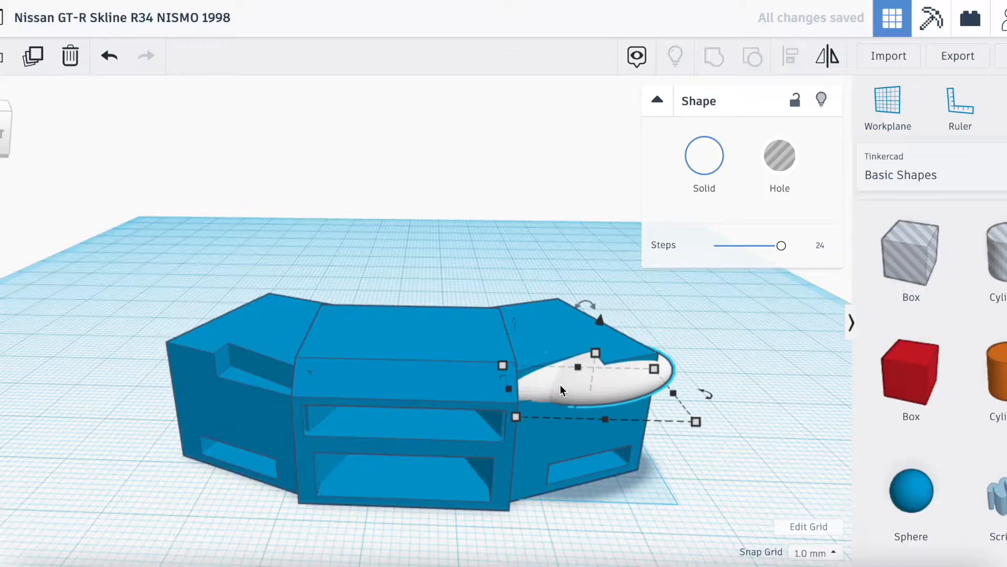
pyautogui.press('Left')
pyautogui.press('Left')
pyautogui.press('Left')
pyautogui.press('Left')
pyautogui.press('Left')
pyautogui.press('Left')
pyautogui.press('Left')
pyautogui.press('Left')
pyautogui.press('Left')
pyautogui.press('Left')
pyautogui.press('Left')
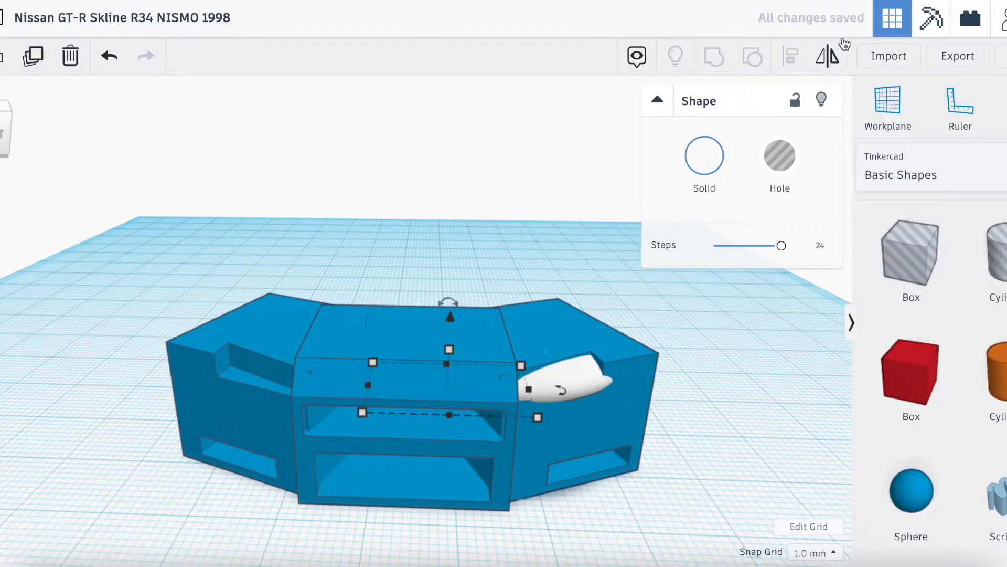
pyautogui.click(828, 57)
pyautogui.press('Left')
pyautogui.press('Left')
pyautogui.press('Left')
pyautogui.press('Left')
pyautogui.press('Left')
pyautogui.press('Left')
pyautogui.press('Left')
pyautogui.press('Left')
pyautogui.press('Left')
pyautogui.press('Left')
pyautogui.press('Left')
pyautogui.press('Left')
pyautogui.press('Left')
pyautogui.press('Left')
pyautogui.press('Left')
pyautogui.press('Left')
pyautogui.press('Left')
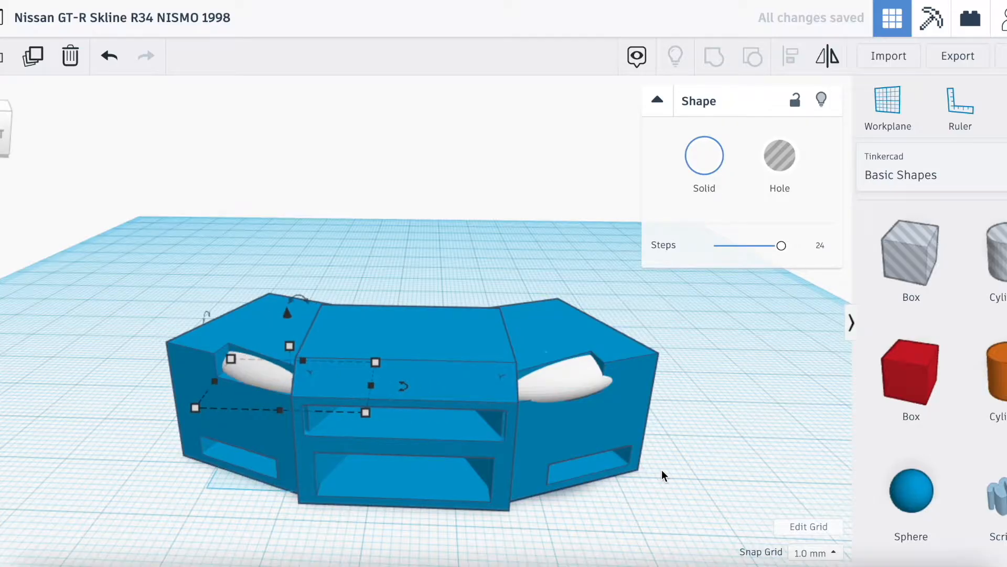
pyautogui.press('Left')
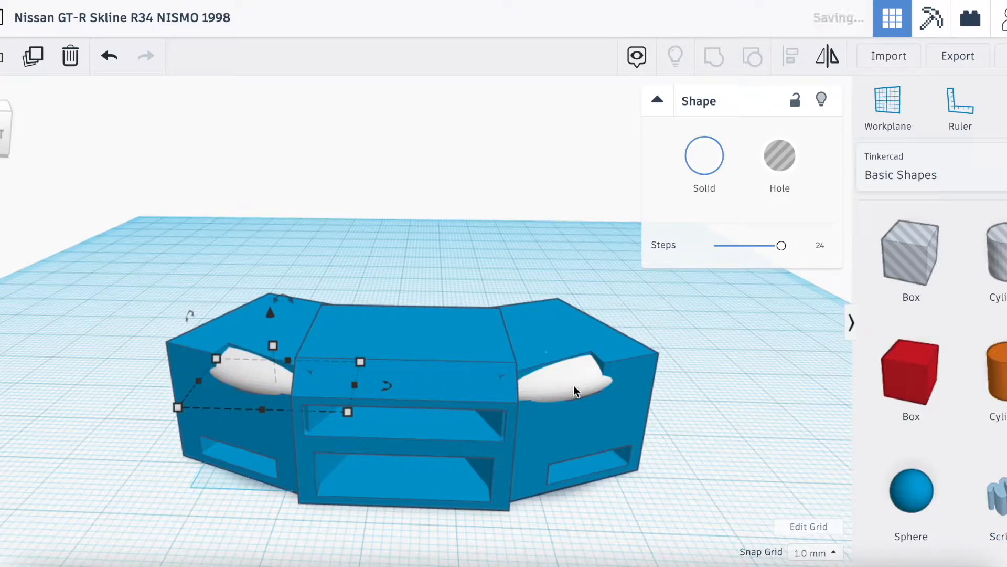
# Step: Inspect both headlights from the front and compare the bumper with the Skyline reference photo in the other browser tab
pyautogui.click(565, 379)
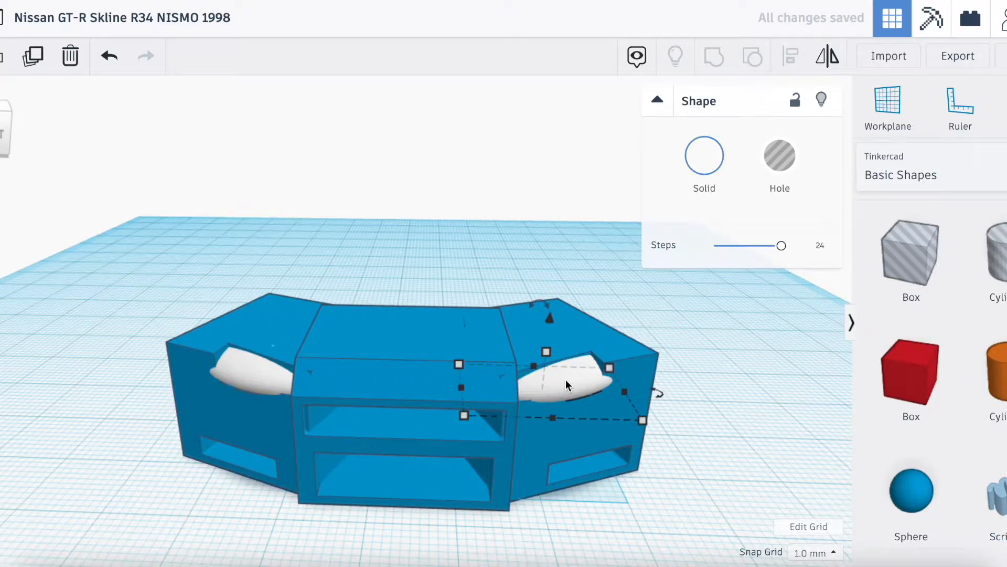
pyautogui.click(257, 372)
pyautogui.click(669, 394)
pyautogui.moveTo(4, 125); pyautogui.dragTo(2, 122)
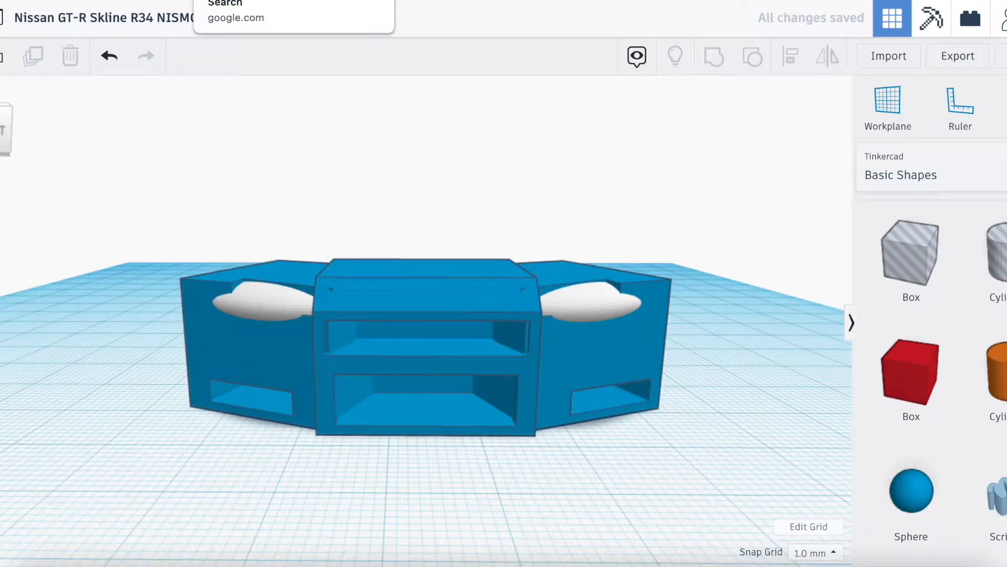
pyautogui.click(262, 0)
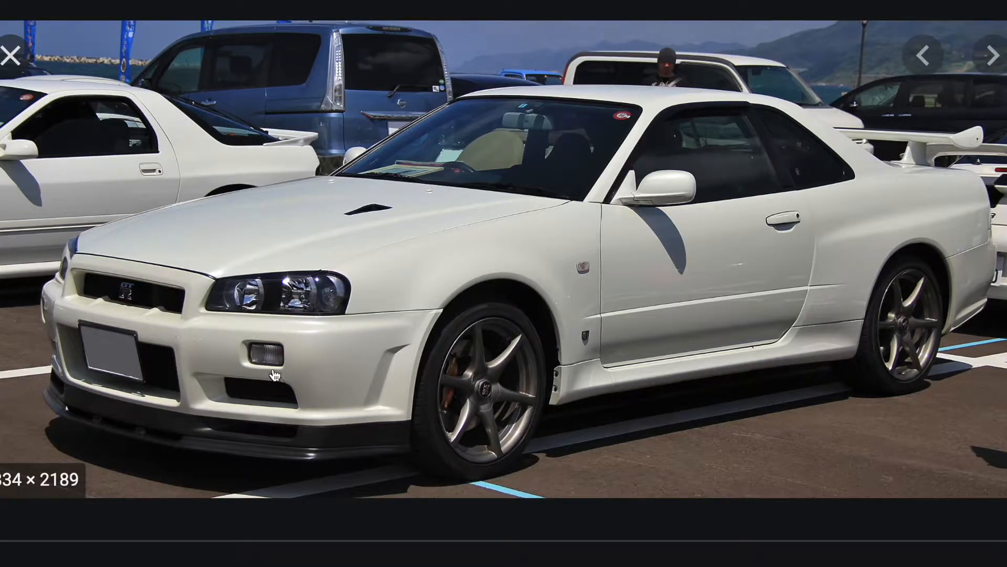
pyautogui.click(204, 0)
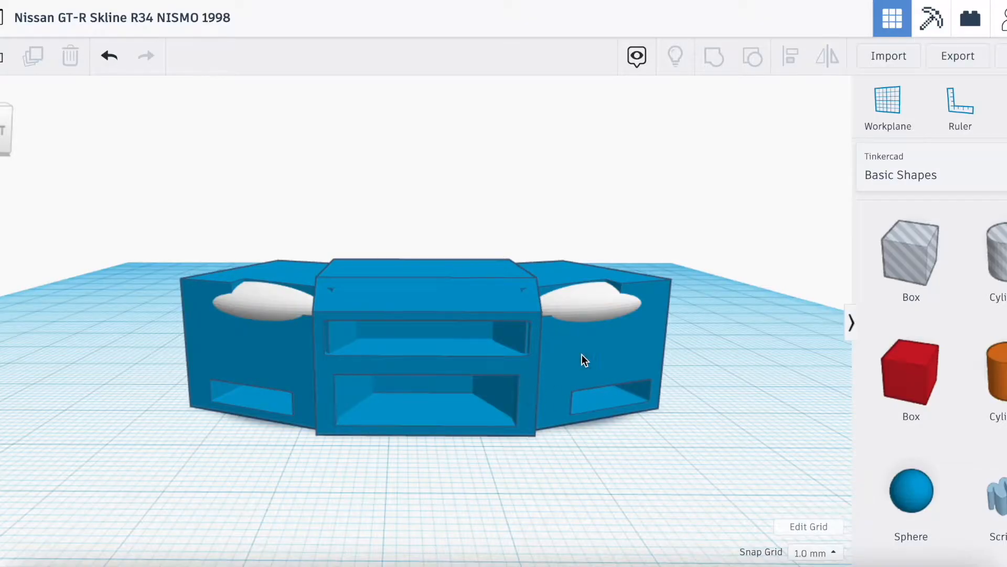
# Step: Place a box in front of the side block without rotation and turn it into a hole
pyautogui.moveTo(2, 130); pyautogui.dragTo(0, 125)
pyautogui.moveTo(958, 400); pyautogui.dragTo(507, 430)
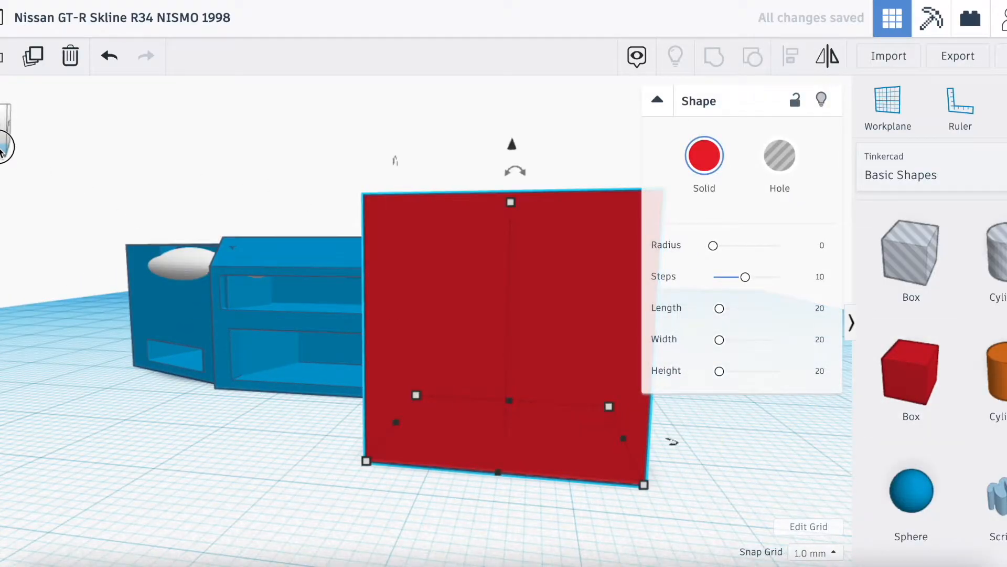
pyautogui.moveTo(0, 148); pyautogui.dragTo(4, 190)
pyautogui.scroll(-3, 284, 267)
pyautogui.click(780, 155)
pyautogui.scroll(-3, 612, 409)
pyautogui.moveTo(527, 467); pyautogui.dragTo(519, 444)
pyautogui.moveTo(452, 385); pyautogui.dragTo(454, 445)
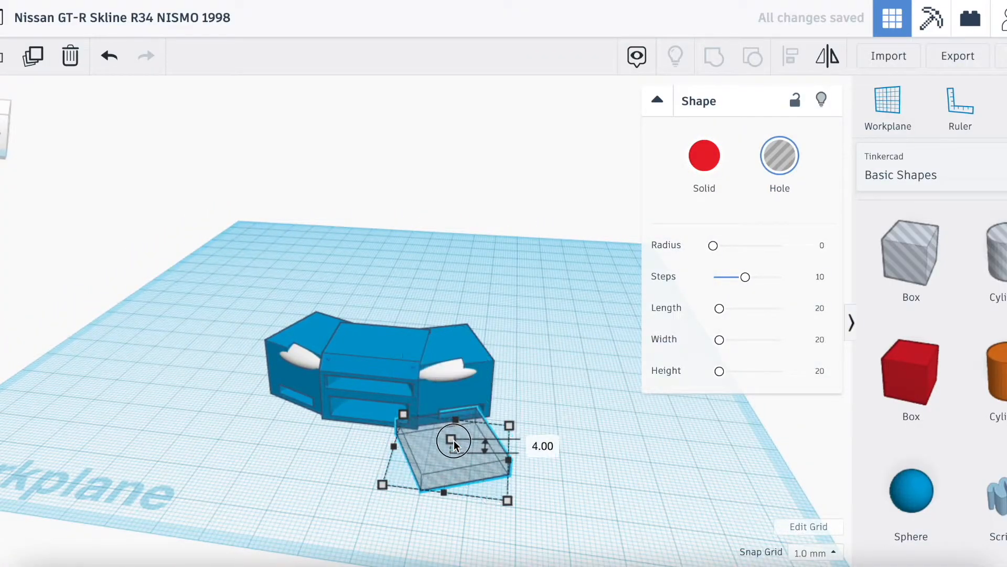
pyautogui.hotkey('ctrl', 'z')
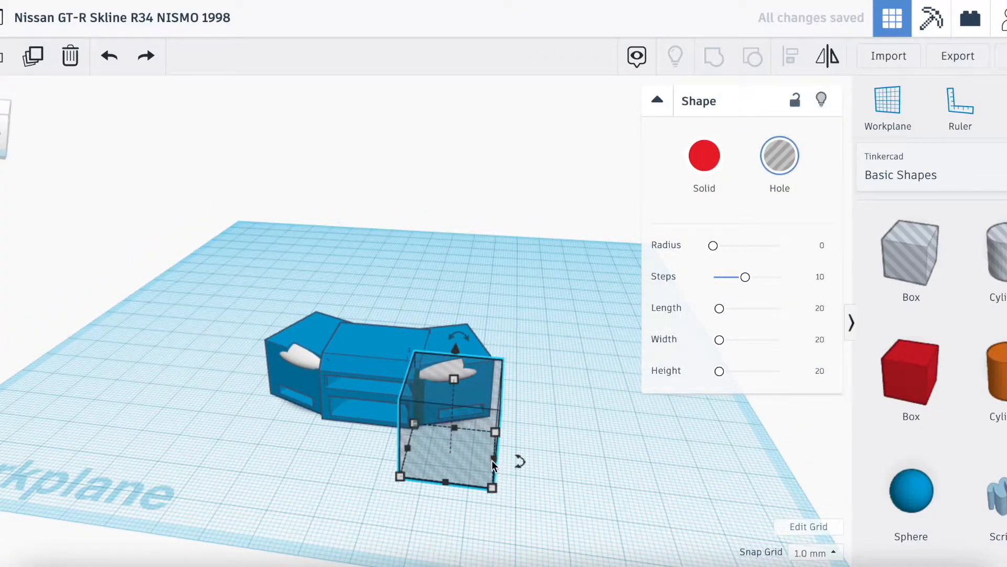
pyautogui.hotkey('ctrl', 'y')
# Step: Resize the box hole in front of the bumper to 8 × 4 mm and 3 mm high
pyautogui.moveTo(419, 427); pyautogui.dragTo(432, 406)
pyautogui.scroll(3, 432, 406)
pyautogui.moveTo(4, 130)
pyautogui.mouseDown()
pyautogui.moveTo(2, 84)
pyautogui.moveTo(1, 112)
pyautogui.mouseUp()
pyautogui.scroll(3, 265, 306)
pyautogui.moveTo(403, 390); pyautogui.dragTo(401, 436)
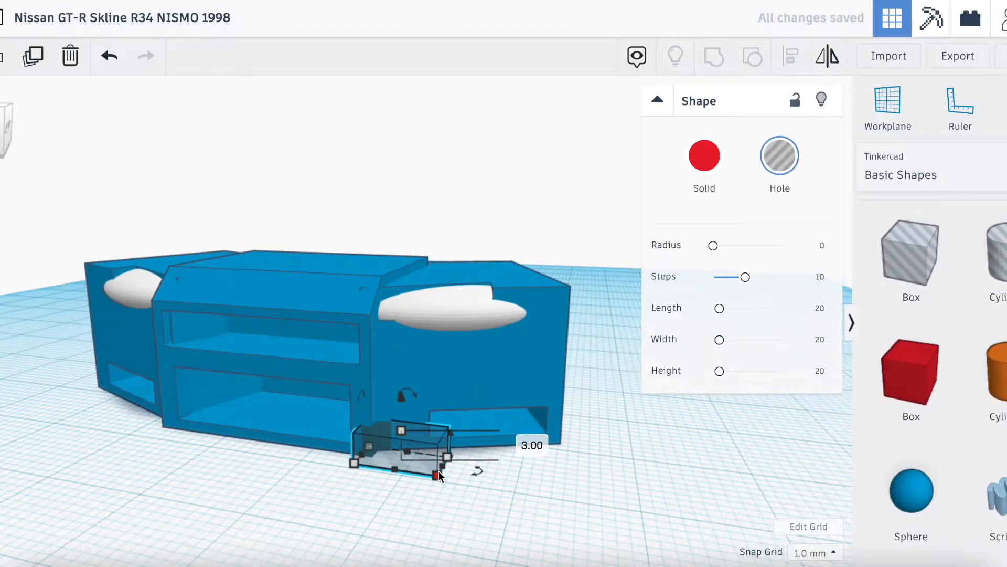
# Step: Duplicate the small box hole beside the original, towards the bumper's outer end, and make the copy solid
pyautogui.hotkey('ctrl', 'd')
pyautogui.press('Right')
pyautogui.press('Right')
pyautogui.press('Right')
pyautogui.press('Right')
pyautogui.press('Right')
pyautogui.press('Right')
pyautogui.press('Right')
pyautogui.press('Right')
pyautogui.press('Right')
pyautogui.press('Right')
pyautogui.press('Right')
pyautogui.press('Right')
pyautogui.press('Right')
pyautogui.press('Right')
pyautogui.press('Right')
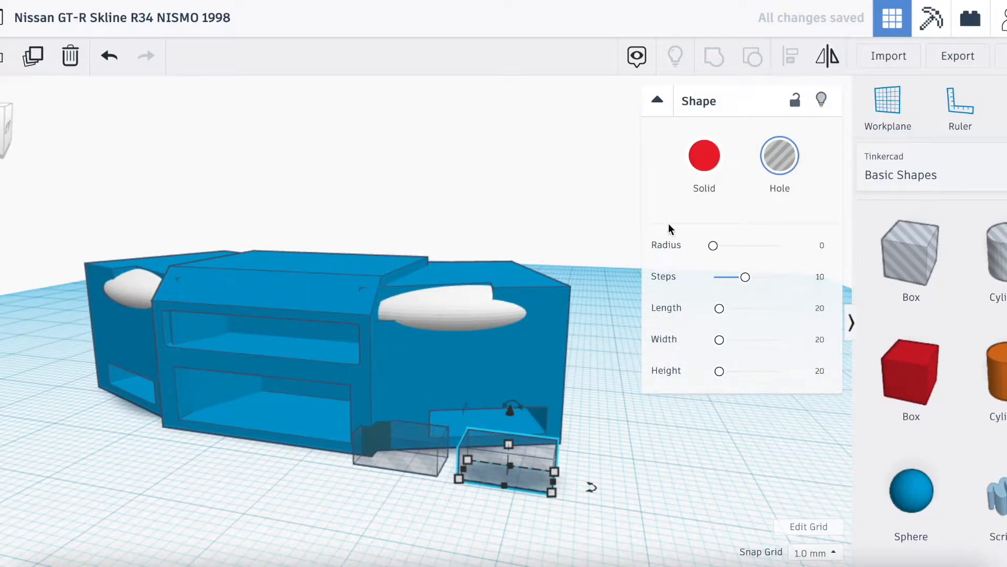
pyautogui.click(704, 155)
# Step: Resize the small box hole and move it into the side block's front face above the lower opening
pyautogui.click(399, 451)
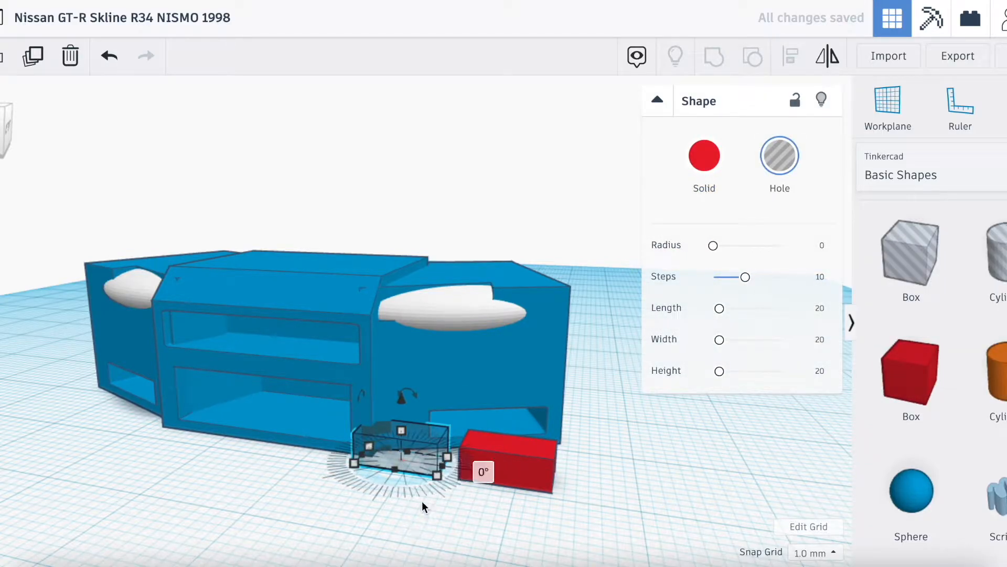
pyautogui.moveTo(3, 135); pyautogui.dragTo(2, 135)
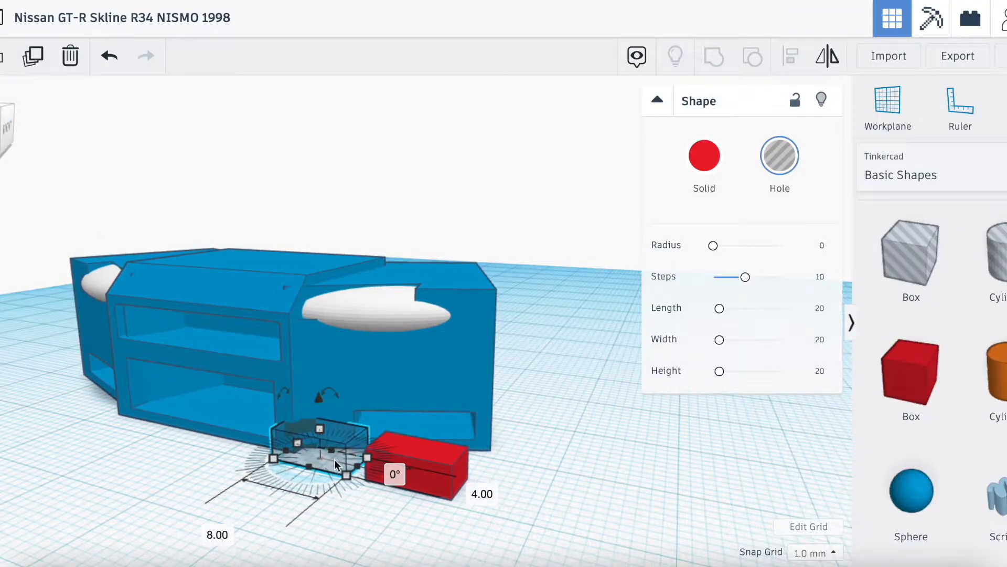
pyautogui.click(162, 492)
pyautogui.click(288, 455)
pyautogui.moveTo(379, 478); pyautogui.dragTo(307, 361)
pyautogui.press('Right')
pyautogui.press('Right')
pyautogui.press('Right')
pyautogui.press('Right')
pyautogui.press('Right')
pyautogui.press('Right')
pyautogui.press('Right')
pyautogui.press('Right')
pyautogui.press('Right')
pyautogui.press('Right')
pyautogui.press('Right')
pyautogui.press('Right')
pyautogui.press('Right')
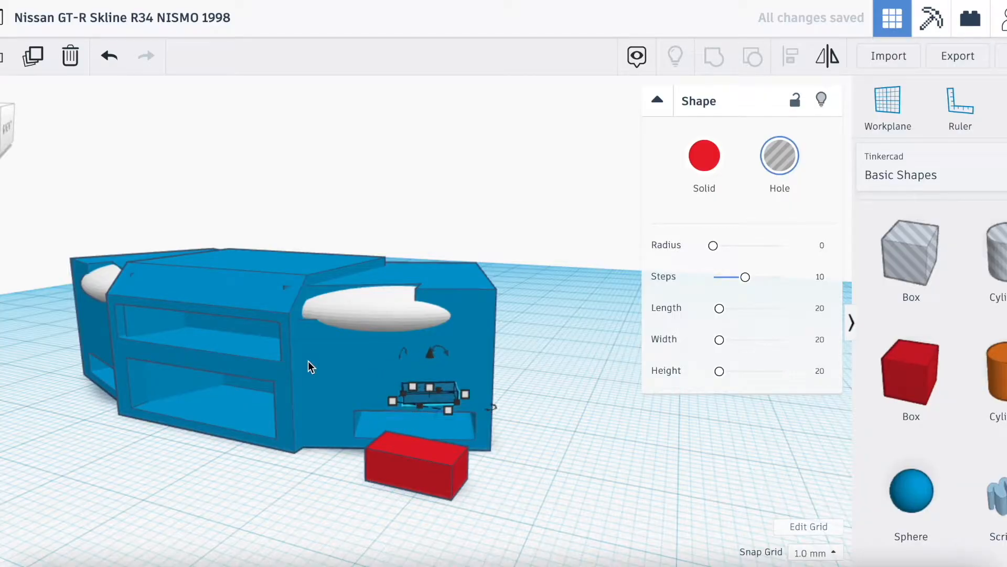
# Step: Delete the solid red copy of the small box in front of the side block
pyautogui.moveTo(566, 467); pyautogui.dragTo(108, 184, button='right')
pyautogui.moveTo(1, 105); pyautogui.dragTo(0, 116)
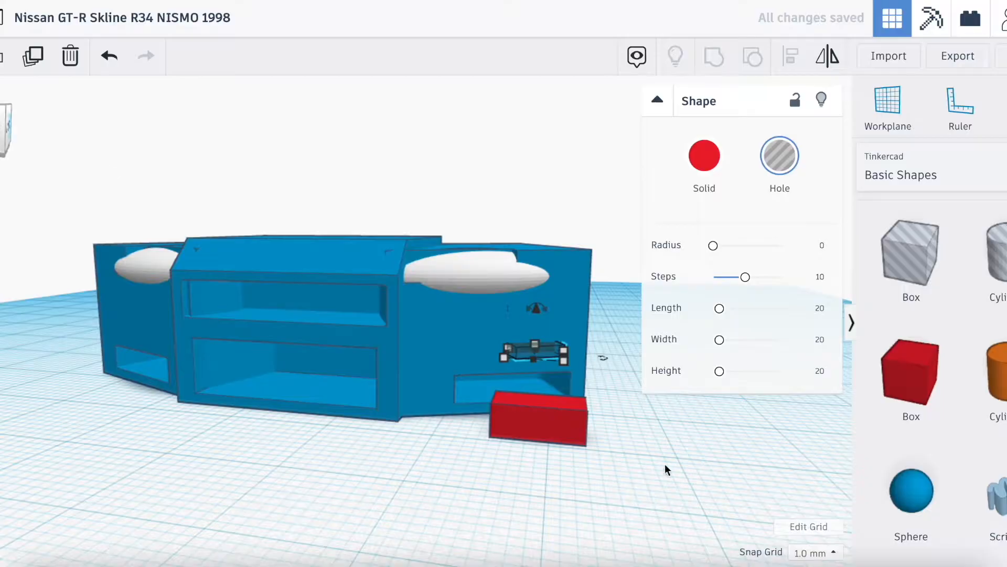
pyautogui.click(559, 419)
pyautogui.press('Delete')
# Step: Nudge the small box hole slightly inward above the side block's lower opening
pyautogui.click(531, 357)
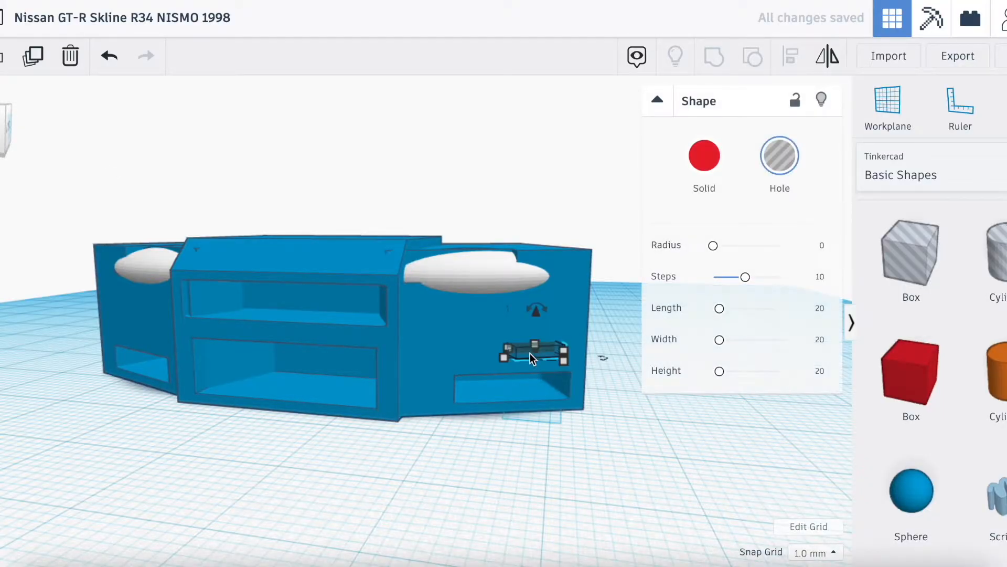
pyautogui.press('Right')
pyautogui.press('Left')
pyautogui.press('Left')
pyautogui.press('Left')
pyautogui.press('Left')
pyautogui.press('Left')
pyautogui.press('Left')
pyautogui.press('Left')
pyautogui.press('Left')
pyautogui.press('Left')
pyautogui.press('Left')
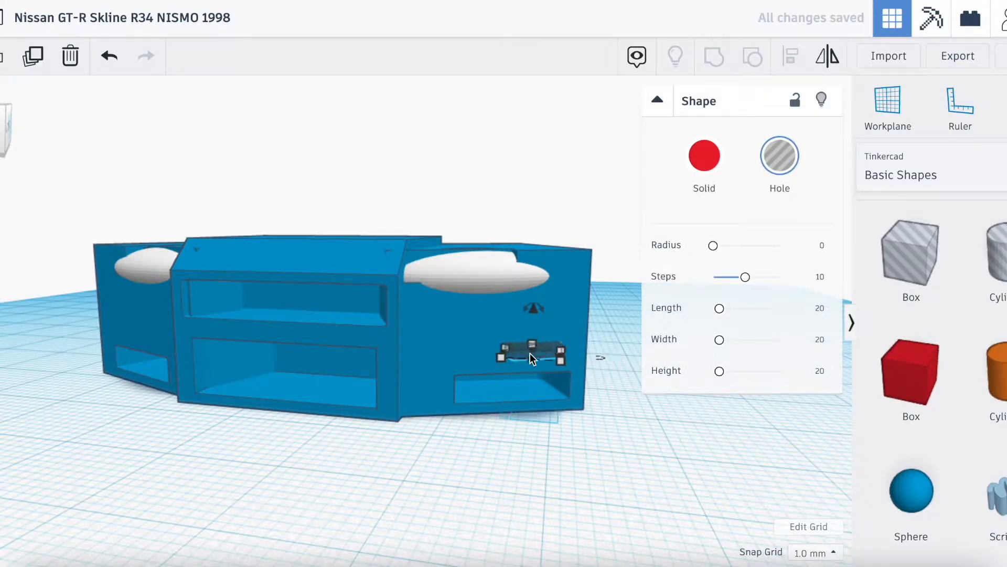
# Step: Duplicate the small box hole and move the copy across the bumper, above the opposite side block's lower opening
pyautogui.press('Left')
pyautogui.press('Left')
pyautogui.press('Left')
pyautogui.press('Left')
pyautogui.press('Left')
pyautogui.press('Left')
pyautogui.press('Left')
pyautogui.press('Left')
pyautogui.press('Left')
pyautogui.press('Left')
pyautogui.press('Left')
pyautogui.press('Left')
pyautogui.press('Left')
pyautogui.press('Left')
pyautogui.press('Left')
pyautogui.press('Left')
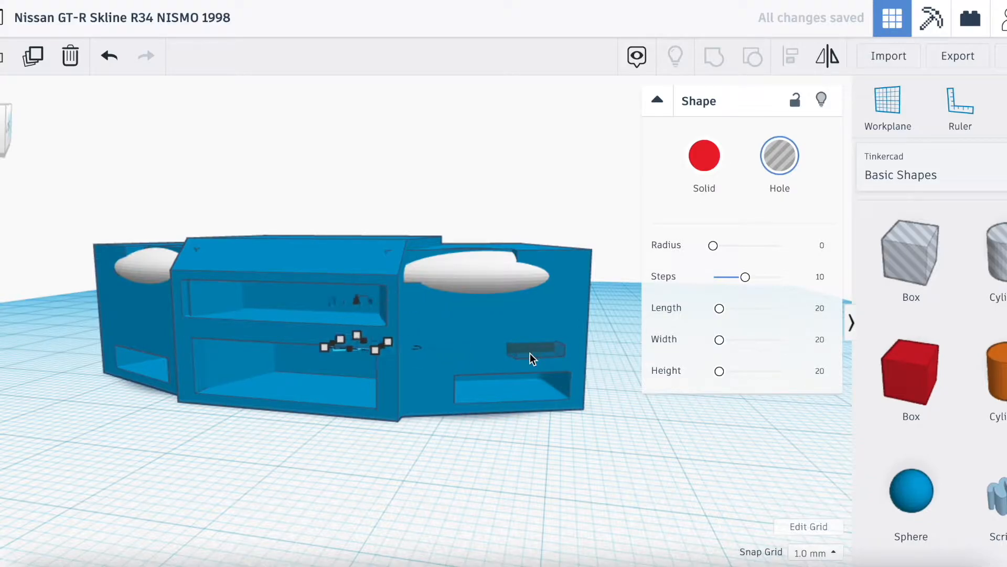
pyautogui.press('Left')
pyautogui.press('Left')
pyautogui.press('Left')
pyautogui.press('Left')
pyautogui.press('Left')
pyautogui.press('Left')
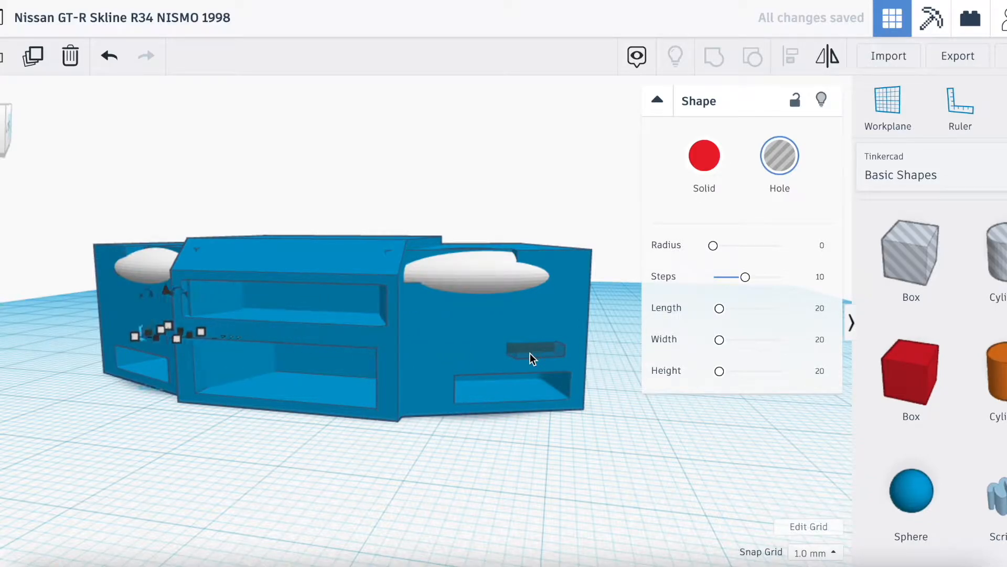
# Step: Mirror the copied box hole sideways so its angle matches the opposite side block
pyautogui.click(828, 70)
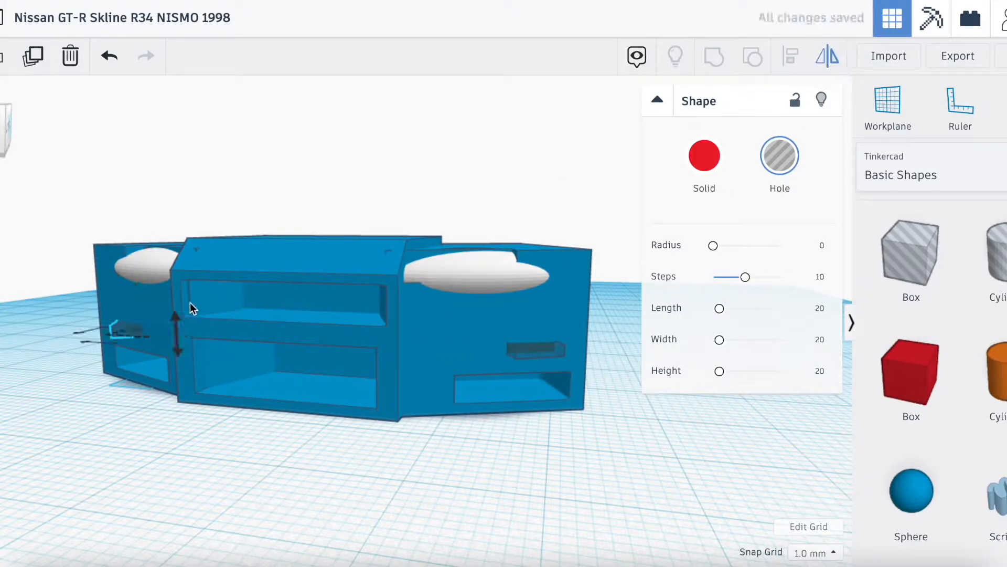
pyautogui.click(110, 344)
pyautogui.moveTo(2, 138)
pyautogui.mouseDown()
pyautogui.moveTo(1, 126)
pyautogui.moveTo(3, 143)
pyautogui.mouseUp()
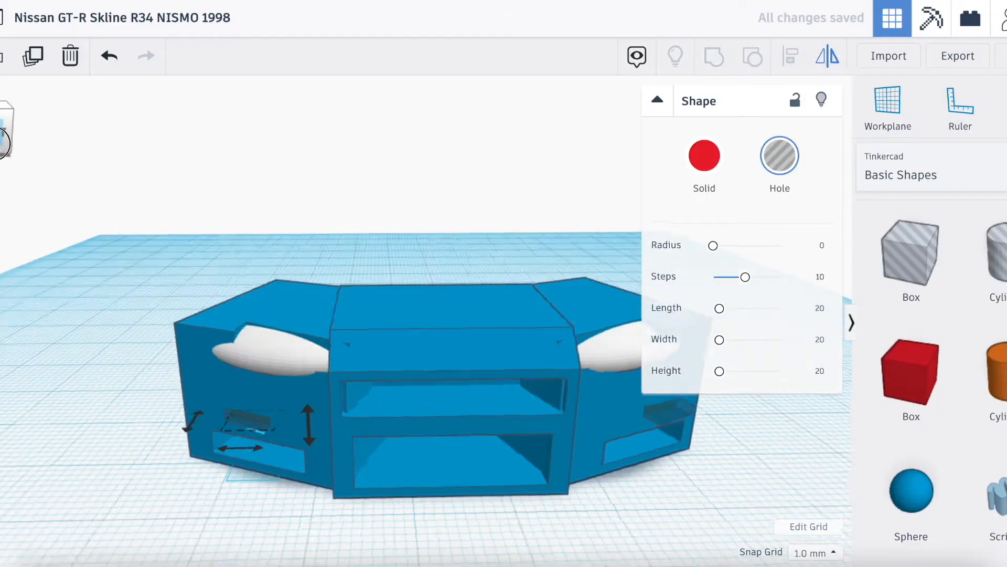
pyautogui.click(187, 494)
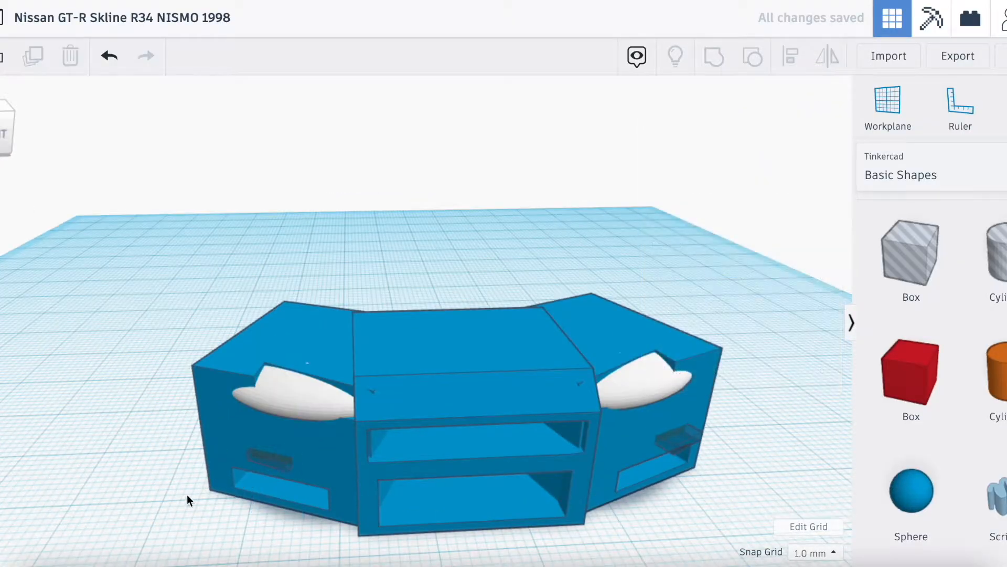
# Step: Group both small box holes with the blue side blocks to cut the two small light openings
pyautogui.click(264, 461)
pyautogui.click(681, 442)
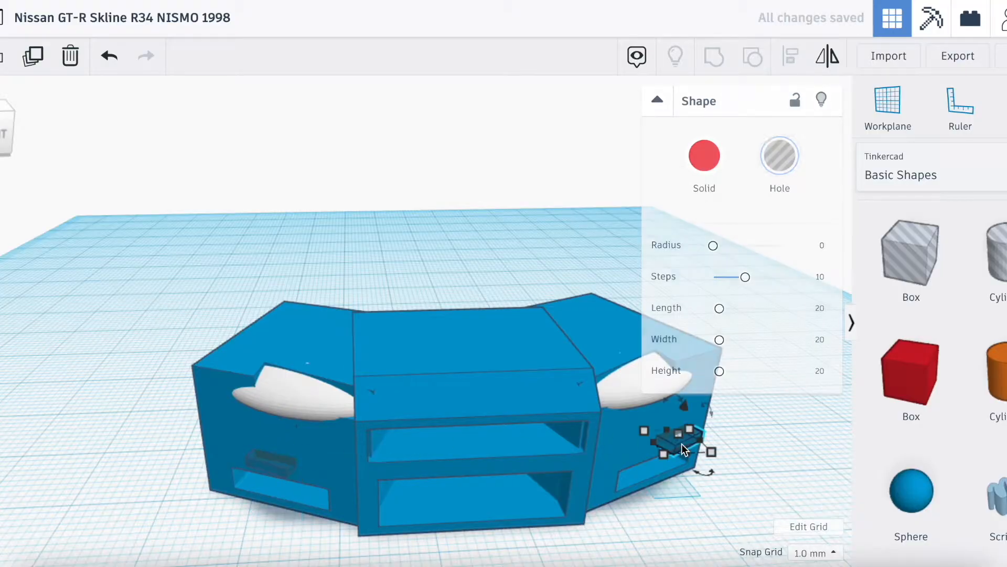
pyautogui.click(273, 461)
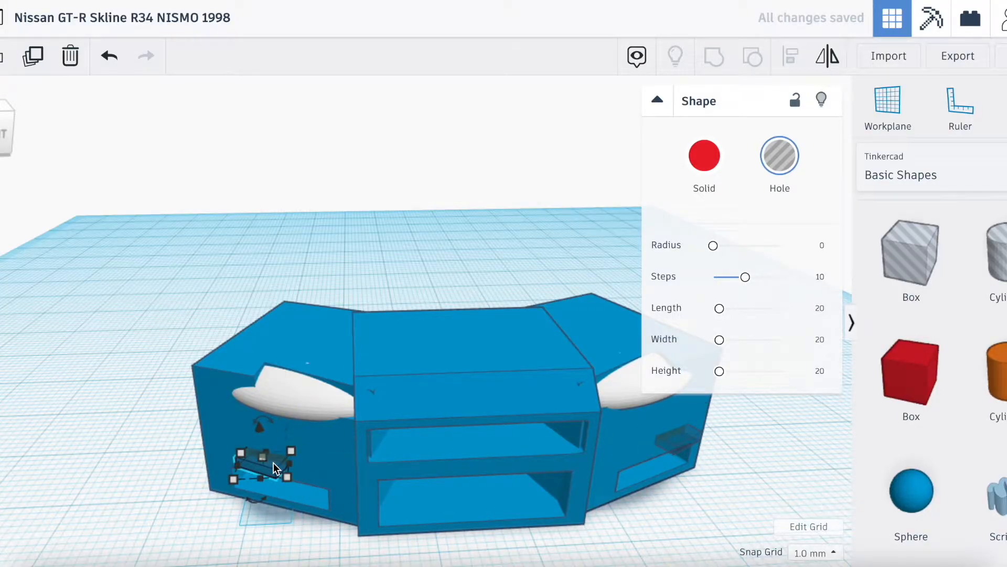
pyautogui.keyDown('shift'); pyautogui.click(686, 442); pyautogui.keyUp('shift')
pyautogui.keyDown('shift'); pyautogui.click(249, 421); pyautogui.keyUp('shift')
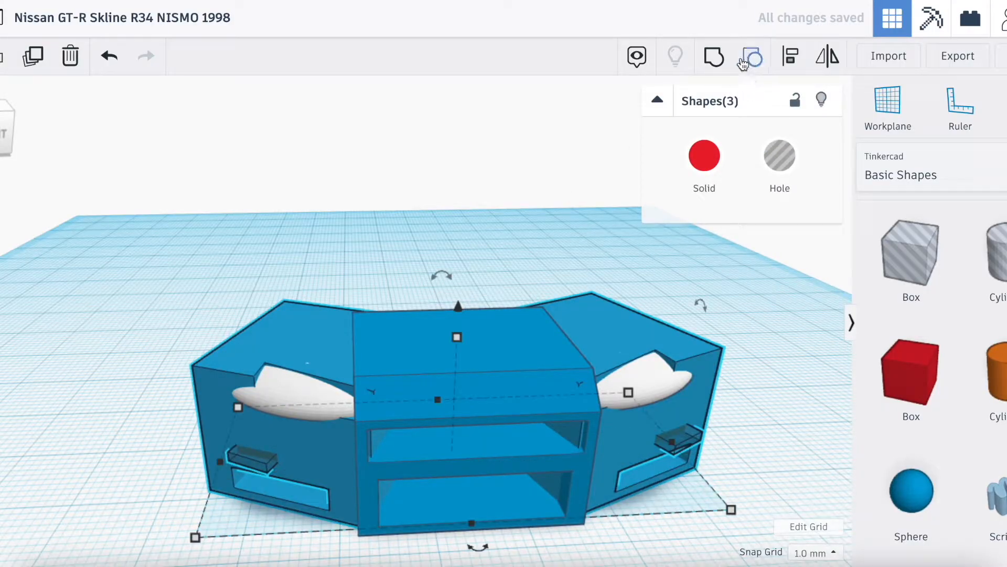
pyautogui.click(748, 61)
pyautogui.press('f')
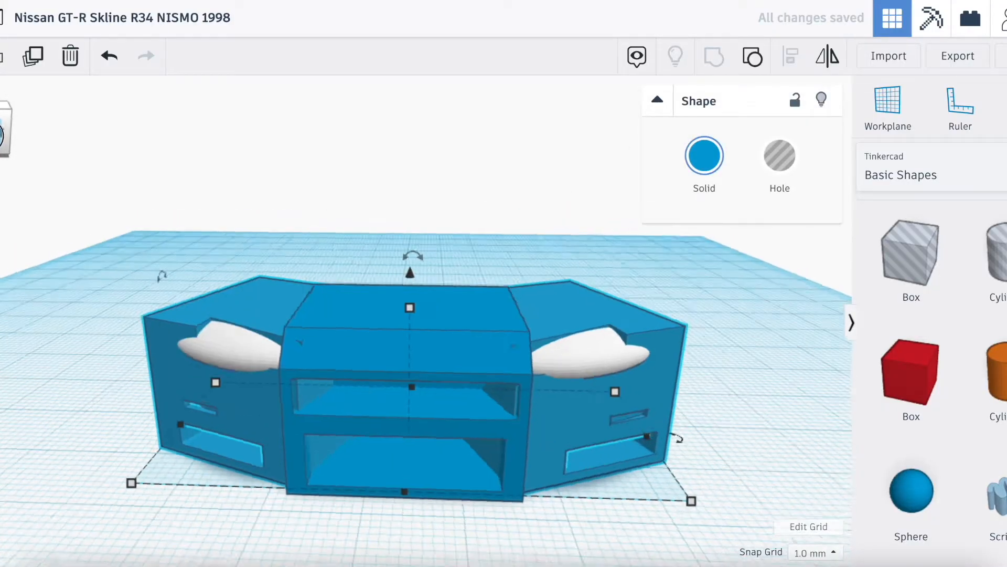
# Step: Select the whole front end with its headlights and raise it slightly above the workplane
pyautogui.moveTo(419, 367); pyautogui.dragTo(420, 309, button='right')
pyautogui.moveTo(0, 135); pyautogui.dragTo(0, 149)
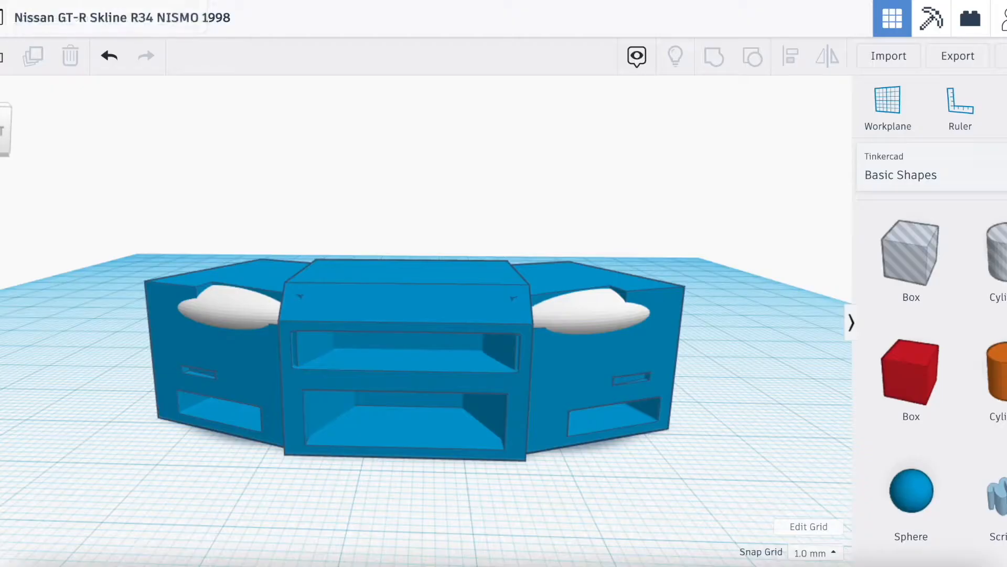
pyautogui.scroll(-5, 101, 140)
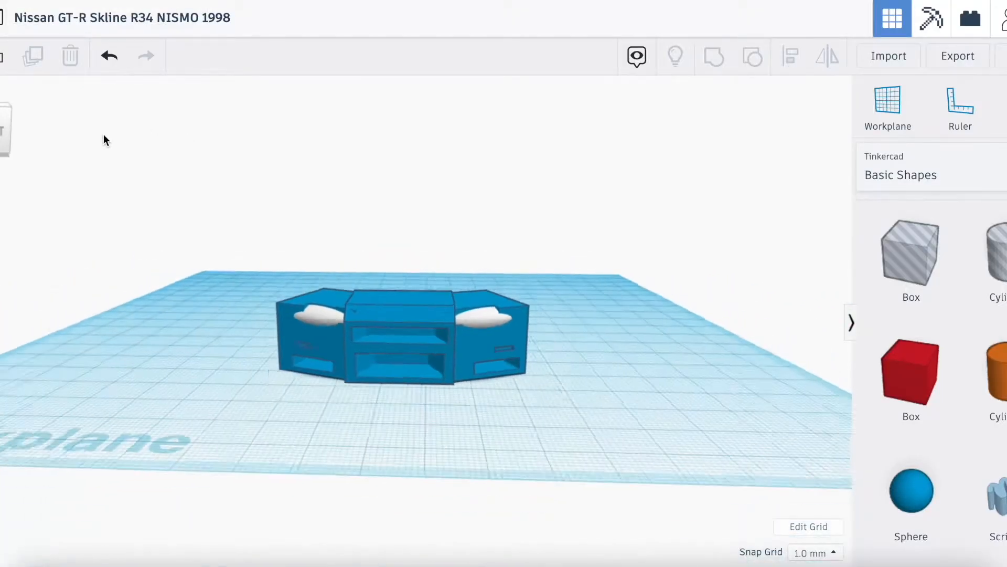
pyautogui.moveTo(101, 139); pyautogui.dragTo(101, 173, button='right')
pyautogui.scroll(2, 271, 336)
pyautogui.moveTo(227, 294); pyautogui.dragTo(604, 475)
pyautogui.moveTo(408, 310); pyautogui.dragTo(408, 295)
pyautogui.click(653, 503)
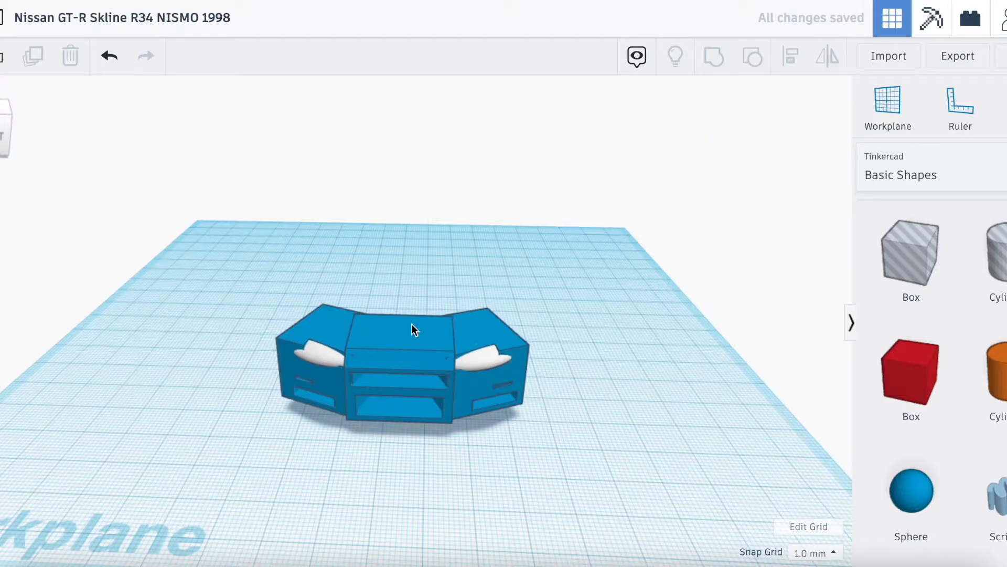
# Step: Add a solid box under the bumper, flatten it, stretch it wider than the car front and raise it 3 mm
pyautogui.scroll(3, 411, 323)
pyautogui.click(1, 128)
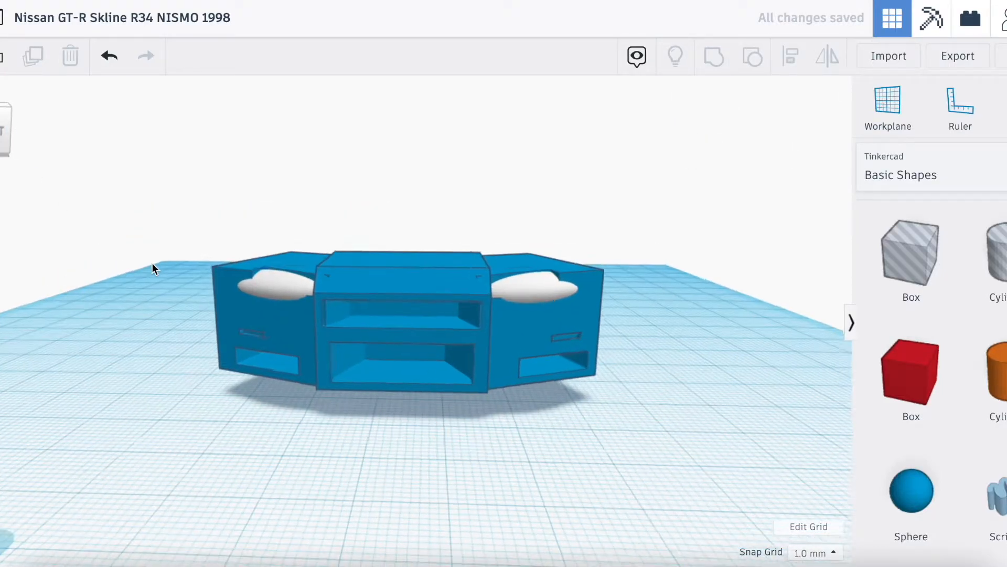
pyautogui.scroll(2, 153, 263)
pyautogui.moveTo(922, 394); pyautogui.dragTo(230, 408)
pyautogui.moveTo(220, 233); pyautogui.dragTo(220, 449)
pyautogui.moveTo(227, 408); pyautogui.dragTo(231, 400)
pyautogui.moveTo(317, 412); pyautogui.dragTo(689, 427)
pyautogui.moveTo(410, 371); pyautogui.dragTo(414, 348)
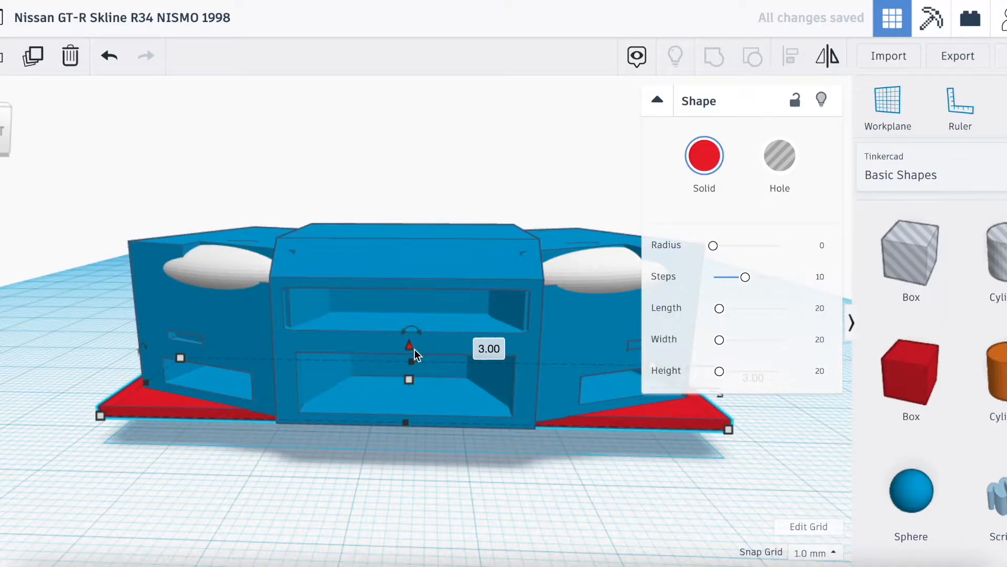
# Step: Round the red plate under the bumper with a radius of 9.08 and set its height to 3 mm
pyautogui.click(274, 490)
pyautogui.scroll(-5, 285, 321)
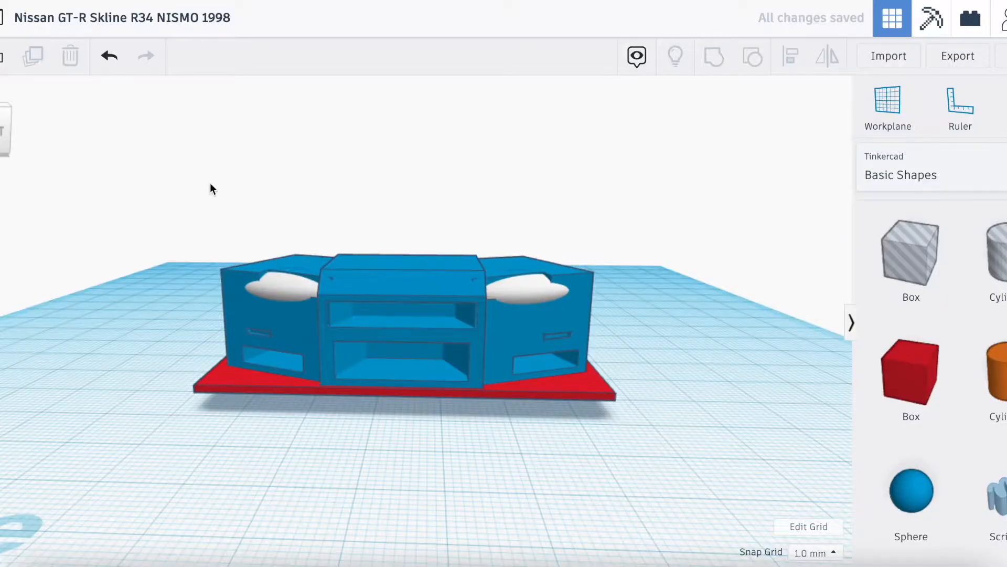
pyautogui.scroll(3, 210, 183)
pyautogui.click(176, 414)
pyautogui.click(410, 383)
pyautogui.click(196, 412)
pyautogui.moveTo(408, 360)
pyautogui.mouseDown()
pyautogui.moveTo(410, 390)
pyautogui.moveTo(413, 355)
pyautogui.mouseUp()
pyautogui.moveTo(712, 246); pyautogui.dragTo(746, 252)
pyautogui.moveTo(408, 391); pyautogui.dragTo(410, 383)
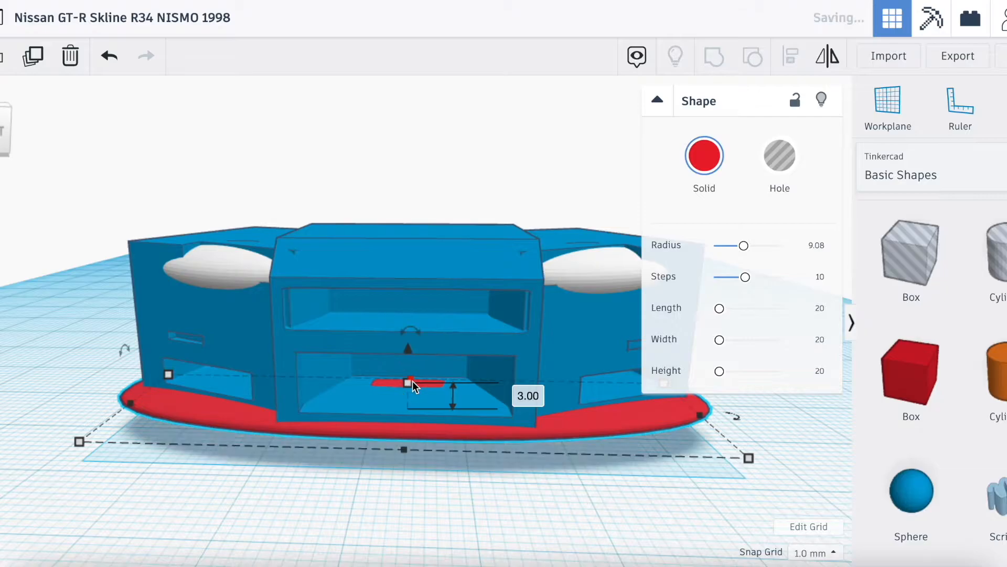
# Step: Color the rounded plate under the bumper black
pyautogui.click(705, 160)
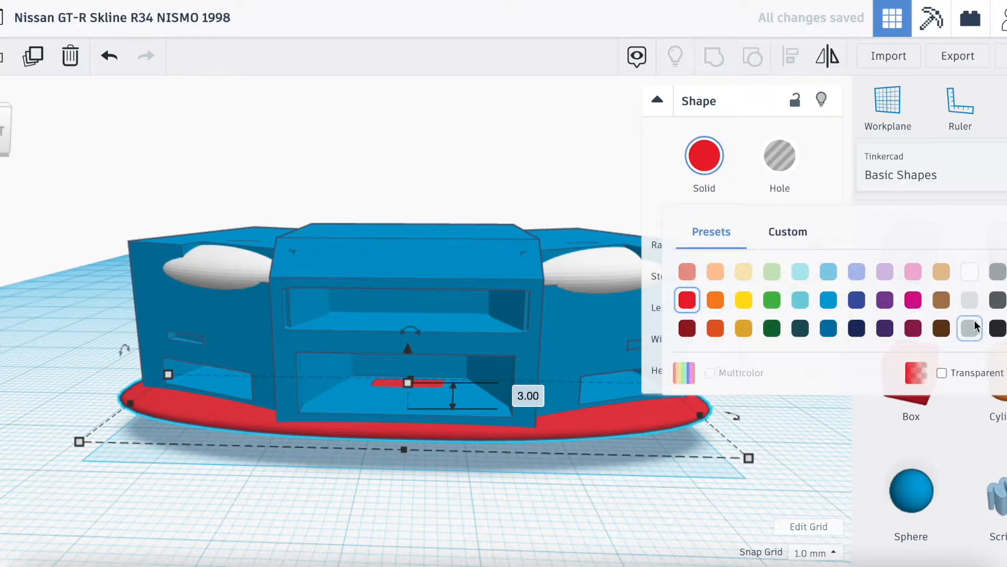
pyautogui.click(998, 327)
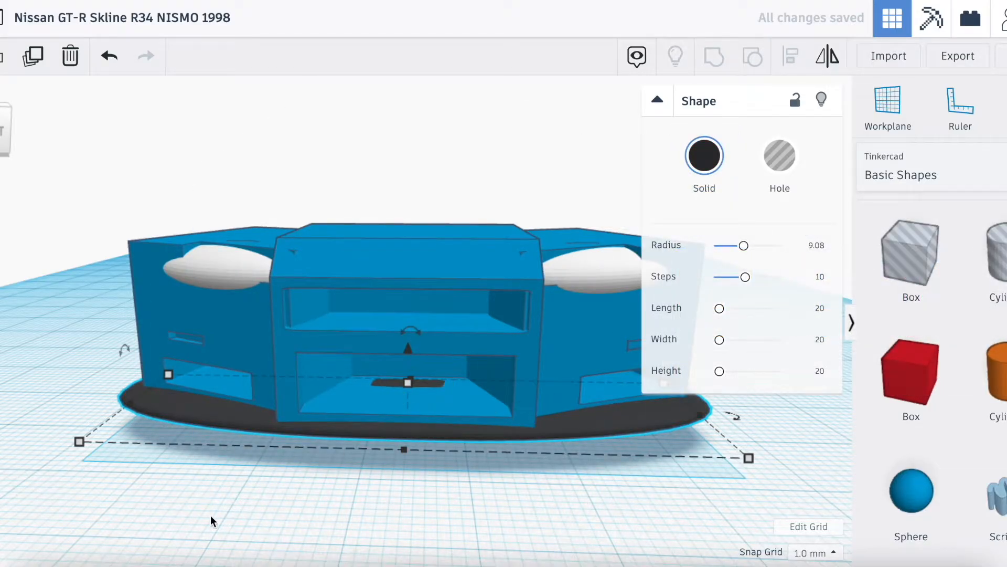
pyautogui.click(219, 509)
# Step: Lower the black plate slightly so it stays clear of the bumper's large lower opening
pyautogui.scroll(5, 152, 407)
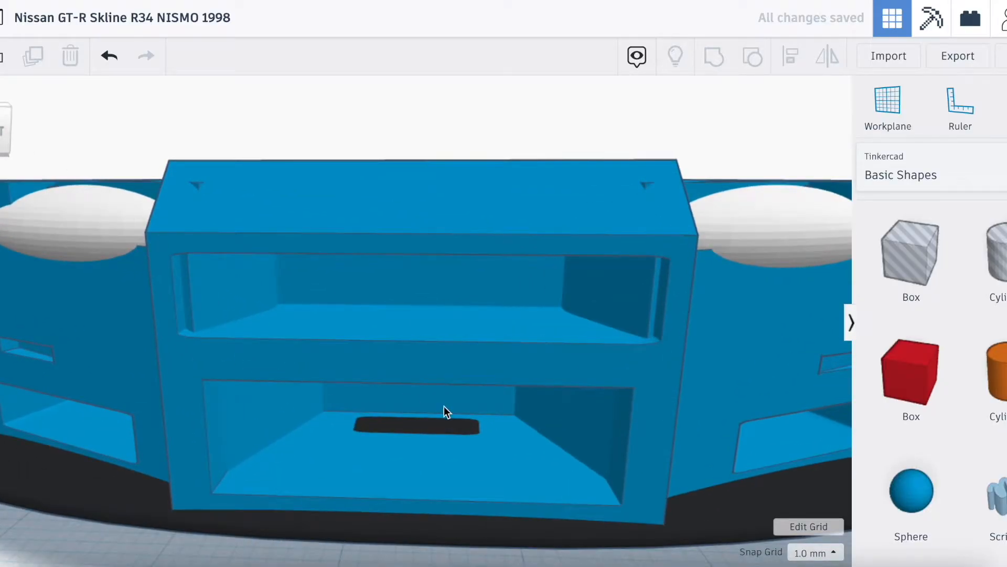
pyautogui.click(434, 427)
pyautogui.moveTo(418, 393); pyautogui.dragTo(417, 406)
pyautogui.scroll(-5, 138, 465)
pyautogui.click(72, 480)
# Step: Place a 20 mm box hole over the end of the black plate that sticks out beside the bumper
pyautogui.moveTo(294, 215); pyautogui.dragTo(78, 303, button='right')
pyautogui.scroll(-4, 77, 304)
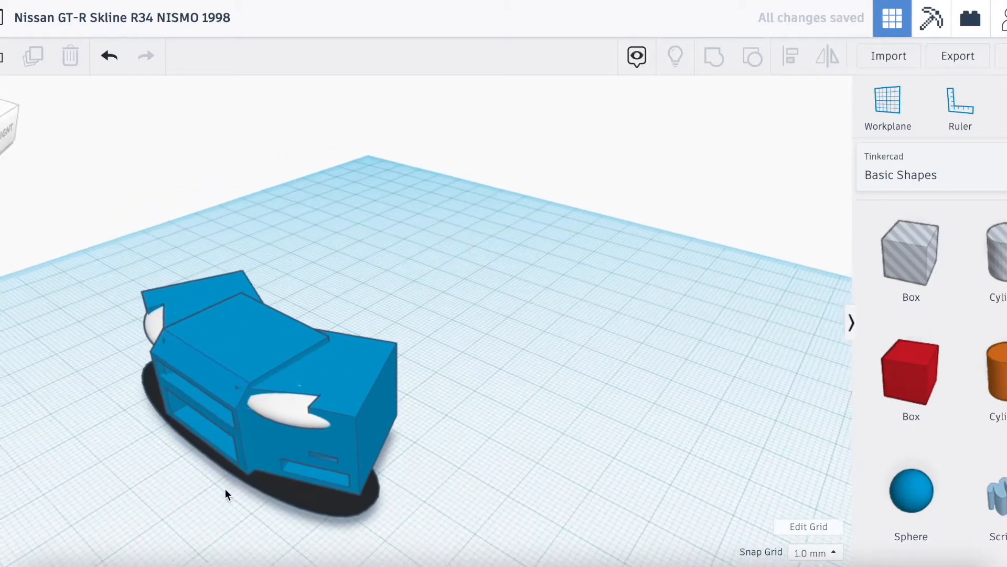
pyautogui.click(273, 488)
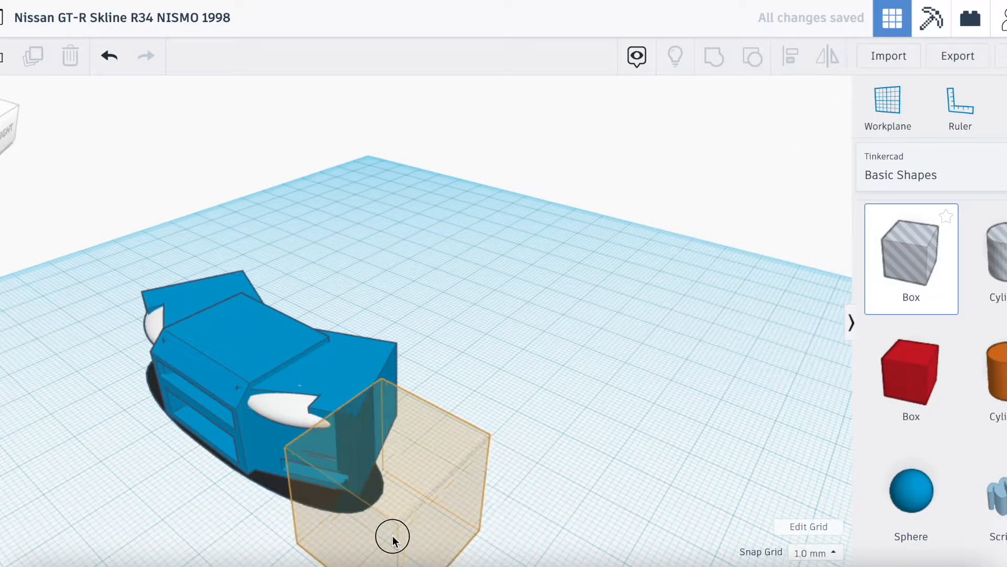
pyautogui.click(405, 547)
pyautogui.click(4, 131)
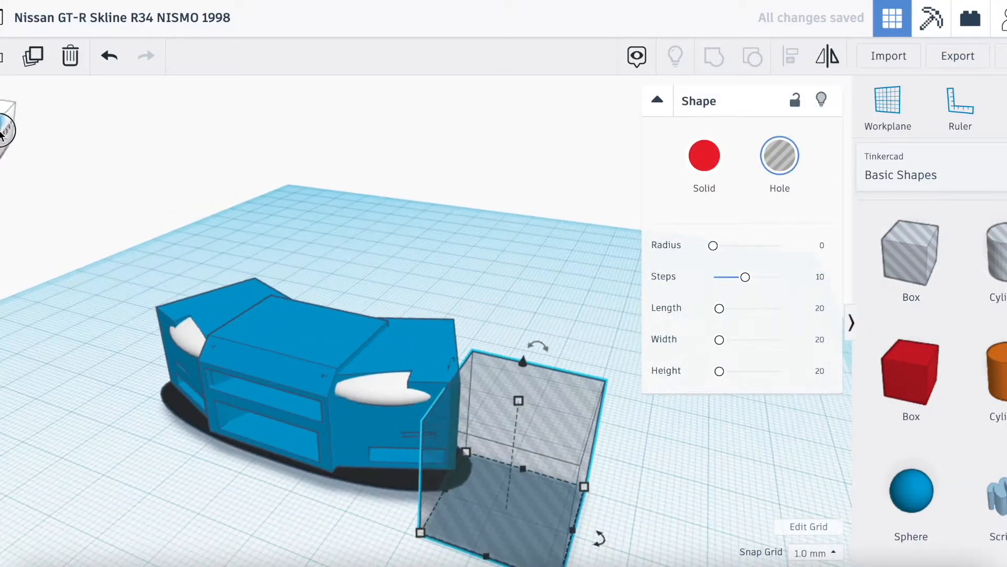
# Step: Duplicate the large box hole and move the copy across the car front to the black plate's opposite end
pyautogui.press('Left')
pyautogui.press('Left')
pyautogui.press('Left')
pyautogui.press('Left')
pyautogui.press('Left')
pyautogui.press('Left')
pyautogui.press('Left')
pyautogui.press('Left')
pyautogui.press('Left')
pyautogui.press('Left')
pyautogui.press('Left')
pyautogui.press('Left')
pyautogui.press('Left')
pyautogui.press('Left')
pyautogui.press('Left')
pyautogui.press('Left')
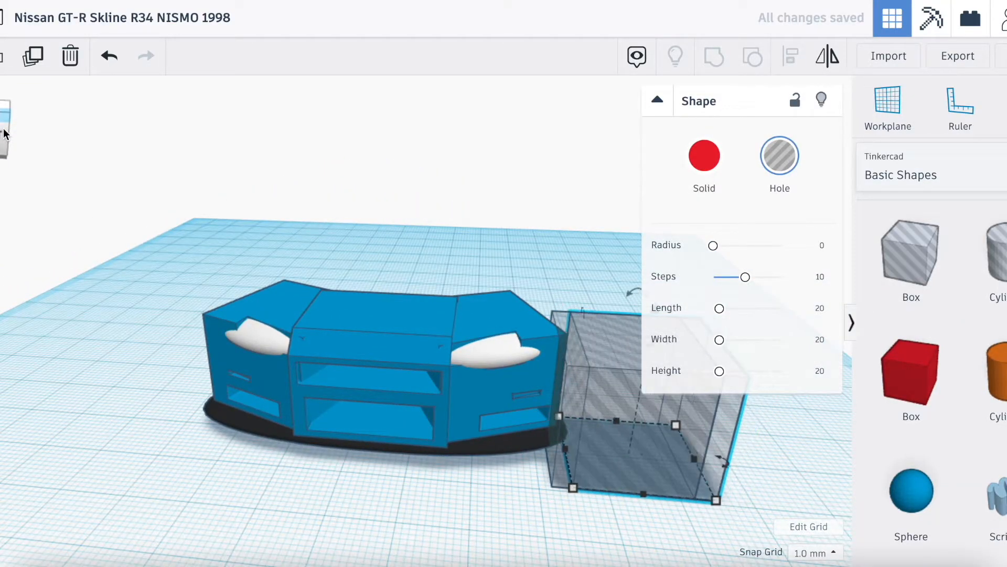
pyautogui.press('Left')
pyautogui.press('Left')
pyautogui.press('Left')
pyautogui.press('Left')
pyautogui.press('Left')
pyautogui.press('Left')
pyautogui.press('Left')
pyautogui.press('Left')
pyautogui.press('Left')
pyautogui.press('Left')
pyautogui.press('Left')
pyautogui.press('Left')
pyautogui.press('Left')
pyautogui.press('Left')
pyautogui.press('Left')
pyautogui.press('Left')
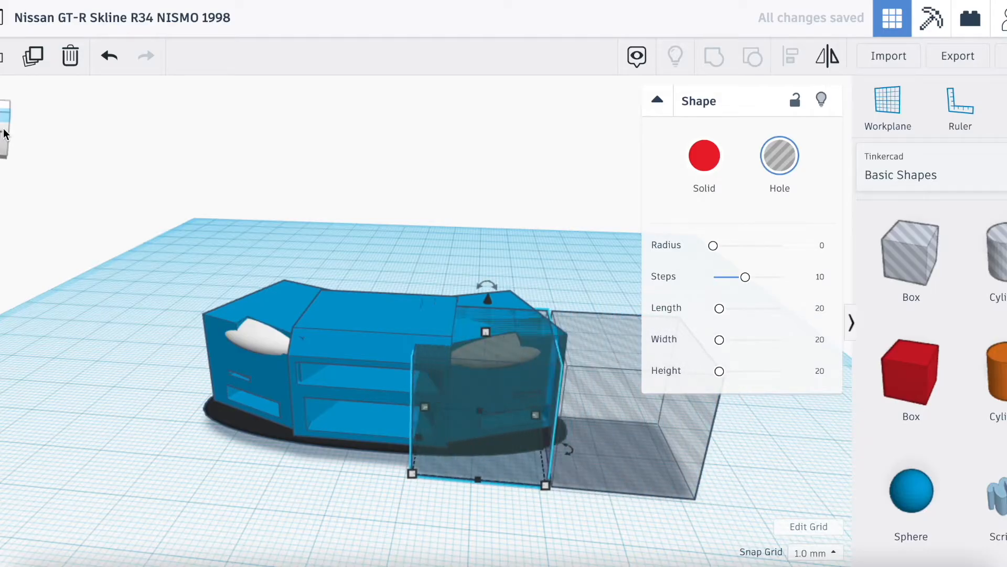
pyautogui.press('Left')
pyautogui.press('Left')
pyautogui.press('Left')
pyautogui.press('Left')
pyautogui.press('Left')
pyautogui.press('Left')
pyautogui.press('Left')
pyautogui.press('Left')
pyautogui.press('Left')
pyautogui.press('Left')
pyautogui.press('Left')
pyautogui.press('Left')
pyautogui.press('Left')
pyautogui.press('Left')
pyautogui.press('Left')
pyautogui.press('Left')
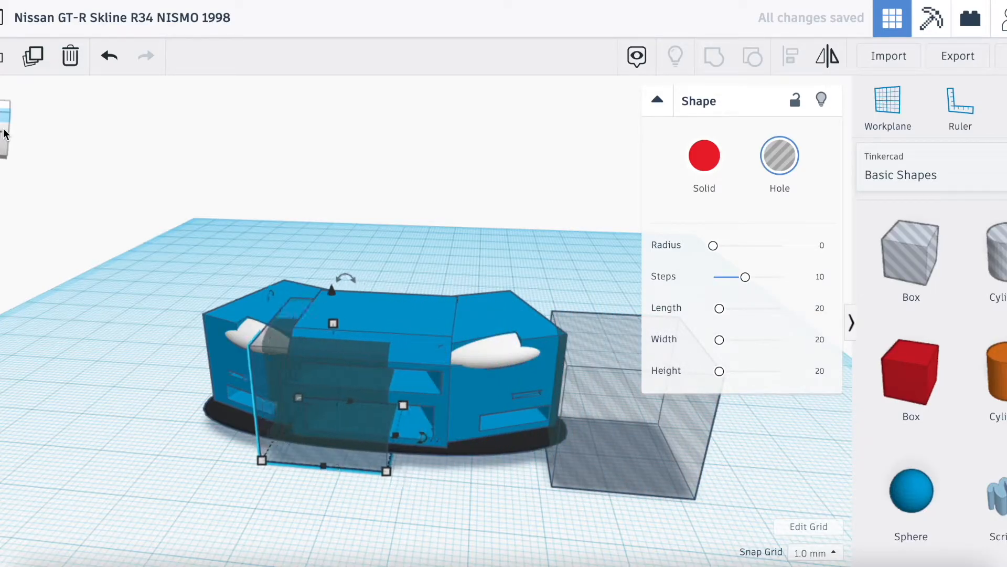
pyautogui.press('Left')
pyautogui.press('Left')
pyautogui.press('Left')
pyautogui.press('Left')
pyautogui.press('Left')
pyautogui.press('Left')
pyautogui.press('Left')
pyautogui.press('Left')
pyautogui.press('Left')
pyautogui.press('Left')
pyautogui.press('Left')
pyautogui.press('Left')
pyautogui.press('Left')
pyautogui.press('Left')
pyautogui.press('Left')
pyautogui.press('Left')
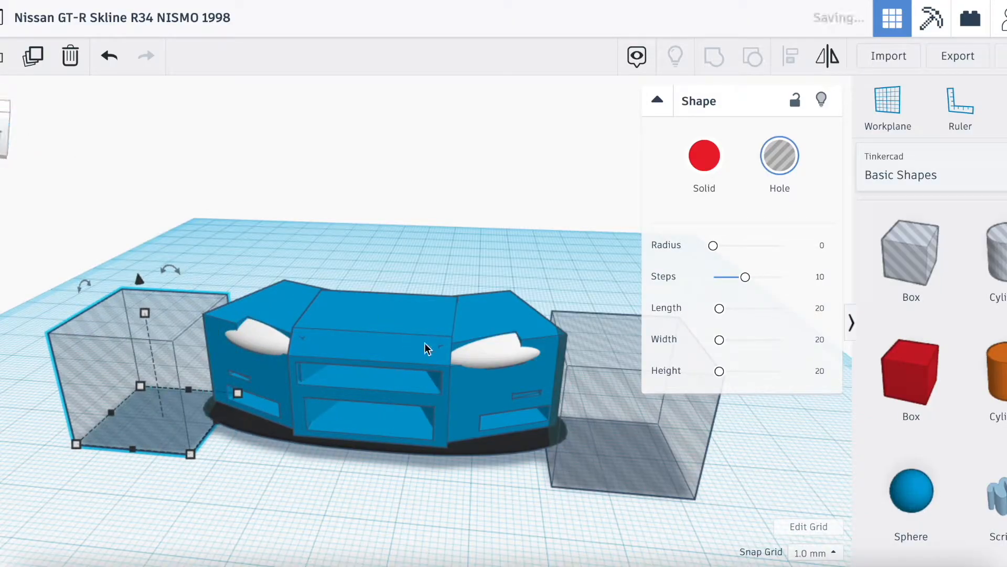
# Step: Group both large box holes with the black plate to trim off its protruding ends
pyautogui.keyDown('shift'); pyautogui.click(626, 464); pyautogui.keyUp('shift')
pyautogui.keyDown('shift'); pyautogui.click(492, 445); pyautogui.keyUp('shift')
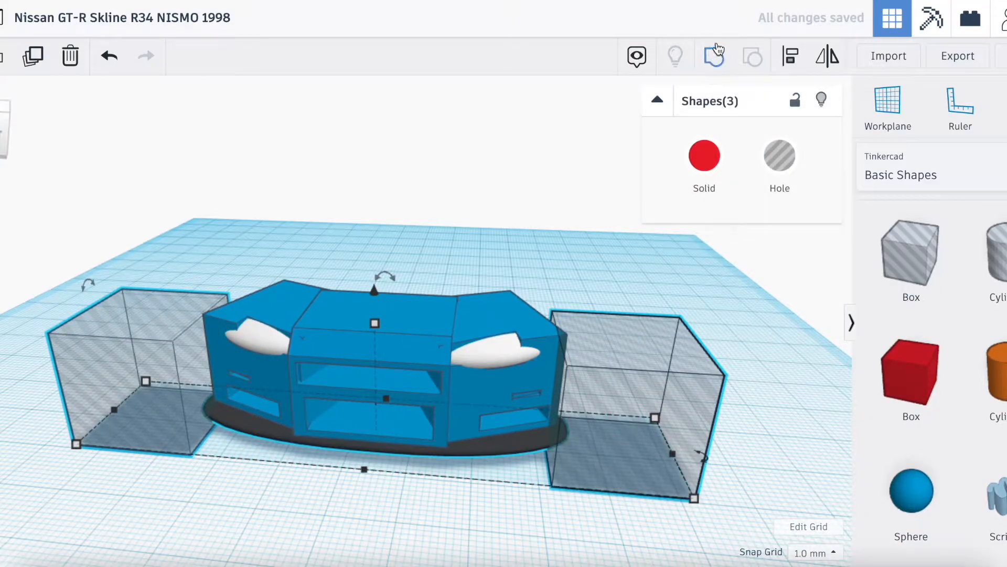
pyautogui.hotkey('ctrl', 'g')
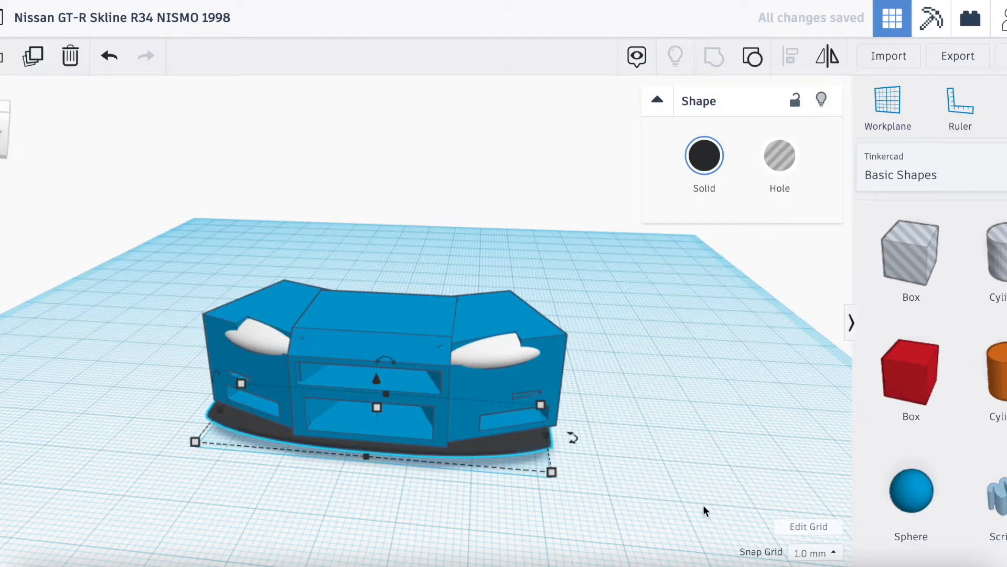
pyautogui.click(642, 434)
# Step: Check the reference photo, add a solid box at the bumper's corner and flatten it into a very thin plate
pyautogui.moveTo(0, 128); pyautogui.dragTo(28, 101)
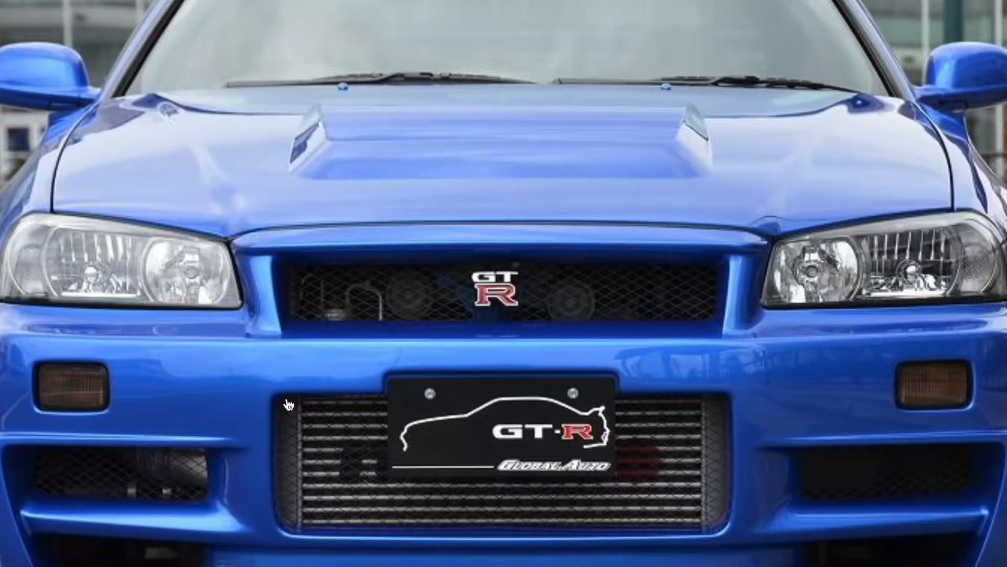
pyautogui.scroll(-2, 278, 403)
pyautogui.scroll(1, 279, 404)
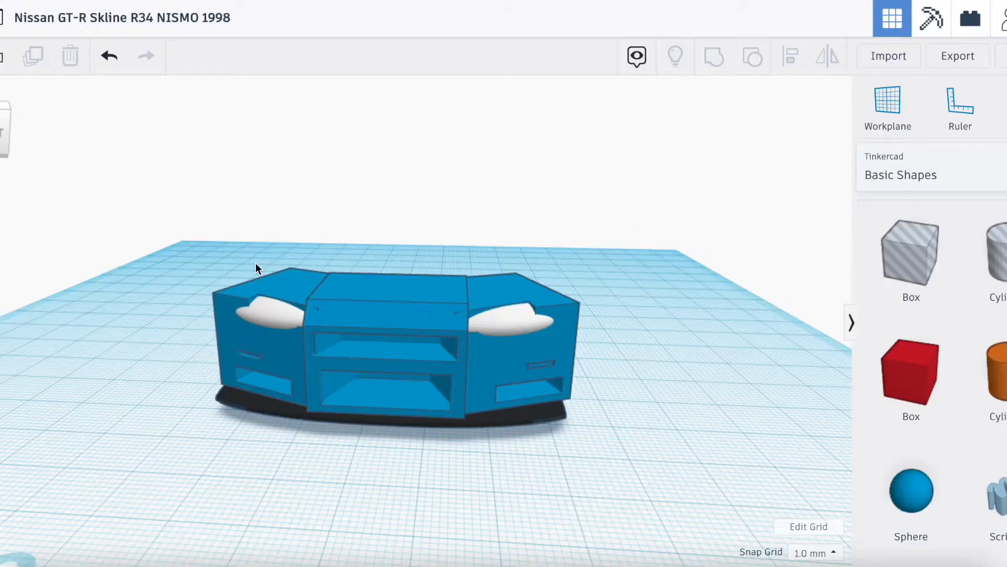
pyautogui.scroll(5, 252, 267)
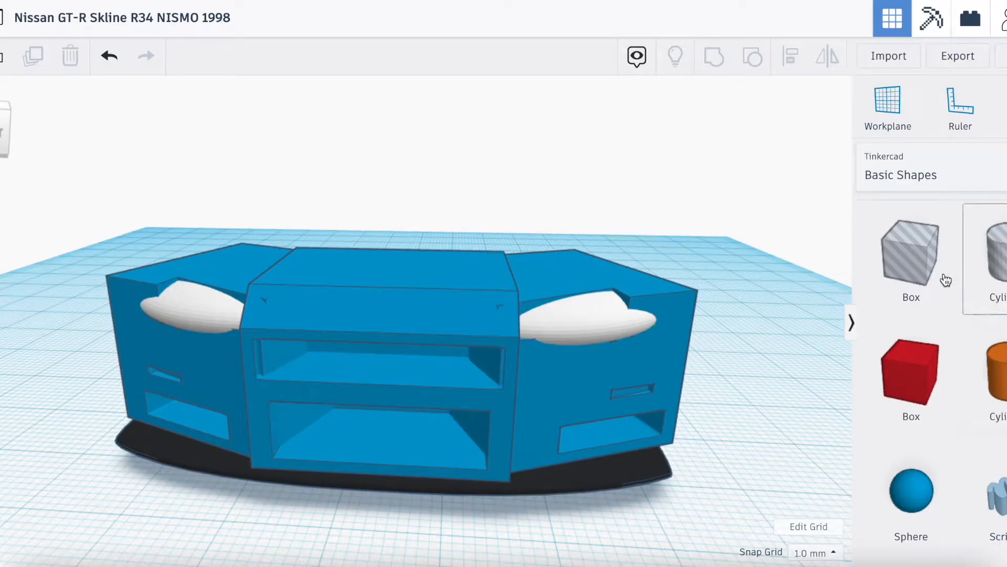
pyautogui.moveTo(913, 412); pyautogui.dragTo(216, 431)
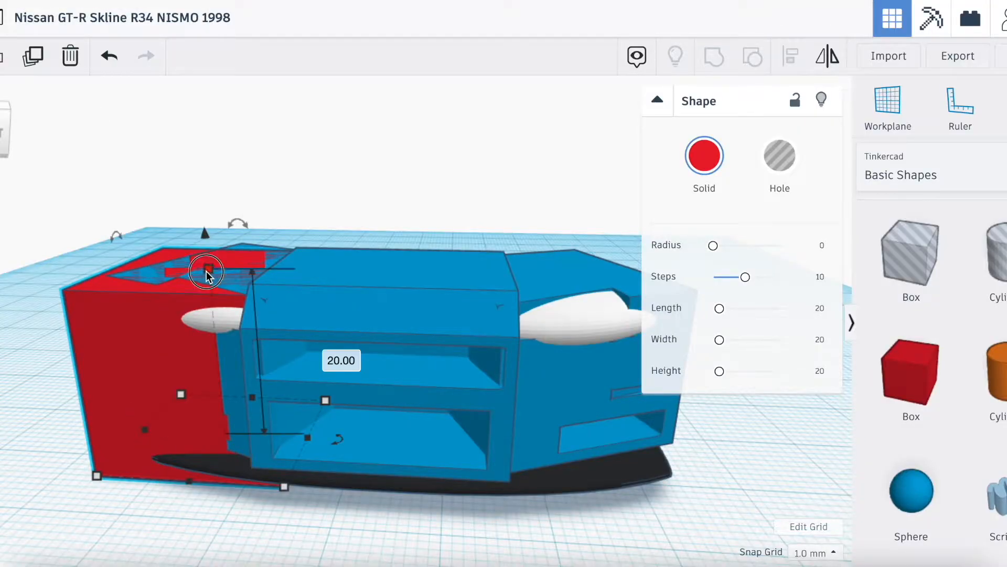
pyautogui.moveTo(207, 274); pyautogui.dragTo(218, 433)
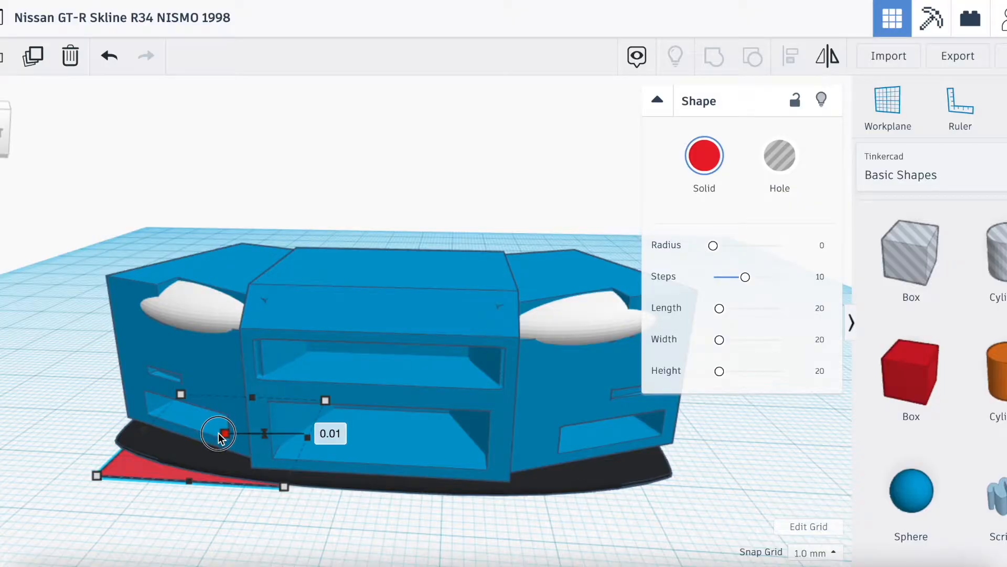
pyautogui.click(339, 434)
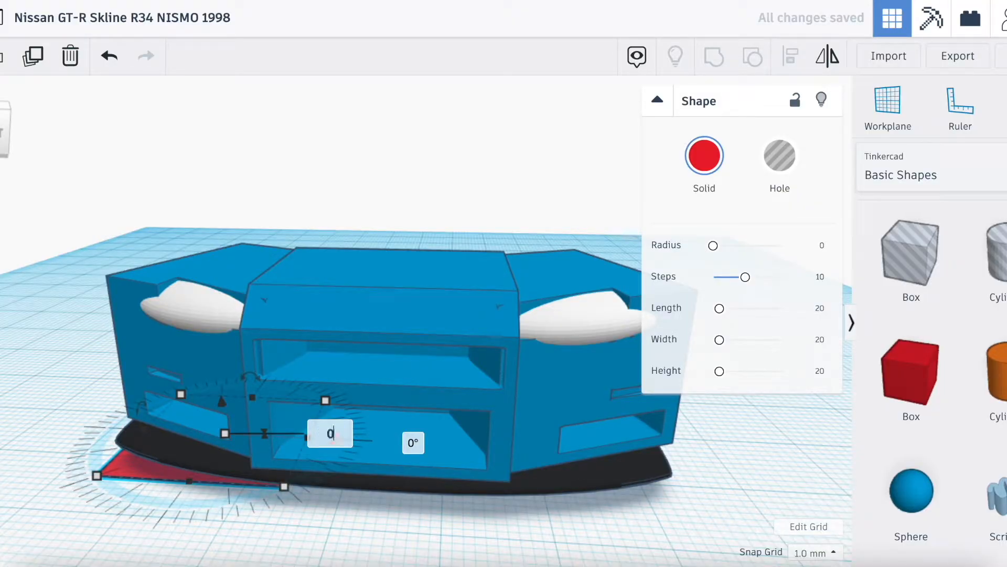
# Step: Raise the thin red plate, tilt it and fit it inside the bumper's lower side vent
pyautogui.moveTo(213, 401); pyautogui.dragTo(224, 348)
pyautogui.moveTo(335, 392); pyautogui.dragTo(294, 406)
pyautogui.moveTo(351, 351); pyautogui.dragTo(252, 437)
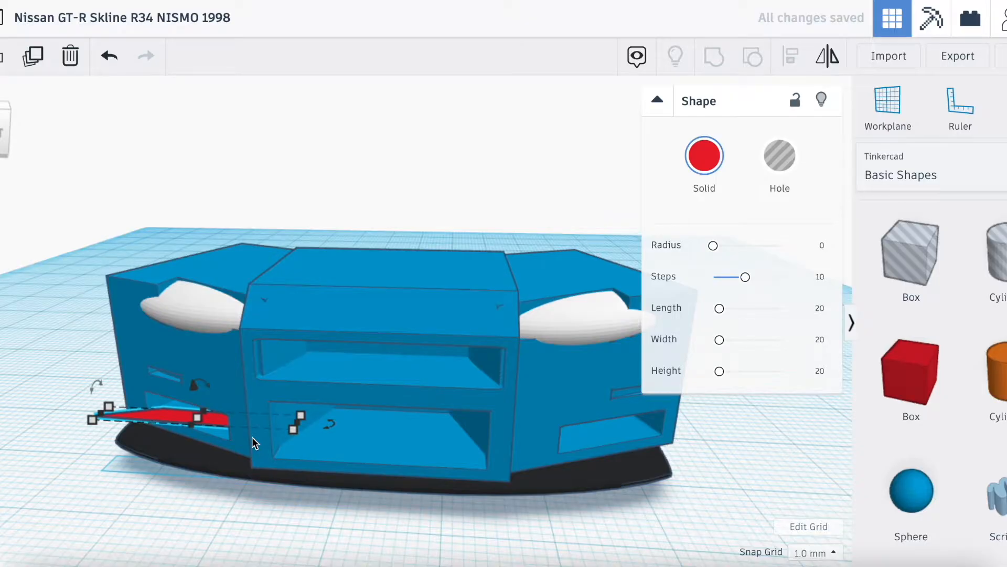
pyautogui.moveTo(328, 424); pyautogui.dragTo(308, 450)
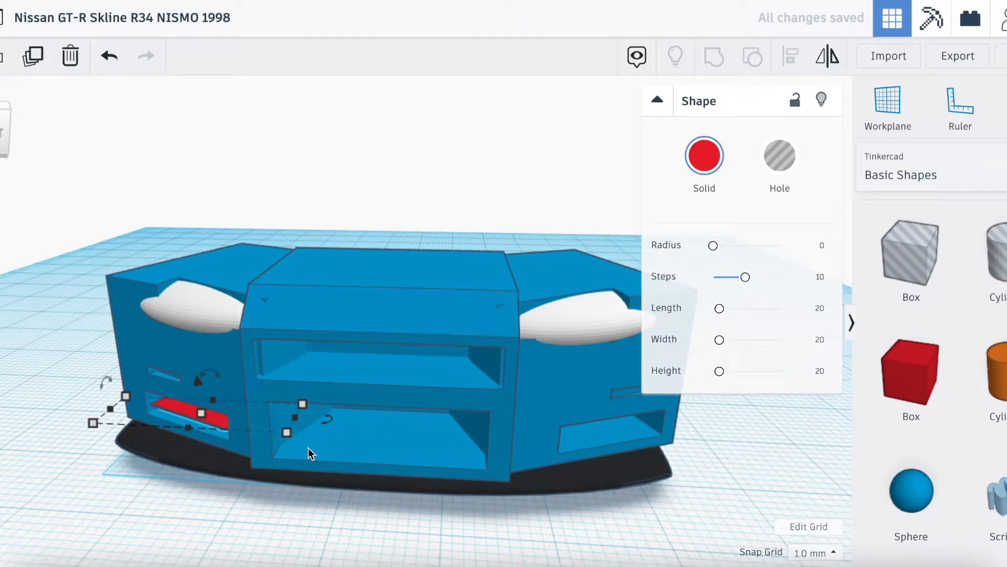
# Step: Duplicate the thin plate, mirror the copy and move it across the bumper into the opposite lower side vent
pyautogui.hotkey('ctrl', 'v')
pyautogui.press('Right')
pyautogui.press('Right')
pyautogui.click(833, 55)
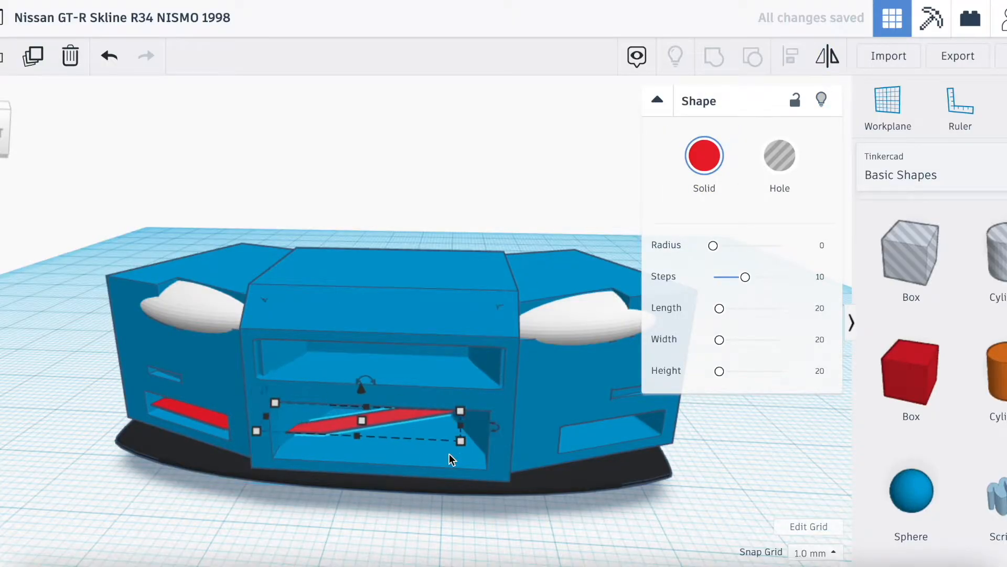
pyautogui.press('Right')
pyautogui.press('Right')
pyautogui.press('Right')
pyautogui.press('Right')
pyautogui.press('Right')
pyautogui.press('Right')
pyautogui.press('Right')
pyautogui.press('Right')
pyautogui.press('Right')
pyautogui.press('Right')
pyautogui.press('Right')
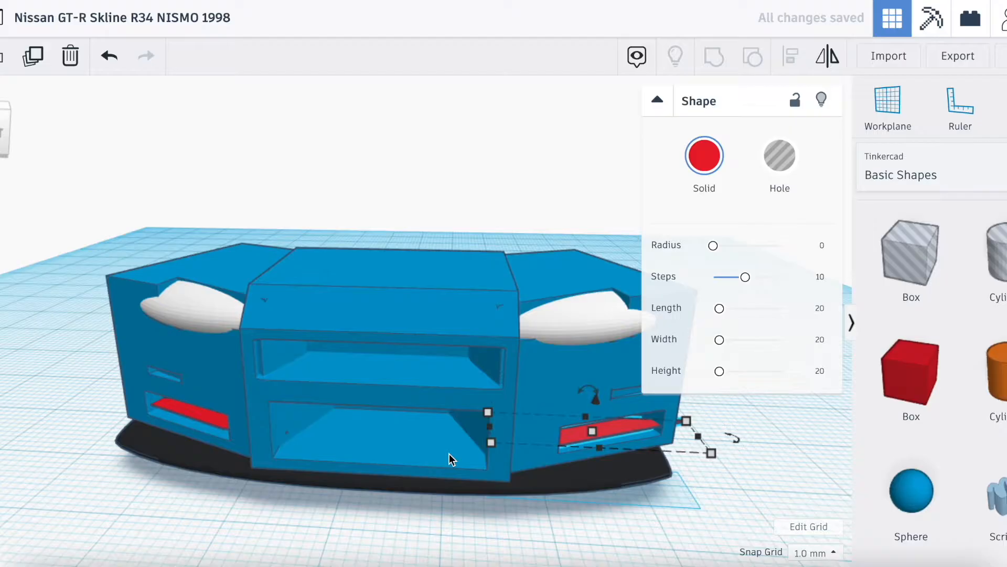
# Step: Recolor both thin vent plates from red to black
pyautogui.moveTo(0, 130); pyautogui.dragTo(0, 129)
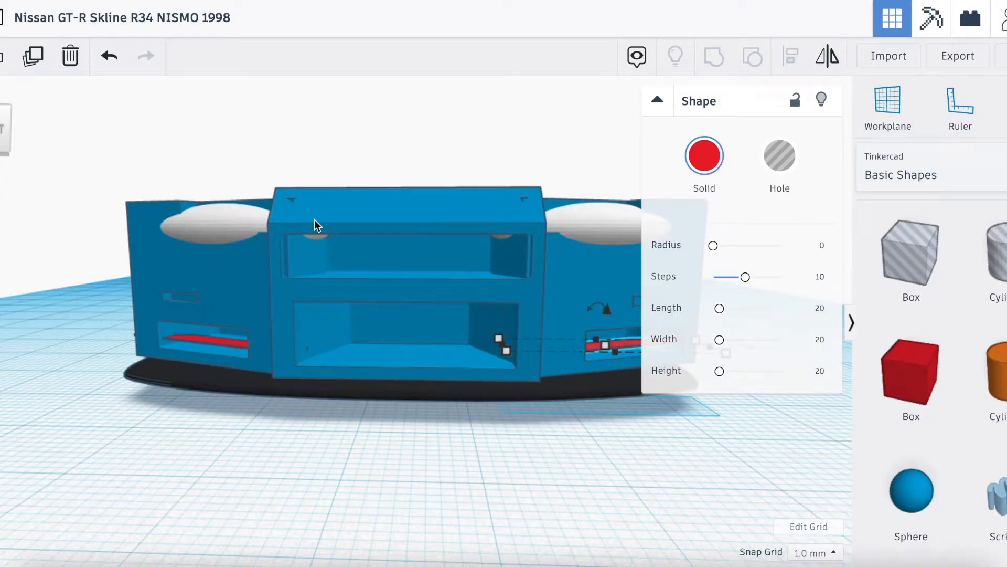
pyautogui.click(206, 338)
pyautogui.click(281, 474)
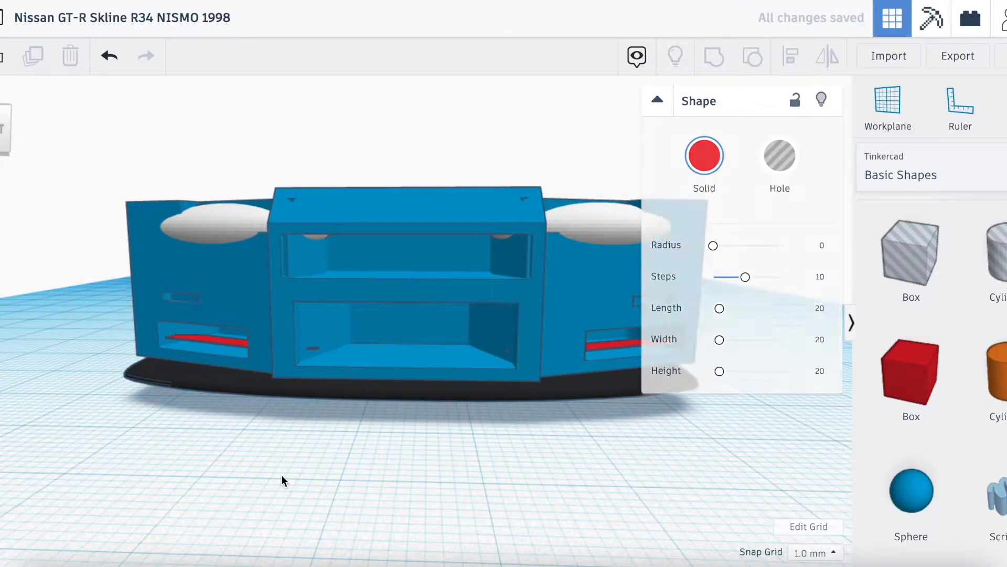
pyautogui.scroll(3, 222, 301)
pyautogui.click(90, 359)
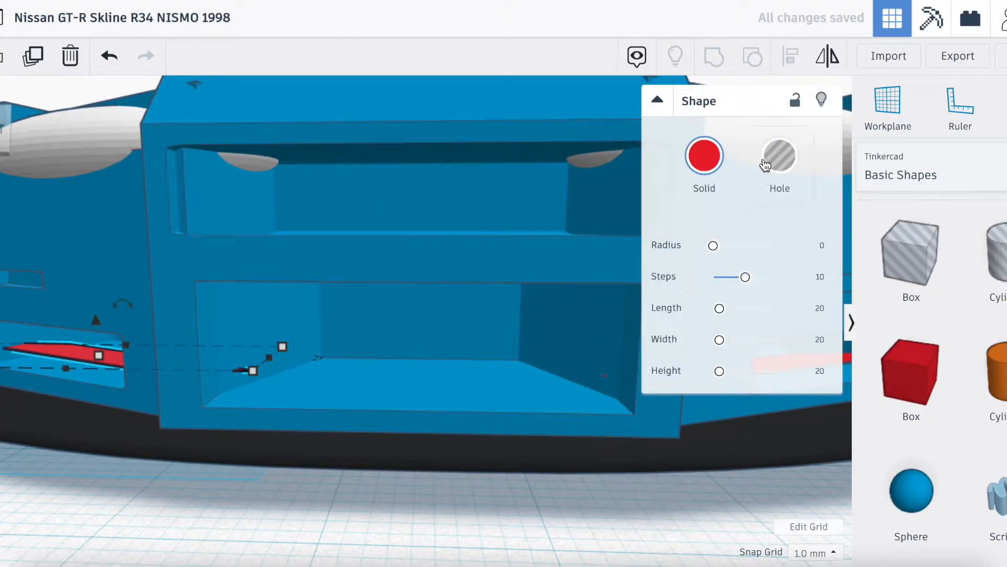
pyautogui.click(702, 184)
pyautogui.click(970, 326)
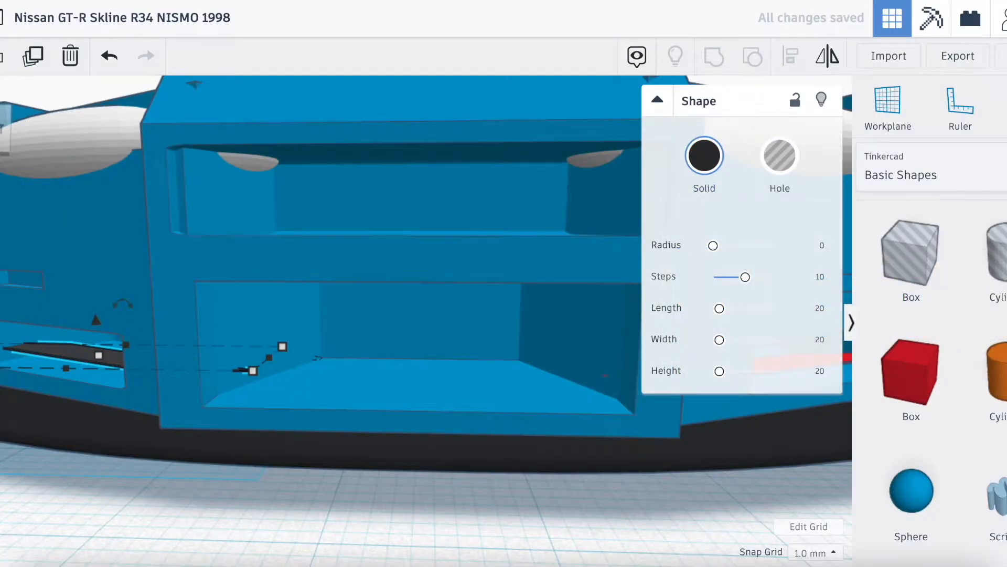
pyautogui.click(8, 139)
pyautogui.click(508, 387)
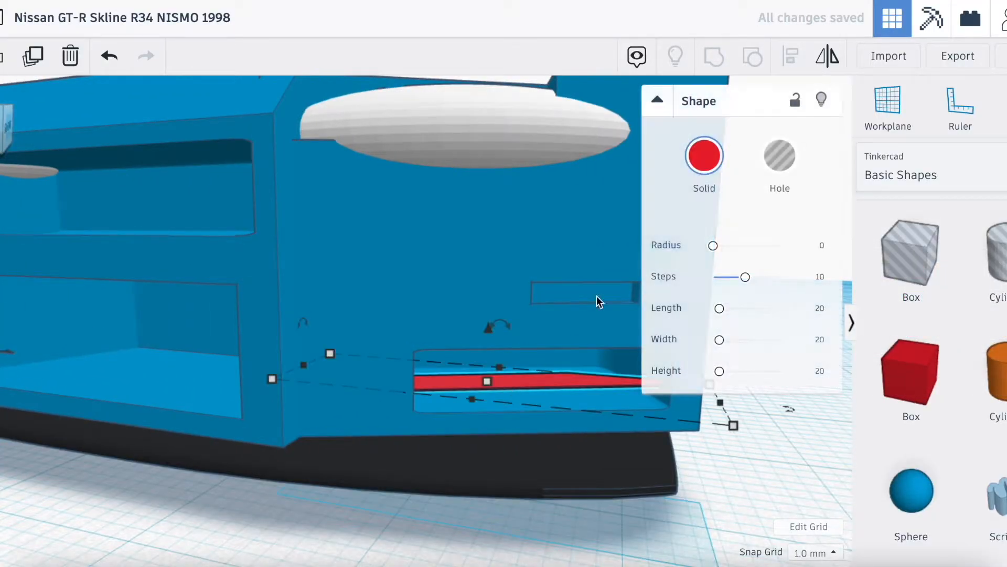
pyautogui.click(704, 155)
pyautogui.click(997, 328)
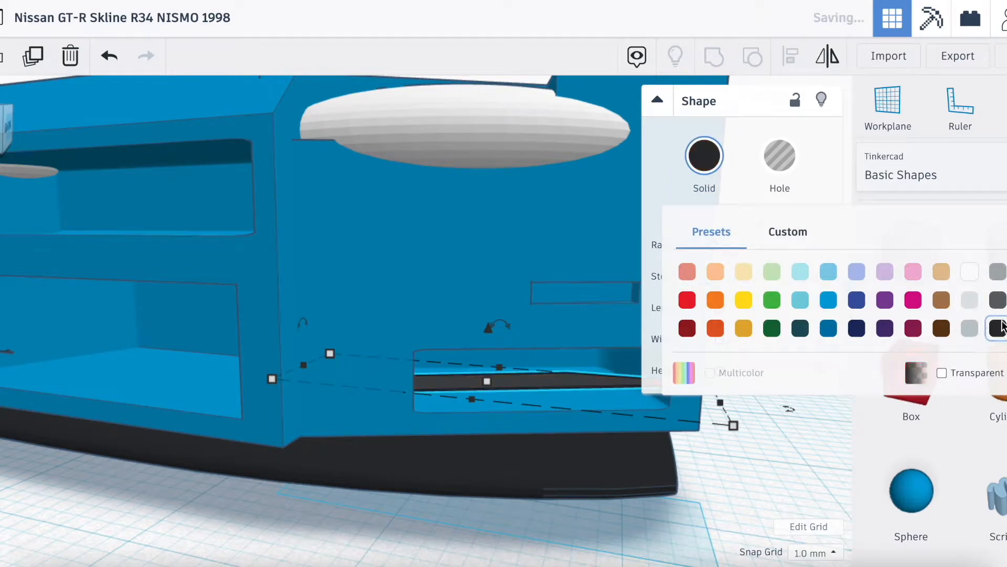
pyautogui.click(269, 531)
# Step: Add a solid box behind the car front and stretch it to 105 mm long and 41 mm wide
pyautogui.scroll(-5, 269, 530)
pyautogui.scroll(5, 269, 219)
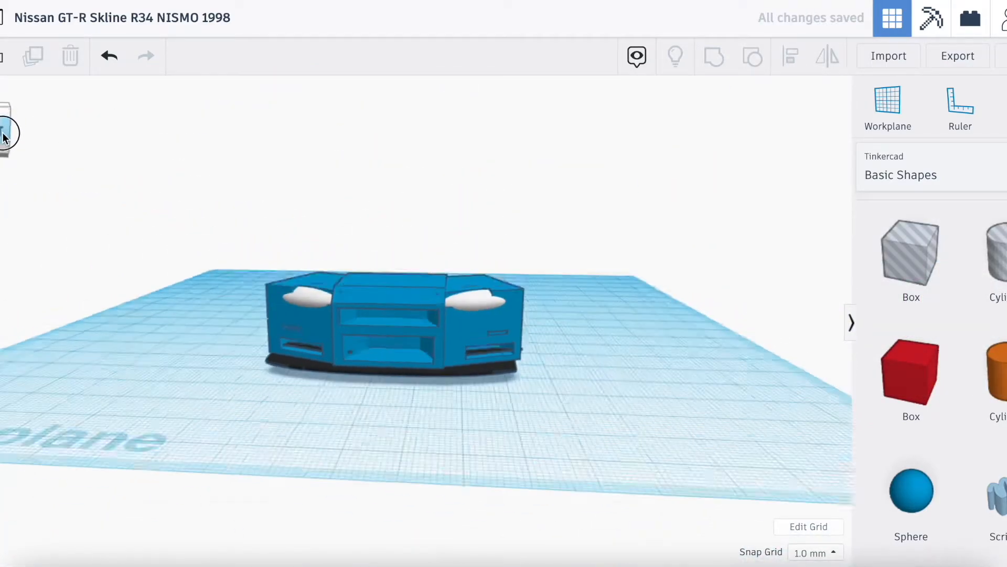
pyautogui.moveTo(1, 120); pyautogui.dragTo(29, 123)
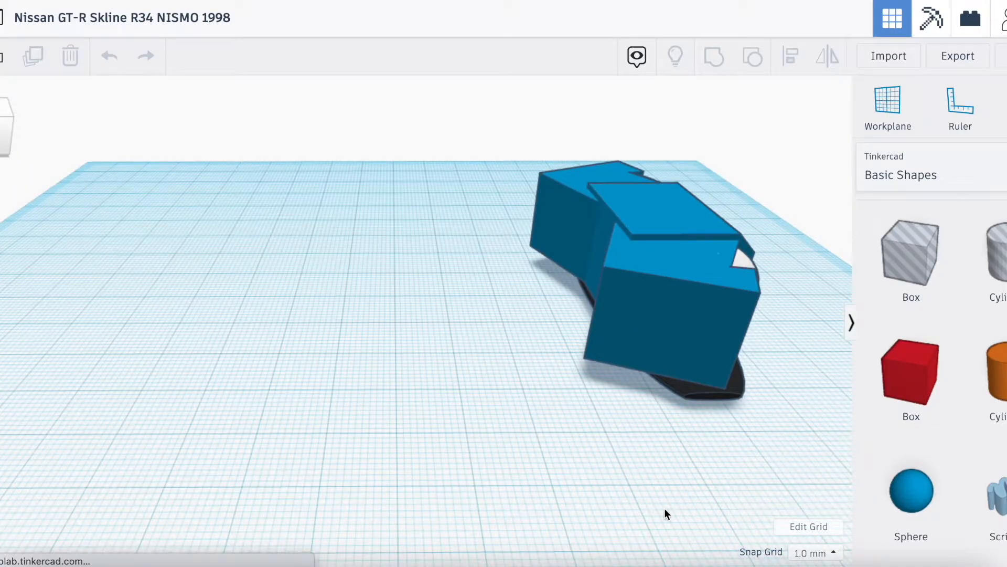
pyautogui.moveTo(1, 143); pyautogui.dragTo(63, 132)
pyautogui.moveTo(230, 269); pyautogui.dragTo(228, 280)
pyautogui.click(359, 362)
pyautogui.moveTo(2, 130); pyautogui.dragTo(25, 128)
pyautogui.scroll(-3, 315, 293)
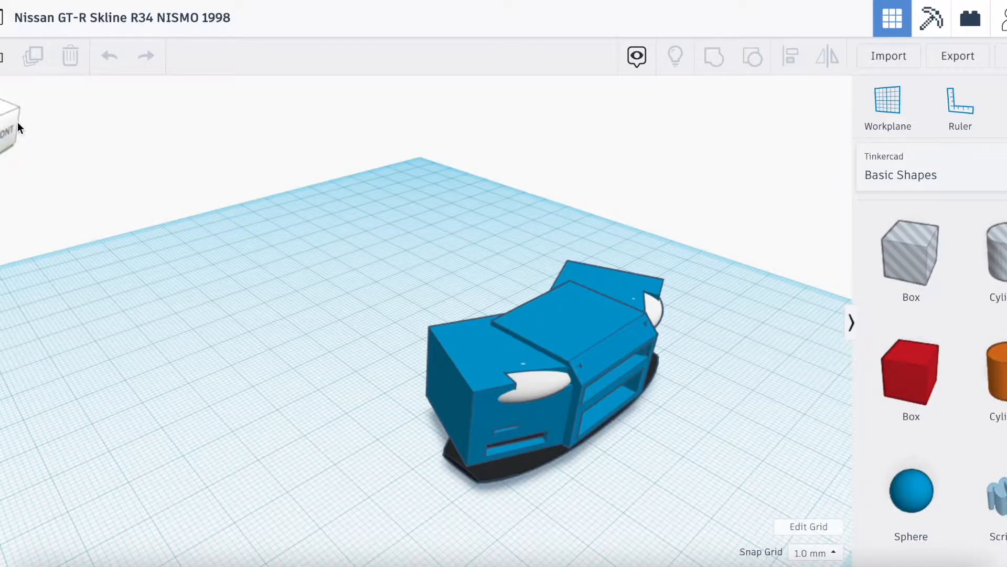
pyautogui.moveTo(17, 121); pyautogui.dragTo(105, 151)
pyautogui.moveTo(912, 372); pyautogui.dragTo(533, 294)
pyautogui.moveTo(457, 292); pyautogui.dragTo(521, 285)
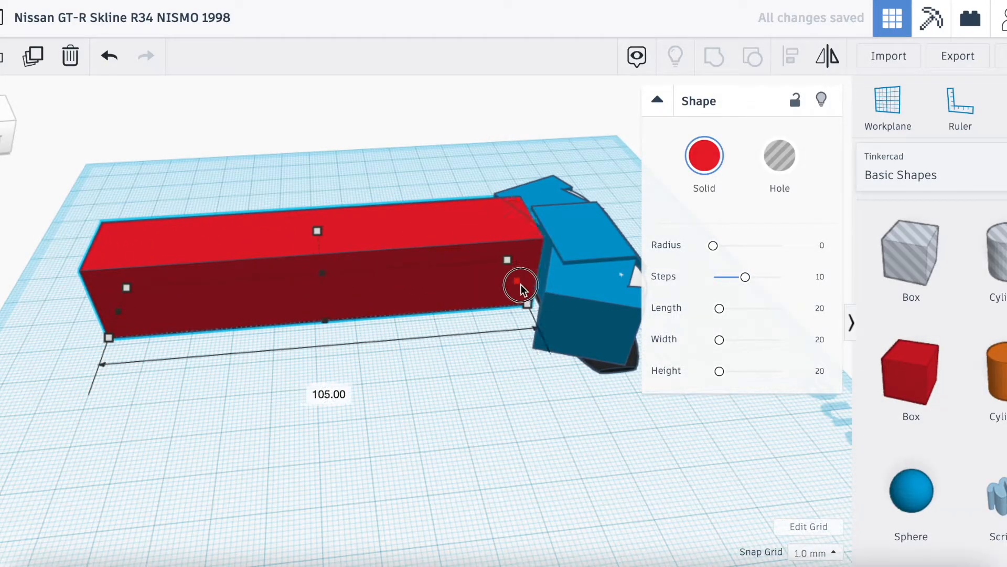
pyautogui.moveTo(331, 330); pyautogui.dragTo(333, 383)
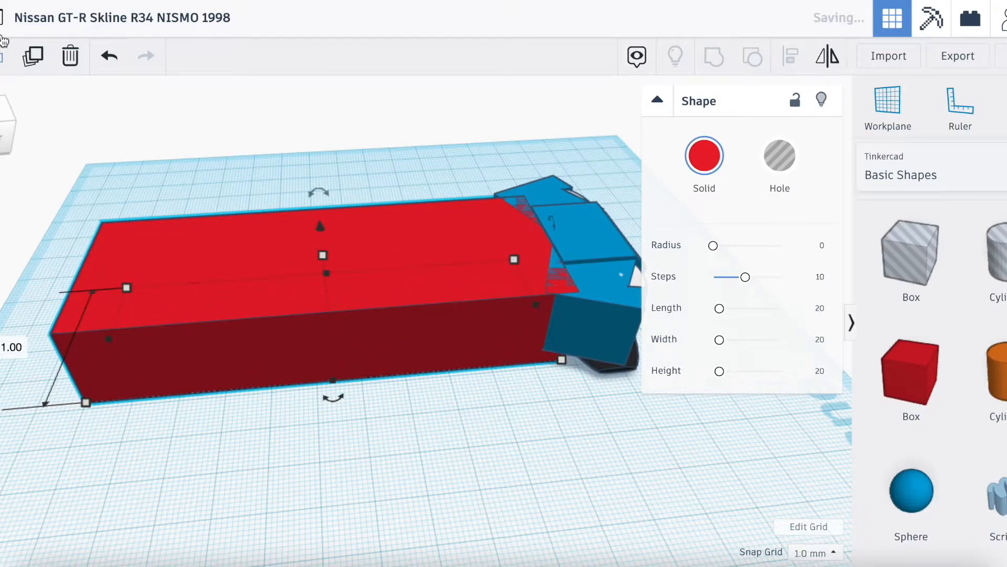
# Step: Widen the red body box to 48 mm and shorten it from its rear end
pyautogui.moveTo(2, 123); pyautogui.dragTo(30, 122)
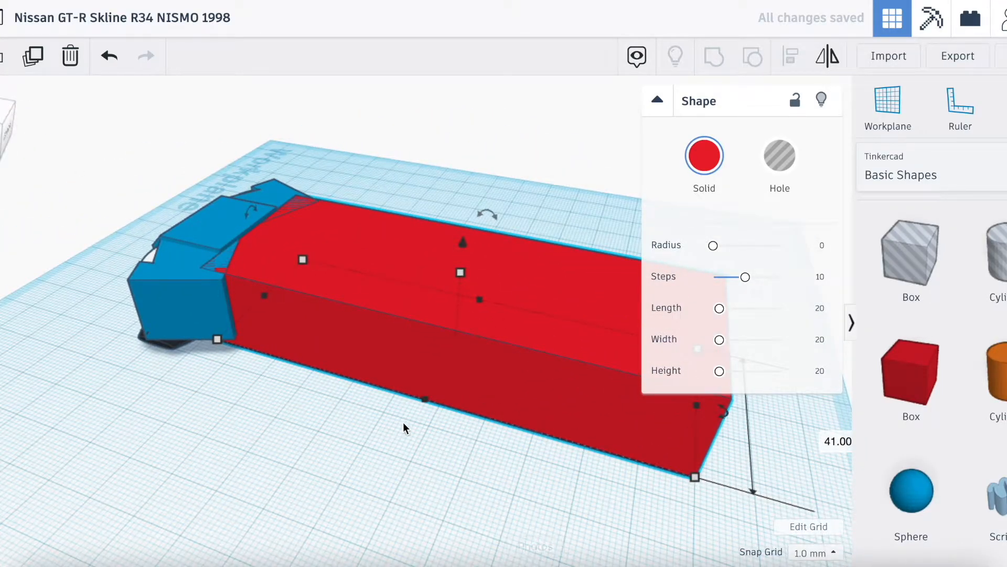
pyautogui.moveTo(423, 402); pyautogui.dragTo(408, 421)
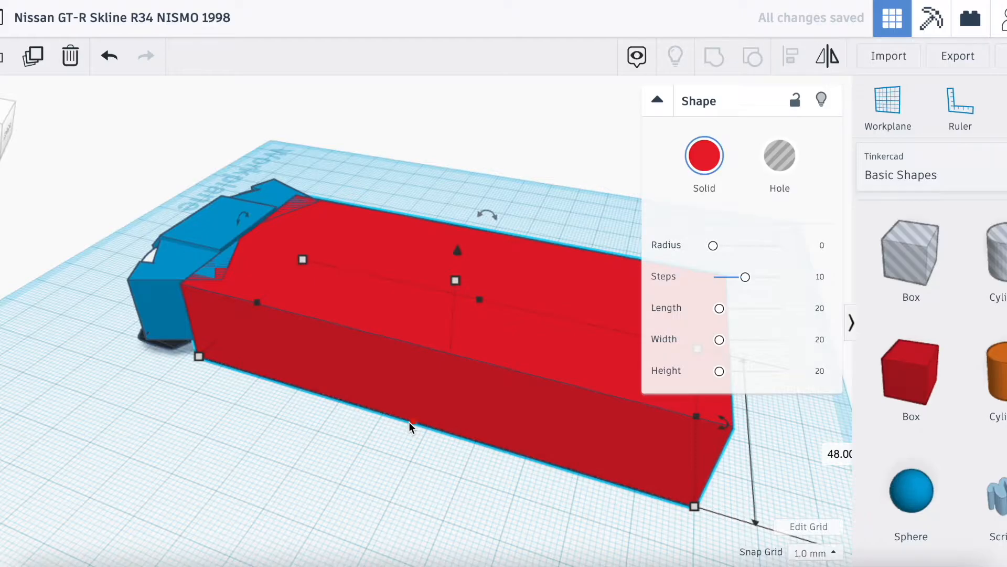
pyautogui.moveTo(2, 114); pyautogui.dragTo(21, 102)
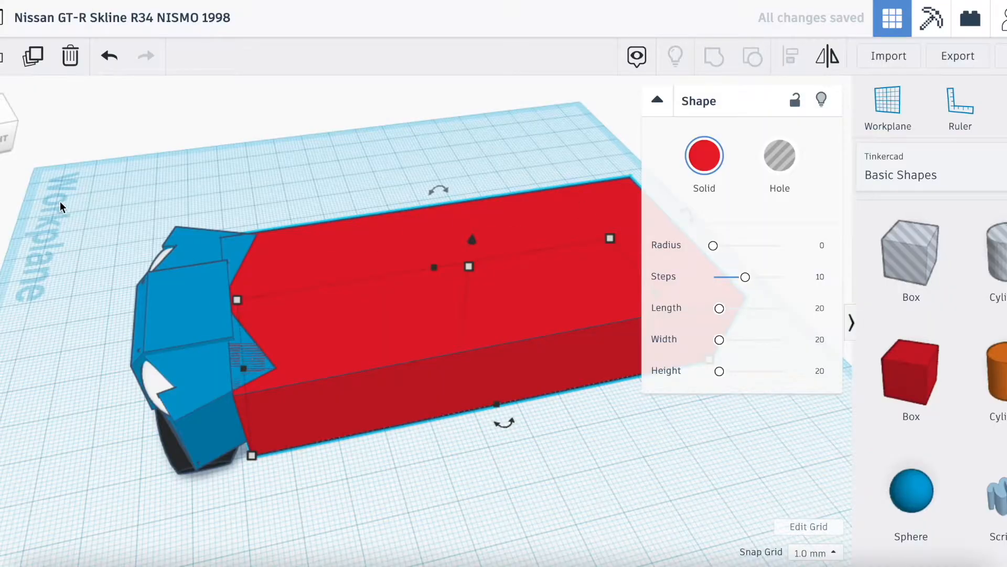
pyautogui.moveTo(2, 135); pyautogui.dragTo(40, 149)
pyautogui.moveTo(212, 204); pyautogui.dragTo(359, 265)
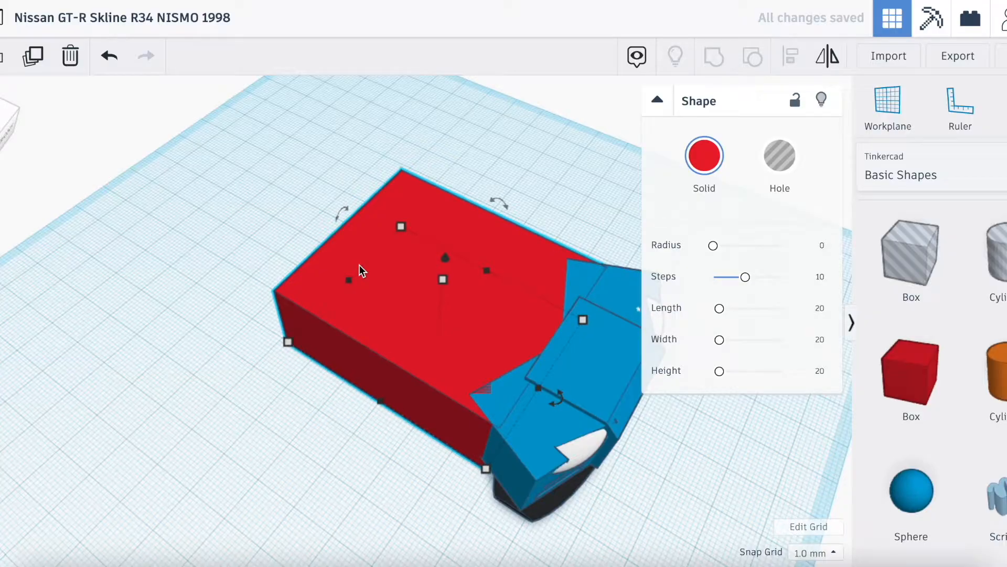
# Step: Nudge the red body box into line with the car front
pyautogui.press('Down')
pyautogui.press('Right')
pyautogui.press('Right')
pyautogui.press('Right')
pyautogui.press('Right')
pyautogui.press('Right')
pyautogui.press('Right')
pyautogui.press('Right')
pyautogui.press('Right')
# Step: Widen the body box to 56 mm, align it behind the headlights and make it slightly taller than the blue front
pyautogui.moveTo(11, 131); pyautogui.dragTo(0, 113)
pyautogui.scroll(5, 325, 310)
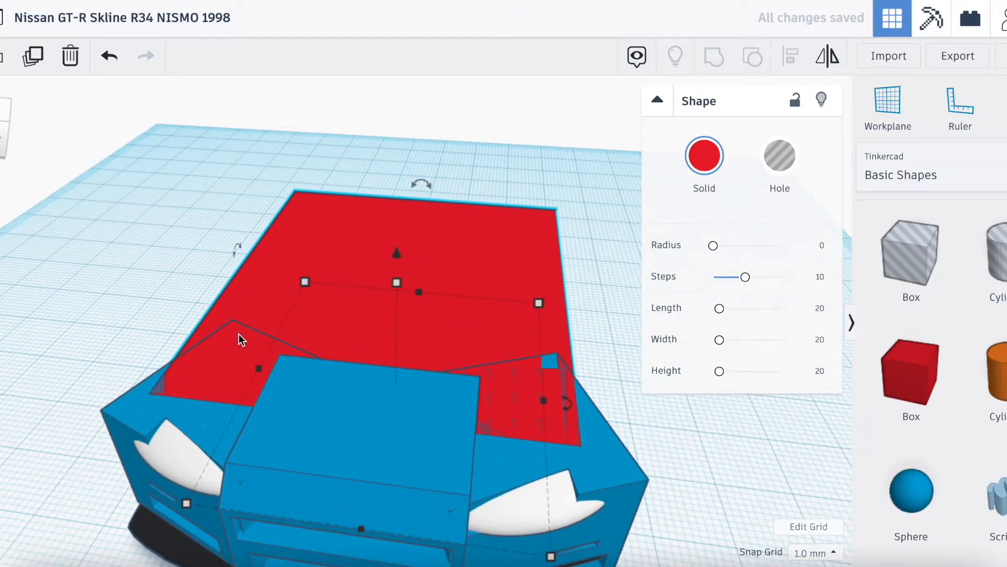
pyautogui.moveTo(255, 370); pyautogui.dragTo(227, 369)
pyautogui.press('Right')
pyautogui.press('Right')
pyautogui.press('Right')
pyautogui.press('Down')
pyautogui.press('Down')
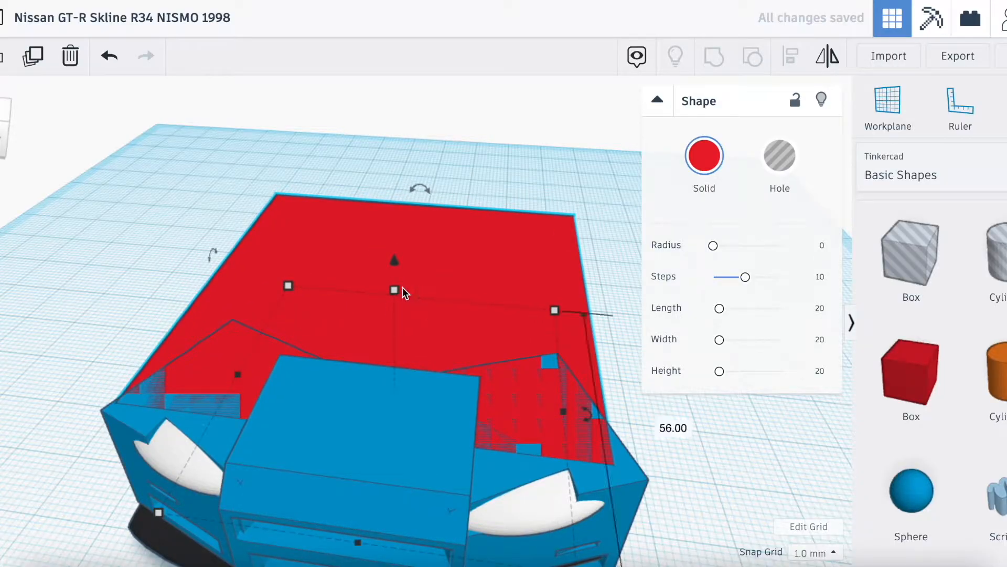
pyautogui.moveTo(395, 289); pyautogui.dragTo(398, 279)
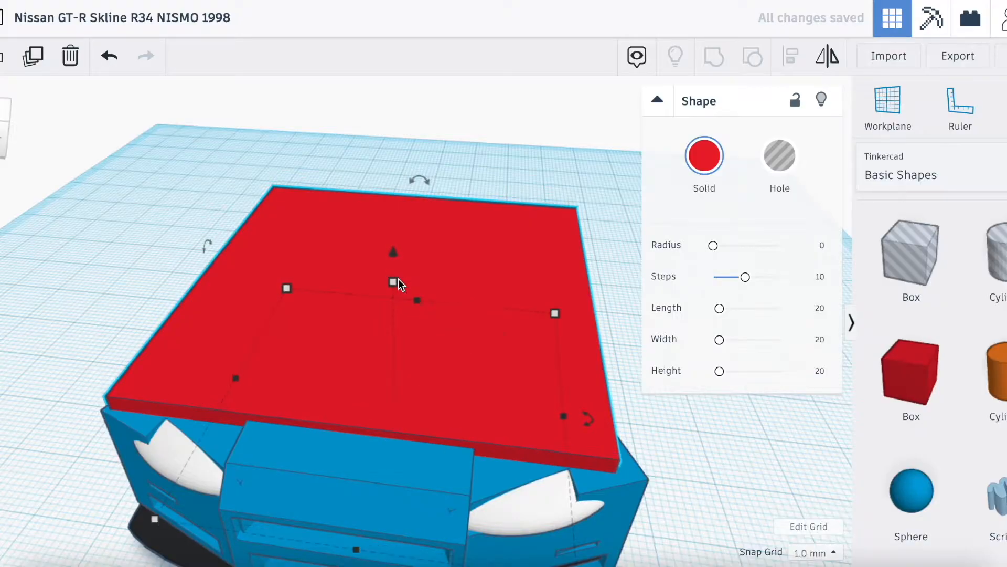
pyautogui.press('Right')
pyautogui.click(667, 407)
pyautogui.moveTo(4, 129)
pyautogui.mouseDown()
pyautogui.moveTo(0, 108)
pyautogui.moveTo(0, 131)
pyautogui.mouseUp()
pyautogui.moveTo(299, 251); pyautogui.dragTo(384, 234, button='right')
pyautogui.moveTo(917, 262); pyautogui.dragTo(632, 421)
pyautogui.scroll(-3, 577, 472)
pyautogui.moveTo(560, 411); pyautogui.dragTo(488, 525)
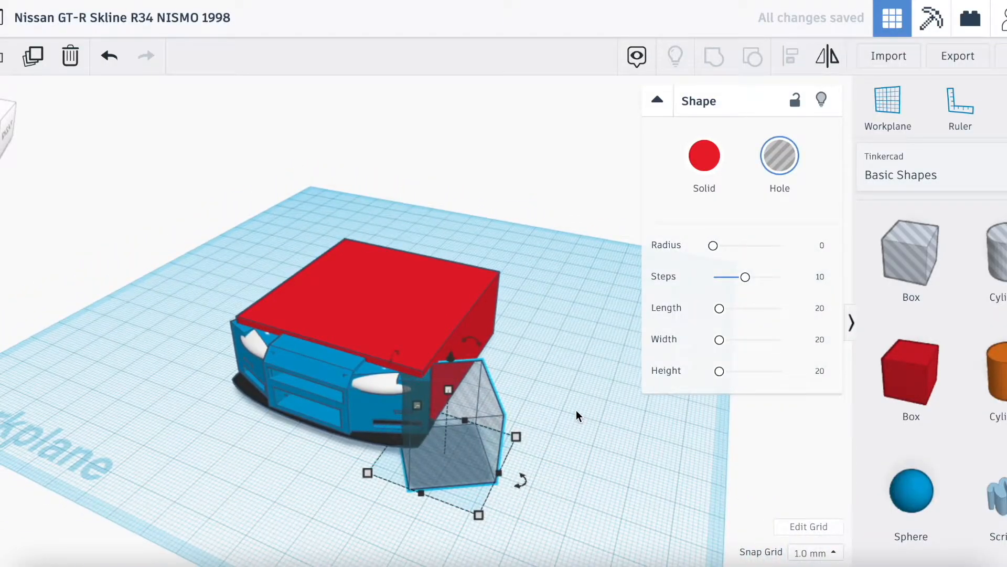
pyautogui.press('Delete')
# Step: Place a box hole beside the car's front corner and tilt it by -23 degrees
pyautogui.moveTo(911, 252); pyautogui.dragTo(223, 445)
pyautogui.moveTo(175, 352); pyautogui.dragTo(221, 331)
pyautogui.press('Escape')
pyautogui.moveTo(173, 362); pyautogui.dragTo(181, 240)
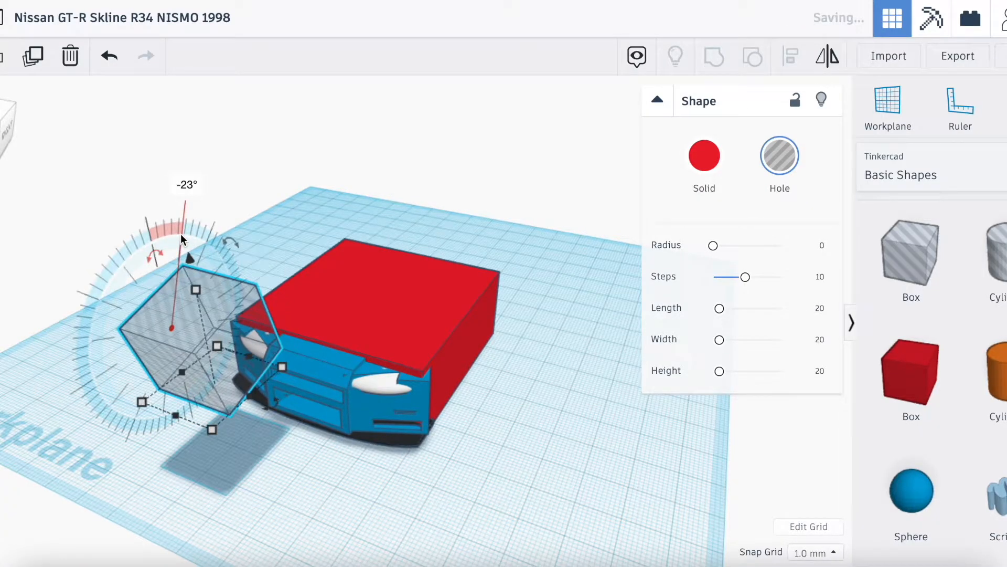
# Step: Move the tilted box hole back over the front corner of the red body box
pyautogui.press('Up')
pyautogui.press('Up')
pyautogui.press('Up')
pyautogui.press('Up')
pyautogui.press('Up')
pyautogui.press('Up')
pyautogui.press('Up')
pyautogui.press('Up')
pyautogui.press('Up')
pyautogui.press('Up')
pyautogui.press('Up')
pyautogui.press('Up')
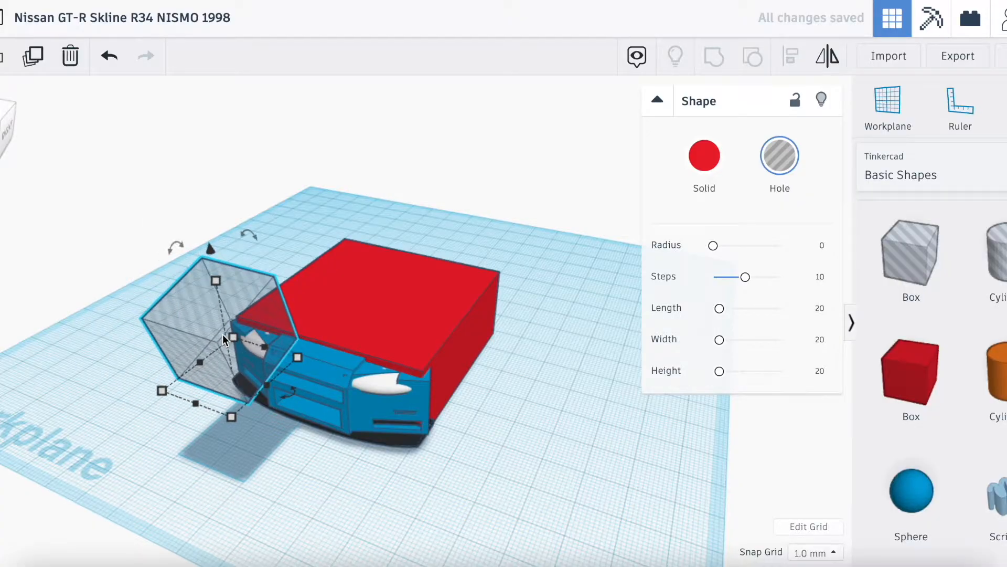
pyautogui.press('Up')
pyautogui.press('Up')
pyautogui.press('Up')
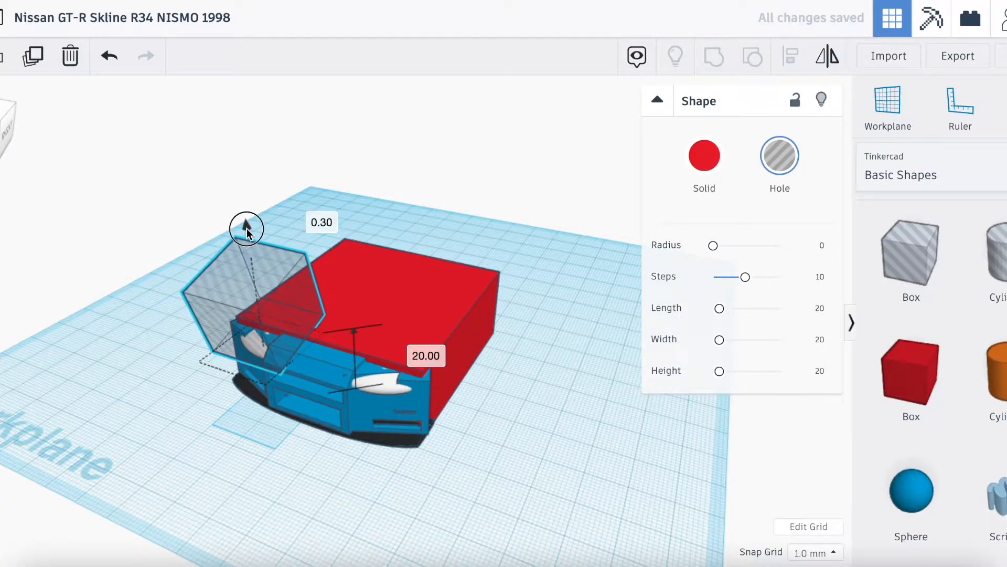
# Step: Set the tilted hole 20 mm above the workplane and stretch it to 56.37 mm deep and 57 mm wide over the hood
pyautogui.moveTo(247, 227); pyautogui.dragTo(245, 251)
pyautogui.moveTo(291, 344); pyautogui.dragTo(335, 289)
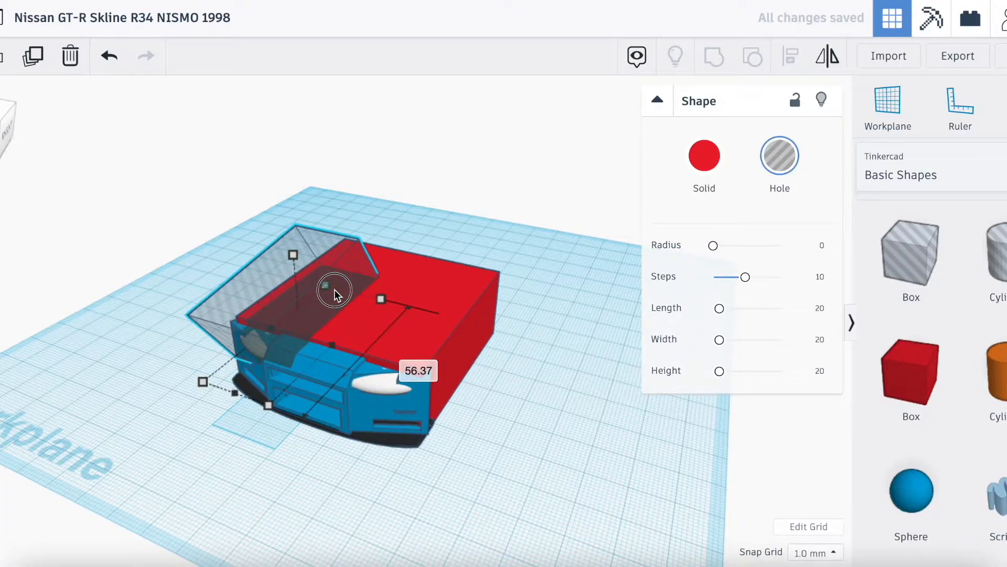
pyautogui.moveTo(292, 225); pyautogui.dragTo(277, 200)
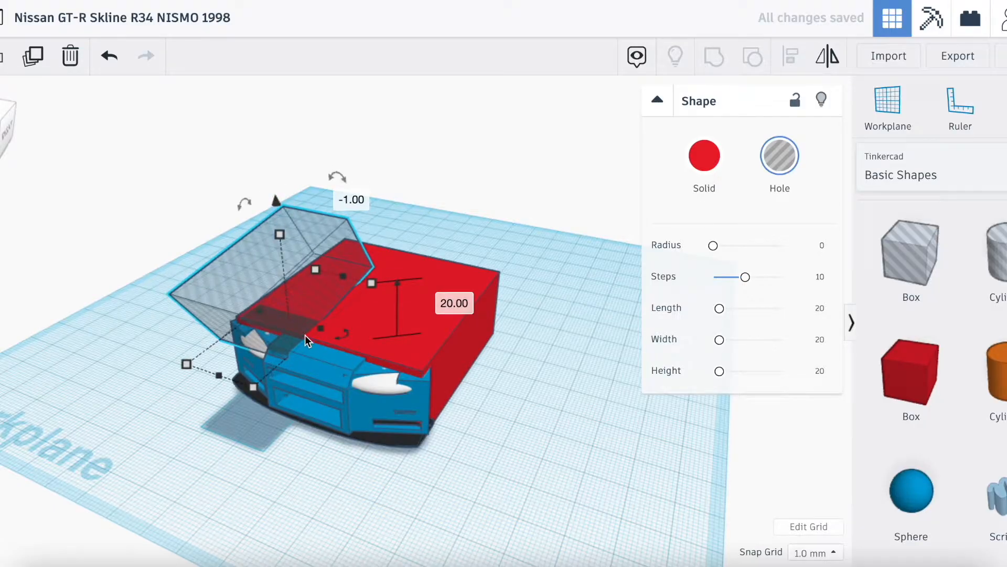
pyautogui.moveTo(317, 329); pyautogui.dragTo(444, 360)
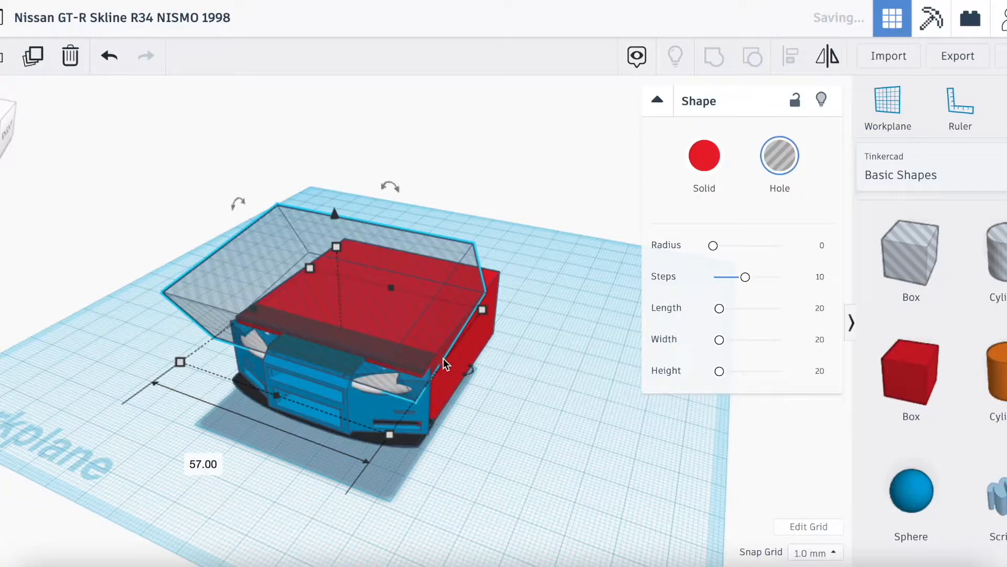
# Step: Group the tilted box hole with the red body box to cut a slope into the hood
pyautogui.keyDown('shift'); pyautogui.click(476, 348); pyautogui.keyUp('shift')
pyautogui.click(721, 68)
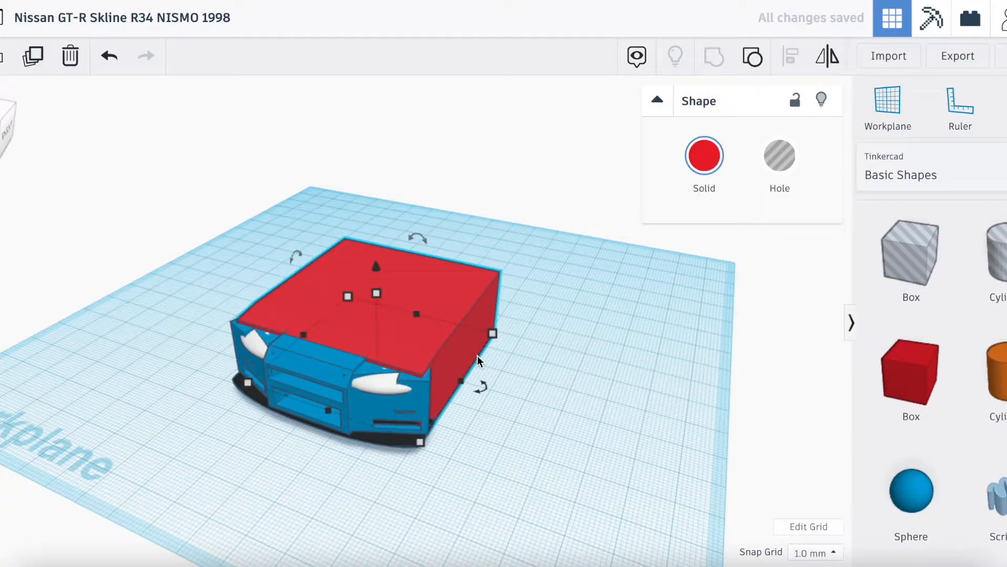
pyautogui.scroll(5, 477, 354)
pyautogui.click(609, 381)
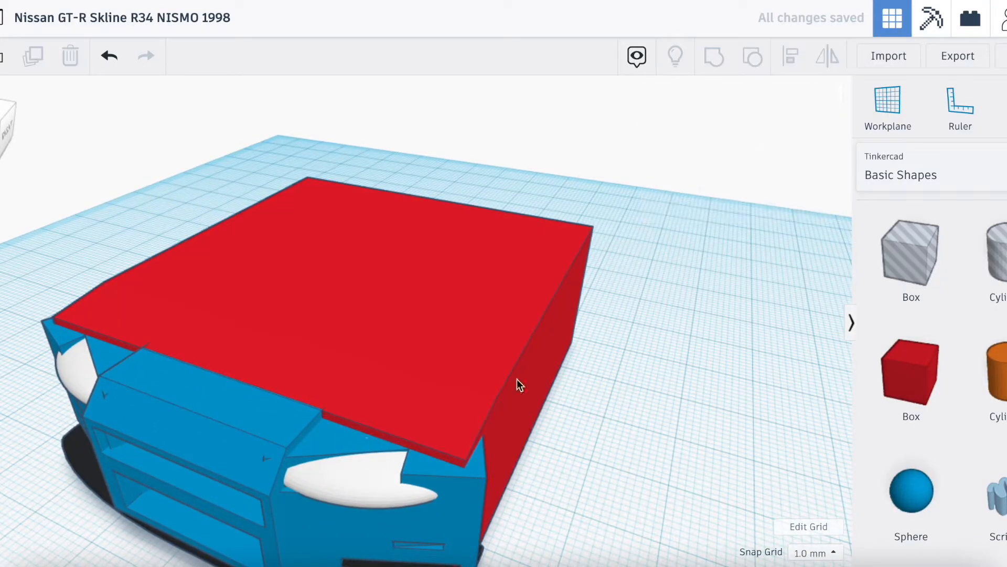
pyautogui.click(20, 115)
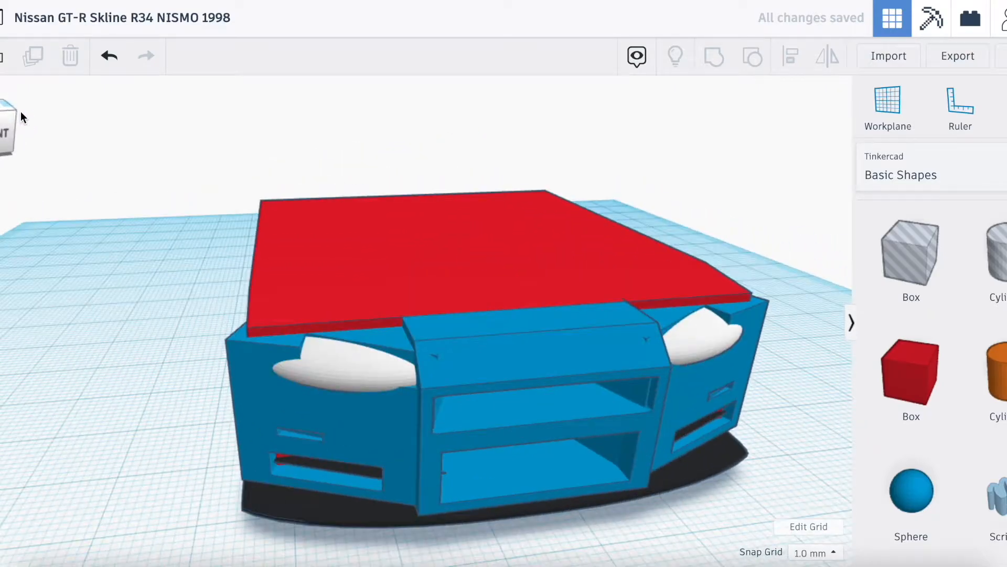
pyautogui.moveTo(909, 263); pyautogui.dragTo(165, 454)
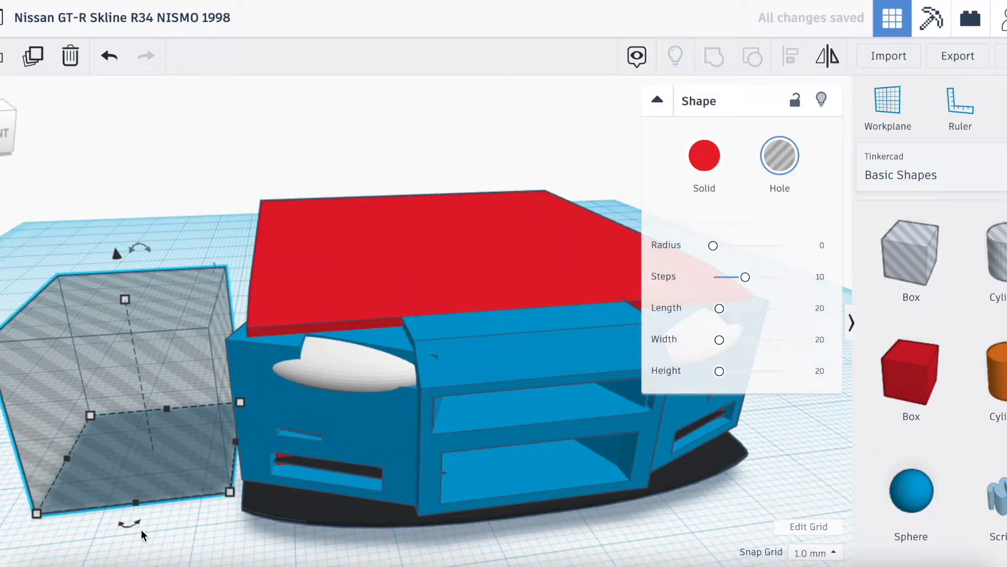
pyautogui.moveTo(124, 522); pyautogui.dragTo(47, 515)
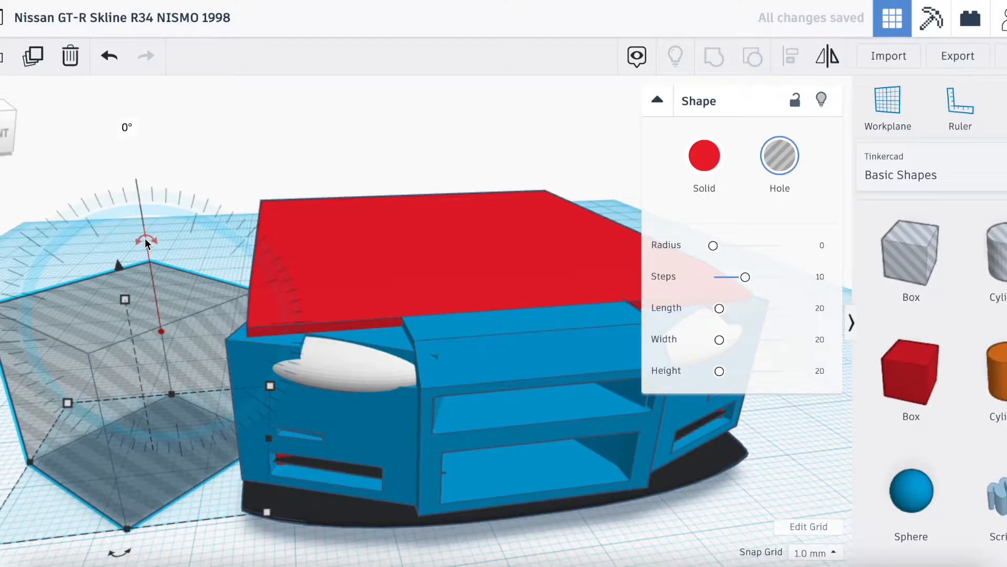
pyautogui.press('Delete')
# Step: Place a box hole on the workplane beside the front corner of the red body
pyautogui.moveTo(927, 248); pyautogui.dragTo(153, 446)
pyautogui.moveTo(148, 251); pyautogui.dragTo(195, 253)
pyautogui.moveTo(139, 521); pyautogui.dragTo(219, 483)
pyautogui.moveTo(123, 239); pyautogui.dragTo(169, 109)
pyautogui.press('Right')
pyautogui.scroll(-2, 181, 206)
pyautogui.moveTo(180, 207); pyautogui.dragTo(33, 162, button='right')
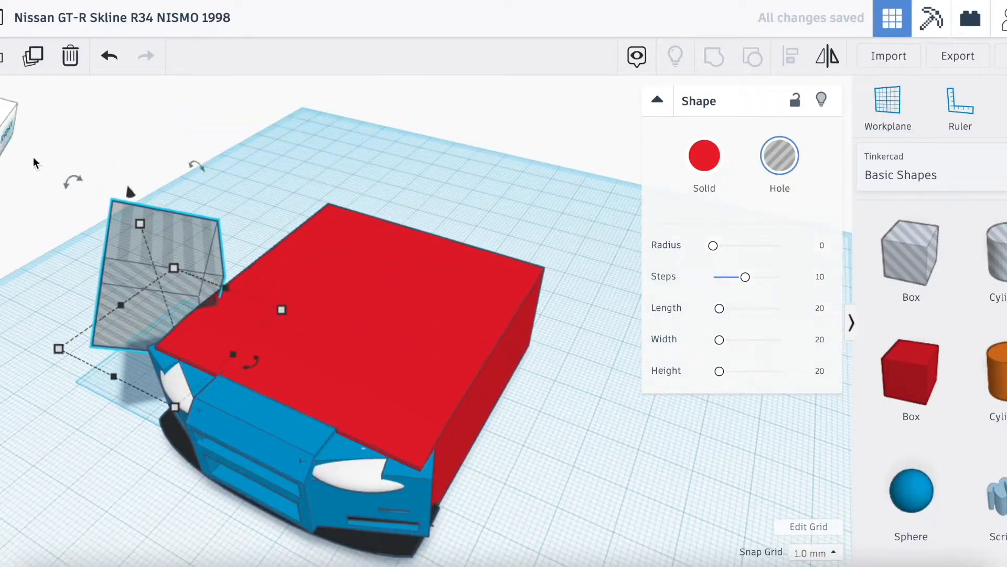
pyautogui.click(191, 163)
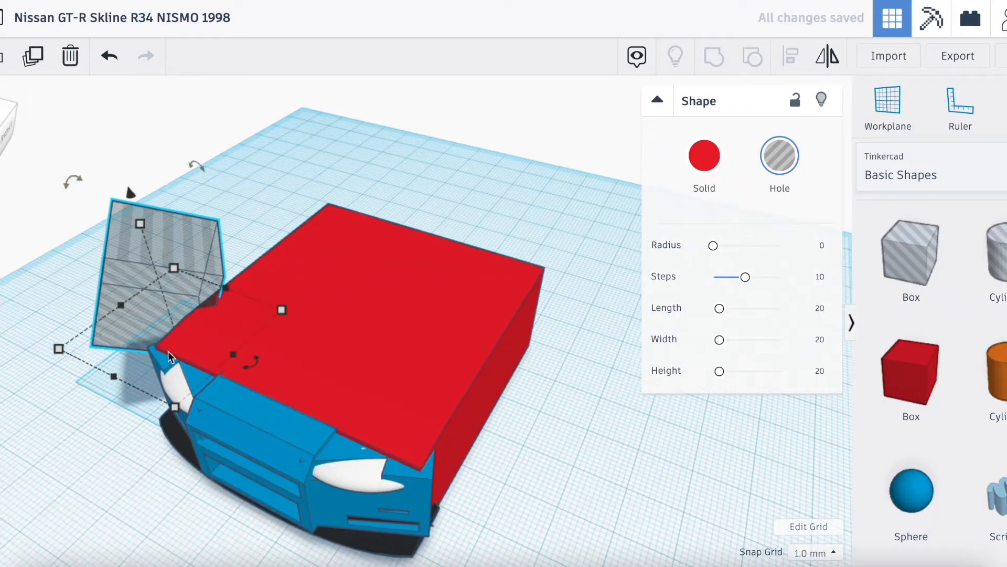
pyautogui.hotkey('ctrl', 'z')
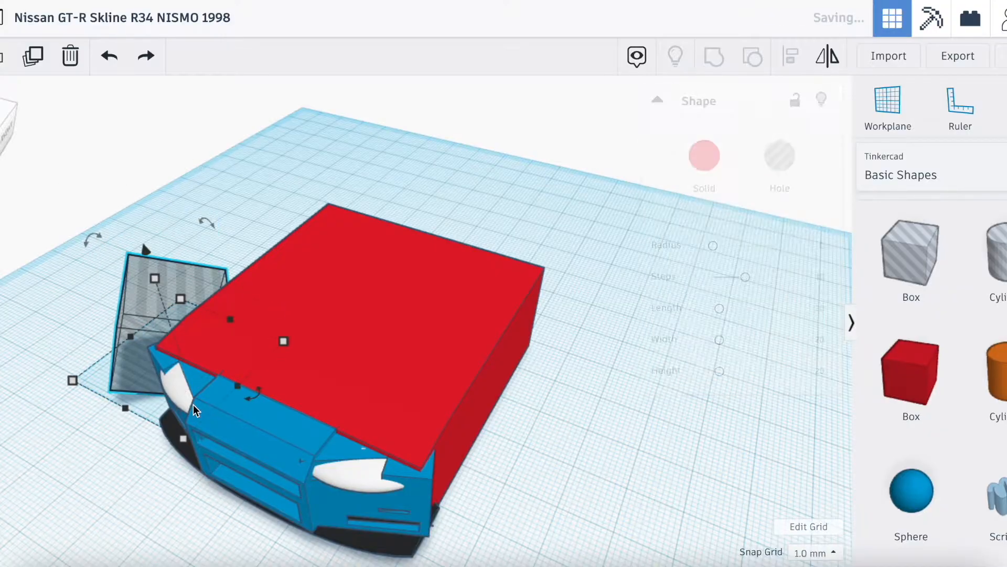
# Step: Move the box hole clear of the car's front corner, tilt it by 35 degrees and turn it by 43 degrees
pyautogui.moveTo(137, 344); pyautogui.dragTo(52, 424)
pyautogui.moveTo(159, 467)
pyautogui.mouseDown()
pyautogui.moveTo(190, 430)
pyautogui.moveTo(168, 465)
pyautogui.mouseUp()
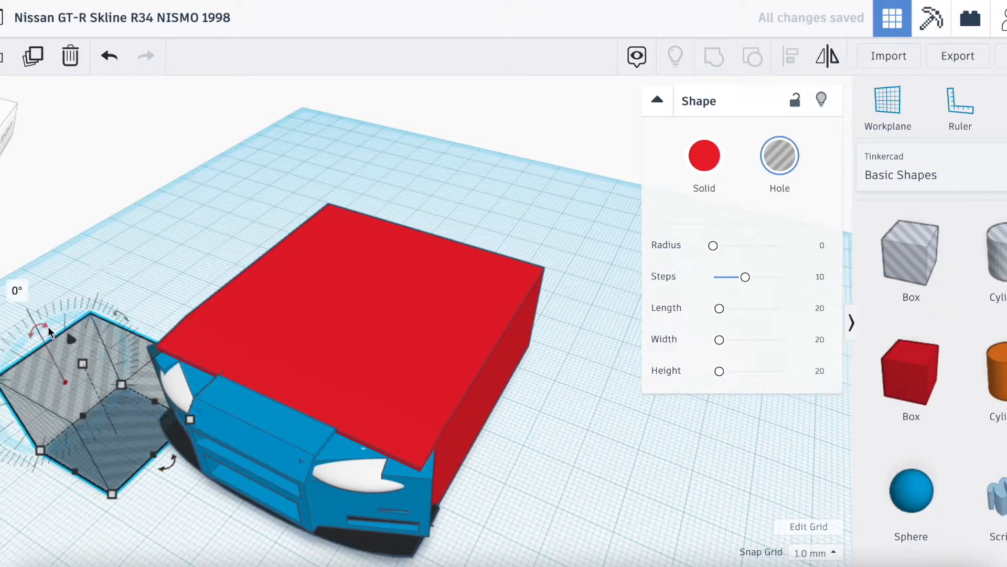
pyautogui.moveTo(124, 309); pyautogui.dragTo(161, 334)
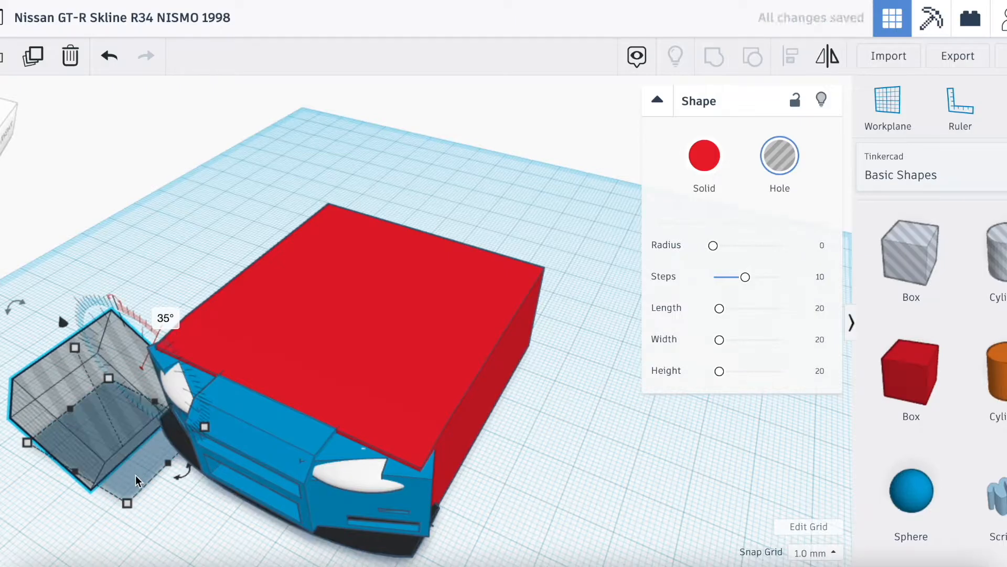
pyautogui.moveTo(180, 476); pyautogui.dragTo(217, 420)
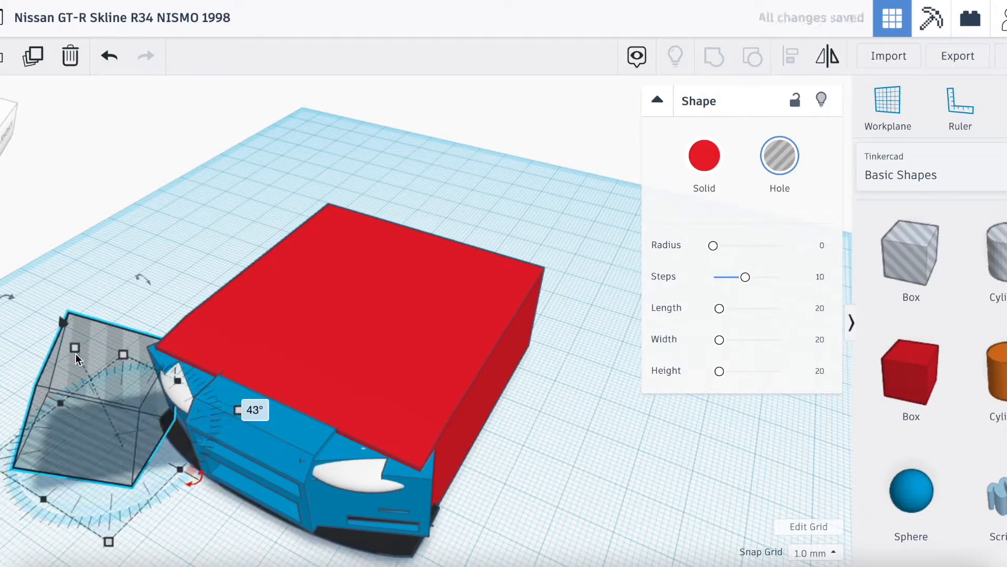
# Step: Raise the angled box hole and move it over the red body's corner above the nearby headlight
pyautogui.moveTo(60, 323); pyautogui.dragTo(76, 208)
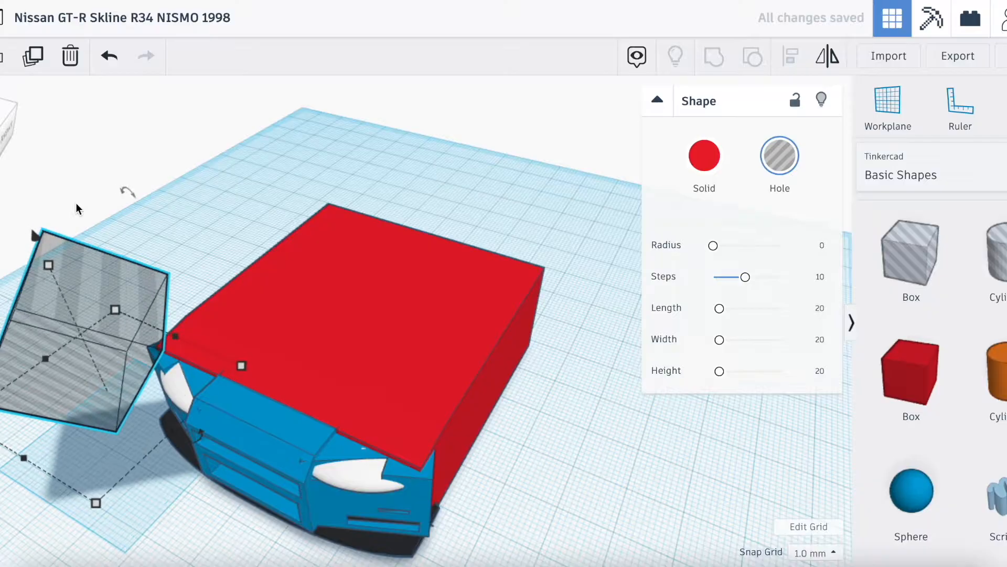
pyautogui.press('Right')
pyautogui.press('Right')
pyautogui.press('Right')
pyautogui.press('Right')
pyautogui.press('Right')
pyautogui.press('Right')
pyautogui.press('Right')
pyautogui.press('Right')
pyautogui.press('Right')
pyautogui.press('Right')
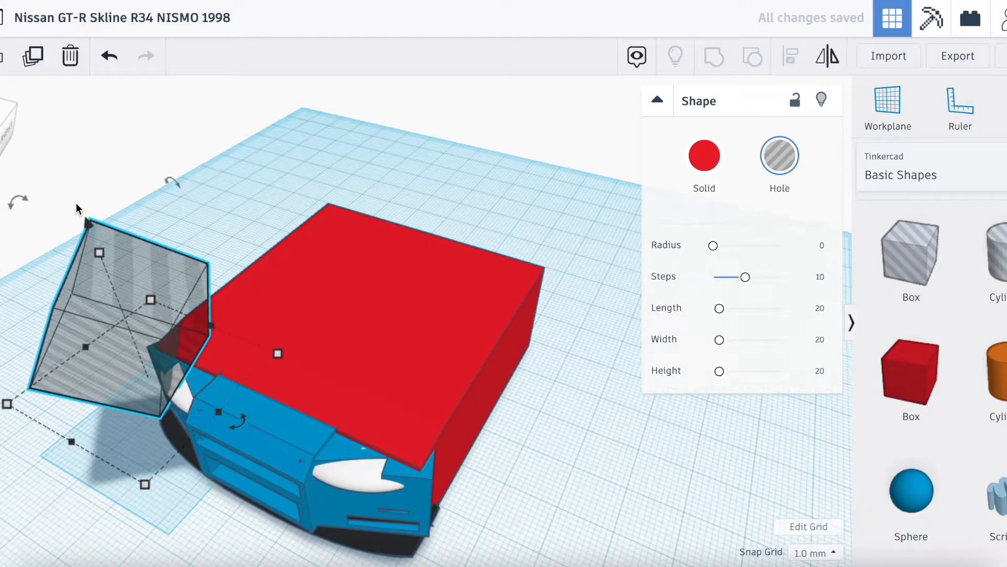
pyautogui.moveTo(95, 189); pyautogui.dragTo(179, 199, button='right')
pyautogui.moveTo(358, 447); pyautogui.dragTo(371, 426)
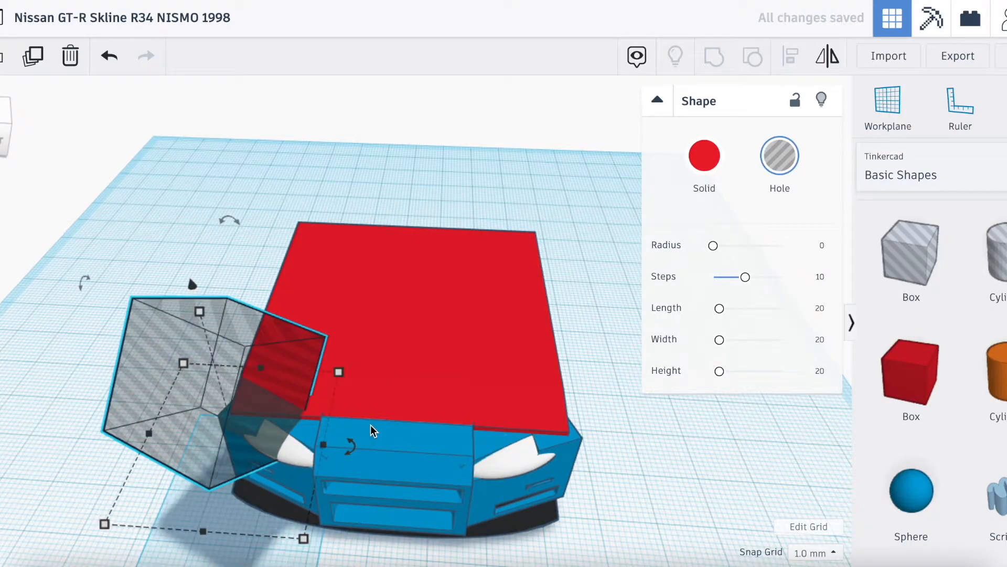
# Step: Duplicate the angled hole, mirror the copy sideways and move it over the red body's opposite front corner
pyautogui.hotkey('ctrl', 'd')
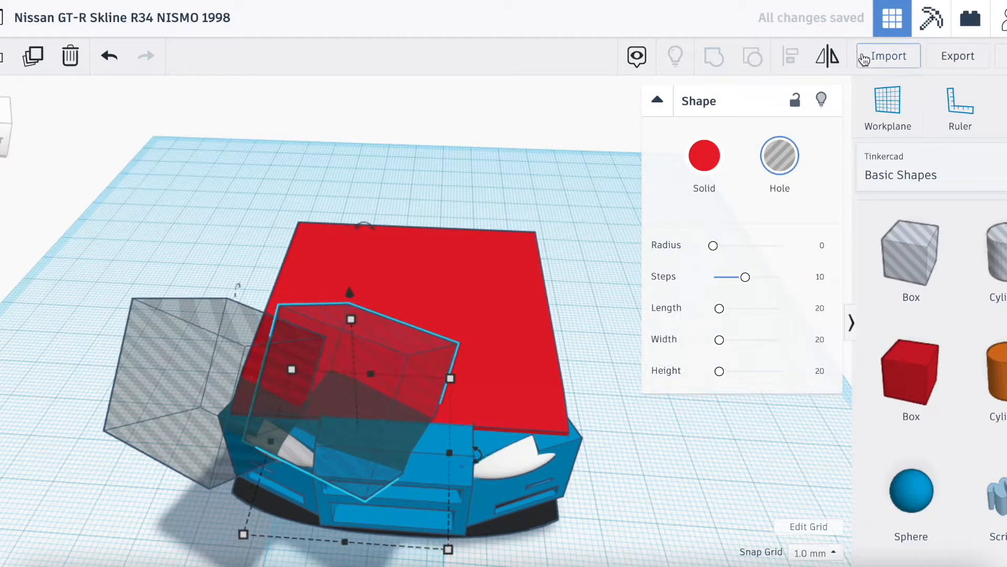
pyautogui.scroll(-3, 404, 457)
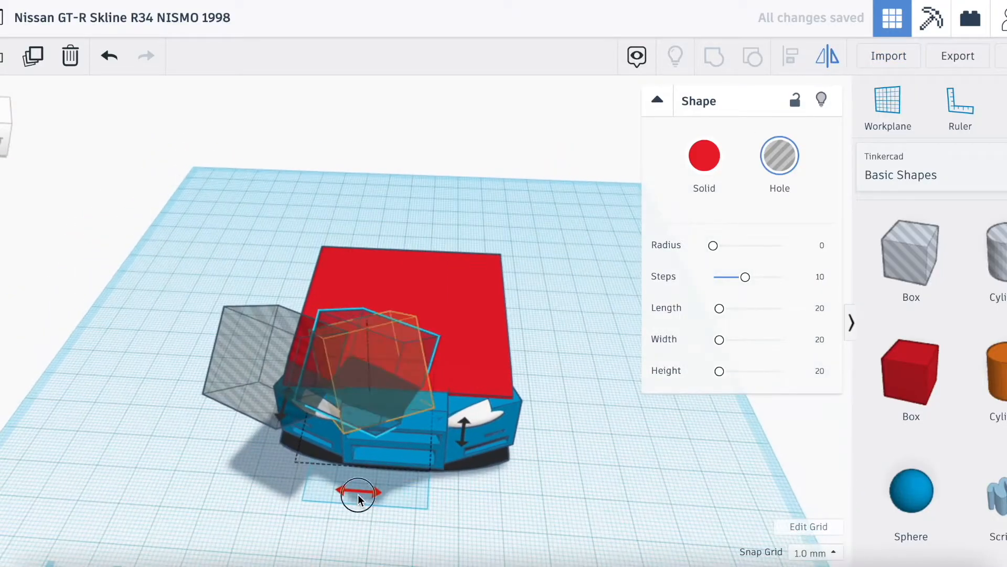
pyautogui.press('Right')
pyautogui.press('Right')
pyautogui.press('Right')
pyautogui.press('Right')
pyautogui.press('Right')
pyautogui.press('Right')
pyautogui.press('Right')
pyautogui.press('Right')
pyautogui.press('Right')
pyautogui.press('Right')
pyautogui.press('Right')
pyautogui.press('Right')
pyautogui.press('Right')
pyautogui.press('Right')
pyautogui.press('Right')
pyautogui.press('Right')
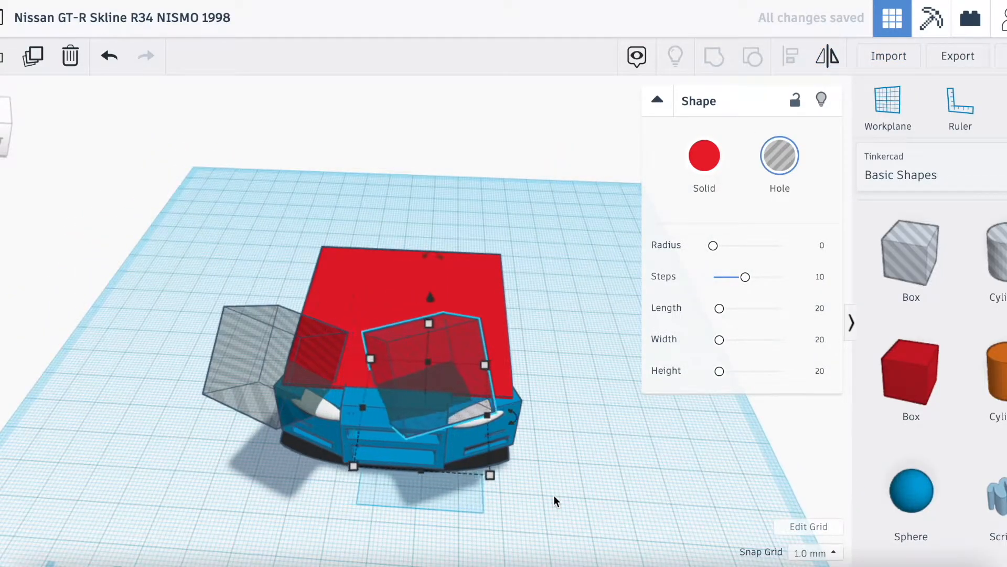
pyautogui.press('Right')
pyautogui.press('Right')
pyautogui.press('Right')
pyautogui.press('Right')
pyautogui.press('Right')
pyautogui.press('Right')
pyautogui.press('Right')
pyautogui.press('Right')
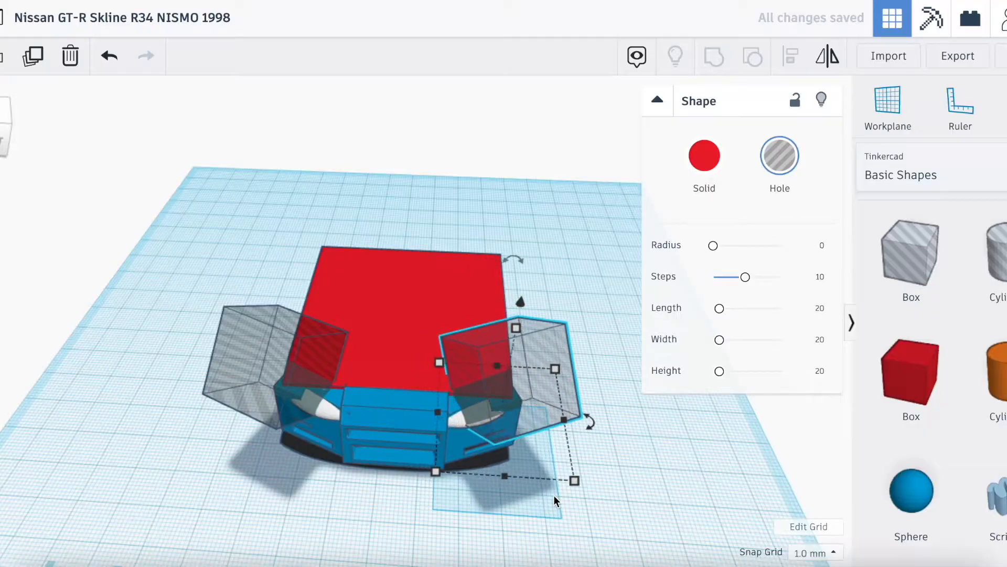
pyautogui.press('Right')
# Step: Group both angled holes with the red body to cut its front corners above the headlights
pyautogui.keyDown('shift'); pyautogui.click(257, 379); pyautogui.keyUp('shift')
pyautogui.keyDown('shift'); pyautogui.click(355, 309); pyautogui.keyUp('shift')
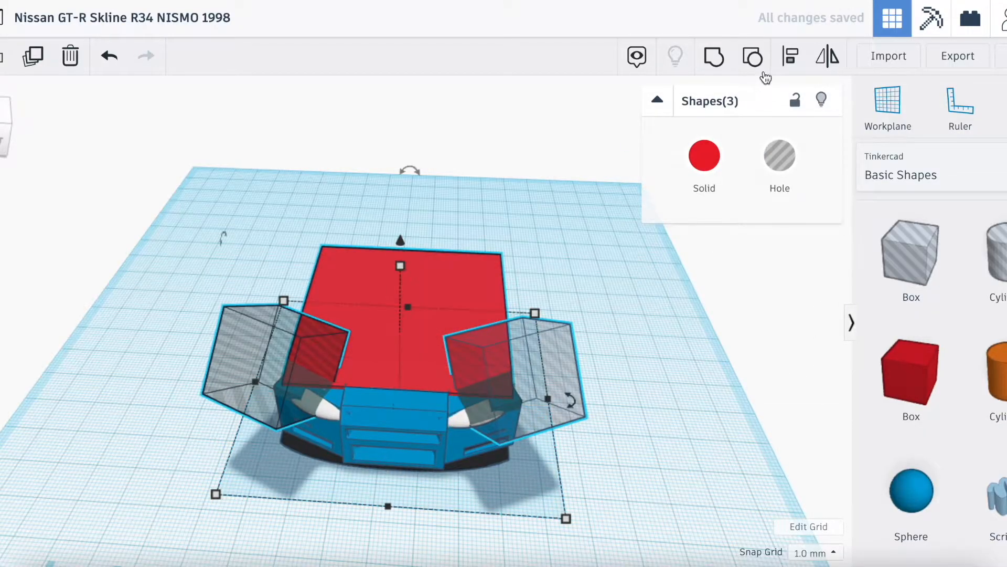
pyautogui.click(720, 57)
pyautogui.scroll(3, 459, 431)
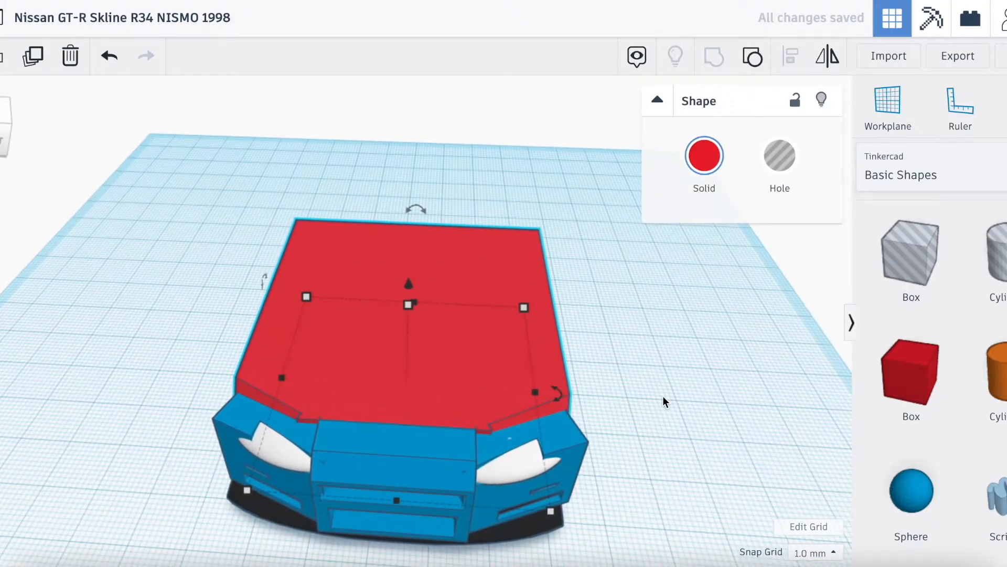
pyautogui.click(663, 397)
pyautogui.click(3, 151)
pyautogui.scroll(5, 252, 232)
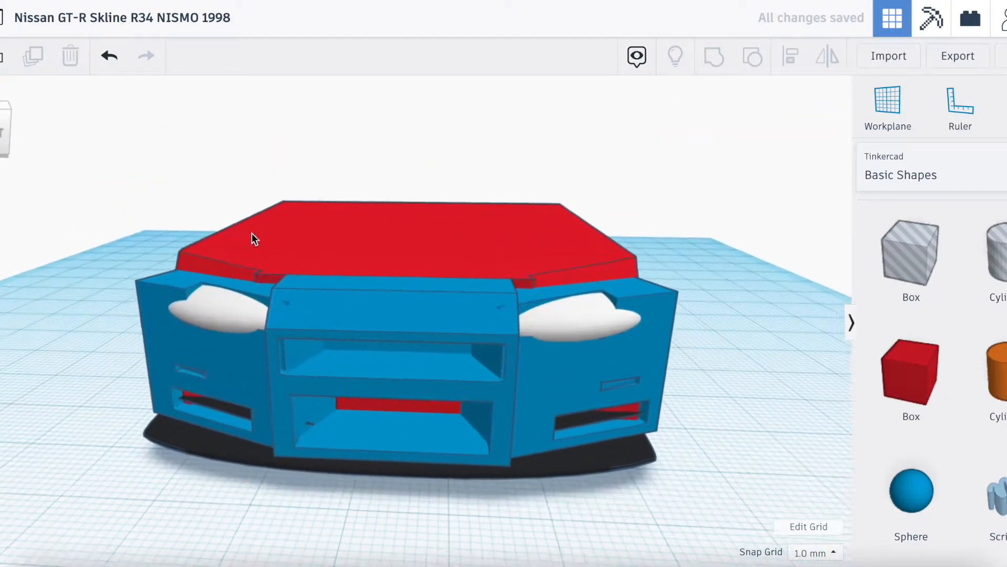
# Step: Stretch a box hole to 66 mm long and 66 mm wide through the lower red body and group them, leaving a thin hood plate
pyautogui.moveTo(252, 232); pyautogui.dragTo(177, 209, button='right')
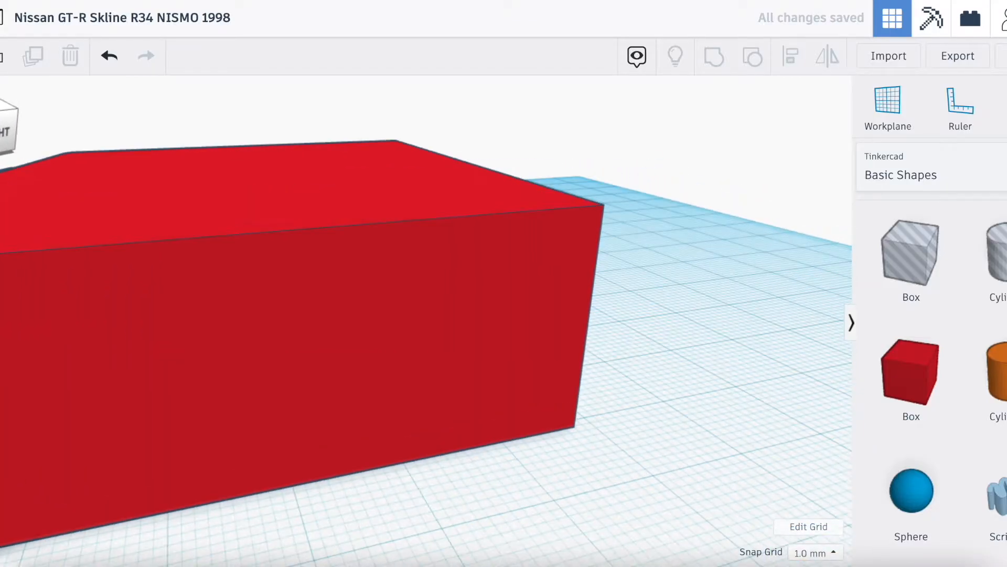
pyautogui.scroll(-4, 177, 209)
pyautogui.moveTo(884, 280); pyautogui.dragTo(178, 423)
pyautogui.moveTo(262, 405); pyautogui.dragTo(563, 382)
pyautogui.moveTo(3, 115); pyautogui.dragTo(109, 177, button='right')
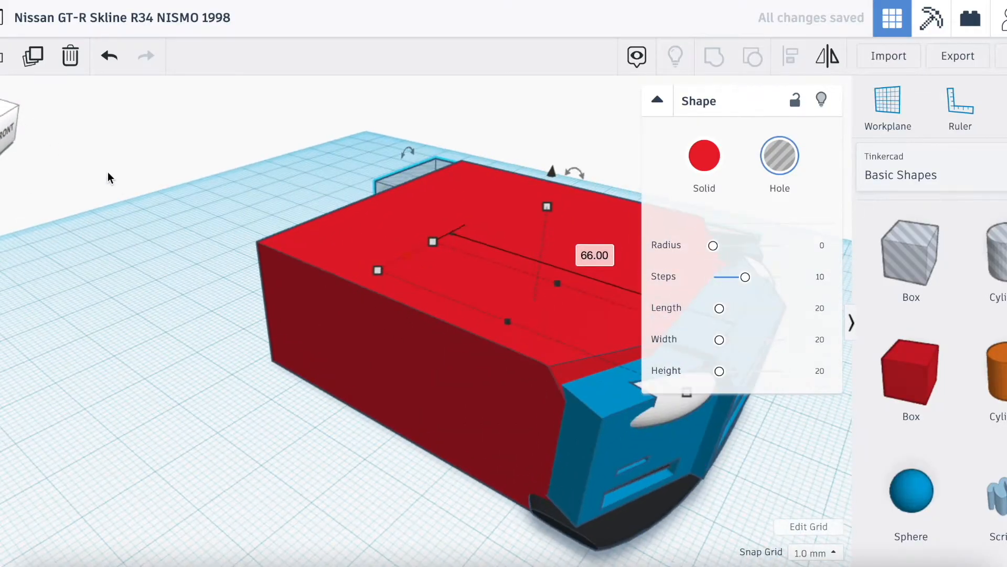
pyautogui.moveTo(508, 322); pyautogui.dragTo(358, 474)
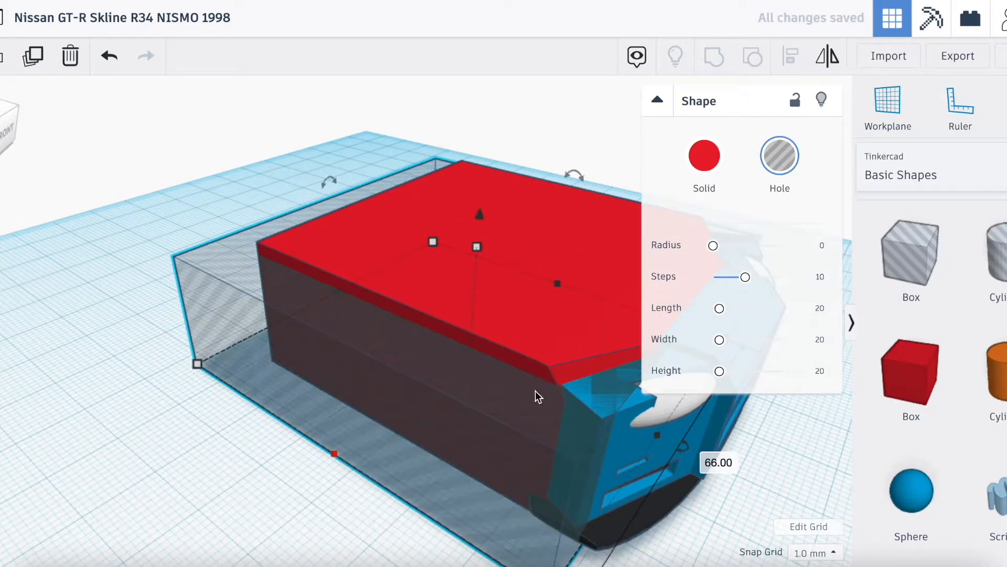
pyautogui.keyDown('shift'); pyautogui.click(547, 342); pyautogui.keyUp('shift')
pyautogui.click(714, 56)
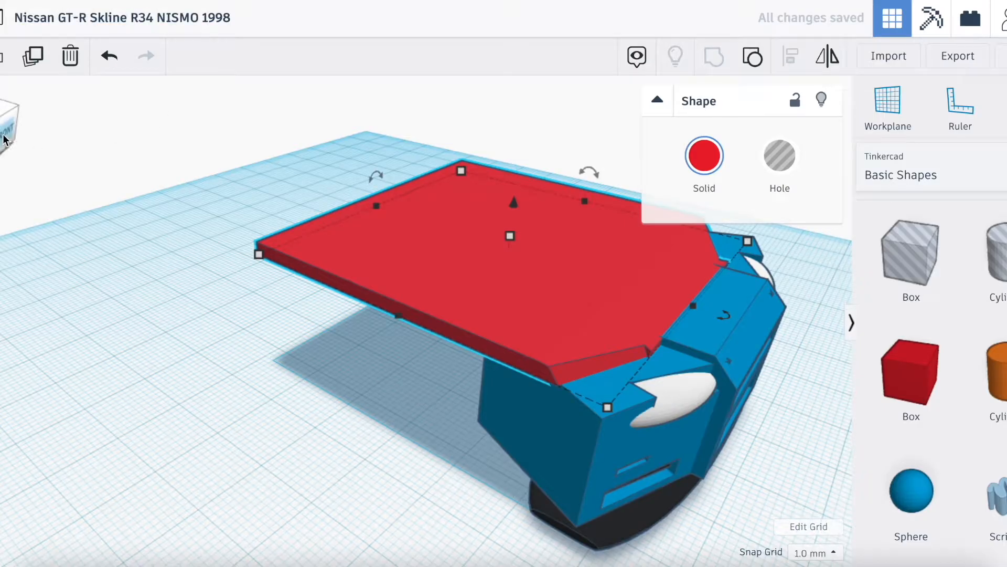
# Step: Place a box hole at the rear end of the red hood plate and raise it 9 mm above the workplane
pyautogui.moveTo(3, 140)
pyautogui.mouseDown()
pyautogui.moveTo(10, 127)
pyautogui.moveTo(0, 144)
pyautogui.mouseUp()
pyautogui.moveTo(420, 335); pyautogui.dragTo(346, 320, button='right')
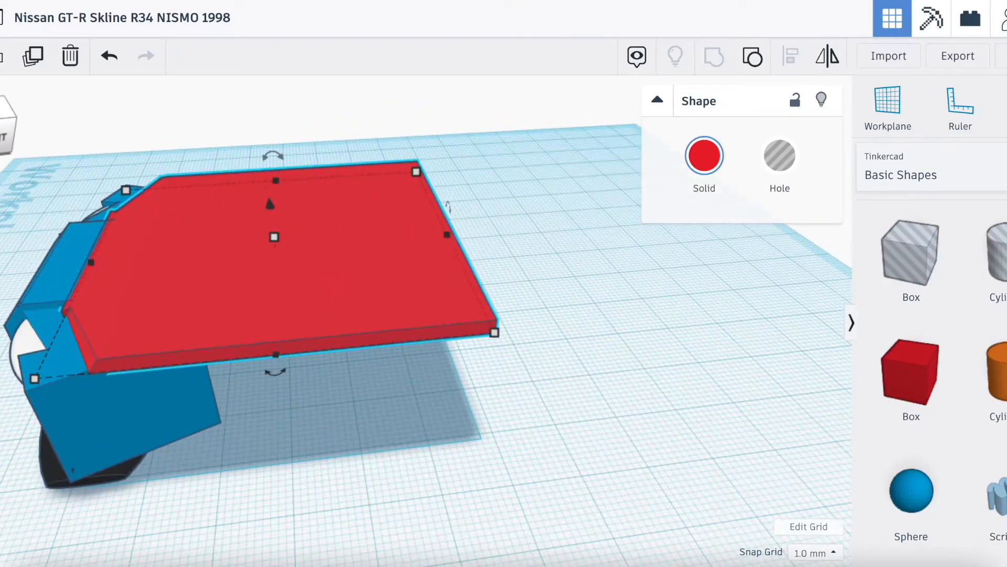
pyautogui.moveTo(911, 252); pyautogui.dragTo(471, 422)
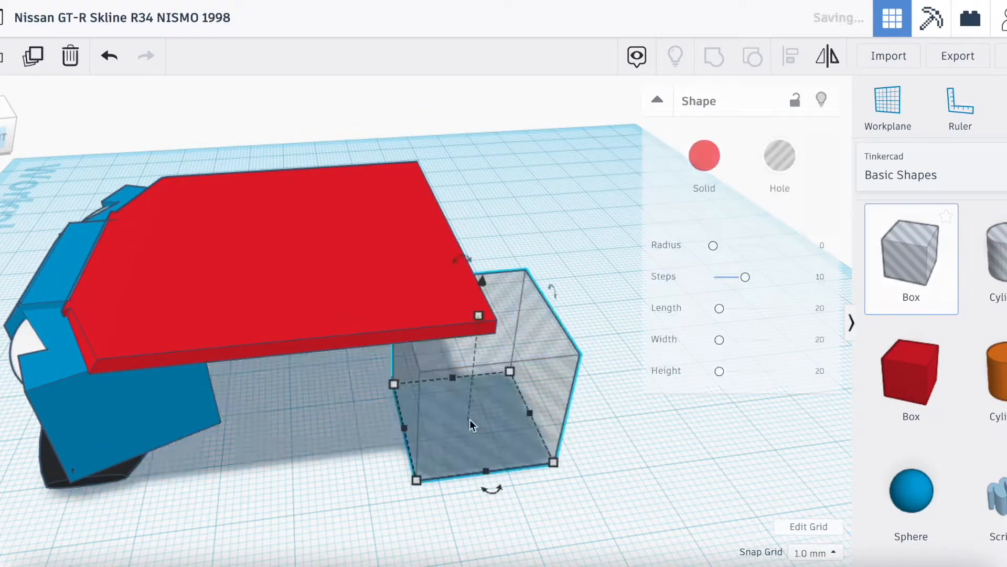
pyautogui.hotkey('ctrl', 'Up')
pyautogui.hotkey('ctrl', 'Up')
pyautogui.hotkey('ctrl', 'Up')
pyautogui.hotkey('ctrl', 'Up')
pyautogui.hotkey('ctrl', 'Up')
pyautogui.hotkey('ctrl', 'Up')
pyautogui.hotkey('ctrl', 'Up')
pyautogui.hotkey('ctrl', 'Up')
pyautogui.hotkey('ctrl', 'Up')
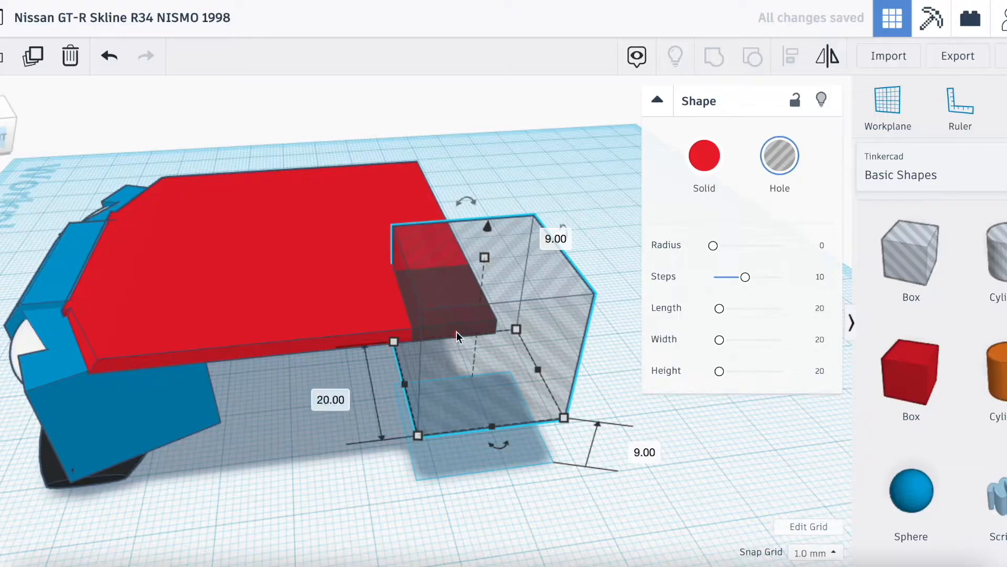
# Step: Stretch the raised hole across the hood plate's full width and group them to trim the rear end
pyautogui.moveTo(456, 334); pyautogui.dragTo(425, 97)
pyautogui.keyDown('shift'); pyautogui.click(320, 327); pyautogui.keyUp('shift')
pyautogui.click(714, 52)
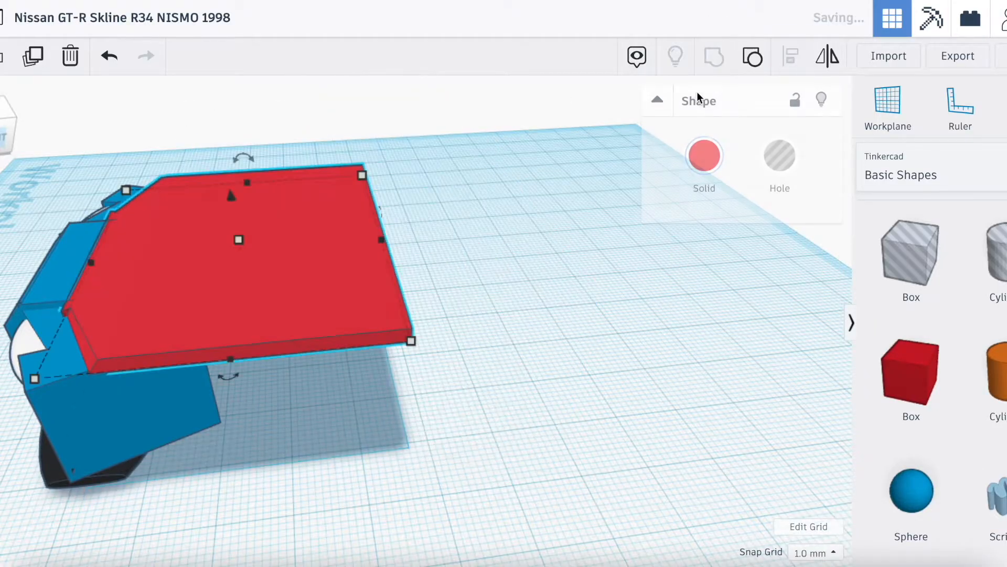
# Step: Tilt the red hood plate by 3 degrees along the car's length
pyautogui.click(242, 156)
pyautogui.scroll(-3, 265, 132)
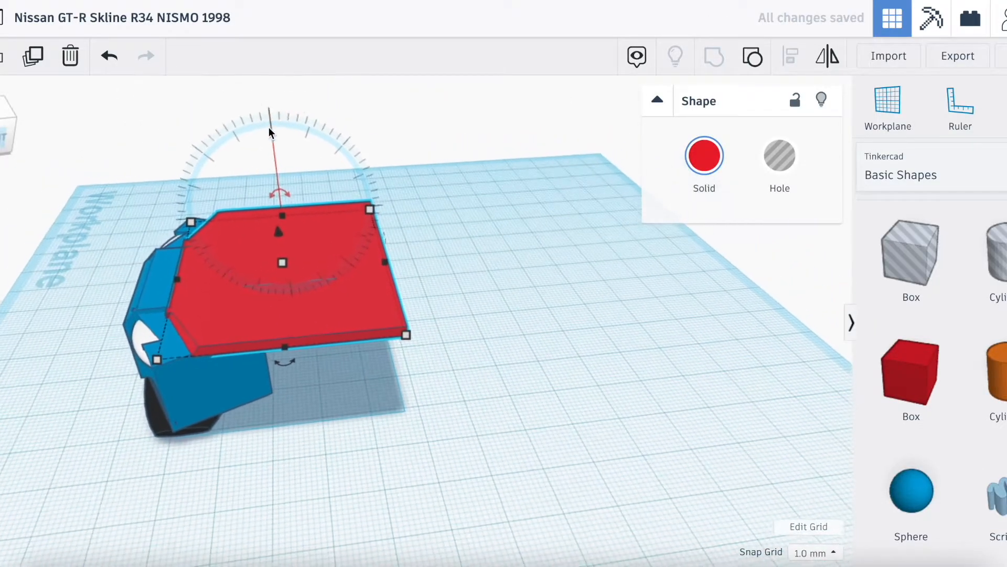
pyautogui.scroll(-3, 294, 113)
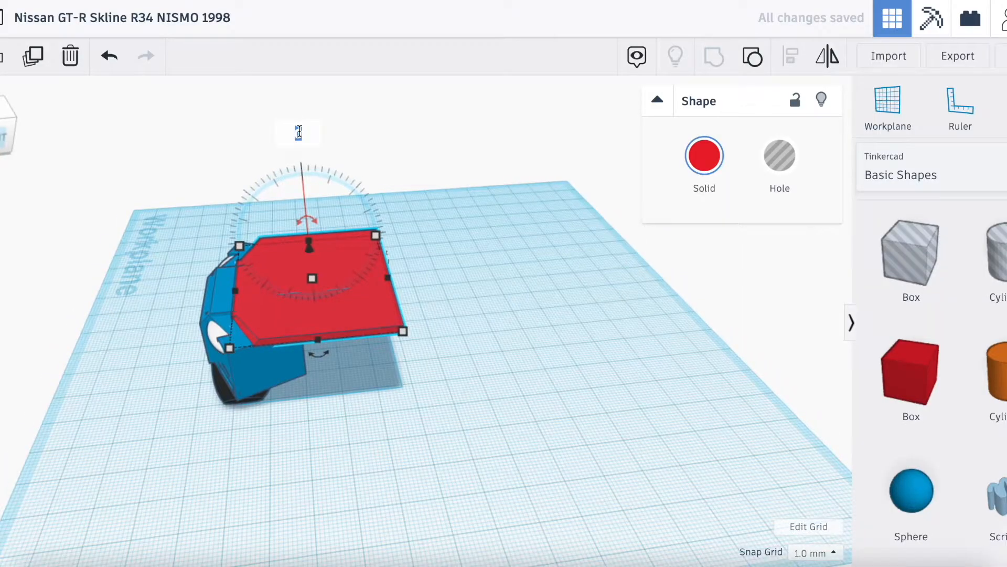
pyautogui.press('Return')
pyautogui.click(287, 135)
pyautogui.press('BackSpace')
pyautogui.write('3')
pyautogui.press('Return')
pyautogui.click(421, 410)
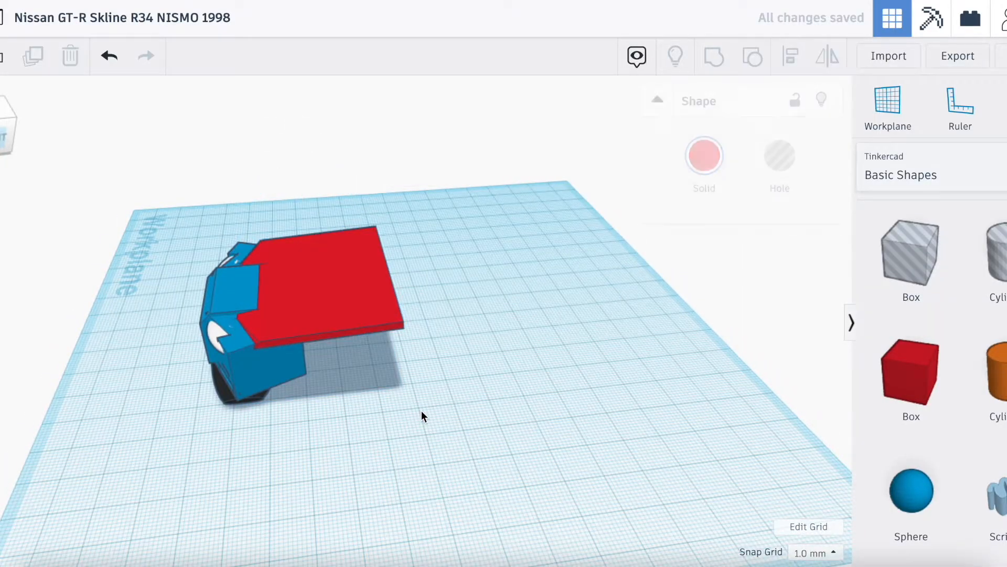
# Step: Shift the tilted red hood plate forward onto the blue bumper
pyautogui.click(308, 300)
pyautogui.click(366, 435)
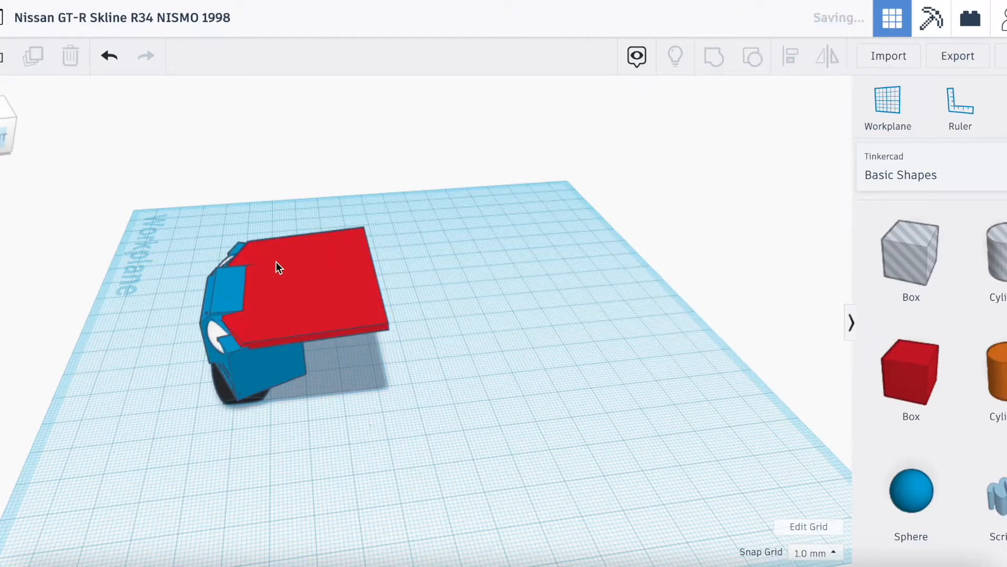
pyautogui.scroll(3, 276, 261)
# Step: Recolor the hood plate from the preset colors to the same blue as the bumper
pyautogui.moveTo(5, 137)
pyautogui.mouseDown()
pyautogui.moveTo(27, 129)
pyautogui.moveTo(8, 133)
pyautogui.mouseUp()
pyautogui.click(383, 336)
pyautogui.click(704, 155)
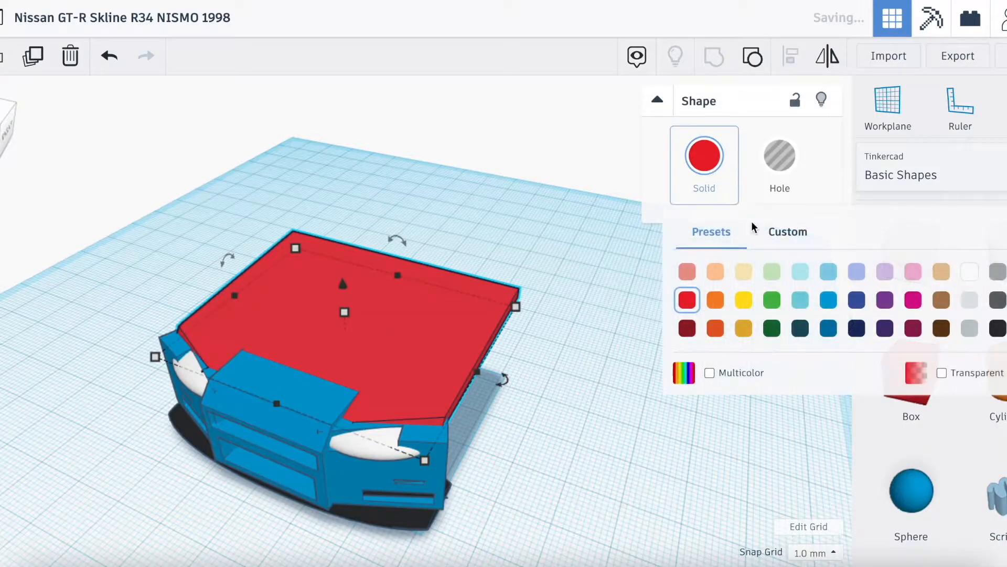
pyautogui.click(829, 299)
pyautogui.click(604, 450)
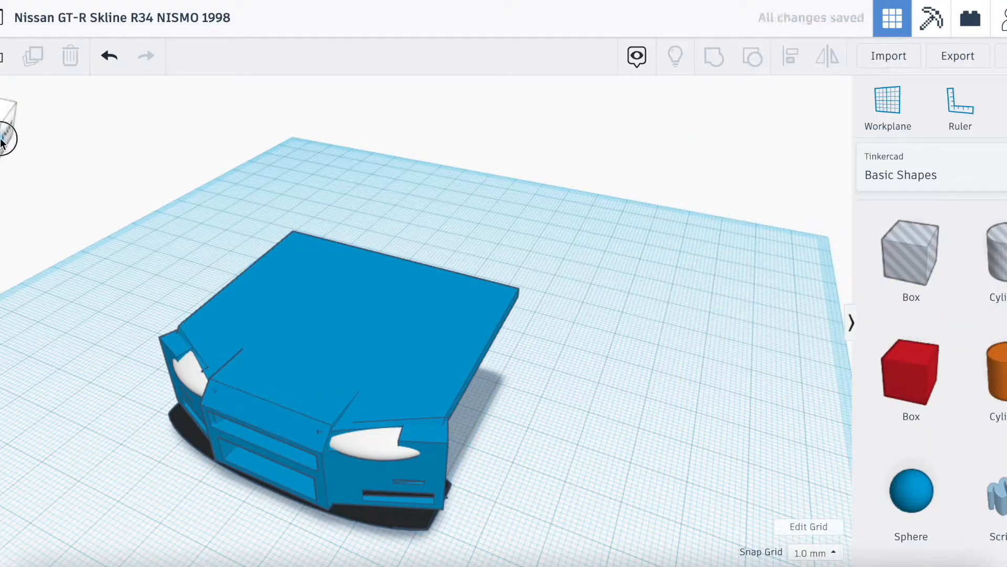
# Step: Place a solid red box beneath the hood behind the bumper and stretch it to 35 mm long
pyautogui.click(3, 141)
pyautogui.moveTo(923, 367); pyautogui.dragTo(260, 385)
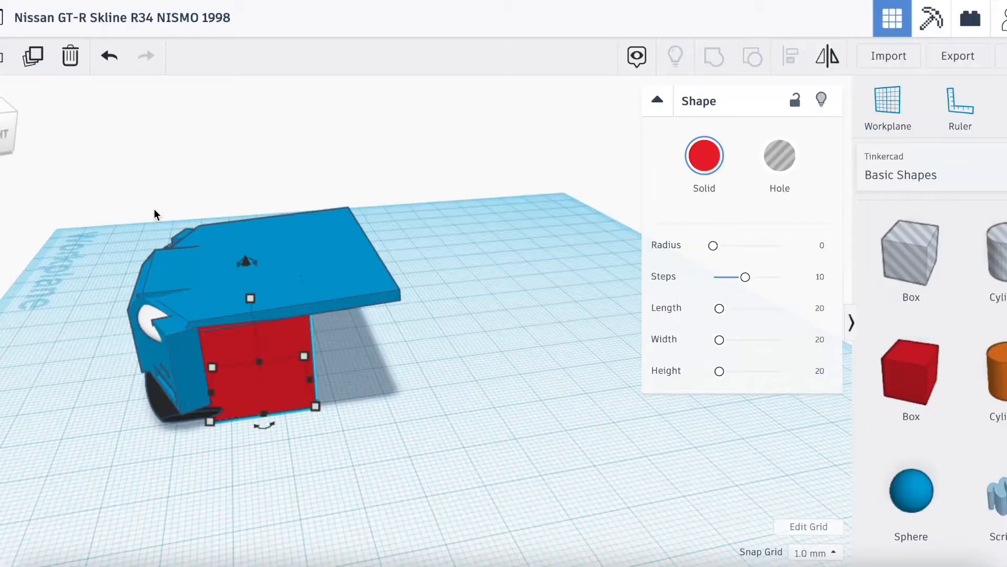
pyautogui.scroll(3, 153, 209)
pyautogui.moveTo(274, 403); pyautogui.dragTo(382, 401)
# Step: Browse the Vehicles & Machines category of the Shape Library
pyautogui.click(983, 176)
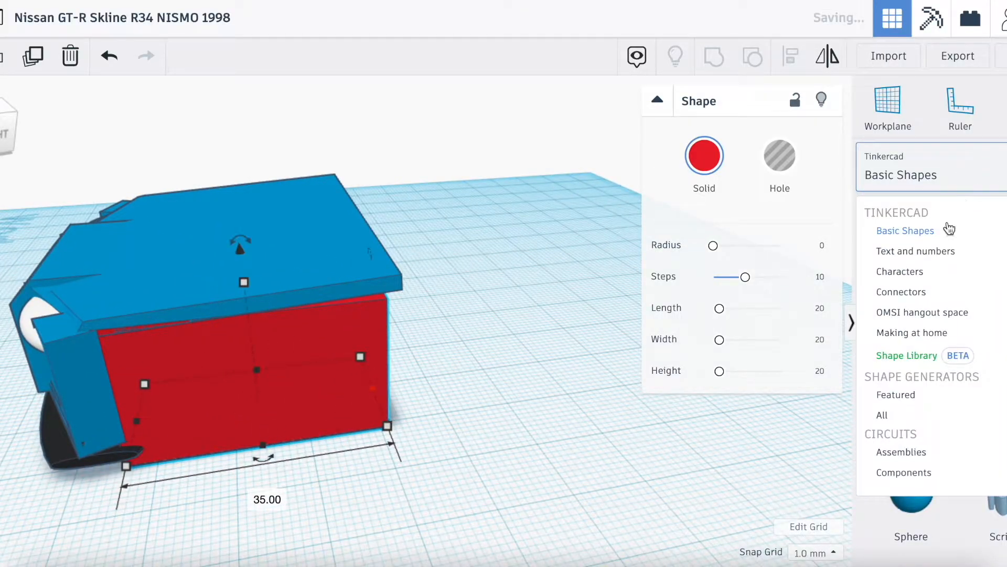
pyautogui.click(928, 357)
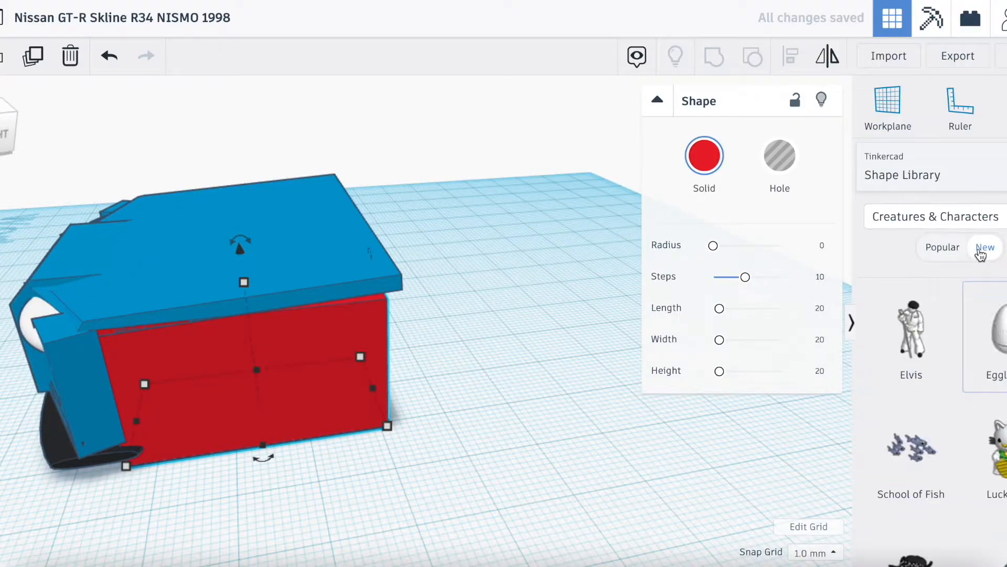
pyautogui.click(977, 229)
pyautogui.click(936, 306)
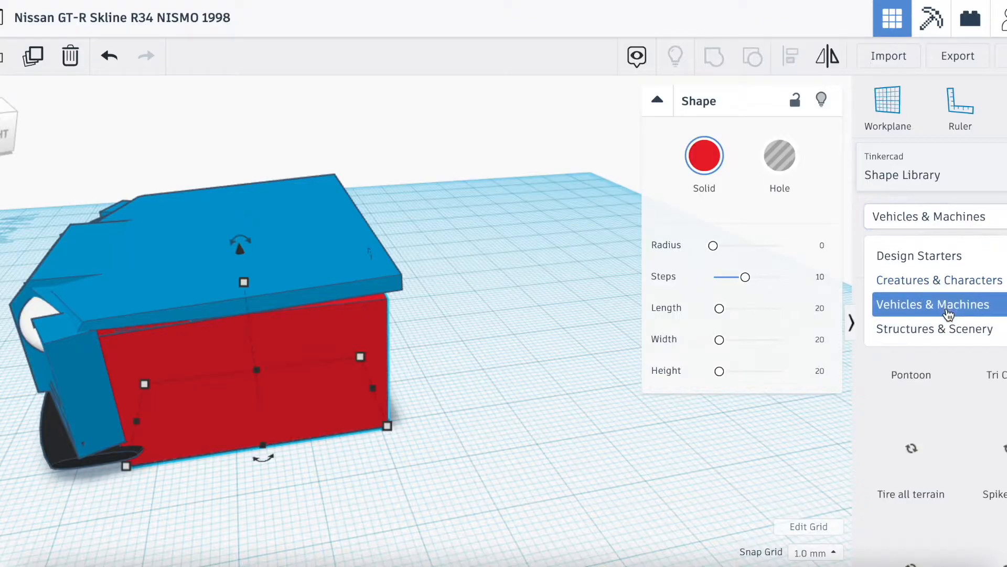
pyautogui.scroll(-5, 966, 394)
pyautogui.scroll(4, 981, 410)
pyautogui.scroll(2, 981, 409)
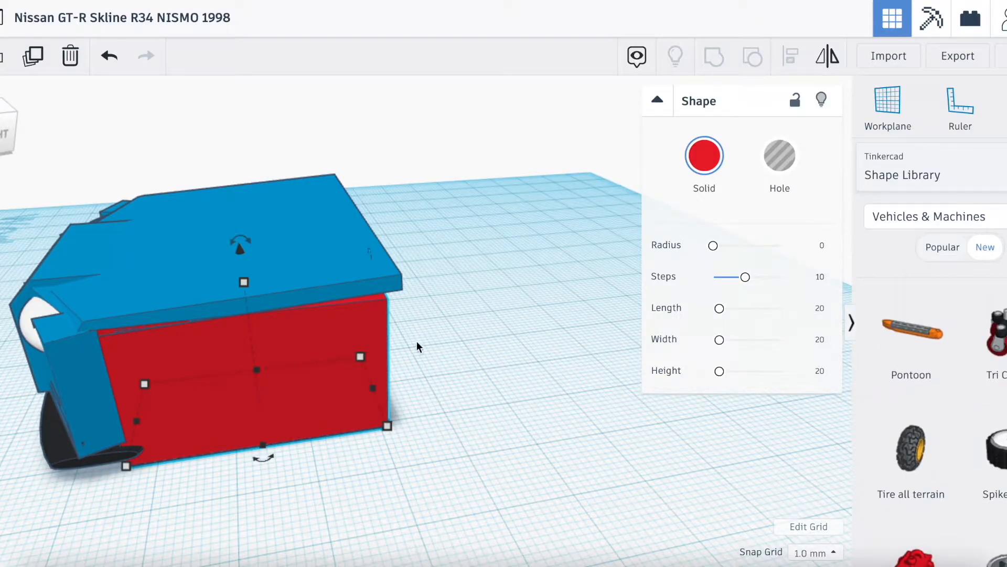
# Step: Switch the shape library to Basic Shapes and raise the red body box slightly to meet the hood
pyautogui.click(984, 164)
pyautogui.click(895, 227)
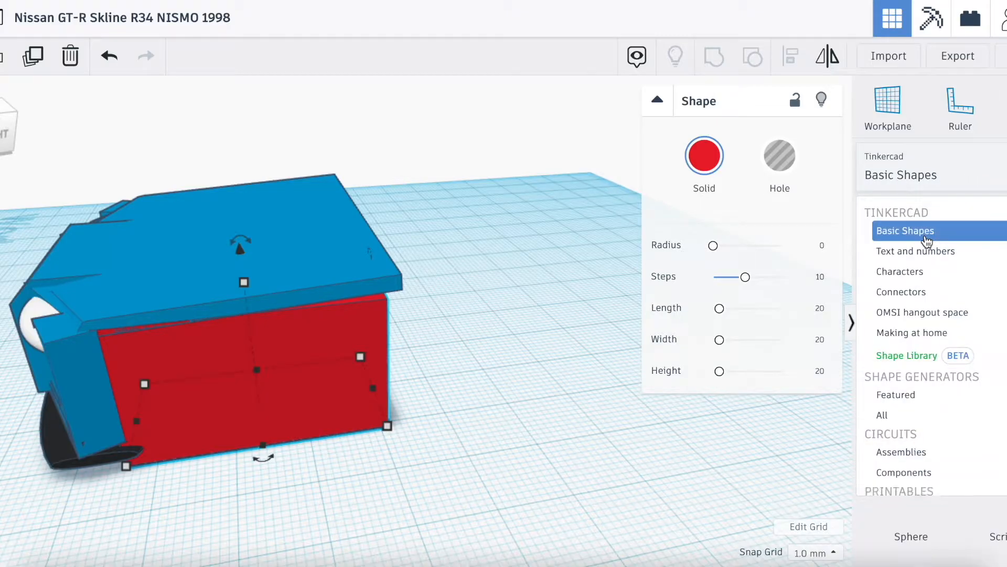
pyautogui.click(532, 376)
pyautogui.moveTo(12, 119); pyautogui.dragTo(79, 134)
pyautogui.click(295, 282)
pyautogui.moveTo(325, 285); pyautogui.dragTo(477, 288)
pyautogui.click(469, 367)
pyautogui.moveTo(1, 131); pyautogui.dragTo(12, 122)
pyautogui.click(197, 340)
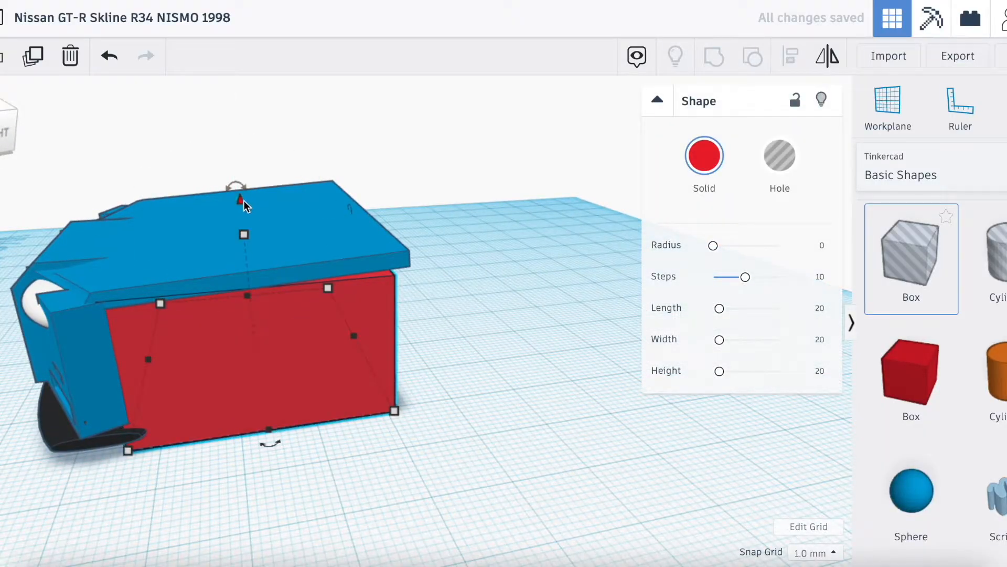
pyautogui.moveTo(244, 200); pyautogui.dragTo(247, 184)
pyautogui.click(572, 336)
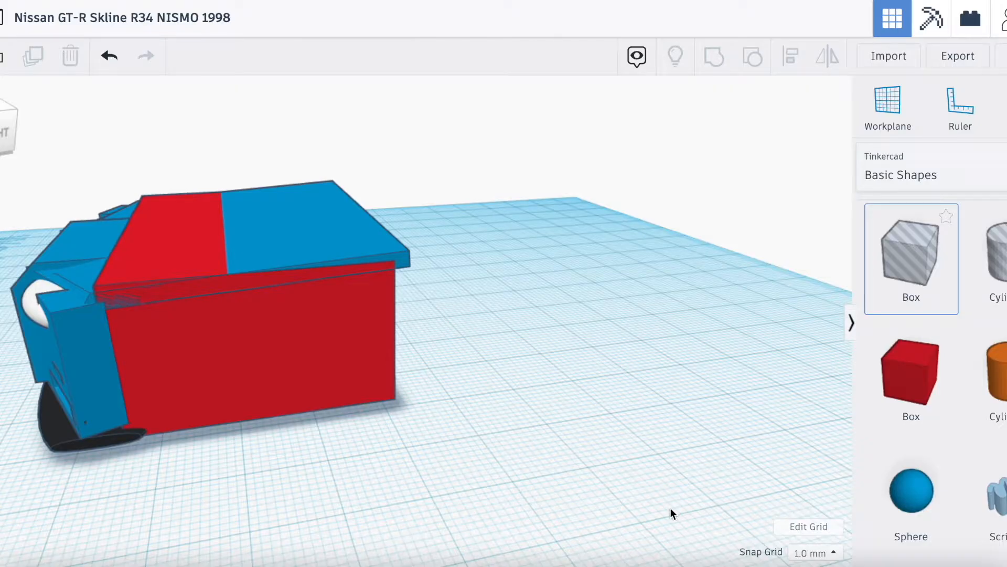
# Step: Paste the GT-R wheel and place it beside the red body box
pyautogui.press('super+v')
pyautogui.moveTo(588, 330); pyautogui.dragTo(185, 456)
pyautogui.scroll(5, 185, 456)
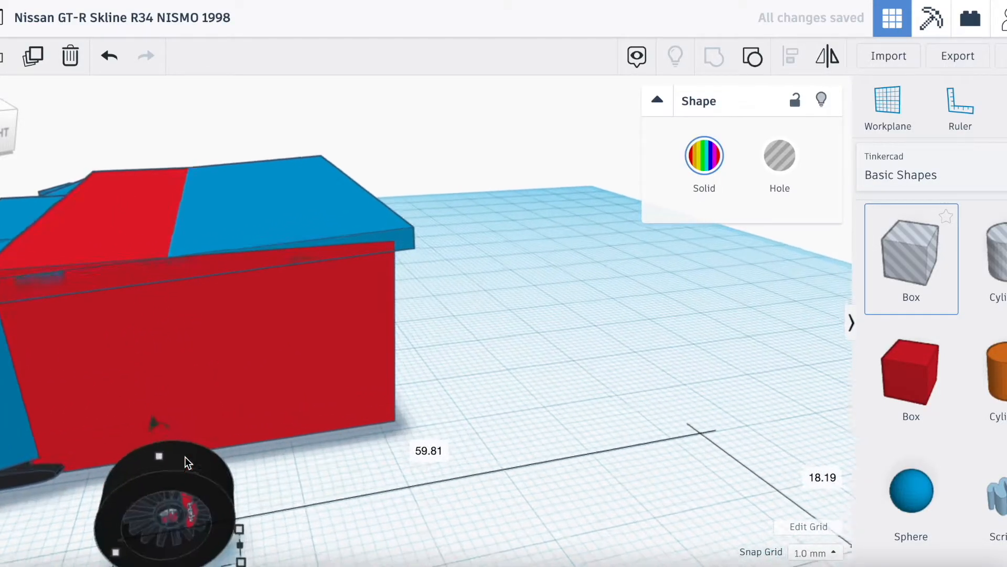
# Step: Enlarge the pasted wheel to 15 mm high and 15 mm long
pyautogui.moveTo(2, 237); pyautogui.dragTo(4, 168, button='right')
pyautogui.moveTo(131, 298); pyautogui.dragTo(133, 202)
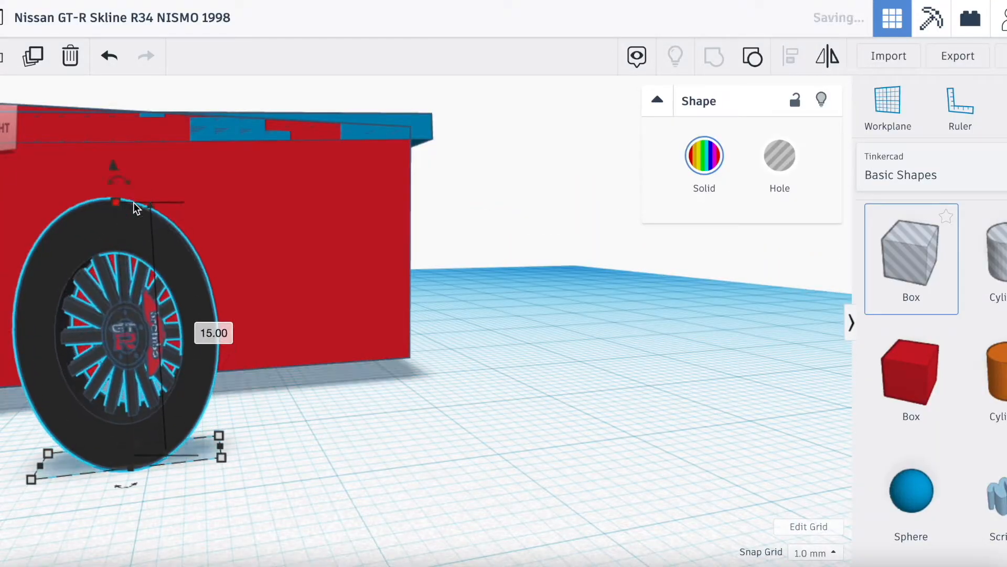
pyautogui.moveTo(222, 460)
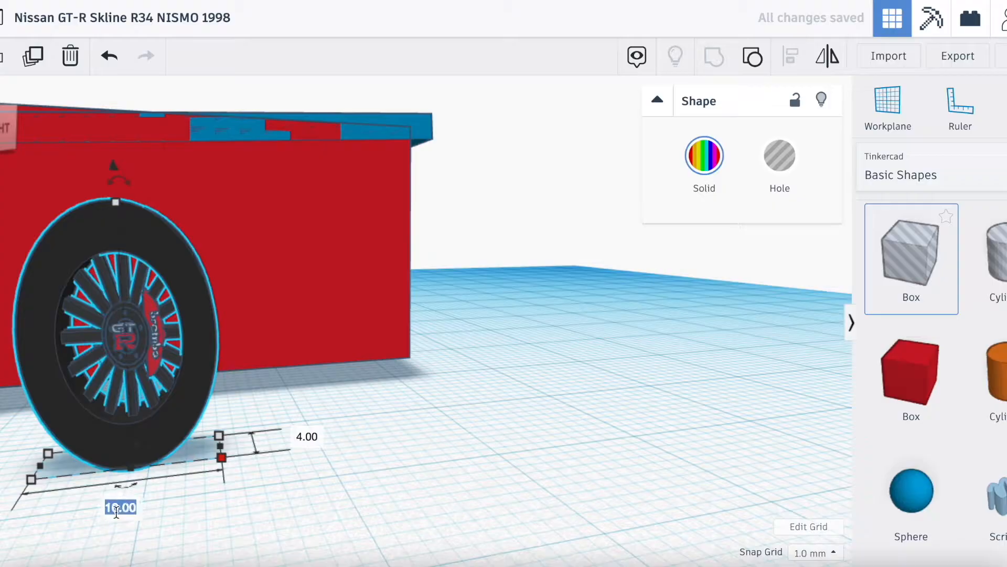
pyautogui.write('5')
pyautogui.press('Return')
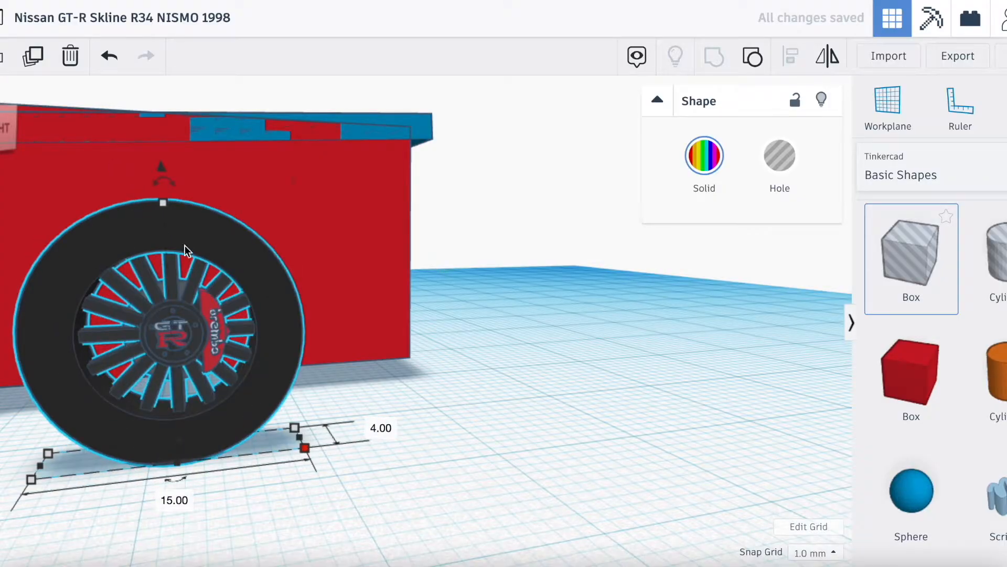
pyautogui.click(399, 412)
pyautogui.scroll(-5, 399, 412)
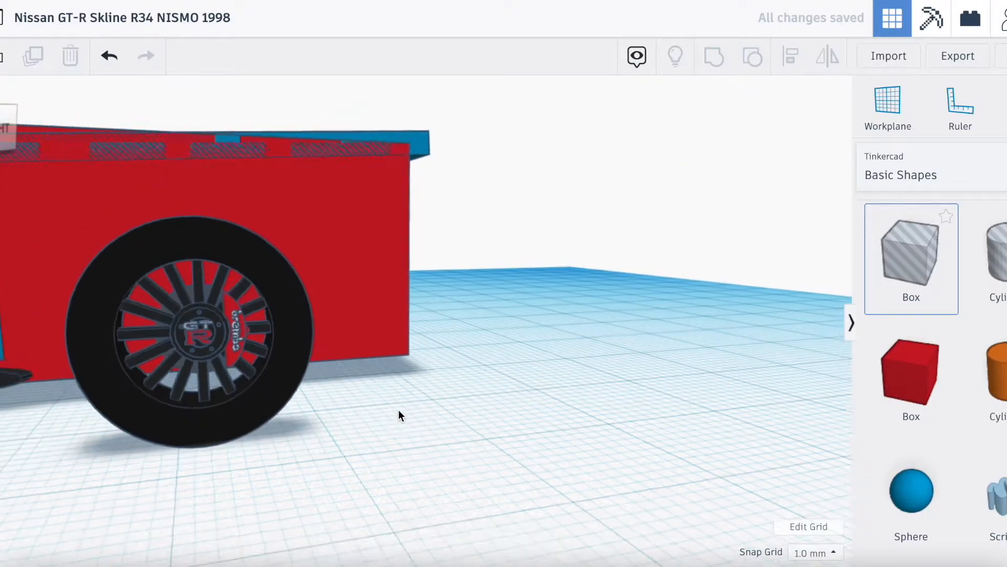
pyautogui.moveTo(0, 116); pyautogui.dragTo(299, 396)
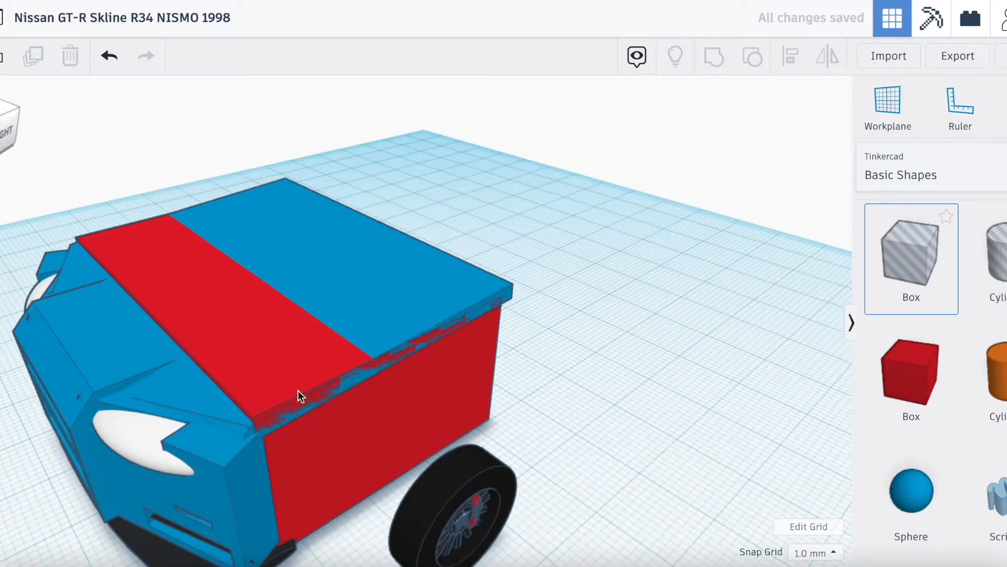
pyautogui.click(340, 445)
pyautogui.scroll(2, 301, 288)
pyautogui.moveTo(290, 294); pyautogui.dragTo(291, 302)
pyautogui.hotkey('ctrl', 'z')
pyautogui.moveTo(270, 265)
pyautogui.mouseDown()
pyautogui.moveTo(271, 278)
pyautogui.moveTo(265, 263)
pyautogui.mouseUp()
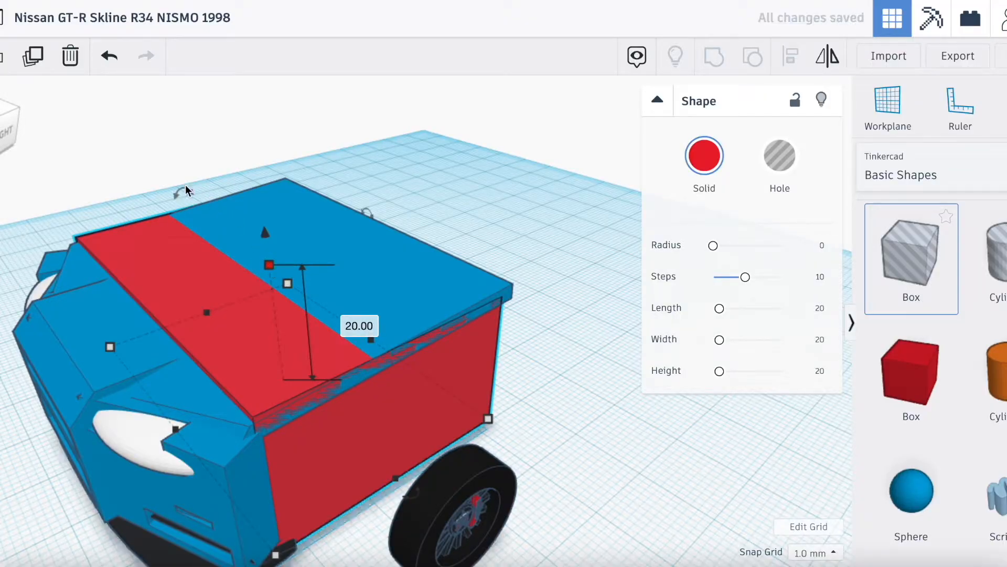
# Step: Tilt the red body box by 3 degrees so its top follows the slope of the hood
pyautogui.scroll(-2, 270, 219)
pyautogui.click(222, 139)
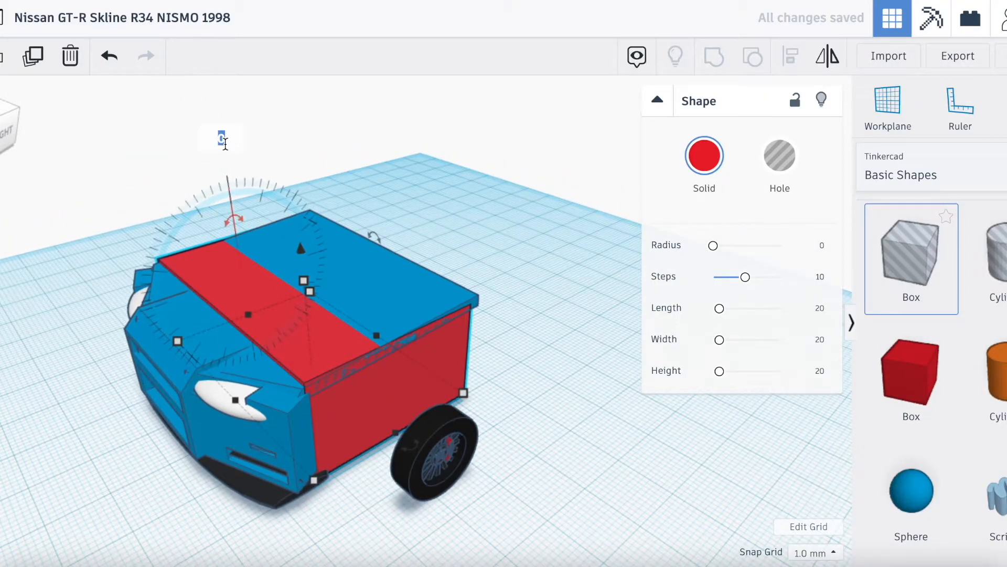
pyautogui.write('1')
pyautogui.press('Return')
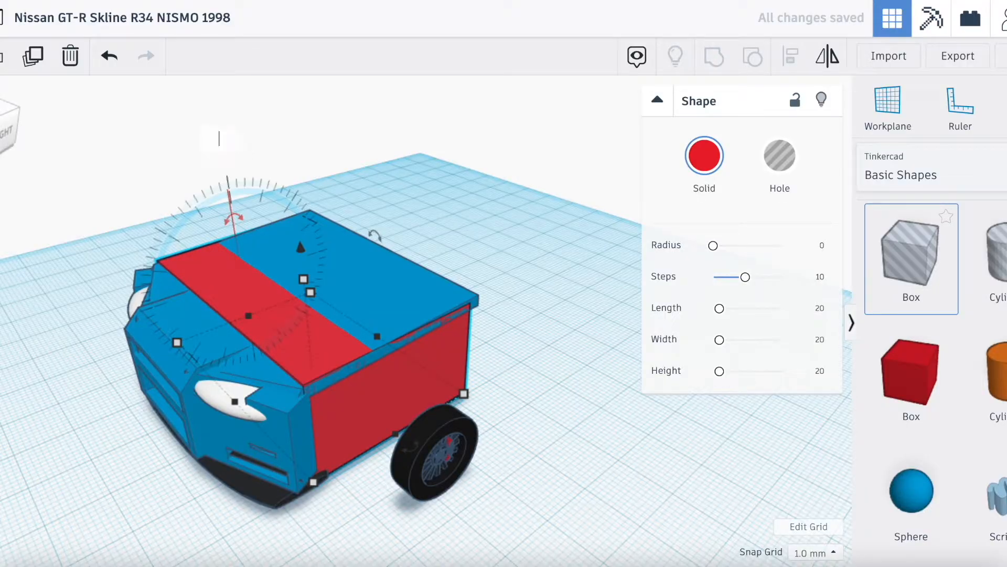
pyautogui.write('5')
pyautogui.press('Return')
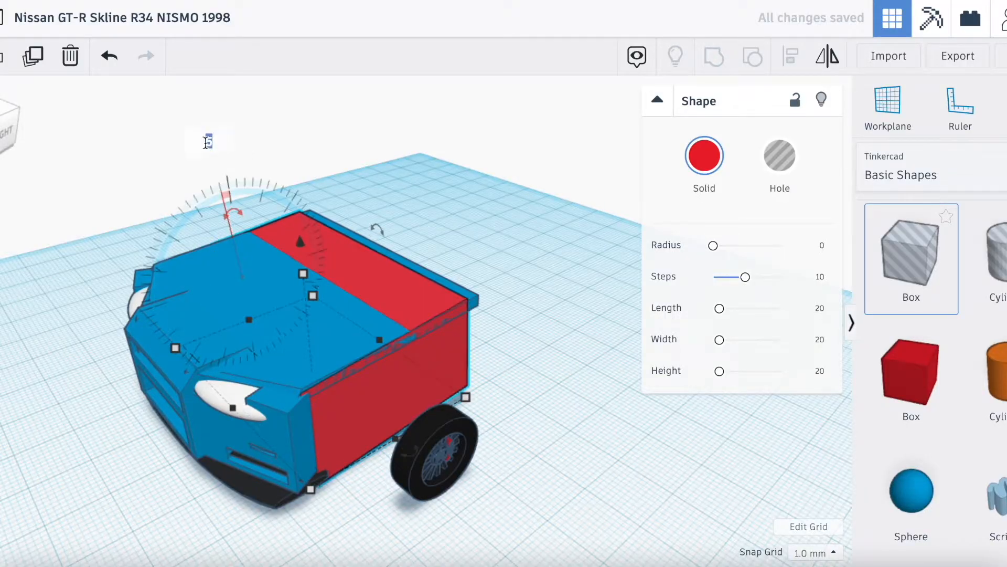
pyautogui.write('3')
pyautogui.press('Return')
pyautogui.scroll(5, 440, 342)
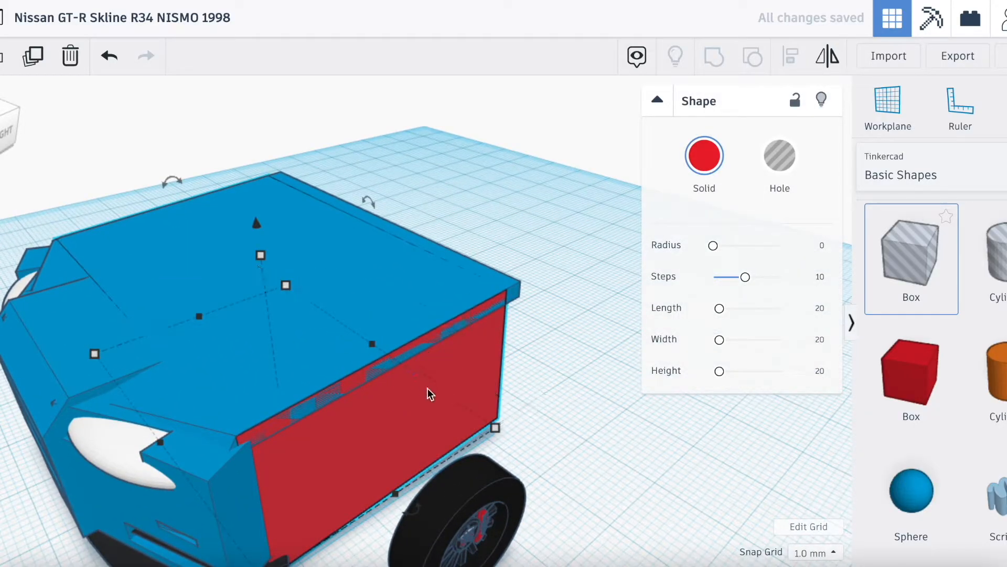
# Step: Widen the red body box on both sides so it reaches slightly past the hood's side edges
pyautogui.moveTo(396, 493); pyautogui.dragTo(396, 493)
pyautogui.click(391, 486)
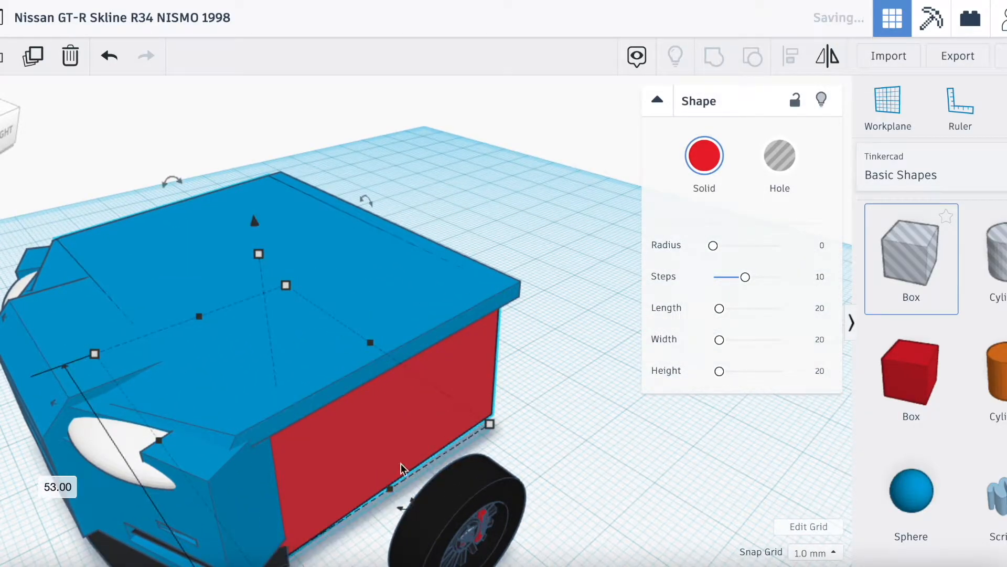
pyautogui.moveTo(391, 488)
pyautogui.mouseDown()
pyautogui.moveTo(398, 505)
pyautogui.moveTo(396, 494)
pyautogui.mouseUp()
pyautogui.click(397, 492)
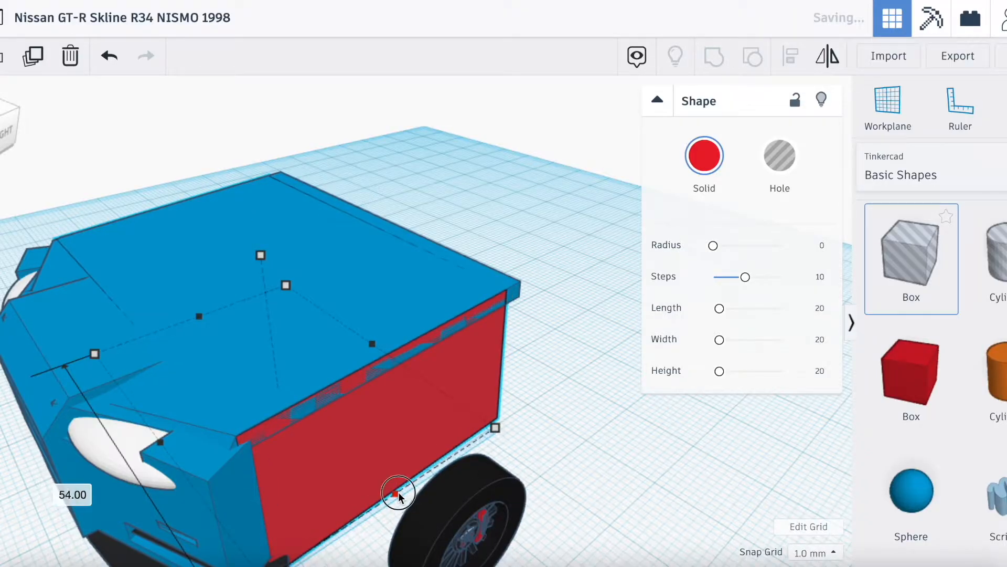
pyautogui.click(540, 465)
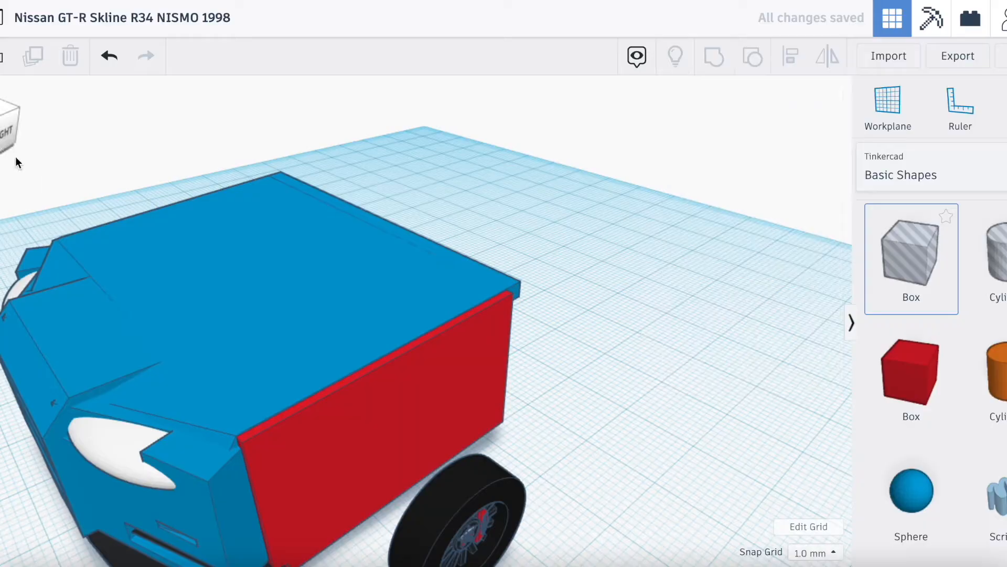
pyautogui.click(15, 144)
pyautogui.click(407, 344)
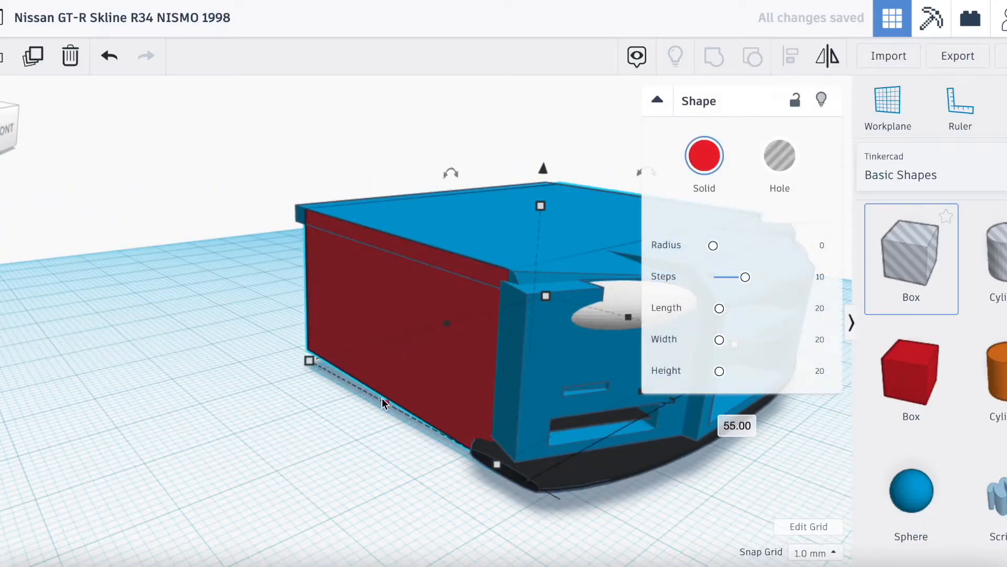
pyautogui.moveTo(382, 405); pyautogui.dragTo(378, 408)
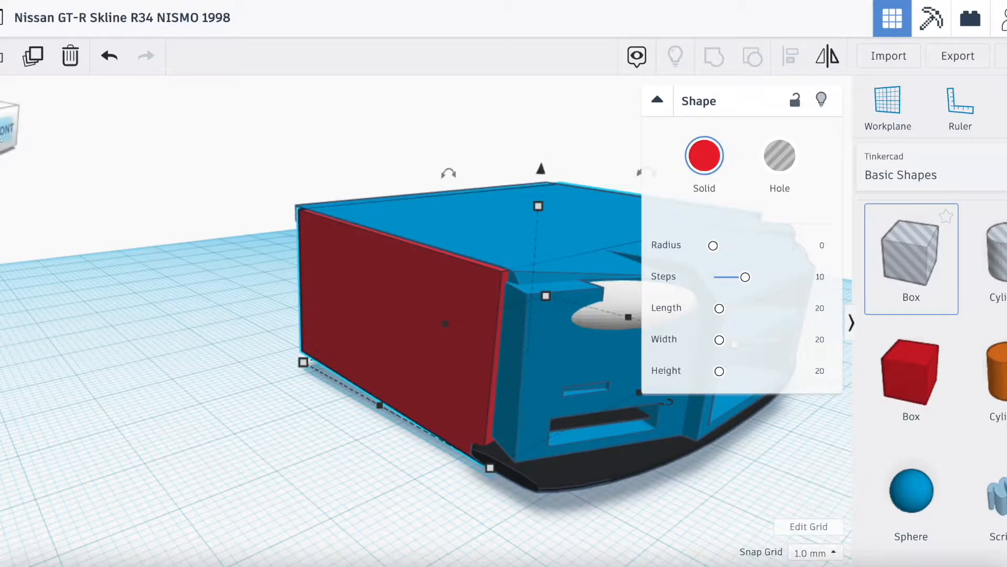
# Step: Enlarge the GT-R wheel to 22 mm high and 22 mm long
pyautogui.moveTo(1, 141)
pyautogui.mouseDown()
pyautogui.moveTo(0, 162)
pyautogui.moveTo(0, 132)
pyautogui.moveTo(0, 148)
pyautogui.mouseUp()
pyautogui.click(259, 438)
pyautogui.moveTo(190, 330)
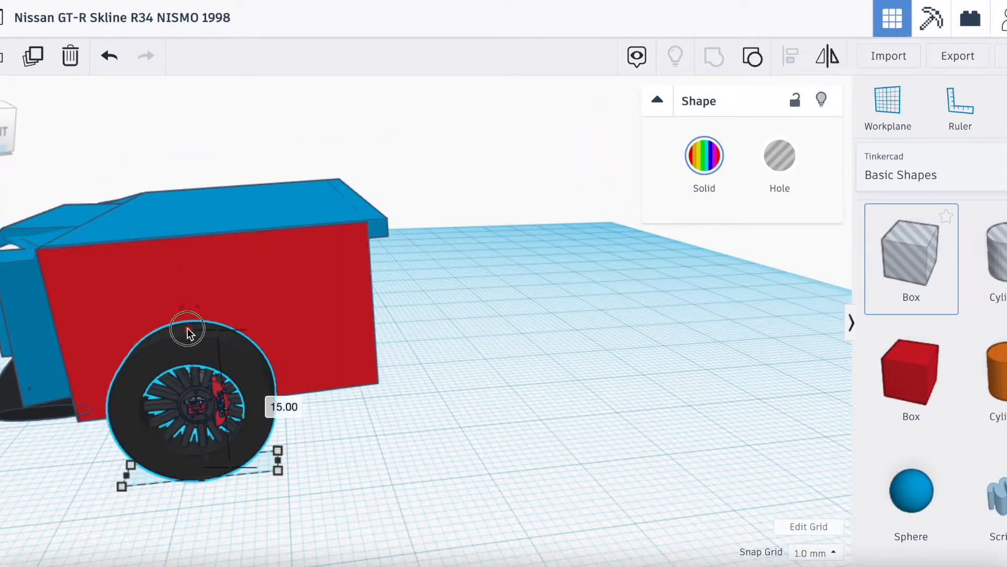
pyautogui.write('25')
pyautogui.press('Return')
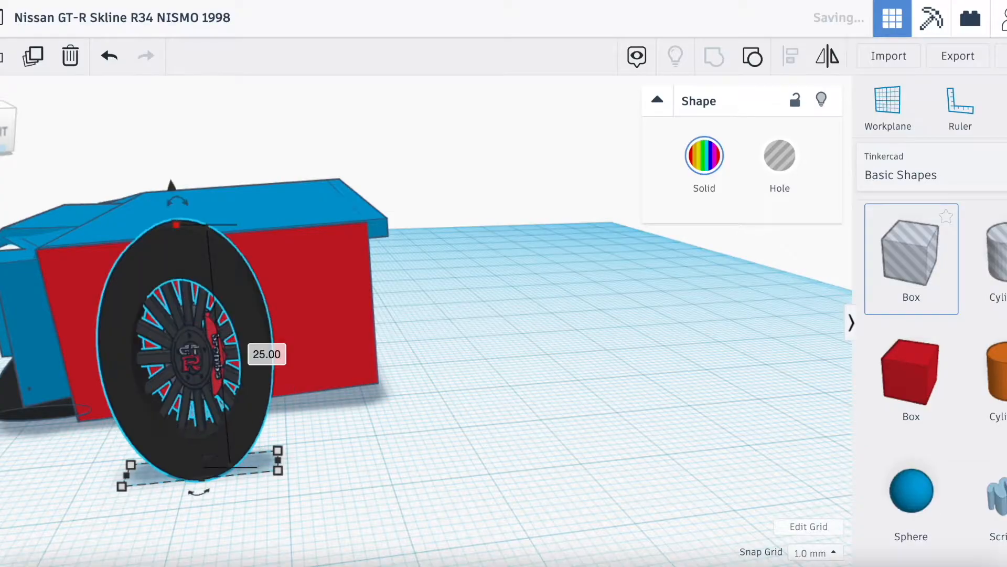
pyautogui.write('2')
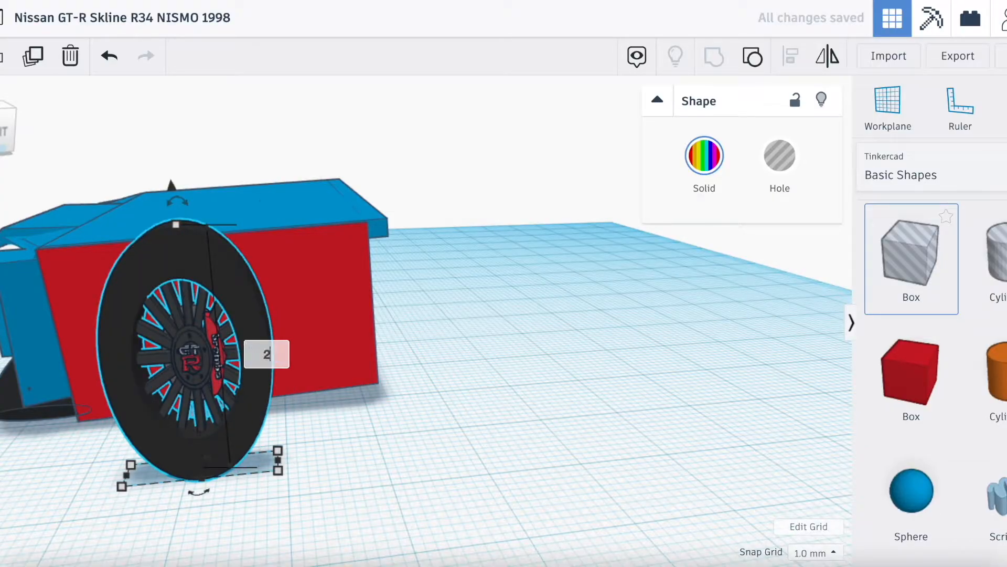
pyautogui.write('2')
pyautogui.press('Return')
pyautogui.moveTo(280, 470)
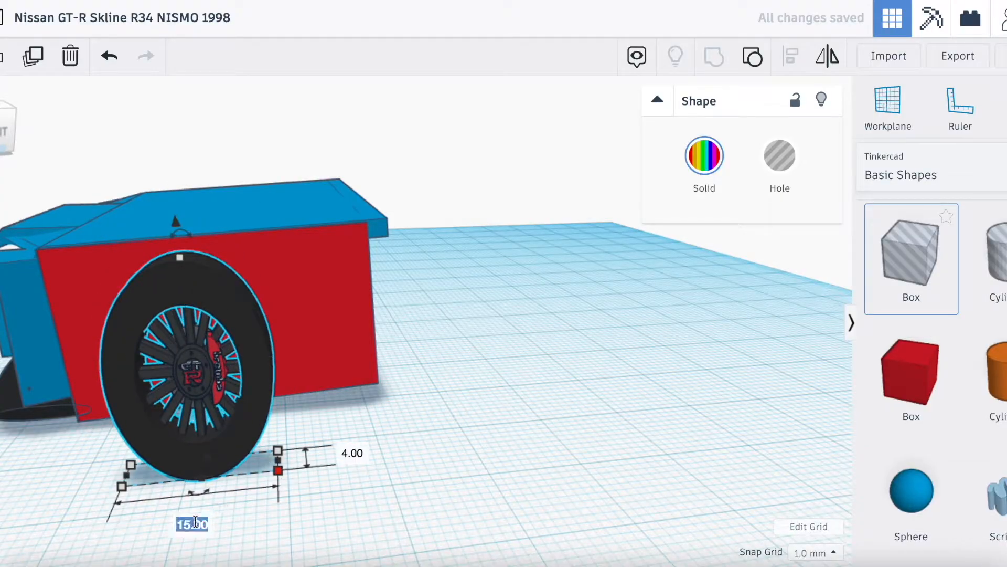
pyautogui.write('22')
pyautogui.press('Return')
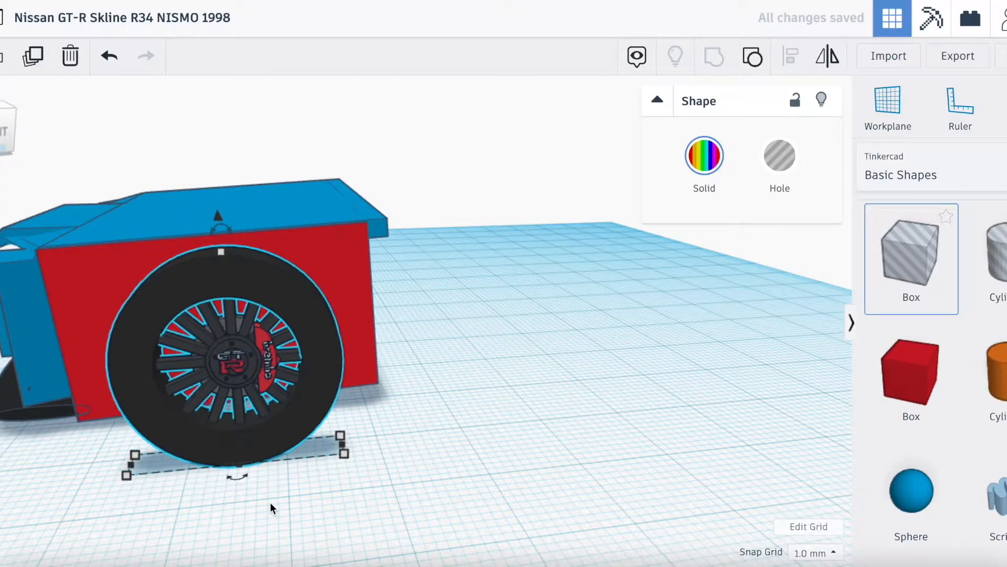
# Step: Make the wheel slightly thicker, extending it toward the side of the body
pyautogui.click(9, 152)
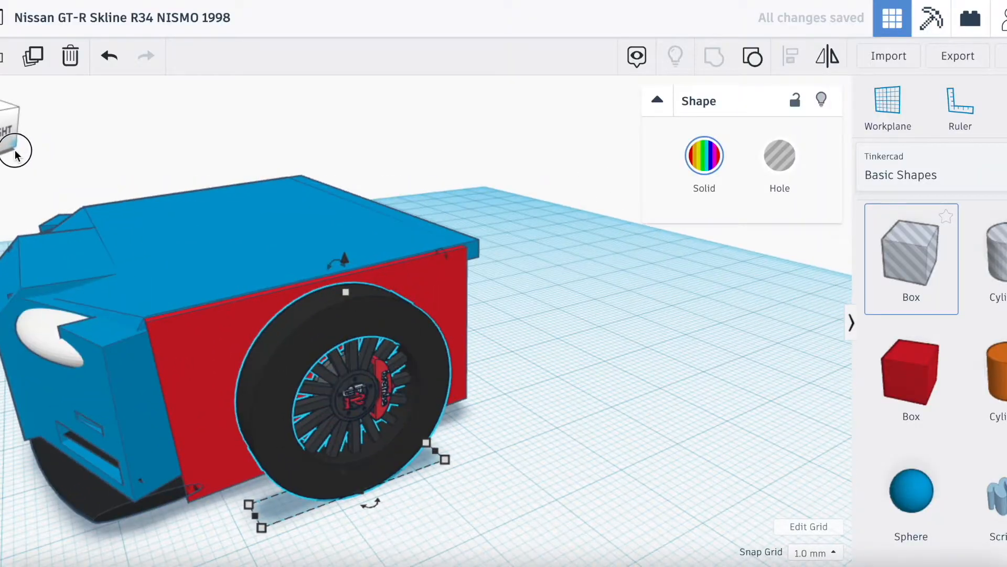
pyautogui.click(284, 0)
pyautogui.click(100, 1)
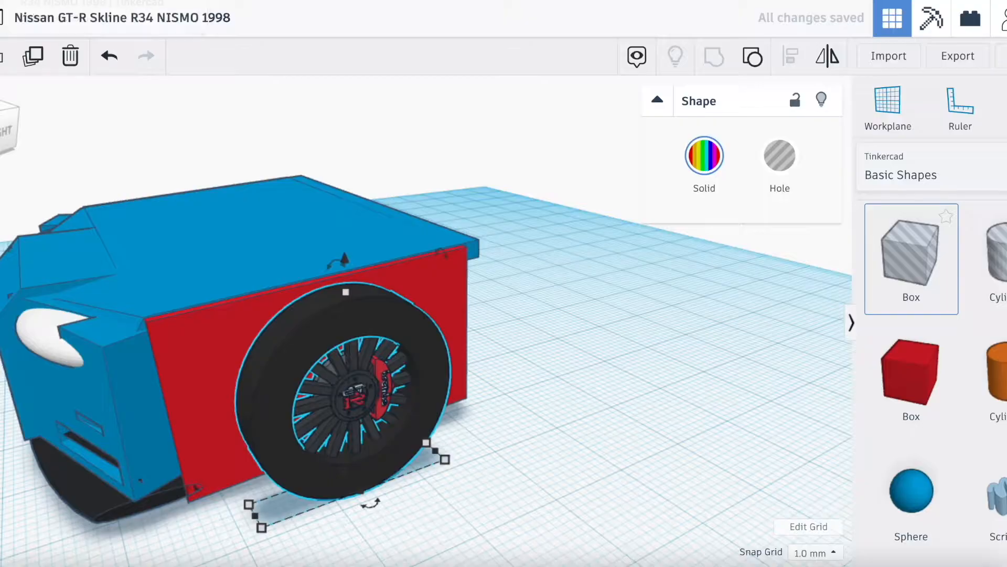
pyautogui.scroll(-5, 47, 178)
pyautogui.moveTo(8, 147); pyautogui.dragTo(203, 231)
pyautogui.scroll(-2, 203, 231)
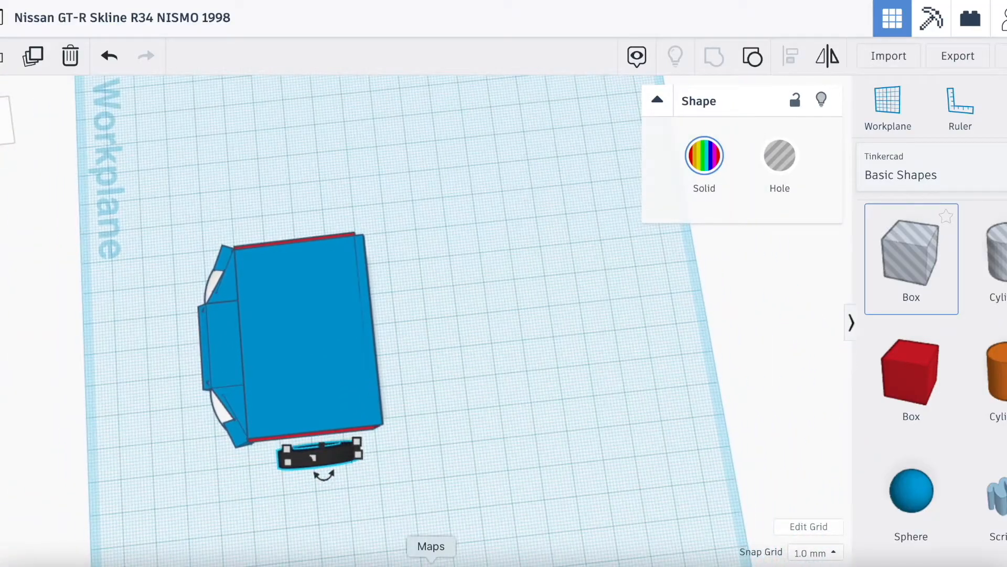
pyautogui.moveTo(358, 439); pyautogui.dragTo(358, 436)
# Step: Move the wheel outward from the side of the body by four grid increments
pyautogui.moveTo(140, 179); pyautogui.dragTo(436, 427)
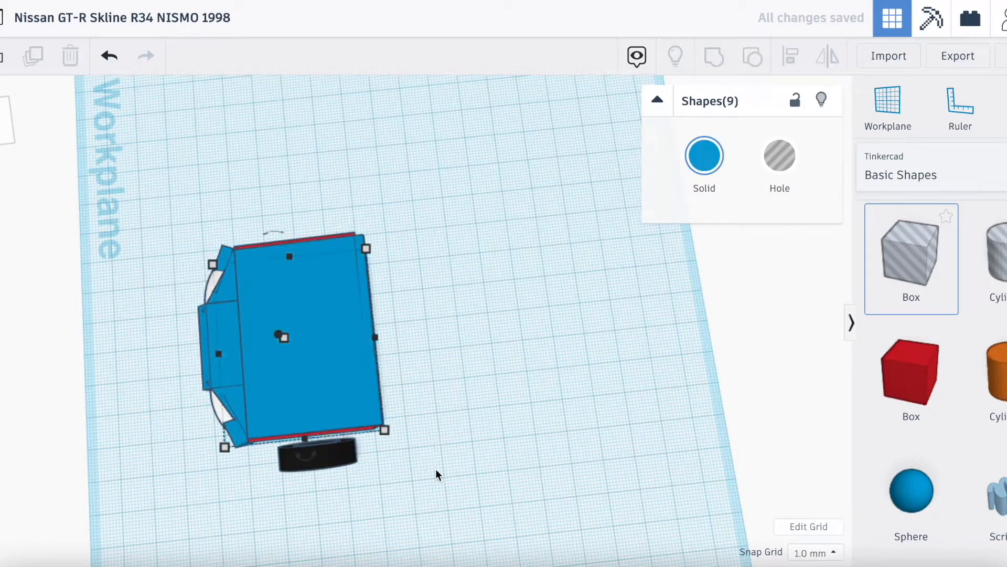
pyautogui.click(310, 462)
pyautogui.press('Down')
pyautogui.press('Down')
pyautogui.press('Down')
pyautogui.press('Down')
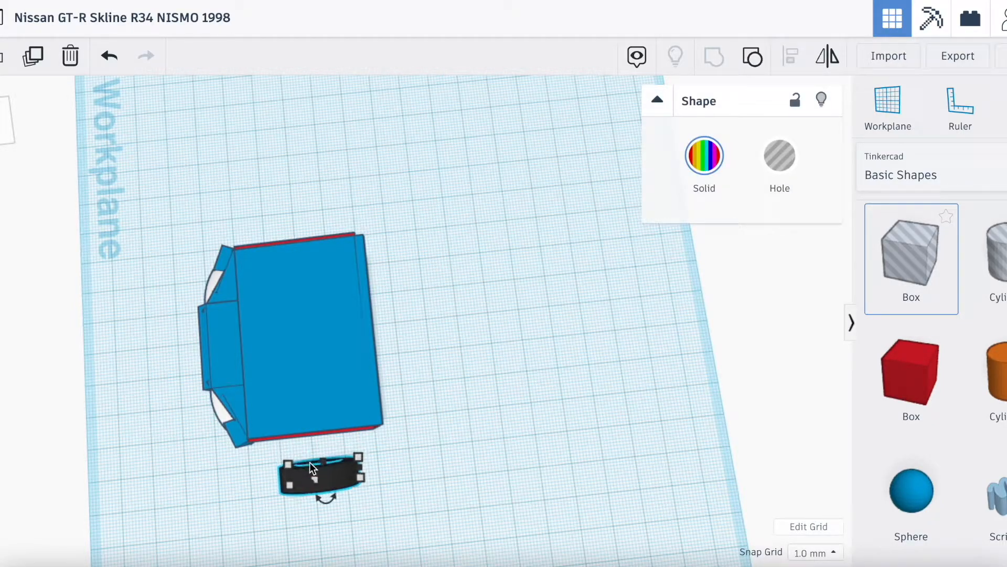
# Step: Raise all the car body parts together off the workplane, leaving the wheel in place
pyautogui.moveTo(89, 189); pyautogui.dragTo(461, 447)
pyautogui.moveTo(294, 367); pyautogui.dragTo(283, 267, button='right')
pyautogui.scroll(3, 227, 257)
pyautogui.moveTo(244, 250); pyautogui.dragTo(244, 238)
pyautogui.click(398, 255)
pyautogui.scroll(4, 322, 264)
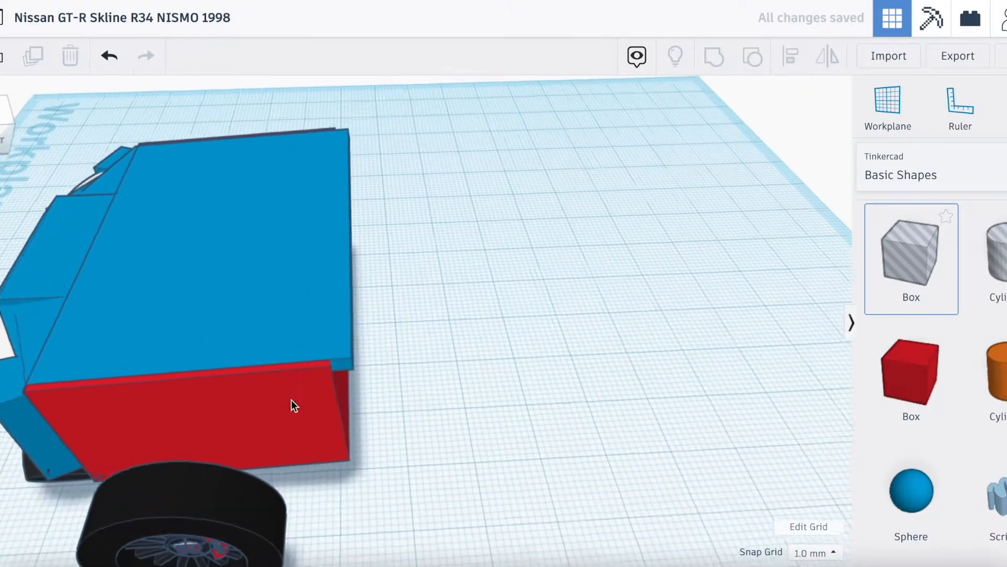
# Step: Recolor the red body box from the preset colors to the same blue as the hood
pyautogui.click(295, 375)
pyautogui.click(704, 156)
pyautogui.click(801, 296)
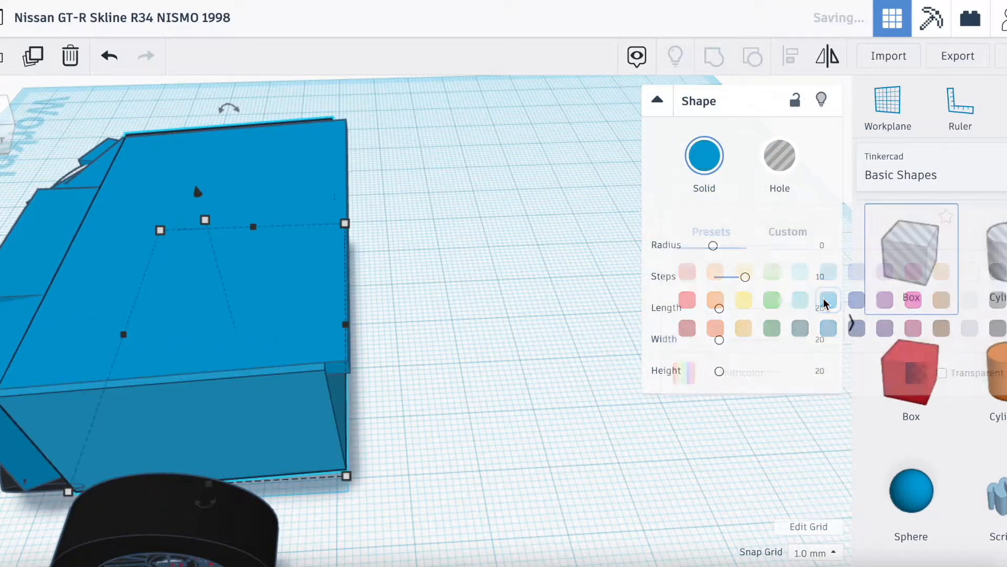
pyautogui.click(540, 435)
pyautogui.click(2, 103)
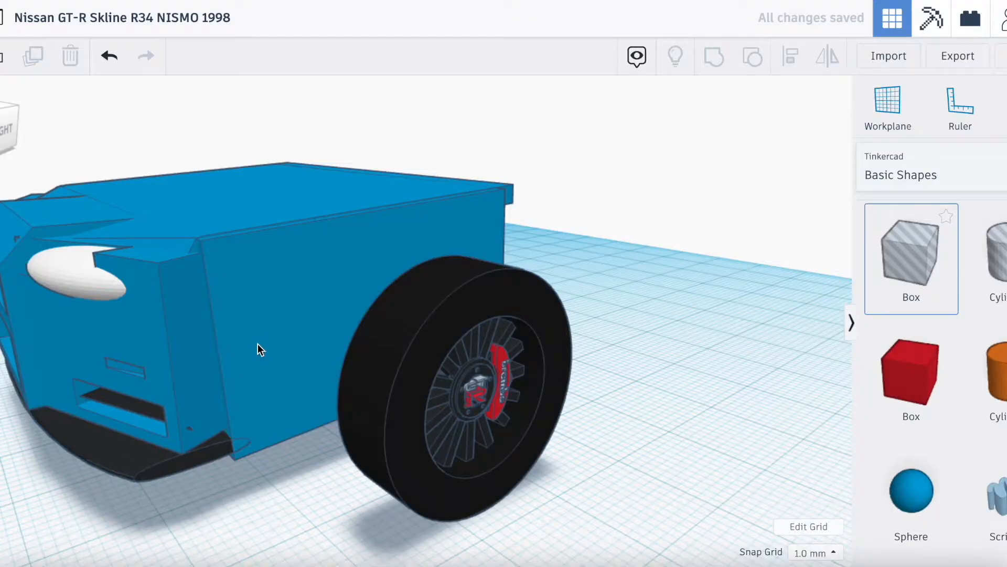
pyautogui.scroll(-3, 257, 344)
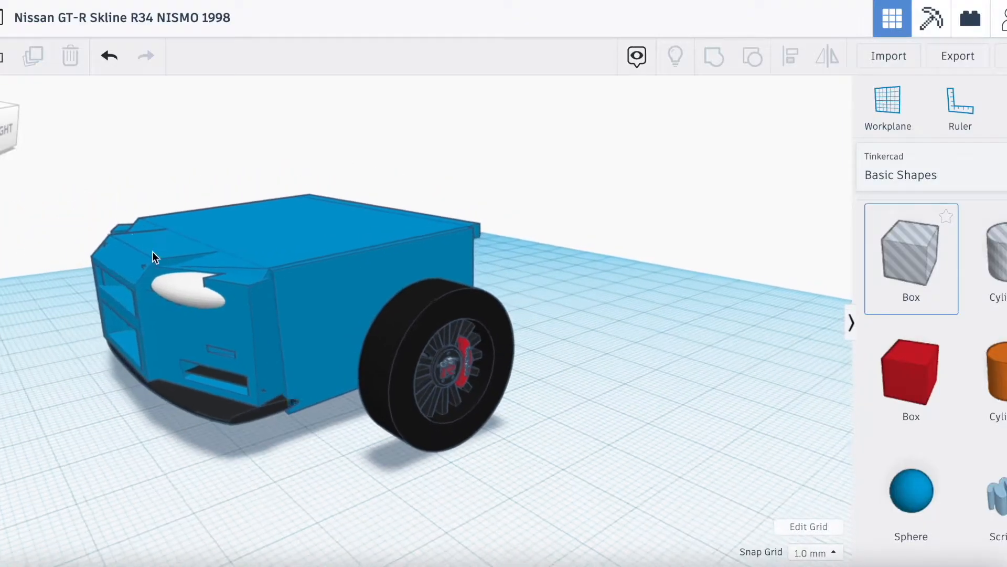
# Step: Move the wheel three grid increments toward the rear of the car
pyautogui.click(400, 376)
pyautogui.press('Right')
pyautogui.press('Right')
pyautogui.press('Right')
# Step: Place a box hole in front of the bumper corner, make it 16 mm high and raise it off the workplane
pyautogui.moveTo(908, 286); pyautogui.dragTo(295, 458)
pyautogui.moveTo(283, 322); pyautogui.dragTo(284, 344)
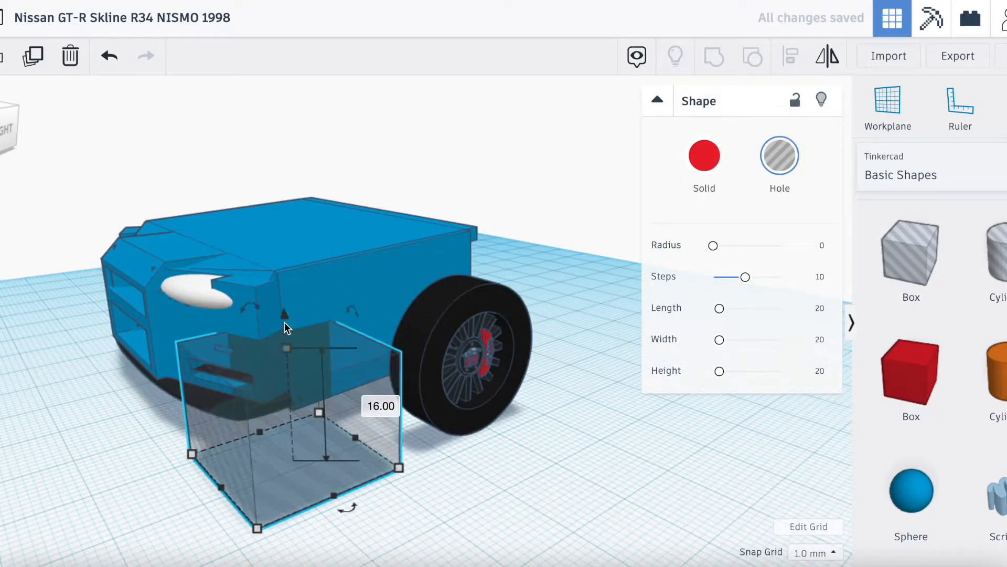
pyautogui.moveTo(282, 304); pyautogui.dragTo(284, 335)
# Step: Turn the box hole at an angle to the bumper and reposition it outside the bumper corner, 8 mm above the workplane
pyautogui.moveTo(346, 471); pyautogui.dragTo(386, 451)
pyautogui.press('Right')
pyautogui.press('Right')
pyautogui.press('Down')
pyautogui.press('Down')
pyautogui.press('Down')
pyautogui.press('Down')
pyautogui.press('Down')
pyautogui.press('Down')
pyautogui.press('Down')
pyautogui.press('Up')
pyautogui.moveTo(326, 342); pyautogui.dragTo(329, 311)
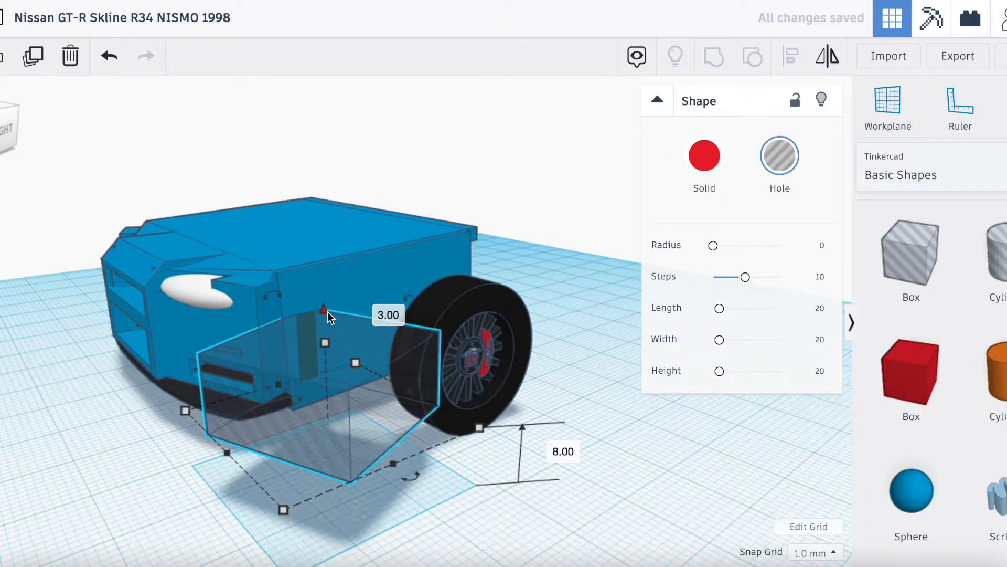
# Step: Duplicate the angled box hole beside the bumper corner and mirror the copy across the car's width
pyautogui.click(7, 126)
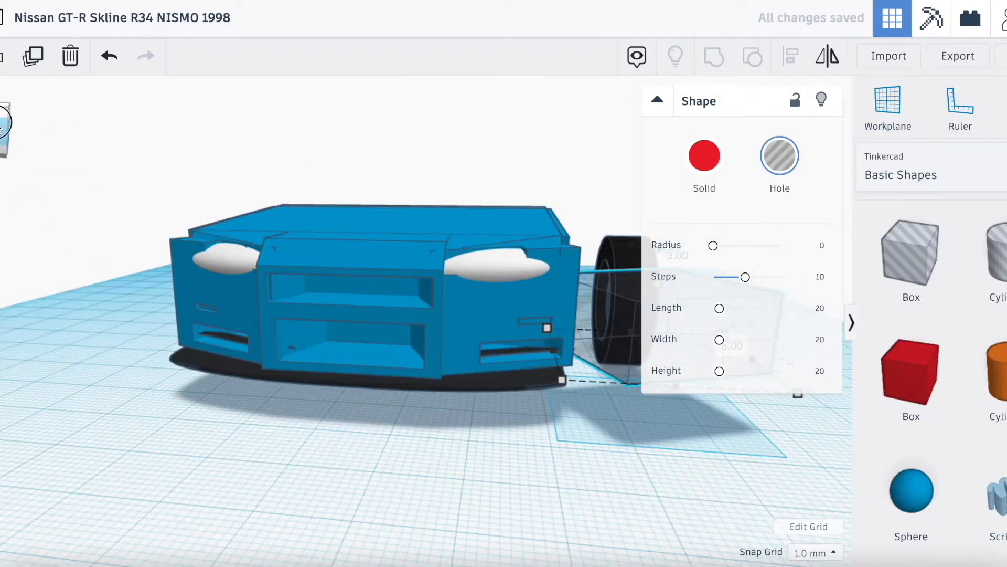
pyautogui.press('Left')
pyautogui.hotkey('shift', 'Right')
pyautogui.press('Left')
pyautogui.press('Left')
pyautogui.press('Left')
pyautogui.press('Left')
pyautogui.press('Left')
pyautogui.press('Left')
pyautogui.press('Left')
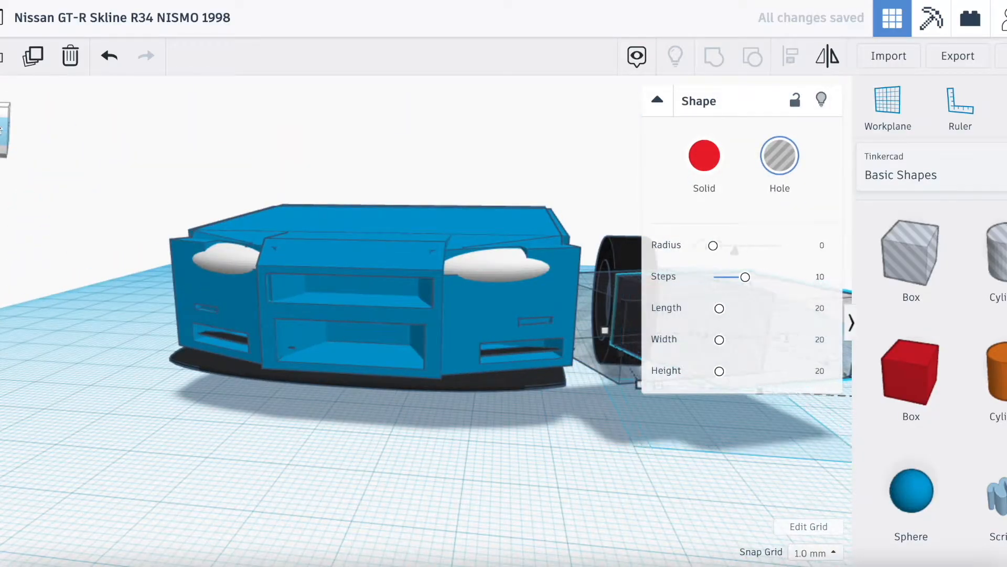
pyautogui.press('Left')
pyautogui.press('Left')
pyautogui.press('Left')
pyautogui.press('Left')
pyautogui.press('Left')
pyautogui.press('Left')
pyautogui.press('Left')
pyautogui.press('Left')
pyautogui.press('Left')
pyautogui.press('Left')
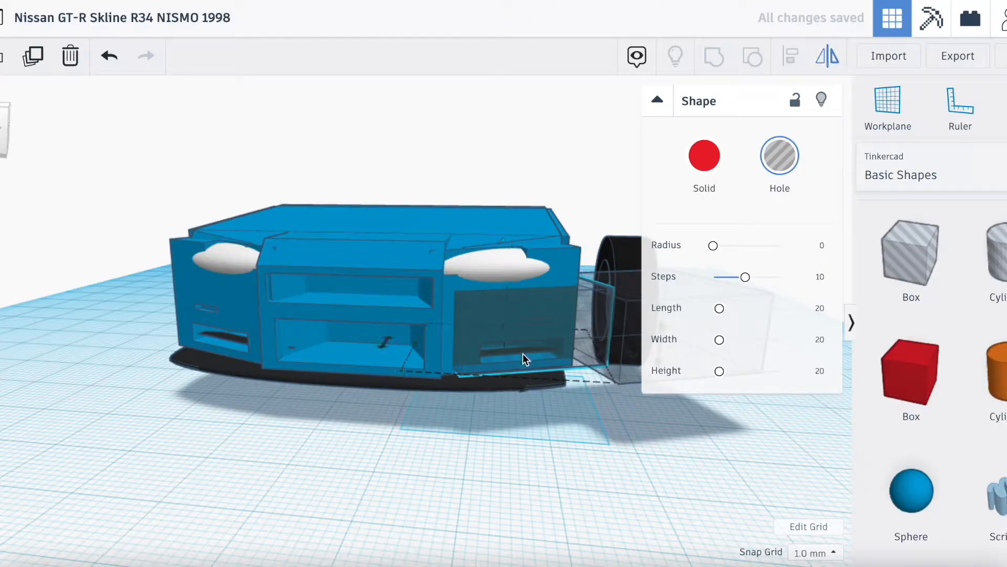
pyautogui.click(512, 392)
# Step: Move the mirrored box hole across the front of the car to the opposite bumper corner
pyautogui.press('Left')
pyautogui.press('Left')
pyautogui.press('Left')
pyautogui.press('Left')
pyautogui.press('Left')
pyautogui.press('Left')
pyautogui.press('Left')
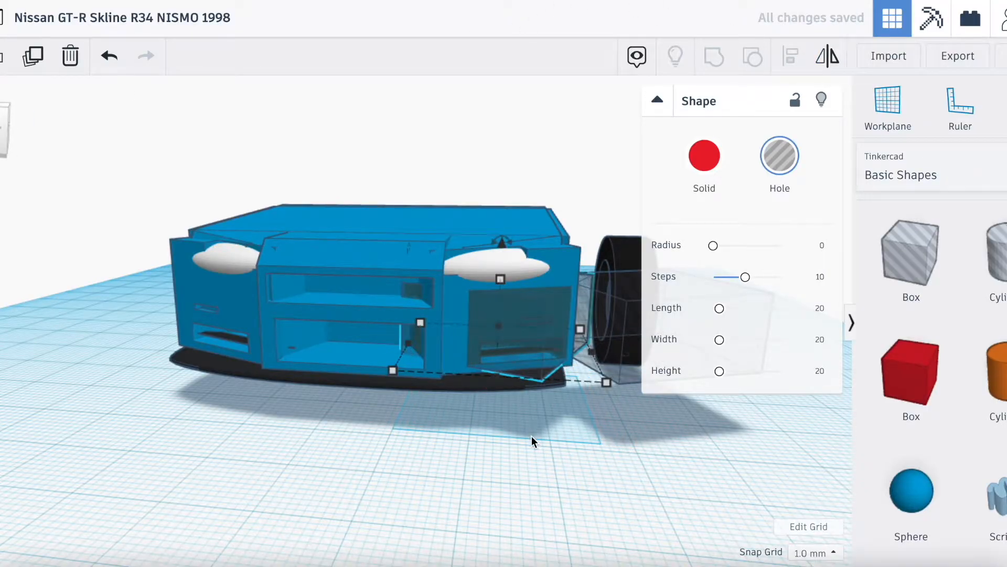
pyautogui.press('Left')
pyautogui.press('Left')
pyautogui.press('Left')
pyautogui.press('Left')
pyautogui.press('Left')
pyautogui.press('Left')
pyautogui.press('Left')
pyautogui.press('Left')
pyautogui.press('Left')
pyautogui.press('Left')
pyautogui.press('Left')
pyautogui.press('Left')
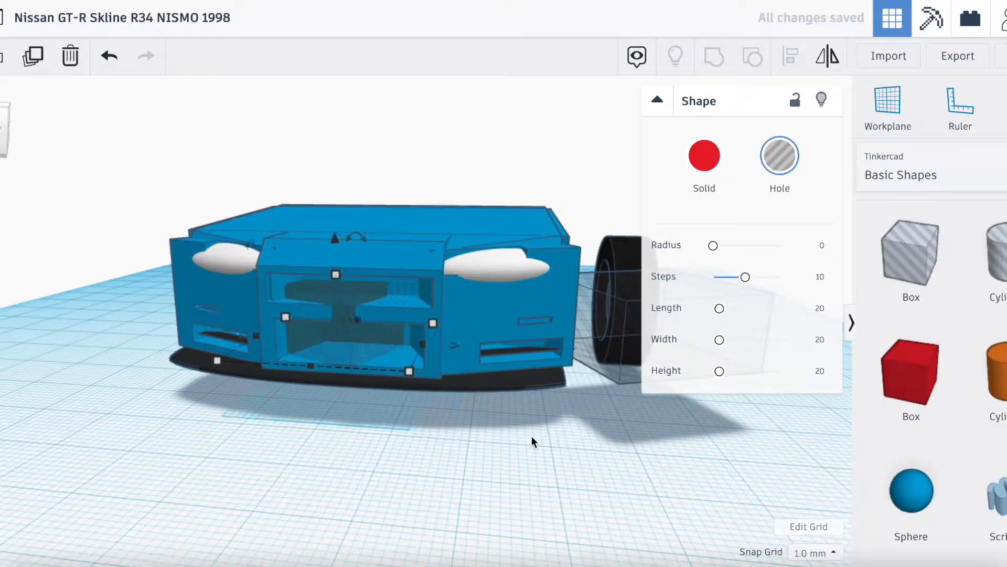
pyautogui.press('Left')
pyautogui.press('Left')
pyautogui.press('Left')
pyautogui.press('Left')
pyautogui.press('Left')
pyautogui.press('Left')
pyautogui.press('Left')
pyautogui.press('Left')
pyautogui.press('Left')
pyautogui.press('Left')
pyautogui.press('Left')
pyautogui.press('Left')
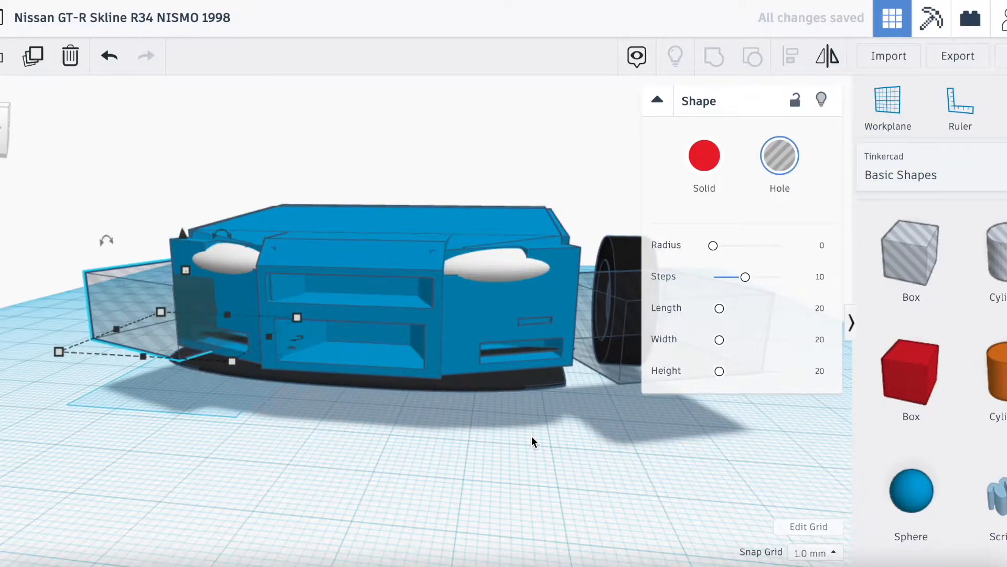
pyautogui.press('Left')
pyautogui.press('Left')
pyautogui.press('Left')
pyautogui.moveTo(0, 124); pyautogui.dragTo(4, 126)
pyautogui.press('Left')
pyautogui.press('Left')
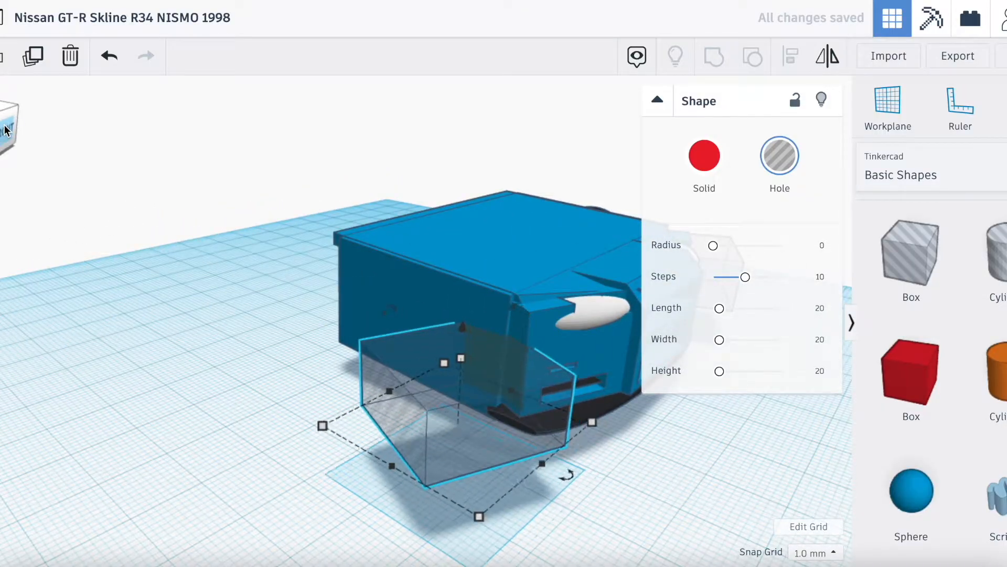
# Step: Nudge the mirrored box hole two grid increments back along the width and two toward the front of its corner
pyautogui.press('Right')
pyautogui.press('Right')
pyautogui.press('Down')
pyautogui.press('Down')
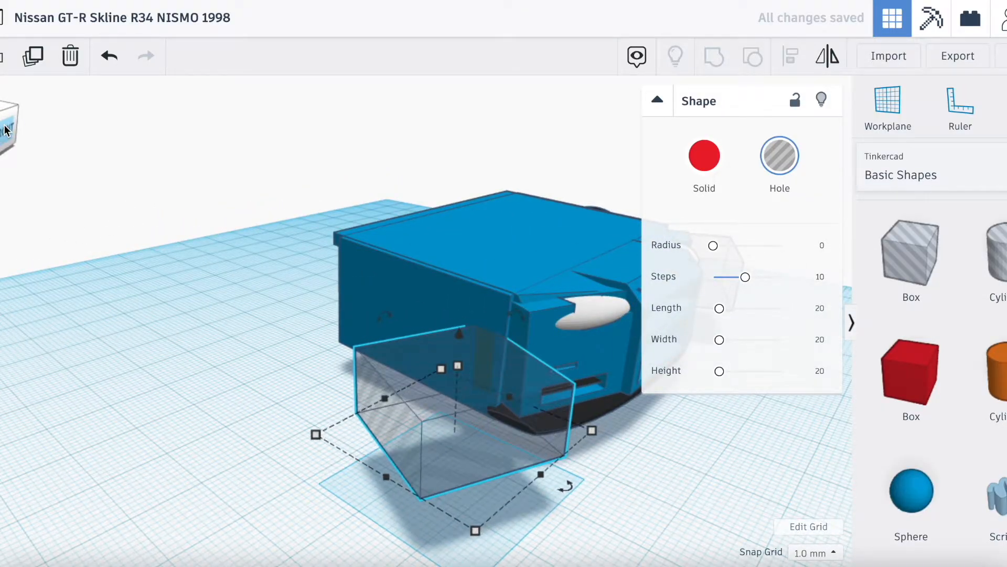
# Step: Group both angled box holes with the blue front body to cut recesses behind the bumper corners
pyautogui.moveTo(5, 130); pyautogui.dragTo(0, 129)
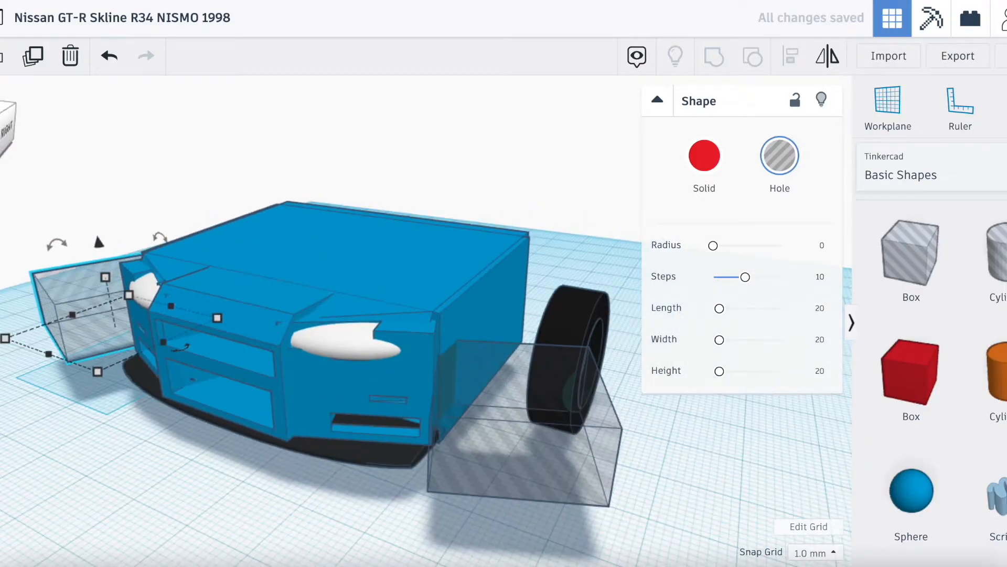
pyautogui.keyDown('shift'); pyautogui.click(551, 457); pyautogui.keyUp('shift')
pyautogui.keyDown('shift'); pyautogui.click(486, 311); pyautogui.keyUp('shift')
pyautogui.click(715, 56)
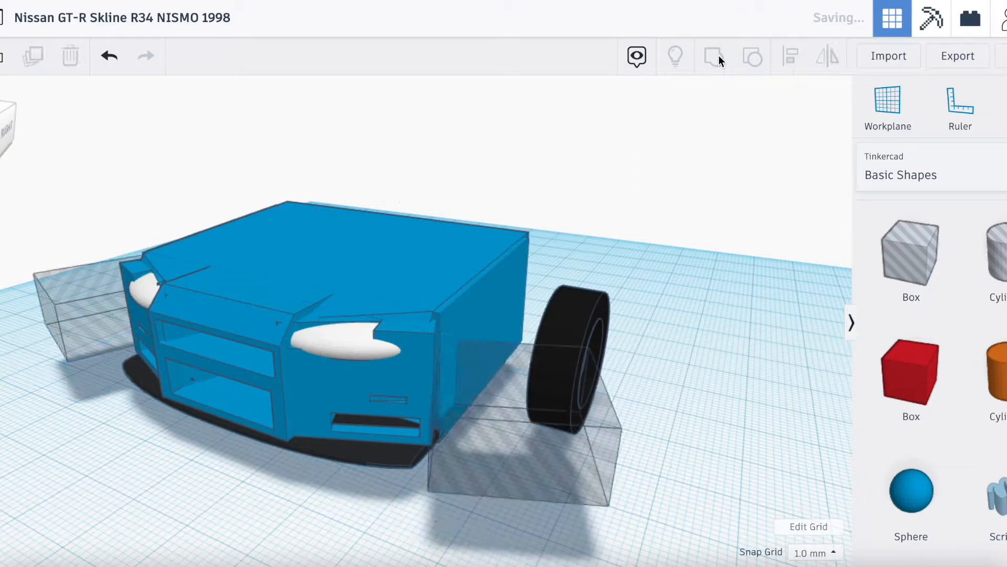
# Step: Place a solid cylinder at the front wheel and set its sides to 64
pyautogui.scroll(5, 541, 436)
pyautogui.moveTo(1, 119); pyautogui.dragTo(0, 120)
pyautogui.scroll(-5, 166, 191)
pyautogui.moveTo(997, 377); pyautogui.dragTo(306, 454)
pyautogui.moveTo(724, 246); pyautogui.dragTo(847, 247)
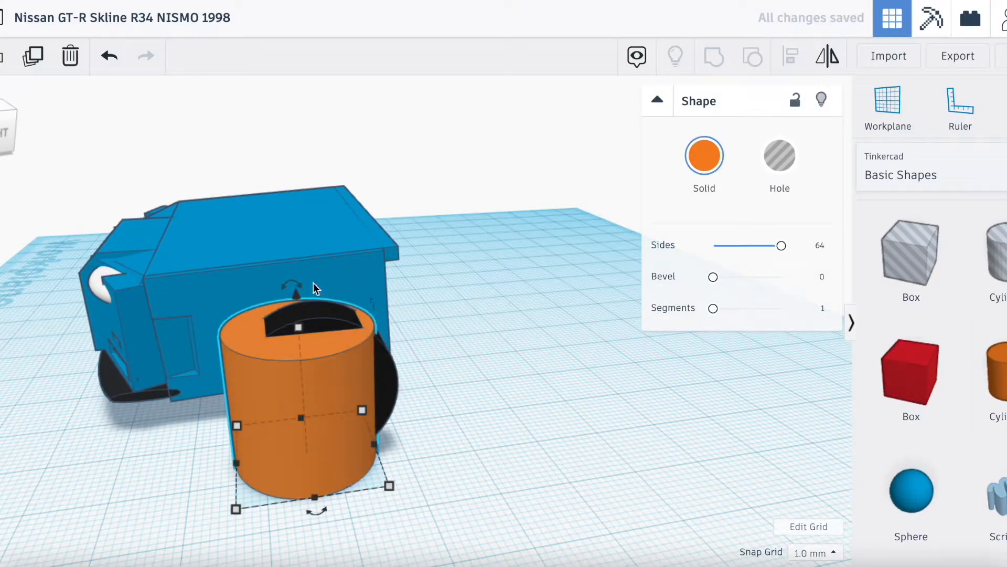
# Step: Rotate the orange cylinder 90 degrees so its axis runs parallel to the wheel's axis
pyautogui.click(20, 139)
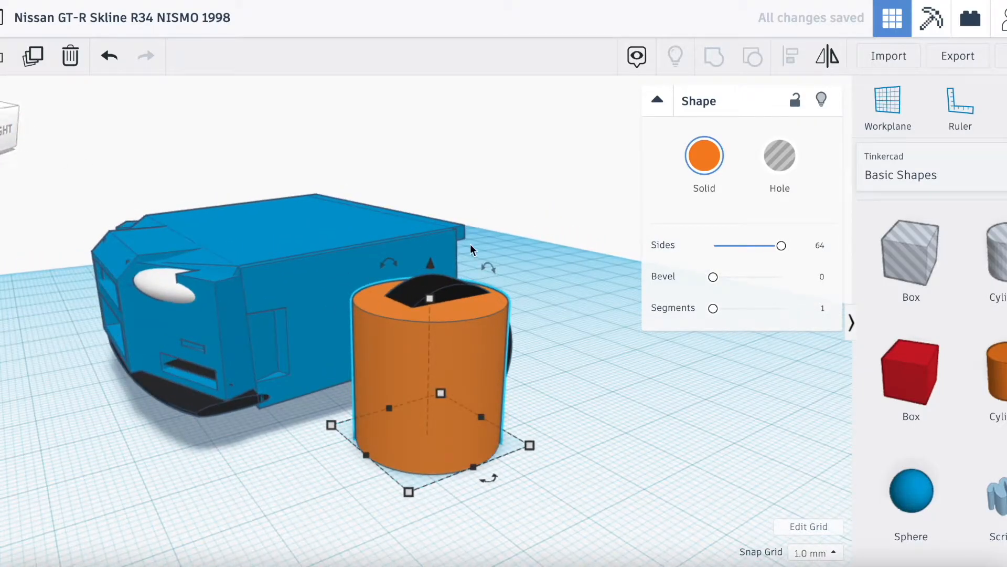
pyautogui.moveTo(487, 268); pyautogui.dragTo(483, 269)
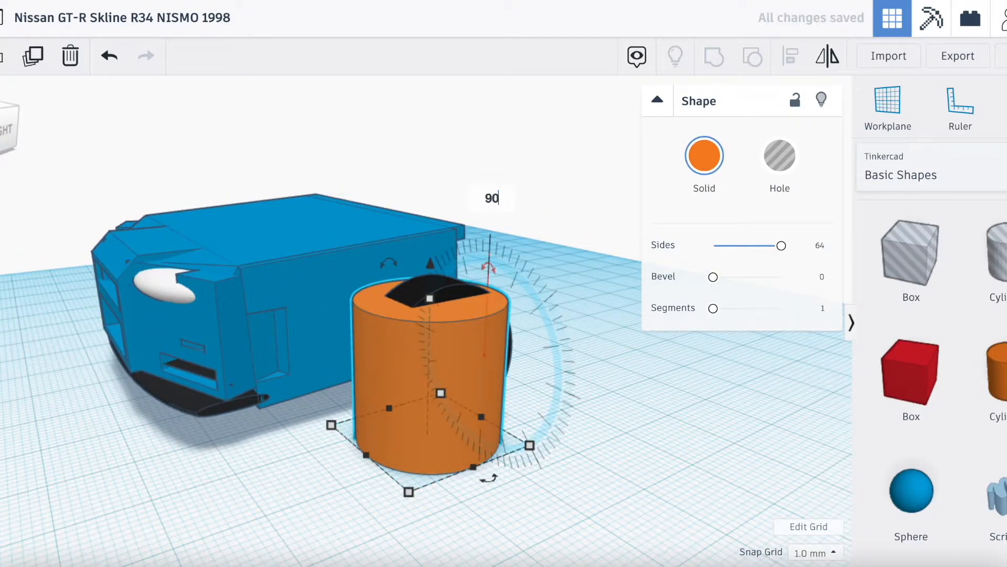
pyautogui.press('Return')
# Step: Compare with the wheel's size and set the orange cylinder's width and height across its round face to 24 mm
pyautogui.moveTo(498, 399); pyautogui.dragTo(480, 415)
pyautogui.click(482, 412)
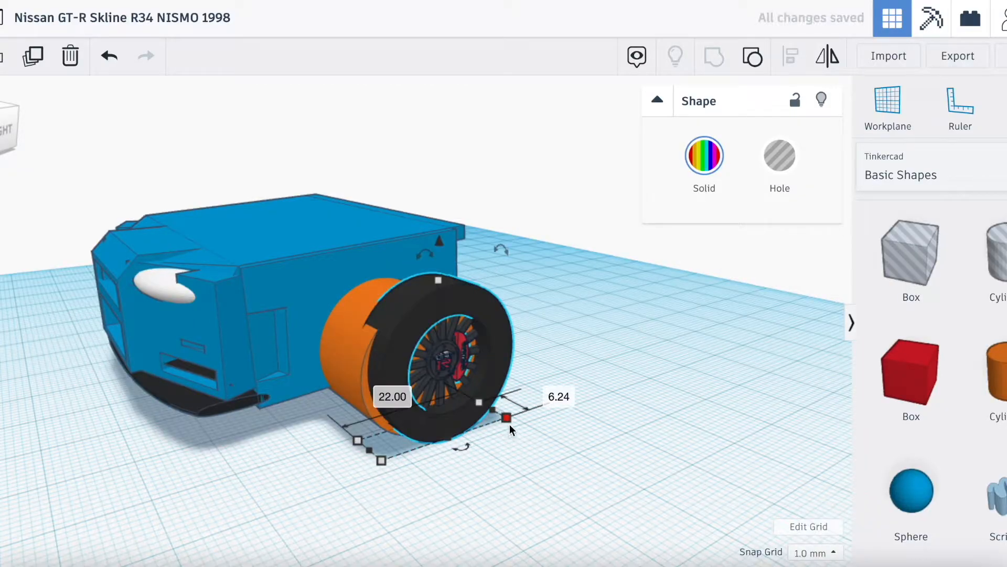
pyautogui.click(335, 394)
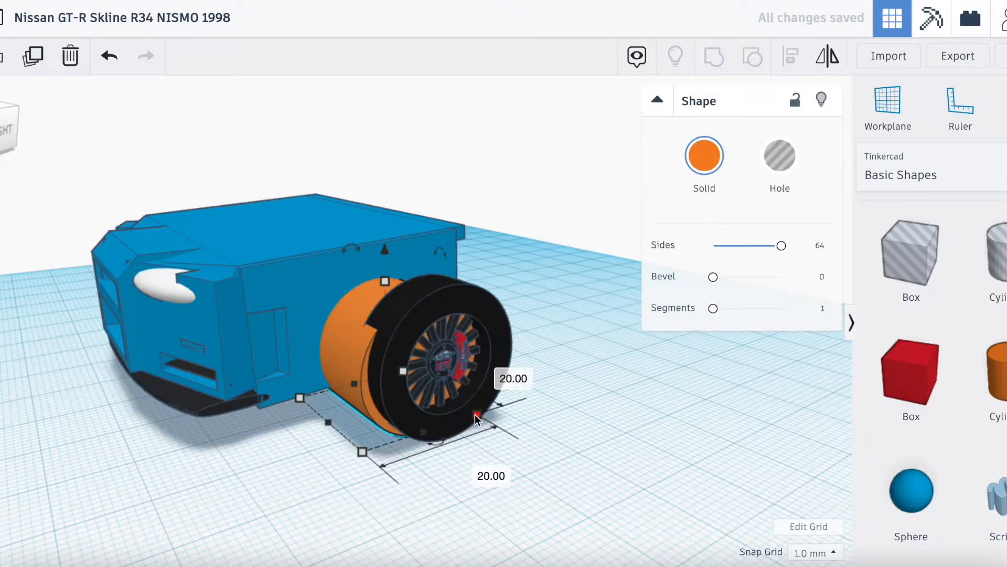
pyautogui.click(479, 471)
pyautogui.write('24')
pyautogui.press('Return')
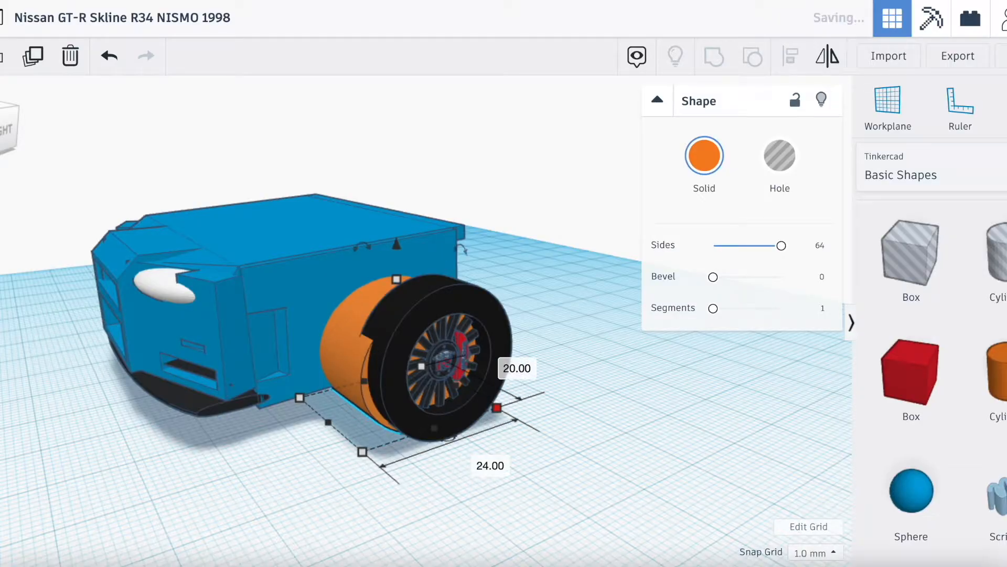
pyautogui.write('2')
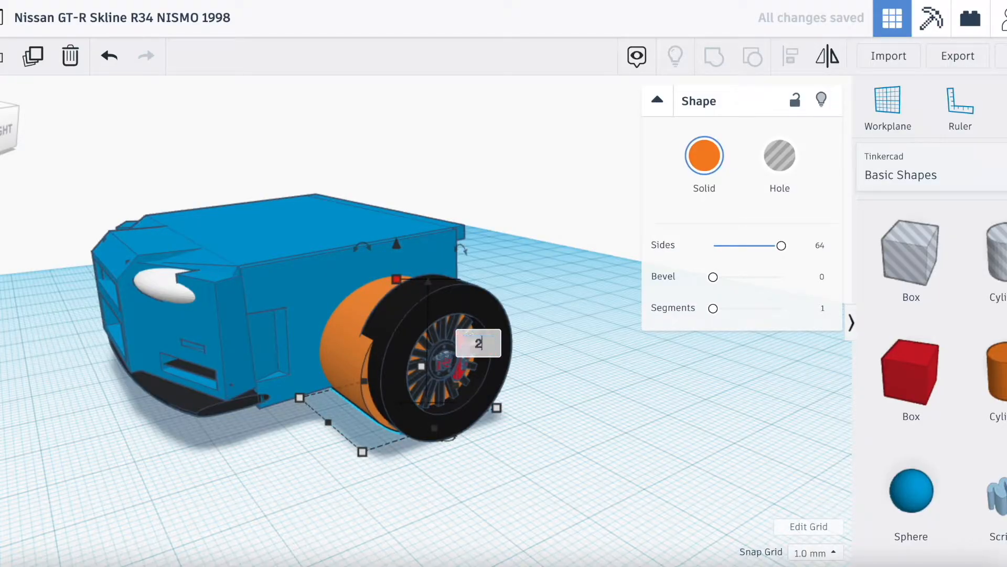
pyautogui.write('4')
pyautogui.press('Return')
# Step: Move the orange cylinder inward behind the wheel so that it sits in the side of the blue body
pyautogui.press('Left')
pyautogui.press('Left')
pyautogui.press('Up')
pyautogui.press('Up')
pyautogui.press('Up')
pyautogui.press('Up')
pyautogui.press('Up')
pyautogui.press('Up')
pyautogui.press('Up')
pyautogui.press('Up')
pyautogui.press('Up')
pyautogui.press('Up')
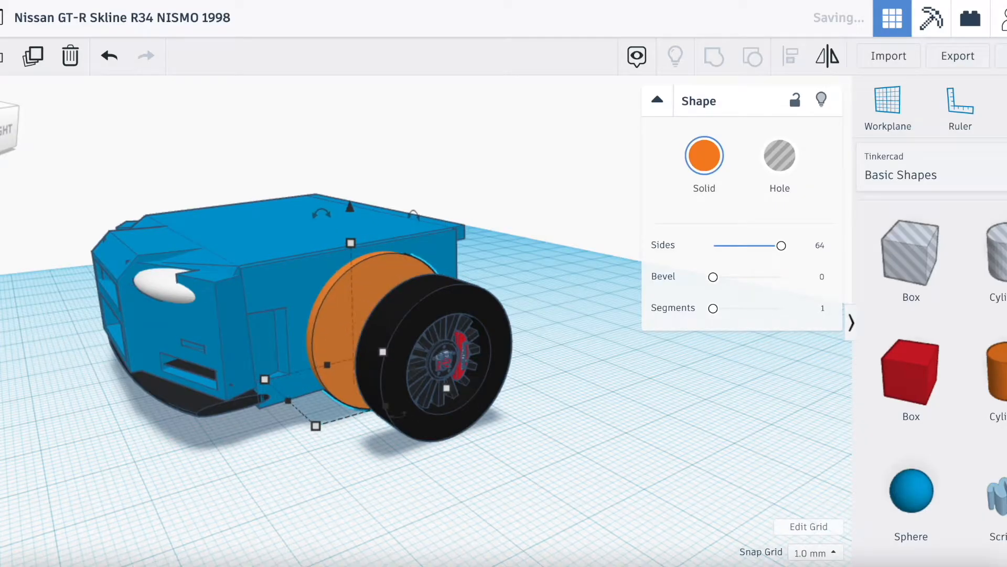
# Step: Lower the orange cylinder to 5 mm below the workplane
pyautogui.moveTo(350, 207); pyautogui.dragTo(346, 217)
pyautogui.click(349, 234)
pyautogui.click(349, 269)
pyautogui.moveTo(350, 179); pyautogui.dragTo(350, 211)
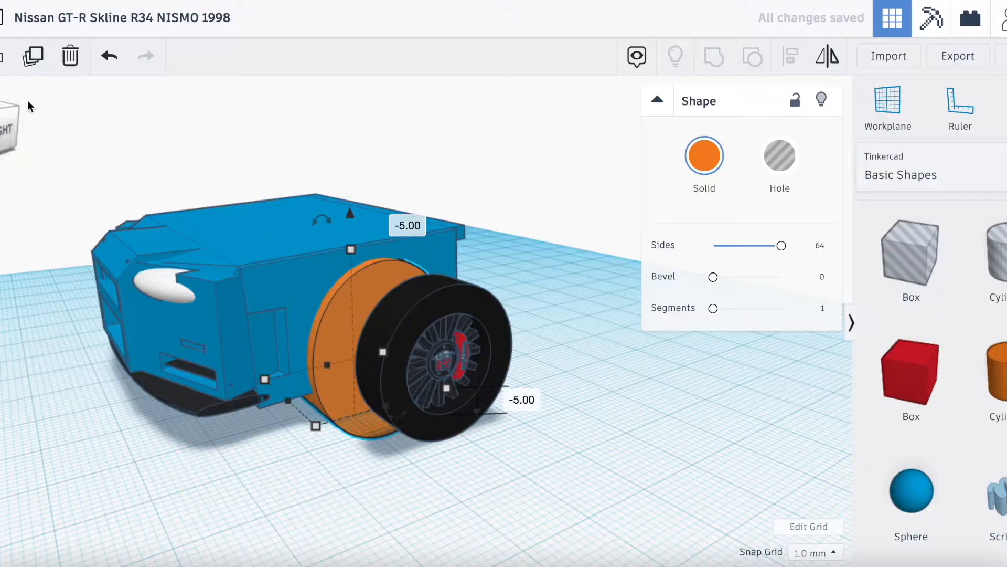
# Step: Move the orange cylinder five grid increments outward from the body toward the wheel
pyautogui.moveTo(6, 131); pyautogui.dragTo(0, 135)
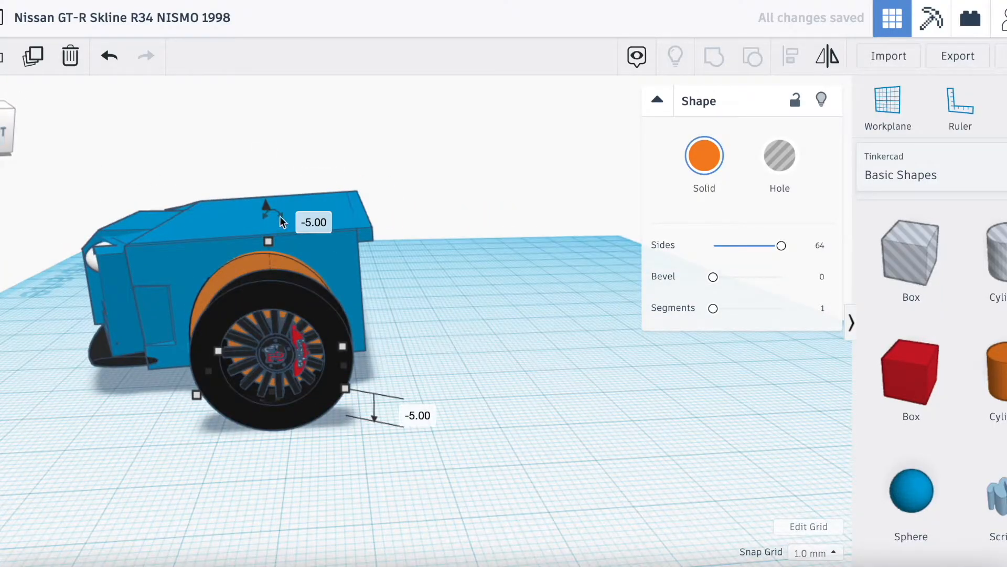
pyautogui.press('Down')
pyautogui.press('Down')
pyautogui.press('Down')
pyautogui.press('Down')
pyautogui.press('Down')
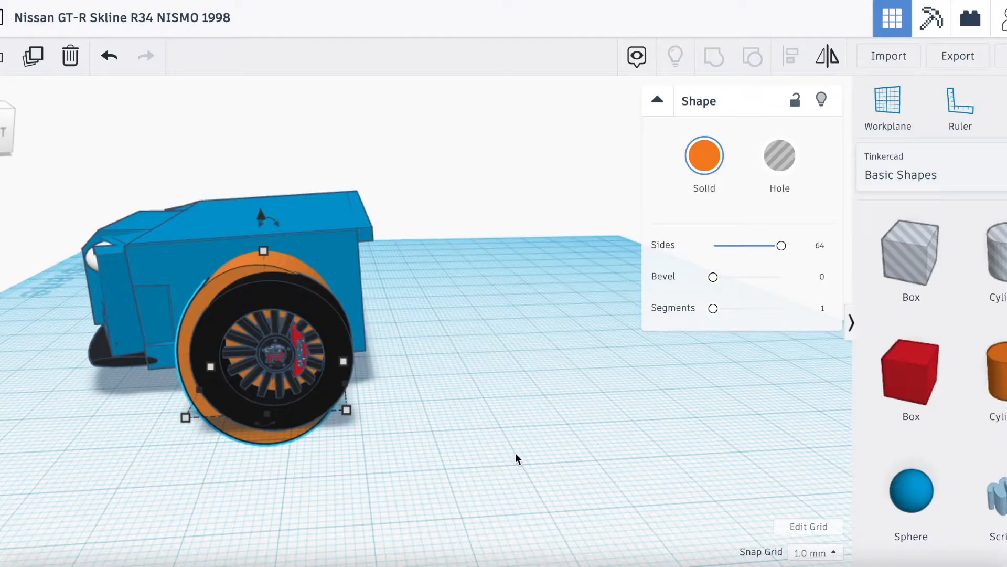
# Step: Stretch the orange cylinder toward the rear of the car to 27 mm long
pyautogui.scroll(5, 350, 379)
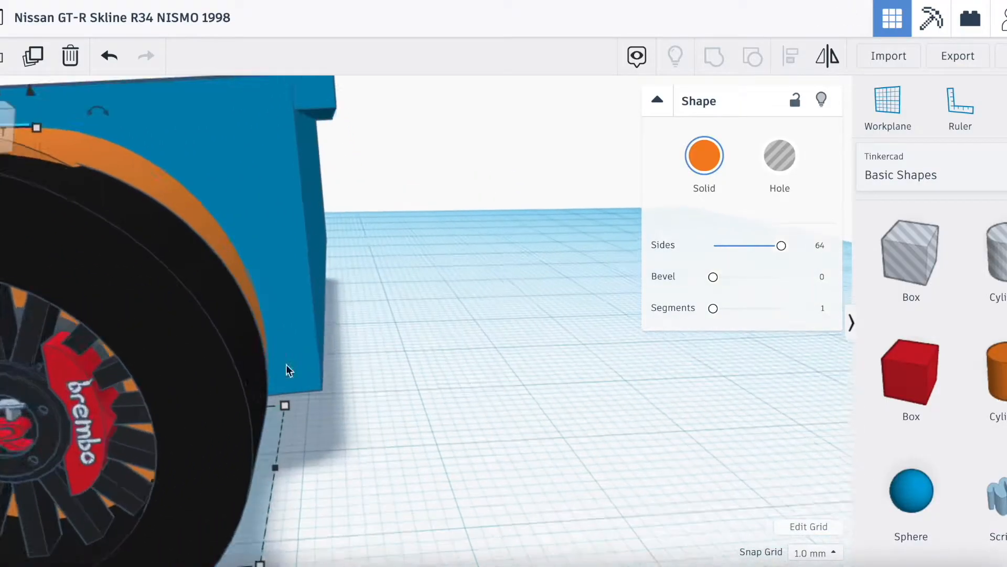
pyautogui.moveTo(1, 142); pyautogui.dragTo(0, 126)
pyautogui.scroll(-5, 164, 199)
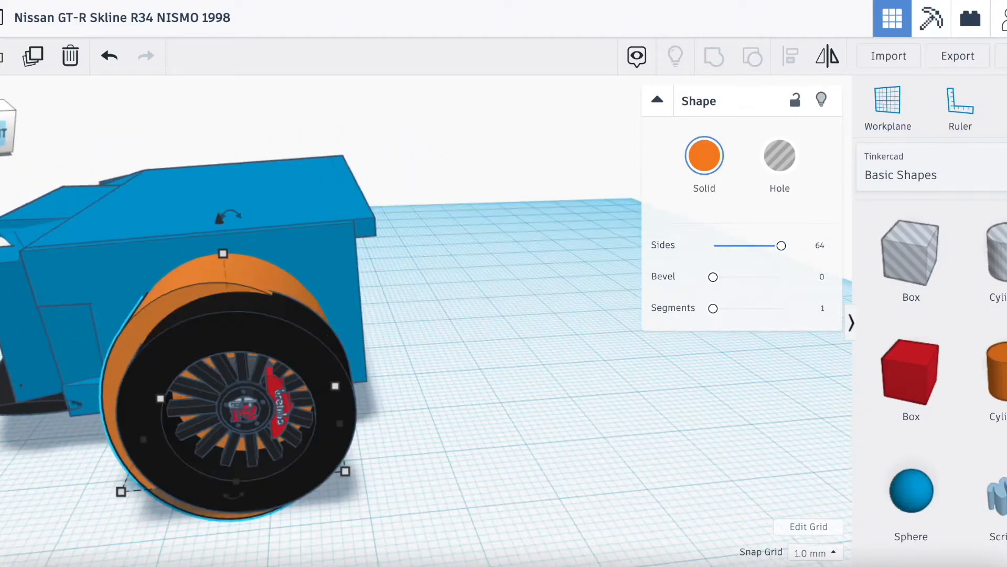
pyautogui.moveTo(336, 428); pyautogui.dragTo(360, 427)
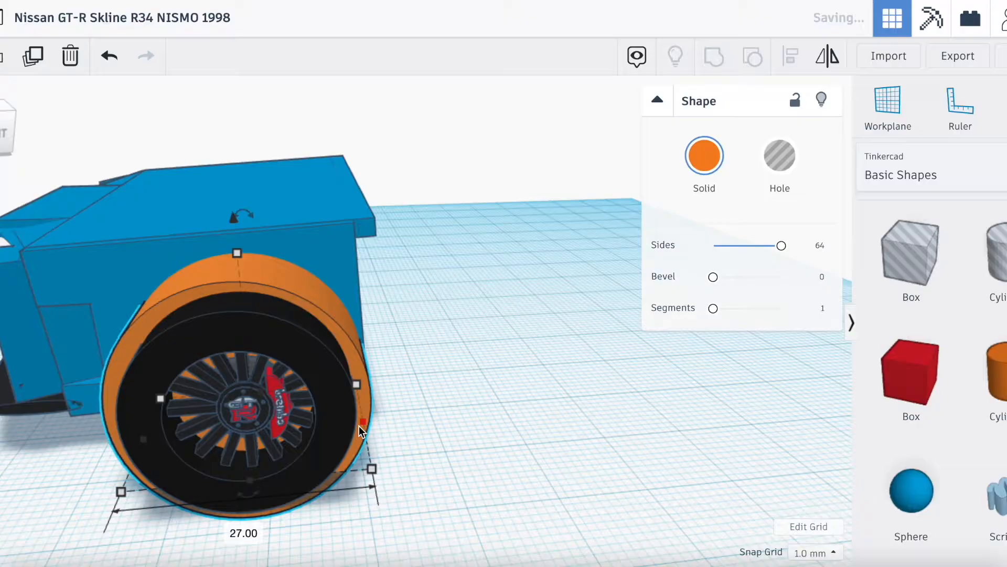
# Step: Turn the wheel-arch cylinder into a hole and set its bevel to 1.22
pyautogui.click(795, 159)
pyautogui.moveTo(3, 131); pyautogui.dragTo(2, 136)
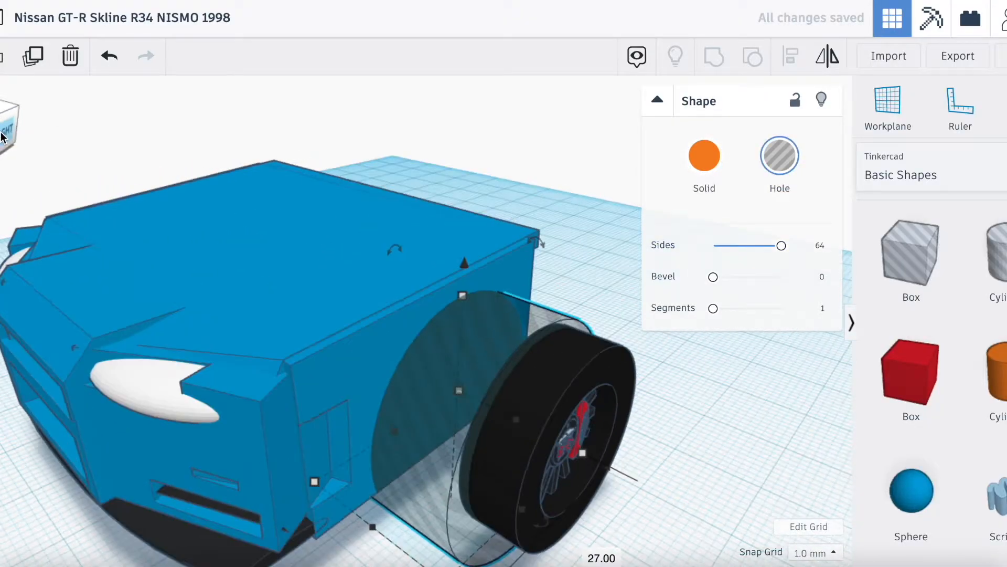
pyautogui.moveTo(713, 277); pyautogui.dragTo(747, 281)
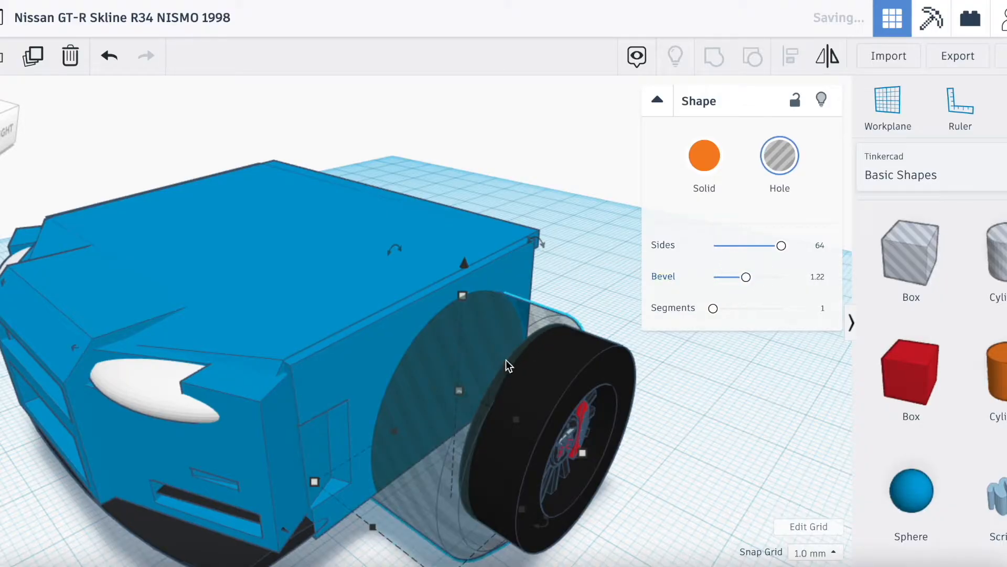
# Step: Duplicate the wheel-arch hole and move the copy straight across the body to the opposite front wheel position
pyautogui.moveTo(146, 151); pyautogui.dragTo(2, 145, button='right')
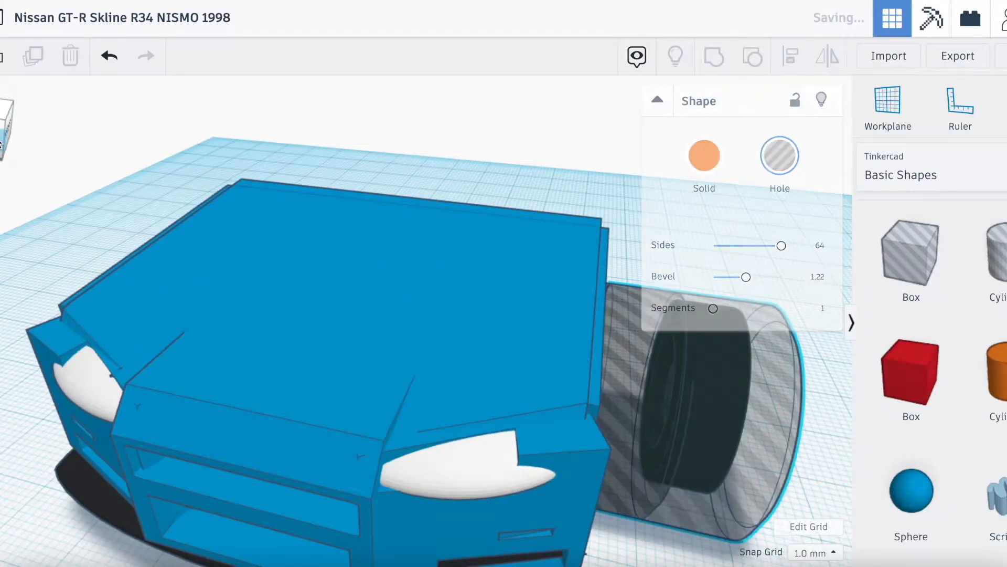
pyautogui.press('Left')
pyautogui.press('Left')
pyautogui.press('Left')
pyautogui.press('Left')
pyautogui.press('Left')
pyautogui.press('Left')
pyautogui.press('Left')
pyautogui.press('Left')
pyautogui.press('Left')
pyautogui.press('Left')
pyautogui.press('Left')
pyautogui.press('Left')
pyautogui.press('Left')
pyautogui.press('Left')
pyautogui.press('Left')
pyautogui.press('Left')
pyautogui.press('Left')
pyautogui.press('Left')
pyautogui.press('Left')
pyautogui.press('Left')
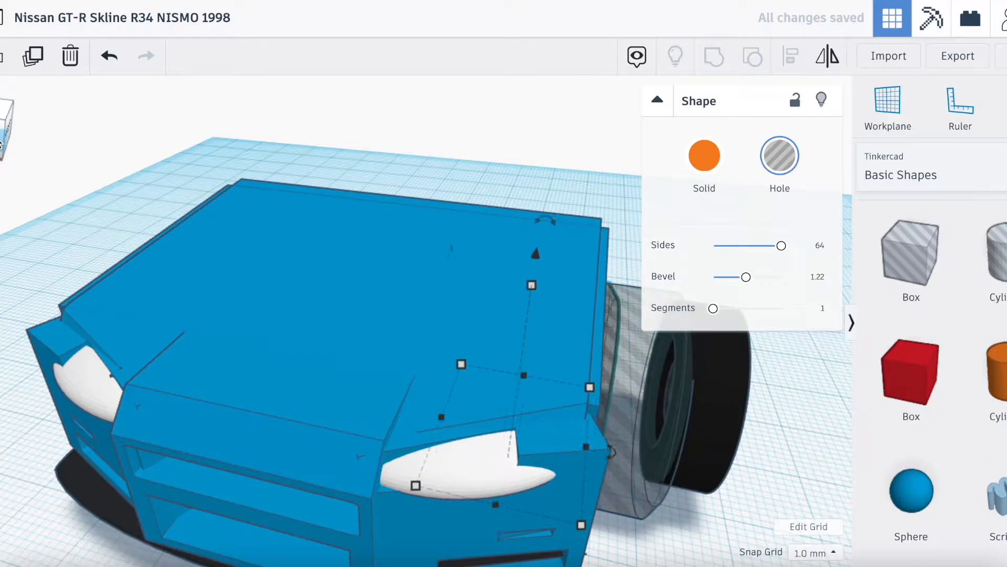
pyautogui.press('Left')
pyautogui.press('Left')
pyautogui.press('Left')
pyautogui.press('Left')
pyautogui.press('Left')
pyautogui.press('Left')
pyautogui.press('Left')
pyautogui.press('Left')
pyautogui.press('Left')
pyautogui.press('Left')
pyautogui.press('Left')
pyautogui.press('Left')
pyautogui.press('Left')
pyautogui.press('Left')
pyautogui.press('Left')
pyautogui.press('Left')
pyautogui.press('Left')
pyautogui.press('Left')
pyautogui.press('Left')
pyautogui.press('Left')
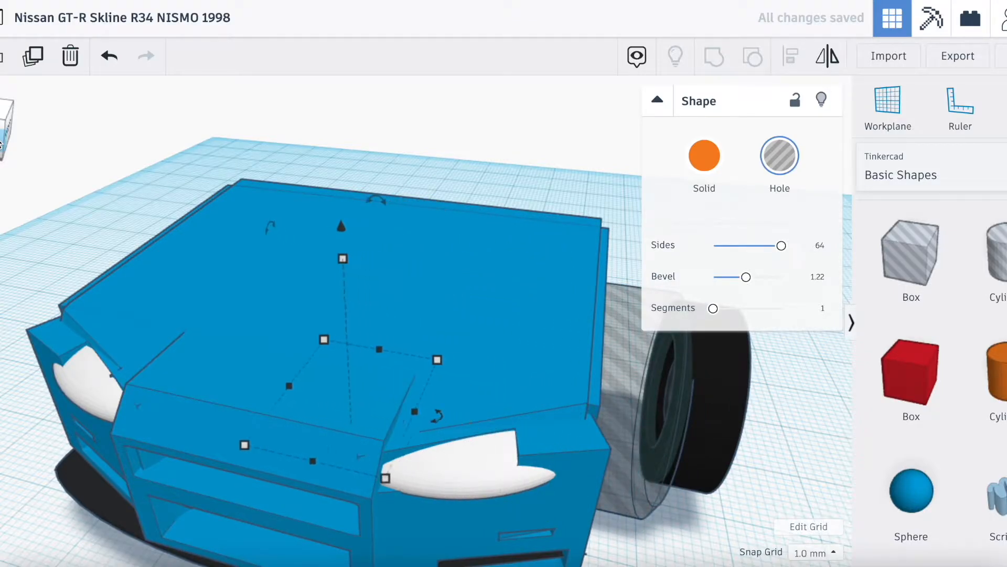
pyautogui.press('Left')
pyautogui.press('Left')
pyautogui.press('Left')
pyautogui.press('Left')
pyautogui.press('Left')
pyautogui.press('Left')
pyautogui.press('Left')
pyautogui.press('Left')
pyautogui.press('Left')
pyautogui.press('Left')
pyautogui.press('Left')
pyautogui.press('Left')
pyautogui.press('Left')
pyautogui.press('Left')
pyautogui.press('Left')
pyautogui.press('Left')
pyautogui.press('Left')
pyautogui.press('Left')
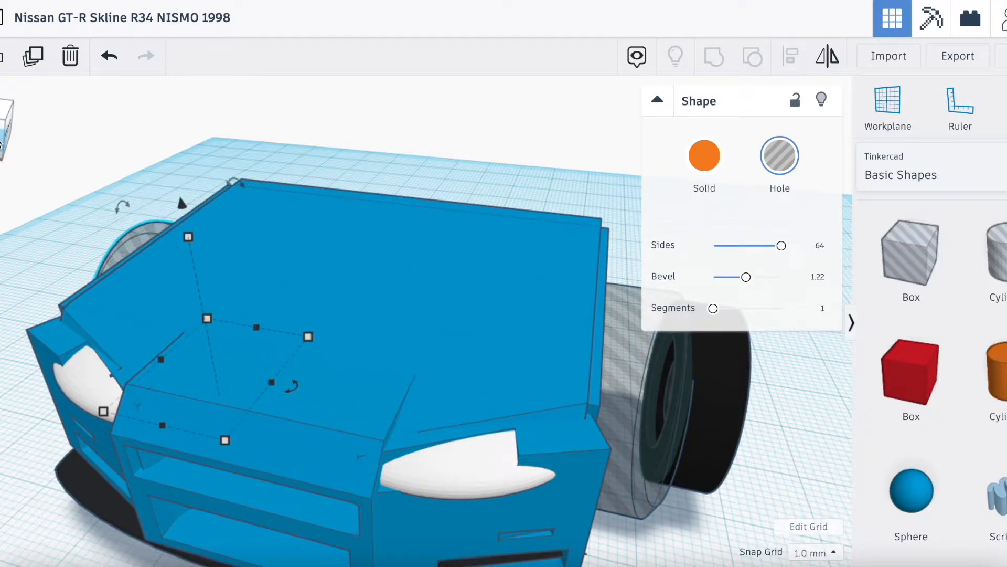
# Step: Group both wheel-arch holes with the blue body to cut the front wheel arches
pyautogui.click(634, 443)
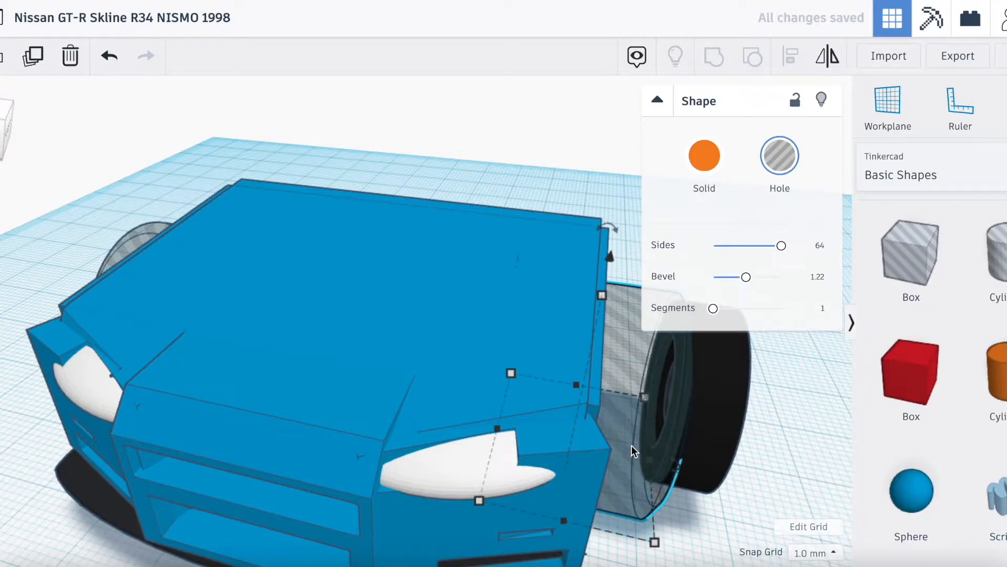
pyautogui.moveTo(633, 443); pyautogui.dragTo(533, 369, button='right')
pyautogui.click(205, 276)
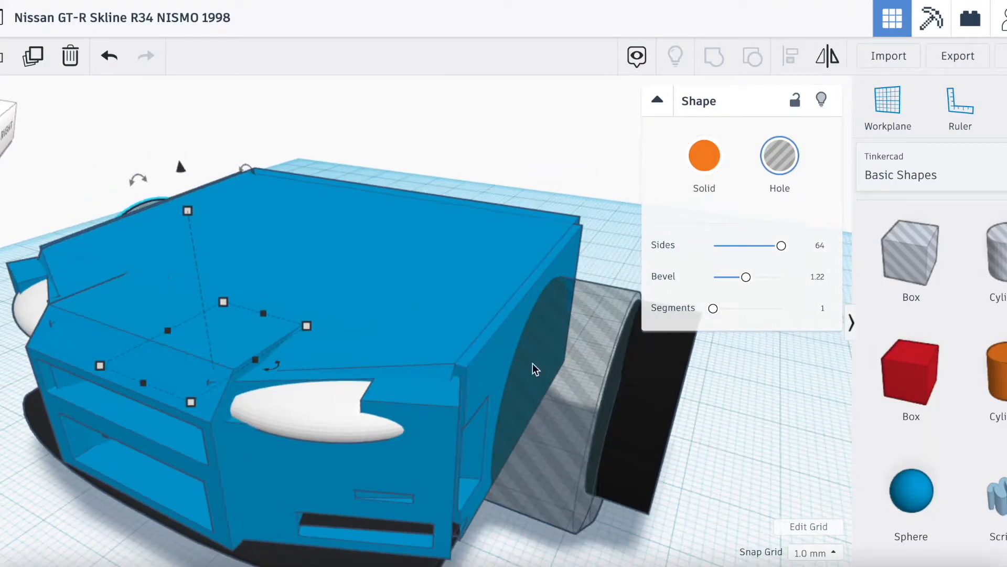
pyautogui.keyDown('shift'); pyautogui.click(577, 471); pyautogui.keyUp('shift')
pyautogui.moveTo(577, 471); pyautogui.dragTo(154, 244, button='right')
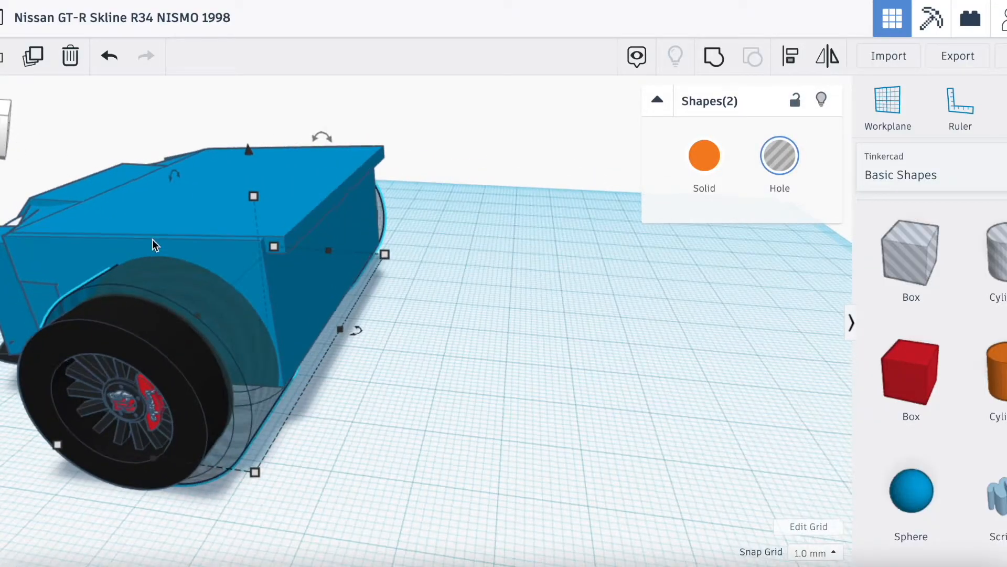
pyautogui.keyDown('shift'); pyautogui.click(281, 294); pyautogui.keyUp('shift')
pyautogui.click(706, 60)
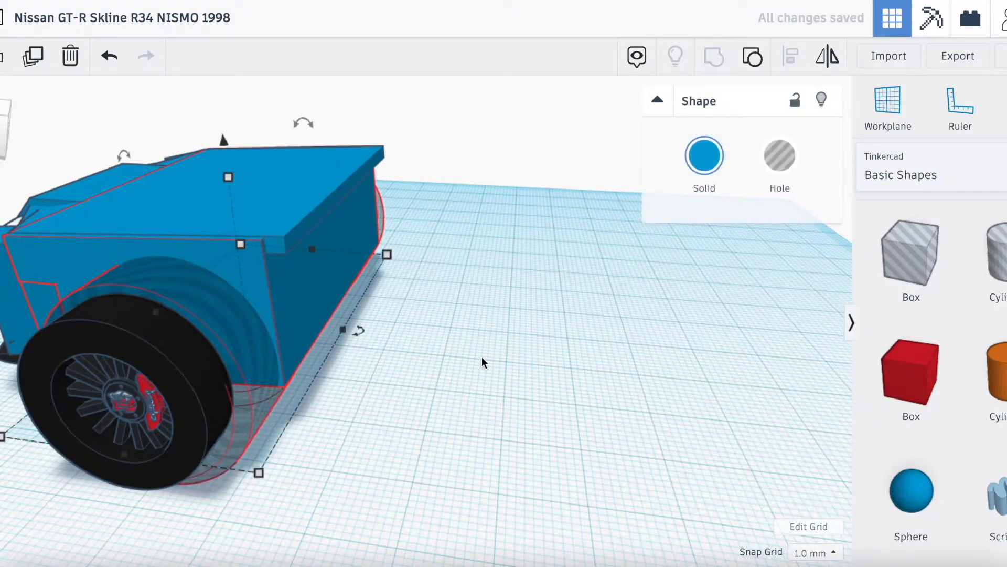
# Step: Move the front wheel inward so it sits inside the newly cut wheel arch
pyautogui.click(2, 114)
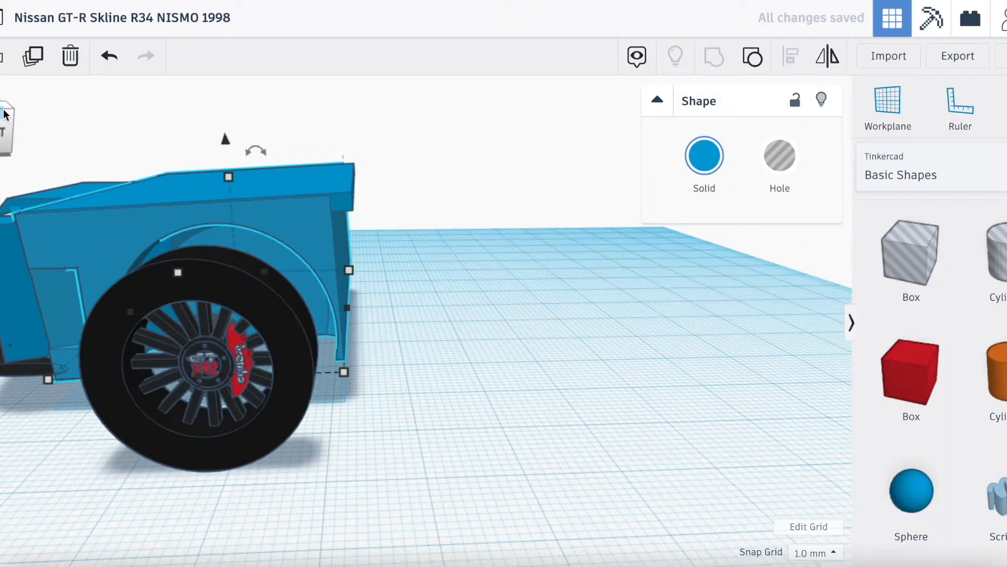
pyautogui.click(282, 355)
pyautogui.press('Up')
pyautogui.press('Up')
pyautogui.press('Up')
pyautogui.press('Up')
pyautogui.press('Up')
pyautogui.press('Up')
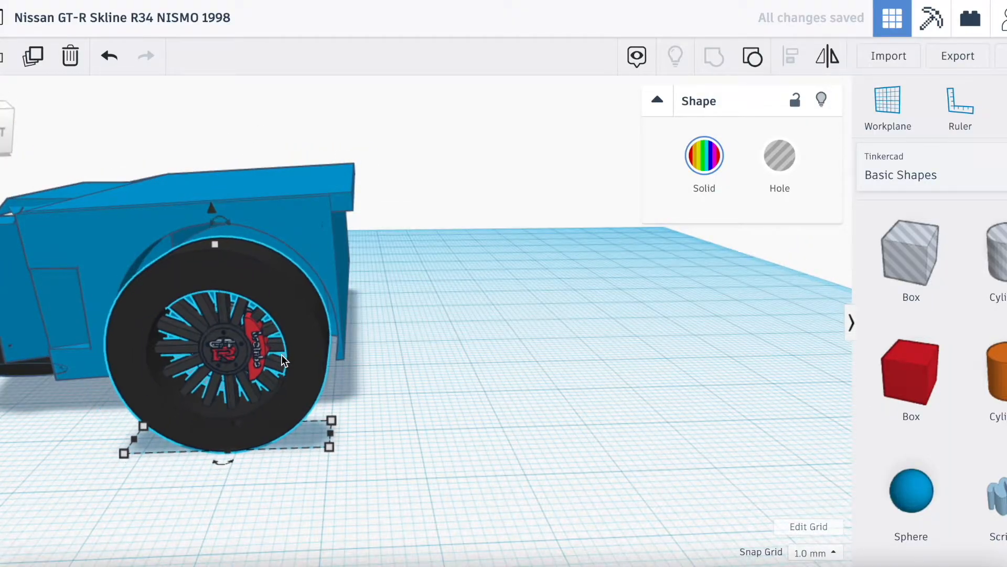
pyautogui.press('Up')
pyautogui.press('Up')
pyautogui.press('Up')
pyautogui.press('Up')
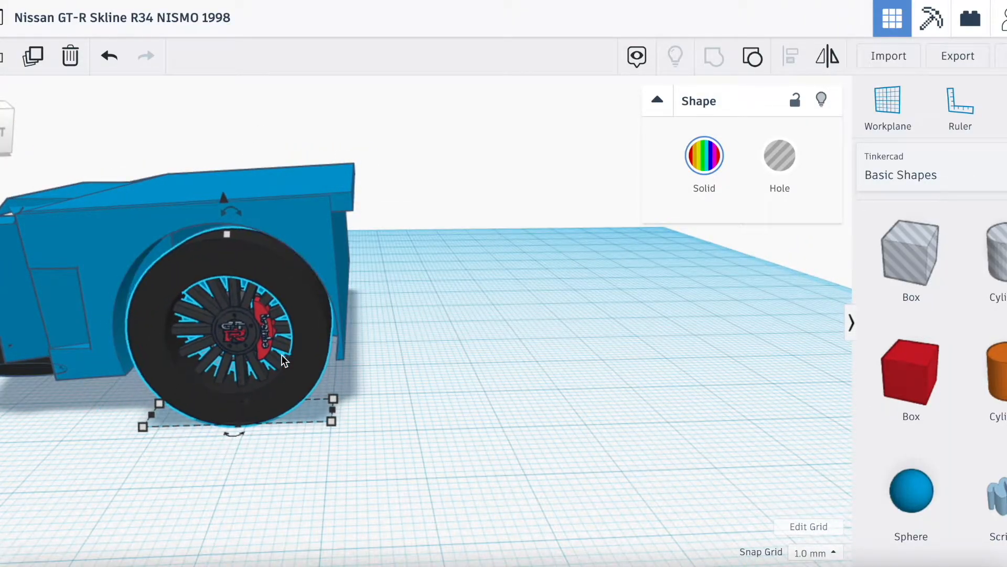
pyautogui.press('Up')
pyautogui.press('Down')
pyautogui.press('Down')
pyautogui.moveTo(7, 138); pyautogui.dragTo(1, 195)
pyautogui.press('Left')
pyautogui.press('Up')
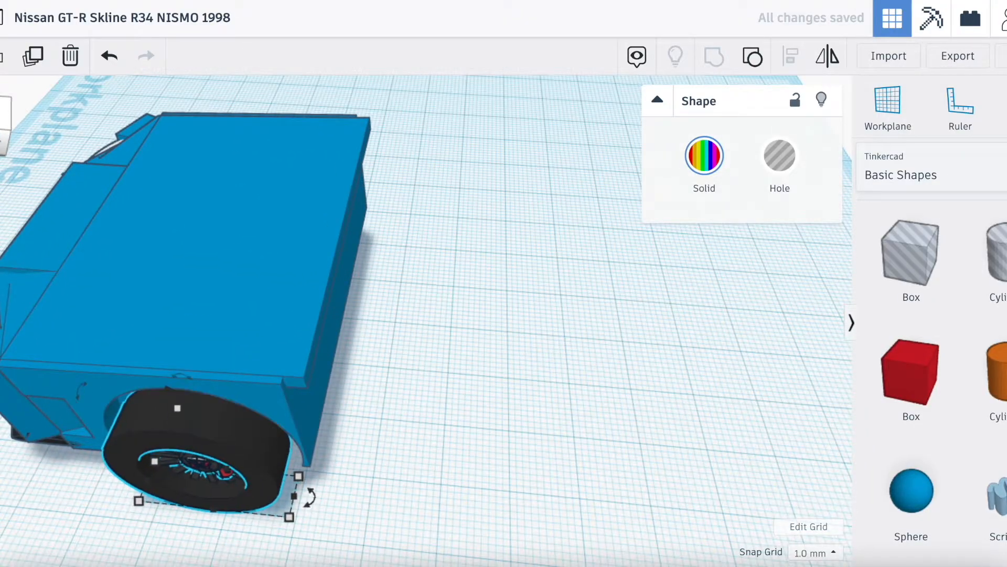
# Step: Add a cylinder beside the wheel with 64 sides and set its base to 3 by 3 mm
pyautogui.moveTo(4, 126)
pyautogui.mouseDown()
pyautogui.moveTo(13, 110)
pyautogui.moveTo(16, 132)
pyautogui.mouseUp()
pyautogui.moveTo(996, 375); pyautogui.dragTo(651, 428)
pyautogui.moveTo(716, 245); pyautogui.dragTo(782, 245)
pyautogui.scroll(-3, 621, 334)
pyautogui.click(618, 455)
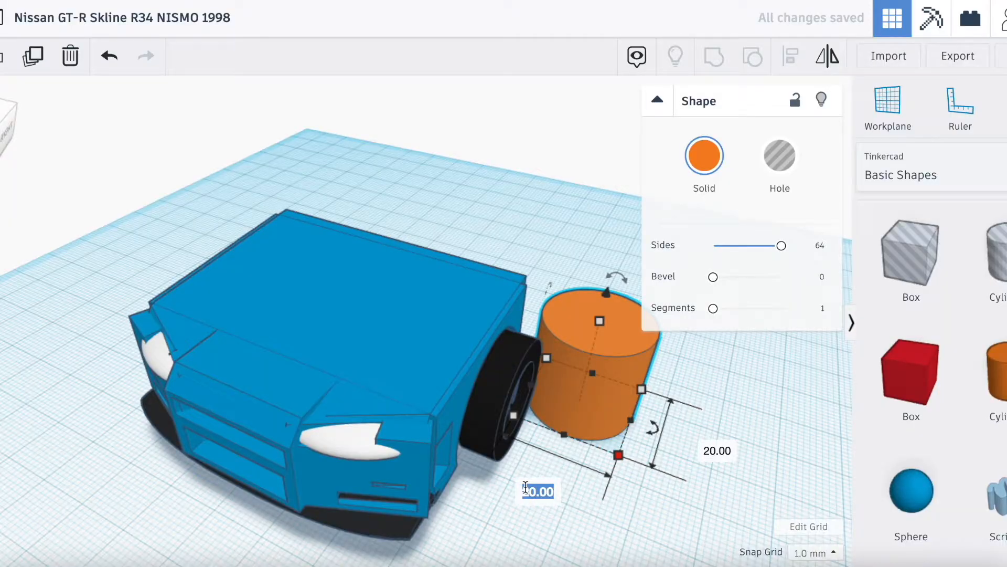
pyautogui.press('Return')
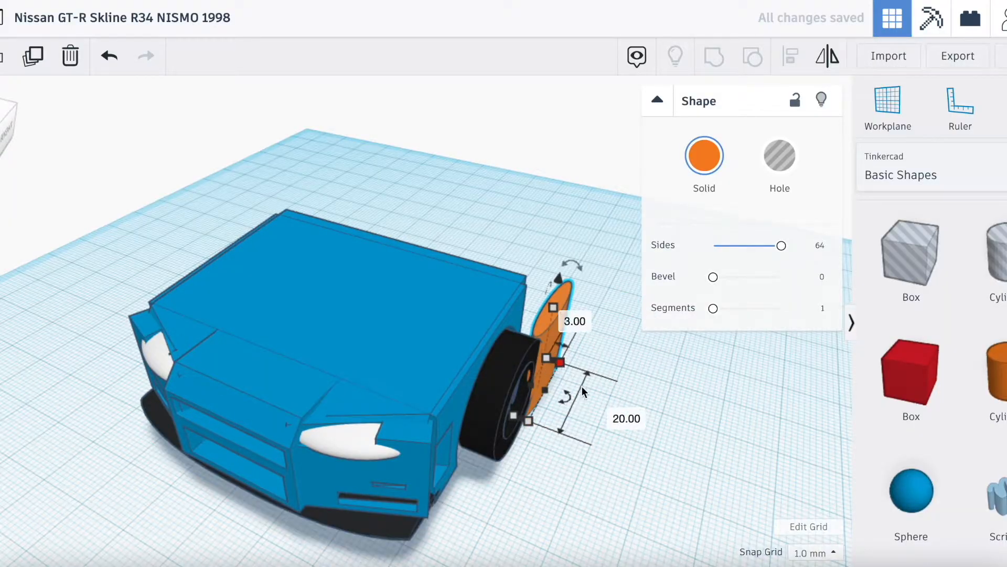
pyautogui.write('3')
pyautogui.press('Return')
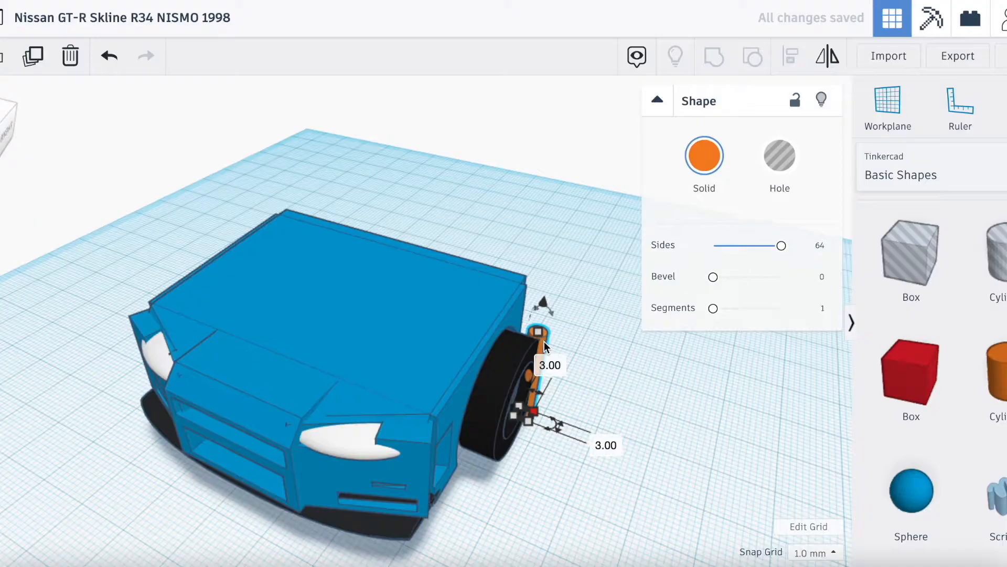
# Step: Nudge the thin orange cylinder outward so it stands clear beside the wheel
pyautogui.press('Down')
pyautogui.press('Down')
pyautogui.press('Down')
pyautogui.press('Down')
pyautogui.press('Down')
pyautogui.press('Right')
pyautogui.press('Right')
pyautogui.press('Right')
pyautogui.press('Right')
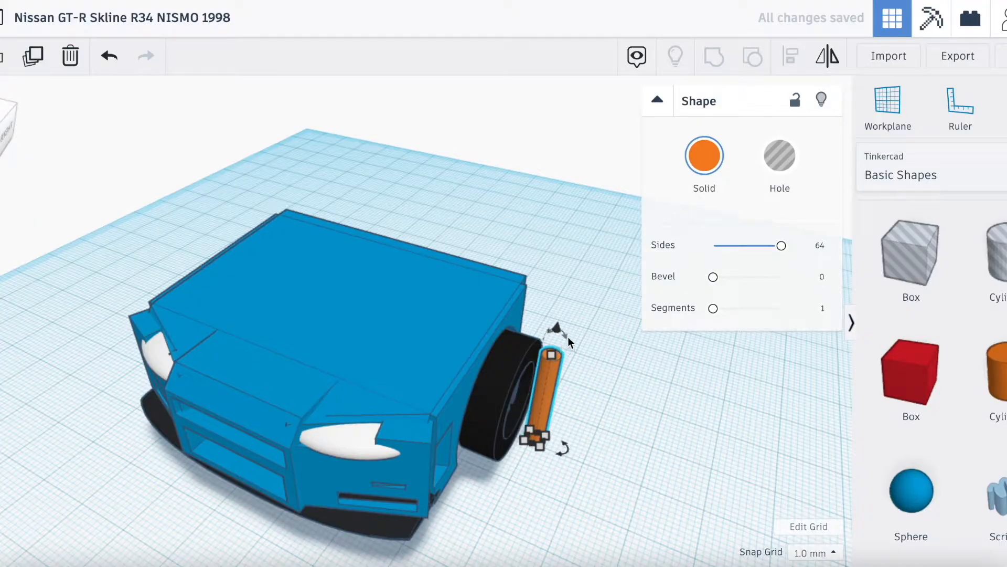
# Step: Rotate the thin cylinder 90° so it lies across the car, and colour it black
pyautogui.click(559, 319)
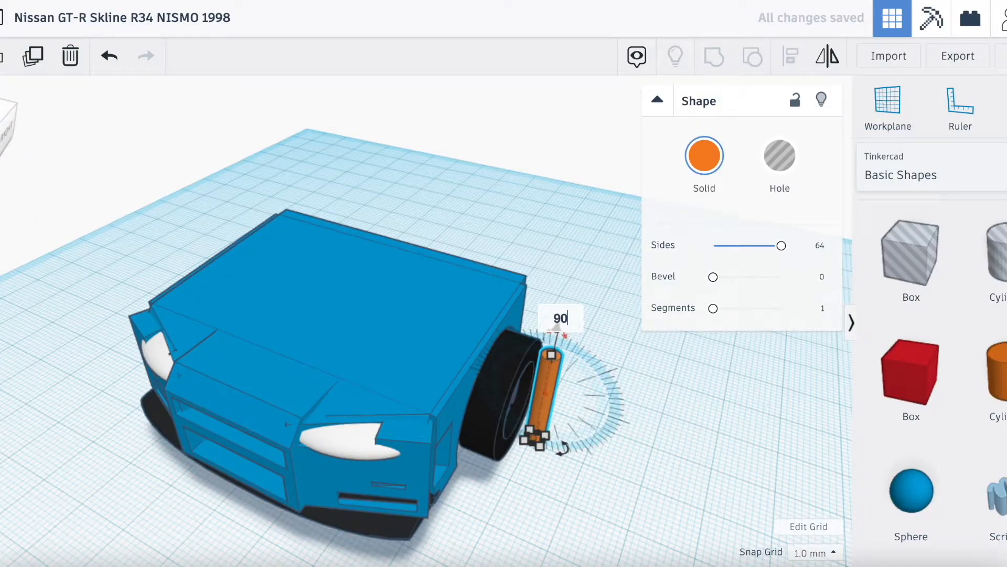
pyautogui.press('Return')
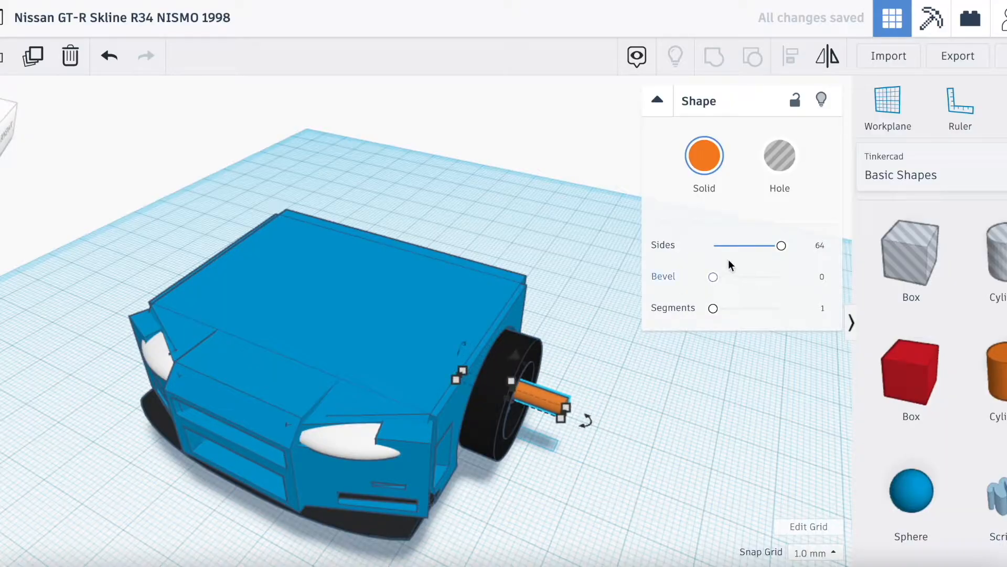
pyautogui.click(704, 156)
pyautogui.click(994, 328)
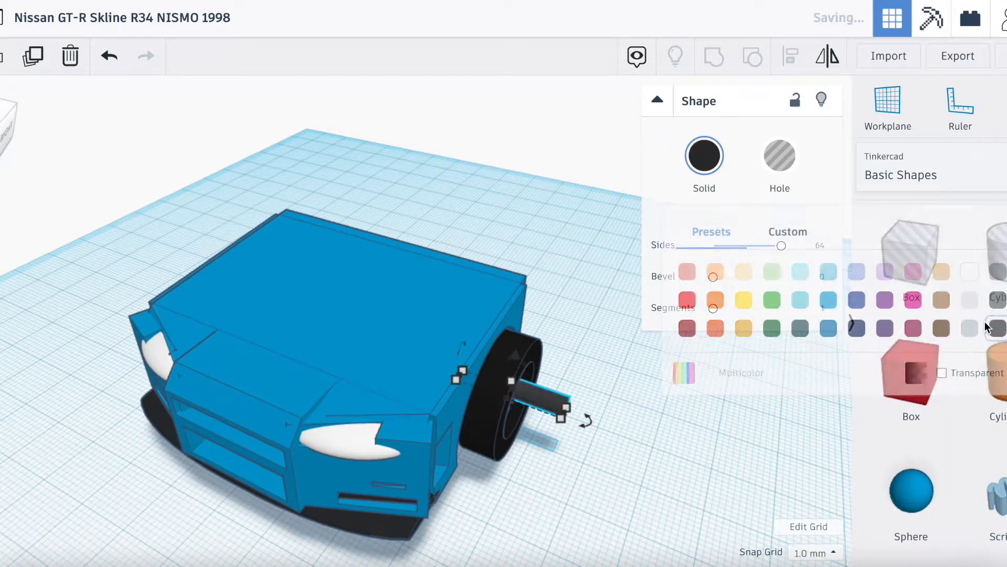
# Step: Move the black cylinder inward behind the wheel's hub to serve as the front axle
pyautogui.moveTo(603, 446); pyautogui.dragTo(488, 451, button='right')
pyautogui.press('Up')
pyautogui.press('Up')
pyautogui.press('Up')
pyautogui.press('Left')
pyautogui.press('Left')
pyautogui.press('Left')
pyautogui.press('Left')
pyautogui.press('Up')
pyautogui.press('Up')
pyautogui.press('Up')
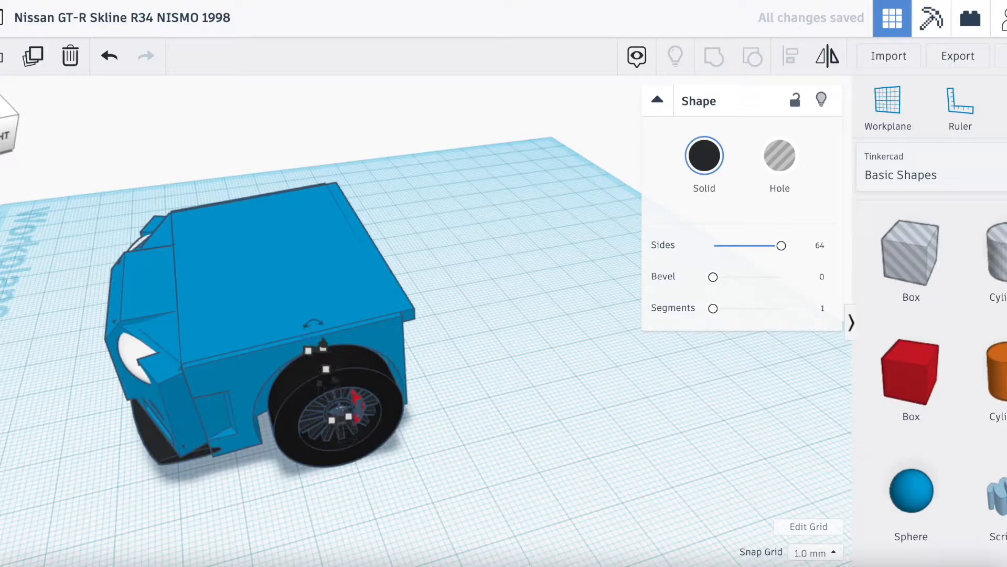
# Step: Stretch the black axle cylinder toward the opposite wheel arch to about 56.5 mm long
pyautogui.moveTo(1, 117); pyautogui.dragTo(32, 118)
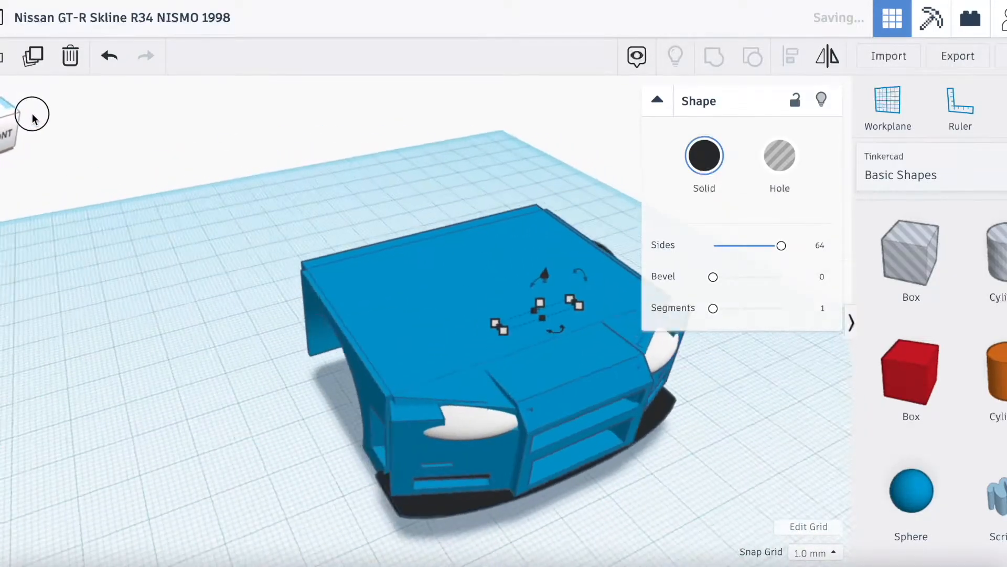
pyautogui.moveTo(502, 325); pyautogui.dragTo(336, 376)
pyautogui.moveTo(114, 224); pyautogui.dragTo(181, 383, button='right')
pyautogui.scroll(3, 182, 383)
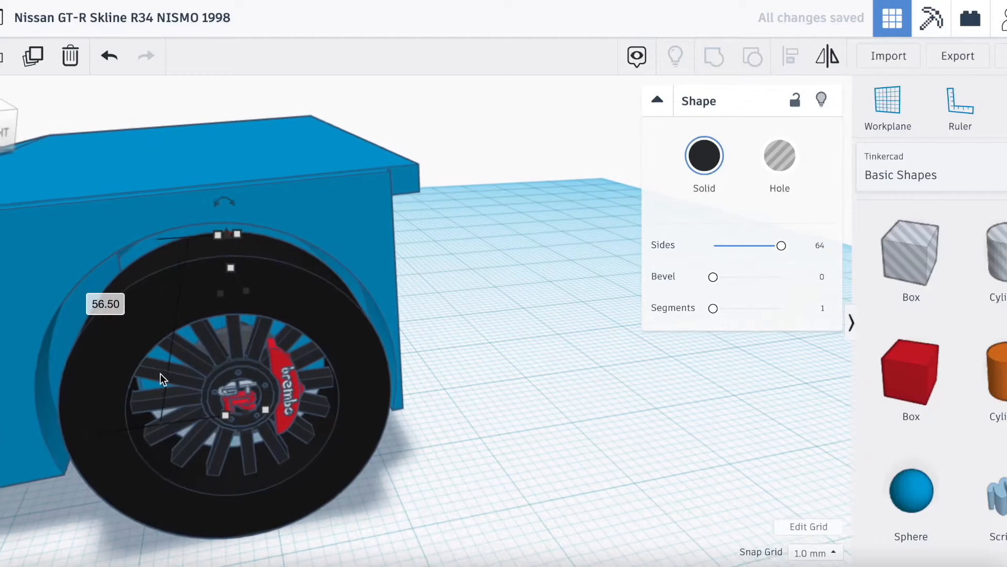
# Step: Nudge the wheel slightly outward and shorten the hood's rear overhang toward the front of the car
pyautogui.click(138, 373)
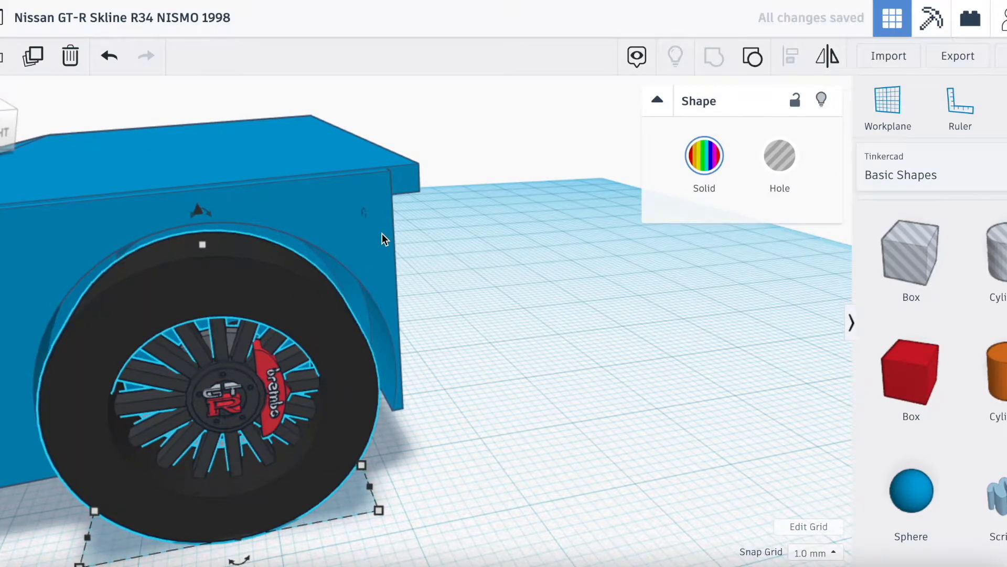
pyautogui.click(385, 329)
pyautogui.moveTo(340, 311); pyautogui.dragTo(338, 315)
pyautogui.moveTo(2, 111); pyautogui.dragTo(0, 144)
pyautogui.click(300, 315)
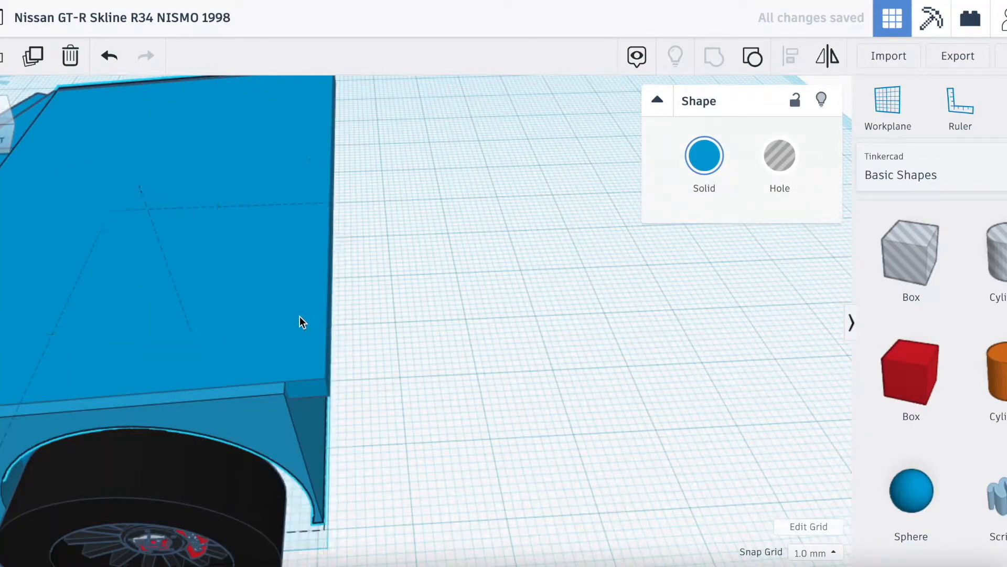
pyautogui.moveTo(330, 210); pyautogui.dragTo(314, 213)
pyautogui.click(412, 271)
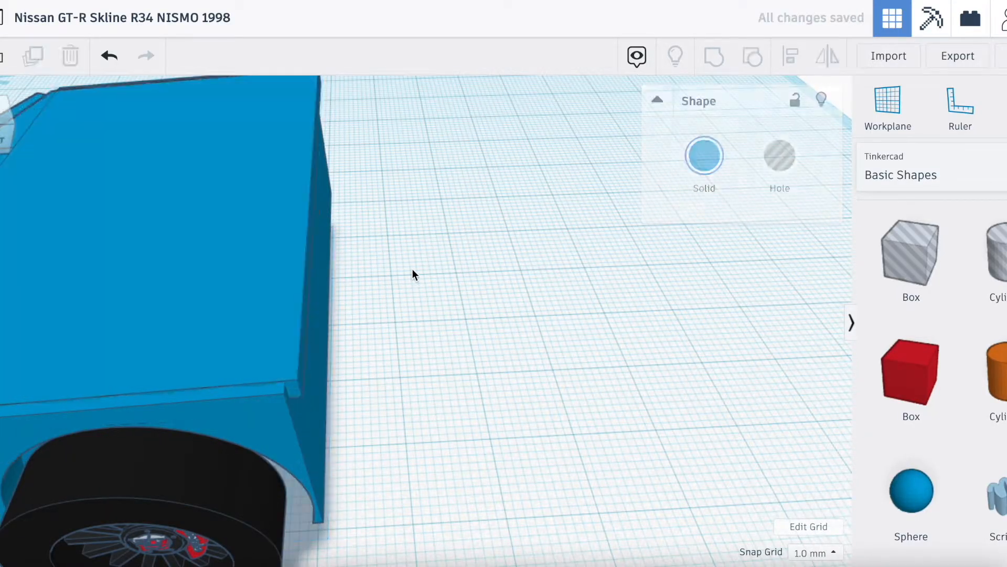
pyautogui.scroll(-5, 411, 268)
pyautogui.moveTo(1, 140)
pyautogui.mouseDown()
pyautogui.moveTo(1, 117)
pyautogui.moveTo(0, 137)
pyautogui.mouseUp()
pyautogui.click(313, 408)
pyautogui.press('super+shift+g')
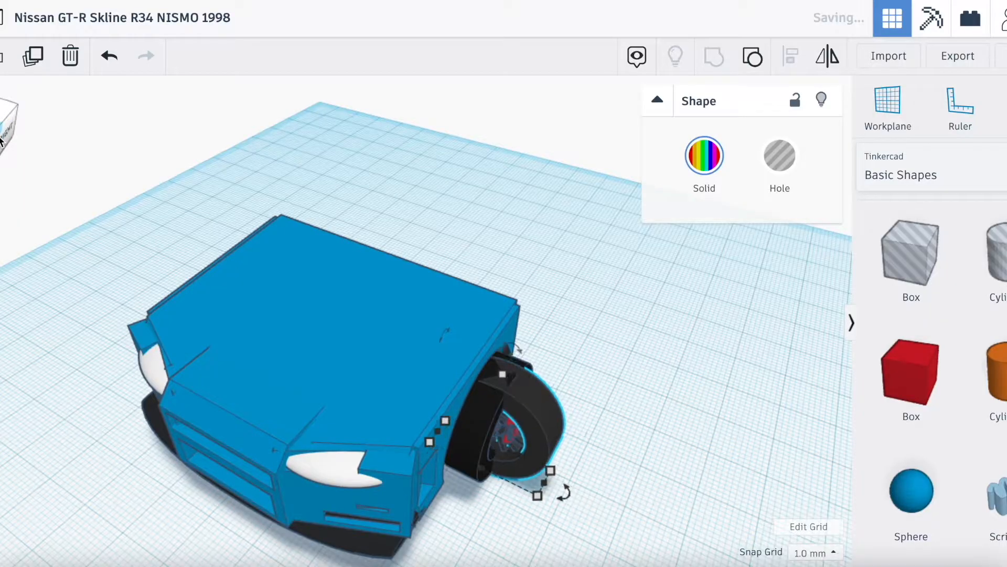
pyautogui.click(136, 255)
# Step: Duplicate the front wheel and move the copy across the car into the opposite front wheel arch
pyautogui.click(470, 413)
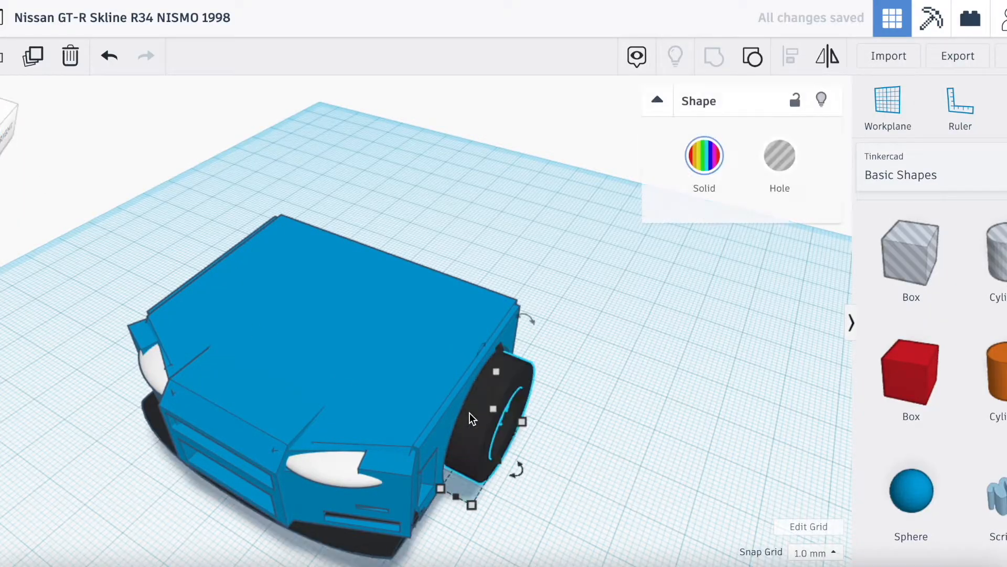
pyautogui.press('super+d')
pyautogui.press('Left')
pyautogui.press('Left')
pyautogui.press('Left')
pyautogui.press('Left')
pyautogui.press('Left')
pyautogui.press('Left')
pyautogui.press('Left')
pyautogui.press('Left')
pyautogui.press('Left')
pyautogui.press('Left')
pyautogui.press('Left')
pyautogui.press('Left')
pyautogui.press('Left')
pyautogui.press('Left')
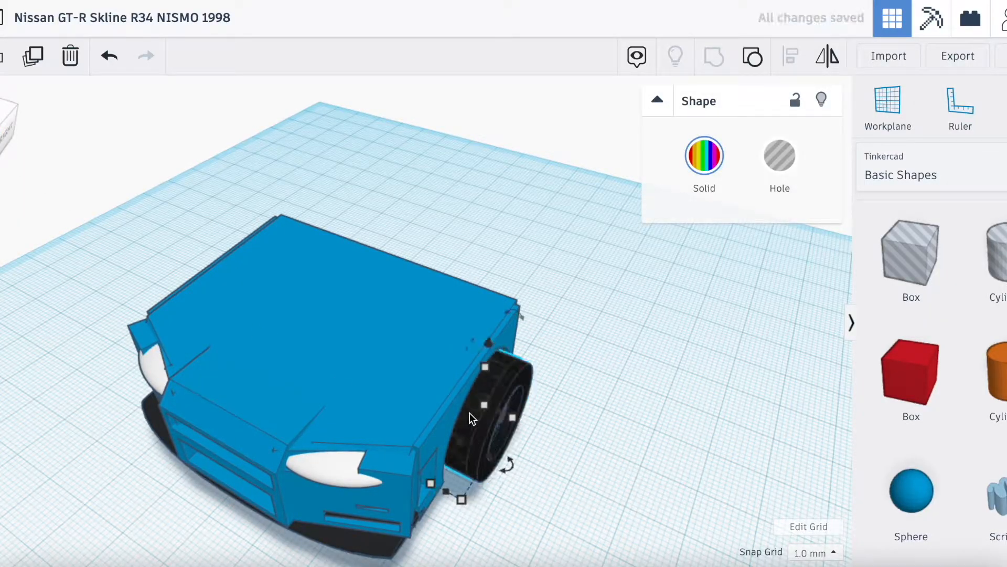
pyautogui.press('Left')
pyautogui.press('Left')
pyautogui.press('Left')
pyautogui.press('Left')
pyautogui.press('Left')
pyautogui.press('Left')
pyautogui.press('Left')
pyautogui.press('Left')
pyautogui.press('Left')
pyautogui.press('Left')
pyautogui.press('Left')
pyautogui.press('Left')
pyautogui.press('Left')
pyautogui.press('Left')
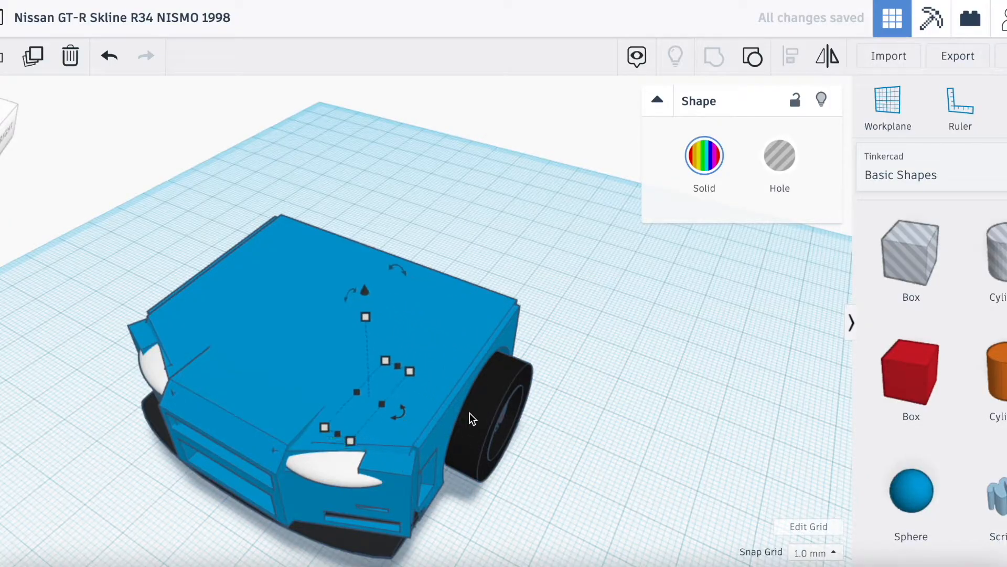
pyautogui.press('Left')
pyautogui.press('Left')
pyautogui.press('Left')
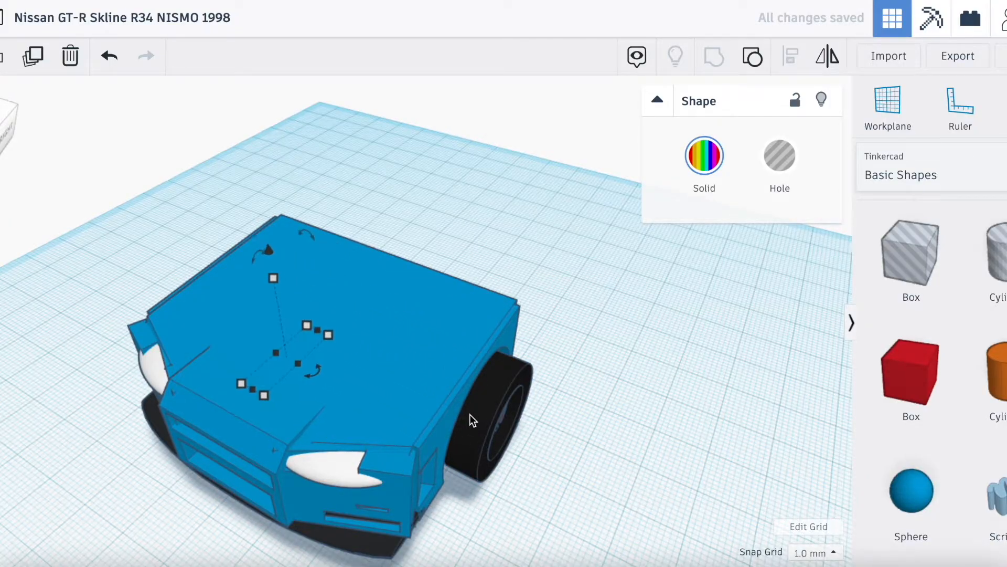
pyautogui.click(6, 121)
pyautogui.press('Left')
pyautogui.press('Left')
pyautogui.press('Left')
pyautogui.press('Left')
pyautogui.press('Left')
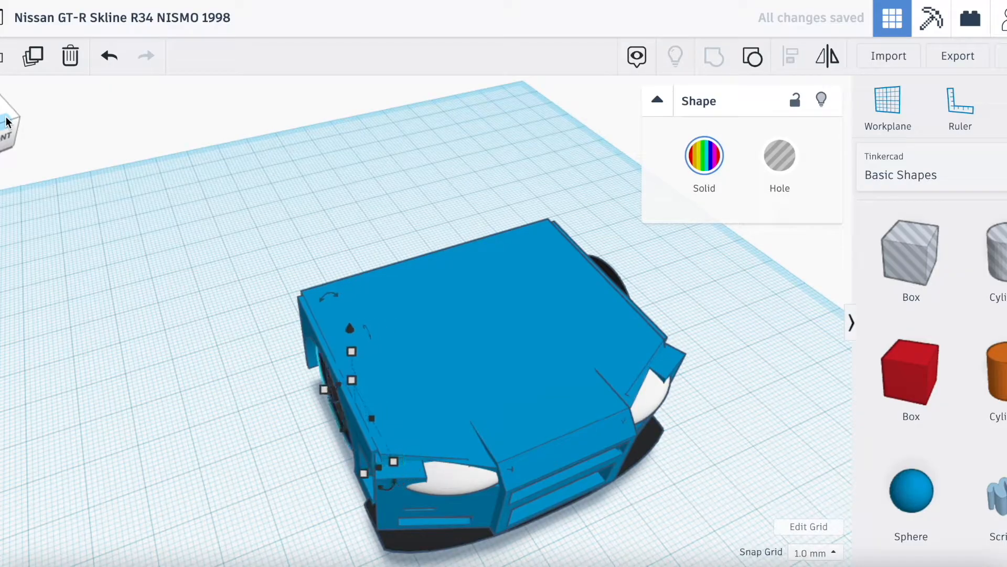
# Step: Mirror the copied front wheel across the car's width so its rim faces outward
pyautogui.click(2, 130)
pyautogui.moveTo(1, 134); pyautogui.dragTo(3, 128)
pyautogui.scroll(5, 354, 206)
pyautogui.click(826, 57)
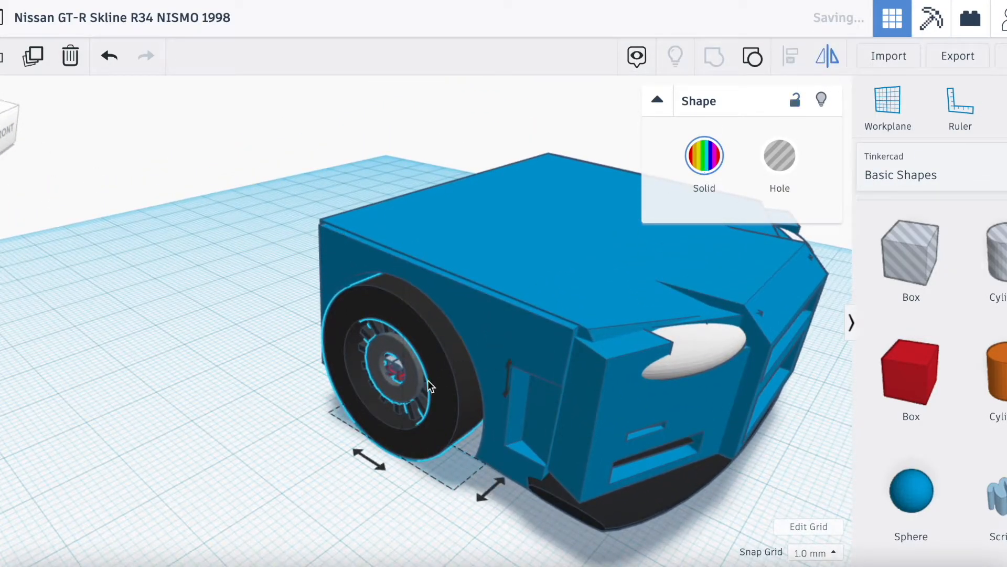
pyautogui.click(488, 483)
pyautogui.click(119, 456)
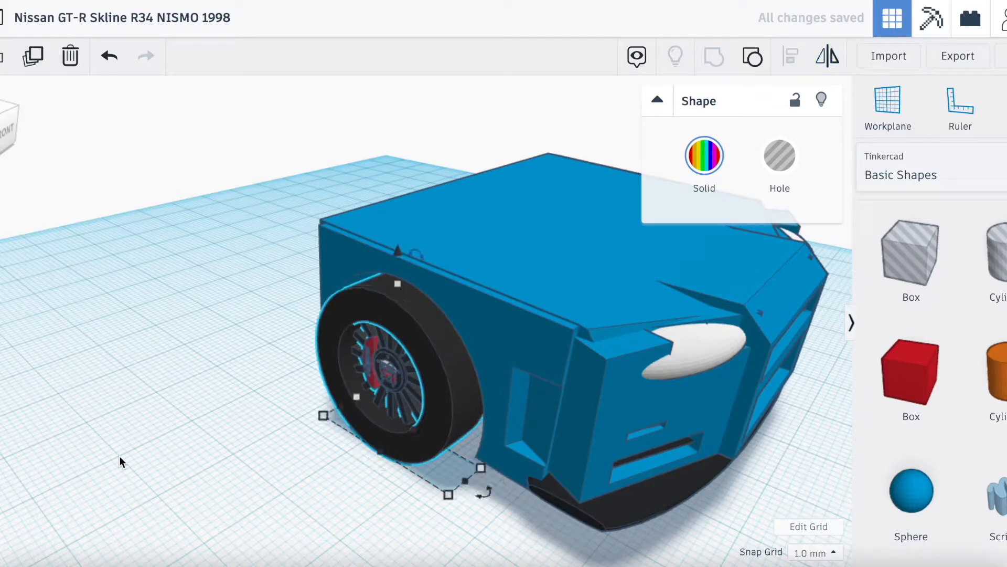
# Step: Mirror the copied front wheel front to back to flip the brake caliper to the other side of the hub
pyautogui.scroll(-2, 229, 425)
pyautogui.scroll(3, 244, 410)
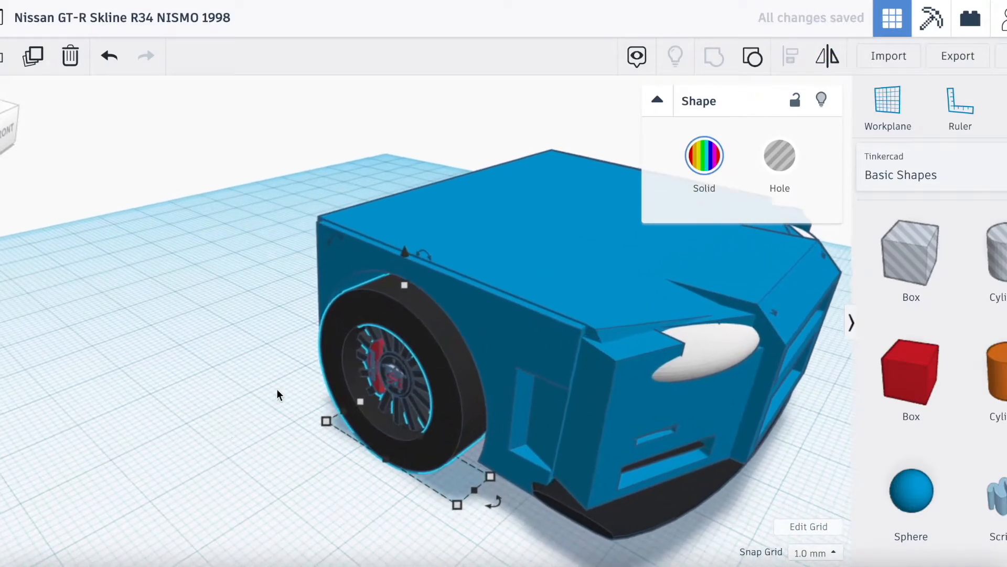
pyautogui.click(828, 56)
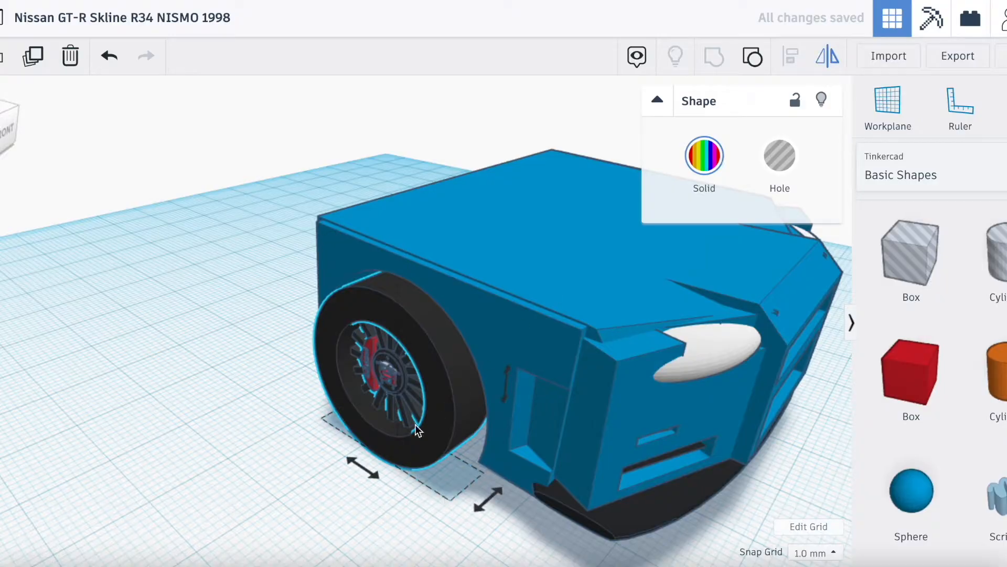
pyautogui.click(362, 471)
pyautogui.click(52, 218)
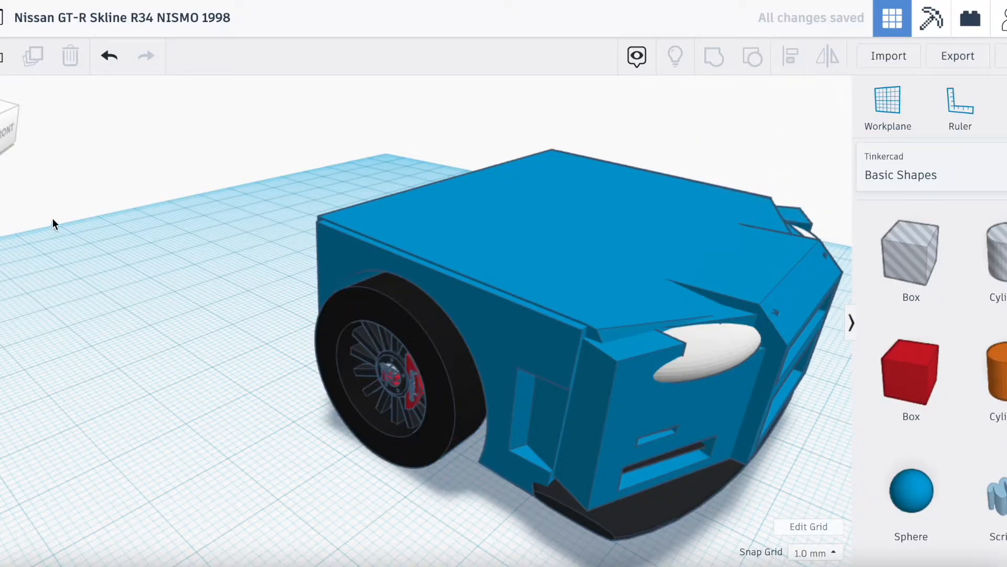
# Step: Adjust the original front wheel's sideways position slightly so it protrudes from its arch like the copied wheel
pyautogui.click(3, 131)
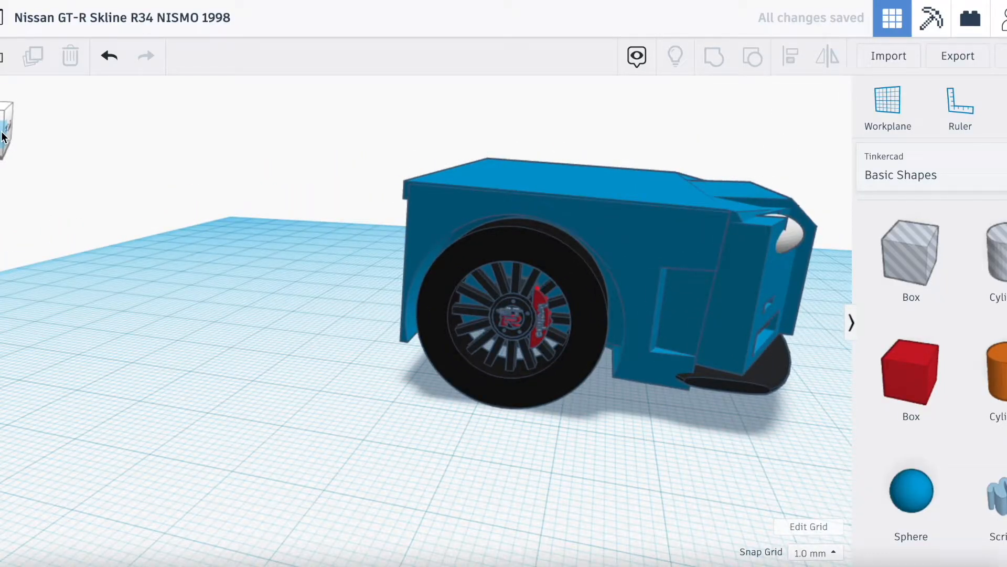
pyautogui.click(512, 384)
pyautogui.moveTo(3, 131); pyautogui.dragTo(1, 205)
pyautogui.scroll(-6, 381, 329)
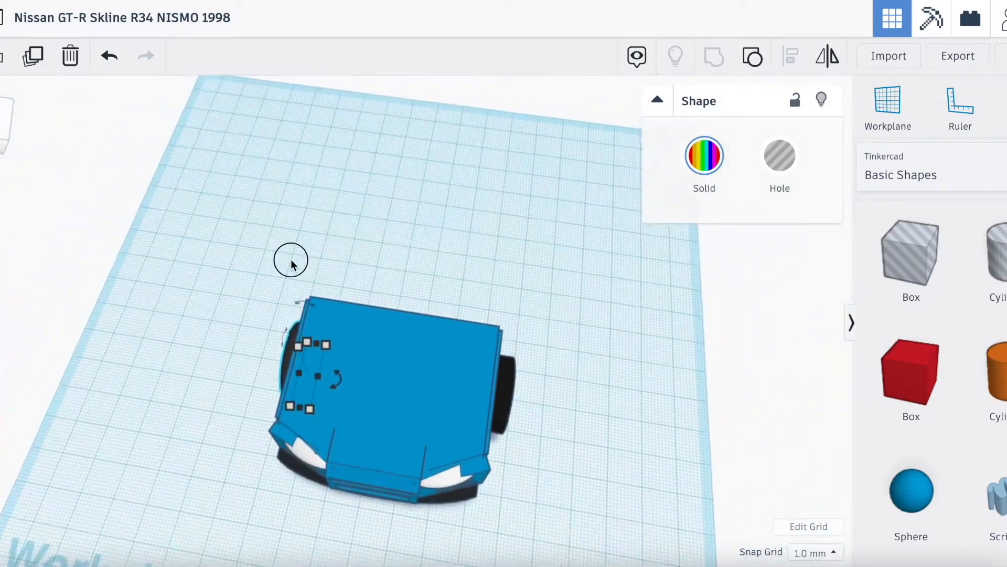
pyautogui.click(291, 259)
pyautogui.moveTo(1, 113)
pyautogui.mouseDown()
pyautogui.moveTo(6, 100)
pyautogui.moveTo(0, 126)
pyautogui.moveTo(1, 107)
pyautogui.mouseUp()
pyautogui.click(511, 351)
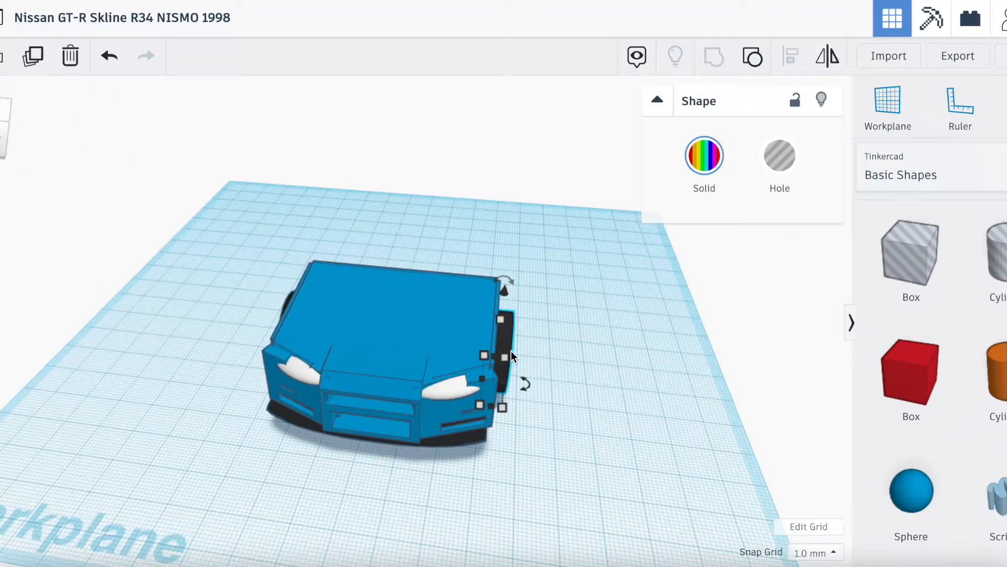
pyautogui.press('Left')
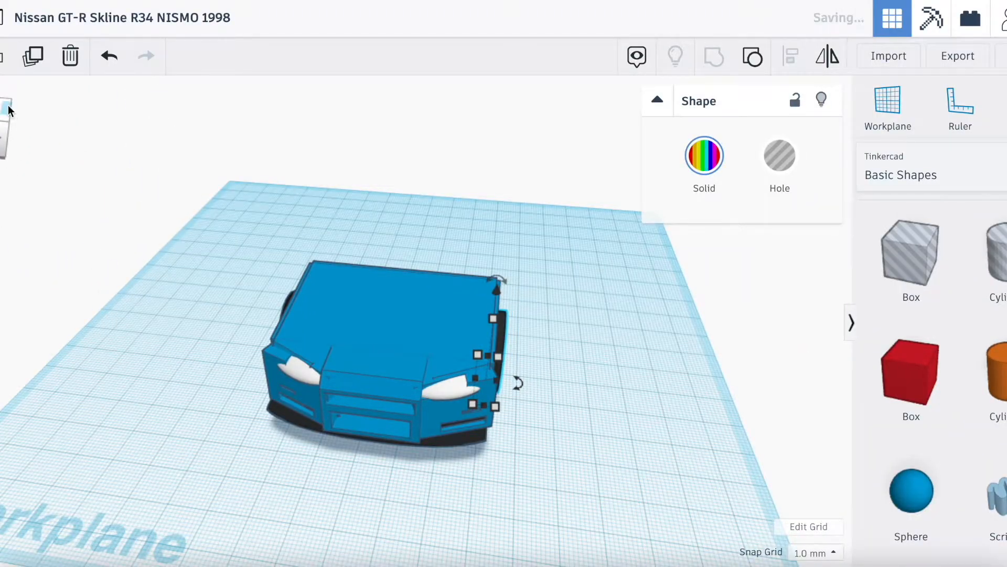
pyautogui.click(11, 110)
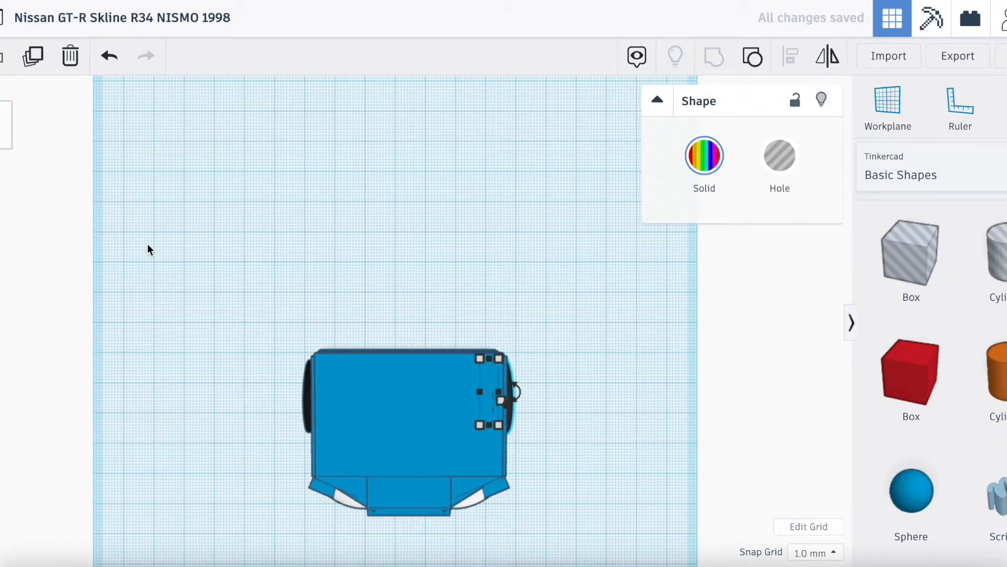
pyautogui.click(147, 245)
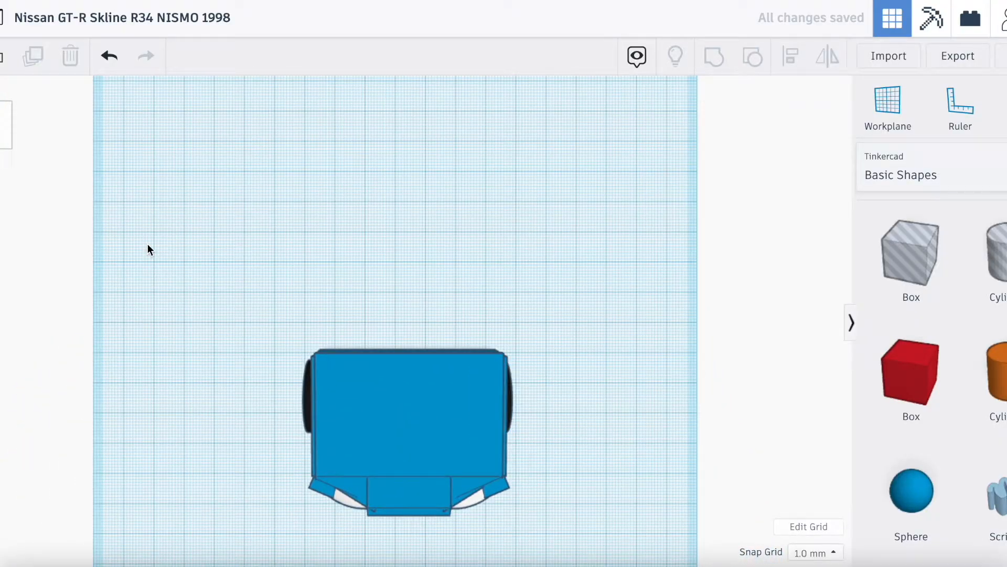
pyautogui.click(506, 401)
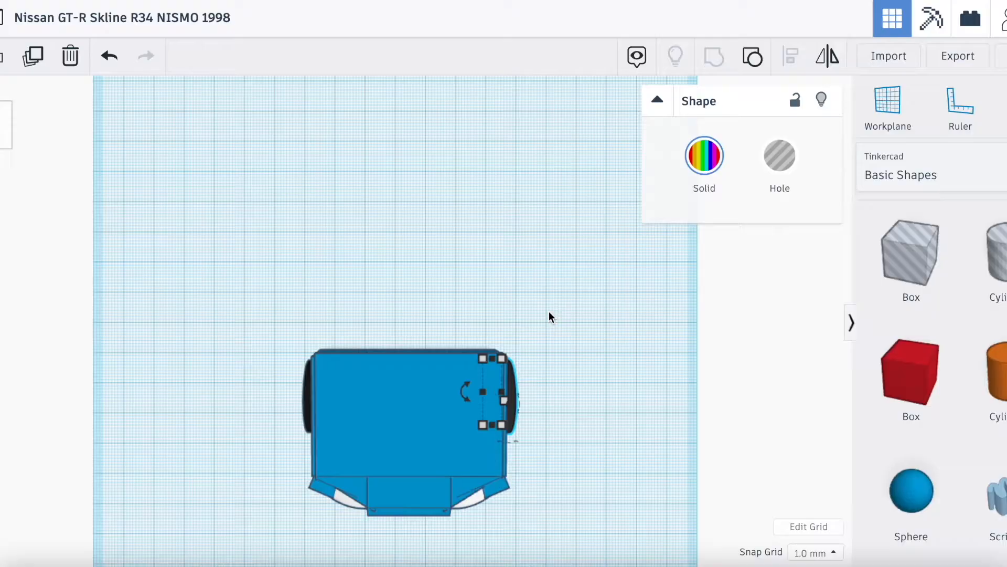
pyautogui.press('Delete')
# Step: Add a box hole along the car's left side, tilted about 44° against the hood's side edge and stretched to about 47 mm long
pyautogui.moveTo(2, 134); pyautogui.dragTo(0, 113)
pyautogui.moveTo(307, 207); pyautogui.dragTo(307, 218, button='right')
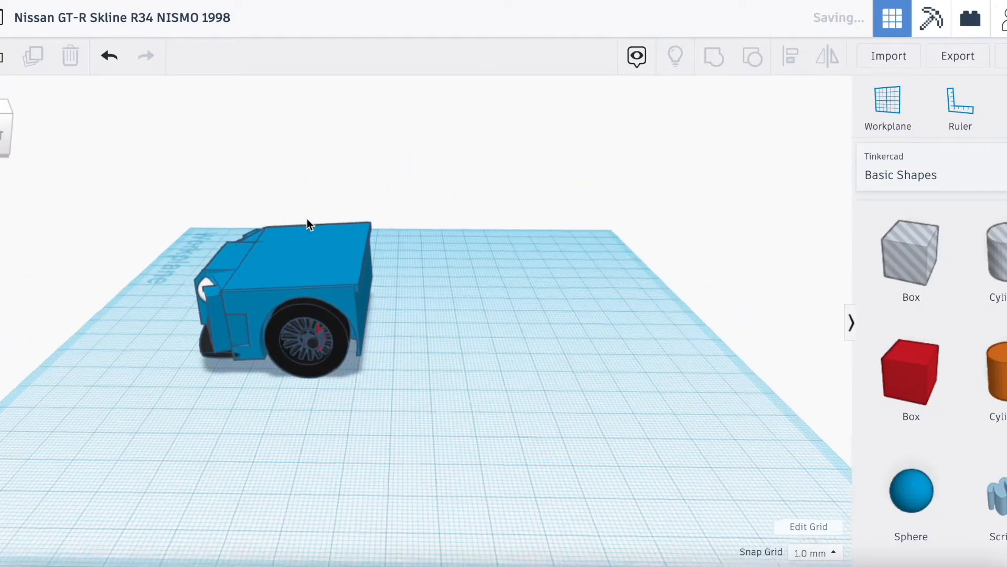
pyautogui.scroll(5, 307, 219)
pyautogui.moveTo(0, 133); pyautogui.dragTo(15, 132)
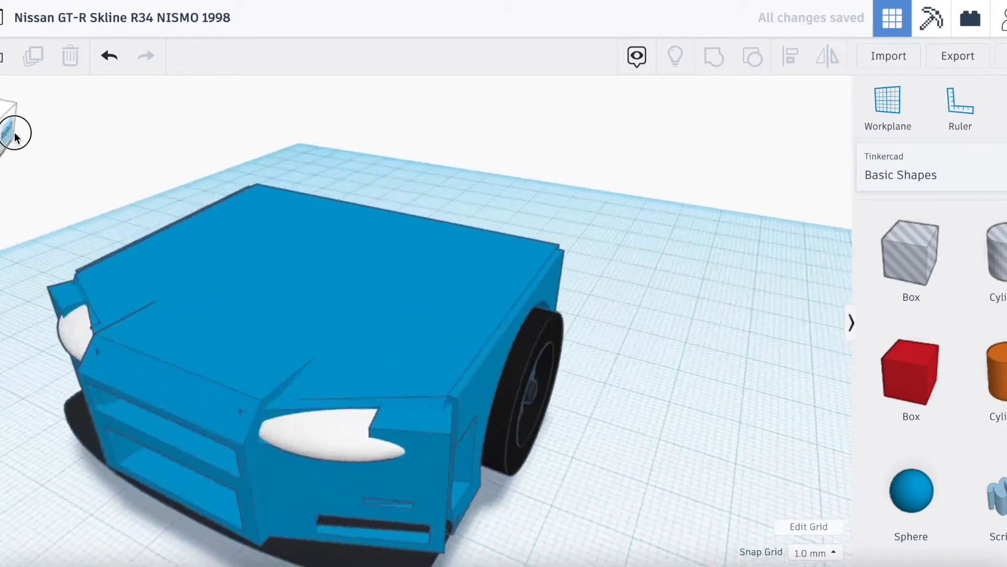
pyautogui.scroll(-3, 94, 146)
pyautogui.scroll(-3, 366, 232)
pyautogui.moveTo(873, 274); pyautogui.dragTo(505, 492)
pyautogui.moveTo(555, 362); pyautogui.dragTo(495, 252)
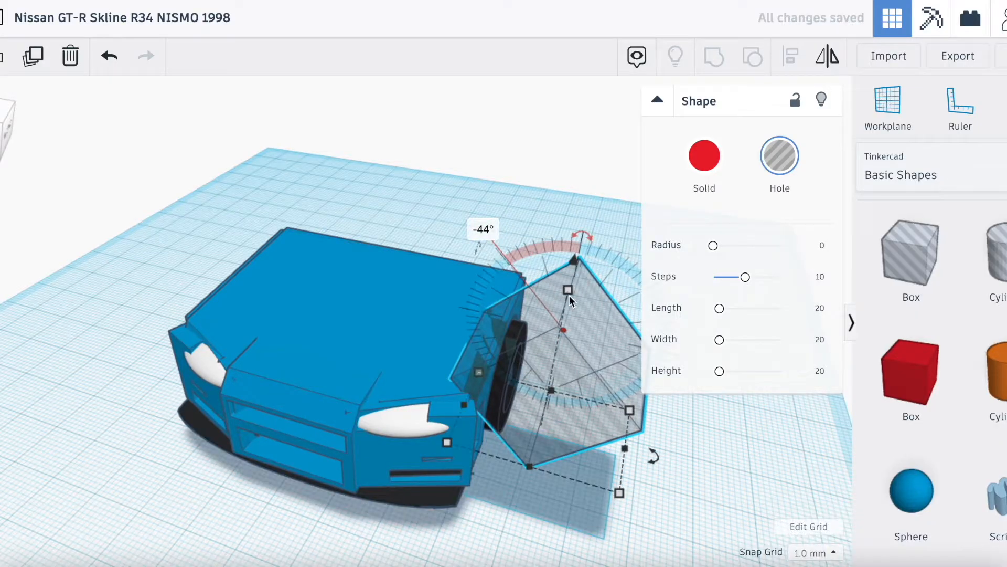
pyautogui.moveTo(549, 398); pyautogui.dragTo(573, 315)
pyautogui.click(5, 137)
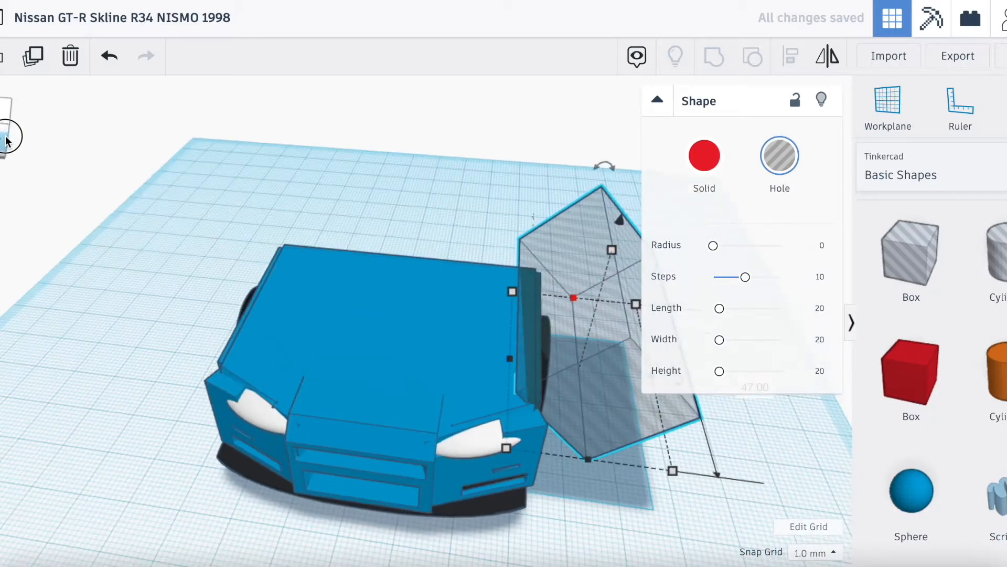
# Step: Duplicate the tilted box hole and move the copy sideways to the middle of the hood
pyautogui.hotkey('ctrl', 'c')
pyautogui.hotkey('ctrl', 'v')
pyautogui.press('Left')
pyautogui.press('Left')
pyautogui.press('Left')
pyautogui.press('Left')
pyautogui.press('Left')
pyautogui.press('Left')
pyautogui.press('Left')
pyautogui.press('Left')
pyautogui.press('Left')
pyautogui.press('Left')
pyautogui.press('Left')
pyautogui.press('Left')
pyautogui.press('Left')
pyautogui.press('Left')
pyautogui.press('Left')
pyautogui.press('Left')
pyautogui.press('Left')
pyautogui.press('Left')
pyautogui.press('Left')
pyautogui.press('Left')
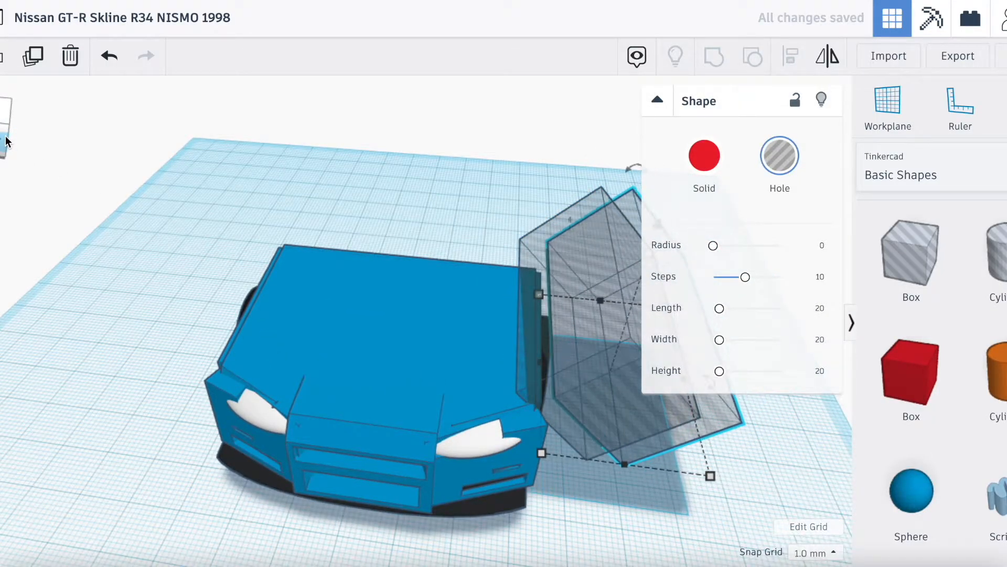
pyautogui.press('Left')
pyautogui.press('Left')
pyautogui.press('Left')
pyautogui.press('Left')
pyautogui.press('Left')
pyautogui.press('Left')
pyautogui.press('Left')
pyautogui.press('Left')
pyautogui.press('Left')
pyautogui.press('Left')
pyautogui.press('Left')
pyautogui.press('Left')
pyautogui.press('Left')
pyautogui.press('Left')
pyautogui.press('Left')
pyautogui.press('Left')
pyautogui.press('Left')
pyautogui.press('Left')
pyautogui.press('Left')
pyautogui.press('Left')
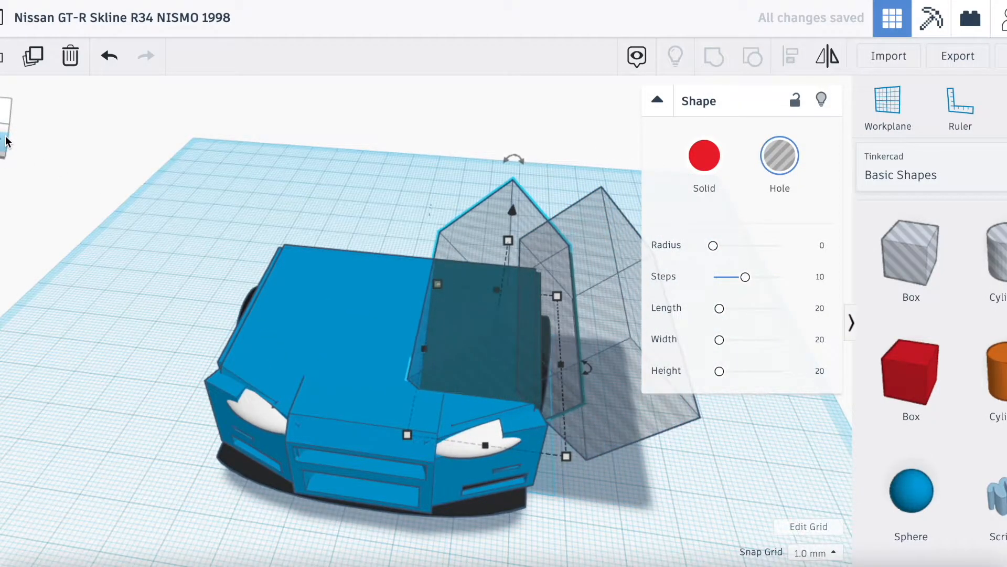
pyautogui.press('Left')
pyautogui.press('Left')
pyautogui.press('Left')
pyautogui.press('Left')
pyautogui.press('Left')
pyautogui.press('Left')
pyautogui.press('Left')
pyautogui.press('Left')
# Step: Mirror the copied box hole across the car's width and move it to the hood's opposite side edge
pyautogui.click(828, 57)
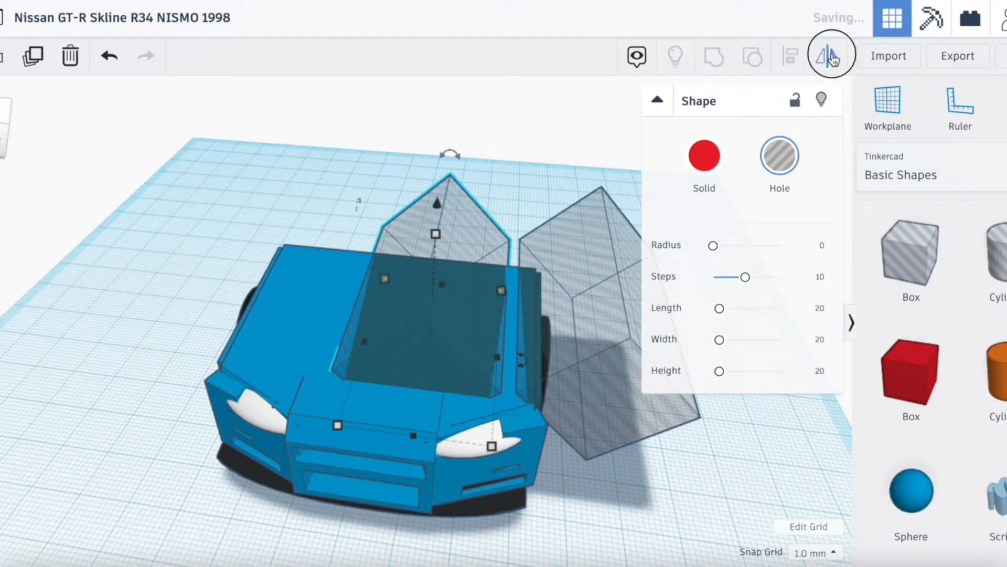
pyautogui.click(420, 455)
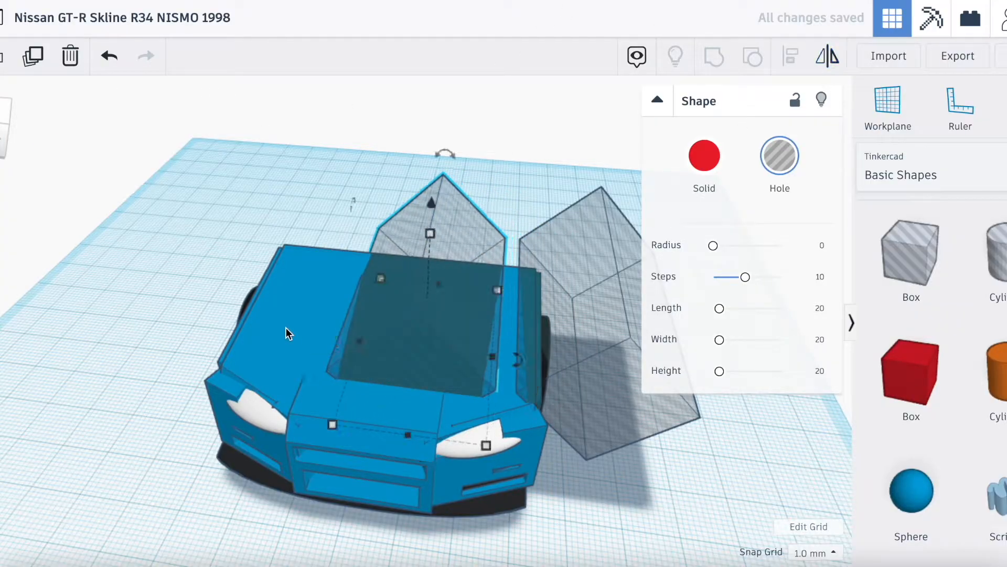
pyautogui.press('Left')
pyautogui.press('Left')
pyautogui.press('Left')
pyautogui.press('Left')
pyautogui.press('Left')
pyautogui.press('Left')
pyautogui.press('Left')
pyautogui.press('Left')
pyautogui.press('Left')
pyautogui.press('Left')
pyautogui.press('Left')
pyautogui.press('Left')
pyautogui.press('Left')
pyautogui.press('Left')
pyautogui.press('Left')
pyautogui.press('Left')
pyautogui.press('Left')
pyautogui.press('Left')
pyautogui.press('Left')
pyautogui.press('Left')
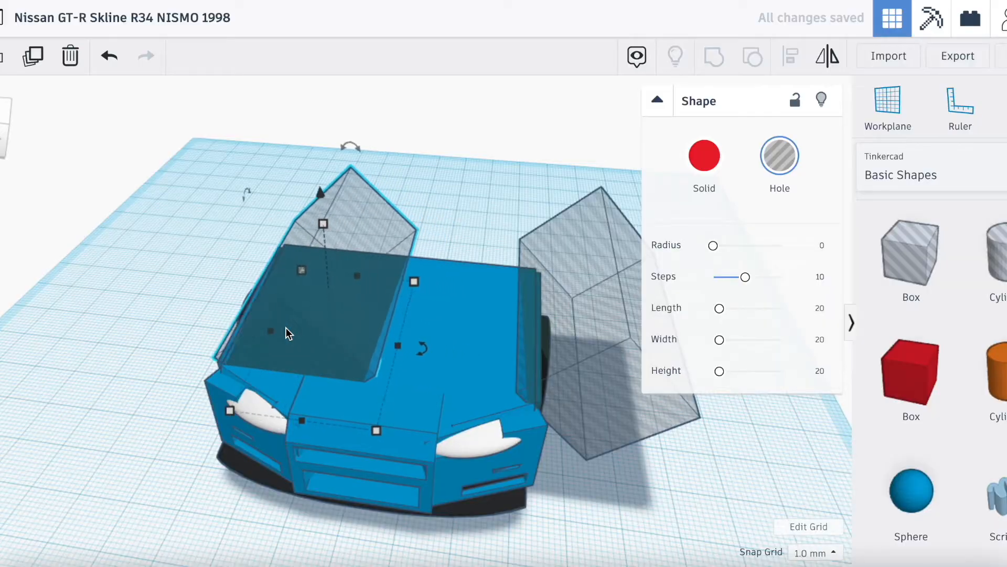
pyautogui.press('Left')
pyautogui.press('Left')
pyautogui.press('Left')
pyautogui.press('Left')
pyautogui.press('Left')
pyautogui.press('Left')
pyautogui.press('Left')
pyautogui.press('Left')
pyautogui.press('Left')
pyautogui.press('Left')
pyautogui.press('Left')
pyautogui.press('Left')
pyautogui.press('Left')
pyautogui.press('Left')
pyautogui.press('Left')
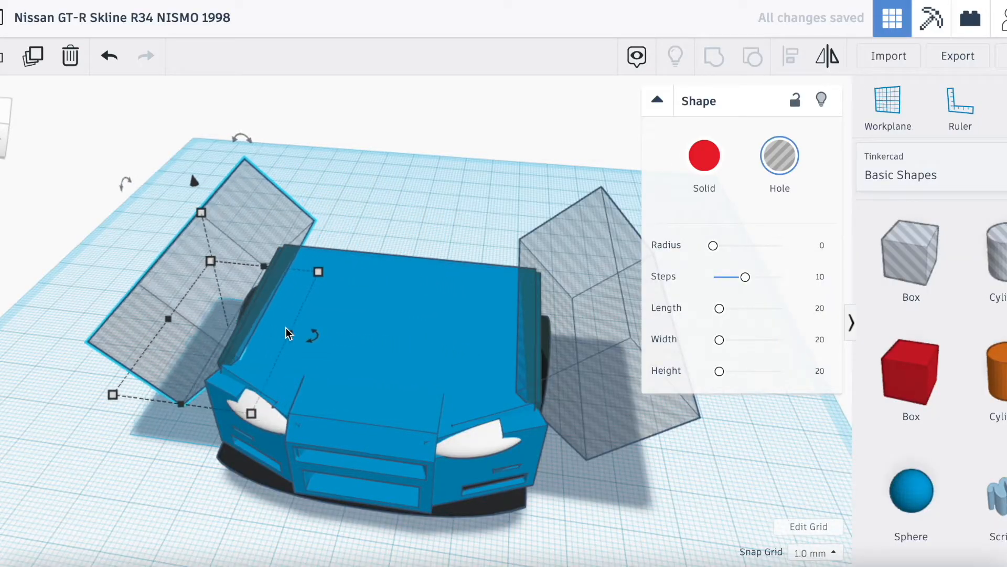
# Step: Nudge the mirrored box hole sideways and group both tilted holes with the car body parts to bevel the hood's side edges
pyautogui.press('Right')
pyautogui.keyDown('shift'); pyautogui.click(599, 413); pyautogui.keyUp('shift')
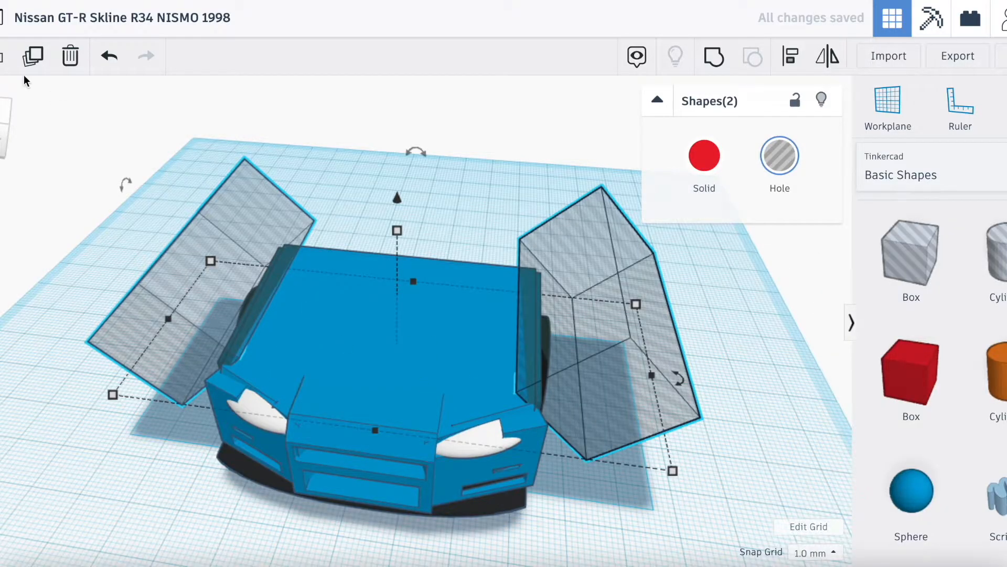
pyautogui.moveTo(4, 135); pyautogui.dragTo(226, 221)
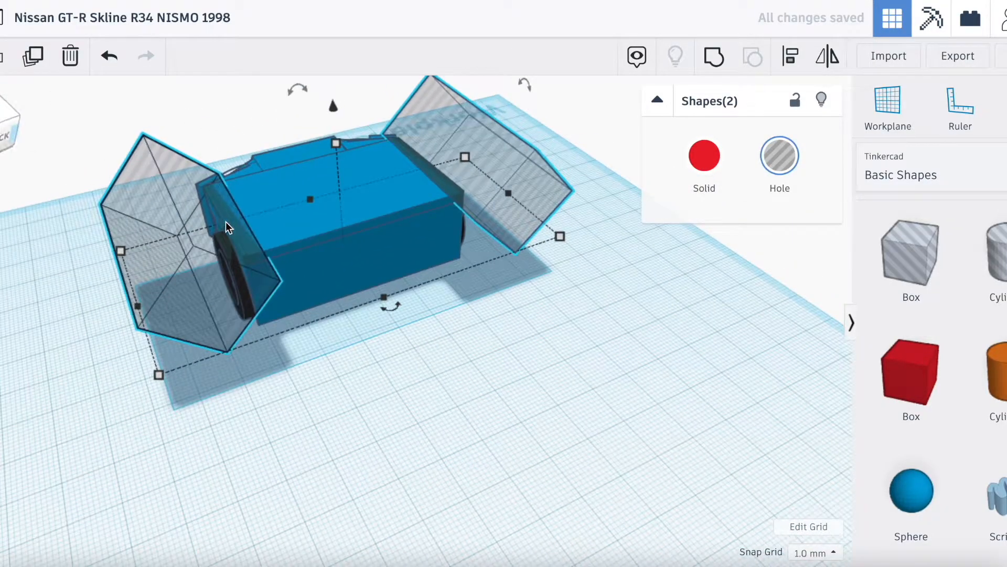
pyautogui.keyDown('shift'); pyautogui.click(294, 219); pyautogui.keyUp('shift')
pyautogui.keyDown('shift'); pyautogui.click(317, 281); pyautogui.keyUp('shift')
pyautogui.click(718, 57)
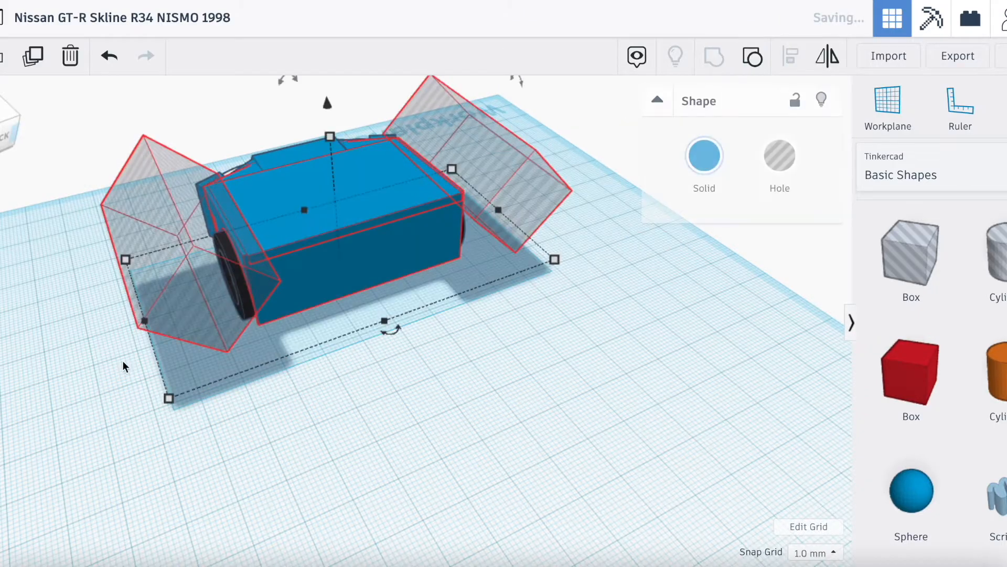
pyautogui.moveTo(1, 136)
pyautogui.mouseDown()
pyautogui.moveTo(21, 137)
pyautogui.moveTo(1, 136)
pyautogui.mouseUp()
pyautogui.scroll(5, 262, 301)
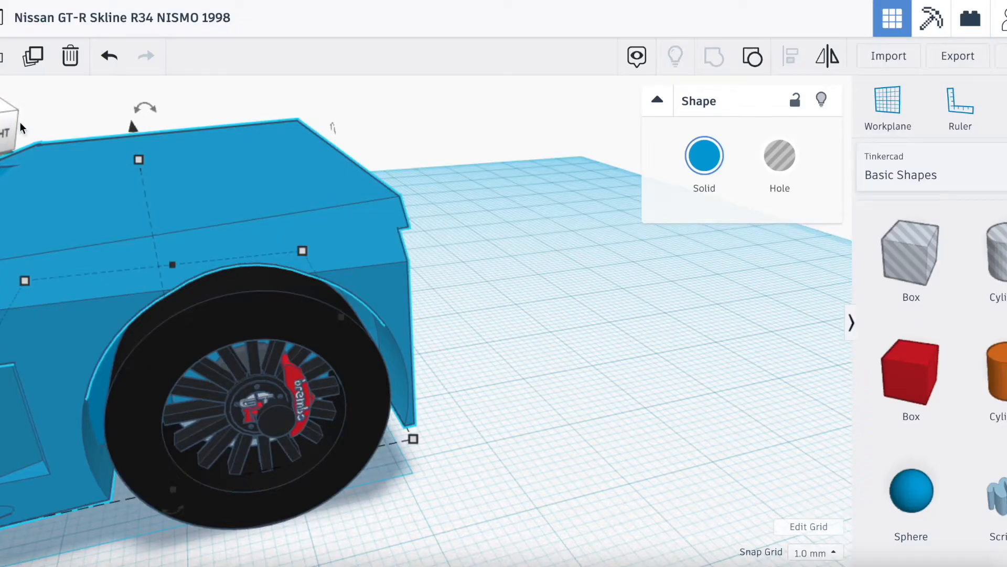
# Step: Place a red box behind the car's blue front section and stretch it to 49 mm across the car's width
pyautogui.scroll(-5, 253, 245)
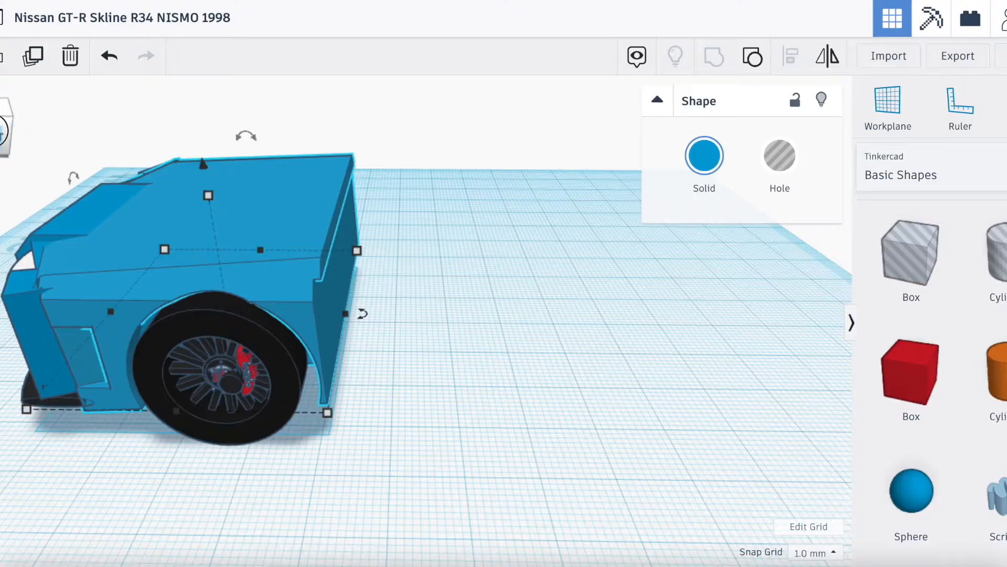
pyautogui.moveTo(0, 131); pyautogui.dragTo(63, 132)
pyautogui.scroll(-3, 199, 226)
pyautogui.moveTo(913, 373); pyautogui.dragTo(382, 370)
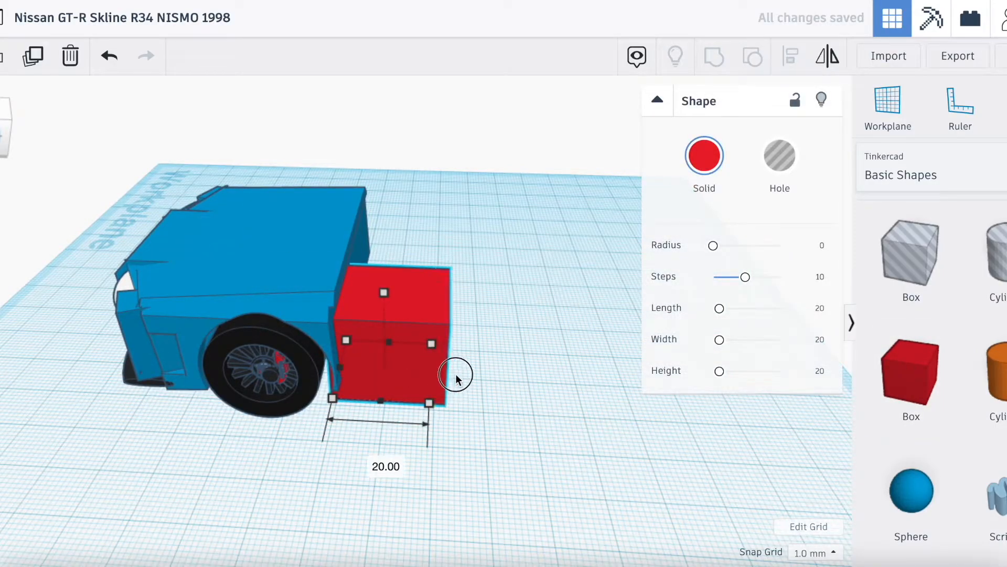
pyautogui.moveTo(456, 373); pyautogui.dragTo(623, 373)
pyautogui.moveTo(17, 141); pyautogui.dragTo(8, 139)
pyautogui.moveTo(362, 404); pyautogui.dragTo(493, 392)
pyautogui.moveTo(3, 135); pyautogui.dragTo(22, 126)
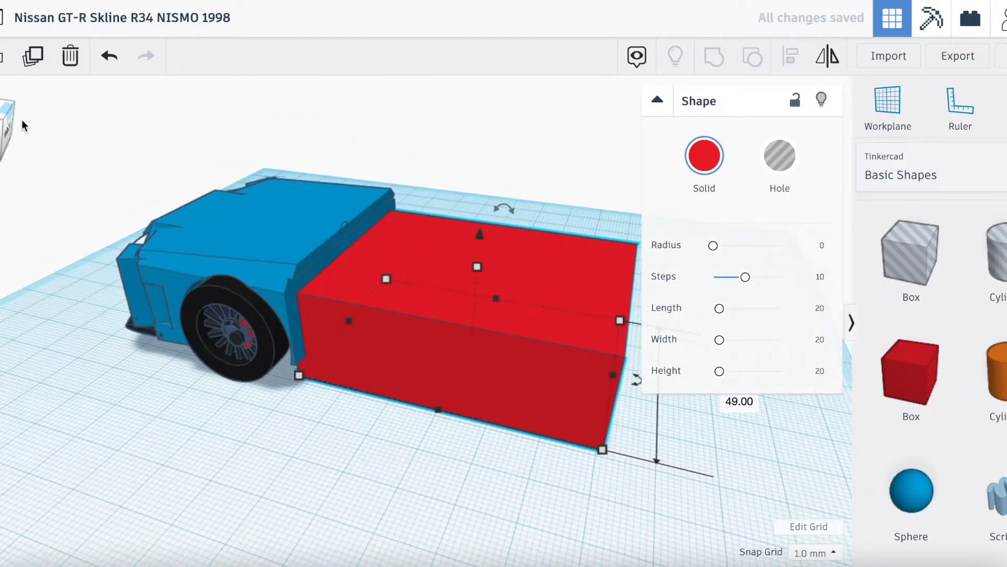
# Step: Raise the red body box by 2 mm, nudge it towards the front section and set its length to 56 mm
pyautogui.moveTo(479, 266); pyautogui.dragTo(475, 217)
pyautogui.press('Left')
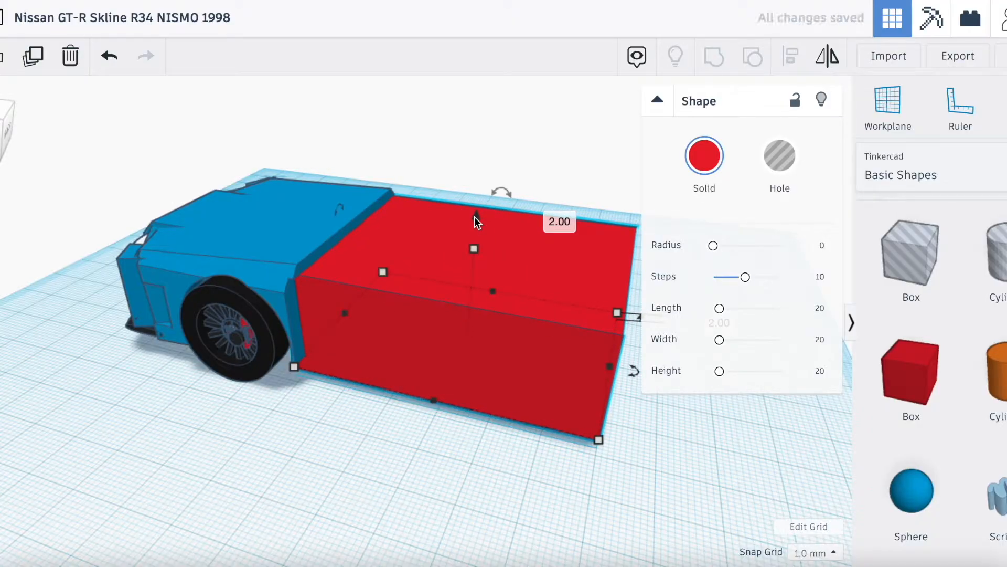
pyautogui.moveTo(617, 312); pyautogui.dragTo(592, 309)
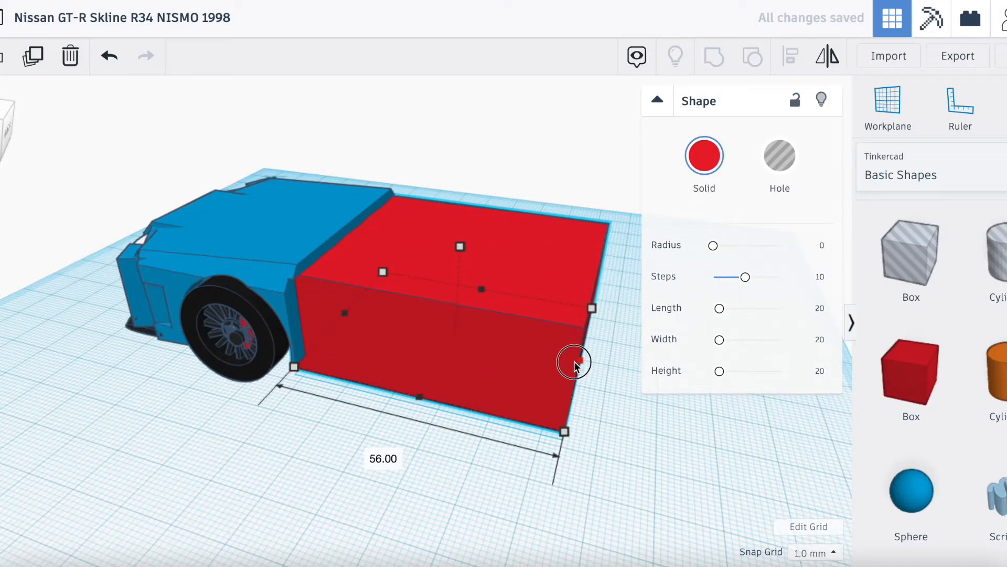
# Step: Place a second box at the large box's rear corner and colour the large box blue to match the car
pyautogui.moveTo(894, 376); pyautogui.dragTo(582, 445)
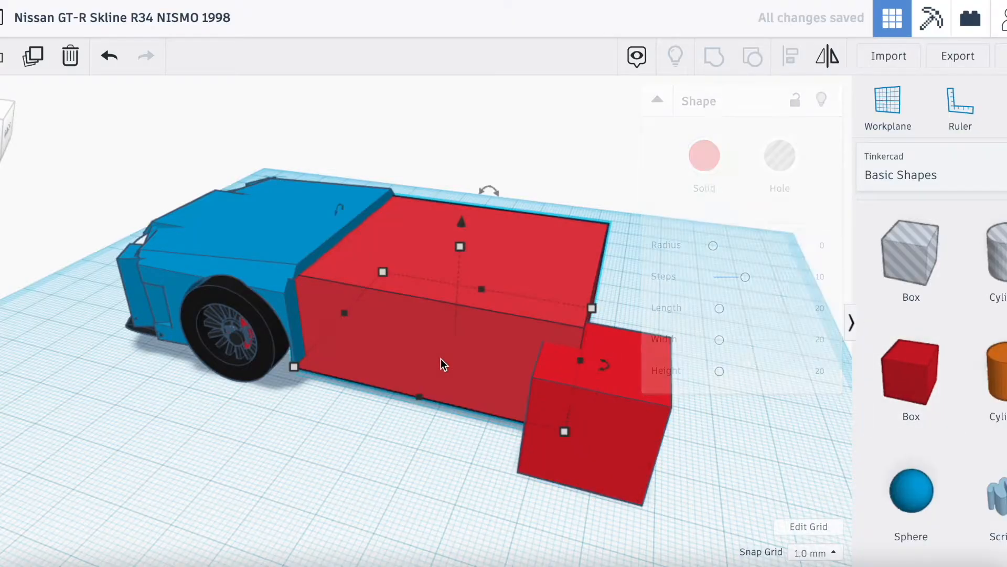
pyautogui.click(704, 156)
pyautogui.click(827, 300)
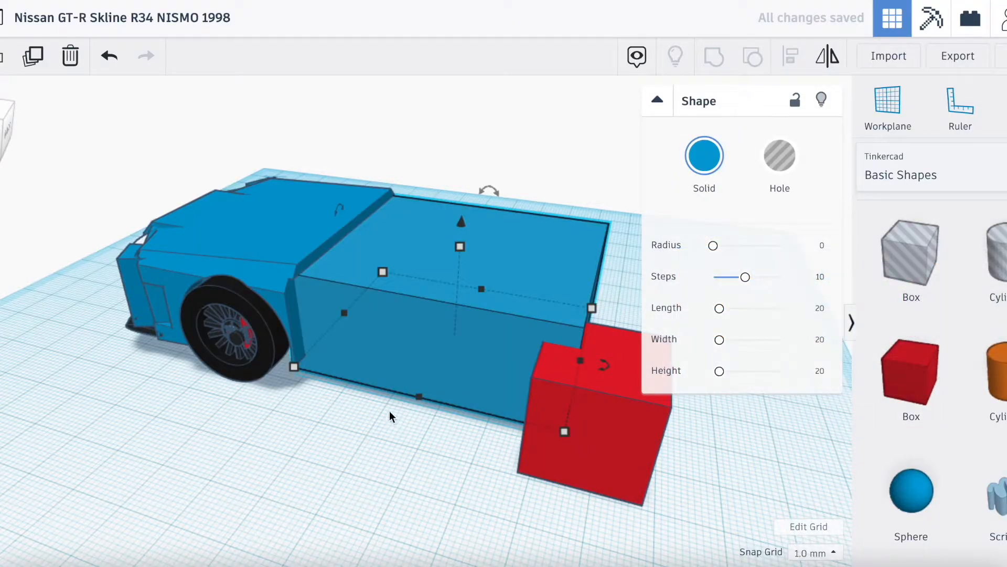
# Step: Move the small red box on the workplane beside the rear of the blue body block
pyautogui.click(445, 486)
pyautogui.moveTo(445, 486); pyautogui.dragTo(68, 322, button='right')
pyautogui.click(140, 401)
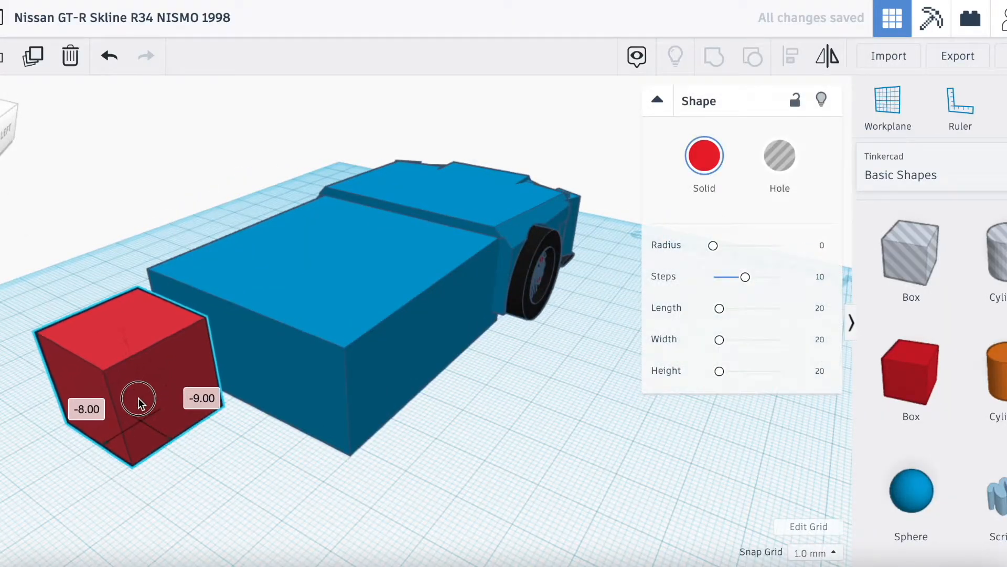
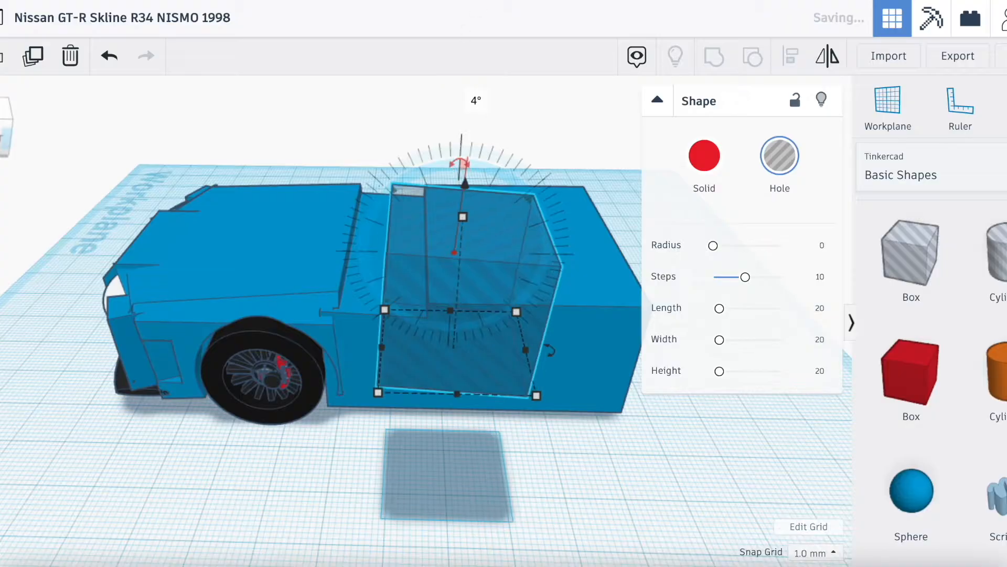
# Step: Rotate the box hole by 4° and shift it inwards from the body's side across the car's width
pyautogui.write('4')
pyautogui.press('Return')
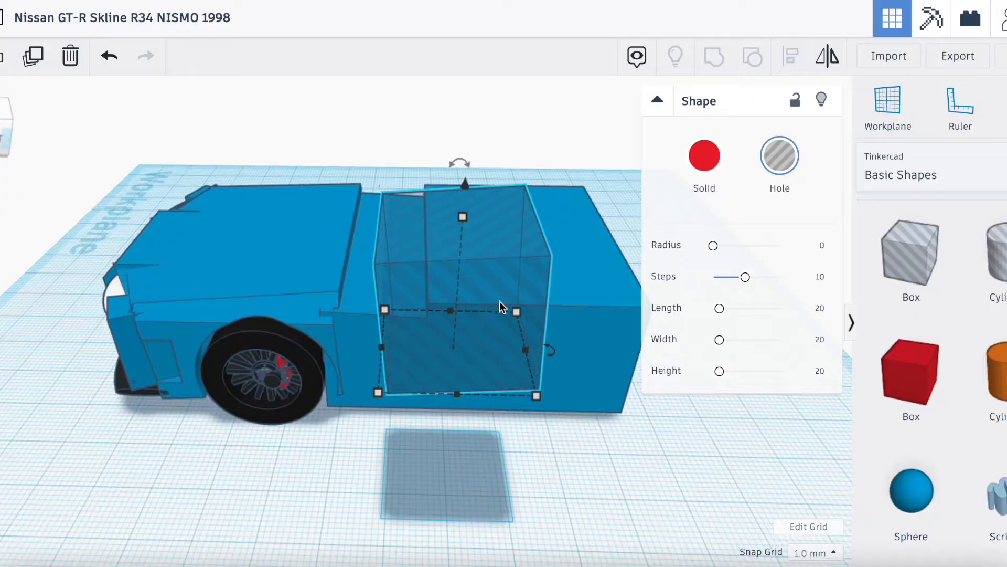
pyautogui.press('Up')
pyautogui.press('Up')
pyautogui.press('Up')
pyautogui.press('Up')
pyautogui.press('Up')
pyautogui.press('Up')
pyautogui.press('Up')
pyautogui.press('Up')
pyautogui.press('Up')
pyautogui.press('Up')
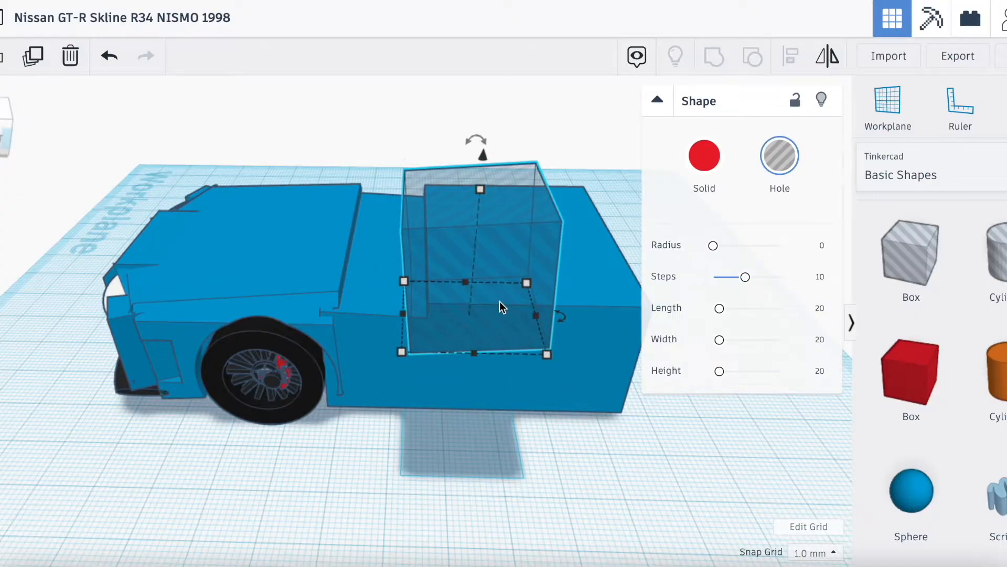
# Step: Lower the box hole to 24 mm above the workplane and stretch it to 39.67 mm long, past the body's rear end
pyautogui.moveTo(490, 159); pyautogui.dragTo(489, 183)
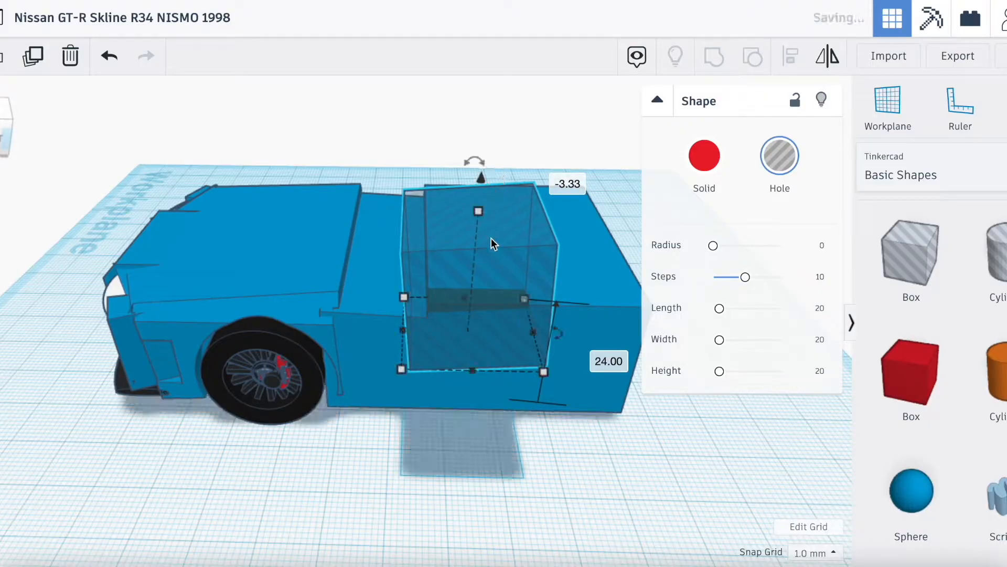
pyautogui.moveTo(540, 333); pyautogui.dragTo(638, 333)
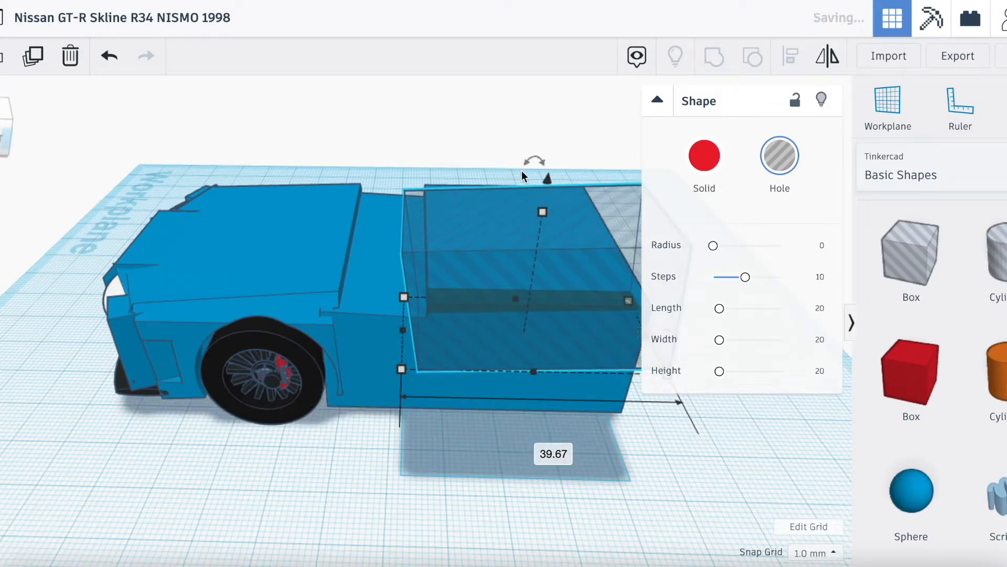
pyautogui.click(549, 180)
pyautogui.scroll(-4, 550, 181)
pyautogui.click(556, 233)
pyautogui.write('-0.02')
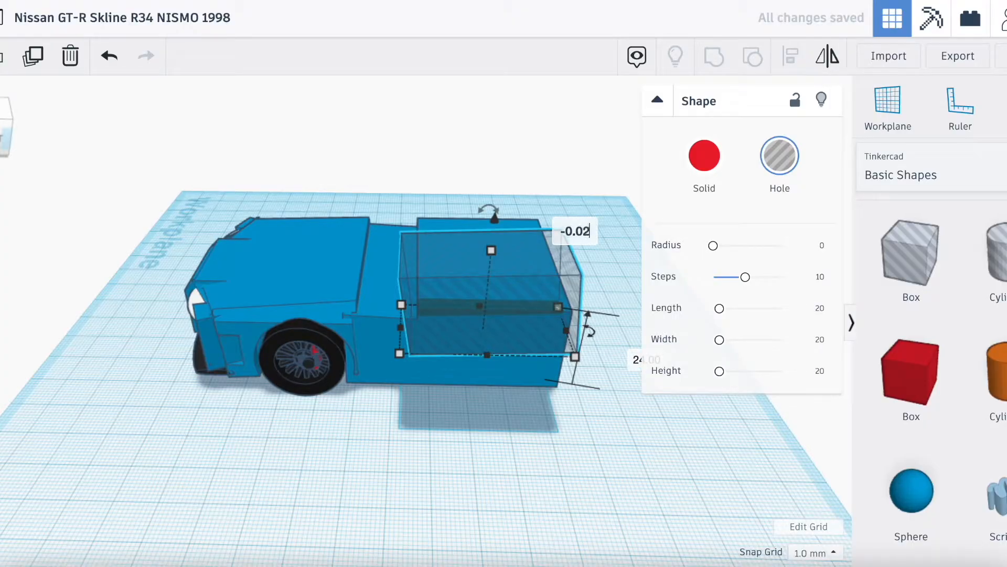
# Step: Stretch the box hole to 43.67 mm across the car so that it spans the body block
pyautogui.scroll(4, 458, 226)
pyautogui.moveTo(34, 144); pyautogui.dragTo(0, 147)
pyautogui.moveTo(221, 265); pyautogui.dragTo(247, 342)
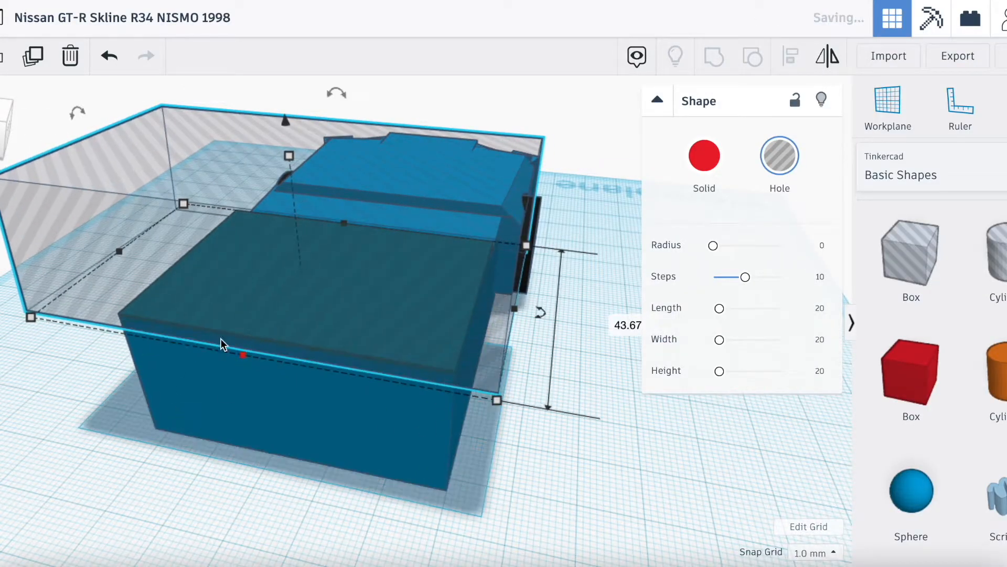
# Step: Lower the box hole to 23 mm above the workplane
pyautogui.moveTo(1, 130); pyautogui.dragTo(0, 102)
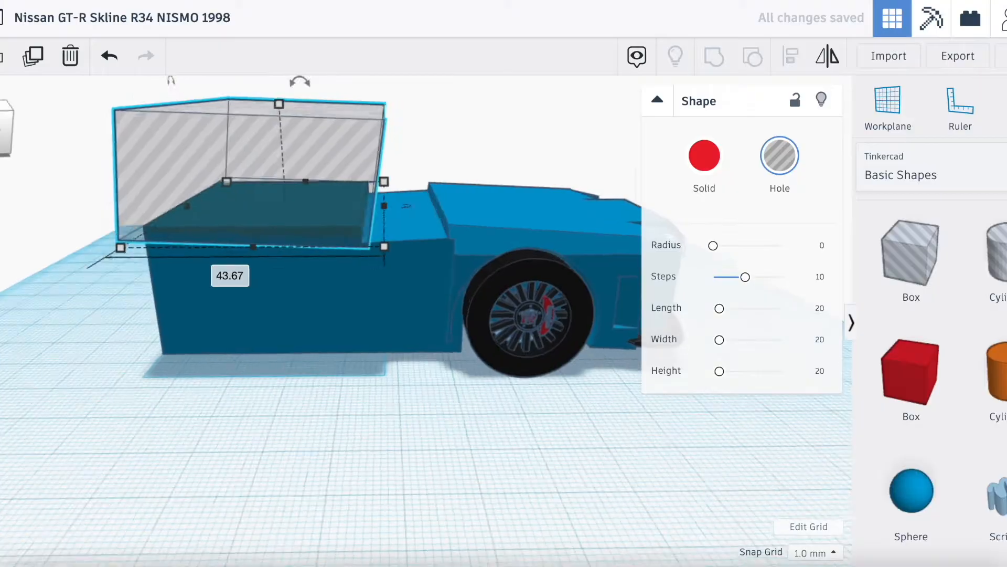
pyautogui.scroll(4, 121, 181)
pyautogui.moveTo(8, 131)
pyautogui.mouseDown()
pyautogui.moveTo(2, 123)
pyautogui.moveTo(1, 132)
pyautogui.mouseUp()
pyautogui.scroll(-6, 184, 114)
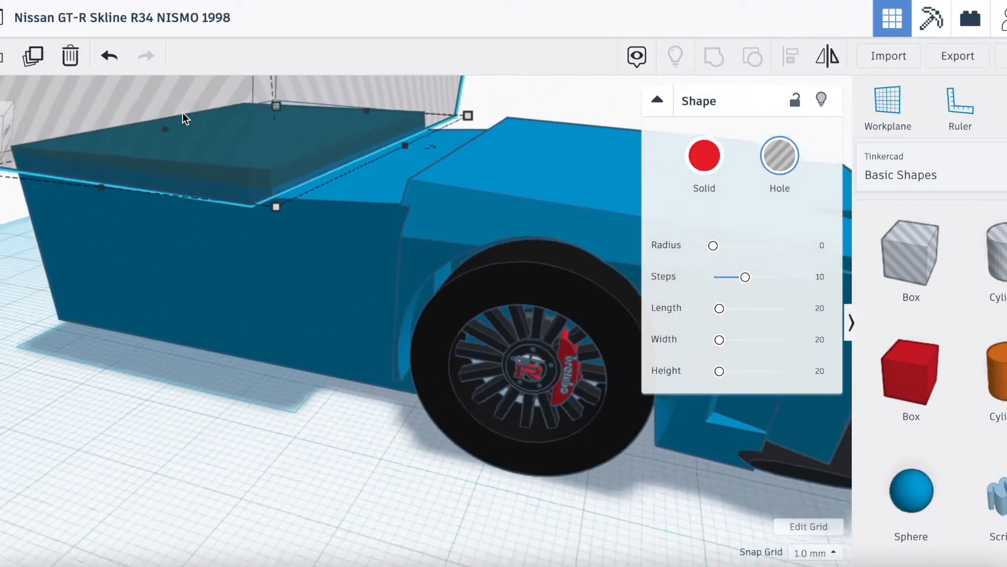
pyautogui.moveTo(317, 94); pyautogui.dragTo(317, 98)
pyautogui.scroll(3, 316, 191)
pyautogui.scroll(4, 317, 191)
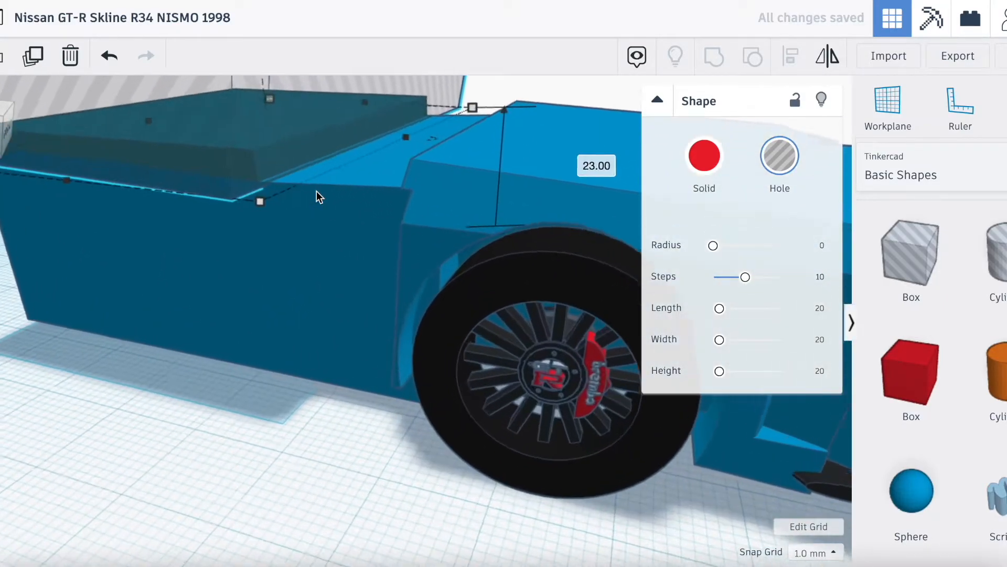
# Step: Set the vertical offset of the box hole above the body block to 0
pyautogui.moveTo(4, 130); pyautogui.dragTo(5, 147)
pyautogui.scroll(-3, 332, 213)
pyautogui.scroll(-3, 332, 213)
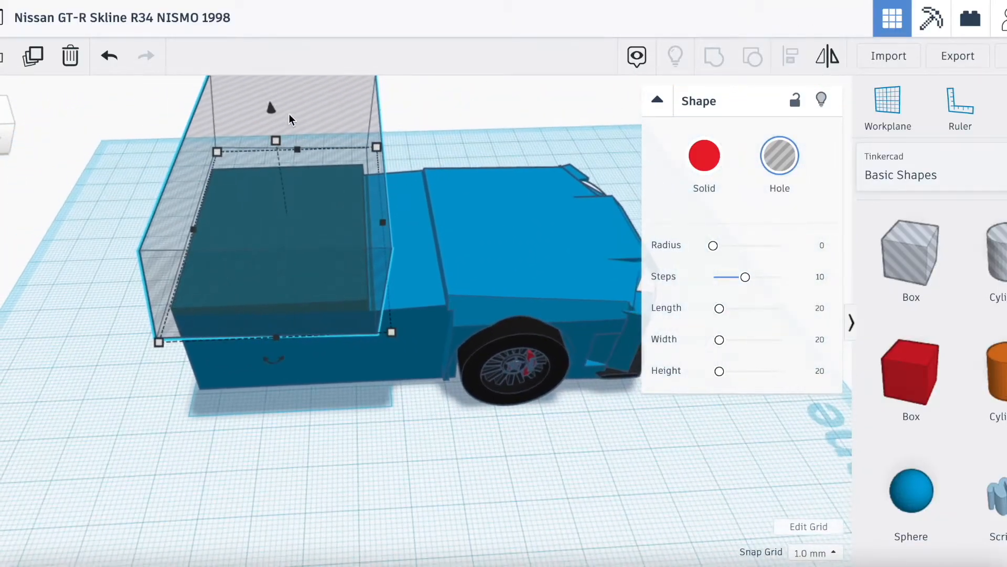
pyautogui.scroll(-2, 287, 124)
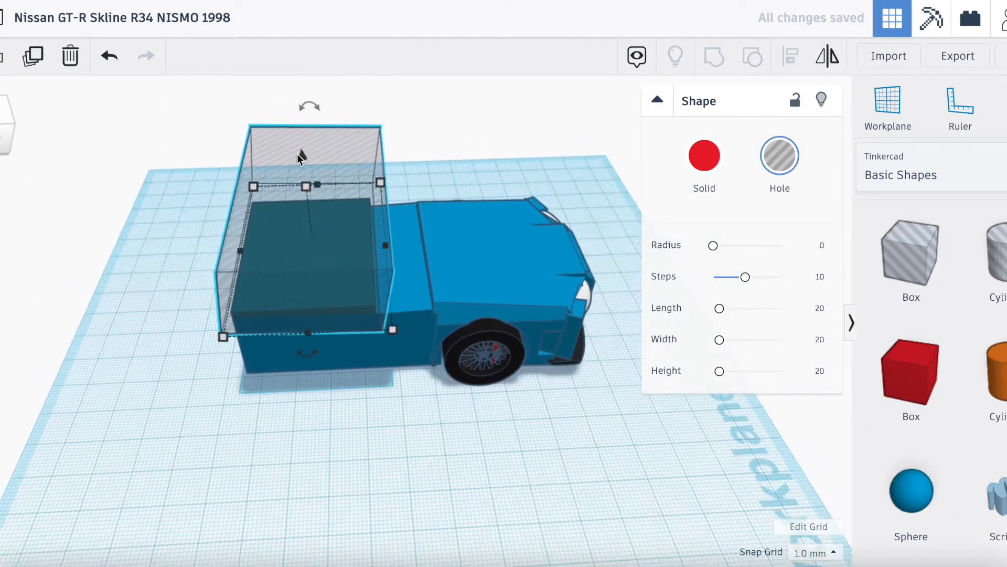
pyautogui.click(350, 163)
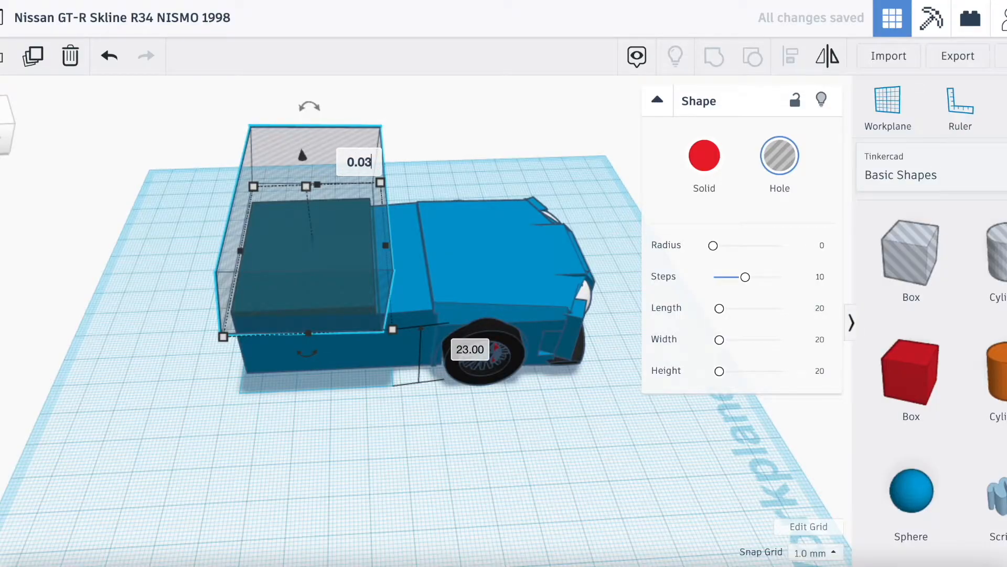
pyautogui.click(420, 403)
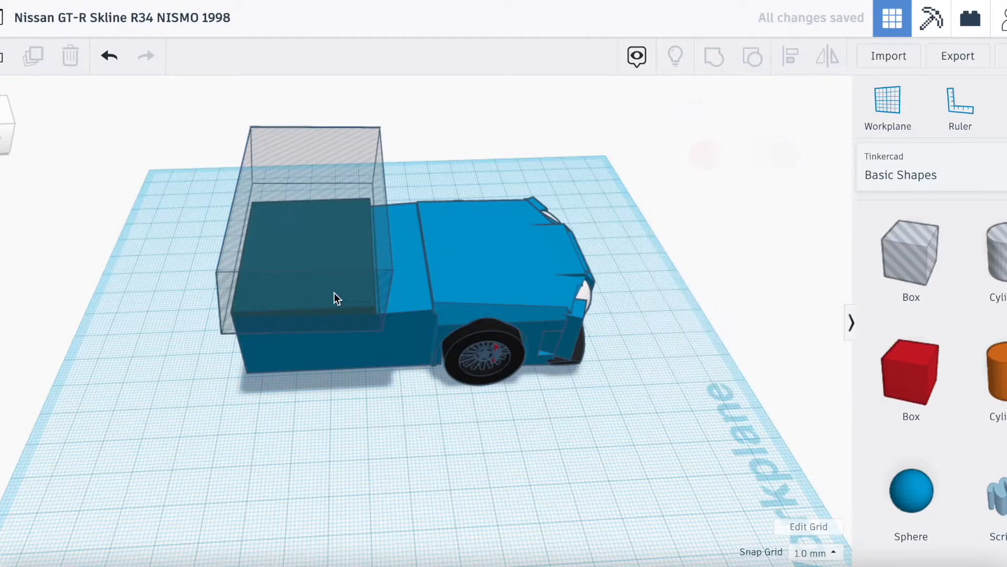
pyautogui.scroll(5, 333, 288)
pyautogui.moveTo(3, 138)
pyautogui.mouseDown()
pyautogui.moveTo(1, 118)
pyautogui.moveTo(3, 135)
pyautogui.mouseUp()
pyautogui.click(212, 172)
pyautogui.scroll(-3, 283, 165)
pyautogui.moveTo(301, 129); pyautogui.dragTo(301, 129)
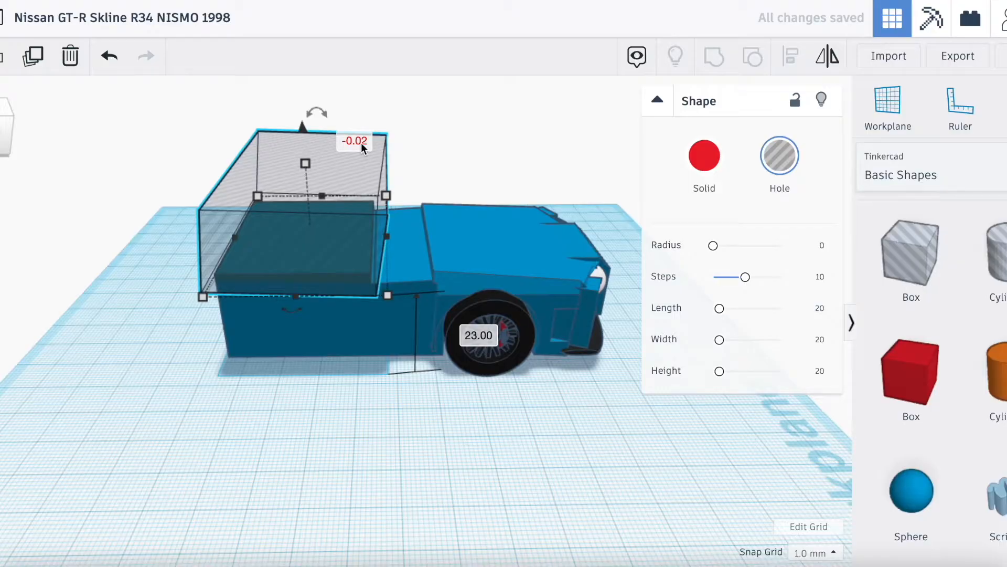
pyautogui.click(361, 142)
pyautogui.write('0')
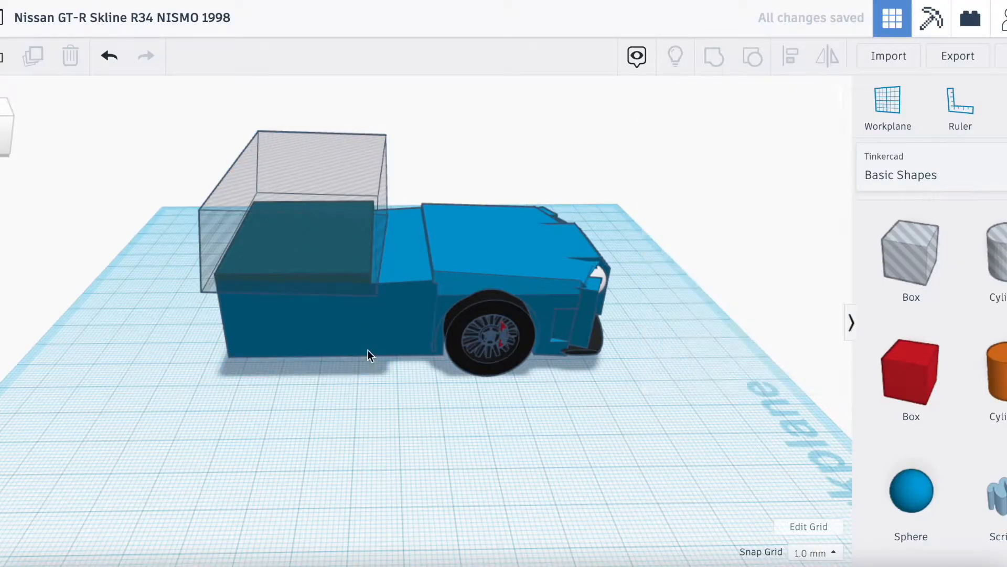
# Step: Group the box hole with the blue body block to cut away the block's upper part
pyautogui.scroll(5, 347, 330)
pyautogui.keyDown('shift'); pyautogui.click(297, 313); pyautogui.keyUp('shift')
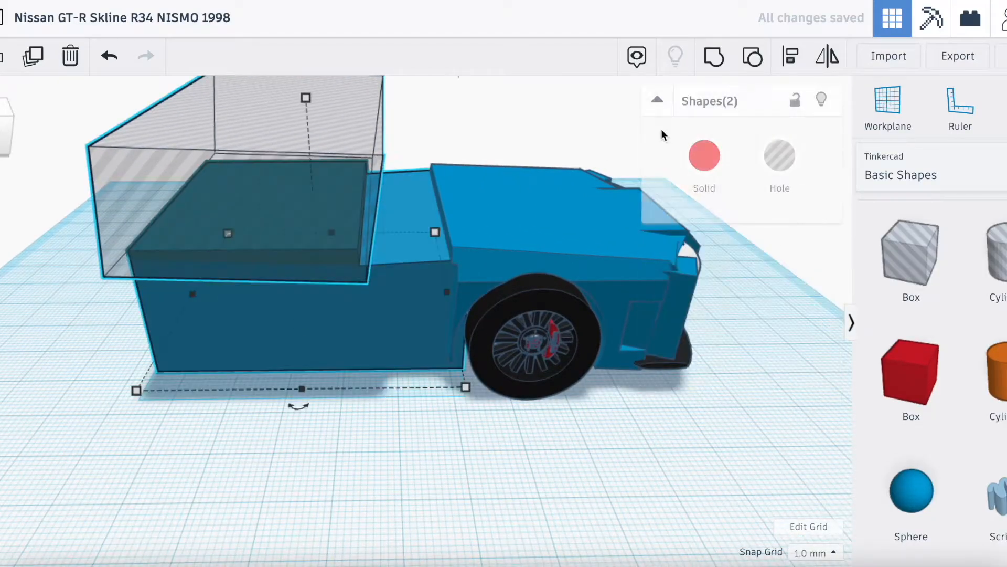
pyautogui.hotkey('ctrl', 'g')
pyautogui.click(274, 470)
# Step: Add a new box hole and position it beside the body, next to the front wheel
pyautogui.moveTo(276, 254); pyautogui.dragTo(51, 132, button='right')
pyautogui.scroll(-3, 194, 151)
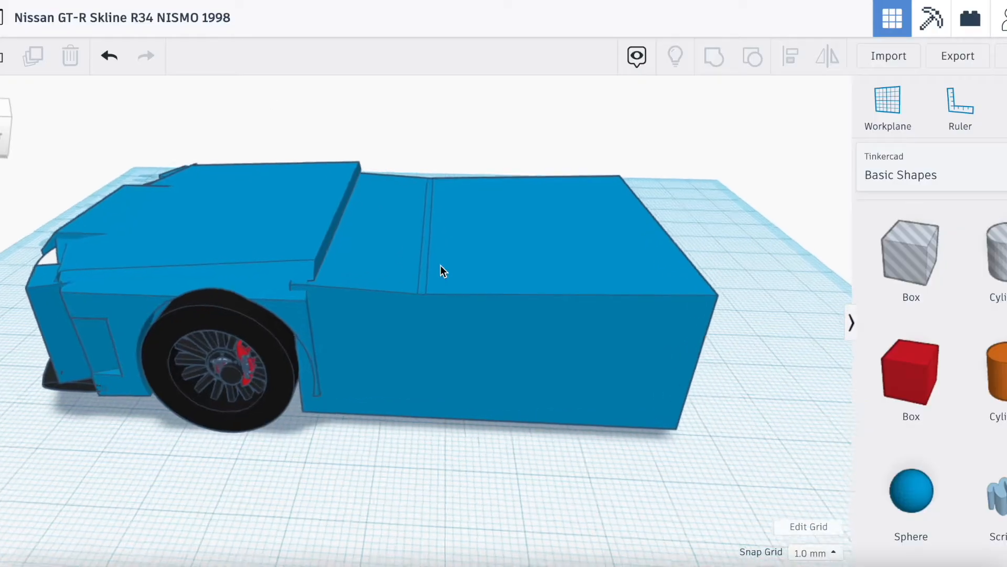
pyautogui.scroll(-1, 440, 266)
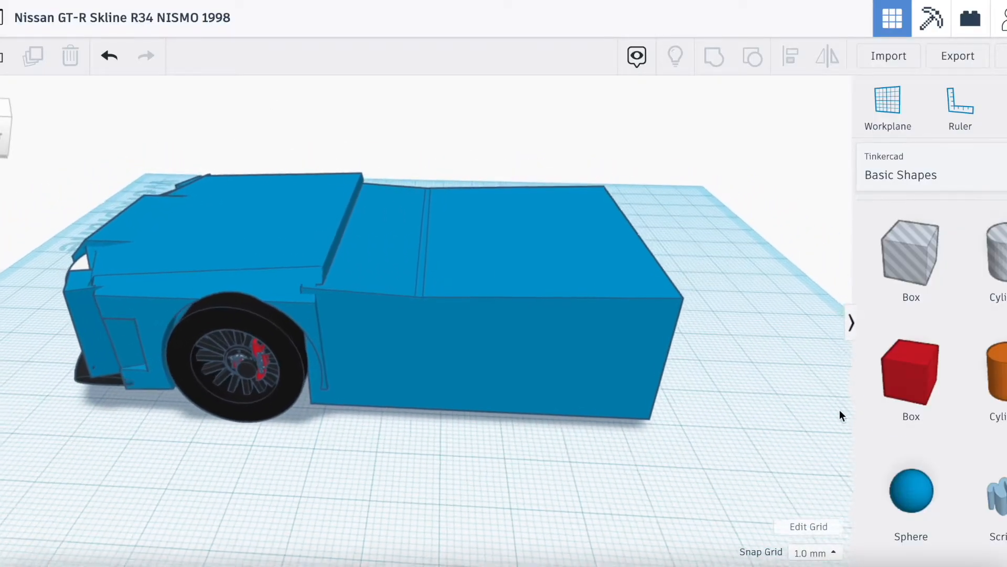
pyautogui.moveTo(910, 252); pyautogui.dragTo(357, 467)
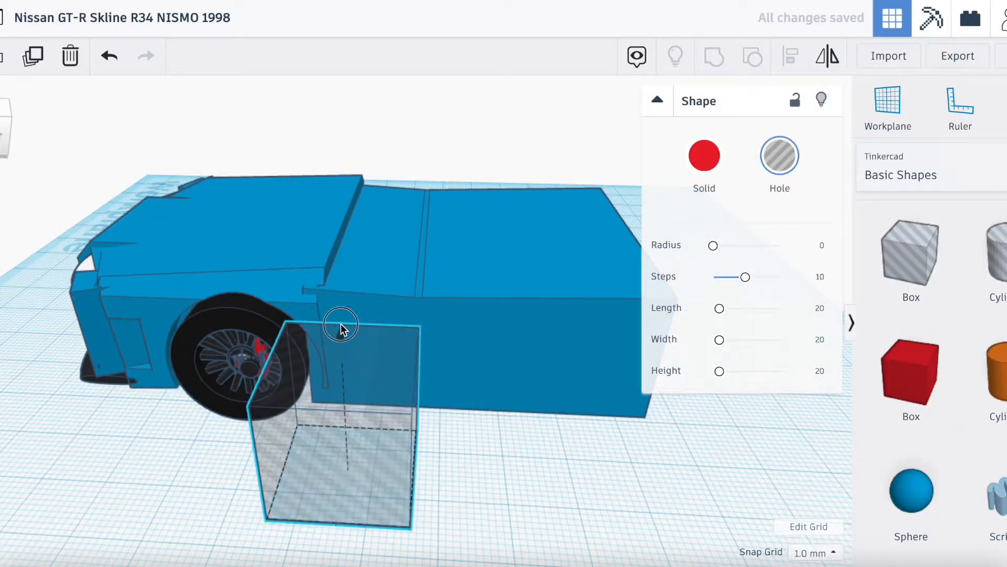
pyautogui.moveTo(341, 324); pyautogui.dragTo(340, 228)
# Step: Tilt the box hole against the body's upper side edge and stretch it lengthwise to the rear end of the body
pyautogui.moveTo(4, 129); pyautogui.dragTo(0, 152)
pyautogui.moveTo(97, 234); pyautogui.dragTo(159, 225)
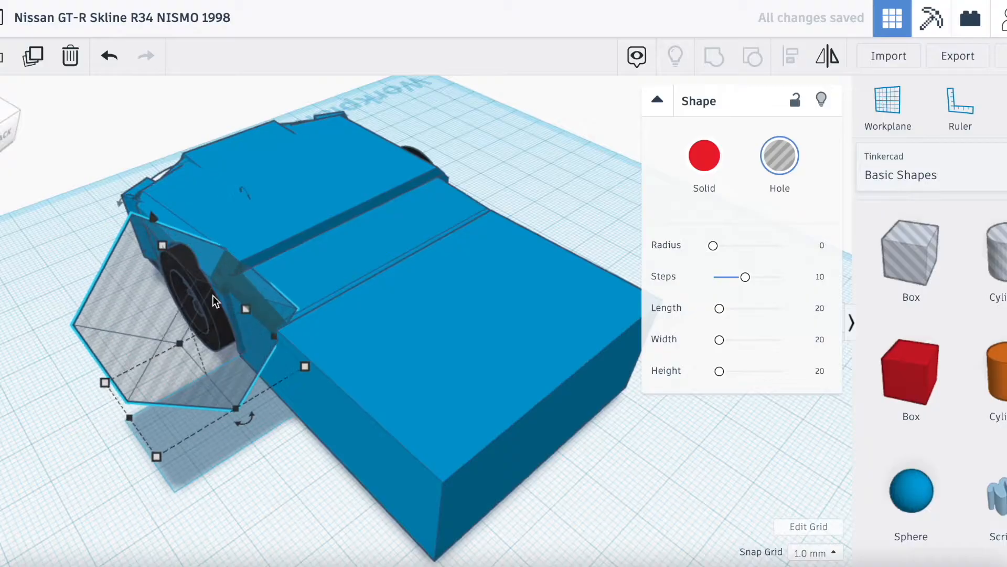
pyautogui.press('Down')
pyautogui.press('Left')
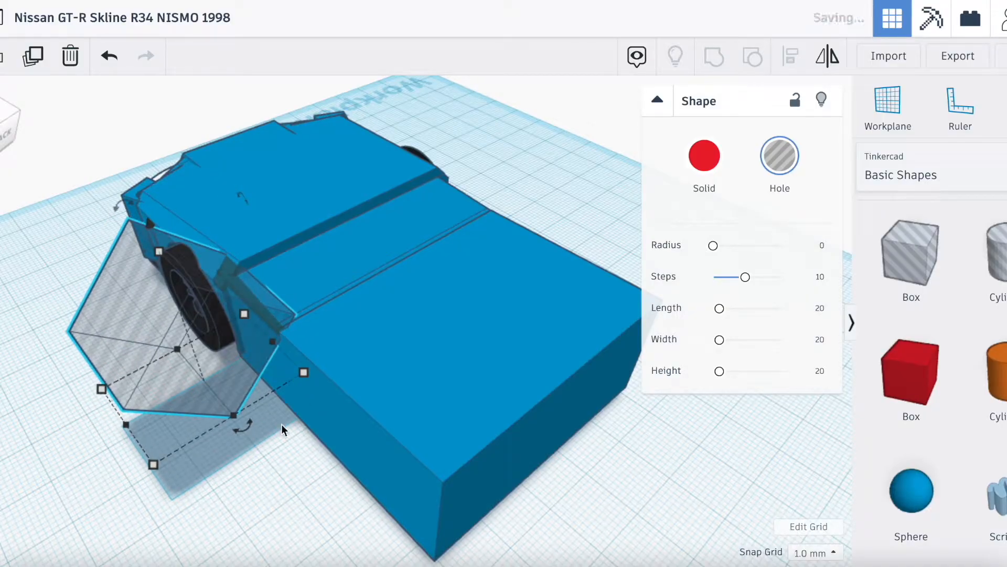
pyautogui.moveTo(237, 414); pyautogui.dragTo(469, 533)
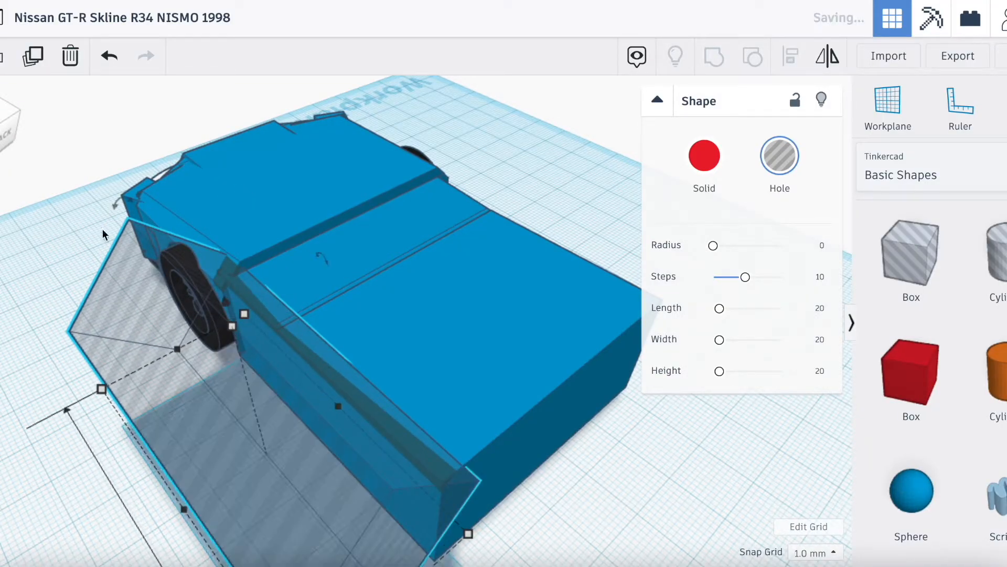
# Step: Duplicate the tilted box hole and shift the copy across the body towards the car's opposite side
pyautogui.moveTo(1, 138); pyautogui.dragTo(0, 128)
pyautogui.hotkey('ctrl', 'v')
pyautogui.press('Right')
pyautogui.press('Right')
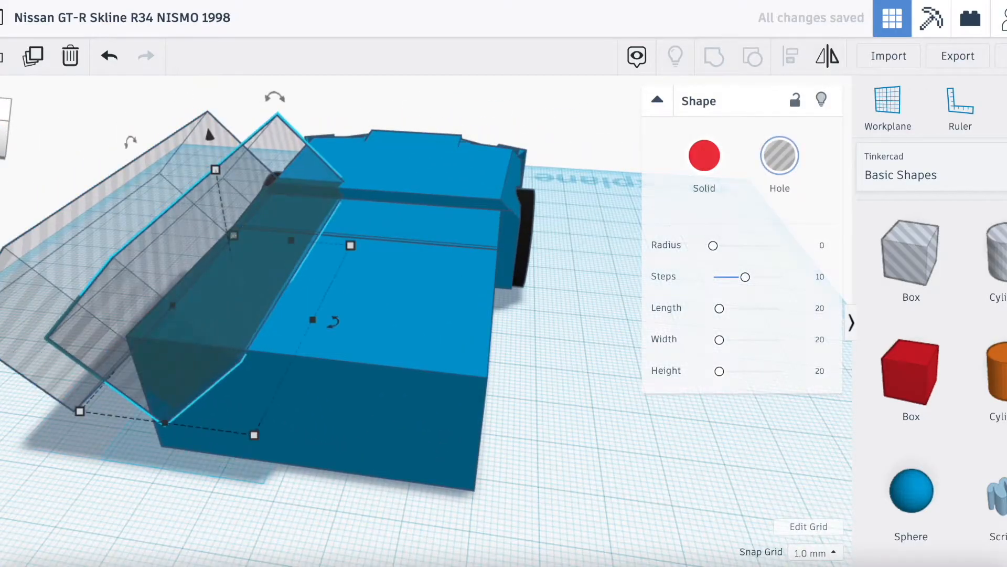
pyautogui.press('Right')
pyautogui.press('Right')
pyautogui.press('Right')
pyautogui.press('Right')
pyautogui.press('Right')
pyautogui.press('Right')
pyautogui.press('Right')
pyautogui.press('Right')
pyautogui.press('Right')
pyautogui.press('Right')
pyautogui.press('Right')
pyautogui.press('Right')
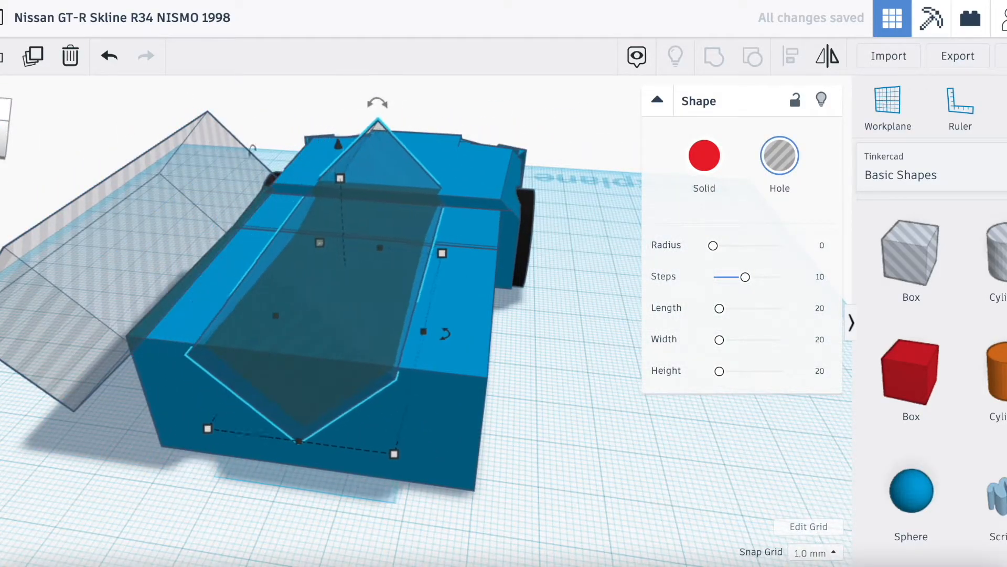
# Step: Mirror the duplicated tilted hole across the body's width and shift it onto the opposite upper side edge
pyautogui.click(832, 52)
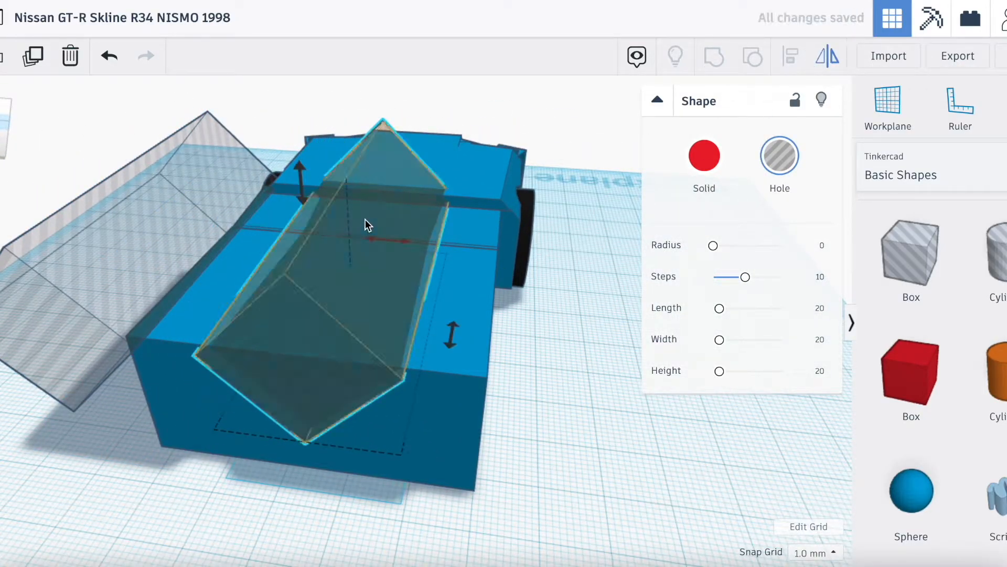
pyautogui.click(397, 239)
pyautogui.press('Left')
pyautogui.press('Right')
pyautogui.press('Right')
pyautogui.press('Right')
pyautogui.press('Right')
pyautogui.press('Right')
pyautogui.press('Right')
pyautogui.press('Right')
pyautogui.press('Right')
pyautogui.press('Right')
pyautogui.press('Right')
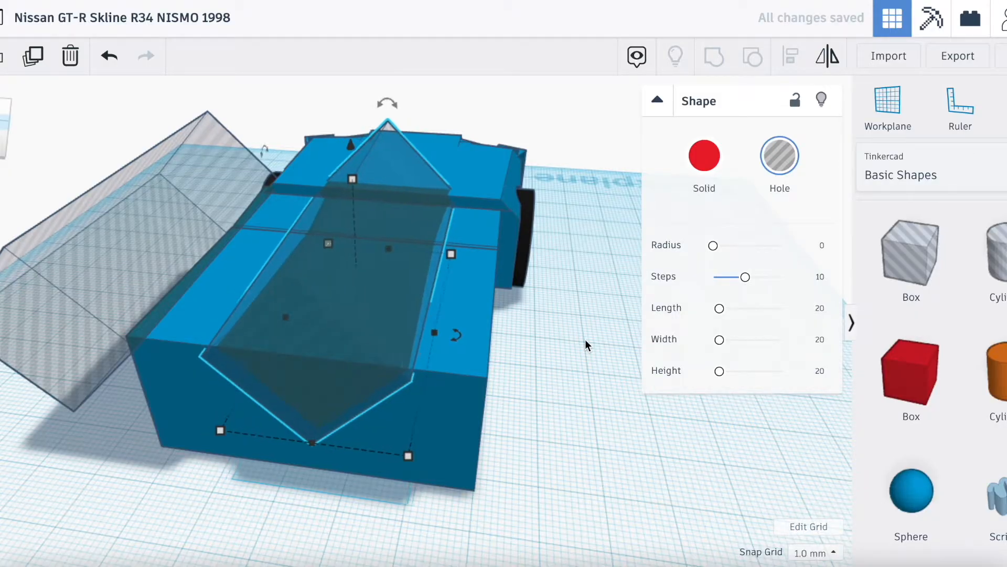
pyautogui.press('Right')
pyautogui.press('Right')
pyautogui.press('Right')
pyautogui.press('Right')
pyautogui.press('Right')
pyautogui.press('Right')
pyautogui.press('Right')
pyautogui.press('Right')
pyautogui.press('Right')
pyautogui.press('Right')
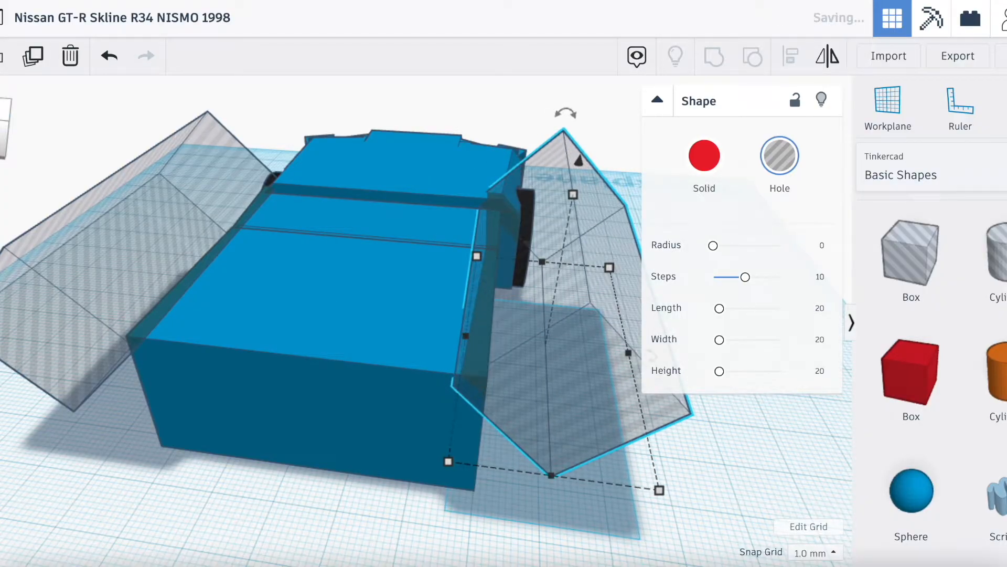
pyautogui.click(2, 138)
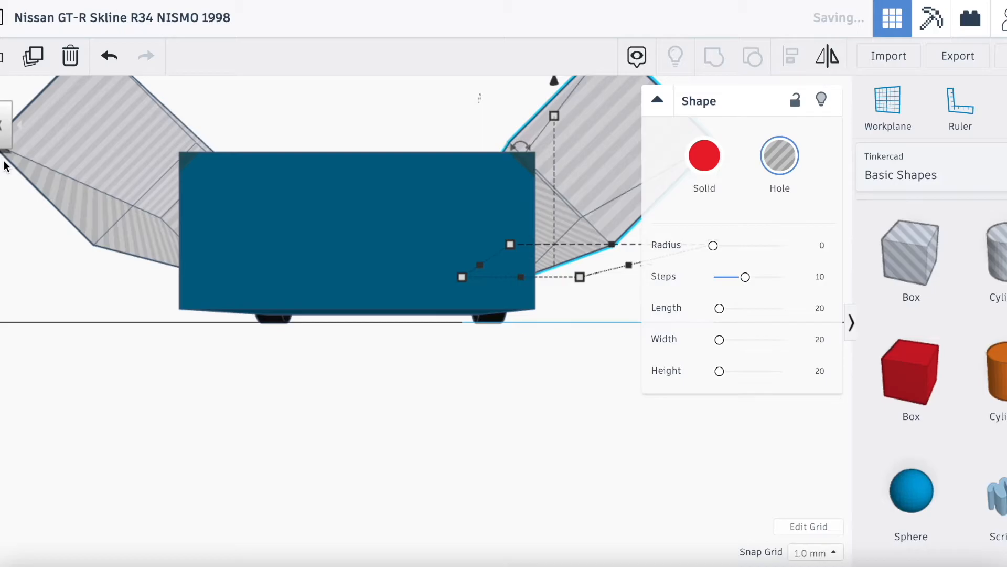
pyautogui.press('Right')
pyautogui.moveTo(3, 117)
pyautogui.mouseDown()
pyautogui.moveTo(2, 173)
pyautogui.moveTo(1, 128)
pyautogui.mouseUp()
# Step: Group both tilted holes with the body block to bevel its two upper side edges
pyautogui.keyDown('shift'); pyautogui.click(131, 391); pyautogui.keyUp('shift')
pyautogui.keyDown('shift'); pyautogui.click(292, 395); pyautogui.keyUp('shift')
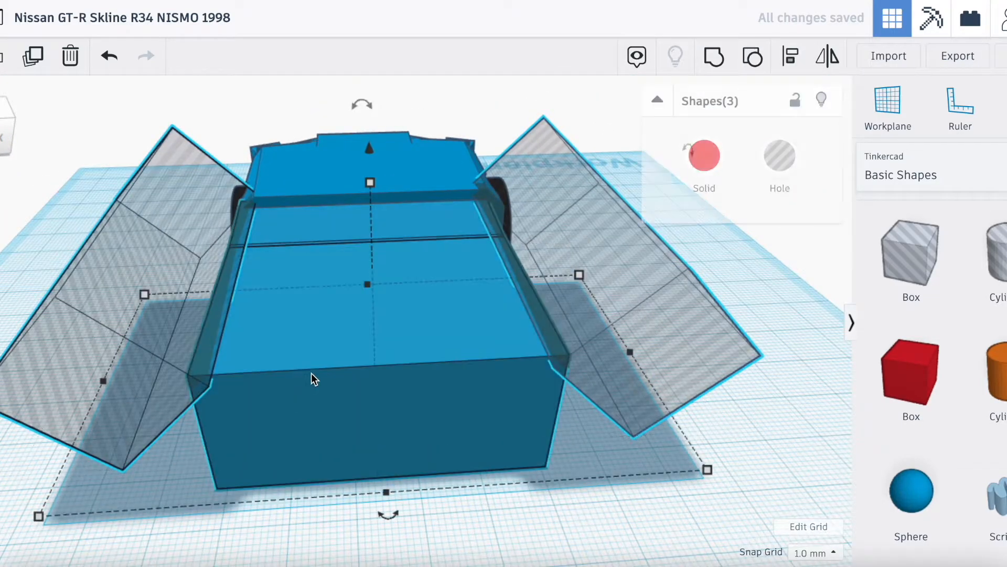
pyautogui.click(709, 57)
pyautogui.click(645, 472)
# Step: Add a flat box hole under the body's lower edge, about 58 mm long, and widen it past both sides
pyautogui.moveTo(4, 126); pyautogui.dragTo(30, 121)
pyautogui.click(511, 390)
pyautogui.scroll(3, 377, 357)
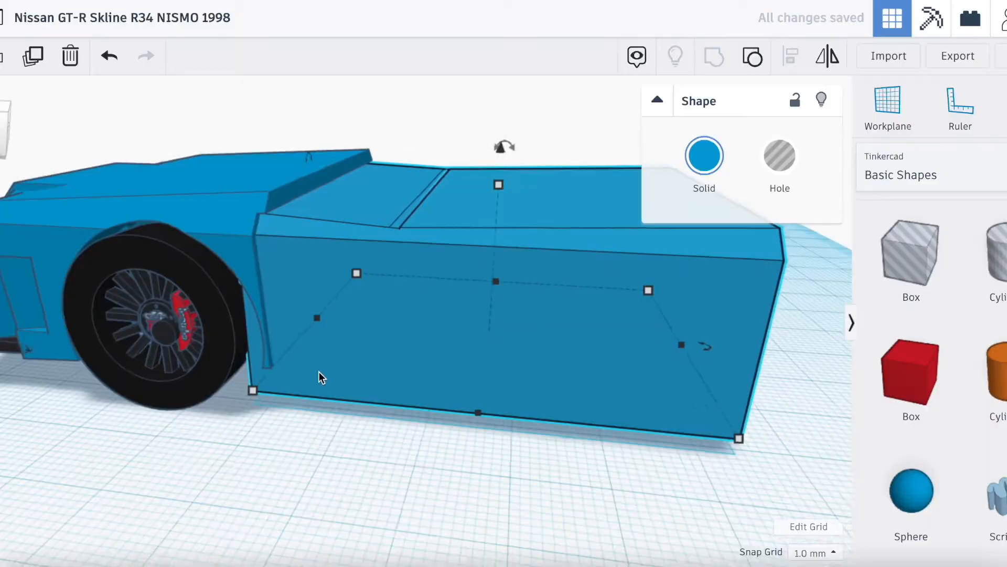
pyautogui.moveTo(892, 287); pyautogui.dragTo(341, 396)
pyautogui.moveTo(333, 240); pyautogui.dragTo(338, 351)
pyautogui.moveTo(418, 405); pyautogui.dragTo(755, 437)
pyautogui.moveTo(756, 436); pyautogui.dragTo(588, 437, button='right')
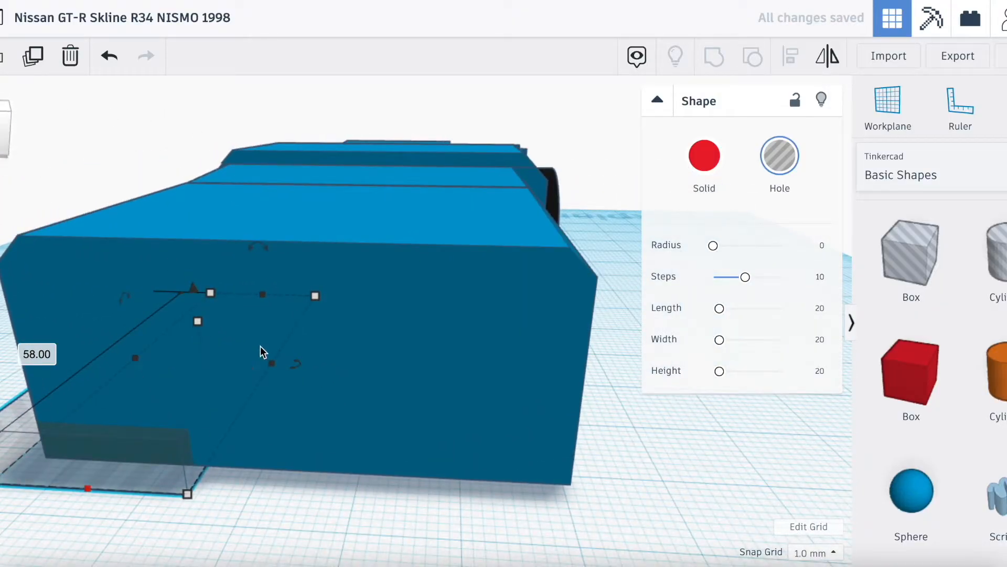
pyautogui.moveTo(282, 366); pyautogui.dragTo(718, 384)
# Step: Group the flat box hole with the body block to trim its underside
pyautogui.keyDown('shift'); pyautogui.click(459, 288); pyautogui.keyUp('shift')
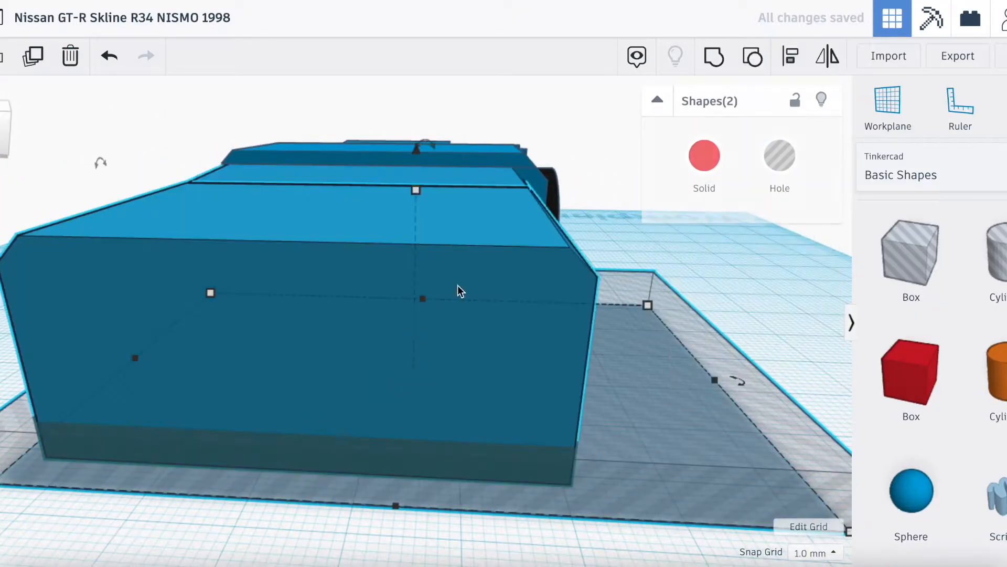
pyautogui.click(714, 56)
pyautogui.moveTo(4, 138); pyautogui.dragTo(19, 132)
pyautogui.click(264, 450)
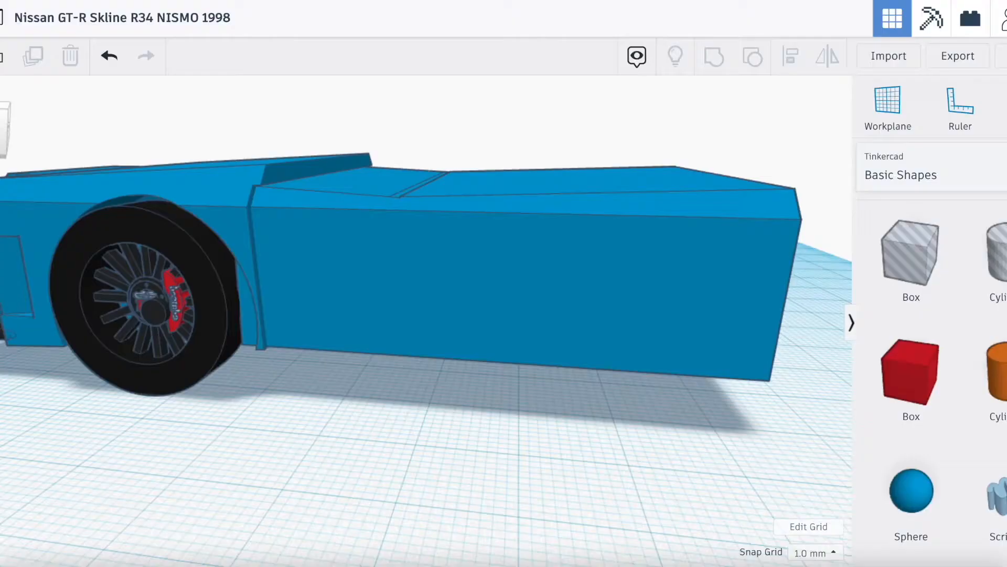
# Step: Add a solid box, flatten it into a thin plate, and place it along the body's lower edge behind the front wheel
pyautogui.moveTo(924, 379); pyautogui.dragTo(314, 366)
pyautogui.moveTo(304, 215); pyautogui.dragTo(306, 363)
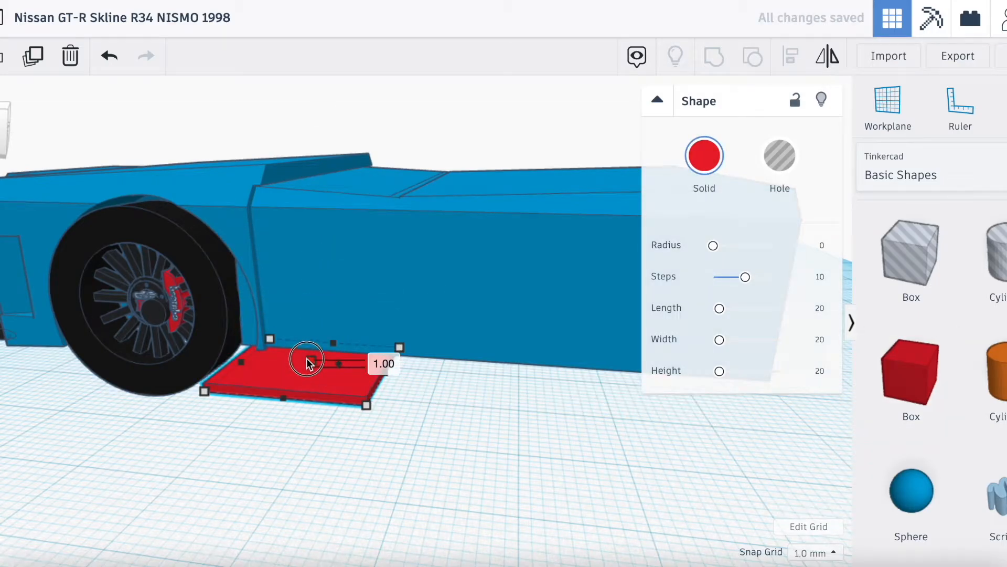
pyautogui.moveTo(319, 324); pyautogui.dragTo(309, 286)
pyautogui.press('Right')
pyautogui.press('Right')
pyautogui.press('Right')
pyautogui.press('Right')
pyautogui.press('Right')
pyautogui.press('Right')
pyautogui.press('Right')
pyautogui.press('Right')
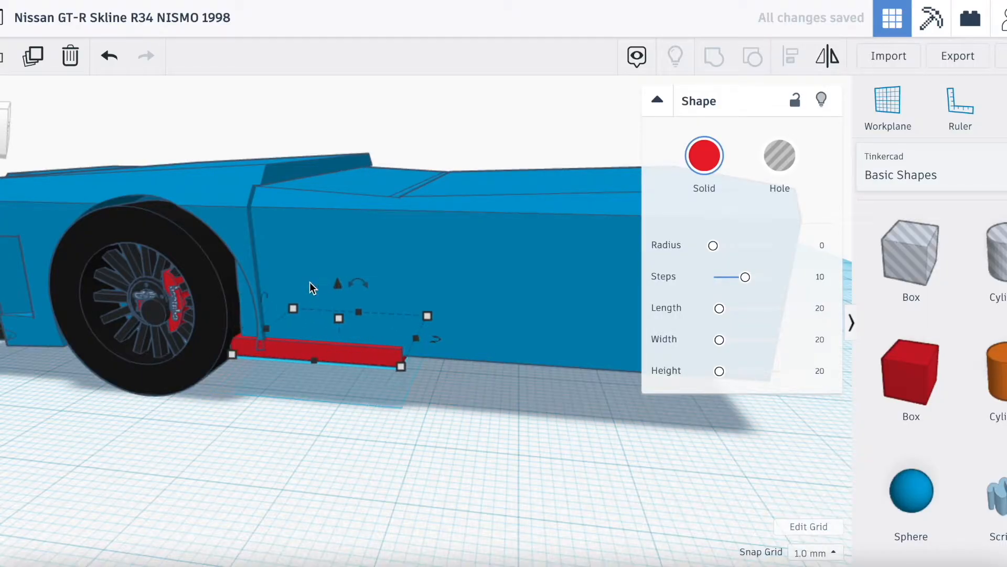
pyautogui.press('Left')
pyautogui.press('Left')
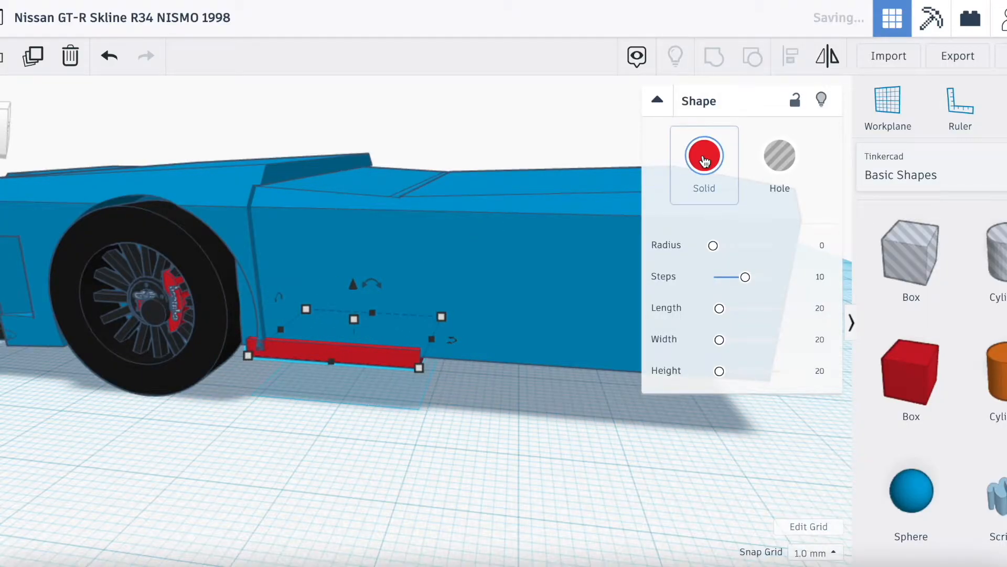
# Step: Colour the thin plate dark blue and stretch it to 55 mm long, reaching the body's rear end
pyautogui.click(704, 157)
pyautogui.click(828, 329)
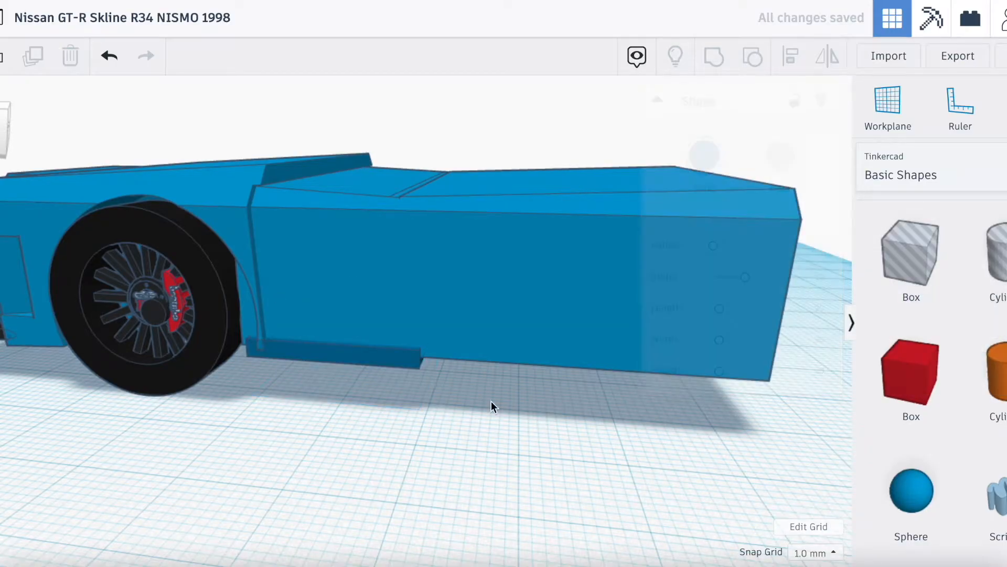
pyautogui.moveTo(432, 339); pyautogui.dragTo(726, 378)
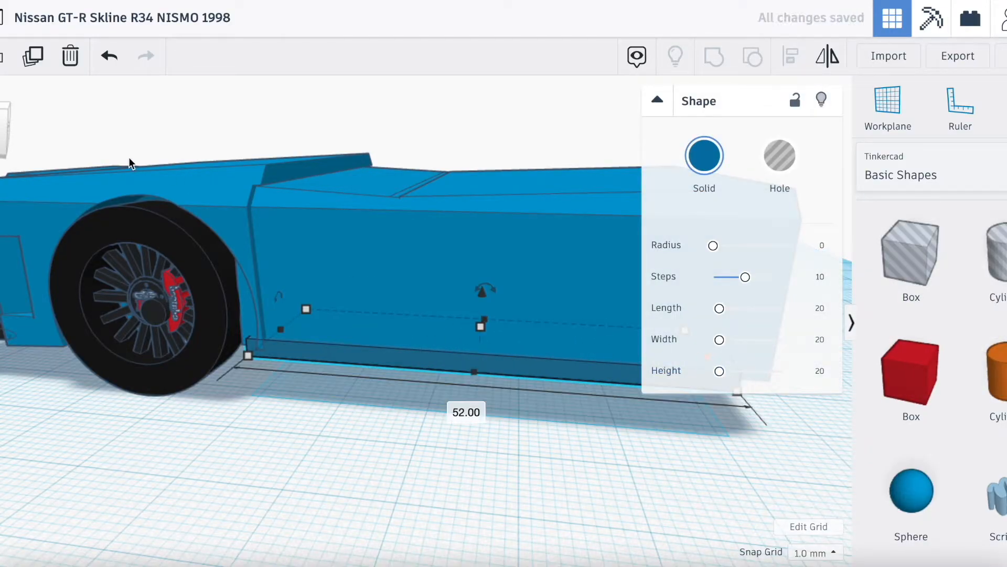
pyautogui.moveTo(2, 124); pyautogui.dragTo(0, 126)
pyautogui.moveTo(340, 428); pyautogui.dragTo(346, 434)
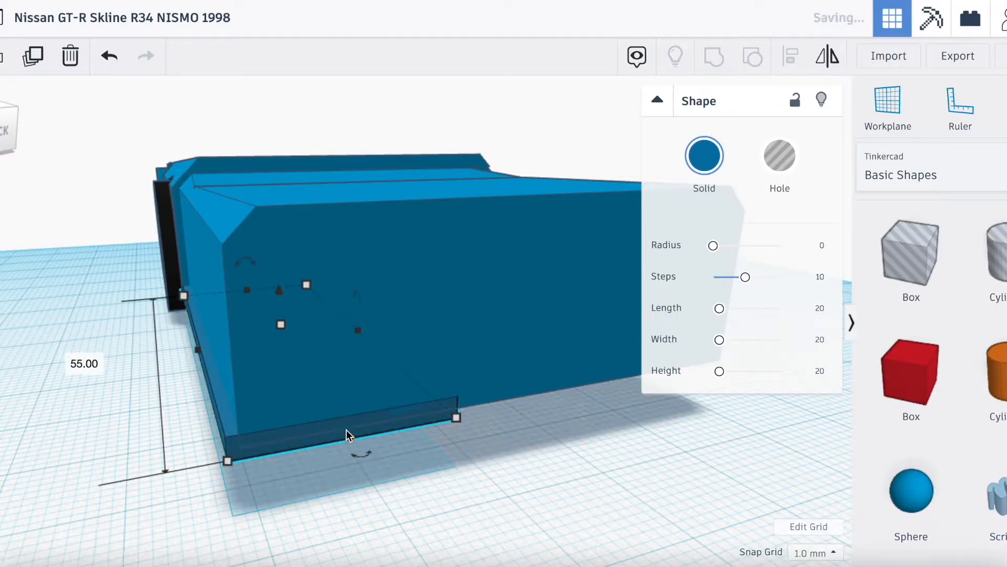
# Step: Widen the dark blue plate across the underside to the body's far side and set its width to 52.4 mm
pyautogui.moveTo(359, 330); pyautogui.dragTo(566, 329)
pyautogui.moveTo(5, 126); pyautogui.dragTo(0, 125)
pyautogui.moveTo(441, 336); pyautogui.dragTo(490, 340)
pyautogui.moveTo(519, 339); pyautogui.dragTo(488, 401, button='right')
pyautogui.moveTo(479, 358)
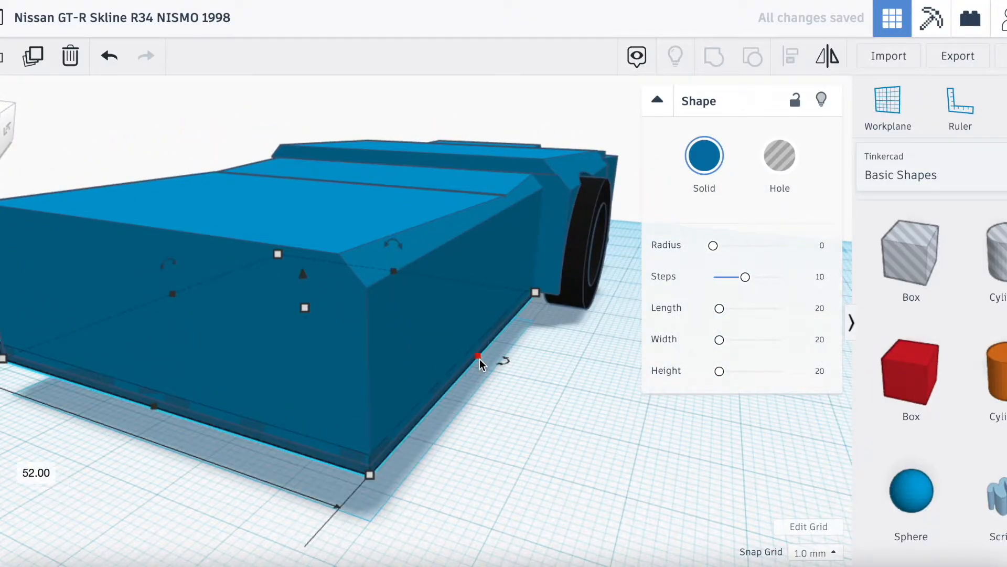
pyautogui.scroll(-3, 423, 359)
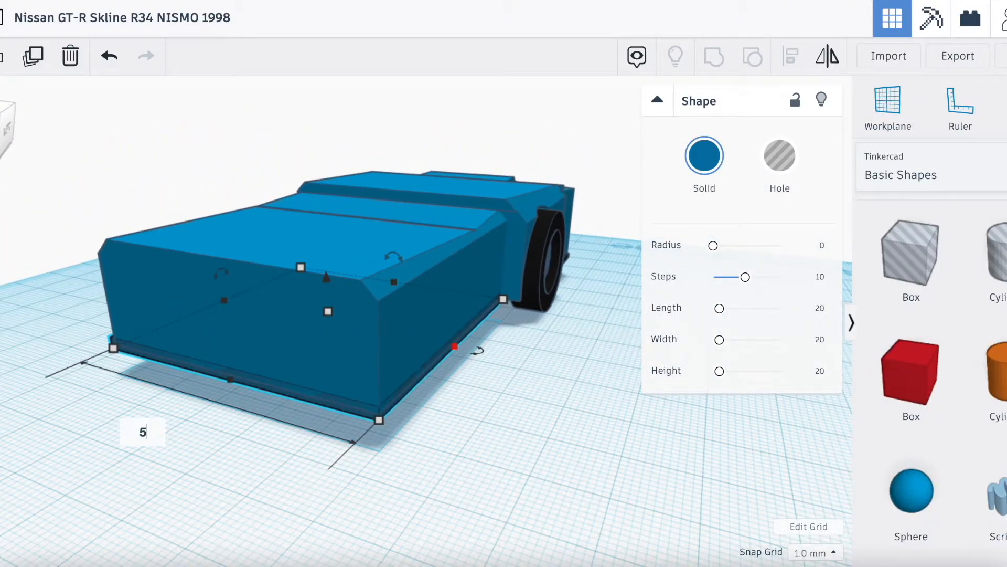
pyautogui.press('Return')
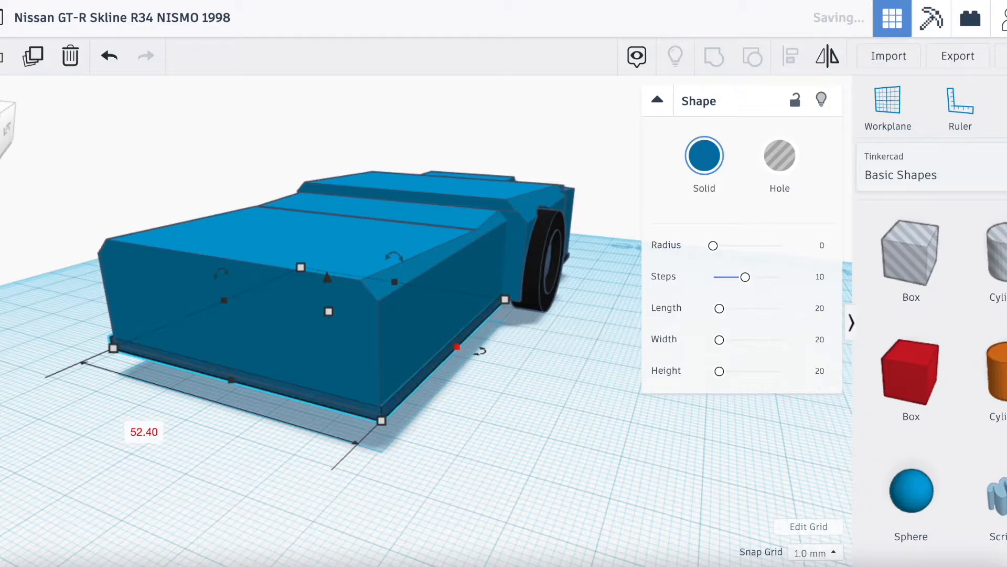
pyautogui.click(195, 519)
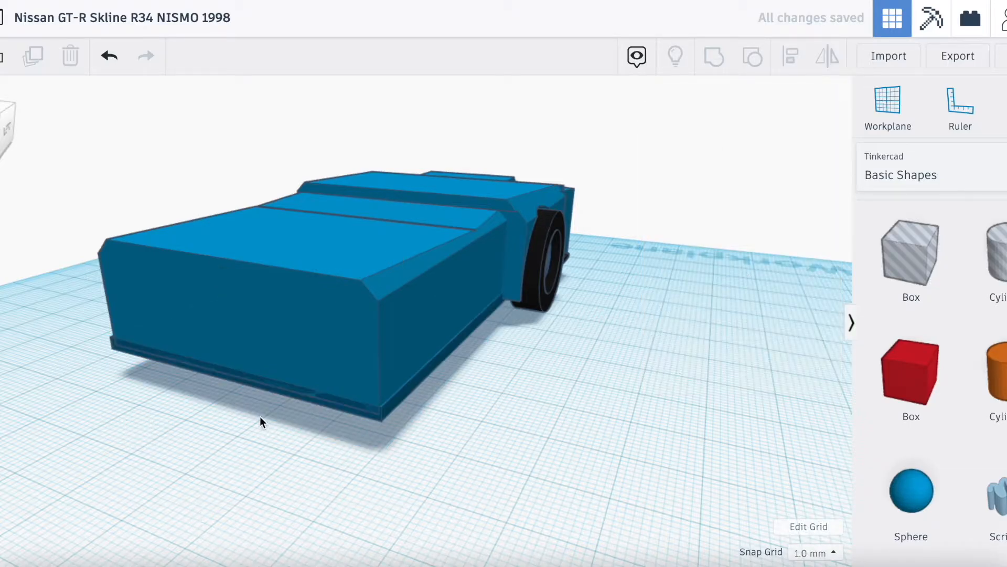
# Step: Shorten the dark blue plate slightly so its back edge sits flush with the body's rear face
pyautogui.click(239, 380)
pyautogui.moveTo(232, 382); pyautogui.dragTo(236, 378)
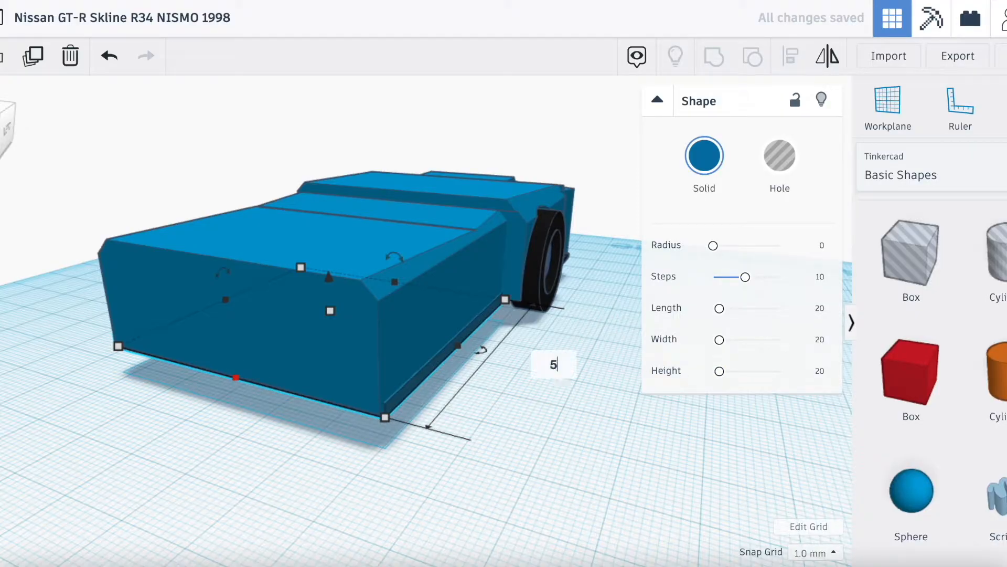
pyautogui.write('68')
pyautogui.click(596, 427)
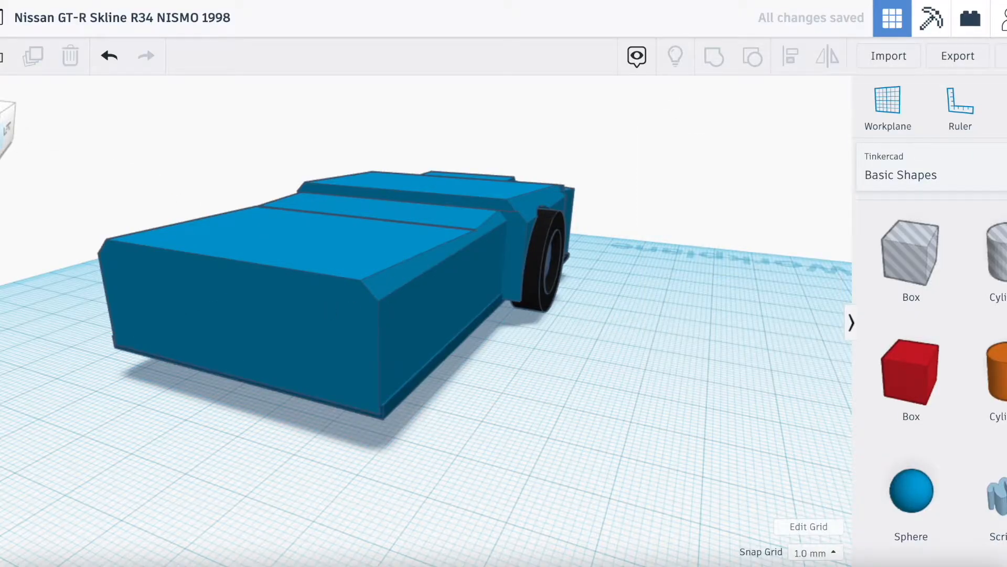
# Step: Add a box hole on top of the body, size it to leave thin walls all around, and adjust its height
pyautogui.moveTo(3, 138)
pyautogui.mouseDown()
pyautogui.moveTo(24, 138)
pyautogui.moveTo(4, 146)
pyautogui.mouseUp()
pyautogui.moveTo(921, 311); pyautogui.dragTo(359, 470)
pyautogui.moveTo(351, 382); pyautogui.dragTo(369, 336)
pyautogui.moveTo(414, 420); pyautogui.dragTo(550, 408)
pyautogui.moveTo(401, 376); pyautogui.dragTo(400, 268)
# Step: Group the large box hole with the body block to hollow out the interior
pyautogui.moveTo(12, 106)
pyautogui.mouseDown()
pyautogui.moveTo(3, 127)
pyautogui.moveTo(15, 112)
pyautogui.moveTo(7, 101)
pyautogui.moveTo(10, 114)
pyautogui.mouseUp()
pyautogui.keyDown('shift'); pyautogui.click(339, 360); pyautogui.keyUp('shift')
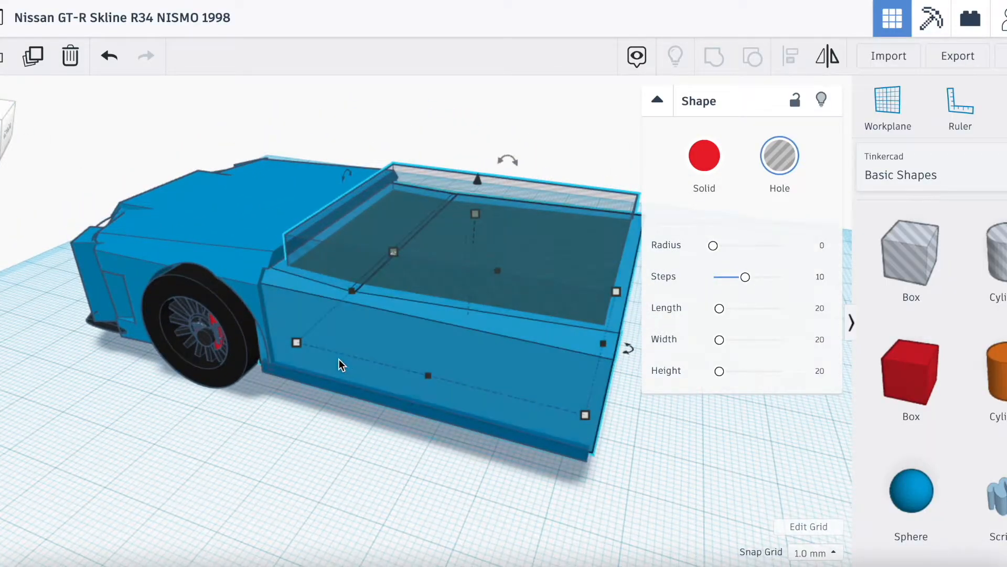
pyautogui.click(714, 56)
pyautogui.moveTo(7, 125)
pyautogui.mouseDown()
pyautogui.moveTo(1, 117)
pyautogui.moveTo(14, 138)
pyautogui.moveTo(4, 128)
pyautogui.mouseUp()
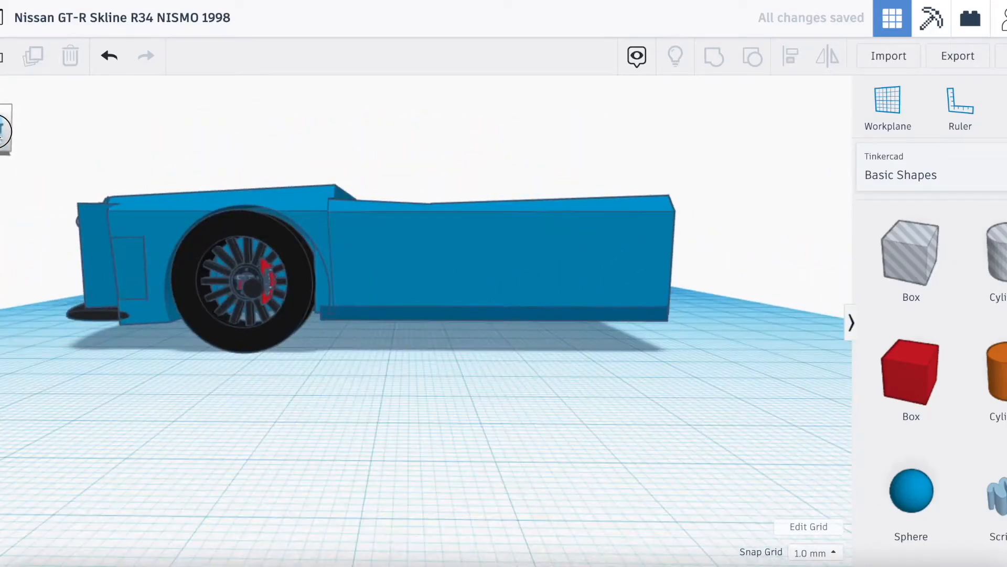
pyautogui.scroll(5, 244, 234)
pyautogui.scroll(-6, 115, 247)
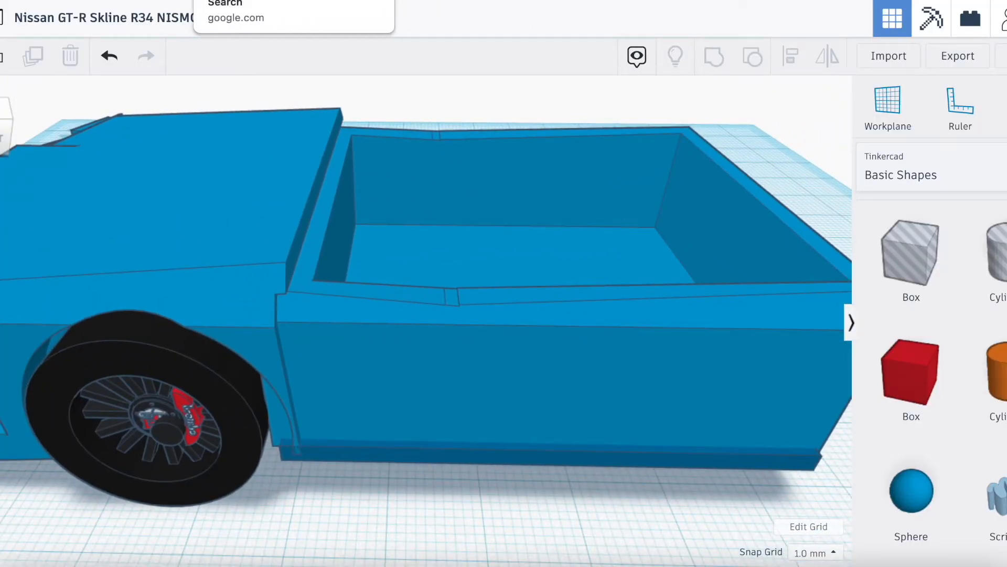
pyautogui.click(320, 1)
pyautogui.click(226, 1)
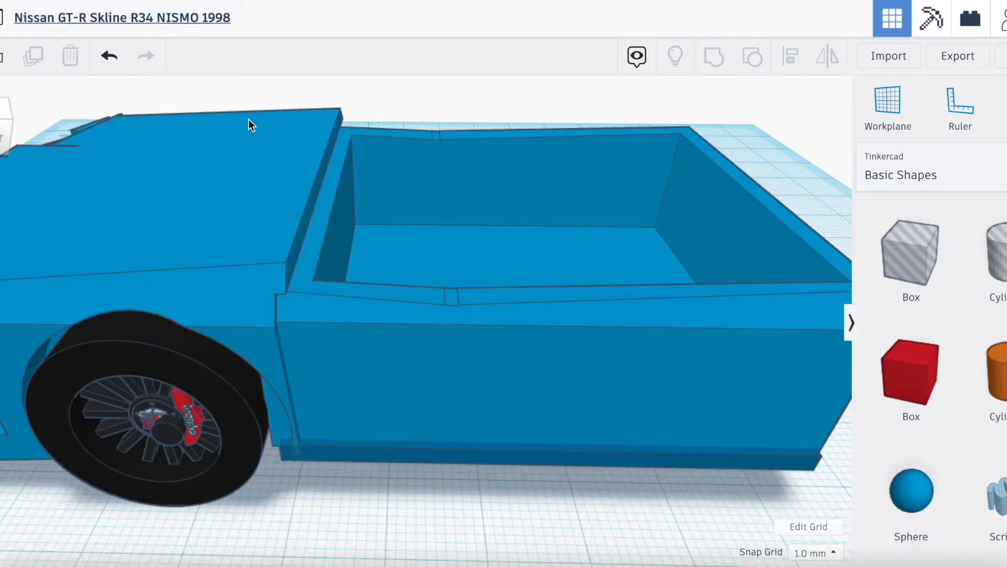
# Step: Add a box hole beside the body behind the front wheel and thin it to 0.01 mm
pyautogui.scroll(-5, 249, 120)
pyautogui.moveTo(904, 277); pyautogui.dragTo(415, 448)
pyautogui.moveTo(351, 452); pyautogui.dragTo(331, 451)
pyautogui.scroll(-2, 360, 490)
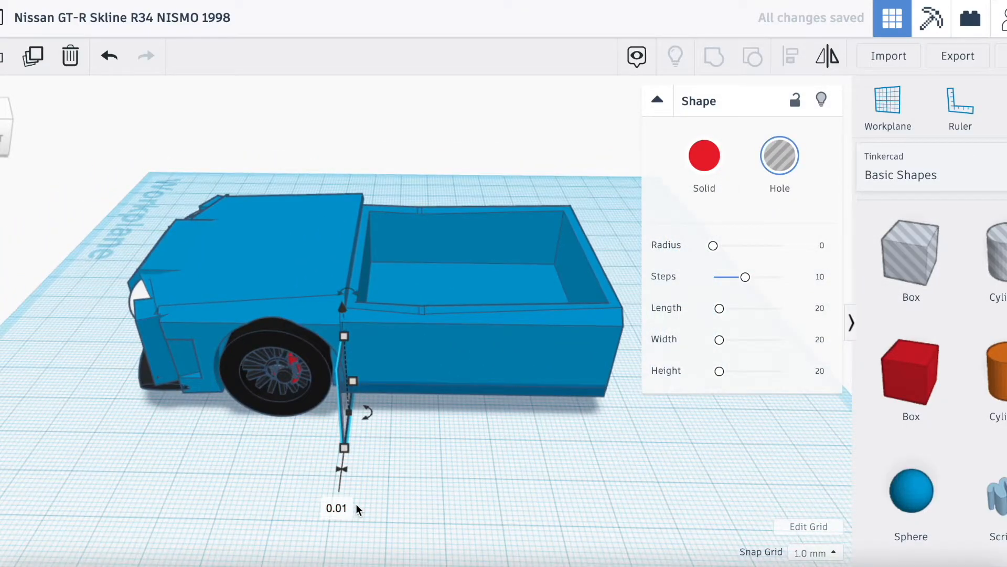
# Step: Move the 0.01 mm box hole to the front end of the body's side, just behind the front wheel
pyautogui.scroll(3, 356, 502)
pyautogui.moveTo(324, 294); pyautogui.dragTo(330, 293)
pyautogui.press('Down')
pyautogui.press('Down')
pyautogui.press('Down')
pyautogui.press('Down')
pyautogui.press('Down')
pyautogui.press('Down')
pyautogui.press('Down')
pyautogui.press('Up')
pyautogui.press('Up')
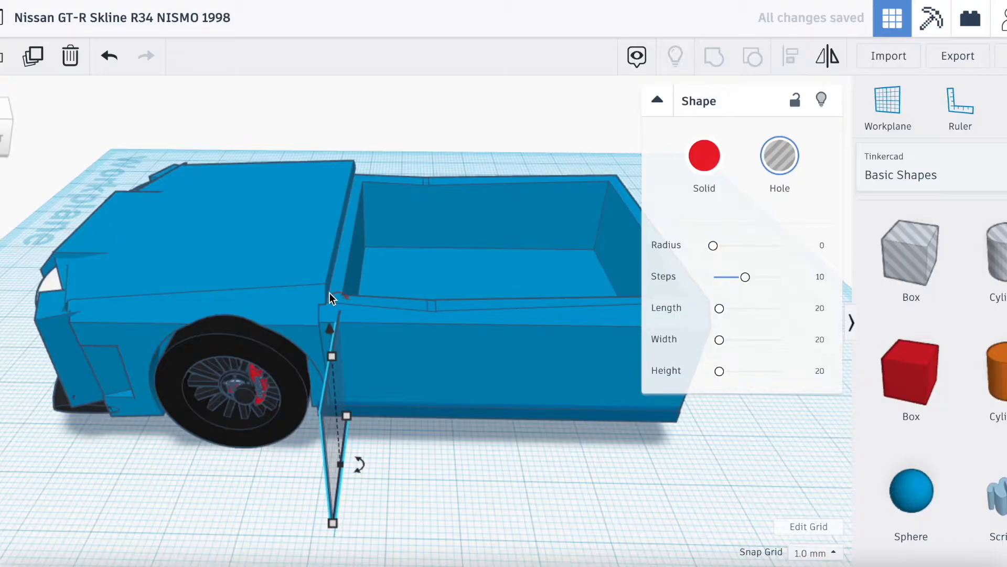
# Step: Adjust the thin hole's vertical extent to 15 mm so it ends near the body's lower edge, keeping it a hole
pyautogui.scroll(3, 371, 374)
pyautogui.moveTo(3, 140); pyautogui.dragTo(0, 123)
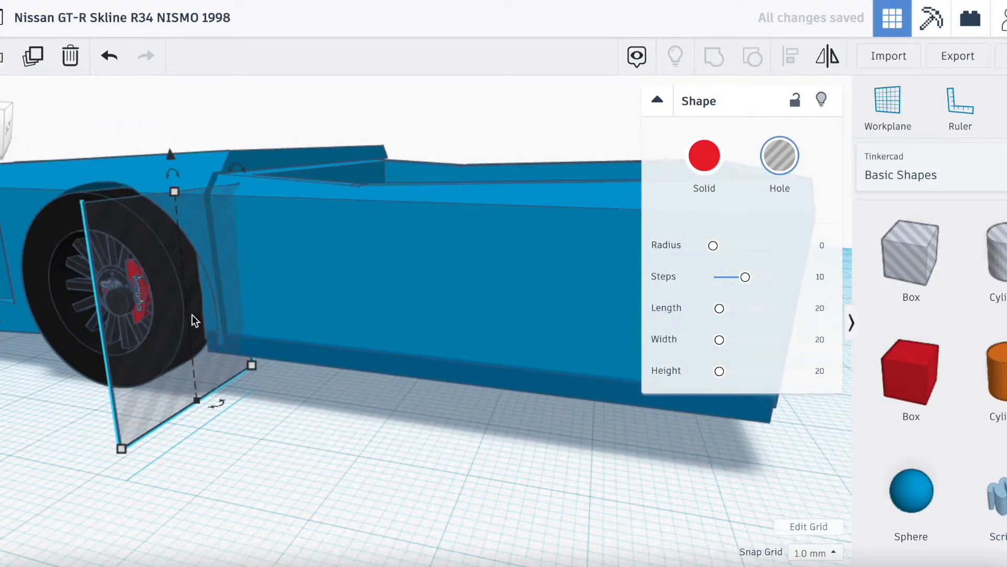
pyautogui.moveTo(173, 196); pyautogui.dragTo(174, 215)
pyautogui.moveTo(174, 180); pyautogui.dragTo(174, 158)
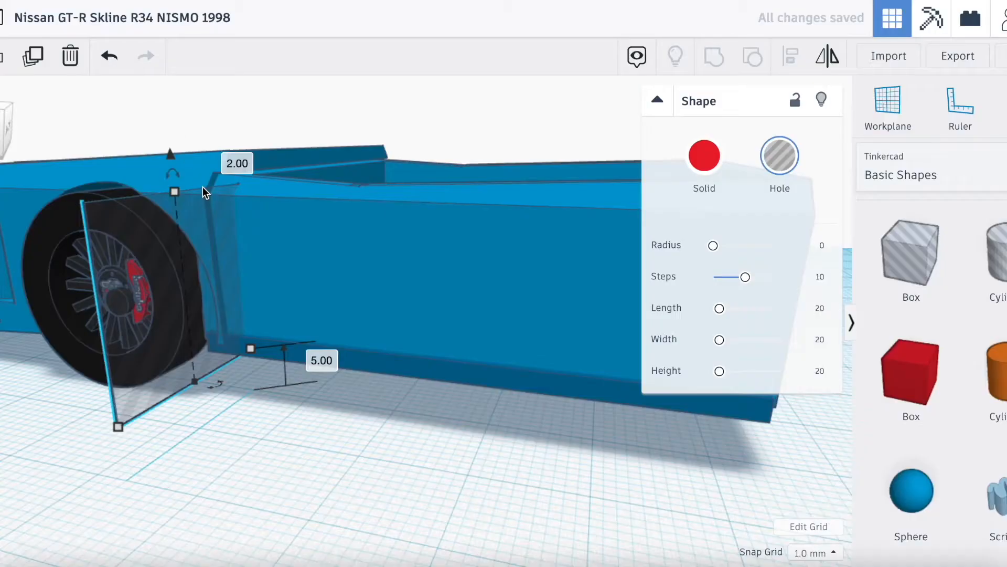
pyautogui.moveTo(184, 199)
pyautogui.mouseDown()
pyautogui.moveTo(175, 190)
pyautogui.moveTo(176, 213)
pyautogui.moveTo(179, 147)
pyautogui.moveTo(176, 196)
pyautogui.mouseUp()
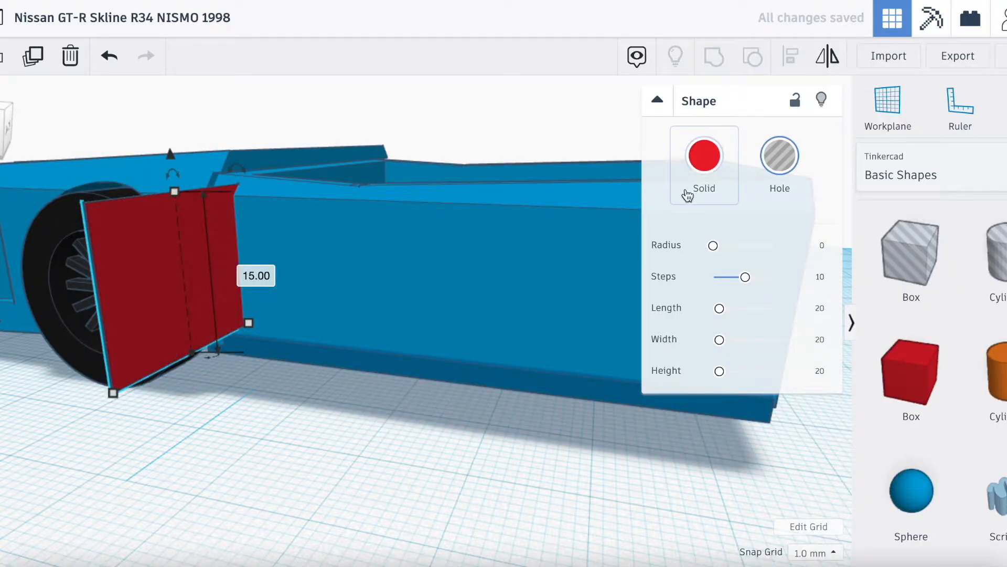
pyautogui.click(780, 155)
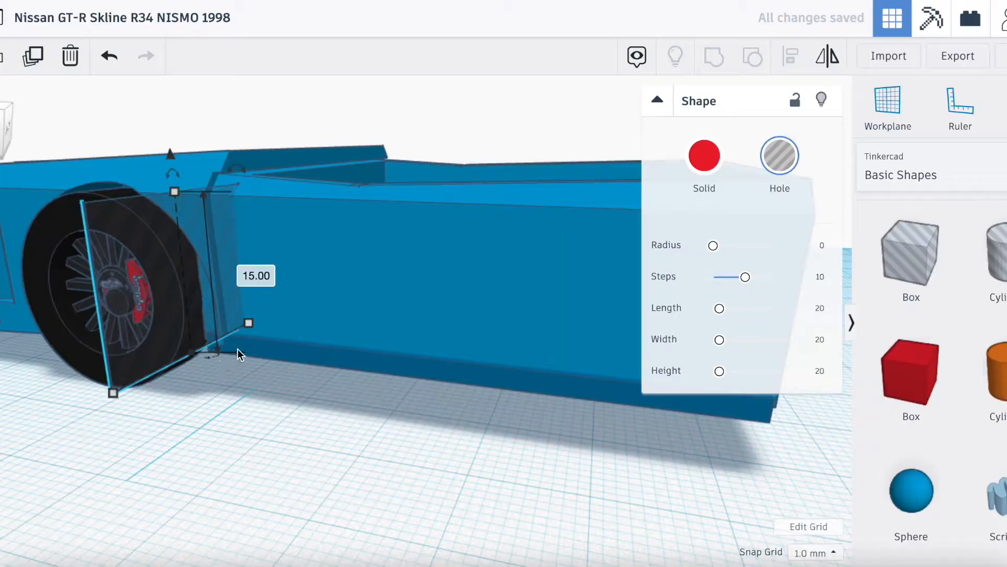
# Step: Duplicate the thin box hole and shift the copy across the body to the opposite side wall
pyautogui.moveTo(4, 126); pyautogui.dragTo(0, 173)
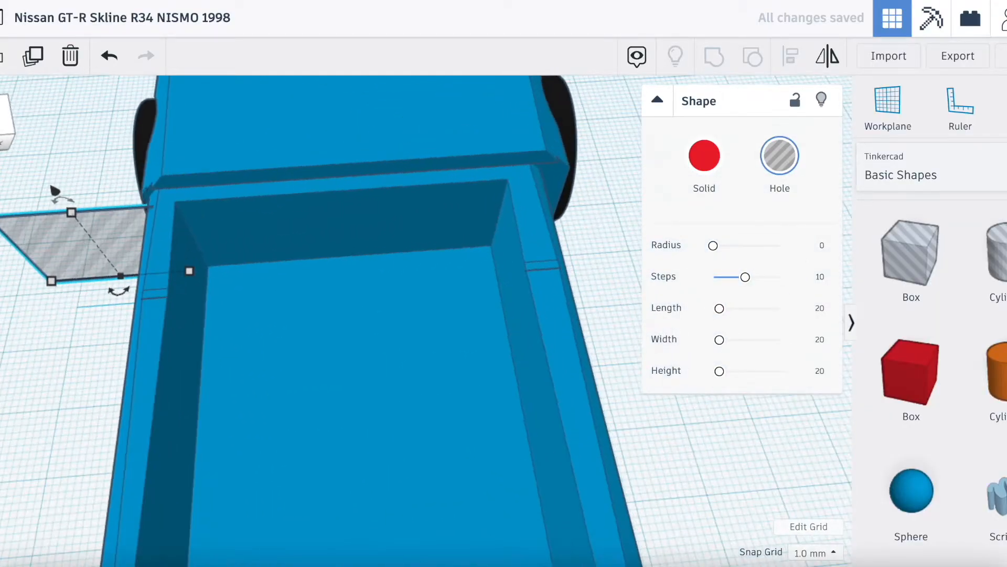
pyautogui.hotkey('ctrl', 'd')
pyautogui.press('Right')
pyautogui.press('Right')
pyautogui.press('Right')
pyautogui.press('Right')
pyautogui.press('Right')
pyautogui.press('Right')
pyautogui.press('Right')
pyautogui.press('Right')
pyautogui.press('Right')
pyautogui.press('Right')
pyautogui.press('Right')
pyautogui.press('Right')
pyautogui.press('Right')
pyautogui.press('Right')
pyautogui.press('Right')
pyautogui.press('Right')
pyautogui.press('Right')
pyautogui.press('Right')
pyautogui.press('Right')
pyautogui.press('Right')
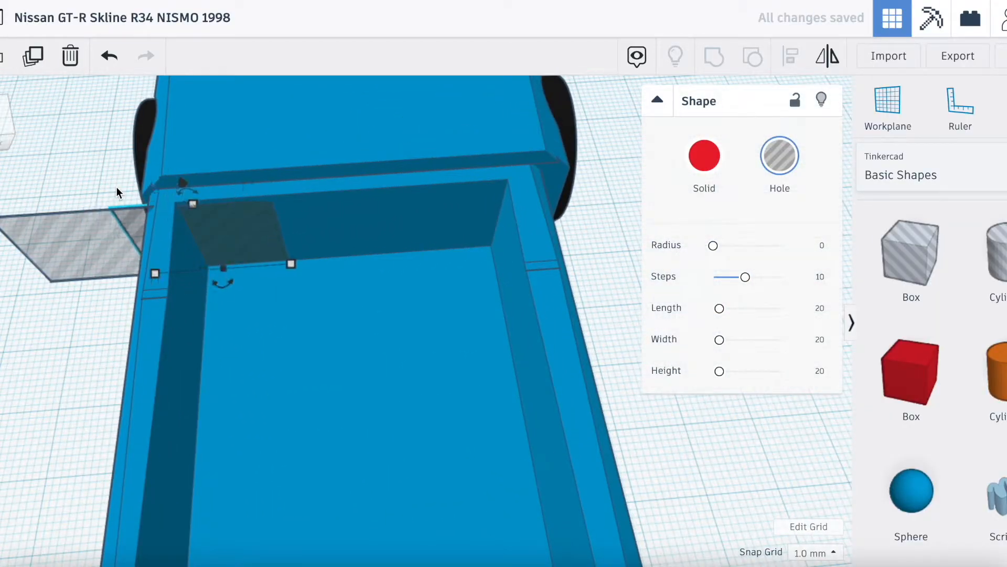
pyautogui.press('Right')
pyautogui.press('Right')
pyautogui.press('Right')
pyautogui.press('Right')
pyautogui.press('Right')
pyautogui.press('Right')
pyautogui.press('Right')
pyautogui.press('Right')
pyautogui.press('Right')
pyautogui.press('Right')
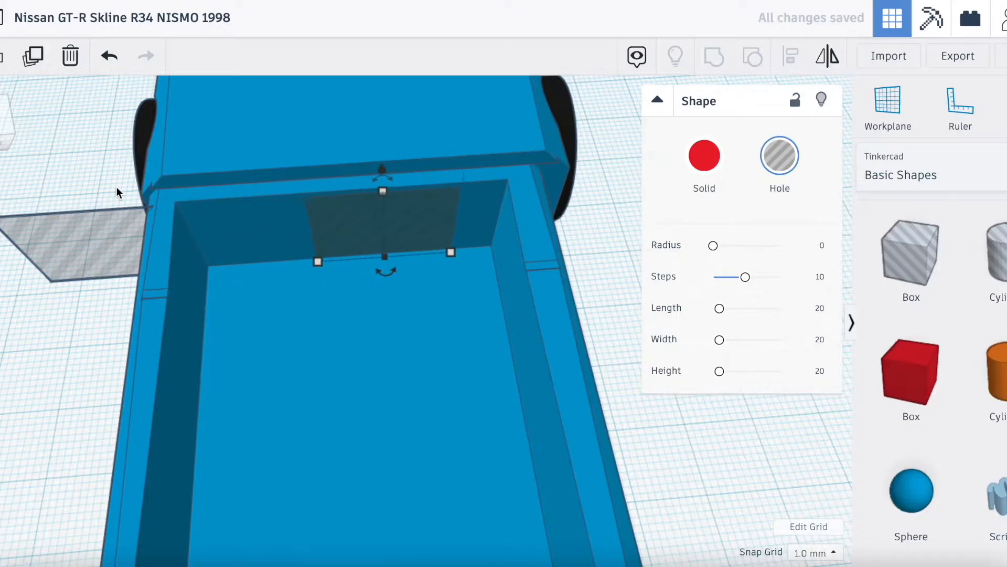
pyautogui.press('Right')
pyautogui.press('Right')
pyautogui.press('Right')
pyautogui.press('Right')
pyautogui.press('Right')
pyautogui.press('Right')
pyautogui.press('Right')
pyautogui.press('Right')
pyautogui.press('Right')
pyautogui.press('Right')
pyautogui.press('Right')
pyautogui.press('Right')
pyautogui.press('Right')
pyautogui.press('Right')
pyautogui.press('Right')
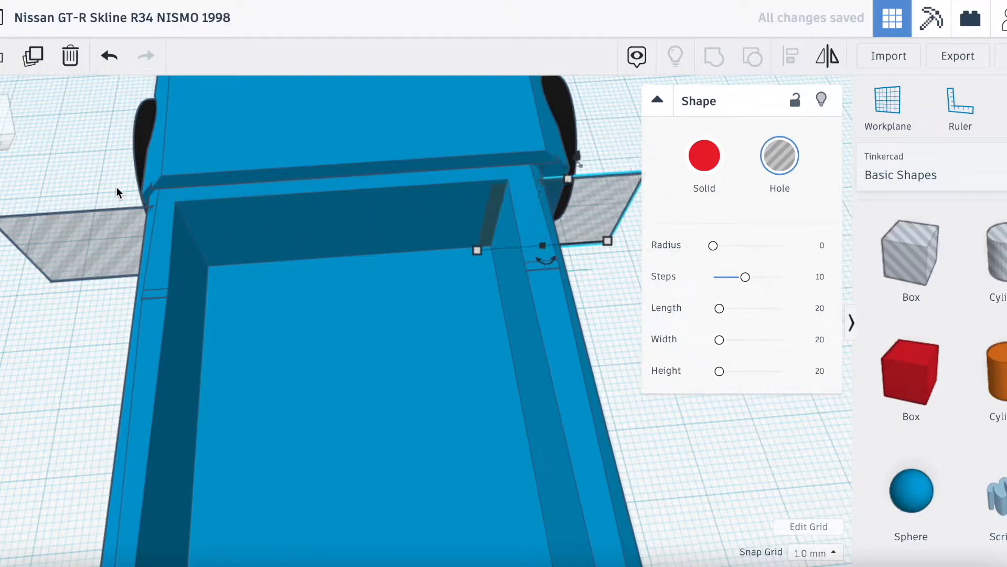
# Step: Shift the copied upright hole farther outward so it cuts only through the body's opposite side wall
pyautogui.press('Right')
pyautogui.press('Right')
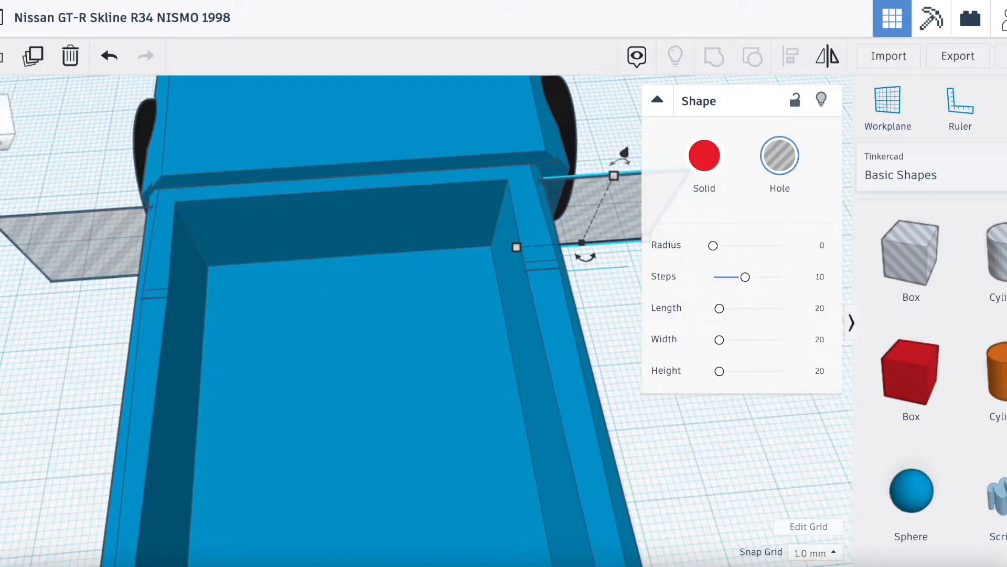
pyautogui.click(5, 125)
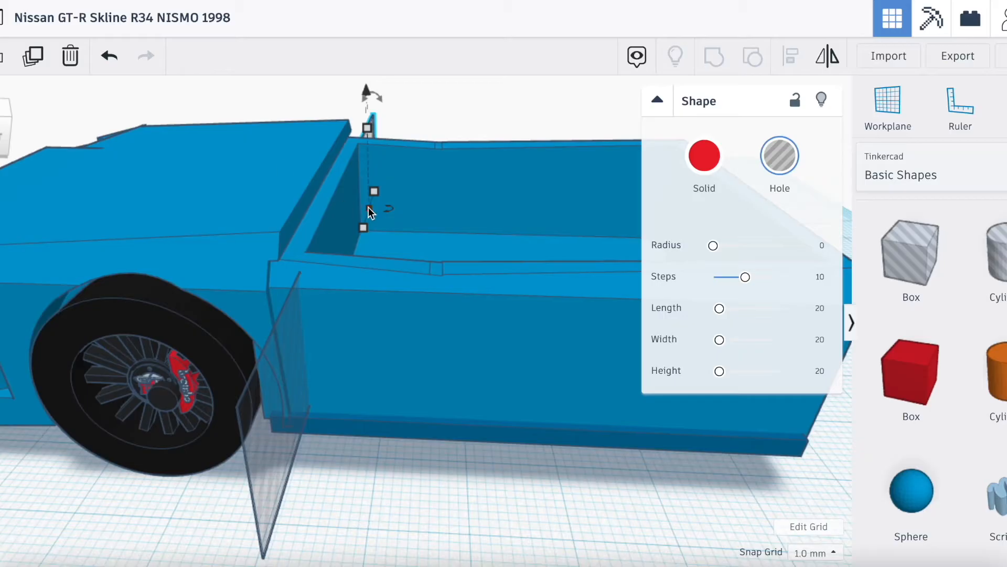
# Step: Add a box hole beside the body behind the front wheel, flatten it into a thin horizontal plate, and raise it towards the lower edge
pyautogui.moveTo(905, 284); pyautogui.dragTo(390, 397)
pyautogui.moveTo(392, 330); pyautogui.dragTo(393, 448)
pyautogui.moveTo(395, 409)
pyautogui.mouseDown()
pyautogui.moveTo(393, 418)
pyautogui.moveTo(392, 401)
pyautogui.mouseUp()
pyautogui.scroll(3, 392, 401)
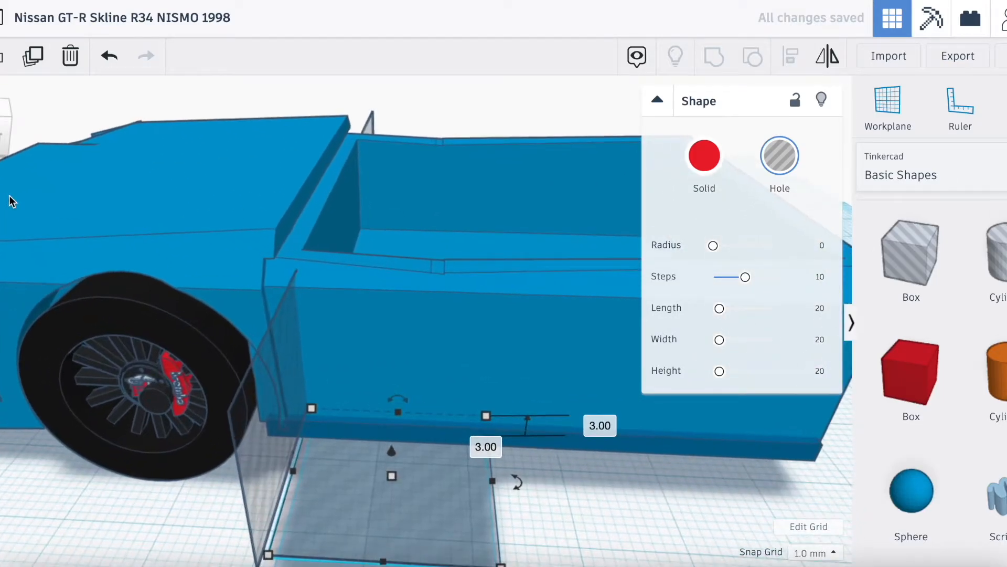
pyautogui.moveTo(1, 130); pyautogui.dragTo(1, 128)
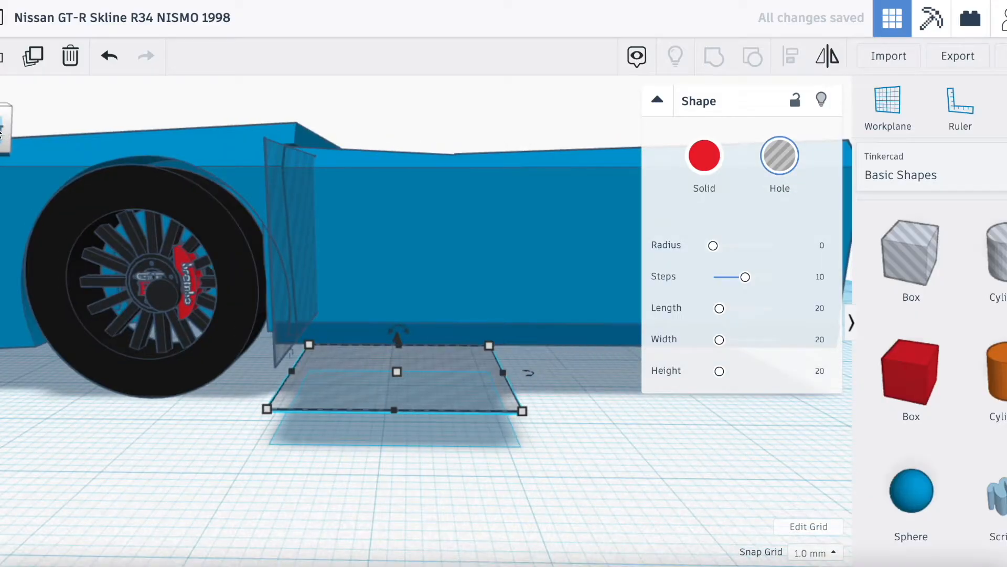
pyautogui.moveTo(400, 336); pyautogui.dragTo(402, 296)
# Step: Shift the flat hole rearward along the body's side so its front edge lines up with the upright hole
pyautogui.scroll(2, 297, 307)
pyautogui.scroll(3, 297, 308)
pyautogui.click(167, 313)
pyautogui.moveTo(0, 129); pyautogui.dragTo(0, 147)
pyautogui.click(426, 318)
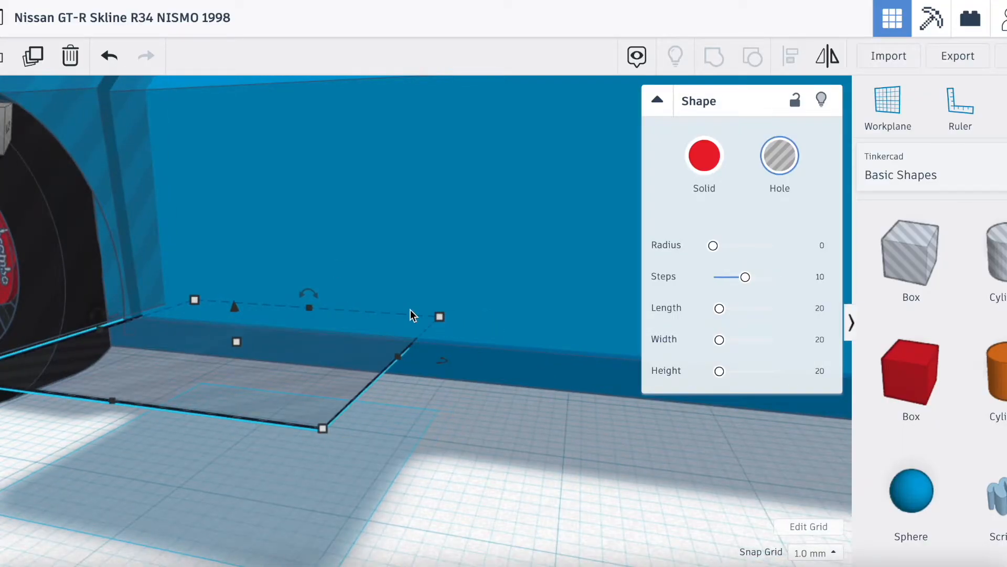
pyautogui.click(381, 391)
pyautogui.moveTo(1, 137)
pyautogui.mouseDown()
pyautogui.moveTo(1, 148)
pyautogui.moveTo(1, 139)
pyautogui.mouseUp()
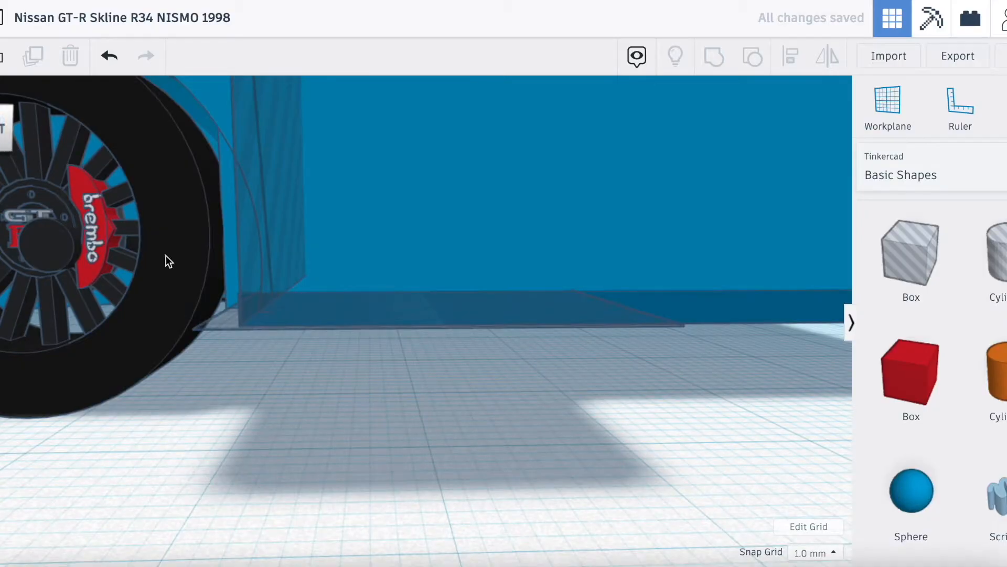
pyautogui.click(326, 326)
pyautogui.click(229, 442)
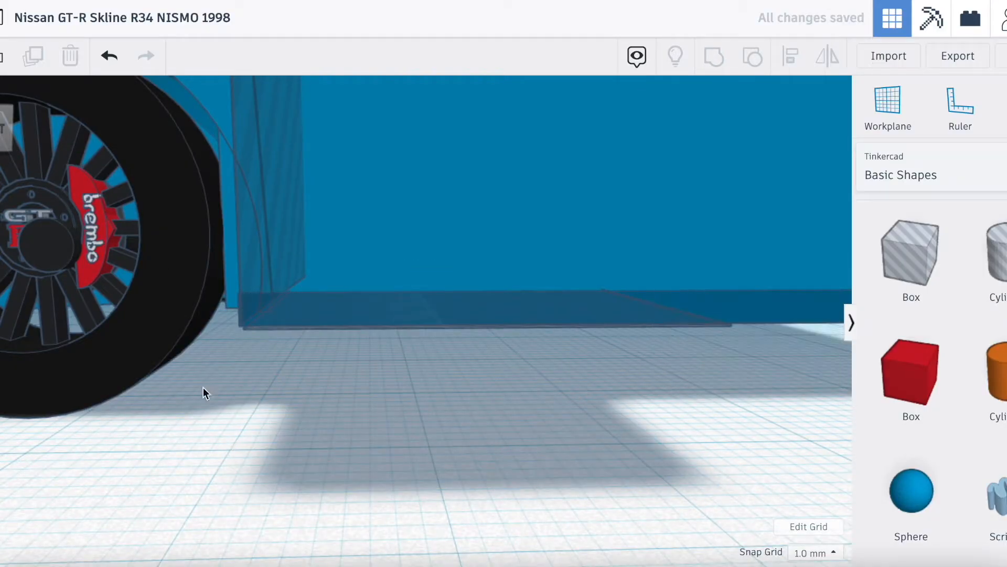
pyautogui.moveTo(8, 132); pyautogui.dragTo(1, 155)
pyautogui.scroll(-6, 203, 253)
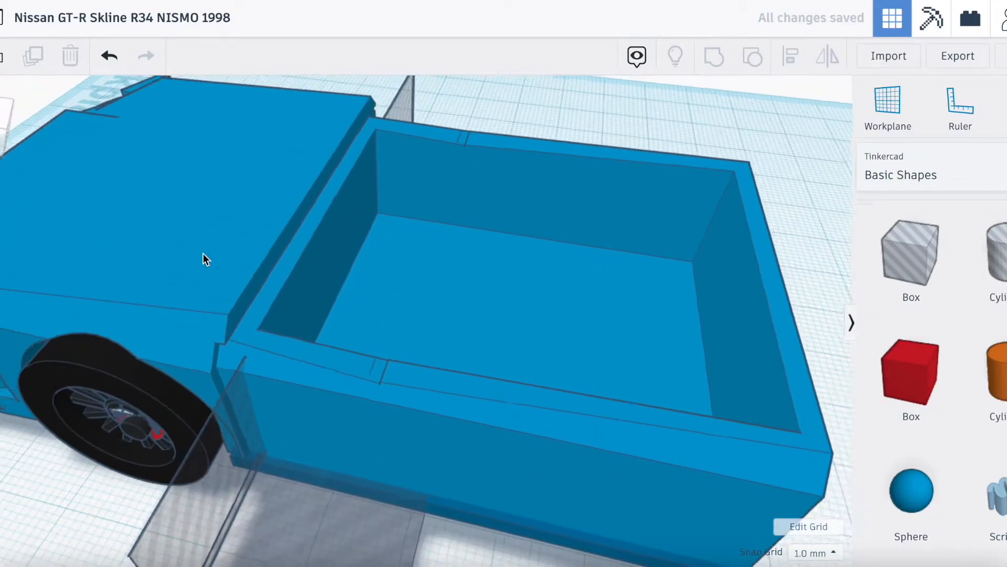
# Step: Duplicate the flat hole and move the copy across the body to the opposite side wall
pyautogui.click(321, 523)
pyautogui.moveTo(8, 135); pyautogui.dragTo(0, 129)
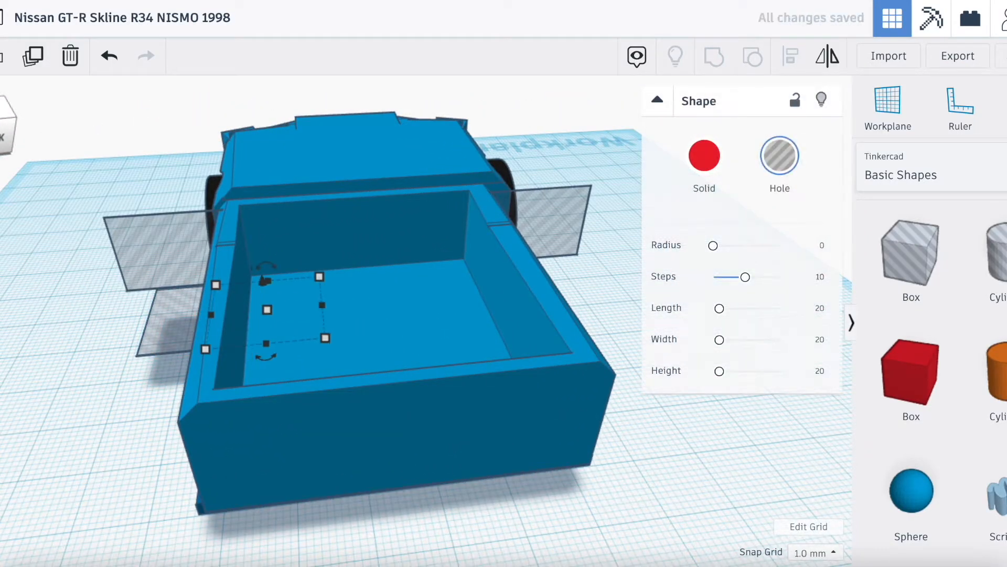
pyautogui.press('Right')
pyautogui.press('Right')
pyautogui.press('Right')
pyautogui.press('Right')
pyautogui.press('Right')
pyautogui.press('Right')
pyautogui.press('Right')
pyautogui.press('Right')
pyautogui.press('Right')
pyautogui.press('Right')
pyautogui.press('Right')
pyautogui.press('Right')
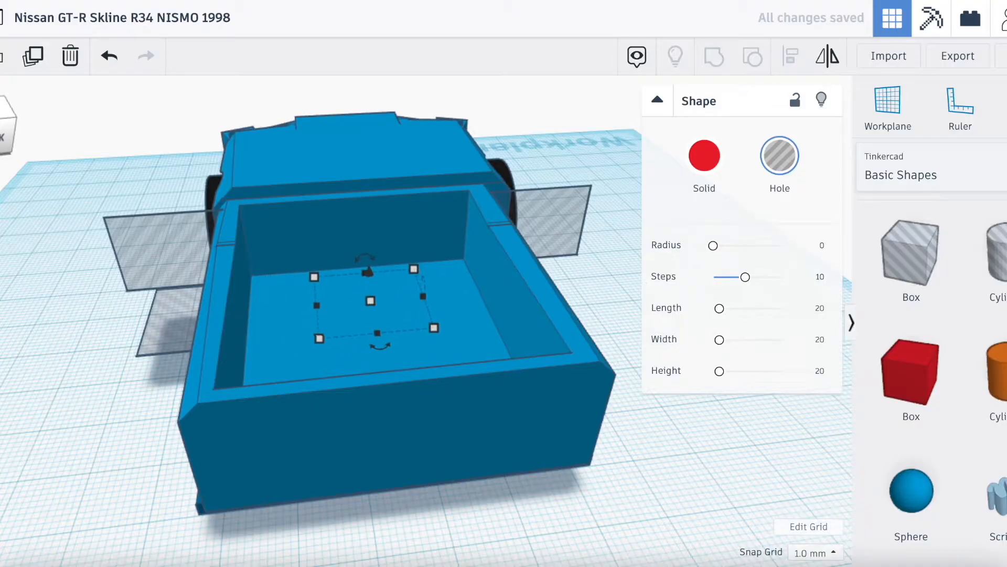
pyautogui.press('Right')
pyautogui.press('Right')
pyautogui.press('Right')
pyautogui.press('Right')
pyautogui.press('Right')
pyautogui.press('Right')
pyautogui.press('Right')
pyautogui.press('Right')
pyautogui.press('Right')
pyautogui.press('Right')
pyautogui.press('Right')
pyautogui.press('Right')
pyautogui.press('Right')
pyautogui.press('Right')
pyautogui.press('Right')
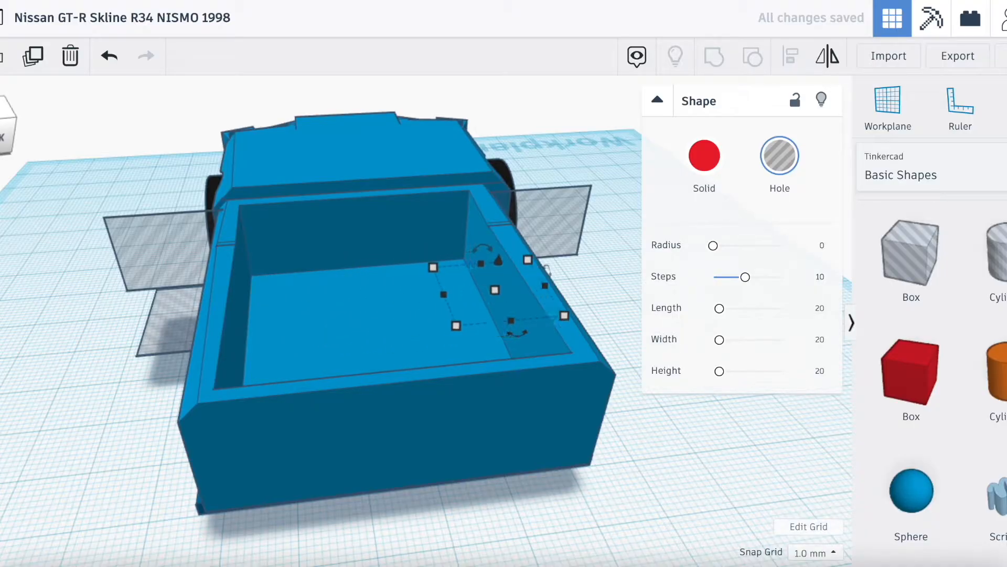
# Step: Fine-tune the copied flat hole's sideways position so it crosses only the lower part of the opposite side wall
pyautogui.moveTo(15, 126)
pyautogui.mouseDown()
pyautogui.moveTo(0, 127)
pyautogui.moveTo(0, 116)
pyautogui.mouseUp()
pyautogui.press('Down')
pyautogui.press('Down')
pyautogui.press('Down')
pyautogui.press('Up')
pyautogui.press('Up')
pyautogui.press('Up')
pyautogui.press('Up')
pyautogui.press('Up')
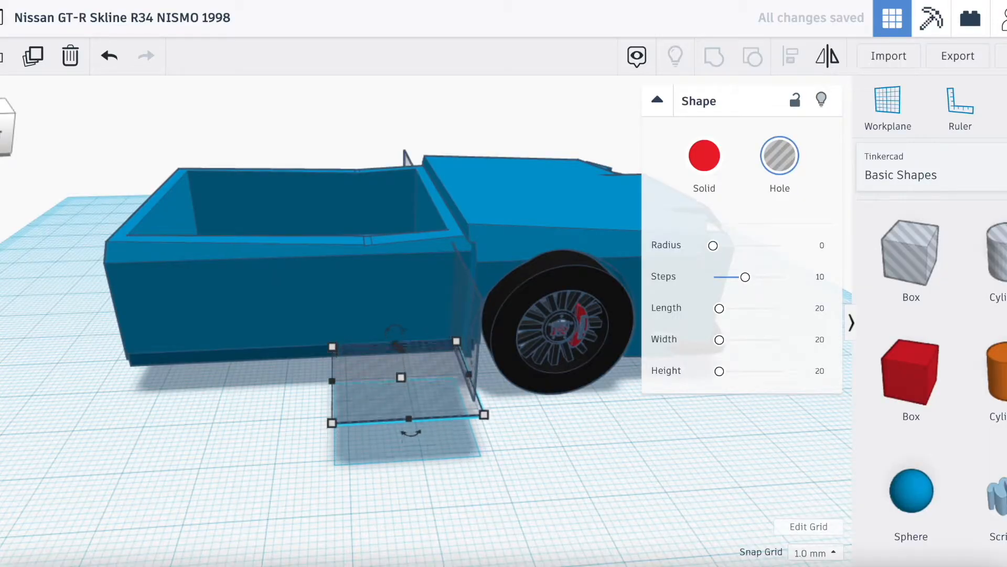
pyautogui.press('Up')
pyautogui.press('Up')
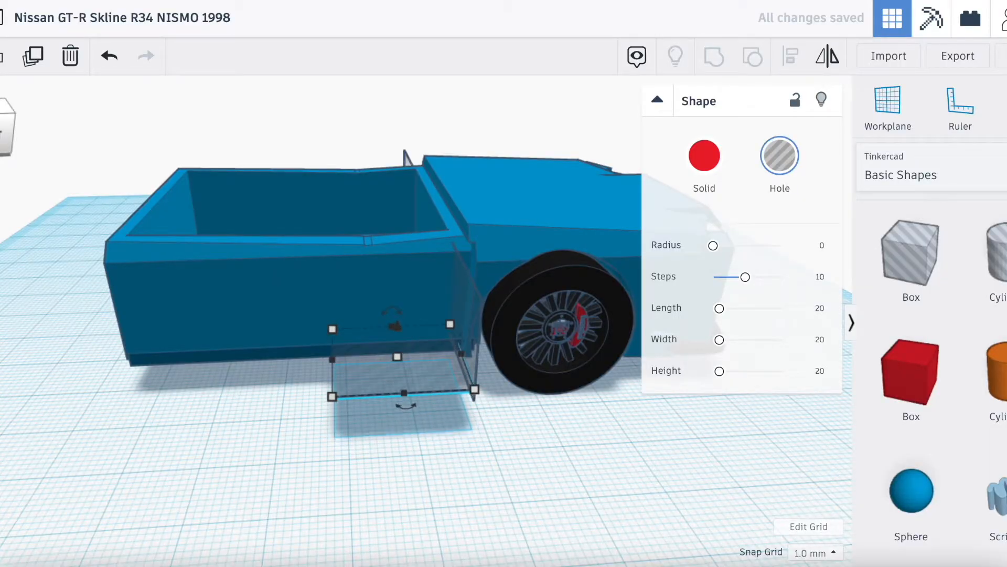
# Step: Try grouping the four thin holes with the main body to cut door lines, and undo the grouping
pyautogui.moveTo(0, 119); pyautogui.dragTo(24, 126)
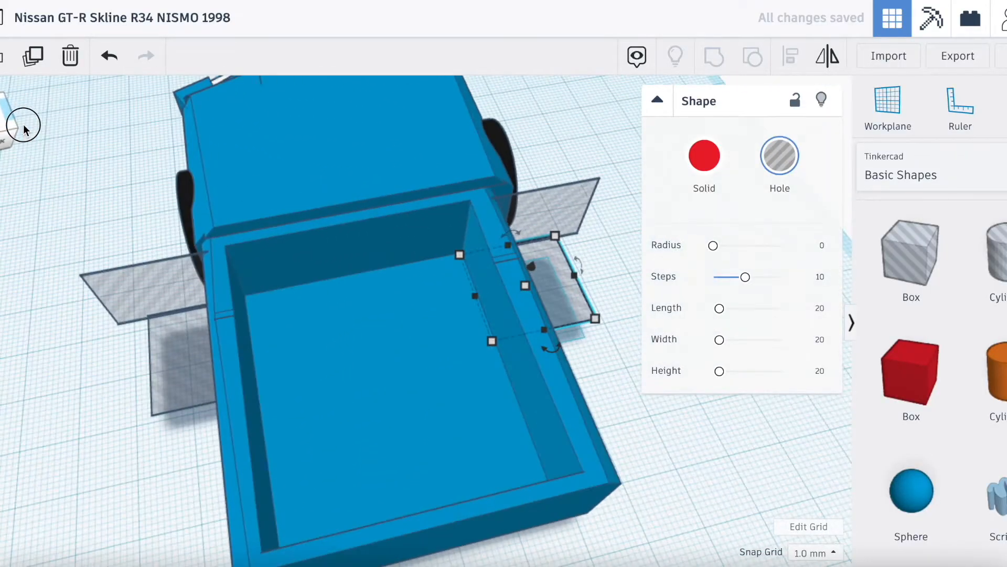
pyautogui.click(187, 343)
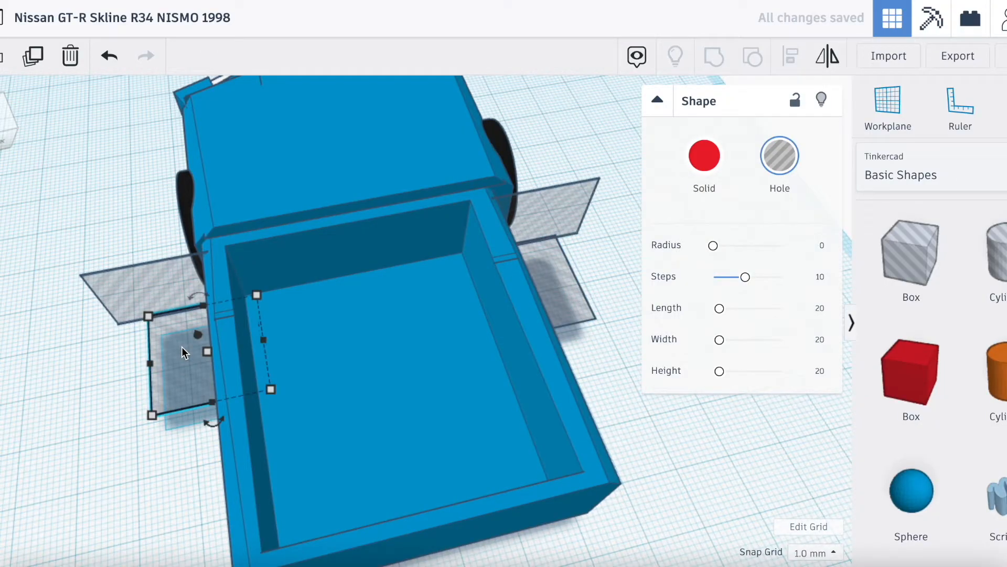
pyautogui.keyDown('shift'); pyautogui.click(153, 291); pyautogui.keyUp('shift')
pyautogui.keyDown('shift'); pyautogui.click(538, 212); pyautogui.keyUp('shift')
pyautogui.keyDown('shift'); pyautogui.click(549, 276); pyautogui.keyUp('shift')
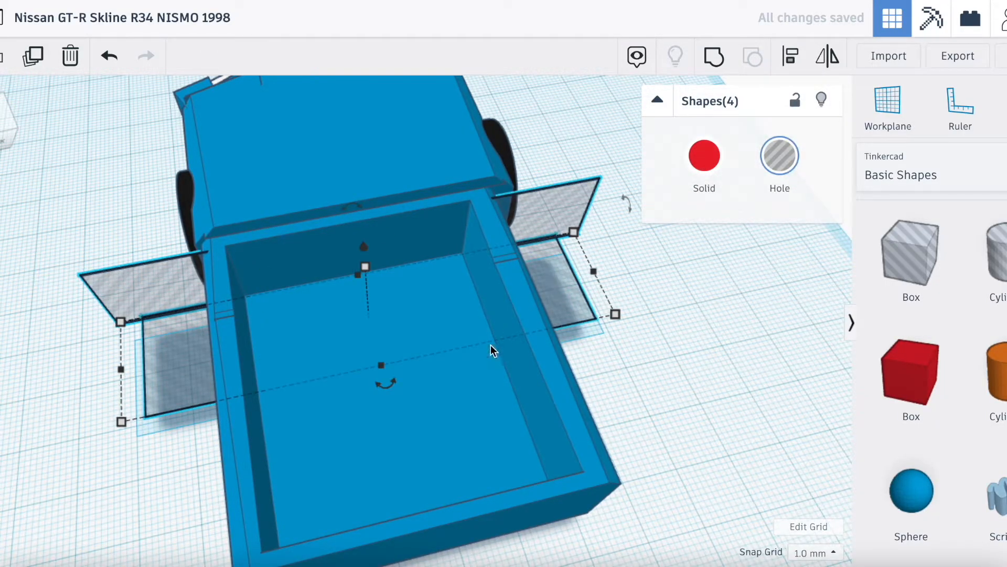
pyautogui.keyDown('shift'); pyautogui.click(463, 403); pyautogui.keyUp('shift')
pyautogui.click(714, 57)
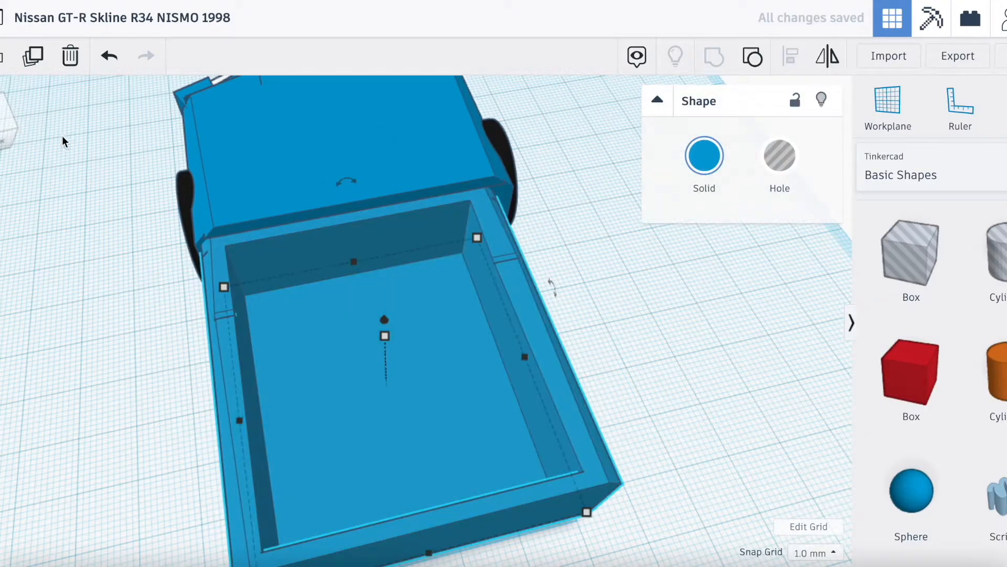
pyautogui.click(10, 126)
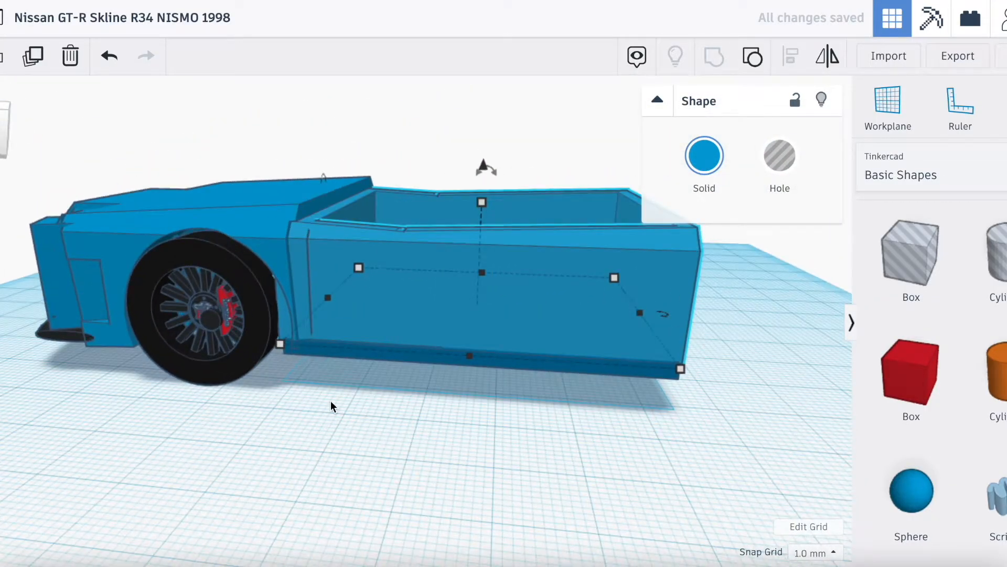
pyautogui.click(331, 401)
pyautogui.scroll(10, 349, 364)
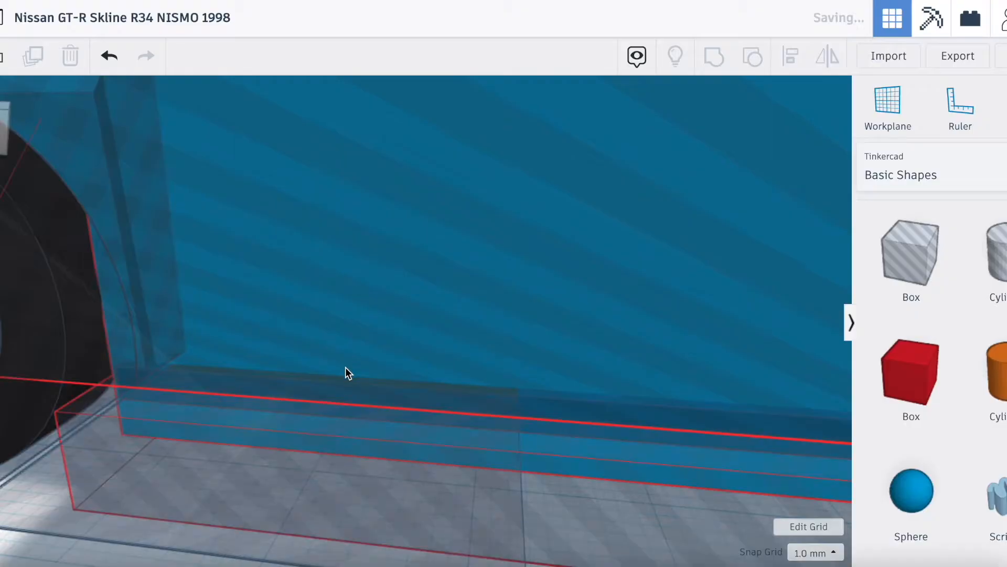
pyautogui.hotkey('ctrl', 'z')
# Step: Raise the flat hole slightly above the sill at the lower edge of the body's side
pyautogui.click(295, 350)
pyautogui.moveTo(309, 362); pyautogui.dragTo(310, 345)
pyautogui.click(596, 490)
pyautogui.scroll(-5, 485, 383)
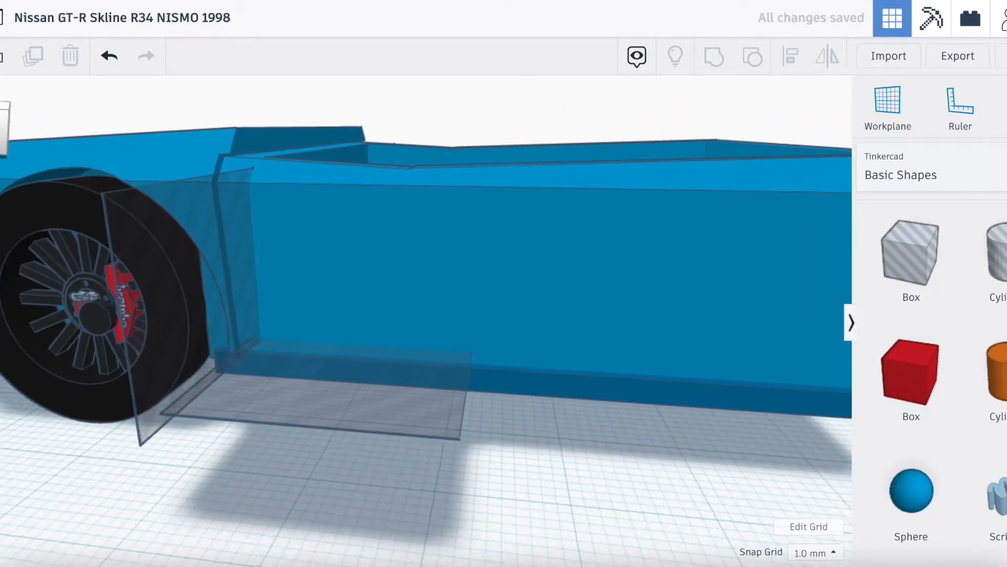
# Step: Try cutting the door lines again by grouping the upright and flat holes with the body, and undo it
pyautogui.moveTo(336, 309); pyautogui.dragTo(451, 300, button='right')
pyautogui.click(487, 329)
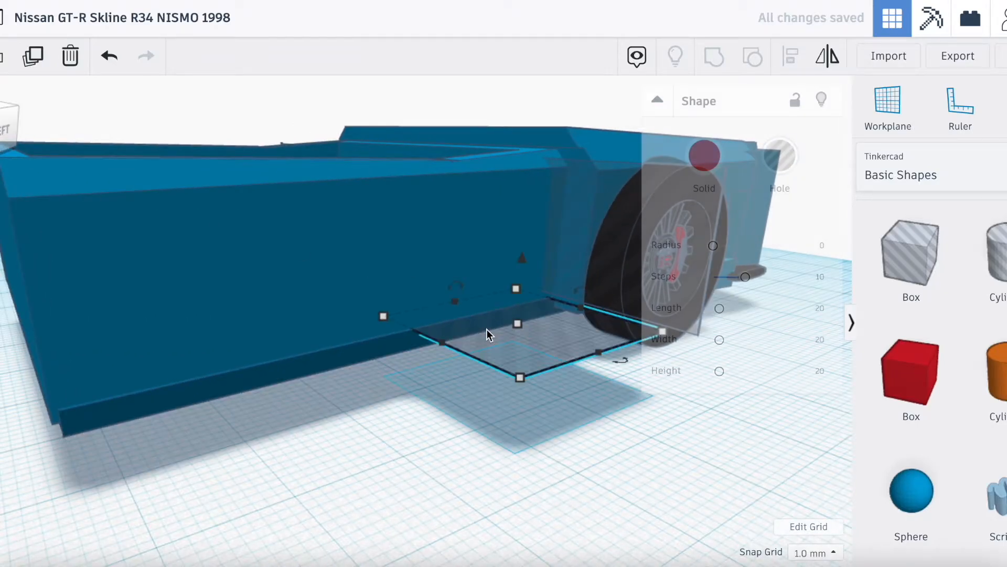
pyautogui.keyDown('shift'); pyautogui.click(582, 252); pyautogui.keyUp('shift')
pyautogui.moveTo(3, 131); pyautogui.dragTo(47, 141, button='right')
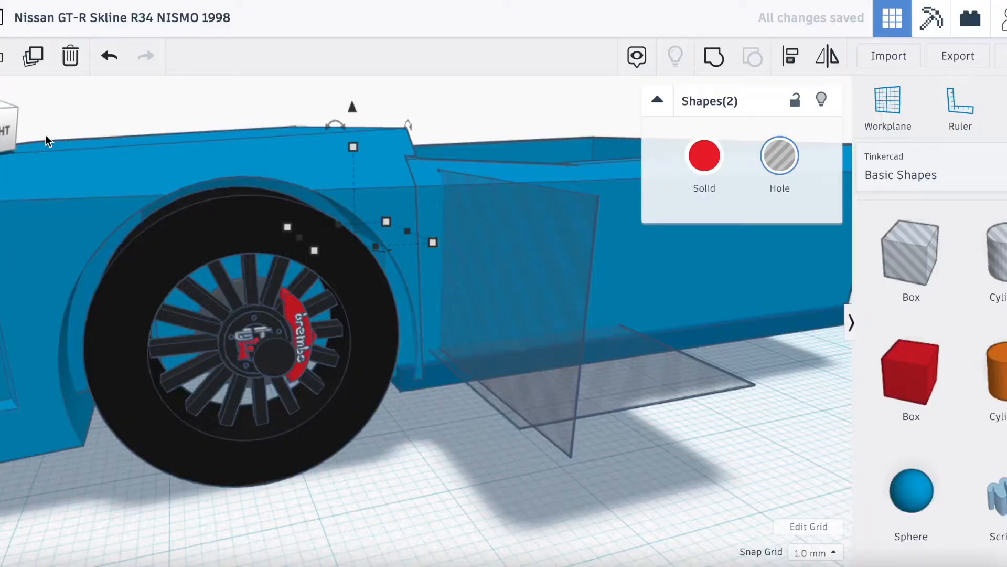
pyautogui.keyDown('shift'); pyautogui.click(562, 341); pyautogui.keyUp('shift')
pyautogui.keyDown('shift'); pyautogui.click(627, 382); pyautogui.keyUp('shift')
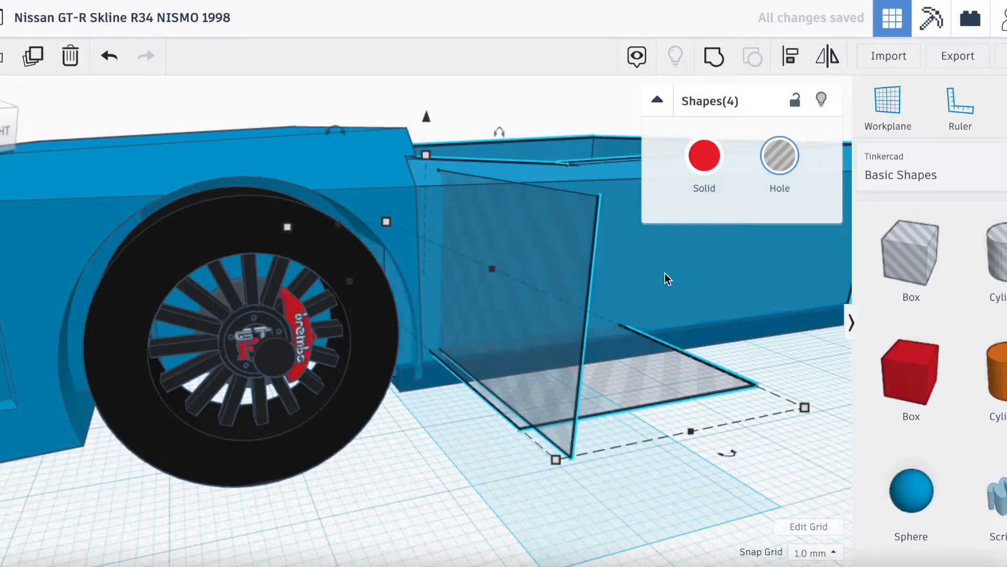
pyautogui.keyDown('shift'); pyautogui.click(666, 273); pyautogui.keyUp('shift')
pyautogui.click(711, 57)
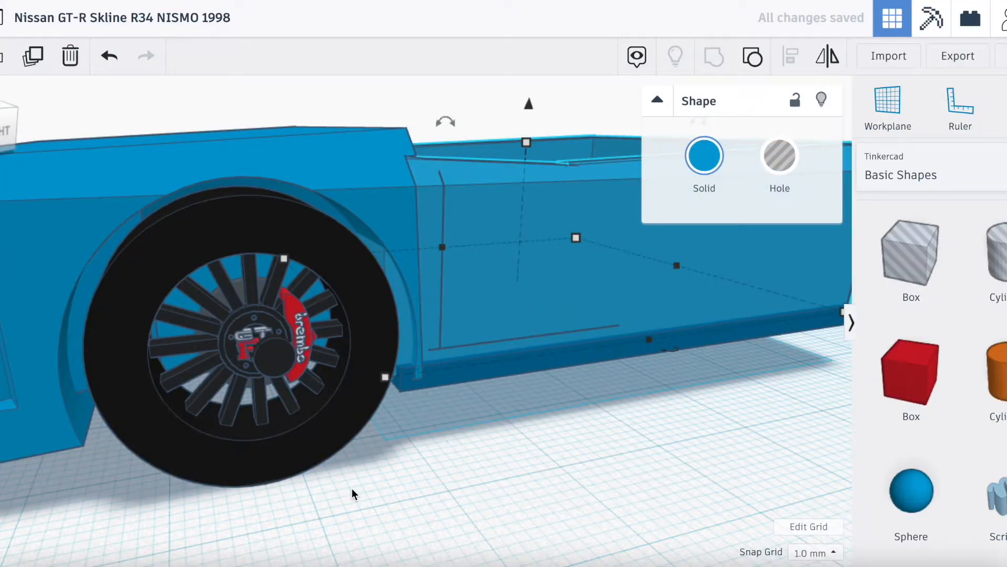
pyautogui.click(351, 488)
pyautogui.moveTo(1, 131); pyautogui.dragTo(0, 131)
pyautogui.hotkey('ctrl', 'z')
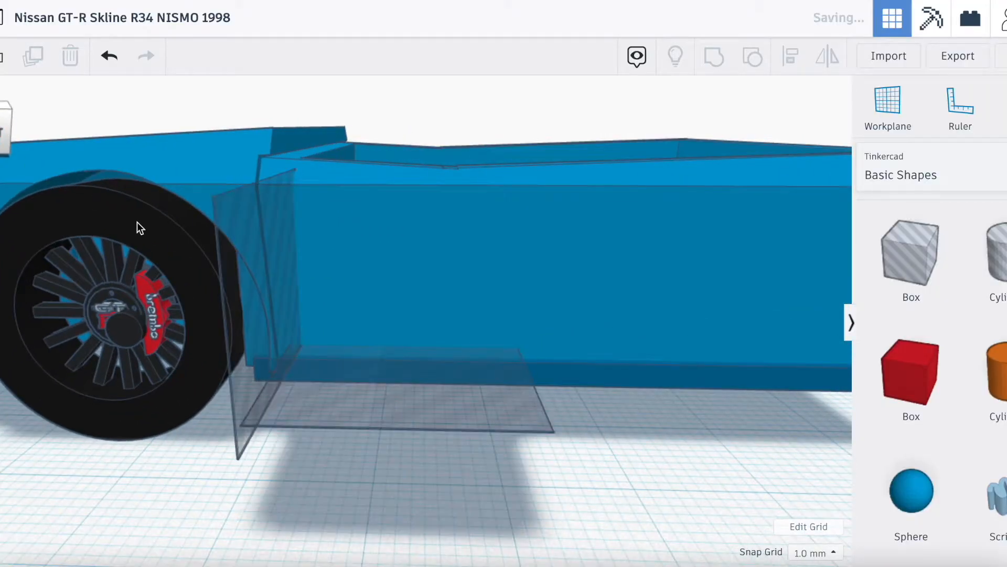
# Step: Nudge the flat holes on both sides one step rearward to line up with the upright holes
pyautogui.click(356, 372)
pyautogui.press('Right')
pyautogui.click(289, 485)
pyautogui.moveTo(3, 129); pyautogui.dragTo(0, 133)
pyautogui.click(533, 336)
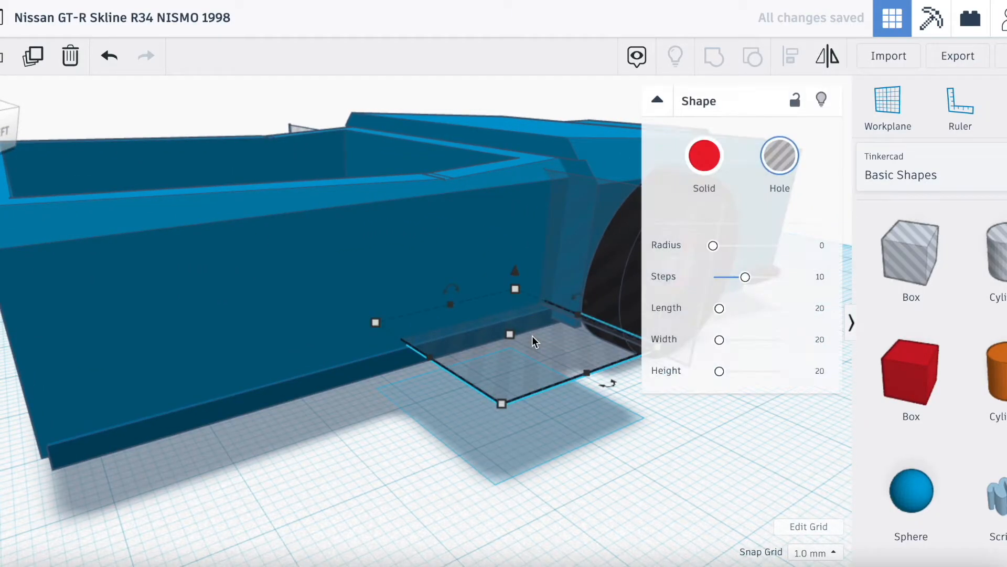
pyautogui.press('Left')
# Step: Group the two upright and two flat thin holes into a single door-line hole shape
pyautogui.keyDown('shift'); pyautogui.click(573, 277); pyautogui.keyUp('shift')
pyautogui.moveTo(4, 132); pyautogui.dragTo(35, 126)
pyautogui.keyDown('shift'); pyautogui.click(703, 378); pyautogui.keyUp('shift')
pyautogui.keyDown('shift'); pyautogui.click(726, 353); pyautogui.keyUp('shift')
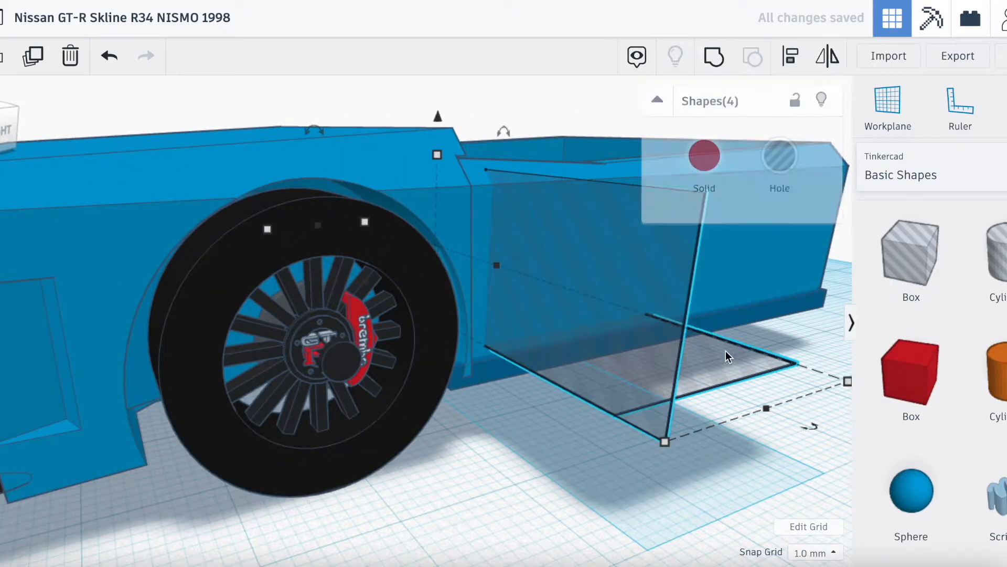
pyautogui.click(714, 56)
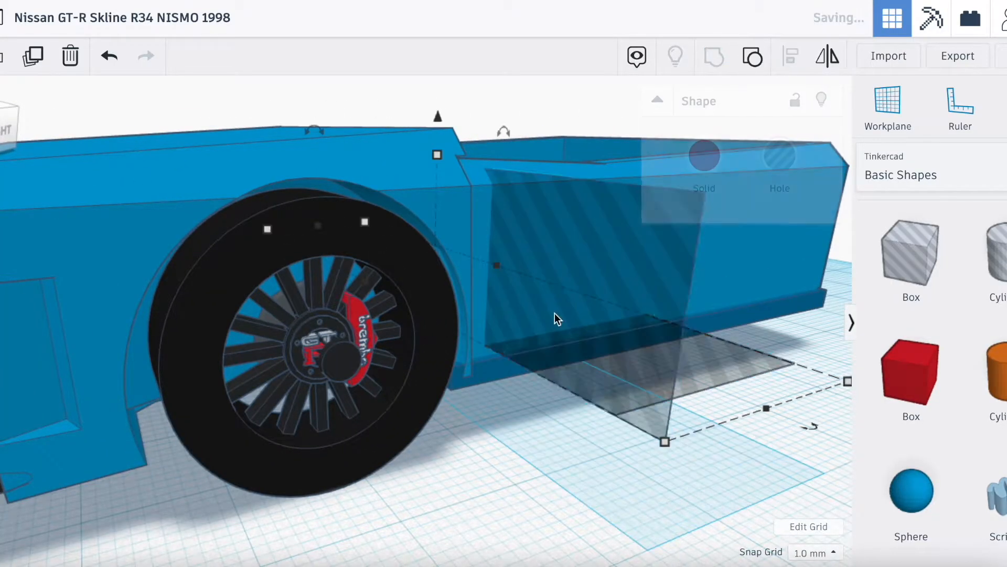
pyautogui.click(501, 448)
pyautogui.moveTo(501, 448); pyautogui.dragTo(385, 446, button='right')
pyautogui.scroll(-5, 261, 351)
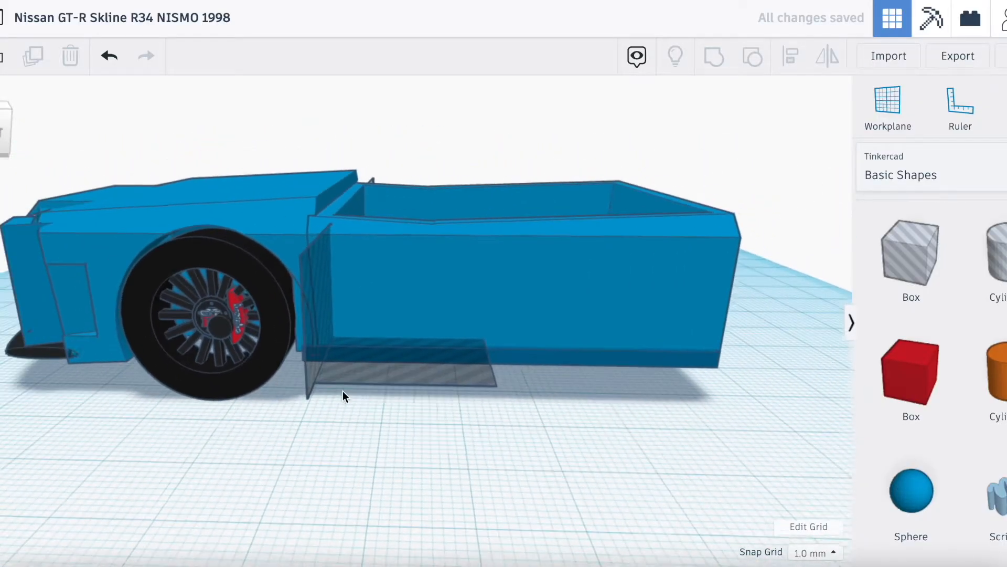
# Step: Group the combined hole shape with the main body to cut the front and bottom door lines on both sides
pyautogui.click(385, 354)
pyautogui.moveTo(1, 134); pyautogui.dragTo(0, 160)
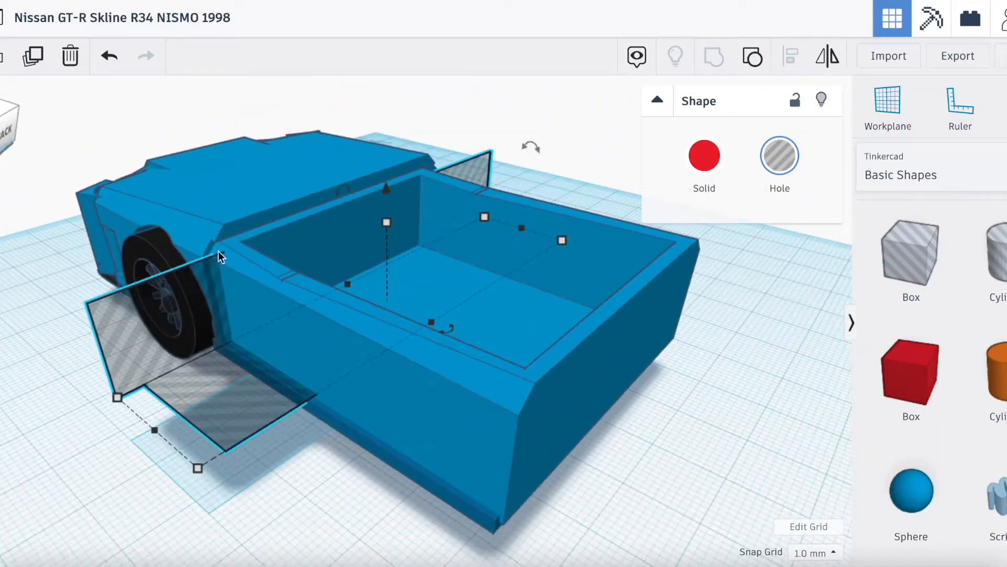
pyautogui.keyDown('shift'); pyautogui.click(566, 441); pyautogui.keyUp('shift')
pyautogui.click(712, 61)
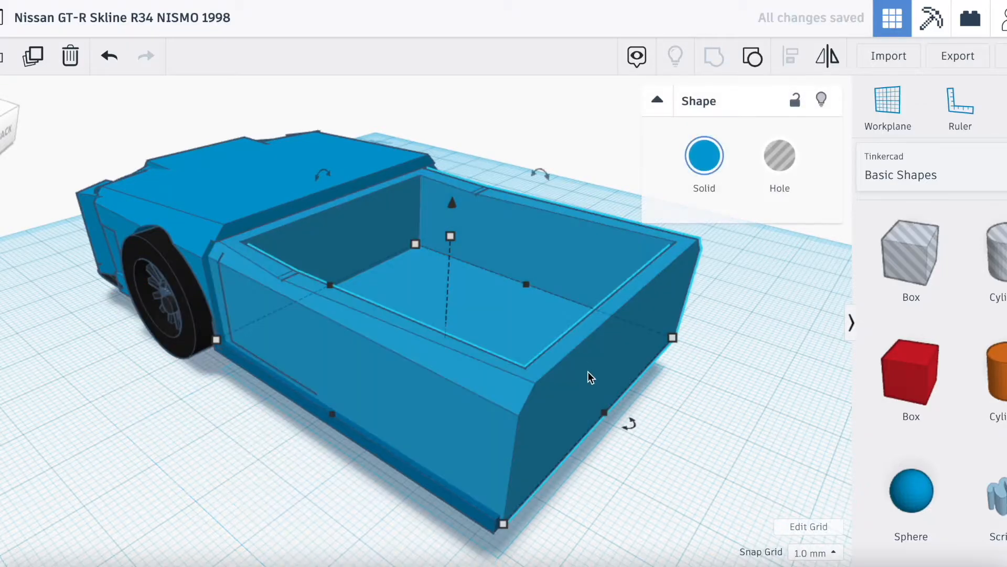
pyautogui.click(81, 275)
pyautogui.click(2, 139)
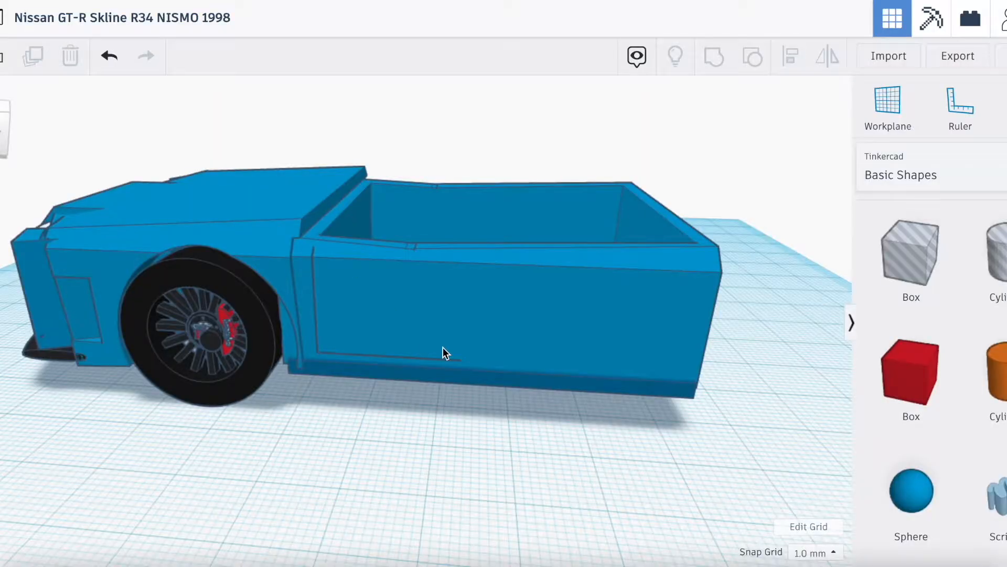
pyautogui.scroll(3, 443, 348)
pyautogui.scroll(-4, 443, 347)
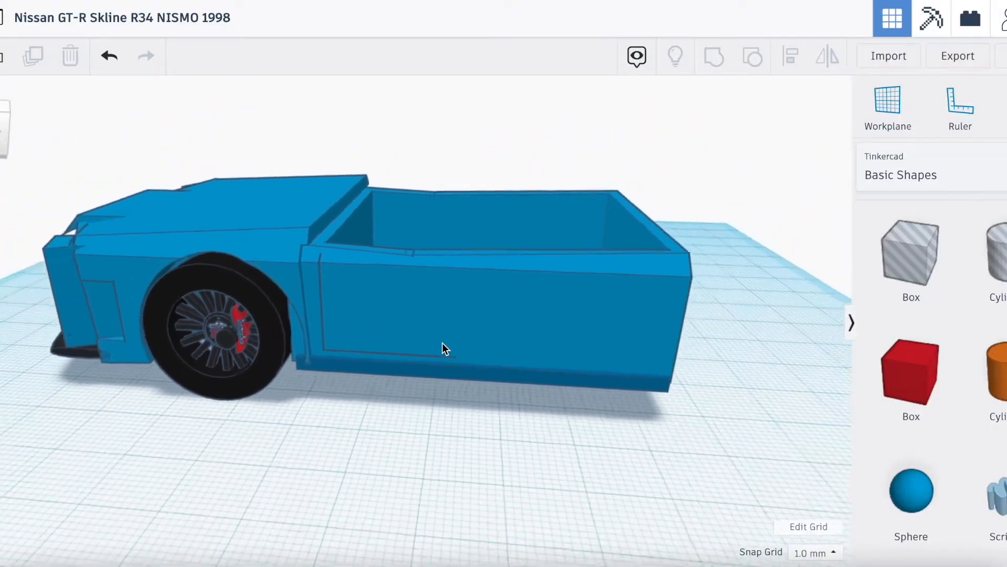
# Step: Add a Scribble shape beside the car and draw a slim curved strip for it, then finish the sketch
pyautogui.scroll(-1, 910, 492)
pyautogui.moveTo(994, 451); pyautogui.dragTo(346, 512)
pyautogui.moveTo(361, 427)
pyautogui.mouseDown()
pyautogui.moveTo(439, 391)
pyautogui.moveTo(499, 253)
pyautogui.mouseUp()
pyautogui.moveTo(512, 183); pyautogui.dragTo(514, 185)
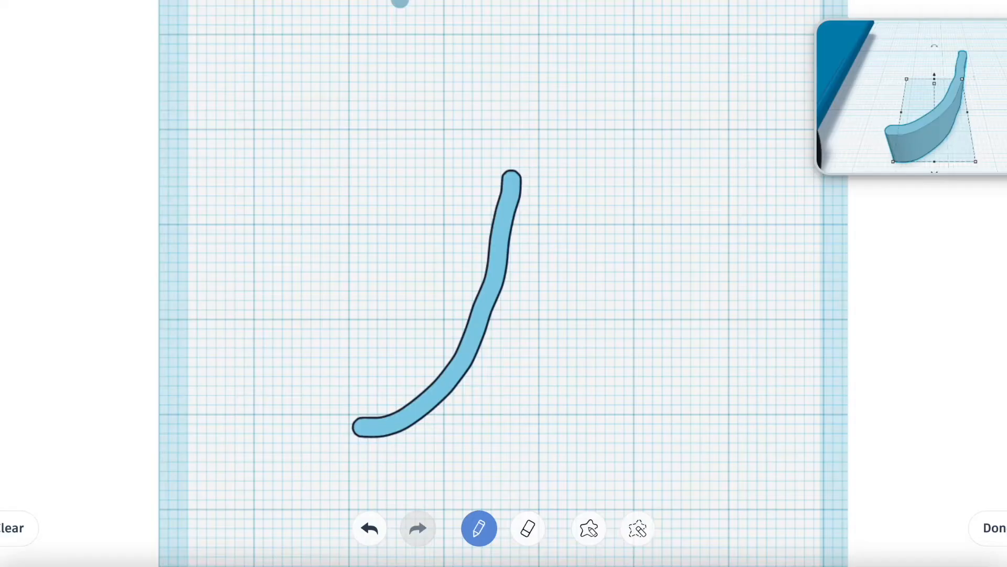
pyautogui.click(982, 543)
pyautogui.moveTo(2, 152); pyautogui.dragTo(0, 144)
pyautogui.scroll(-3, 188, 231)
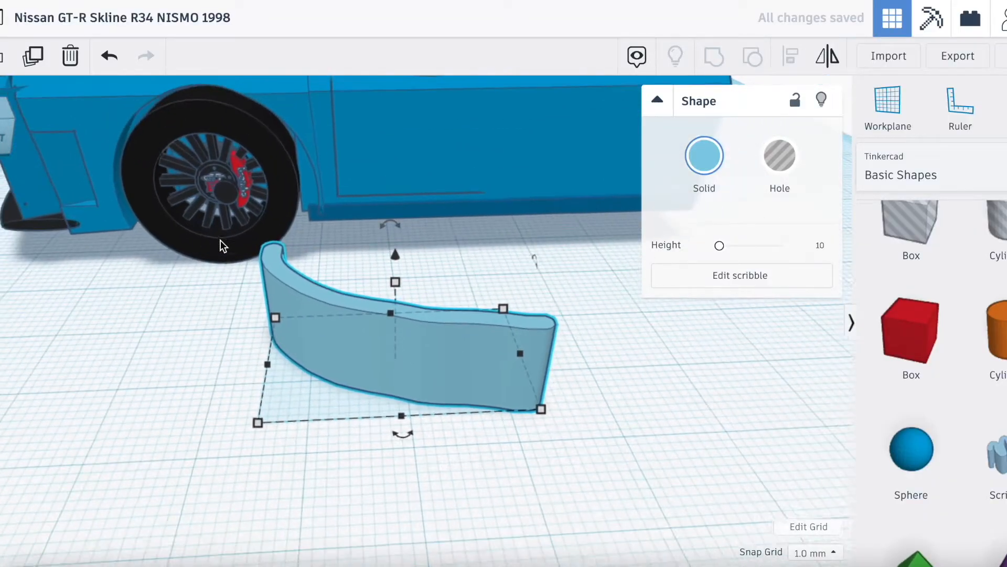
# Step: Reduce the curved strip's depth to about 12.88 mm and move it about 19 mm toward the car's rear
pyautogui.scroll(-3, 279, 278)
pyautogui.moveTo(404, 393); pyautogui.dragTo(402, 370)
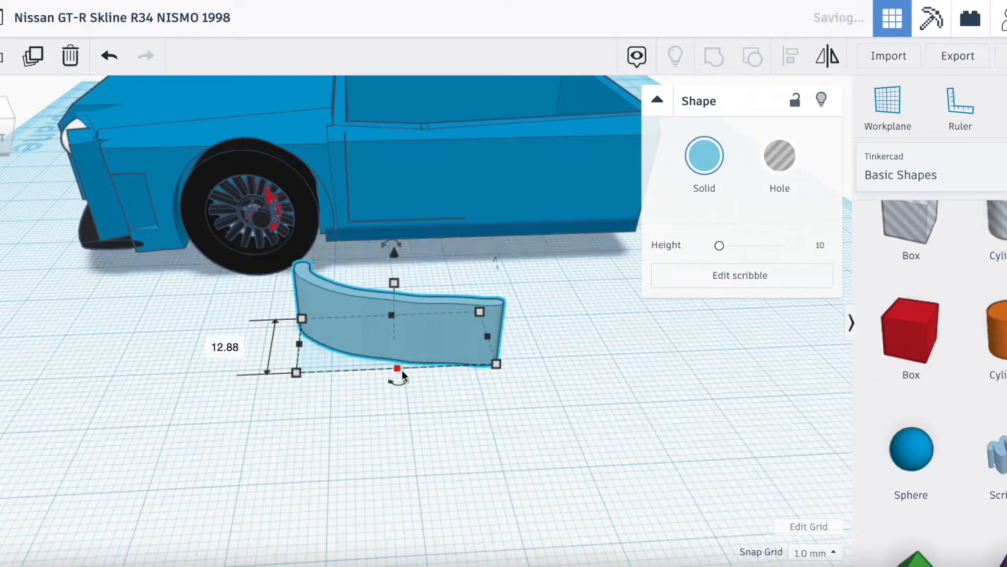
pyautogui.moveTo(487, 341); pyautogui.dragTo(555, 341)
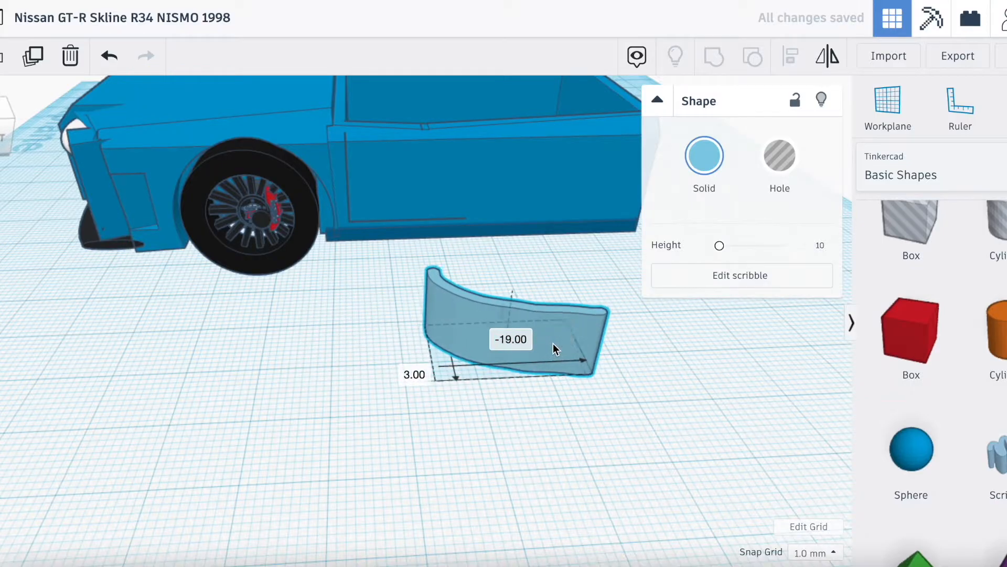
# Step: Rotate the curved strip 90° on the workplane
pyautogui.click(520, 393)
pyautogui.write('90')
pyautogui.press('Return')
pyautogui.scroll(-3, 62, 174)
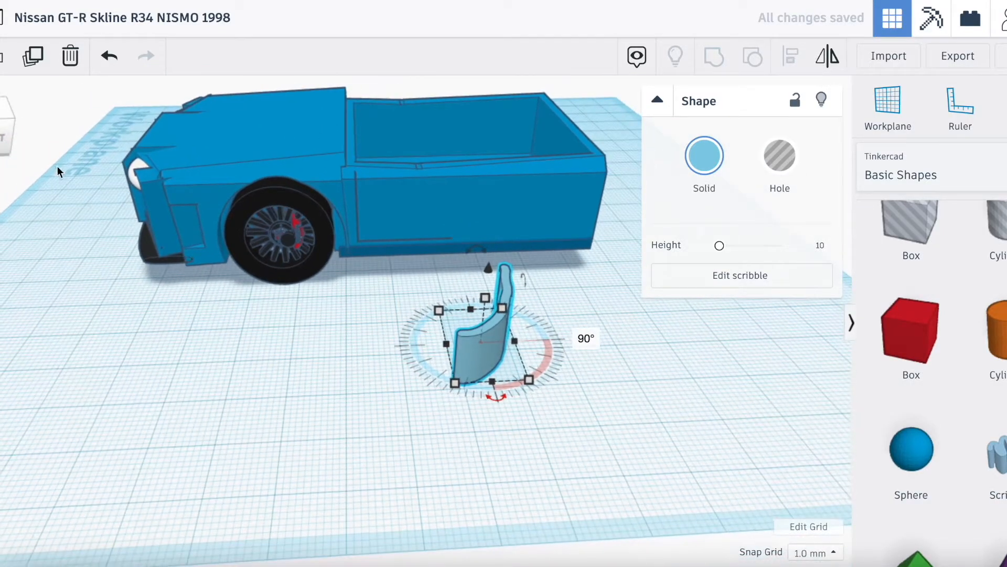
# Step: Narrow the curved strip to about 10.38 mm and set its height to 11.01
pyautogui.moveTo(0, 131); pyautogui.dragTo(22, 146)
pyautogui.scroll(3, 310, 264)
pyautogui.moveTo(548, 394); pyautogui.dragTo(527, 395)
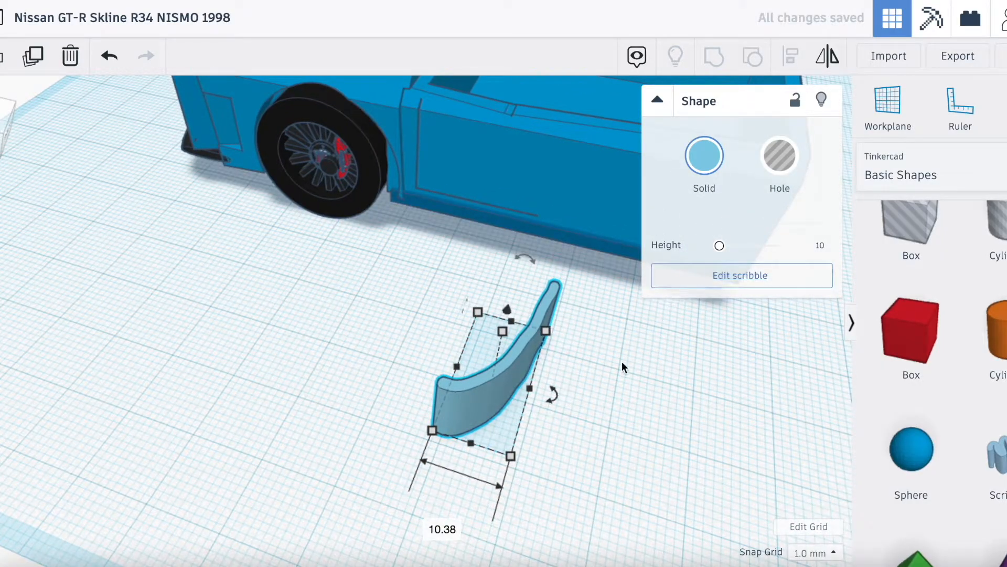
pyautogui.moveTo(719, 246)
pyautogui.mouseDown()
pyautogui.moveTo(696, 252)
pyautogui.moveTo(720, 245)
pyautogui.mouseUp()
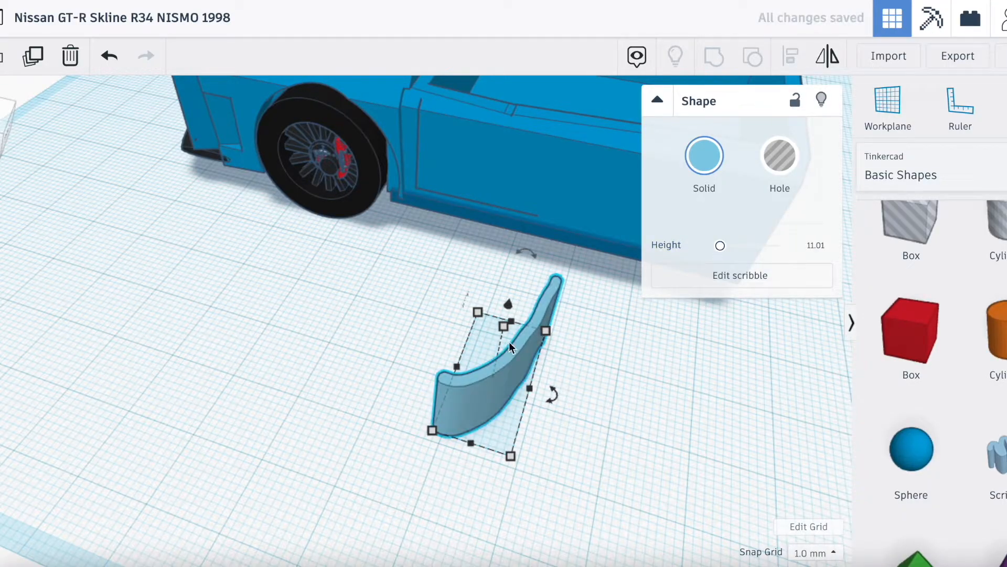
# Step: Flatten the curved strip to about 3.38 mm wide and shorten it to about 12.38 mm long
pyautogui.moveTo(480, 362); pyautogui.dragTo(430, 376, button='right')
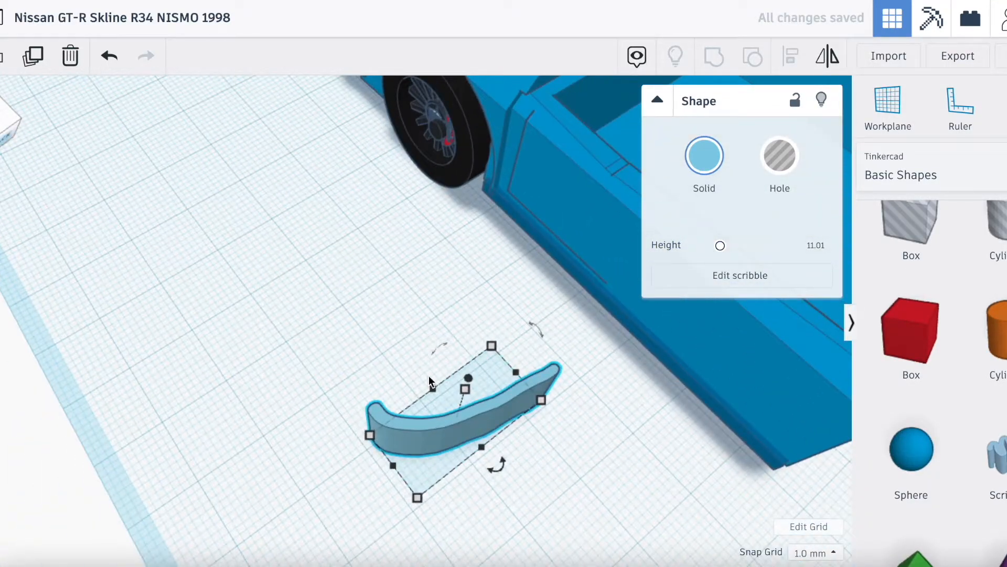
pyautogui.scroll(3, 430, 375)
pyautogui.moveTo(506, 482); pyautogui.dragTo(470, 437)
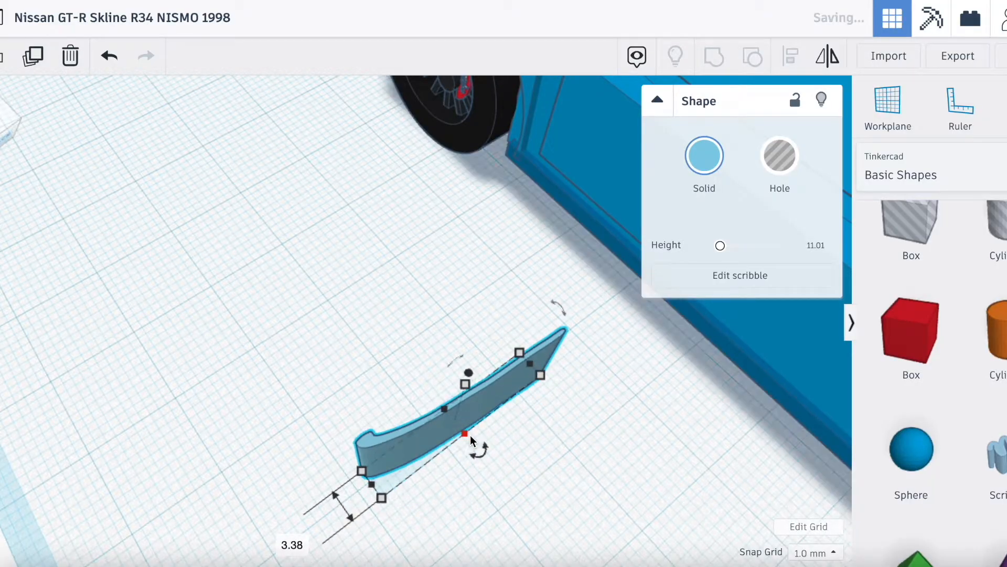
pyautogui.moveTo(372, 483); pyautogui.dragTo(438, 431)
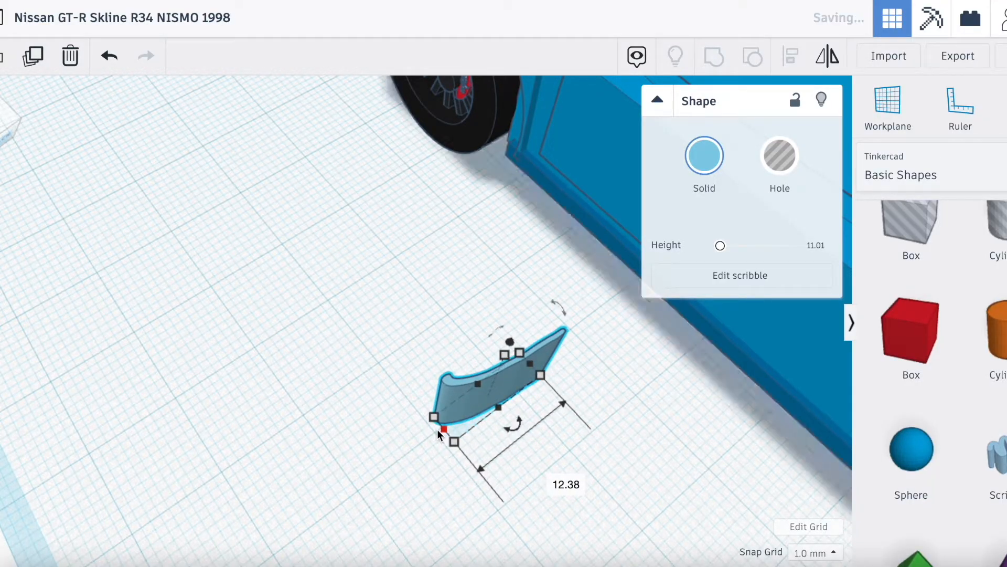
pyautogui.click(13, 126)
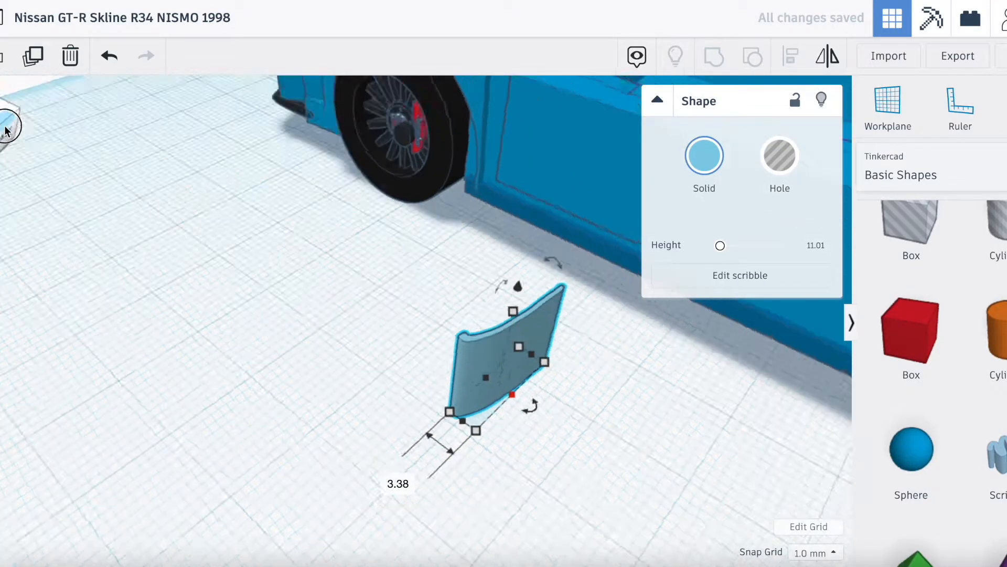
pyautogui.scroll(2, 292, 255)
pyautogui.scroll(-5, 292, 255)
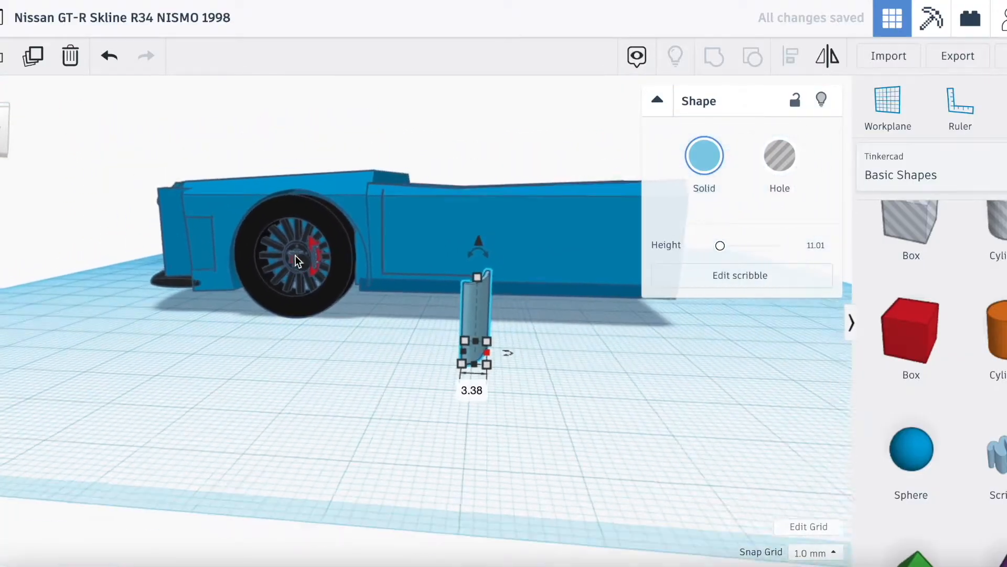
pyautogui.scroll(3, 467, 266)
pyautogui.moveTo(6, 131)
pyautogui.mouseDown()
pyautogui.moveTo(0, 179)
pyautogui.moveTo(1, 131)
pyautogui.mouseUp()
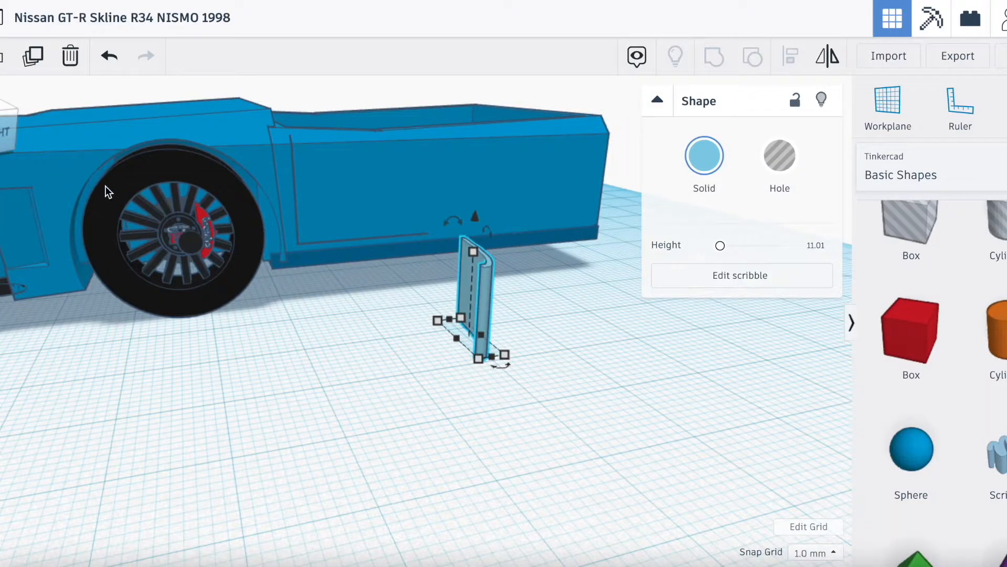
# Step: Ungroup the main body and its combined door-line hole into separate thin holes
pyautogui.click(374, 191)
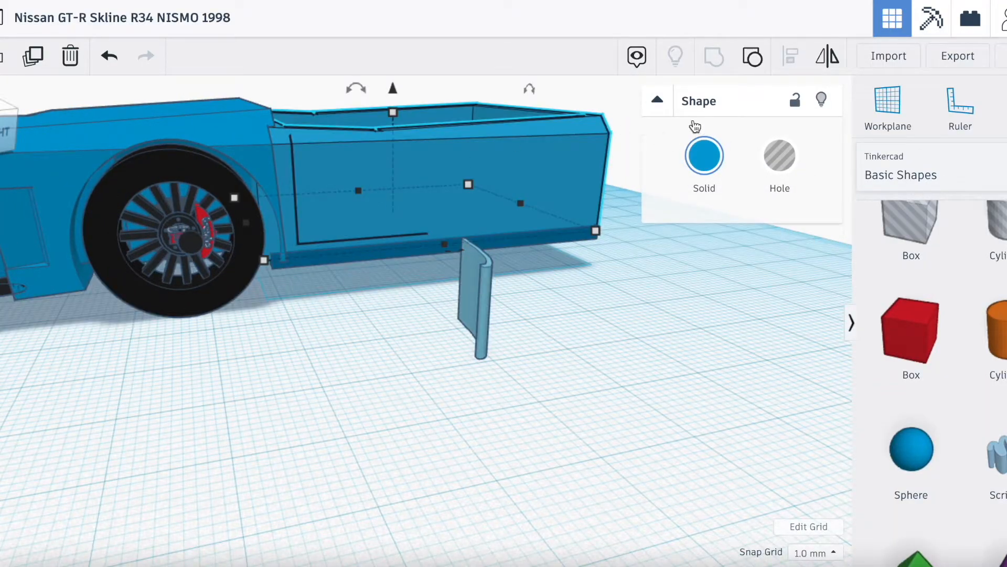
pyautogui.click(752, 65)
pyautogui.scroll(2, 482, 217)
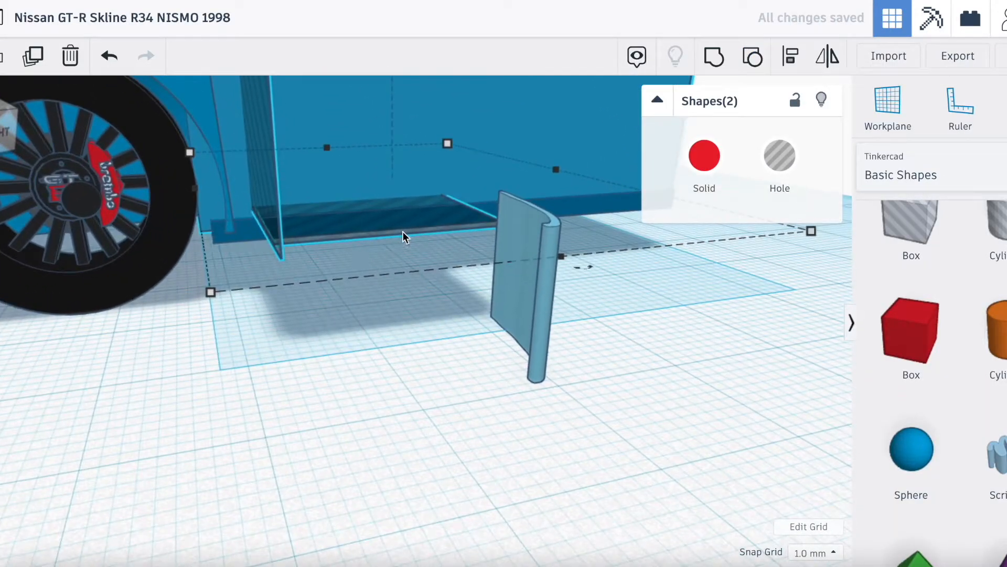
pyautogui.click(206, 406)
pyautogui.moveTo(4, 126); pyautogui.dragTo(0, 153)
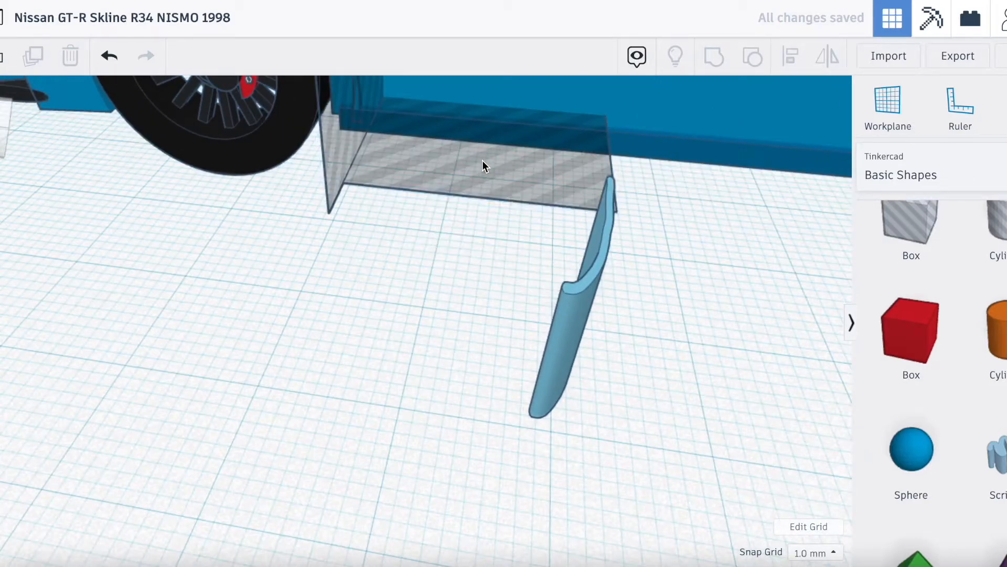
pyautogui.click(376, 271)
pyautogui.scroll(-3, 376, 272)
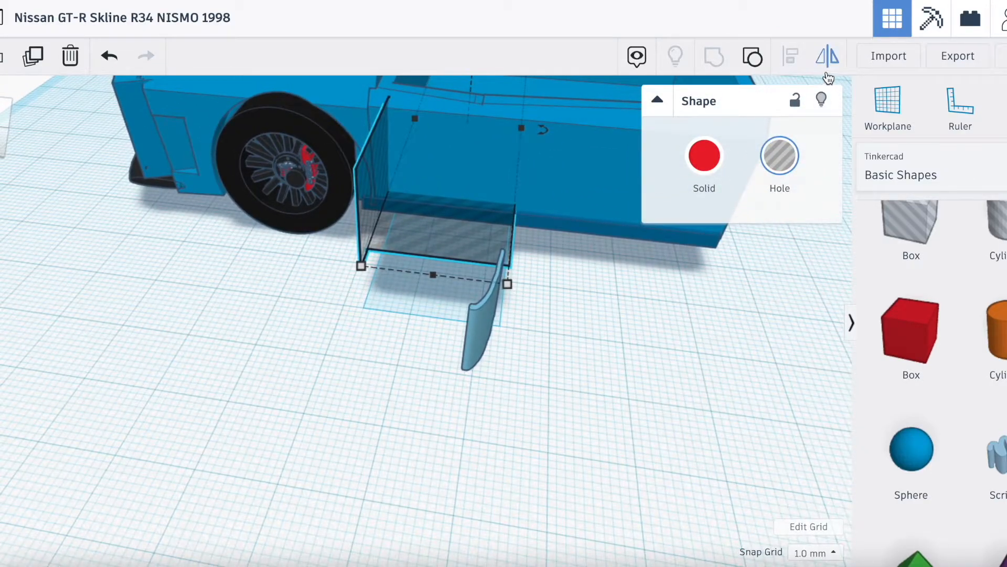
pyautogui.click(754, 61)
pyautogui.click(200, 281)
pyautogui.moveTo(201, 282); pyautogui.dragTo(157, 251, button='right')
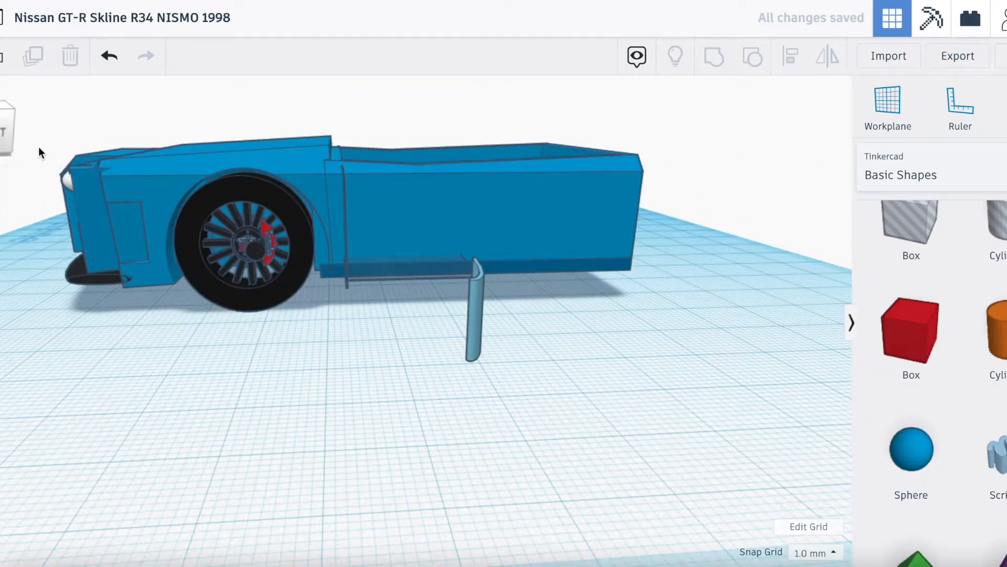
# Step: Lengthen the flat bottom door-line hole on the car's right side to 30 mm toward the rear
pyautogui.moveTo(0, 135); pyautogui.dragTo(0, 251, button='right')
pyautogui.moveTo(161, 269); pyautogui.dragTo(27, 122, button='right')
pyautogui.moveTo(350, 365); pyautogui.dragTo(308, 373, button='right')
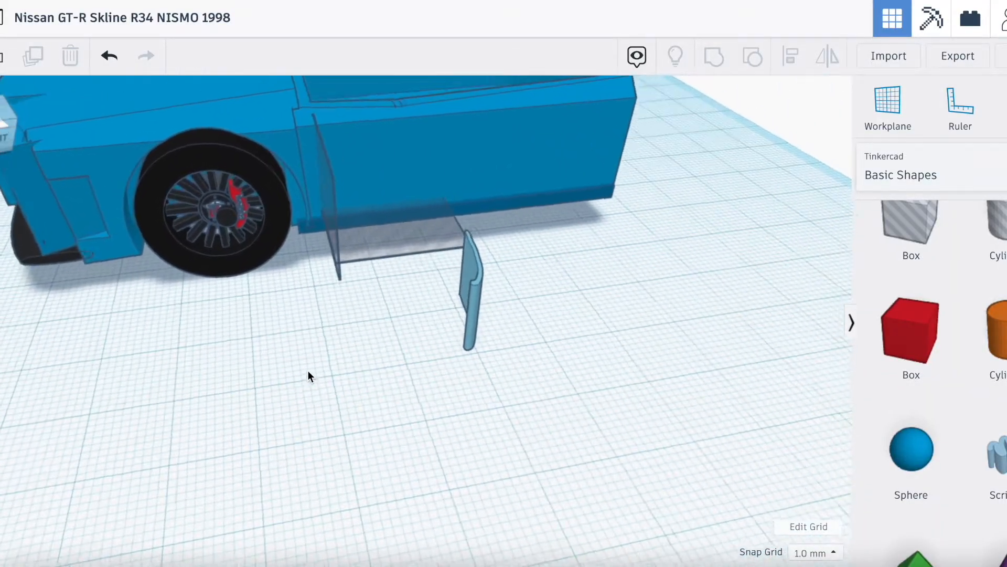
pyautogui.moveTo(442, 423); pyautogui.dragTo(370, 530, button='right')
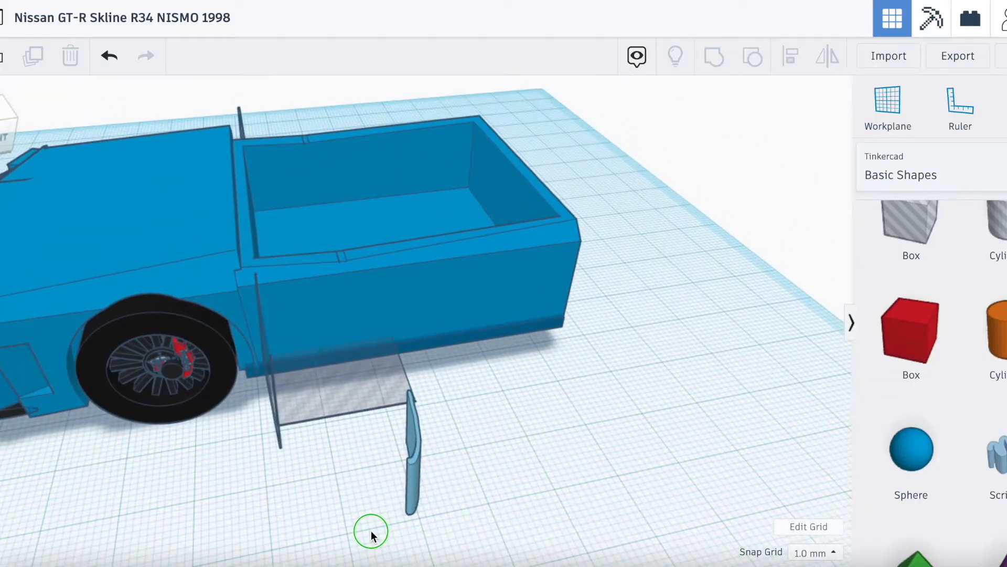
pyautogui.click(332, 411)
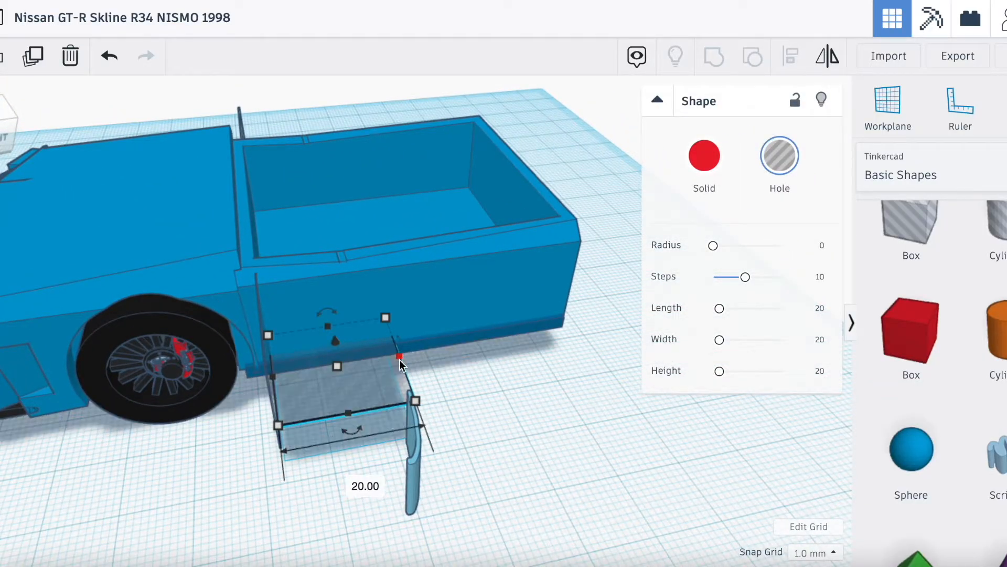
pyautogui.press('Return')
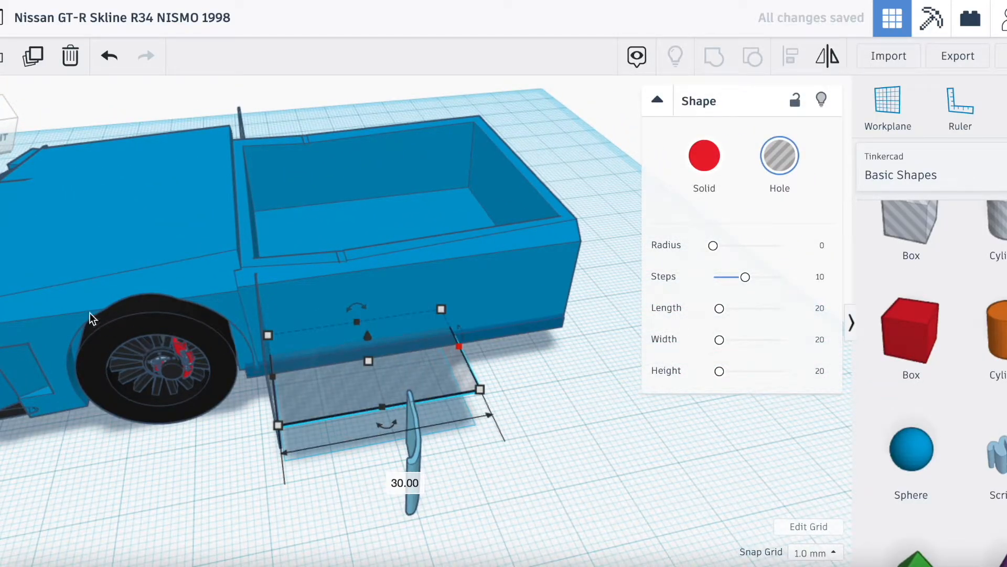
# Step: Lengthen the flat bottom door-line hole on the car's left side to 30 mm toward the rear
pyautogui.moveTo(1, 139)
pyautogui.mouseDown()
pyautogui.moveTo(0, 94)
pyautogui.moveTo(0, 131)
pyautogui.mouseUp()
pyautogui.scroll(-2, 171, 224)
pyautogui.scroll(-8, 364, 319)
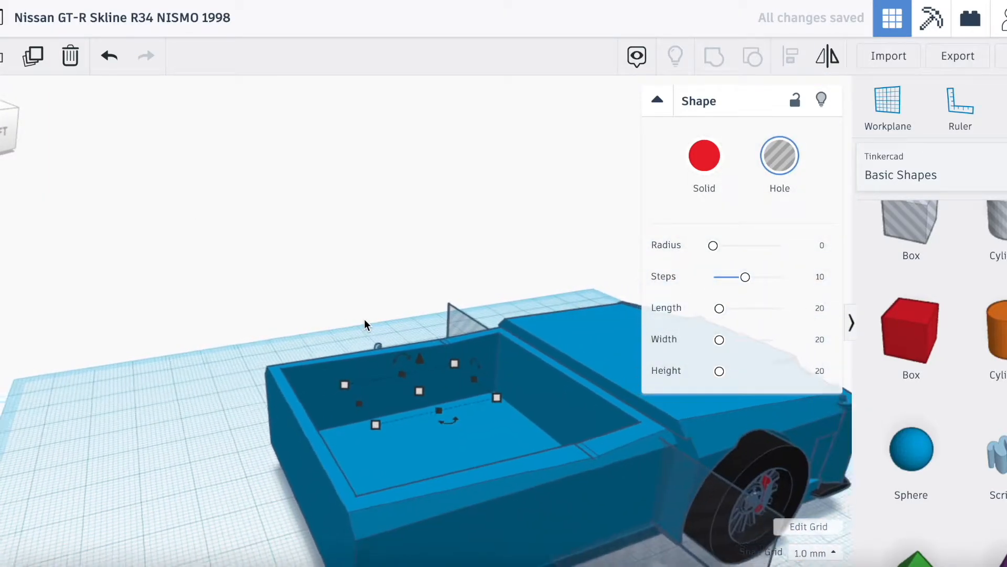
pyautogui.click(562, 495)
pyautogui.moveTo(535, 514)
pyautogui.click(635, 556)
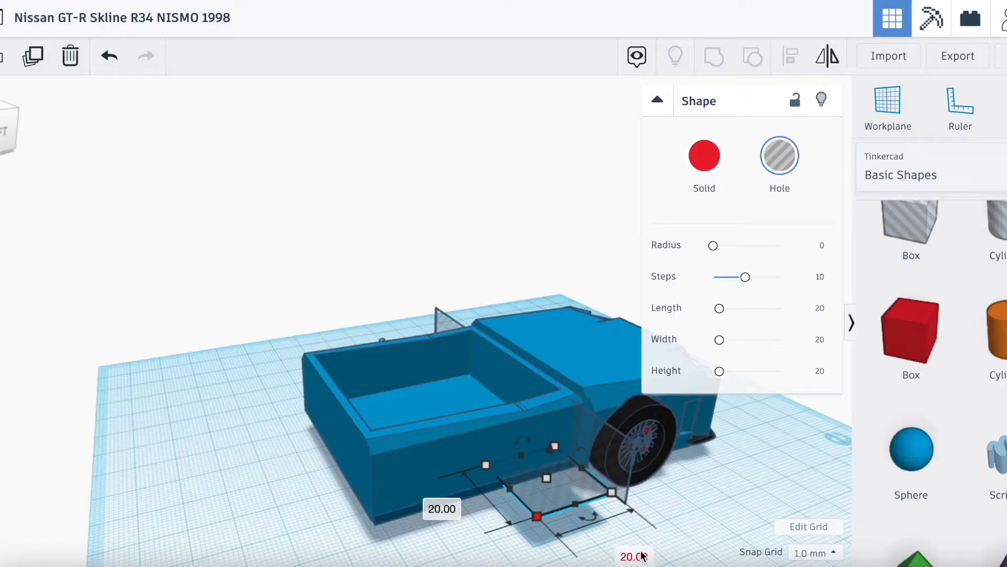
pyautogui.write('30')
pyautogui.press('Return')
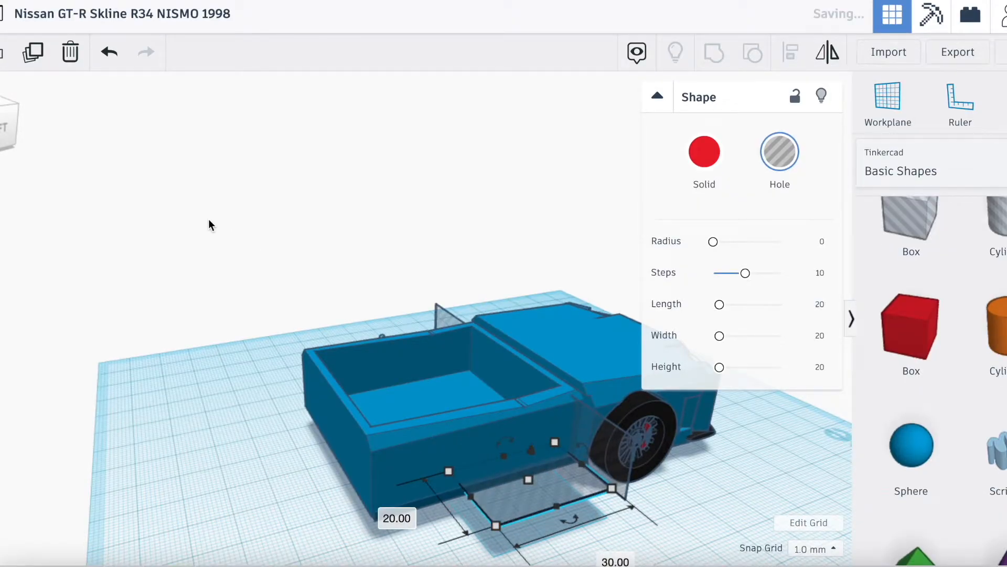
# Step: Group the upright and flat door-line holes of both sides with the main body to recut the door lines
pyautogui.moveTo(0, 130); pyautogui.dragTo(41, 136)
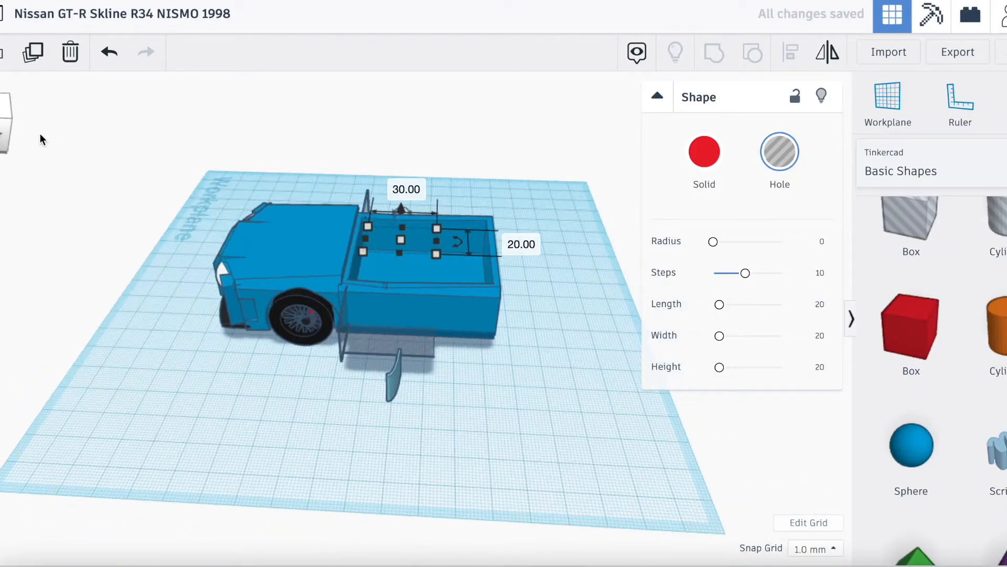
pyautogui.keyDown('shift'); pyautogui.click(393, 338); pyautogui.keyUp('shift')
pyautogui.keyDown('shift'); pyautogui.click(343, 337); pyautogui.keyUp('shift')
pyautogui.moveTo(4, 126); pyautogui.dragTo(43, 120)
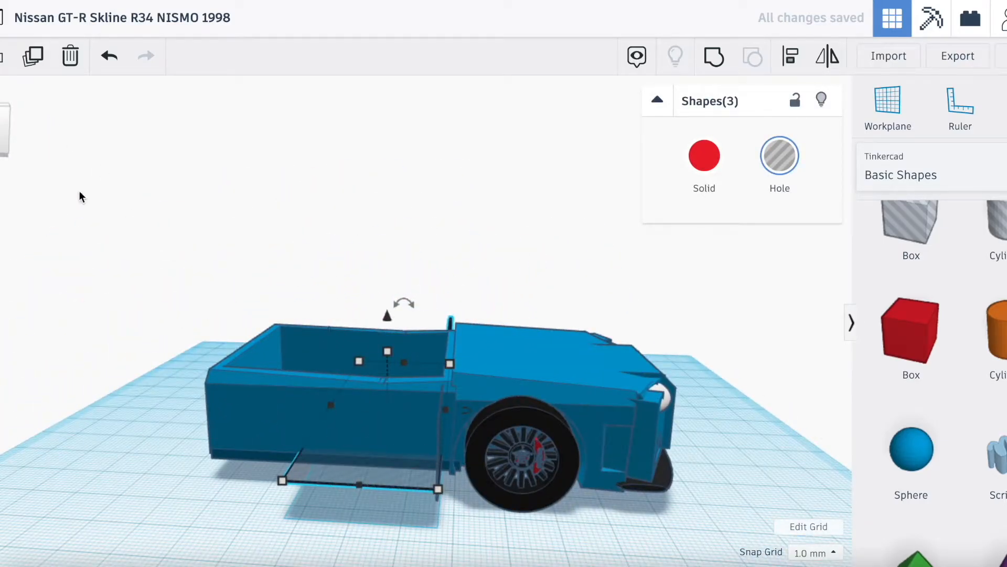
pyautogui.moveTo(5, 125); pyautogui.dragTo(0, 125)
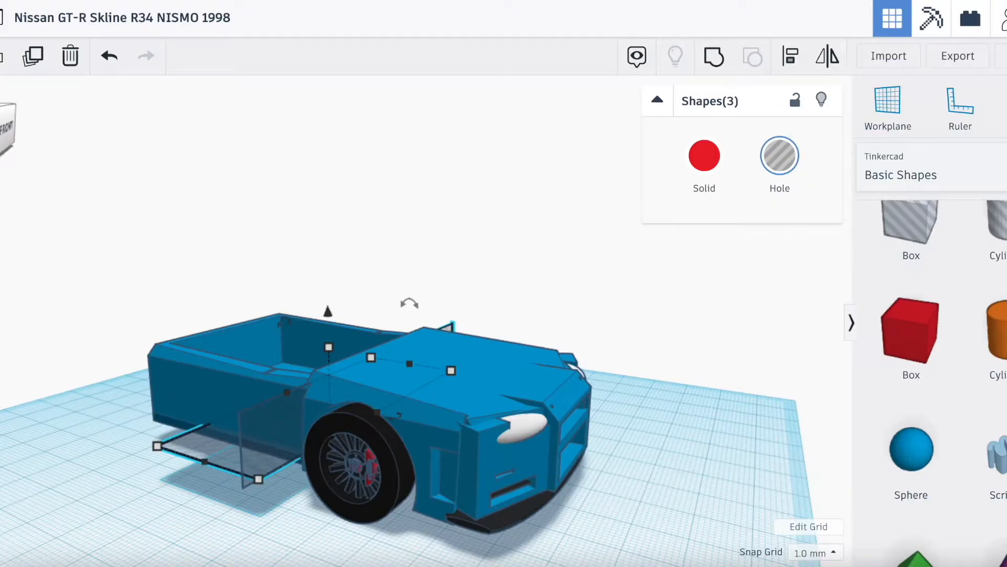
pyautogui.keyDown('shift'); pyautogui.click(282, 437); pyautogui.keyUp('shift')
pyautogui.keyDown('shift'); pyautogui.click(206, 369); pyautogui.keyUp('shift')
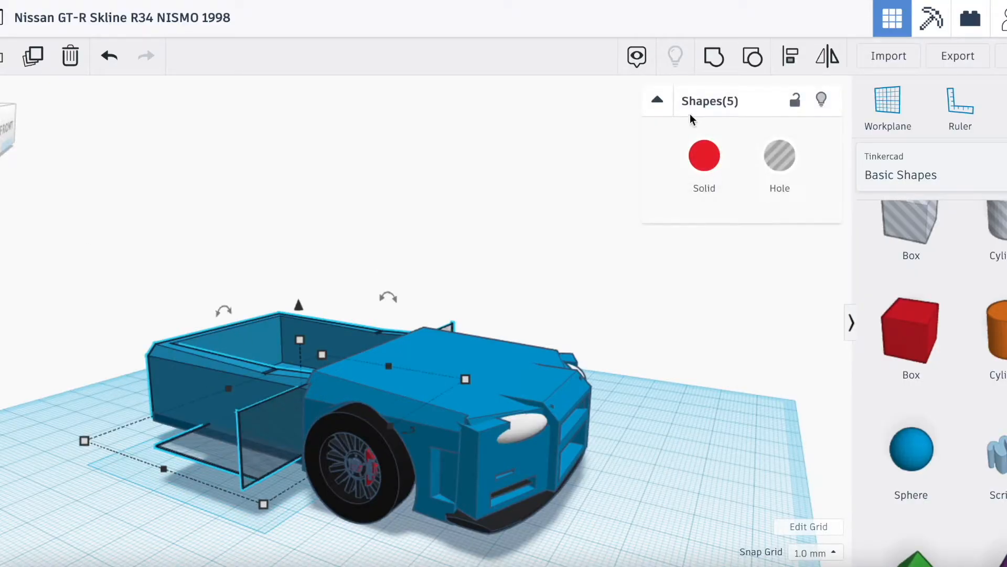
pyautogui.click(715, 58)
# Step: Rotate the curved strip 90° so that it stands upright beside the car's right side
pyautogui.moveTo(16, 147); pyautogui.dragTo(259, 247)
pyautogui.scroll(5, 259, 242)
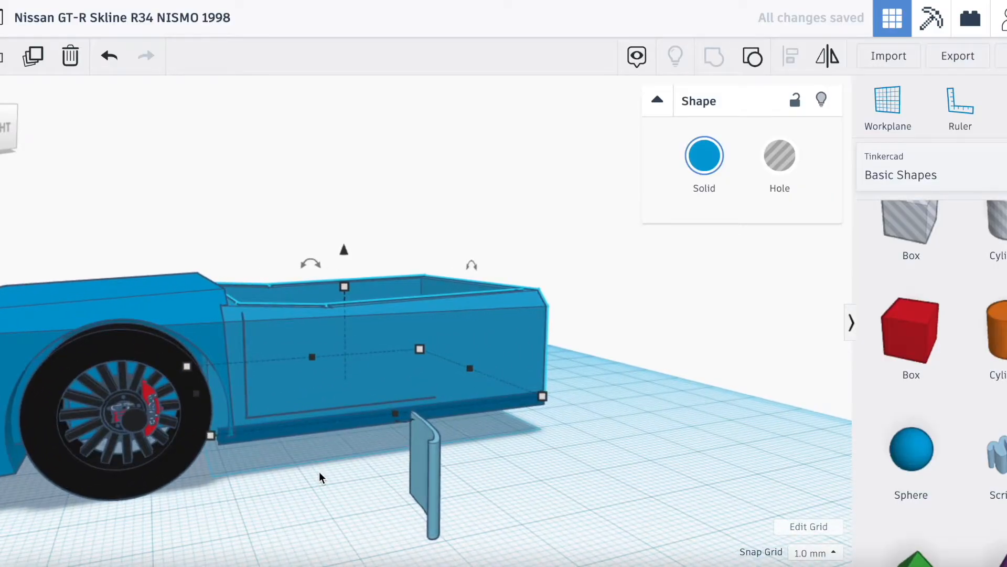
pyautogui.click(319, 471)
pyautogui.moveTo(8, 141); pyautogui.dragTo(5, 144)
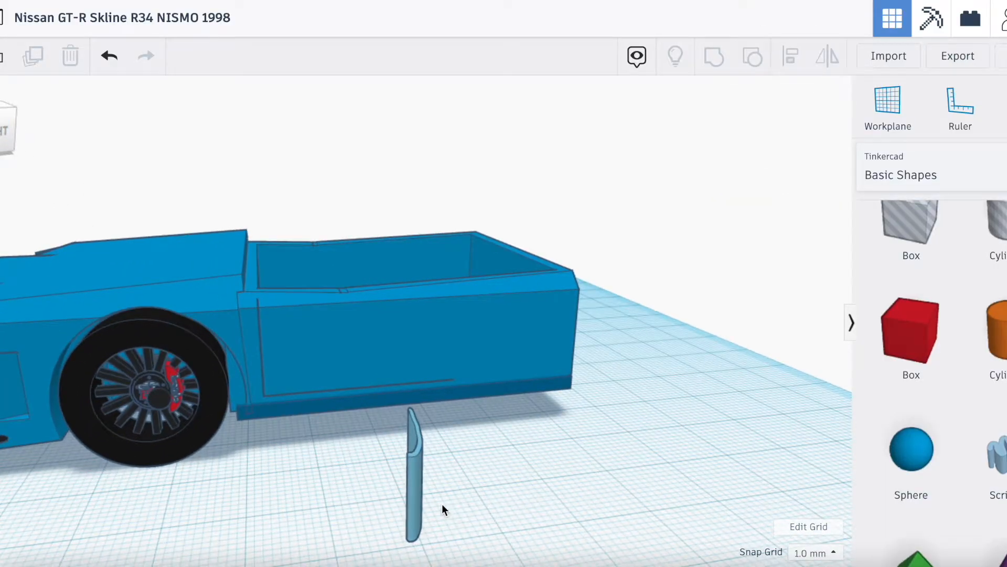
pyautogui.click(418, 487)
pyautogui.click(421, 393)
pyautogui.click(424, 373)
pyautogui.write('90')
pyautogui.press('Return')
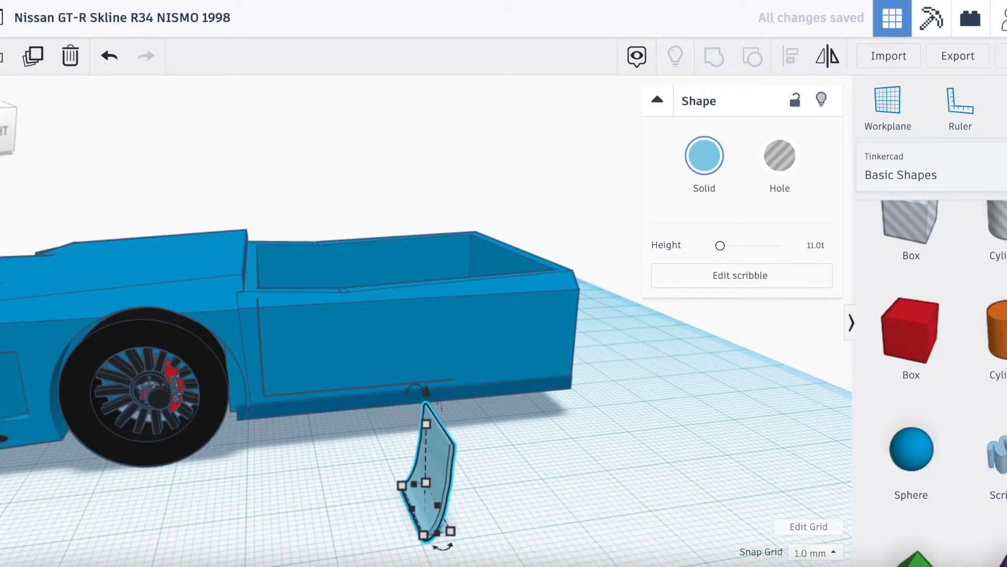
# Step: Raise the upright curved strip and push it into the body's right side near the bottom door line's rear end
pyautogui.moveTo(474, 388); pyautogui.dragTo(472, 314)
pyautogui.press('Up')
pyautogui.press('Up')
pyautogui.press('Up')
pyautogui.press('Up')
pyautogui.press('Up')
pyautogui.press('Up')
pyautogui.press('Up')
pyautogui.press('Up')
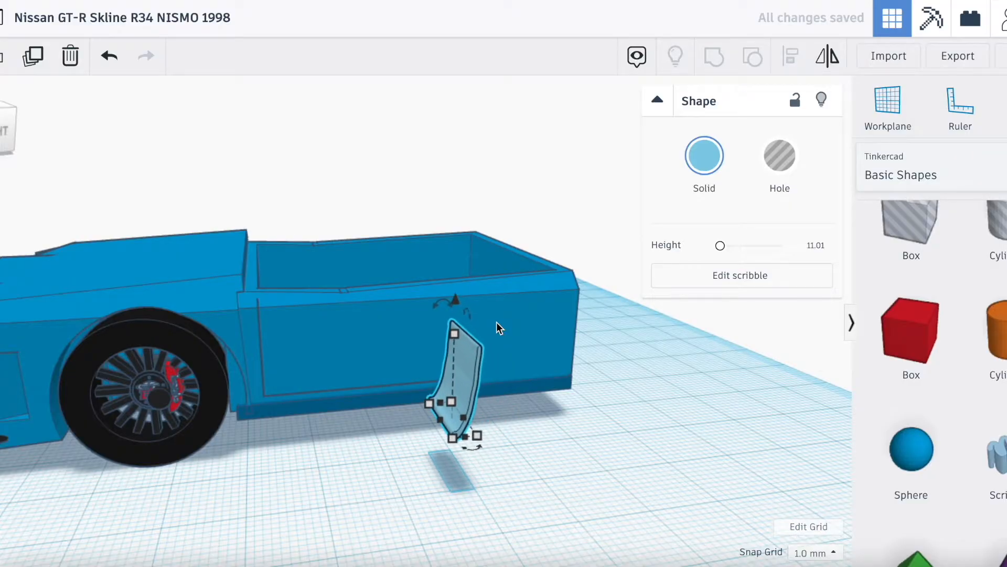
pyautogui.press('Up')
pyautogui.press('Up')
pyautogui.press('Up')
pyautogui.press('Up')
pyautogui.press('Up')
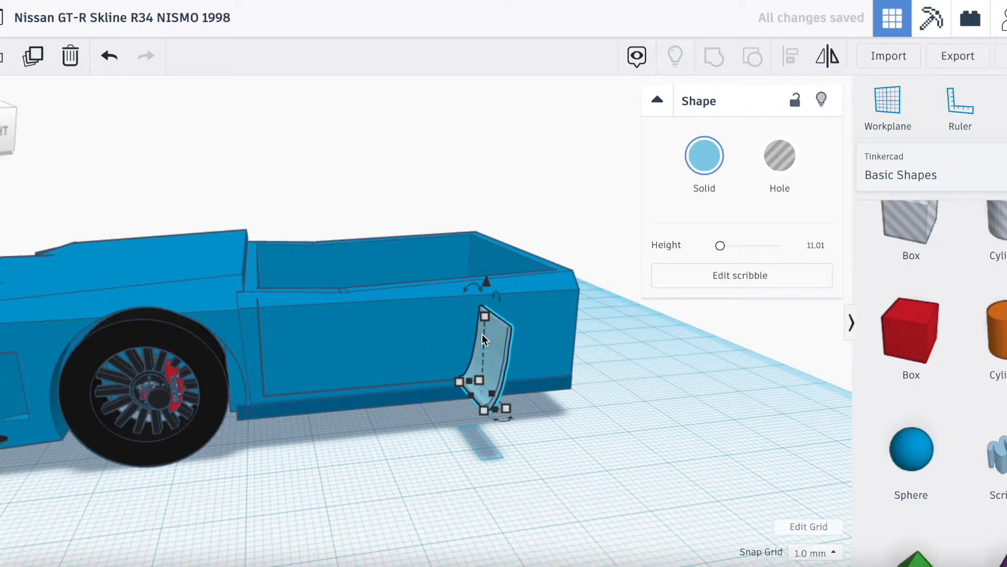
# Step: Nudge the curved strip further into the body at the end of the bottom door line and turn it into a hole
pyautogui.scroll(5, 436, 376)
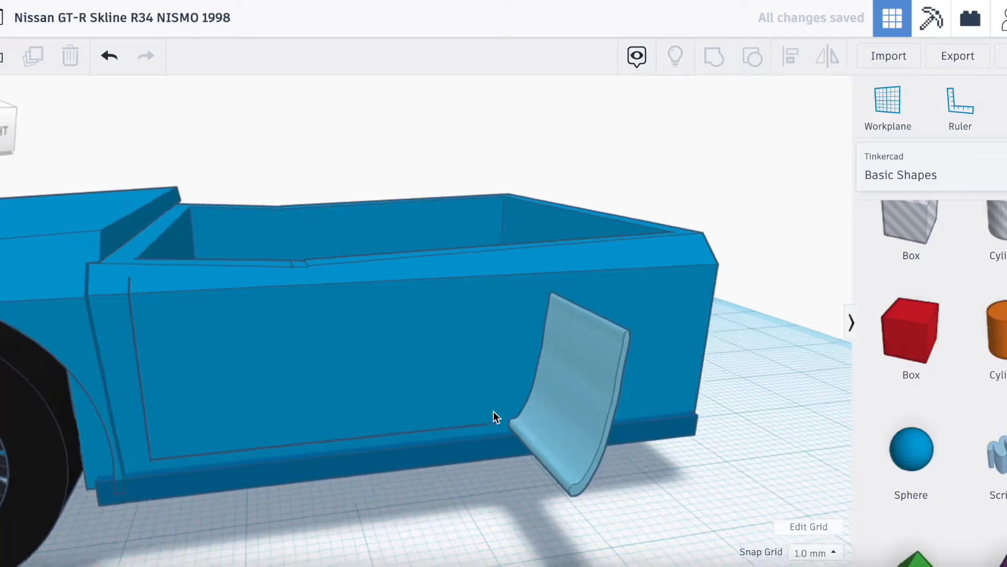
pyautogui.press('Up')
pyautogui.press('Up')
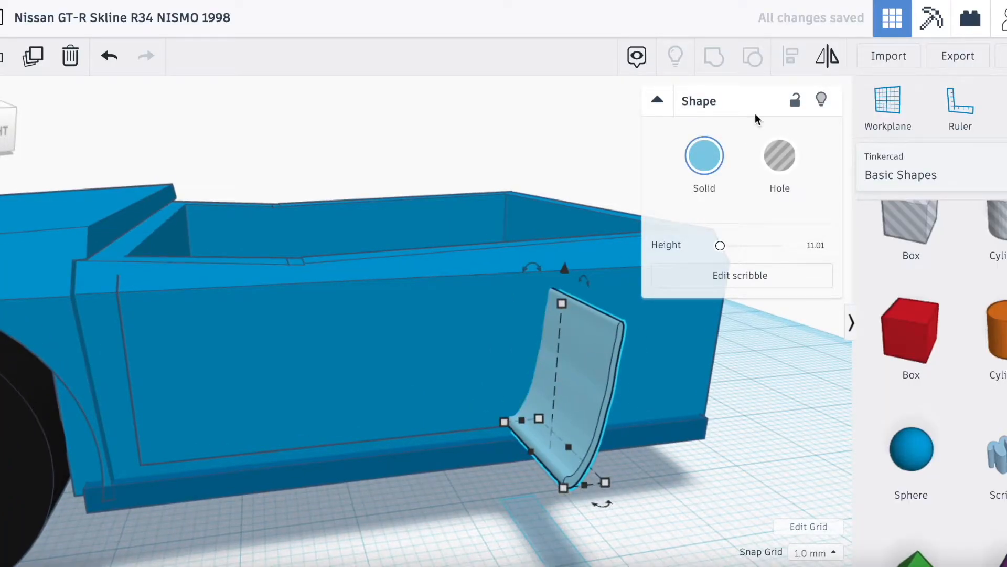
pyautogui.click(780, 168)
pyautogui.click(664, 496)
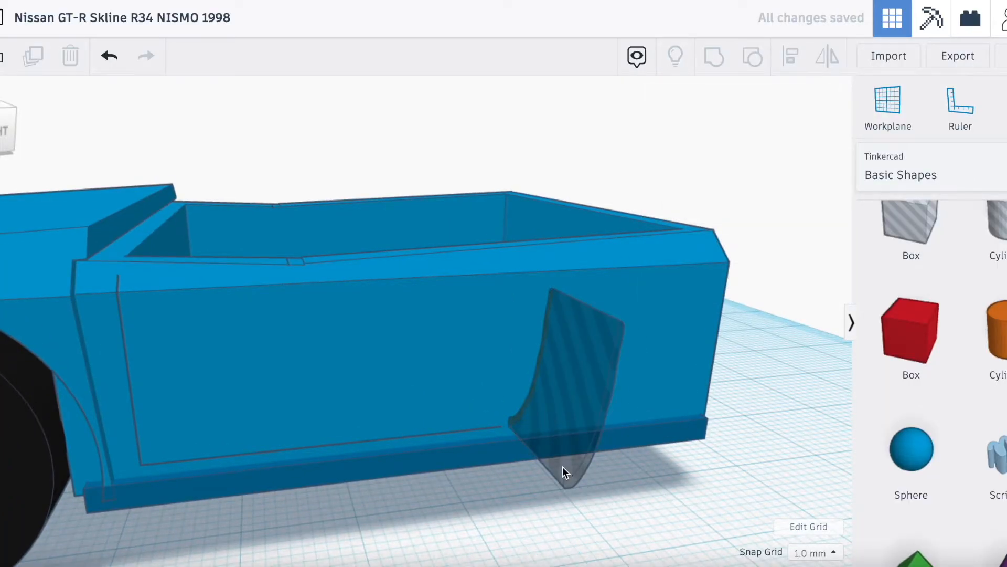
# Step: Nudge the curved hole on the right side slightly forward to meet the rear end of the bottom door line
pyautogui.click(557, 465)
pyautogui.click(679, 489)
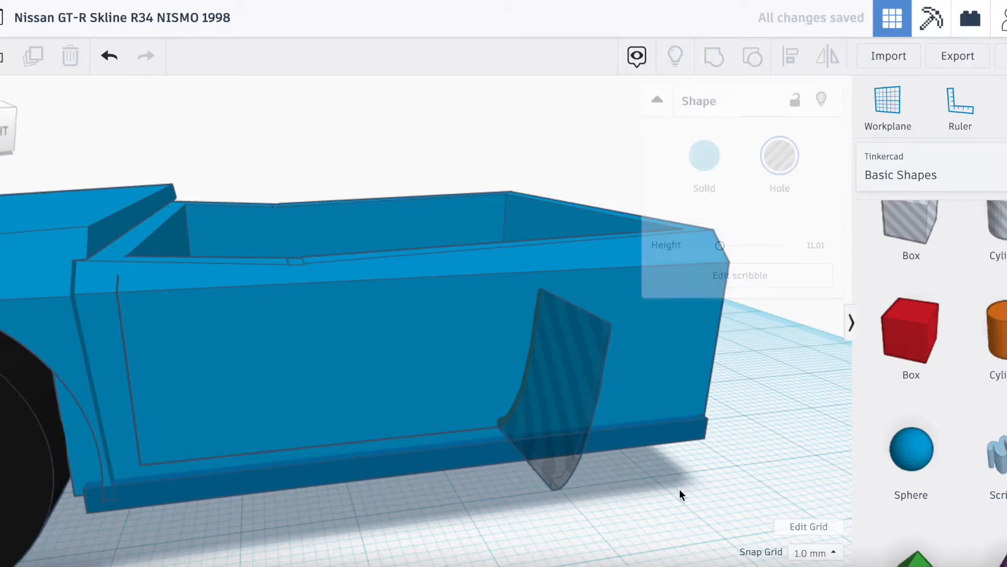
pyautogui.moveTo(5, 131); pyautogui.dragTo(96, 209)
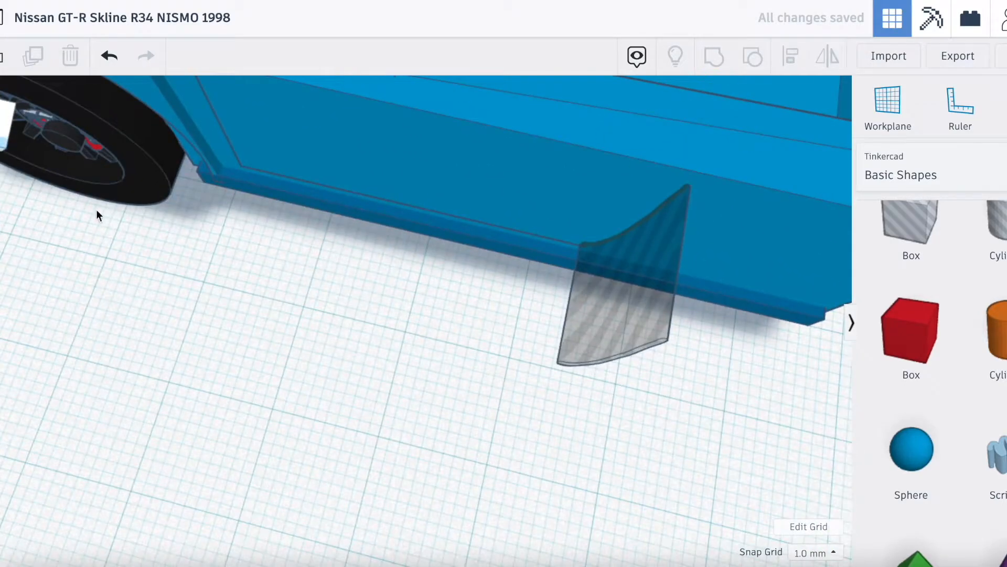
# Step: Duplicate the curved hole and move the copy straight across the body to the car's left side
pyautogui.scroll(-3, 288, 327)
pyautogui.moveTo(341, 346); pyautogui.dragTo(191, 378, button='middle')
pyautogui.moveTo(4, 127); pyautogui.dragTo(7, 134)
pyautogui.scroll(-5, 410, 309)
pyautogui.click(424, 363)
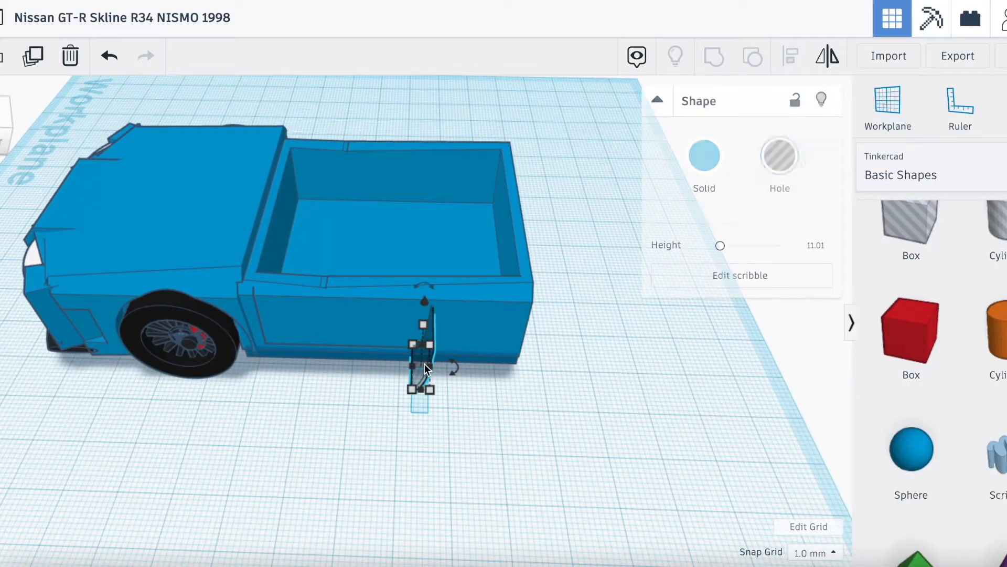
pyautogui.hotkey('ctrl', 'Up')
pyautogui.hotkey('ctrl', 'Up')
pyautogui.hotkey('ctrl', 'Up')
pyautogui.hotkey('ctrl', 'Up')
pyautogui.hotkey('ctrl', 'Up')
pyautogui.hotkey('ctrl', 'Up')
pyautogui.hotkey('ctrl', 'Up')
pyautogui.hotkey('ctrl', 'Up')
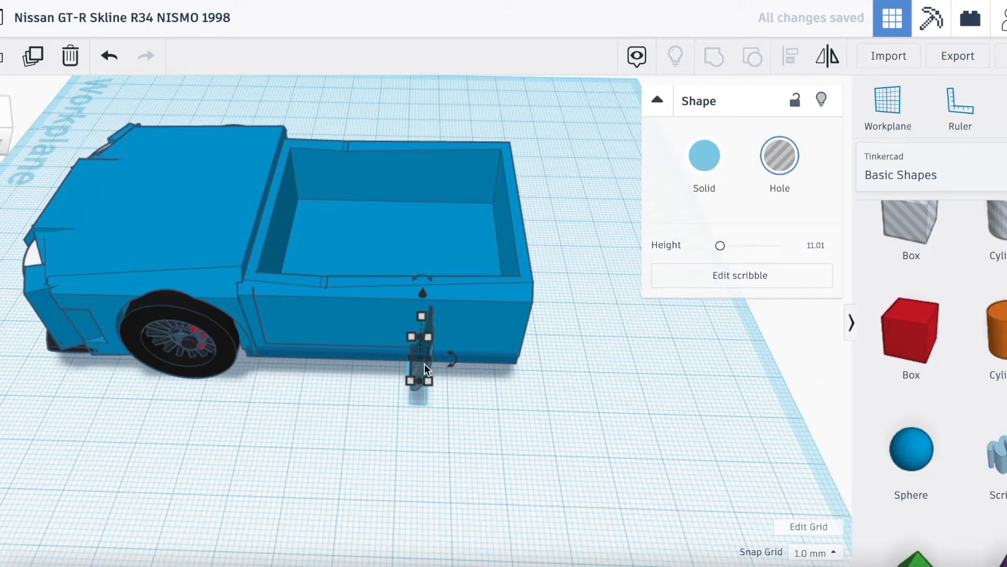
pyautogui.hotkey('ctrl', 'Up')
pyautogui.hotkey('ctrl', 'Up')
pyautogui.hotkey('ctrl', 'Up')
pyautogui.hotkey('ctrl', 'Up')
pyautogui.hotkey('ctrl', 'Up')
pyautogui.hotkey('ctrl', 'Up')
pyautogui.hotkey('ctrl', 'Up')
pyautogui.hotkey('ctrl', 'Up')
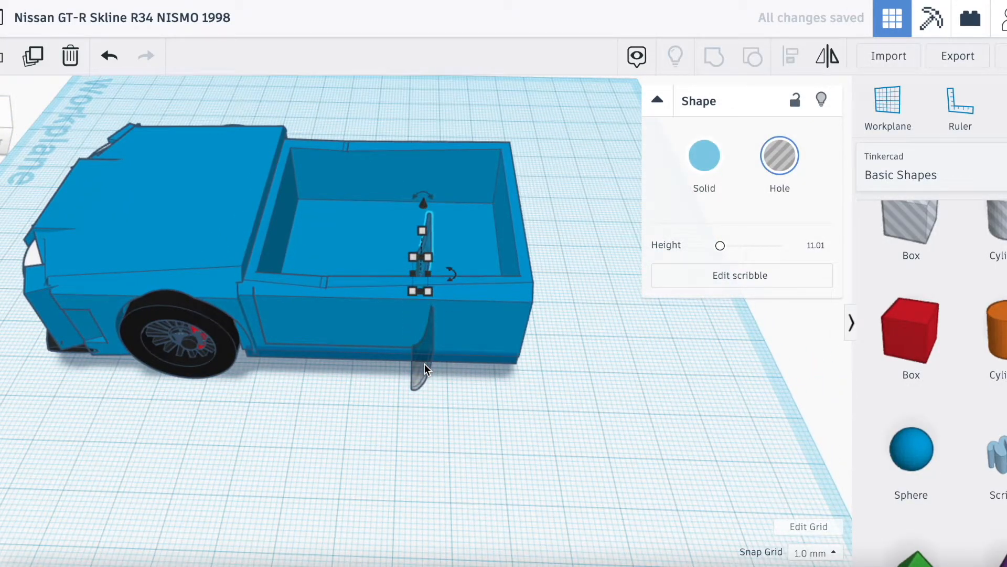
pyautogui.hotkey('ctrl', 'Up')
pyautogui.hotkey('ctrl', 'Up')
pyautogui.hotkey('ctrl', 'Up')
pyautogui.hotkey('ctrl', 'Up')
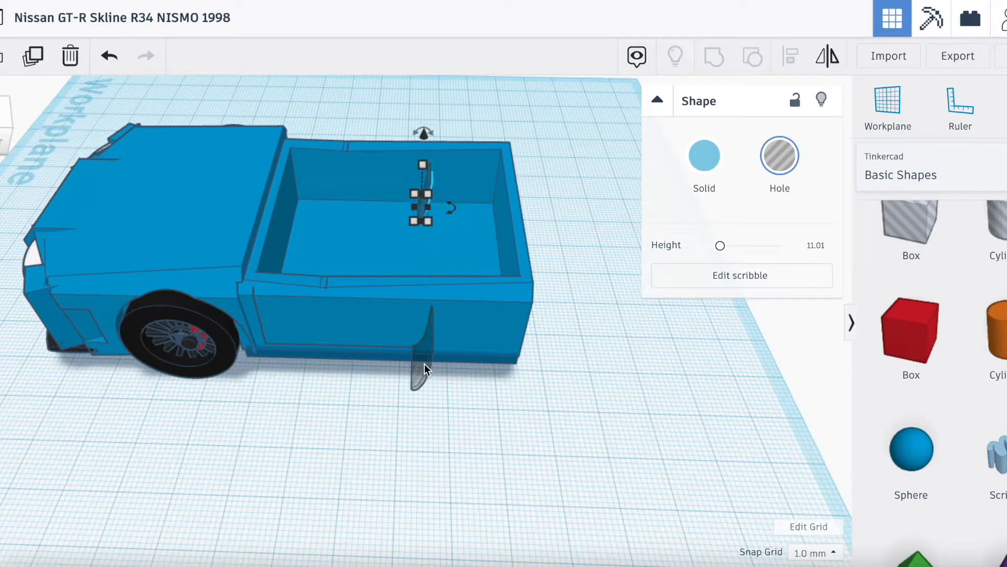
# Step: Fine-position the copied curved hole in the body's left side
pyautogui.moveTo(1, 124); pyautogui.dragTo(41, 120)
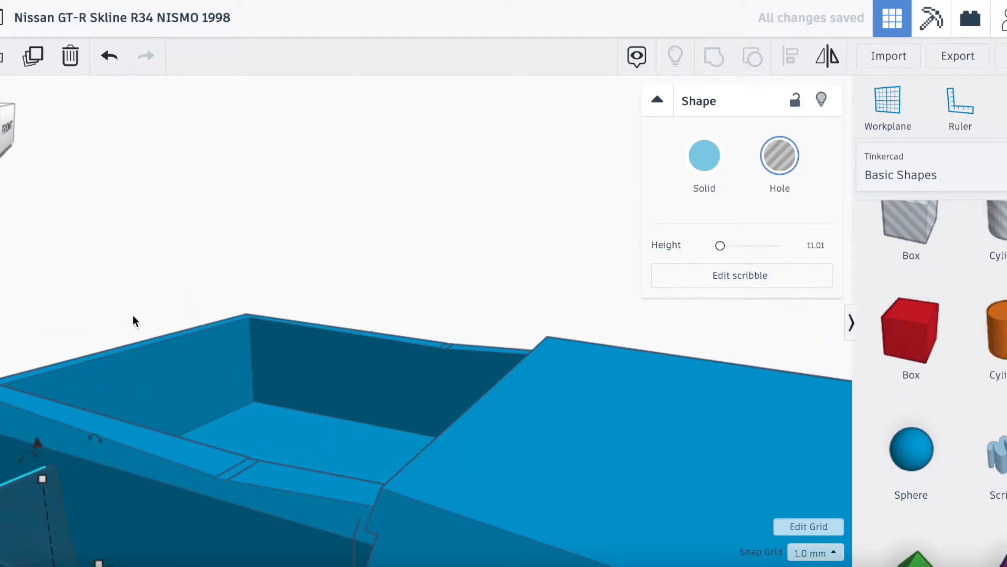
pyautogui.scroll(-4, 156, 352)
pyautogui.press('Down')
pyautogui.press('Down')
pyautogui.press('Down')
pyautogui.press('Up')
pyautogui.press('Up')
pyautogui.press('Up')
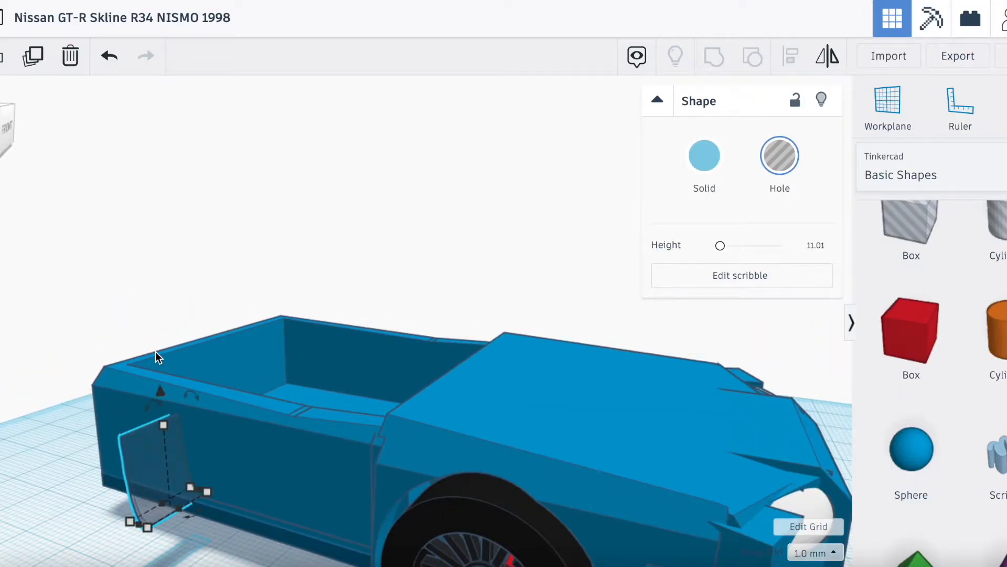
# Step: Try cutting the curved rear door lines by grouping both curved holes with the main body, and undo the grouping
pyautogui.moveTo(3, 137); pyautogui.dragTo(44, 156)
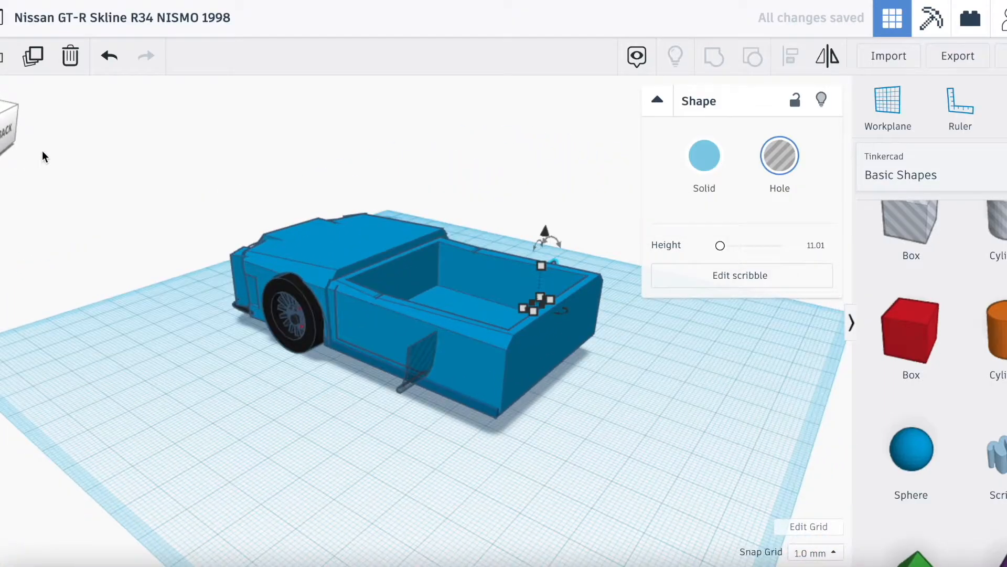
pyautogui.keyDown('shift'); pyautogui.click(419, 367); pyautogui.keyUp('shift')
pyautogui.keyDown('shift'); pyautogui.click(480, 362); pyautogui.keyUp('shift')
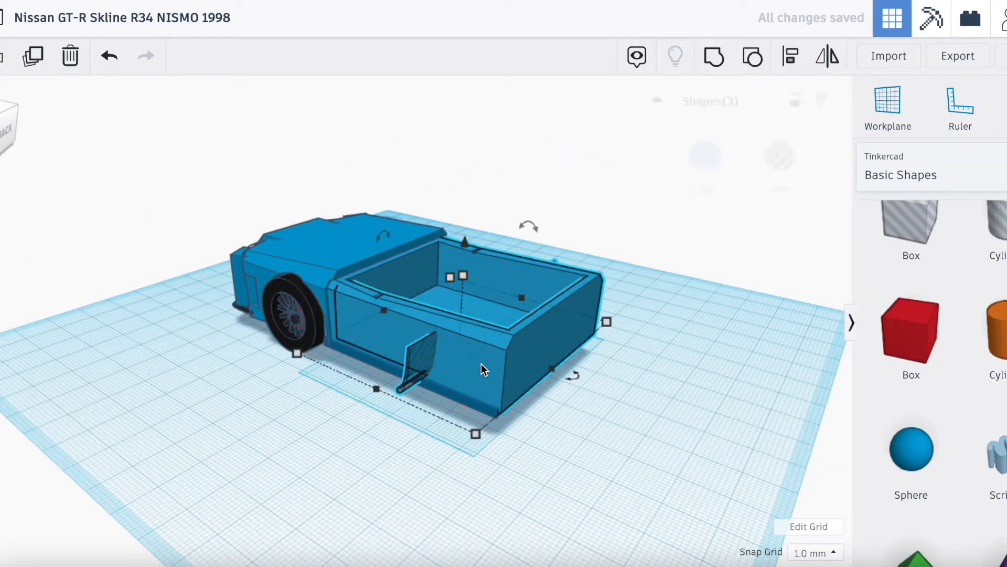
pyautogui.click(713, 56)
pyautogui.scroll(3, 442, 314)
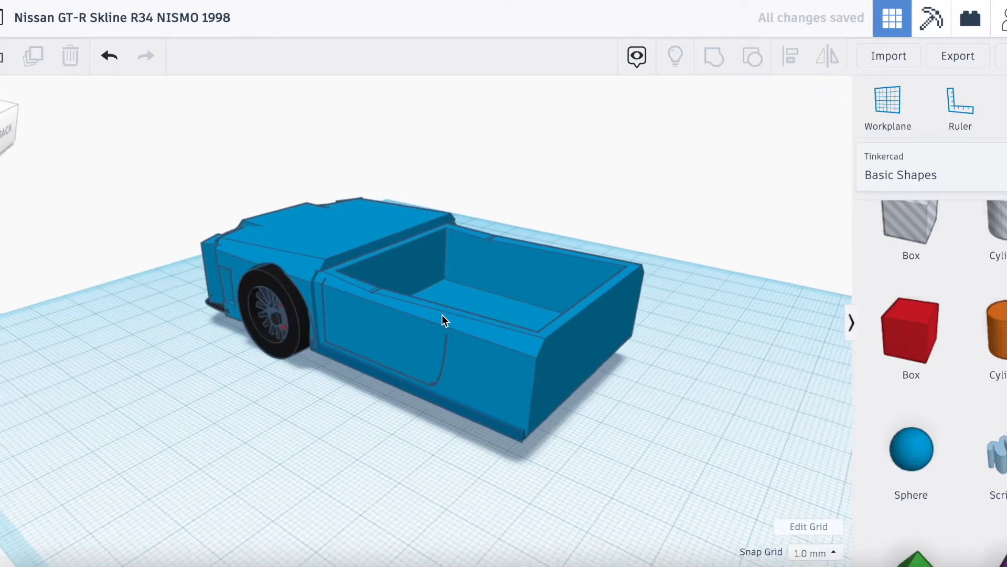
pyautogui.hotkey('ctrl', 'z')
# Step: Stretch the curved hole on the right side upward to a height of 14 mm
pyautogui.click(442, 349)
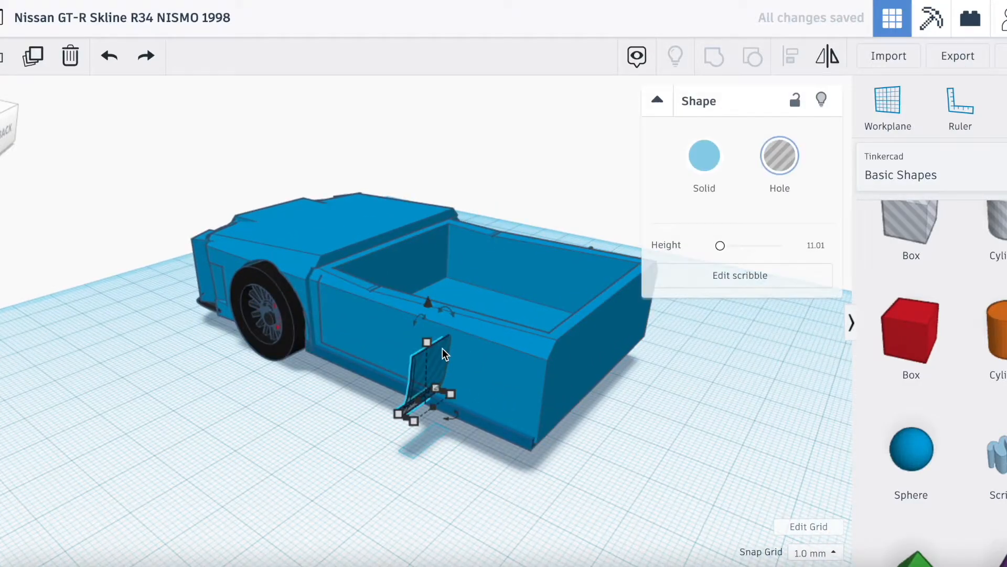
pyautogui.moveTo(426, 341); pyautogui.dragTo(427, 333)
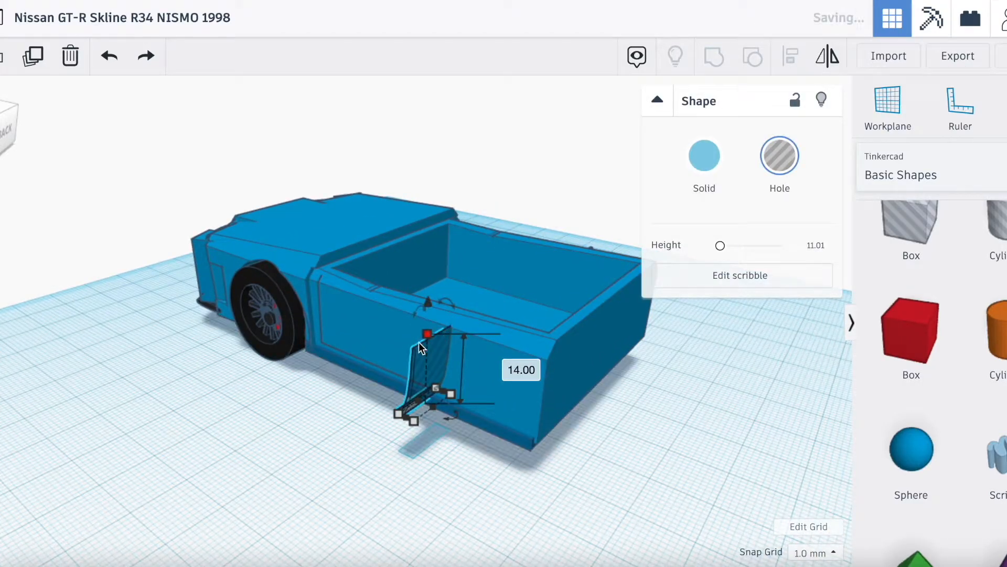
pyautogui.click(109, 231)
# Step: Set the height of the curved hole on the left side to 14 mm
pyautogui.moveTo(446, 252); pyautogui.dragTo(248, 250, button='right')
pyautogui.scroll(-5, 248, 249)
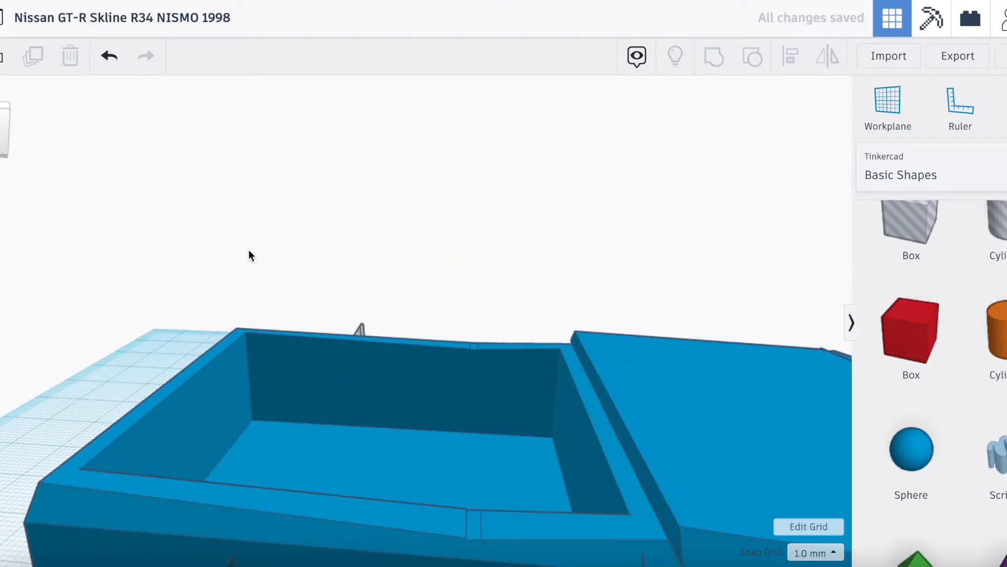
pyautogui.click(333, 480)
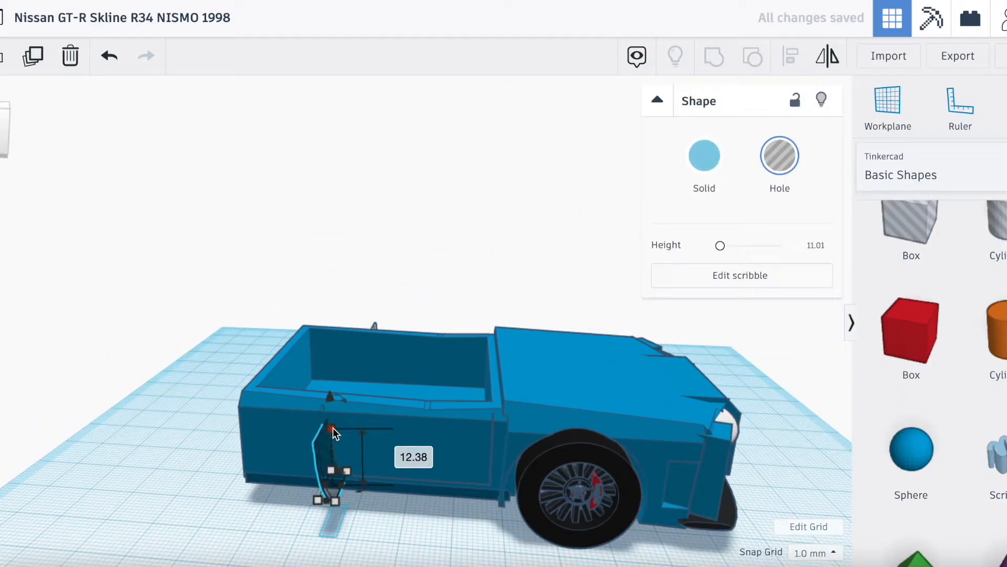
pyautogui.write('14')
pyautogui.press('Return')
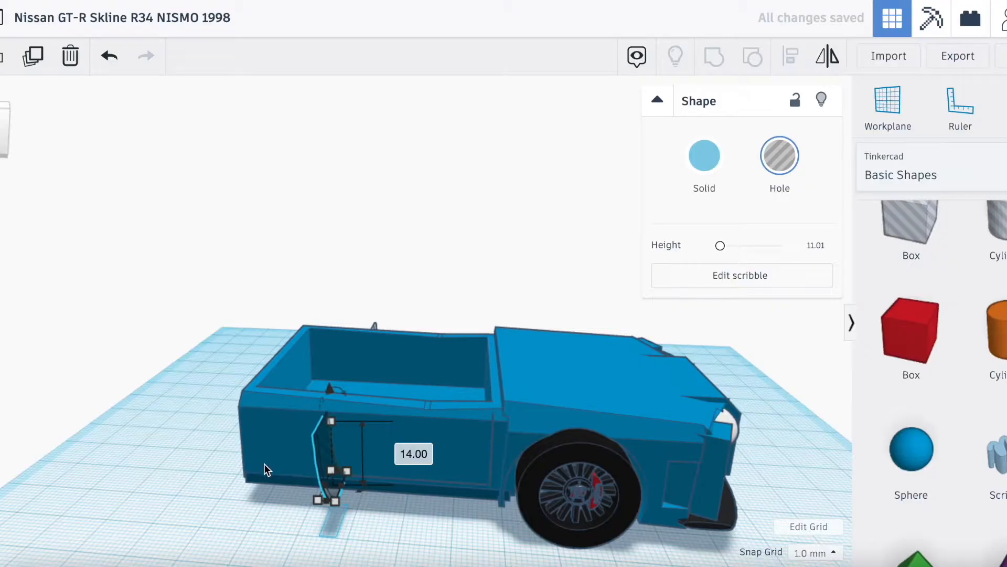
# Step: Group the main body with both curved holes to cut the curved rear door lines
pyautogui.click(266, 459)
pyautogui.click(21, 152)
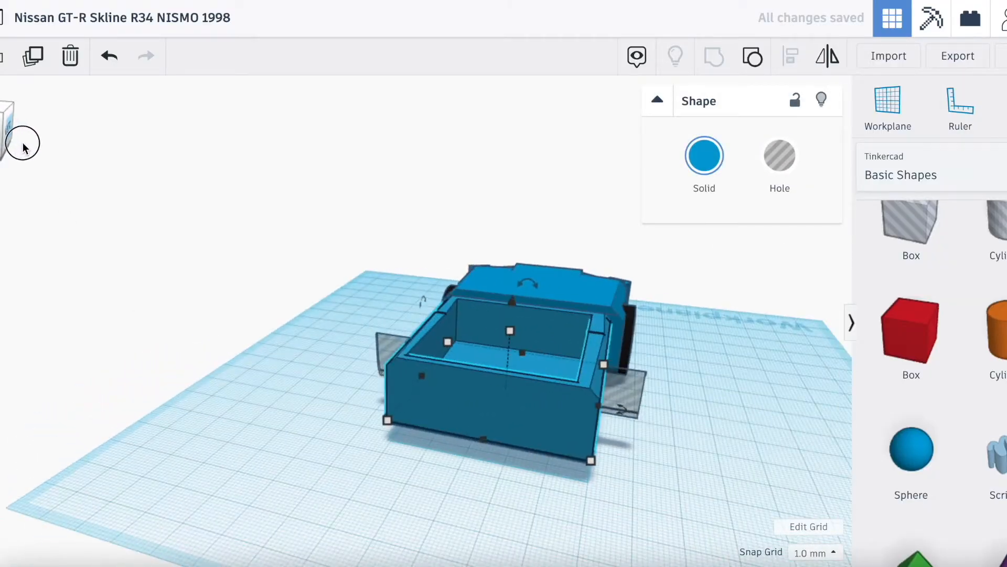
pyautogui.keyDown('shift'); pyautogui.click(629, 382); pyautogui.keyUp('shift')
pyautogui.keyDown('shift'); pyautogui.click(385, 360); pyautogui.keyUp('shift')
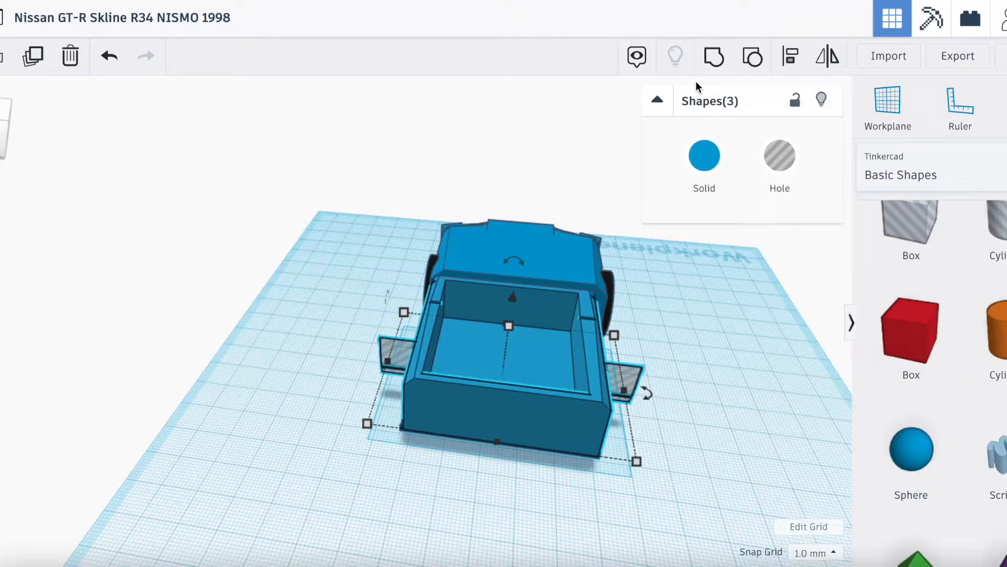
pyautogui.click(713, 66)
pyautogui.click(672, 338)
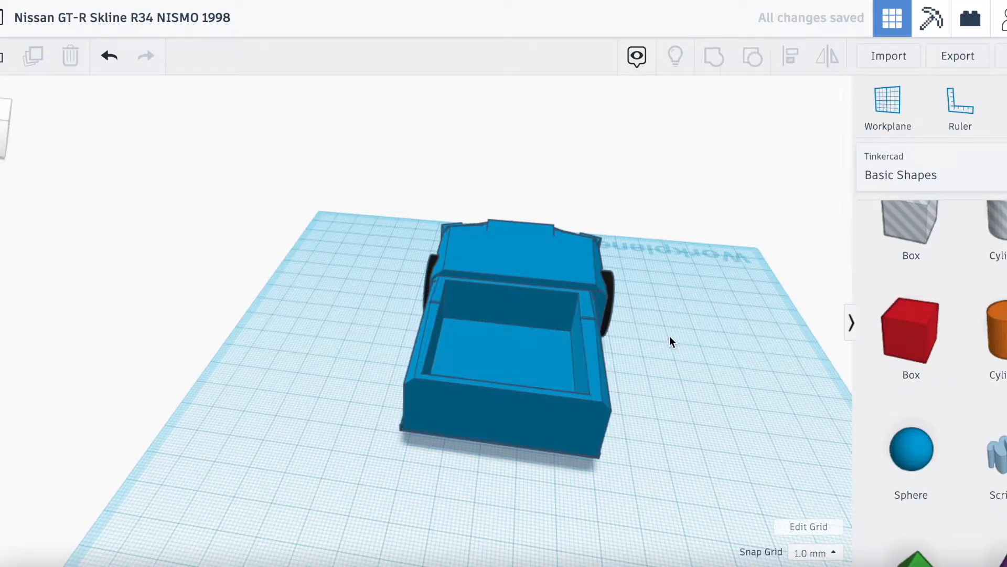
# Step: Place a sphere with 20 steps beside the right door, flatten it to 11 mm tall and make it a hole
pyautogui.moveTo(15, 131)
pyautogui.mouseDown()
pyautogui.moveTo(27, 128)
pyautogui.moveTo(7, 130)
pyautogui.moveTo(19, 137)
pyautogui.mouseUp()
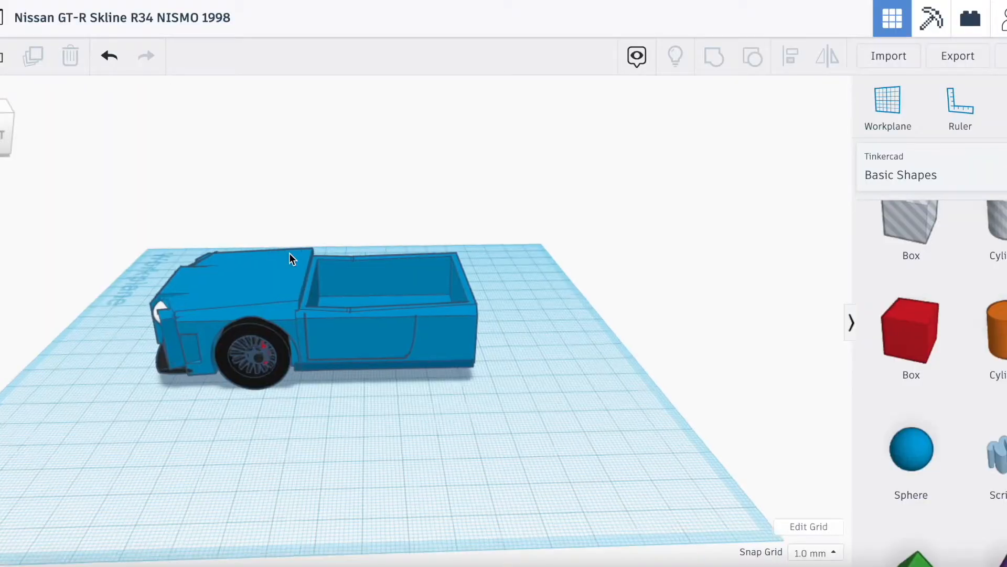
pyautogui.scroll(5, 289, 254)
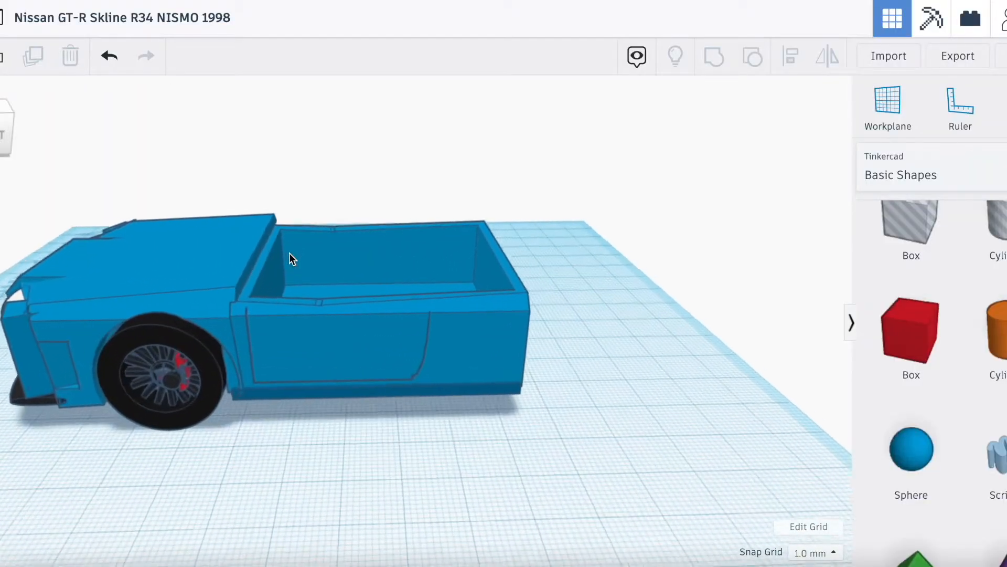
pyautogui.scroll(-5, 289, 254)
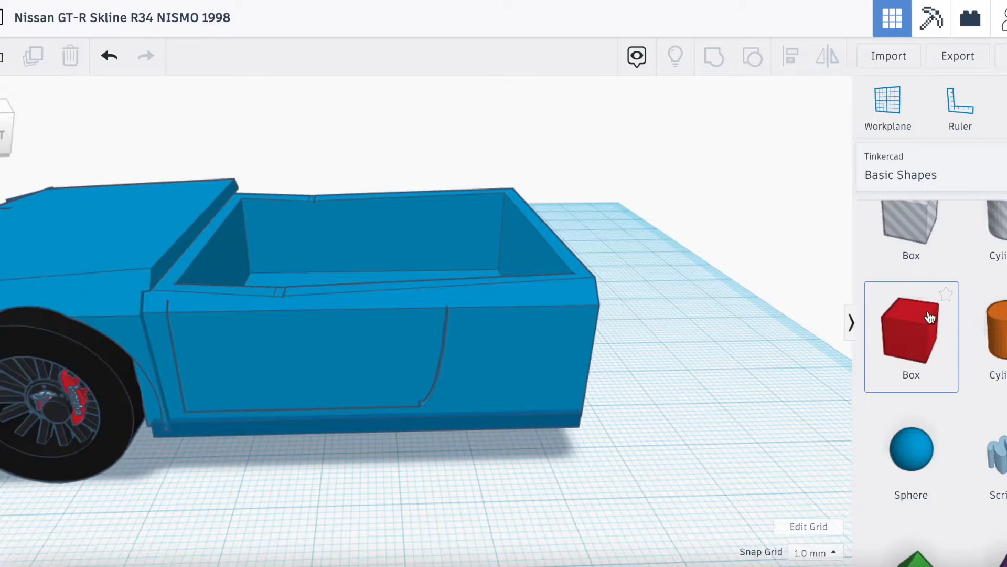
pyautogui.scroll(-1, 931, 317)
pyautogui.moveTo(911, 446); pyautogui.dragTo(517, 467)
pyautogui.moveTo(763, 247); pyautogui.dragTo(768, 245)
pyautogui.moveTo(401, 346); pyautogui.dragTo(400, 414)
pyautogui.click(797, 179)
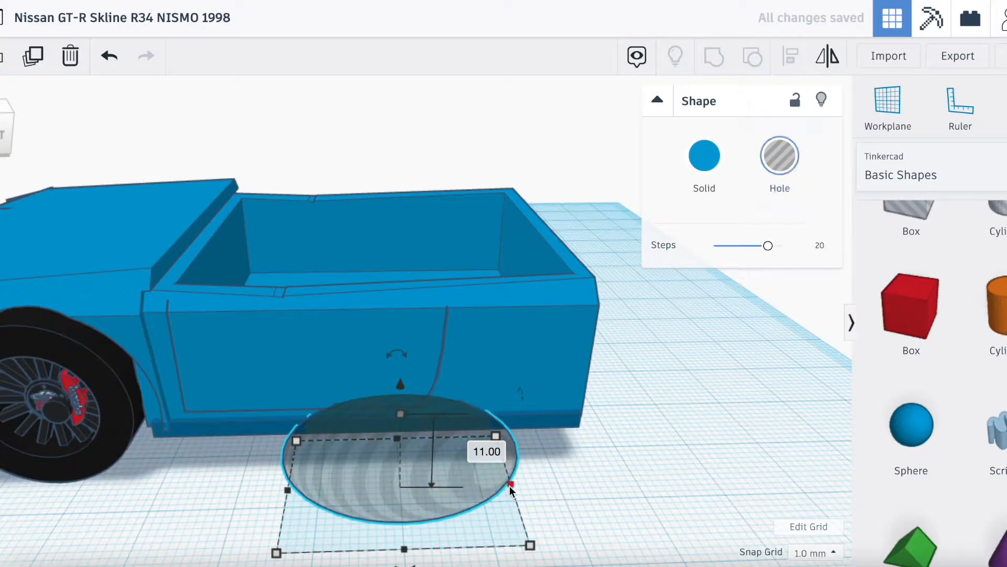
# Step: Shrink the flattened sphere's length, width and height to a small door-handle-sized ellipsoid
pyautogui.moveTo(509, 486); pyautogui.dragTo(434, 479)
pyautogui.moveTo(355, 549); pyautogui.dragTo(356, 478)
pyautogui.moveTo(355, 387); pyautogui.dragTo(402, 469)
pyautogui.moveTo(377, 427); pyautogui.dragTo(395, 313)
pyautogui.scroll(5, 395, 314)
pyautogui.moveTo(442, 447); pyautogui.dragTo(388, 444)
pyautogui.moveTo(331, 383); pyautogui.dragTo(330, 417)
# Step: Position the ellipsoid hole partly inside the body's right side, just ahead of the curved rear door line
pyautogui.moveTo(329, 480); pyautogui.dragTo(432, 400)
pyautogui.moveTo(420, 341); pyautogui.dragTo(439, 298)
pyautogui.moveTo(10, 134)
pyautogui.mouseDown()
pyautogui.moveTo(2, 146)
pyautogui.moveTo(11, 142)
pyautogui.mouseUp()
pyautogui.press('Down')
pyautogui.press('Down')
pyautogui.press('Down')
pyautogui.press('Down')
pyautogui.press('Down')
pyautogui.press('Down')
pyautogui.press('Down')
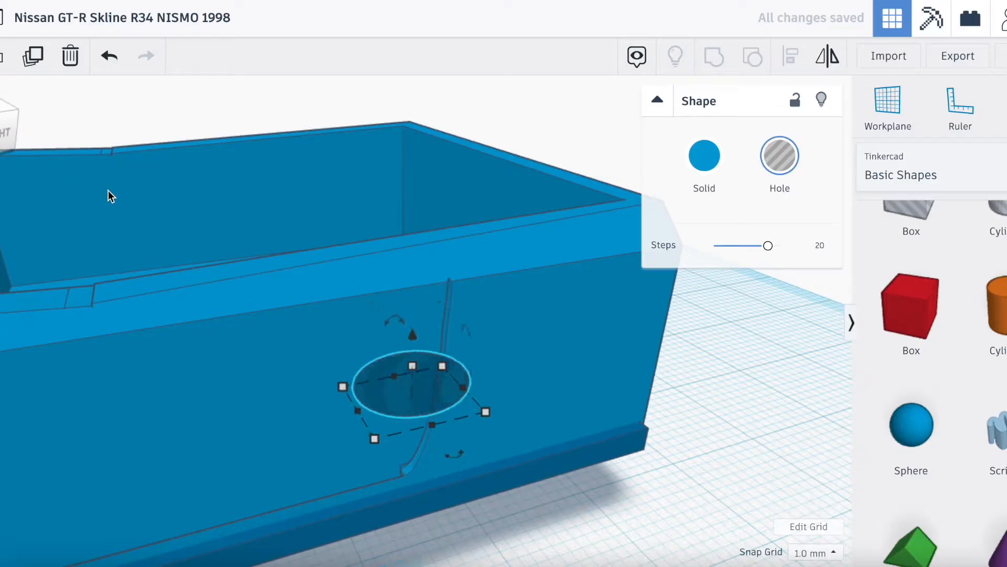
# Step: Place a hole box over the ellipsoid on the car's right side
pyautogui.moveTo(909, 278); pyautogui.dragTo(391, 522)
pyautogui.moveTo(389, 276); pyautogui.dragTo(432, 8)
pyautogui.moveTo(346, 247); pyautogui.dragTo(262, 335, button='right')
pyautogui.scroll(-3, 326, 193)
pyautogui.moveTo(326, 193); pyautogui.dragTo(341, 108, button='right')
pyautogui.scroll(-3, 539, 156)
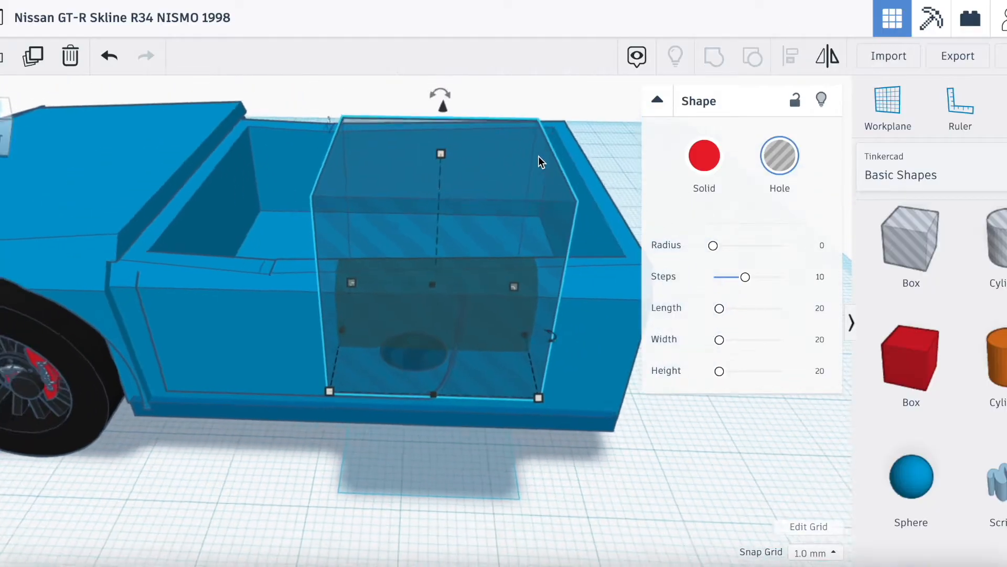
# Step: Raise the hole box above the ellipsoid, to 23 mm above the workplane
pyautogui.moveTo(432, 153)
pyautogui.mouseDown()
pyautogui.moveTo(434, 118)
pyautogui.moveTo(429, 153)
pyautogui.mouseUp()
pyautogui.scroll(3, 336, 320)
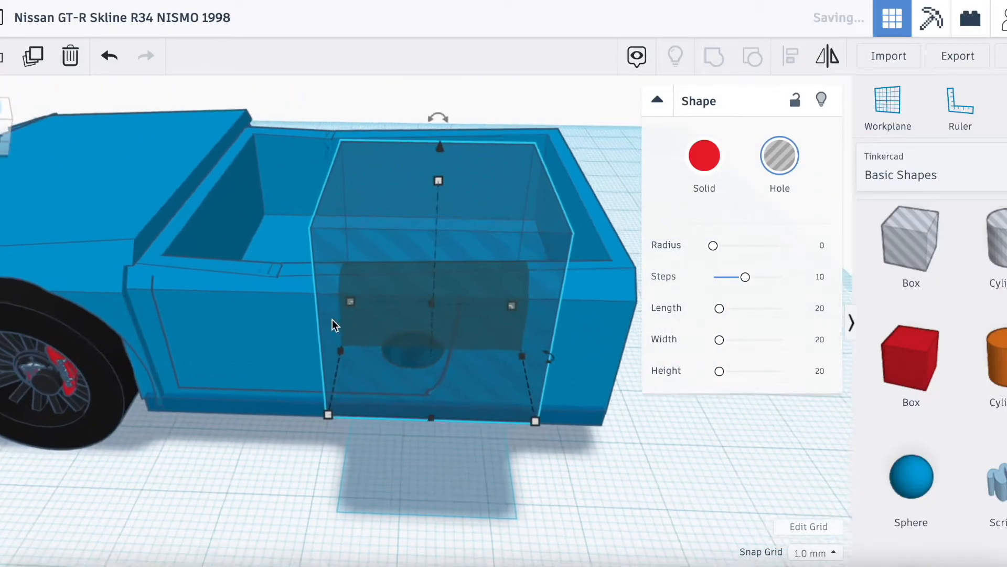
pyautogui.moveTo(332, 319); pyautogui.dragTo(347, 304, button='right')
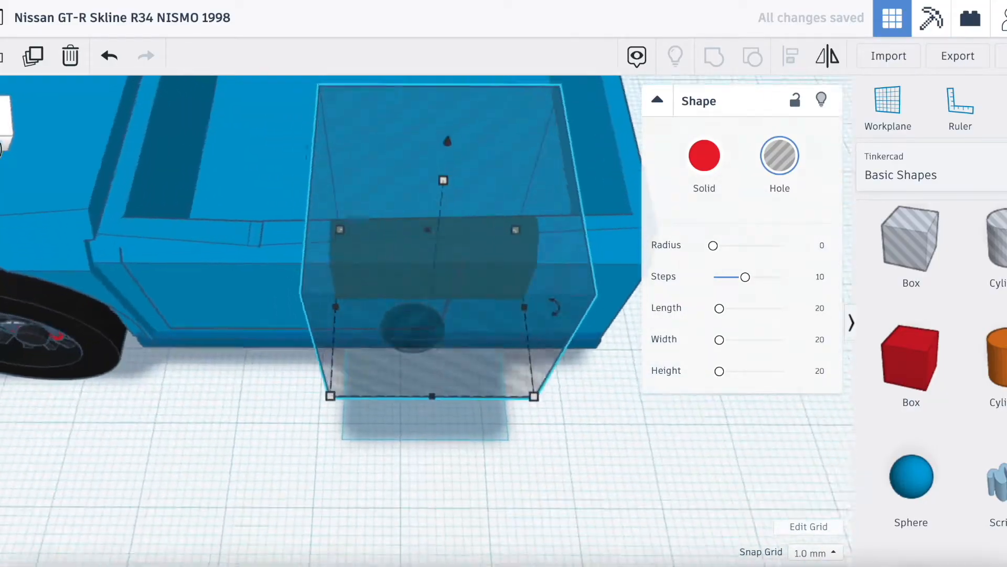
pyautogui.moveTo(446, 151); pyautogui.dragTo(470, 55)
pyautogui.moveTo(8, 124); pyautogui.dragTo(1, 113)
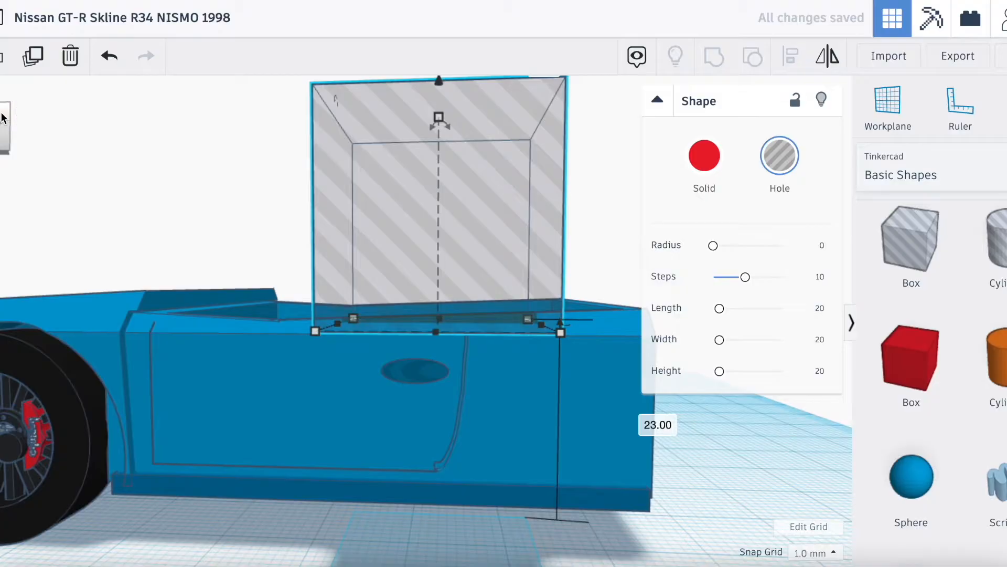
# Step: Turn the ellipsoid into a solid and lower the hole box to 20 mm above the workplane
pyautogui.click(442, 370)
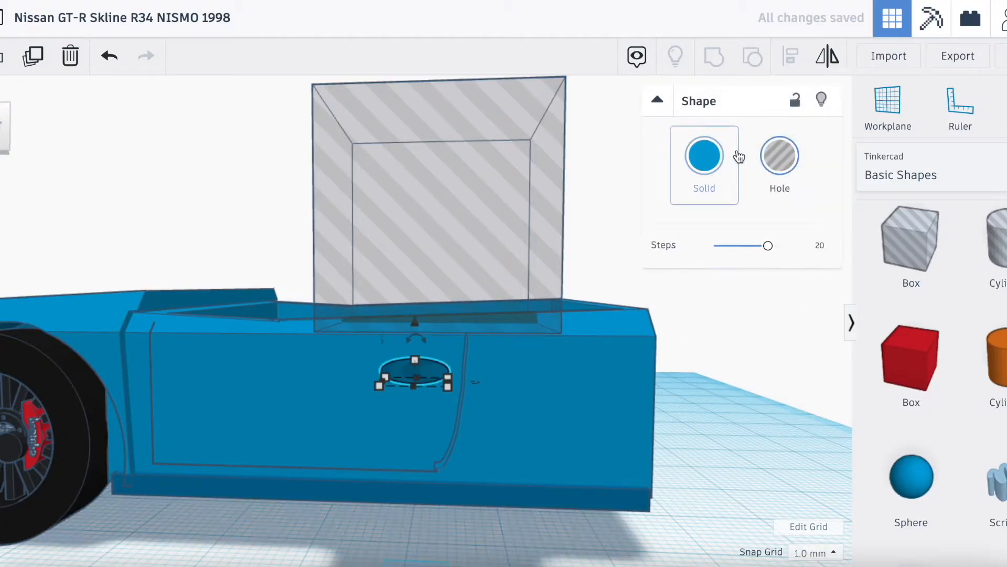
pyautogui.click(704, 154)
pyautogui.click(428, 239)
pyautogui.scroll(-5, 429, 245)
pyautogui.moveTo(430, 132); pyautogui.dragTo(441, 155)
pyautogui.scroll(5, 441, 155)
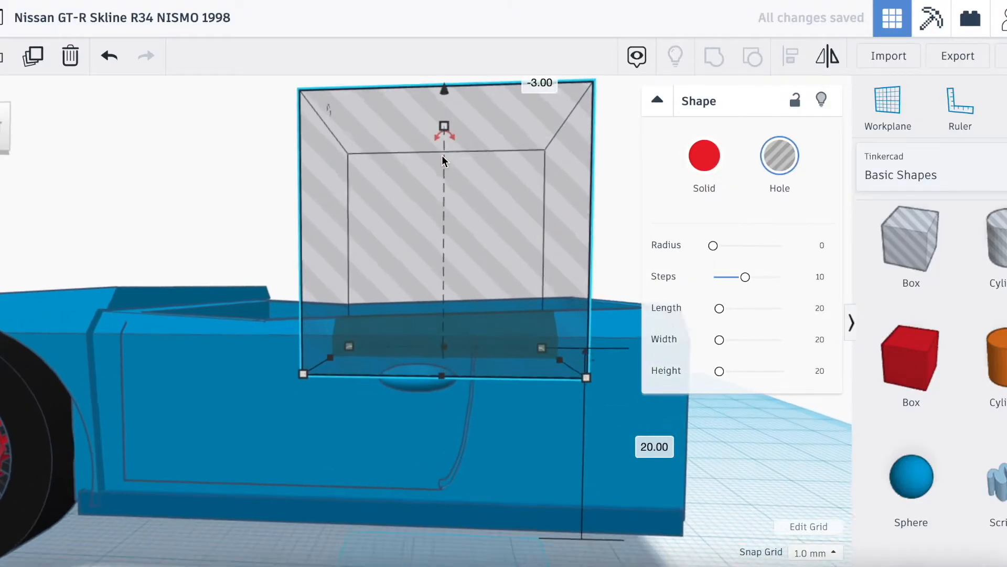
pyautogui.scroll(-6, 376, 308)
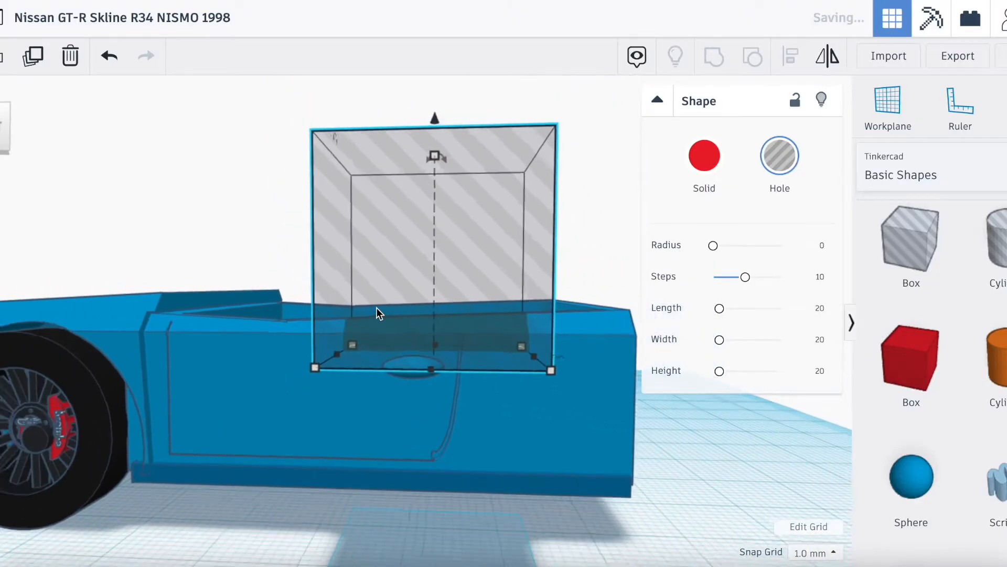
# Step: Examine from the rear and side how the hole box's lower edge lines up with the ellipsoid's middle
pyautogui.moveTo(4, 129); pyautogui.dragTo(0, 129)
pyautogui.moveTo(446, 289); pyautogui.dragTo(394, 281, button='right')
pyautogui.moveTo(173, 231); pyautogui.dragTo(175, 257, button='right')
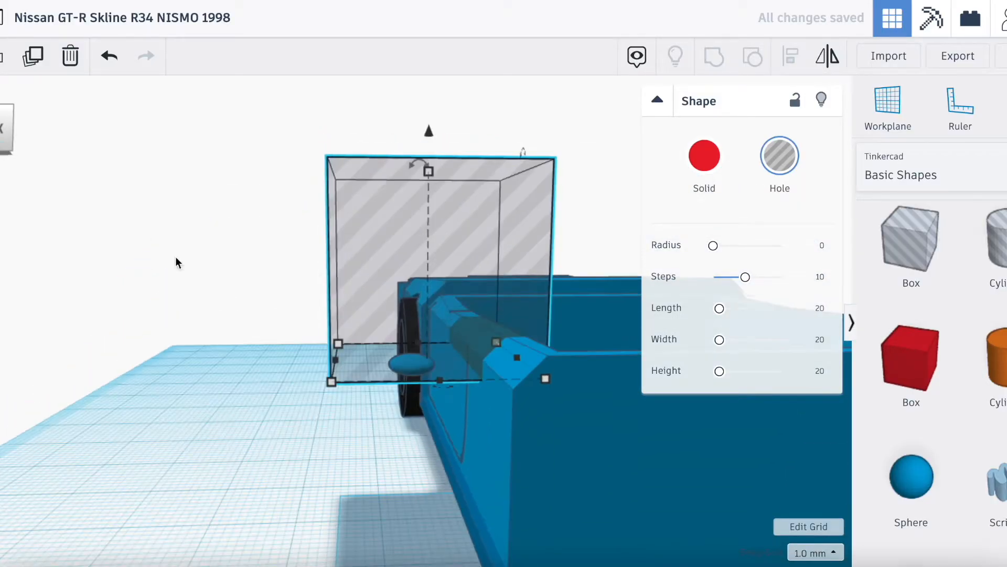
pyautogui.click(4, 131)
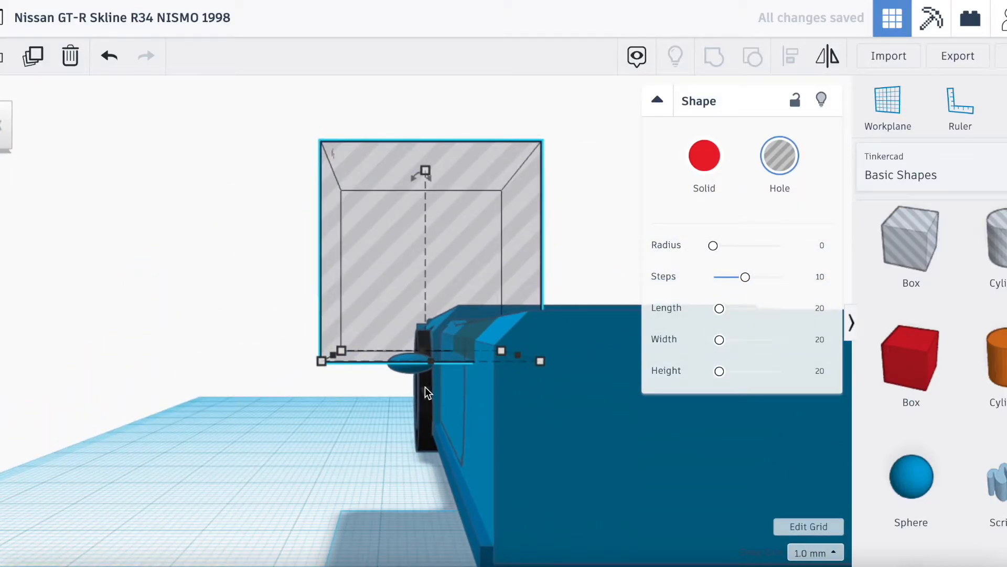
pyautogui.hotkey('ctrl', 'Down')
pyautogui.hotkey('ctrl', 'Up')
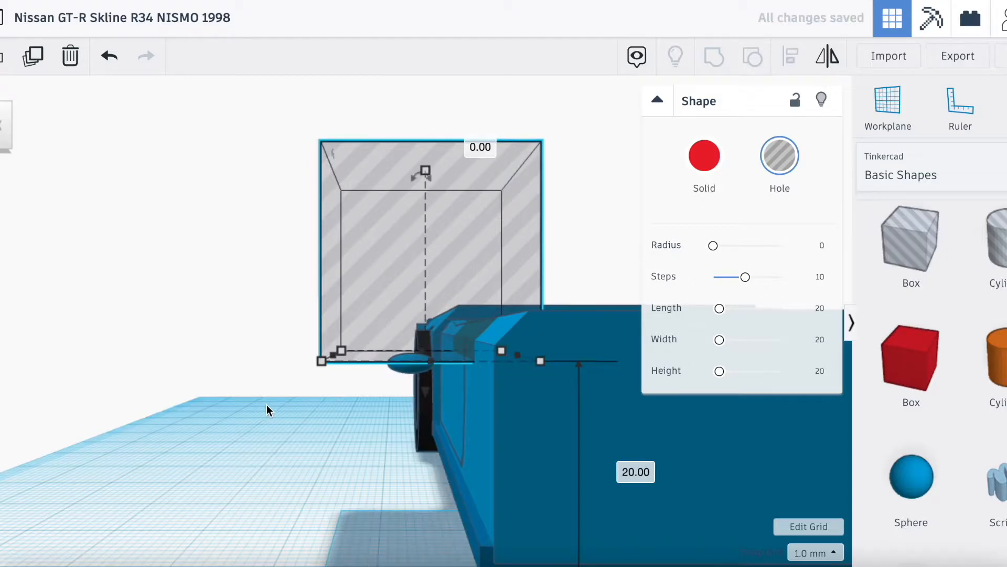
pyautogui.click(271, 409)
pyautogui.click(28, 120)
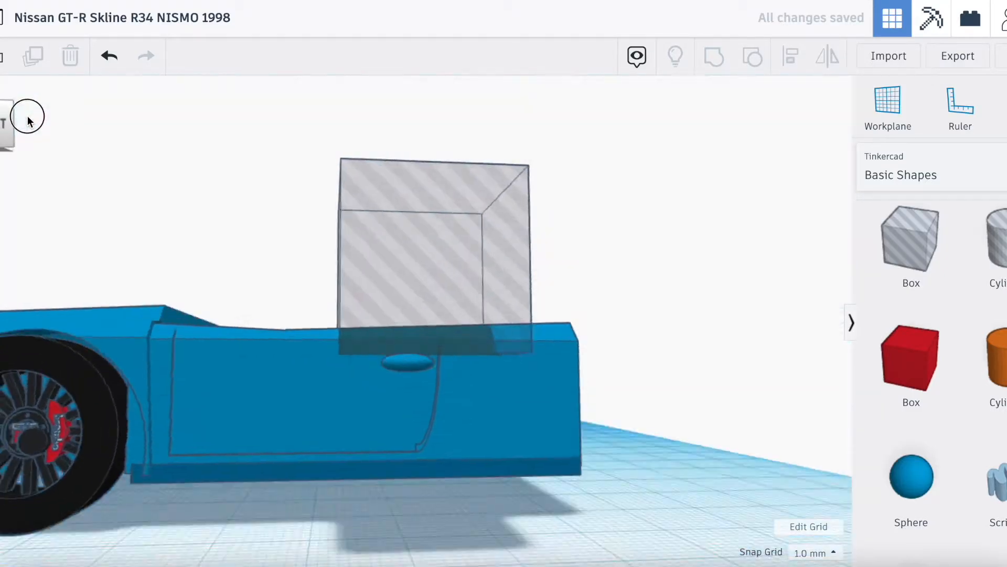
# Step: Try grouping the ellipsoid with the hole box to cut away the ellipsoid's upper half
pyautogui.scroll(5, 373, 310)
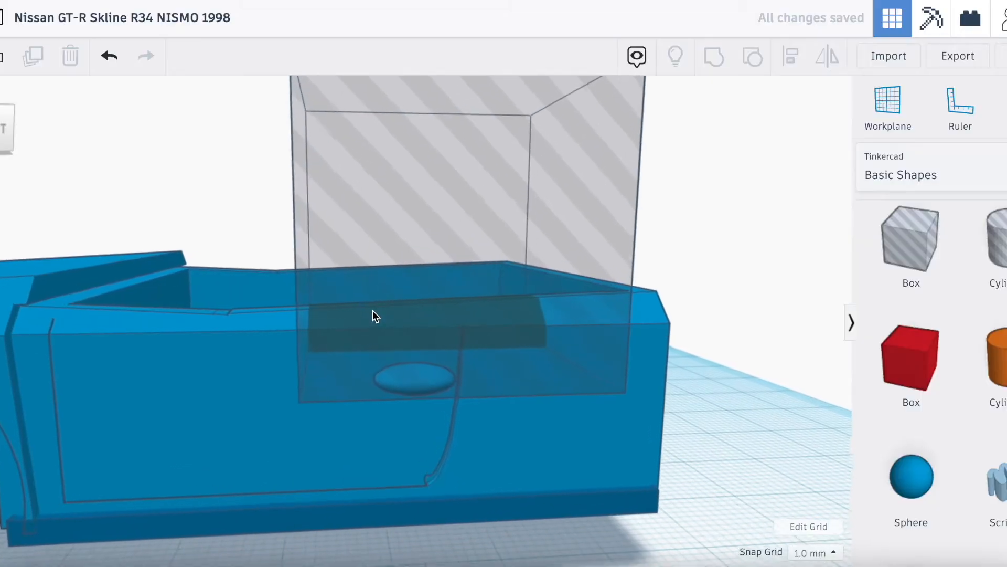
pyautogui.click(373, 315)
pyautogui.press('Escape')
pyautogui.moveTo(367, 394); pyautogui.dragTo(357, 333, button='right')
pyautogui.click(394, 380)
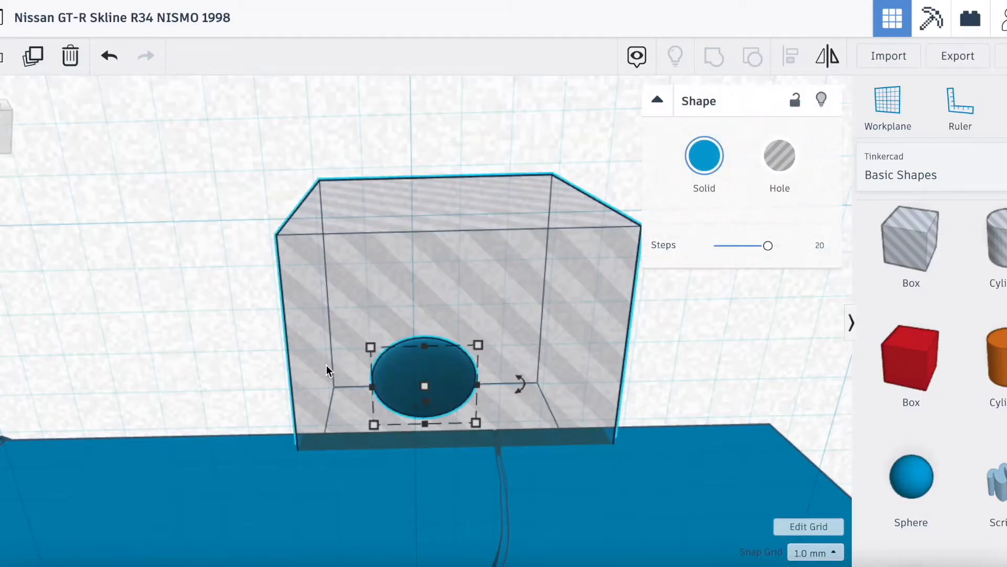
pyautogui.keyDown('shift'); pyautogui.click(326, 364); pyautogui.keyUp('shift')
pyautogui.click(713, 64)
pyautogui.moveTo(2, 126); pyautogui.dragTo(1, 139)
pyautogui.hotkey('ctrl', 'z')
# Step: Extend the hole box downward over the ellipsoid's upper half by setting its height to 20.7 mm
pyautogui.click(397, 269)
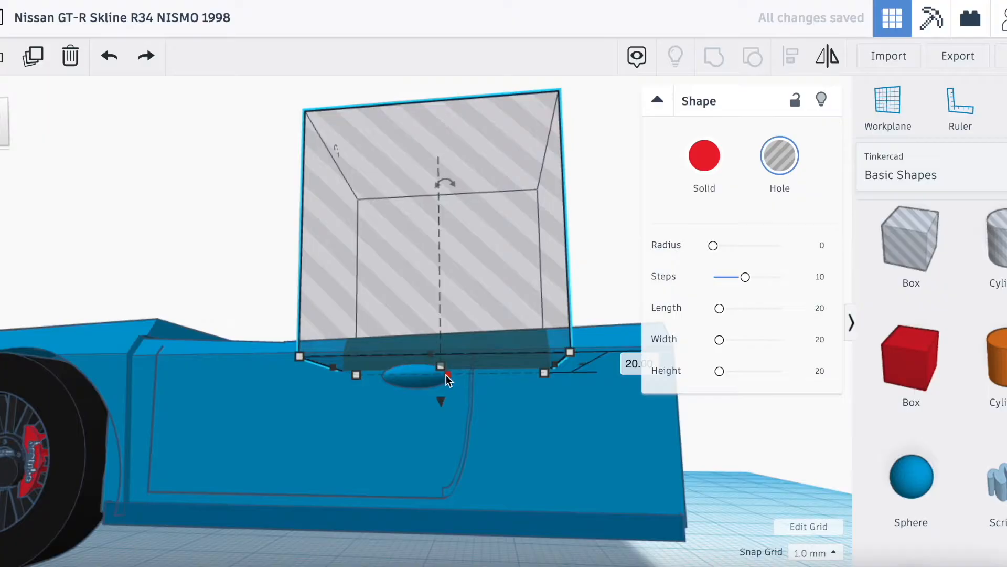
pyautogui.click(443, 367)
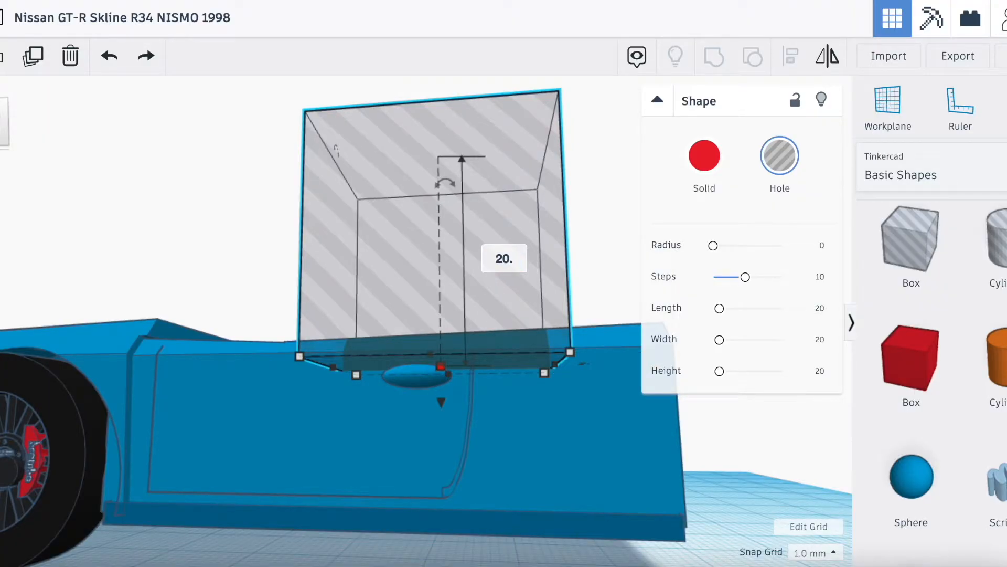
pyautogui.press('Return')
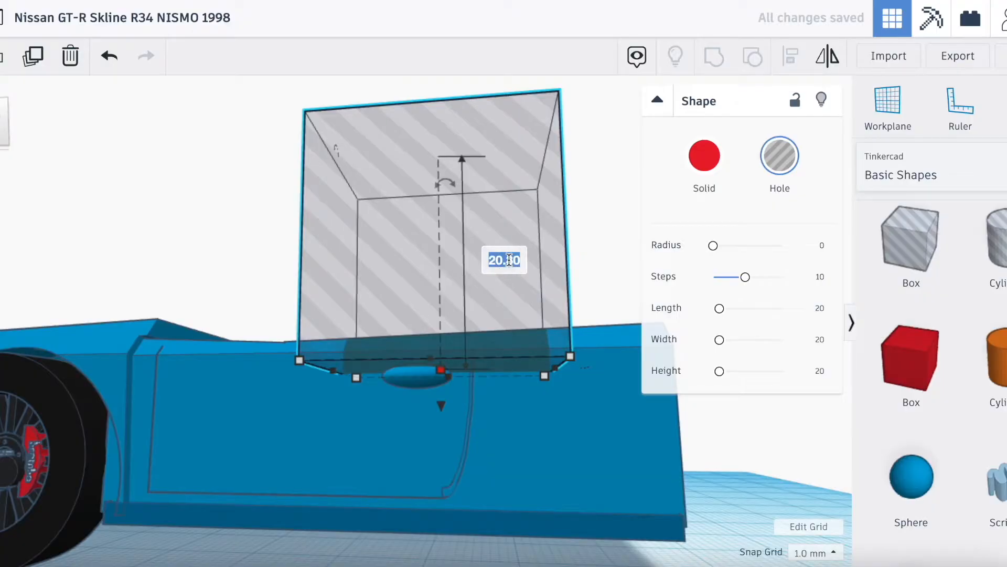
pyautogui.write('5')
pyautogui.press('Return')
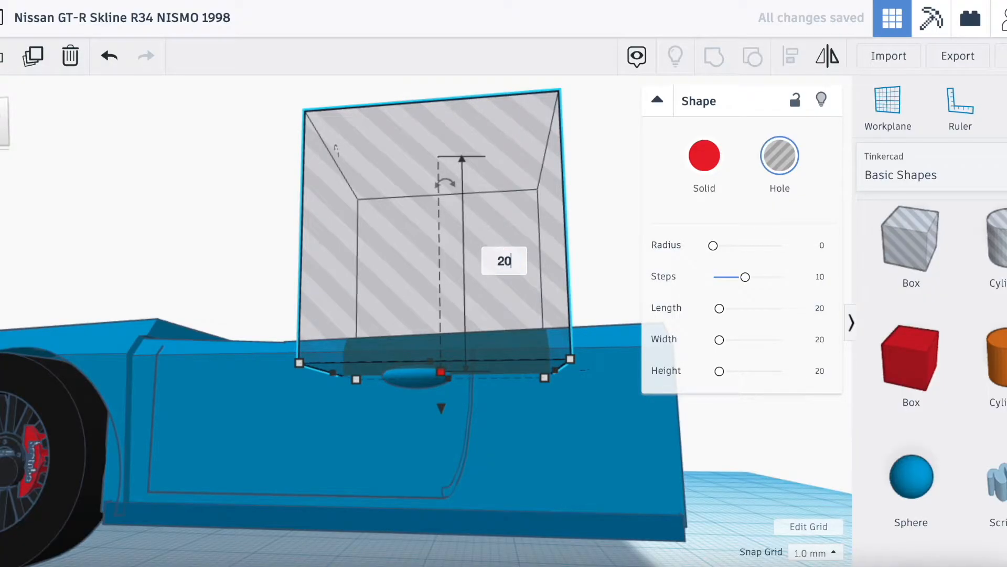
pyautogui.press('Return')
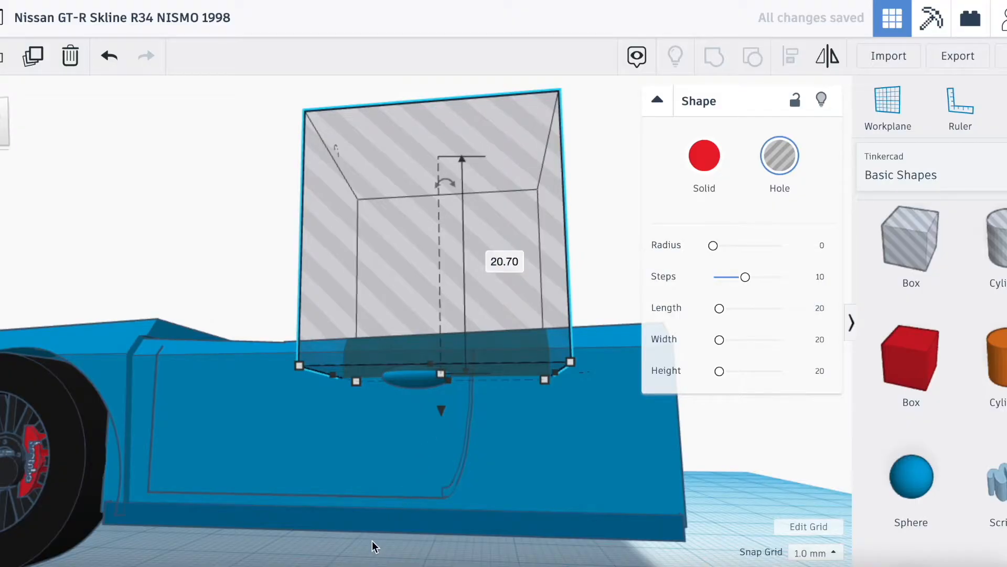
# Step: Group the hole box with the ellipsoid to cut off the ellipsoid's upper half
pyautogui.keyDown('shift'); pyautogui.click(404, 382); pyautogui.keyUp('shift')
pyautogui.click(706, 62)
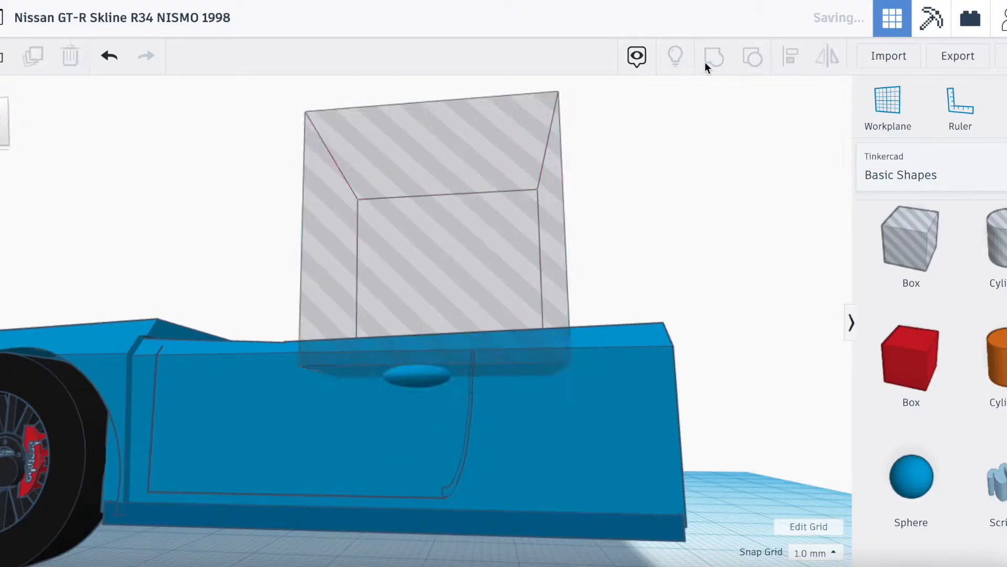
pyautogui.scroll(4, 361, 498)
pyautogui.moveTo(0, 144)
pyautogui.mouseDown()
pyautogui.moveTo(0, 162)
pyautogui.moveTo(1, 150)
pyautogui.mouseUp()
# Step: Turn the half-ellipsoid into a hole and nudge it into the door surface just ahead of the rear door line
pyautogui.click(802, 160)
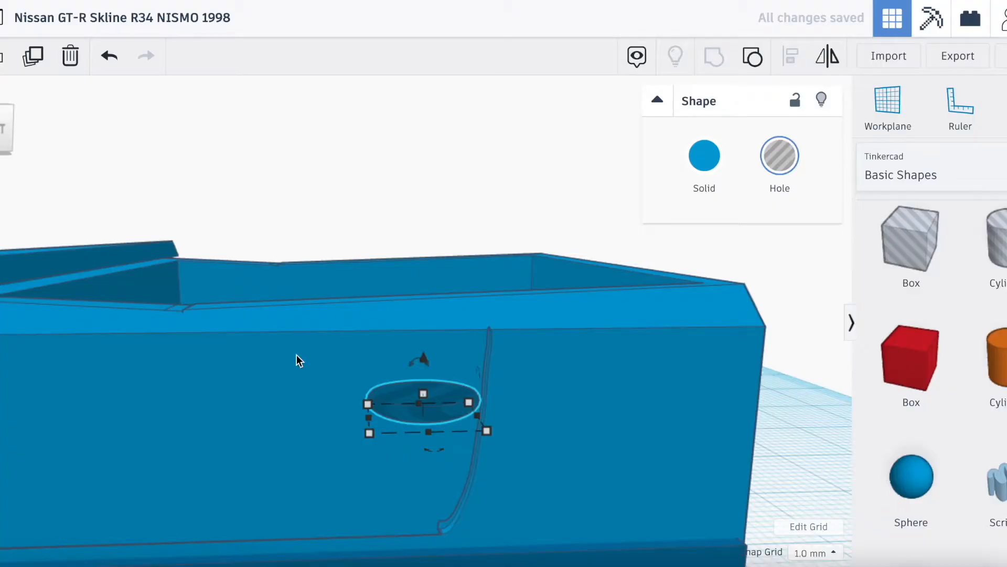
pyautogui.press('Up')
pyautogui.press('Up')
pyautogui.press('Up')
pyautogui.press('Up')
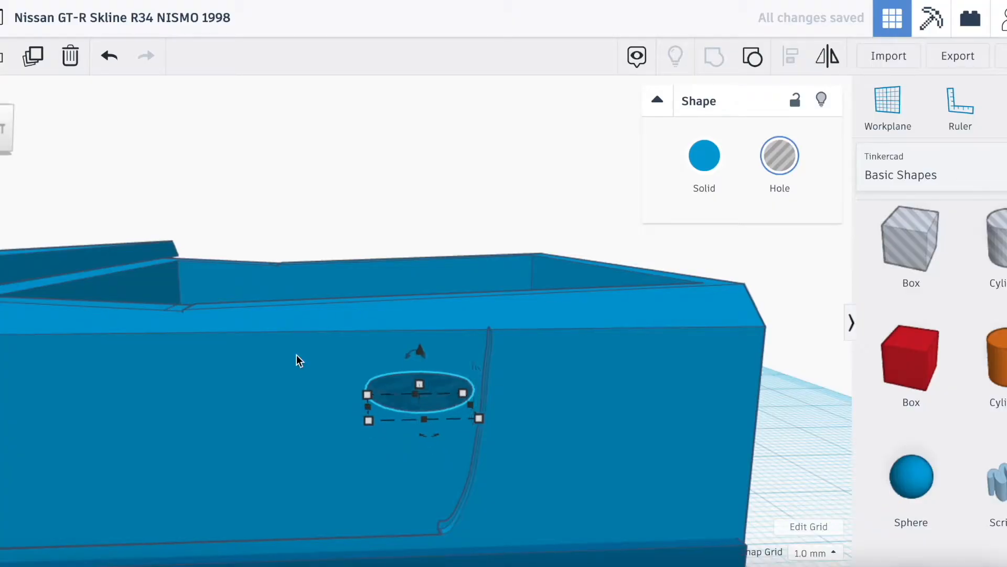
pyautogui.press('Down')
pyautogui.moveTo(525, 273); pyautogui.dragTo(362, 431, button='right')
pyautogui.press('Right')
pyautogui.press('Right')
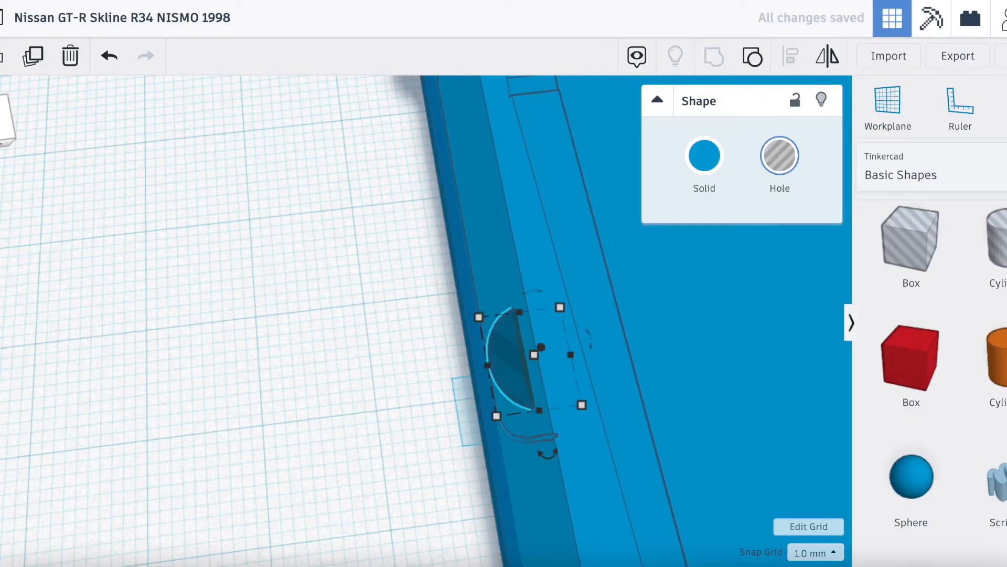
# Step: Duplicate the handle hole and move the copy straight across the body to the matching place in the opposite door
pyautogui.moveTo(0, 137); pyautogui.dragTo(45, 124)
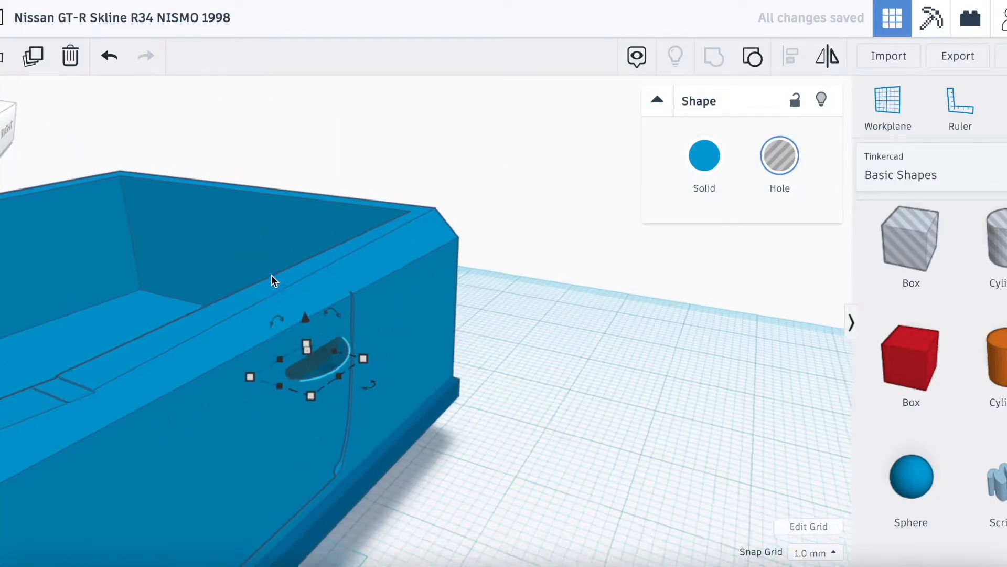
pyautogui.scroll(-4, 270, 276)
pyautogui.moveTo(265, 276); pyautogui.dragTo(48, 158, button='right')
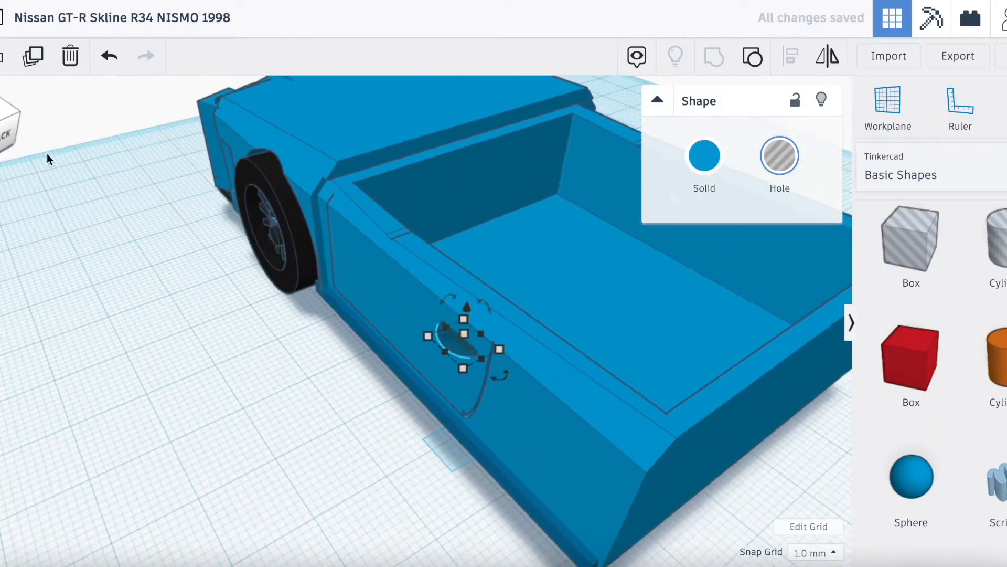
pyautogui.moveTo(9, 124); pyautogui.dragTo(0, 116, button='right')
pyautogui.scroll(-5, 218, 250)
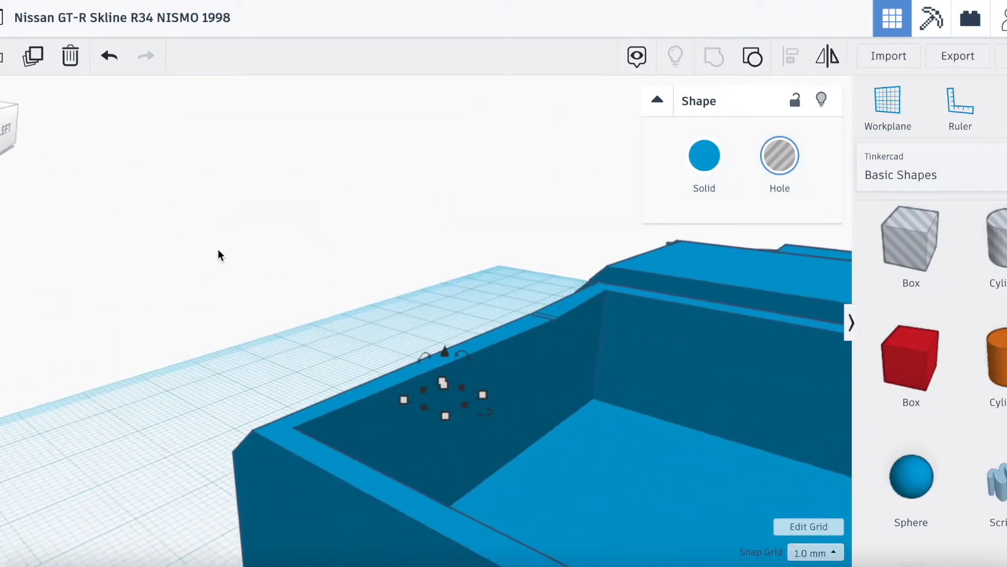
pyautogui.hotkey('ctrl', 'v')
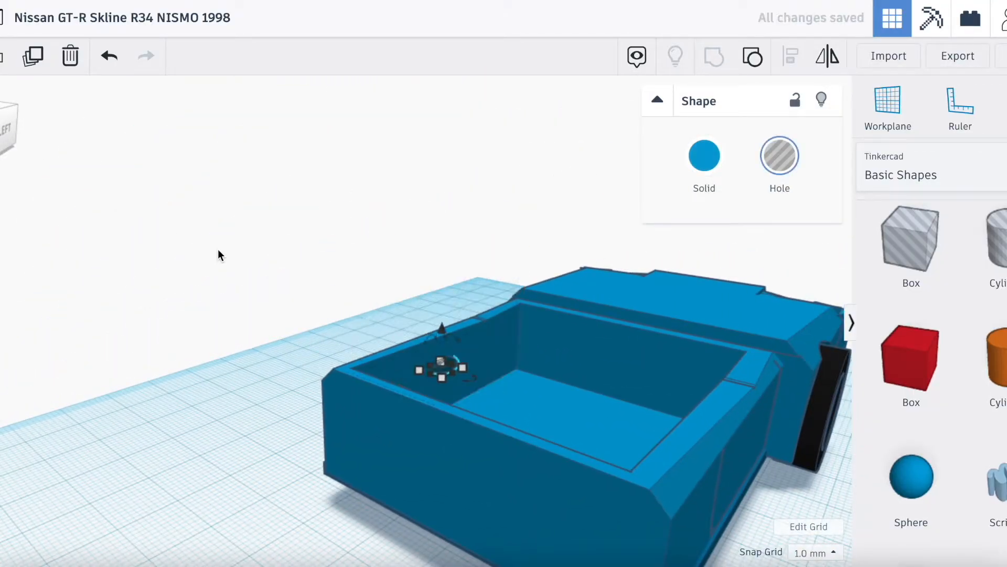
pyautogui.press('Right')
pyautogui.press('Right')
pyautogui.press('Right')
pyautogui.press('Right')
pyautogui.press('Right')
pyautogui.press('Right')
pyautogui.press('Right')
pyautogui.press('Right')
pyautogui.press('Right')
pyautogui.press('Right')
pyautogui.press('Right')
pyautogui.press('Right')
pyautogui.press('Right')
pyautogui.press('Right')
pyautogui.press('Right')
pyautogui.press('Right')
pyautogui.press('Right')
pyautogui.press('Right')
pyautogui.press('Right')
pyautogui.press('Right')
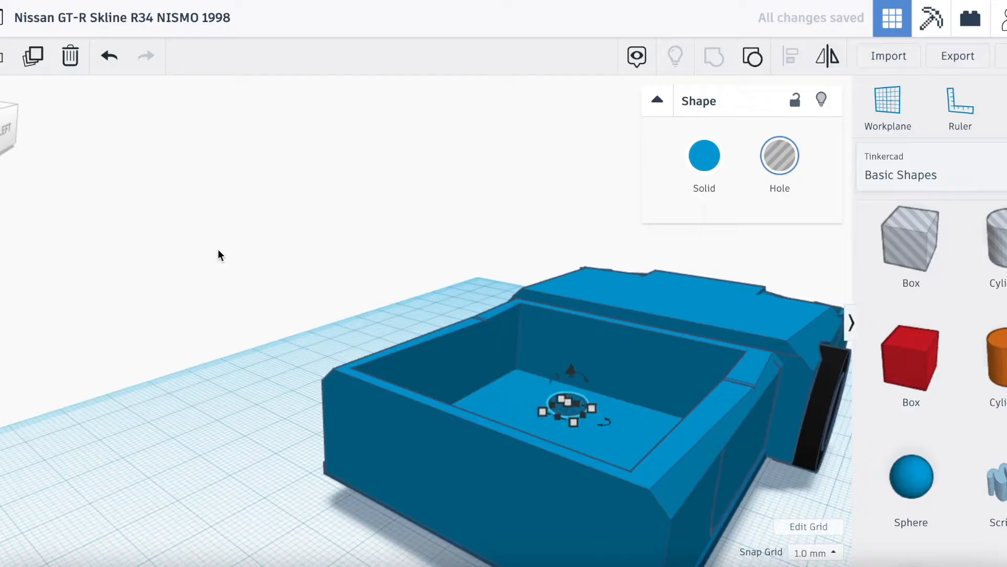
pyautogui.press('Right')
pyautogui.press('Right')
pyautogui.press('Right')
pyautogui.press('Right')
pyautogui.press('Right')
pyautogui.press('Right')
pyautogui.press('Right')
pyautogui.press('Right')
pyautogui.press('Right')
pyautogui.press('Right')
pyautogui.press('Right')
pyautogui.press('Right')
pyautogui.press('Right')
pyautogui.press('Right')
pyautogui.press('Right')
pyautogui.press('Right')
pyautogui.press('Right')
pyautogui.press('Right')
pyautogui.press('Right')
pyautogui.press('Right')
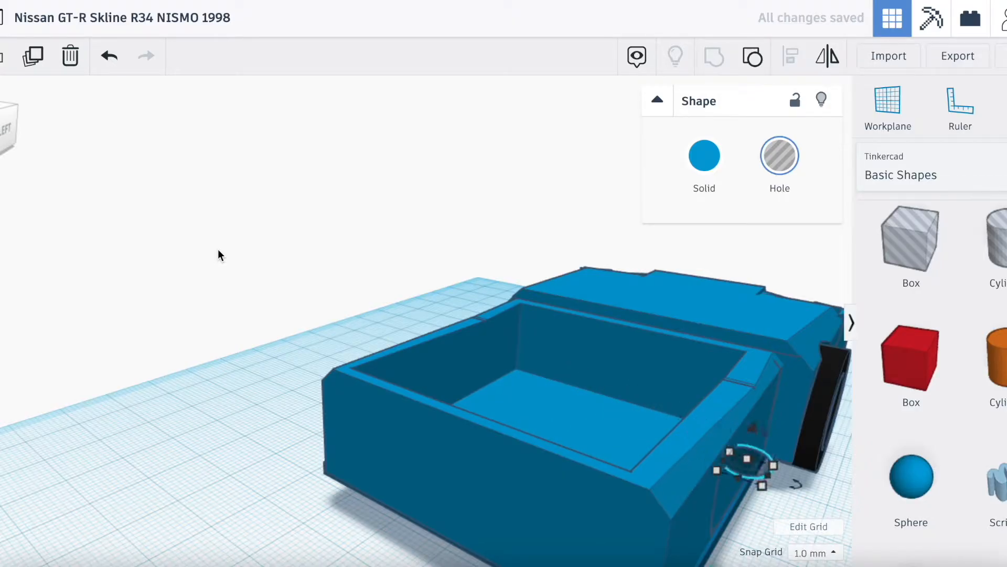
pyautogui.press('Left')
pyautogui.press('Left')
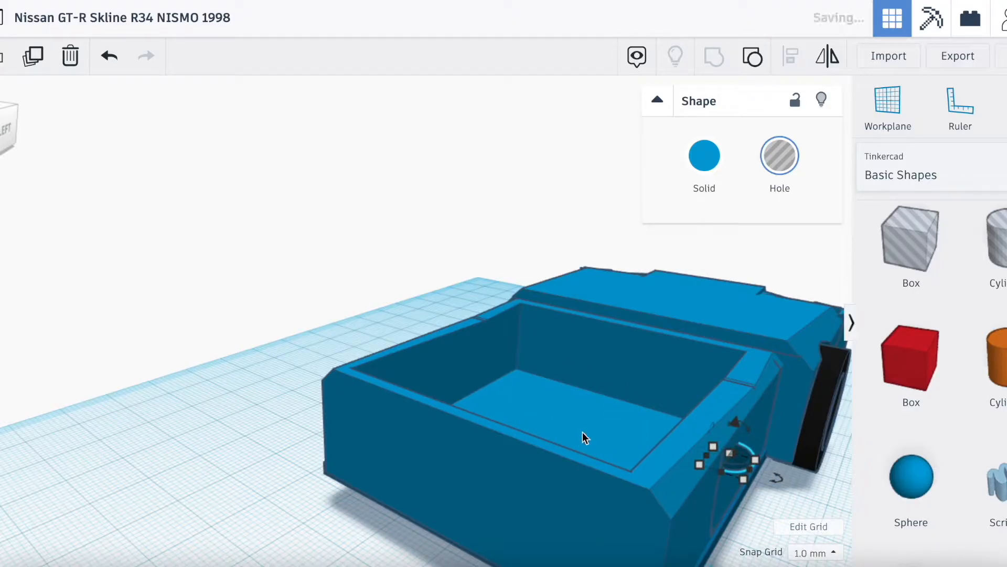
# Step: Group both handle holes with the main body to cut a handle recess into each door
pyautogui.moveTo(4, 125); pyautogui.dragTo(31, 128)
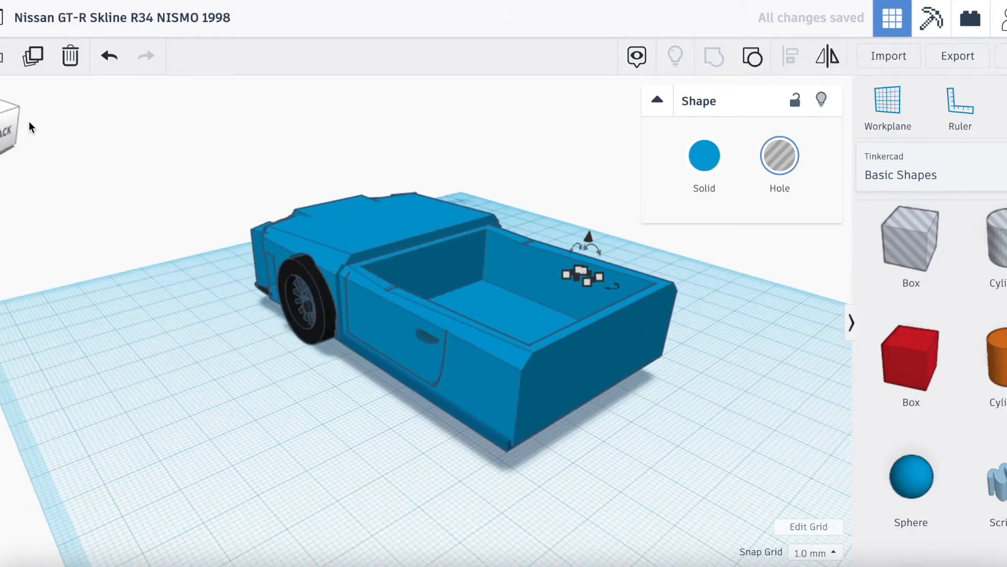
pyautogui.keyDown('shift'); pyautogui.click(424, 339); pyautogui.keyUp('shift')
pyautogui.keyDown('shift'); pyautogui.click(508, 384); pyautogui.keyUp('shift')
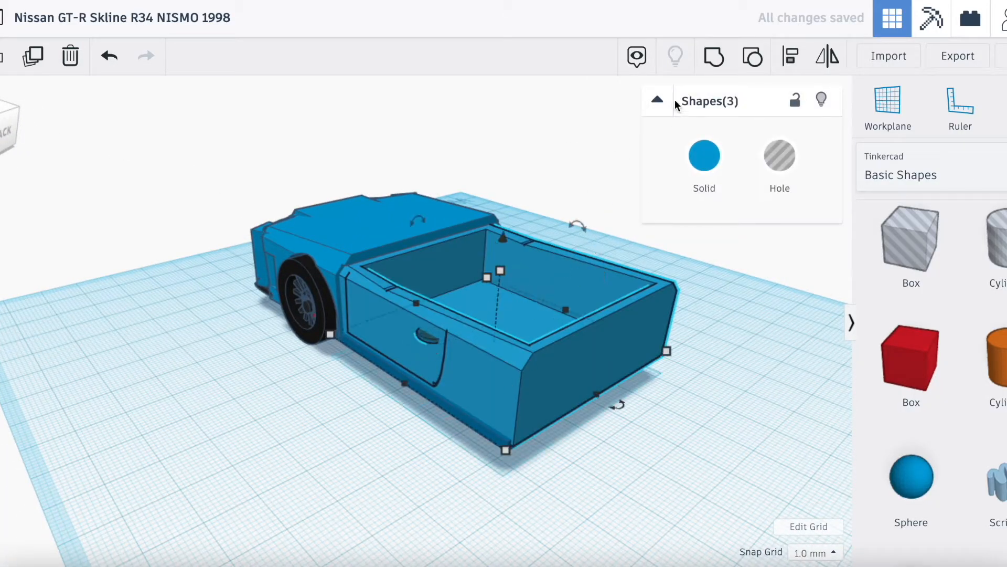
pyautogui.click(713, 64)
pyautogui.scroll(3, 554, 240)
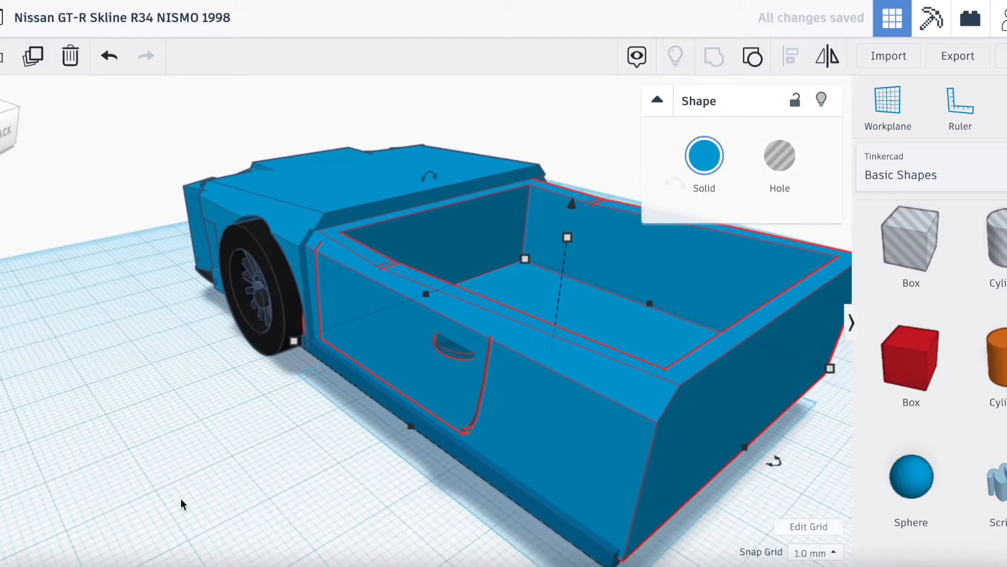
pyautogui.click(181, 500)
# Step: Examine the handle recesses and door lines on both sides of the car
pyautogui.moveTo(1, 149)
pyautogui.mouseDown()
pyautogui.moveTo(1, 126)
pyautogui.moveTo(5, 139)
pyautogui.mouseUp()
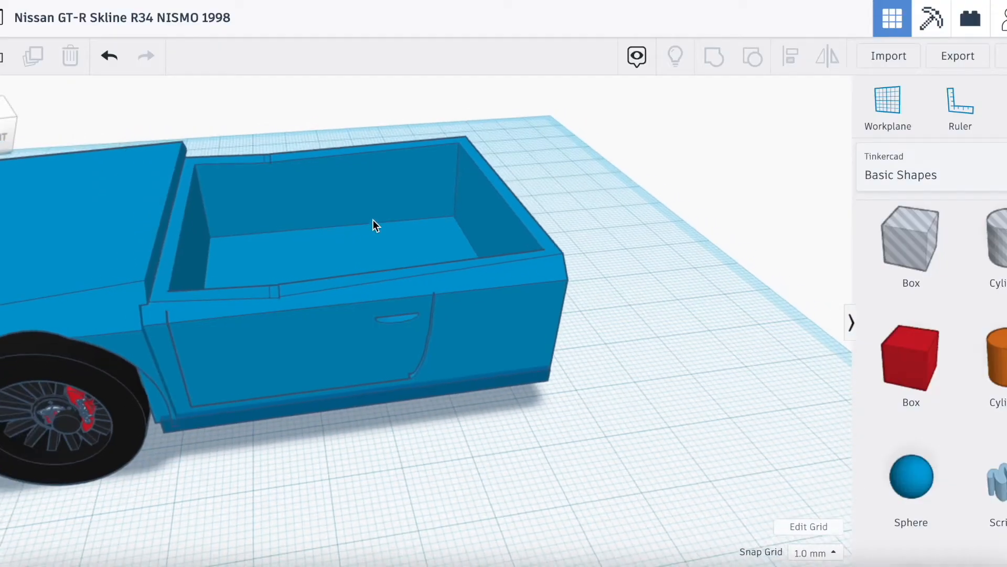
pyautogui.moveTo(373, 219); pyautogui.dragTo(378, 376, button='right')
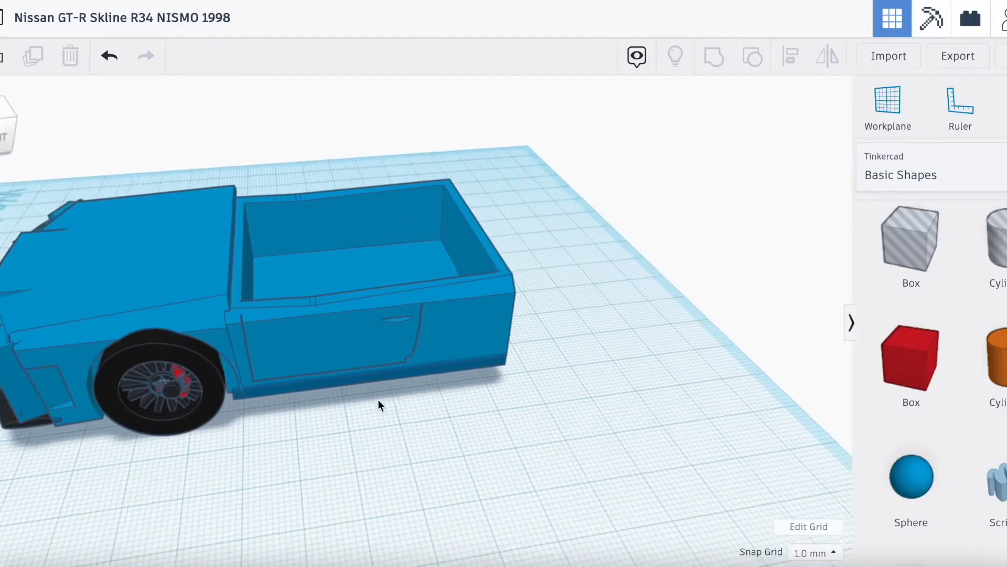
pyautogui.scroll(-1, 378, 376)
pyautogui.moveTo(2, 135); pyautogui.dragTo(42, 127)
pyautogui.scroll(-4, 204, 268)
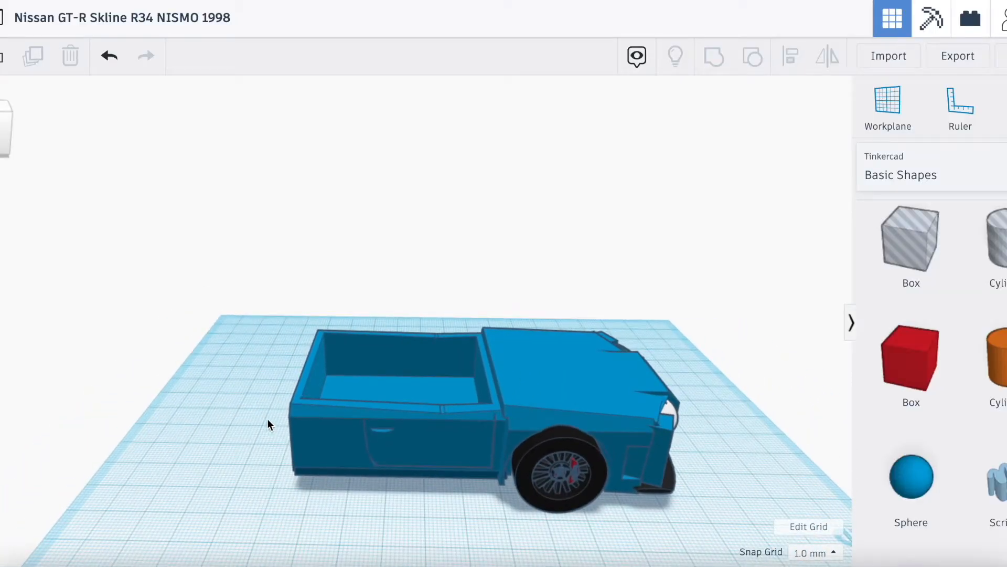
pyautogui.scroll(5, 268, 417)
pyautogui.moveTo(1, 141)
pyautogui.mouseDown()
pyautogui.moveTo(4, 113)
pyautogui.moveTo(4, 137)
pyautogui.mouseUp()
pyautogui.scroll(4, 185, 226)
pyautogui.scroll(-4, 344, 282)
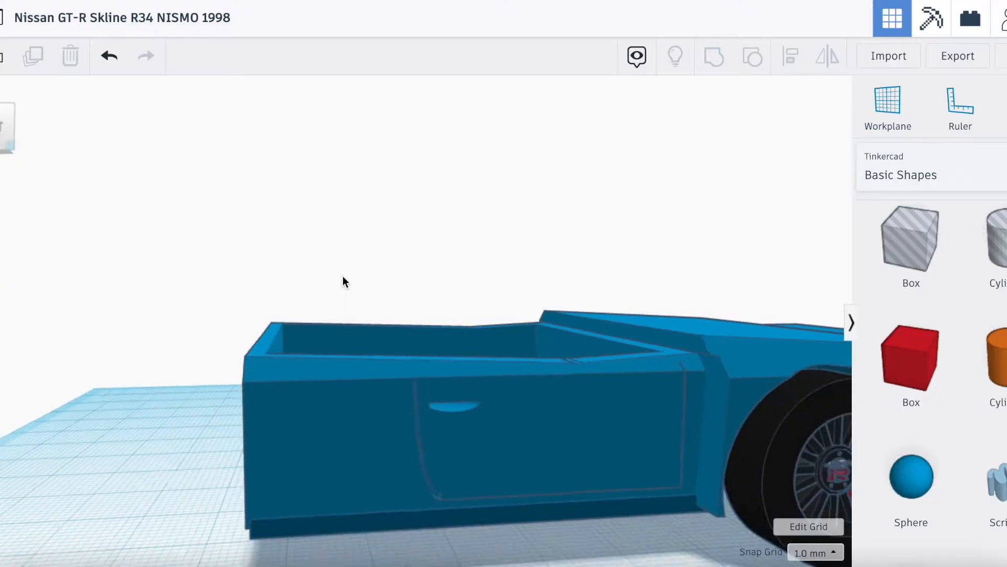
pyautogui.click(407, 465)
pyautogui.moveTo(433, 379); pyautogui.dragTo(433, 385)
pyautogui.click(213, 482)
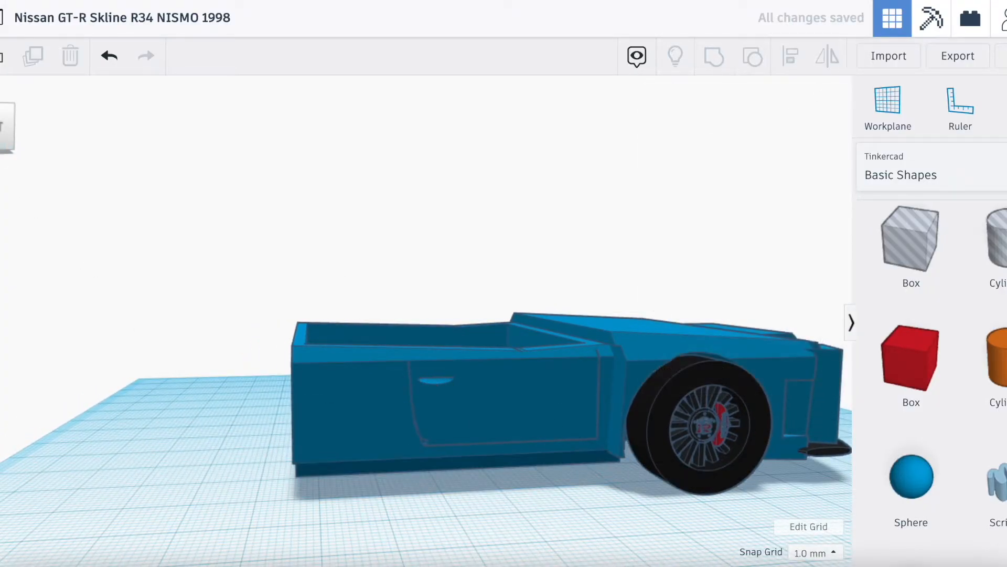
pyautogui.moveTo(5, 126); pyautogui.dragTo(32, 126)
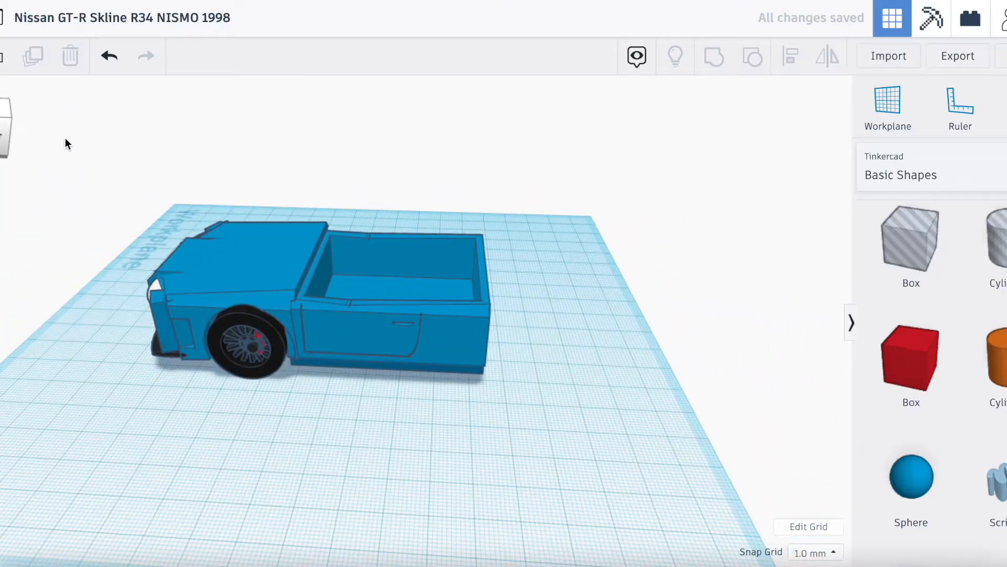
pyautogui.scroll(5, 111, 159)
pyautogui.click(429, 297)
pyautogui.moveTo(398, 234); pyautogui.dragTo(399, 230)
pyautogui.moveTo(520, 315); pyautogui.dragTo(536, 326)
pyautogui.click(448, 394)
pyautogui.click(140, 444)
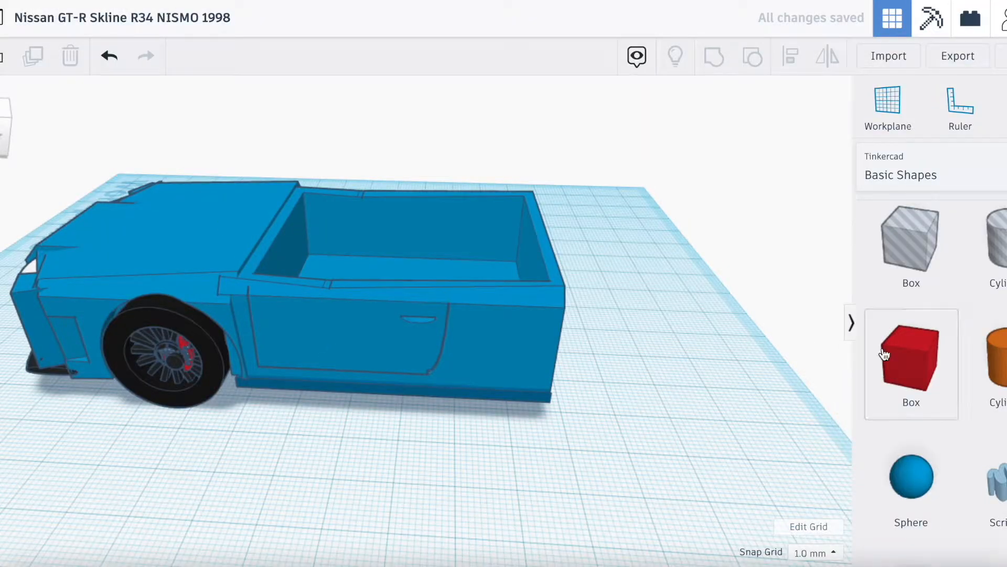
# Step: Place a solid box directly behind the main body and raise it 3 mm above the workplane
pyautogui.moveTo(885, 354); pyautogui.dragTo(586, 387)
pyautogui.moveTo(604, 297); pyautogui.dragTo(609, 251)
pyautogui.moveTo(6, 131); pyautogui.dragTo(0, 137)
pyautogui.scroll(-2, 322, 211)
pyautogui.scroll(-3, 322, 211)
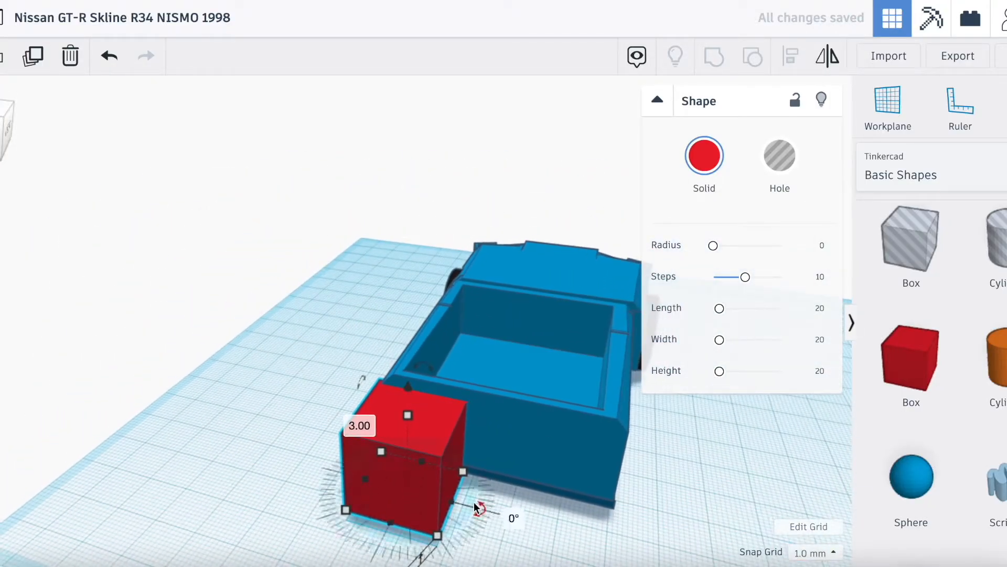
# Step: Stretch the red box sideways across the full width of the body's rear end
pyautogui.moveTo(458, 502); pyautogui.dragTo(610, 512)
pyautogui.click(653, 463)
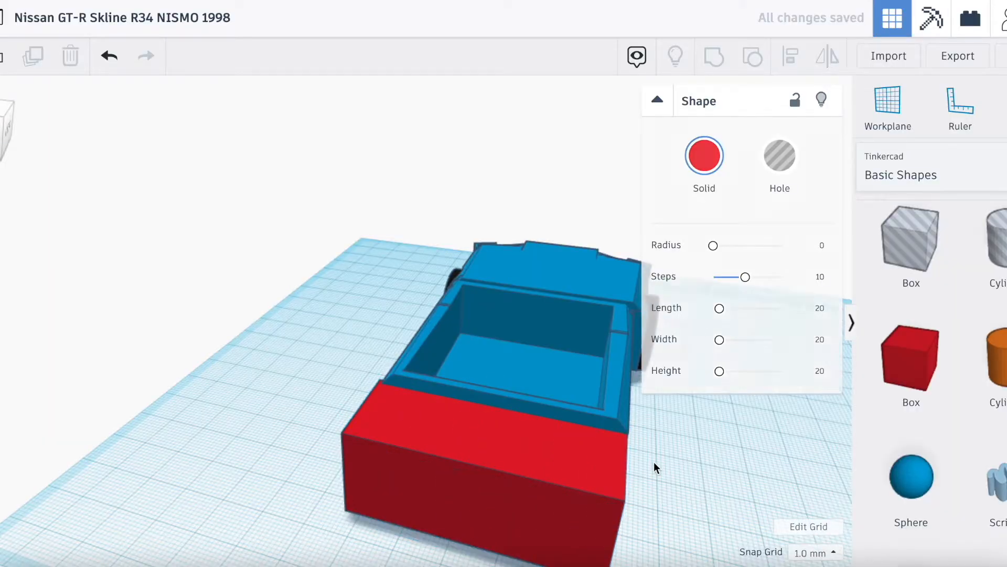
pyautogui.moveTo(3, 132); pyautogui.dragTo(34, 128)
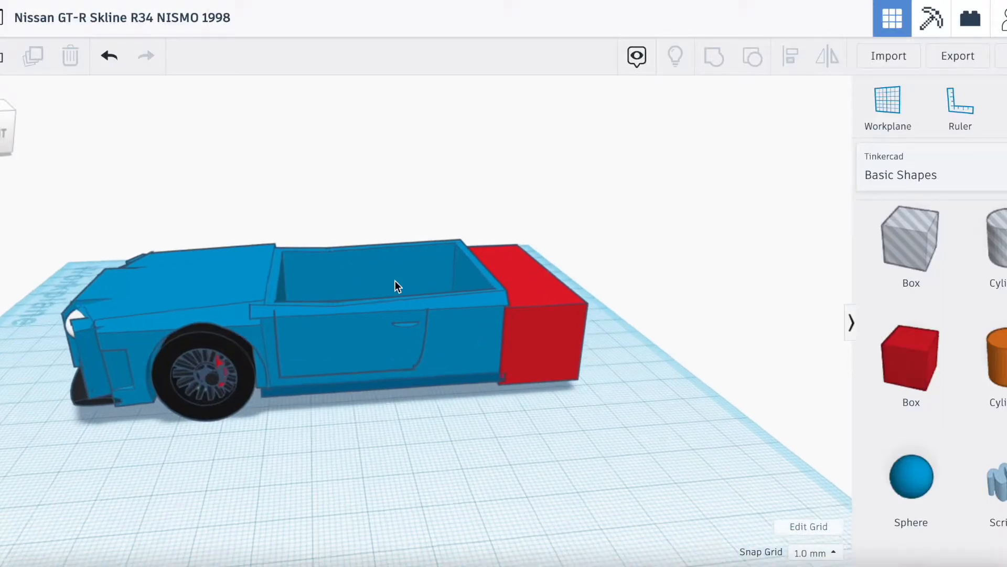
# Step: Reposition the red box so that it slightly overlaps the rear end of the main body
pyautogui.click(555, 327)
pyautogui.moveTo(553, 322); pyautogui.dragTo(559, 341)
pyautogui.press('Left')
pyautogui.click(442, 436)
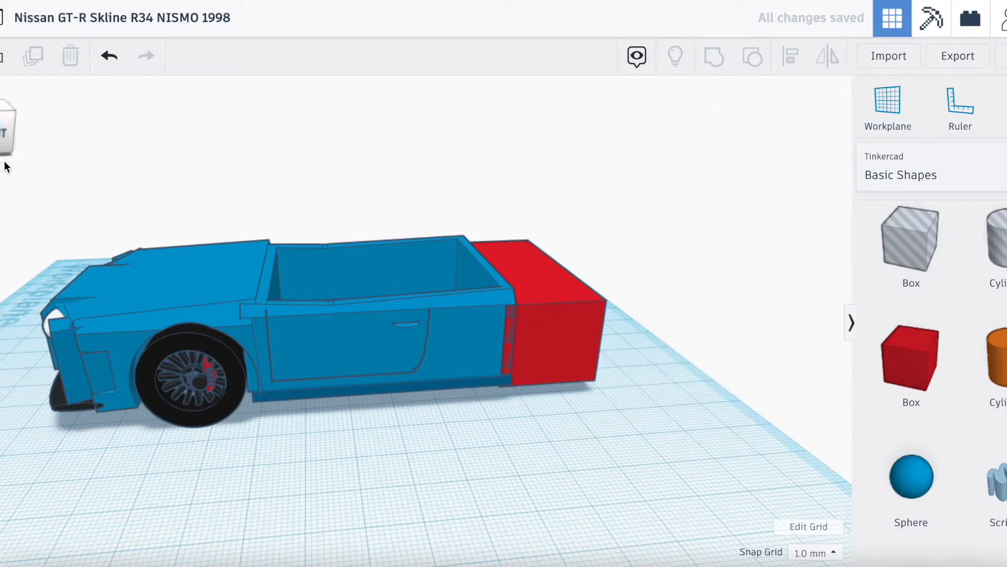
# Step: Place a solid cylinder beside the red rear box and set its number of sides to 64
pyautogui.moveTo(5, 142); pyautogui.dragTo(0, 141)
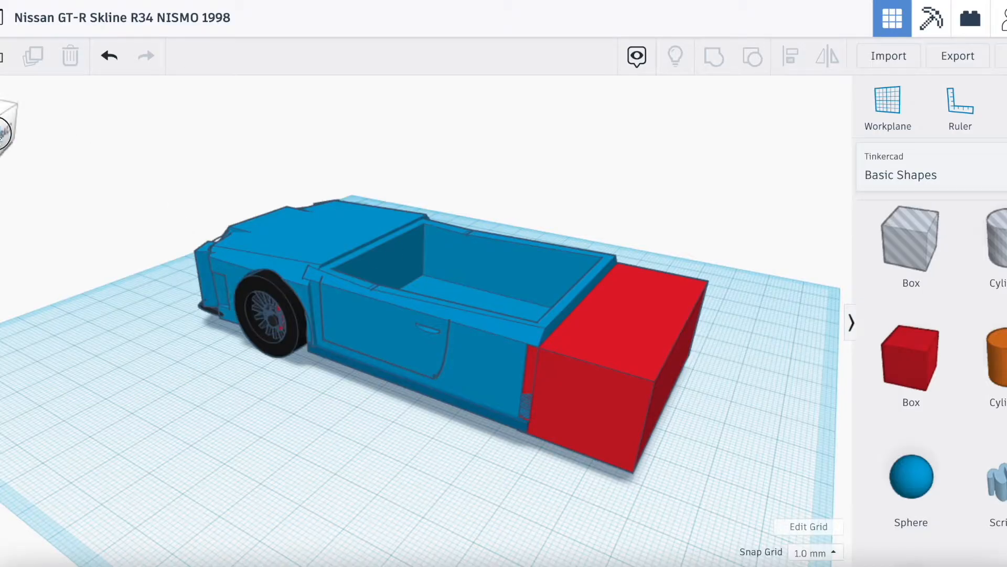
pyautogui.moveTo(0, 134); pyautogui.dragTo(5, 131)
pyautogui.moveTo(996, 362); pyautogui.dragTo(562, 423)
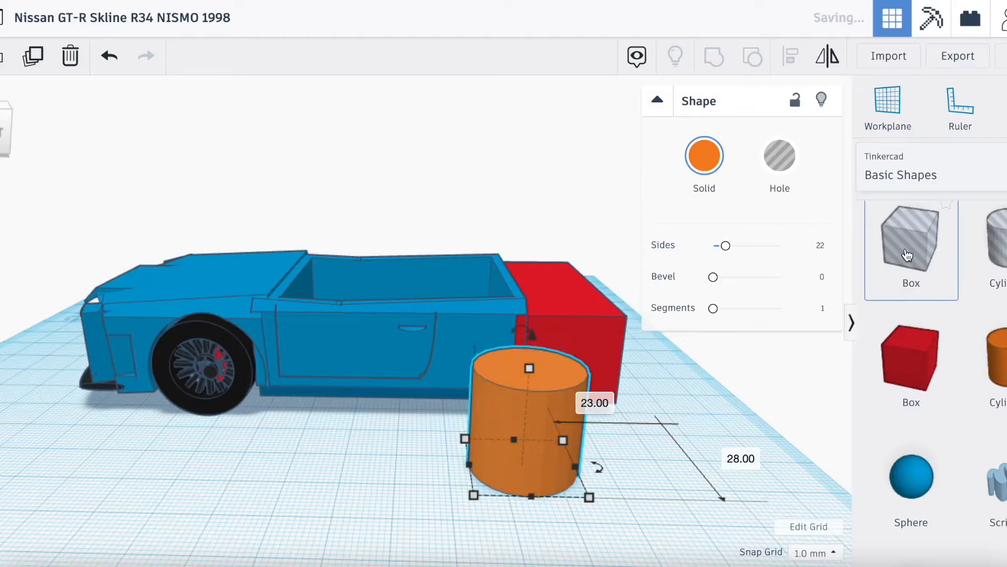
pyautogui.moveTo(724, 245); pyautogui.dragTo(907, 252)
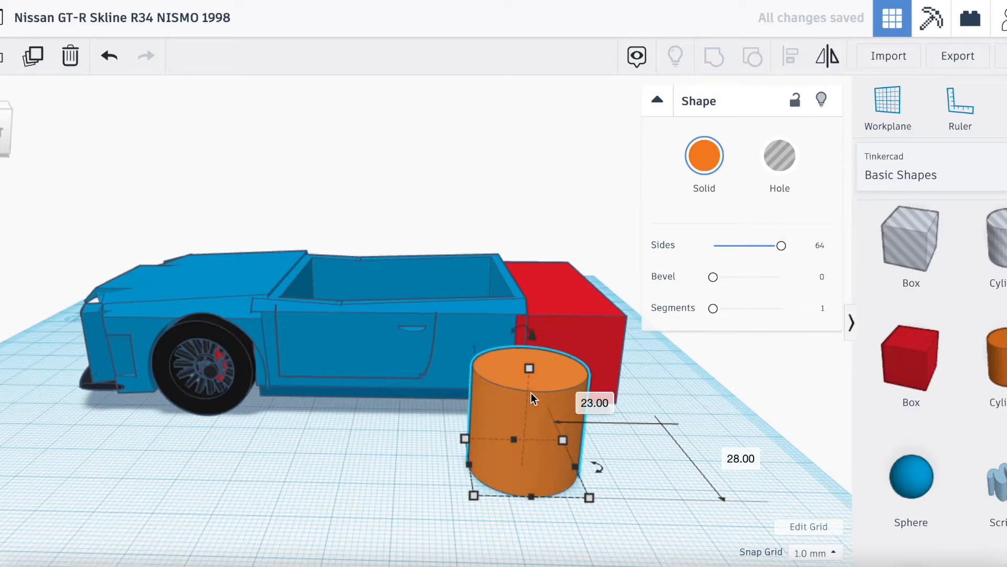
# Step: Check the front wheel's dimensions, and resize the orange cylinder to 24 mm in both length and width
pyautogui.click(200, 383)
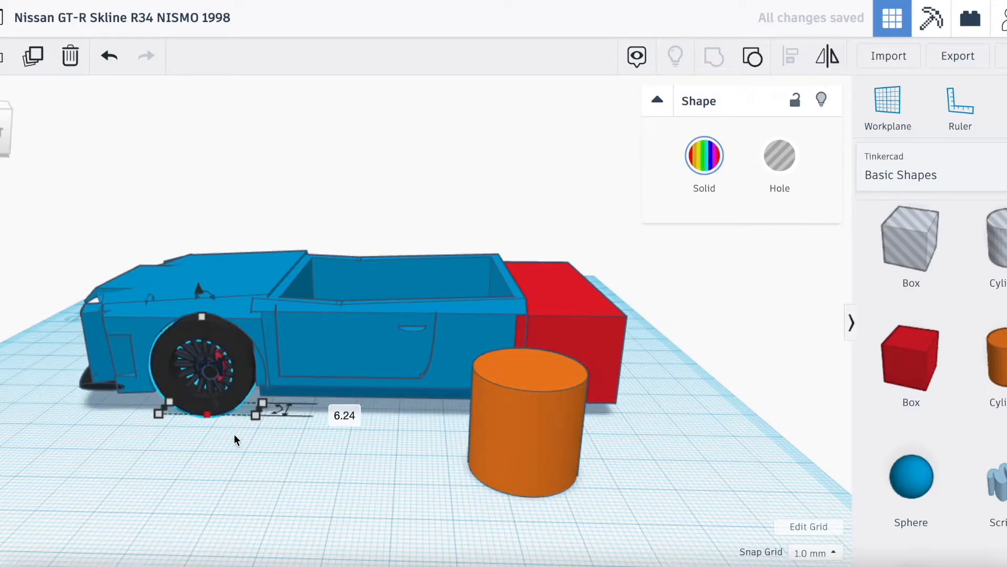
pyautogui.click(256, 420)
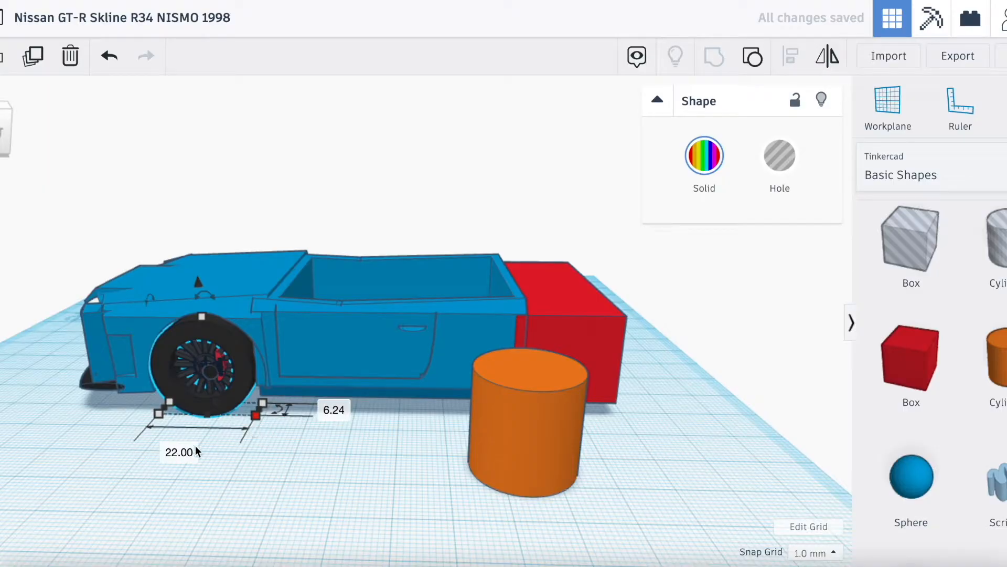
pyautogui.click(518, 449)
pyautogui.click(550, 557)
pyautogui.write('34')
pyautogui.press('Return')
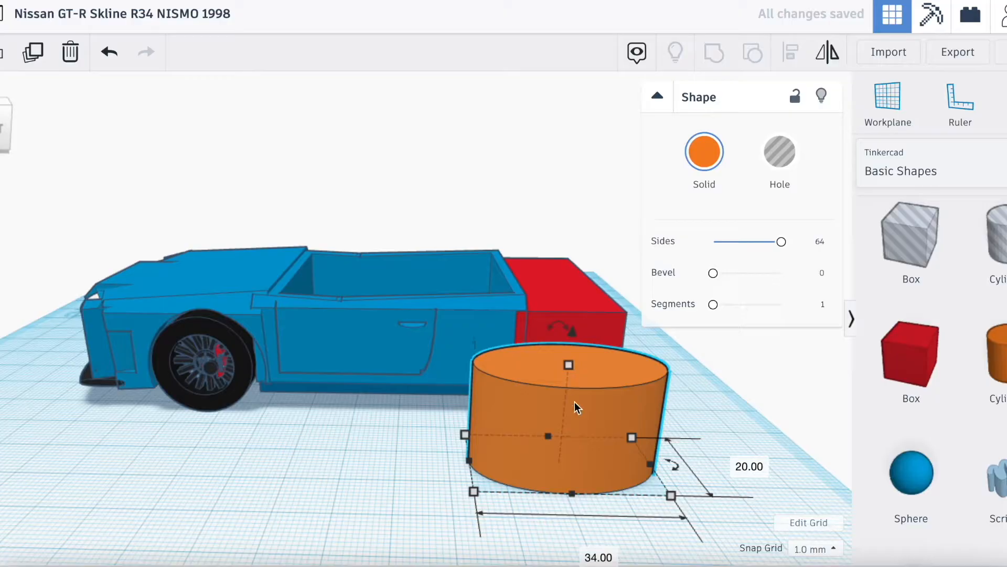
pyautogui.click(602, 556)
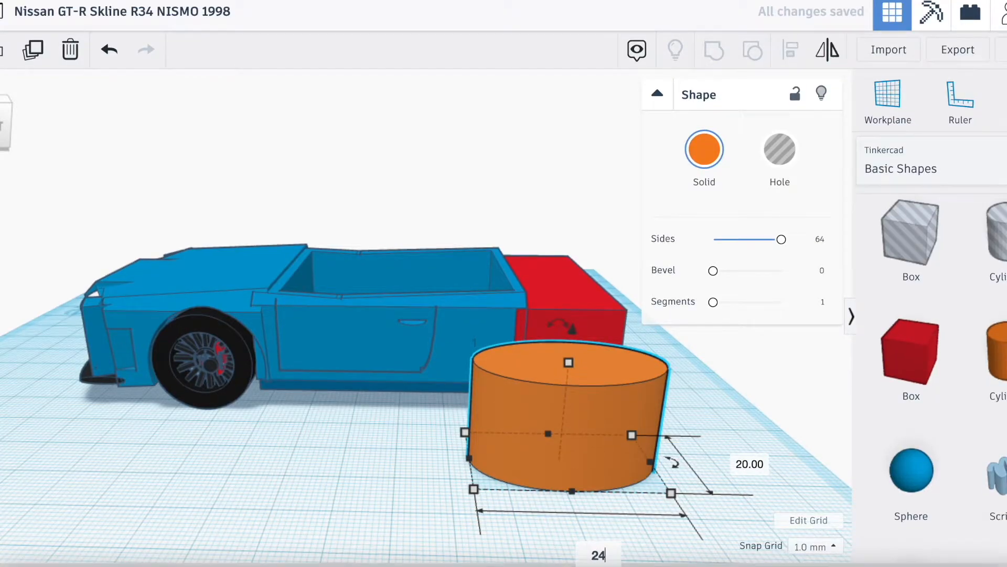
pyautogui.write('24')
pyautogui.press('Return')
pyautogui.click(690, 463)
pyautogui.write('24')
pyautogui.press('Return')
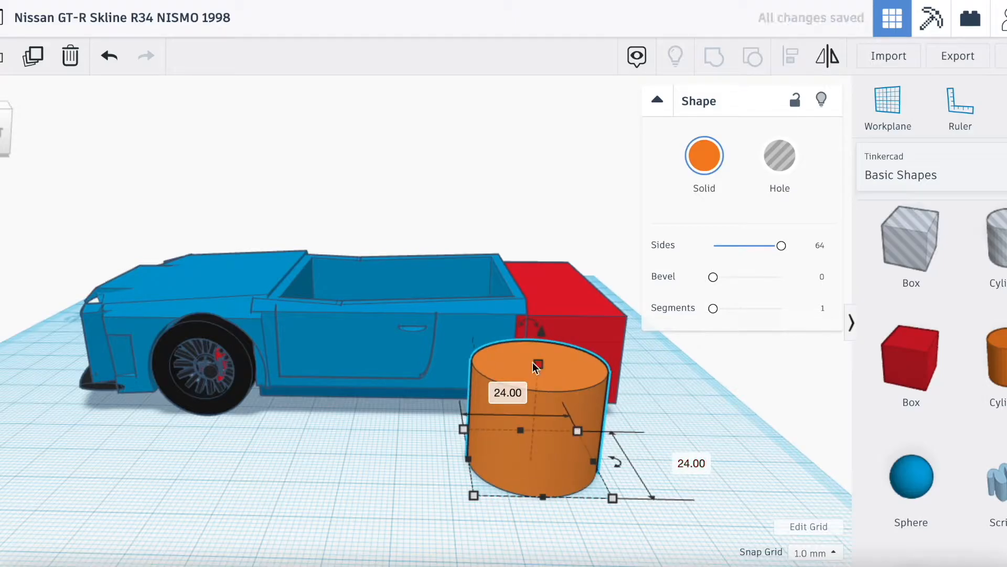
# Step: Rotate the orange cylinder by 90 degrees so it lies on its side, its round face pointing away from the body
pyautogui.moveTo(2, 138); pyautogui.dragTo(19, 141)
pyautogui.click(501, 236)
pyautogui.click(506, 195)
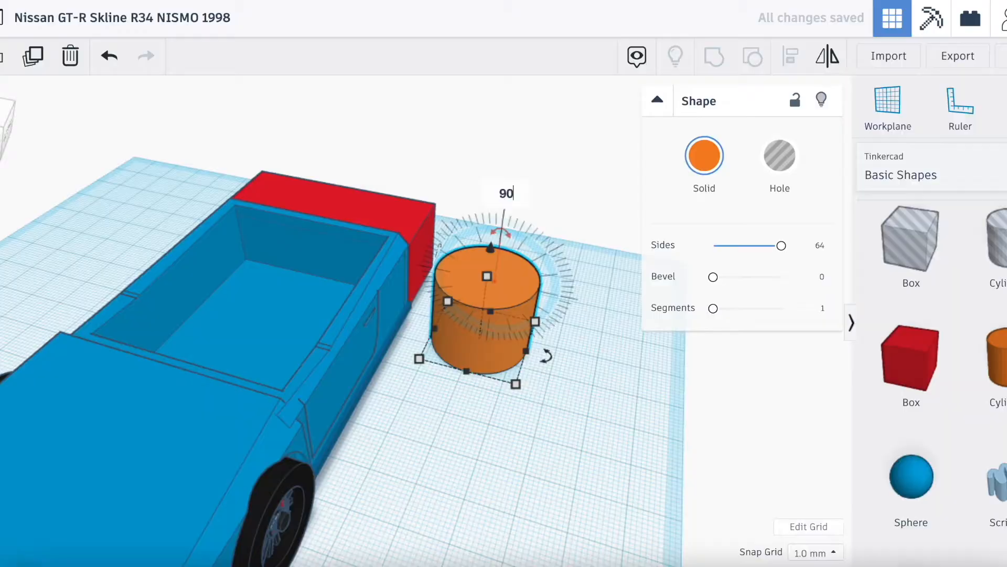
pyautogui.write('90')
pyautogui.press('Return')
# Step: Nudge the orange cylinder against the side of the body, across the joint between the cabin and the red rear box
pyautogui.moveTo(13, 136); pyautogui.dragTo(1, 109)
pyautogui.press('Up')
pyautogui.press('Up')
pyautogui.press('Up')
pyautogui.press('Up')
pyautogui.press('Up')
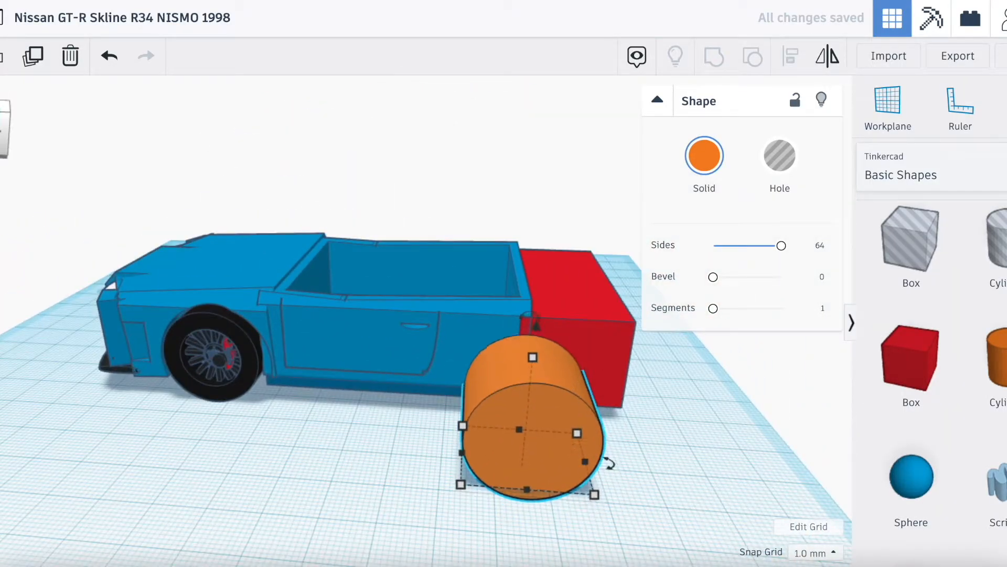
pyautogui.press('Up')
pyautogui.press('Up')
pyautogui.press('Up')
pyautogui.press('Up')
pyautogui.press('Up')
pyautogui.press('Up')
pyautogui.press('Right')
pyautogui.press('Right')
pyautogui.press('Down')
pyautogui.press('Down')
pyautogui.press('Down')
pyautogui.press('Down')
pyautogui.press('Down')
pyautogui.press('Down')
pyautogui.moveTo(0, 113); pyautogui.dragTo(0, 118)
pyautogui.press('Left')
pyautogui.press('Right')
pyautogui.press('Right')
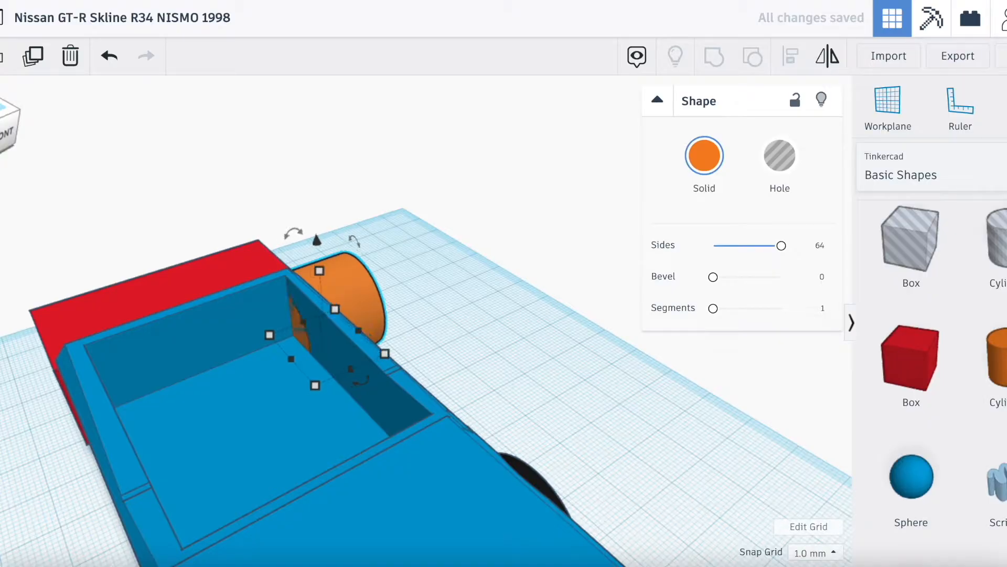
# Step: Place a solid box inside the cabin along its rear wall and stretch it sideways to 48 mm
pyautogui.moveTo(6, 124); pyautogui.dragTo(0, 100)
pyautogui.moveTo(911, 362); pyautogui.dragTo(173, 437)
pyautogui.moveTo(168, 476); pyautogui.dragTo(167, 474)
pyautogui.moveTo(155, 385); pyautogui.dragTo(276, 337)
# Step: Recolour the cabin box blue and round its edges with a radius of 4.25
pyautogui.click(705, 158)
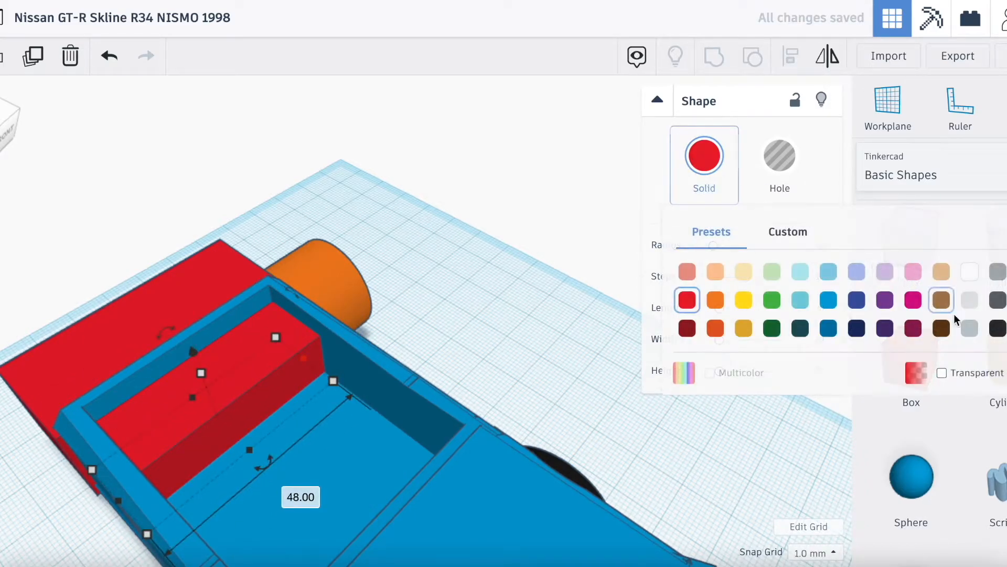
pyautogui.click(828, 301)
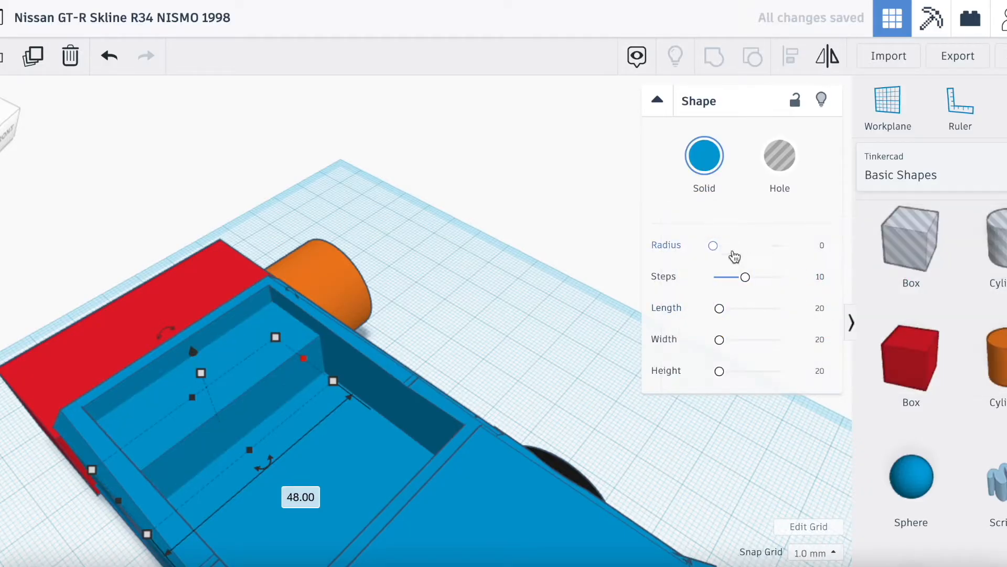
pyautogui.moveTo(717, 247); pyautogui.dragTo(724, 246)
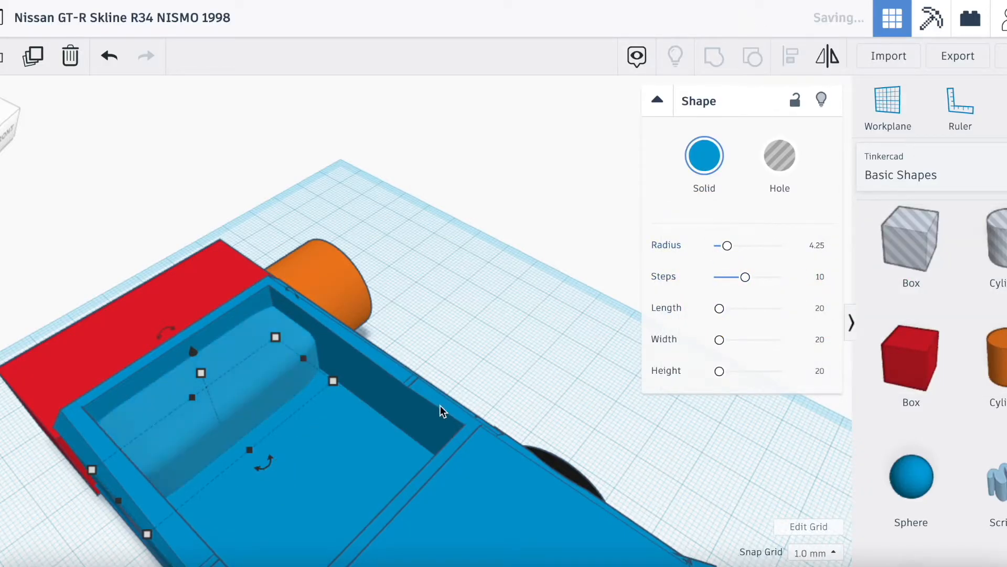
# Step: Group the rounded cabin box with the main body
pyautogui.keyDown('shift'); pyautogui.click(314, 484); pyautogui.keyUp('shift')
pyautogui.click(714, 56)
# Step: Lower the orange cylinder by 9 mm so that it extends below the workplane
pyautogui.moveTo(5, 140); pyautogui.dragTo(0, 123)
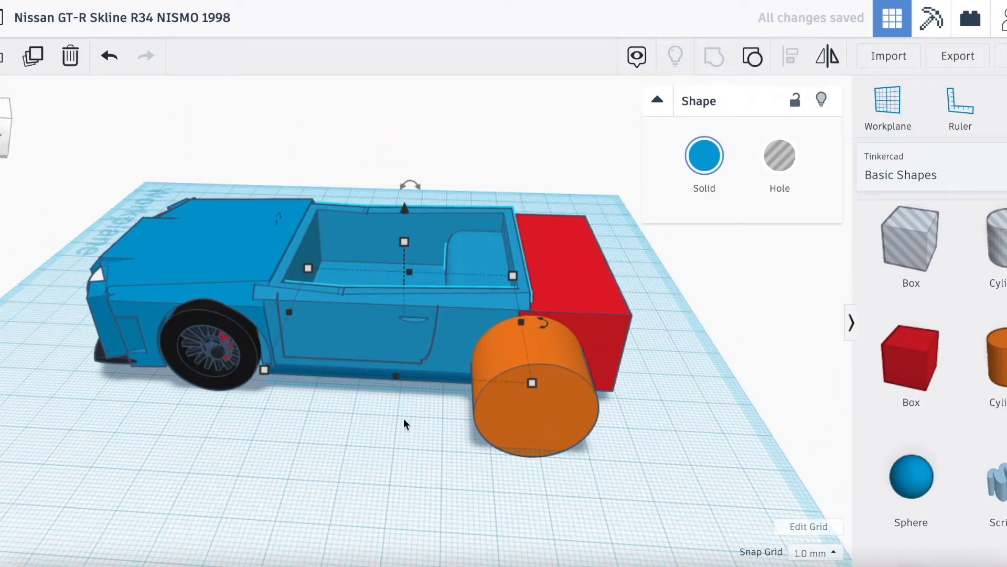
pyautogui.click(530, 399)
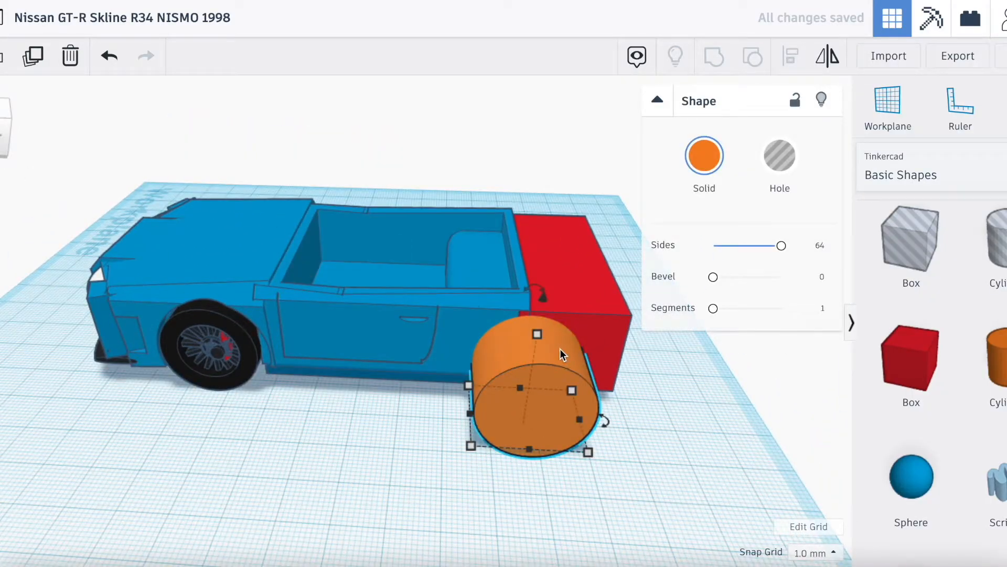
pyautogui.click(633, 450)
pyautogui.click(523, 357)
pyautogui.moveTo(537, 334); pyautogui.dragTo(549, 304)
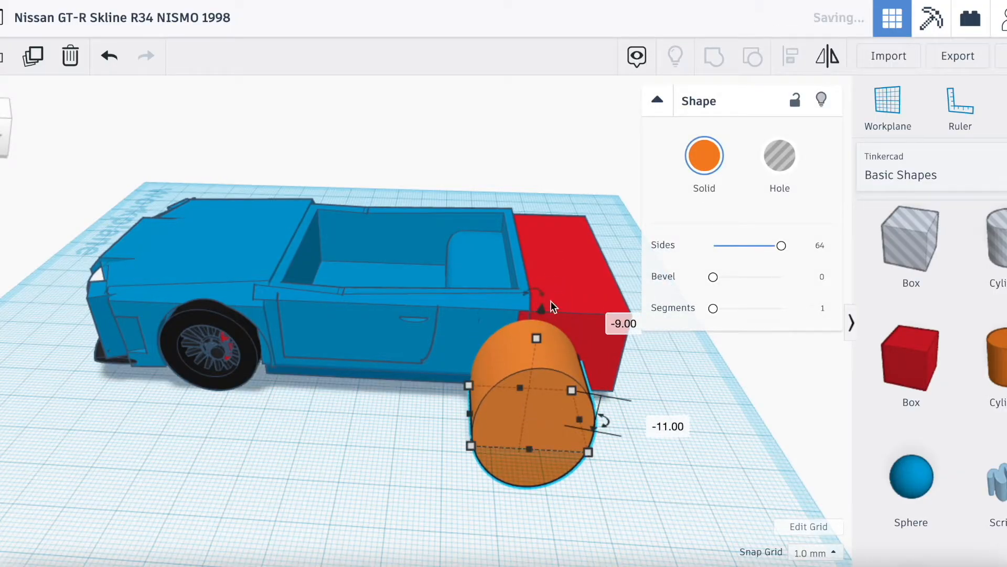
# Step: Recolour the red rear box with the same blue as the body
pyautogui.click(549, 304)
pyautogui.click(704, 158)
pyautogui.click(829, 299)
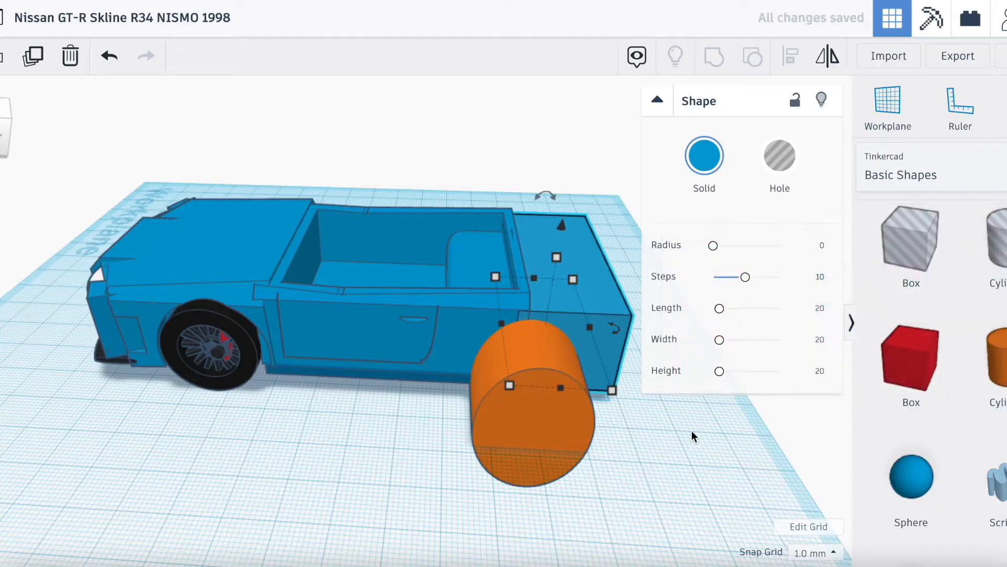
pyautogui.click(650, 410)
# Step: Nudge the orange cylinder into the side of the rear section and turn it into a hole
pyautogui.click(530, 425)
pyautogui.moveTo(10, 127)
pyautogui.mouseDown()
pyautogui.moveTo(0, 117)
pyautogui.moveTo(0, 157)
pyautogui.moveTo(0, 134)
pyautogui.mouseUp()
pyautogui.press('Right')
pyautogui.press('Right')
pyautogui.press('Right')
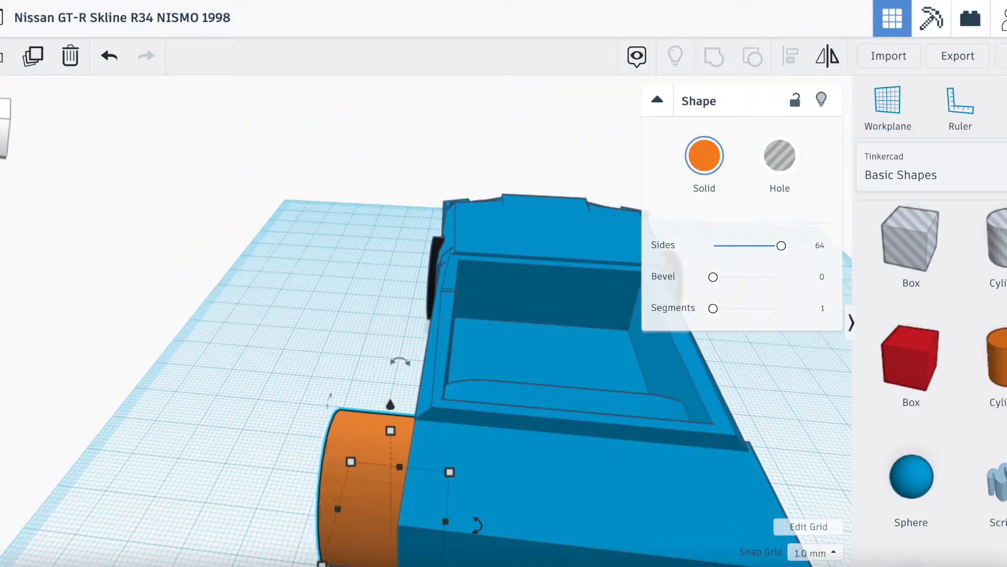
pyautogui.click(782, 153)
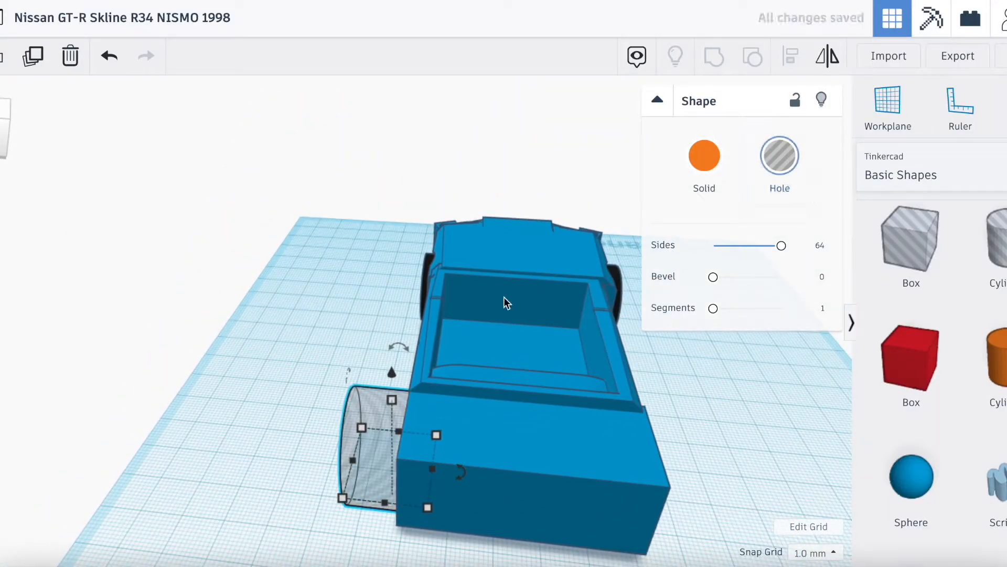
# Step: Duplicate the cylinder hole and move the copy across the car to the matching place on the opposite side
pyautogui.press('Right')
pyautogui.press('Right')
pyautogui.press('Right')
pyautogui.press('Right')
pyautogui.press('Right')
pyautogui.press('Right')
pyautogui.press('Right')
pyautogui.press('Right')
pyautogui.press('Right')
pyautogui.press('Right')
pyautogui.press('Right')
pyautogui.press('Right')
pyautogui.press('Right')
pyautogui.press('Right')
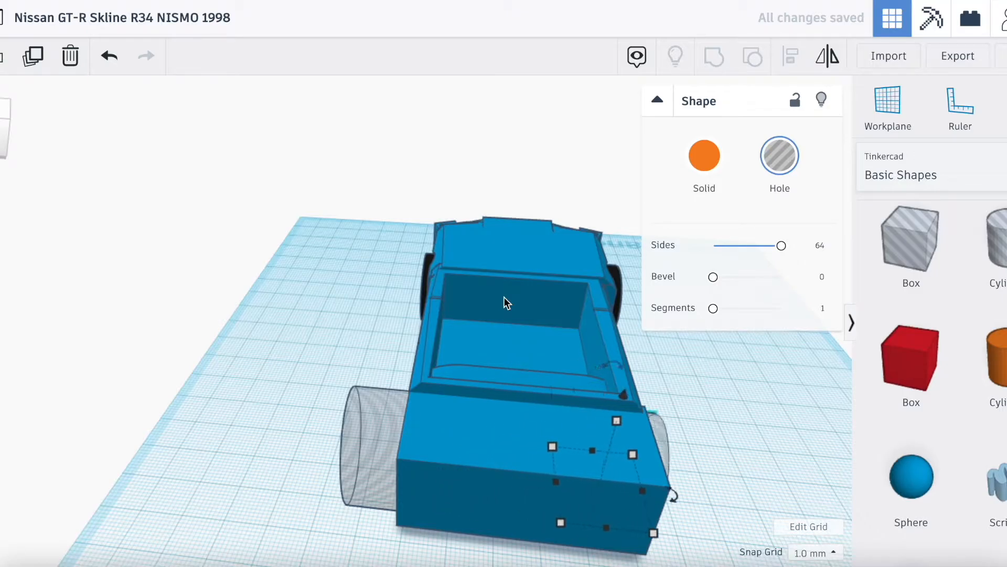
pyautogui.press('Right')
pyautogui.press('Right')
pyautogui.press('Right')
pyautogui.click(313, 372)
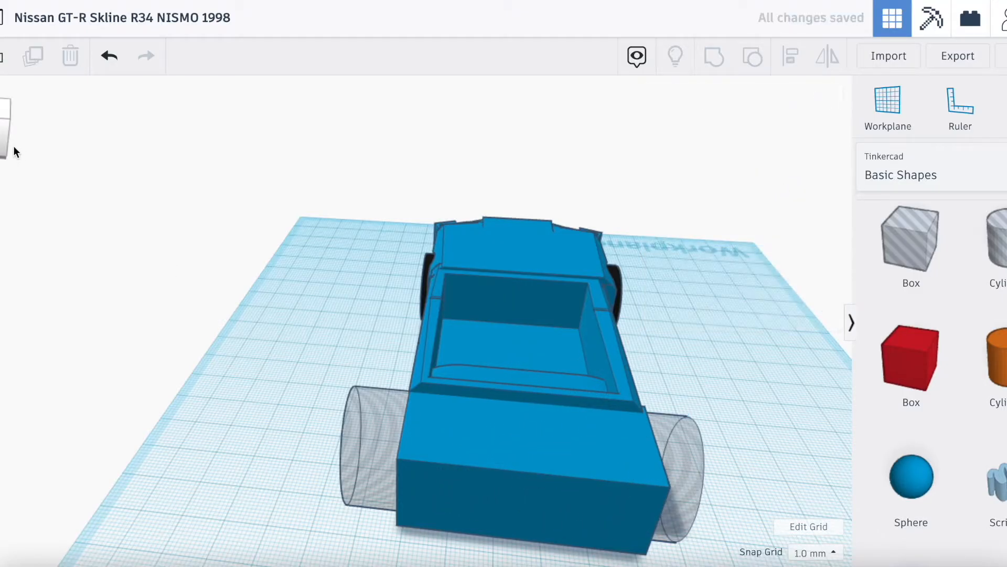
# Step: Raise the blue rear box to 5 mm above the workplane, bringing its top level with the cabin rim
pyautogui.moveTo(6, 142); pyautogui.dragTo(0, 137)
pyautogui.scroll(-2, 347, 397)
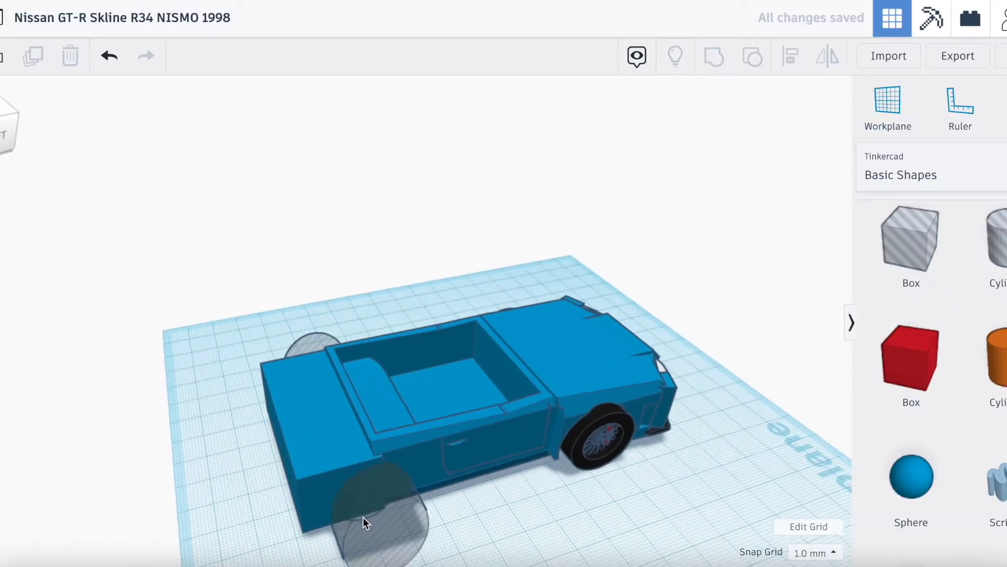
pyautogui.click(365, 517)
pyautogui.click(237, 434)
pyautogui.moveTo(17, 115); pyautogui.dragTo(36, 132)
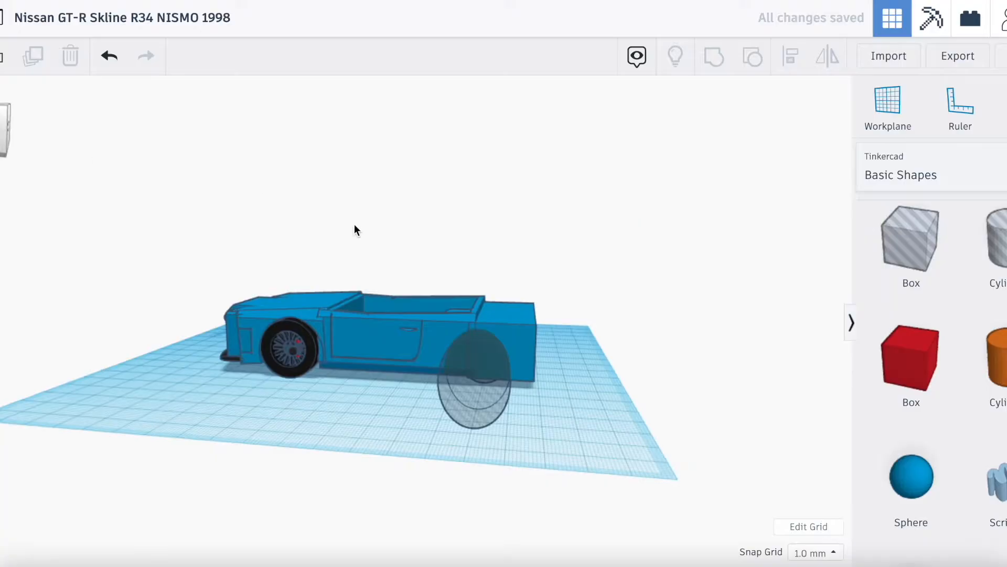
pyautogui.scroll(4, 408, 245)
pyautogui.click(617, 345)
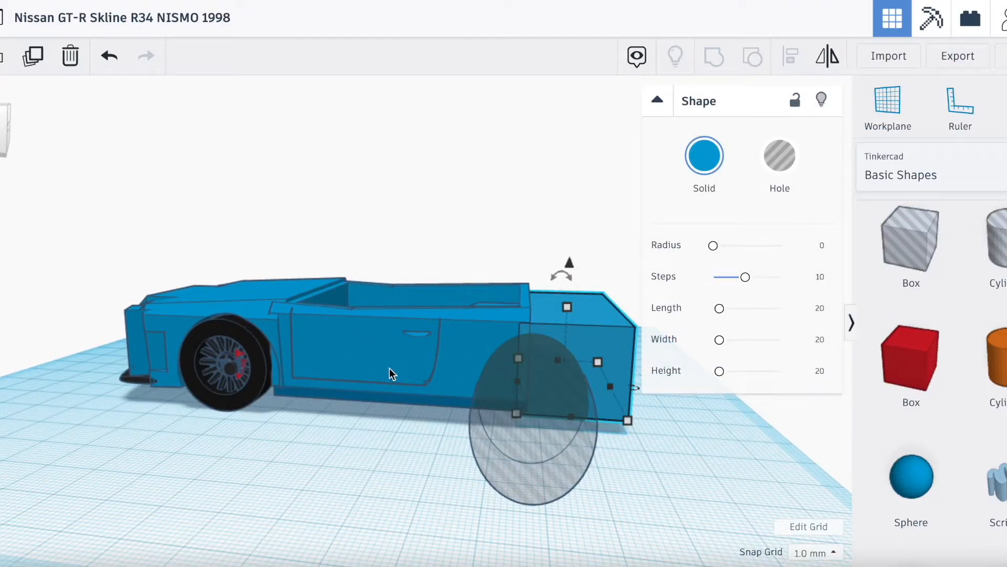
pyautogui.moveTo(12, 152); pyautogui.dragTo(1, 128)
pyautogui.moveTo(606, 400); pyautogui.dragTo(606, 394)
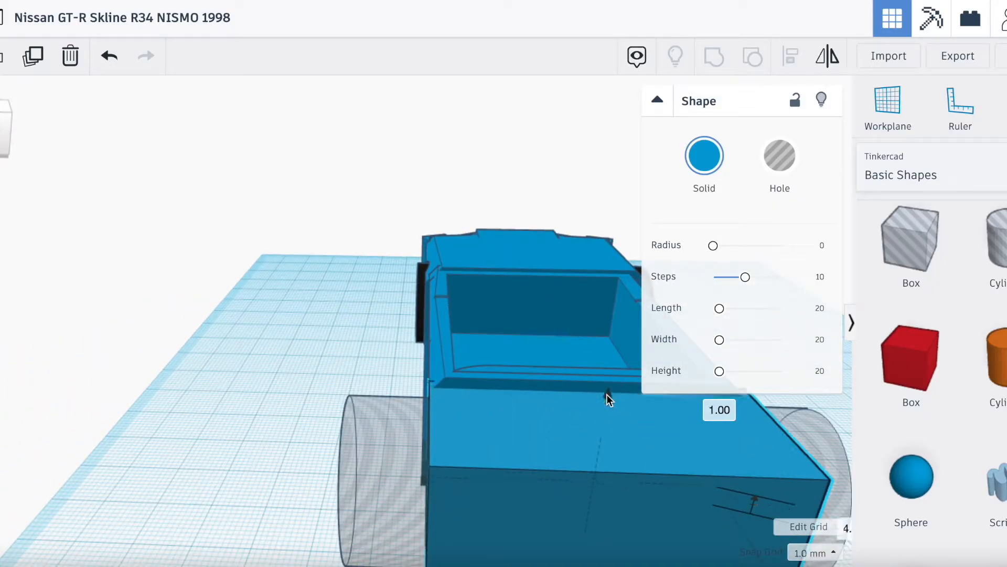
pyautogui.moveTo(1, 135); pyautogui.dragTo(17, 150)
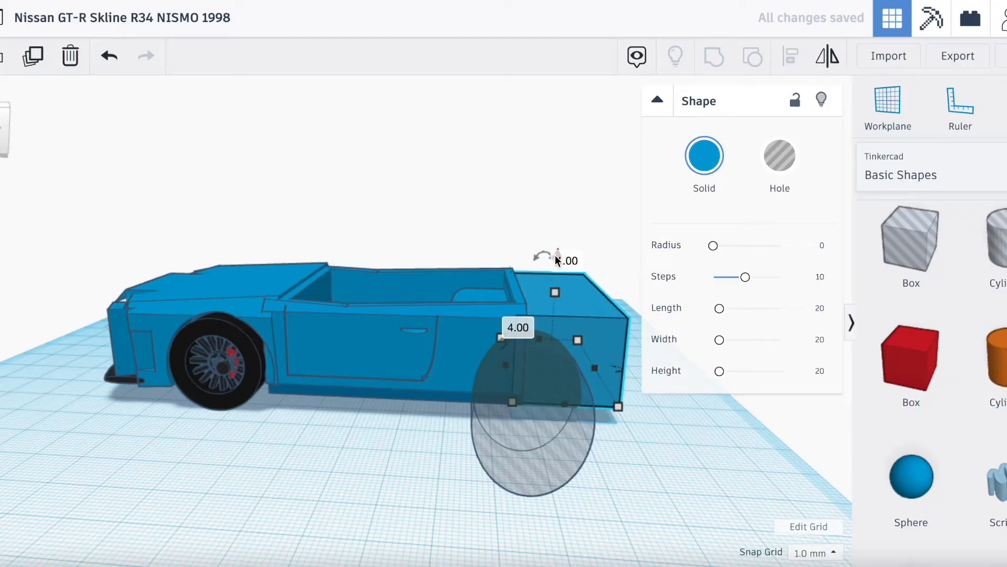
pyautogui.moveTo(561, 263); pyautogui.dragTo(560, 254)
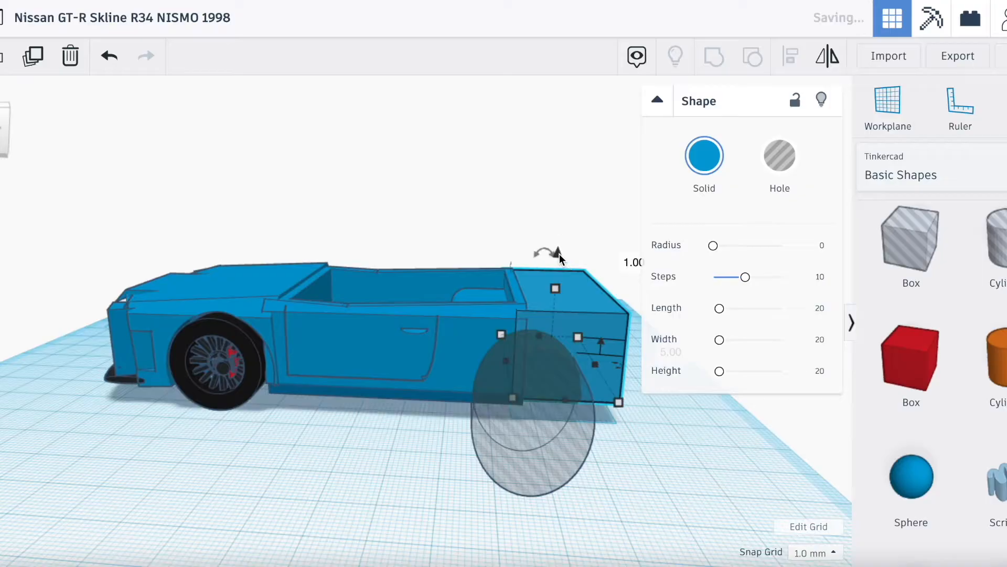
# Step: Extend the body's low base strip slightly rearward beneath the rear box
pyautogui.click(352, 447)
pyautogui.click(428, 394)
pyautogui.moveTo(522, 367); pyautogui.dragTo(530, 366)
pyautogui.click(88, 206)
pyautogui.moveTo(12, 135)
pyautogui.mouseDown()
pyautogui.moveTo(1, 128)
pyautogui.moveTo(0, 138)
pyautogui.mouseUp()
# Step: Try to cut the rear wheel arches by grouping both cylinder holes, the rear box and the base strip, and undo the grouping
pyautogui.click(574, 445)
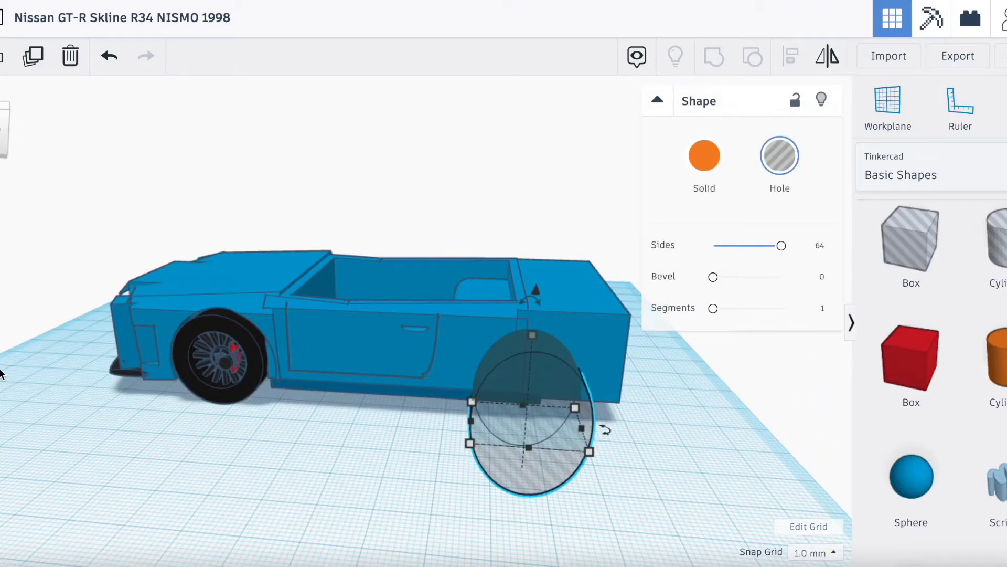
pyautogui.moveTo(3, 145)
pyautogui.mouseDown()
pyautogui.moveTo(0, 152)
pyautogui.moveTo(0, 131)
pyautogui.mouseUp()
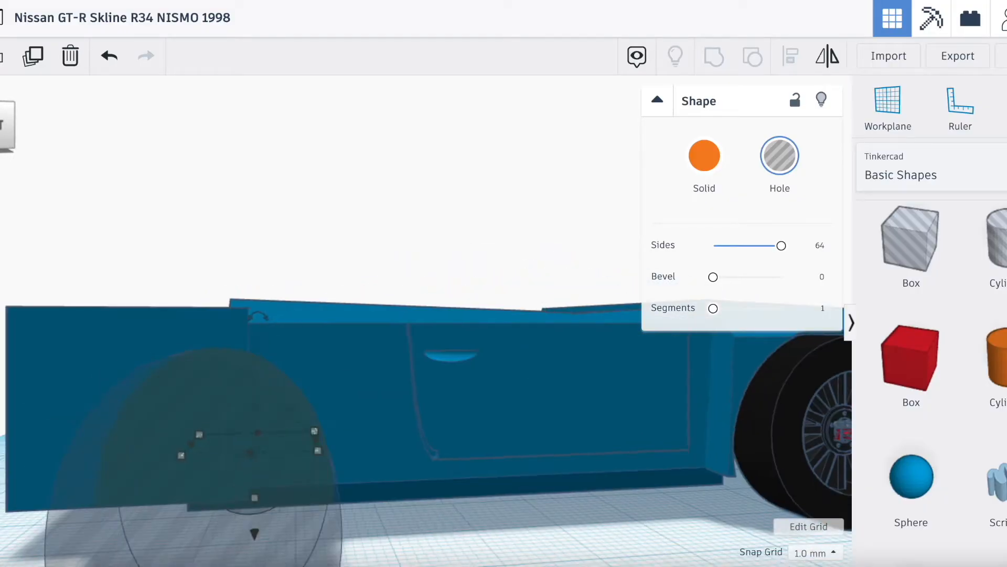
pyautogui.keyDown('shift'); pyautogui.click(159, 529); pyautogui.keyUp('shift')
pyautogui.keyDown('shift'); pyautogui.click(53, 401); pyautogui.keyUp('shift')
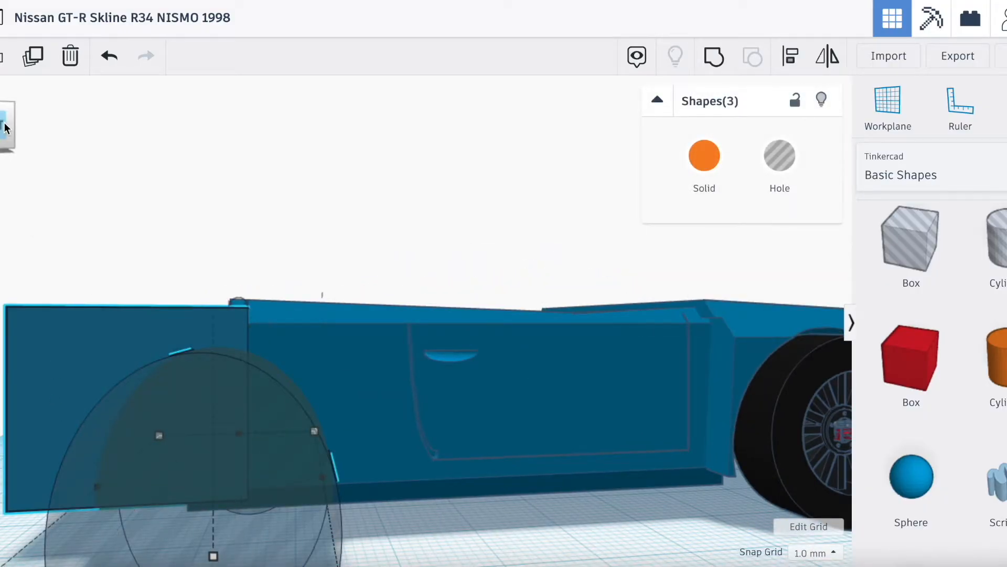
pyautogui.moveTo(5, 123)
pyautogui.mouseDown()
pyautogui.moveTo(40, 124)
pyautogui.moveTo(0, 138)
pyautogui.moveTo(0, 126)
pyautogui.mouseUp()
pyautogui.keyDown('shift'); pyautogui.click(344, 379); pyautogui.keyUp('shift')
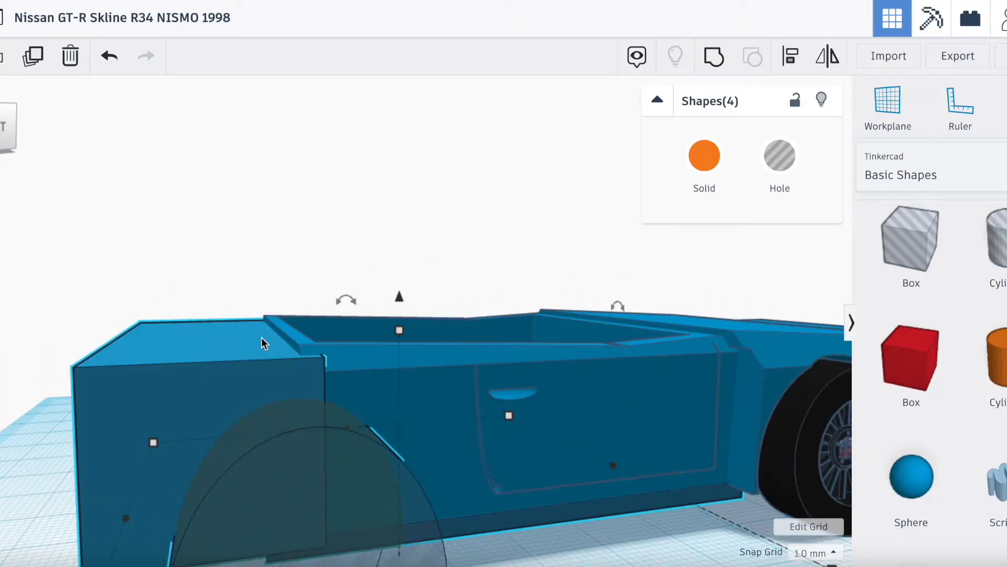
pyautogui.scroll(-5, 379, 292)
pyautogui.hotkey('ctrl', 'g')
pyautogui.scroll(3, 467, 265)
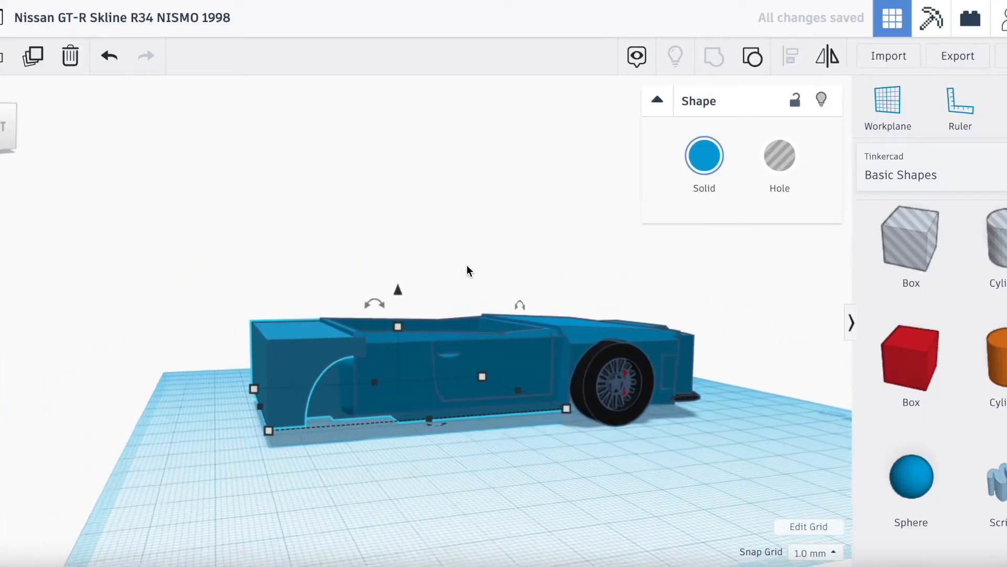
pyautogui.scroll(1, 467, 265)
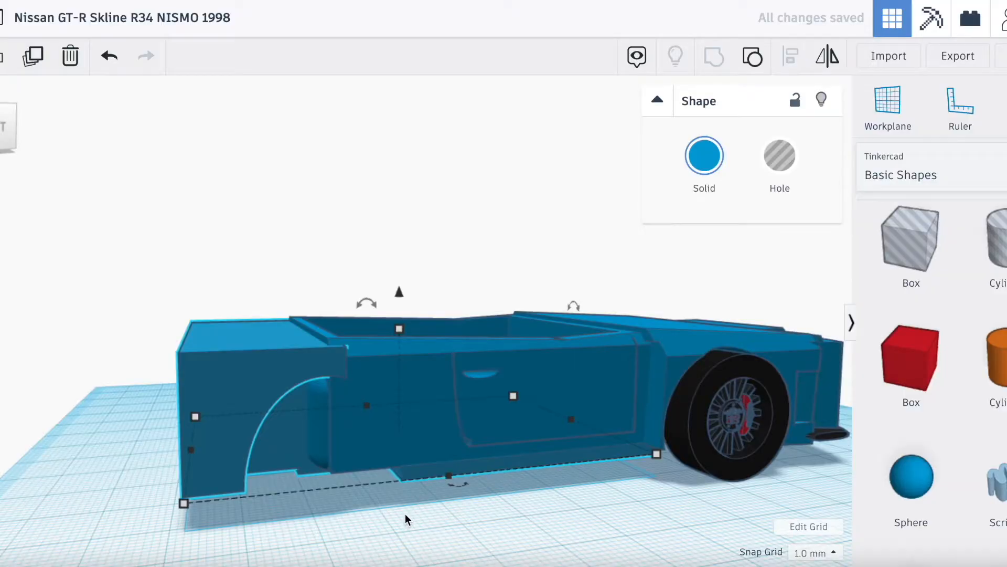
pyautogui.hotkey('ctrl', 'z')
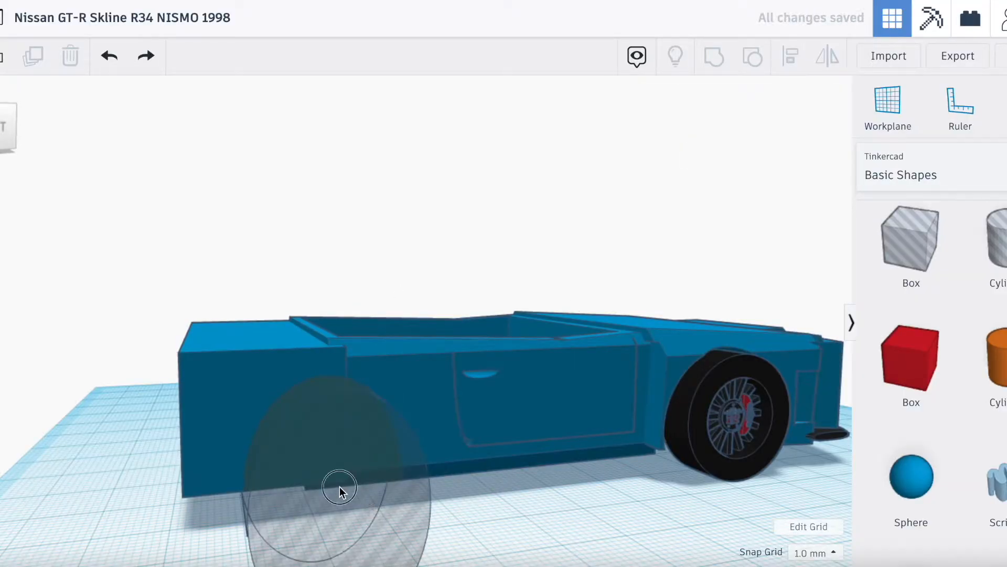
# Step: Group both cylinder holes with the rear box, main body and base strip to cut the rear wheel arches
pyautogui.click(339, 487)
pyautogui.keyDown('shift'); pyautogui.click(278, 387); pyautogui.keyUp('shift')
pyautogui.keyDown('shift'); pyautogui.click(420, 398); pyautogui.keyUp('shift')
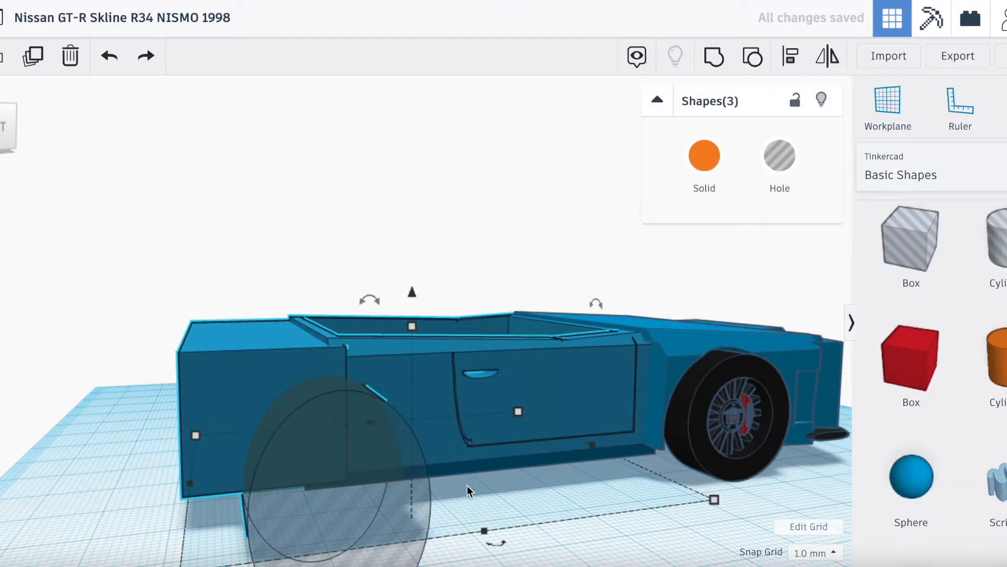
pyautogui.moveTo(1, 126); pyautogui.dragTo(31, 134)
pyautogui.keyDown('shift'); pyautogui.click(524, 447); pyautogui.keyUp('shift')
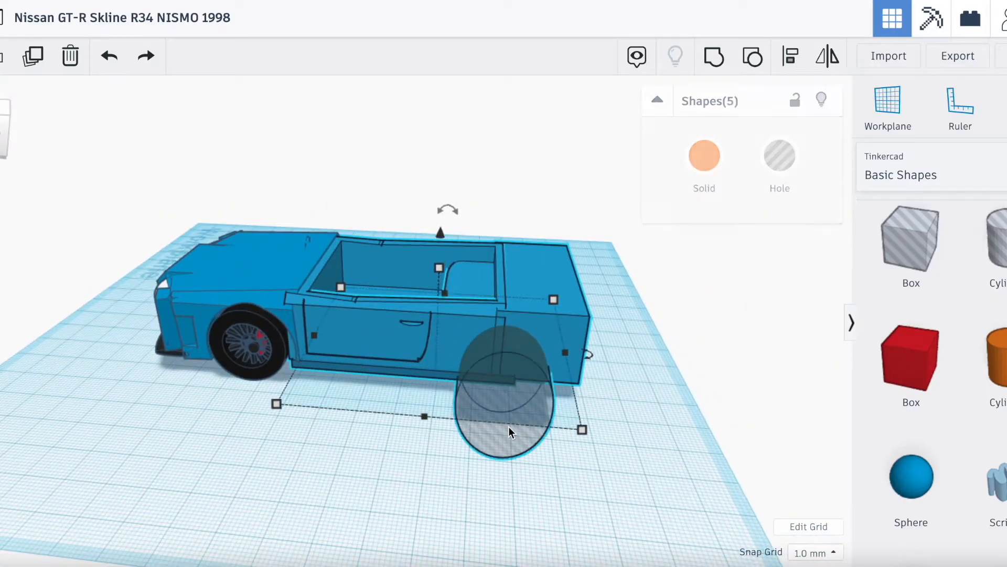
pyautogui.click(716, 71)
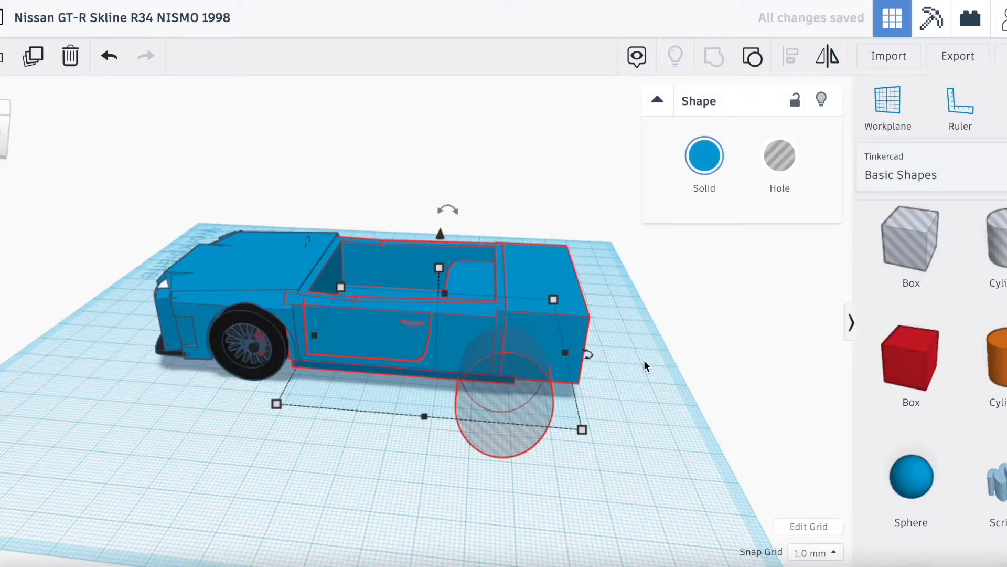
# Step: Copy the front wheel on the visible side and move the copy along the car into the rear wheel arch
pyautogui.click(589, 442)
pyautogui.scroll(3, 489, 302)
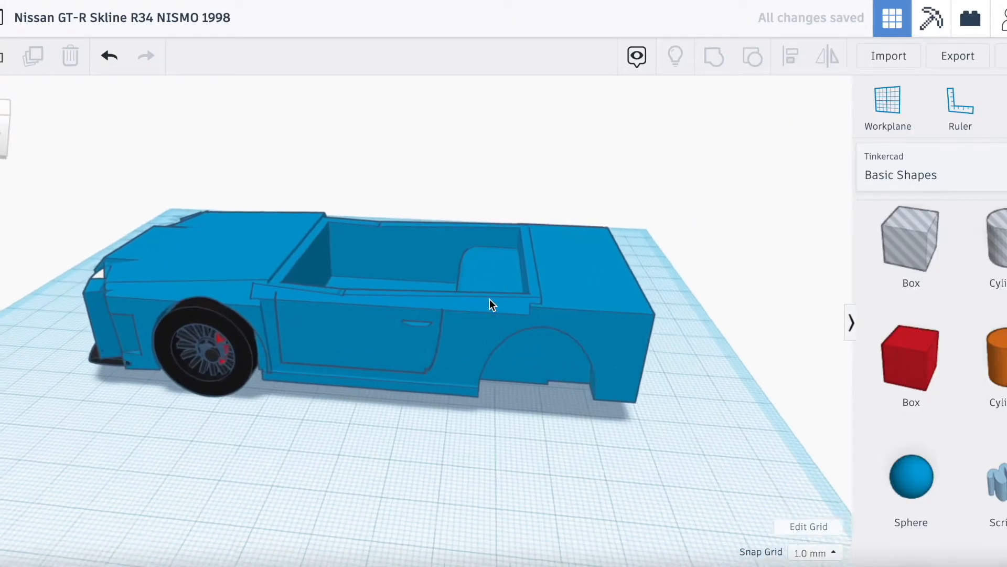
pyautogui.moveTo(1, 119); pyautogui.dragTo(7, 117)
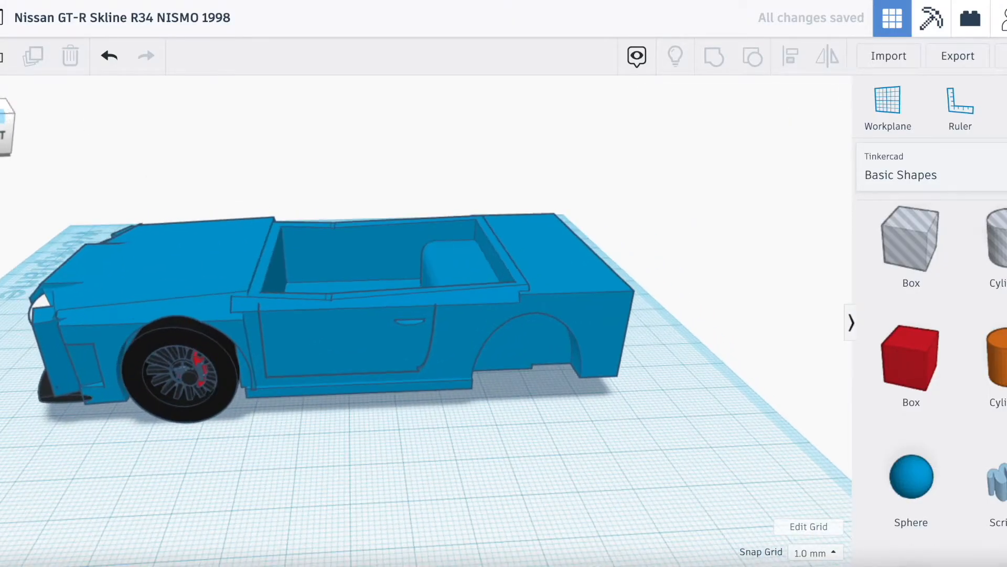
pyautogui.click(200, 402)
pyautogui.hotkey('ctrl', 'c')
pyautogui.hotkey('ctrl', 'v')
pyautogui.press('Right')
pyautogui.press('Right')
pyautogui.press('Right')
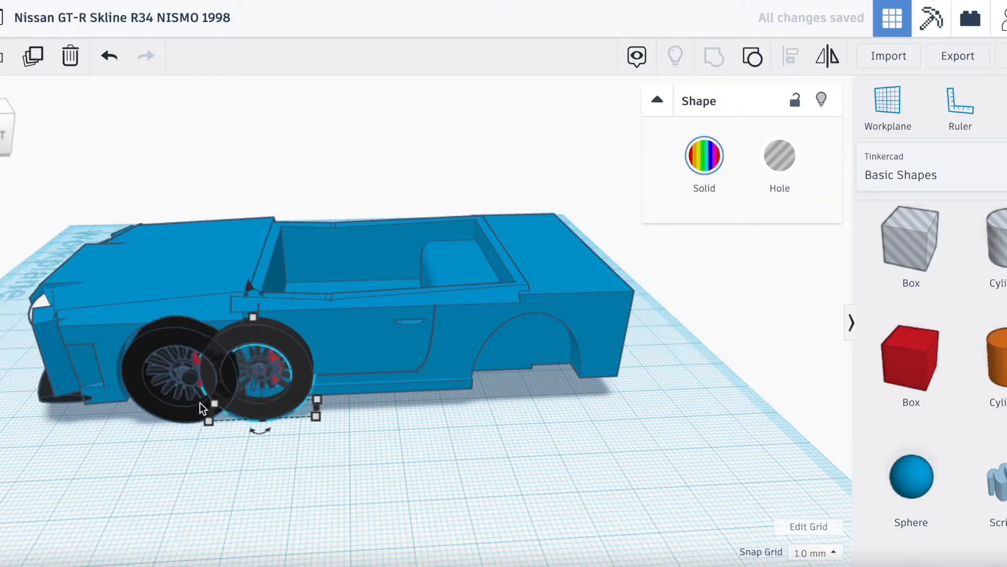
pyautogui.press('Right')
pyautogui.press('Right')
pyautogui.press('Right')
pyautogui.press('Right')
pyautogui.press('Right')
pyautogui.press('Right')
pyautogui.press('Right')
pyautogui.press('Right')
pyautogui.press('Right')
pyautogui.press('Right')
pyautogui.press('Right')
pyautogui.press('Right')
pyautogui.press('Right')
pyautogui.press('Right')
pyautogui.press('Right')
pyautogui.press('Right')
pyautogui.press('Right')
pyautogui.press('Right')
pyautogui.press('Right')
pyautogui.press('Right')
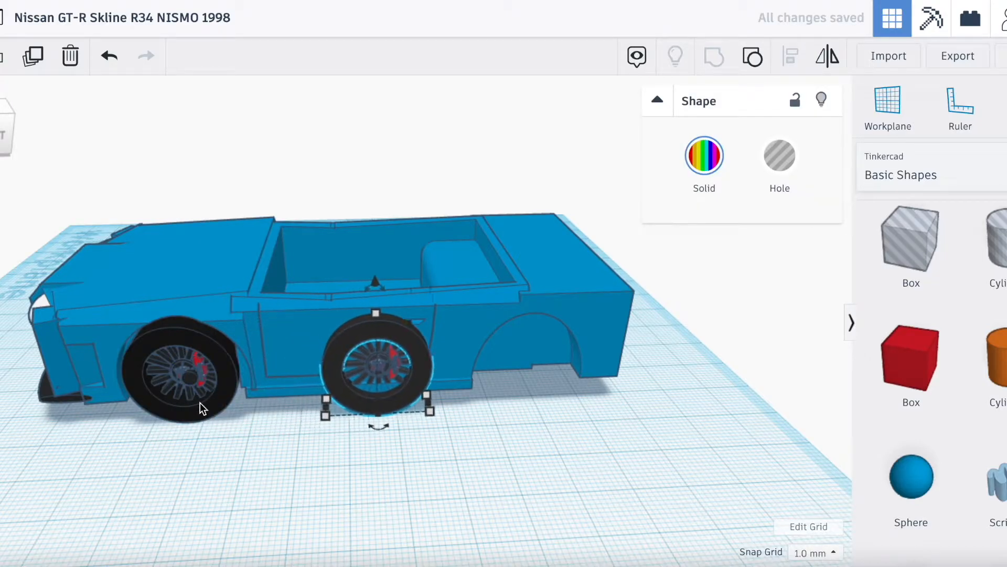
pyautogui.press('Right')
pyautogui.press('Right')
pyautogui.press('Right')
pyautogui.press('Right')
pyautogui.press('Right')
pyautogui.press('Right')
pyautogui.press('Right')
pyautogui.press('Right')
pyautogui.press('Right')
pyautogui.press('Right')
pyautogui.press('Right')
pyautogui.press('Right')
pyautogui.press('Right')
pyautogui.press('Right')
pyautogui.press('Right')
pyautogui.press('Right')
pyautogui.press('Right')
pyautogui.press('Right')
pyautogui.press('Right')
pyautogui.press('Right')
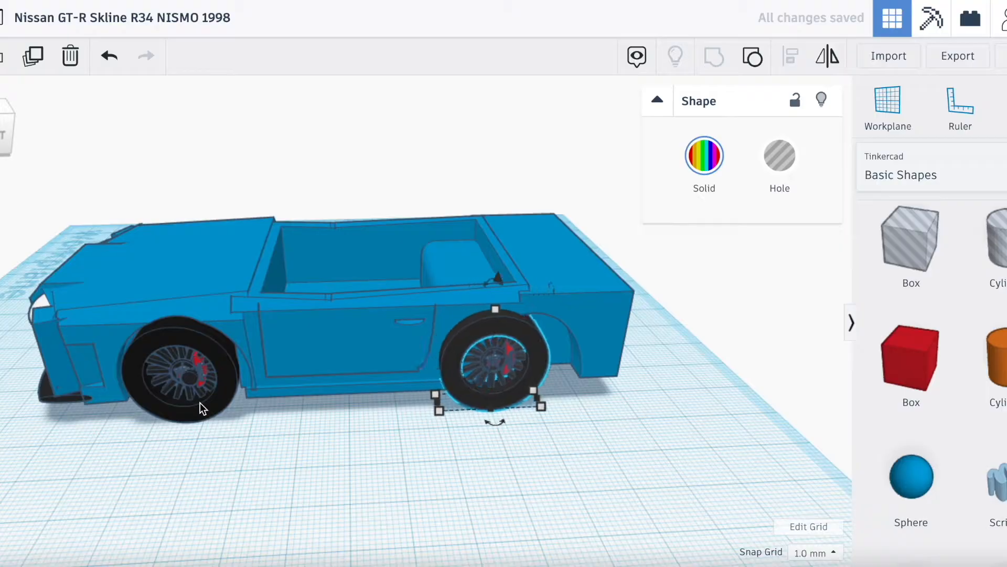
pyautogui.press('Right')
pyautogui.press('Right')
pyautogui.press('Right')
pyautogui.press('Right')
pyautogui.press('Right')
pyautogui.press('Right')
pyautogui.press('Right')
pyautogui.press('Right')
pyautogui.press('Right')
pyautogui.press('Right')
pyautogui.press('Right')
pyautogui.press('Right')
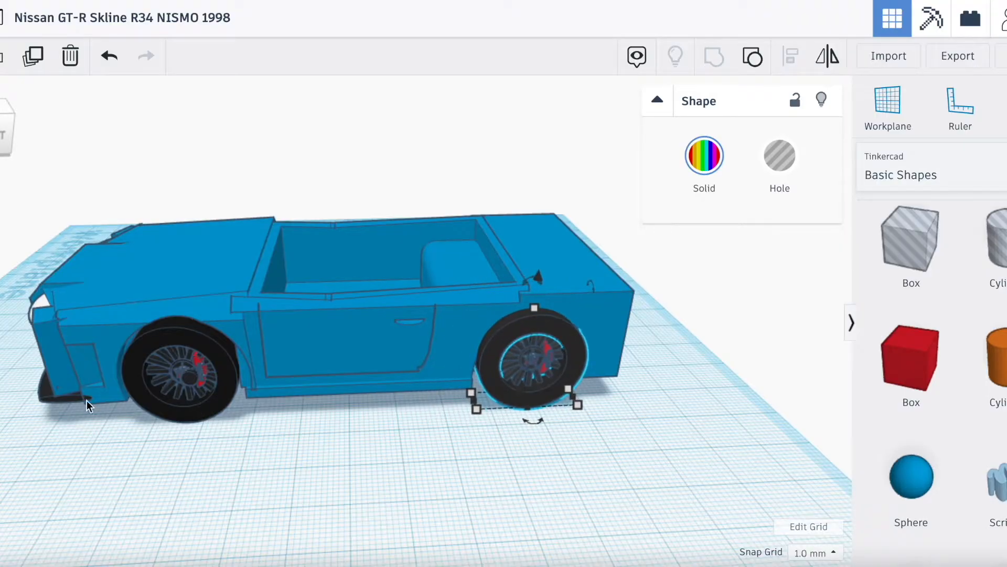
pyautogui.click(191, 377)
pyautogui.press('Delete')
pyautogui.scroll(5, 336, 359)
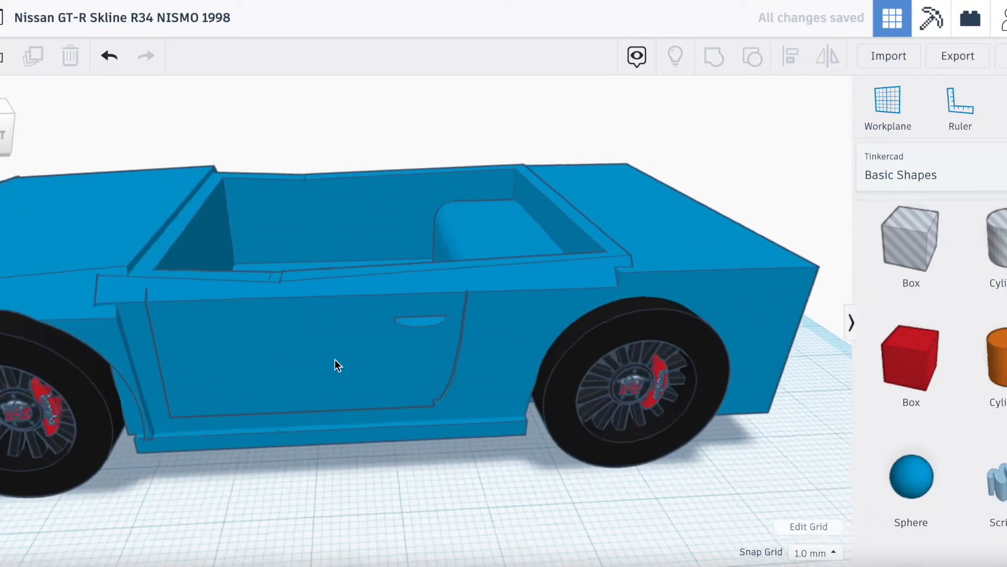
pyautogui.moveTo(1, 135)
pyautogui.mouseDown()
pyautogui.moveTo(0, 94)
pyautogui.moveTo(0, 132)
pyautogui.mouseUp()
pyautogui.scroll(-5, 346, 267)
pyautogui.scroll(5, 432, 362)
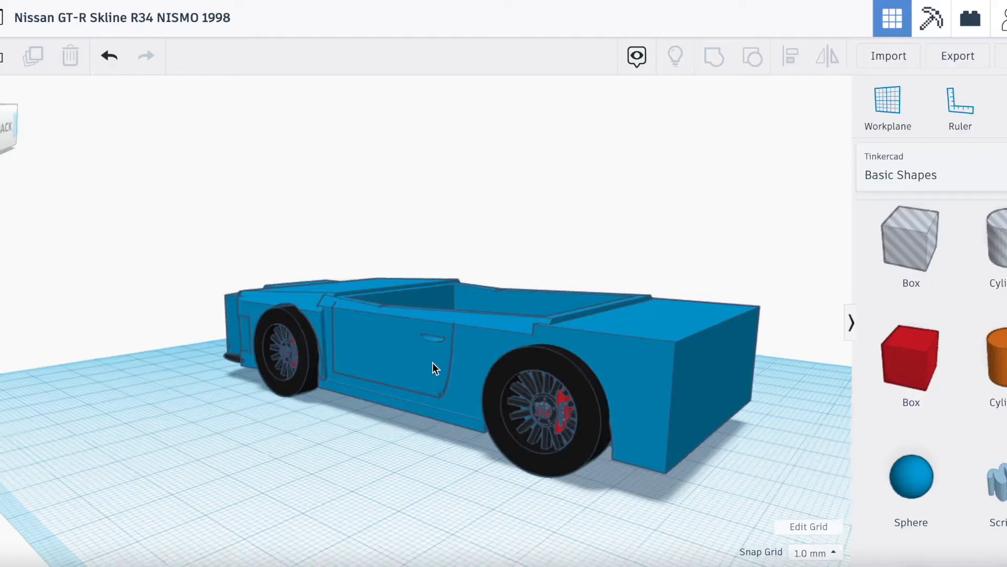
# Step: Resize the front wheel on the copied wheel's side to 21 mm in length and 21 mm in height
pyautogui.click(628, 332)
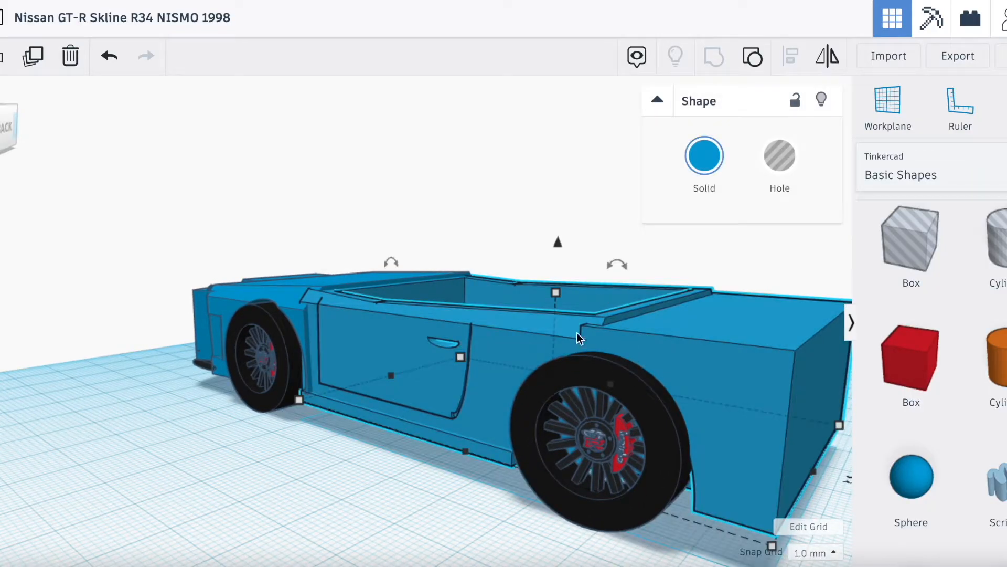
pyautogui.click(637, 409)
pyautogui.moveTo(0, 132); pyautogui.dragTo(3, 145)
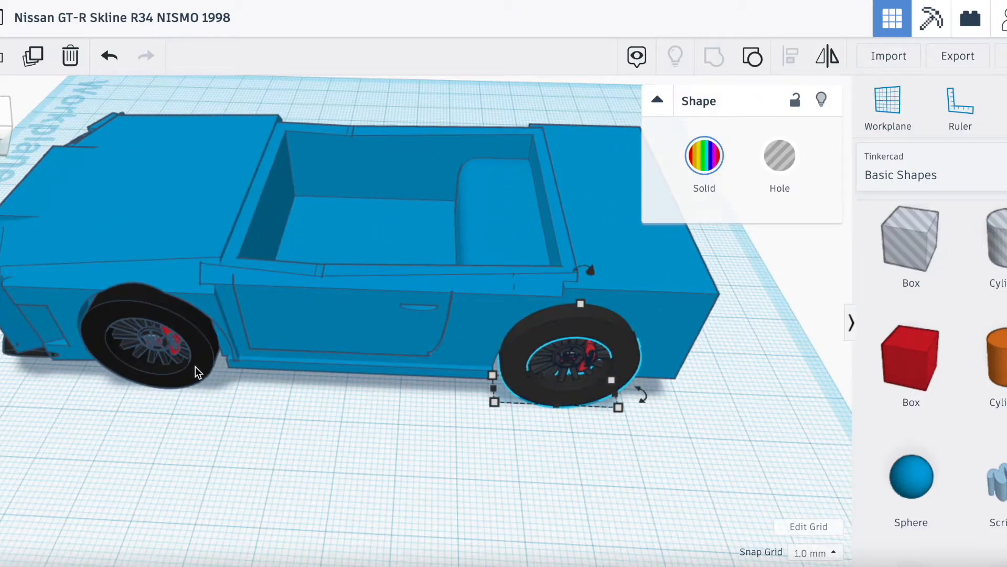
pyautogui.click(195, 367)
pyautogui.click(142, 447)
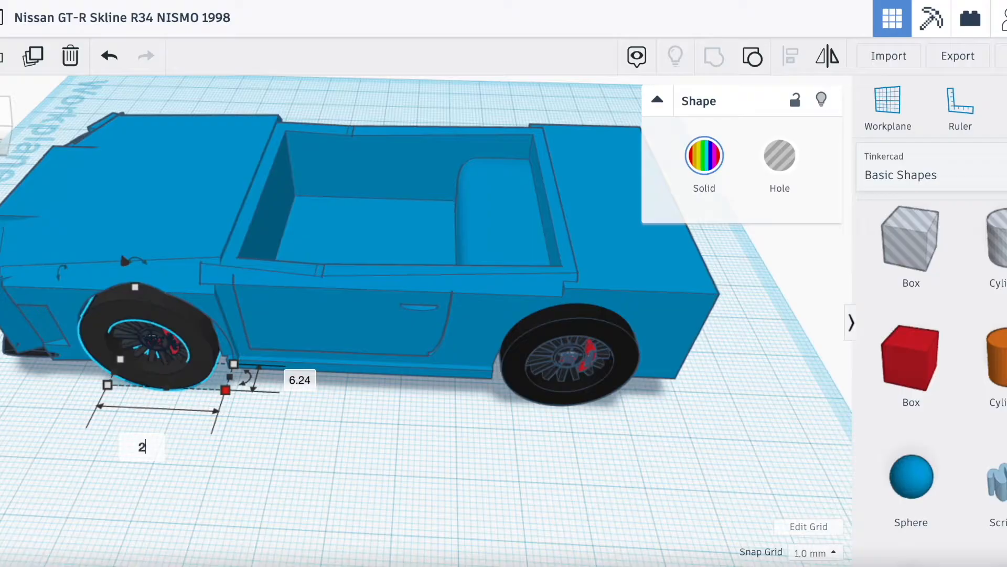
pyautogui.press('Return')
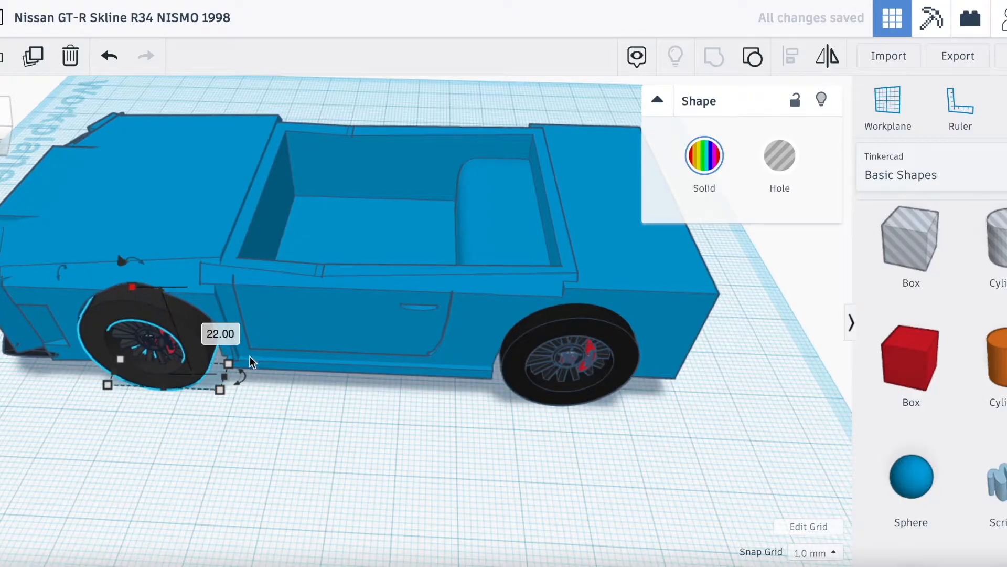
pyautogui.write('21')
pyautogui.press('Return')
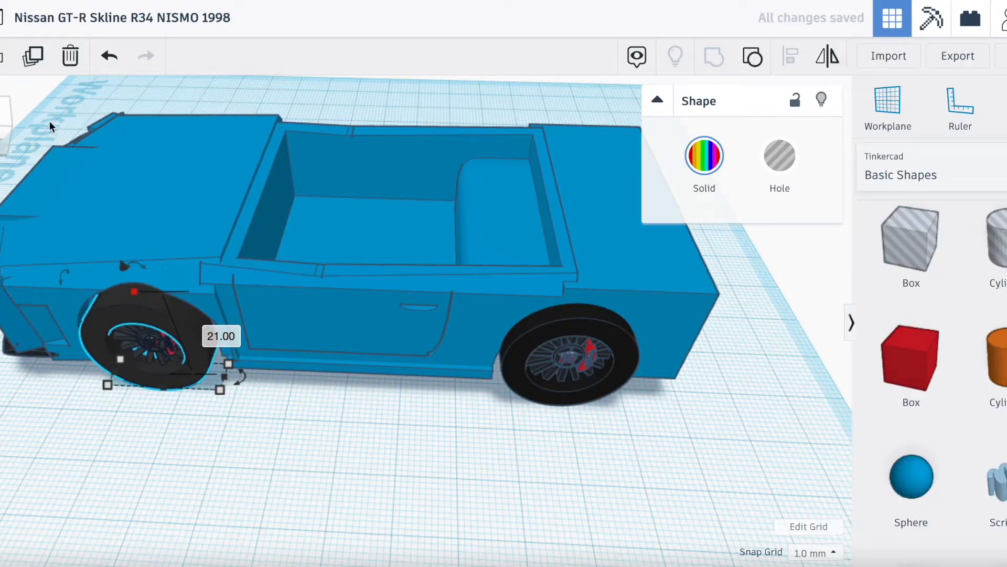
# Step: Resize the front wheel on the opposite side of the car to 21 mm in length and 21 mm in height
pyautogui.moveTo(0, 115); pyautogui.dragTo(53, 109)
pyautogui.scroll(-5, 218, 264)
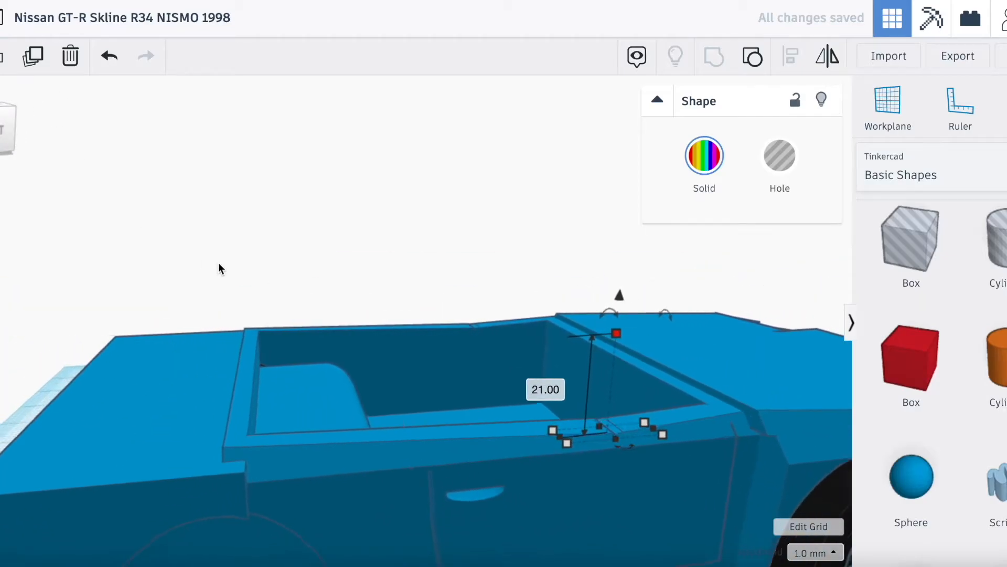
pyautogui.click(574, 432)
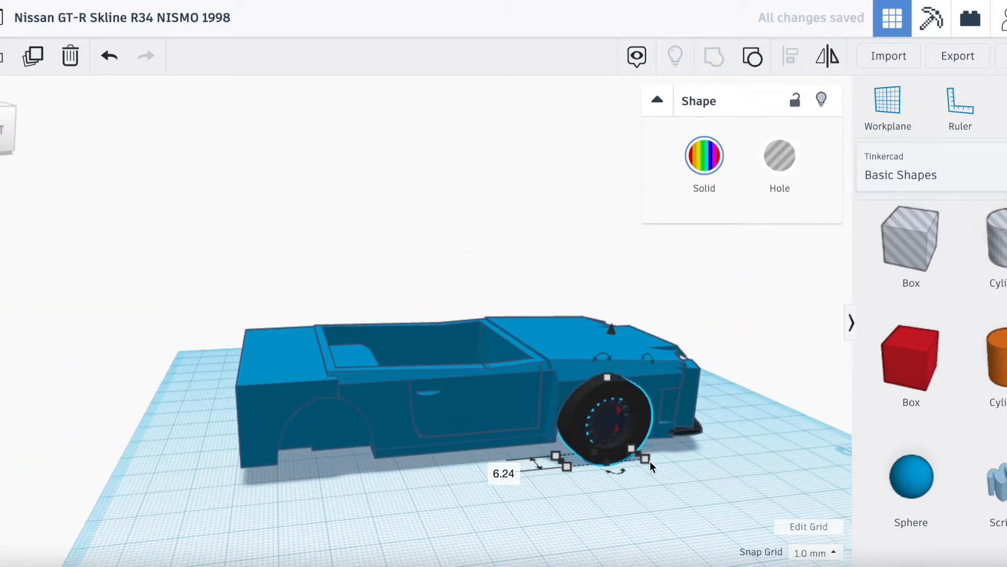
pyautogui.click(651, 499)
pyautogui.write('21')
pyautogui.press('Return')
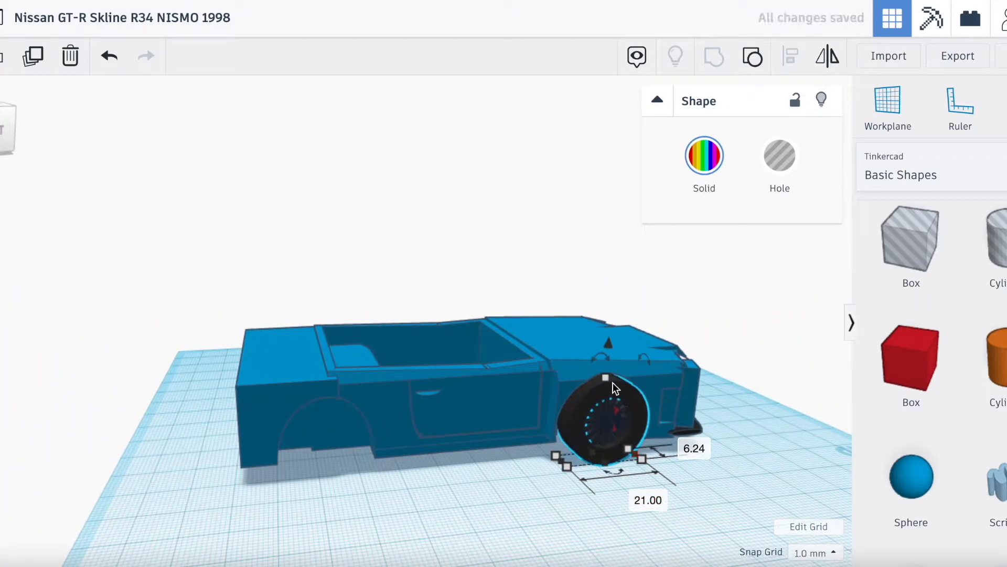
pyautogui.moveTo(613, 382)
pyautogui.click(675, 418)
pyautogui.write('21')
pyautogui.press('Return')
pyautogui.click(455, 508)
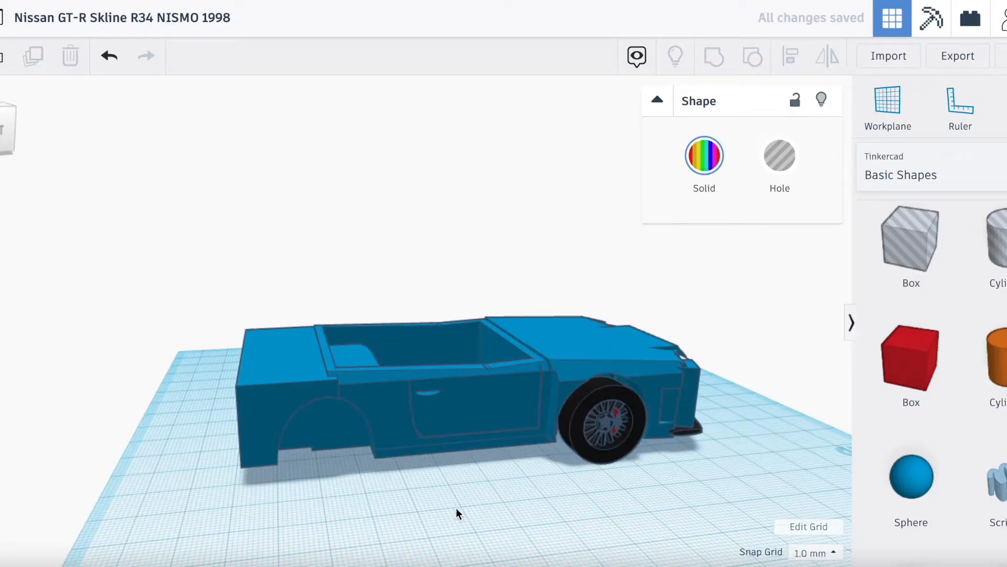
# Step: Resize the copied rear wheel to 21 mm in length and 21 mm in height
pyautogui.click(1, 135)
pyautogui.moveTo(1, 135); pyautogui.dragTo(35, 142)
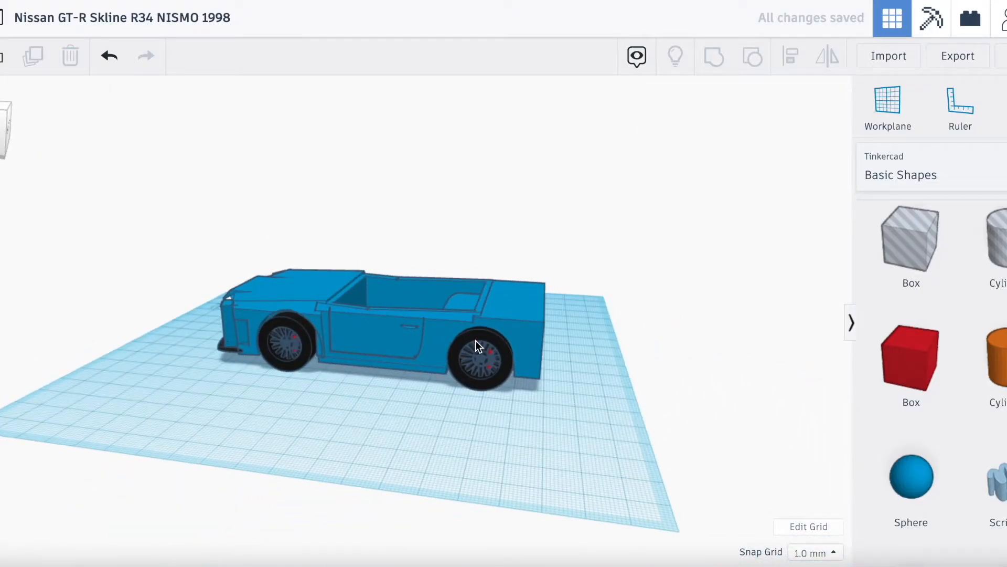
pyautogui.click(491, 378)
pyautogui.write('21')
pyautogui.press('Return')
pyautogui.scroll(5, 490, 296)
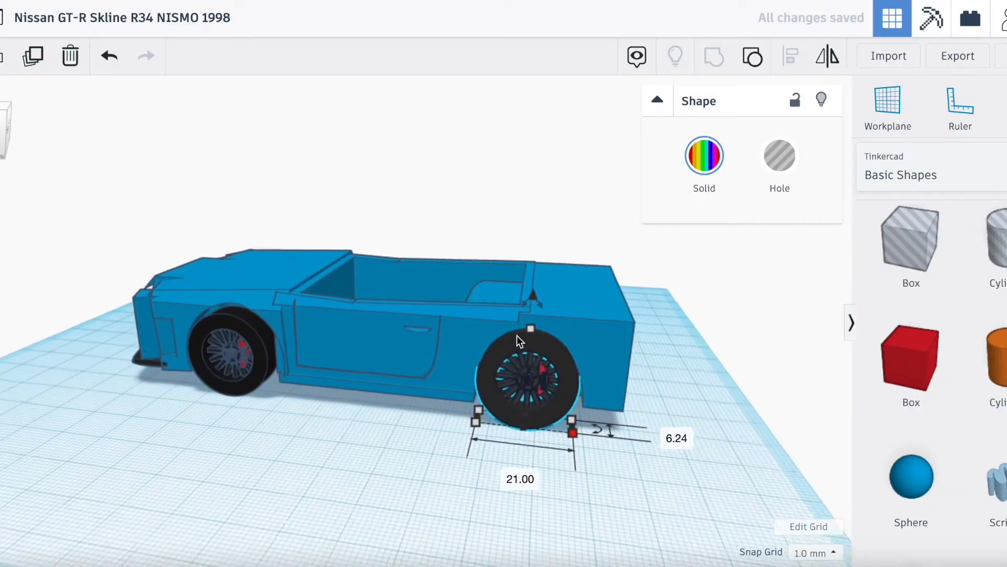
pyautogui.write('21')
pyautogui.press('Return')
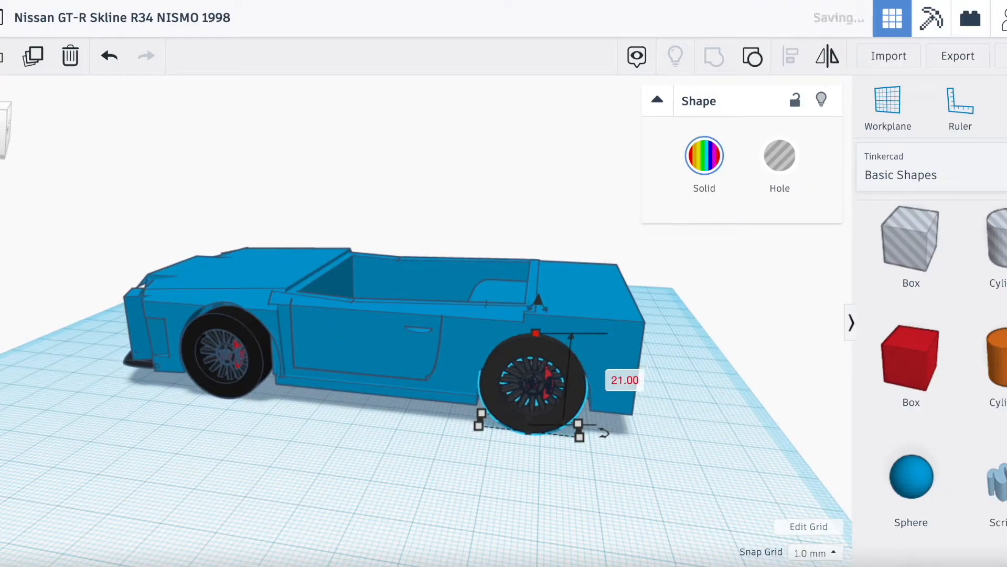
pyautogui.click(300, 482)
# Step: Duplicate the rear wheel and move the duplicate straight across the car into the opposite rear wheel arch
pyautogui.click(3, 144)
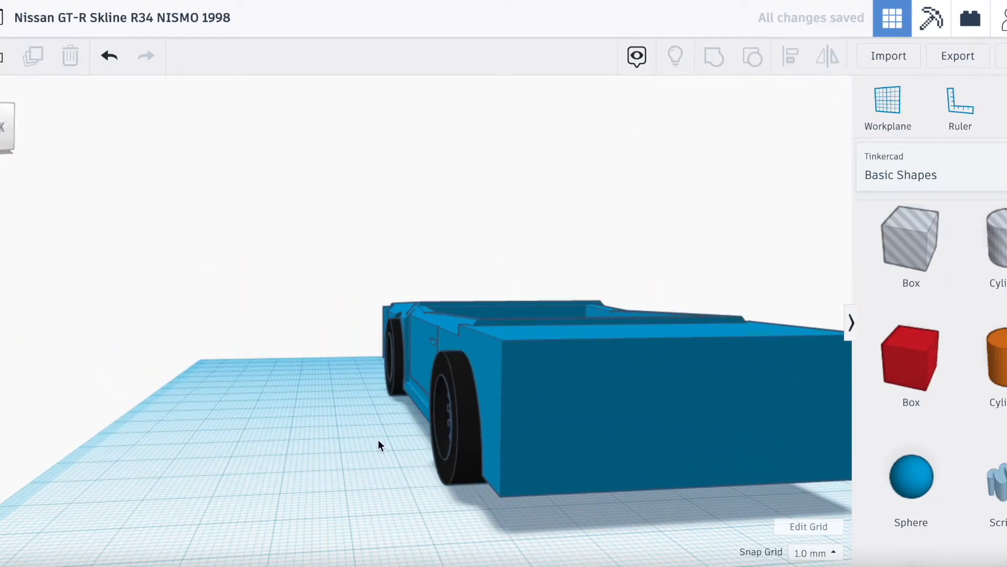
pyautogui.click(443, 468)
pyautogui.hotkey('ctrl', 'd')
pyautogui.press('Right')
pyautogui.press('Right')
pyautogui.press('Right')
pyautogui.press('Right')
pyautogui.press('Right')
pyautogui.press('Right')
pyautogui.press('Right')
pyautogui.press('Right')
pyautogui.press('Right')
pyautogui.press('Right')
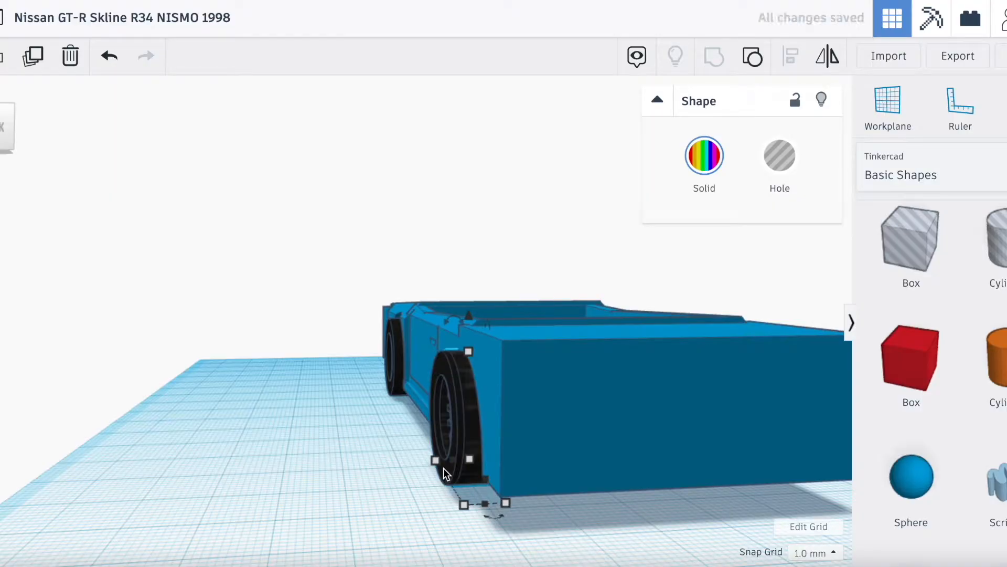
pyautogui.press('Right')
pyautogui.press('Right')
pyautogui.press('Right')
pyautogui.press('Right')
pyautogui.press('Right')
pyautogui.press('Right')
pyautogui.press('Right')
pyautogui.press('Right')
pyautogui.press('Right')
pyautogui.press('Right')
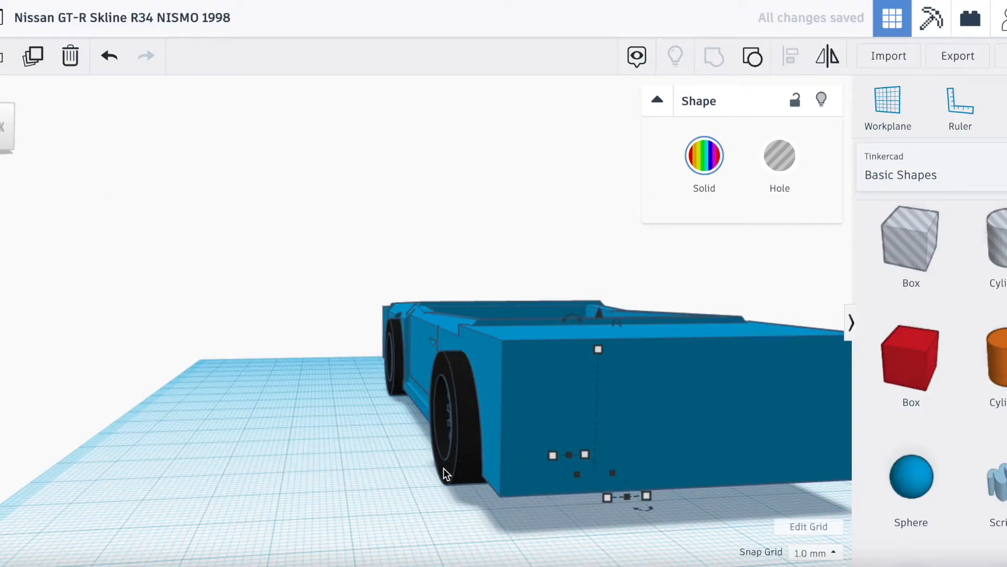
pyautogui.press('Right')
pyautogui.press('Right')
pyautogui.press('Right')
pyautogui.press('Right')
pyautogui.press('Right')
pyautogui.press('Right')
pyautogui.press('Right')
pyautogui.press('Right')
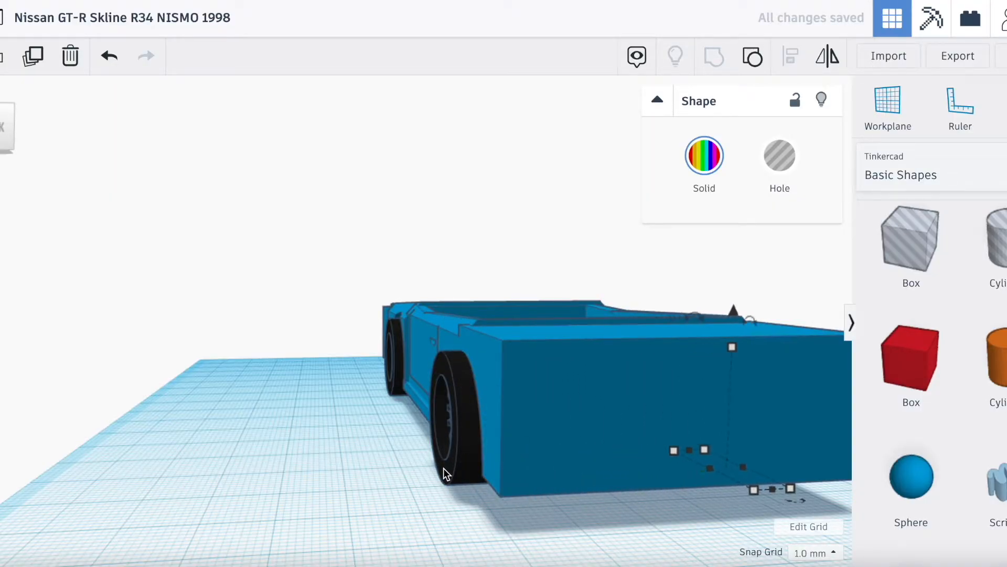
pyautogui.press('Right')
pyautogui.press('Right')
pyautogui.moveTo(9, 133); pyautogui.dragTo(0, 133)
pyautogui.press('Up')
pyautogui.press('Up')
pyautogui.press('Up')
pyautogui.press('Up')
pyautogui.press('Up')
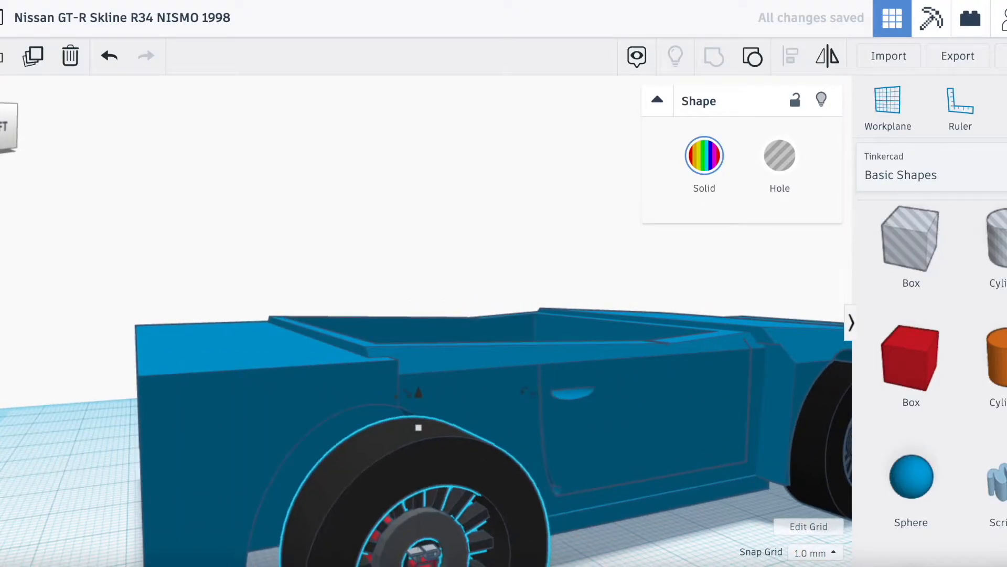
pyautogui.scroll(-4, 89, 212)
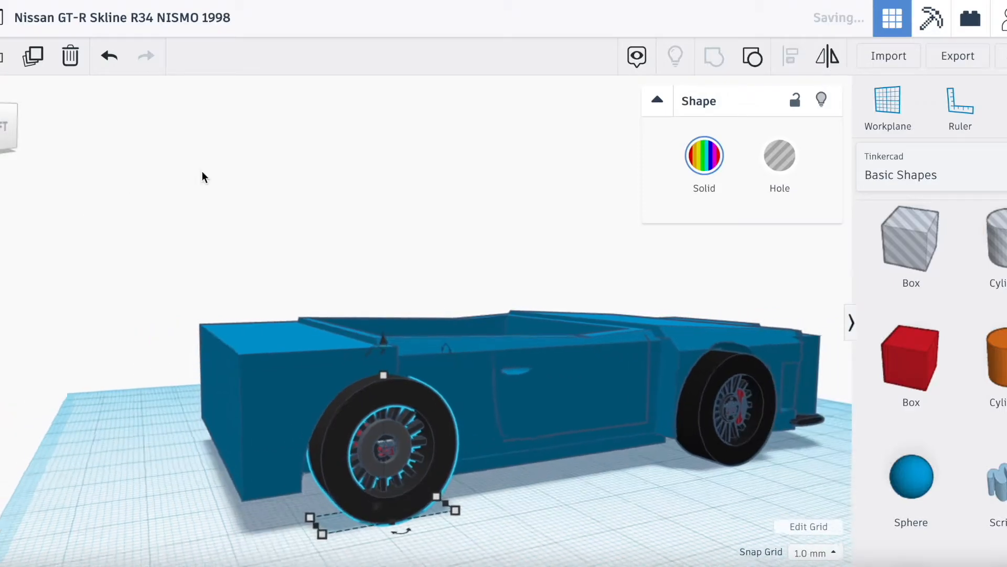
# Step: Mirror the duplicated rear wheel across the car's width so its rim face points outward
pyautogui.click(471, 491)
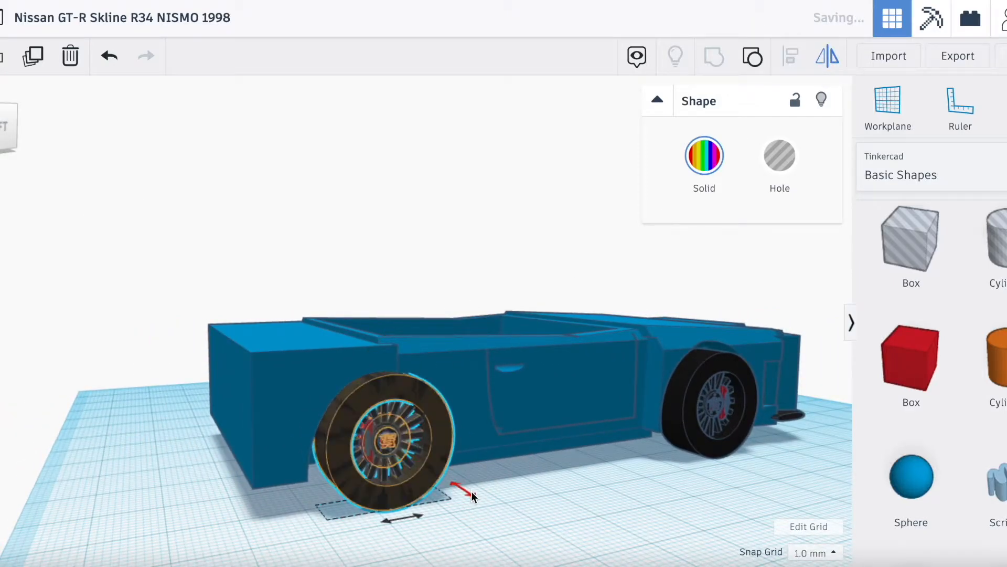
pyautogui.click(469, 494)
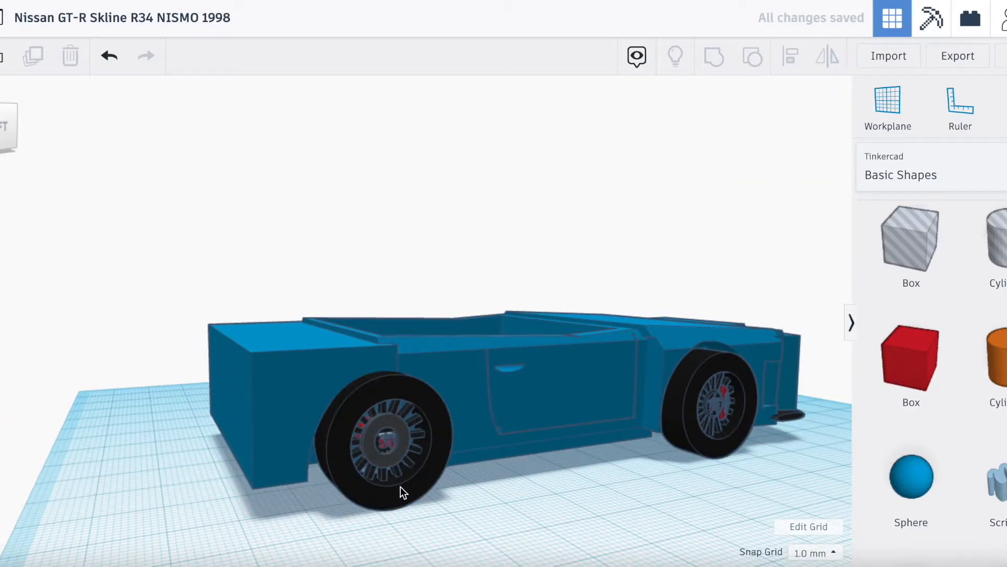
pyautogui.click(403, 488)
pyautogui.click(471, 494)
pyautogui.click(512, 497)
pyautogui.scroll(2, 405, 470)
pyautogui.scroll(-3, 405, 470)
pyautogui.click(414, 491)
pyautogui.scroll(2, 414, 491)
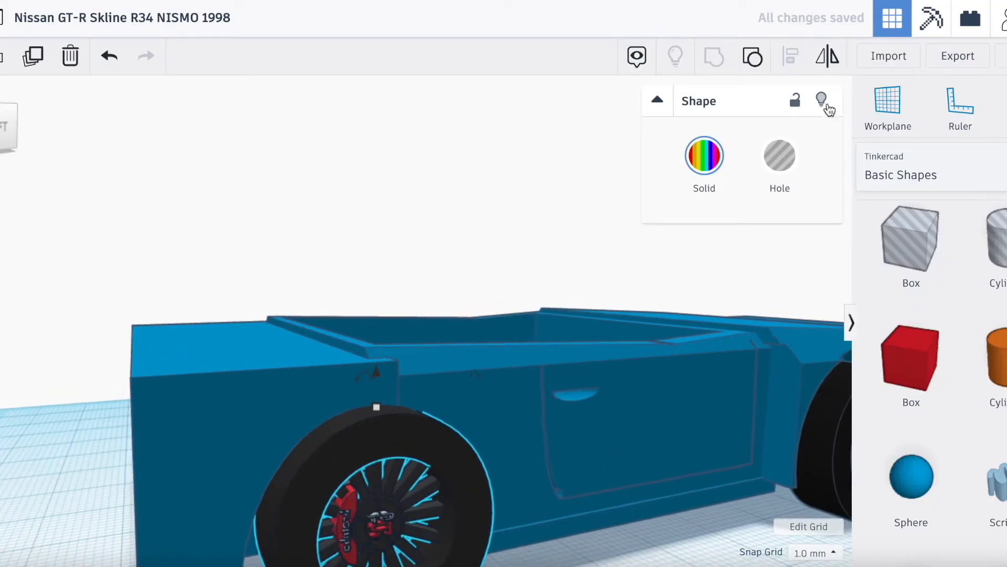
# Step: Mirror the duplicated rear wheel along the car's length so its red brake caliper matches the front wheel's
pyautogui.click(825, 67)
pyautogui.scroll(-4, 559, 310)
pyautogui.click(409, 524)
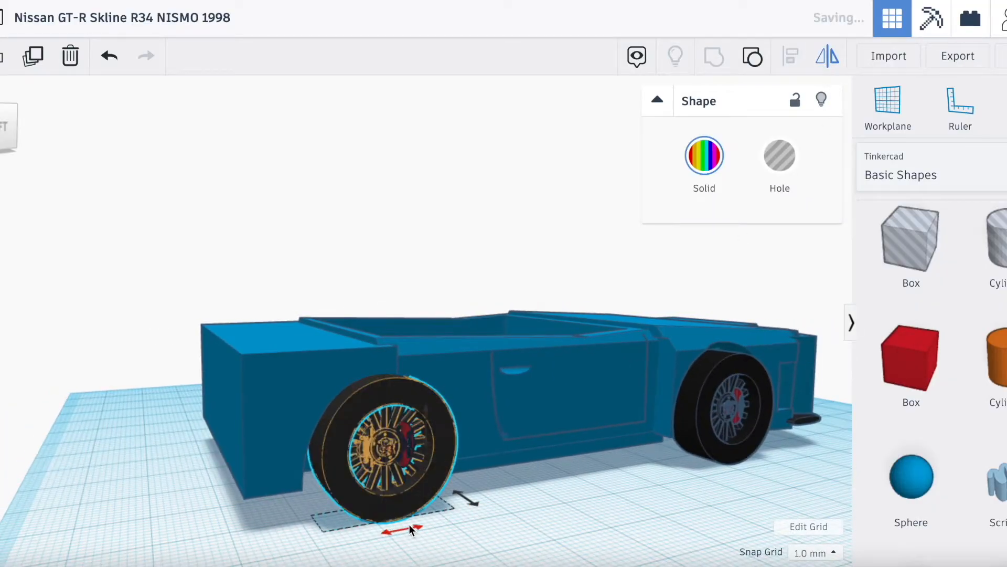
pyautogui.click(451, 537)
pyautogui.scroll(3, 390, 486)
pyautogui.click(331, 498)
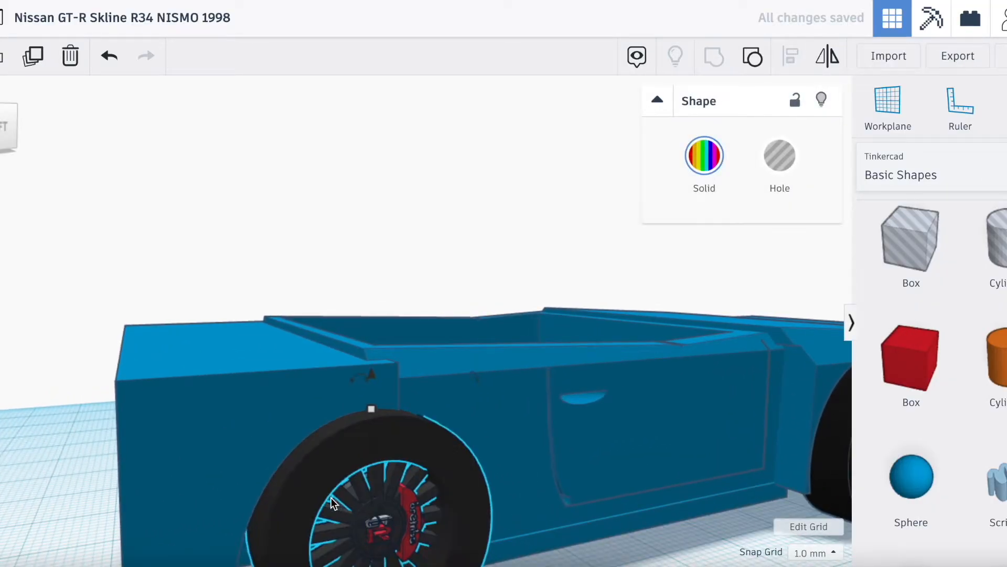
# Step: Nudge the mirrored rear wheel slightly toward the back of the car within its arch
pyautogui.moveTo(2, 111); pyautogui.dragTo(34, 131)
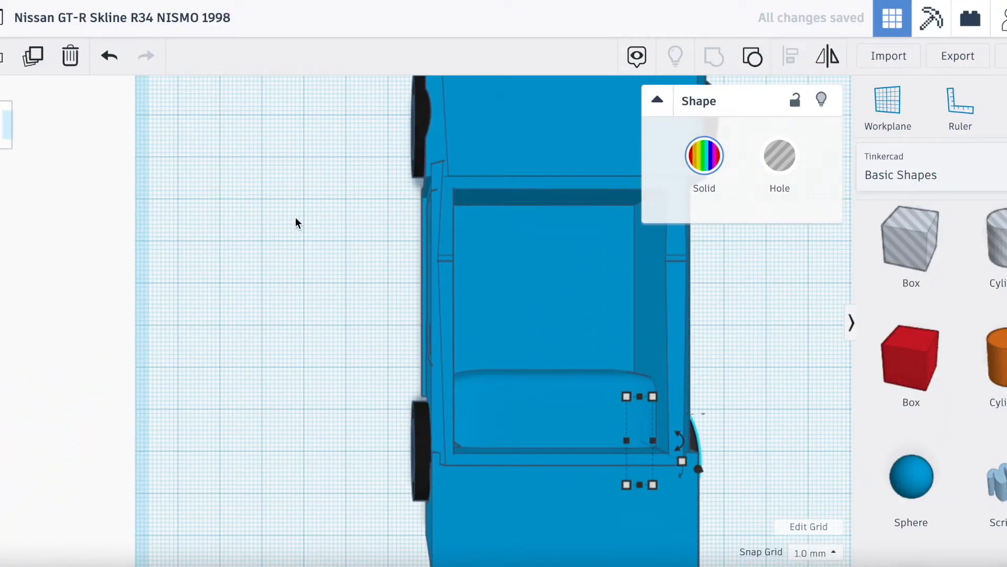
pyautogui.scroll(-3, 295, 216)
pyautogui.moveTo(132, 255); pyautogui.dragTo(4, 134, button='right')
pyautogui.press('Left')
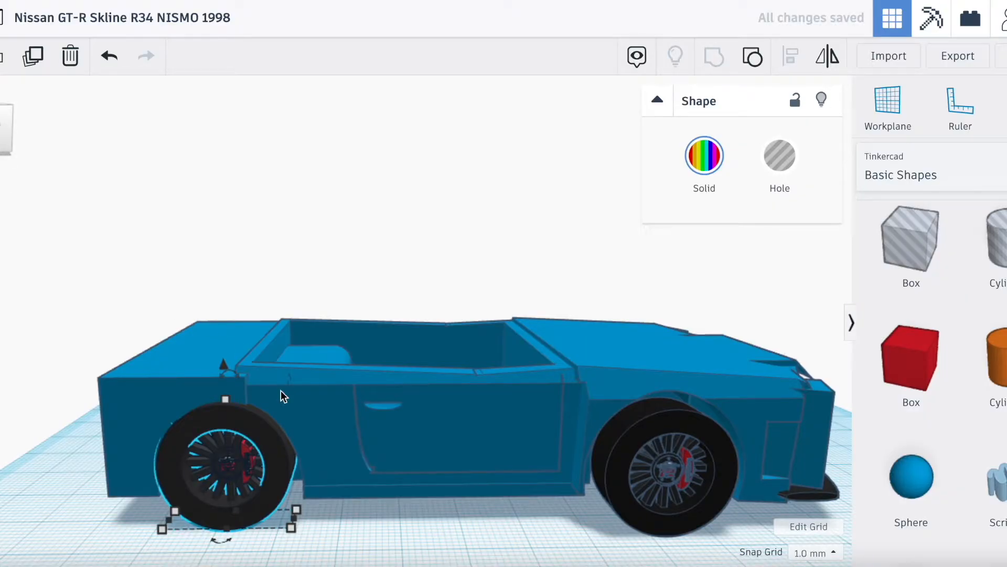
pyautogui.click(357, 525)
# Step: Nudge the mirrored rear wheel slightly outward from the car body
pyautogui.click(7, 144)
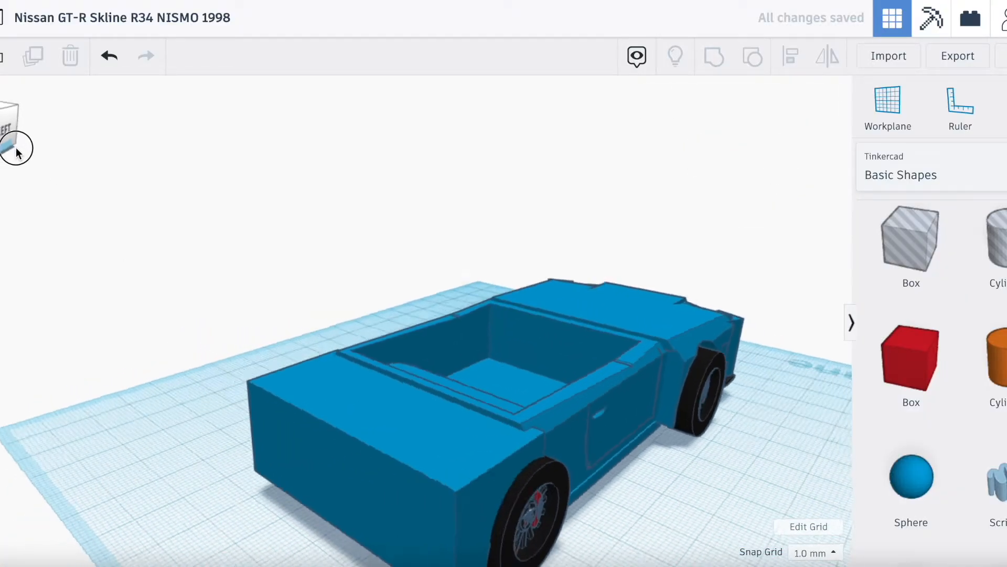
pyautogui.moveTo(22, 147); pyautogui.dragTo(27, 150)
pyautogui.click(579, 471)
pyautogui.press('Right')
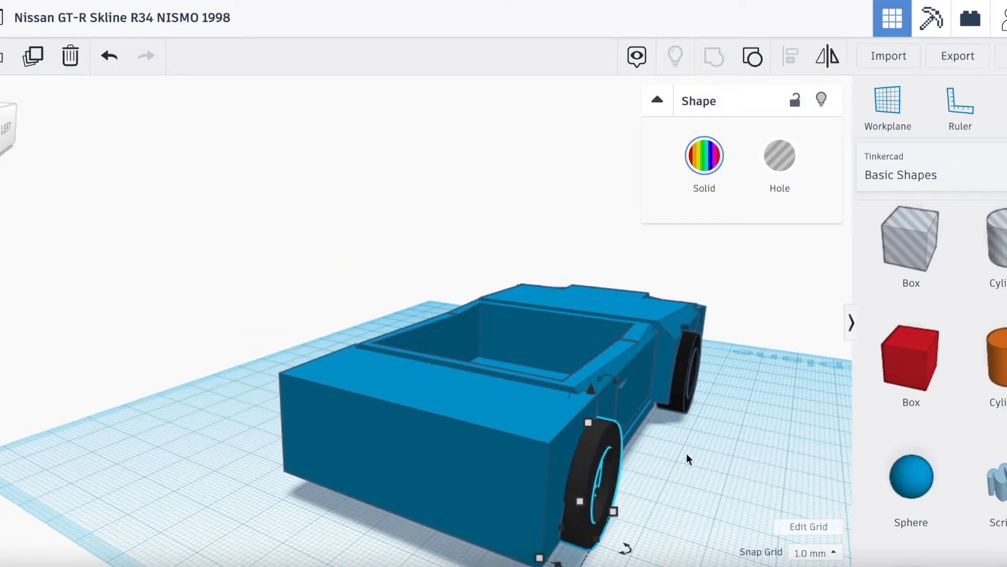
# Step: Inspect the fitted rear wheel from the side and check the car body's solid colour options
pyautogui.click(686, 453)
pyautogui.moveTo(7, 140)
pyautogui.mouseDown()
pyautogui.moveTo(27, 140)
pyautogui.moveTo(4, 138)
pyautogui.mouseUp()
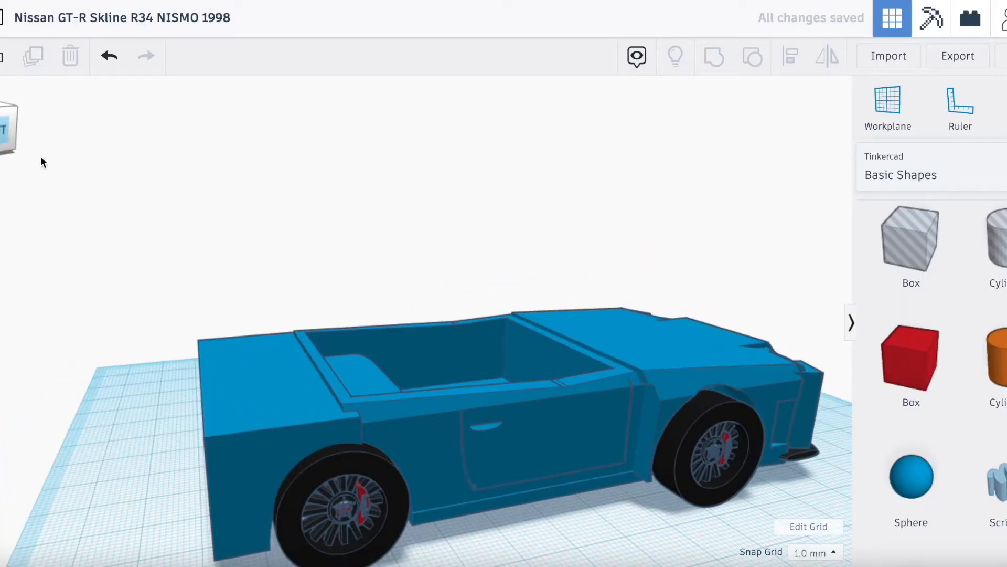
pyautogui.click(207, 393)
pyautogui.click(705, 149)
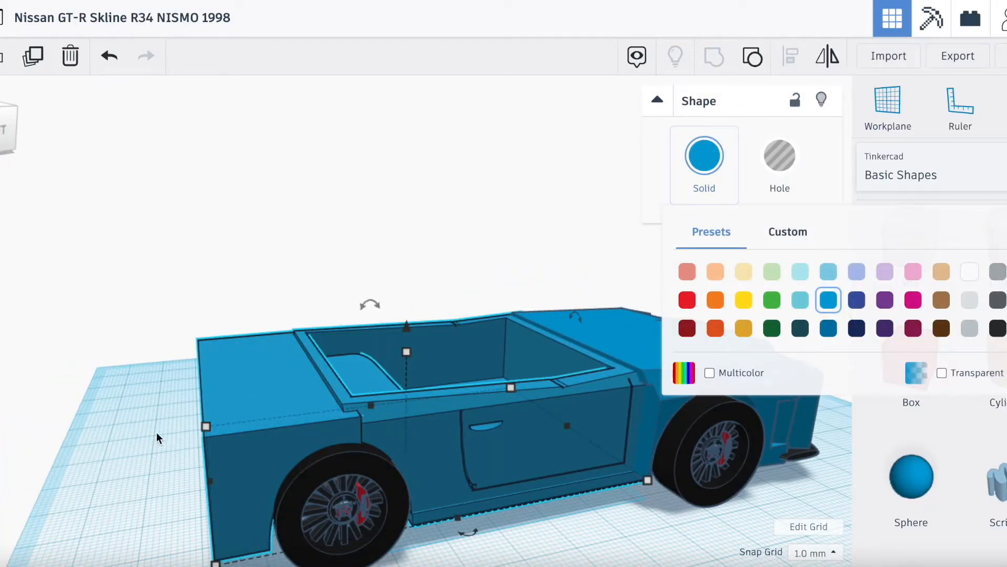
pyautogui.click(105, 461)
pyautogui.click(240, 440)
pyautogui.click(24, 353)
pyautogui.moveTo(5, 138)
pyautogui.mouseDown()
pyautogui.moveTo(29, 137)
pyautogui.moveTo(0, 135)
pyautogui.mouseUp()
# Step: Add a box hole behind the car, raise it to 34 mm and stretch it across the full width of the rear end
pyautogui.scroll(-3, 153, 271)
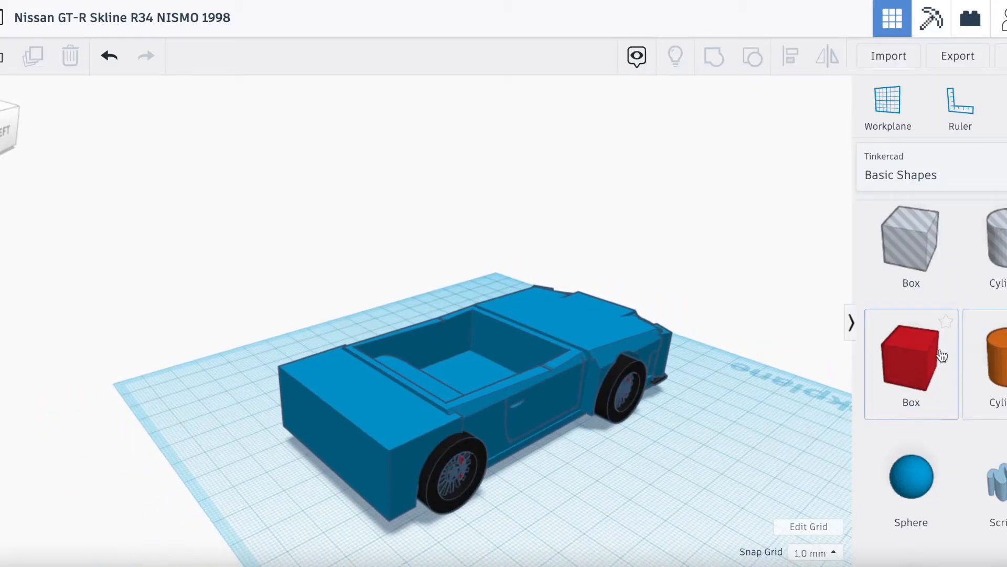
pyautogui.moveTo(895, 253); pyautogui.dragTo(269, 459)
pyautogui.moveTo(262, 400); pyautogui.dragTo(262, 343)
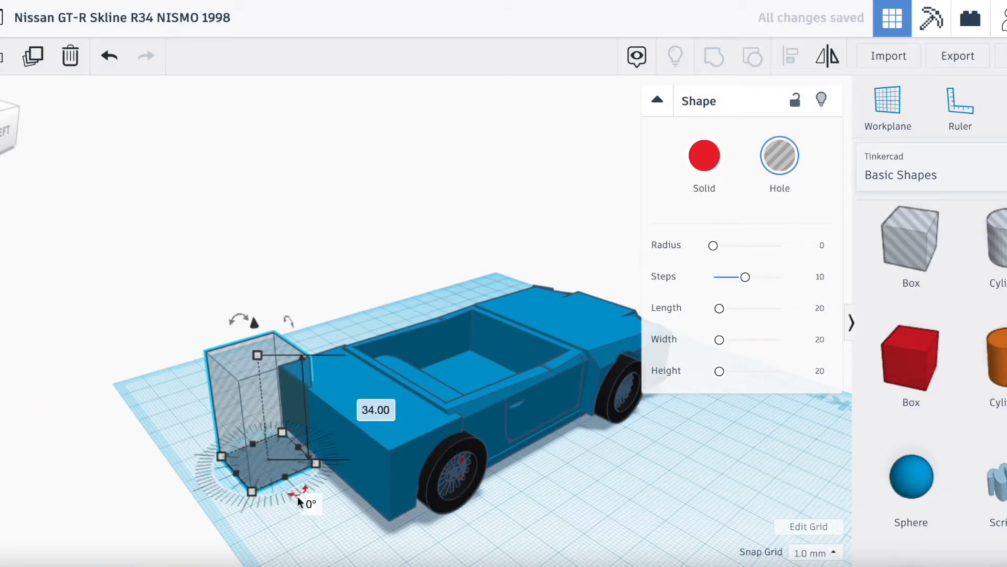
pyautogui.moveTo(316, 463); pyautogui.dragTo(394, 537)
pyautogui.click(418, 459)
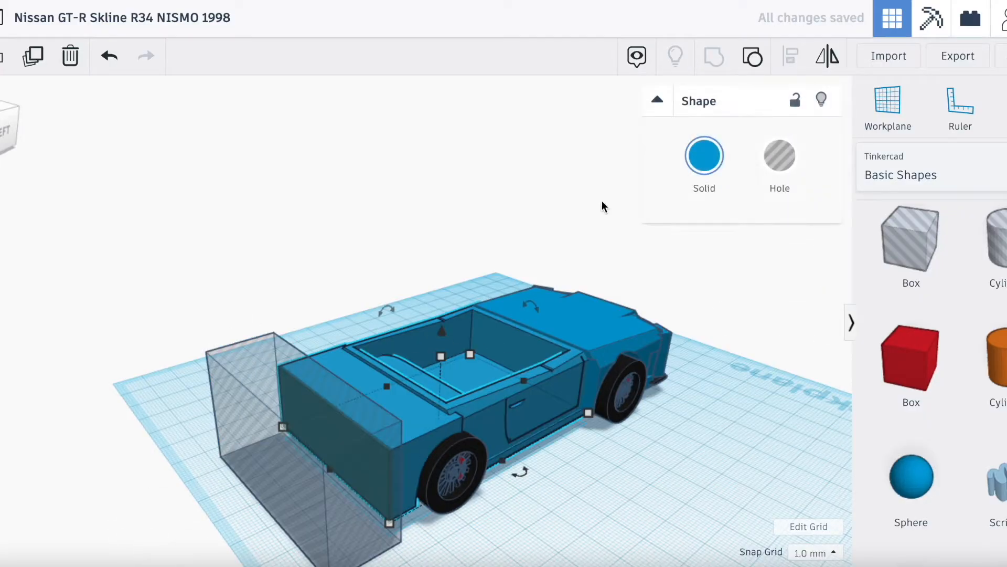
pyautogui.click(293, 478)
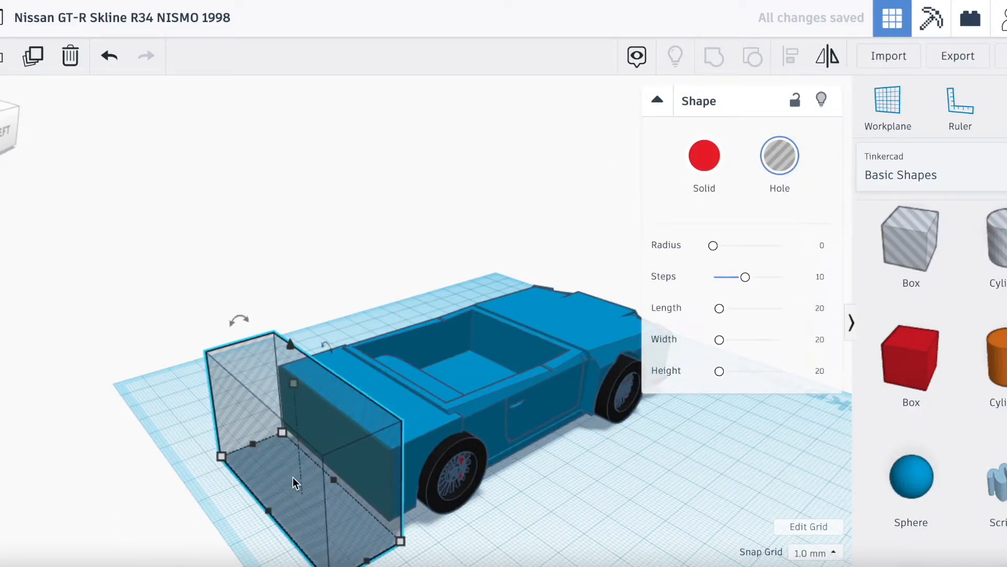
pyautogui.keyDown('shift'); pyautogui.click(419, 435); pyautogui.keyUp('shift')
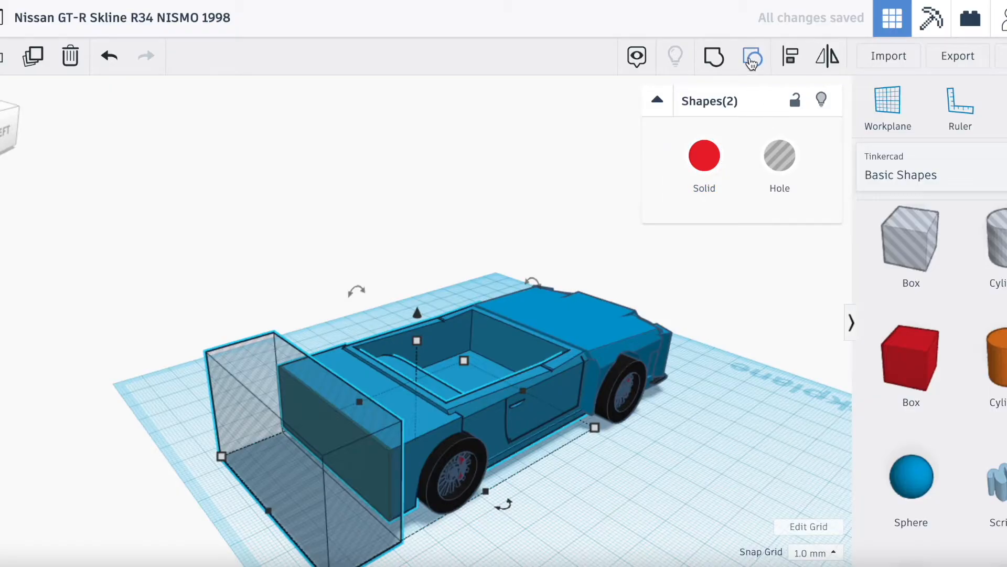
pyautogui.keyDown('shift'); pyautogui.click(617, 402); pyautogui.keyUp('shift')
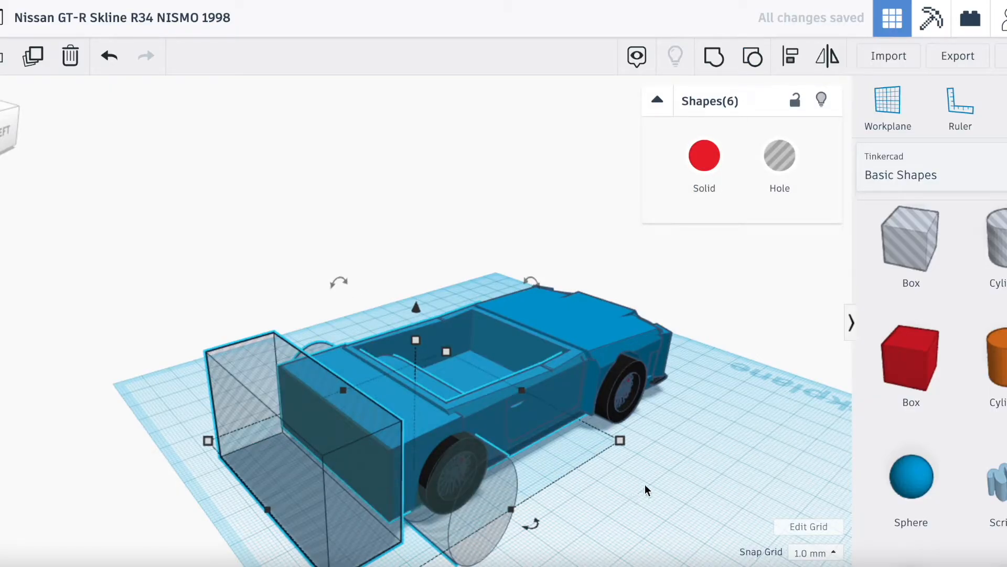
pyautogui.click(673, 473)
pyautogui.hotkey('ctrl', 'z')
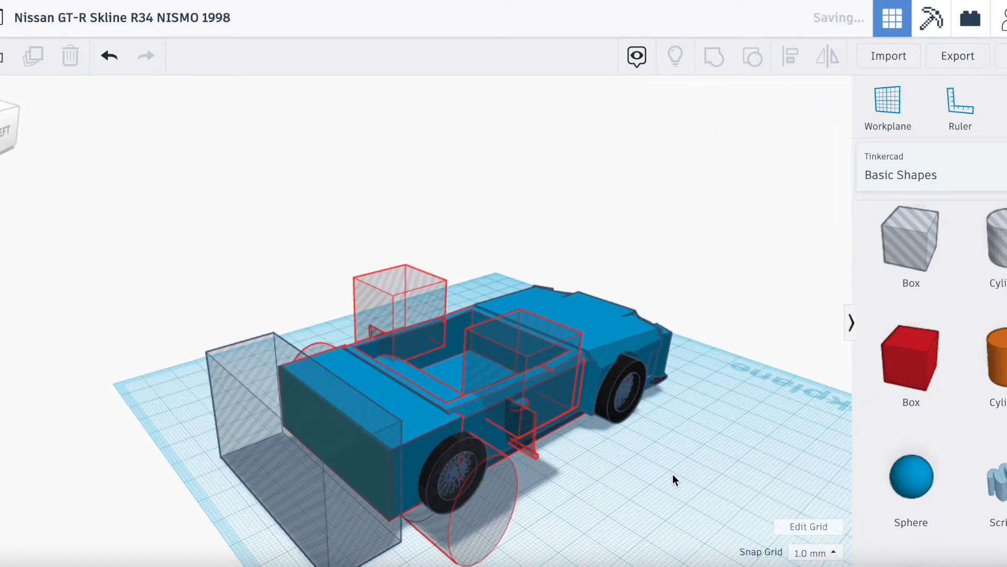
# Step: Group the box hole with the car body to trim its rear end
pyautogui.click(338, 521)
pyautogui.keyDown('shift'); pyautogui.click(425, 430); pyautogui.keyUp('shift')
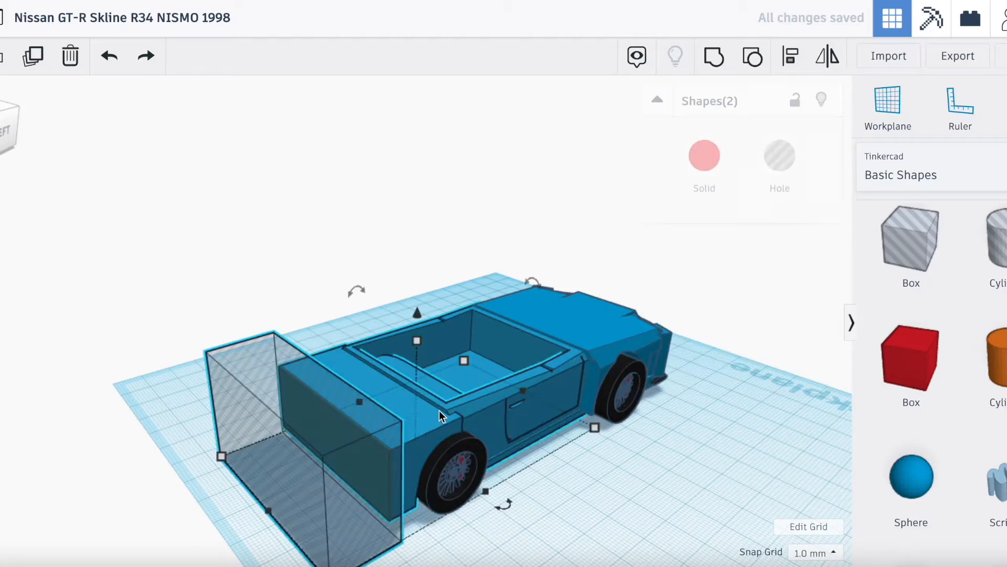
pyautogui.click(714, 56)
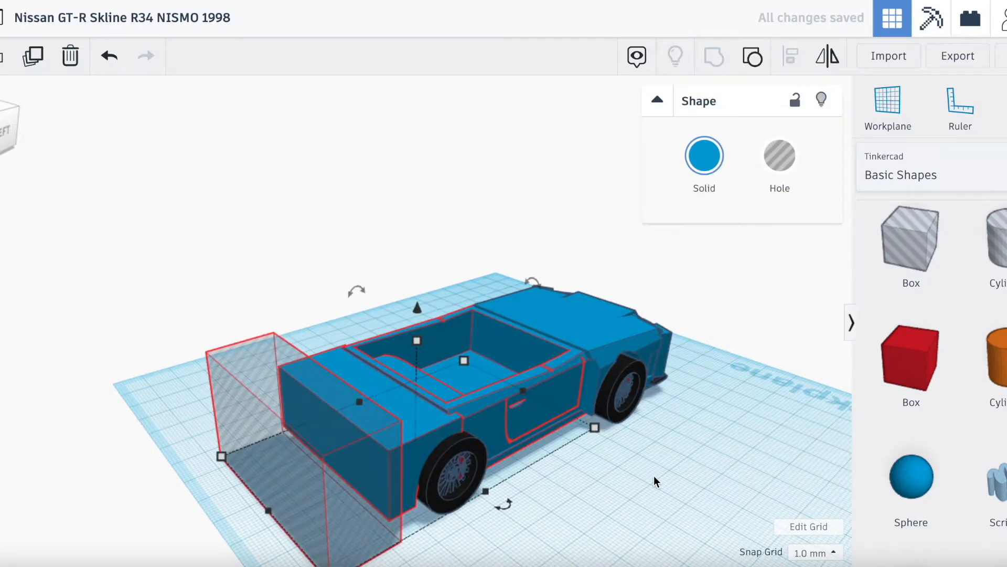
# Step: Add a solid box against the car's rear end, fit its height to the body and stretch it to 52 mm across the width
pyautogui.moveTo(915, 357); pyautogui.dragTo(303, 457)
pyautogui.moveTo(299, 399); pyautogui.dragTo(297, 438)
pyautogui.click(14, 138)
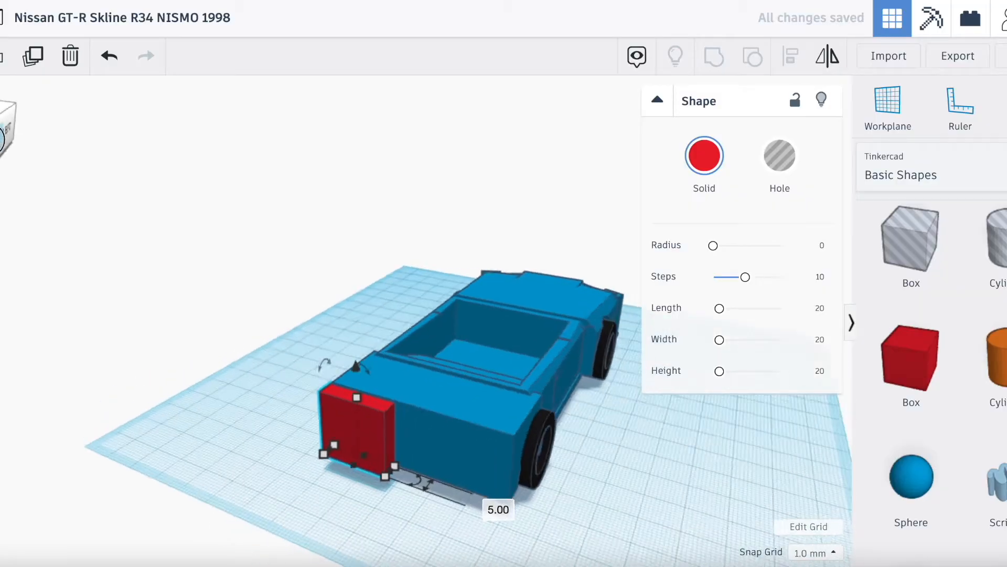
pyautogui.moveTo(14, 138); pyautogui.dragTo(9, 147)
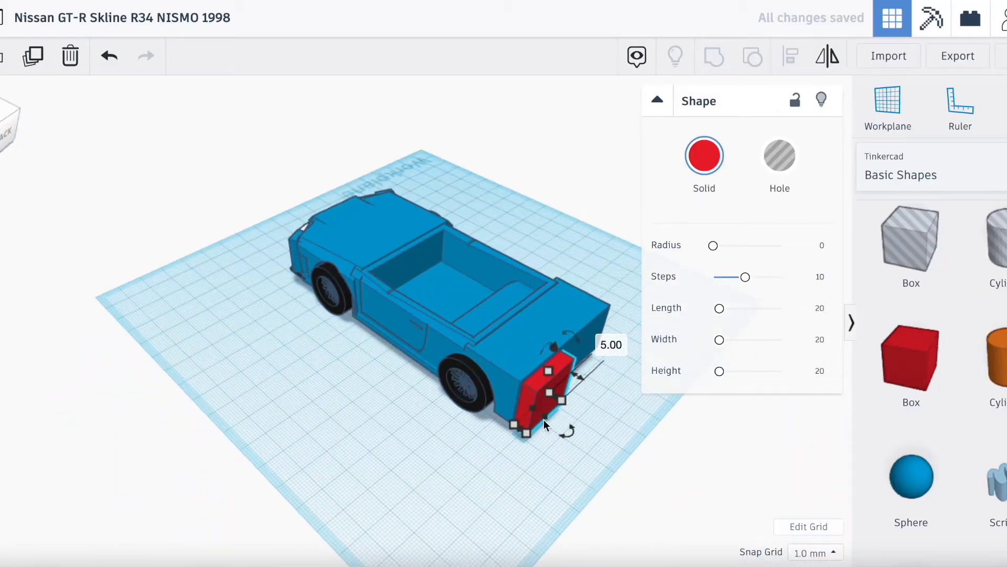
pyautogui.moveTo(531, 407); pyautogui.dragTo(604, 351)
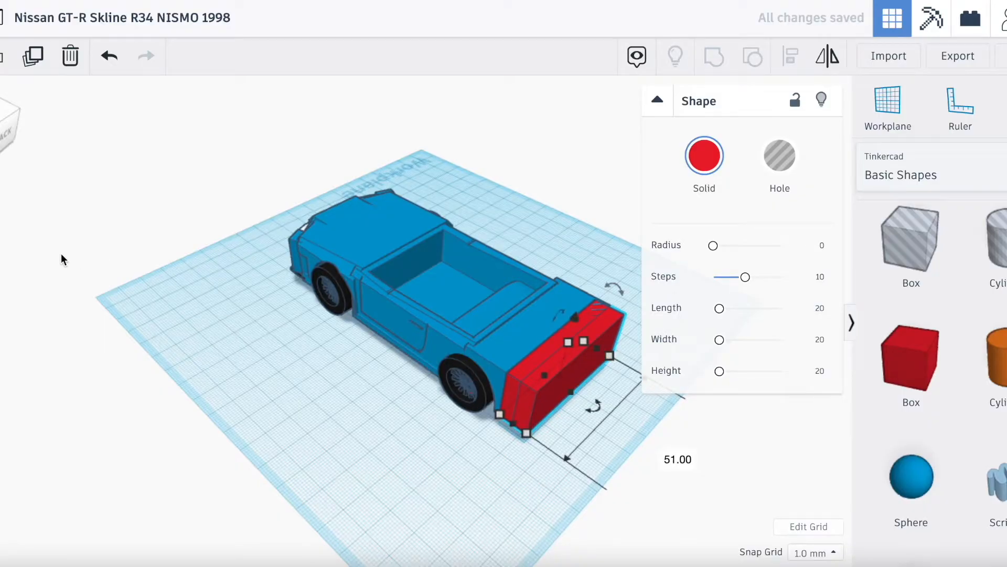
pyautogui.moveTo(9, 121); pyautogui.dragTo(0, 82)
pyautogui.scroll(4, 322, 393)
pyautogui.moveTo(334, 517); pyautogui.dragTo(337, 519)
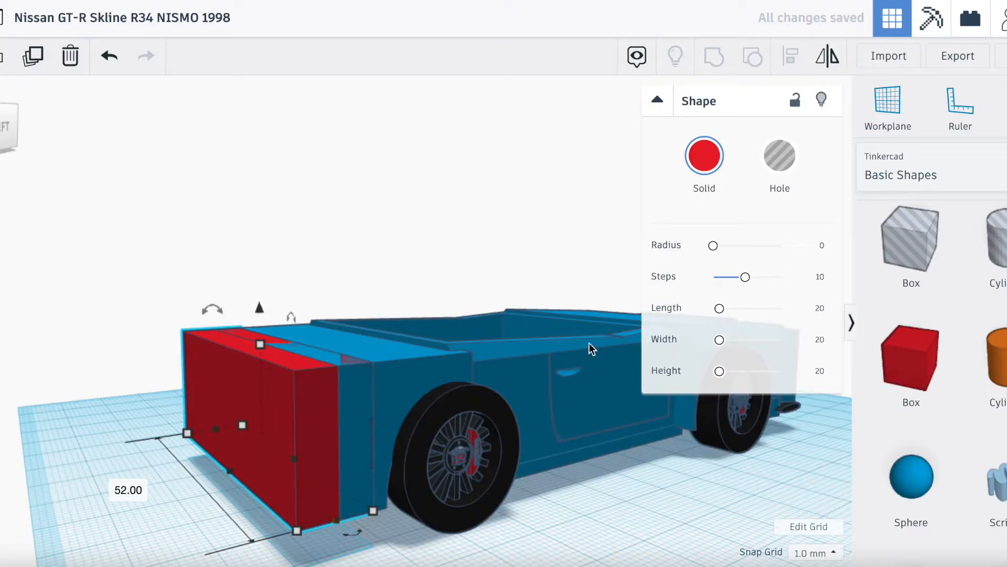
# Step: Recolour the red rear box in the same blue as the car body
pyautogui.click(704, 155)
pyautogui.click(828, 298)
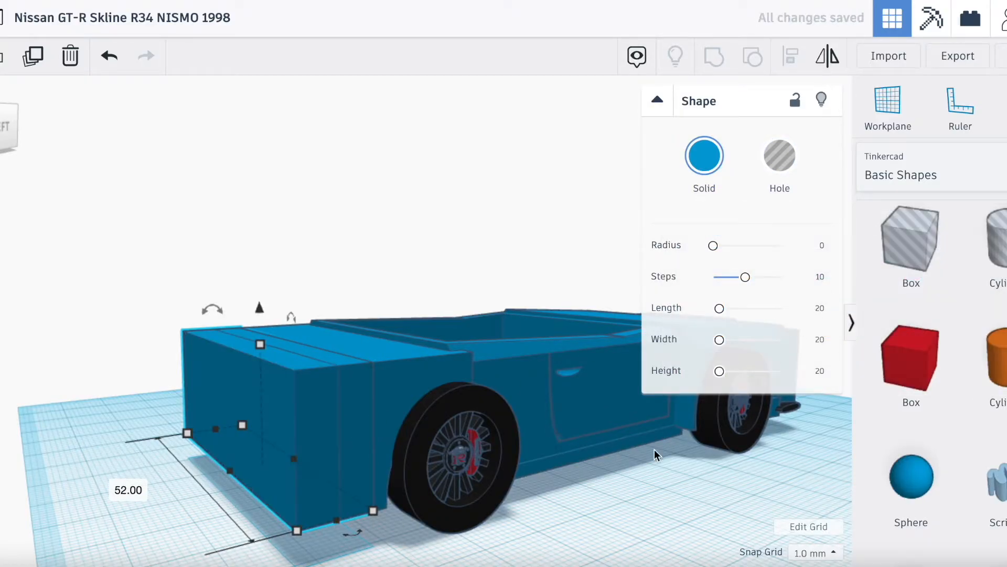
pyautogui.click(584, 521)
# Step: Round the rear box's edges with a radius of 1.03
pyautogui.moveTo(0, 118); pyautogui.dragTo(9, 133)
pyautogui.click(606, 351)
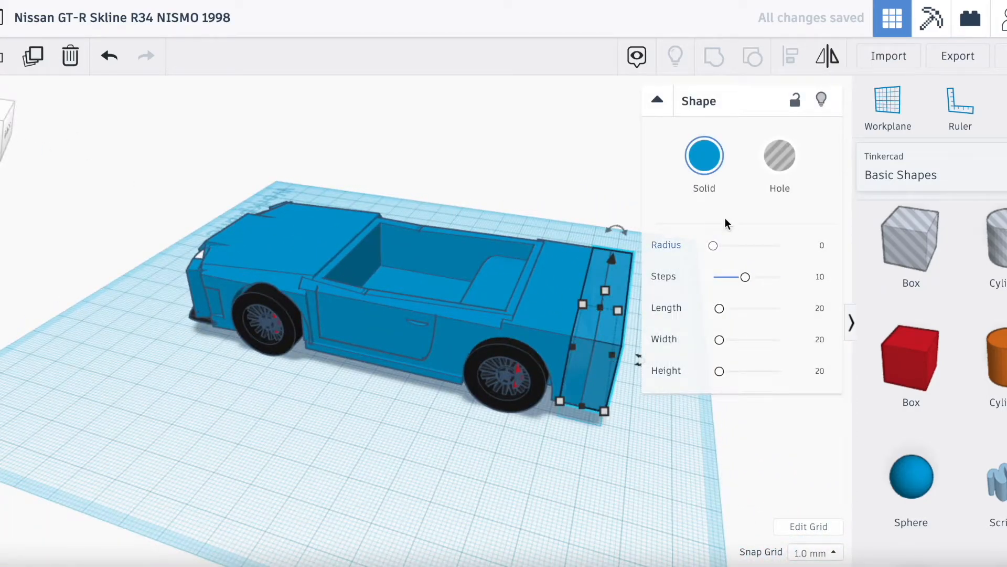
pyautogui.click(720, 152)
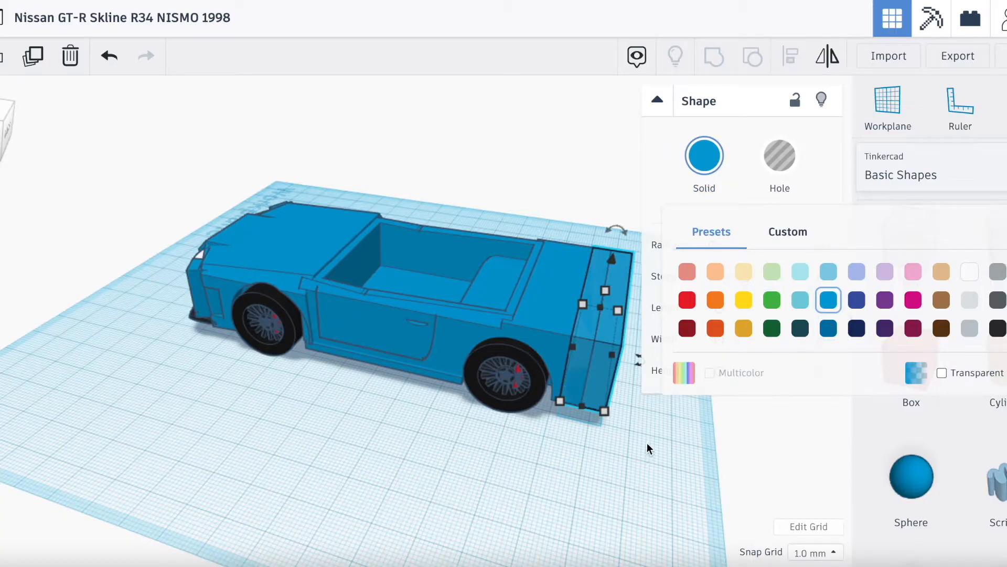
pyautogui.click(621, 484)
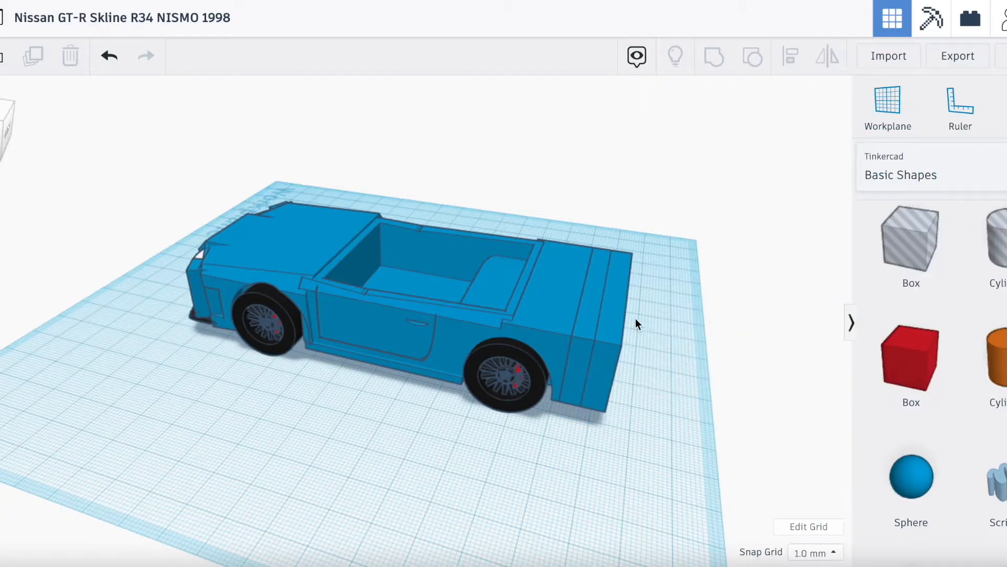
pyautogui.click(606, 353)
pyautogui.moveTo(714, 247); pyautogui.dragTo(716, 246)
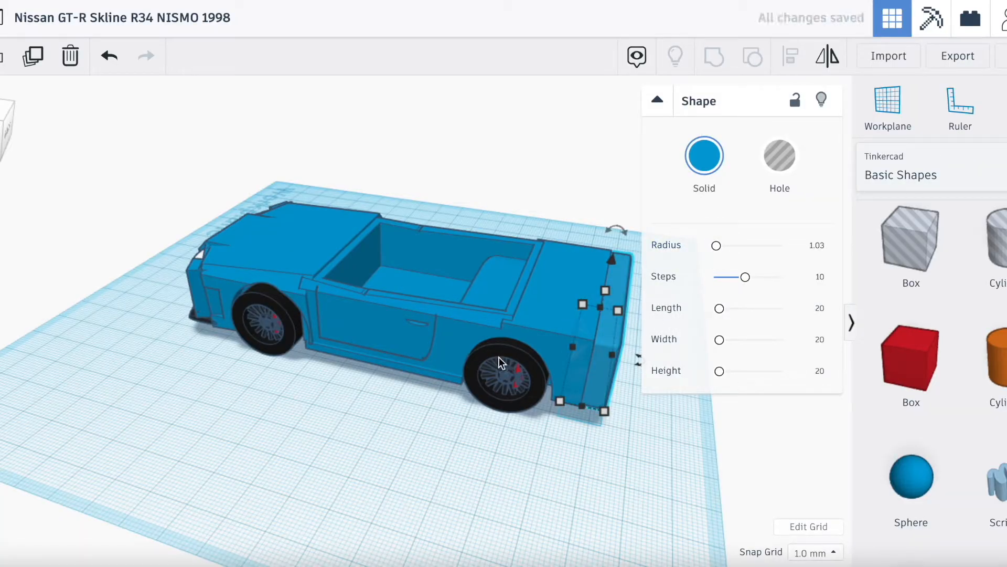
pyautogui.click(328, 422)
# Step: Set the rounded rear box's height to 20.02 mm
pyautogui.click(13, 146)
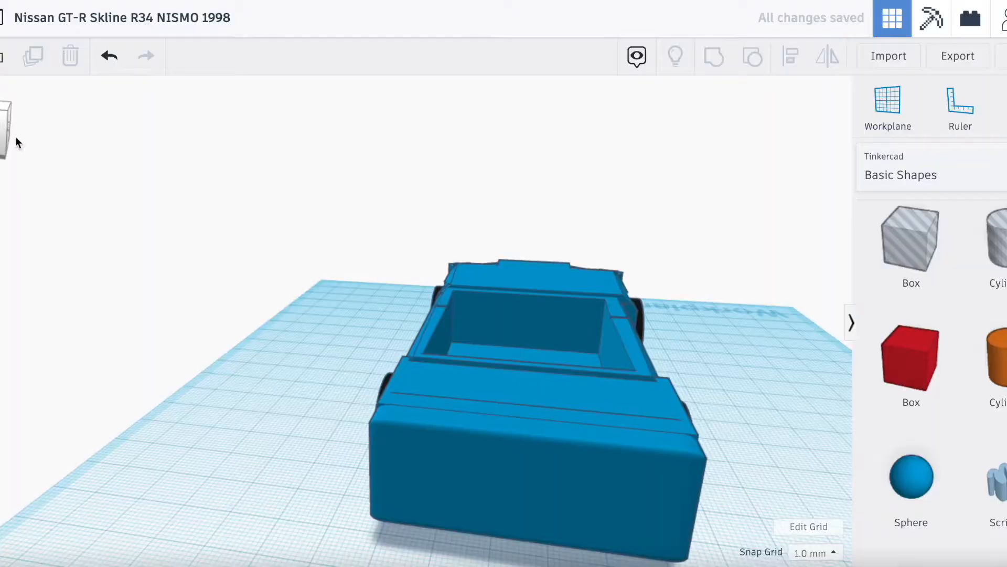
pyautogui.click(562, 519)
pyautogui.click(666, 471)
pyautogui.write('20.02')
pyautogui.press('Return')
pyautogui.click(325, 466)
# Step: Group the rounded rear box with the car body
pyautogui.click(8, 148)
pyautogui.moveTo(8, 145)
pyautogui.mouseDown()
pyautogui.moveTo(33, 144)
pyautogui.moveTo(16, 151)
pyautogui.mouseUp()
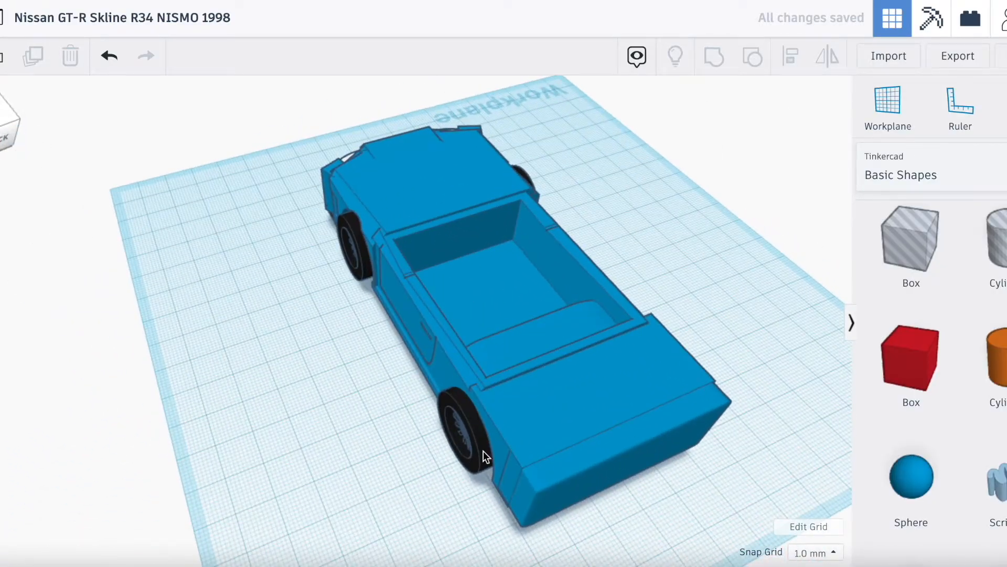
pyautogui.click(544, 493)
pyautogui.keyDown('shift'); pyautogui.click(521, 426); pyautogui.keyUp('shift')
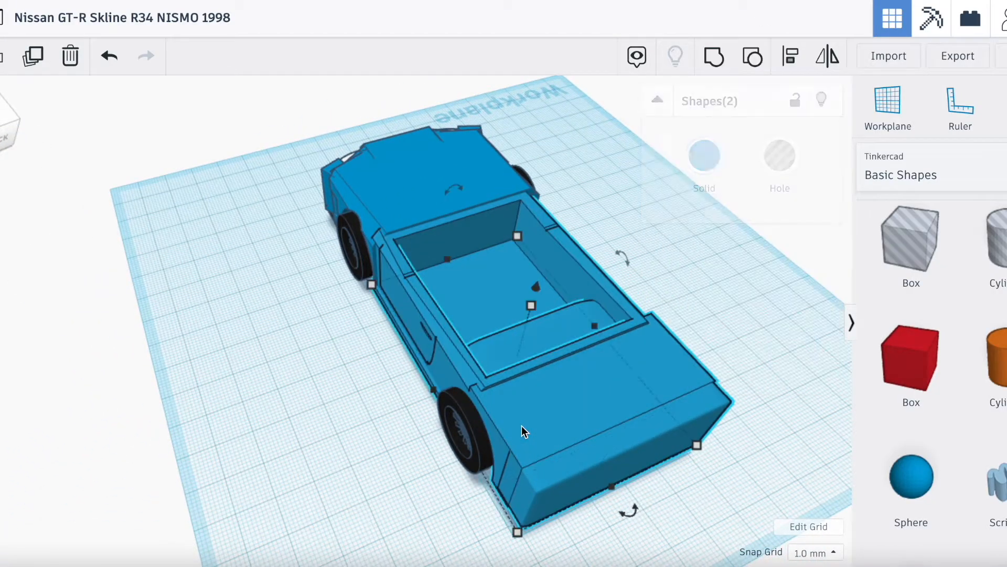
pyautogui.click(707, 64)
pyautogui.click(206, 425)
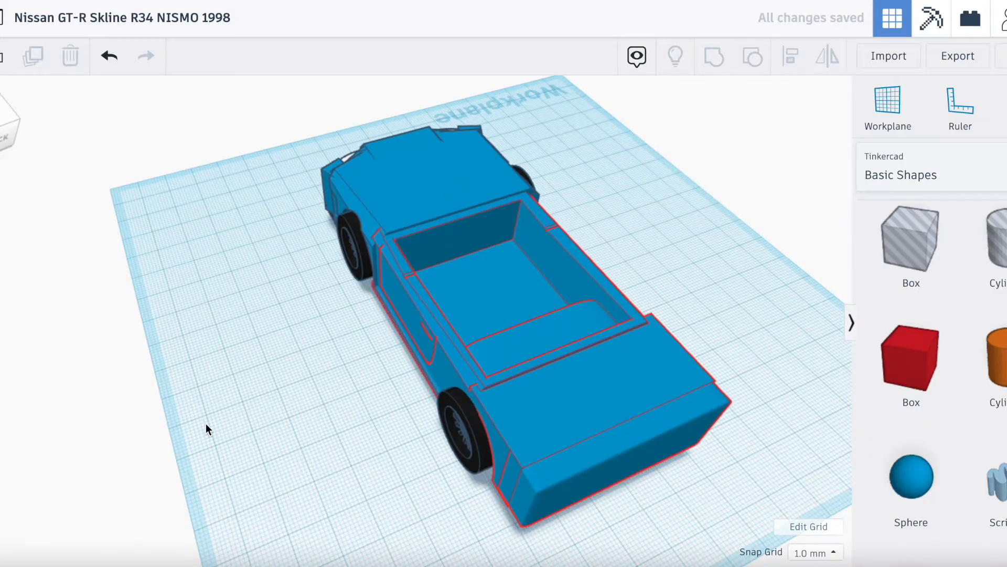
# Step: Inspect the car from behind and from both sides, and compare the front and rear wheels' sizes and alignment
pyautogui.moveTo(1, 125); pyautogui.dragTo(0, 73)
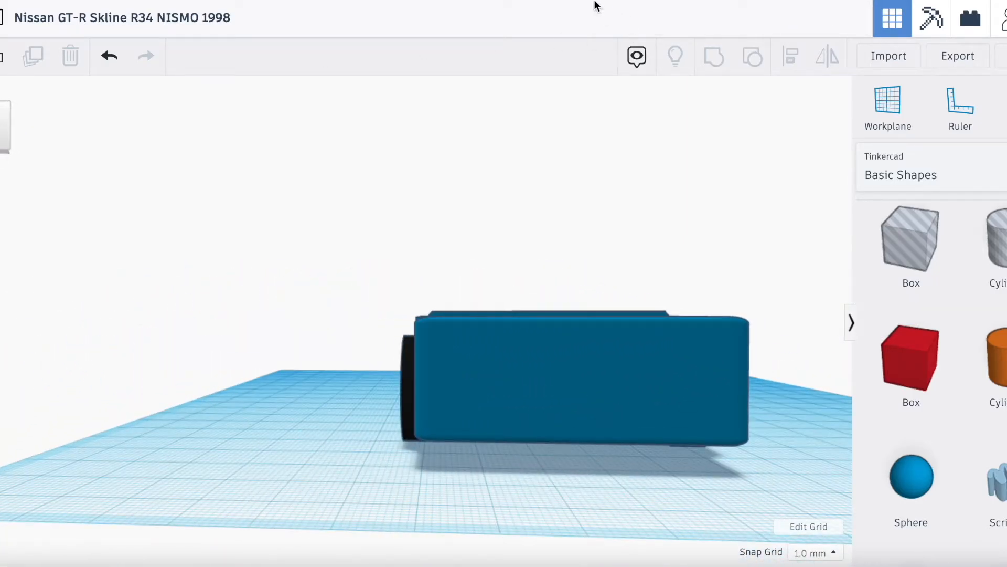
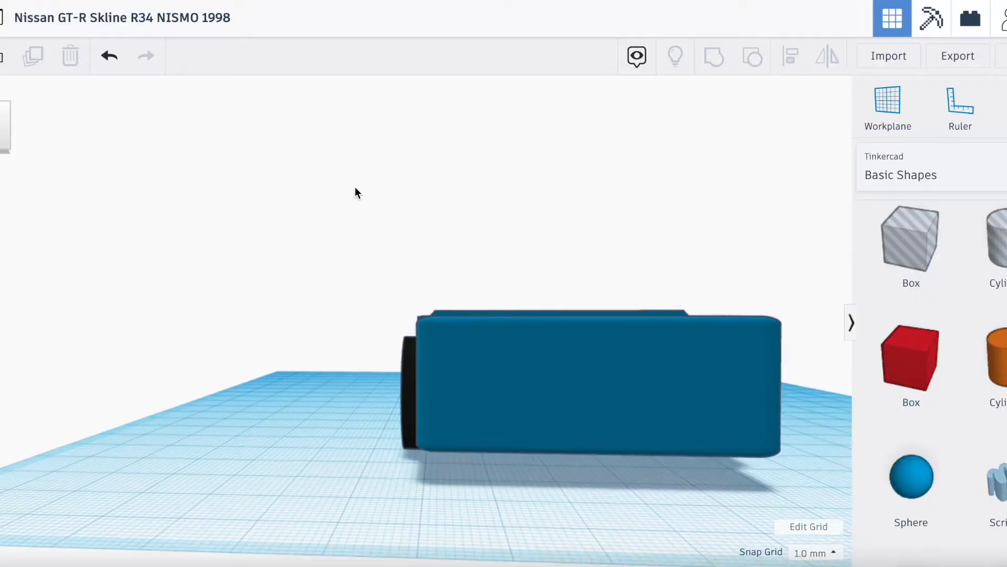
pyautogui.scroll(2, 355, 186)
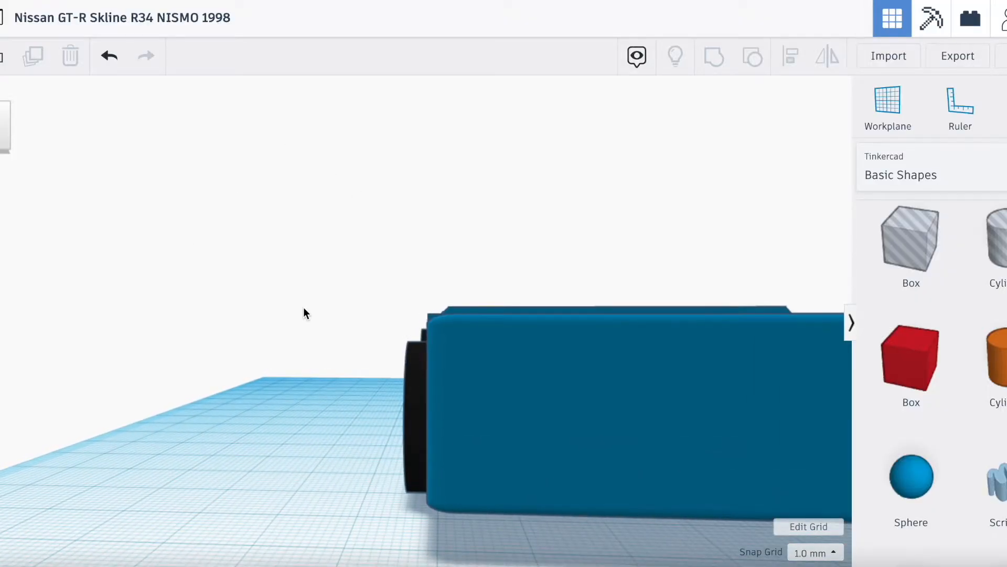
pyautogui.scroll(-3, 304, 307)
pyautogui.moveTo(304, 307)
pyautogui.mouseDown(button='right')
pyautogui.moveTo(336, 312)
pyautogui.moveTo(383, 372)
pyautogui.moveTo(209, 393)
pyautogui.moveTo(293, 325)
pyautogui.moveTo(252, 273)
pyautogui.moveTo(283, 304)
pyautogui.mouseUp(button='right')
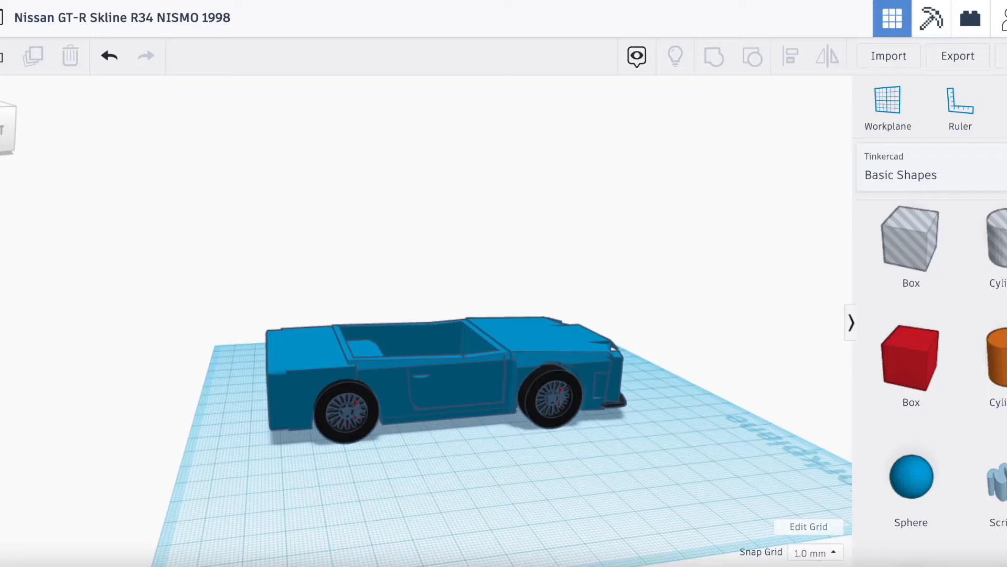
pyautogui.moveTo(35, 150); pyautogui.dragTo(56, 139, button='right')
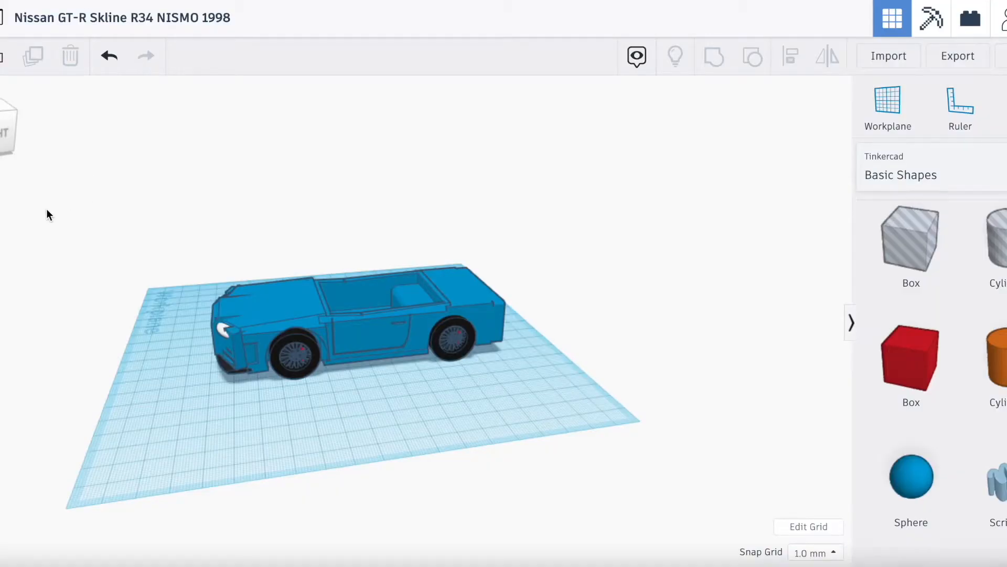
pyautogui.moveTo(1, 130); pyautogui.dragTo(51, 125, button='right')
pyautogui.scroll(5, 140, 258)
pyautogui.click(669, 439)
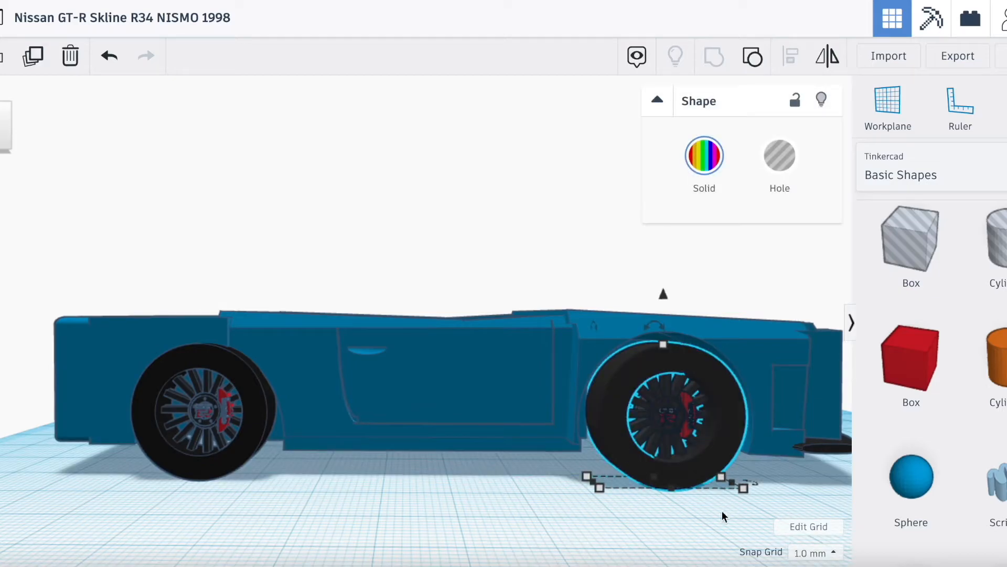
pyautogui.click(747, 490)
pyautogui.click(225, 459)
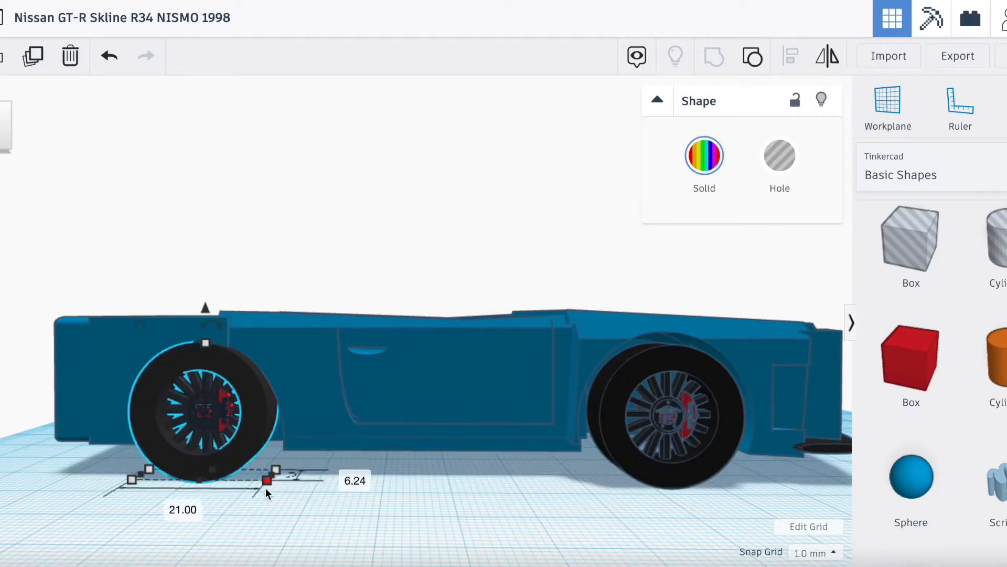
pyautogui.click(256, 527)
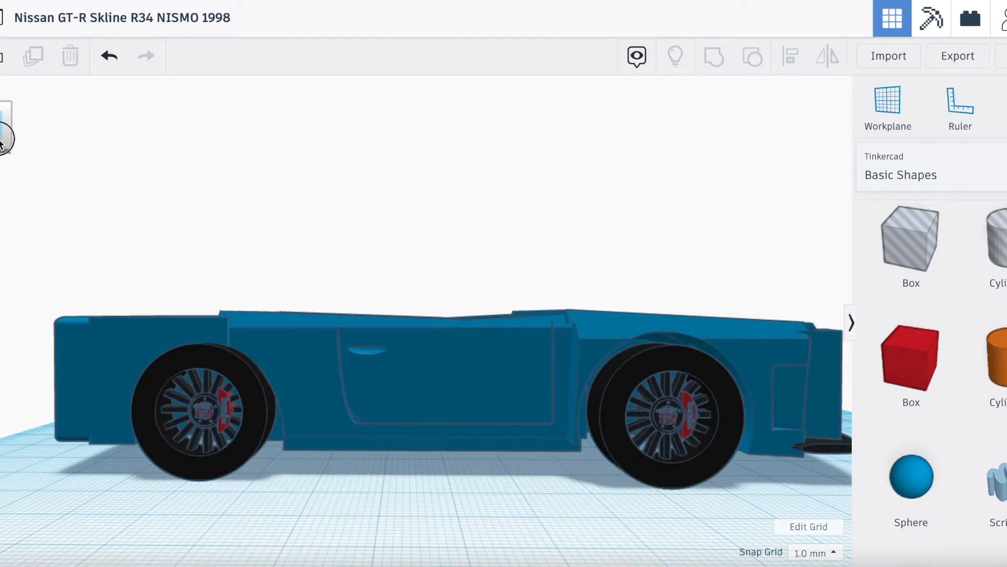
# Step: Nudge the front wheel on this side two steps inward toward the car body
pyautogui.moveTo(2, 141); pyautogui.dragTo(2, 144)
pyautogui.scroll(-2, 275, 213)
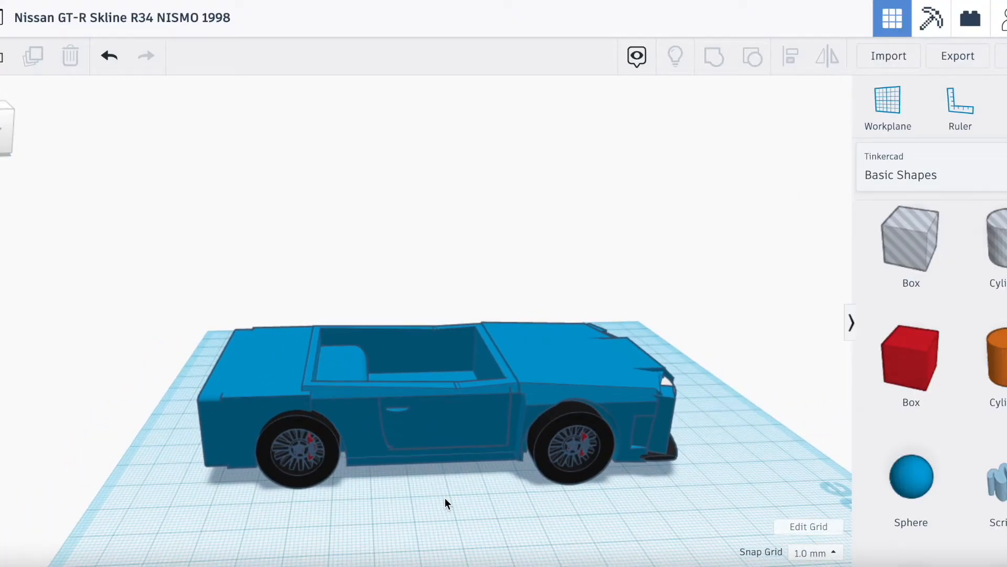
pyautogui.click(537, 464)
pyautogui.press('Up')
pyautogui.press('Up')
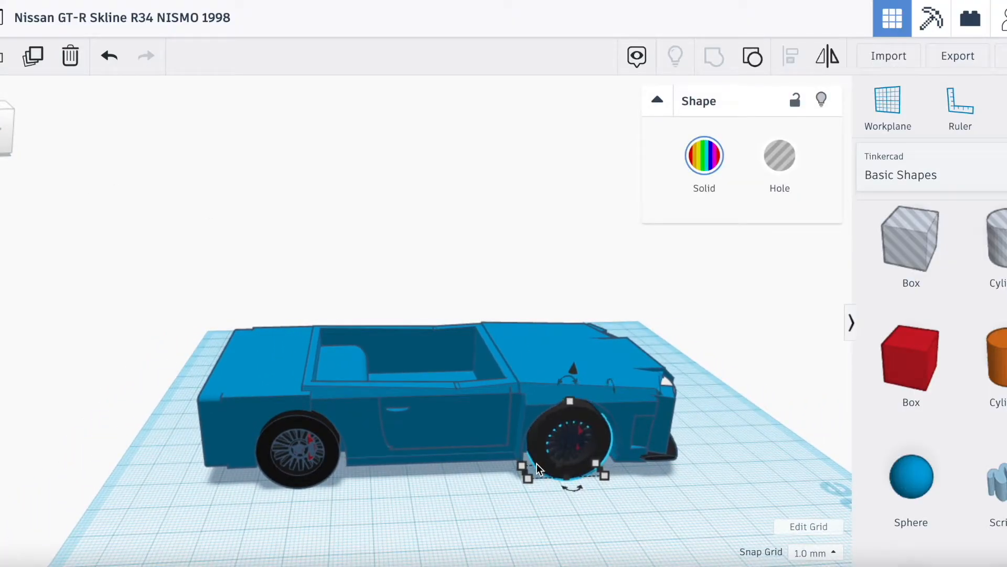
pyautogui.click(438, 493)
# Step: Place a torus from the basic shapes on the workplane beside the car's rear corner
pyautogui.moveTo(6, 145); pyautogui.dragTo(63, 148)
pyautogui.click(331, 301)
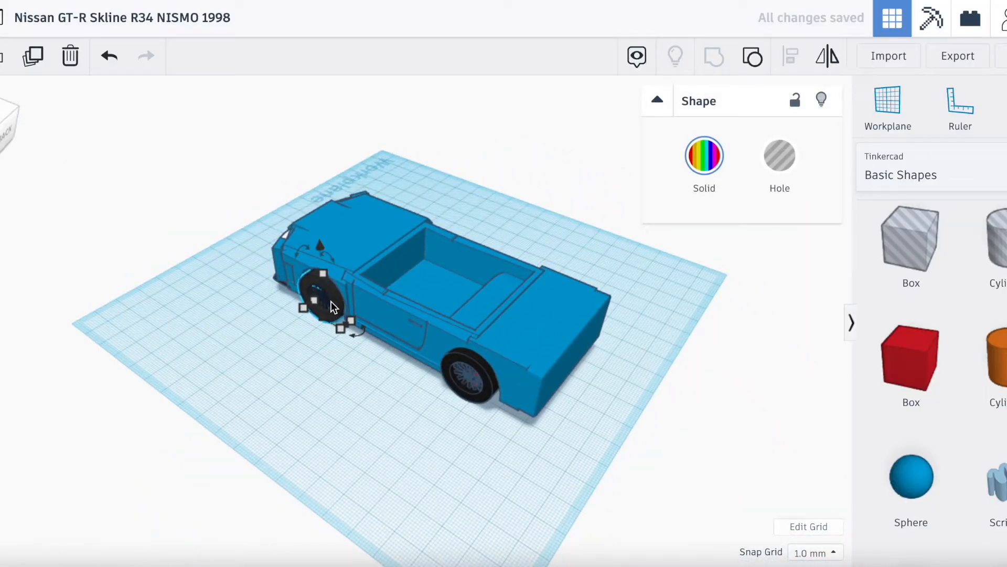
pyautogui.click(278, 390)
pyautogui.moveTo(18, 124)
pyautogui.mouseDown()
pyautogui.moveTo(0, 138)
pyautogui.moveTo(0, 125)
pyautogui.moveTo(0, 147)
pyautogui.moveTo(2, 134)
pyautogui.mouseUp()
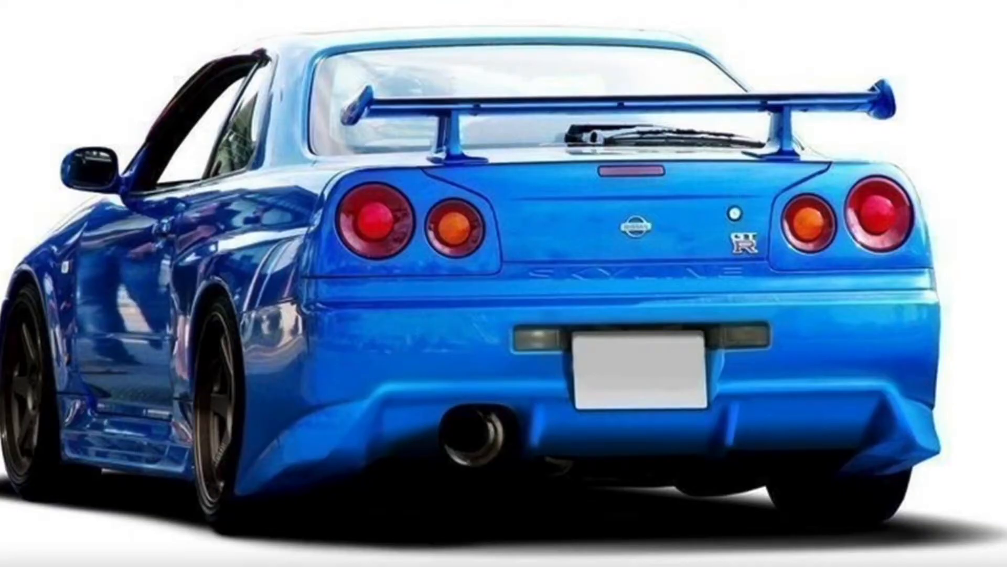
pyautogui.click(79, 1)
pyautogui.scroll(-6, 1001, 385)
pyautogui.scroll(-8, 991, 297)
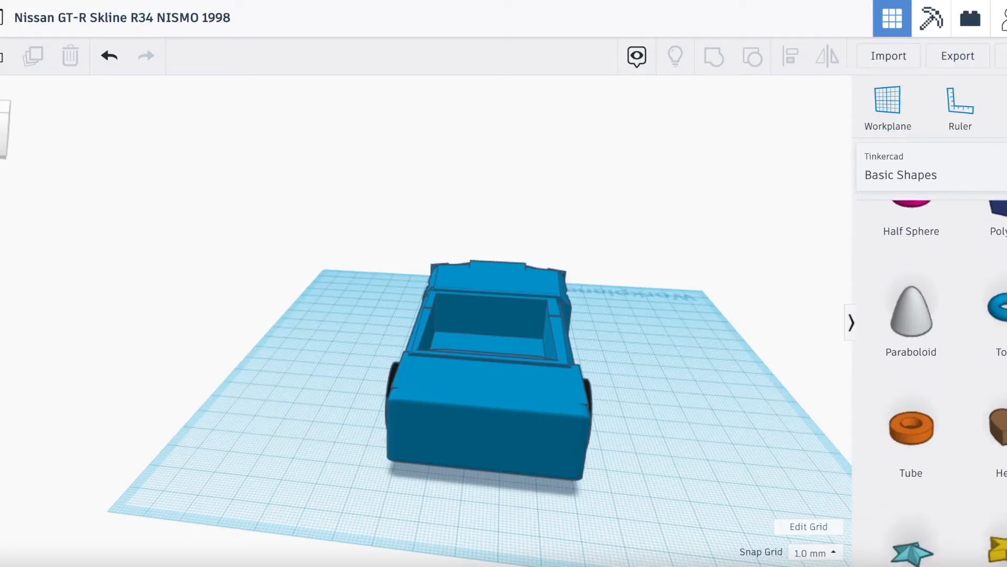
pyautogui.scroll(1, 991, 297)
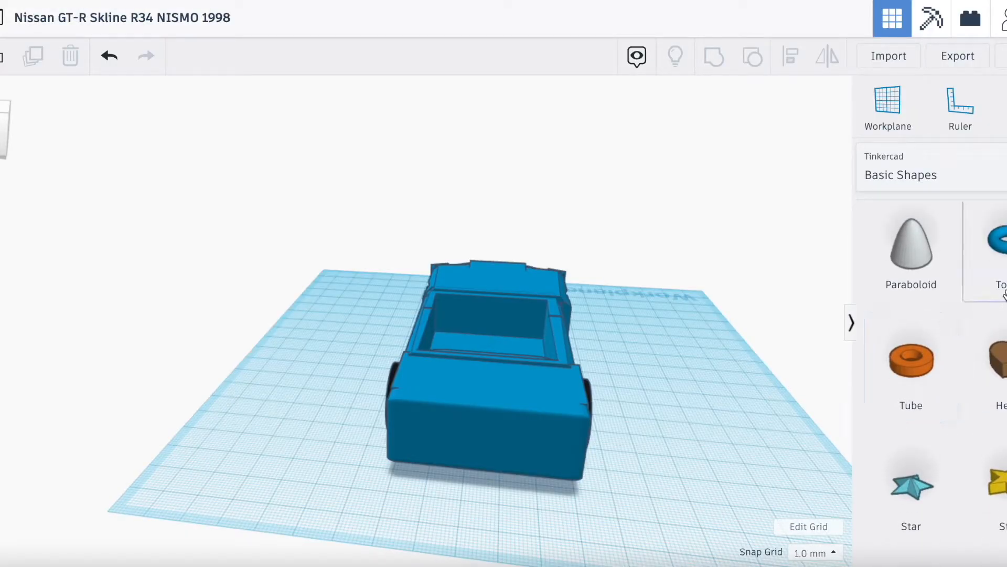
pyautogui.moveTo(982, 284); pyautogui.dragTo(338, 474)
# Step: Rotate the torus 90° so that it stands upright beside the car's rear corner
pyautogui.scroll(3, 304, 464)
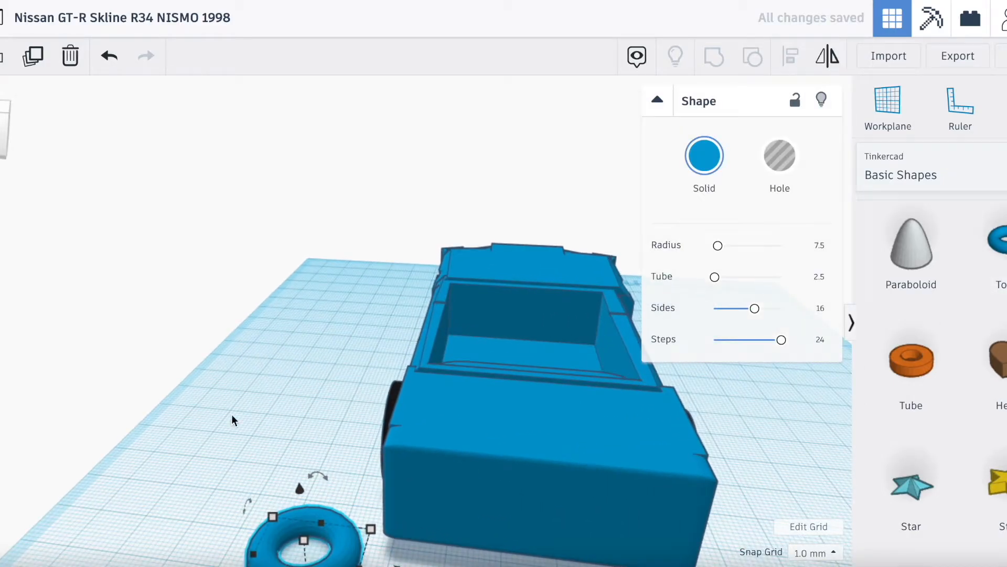
pyautogui.click(3, 149)
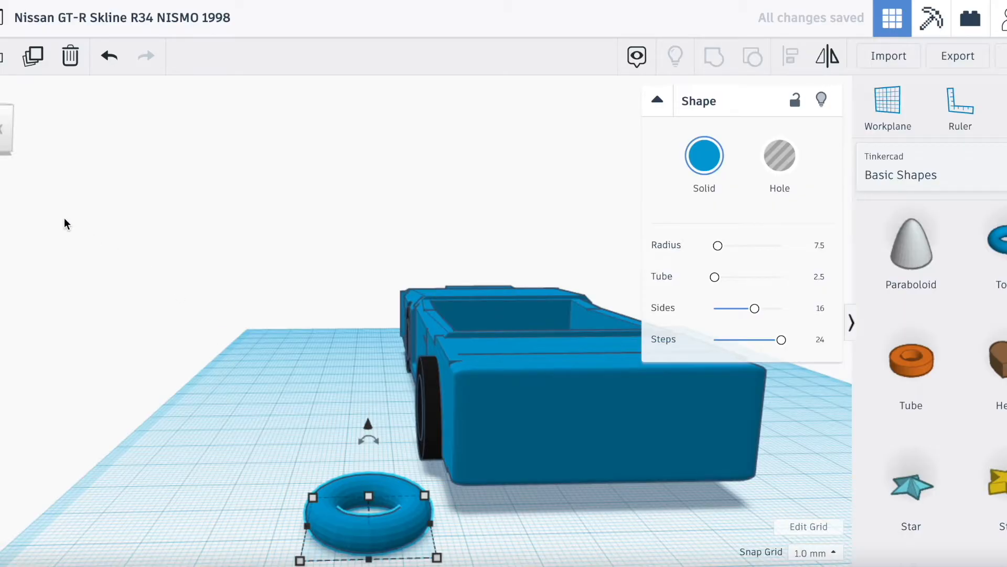
pyautogui.moveTo(1, 133); pyautogui.dragTo(12, 135)
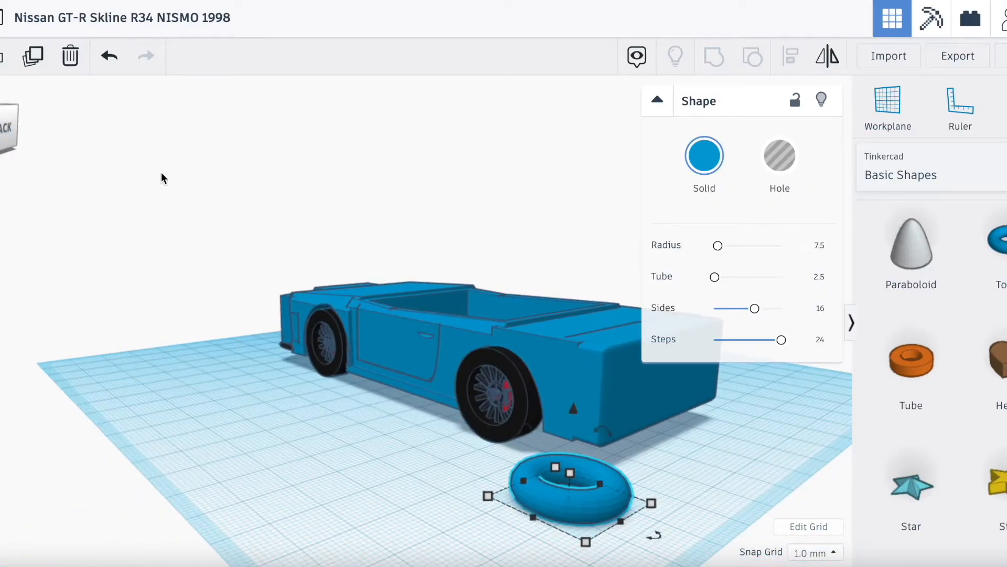
pyautogui.click(600, 418)
pyautogui.click(583, 487)
pyautogui.click(599, 505)
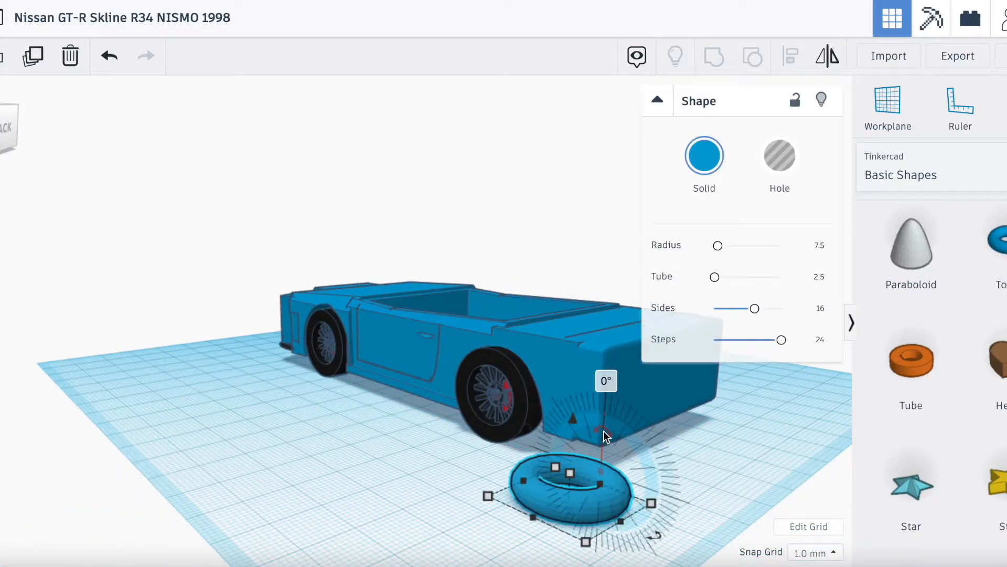
pyautogui.moveTo(604, 389); pyautogui.dragTo(692, 504)
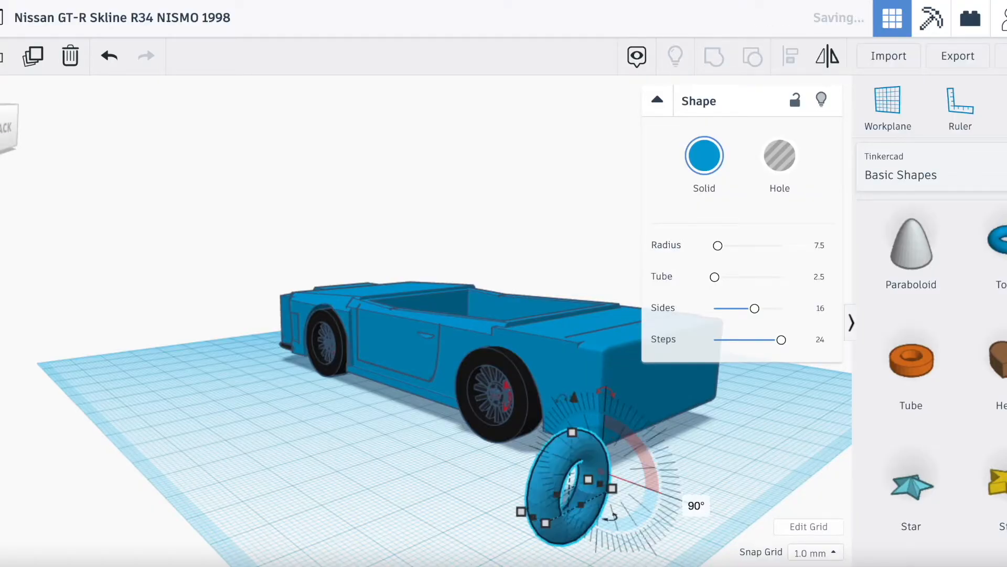
pyautogui.click(373, 447)
pyautogui.click(579, 485)
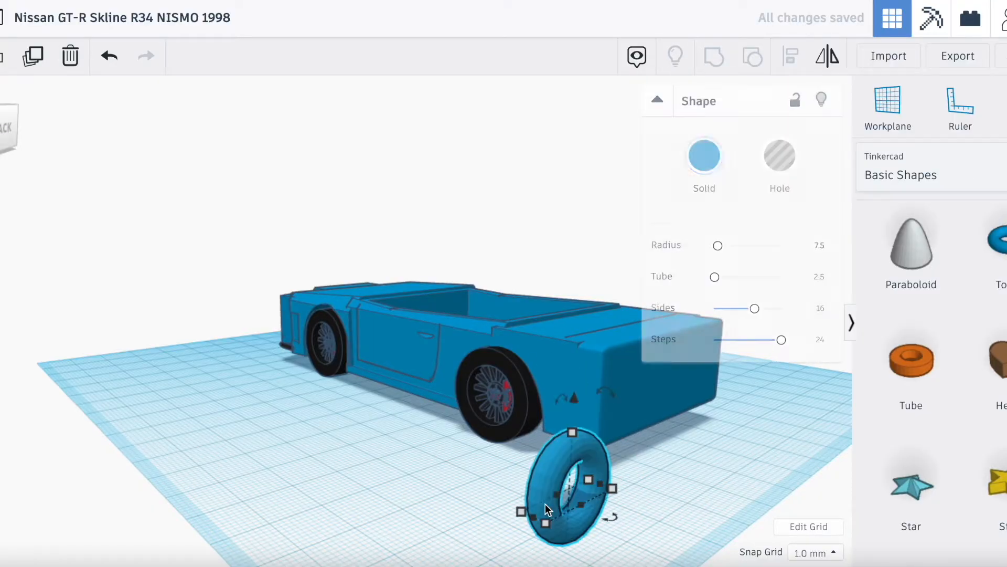
# Step: Colour the torus red and set both its height and its width to 5 mm
pyautogui.click(703, 173)
pyautogui.click(687, 300)
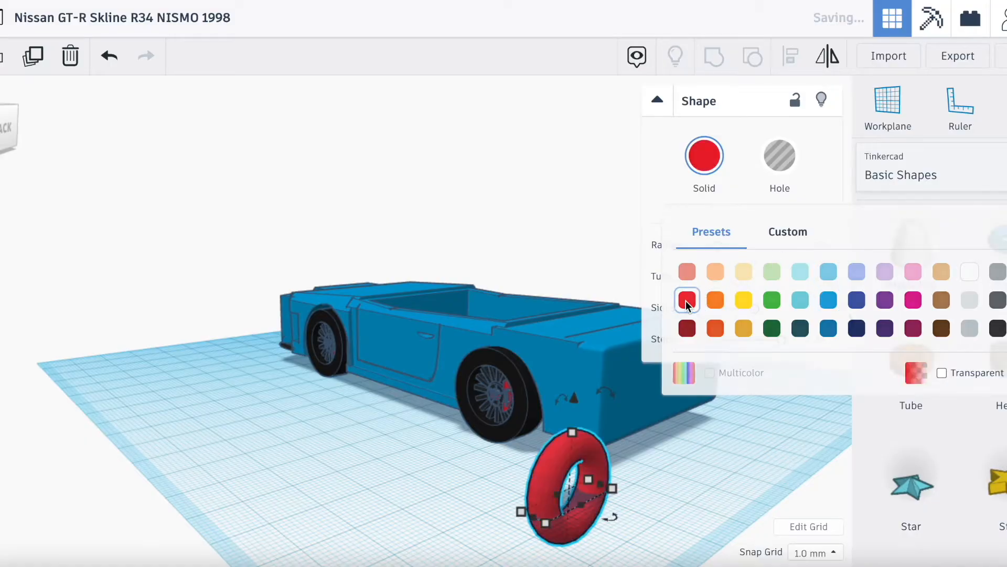
pyautogui.moveTo(556, 407); pyautogui.dragTo(404, 389, button='right')
pyautogui.click(401, 397)
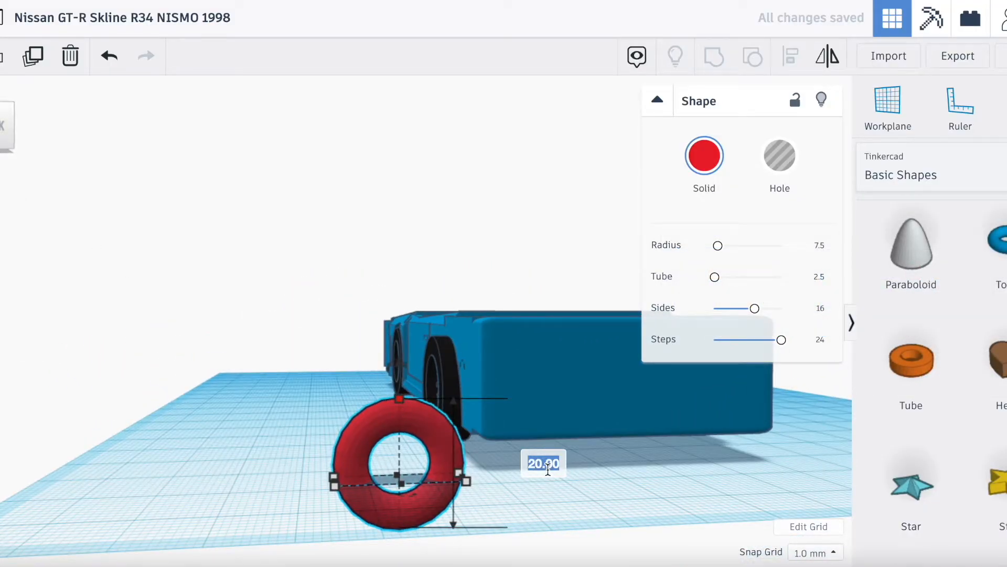
pyautogui.write('5')
pyautogui.press('Return')
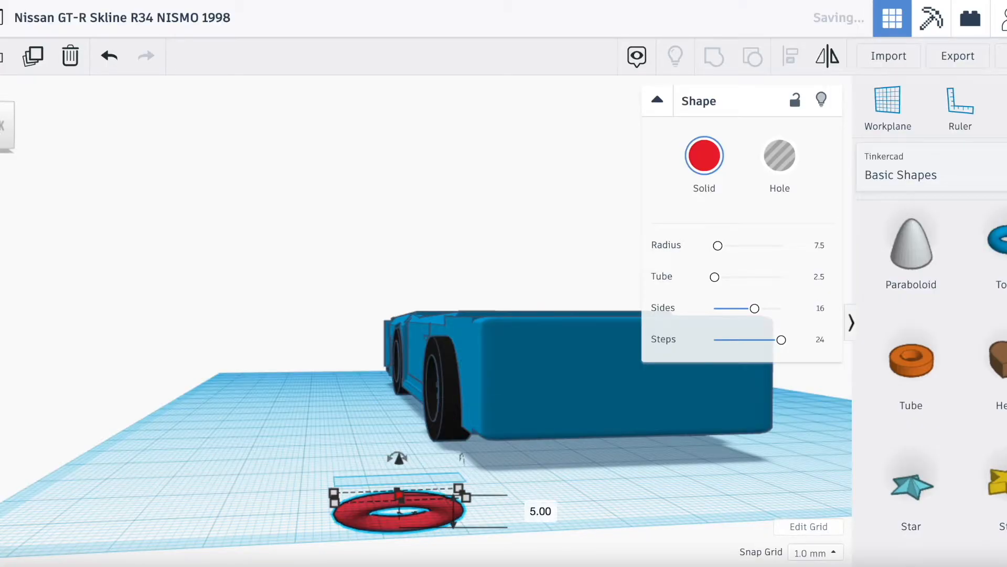
pyautogui.click(466, 497)
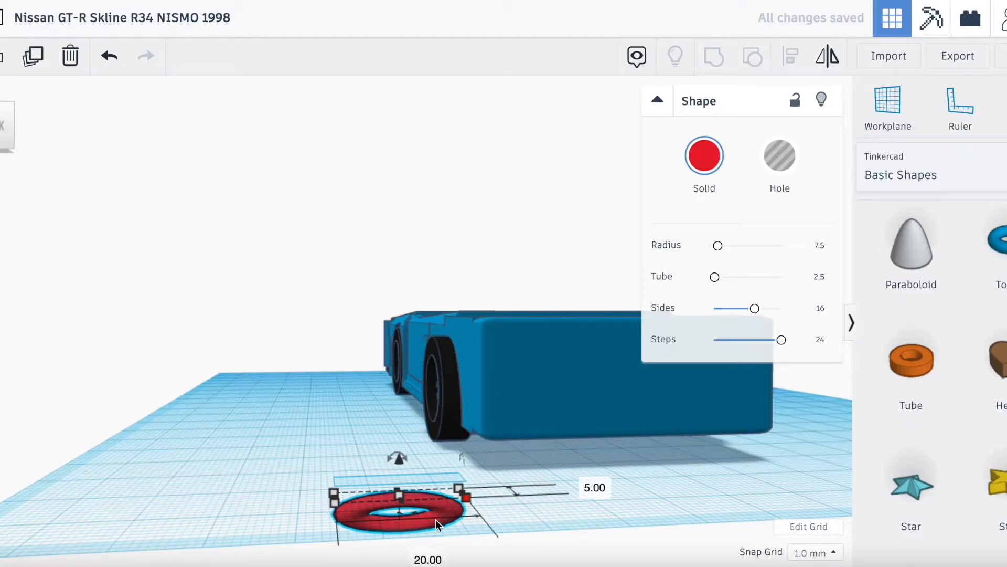
pyautogui.click(421, 562)
pyautogui.write('5')
pyautogui.press('Return')
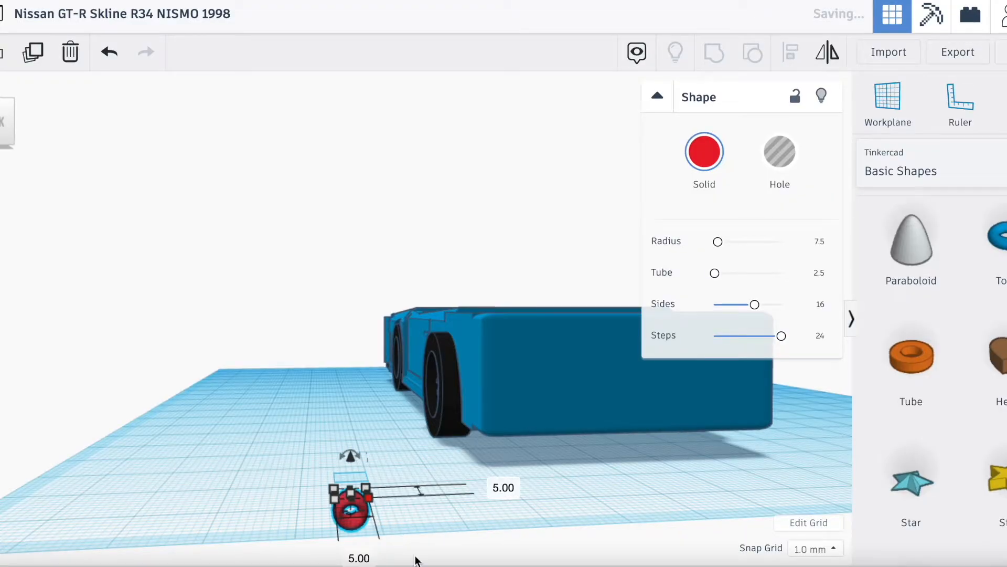
# Step: Place the red torus against the car's rear face near its upper left corner, 18 mm above the workplane
pyautogui.click(417, 513)
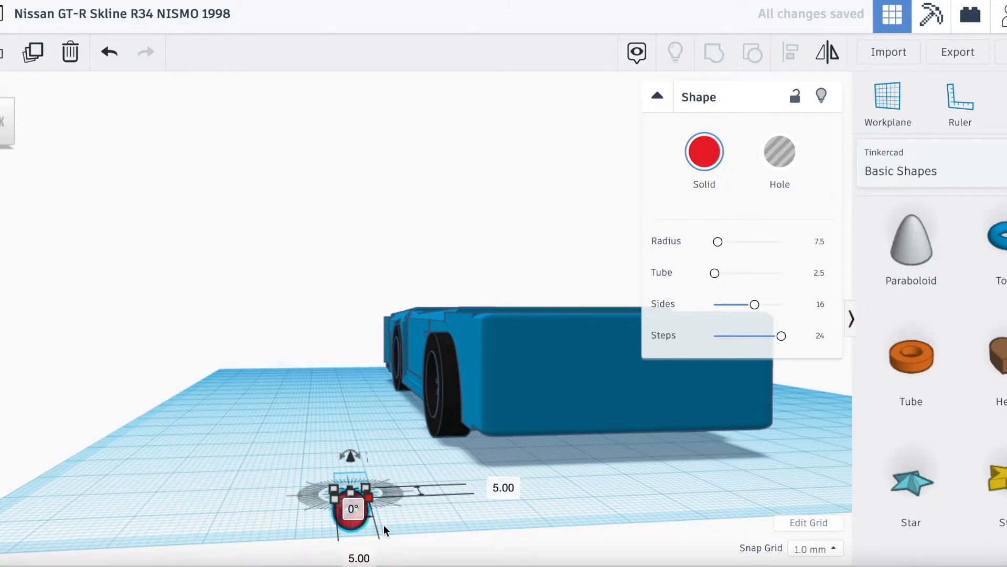
pyautogui.click(382, 524)
pyautogui.moveTo(370, 515); pyautogui.dragTo(510, 332)
pyautogui.press('Down')
pyautogui.press('Down')
pyautogui.press('Down')
pyautogui.press('Down')
pyautogui.press('Down')
pyautogui.press('Down')
pyautogui.press('Down')
pyautogui.press('Down')
pyautogui.press('Down')
pyautogui.press('Down')
pyautogui.press('Down')
pyautogui.press('Down')
pyautogui.press('Down')
pyautogui.press('Down')
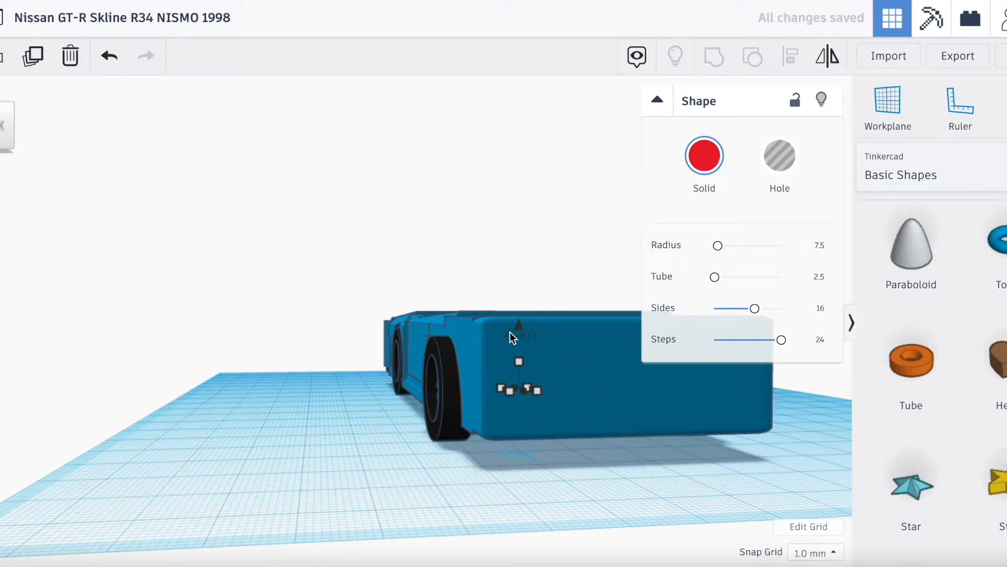
pyautogui.press('Left')
pyautogui.press('Left')
pyautogui.press('Left')
pyautogui.press('Left')
pyautogui.press('Left')
pyautogui.press('Left')
pyautogui.press('Left')
pyautogui.press('Left')
pyautogui.press('Left')
pyautogui.press('Left')
pyautogui.press('Left')
pyautogui.press('Left')
pyautogui.press('Left')
pyautogui.press('Left')
pyautogui.press('Left')
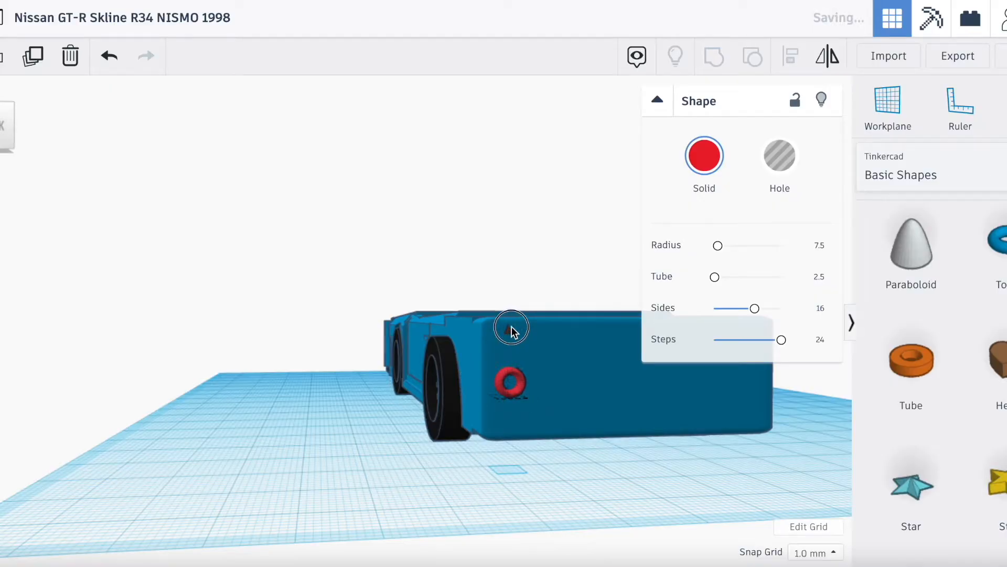
pyautogui.moveTo(511, 329); pyautogui.dragTo(512, 291)
pyautogui.moveTo(3, 105); pyautogui.dragTo(0, 104)
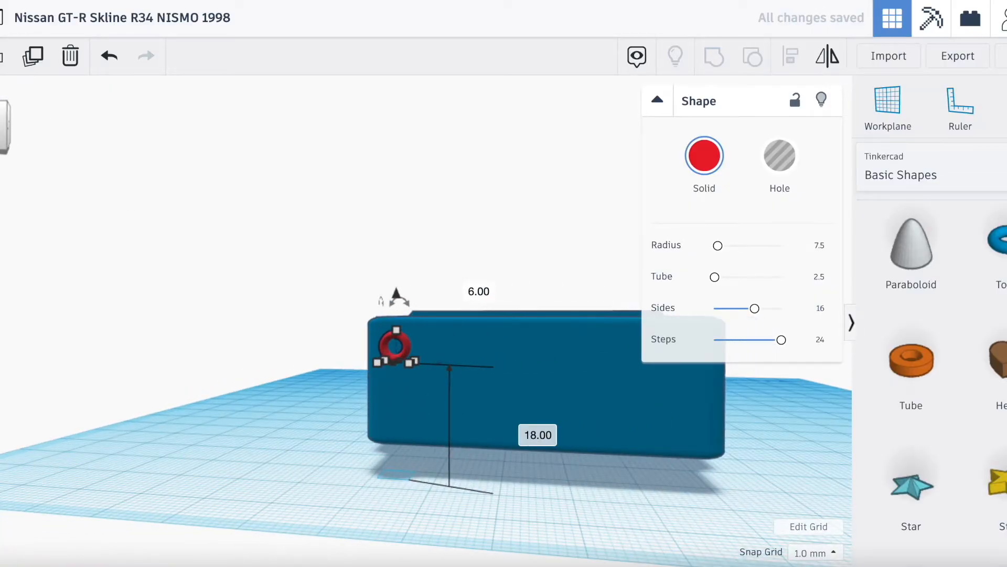
# Step: Enlarge the ring on the rear face to 8 mm wide and 8 mm high, and lower it by 2 mm
pyautogui.scroll(10, 164, 217)
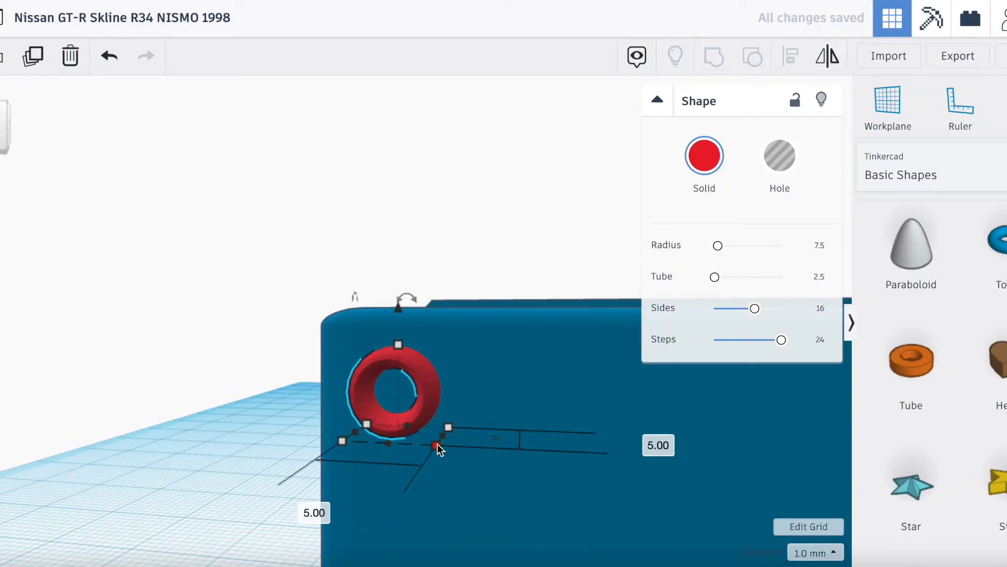
pyautogui.press('Return')
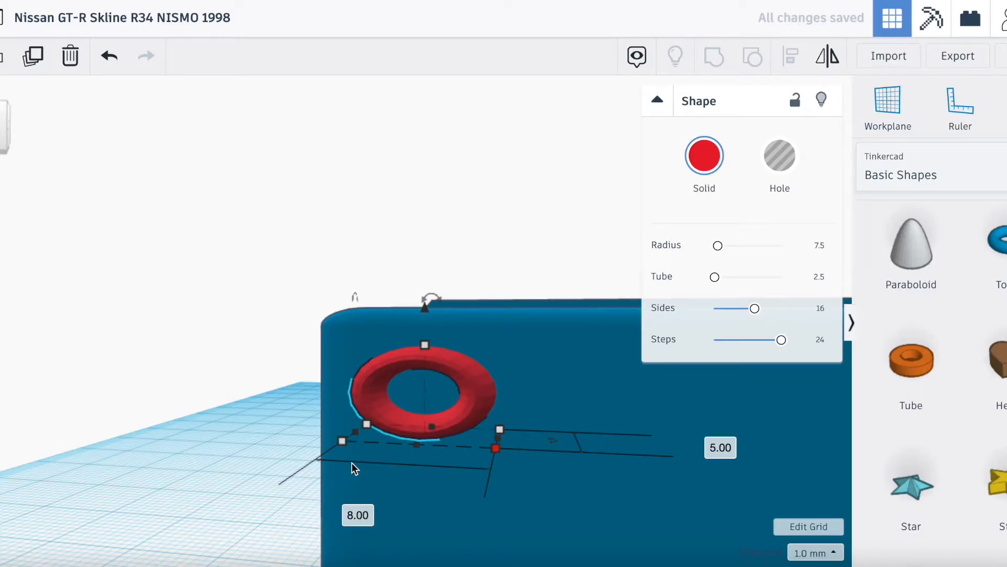
pyautogui.moveTo(424, 351)
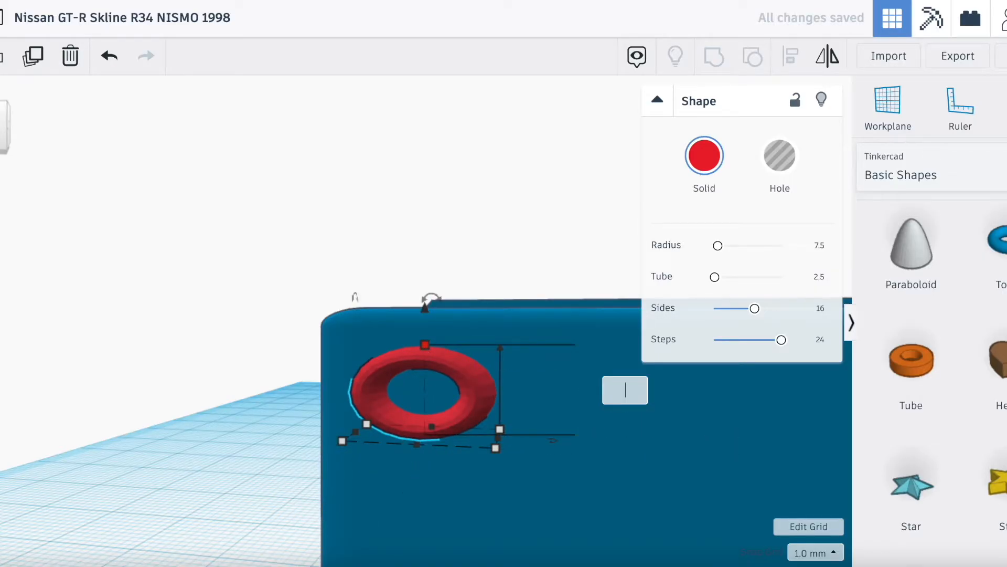
pyautogui.press('Return')
pyautogui.moveTo(425, 257); pyautogui.dragTo(425, 292)
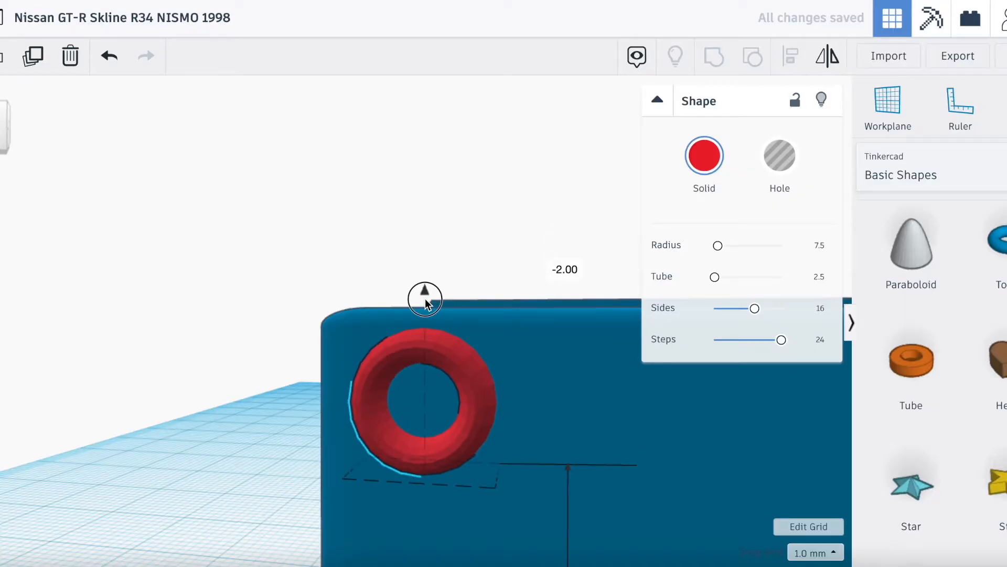
pyautogui.scroll(-4, 402, 366)
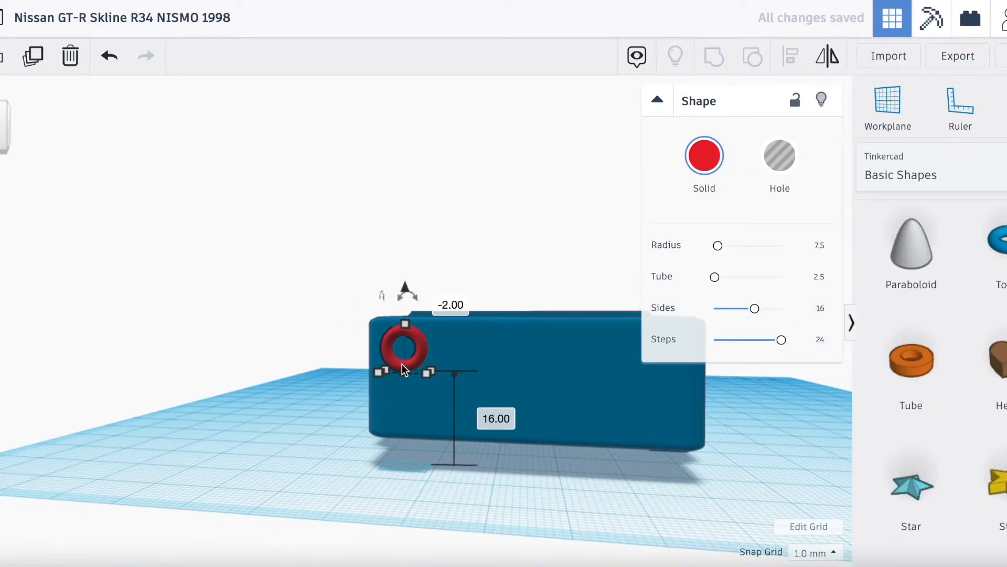
# Step: Duplicate the 8 mm ring and place the copy directly to its right on the rear face
pyautogui.scroll(4, 402, 364)
pyautogui.hotkey('ctrl', 'd')
pyautogui.press('Right')
pyautogui.press('Right')
pyautogui.press('Right')
pyautogui.press('Right')
pyautogui.press('Right')
pyautogui.press('Right')
pyautogui.press('Right')
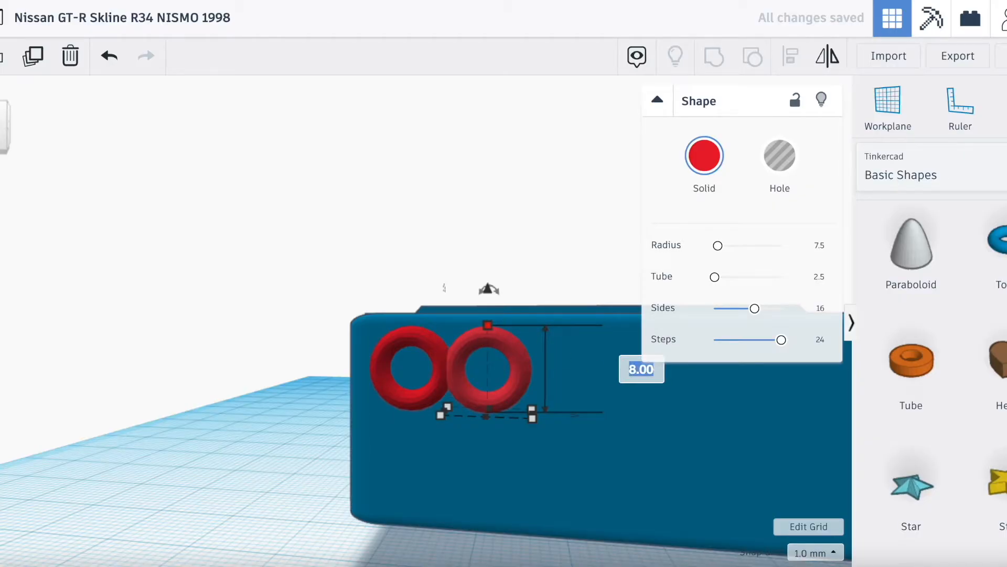
# Step: Try a height and width of 4 mm for the duplicated ring
pyautogui.press('Return')
pyautogui.click(633, 397)
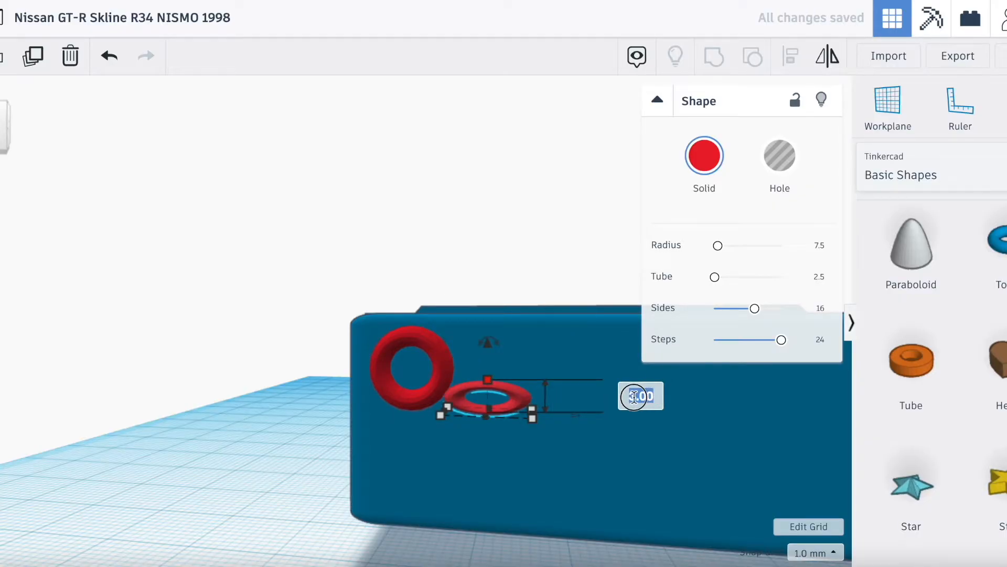
pyautogui.press('Return')
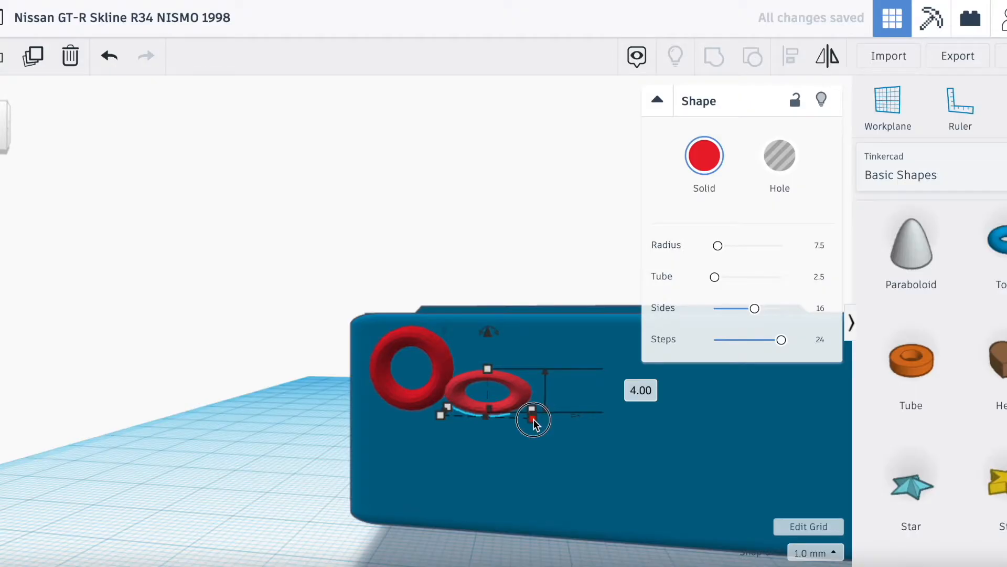
pyautogui.moveTo(533, 419)
pyautogui.write('4')
pyautogui.press('Return')
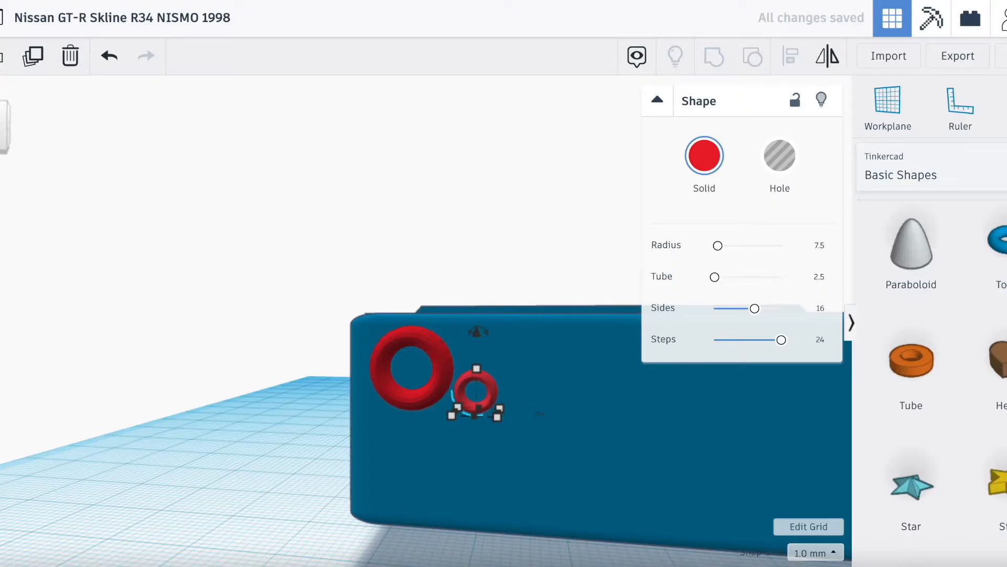
# Step: Set the width and height of the smaller inner ring to 5 mm
pyautogui.moveTo(494, 416)
pyautogui.click(462, 456)
pyautogui.write('5')
pyautogui.press('Return')
pyautogui.moveTo(480, 367)
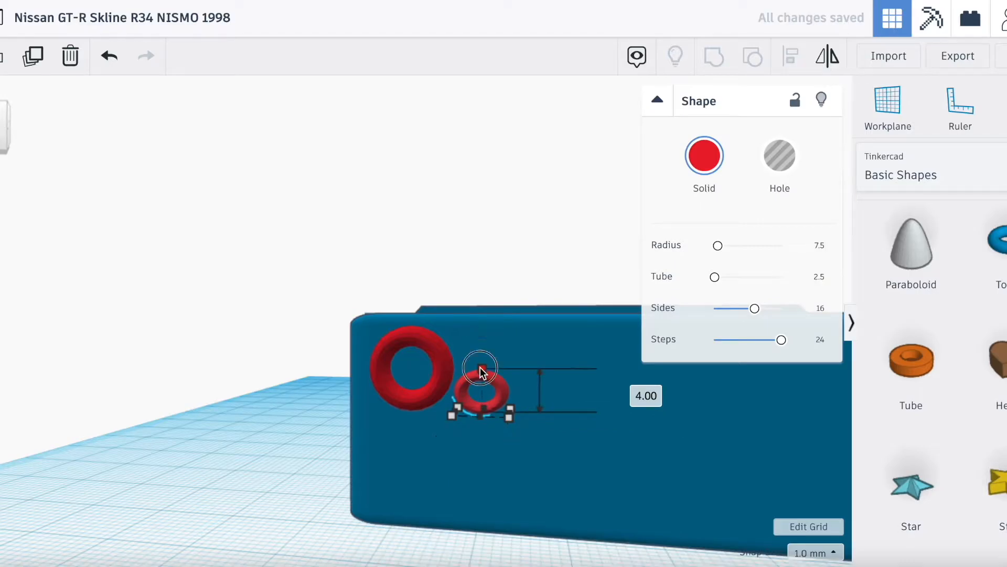
pyautogui.write('5')
pyautogui.press('Return')
pyautogui.click(635, 388)
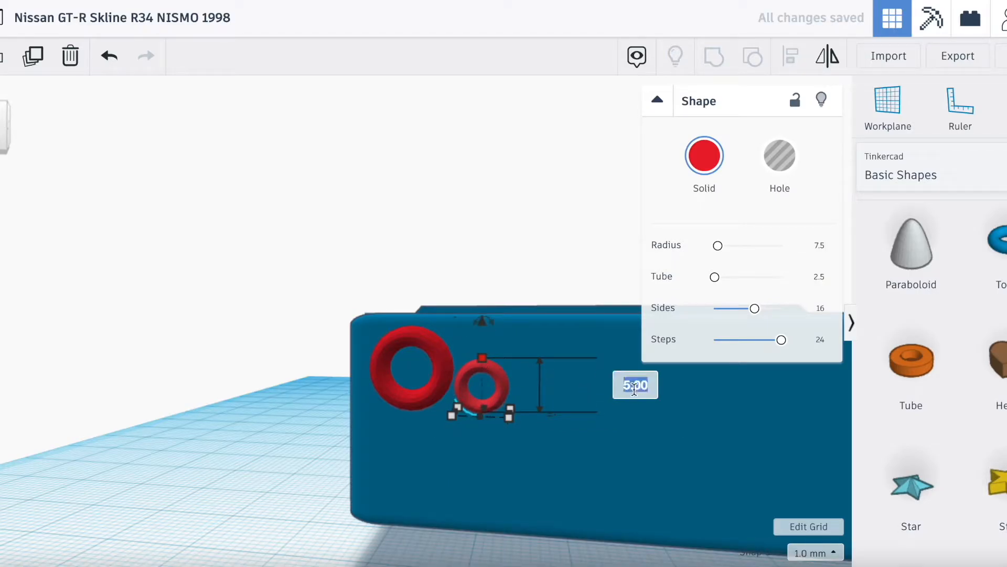
pyautogui.click(228, 491)
pyautogui.scroll(-3, 399, 383)
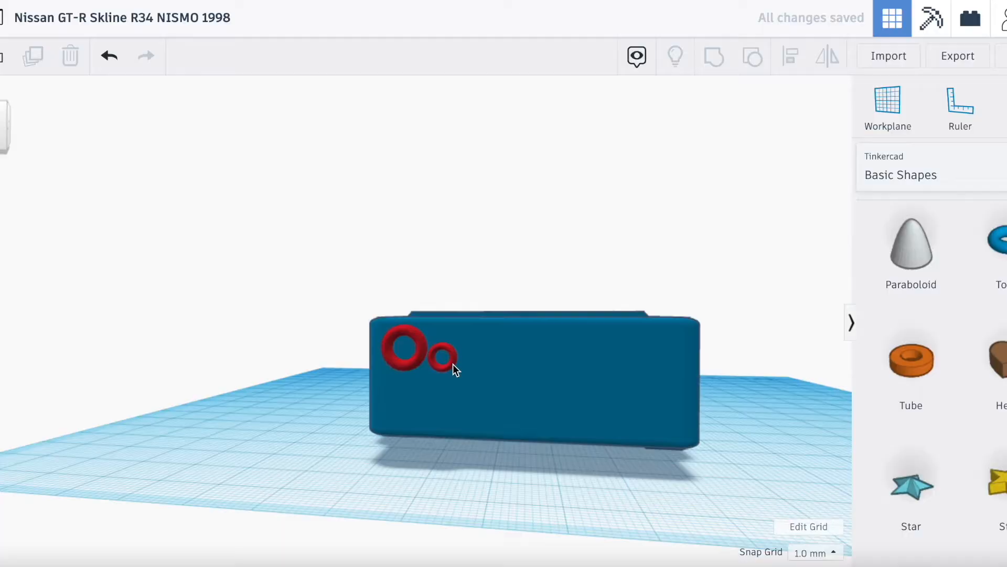
# Step: Paste a copy of the small ring and move it across to the right side of the rear face
pyautogui.hotkey('ctrl', 'v')
pyautogui.press('Right')
pyautogui.press('Right')
pyautogui.press('Right')
pyautogui.press('Right')
pyautogui.press('Right')
pyautogui.press('Right')
pyautogui.press('Right')
pyautogui.press('Right')
pyautogui.press('Right')
pyautogui.press('Right')
pyautogui.press('Right')
pyautogui.press('Right')
pyautogui.press('Right')
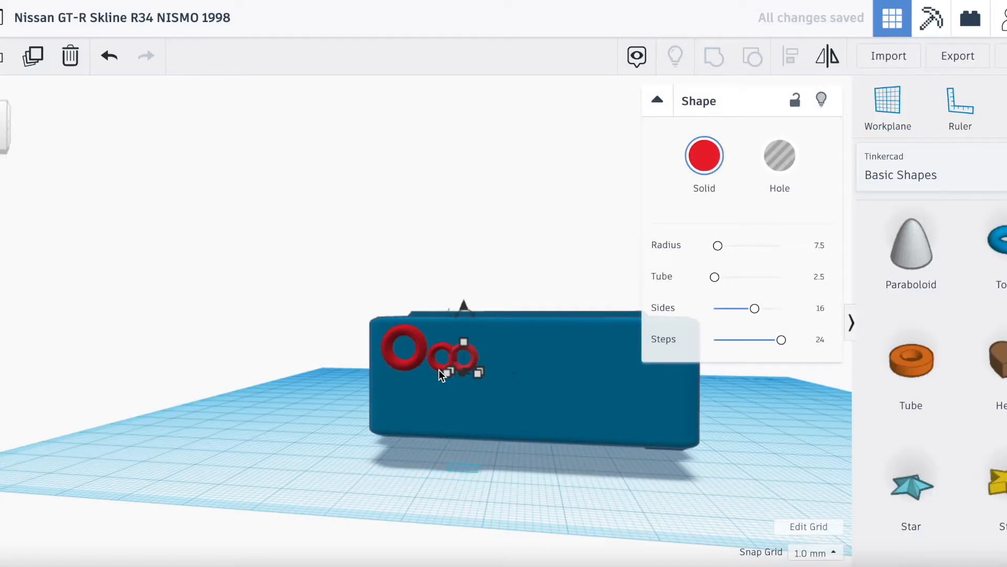
pyautogui.press('Right')
pyautogui.press('Right')
pyautogui.press('Right')
pyautogui.press('Right')
pyautogui.press('Right')
pyautogui.press('Right')
pyautogui.press('Right')
pyautogui.press('Right')
pyautogui.press('Right')
pyautogui.press('Right')
pyautogui.press('Right')
pyautogui.press('Right')
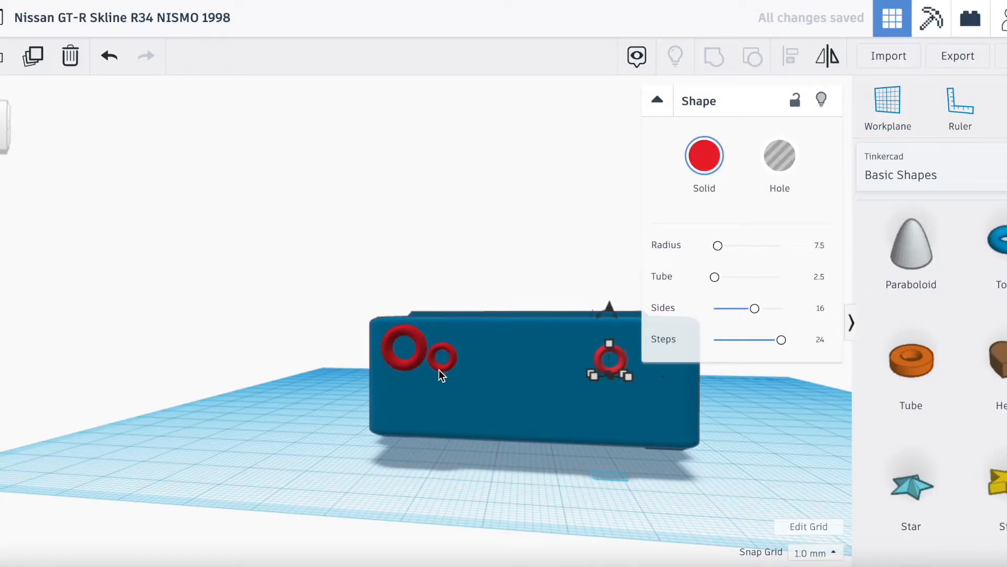
# Step: Copy the large left ring and move the copy to the rear face's right edge, beside the small ring
pyautogui.click(411, 363)
pyautogui.hotkey('ctrl', 'c')
pyautogui.hotkey('ctrl', 'v')
pyautogui.press('Right')
pyautogui.press('Right')
pyautogui.press('Right')
pyautogui.press('Right')
pyautogui.press('Right')
pyautogui.press('Right')
pyautogui.press('Right')
pyautogui.press('Right')
pyautogui.press('Right')
pyautogui.press('Right')
pyautogui.press('Right')
pyautogui.press('Right')
pyautogui.press('Right')
pyautogui.press('Right')
pyautogui.press('Right')
pyautogui.press('Right')
pyautogui.press('Right')
pyautogui.press('Right')
pyautogui.press('Right')
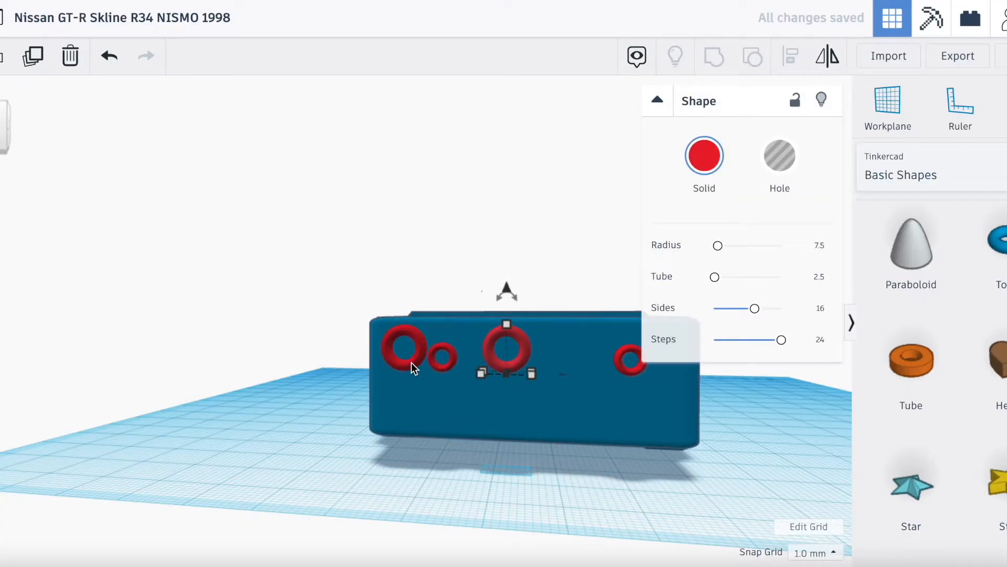
pyautogui.press('Right')
pyautogui.press('Right')
pyautogui.press('Right')
pyautogui.press('Right')
pyautogui.press('Right')
pyautogui.press('Right')
pyautogui.press('Right')
pyautogui.press('Right')
pyautogui.press('Right')
pyautogui.press('Right')
pyautogui.press('Right')
pyautogui.press('Right')
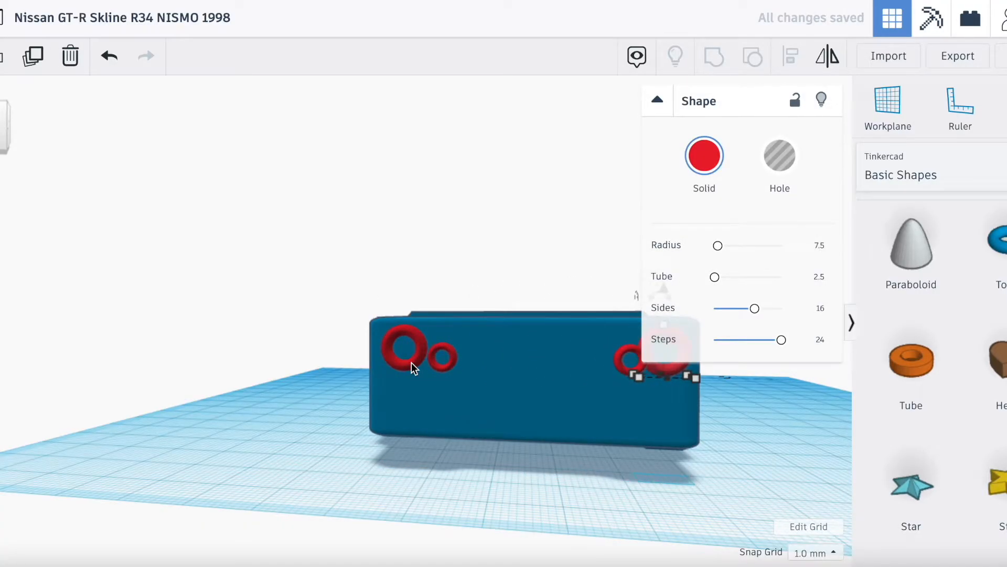
pyautogui.click(93, 204)
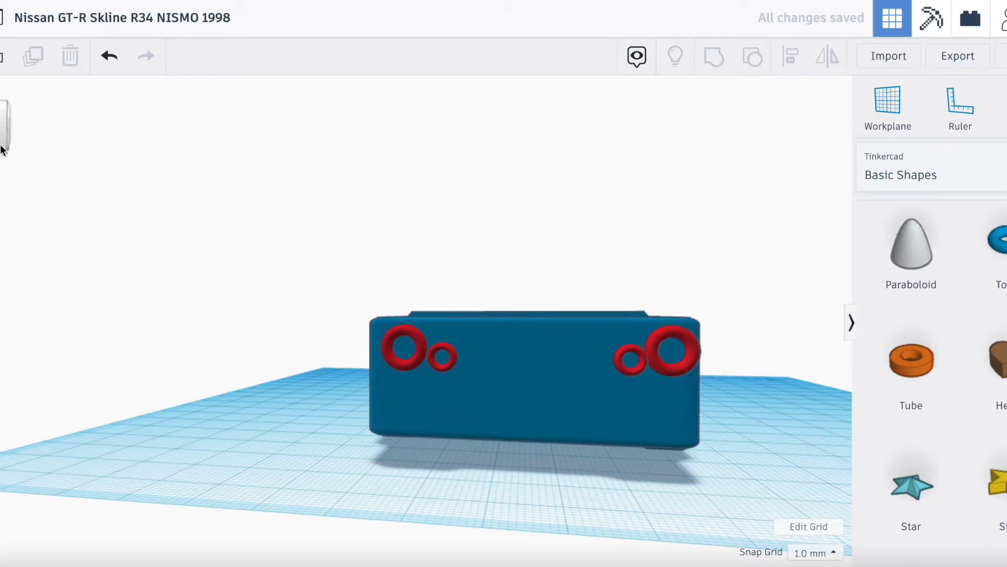
# Step: Shift the left large ring 1 mm and the left small ring 2 mm outward toward the rear face's left edge
pyautogui.scroll(5, 365, 222)
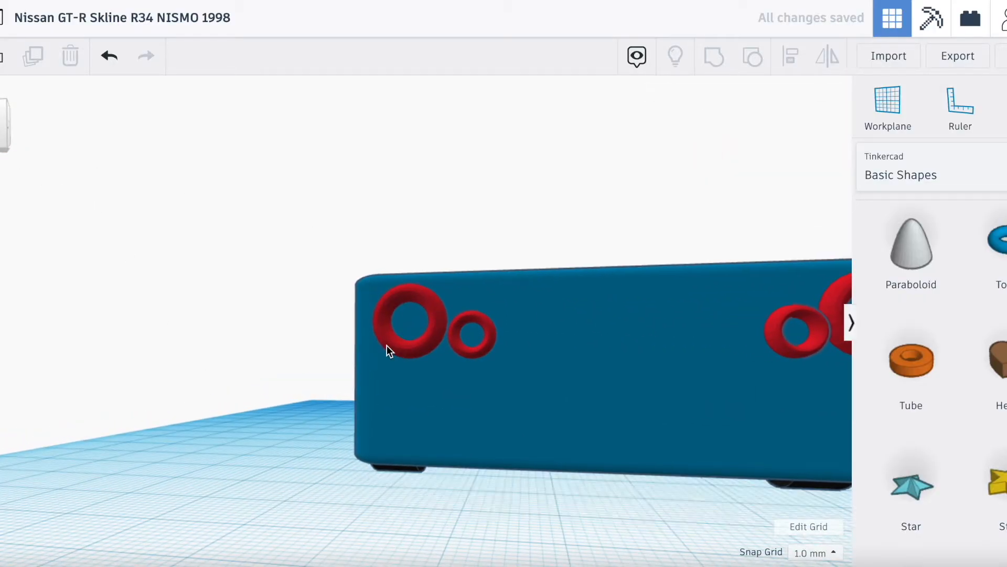
pyautogui.click(386, 346)
pyautogui.press('Left')
pyautogui.click(458, 346)
pyautogui.press('Left')
pyautogui.press('Left')
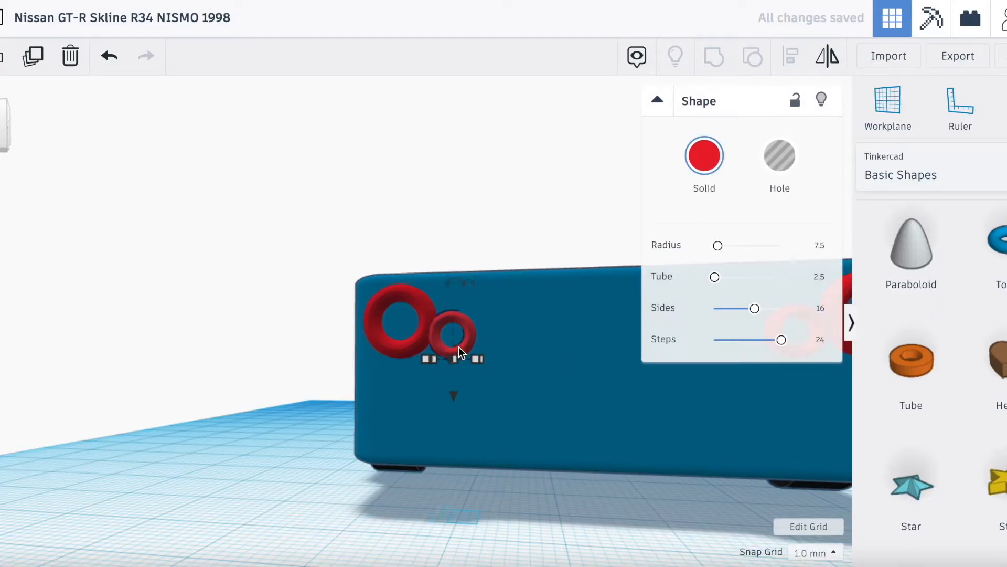
pyautogui.click(210, 449)
pyautogui.scroll(-5, 209, 449)
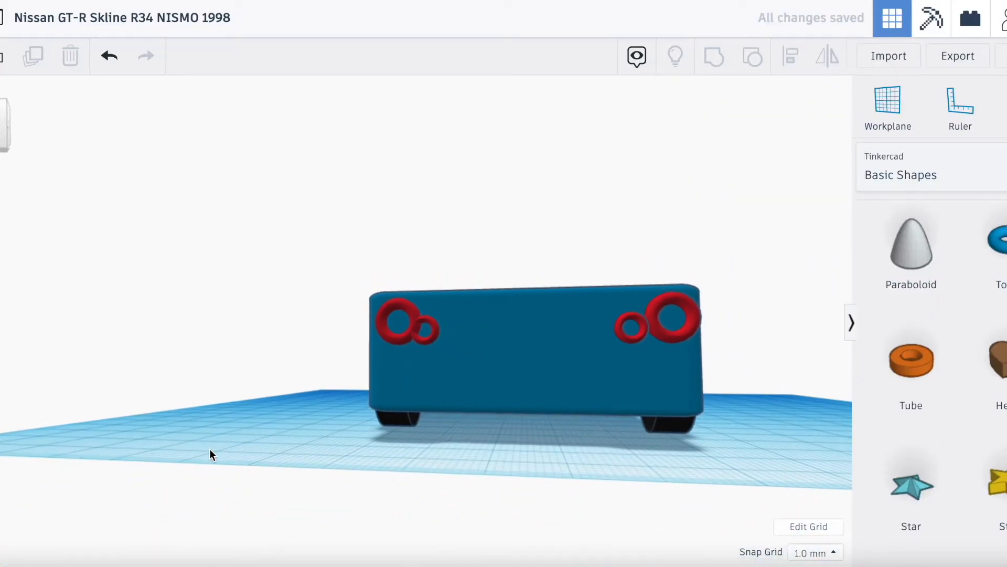
# Step: Examine the placement and spacing of the four red rings on the car's rear face
pyautogui.scroll(4, 211, 446)
pyautogui.click(454, 344)
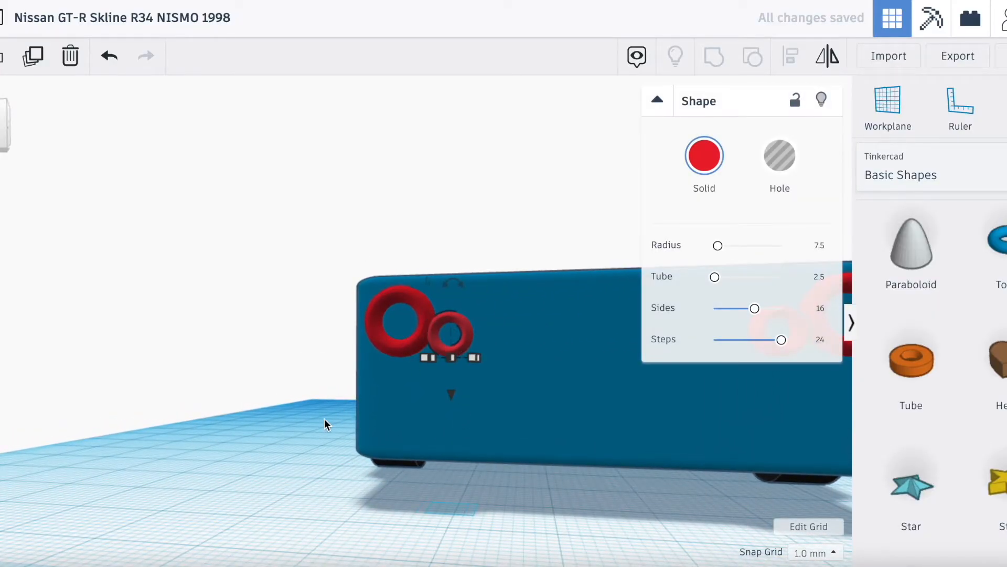
pyautogui.click(217, 376)
pyautogui.moveTo(217, 376); pyautogui.dragTo(257, 357, button='right')
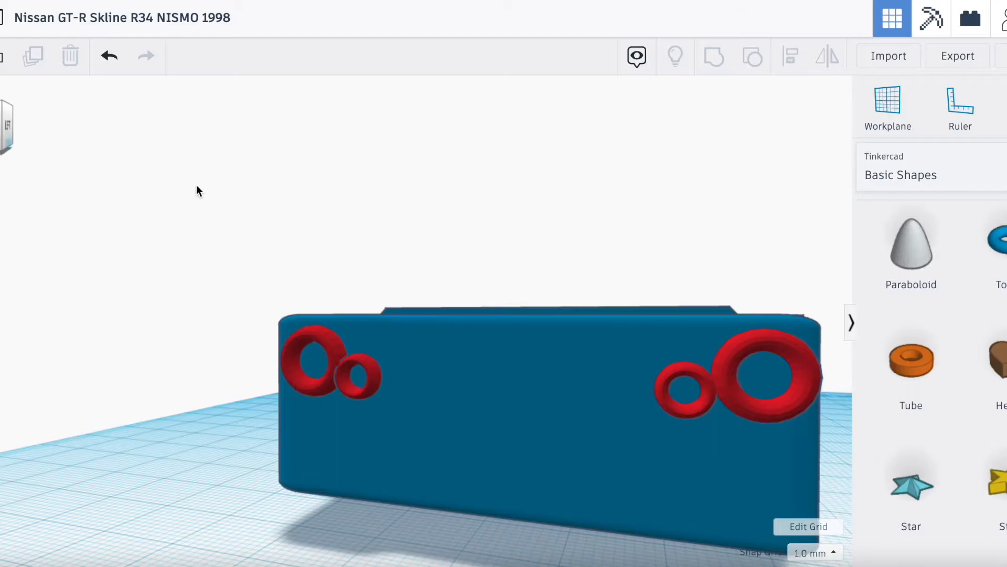
pyautogui.scroll(-3, 342, 335)
pyautogui.click(347, 363)
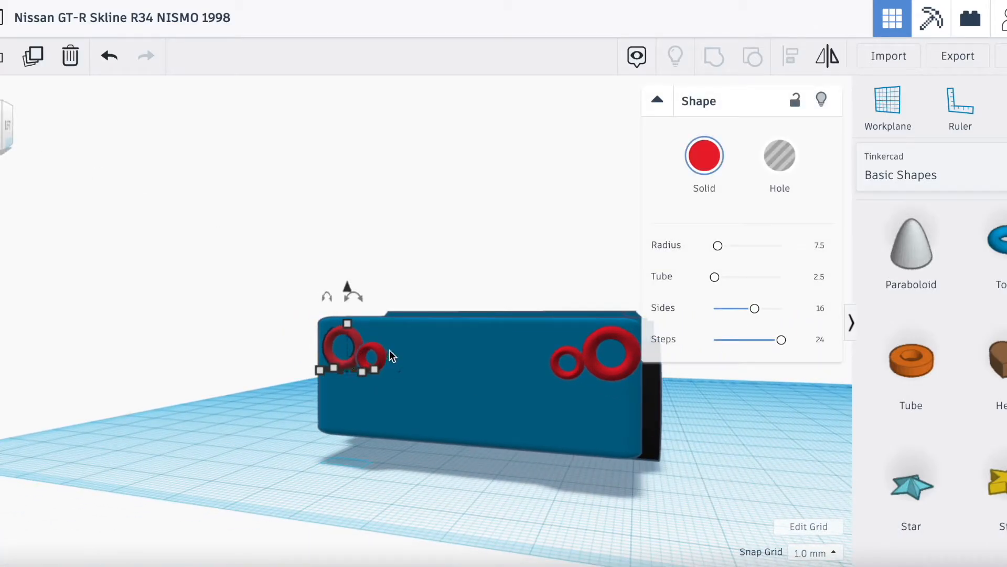
pyautogui.click(555, 370)
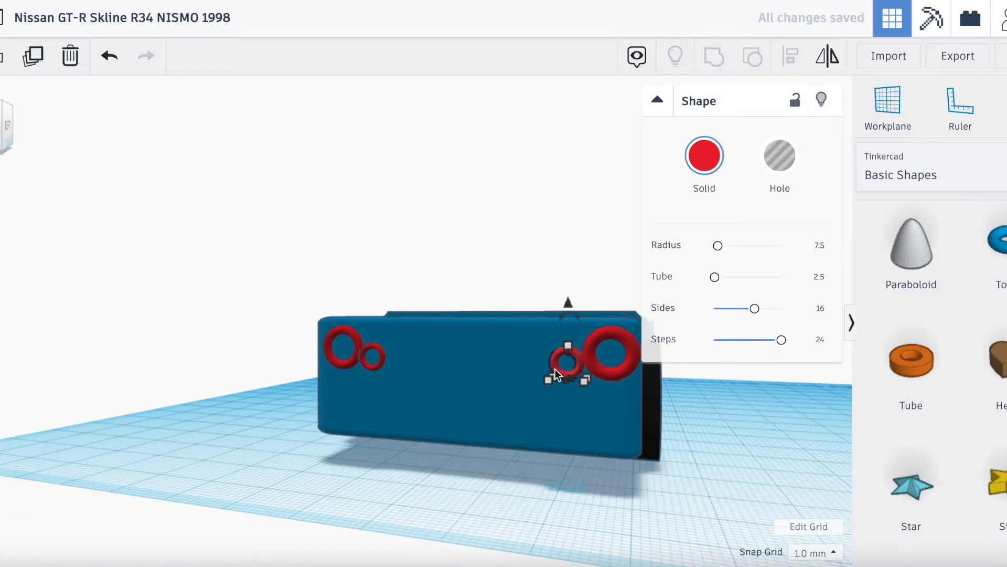
pyautogui.click(599, 366)
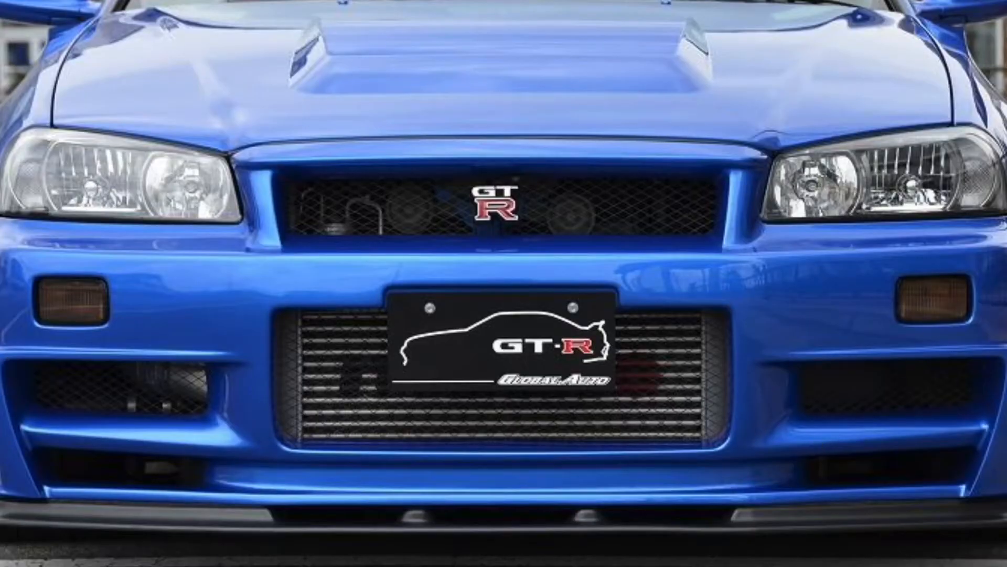
pyautogui.click(242, 1)
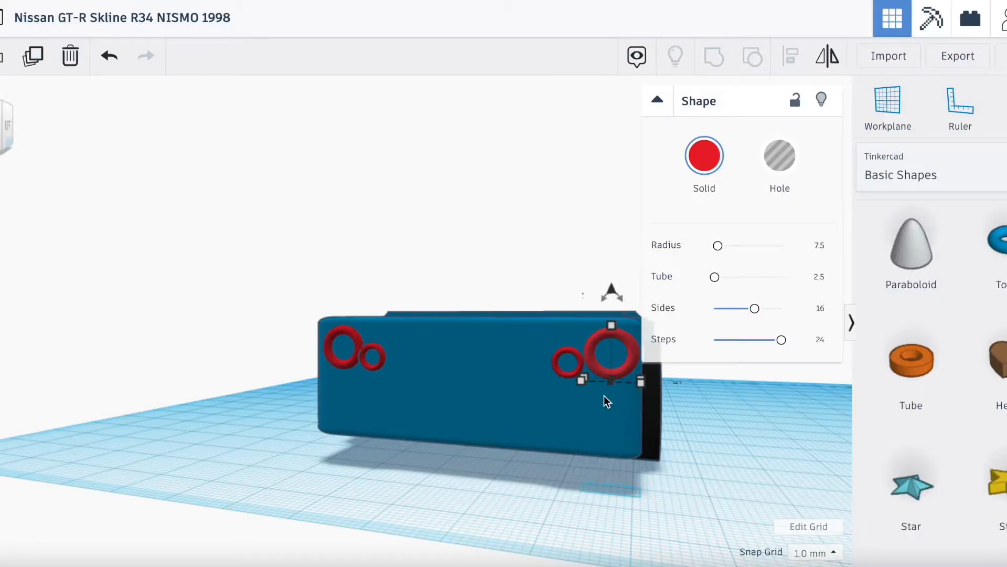
# Step: Place a sphere on the workplane near the left end of the car's rear face and set its steps to 24
pyautogui.scroll(5, 603, 395)
pyautogui.scroll(10, 964, 324)
pyautogui.scroll(-2, 953, 337)
pyautogui.moveTo(911, 443); pyautogui.dragTo(163, 514)
pyautogui.moveTo(759, 246); pyautogui.dragTo(899, 245)
pyautogui.moveTo(189, 413); pyautogui.dragTo(357, 462)
pyautogui.moveTo(768, 246); pyautogui.dragTo(781, 246)
pyautogui.scroll(-3, 314, 377)
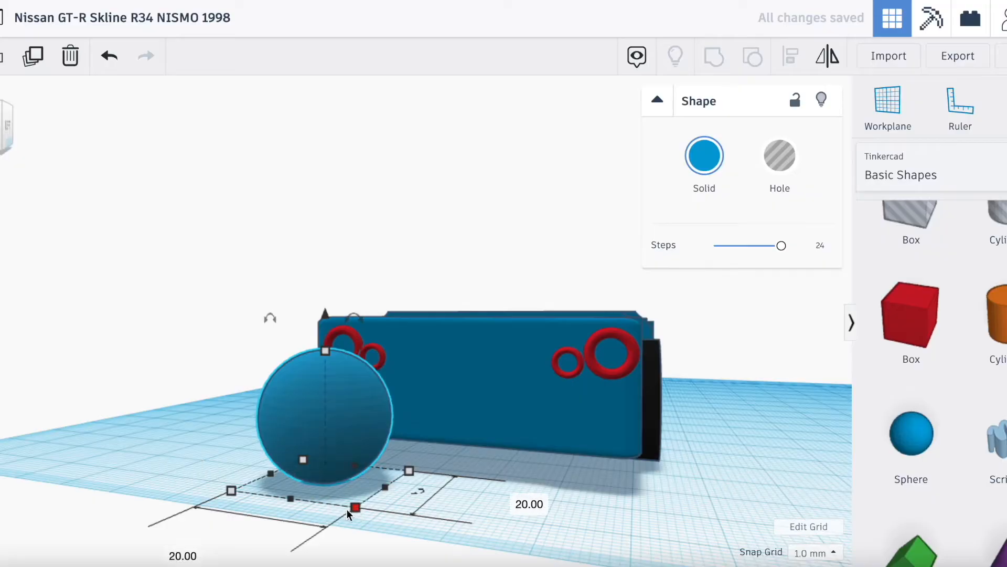
# Step: Set the sphere's width, height and length to 3 mm each
pyautogui.click(182, 555)
pyautogui.write('3')
pyautogui.press('Return')
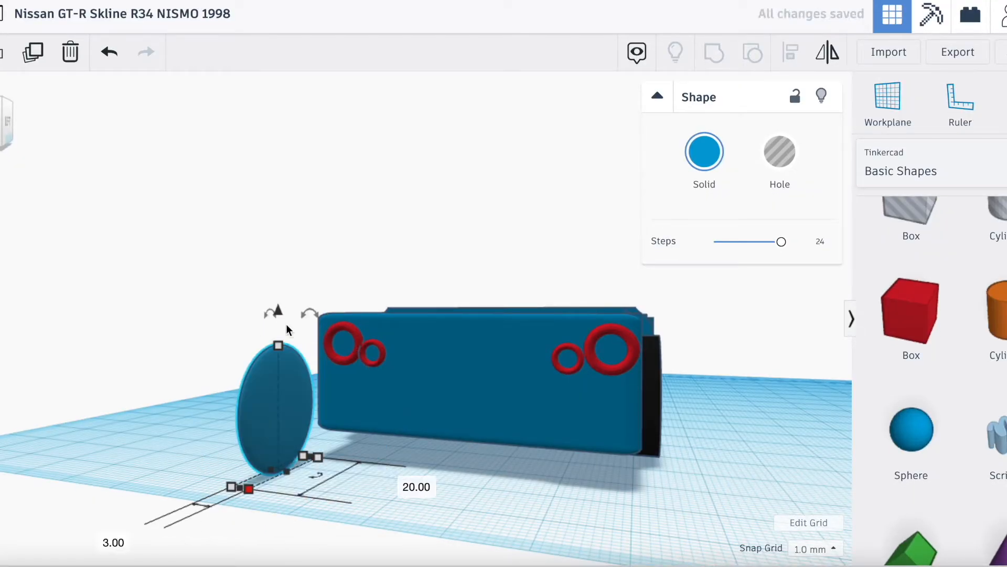
pyautogui.click(395, 417)
pyautogui.click(285, 400)
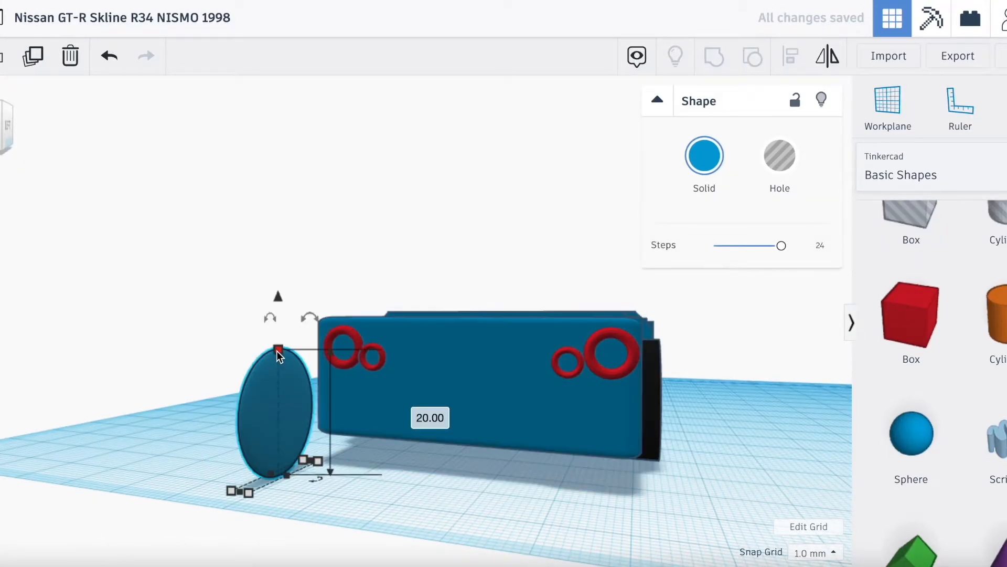
pyautogui.click(418, 415)
pyautogui.write('3')
pyautogui.press('Return')
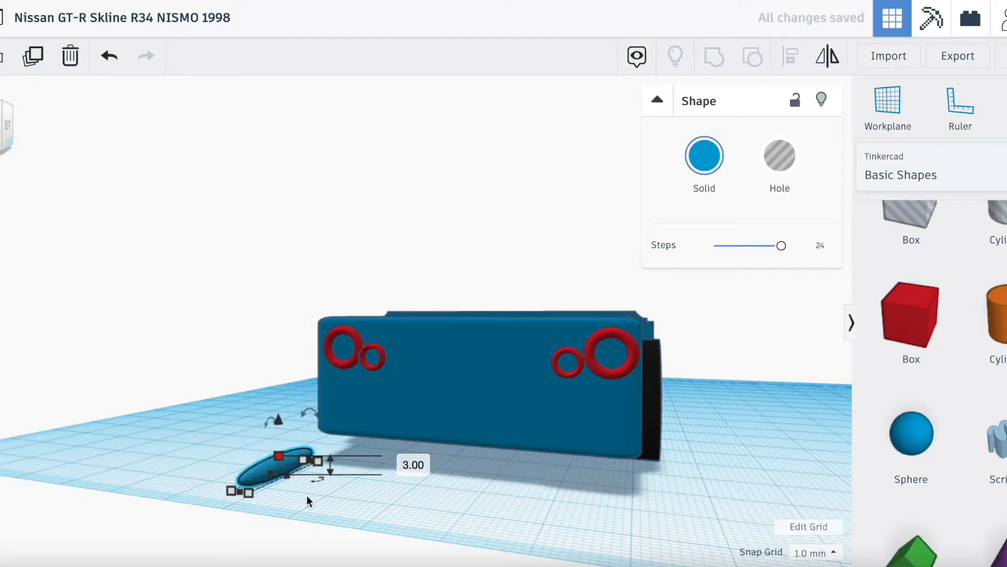
pyautogui.click(416, 490)
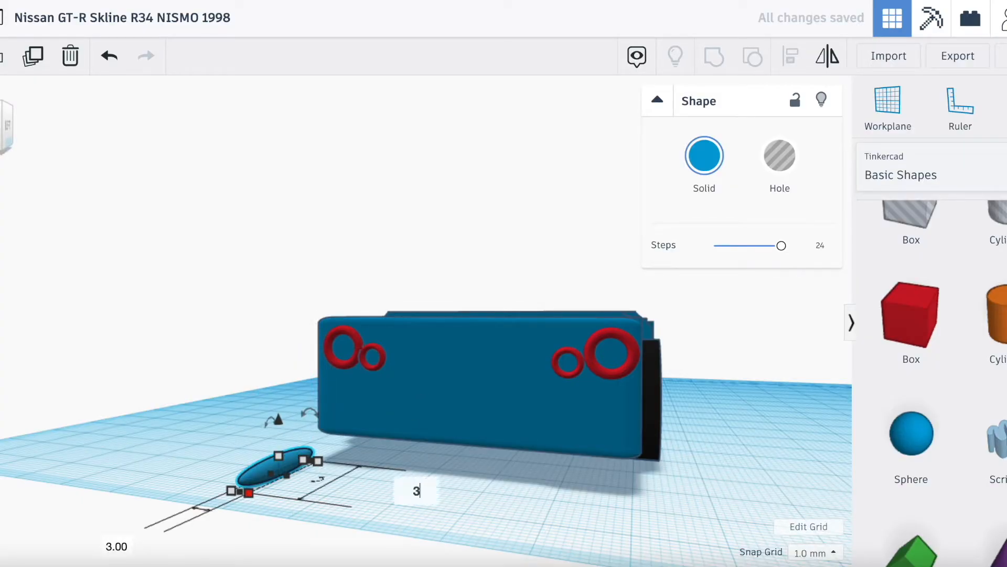
pyautogui.write('3')
pyautogui.press('Return')
# Step: Raise the small sphere and move it into the opening of the left large ring
pyautogui.scroll(5, 287, 490)
pyautogui.moveTo(255, 546); pyautogui.dragTo(283, 544)
pyautogui.moveTo(270, 505); pyautogui.dragTo(285, 323)
pyautogui.moveTo(5, 129); pyautogui.dragTo(24, 130)
pyautogui.scroll(5, 310, 363)
# Step: Set the sphere's width and height to 5 mm so it fills the large ring
pyautogui.moveTo(421, 446)
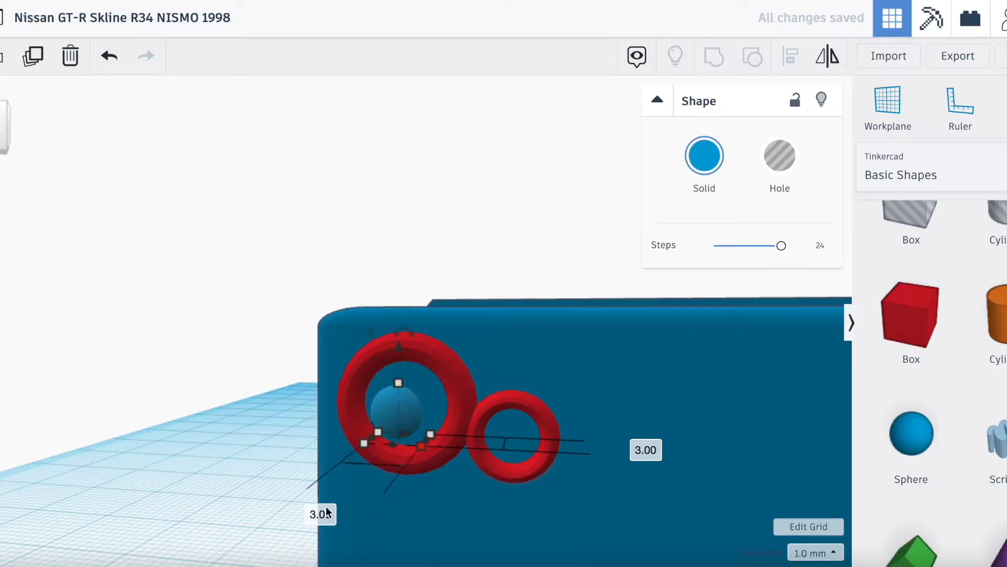
pyautogui.press('Return')
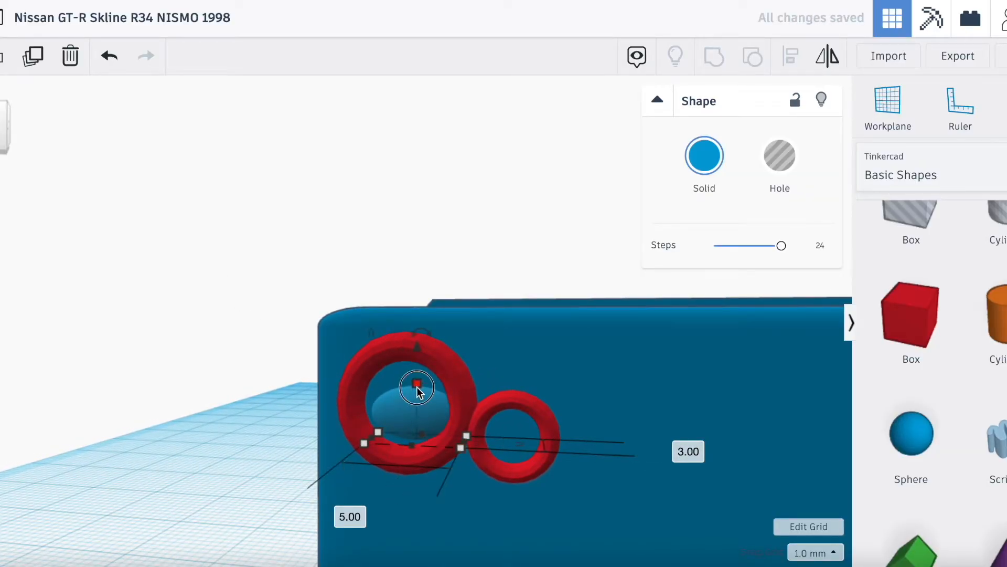
pyautogui.click(622, 411)
pyautogui.write('5')
pyautogui.press('Return')
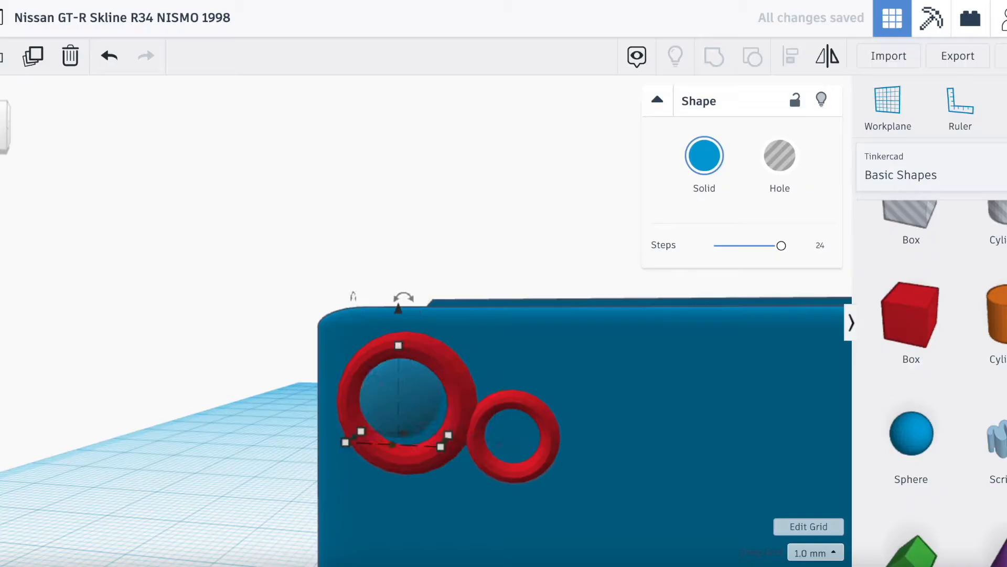
# Step: Colour the sphere inside the left large ring red
pyautogui.click(685, 157)
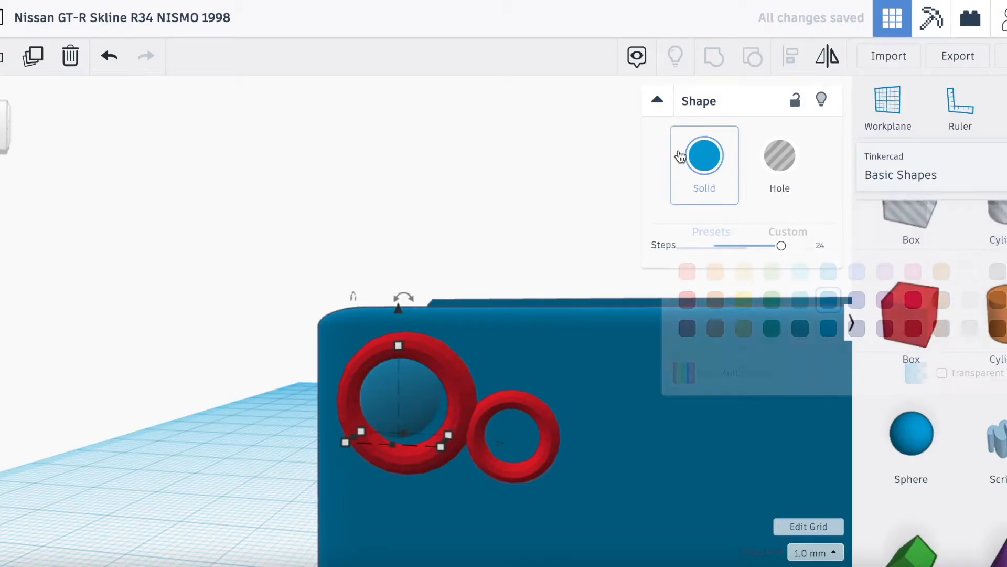
pyautogui.click(687, 300)
pyautogui.scroll(-3, 517, 382)
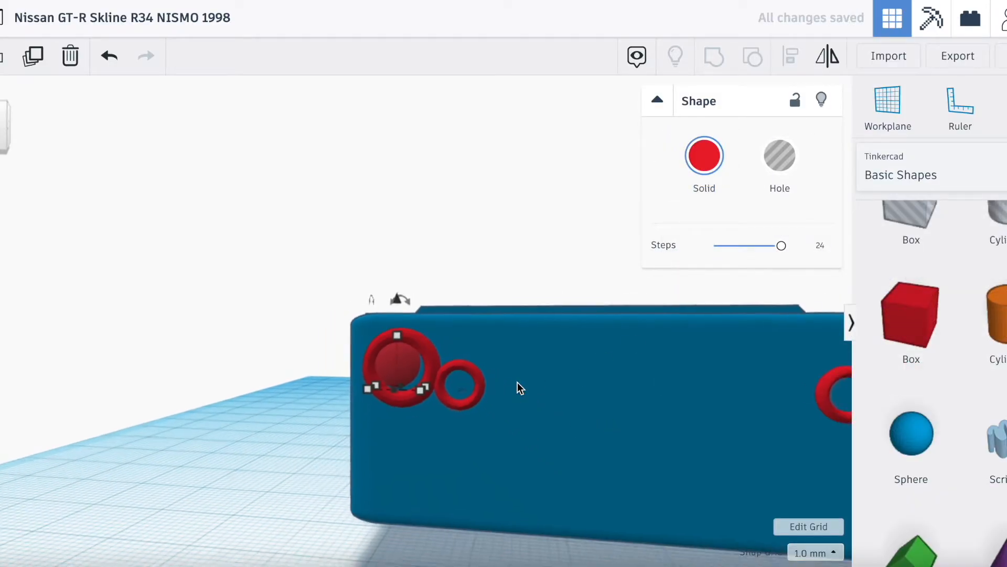
# Step: Lower the red sphere inside the large ring by 0.02 mm and by another 0.30 mm
pyautogui.click(276, 496)
pyautogui.click(411, 374)
pyautogui.scroll(2, 410, 357)
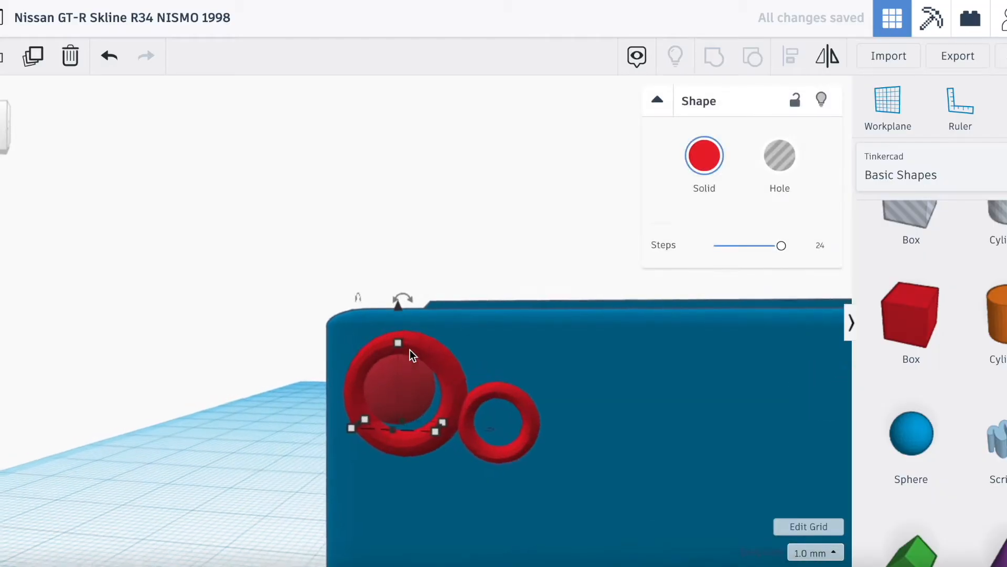
pyautogui.click(534, 289)
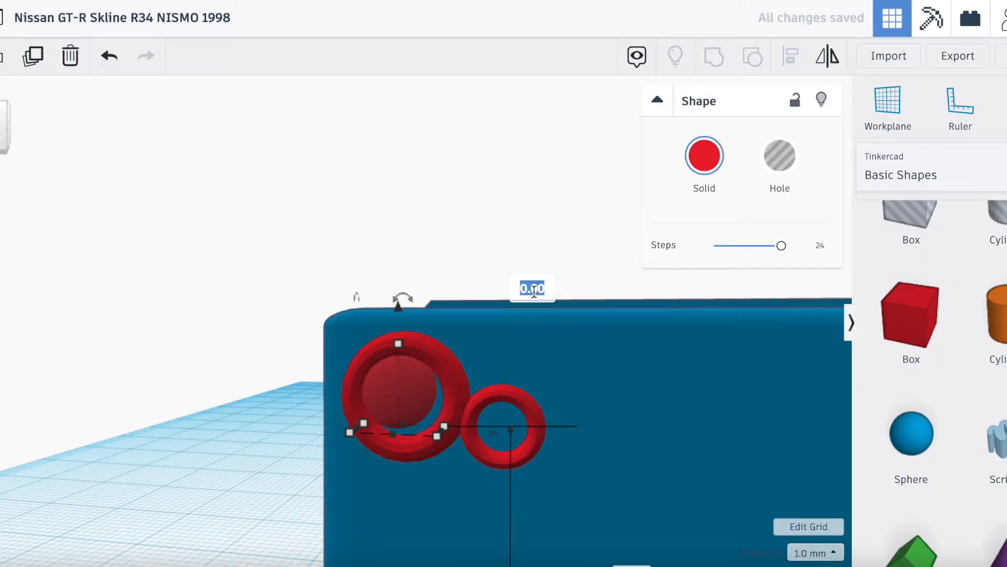
pyautogui.write('-0.02')
pyautogui.press('Return')
pyautogui.click(398, 308)
pyautogui.press('Return')
pyautogui.click(535, 289)
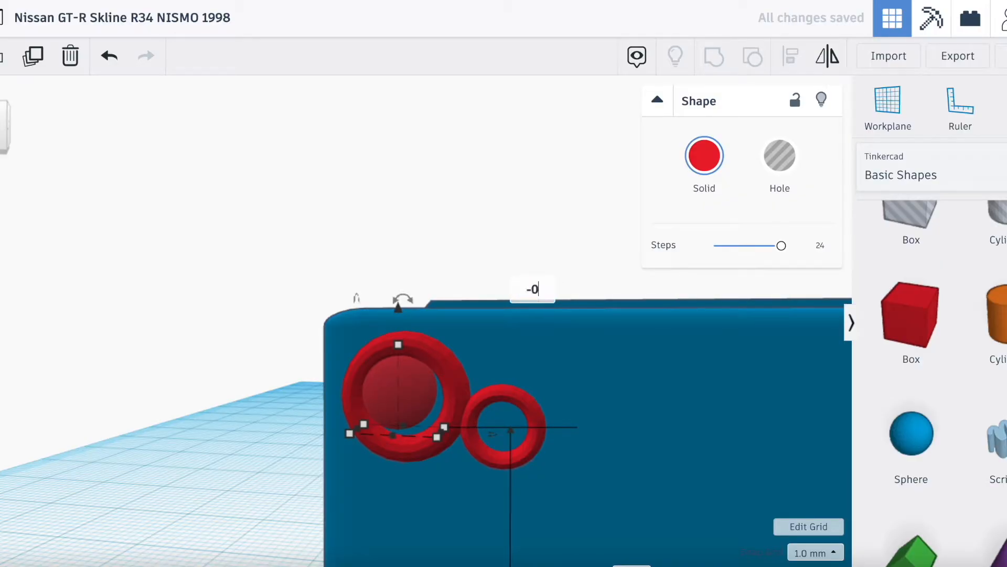
pyautogui.write('-0.30')
pyautogui.press('Return')
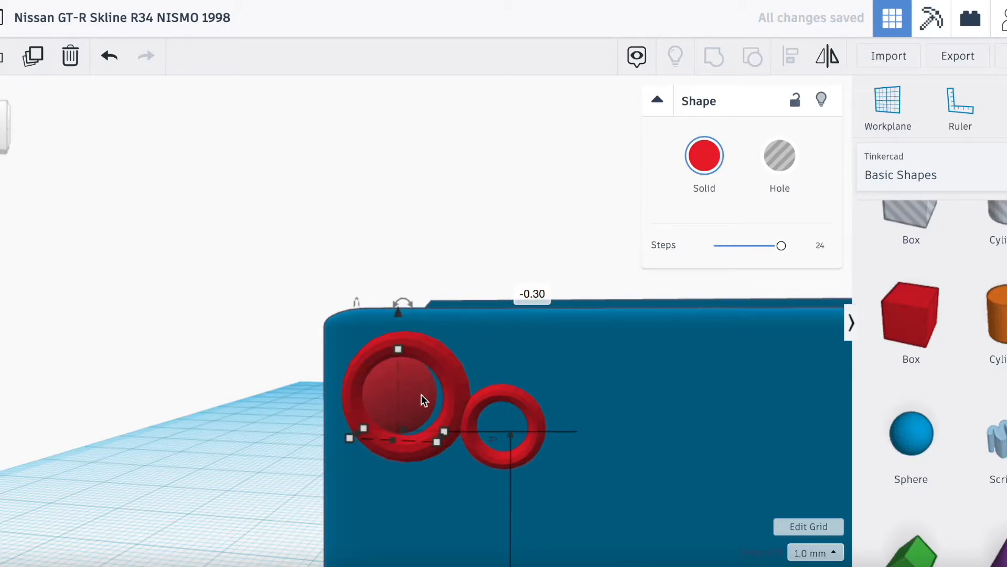
# Step: Set the red sphere's width to 6 mm, extending it toward the small ring
pyautogui.moveTo(435, 443)
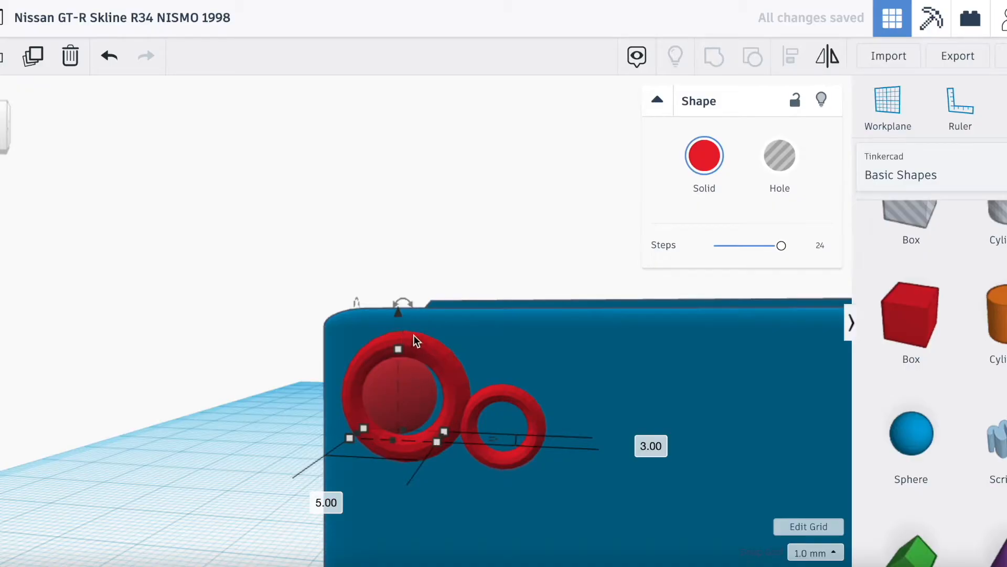
pyautogui.click(340, 499)
pyautogui.press('Return')
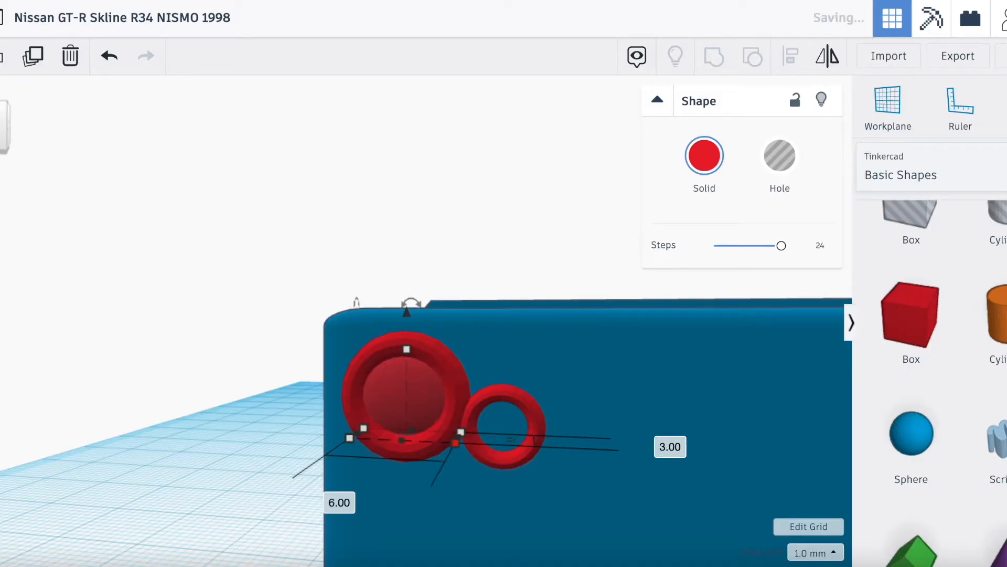
pyautogui.click(202, 515)
# Step: Copy the red sphere and move the copy across the rear face into the right large ring
pyautogui.scroll(-3, 287, 351)
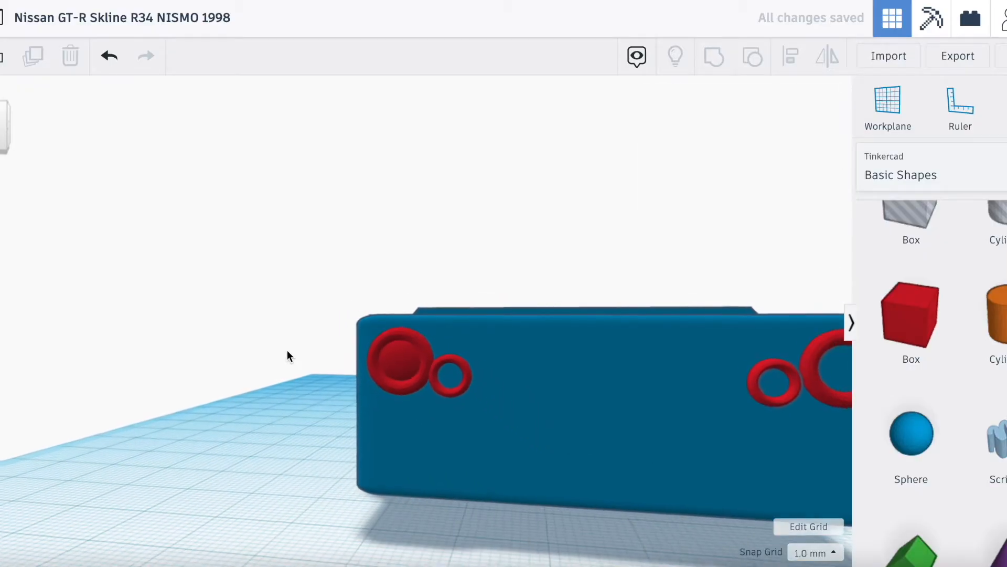
pyautogui.click(402, 361)
pyautogui.hotkey('ctrl', 'c')
pyautogui.hotkey('ctrl', 'v')
pyautogui.press('Right')
pyautogui.press('Right')
pyautogui.press('Right')
pyautogui.press('Right')
pyautogui.press('Right')
pyautogui.press('Right')
pyautogui.press('Right')
pyautogui.press('Right')
pyautogui.press('Right')
pyautogui.press('Right')
pyautogui.press('Right')
pyautogui.press('Right')
pyautogui.press('Right')
pyautogui.press('Right')
pyautogui.press('Right')
pyautogui.press('Right')
pyautogui.press('Right')
pyautogui.press('Right')
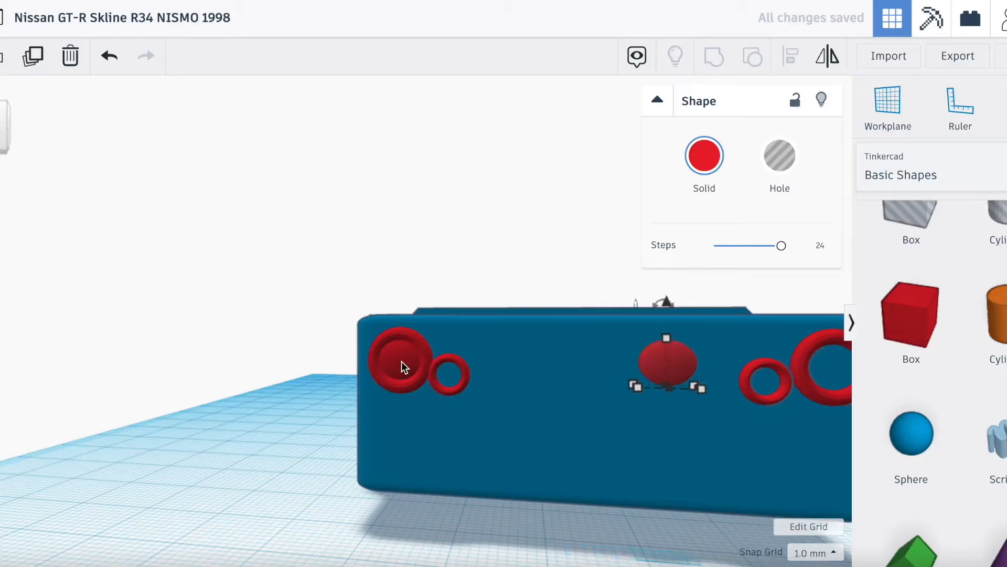
pyautogui.press('Right')
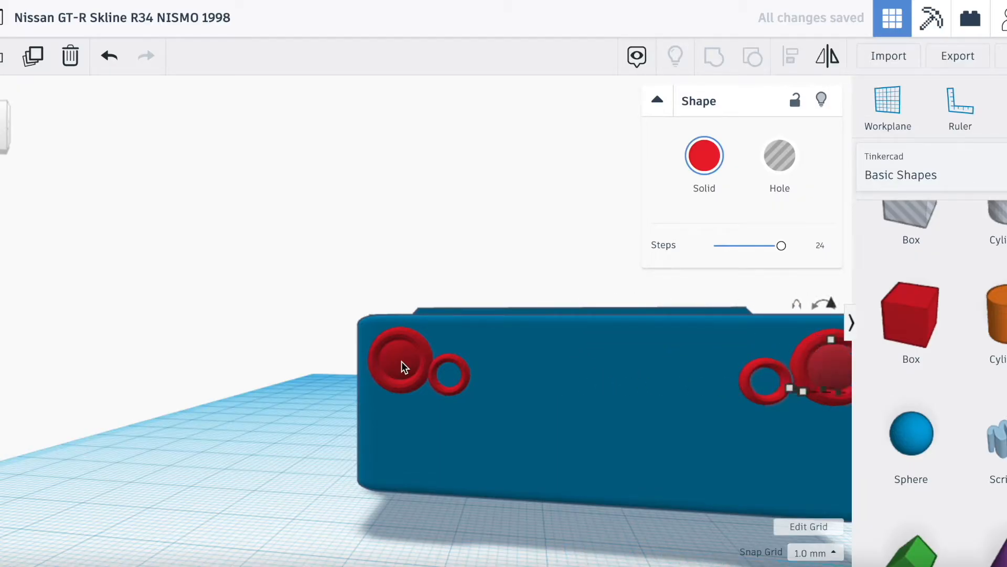
# Step: Paste another copy of the red sphere and move it over the left small ring
pyautogui.scroll(2, 375, 351)
pyautogui.scroll(2, 375, 350)
pyautogui.hotkey('ctrl', 'v')
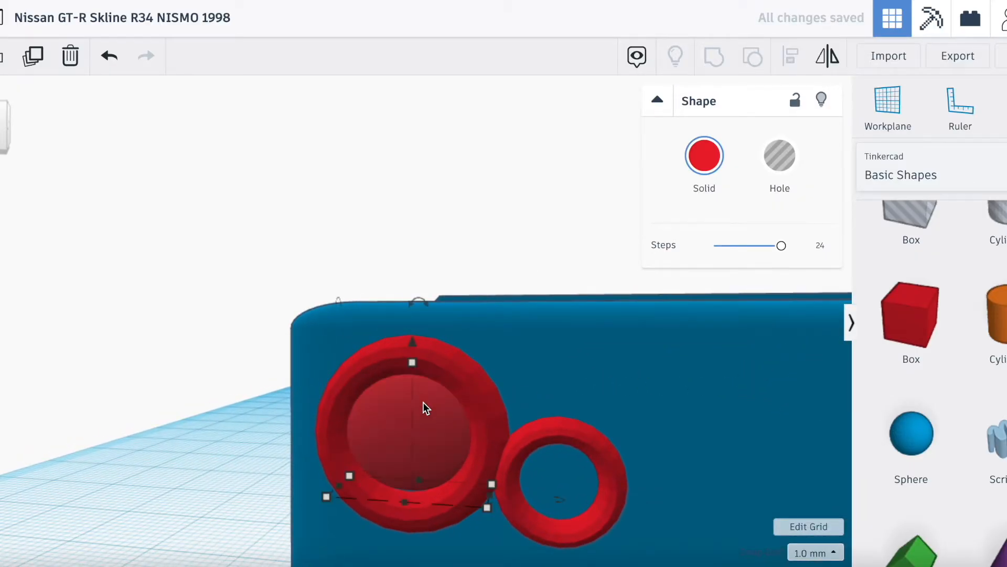
pyautogui.press('Right')
pyautogui.press('Right')
pyautogui.press('Right')
pyautogui.press('Left')
pyautogui.press('Left')
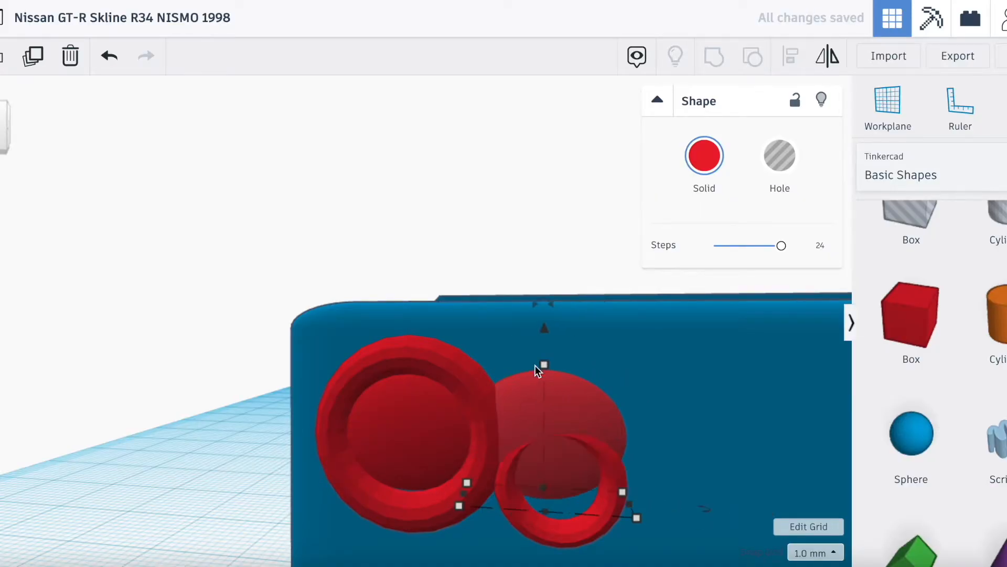
# Step: Shrink the pasted sphere's height and width and position it inside the left small ring
pyautogui.moveTo(546, 364); pyautogui.dragTo(546, 412)
pyautogui.moveTo(628, 505); pyautogui.dragTo(568, 504)
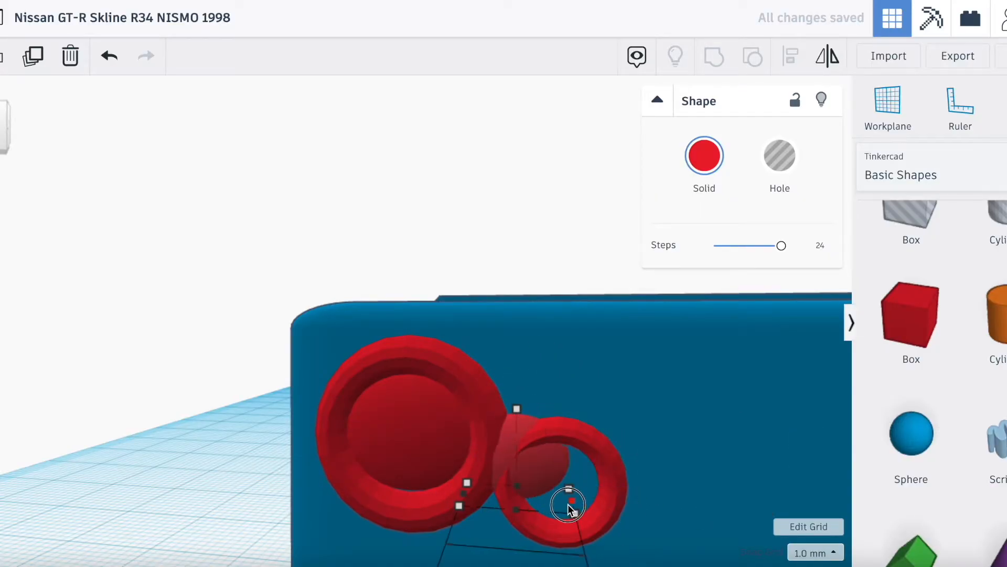
pyautogui.press('Right')
pyautogui.press('Right')
pyautogui.press('Down')
pyautogui.press('Left')
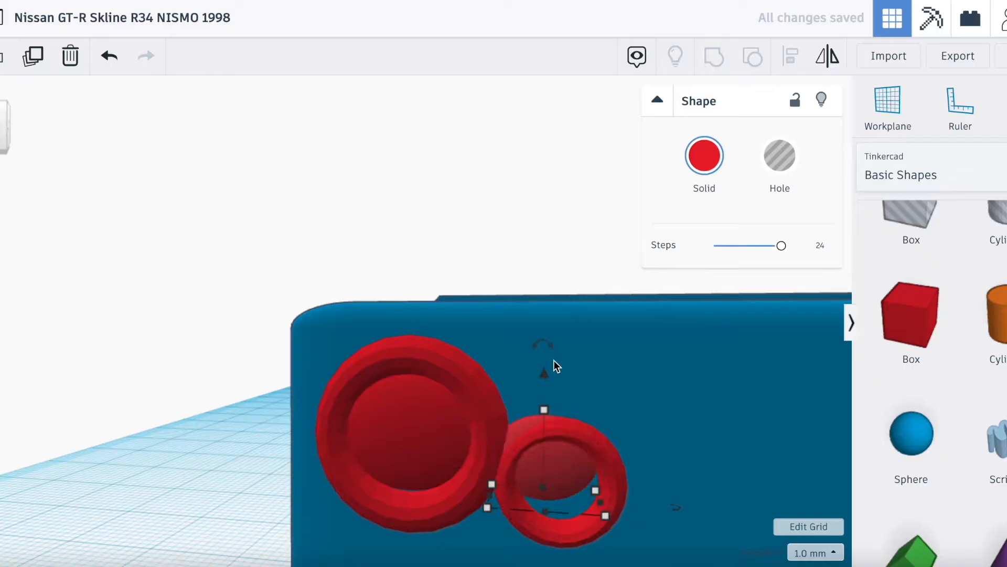
pyautogui.moveTo(542, 376); pyautogui.dragTo(543, 393)
pyautogui.press('Right')
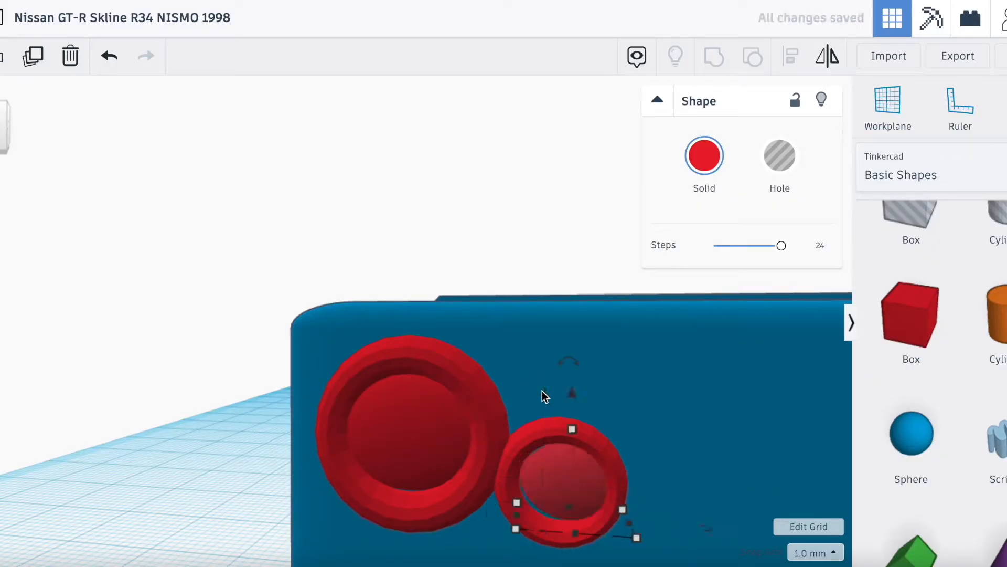
# Step: Widen the sphere in the left small ring to 5 mm and colour it orange
pyautogui.moveTo(520, 516); pyautogui.dragTo(506, 515)
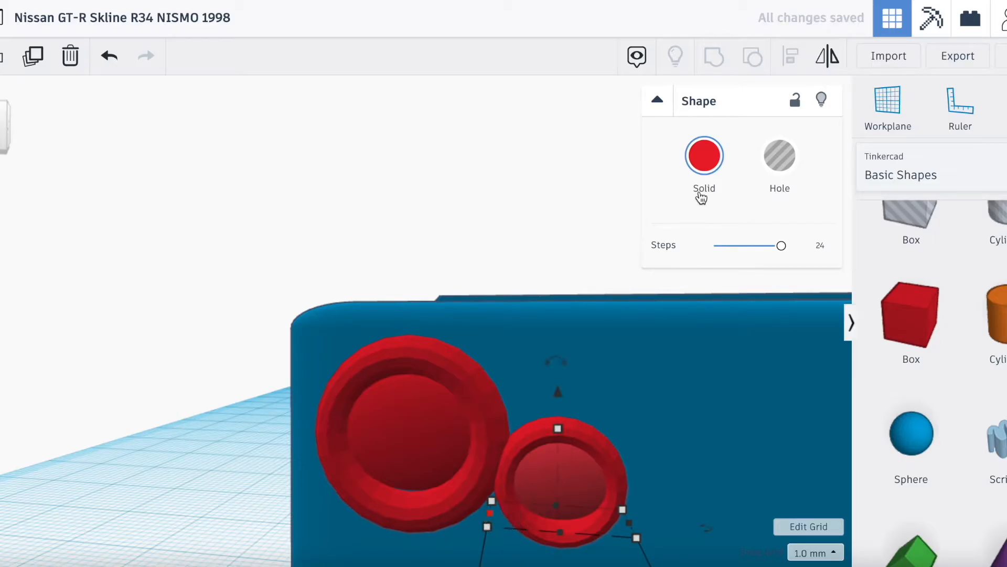
pyautogui.click(709, 173)
pyautogui.click(713, 300)
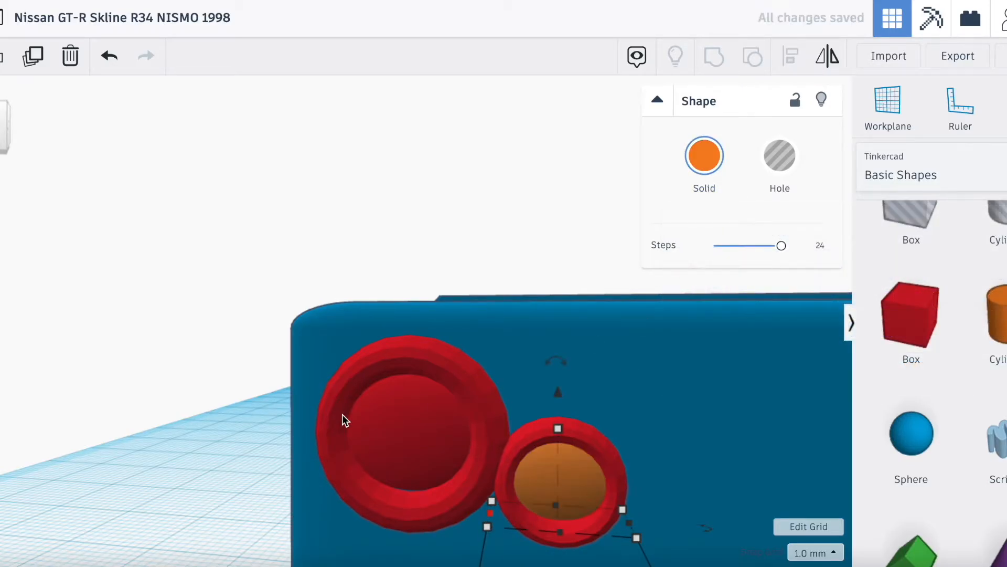
# Step: Duplicate the orange sphere and move the copy across the rear face into the right small ring
pyautogui.scroll(-5, 342, 414)
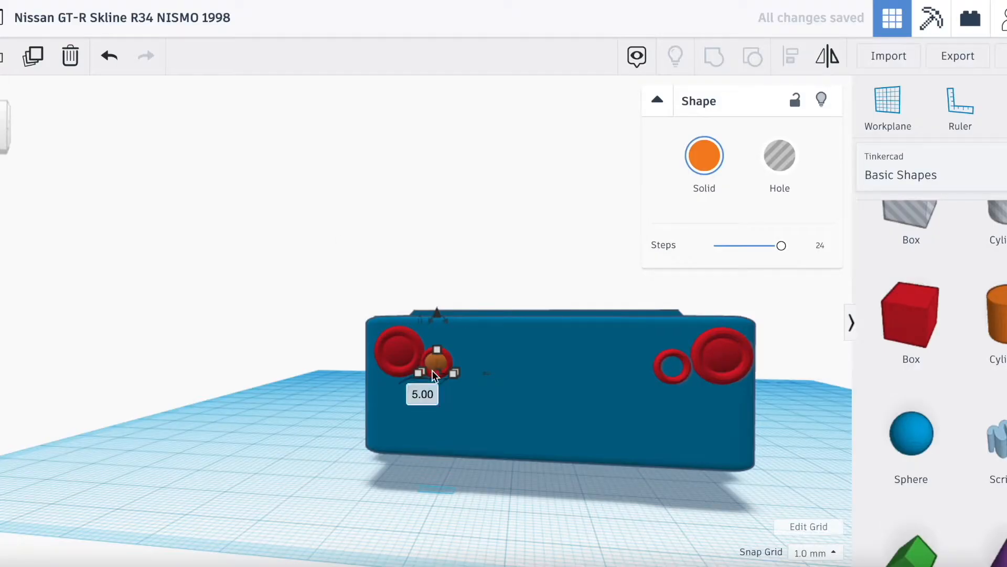
pyautogui.hotkey('ctrl', 'd')
pyautogui.press('Right')
pyautogui.press('Right')
pyautogui.press('Right')
pyautogui.press('Right')
pyautogui.press('Right')
pyautogui.press('Right')
pyautogui.press('Right')
pyautogui.press('Right')
pyautogui.press('Right')
pyautogui.press('Right')
pyautogui.press('Right')
pyautogui.press('Right')
pyautogui.press('Right')
pyautogui.press('Right')
pyautogui.press('Right')
pyautogui.press('Right')
pyautogui.press('Right')
pyautogui.press('Right')
pyautogui.press('Right')
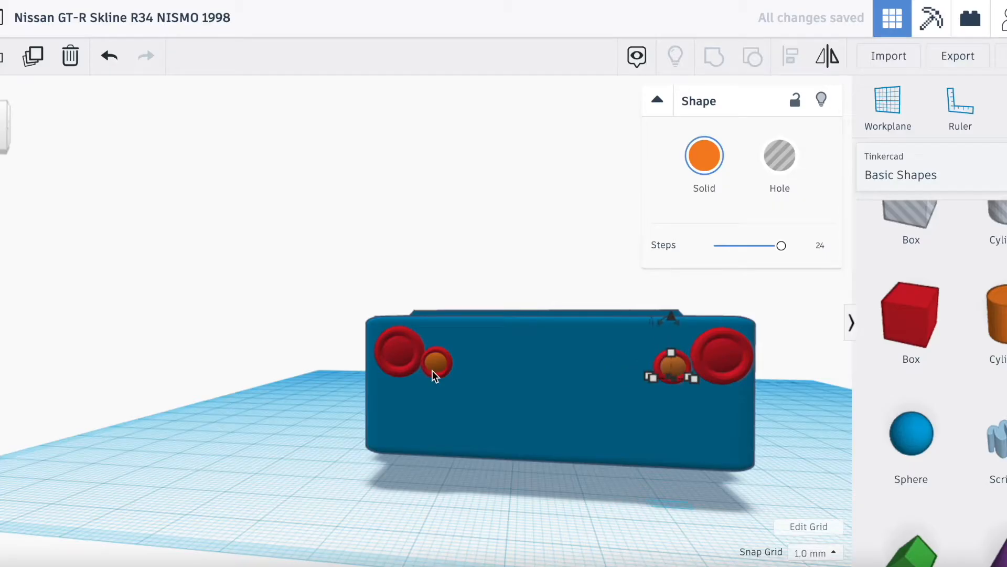
pyautogui.click(288, 429)
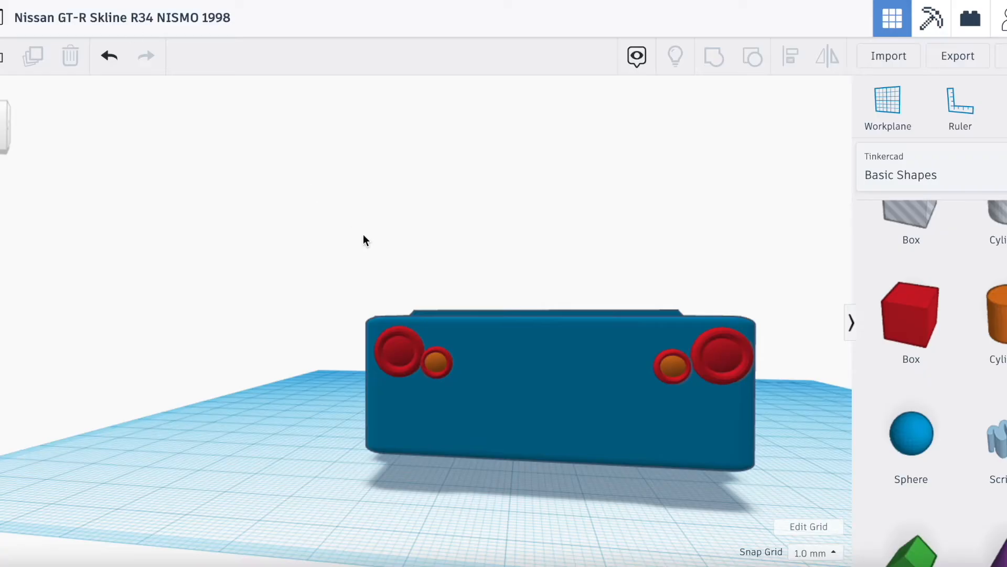
# Step: Place a box hole beside the car's rear, narrow it to a thin upright plate, reduce its height and raise it to tail-light level
pyautogui.scroll(2, 363, 240)
pyautogui.scroll(1, 931, 313)
pyautogui.moveTo(931, 314); pyautogui.dragTo(230, 529)
pyautogui.moveTo(322, 530); pyautogui.dragTo(165, 518)
pyautogui.moveTo(125, 545); pyautogui.dragTo(169, 518)
pyautogui.moveTo(193, 352); pyautogui.dragTo(192, 468)
pyautogui.moveTo(193, 417); pyautogui.dragTo(209, 306)
# Step: Move the thin box hole across to the rear face, in front of the left small tail light
pyautogui.press('Right')
pyautogui.press('Right')
pyautogui.press('Right')
pyautogui.press('Right')
pyautogui.press('Right')
pyautogui.press('Right')
pyautogui.press('Right')
pyautogui.press('Right')
pyautogui.press('Right')
pyautogui.press('Right')
pyautogui.press('Left')
pyautogui.press('Left')
pyautogui.press('Left')
pyautogui.press('Left')
pyautogui.press('Left')
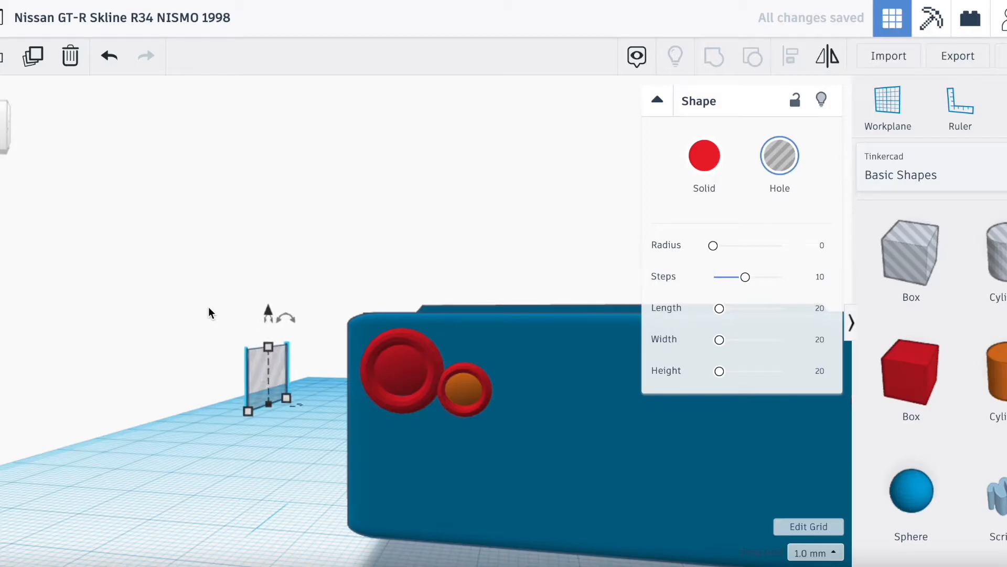
pyautogui.press('Right')
pyautogui.press('Right')
pyautogui.press('Right')
pyautogui.press('Right')
pyautogui.press('Right')
pyautogui.press('Right')
pyautogui.press('Right')
pyautogui.press('Right')
pyautogui.press('Right')
pyautogui.press('Right')
pyautogui.press('Right')
pyautogui.press('Right')
pyautogui.press('Right')
pyautogui.press('Right')
pyautogui.press('Right')
pyautogui.press('Right')
pyautogui.press('Right')
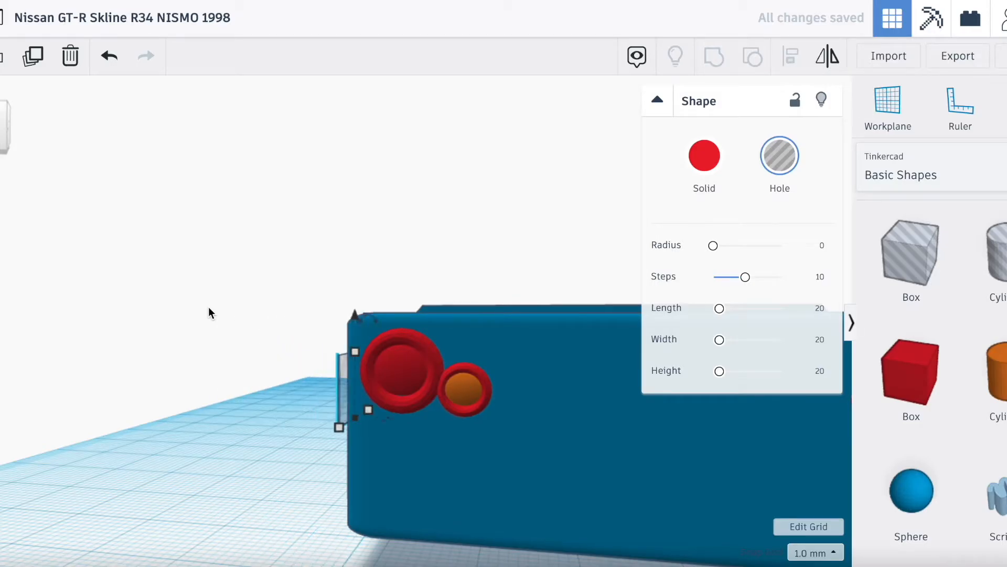
pyautogui.press('Down')
pyautogui.press('Down')
pyautogui.press('Down')
pyautogui.press('Down')
pyautogui.press('Down')
pyautogui.press('Down')
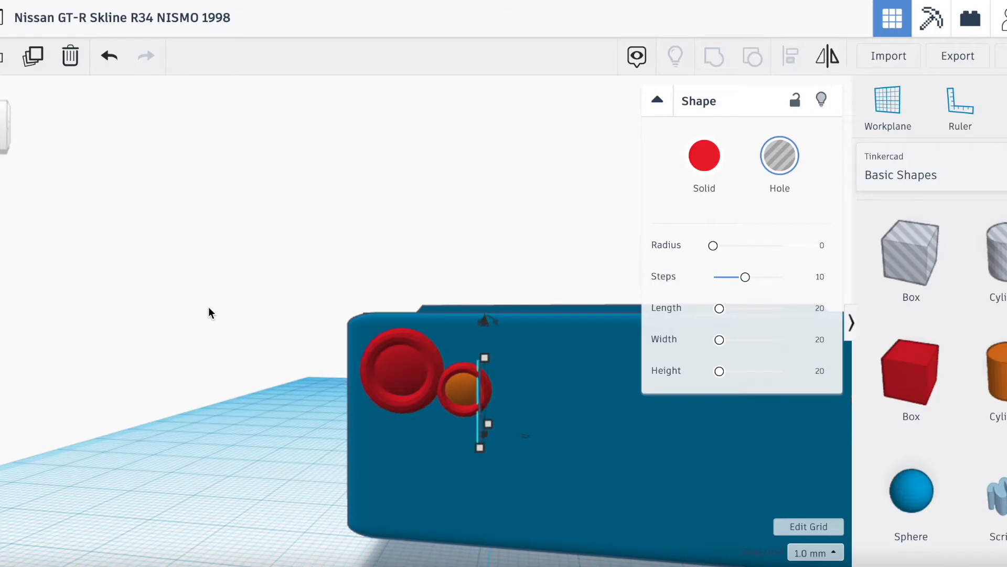
# Step: Shift the thin box hole one more increment along the car and reduce its height to 5 mm
pyautogui.moveTo(1, 131); pyautogui.dragTo(0, 138)
pyautogui.press('Right')
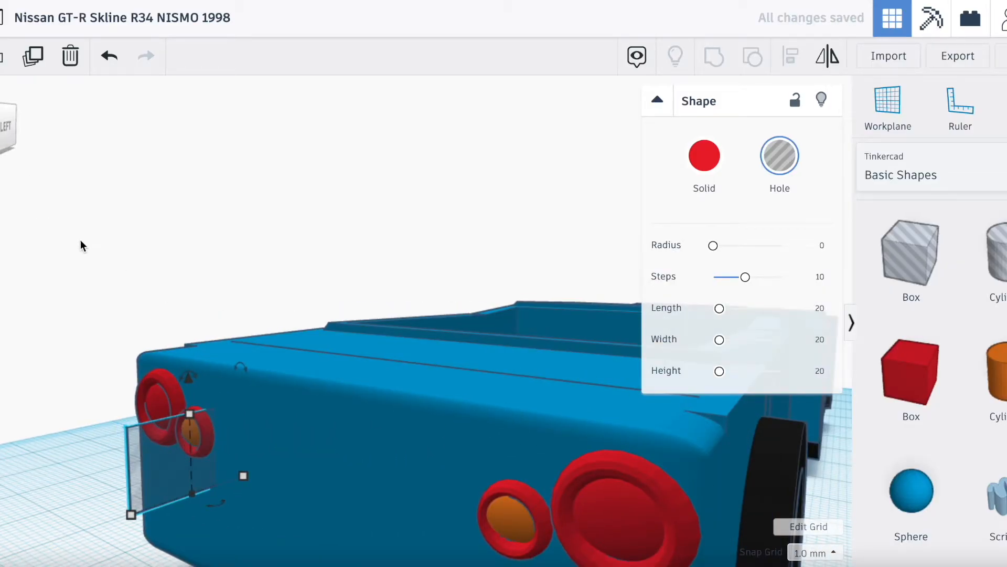
pyautogui.moveTo(188, 375); pyautogui.dragTo(187, 441)
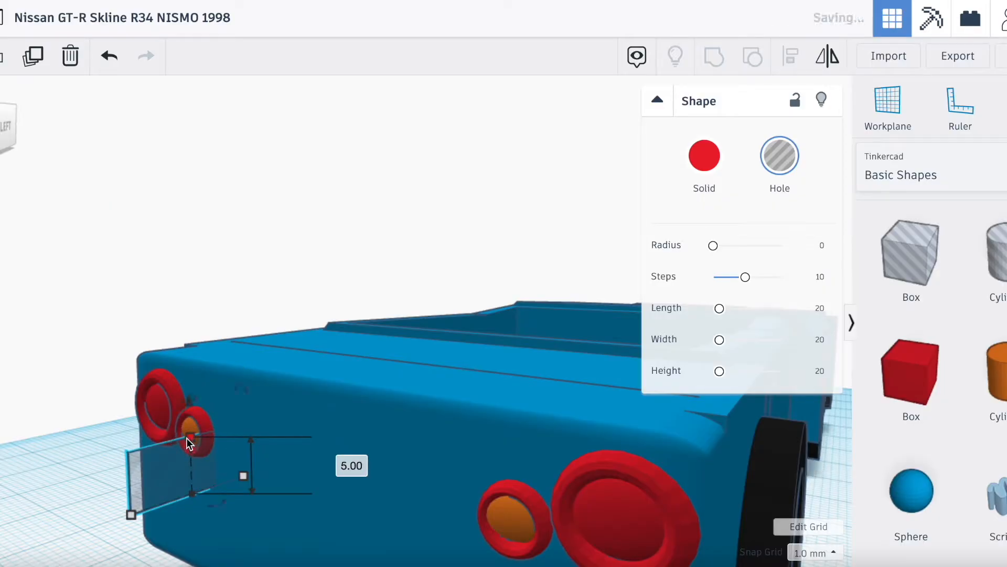
# Step: Raise the thin box hole 3 mm to 17 mm and duplicate it across the rear face to the inner side of the right small tail light
pyautogui.moveTo(185, 404); pyautogui.dragTo(187, 367)
pyautogui.moveTo(4, 152); pyautogui.dragTo(10, 149)
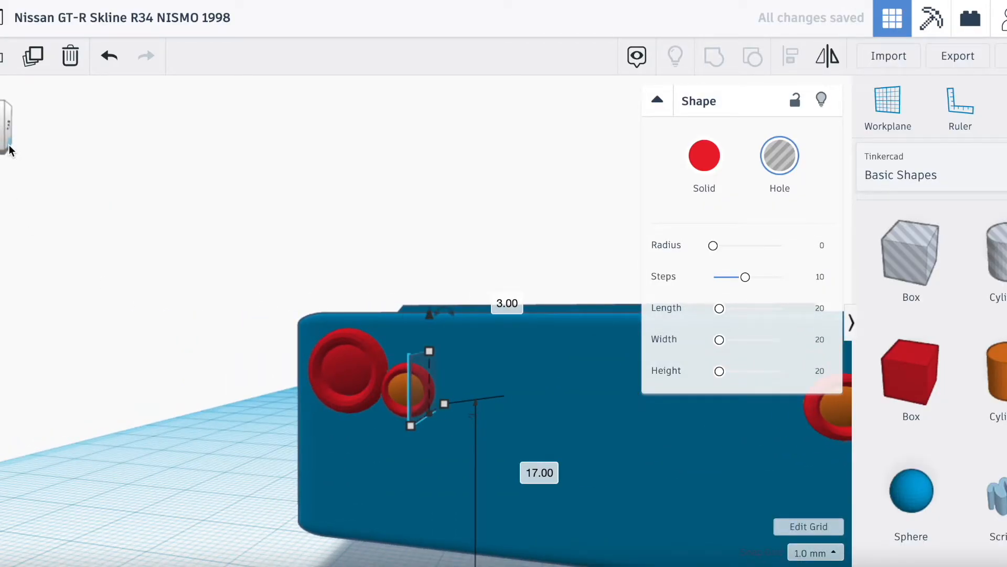
pyautogui.hotkey('ctrl', 'd')
pyautogui.press('Right')
pyautogui.press('Right')
pyautogui.press('Right')
pyautogui.press('Right')
pyautogui.press('Right')
pyautogui.press('Right')
pyautogui.press('Right')
pyautogui.press('Right')
pyautogui.press('Right')
pyautogui.press('Right')
pyautogui.press('Right')
pyautogui.press('Right')
pyautogui.press('Right')
pyautogui.press('Right')
pyautogui.press('Right')
pyautogui.press('Right')
pyautogui.press('Right')
pyautogui.press('Right')
pyautogui.press('Right')
pyautogui.press('Right')
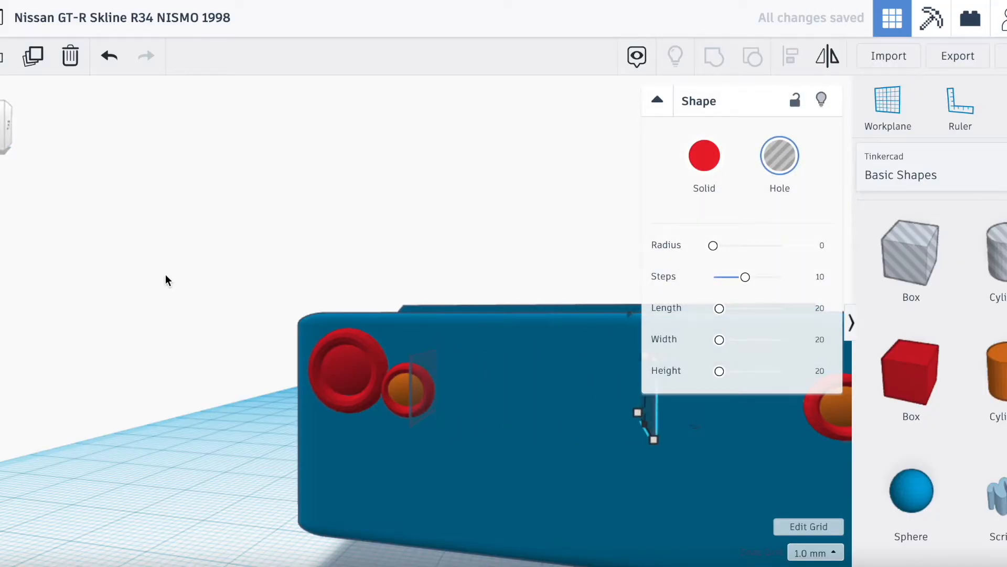
pyautogui.scroll(-5, 165, 274)
pyautogui.press('Right')
pyautogui.press('Right')
pyautogui.press('Right')
pyautogui.press('Right')
pyautogui.press('Right')
pyautogui.press('Right')
pyautogui.press('Right')
pyautogui.press('Right')
pyautogui.press('Right')
pyautogui.press('Right')
pyautogui.press('Left')
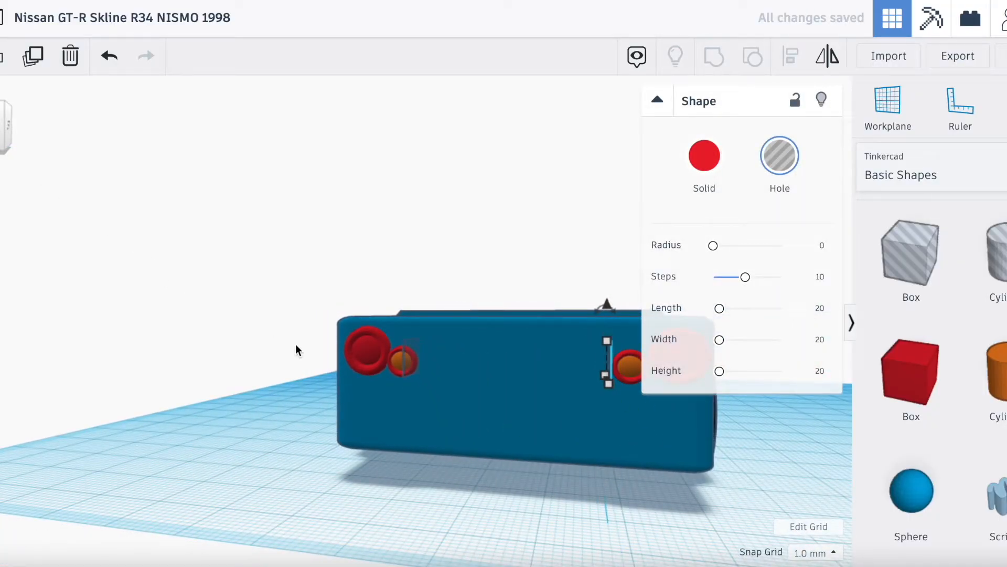
# Step: Group both thin upright box holes with the car body to cut vertical lines beside the small tail lights
pyautogui.keyDown('shift'); pyautogui.click(411, 347); pyautogui.keyUp('shift')
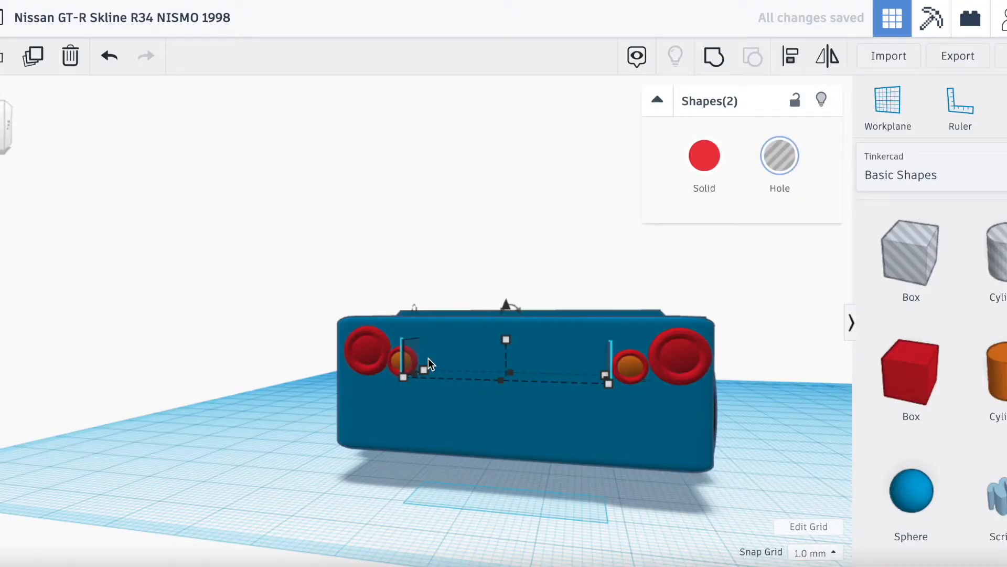
pyautogui.keyDown('shift'); pyautogui.click(467, 420); pyautogui.keyUp('shift')
pyautogui.click(722, 60)
pyautogui.scroll(3, 381, 505)
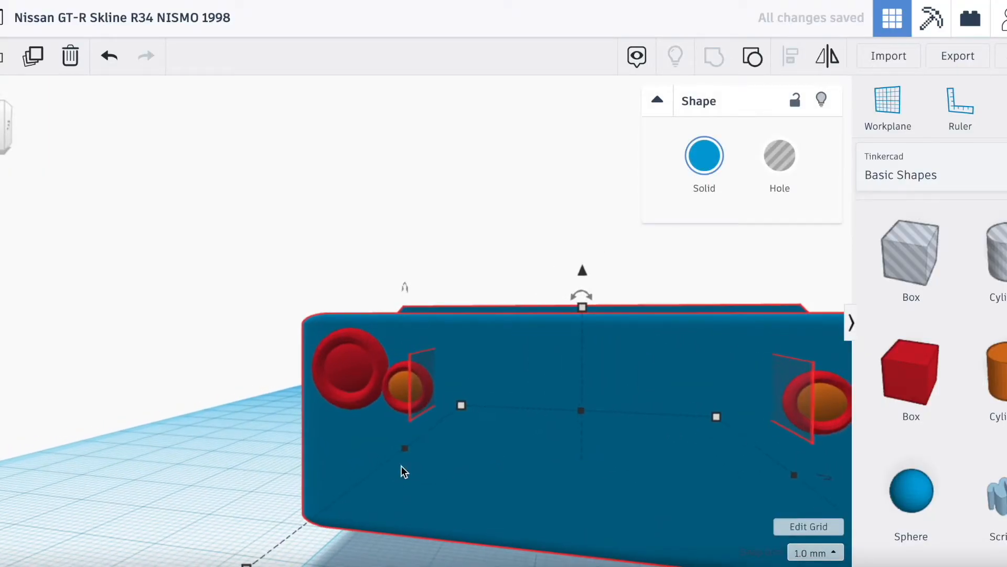
# Step: Place a new box hole beside the car's rear, narrow it to a 0.01 mm plate and move it near the left tail lights
pyautogui.moveTo(879, 315); pyautogui.dragTo(207, 514)
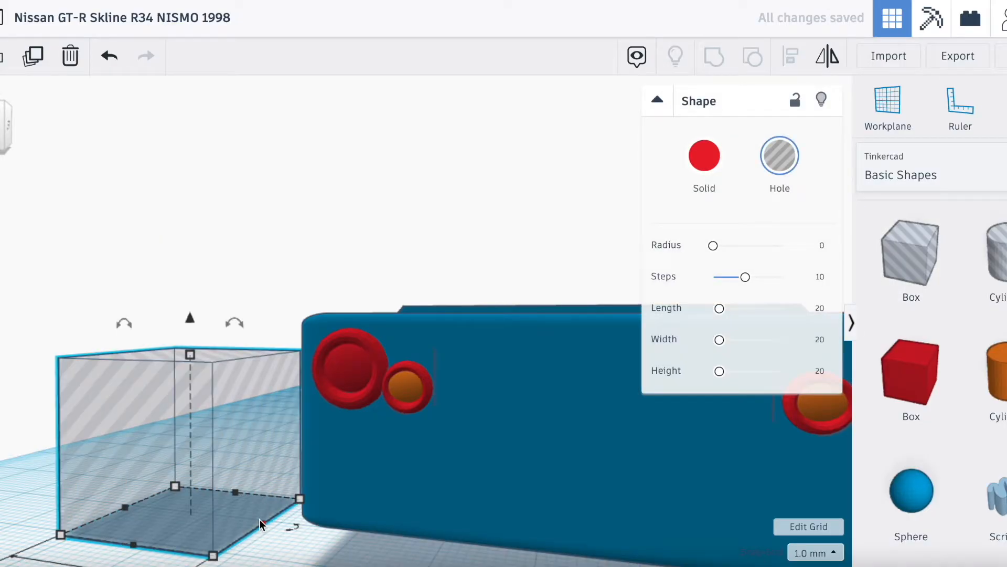
pyautogui.scroll(-3, 259, 518)
pyautogui.moveTo(306, 461); pyautogui.dragTo(207, 452)
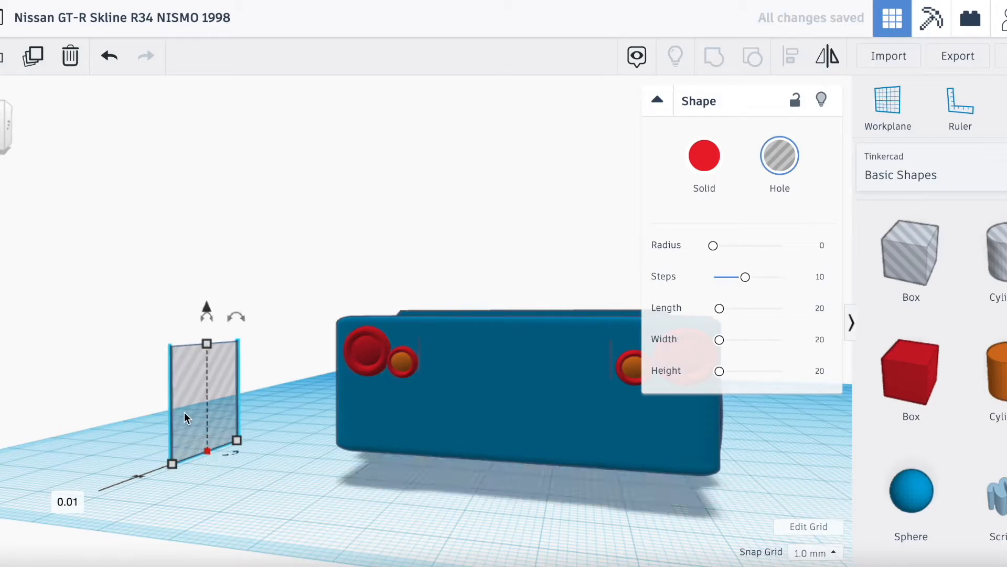
pyautogui.moveTo(187, 416); pyautogui.dragTo(306, 473)
# Step: Rotate the thin hole plate 90° so that it lies flat
pyautogui.scroll(4, 306, 473)
pyautogui.scroll(-3, 323, 397)
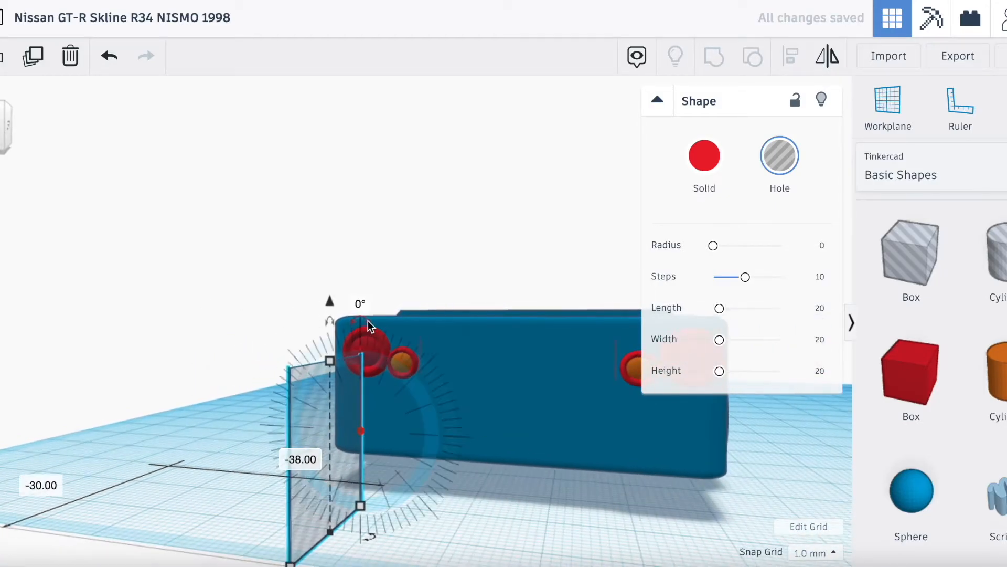
pyautogui.click(360, 304)
pyautogui.write('90')
pyautogui.press('Return')
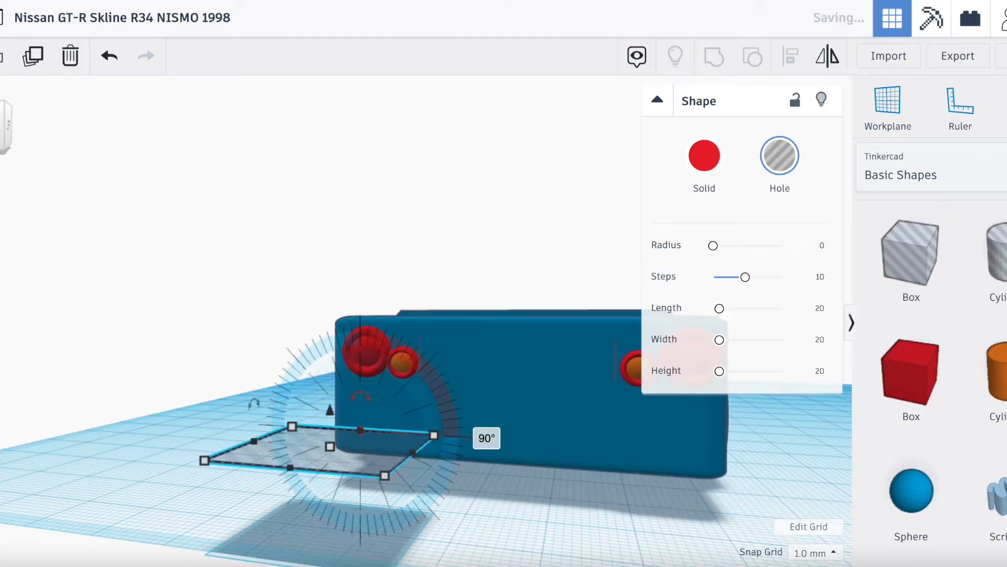
# Step: Position the flat hole plate across the rear face just beneath the left tail lights and fit its width to the vertical cut line
pyautogui.scroll(5, 410, 354)
pyautogui.moveTo(427, 505); pyautogui.dragTo(350, 482)
pyautogui.moveTo(304, 436); pyautogui.dragTo(310, 398)
pyautogui.press('Down')
pyautogui.press('Down')
pyautogui.press('Down')
pyautogui.press('Down')
pyautogui.press('Down')
pyautogui.press('Down')
pyautogui.press('Down')
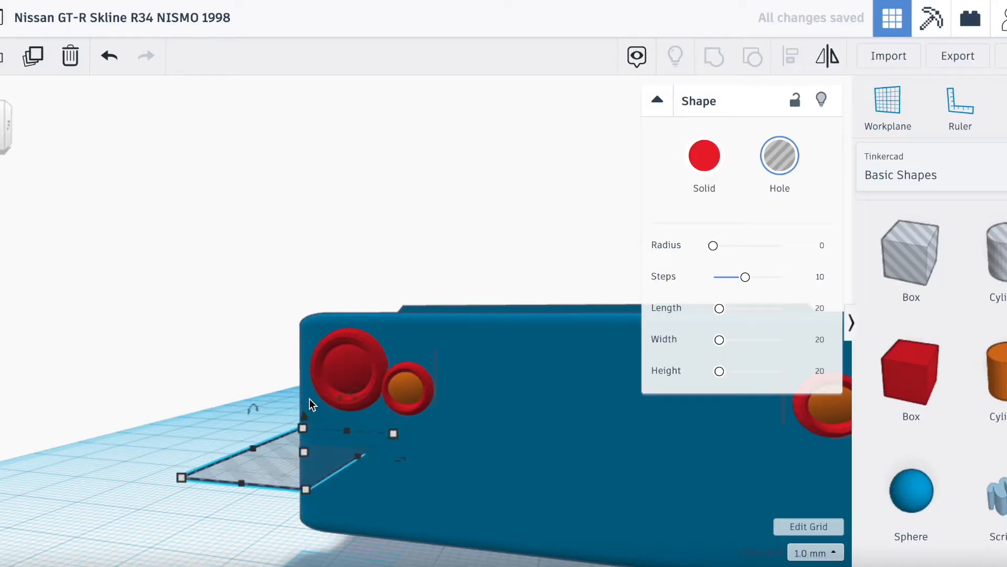
pyautogui.press('Right')
pyautogui.press('Right')
pyautogui.press('Up')
pyautogui.moveTo(317, 430); pyautogui.dragTo(322, 389)
pyautogui.moveTo(401, 431)
pyautogui.mouseDown()
pyautogui.moveTo(411, 427)
pyautogui.moveTo(401, 429)
pyautogui.mouseUp()
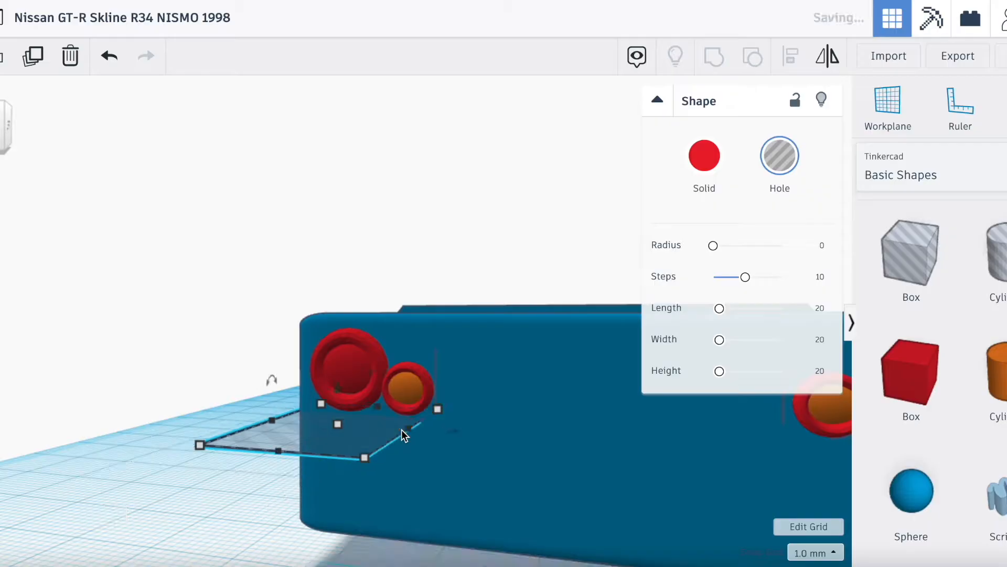
pyautogui.moveTo(2, 128); pyautogui.dragTo(2, 112)
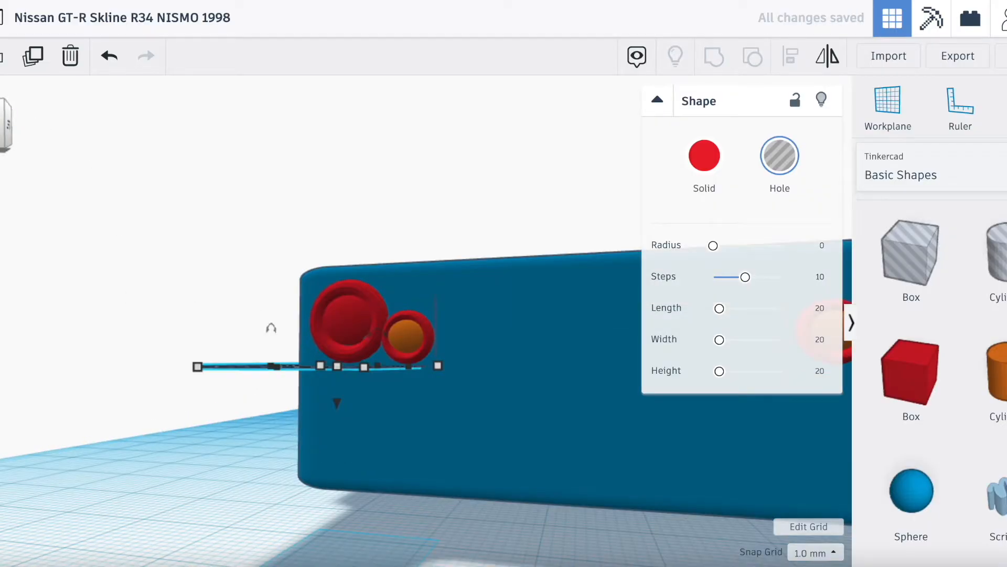
pyautogui.moveTo(0, 131); pyautogui.dragTo(0, 137)
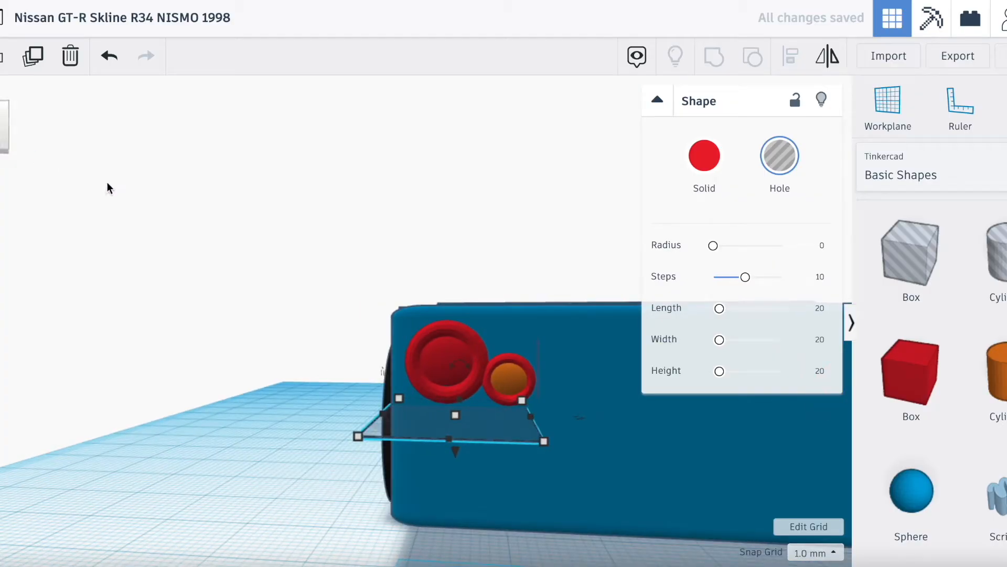
# Step: Duplicate the flat hole plate and move the copy across the rear face towards the right tail lights
pyautogui.scroll(-4, 461, 413)
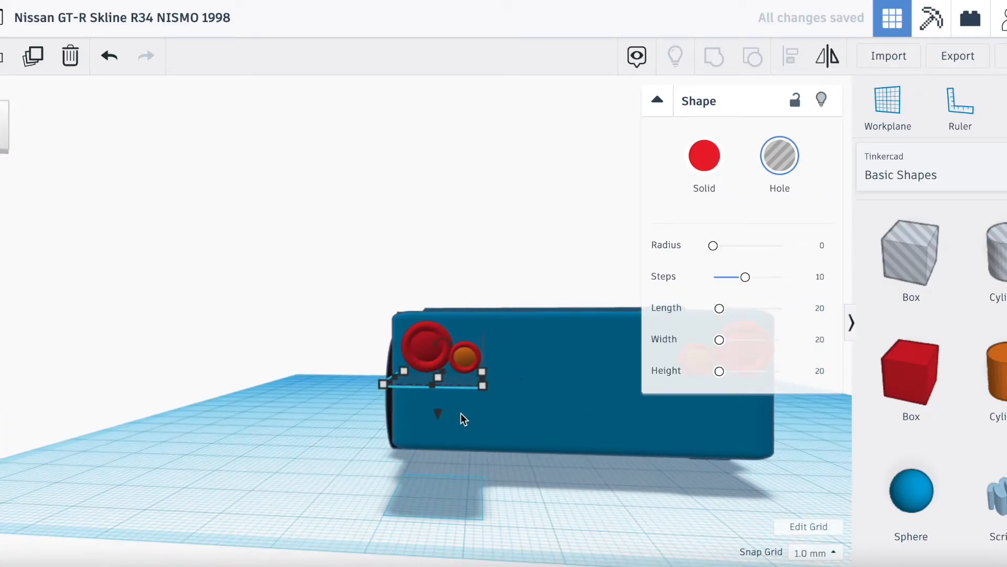
pyautogui.press('Right')
pyautogui.press('Right')
pyautogui.press('Right')
pyautogui.press('Right')
pyautogui.press('Right')
pyautogui.press('Right')
pyautogui.press('Right')
pyautogui.press('Right')
pyautogui.press('Right')
pyautogui.press('Right')
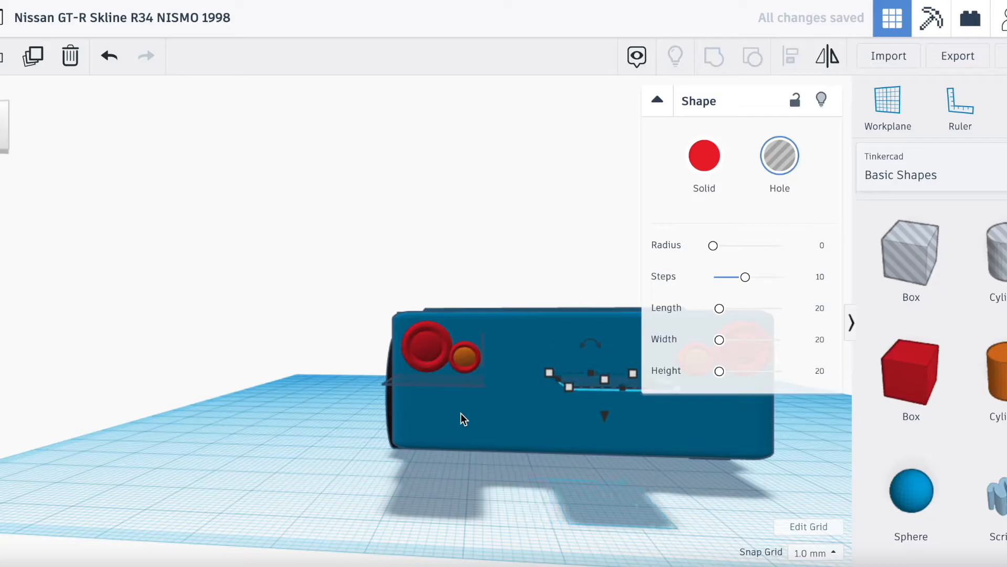
pyautogui.press('Right')
pyautogui.press('Right')
pyautogui.press('Right')
pyautogui.press('Right')
pyautogui.press('Right')
pyautogui.press('Right')
pyautogui.press('Right')
pyautogui.press('Right')
pyautogui.press('Right')
pyautogui.press('Right')
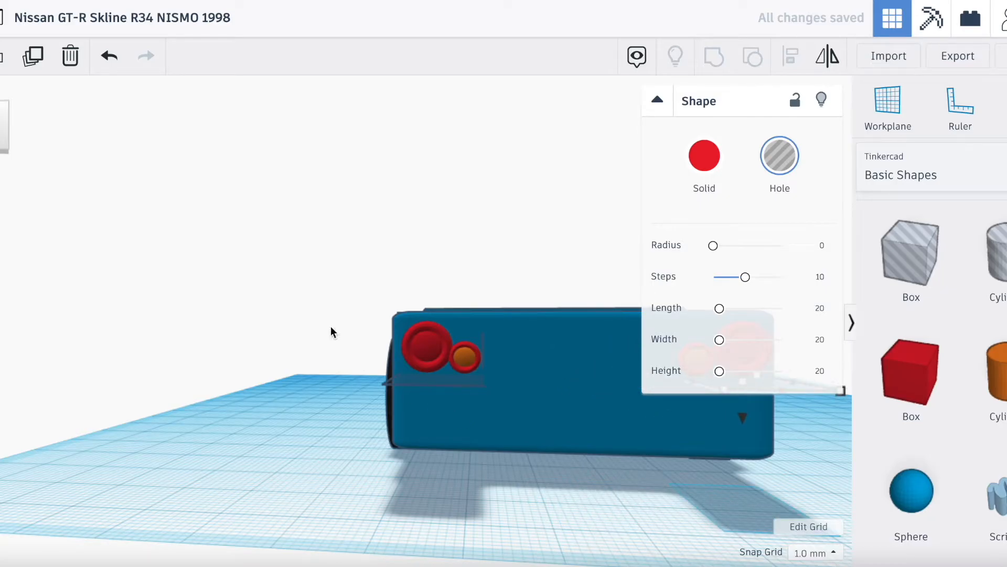
# Step: Shift the copied flat plate back two increments so its inner edge meets the vertical cut beside the right small tail light
pyautogui.moveTo(252, 227); pyautogui.dragTo(146, 226, button='right')
pyautogui.scroll(5, 146, 227)
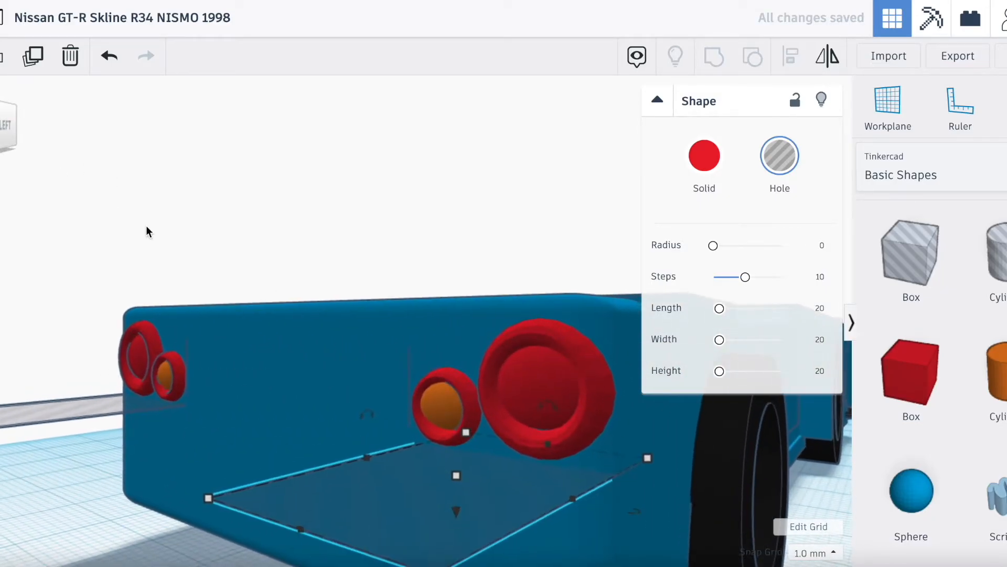
pyautogui.press('Left')
pyautogui.press('Left')
pyautogui.press('Left')
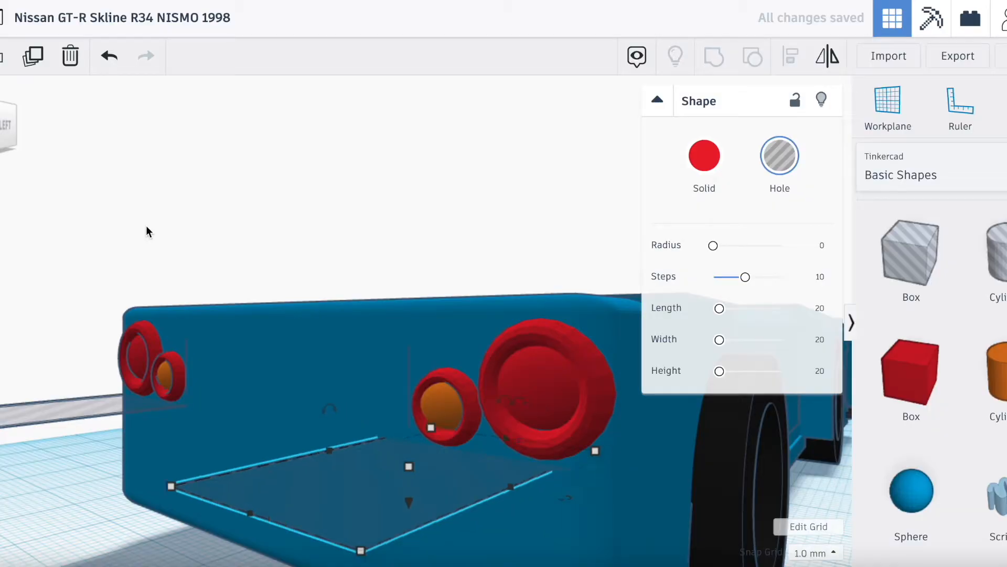
pyautogui.moveTo(1, 127); pyautogui.dragTo(4, 130)
pyautogui.press('Right')
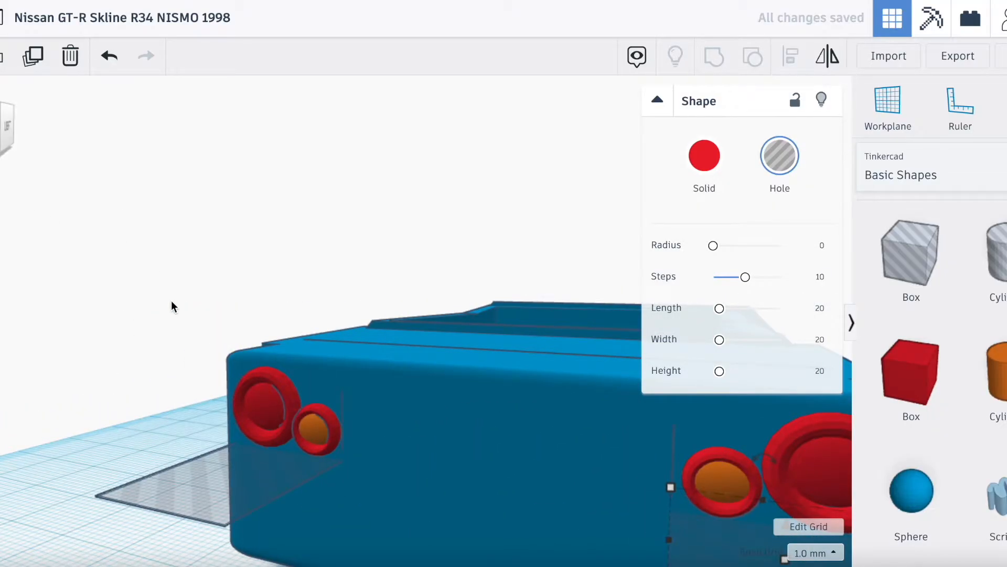
# Step: Raise the right flat plate slightly and the left flat plate 1 mm to a height of 17 mm
pyautogui.scroll(-4, 171, 300)
pyautogui.moveTo(594, 408); pyautogui.dragTo(594, 401)
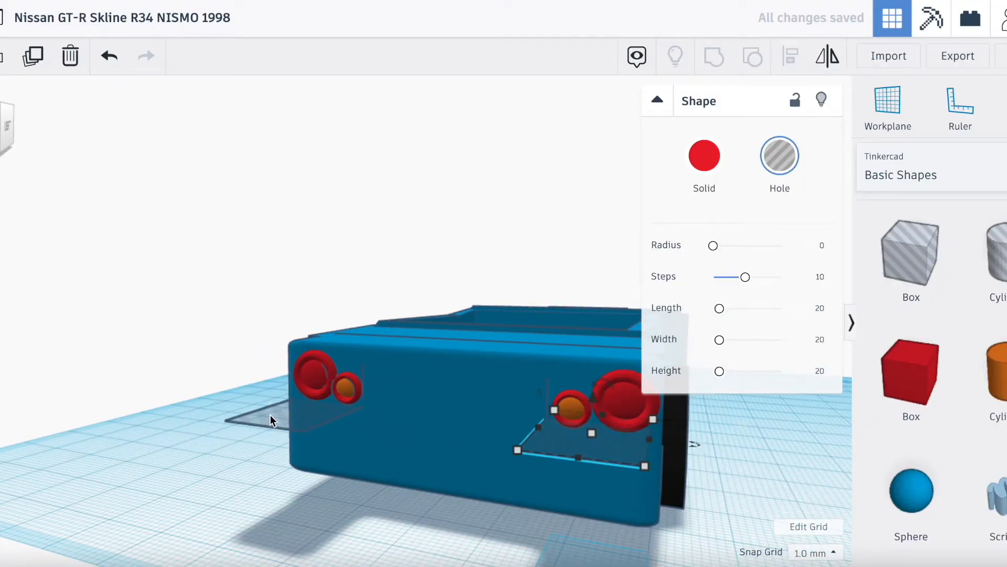
pyautogui.click(270, 414)
pyautogui.moveTo(313, 384); pyautogui.dragTo(314, 376)
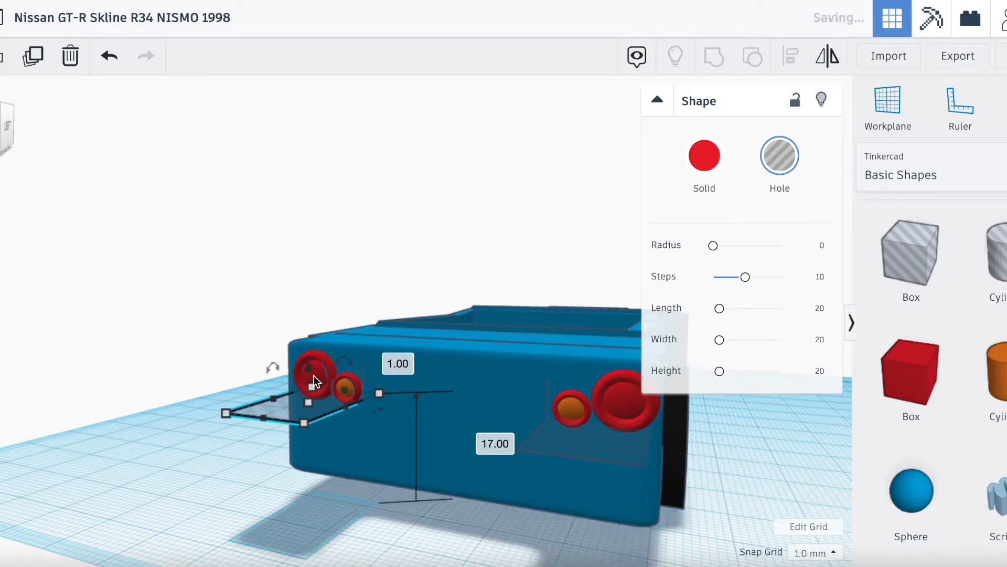
# Step: Try grouping both flat hole plates with the car body
pyautogui.keyDown('shift'); pyautogui.click(574, 437); pyautogui.keyUp('shift')
pyautogui.keyDown('shift'); pyautogui.click(530, 331); pyautogui.keyUp('shift')
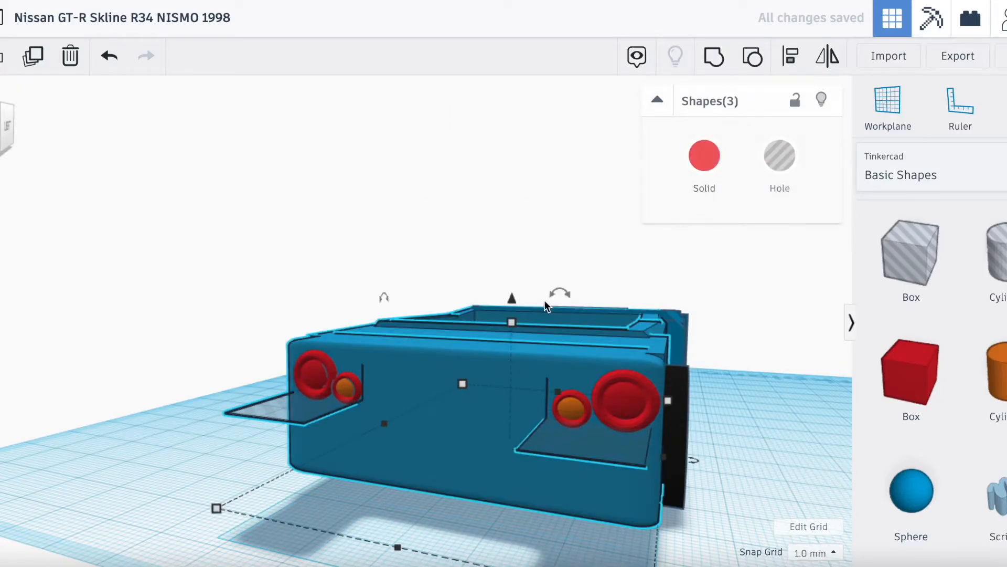
pyautogui.click(714, 57)
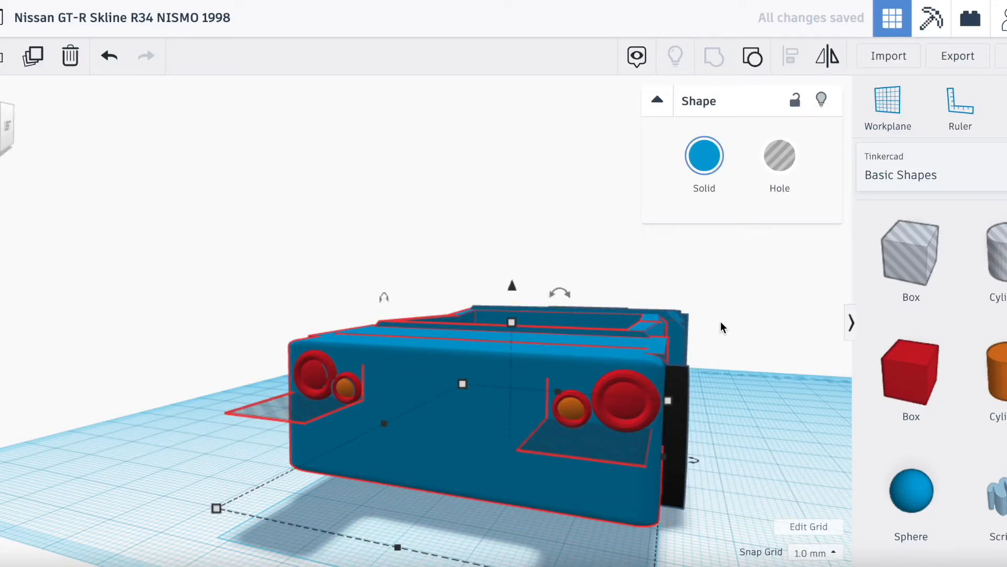
pyautogui.scroll(3, 457, 356)
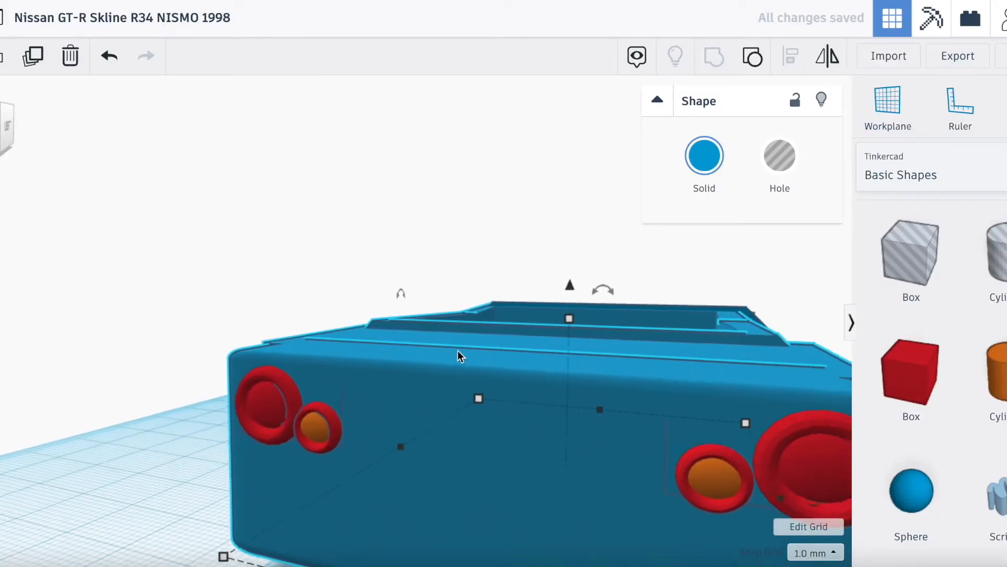
pyautogui.click(11, 142)
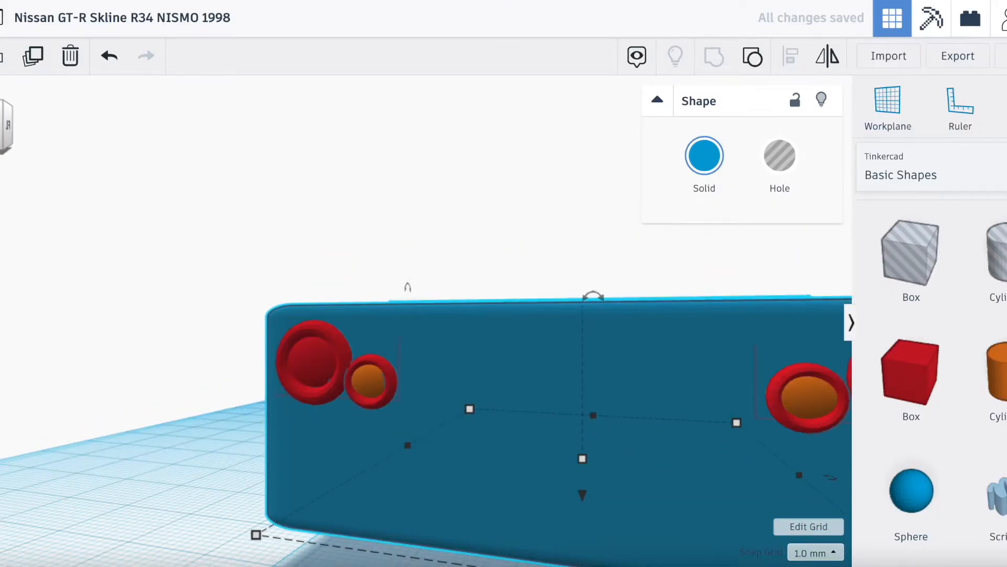
pyautogui.press('Delete')
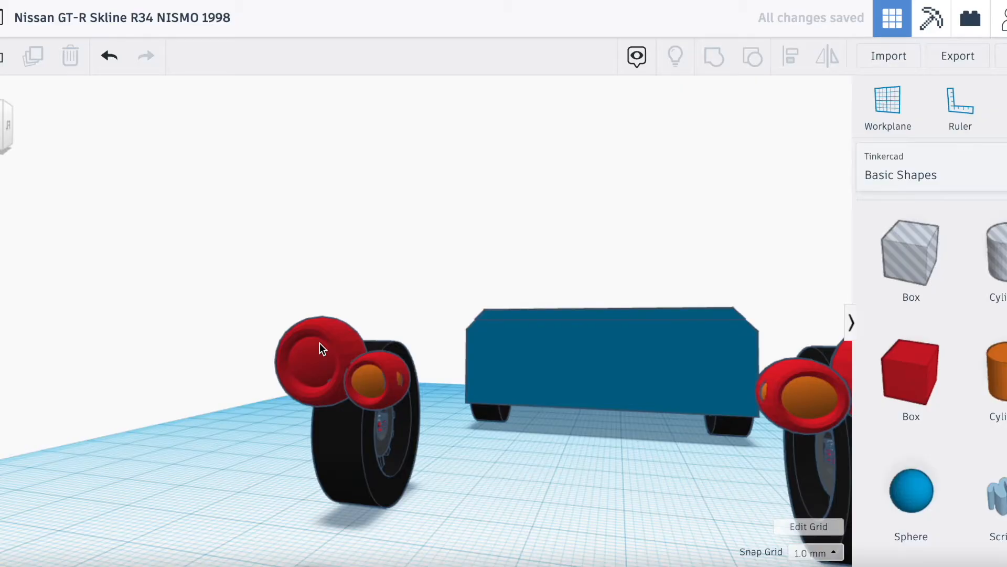
pyautogui.hotkey('ctrl', 'z')
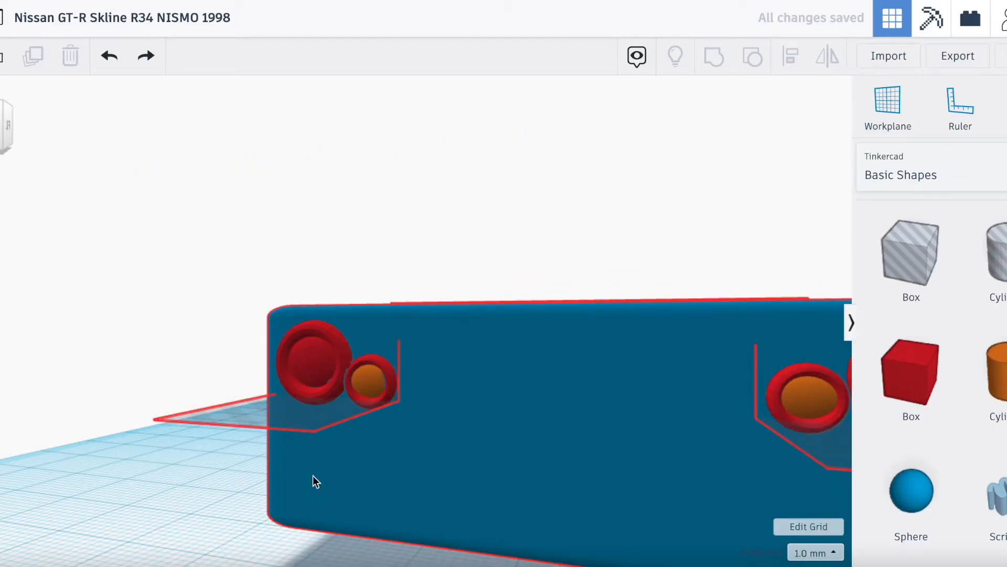
# Step: Ungroup the car body from the two flat hole plates
pyautogui.click(387, 482)
pyautogui.click(128, 519)
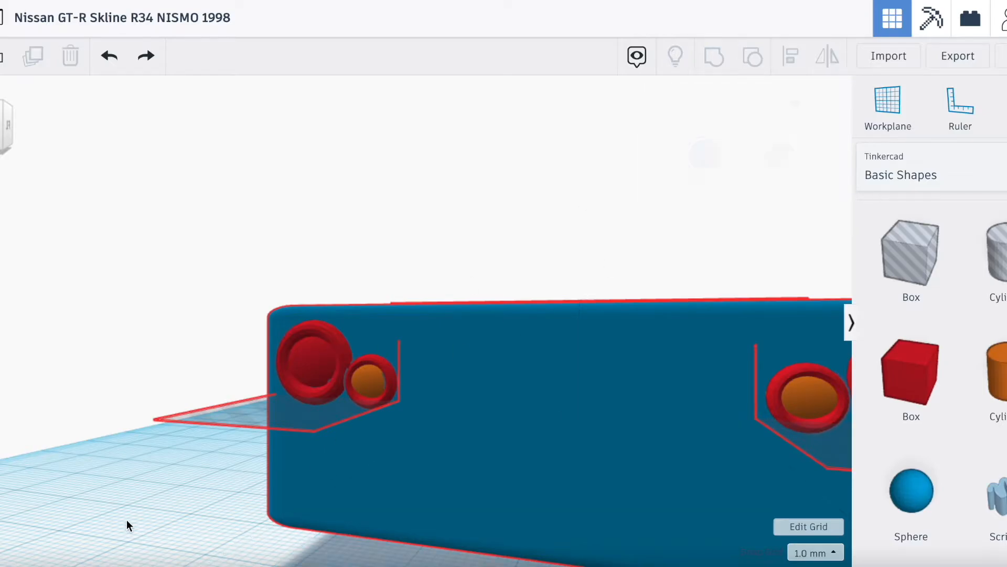
pyautogui.click(356, 442)
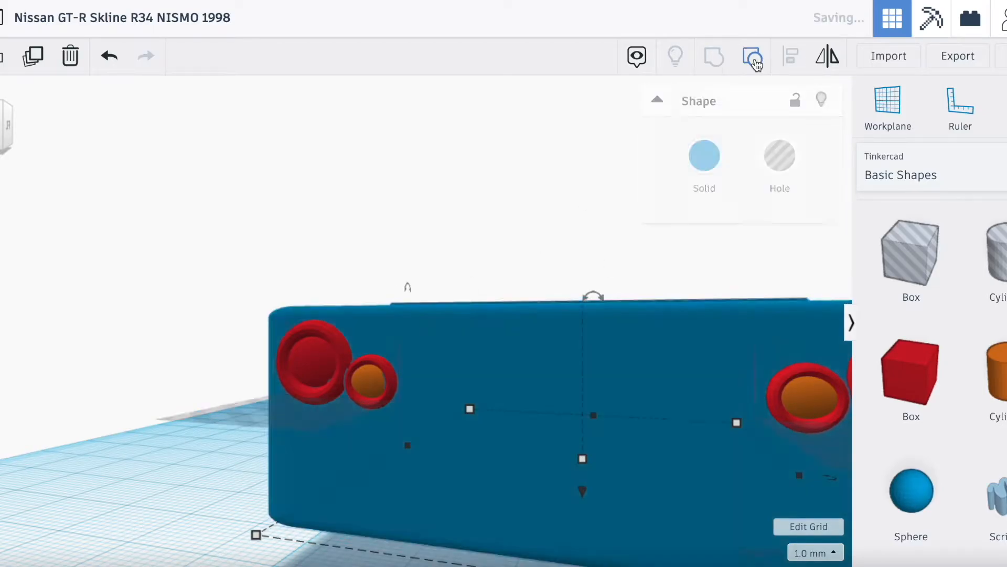
pyautogui.keyDown('shift'); pyautogui.click(307, 429); pyautogui.keyUp('shift')
pyautogui.click(127, 524)
# Step: Readjust the left flat plate's height and lower the right flat plate 1 mm to a height of 16 mm
pyautogui.click(242, 408)
pyautogui.moveTo(301, 467); pyautogui.dragTo(310, 449)
pyautogui.moveTo(310, 450); pyautogui.dragTo(702, 409, button='right')
pyautogui.moveTo(6, 128); pyautogui.dragTo(0, 127)
pyautogui.click(207, 391)
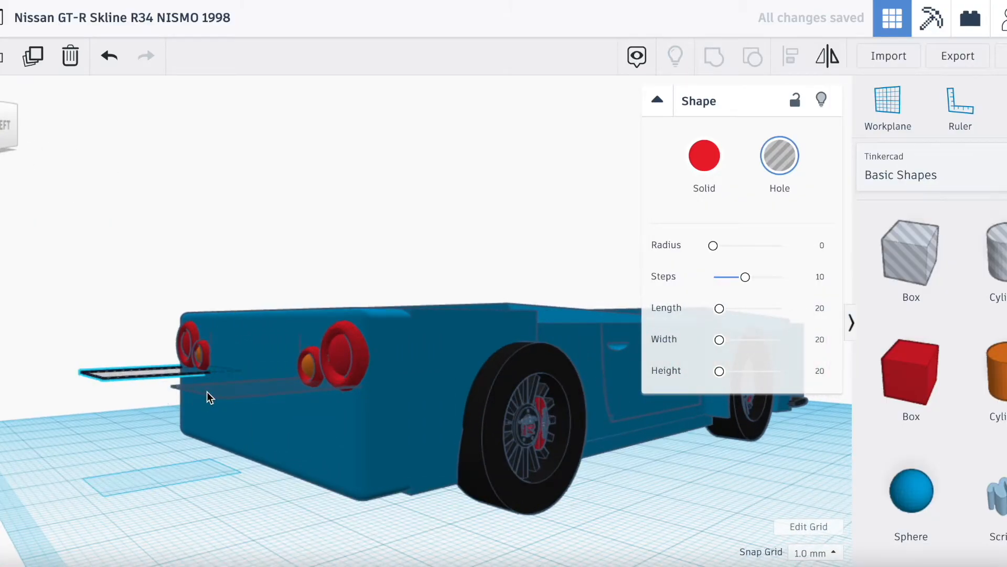
pyautogui.moveTo(289, 437); pyautogui.dragTo(289, 445)
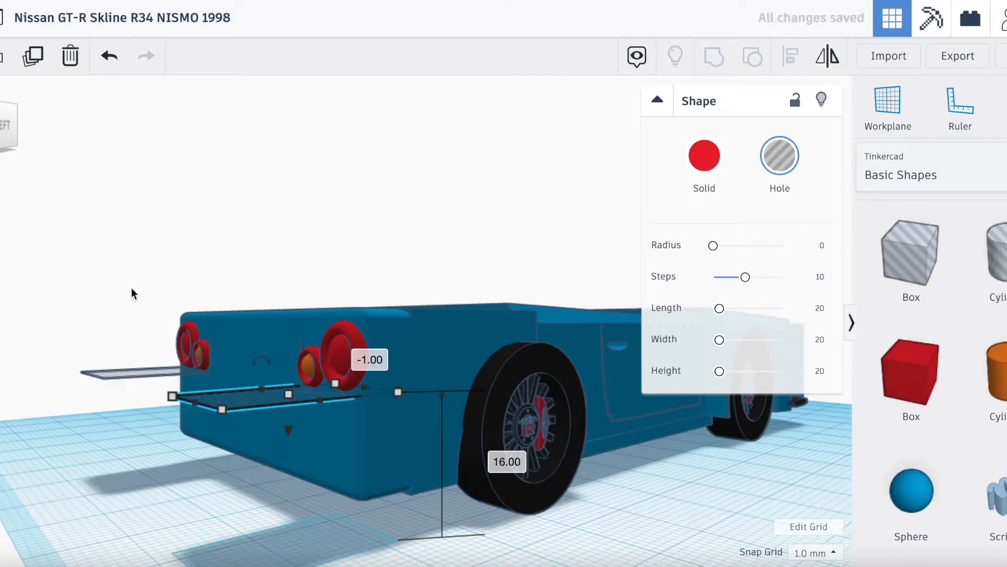
# Step: Group both flat hole plates with the car body to cut horizontal lines beneath the tail lights
pyautogui.keyDown('shift'); pyautogui.click(112, 373); pyautogui.keyUp('shift')
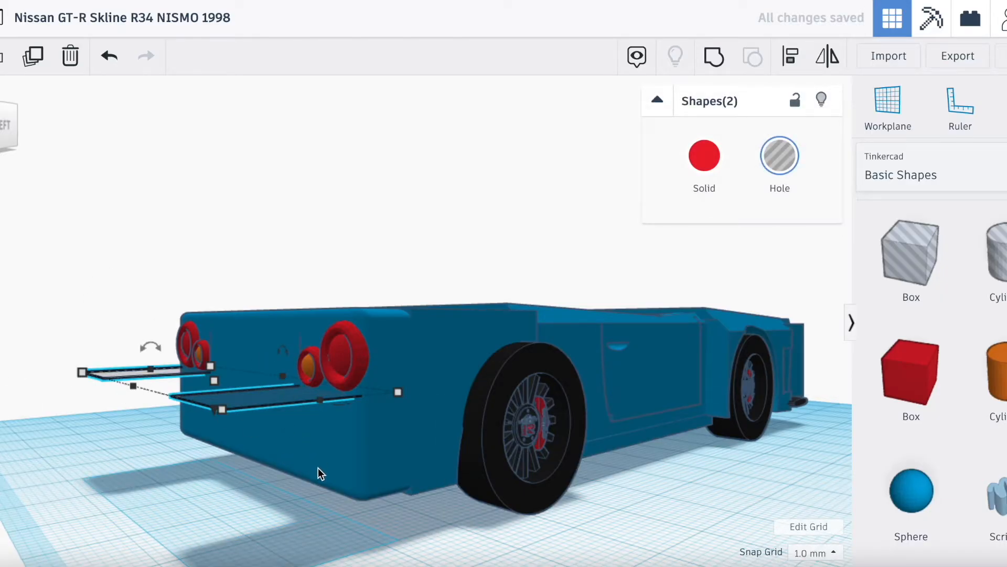
pyautogui.keyDown('shift'); pyautogui.click(317, 467); pyautogui.keyUp('shift')
pyautogui.click(714, 56)
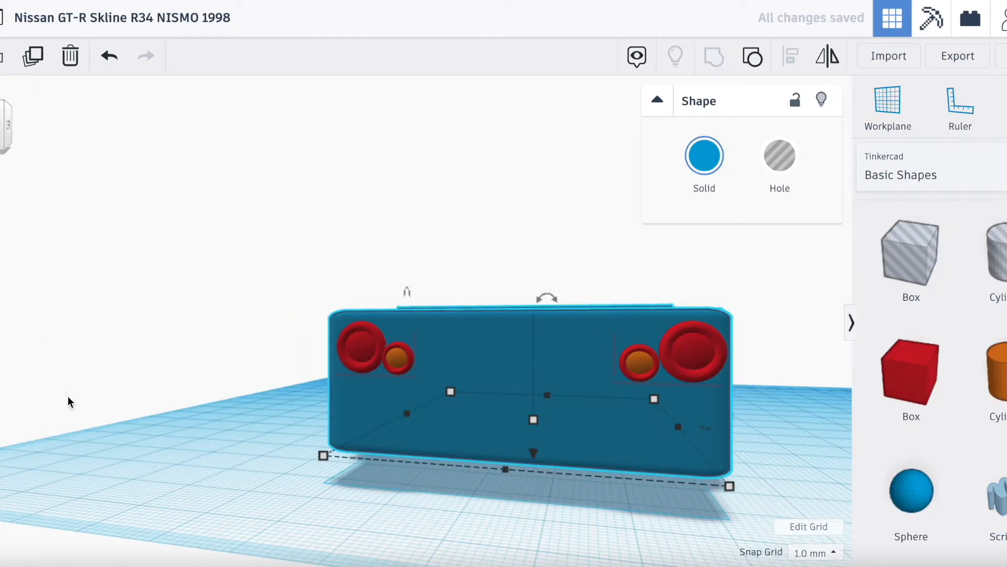
pyautogui.click(69, 402)
pyautogui.scroll(5, 306, 342)
pyautogui.scroll(-5, 306, 338)
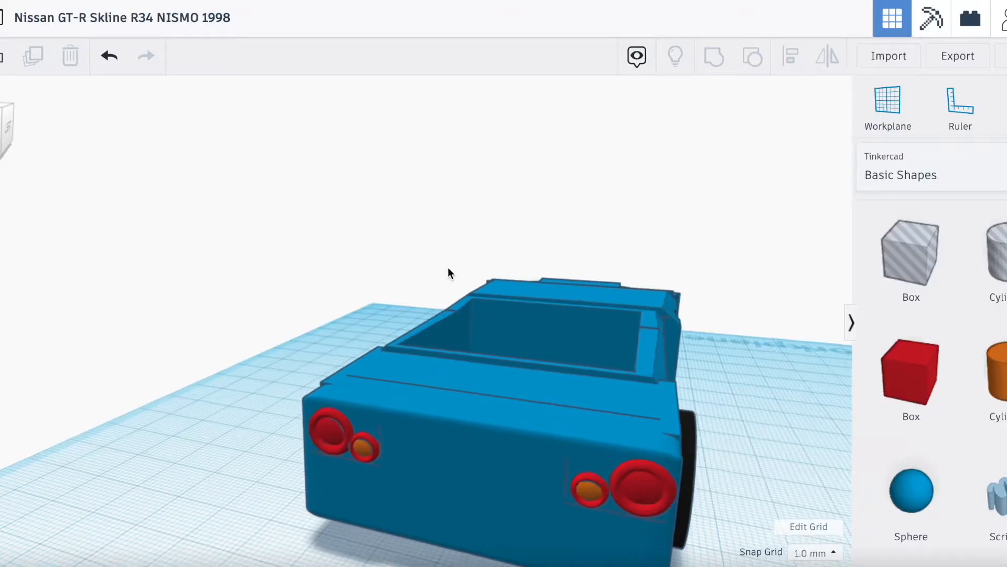
# Step: Place a red box behind the car and shrink it into a small, thin plate 1 mm high
pyautogui.scroll(3, 514, 299)
pyautogui.scroll(-3, 582, 328)
pyautogui.moveTo(890, 396); pyautogui.dragTo(470, 524)
pyautogui.moveTo(465, 490); pyautogui.dragTo(457, 403)
pyautogui.moveTo(530, 463); pyautogui.dragTo(430, 430)
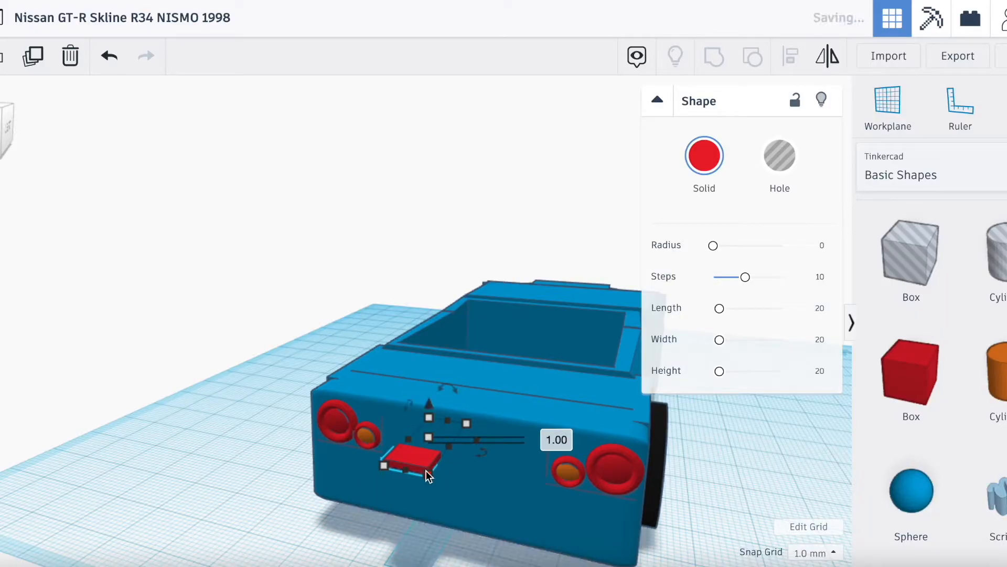
# Step: Move the thin plate to the middle of the car's rear face and shorten its depth to leave a narrow protruding strip
pyautogui.press('Right')
pyautogui.press('Right')
pyautogui.press('Right')
pyautogui.press('Right')
pyautogui.press('Right')
pyautogui.press('Right')
pyautogui.press('Down')
pyautogui.press('Down')
pyautogui.press('Down')
pyautogui.press('Down')
pyautogui.press('Down')
pyautogui.press('Down')
pyautogui.press('Down')
pyautogui.press('Down')
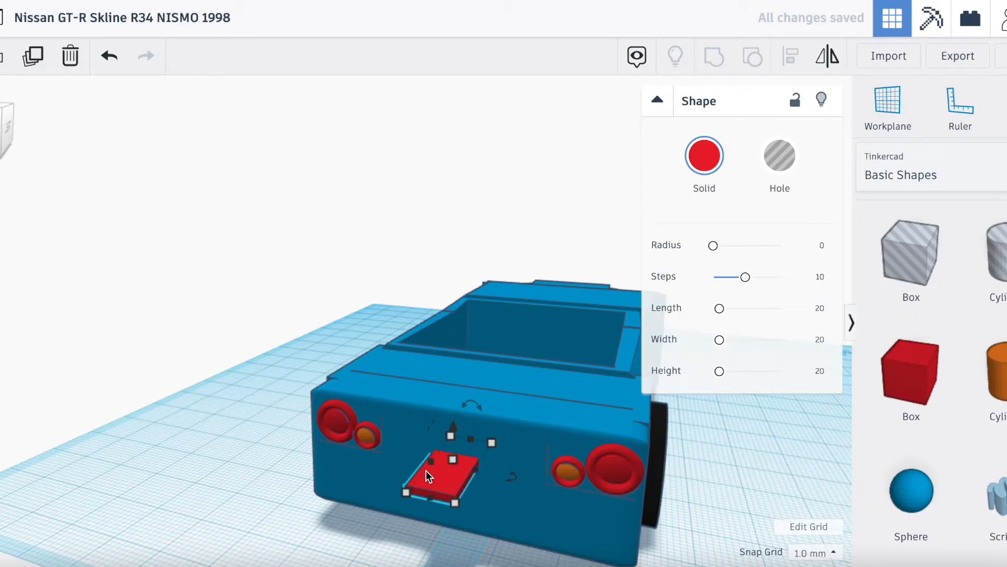
pyautogui.moveTo(408, 528); pyautogui.dragTo(451, 466)
pyautogui.scroll(4, 450, 468)
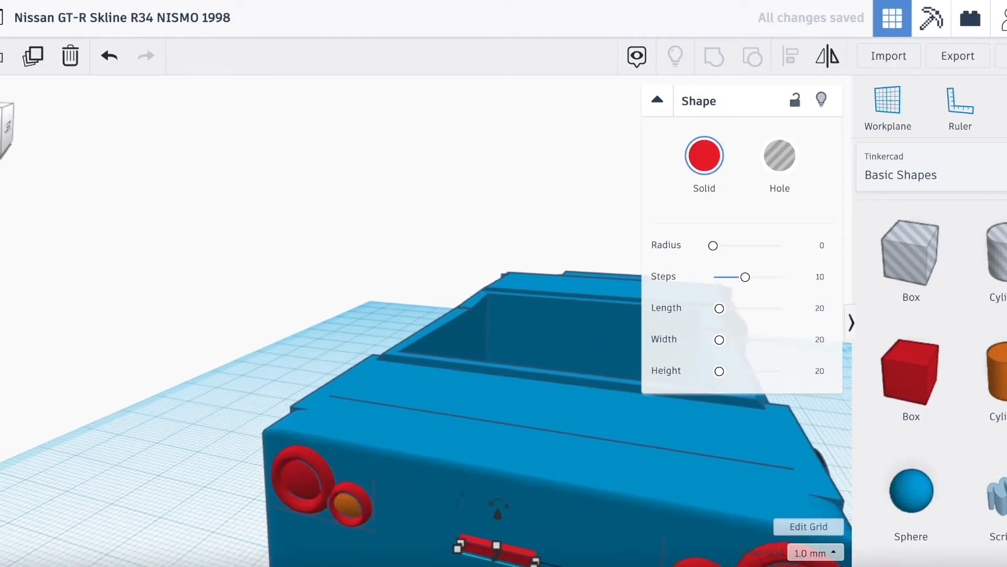
# Step: Round the red strip with a radius of 5.17 and make it slightly narrower
pyautogui.click(0, 122)
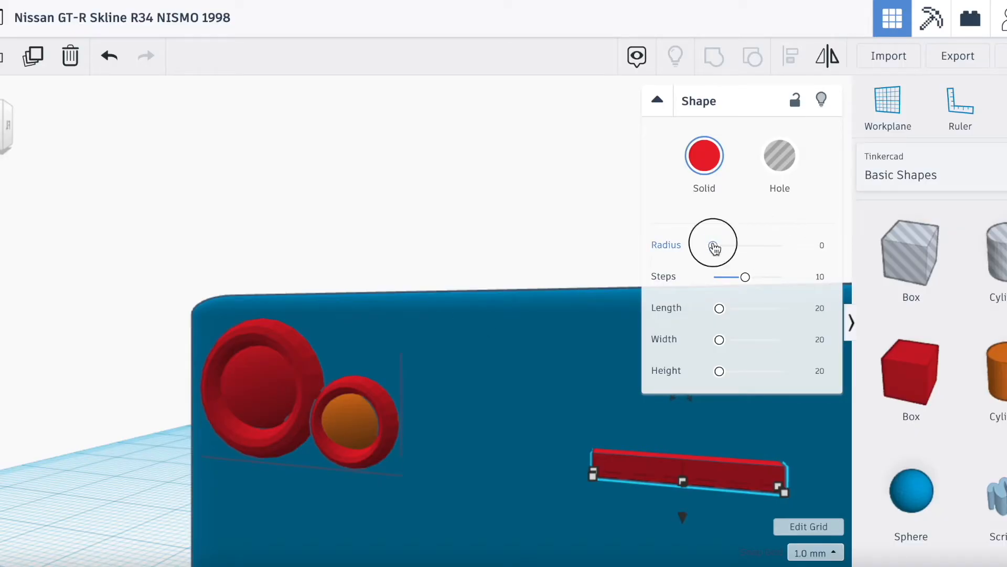
pyautogui.moveTo(714, 246); pyautogui.dragTo(730, 245)
pyautogui.moveTo(785, 484); pyautogui.dragTo(751, 483)
pyautogui.scroll(-2, 555, 373)
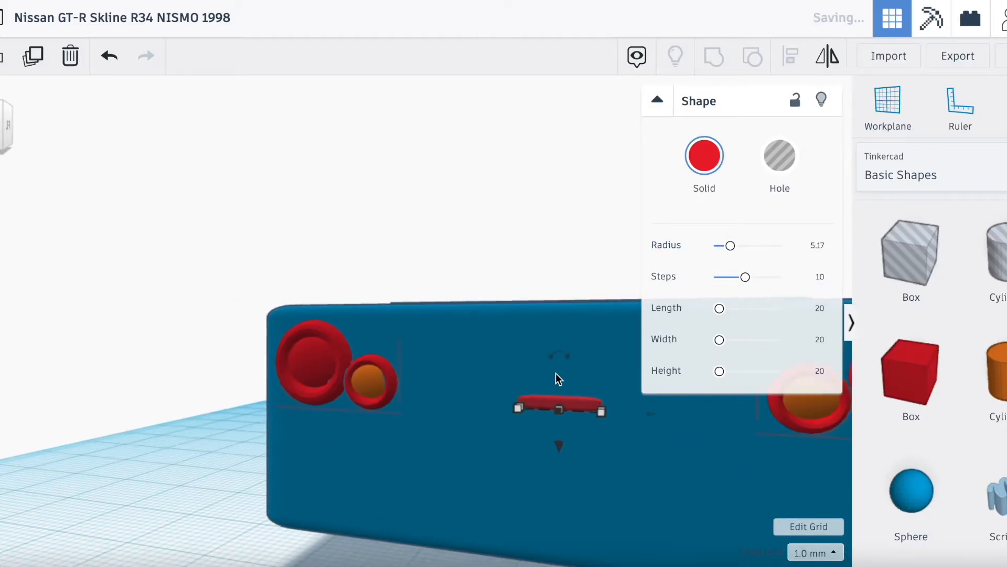
# Step: Raise the red strip to the upper edge of the rear face, midway between the tail lights
pyautogui.scroll(-2, 555, 373)
pyautogui.moveTo(484, 407); pyautogui.dragTo(490, 364)
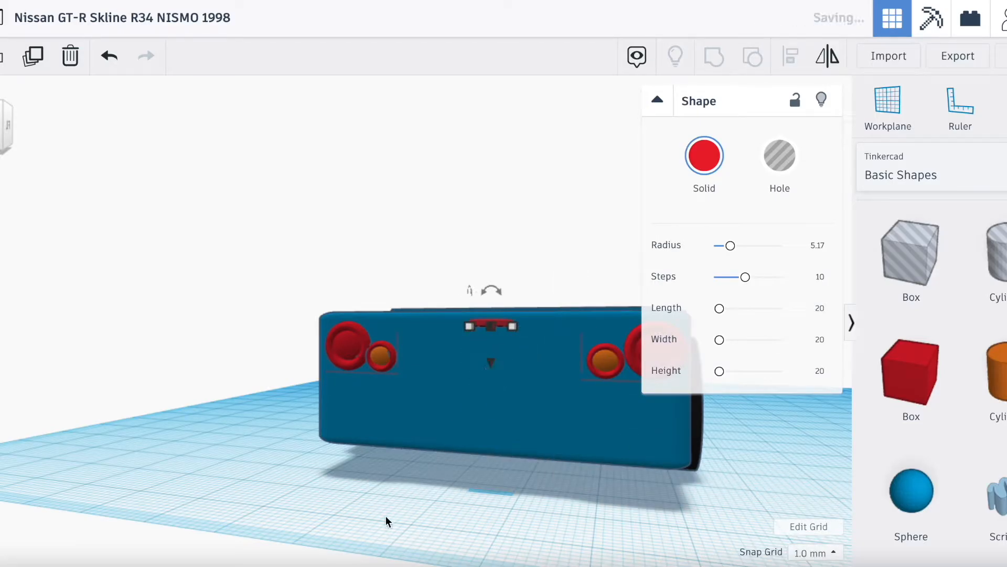
pyautogui.click(387, 493)
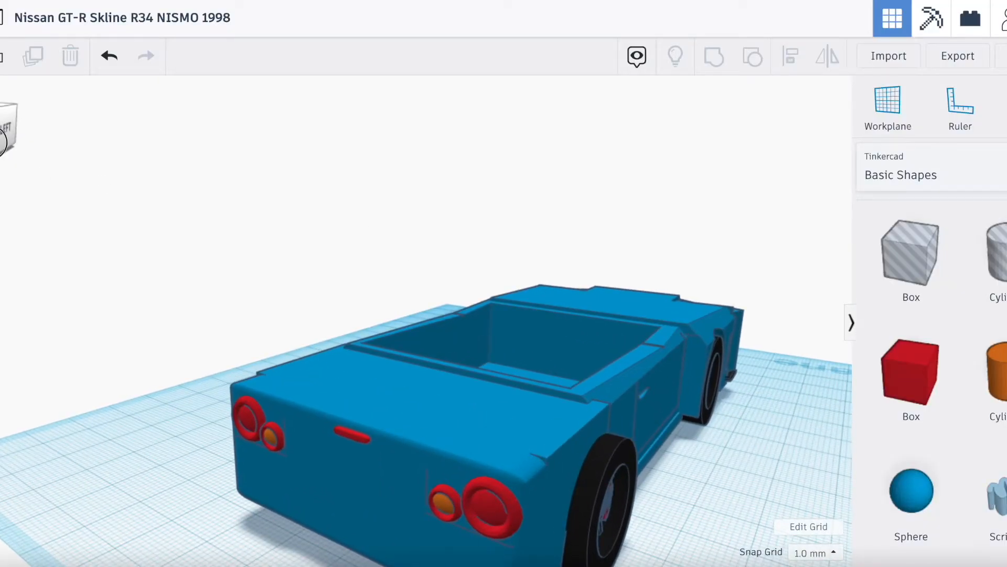
# Step: Place a box hole behind the car, rotate it onto its edge and lower it to a height of -14 mm
pyautogui.moveTo(0, 142); pyautogui.dragTo(0, 163)
pyautogui.moveTo(912, 254); pyautogui.dragTo(177, 525)
pyautogui.moveTo(140, 369); pyautogui.dragTo(76, 435)
pyautogui.moveTo(160, 371); pyautogui.dragTo(160, 428)
pyautogui.moveTo(0, 146); pyautogui.dragTo(0, 137)
pyautogui.scroll(-4, 223, 295)
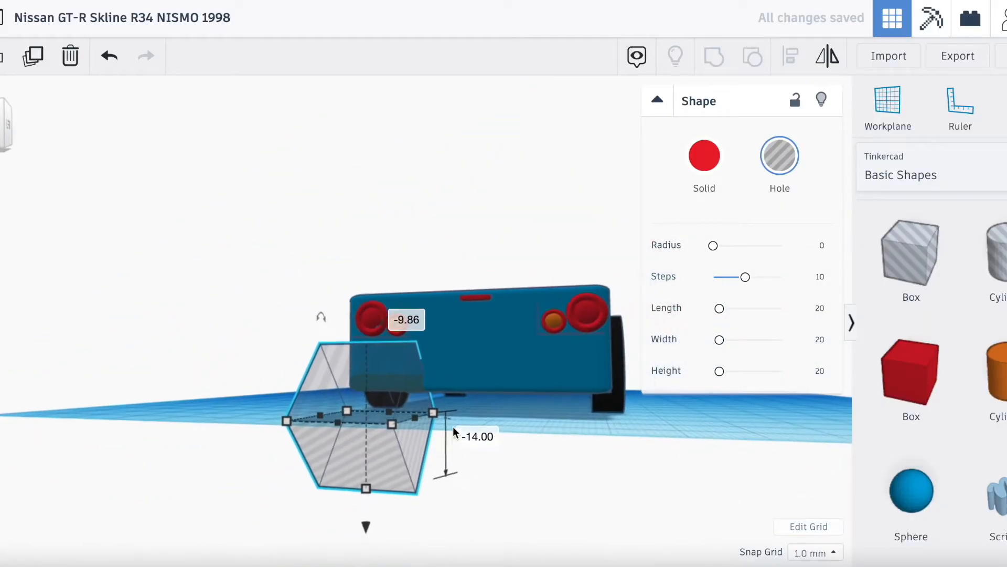
# Step: Stretch the rotated box hole to 58 mm across the car and group it with the body to bevel the lower rear edge
pyautogui.moveTo(414, 418); pyautogui.dragTo(627, 424)
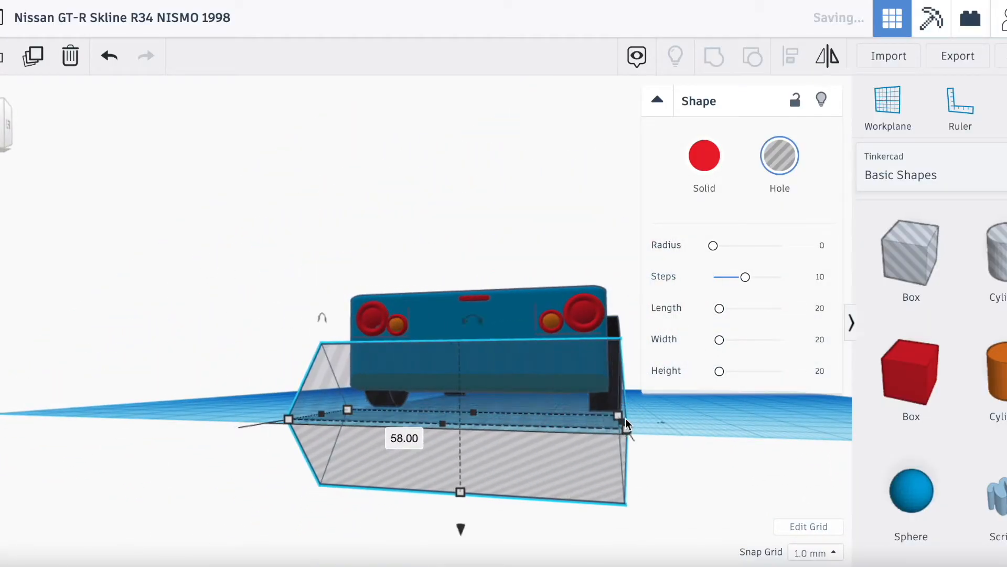
pyautogui.keyDown('shift'); pyautogui.click(509, 326); pyautogui.keyUp('shift')
pyautogui.click(712, 73)
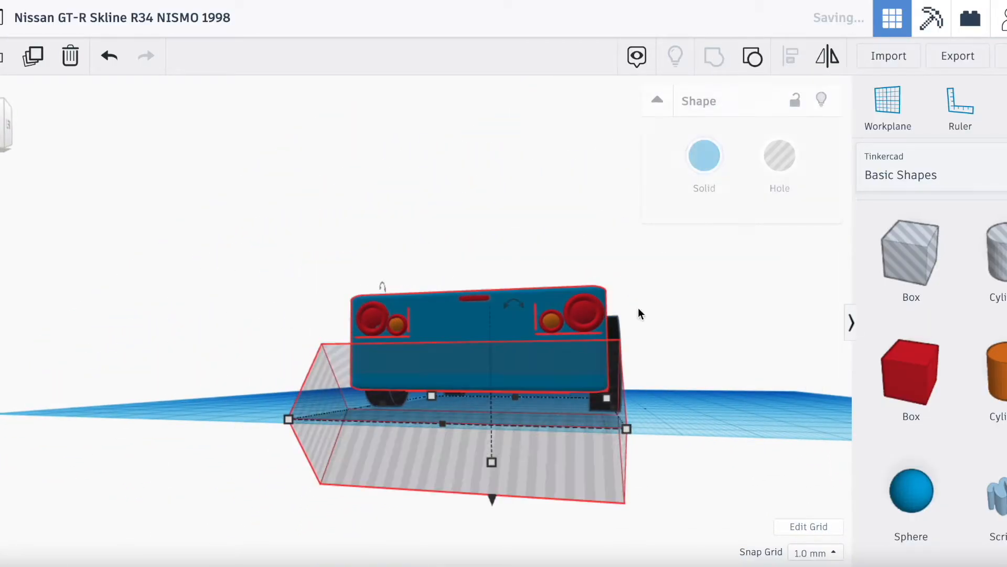
pyautogui.click(685, 405)
pyautogui.scroll(2, 606, 363)
pyautogui.scroll(2, 471, 318)
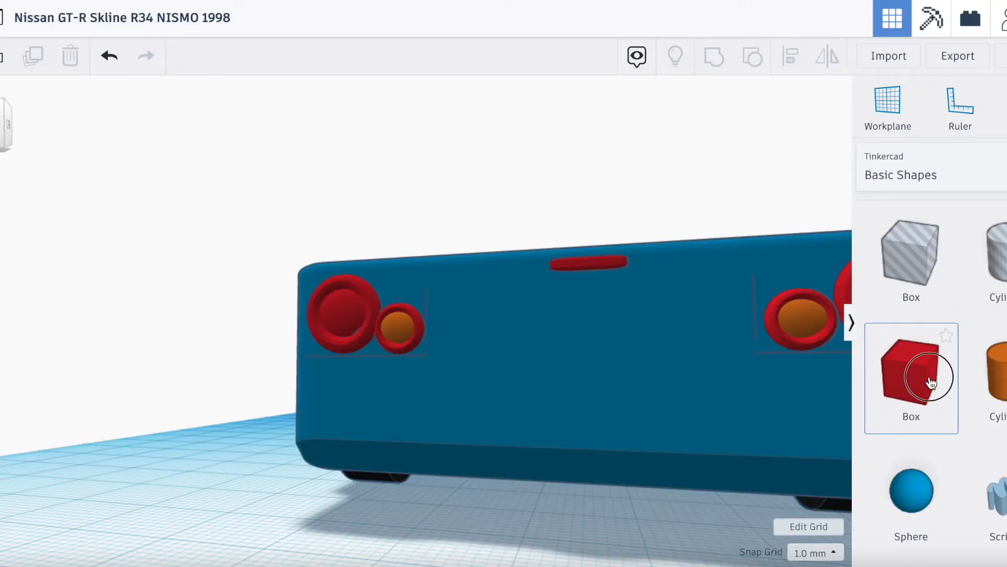
# Step: Place a red box at the rear of the car and narrow it into an upright block below the left tail lights
pyautogui.moveTo(930, 382); pyautogui.dragTo(637, 544)
pyautogui.scroll(-3, 643, 525)
pyautogui.moveTo(519, 469); pyautogui.dragTo(405, 447)
pyautogui.scroll(2, 375, 320)
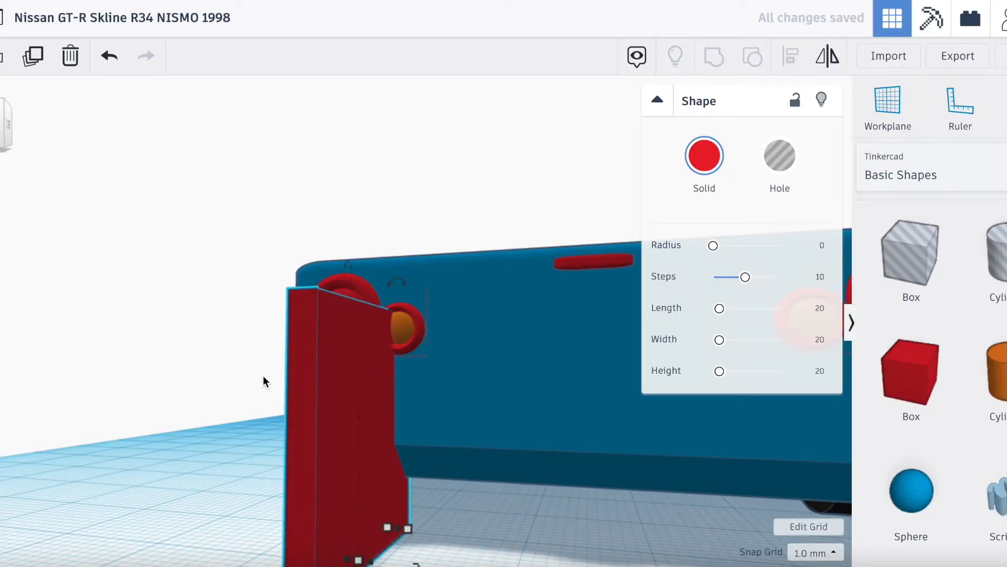
# Step: Reduce the block's height to fit the lower rear bumper and turn it into a hole
pyautogui.scroll(-4, 264, 375)
pyautogui.moveTo(372, 458); pyautogui.dragTo(371, 307)
pyautogui.moveTo(379, 397); pyautogui.dragTo(376, 475)
pyautogui.click(775, 181)
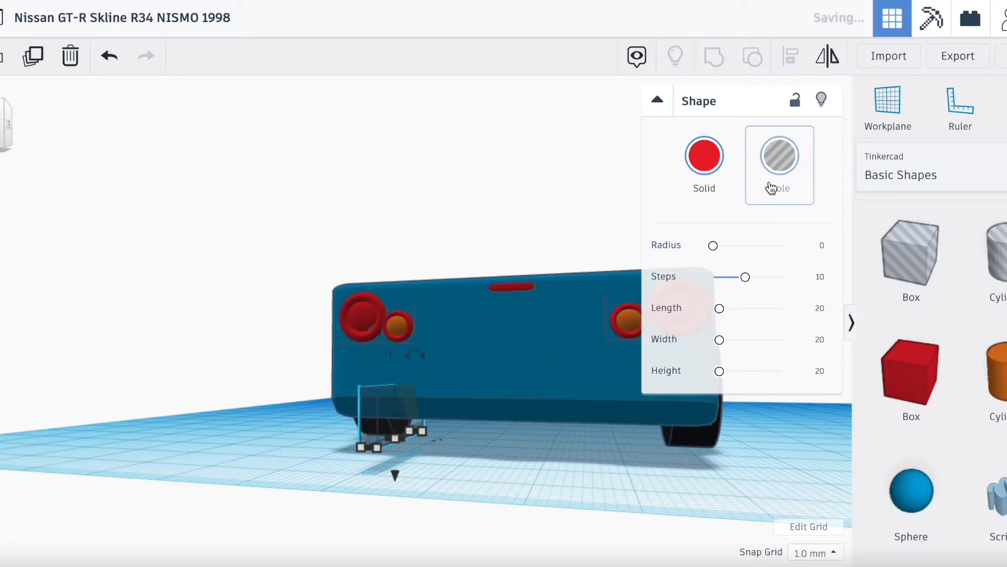
# Step: Duplicate the block hole and shift the copy sideways to the middle of the rear bumper
pyautogui.moveTo(1, 156)
pyautogui.mouseDown()
pyautogui.moveTo(0, 144)
pyautogui.moveTo(1, 160)
pyautogui.mouseUp()
pyautogui.moveTo(483, 471); pyautogui.dragTo(549, 472)
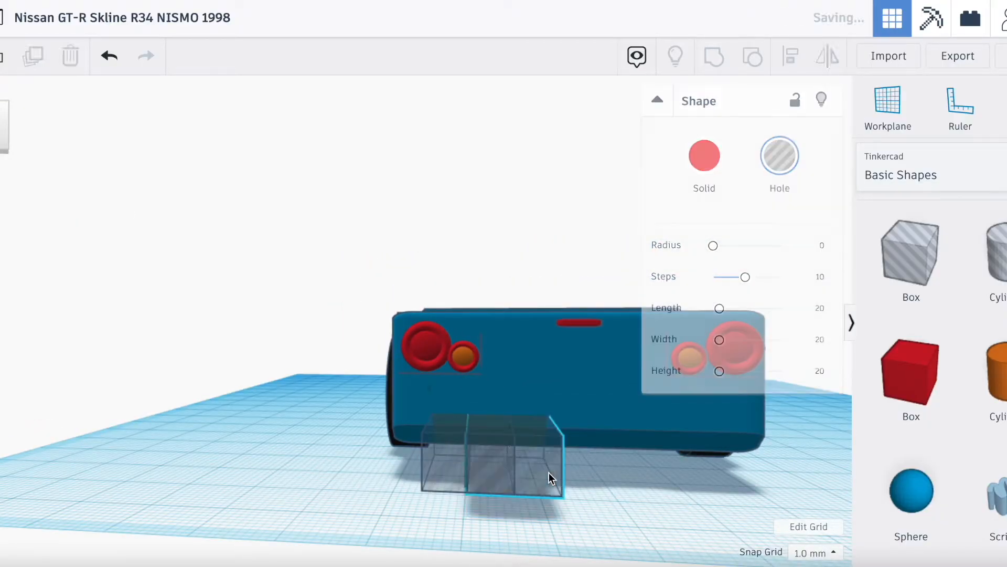
pyautogui.press('Right')
pyautogui.press('Right')
pyautogui.press('Right')
pyautogui.press('Right')
# Step: Add a third block hole and move it below the right tail lights, spaced like the other two
pyautogui.hotkey('ctrl', 'd')
pyautogui.press('Right')
pyautogui.press('Right')
pyautogui.press('Right')
pyautogui.press('Right')
pyautogui.press('Right')
pyautogui.press('Right')
pyautogui.press('Right')
pyautogui.press('Right')
pyautogui.press('Right')
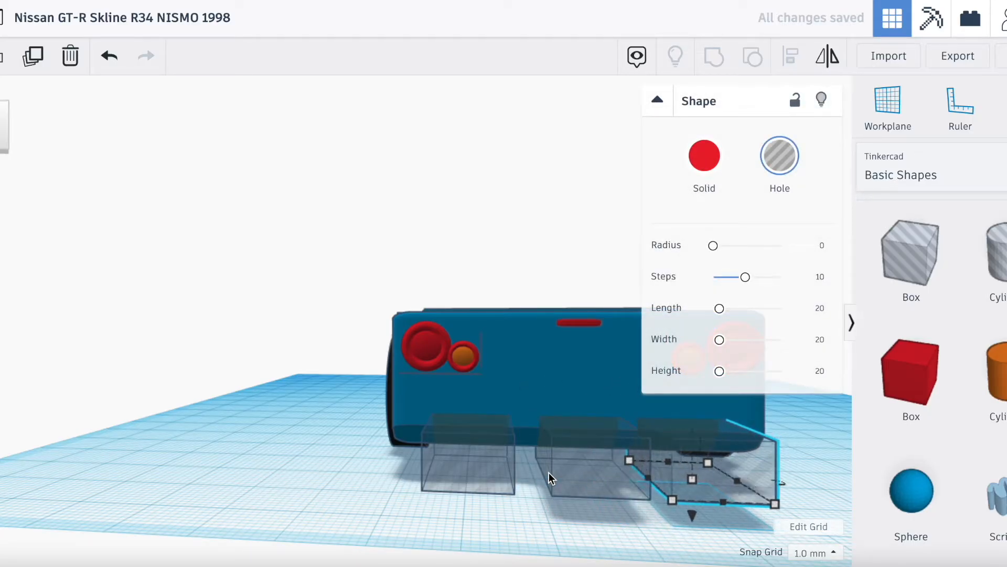
pyautogui.moveTo(362, 311); pyautogui.dragTo(346, 335, button='right')
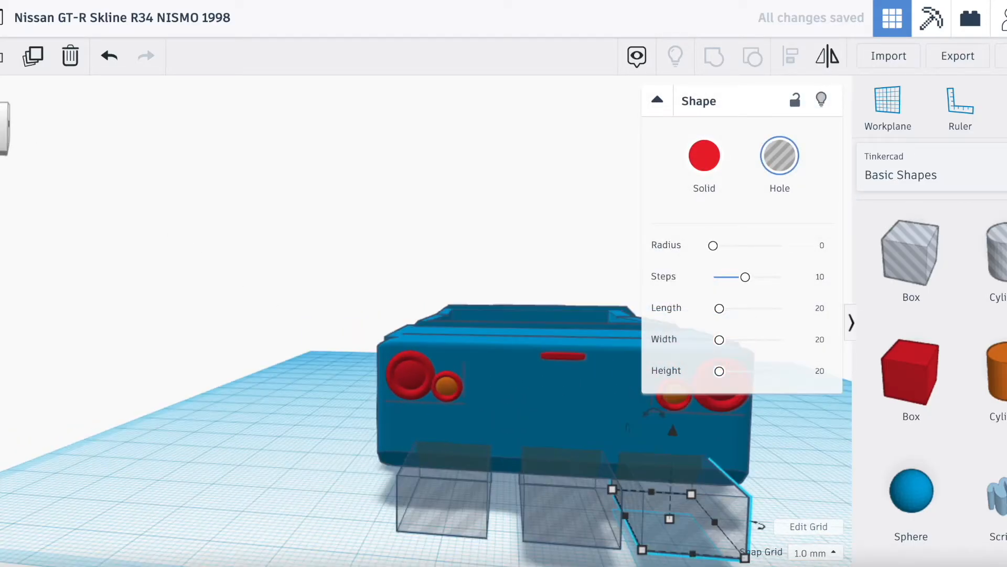
pyautogui.press('Right')
# Step: Group all three block holes with the car body to cut notches into the lower rear bumper
pyautogui.keyDown('shift'); pyautogui.click(422, 508); pyautogui.keyUp('shift')
pyautogui.keyDown('shift'); pyautogui.click(585, 507); pyautogui.keyUp('shift')
pyautogui.keyDown('shift'); pyautogui.click(513, 407); pyautogui.keyUp('shift')
pyautogui.click(713, 61)
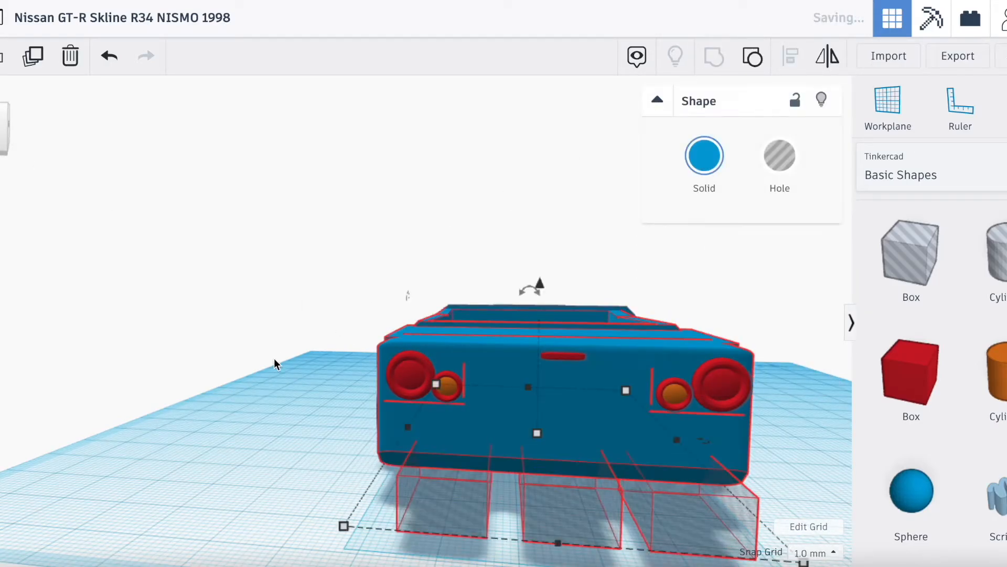
pyautogui.click(275, 426)
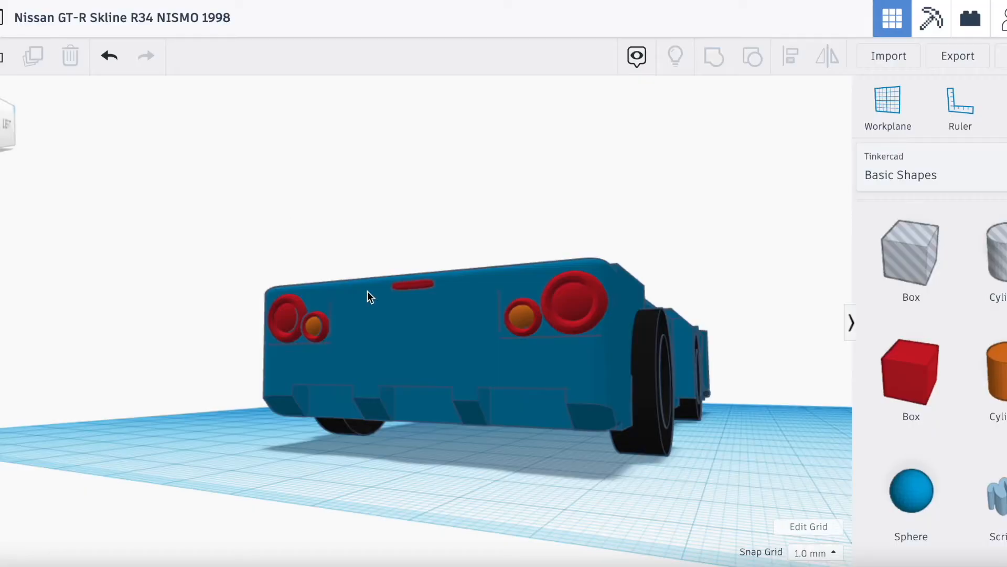
# Step: Place two overlapping cylinders beside the car, each with 64 sides
pyautogui.moveTo(369, 294); pyautogui.dragTo(10, 128, button='right')
pyautogui.moveTo(997, 378); pyautogui.dragTo(485, 499)
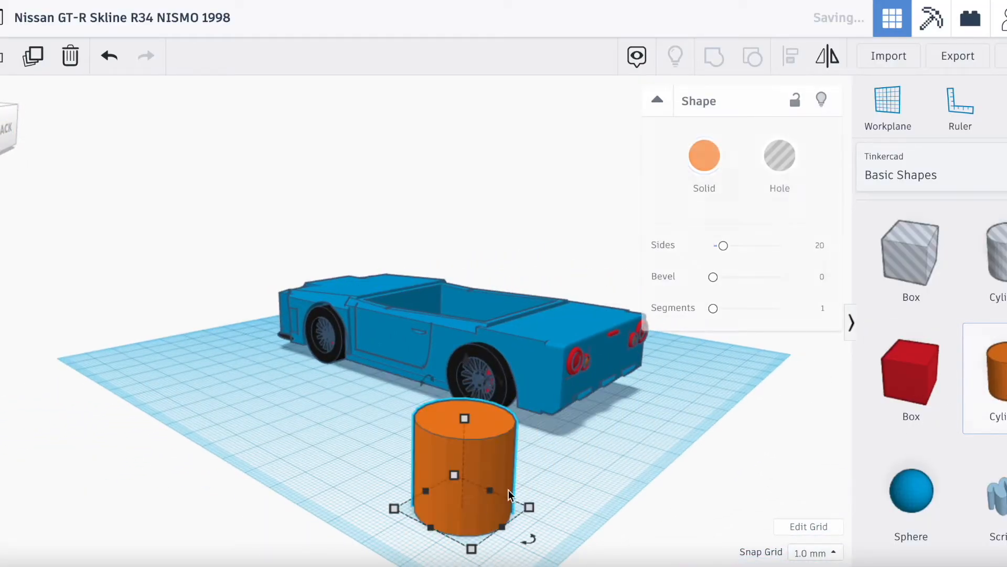
pyautogui.moveTo(723, 246); pyautogui.dragTo(789, 248)
pyautogui.moveTo(992, 373); pyautogui.dragTo(461, 516)
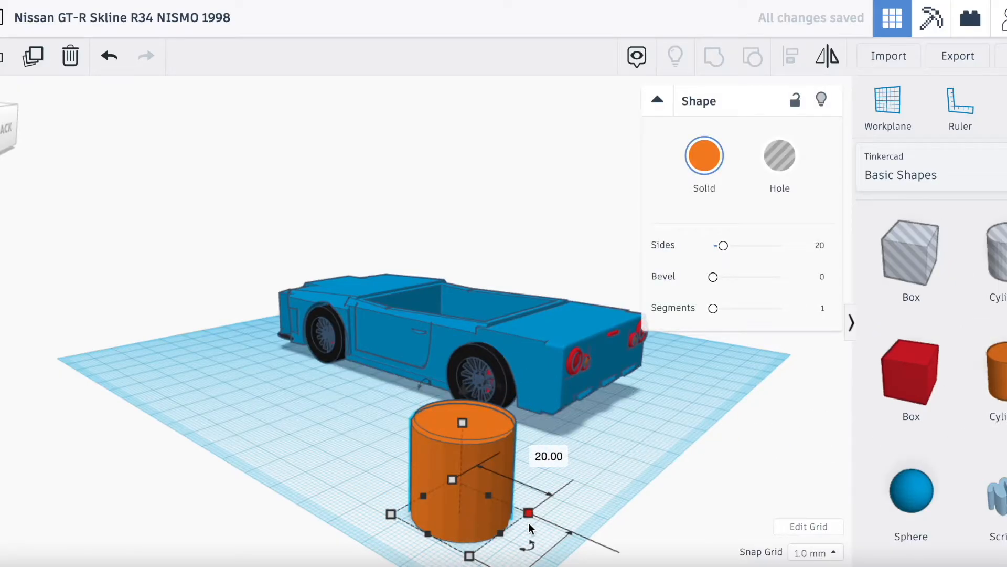
pyautogui.scroll(-1, 529, 523)
pyautogui.scroll(-1, 529, 522)
pyautogui.moveTo(723, 245); pyautogui.dragTo(813, 245)
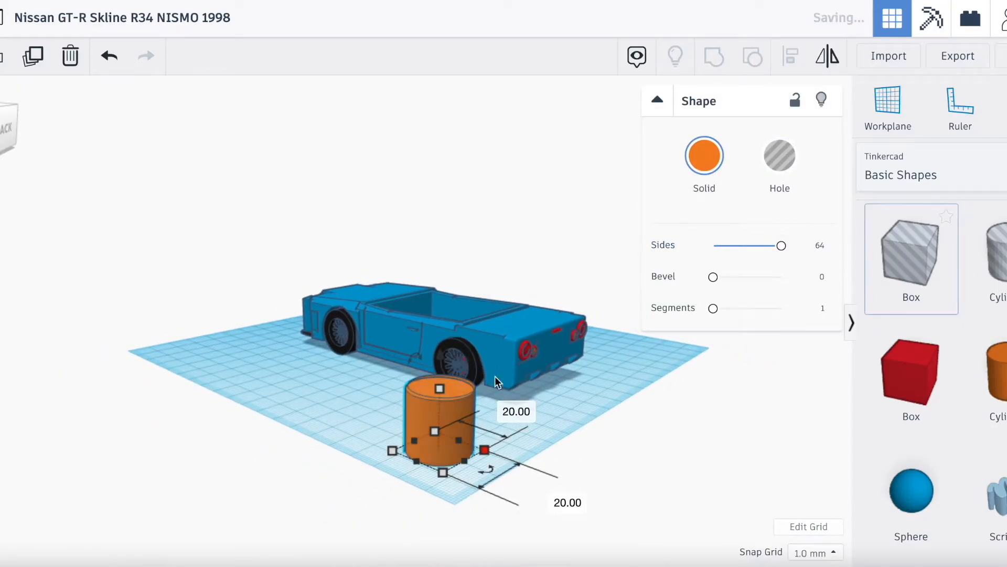
# Step: Shrink the second cylinder's footprint to 18 mm so it sits centred inside the first cylinder
pyautogui.press('Right')
pyautogui.press('Right')
pyautogui.press('Right')
pyautogui.moveTo(499, 457)
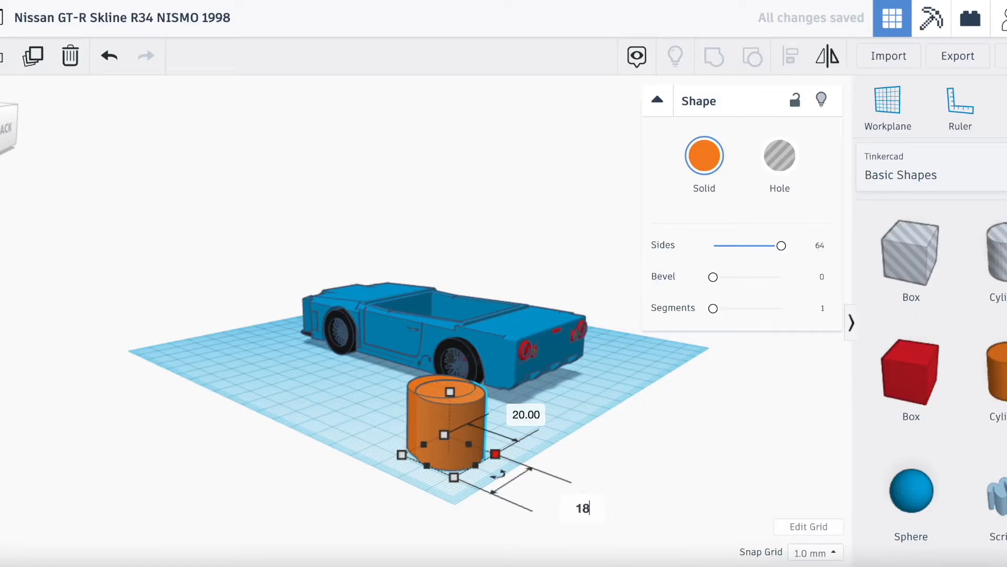
pyautogui.press('Return')
pyautogui.click(525, 415)
pyautogui.write('1998')
pyautogui.press('Return')
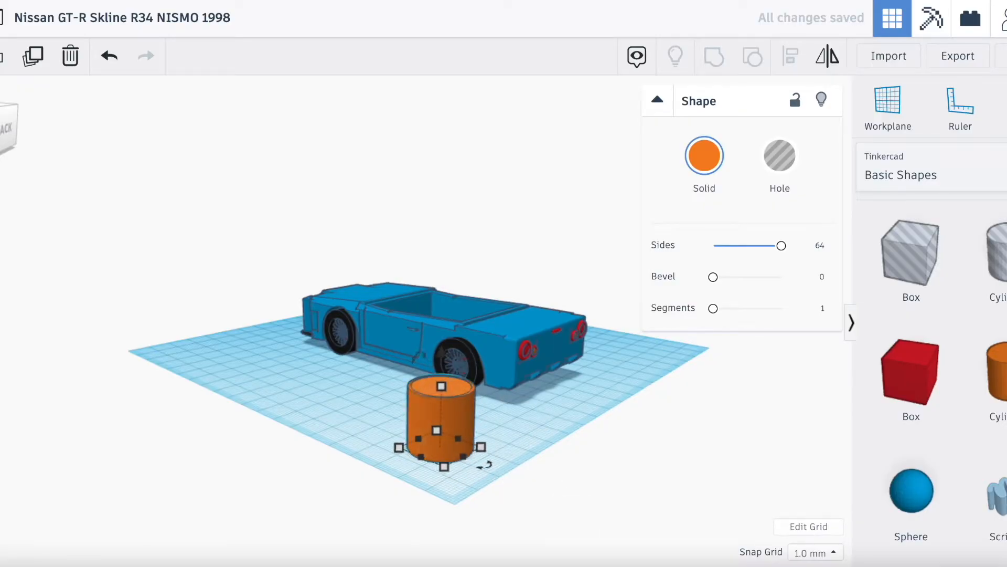
# Step: Turn the inner cylinder into a hole, set 5 mm below the workplane, and group it with the outer cylinder into a tube
pyautogui.moveTo(446, 382)
pyautogui.scroll(5, 445, 383)
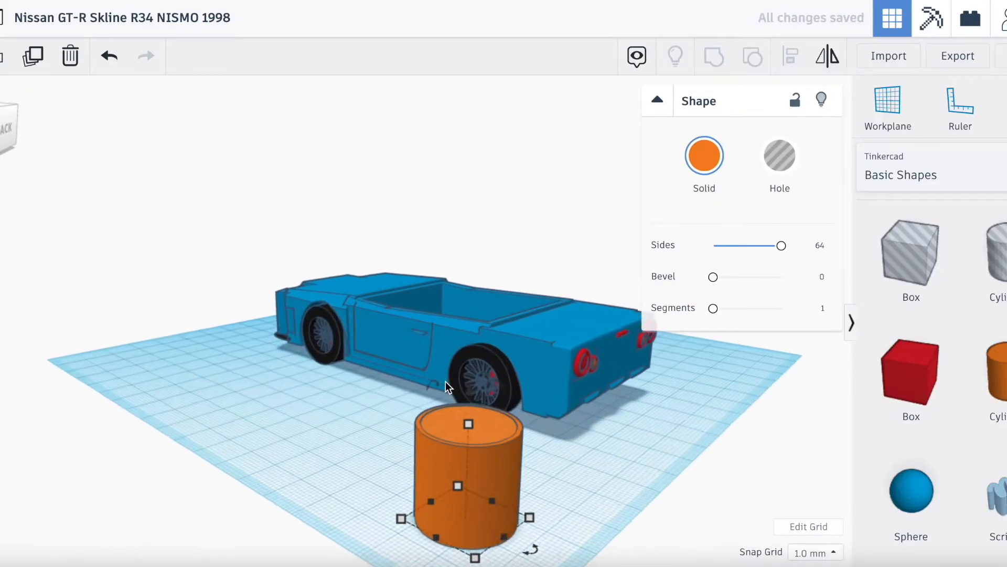
pyautogui.click(806, 201)
pyautogui.scroll(-3, 638, 331)
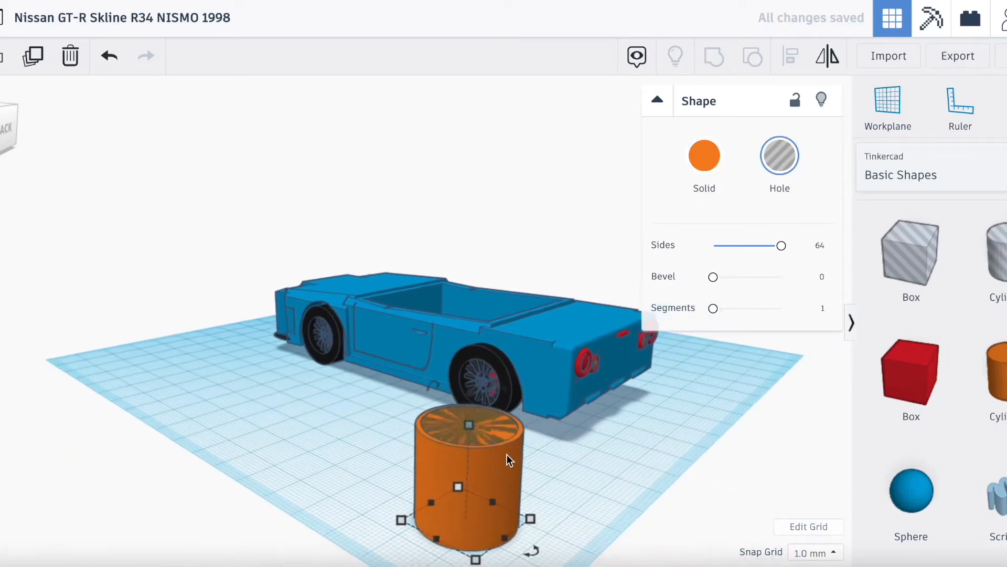
pyautogui.moveTo(468, 416); pyautogui.dragTo(471, 389)
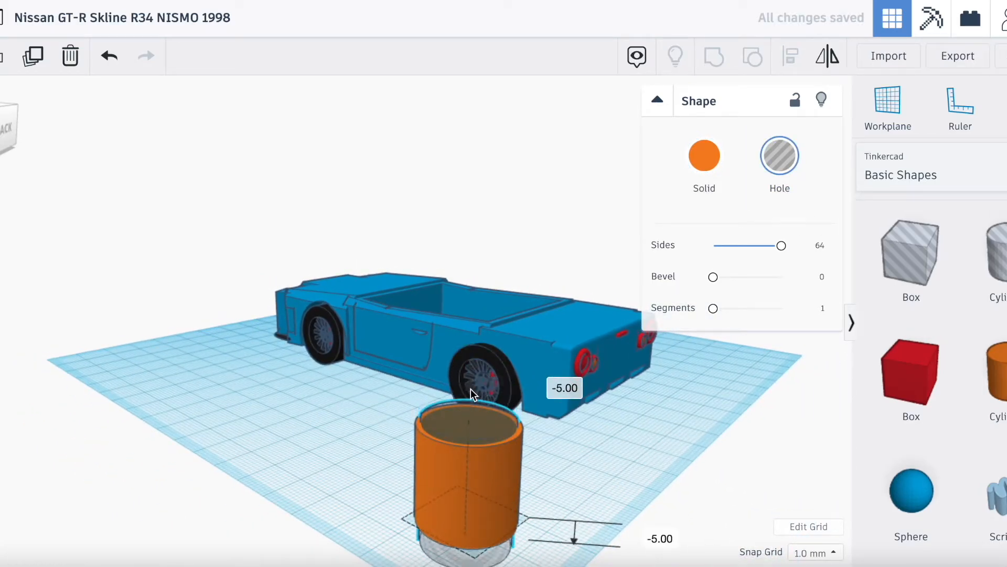
pyautogui.keyDown('shift'); pyautogui.click(503, 464); pyautogui.keyUp('shift')
pyautogui.click(714, 57)
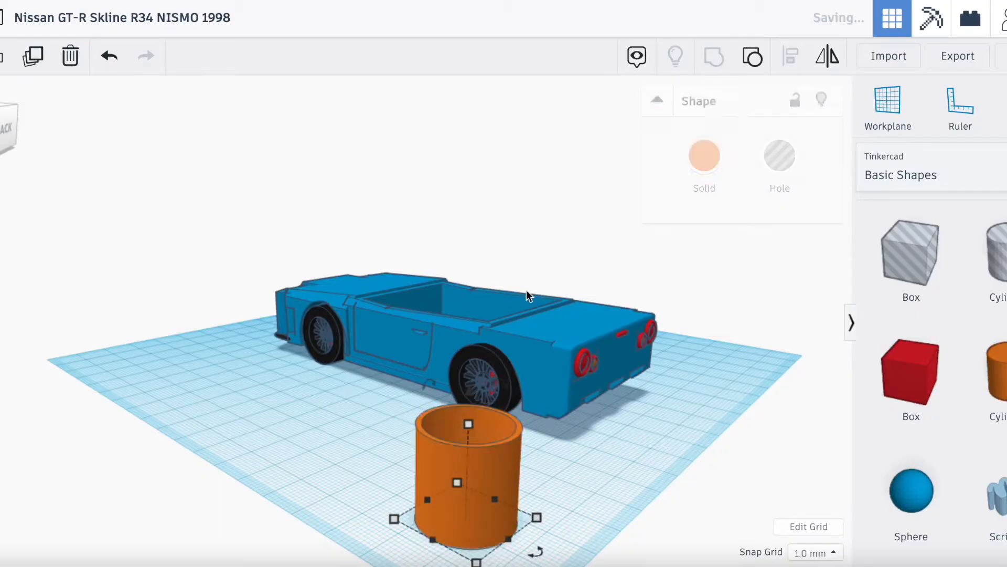
# Step: Colour the tube black and move it behind the left side of the car's rear
pyautogui.moveTo(0, 130); pyautogui.dragTo(0, 140)
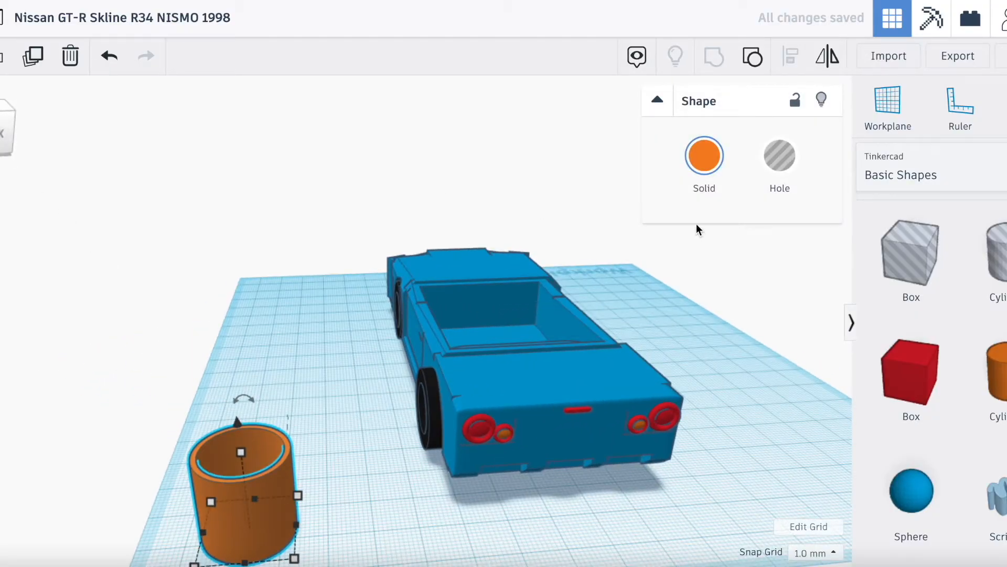
pyautogui.click(702, 165)
pyautogui.click(1006, 328)
pyautogui.moveTo(251, 492); pyautogui.dragTo(525, 470)
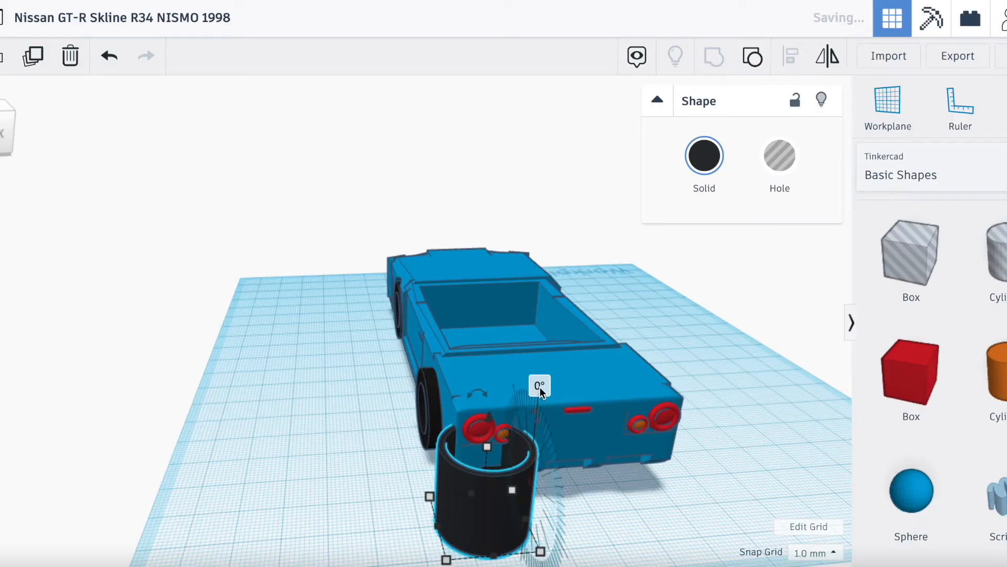
# Step: Tilt the black tube 75° so its open end points backwards from the car
pyautogui.press('Return')
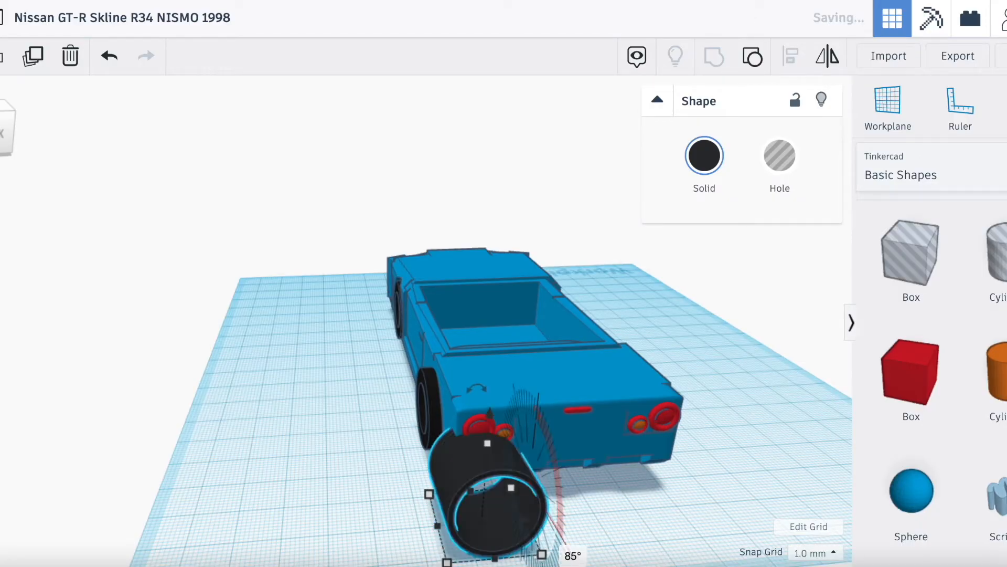
pyautogui.click(571, 556)
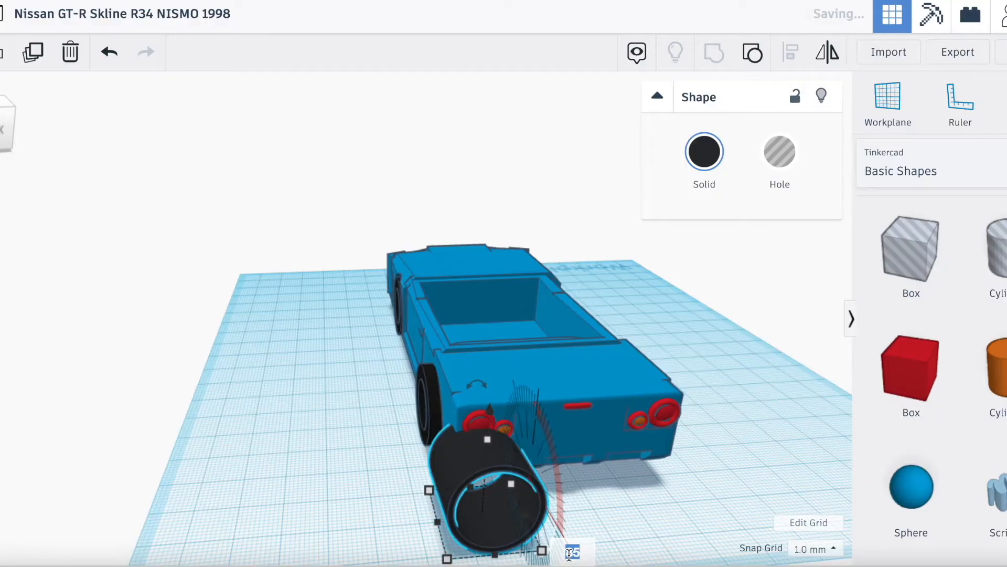
pyautogui.write('75')
pyautogui.press('Return')
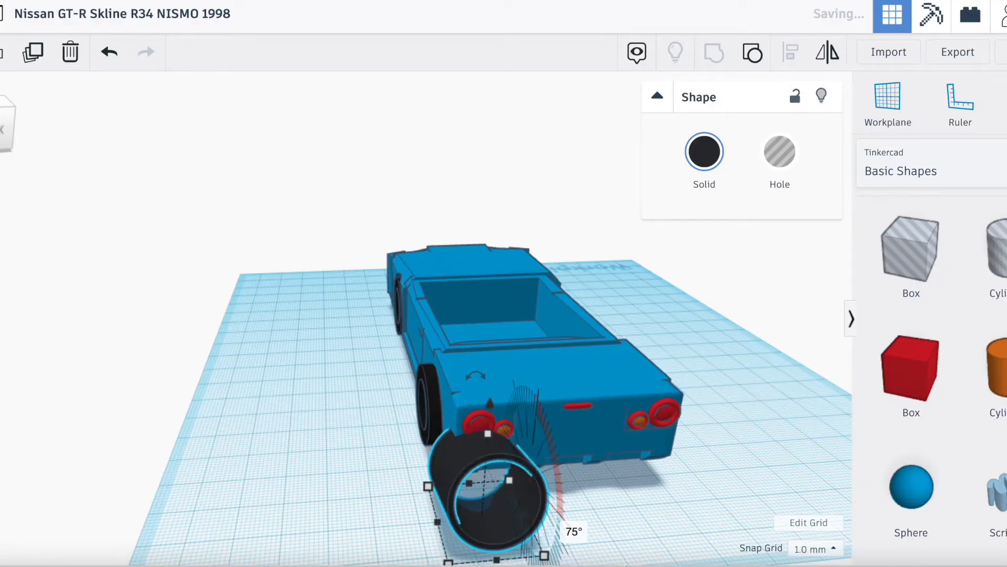
# Step: Shrink the black tube to exhaust-pipe size and move it forward under the left part of the rear bumper
pyautogui.moveTo(539, 517); pyautogui.dragTo(479, 496)
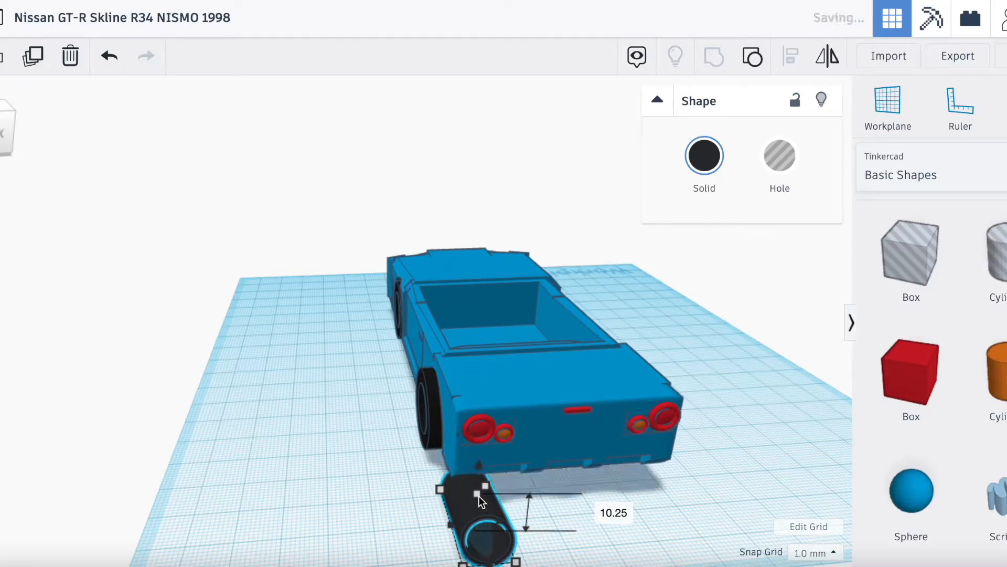
pyautogui.moveTo(464, 492); pyautogui.dragTo(505, 529)
pyautogui.press('Up')
pyautogui.press('Up')
pyautogui.press('Up')
pyautogui.press('Up')
pyautogui.press('Up')
pyautogui.press('Up')
pyautogui.press('Up')
pyautogui.press('Up')
pyautogui.press('Up')
pyautogui.press('Up')
pyautogui.press('Up')
pyautogui.press('Up')
pyautogui.press('Up')
pyautogui.press('Up')
pyautogui.press('Up')
pyautogui.press('Up')
pyautogui.press('Up')
pyautogui.press('Up')
pyautogui.press('Up')
pyautogui.press('Up')
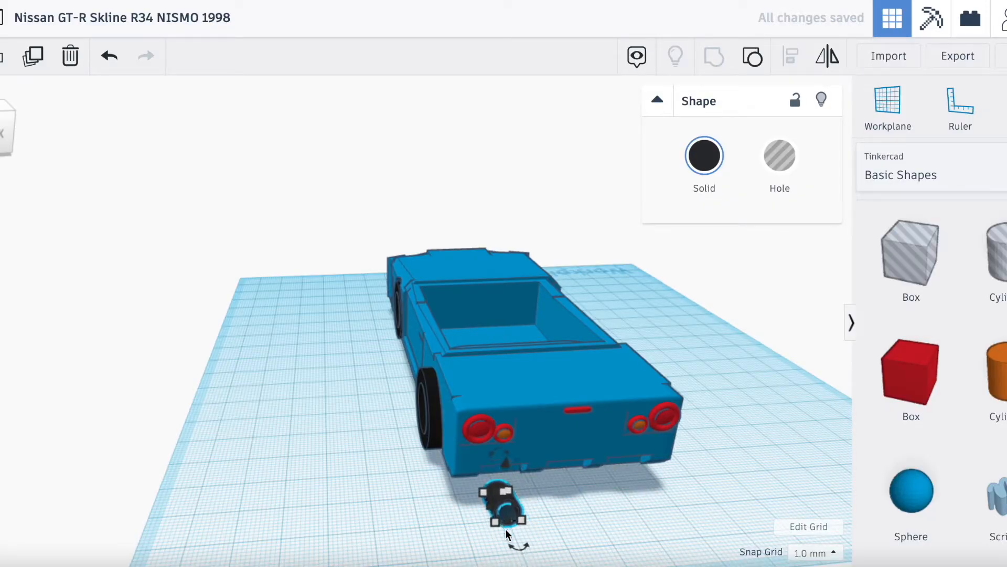
pyautogui.moveTo(2, 131); pyautogui.dragTo(0, 63)
pyautogui.scroll(8, 223, 243)
pyautogui.scroll(2, 222, 243)
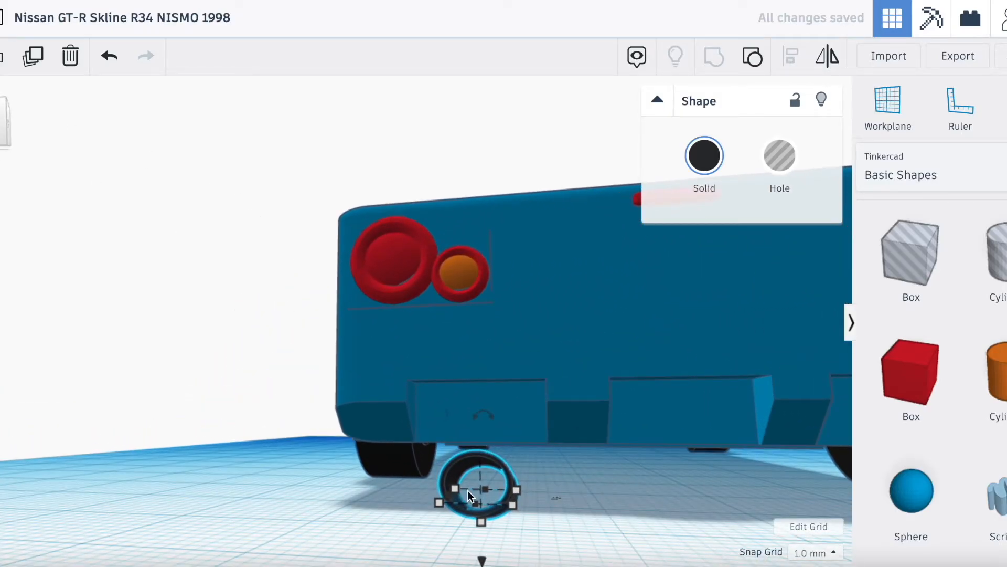
# Step: Raise the exhaust pipe to 4 mm above the workplane and nudge it backwards so it protrudes from the left part of the rear bumper
pyautogui.moveTo(517, 496); pyautogui.dragTo(505, 496)
pyautogui.scroll(-6, 486, 496)
pyautogui.moveTo(449, 483); pyautogui.dragTo(449, 433)
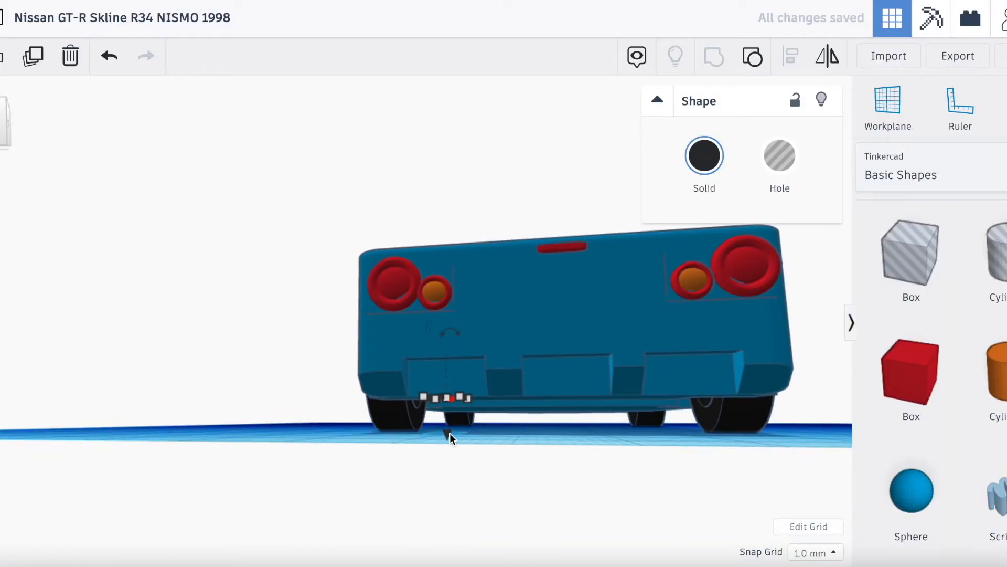
pyautogui.press('Down')
pyautogui.press('Down')
pyautogui.press('Down')
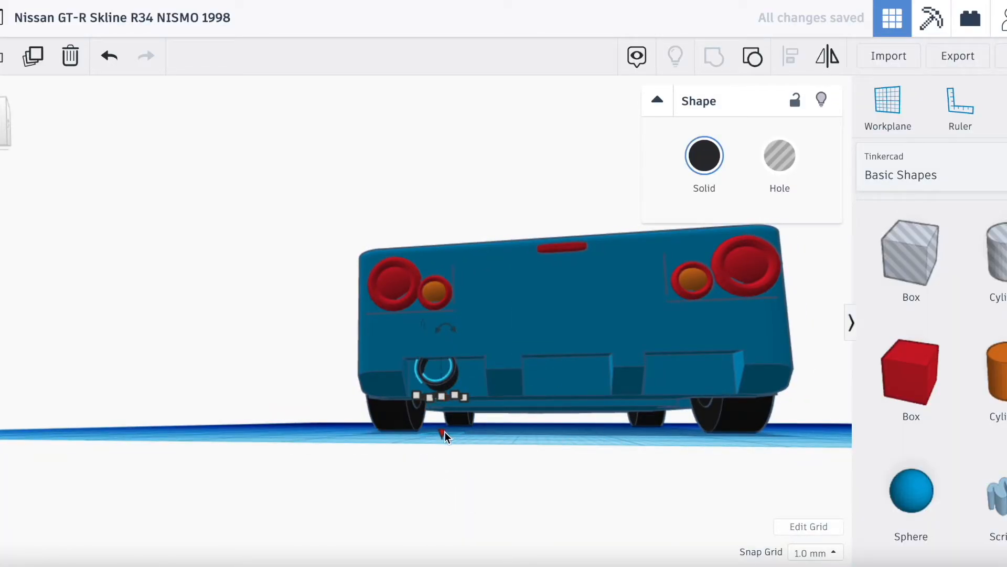
pyautogui.scroll(3, 435, 344)
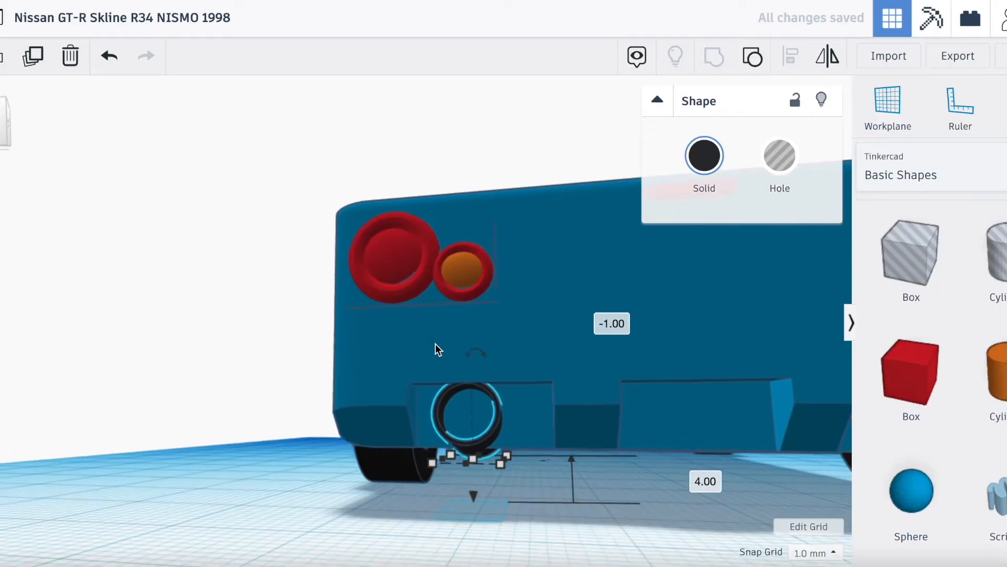
pyautogui.scroll(3, 435, 344)
pyautogui.press('Down')
pyautogui.press('Down')
pyautogui.press('Down')
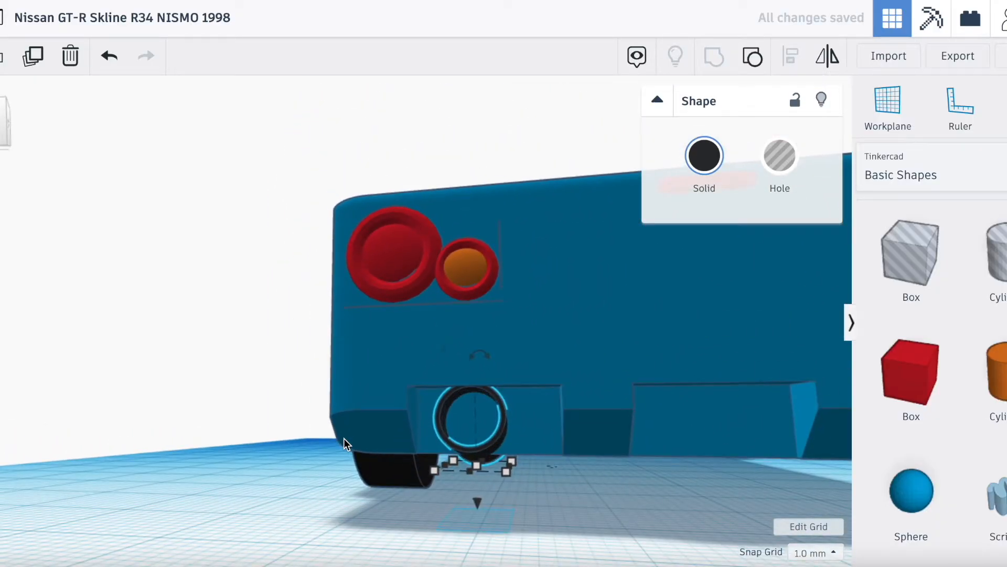
pyautogui.click(281, 496)
pyautogui.scroll(-3, 247, 325)
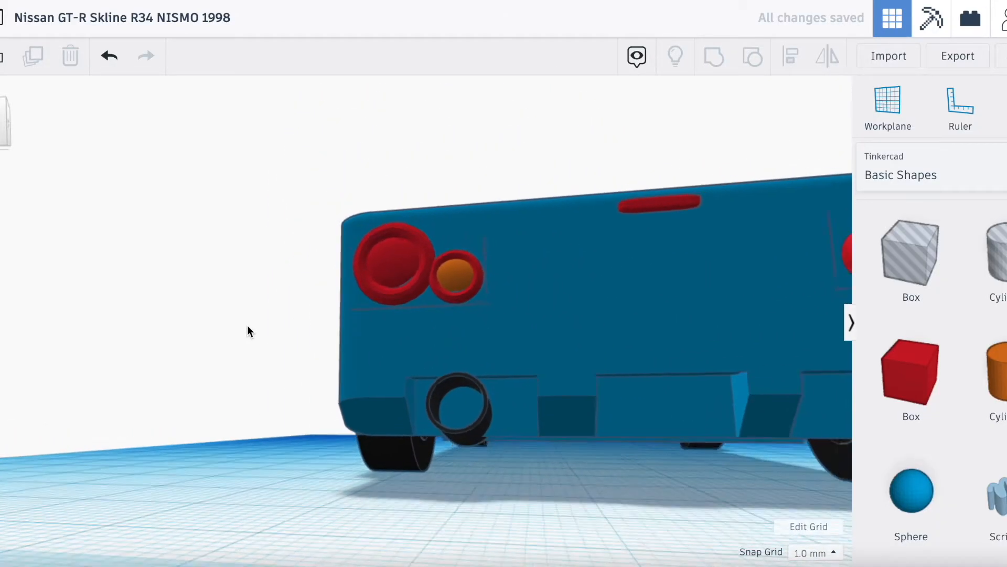
# Step: Rotate the exhaust pipe by 5° and shift it slightly inwards under the rear bumper
pyautogui.moveTo(451, 262); pyautogui.dragTo(372, 320, button='right')
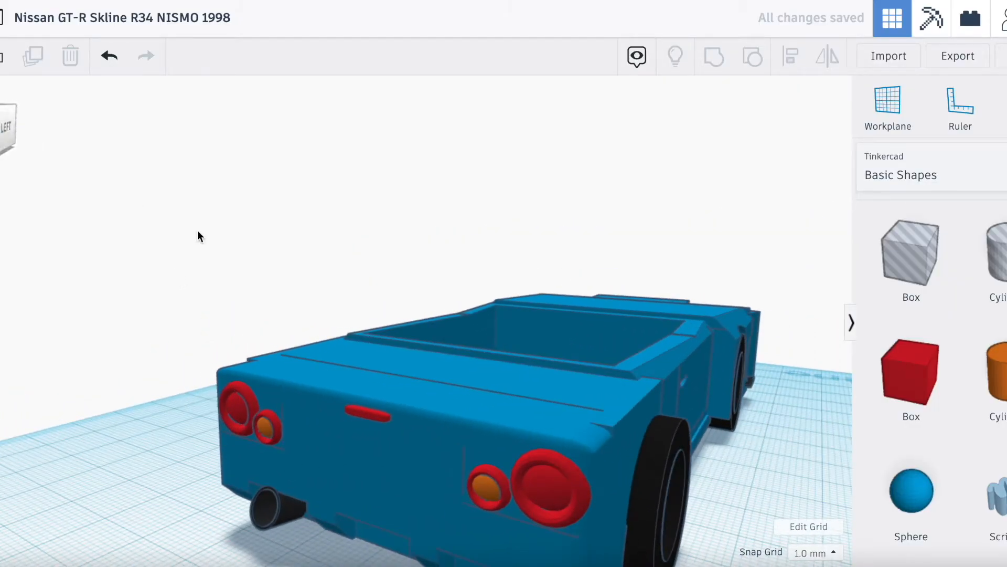
pyautogui.click(285, 511)
pyautogui.moveTo(269, 419); pyautogui.dragTo(279, 415)
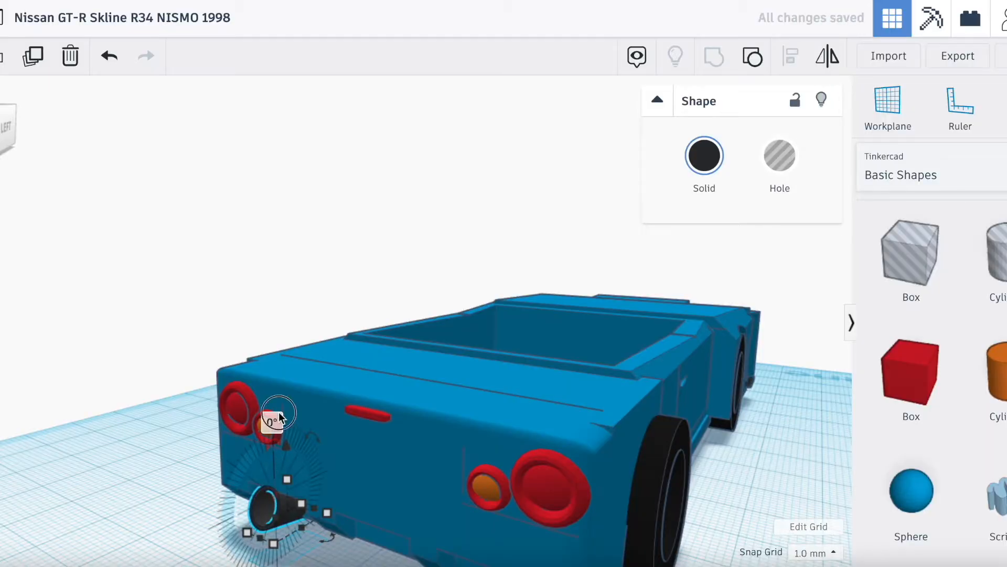
pyautogui.write('5')
pyautogui.press('Return')
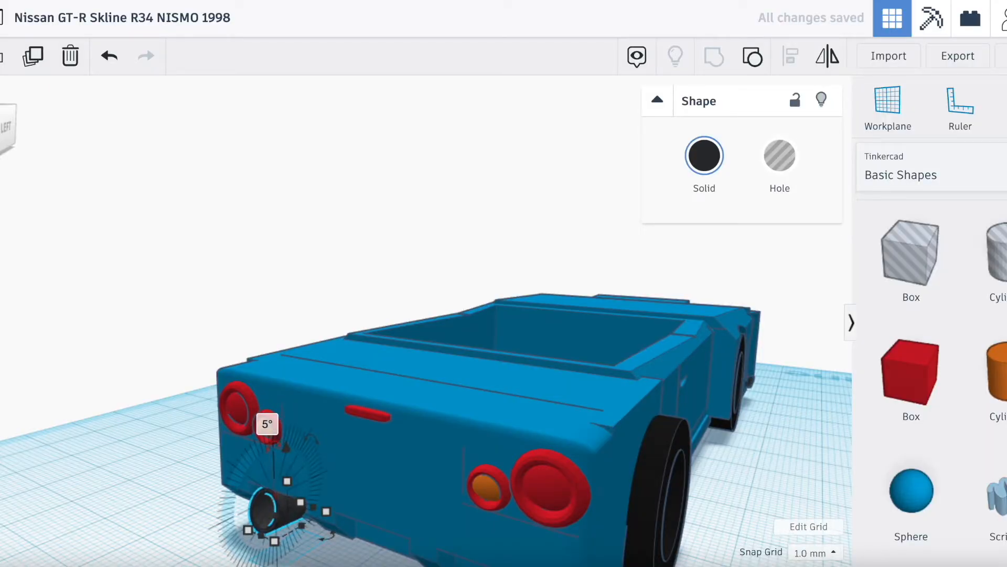
pyautogui.click(199, 502)
pyautogui.moveTo(278, 512); pyautogui.dragTo(284, 512)
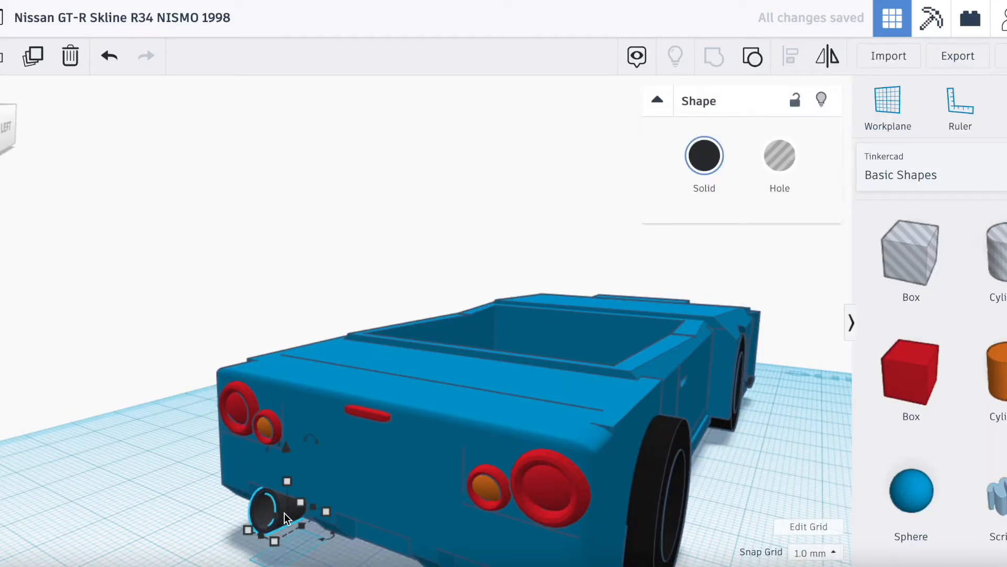
pyautogui.click(129, 501)
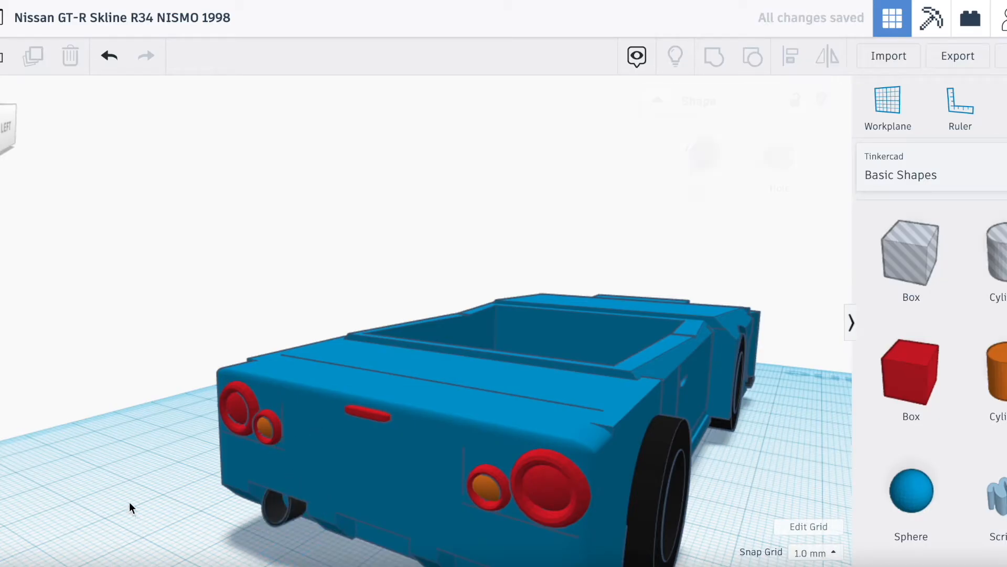
# Step: Place a box hole behind the car and flatten it to a height of 2 mm
pyautogui.moveTo(221, 446); pyautogui.dragTo(310, 399, button='right')
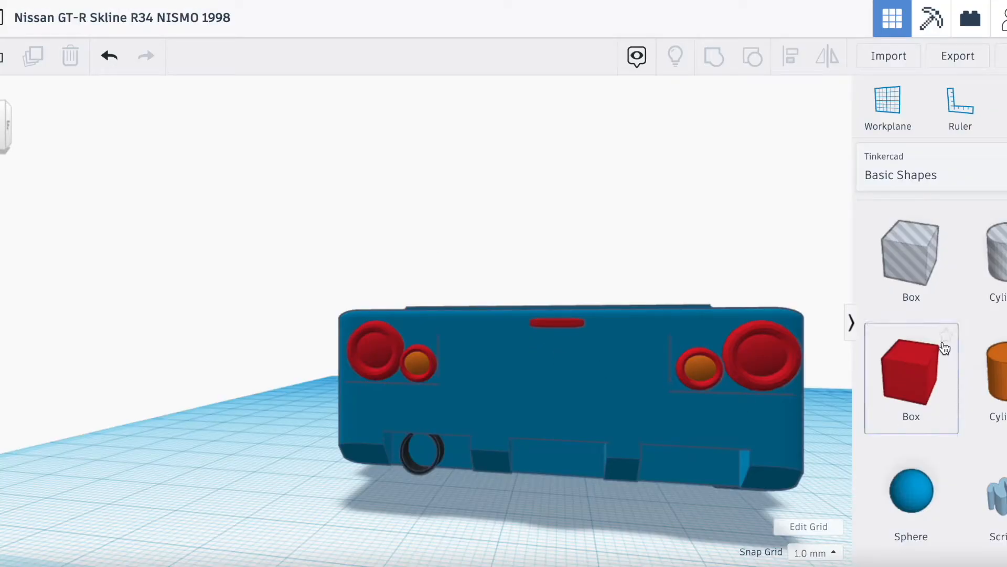
pyautogui.click(642, 430)
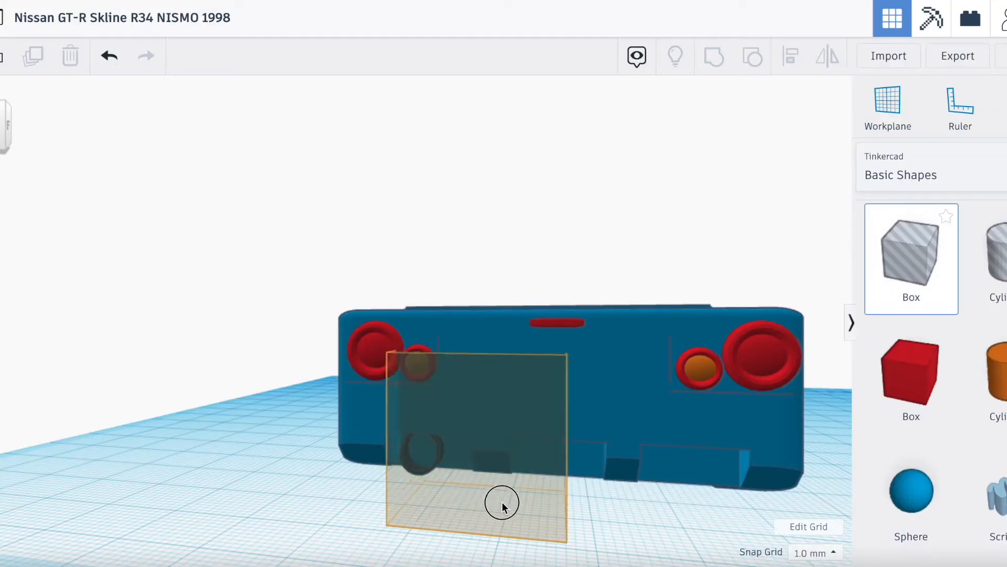
pyautogui.click(547, 518)
pyautogui.moveTo(554, 354); pyautogui.dragTo(549, 475)
pyautogui.moveTo(550, 511); pyautogui.dragTo(553, 487)
pyautogui.scroll(-5, 551, 530)
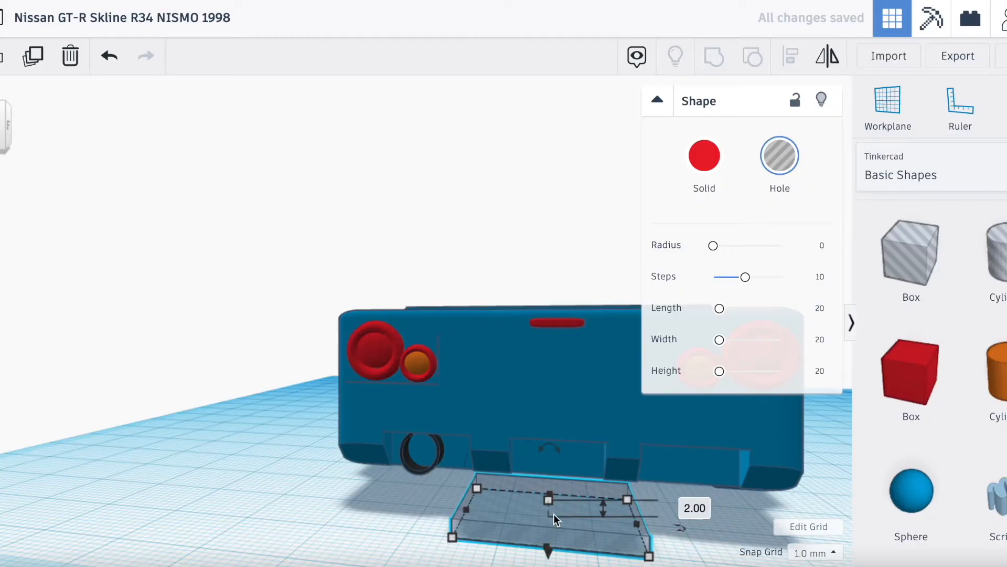
# Step: Raise the flat box hole above the bumper notches and position it so it cuts shallowly into the middle of the car's rear
pyautogui.moveTo(490, 477); pyautogui.dragTo(501, 417)
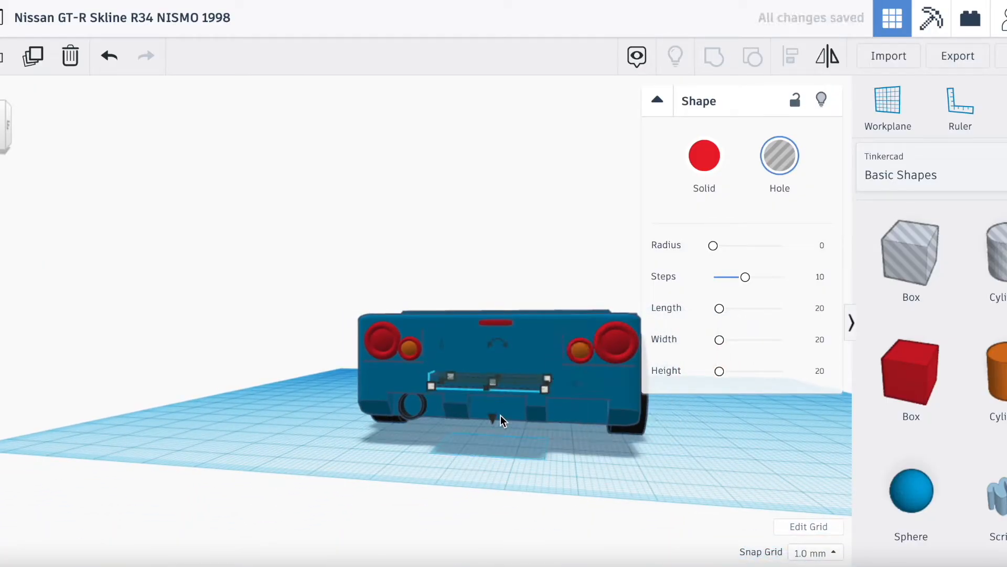
pyautogui.press('Down')
pyautogui.press('Down')
pyautogui.press('Down')
pyautogui.press('Down')
pyautogui.press('Down')
pyautogui.press('Down')
pyautogui.press('Down')
pyautogui.press('Down')
pyautogui.press('Down')
pyautogui.press('Down')
pyautogui.press('Down')
pyautogui.press('Down')
pyautogui.press('Down')
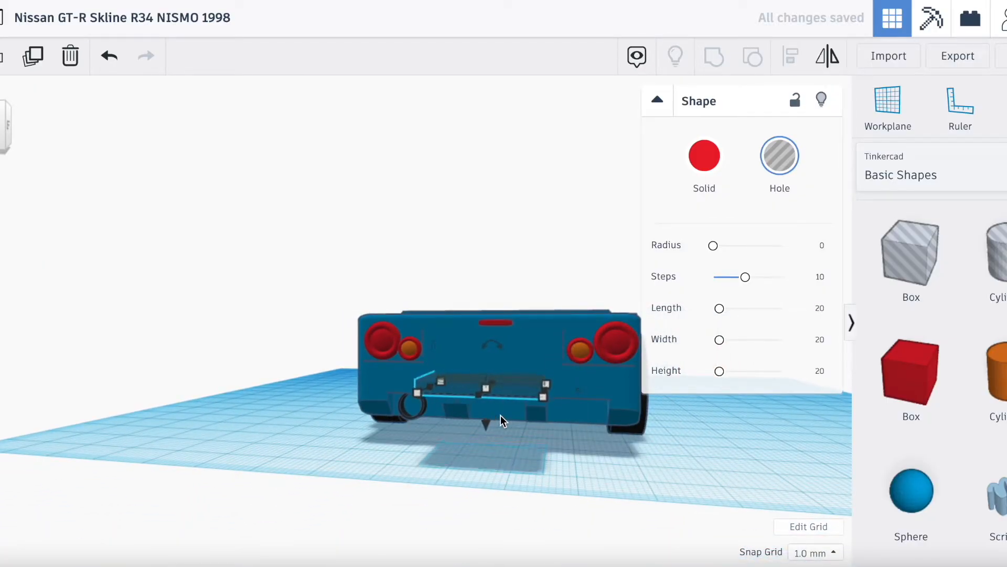
pyautogui.press('Right')
pyautogui.press('Down')
pyautogui.press('Up')
pyautogui.press('Up')
pyautogui.press('Up')
pyautogui.press('Up')
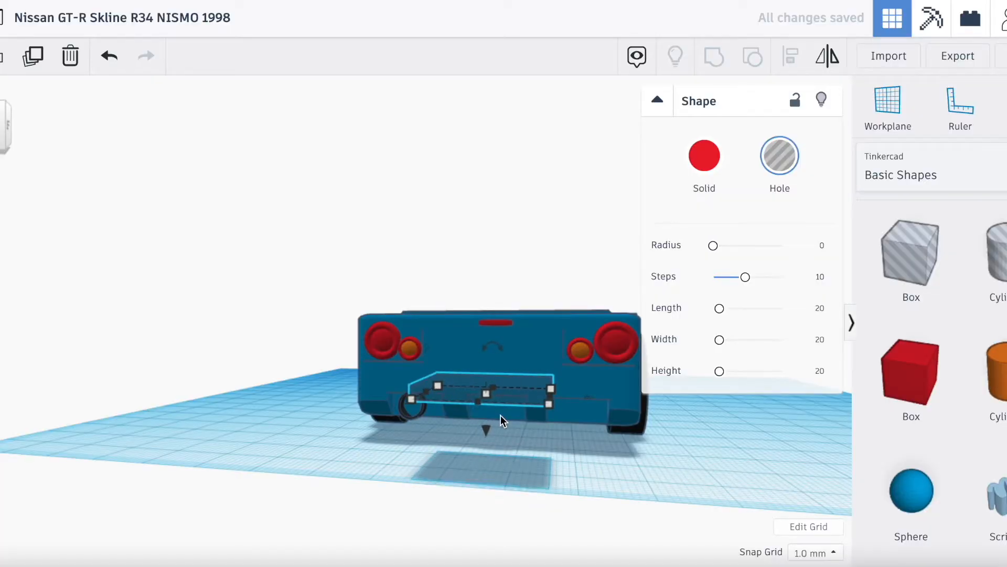
pyautogui.press('Up')
pyautogui.press('Up')
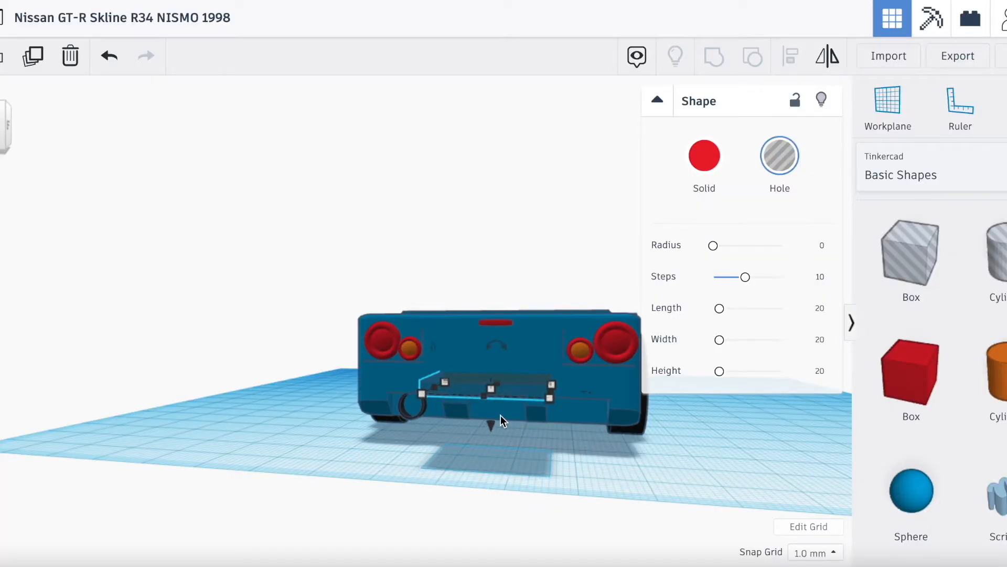
# Step: Group the flat box hole with the car body to cut a horizontal groove above the rear bumper
pyautogui.keyDown('shift'); pyautogui.click(582, 374); pyautogui.keyUp('shift')
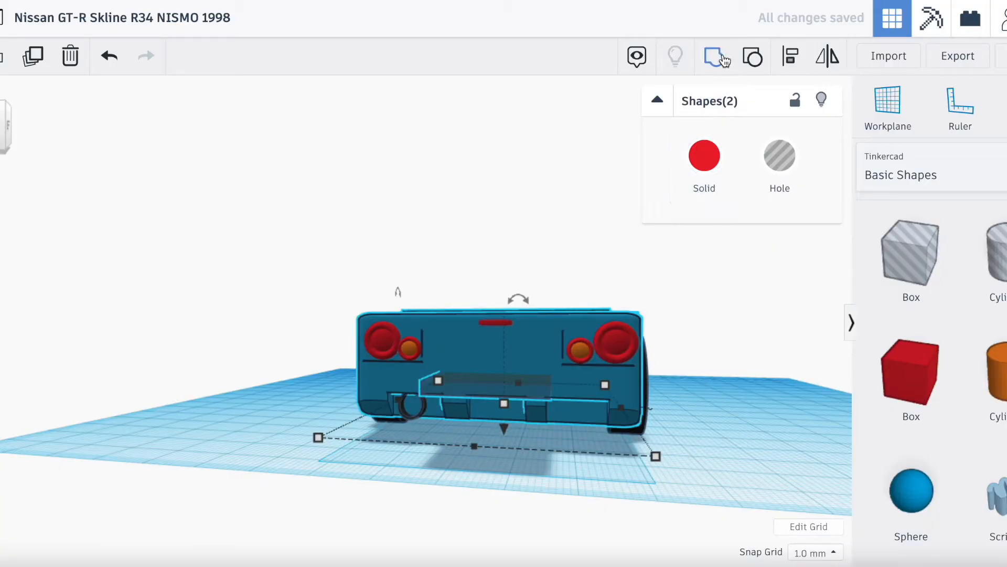
pyautogui.hotkey('ctrl', 'g')
pyautogui.click(674, 431)
# Step: Add a solid red box about 13 mm wide and 6 mm high, and move it out behind the middle of the car's rear
pyautogui.scroll(4, 494, 365)
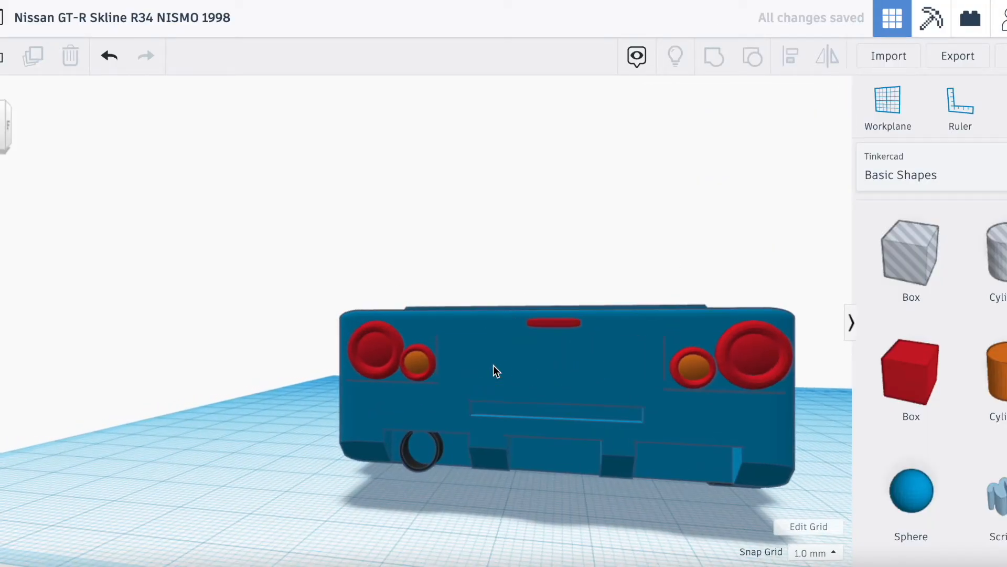
pyautogui.moveTo(911, 372); pyautogui.dragTo(564, 420)
pyautogui.moveTo(630, 420); pyautogui.dragTo(530, 395)
pyautogui.press('Right')
pyautogui.press('Right')
pyautogui.press('Right')
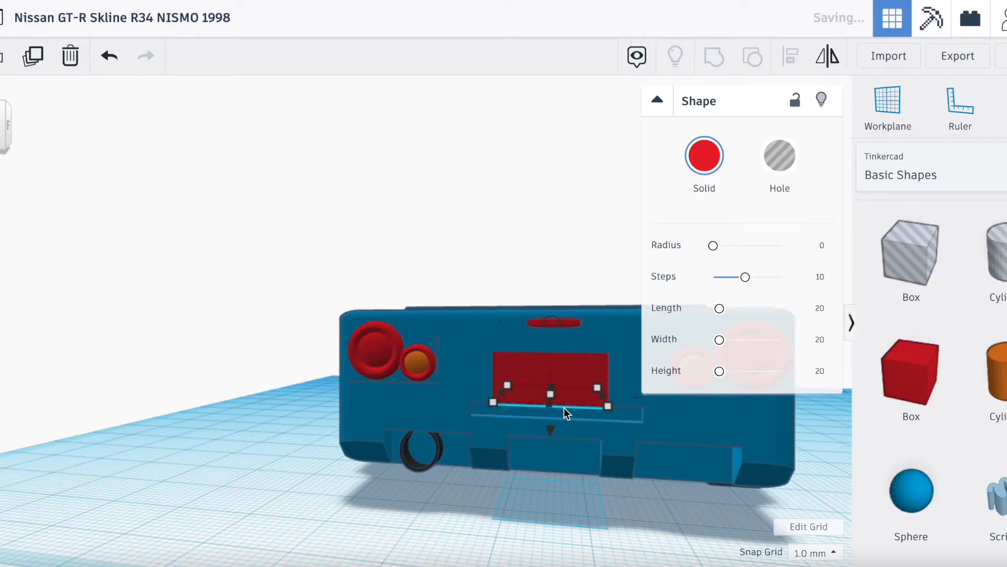
pyautogui.press('Down')
pyautogui.press('Down')
pyautogui.press('Down')
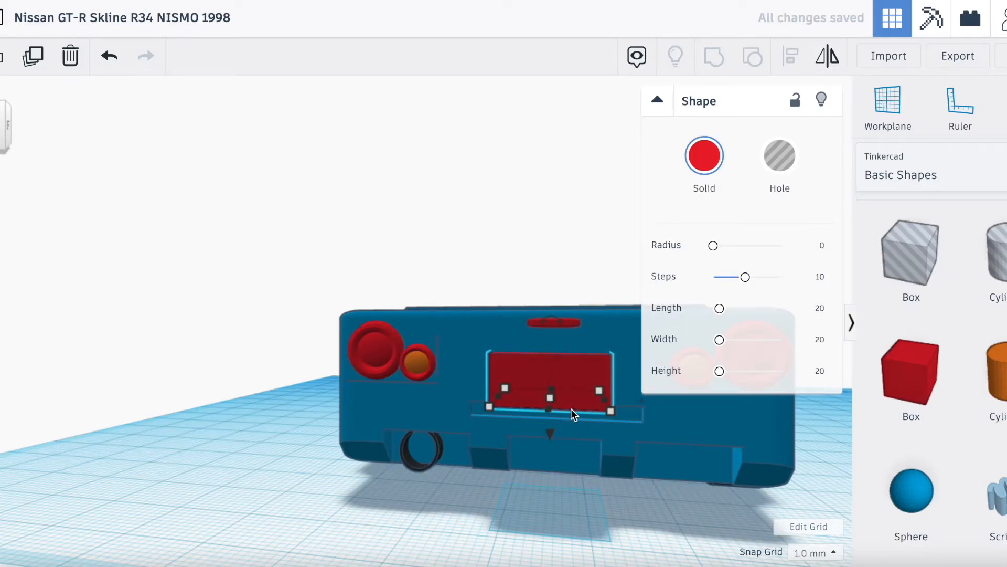
pyautogui.press('Down')
pyautogui.press('Down')
pyautogui.press('Down')
pyautogui.press('Down')
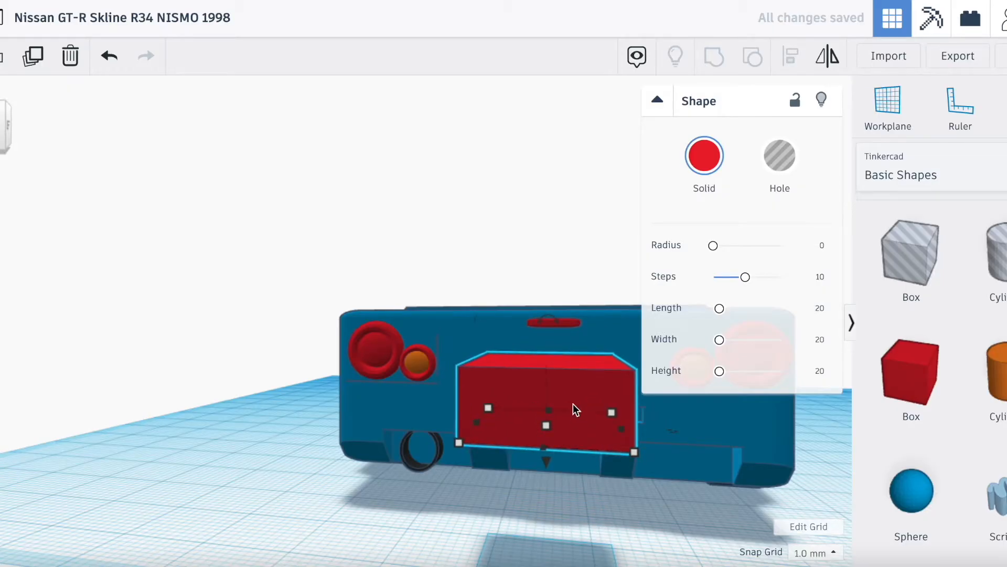
# Step: Thin the red box to a 2 mm deep plate and round its edges with a radius of 2.18
pyautogui.moveTo(546, 423); pyautogui.dragTo(542, 444)
pyautogui.click(714, 246)
pyautogui.moveTo(717, 250); pyautogui.dragTo(714, 254)
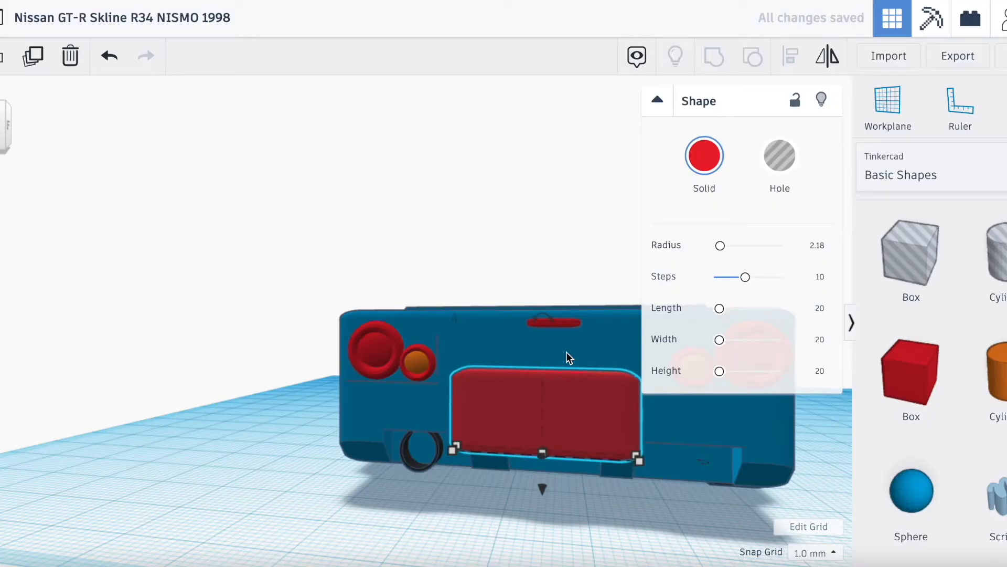
# Step: Move the rounded red plate forward towards the middle of the car's rear face
pyautogui.press('Up')
pyautogui.press('Up')
pyautogui.press('Up')
pyautogui.press('Up')
pyautogui.press('Up')
pyautogui.press('Up')
pyautogui.press('Up')
pyautogui.press('Up')
pyautogui.press('Up')
pyautogui.press('Up')
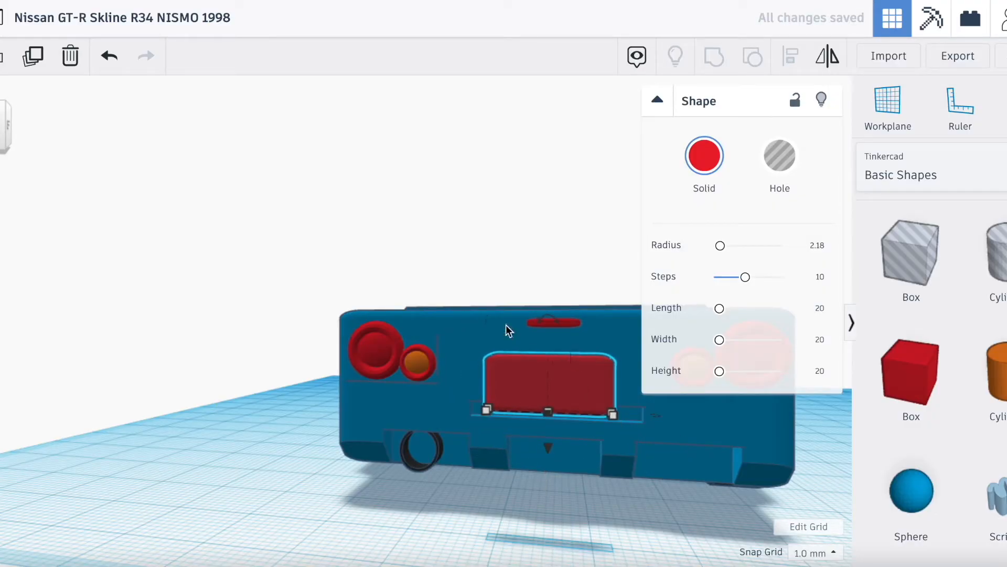
# Step: Colour the rounded plate behind the car white
pyautogui.moveTo(430, 231); pyautogui.dragTo(294, 336, button='right')
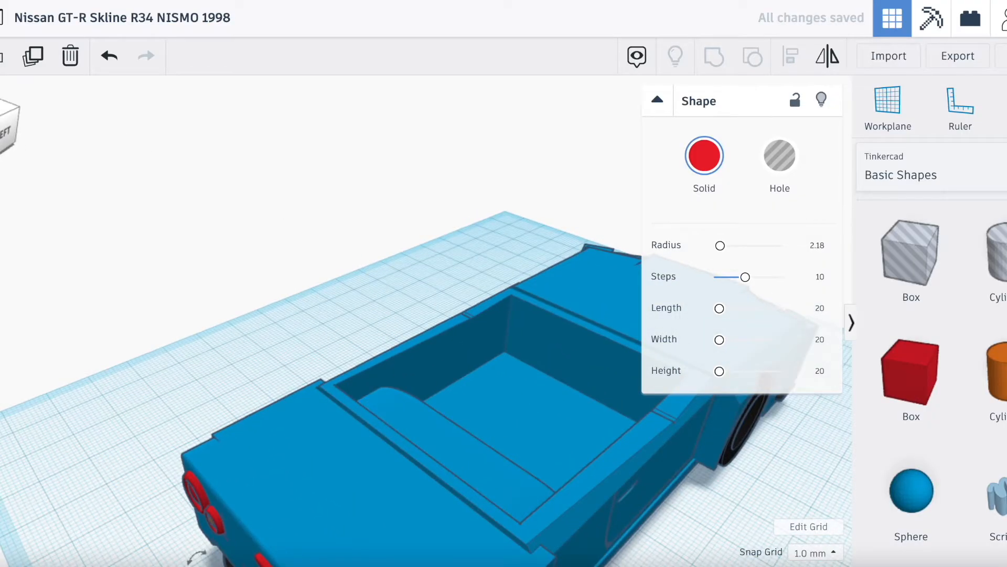
pyautogui.moveTo(197, 556); pyautogui.dragTo(251, 461, button='right')
pyautogui.click(721, 167)
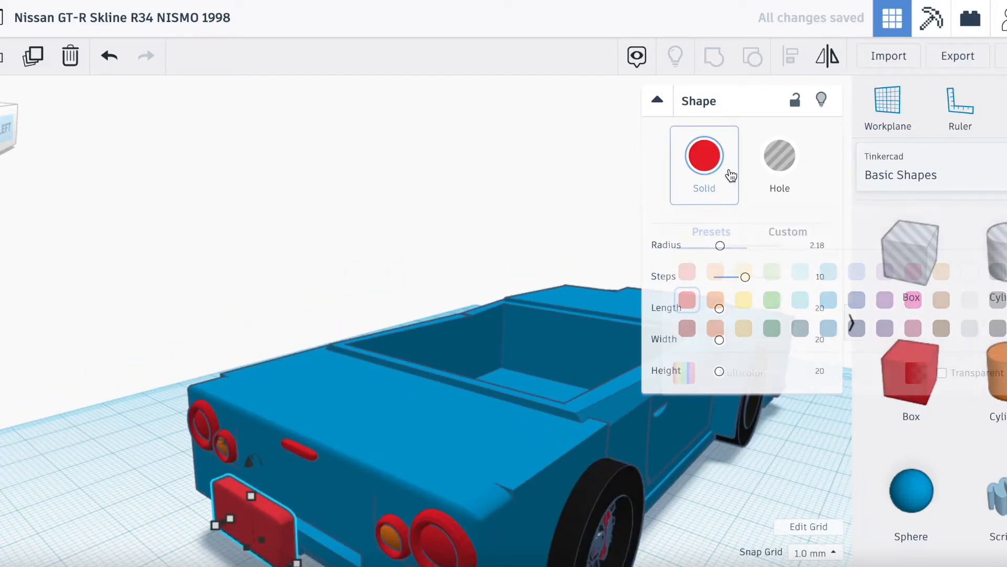
pyautogui.click(969, 269)
# Step: Set the white plate's width to 12 mm and its height to 5 mm
pyautogui.moveTo(192, 391); pyautogui.dragTo(256, 341, button='right')
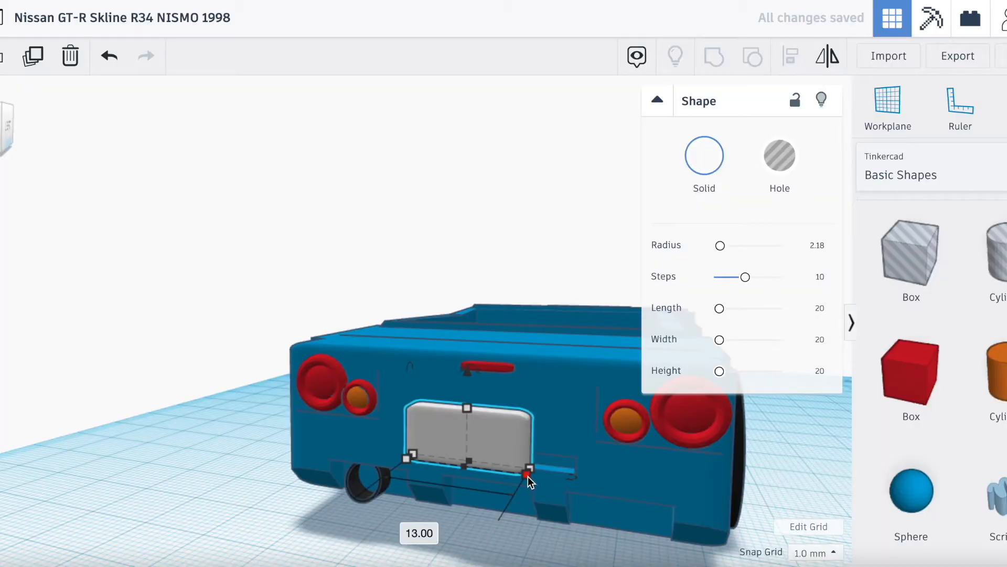
pyautogui.click(402, 526)
pyautogui.write('12')
pyautogui.press('Return')
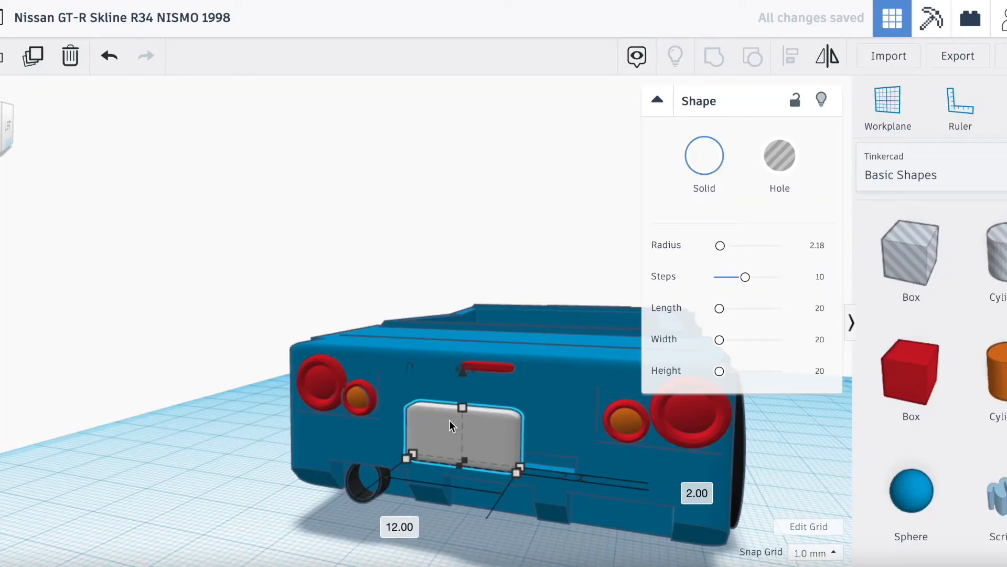
pyautogui.moveTo(463, 408)
pyautogui.click(620, 437)
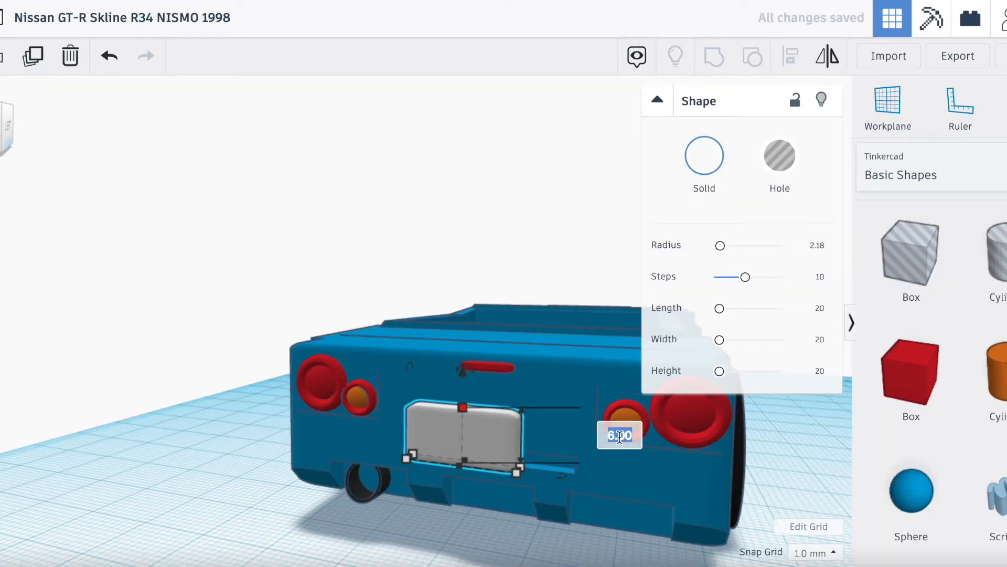
pyautogui.write('5')
pyautogui.press('Return')
# Step: Centre the white plate against the car's rear and lower it by 4 mm over the groove, to 10 mm above the workplane
pyautogui.press('Right')
pyautogui.press('Up')
pyautogui.press('Up')
pyautogui.press('Up')
pyautogui.press('Up')
pyautogui.press('Up')
pyautogui.press('Up')
pyautogui.press('Up')
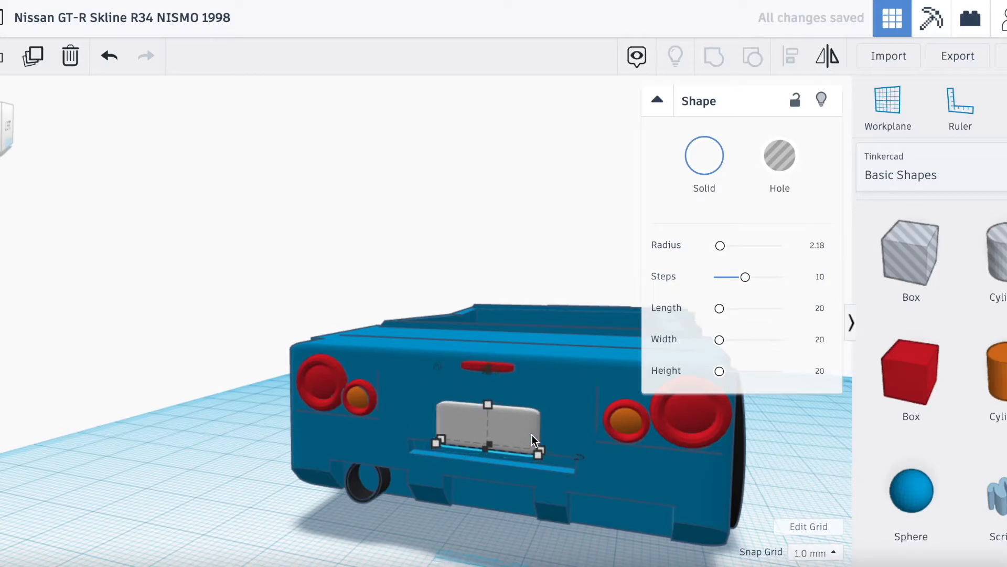
pyautogui.moveTo(490, 367); pyautogui.dragTo(490, 401)
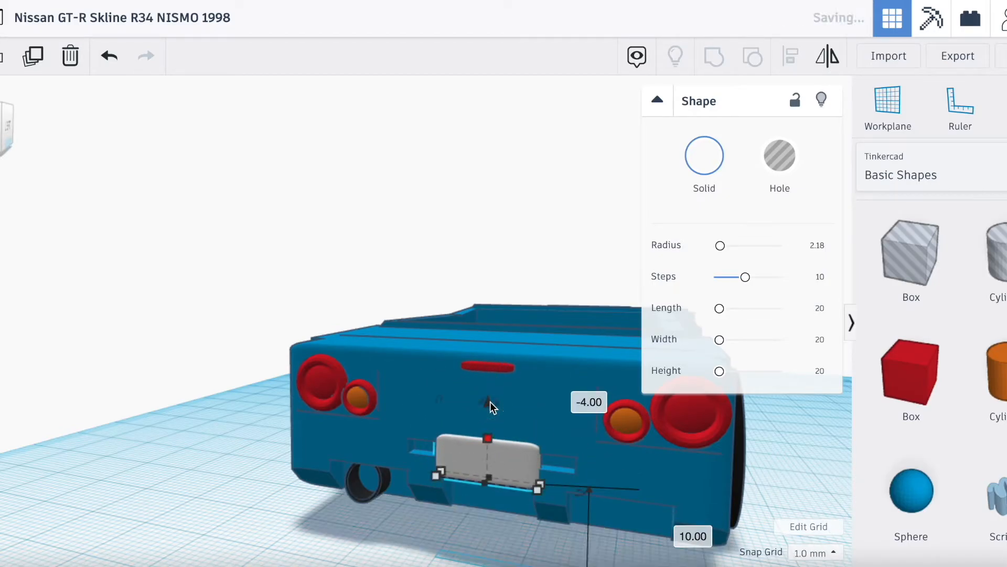
pyautogui.click(194, 480)
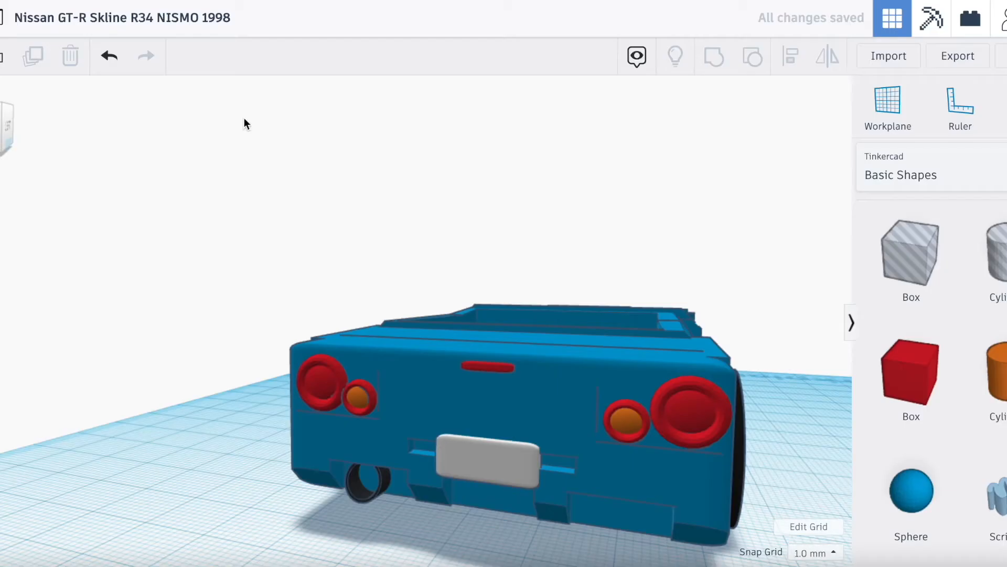
# Step: Place a text shape beside the car's rear and make it read SKYLINE
pyautogui.scroll(-3, 245, 124)
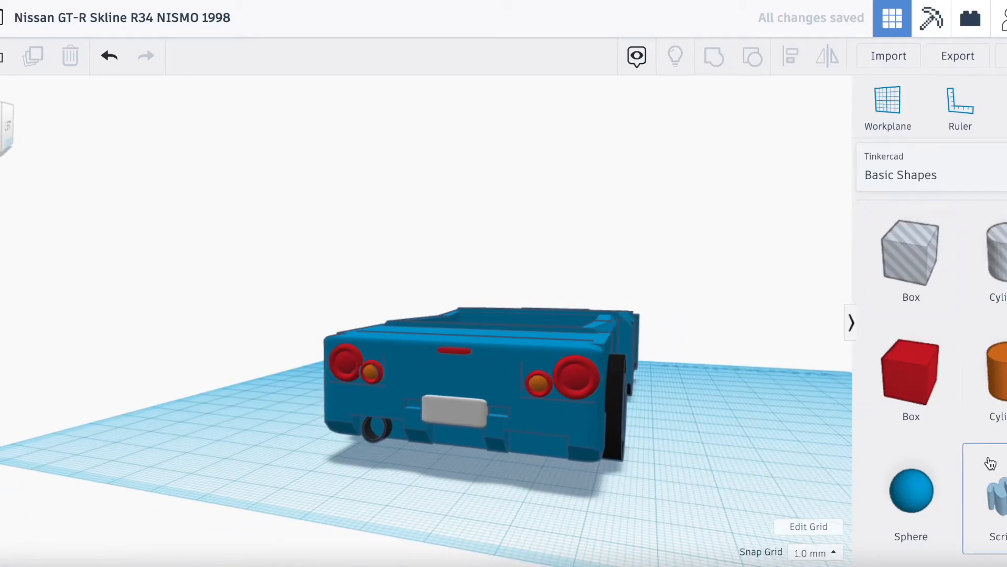
pyautogui.scroll(-5, 997, 360)
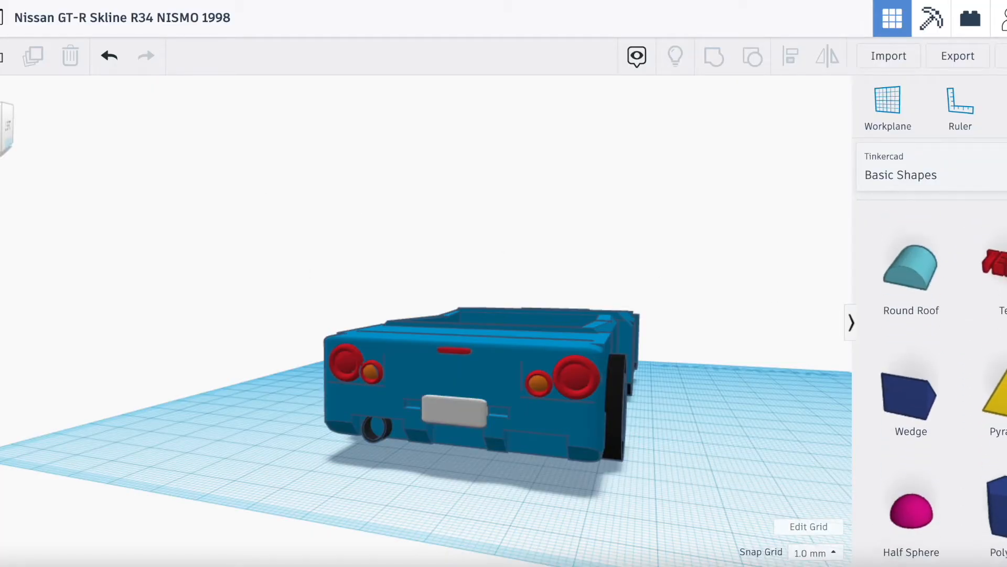
pyautogui.moveTo(990, 259); pyautogui.dragTo(152, 464)
pyautogui.click(776, 246)
pyautogui.click(748, 245)
pyautogui.press('BackSpace')
pyautogui.press('BackSpace')
pyautogui.press('BackSpace')
pyautogui.press('BackSpace')
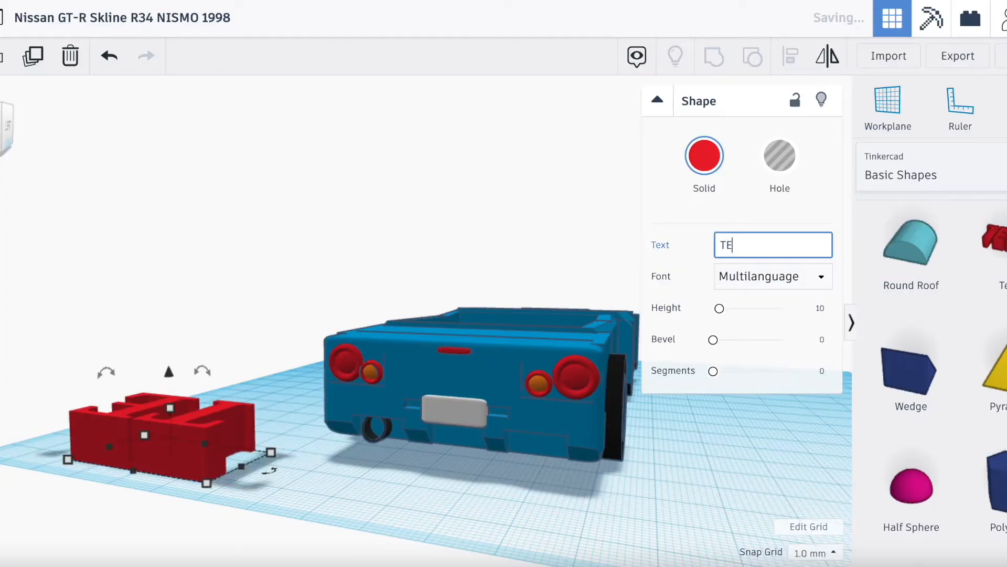
pyautogui.write('ss')
pyautogui.press('BackSpace')
pyautogui.press('BackSpace')
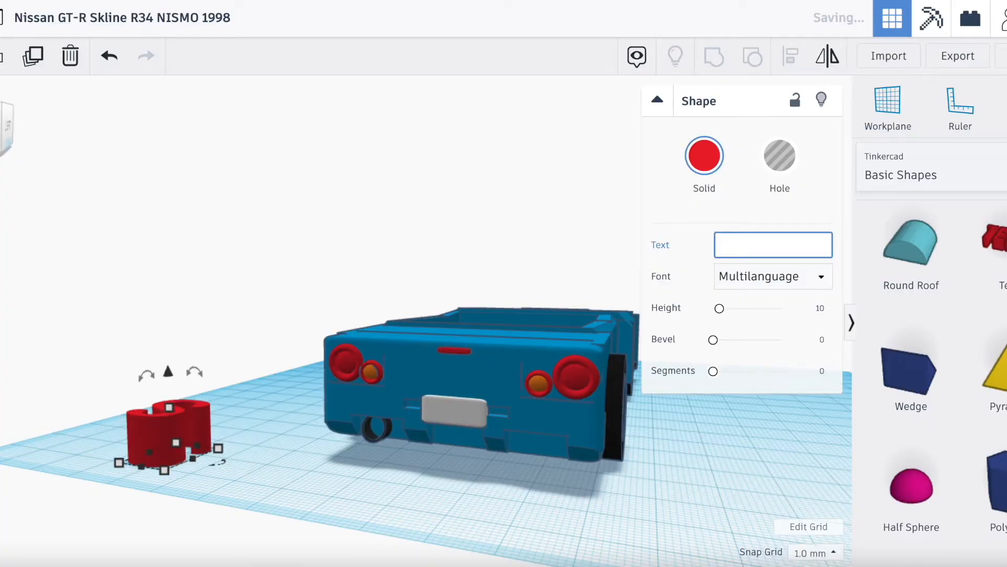
pyautogui.write('SK')
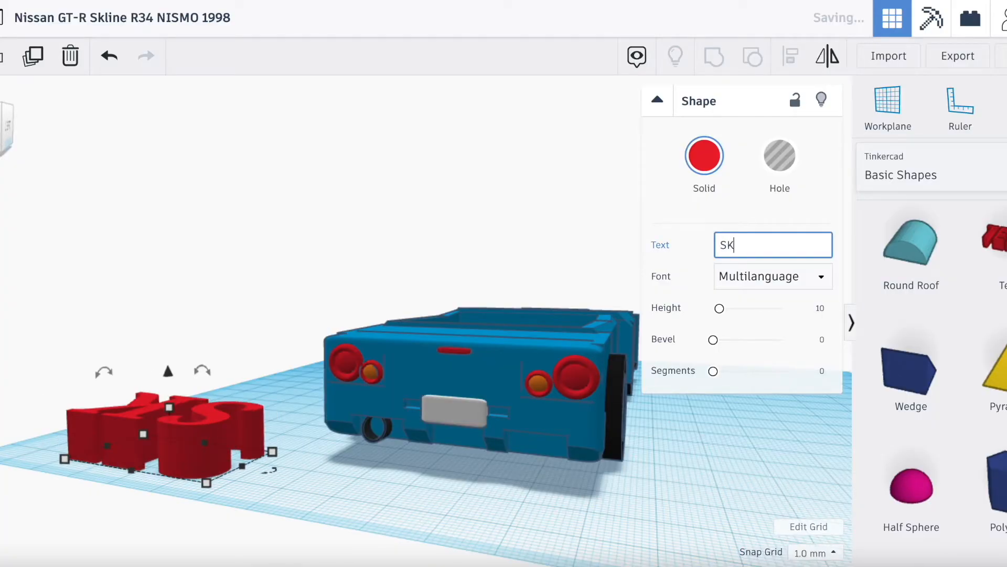
pyautogui.write('YLINE')
# Step: Set the SKYLINE lettering's font to Sans and shrink it to a small strip behind the car
pyautogui.click(786, 275)
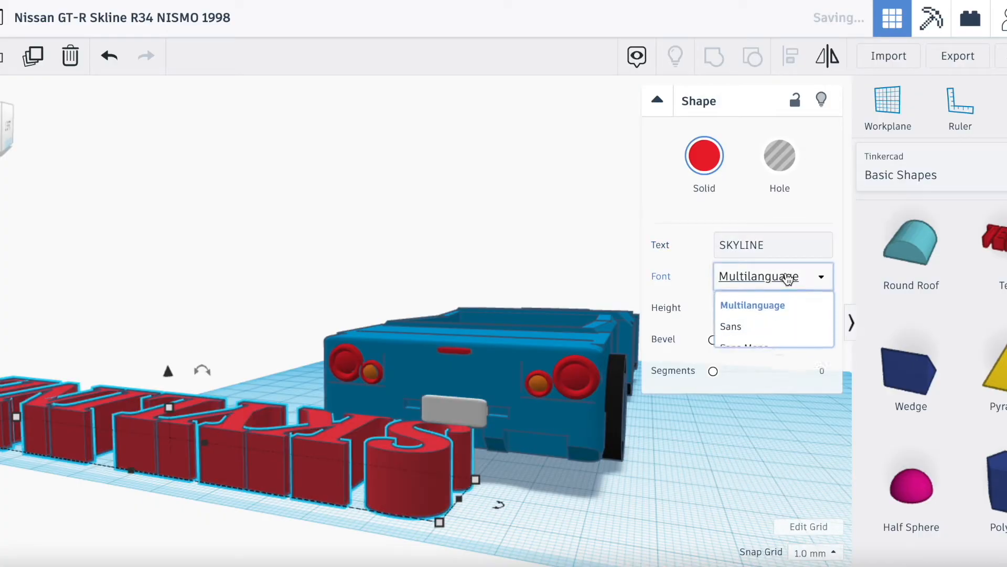
pyautogui.click(748, 330)
pyautogui.moveTo(331, 445); pyautogui.dragTo(384, 495)
pyautogui.moveTo(376, 437); pyautogui.dragTo(377, 487)
pyautogui.scroll(5, 377, 484)
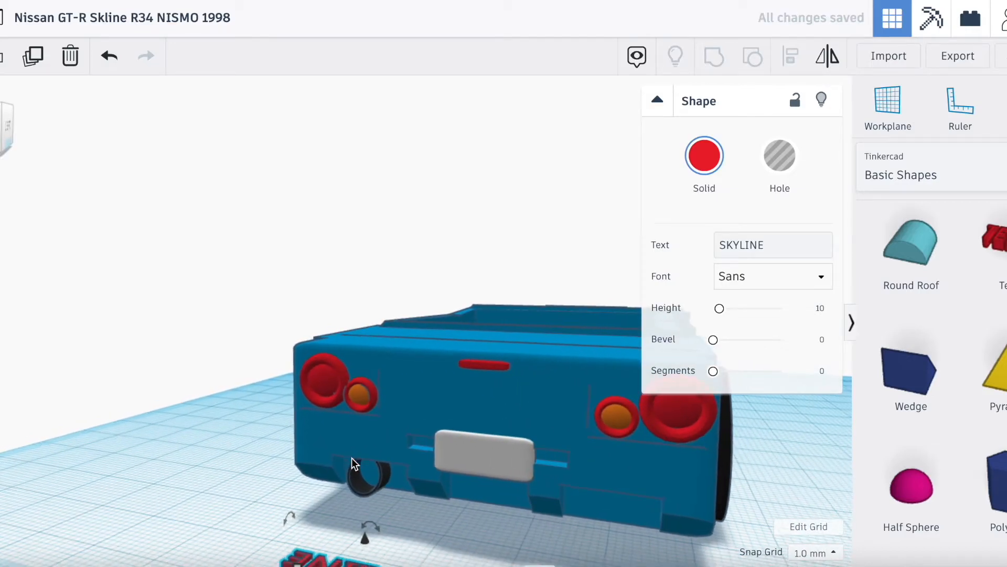
pyautogui.scroll(-3, 353, 464)
# Step: Rotate the SKYLINE lettering about the vertical axis by 90°, then by another 180°, so it reads correctly from behind the car
pyautogui.click(466, 518)
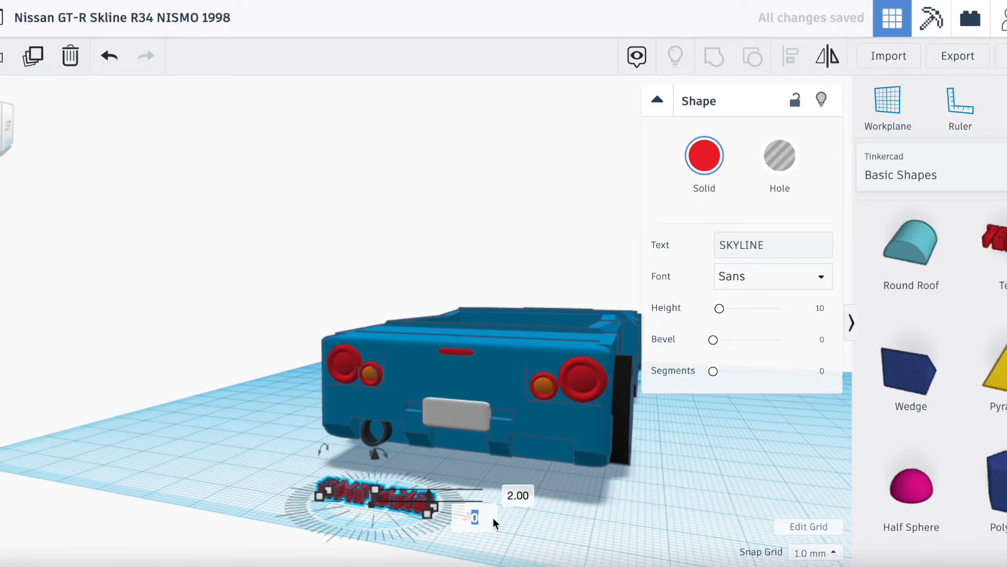
pyautogui.write('90')
pyautogui.press('Return')
pyautogui.click(414, 472)
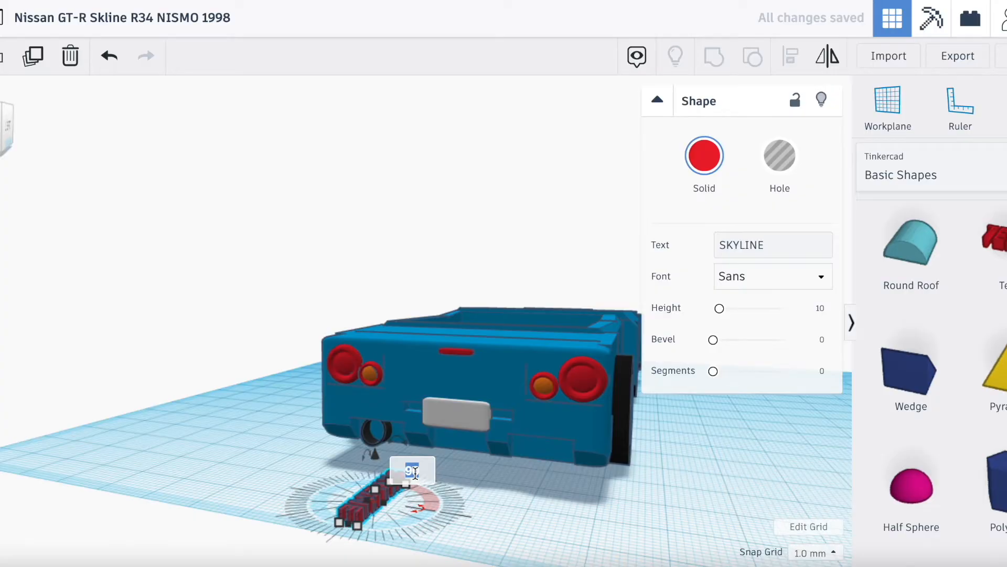
pyautogui.write('180')
pyautogui.press('Return')
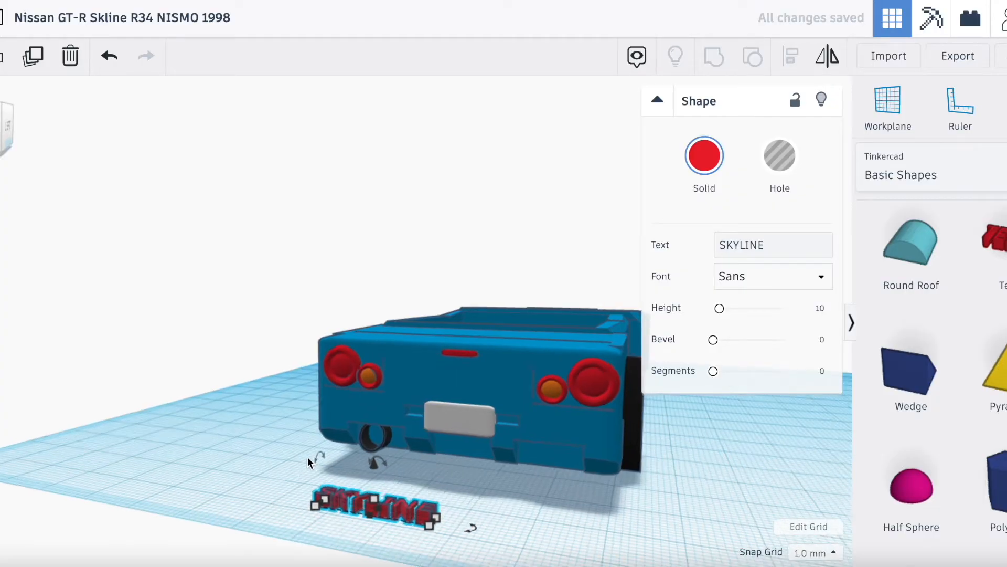
# Step: Move the lettering in line with the licence plate and stand it upright with a 90° rotation
pyautogui.scroll(4, 377, 466)
pyautogui.moveTo(376, 466); pyautogui.dragTo(394, 401, button='right')
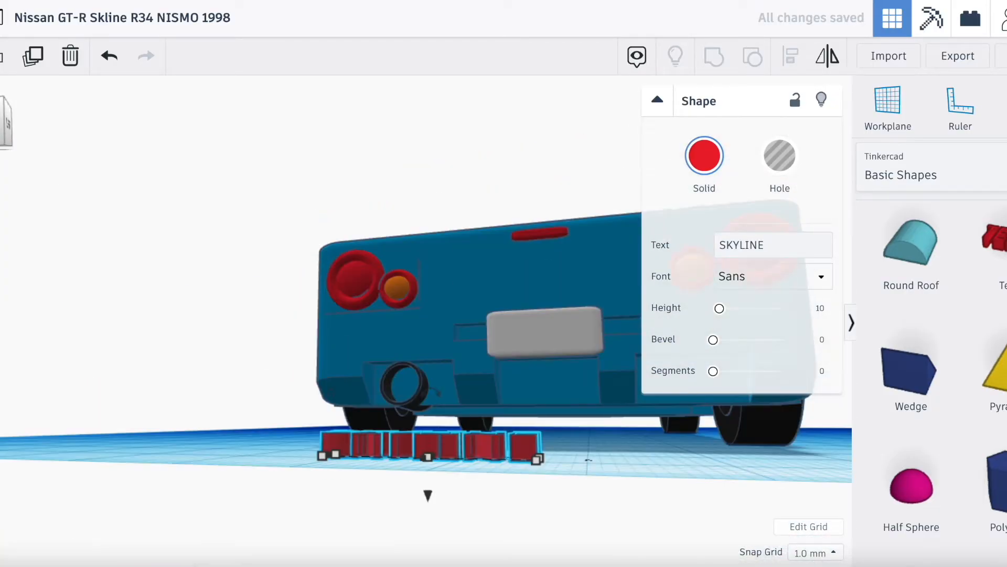
pyautogui.moveTo(472, 450); pyautogui.dragTo(582, 450)
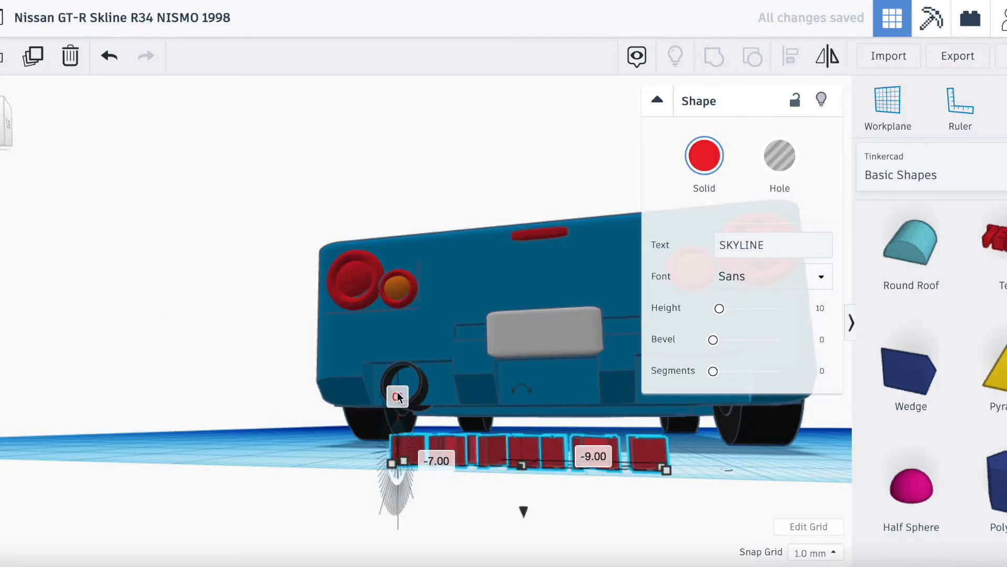
pyautogui.click(398, 397)
pyautogui.press('Return')
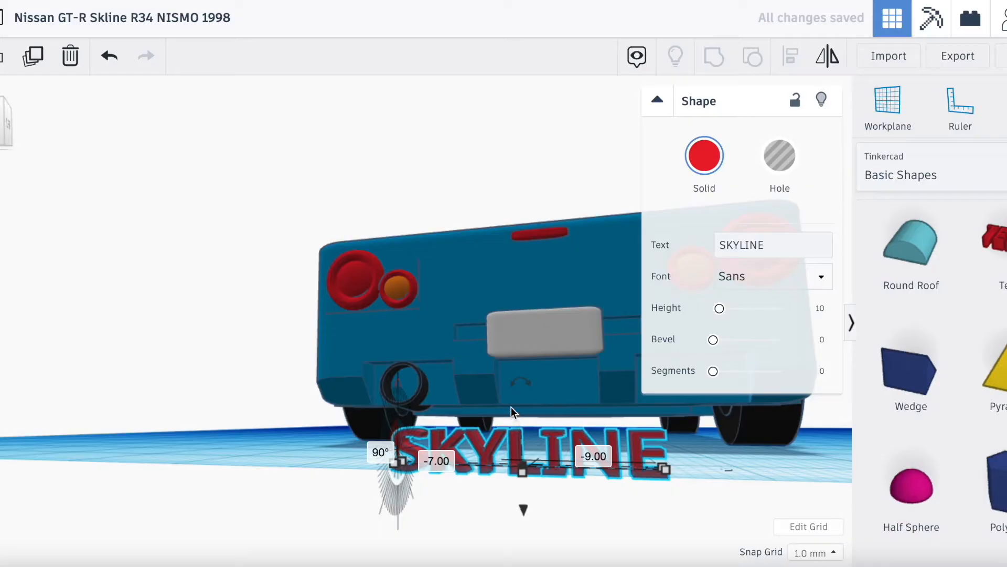
# Step: Raise the upright lettering to the licence plate's level and reduce its height to 2 mm
pyautogui.moveTo(522, 474); pyautogui.dragTo(502, 391)
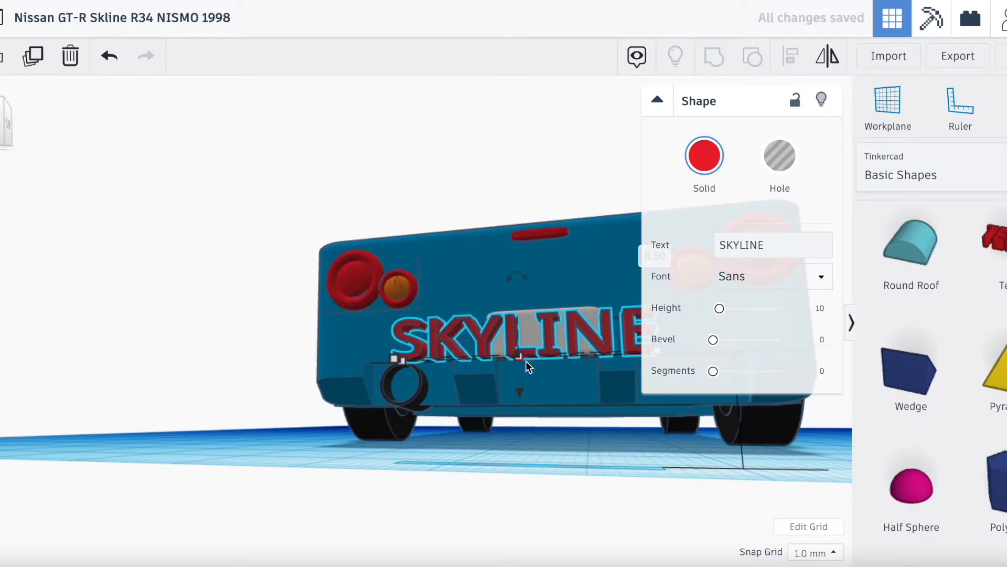
pyautogui.moveTo(525, 361); pyautogui.dragTo(527, 344)
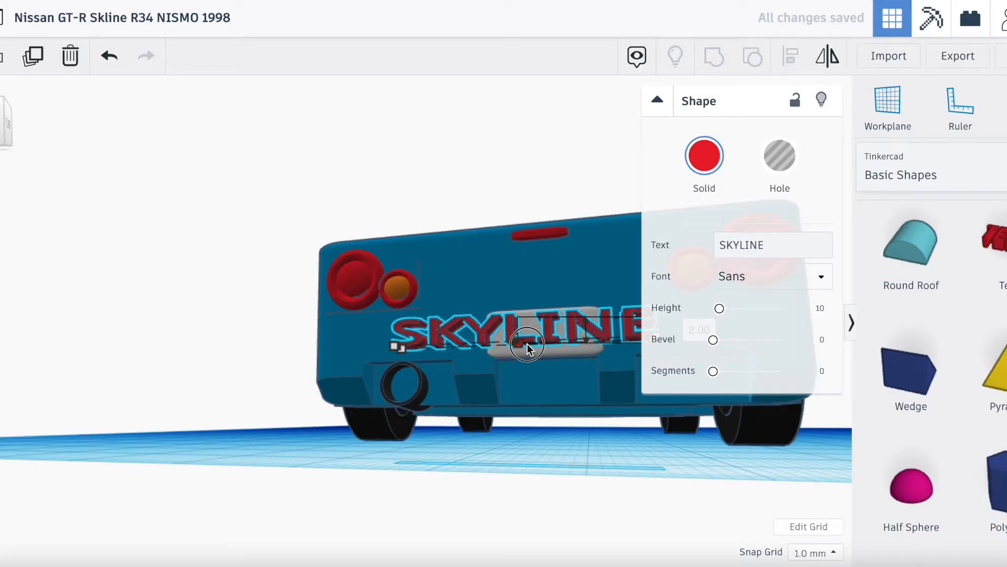
pyautogui.click(463, 470)
# Step: Turn the SKYLINE lettering into a hole and nudge it towards the car's rear face
pyautogui.moveTo(472, 336); pyautogui.dragTo(473, 383, button='right')
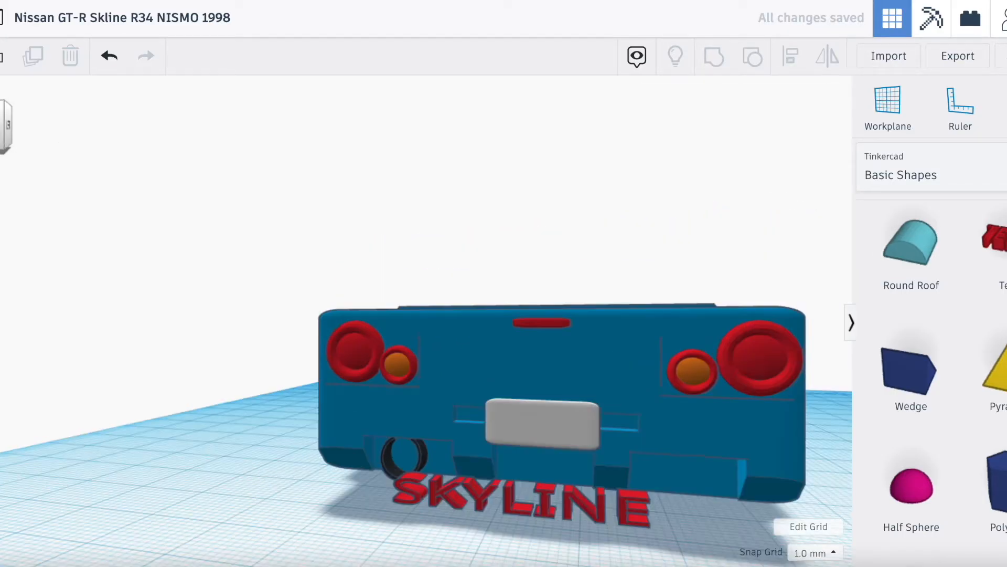
pyautogui.click(550, 494)
pyautogui.click(779, 157)
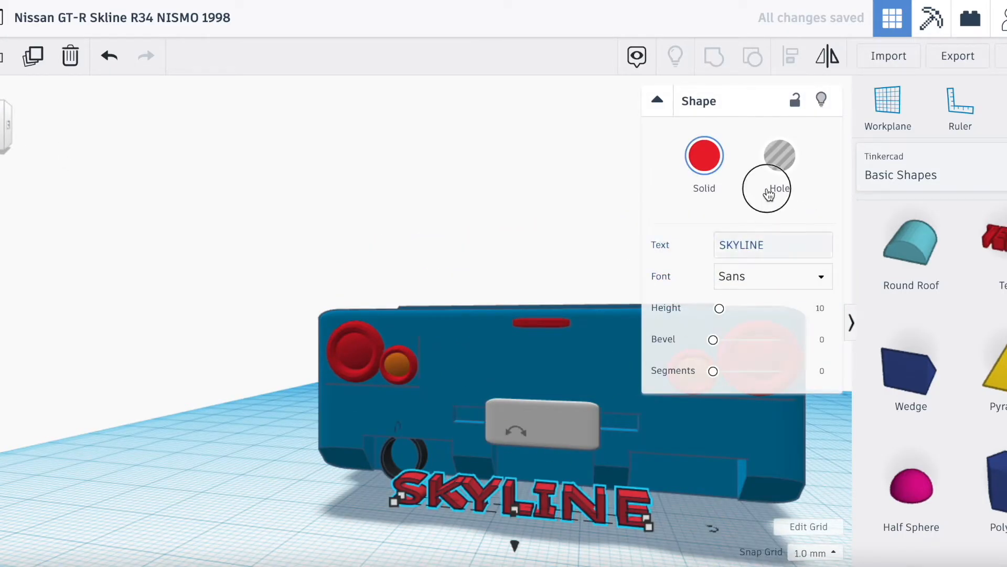
pyautogui.press('Up')
pyautogui.press('Up')
pyautogui.press('Up')
pyautogui.press('Up')
pyautogui.press('Up')
pyautogui.press('Up')
pyautogui.press('Up')
pyautogui.press('Up')
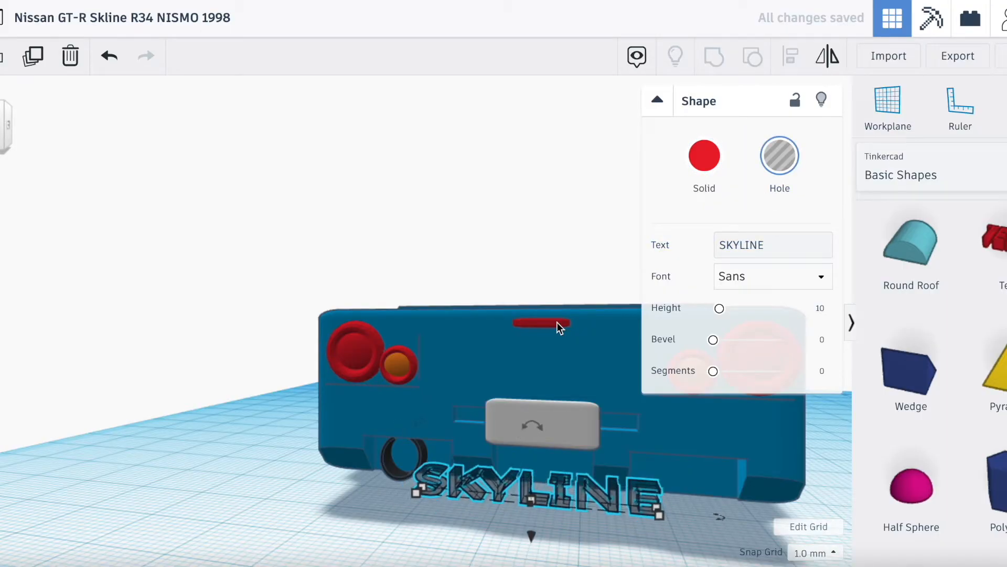
# Step: Raise the hole lettering just above the licence plate and narrow it to about 17 mm
pyautogui.moveTo(540, 516); pyautogui.dragTo(550, 391)
pyautogui.moveTo(646, 397); pyautogui.dragTo(622, 396)
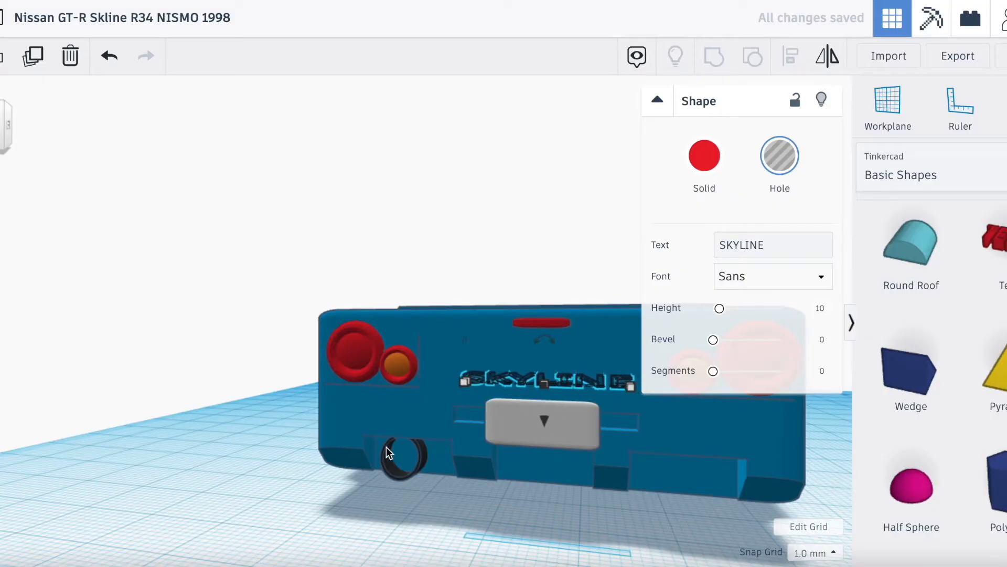
# Step: Try to engrave the lettering into the rear by grouping it with the car body
pyautogui.keyDown('shift'); pyautogui.click(387, 418); pyautogui.keyUp('shift')
pyautogui.click(716, 58)
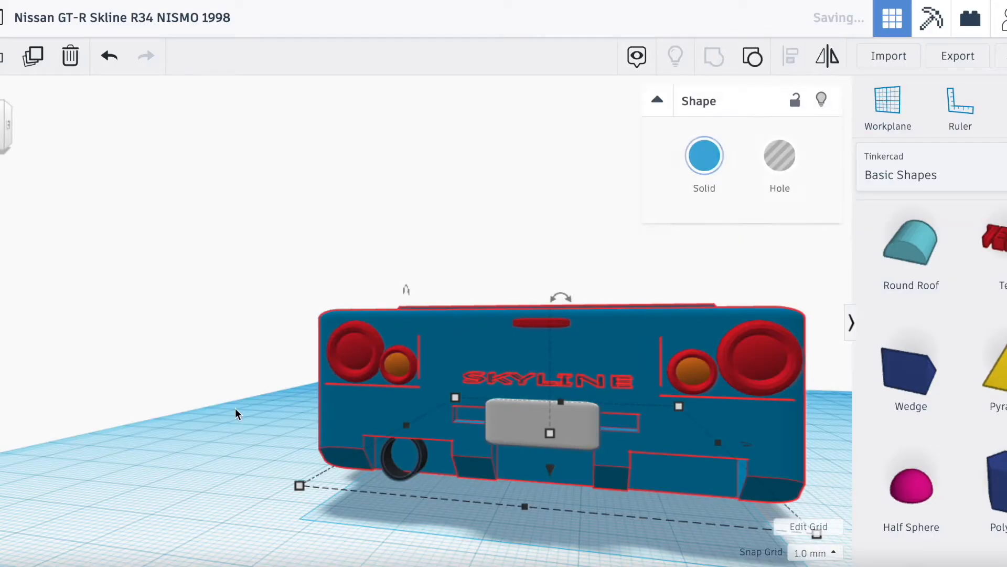
pyautogui.click(204, 463)
pyautogui.moveTo(0, 135); pyautogui.dragTo(2, 156)
pyautogui.hotkey('ctrl', 'z')
pyautogui.scroll(-4, 144, 232)
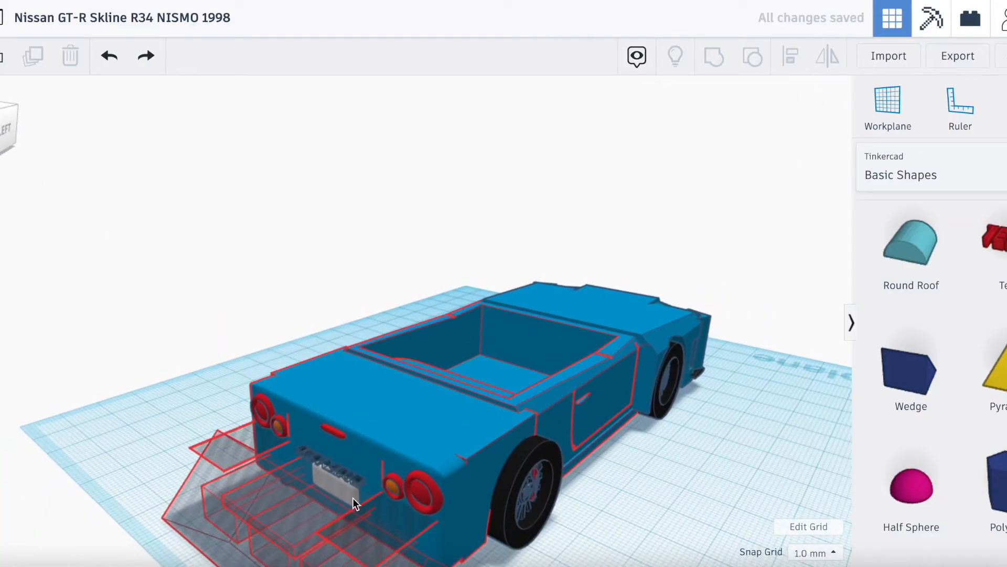
# Step: Nudge the SKYLINE hole lettering two steps further into the car's rear face
pyautogui.click(354, 480)
pyautogui.press('Up')
pyautogui.press('Up')
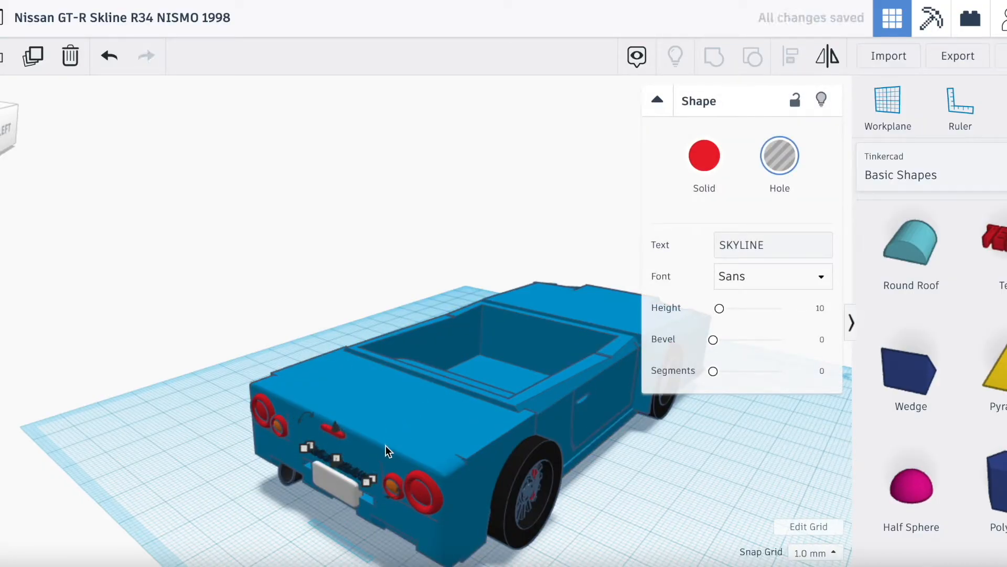
# Step: Group the repositioned lettering with the car body and check the engraving from behind
pyautogui.keyDown('shift'); pyautogui.click(387, 450); pyautogui.keyUp('shift')
pyautogui.click(712, 55)
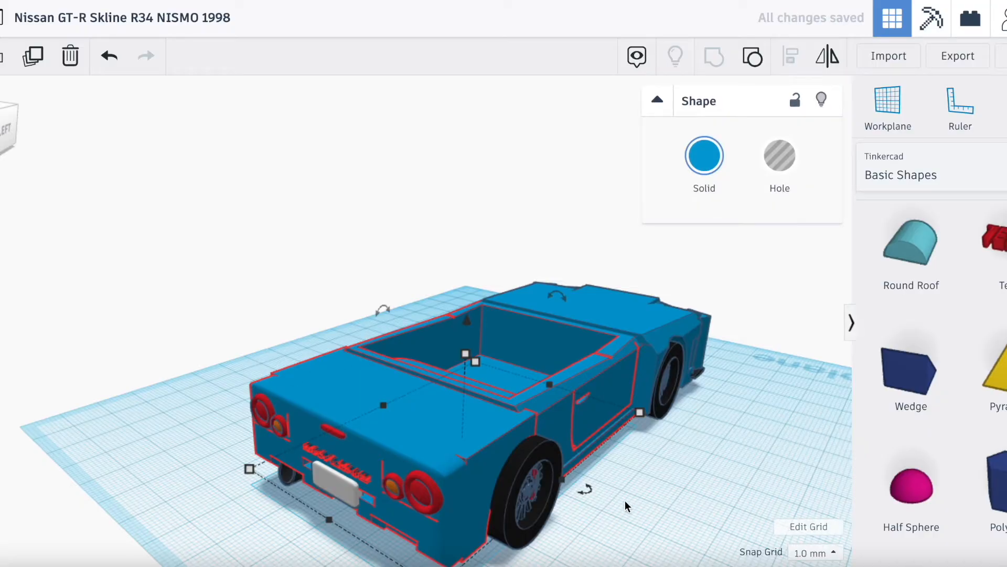
pyautogui.click(4, 136)
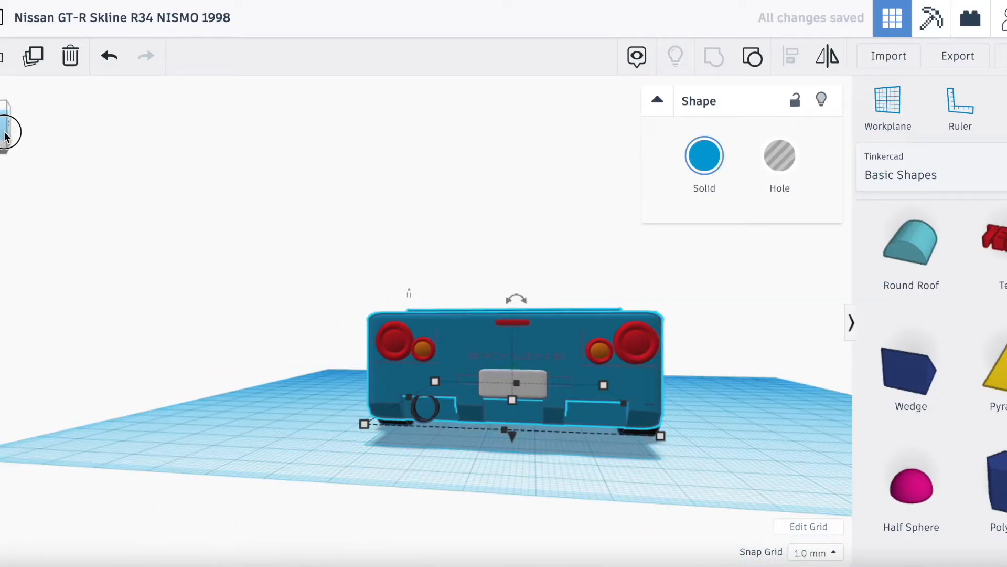
pyautogui.scroll(5, 442, 293)
pyautogui.click(441, 293)
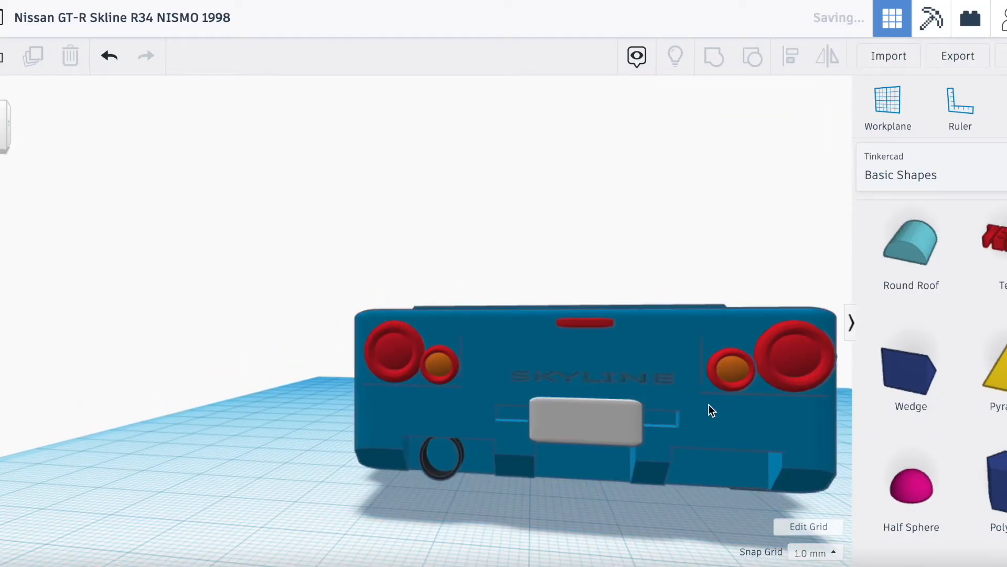
pyautogui.click(567, 380)
pyautogui.moveTo(517, 347); pyautogui.dragTo(332, 396, button='right')
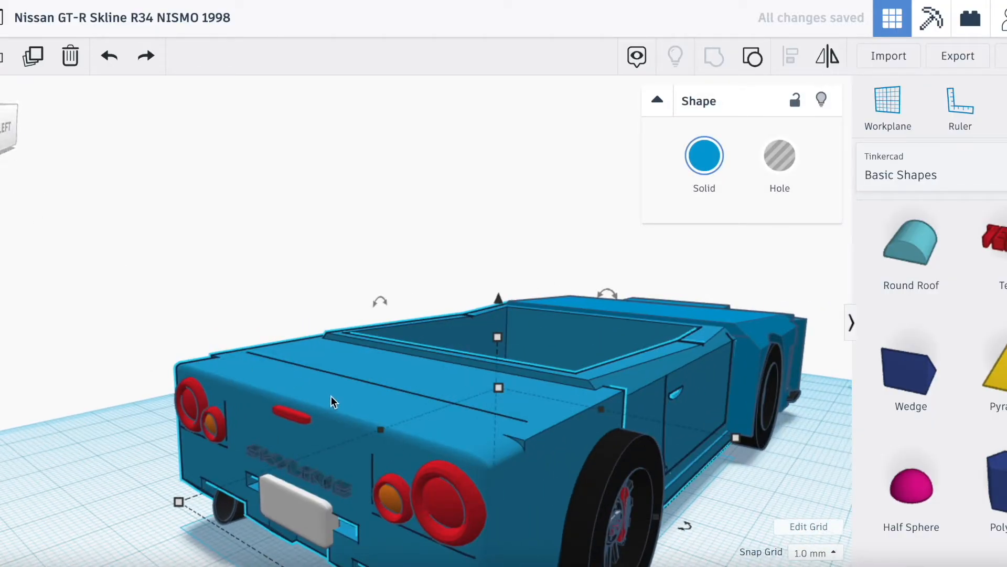
# Step: Widen the SKYLINE hole lettering to 18.06 mm and group it with the car body to engrave it
pyautogui.click(338, 483)
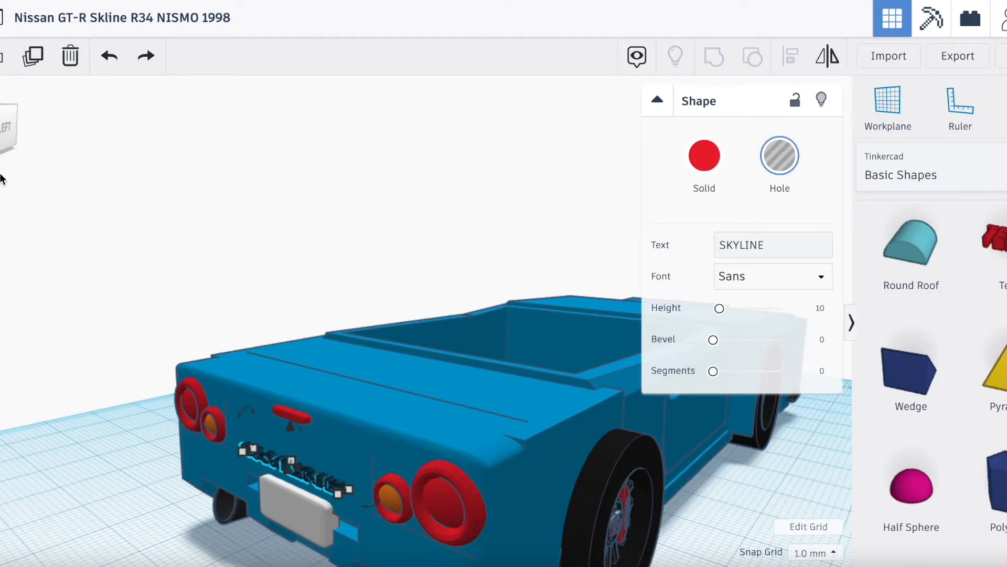
pyautogui.click(8, 129)
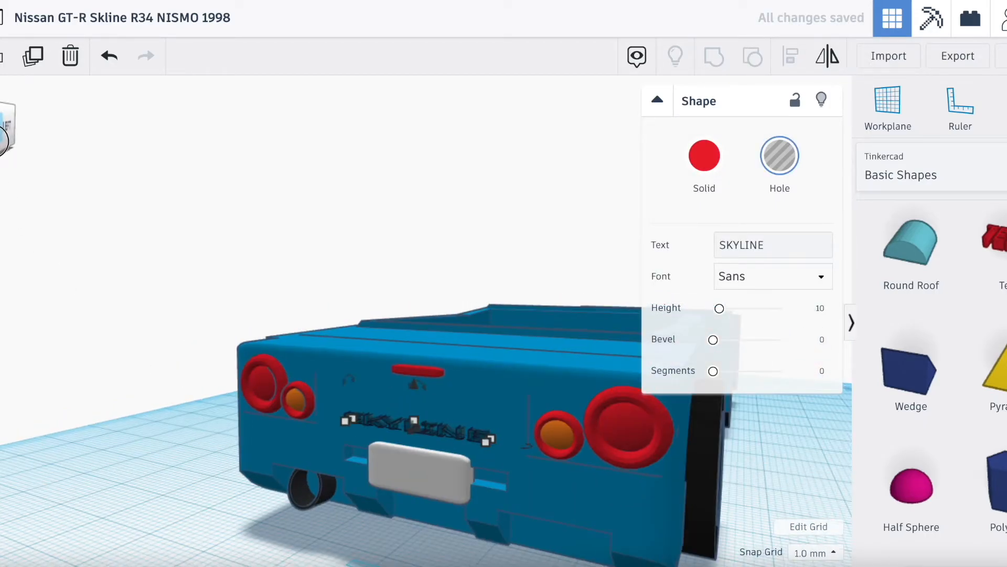
pyautogui.click(440, 483)
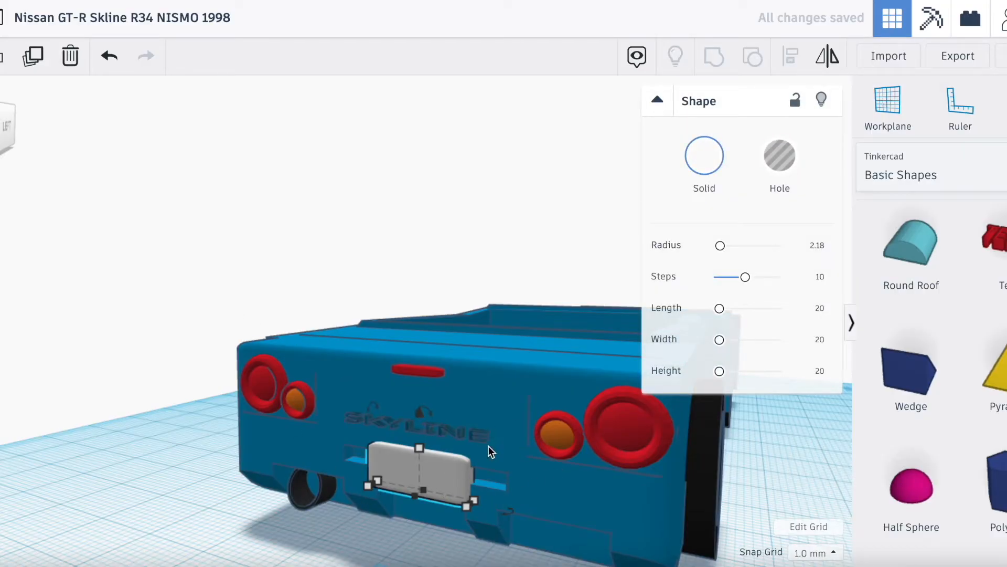
pyautogui.click(472, 435)
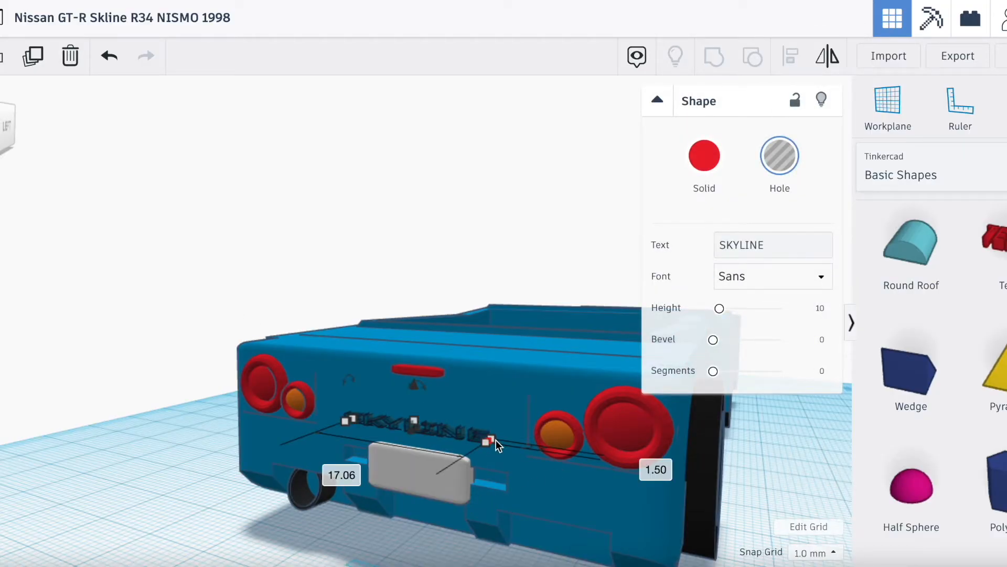
pyautogui.moveTo(496, 439); pyautogui.dragTo(502, 440)
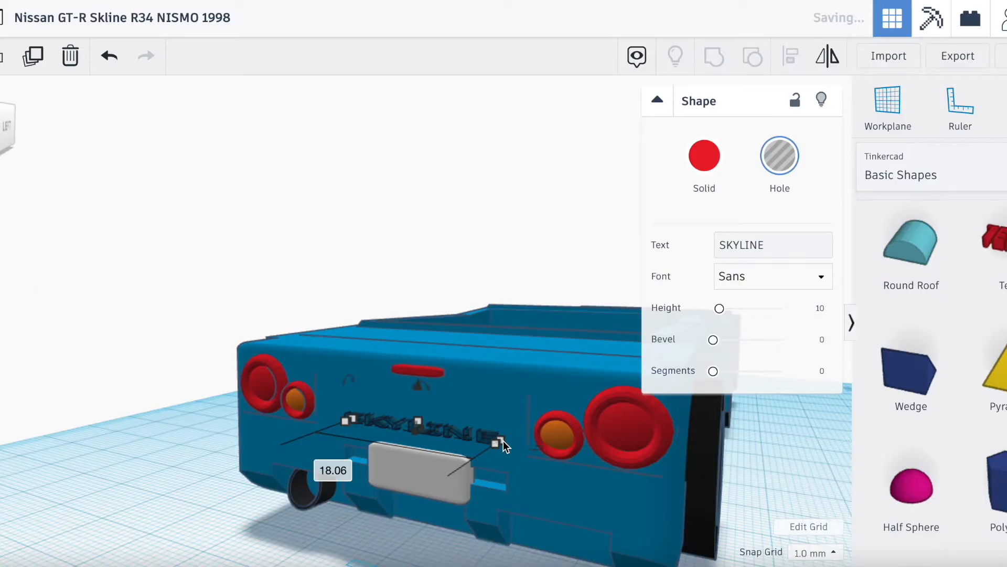
pyautogui.keyDown('shift'); pyautogui.click(502, 401); pyautogui.keyUp('shift')
pyautogui.click(713, 57)
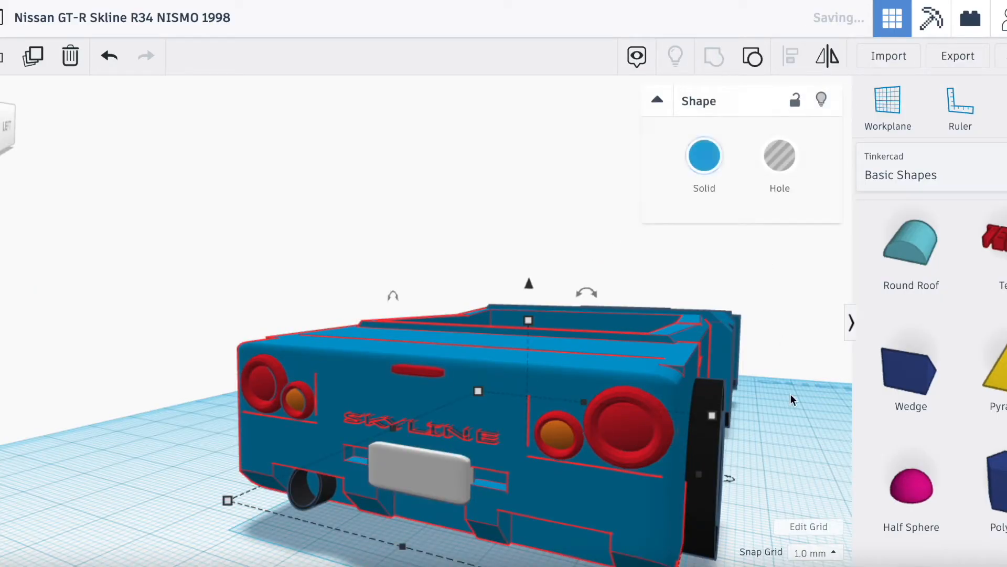
# Step: Examine the engraved rear and the open cabin from behind, from above and from the side
pyautogui.moveTo(5, 147); pyautogui.dragTo(0, 141)
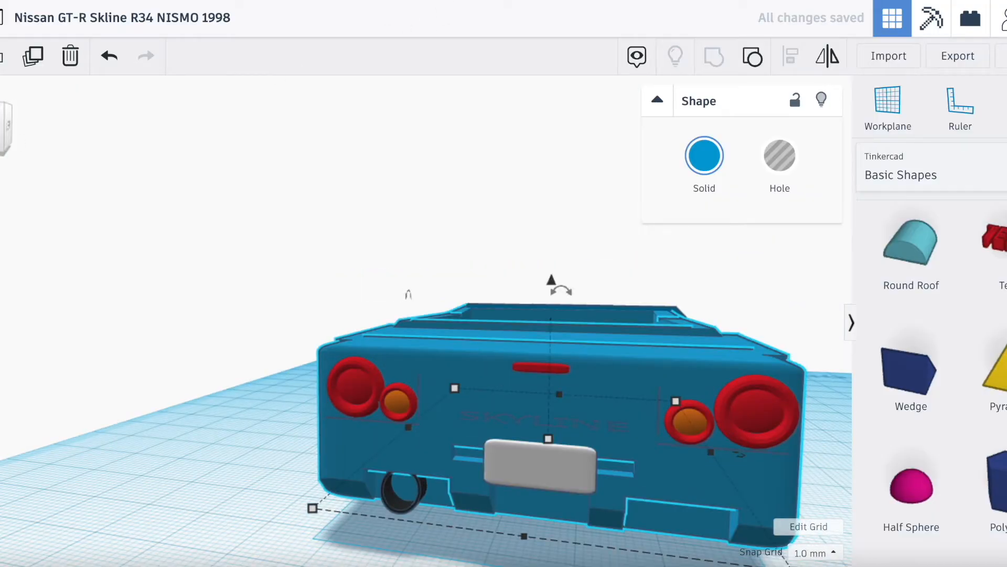
pyautogui.moveTo(1, 140); pyautogui.dragTo(0, 139)
pyautogui.scroll(-3, 287, 304)
pyautogui.scroll(-3, 286, 309)
pyautogui.scroll(5, 260, 268)
pyautogui.moveTo(8, 131)
pyautogui.mouseDown()
pyautogui.moveTo(0, 142)
pyautogui.moveTo(0, 124)
pyautogui.moveTo(9, 136)
pyautogui.moveTo(0, 141)
pyautogui.mouseUp()
pyautogui.scroll(4, 212, 316)
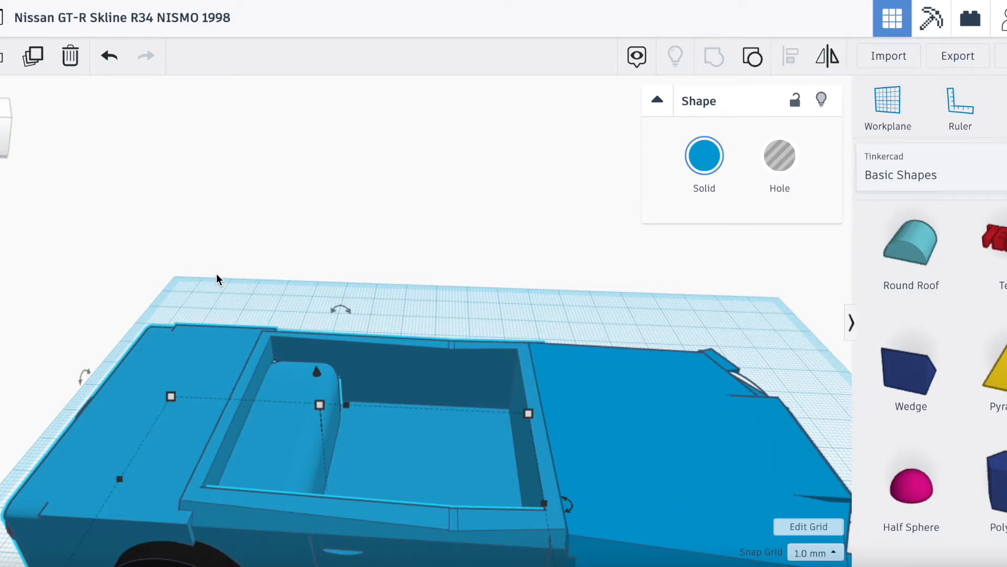
pyautogui.moveTo(1, 128); pyautogui.dragTo(38, 113)
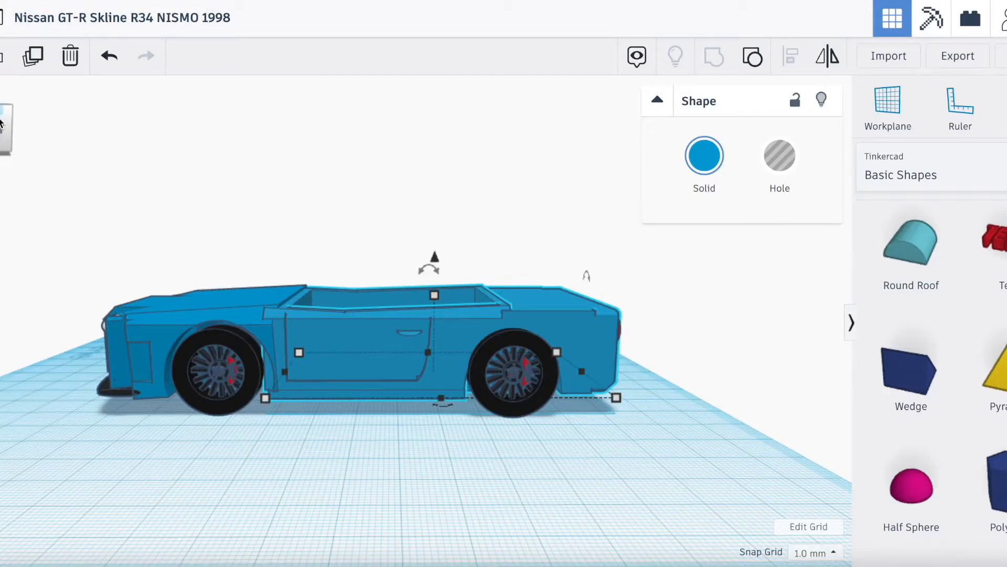
# Step: Add a box beside the car and raise it to the level of the cabin opening
pyautogui.moveTo(5, 118); pyautogui.dragTo(2, 128)
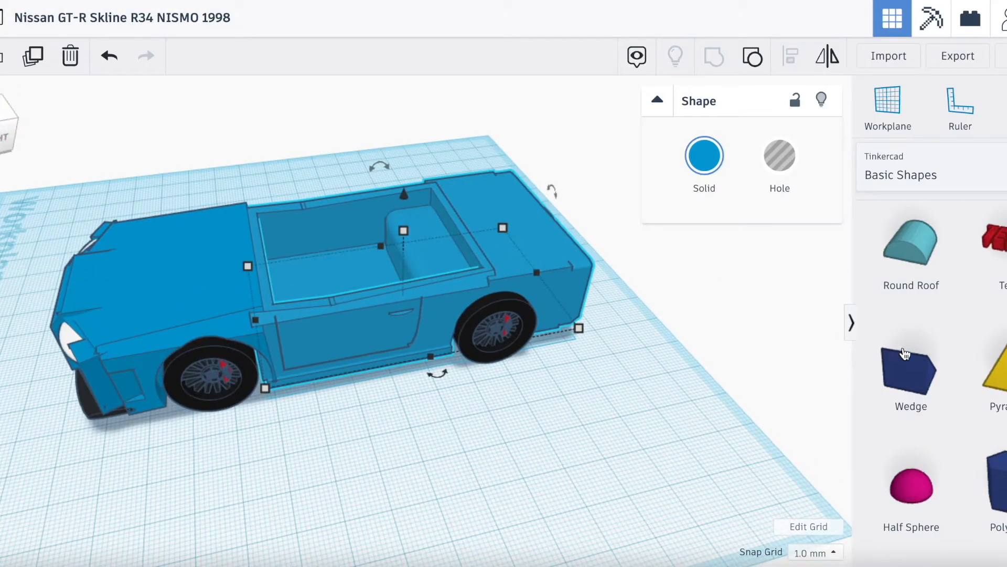
pyautogui.scroll(5, 933, 377)
pyautogui.scroll(-2, 931, 356)
pyautogui.moveTo(913, 370); pyautogui.dragTo(304, 409)
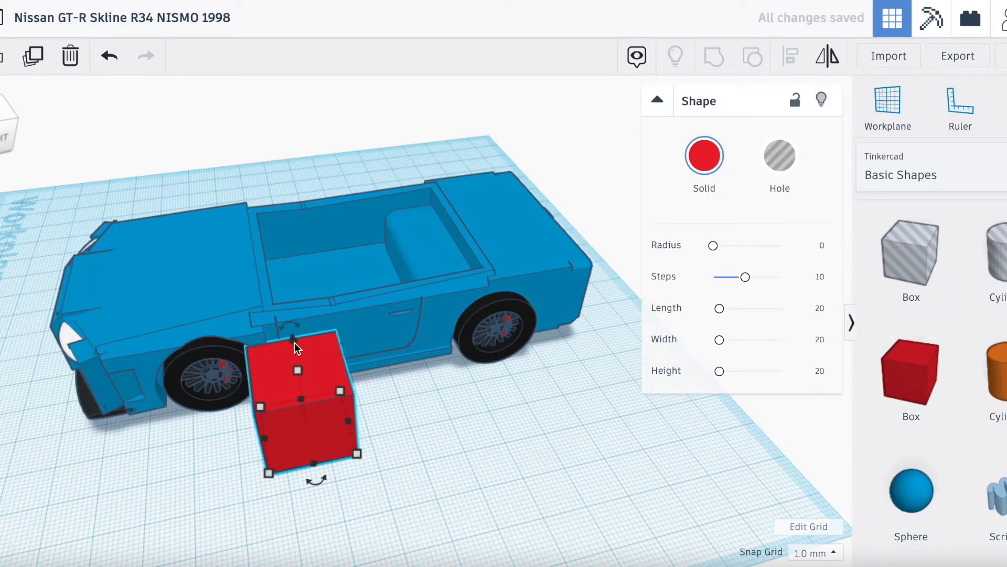
pyautogui.moveTo(295, 342); pyautogui.dragTo(295, 213)
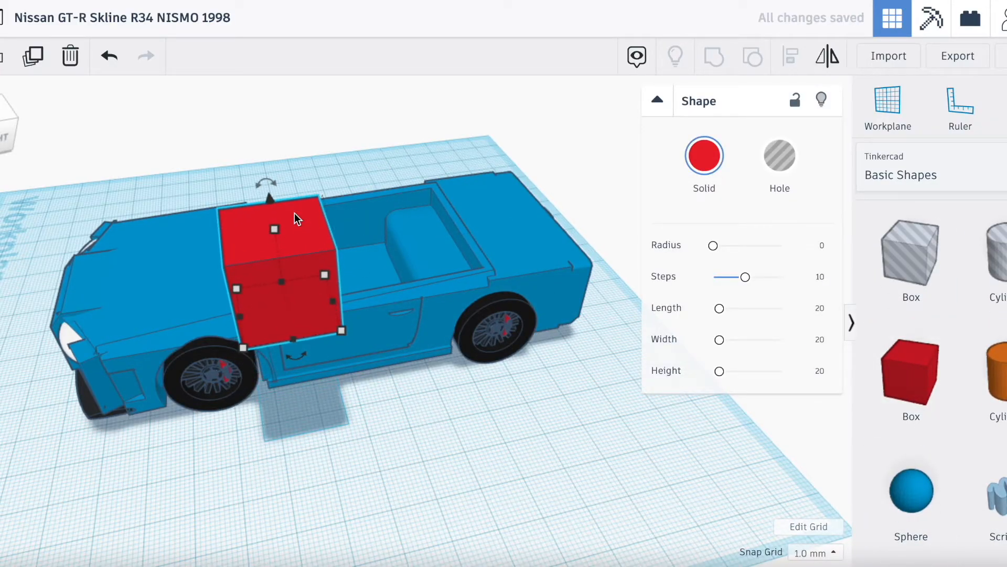
# Step: Seat the box over the open cabin and stretch it across the opening to a length of 62.00 mm
pyautogui.moveTo(270, 197); pyautogui.dragTo(262, 209)
pyautogui.moveTo(323, 288); pyautogui.dragTo(466, 281)
pyautogui.moveTo(356, 259); pyautogui.dragTo(357, 211)
pyautogui.moveTo(463, 244); pyautogui.dragTo(469, 244)
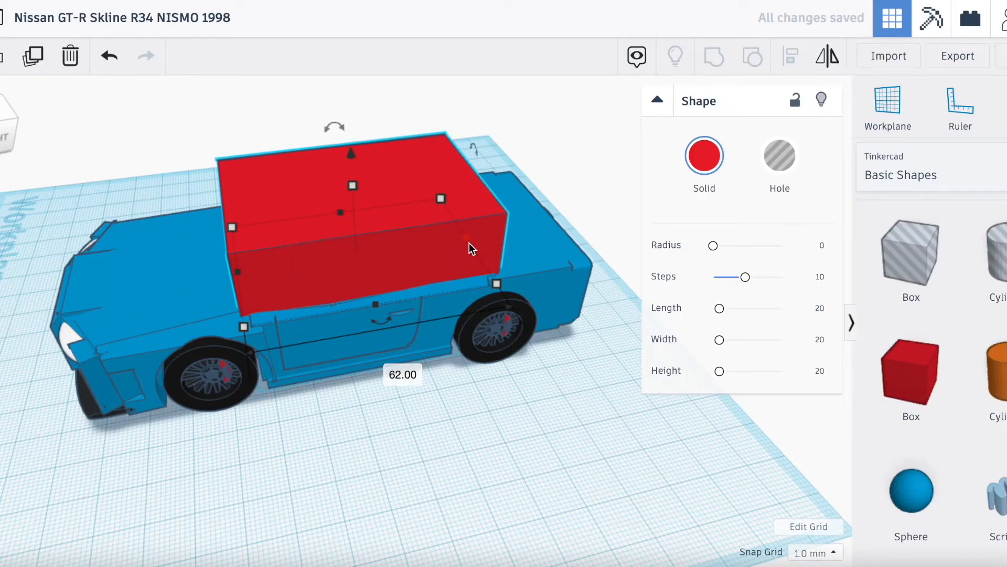
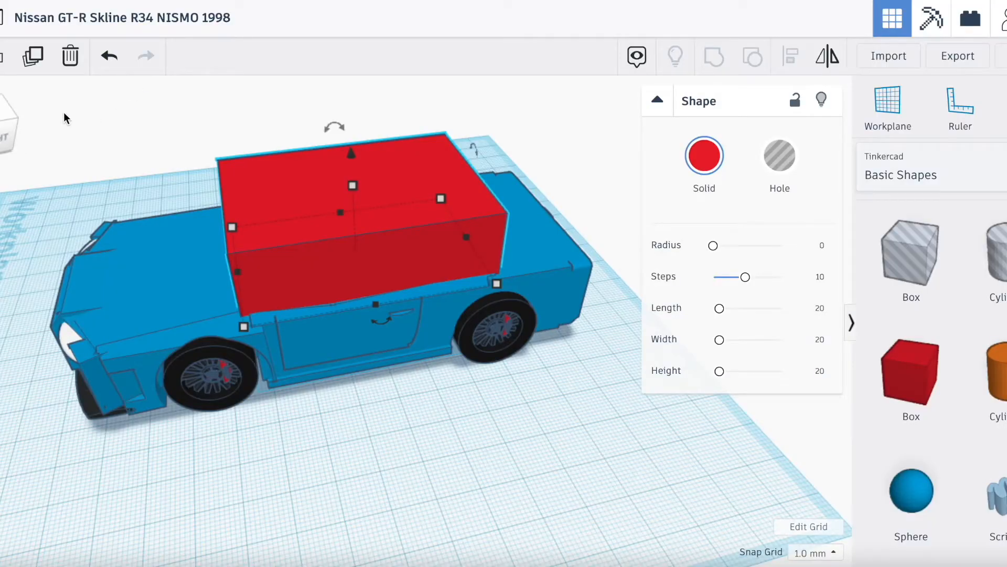
# Step: Nudge the cabin box one step and extend its front end to a length of 64.00 mm
pyautogui.moveTo(6, 126); pyautogui.dragTo(61, 117)
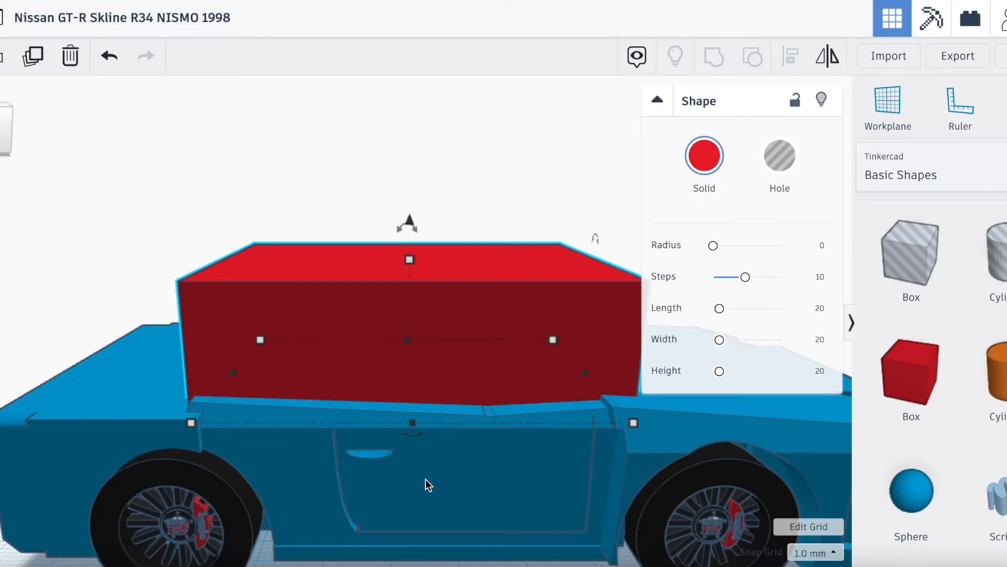
pyautogui.press('Down')
pyautogui.moveTo(42, 155); pyautogui.dragTo(115, 189, button='right')
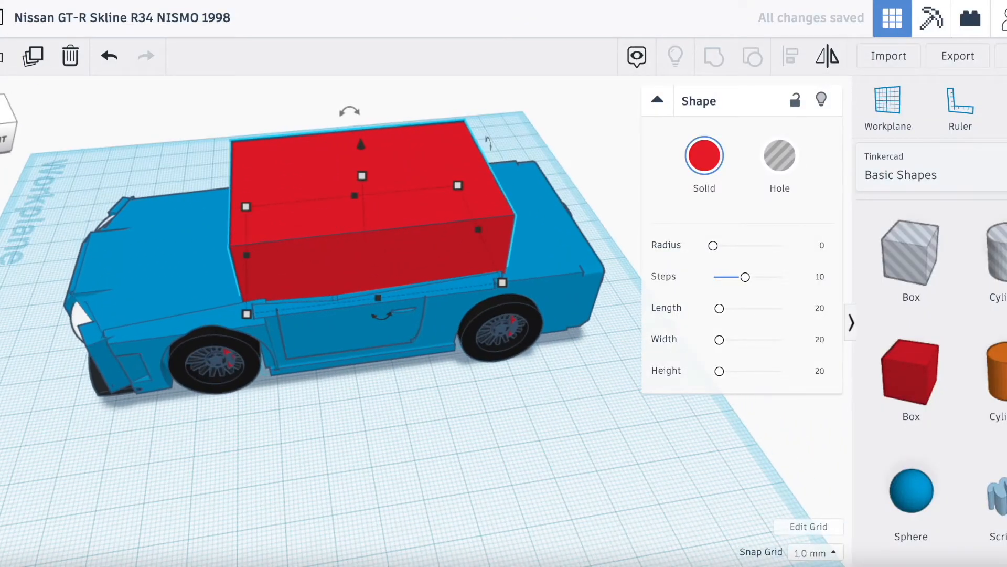
pyautogui.click(246, 257)
pyautogui.moveTo(239, 263); pyautogui.dragTo(241, 264)
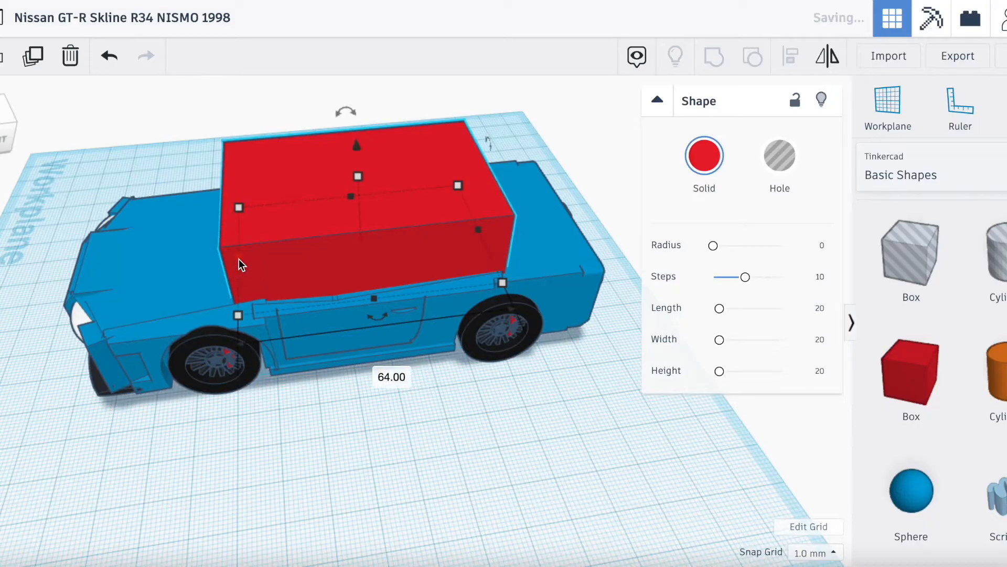
pyautogui.click(476, 458)
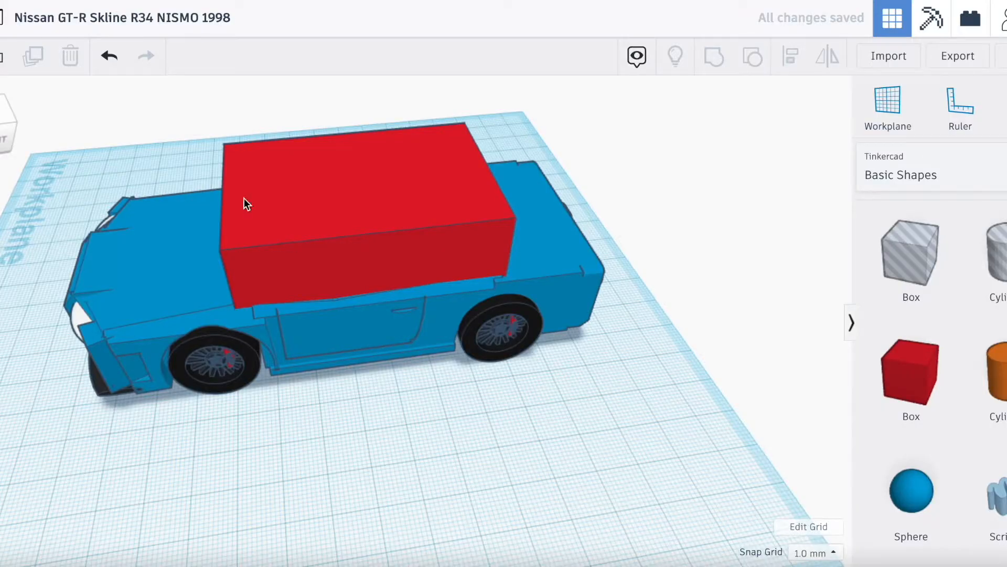
# Step: Add a second box as a hole beside the car, tilt it onto its edge and raise it 28.00 mm above the workplane
pyautogui.moveTo(244, 197); pyautogui.dragTo(90, 153, button='right')
pyautogui.scroll(-4, 564, 295)
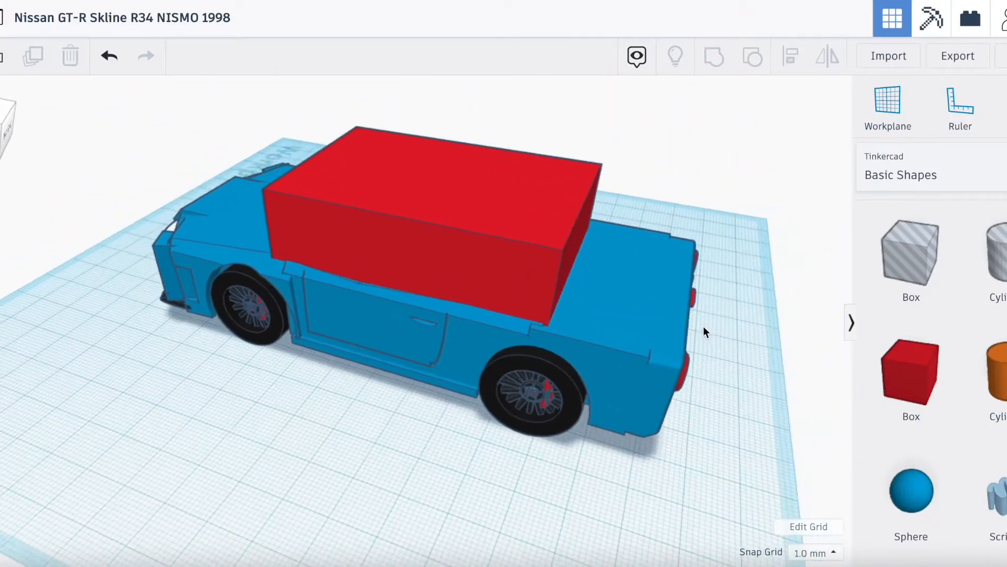
pyautogui.moveTo(918, 371); pyautogui.dragTo(467, 446)
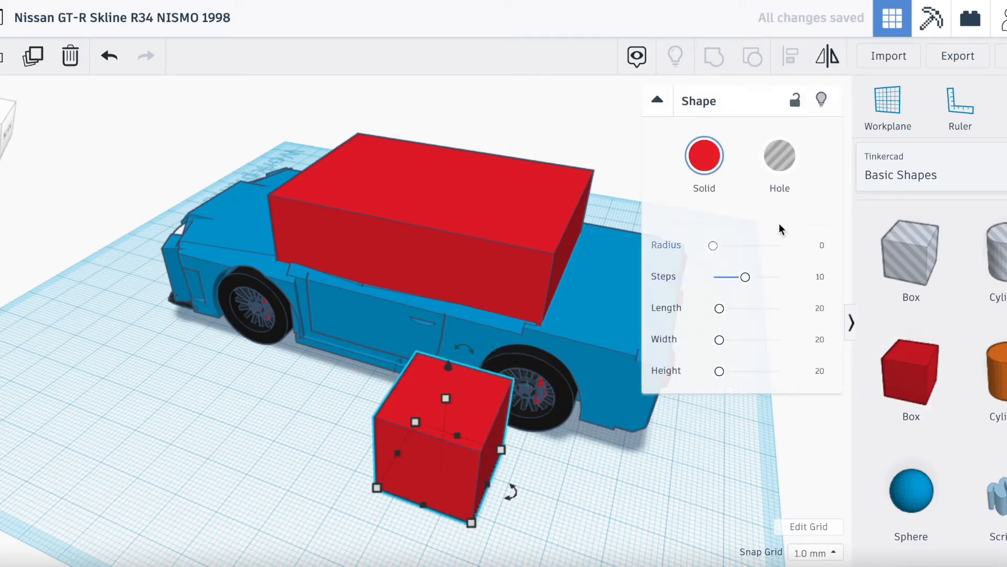
pyautogui.click(779, 156)
pyautogui.moveTo(464, 348); pyautogui.dragTo(481, 195)
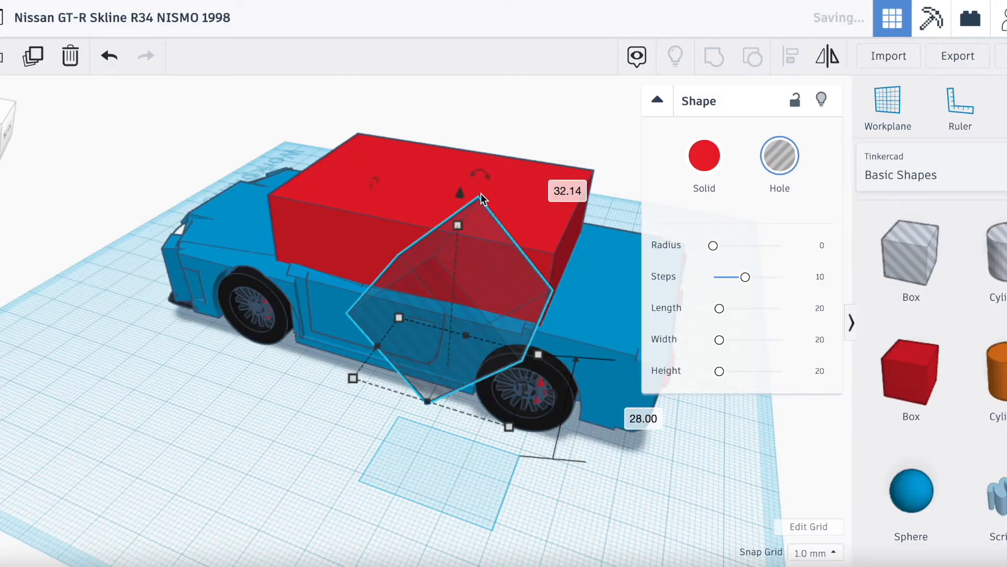
# Step: Move the tilted hole box toward the rear and inward until it overlaps the cabin box's rear end
pyautogui.press('Right')
pyautogui.press('Right')
pyautogui.press('Right')
pyautogui.press('Right')
pyautogui.press('Right')
pyautogui.press('Right')
pyautogui.press('Up')
pyautogui.press('Up')
pyautogui.press('Up')
pyautogui.press('Up')
pyautogui.press('Up')
pyautogui.press('Up')
pyautogui.press('Up')
pyautogui.press('Up')
pyautogui.press('Up')
pyautogui.press('Up')
pyautogui.press('Up')
pyautogui.press('Up')
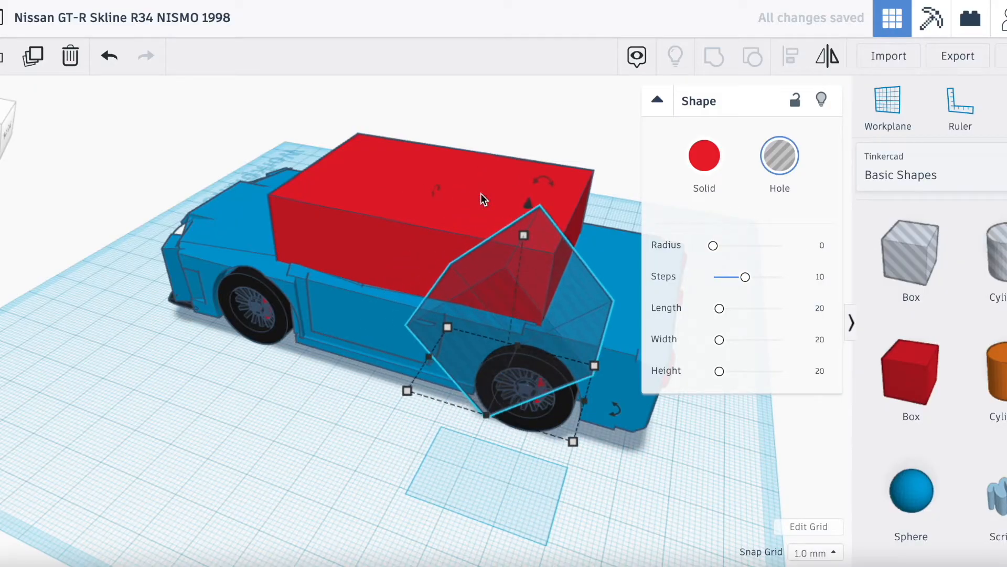
pyautogui.press('Up')
pyautogui.press('Up')
pyautogui.press('Up')
pyautogui.press('Up')
pyautogui.press('Up')
pyautogui.press('Up')
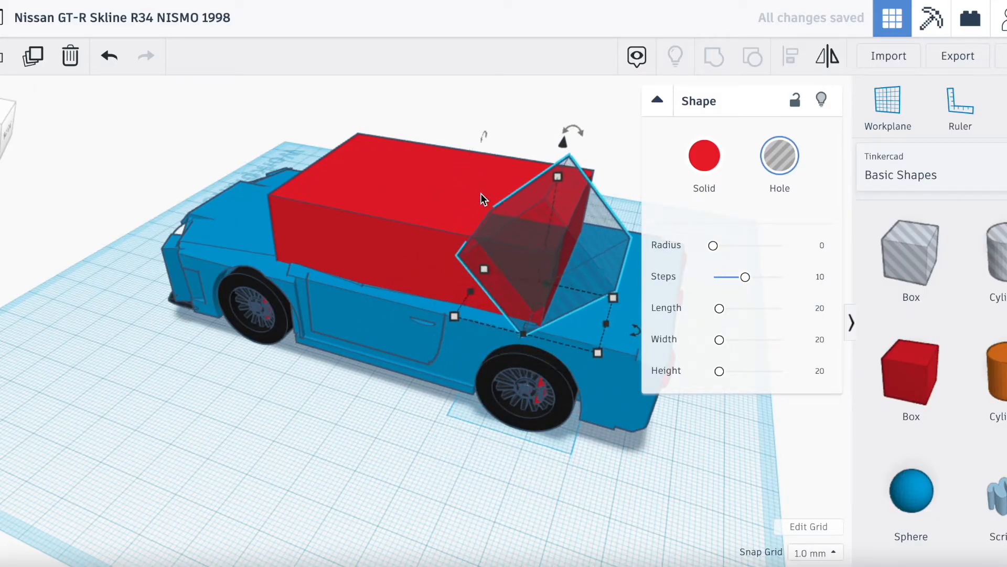
# Step: Resize the tilted hole box to 31.14 mm along the car and 33.00 mm high
pyautogui.moveTo(567, 135); pyautogui.dragTo(562, 175)
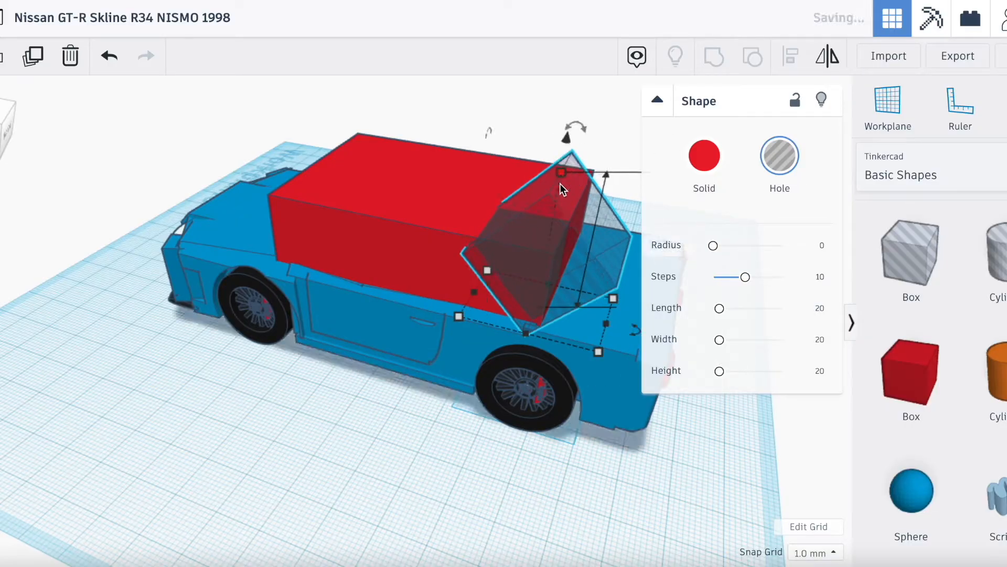
pyautogui.moveTo(475, 291); pyautogui.dragTo(464, 285)
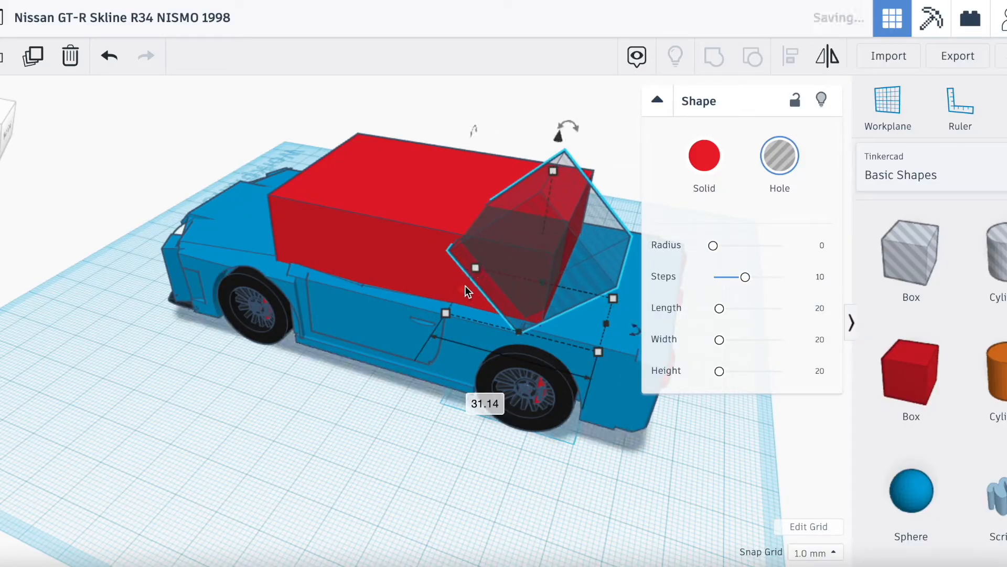
pyautogui.moveTo(555, 176); pyautogui.dragTo(558, 158)
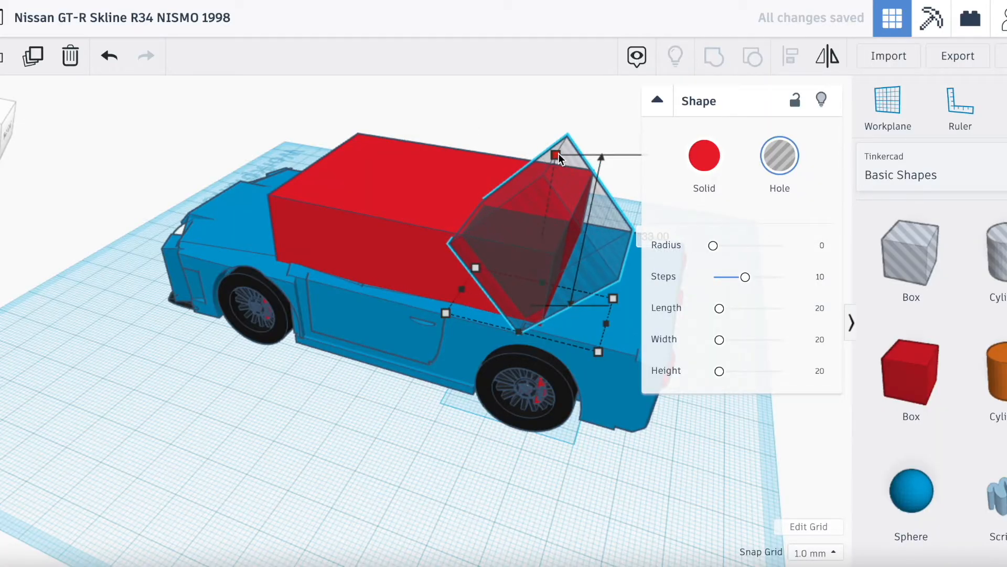
# Step: Nudge the tilted hole box three steps rearward, lower it 1 mm and stretch it to a height of 36.00 mm
pyautogui.press('Right')
pyautogui.press('Right')
pyautogui.press('Right')
pyautogui.moveTo(577, 123); pyautogui.dragTo(578, 131)
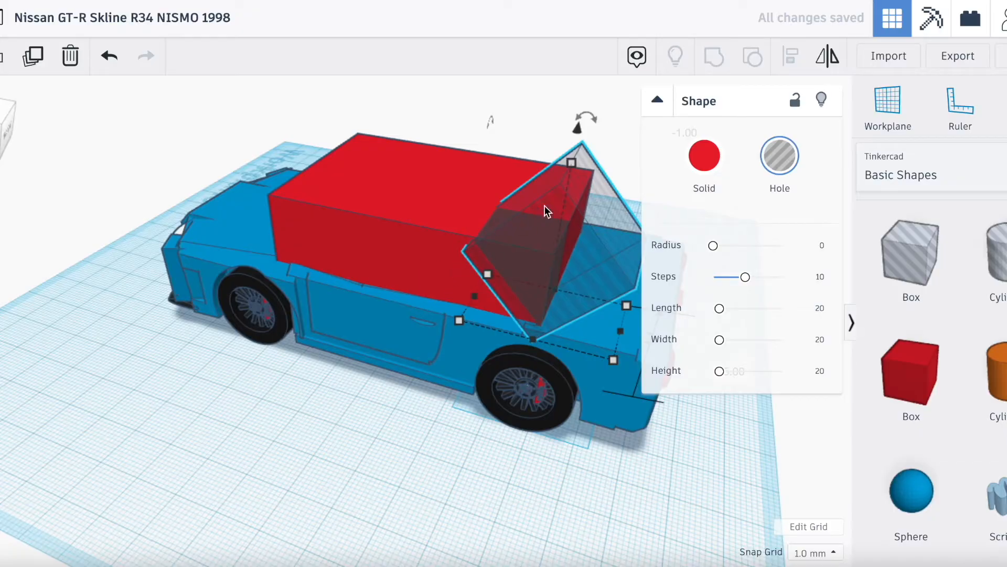
pyautogui.moveTo(570, 158); pyautogui.dragTo(574, 143)
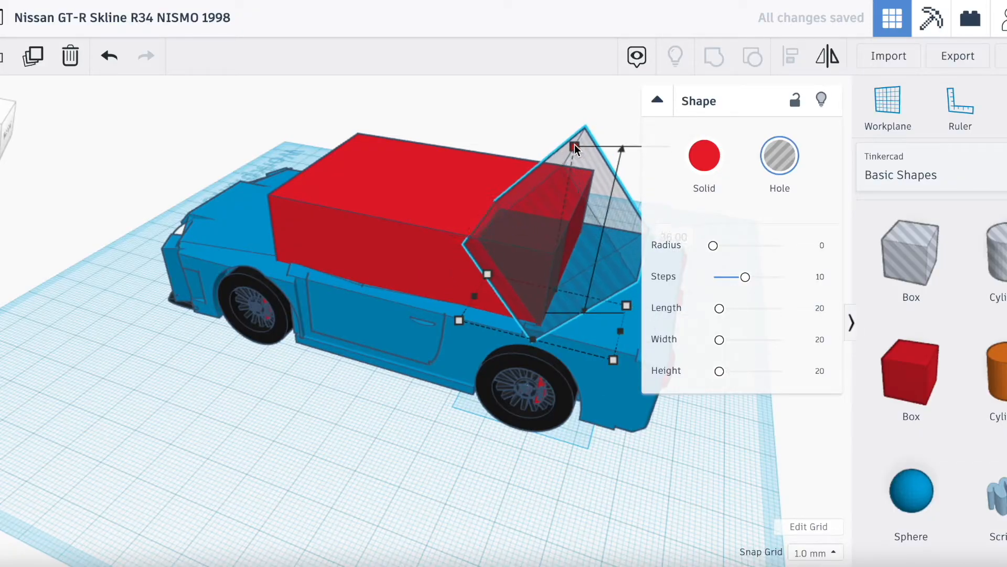
# Step: Stretch the tilted hole box across the full width of the cabin box to 54.00 mm
pyautogui.moveTo(13, 140); pyautogui.dragTo(0, 152)
pyautogui.moveTo(429, 452); pyautogui.dragTo(668, 488)
pyautogui.scroll(-5, 419, 309)
pyautogui.moveTo(14, 121)
pyautogui.mouseDown()
pyautogui.moveTo(2, 127)
pyautogui.moveTo(0, 114)
pyautogui.mouseUp()
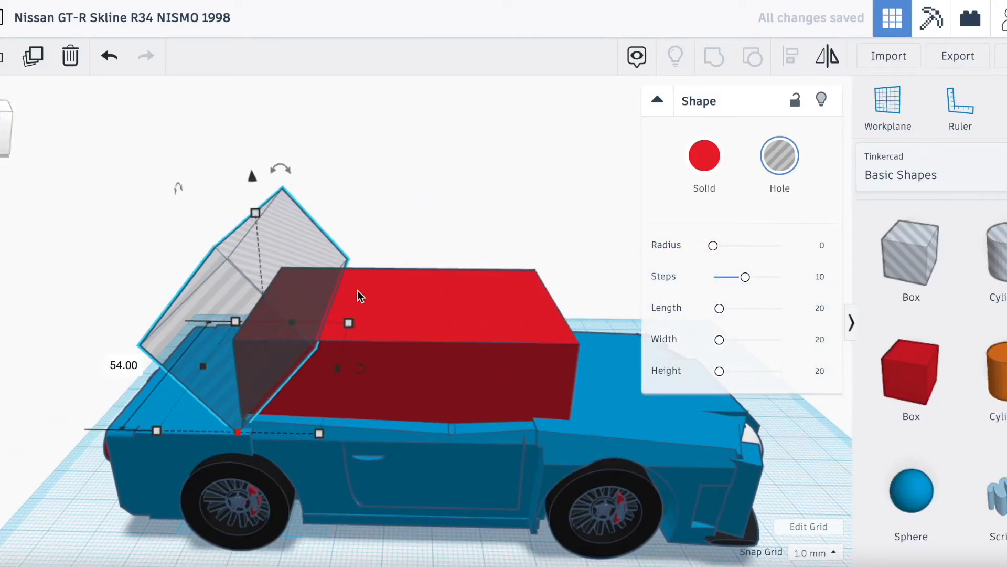
# Step: Try grouping the tilted hole with the cabin box, and undo the cut after comparing it with the reference photo
pyautogui.keyDown('shift'); pyautogui.click(508, 364); pyautogui.keyUp('shift')
pyautogui.click(713, 58)
pyautogui.press('f')
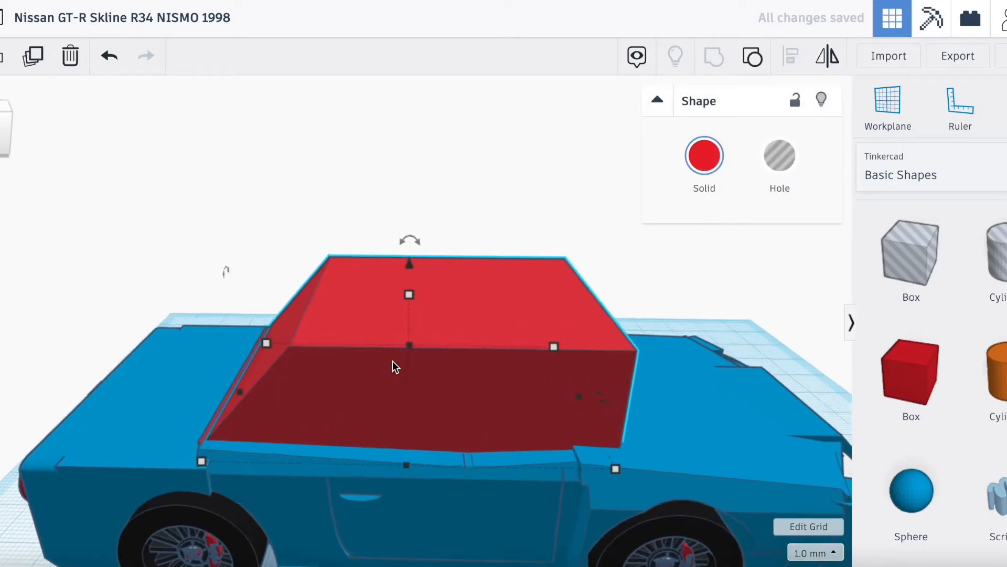
pyautogui.moveTo(1, 132); pyautogui.dragTo(36, 135)
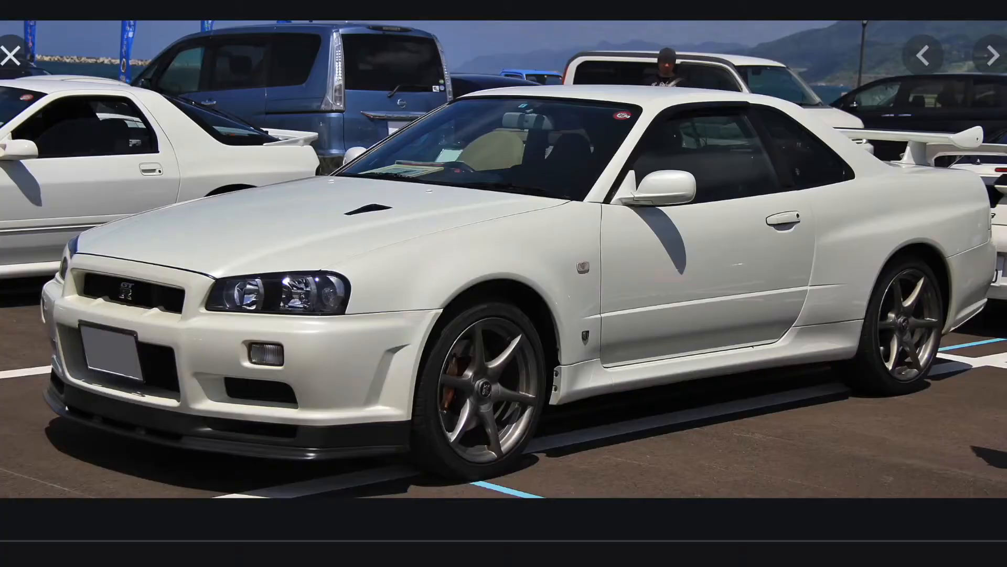
pyautogui.click(406, 200)
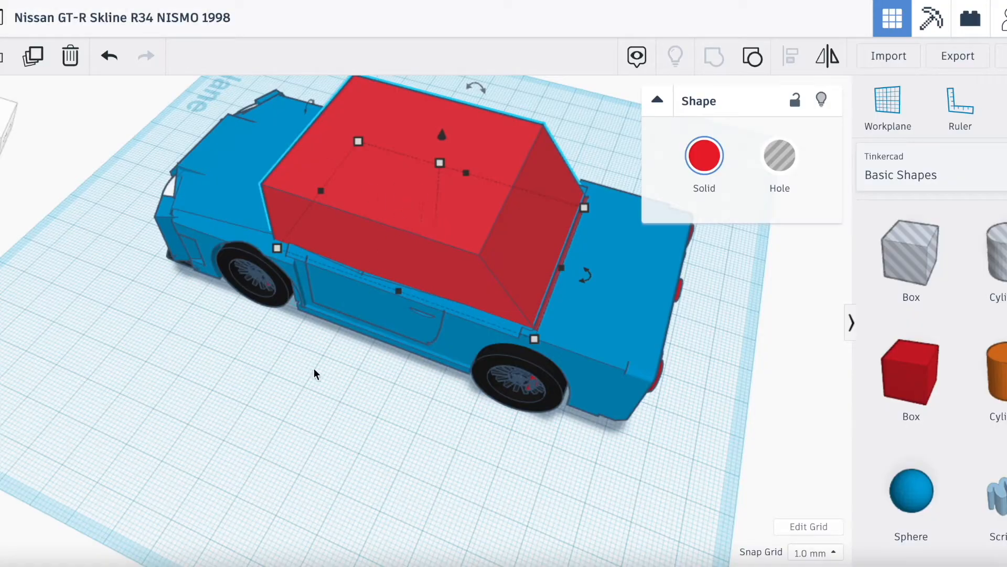
pyautogui.hotkey('ctrl', 'z')
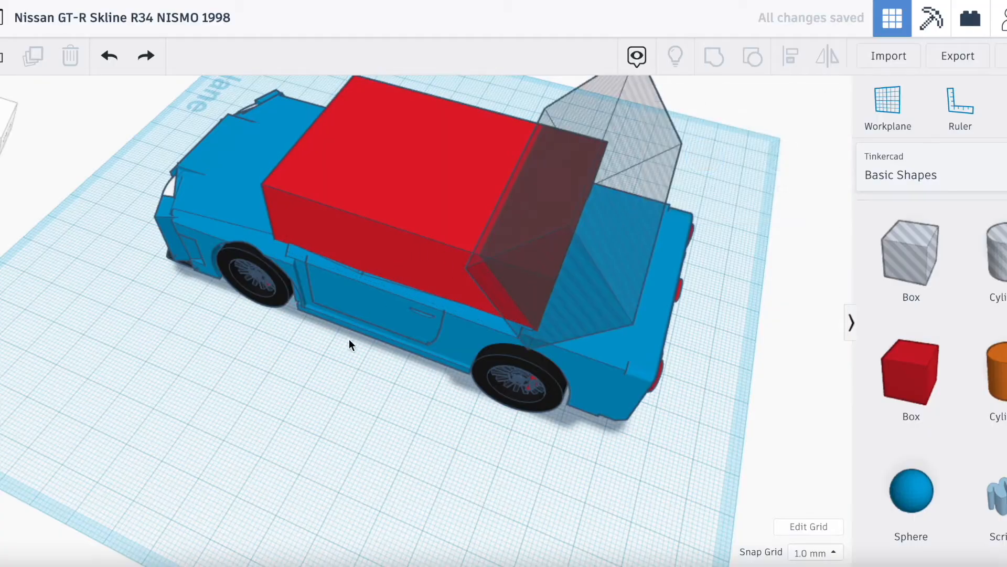
# Step: Reduce the height of the cabin box slightly to lower the roof
pyautogui.click(395, 244)
pyautogui.moveTo(441, 159); pyautogui.dragTo(443, 176)
# Step: Lengthen the tilted hole box to 38.14 mm along the car and nudge it three steps rearward
pyautogui.click(609, 263)
pyautogui.scroll(-3, 580, 198)
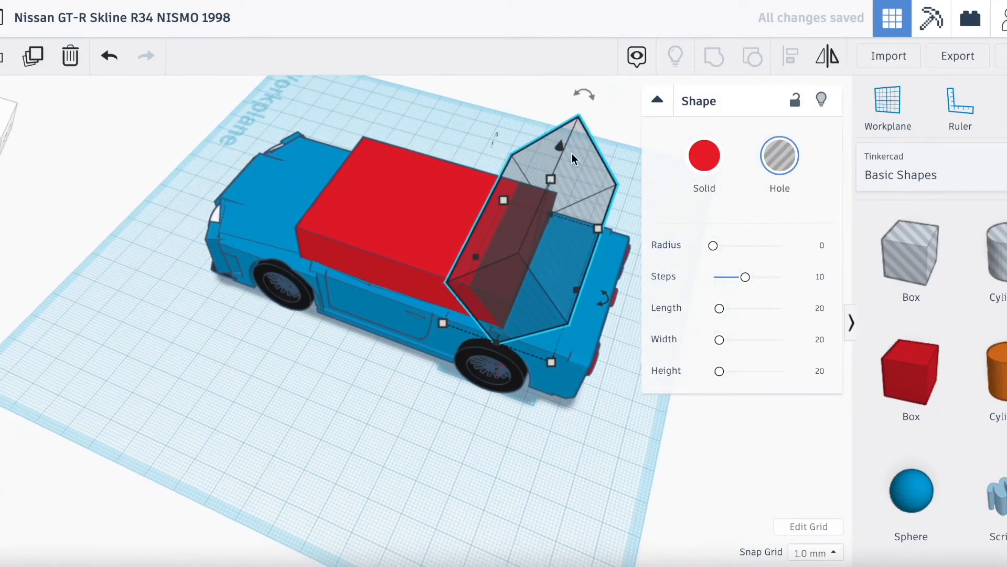
pyautogui.scroll(-3, 581, 87)
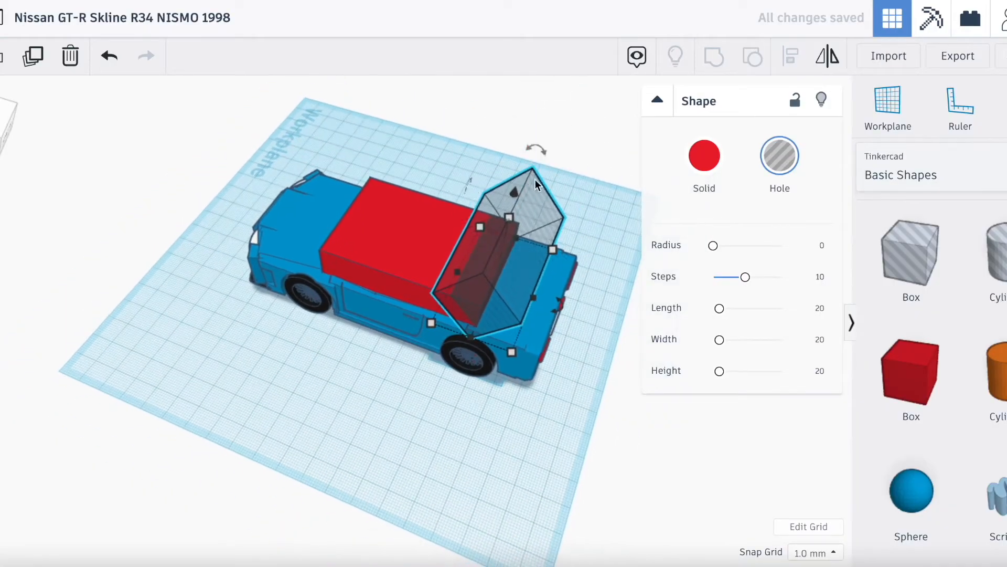
pyautogui.moveTo(461, 267); pyautogui.dragTo(439, 266)
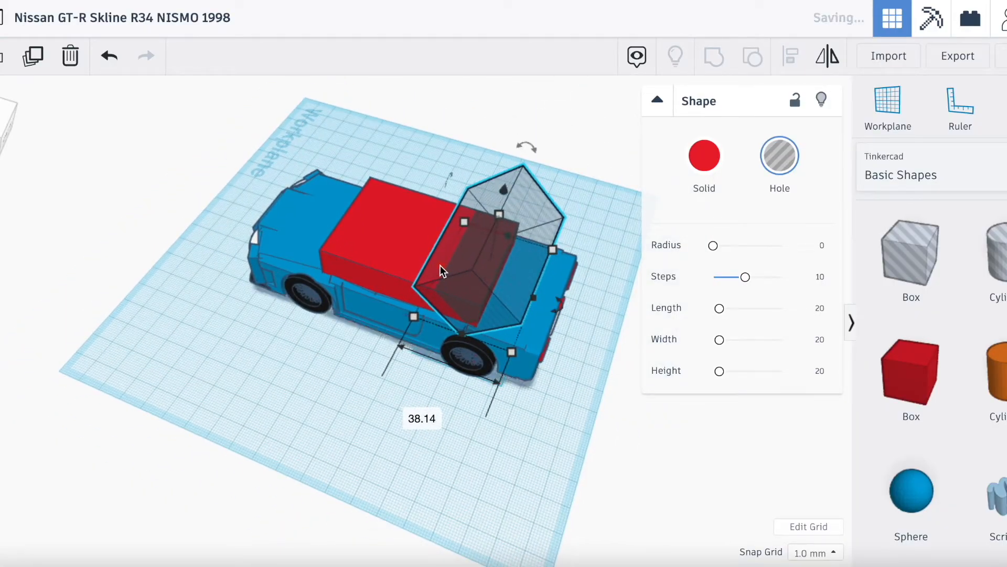
pyautogui.press('Right')
pyautogui.press('Right')
pyautogui.press('Right')
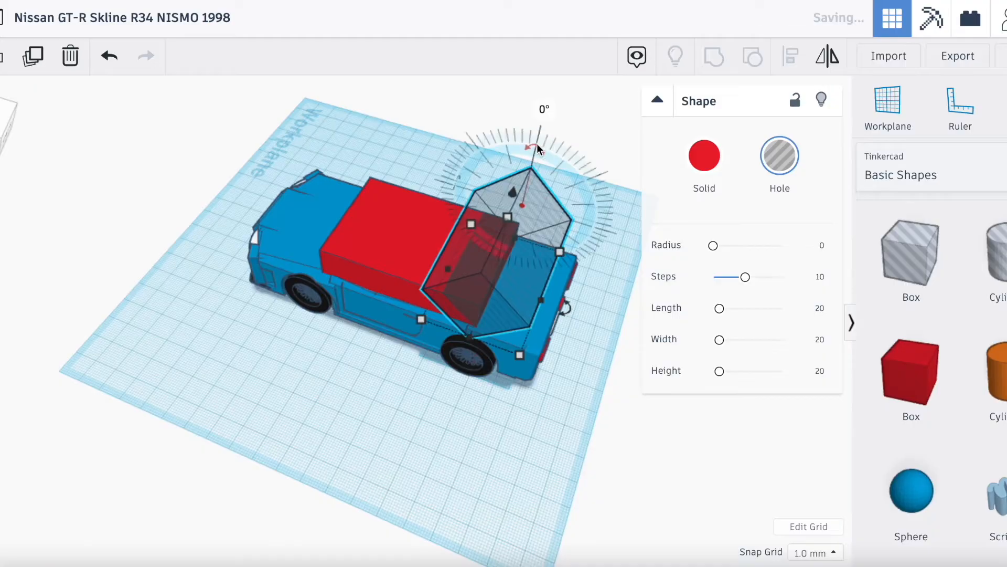
# Step: Rotate the hole box by -30° and turn it by another 15° to adjust the angle of the rear slope
pyautogui.press('Return')
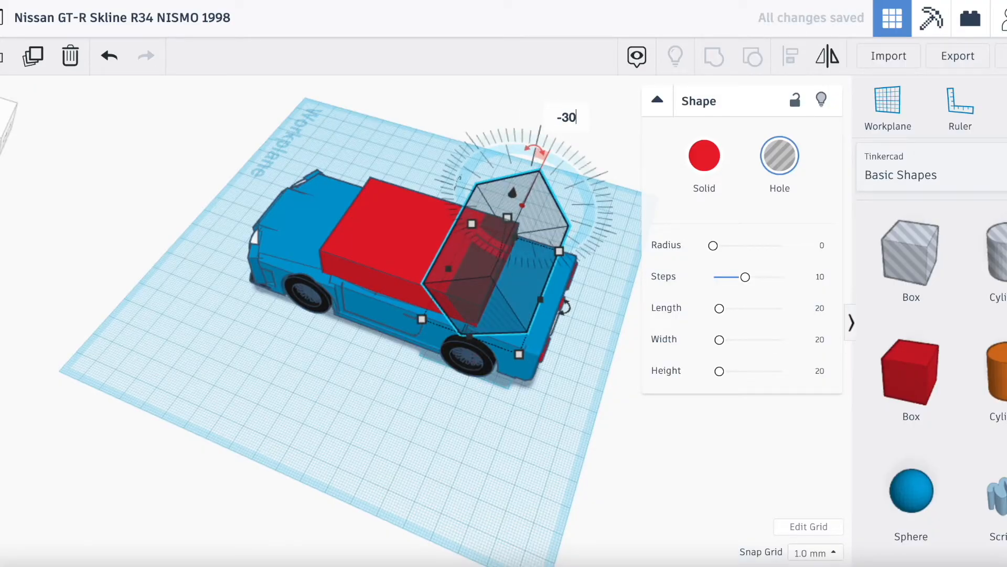
pyautogui.press('Return')
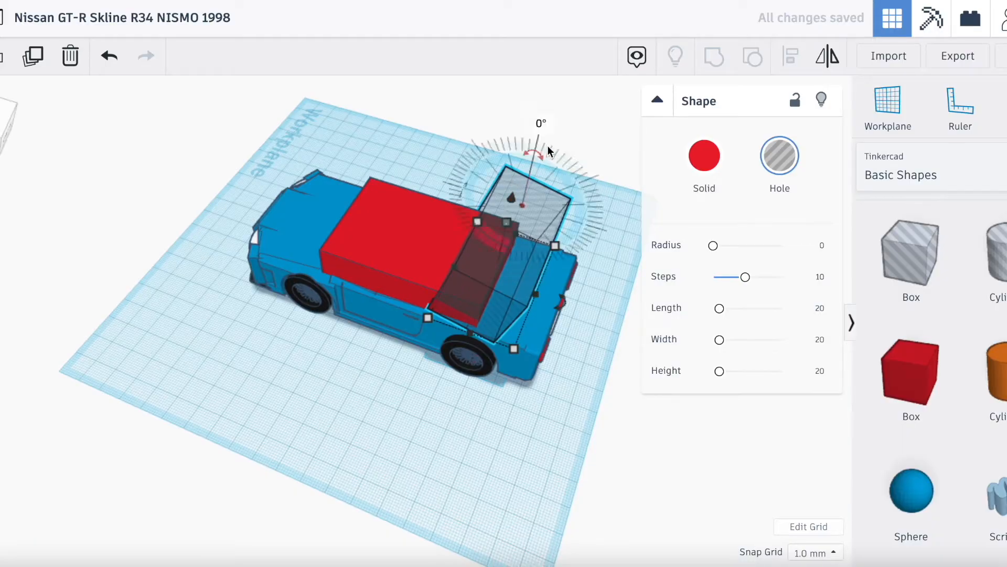
pyautogui.write('15')
pyautogui.press('Return')
# Step: Stretch the rotated hole box upward so that it extends well above the cabin roof
pyautogui.click(402, 345)
pyautogui.scroll(5, 401, 344)
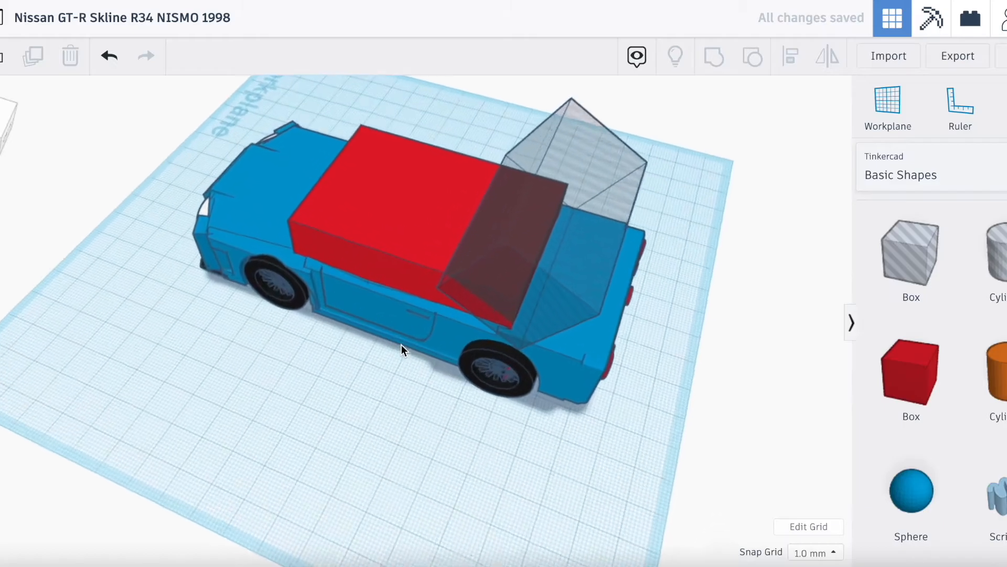
pyautogui.moveTo(4, 127); pyautogui.dragTo(6, 106)
pyautogui.scroll(-1, 445, 163)
pyautogui.scroll(-2, 445, 162)
pyautogui.click(542, 204)
pyautogui.moveTo(517, 158); pyautogui.dragTo(518, 114)
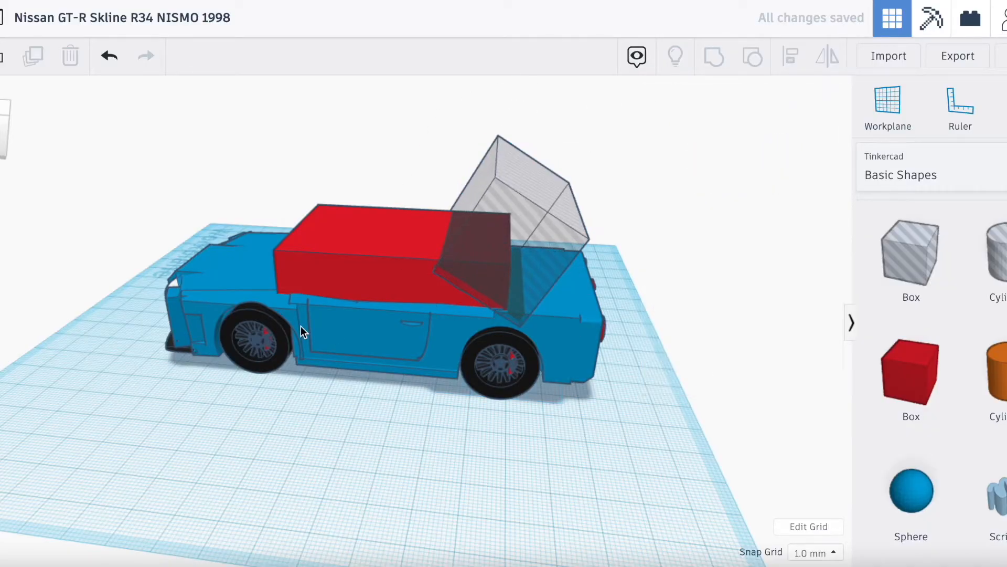
# Step: Resize the hole box's footprint to 55.00 mm across the car and 33.49 mm along it
pyautogui.scroll(5, 300, 326)
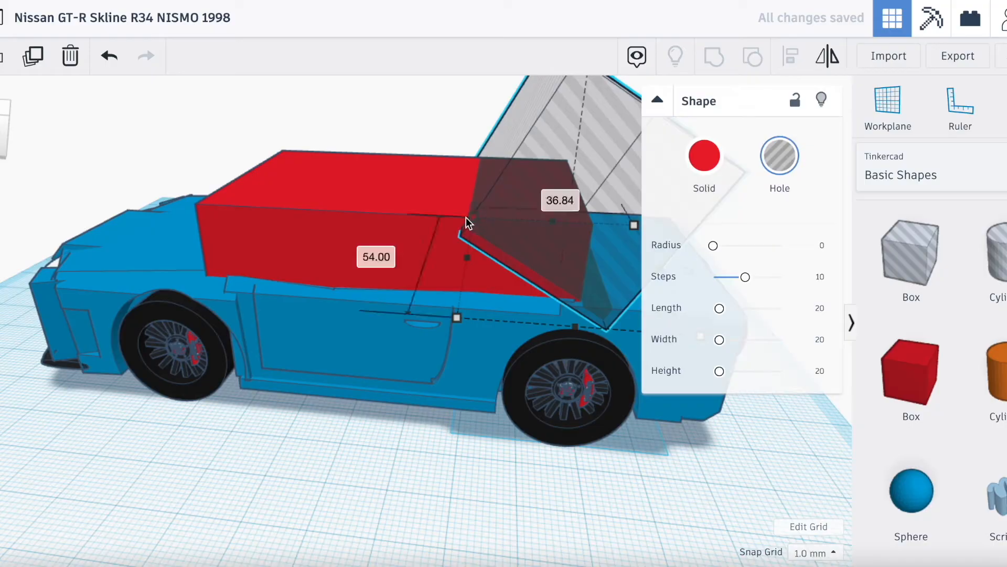
pyautogui.moveTo(473, 216); pyautogui.dragTo(488, 216)
pyautogui.scroll(-4, 489, 210)
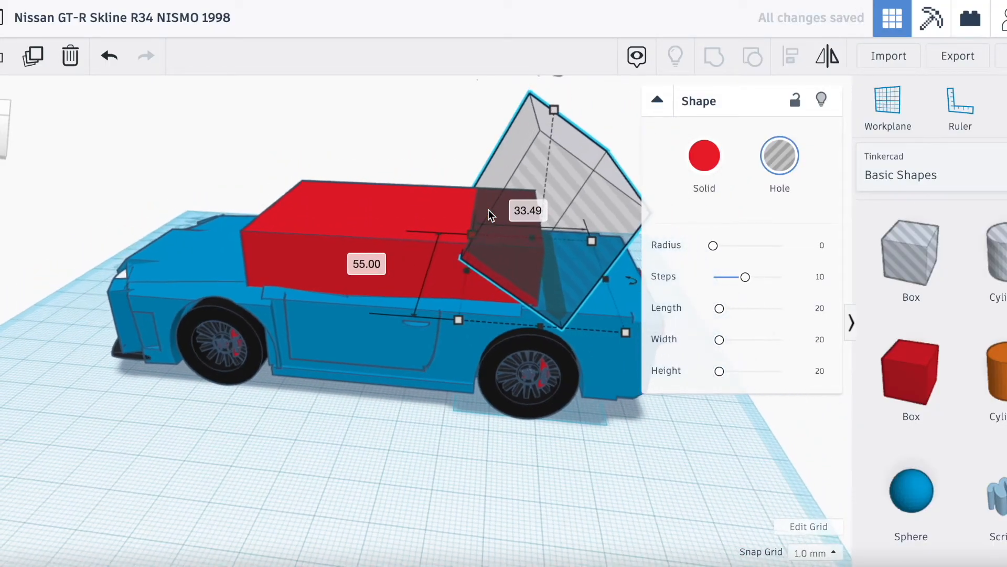
pyautogui.moveTo(502, 118)
pyautogui.scroll(-3, 502, 142)
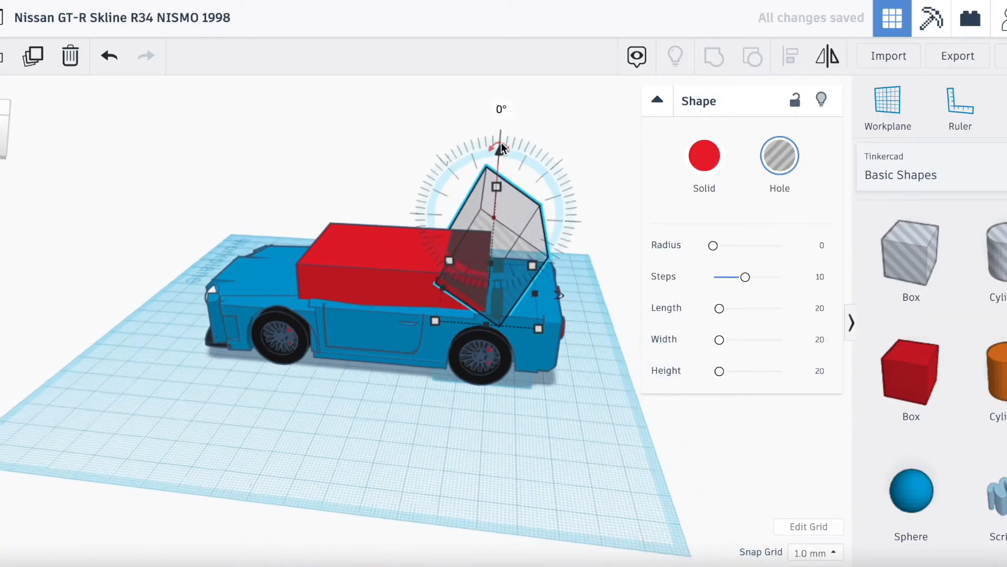
# Step: Rotate the rear-window hole box by another 5°
pyautogui.click(475, 161)
pyautogui.write('5')
pyautogui.press('Return')
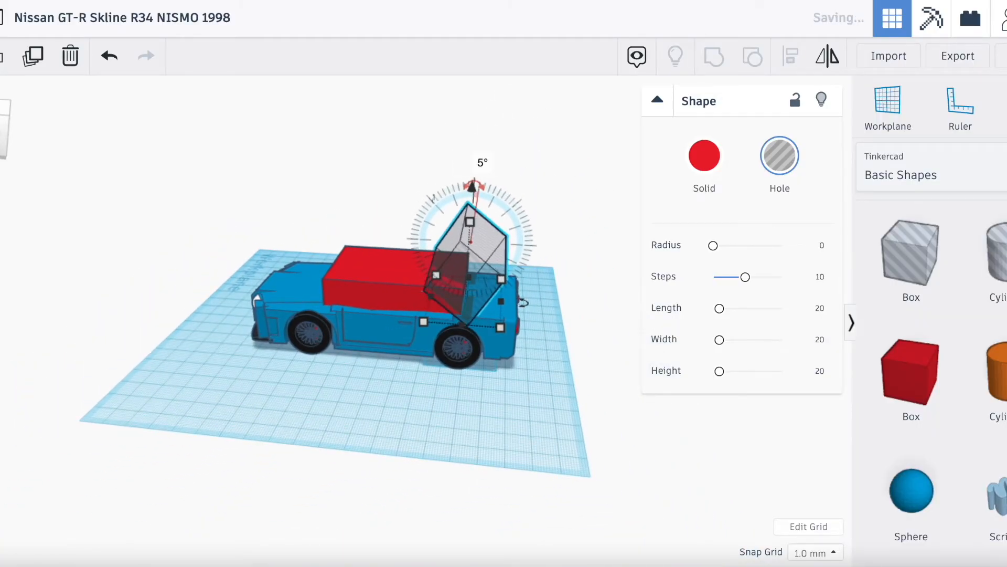
pyautogui.scroll(5, 379, 286)
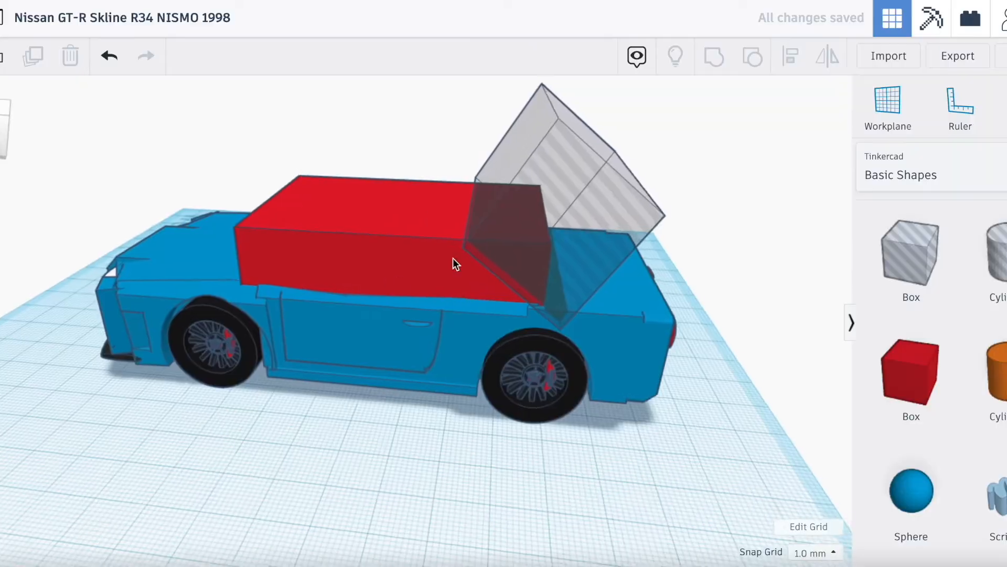
# Step: Round the edges of the red cabin box with a radius of 1.26
pyautogui.keyDown('shift'); pyautogui.click(386, 248); pyautogui.keyUp('shift')
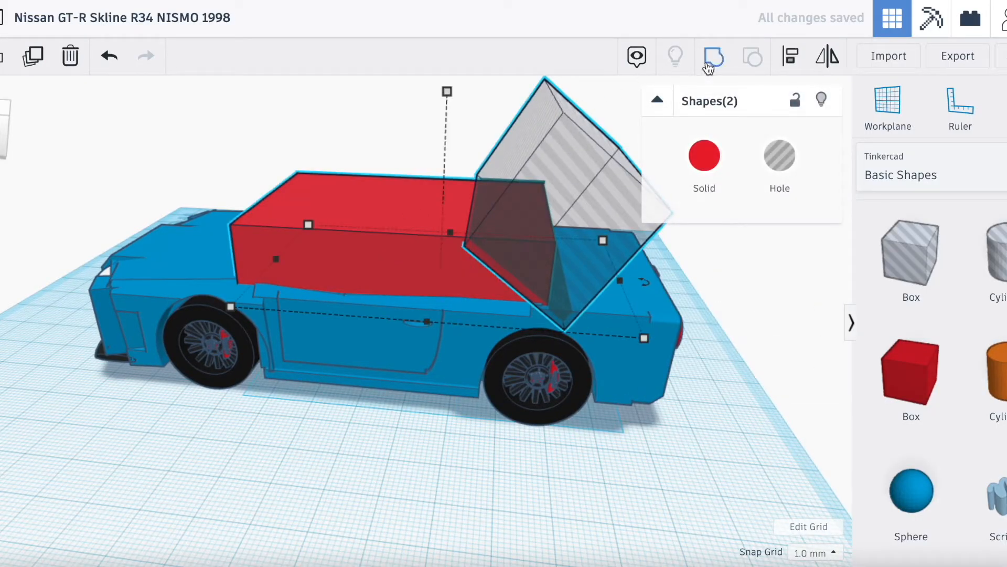
pyautogui.click(361, 263)
pyautogui.moveTo(708, 248); pyautogui.dragTo(716, 249)
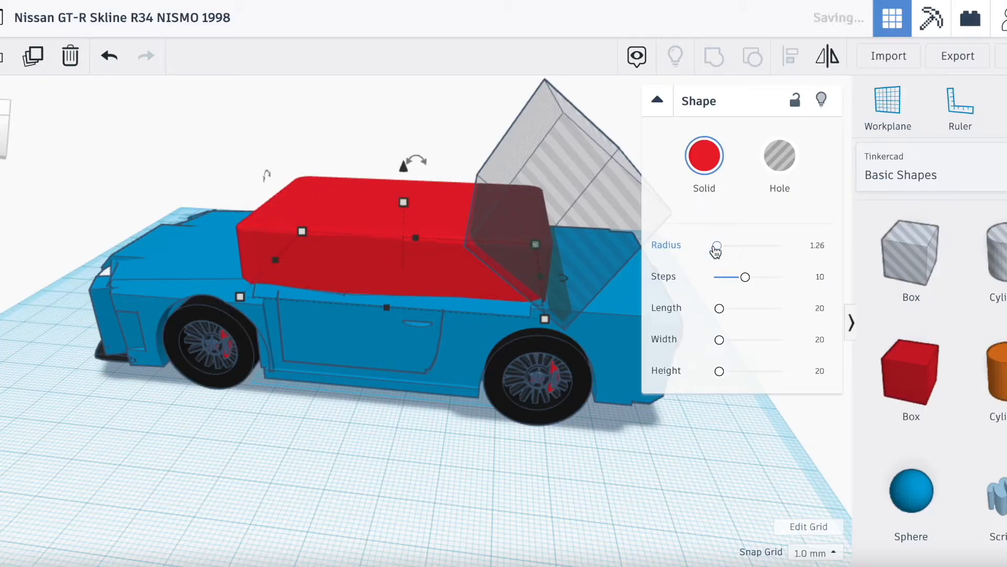
# Step: Group the rounded cabin with the tilted hole box to cut the sloped rear window
pyautogui.keyDown('shift'); pyautogui.click(584, 241); pyautogui.keyUp('shift')
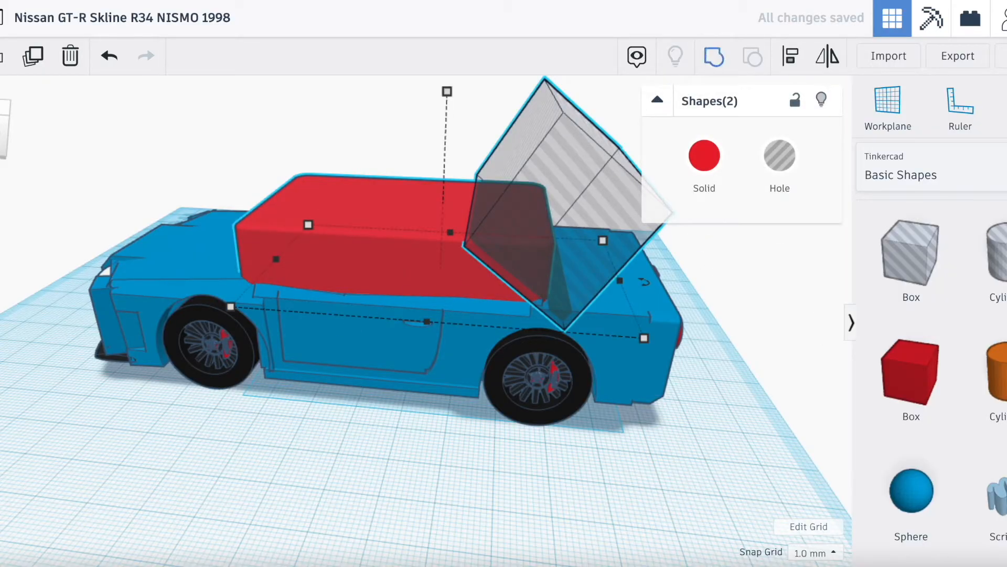
pyautogui.hotkey('ctrl', 'g')
pyautogui.click(292, 454)
# Step: Widen the cut cabin to 46.00 mm across the car
pyautogui.moveTo(504, 252); pyautogui.dragTo(251, 263, button='right')
pyautogui.scroll(-3, 251, 263)
pyautogui.click(492, 436)
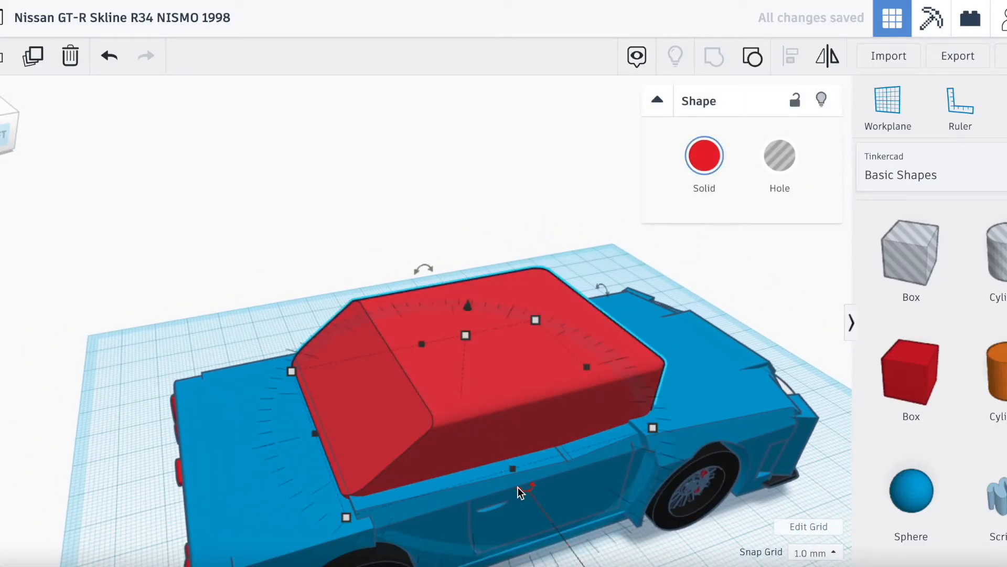
pyautogui.moveTo(514, 468); pyautogui.dragTo(519, 476)
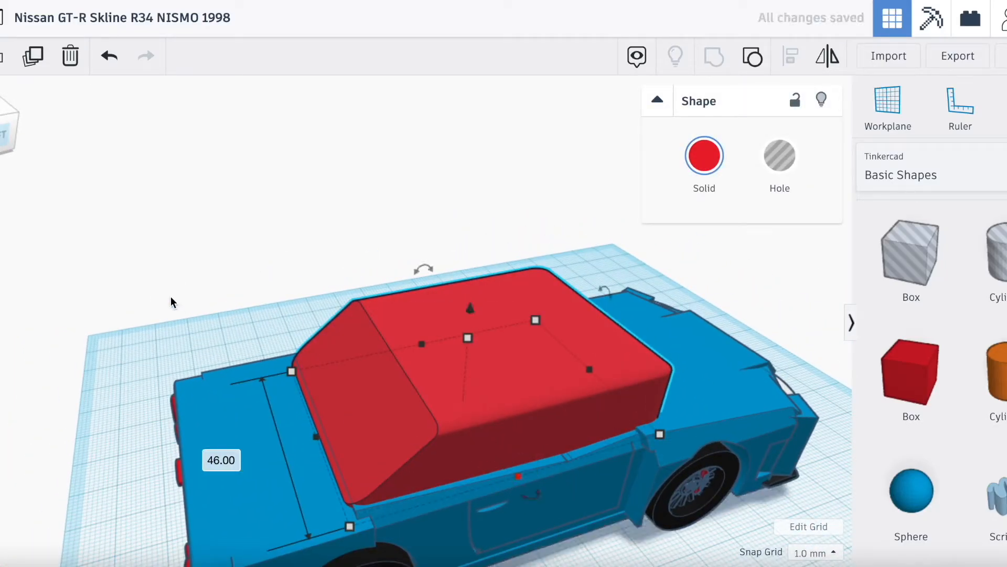
pyautogui.click(171, 301)
# Step: Nudge the cabin a few steps rearward along the car body
pyautogui.moveTo(0, 124); pyautogui.dragTo(29, 125)
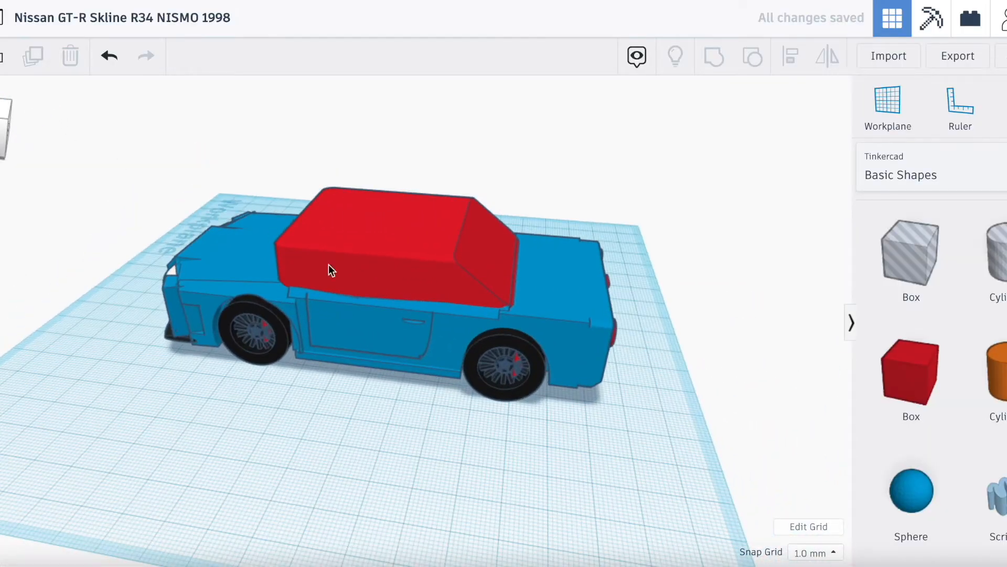
pyautogui.click(404, 273)
pyautogui.press('Right')
pyautogui.press('Right')
pyautogui.press('Right')
pyautogui.press('Right')
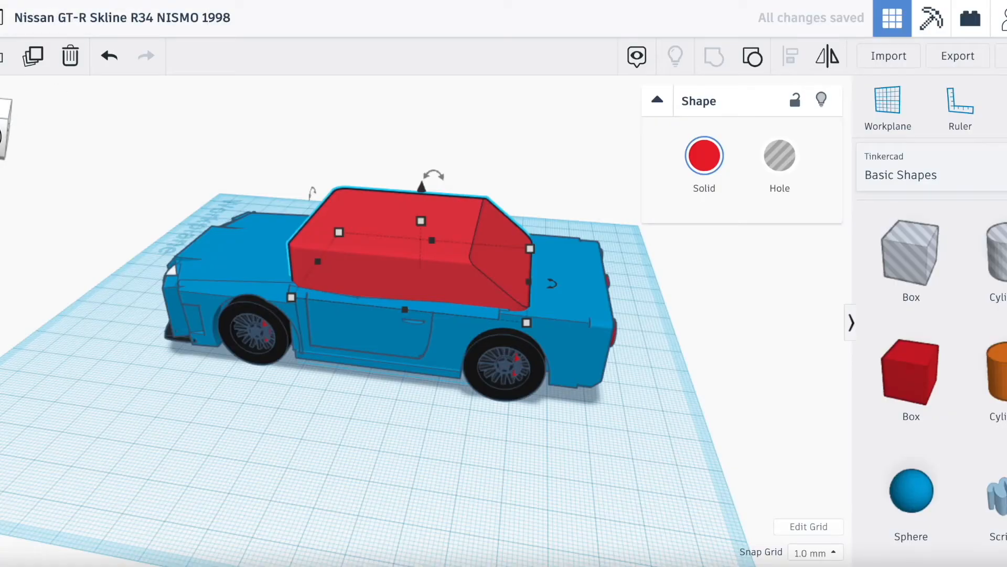
pyautogui.moveTo(0, 129); pyautogui.dragTo(21, 137)
pyautogui.moveTo(896, 269); pyautogui.dragTo(535, 442)
pyautogui.moveTo(560, 483); pyautogui.dragTo(587, 480)
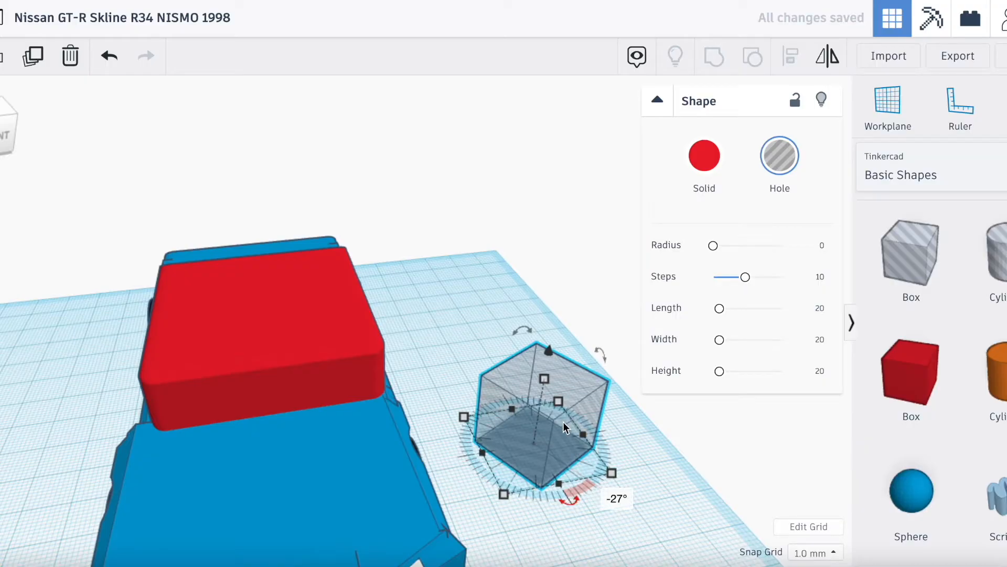
pyautogui.press('Delete')
# Step: Add a hole box beside the car, tilt it, turn it by -23° about the vertical and raise it to roof height
pyautogui.moveTo(910, 251); pyautogui.dragTo(599, 392)
pyautogui.moveTo(604, 355)
pyautogui.mouseDown()
pyautogui.moveTo(589, 338)
pyautogui.moveTo(590, 353)
pyautogui.mouseUp()
pyautogui.moveTo(589, 479); pyautogui.dragTo(611, 490)
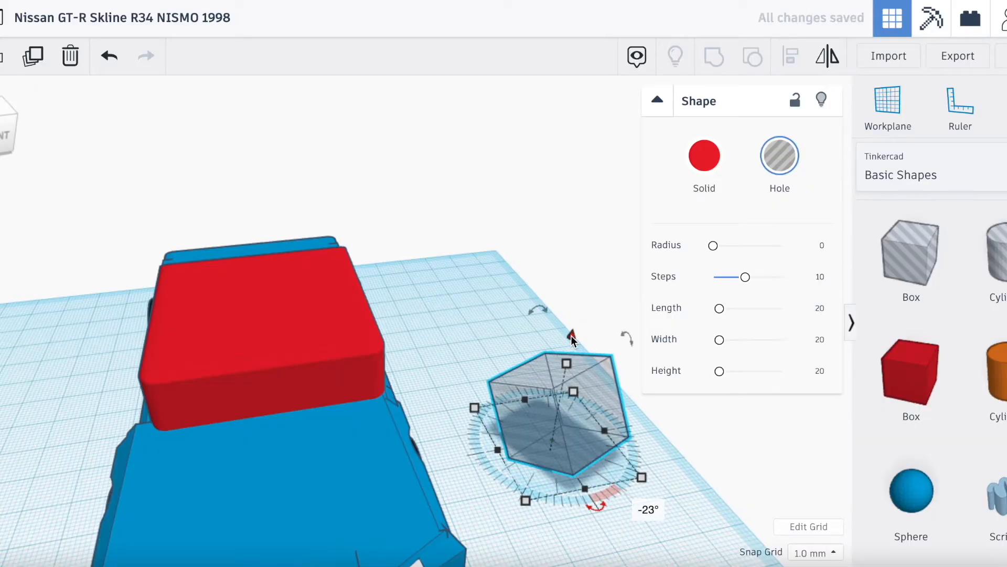
pyautogui.moveTo(571, 336); pyautogui.dragTo(594, 202)
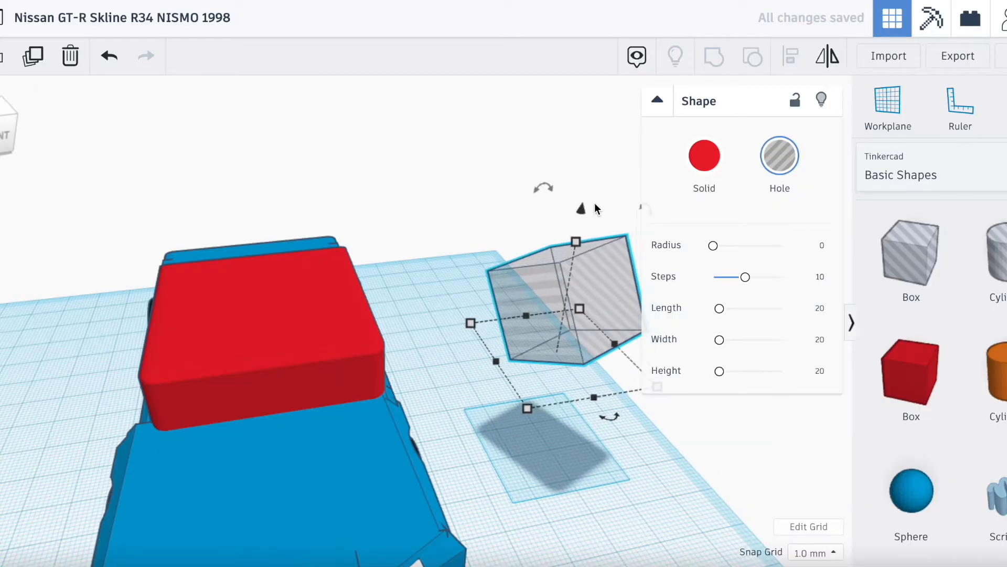
# Step: Move the raised hole box sideways and forward toward the near front corner of the cabin
pyautogui.press('Left')
pyautogui.press('Left')
pyautogui.press('Left')
pyautogui.press('Left')
pyautogui.press('Left')
pyautogui.press('Left')
pyautogui.press('Left')
pyautogui.press('Left')
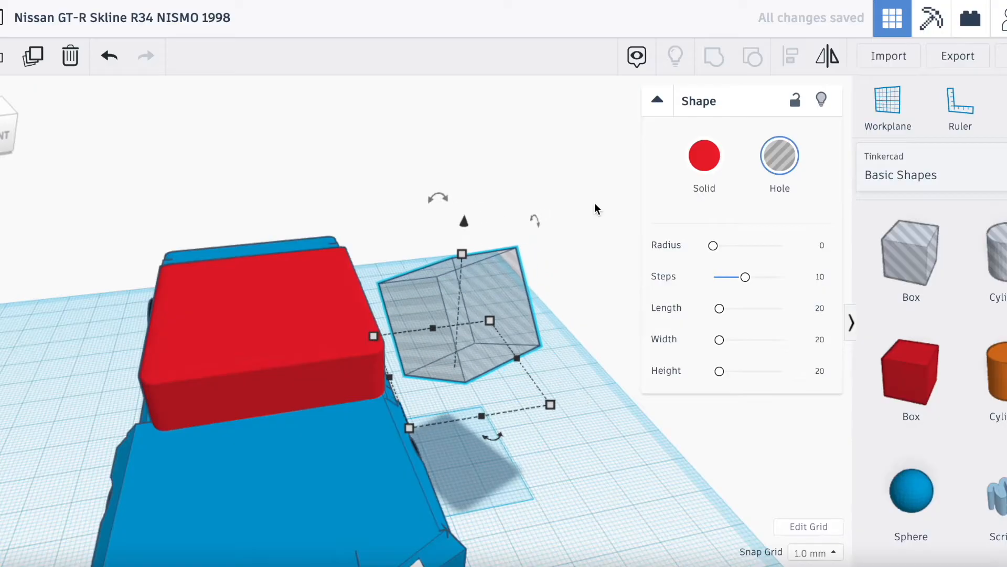
pyautogui.press('Down')
pyautogui.press('Down')
pyautogui.press('Down')
pyautogui.press('Down')
pyautogui.press('Down')
# Step: Turn the hole box further about the vertical and sink it into the cabin's front corner at a height of 24.00 mm
pyautogui.moveTo(501, 481); pyautogui.dragTo(530, 474)
pyautogui.press('Left')
pyautogui.press('Left')
pyautogui.press('Left')
pyautogui.press('Left')
pyautogui.press('Left')
pyautogui.press('Left')
pyautogui.press('Left')
pyautogui.press('Left')
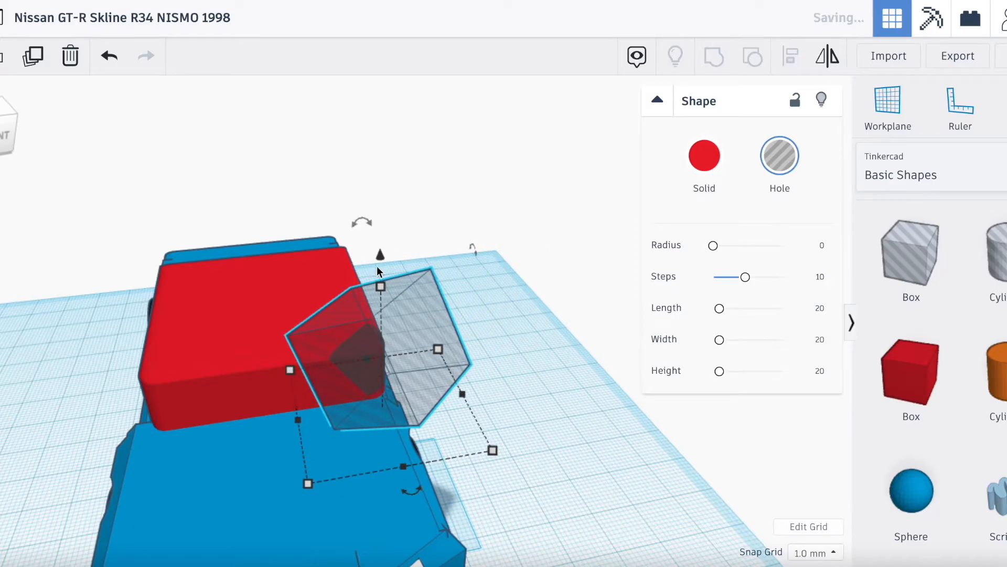
pyautogui.moveTo(380, 260); pyautogui.dragTo(381, 273)
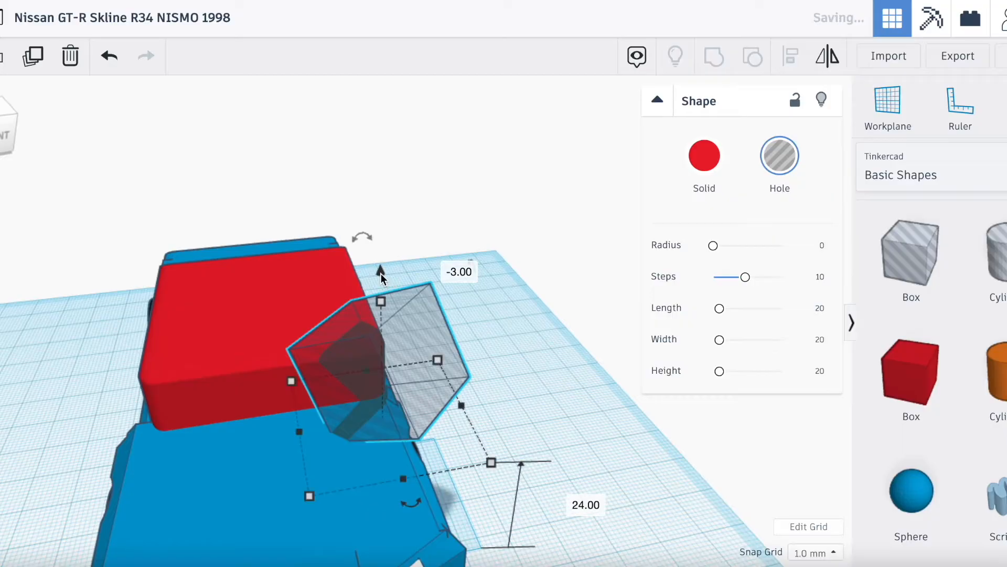
# Step: Duplicate the corner hole box and move the copy across the front of the cabin toward the opposite side
pyautogui.press('super+c')
pyautogui.press('super+v')
pyautogui.press('Left')
pyautogui.press('Left')
pyautogui.press('Left')
pyautogui.press('Left')
pyautogui.press('Left')
pyautogui.press('Left')
pyautogui.press('Left')
pyautogui.press('Left')
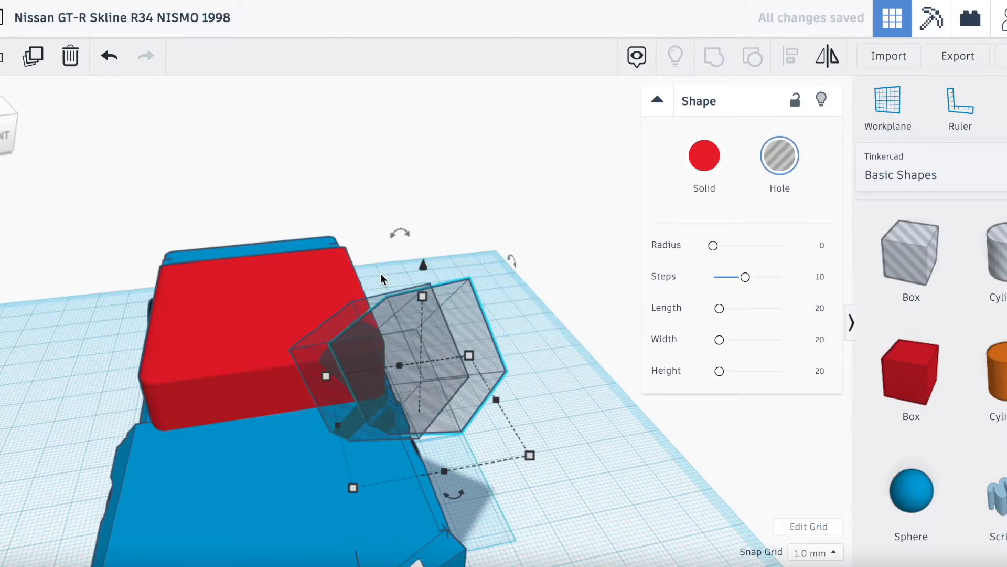
pyautogui.press('Left')
pyautogui.press('Left')
pyautogui.press('Left')
pyautogui.press('Left')
pyautogui.press('Left')
pyautogui.press('Left')
pyautogui.press('Left')
pyautogui.press('Left')
pyautogui.press('Left')
pyautogui.press('Left')
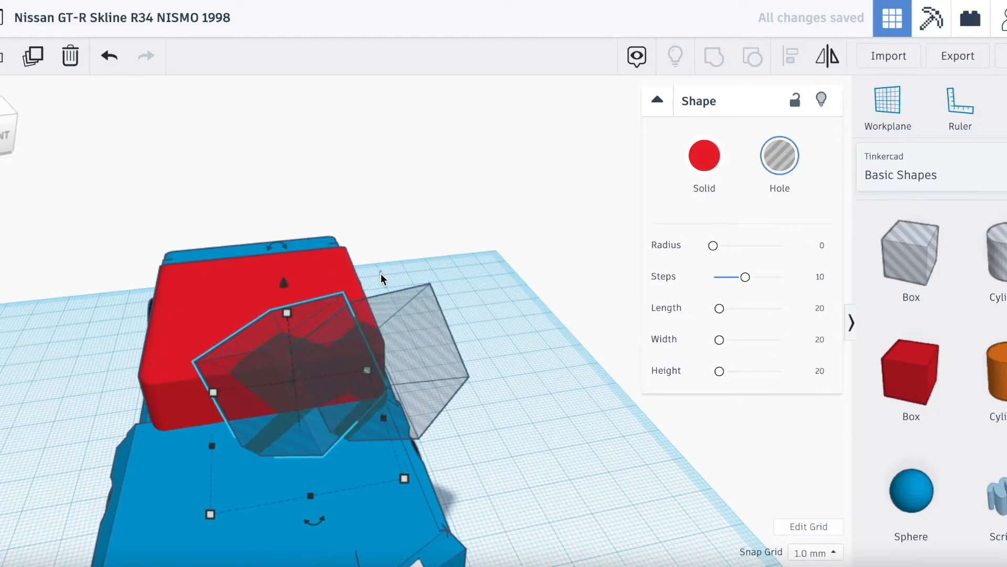
# Step: Mirror the copied hole box across the car's width and position it over the opposite front corner of the cabin
pyautogui.click(831, 60)
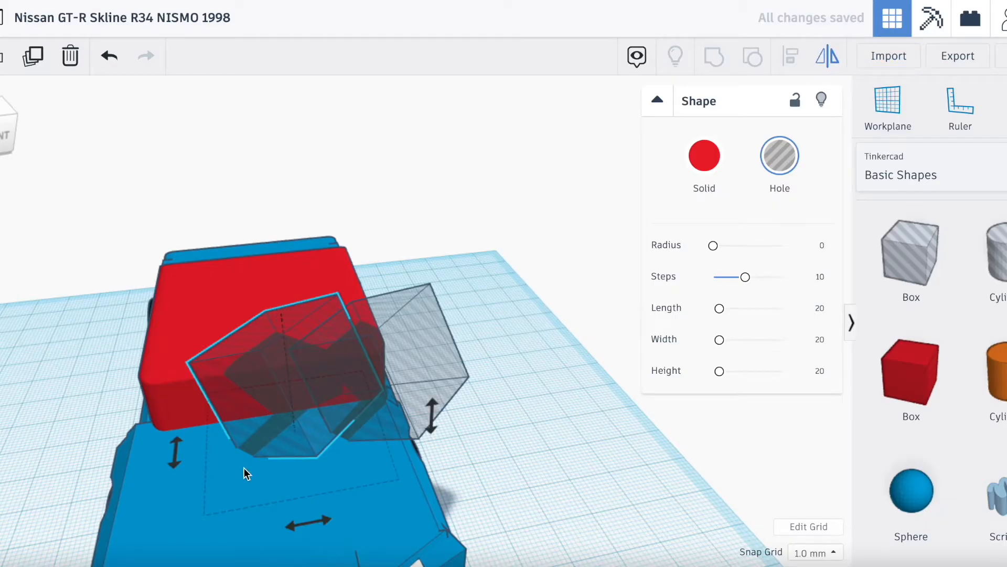
pyautogui.click(306, 523)
pyautogui.press('Left')
pyautogui.press('Left')
pyautogui.press('Left')
pyautogui.press('Left')
pyautogui.press('Left')
pyautogui.press('Left')
pyautogui.press('Left')
pyautogui.press('Left')
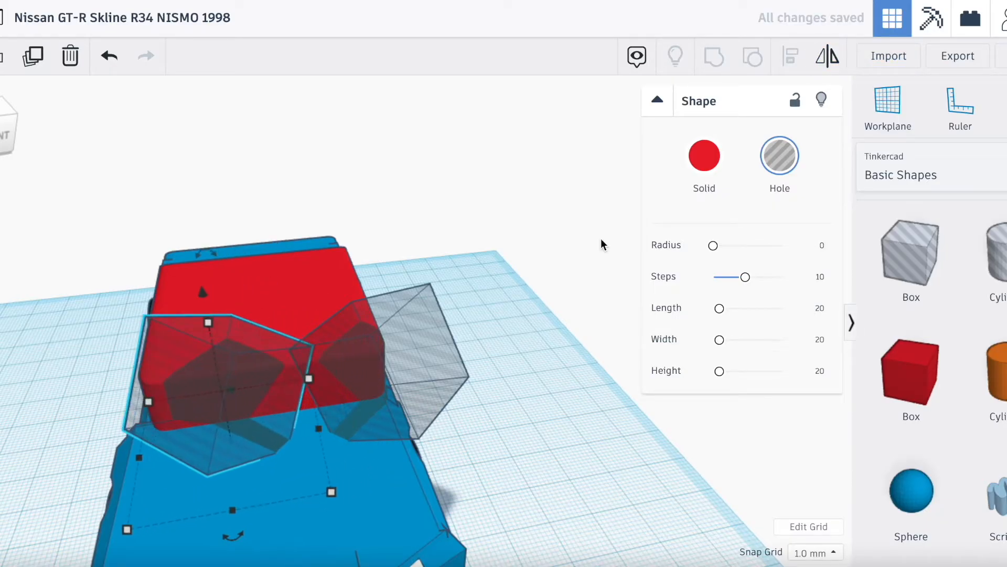
pyautogui.press('Left')
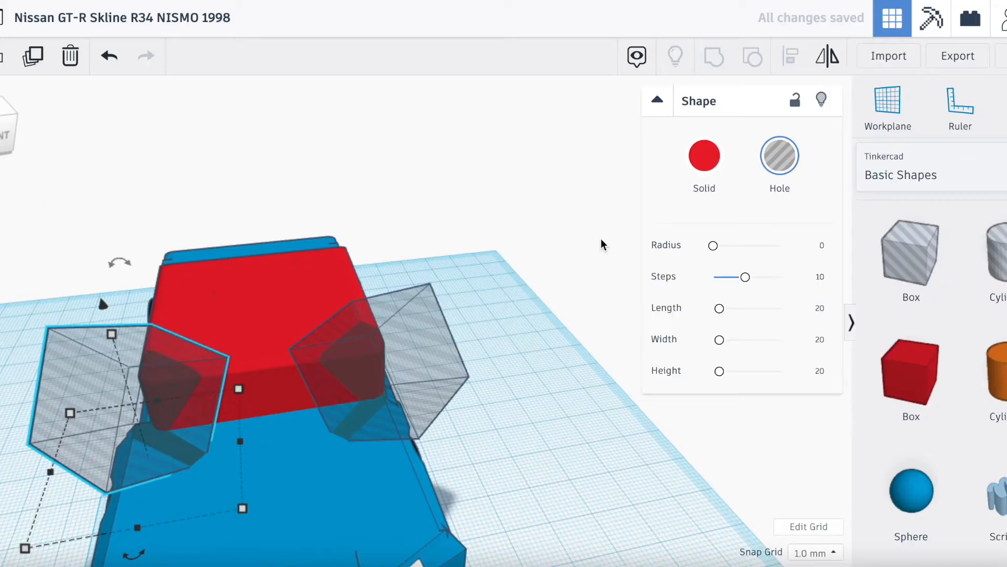
pyautogui.press('Right')
pyautogui.press('Right')
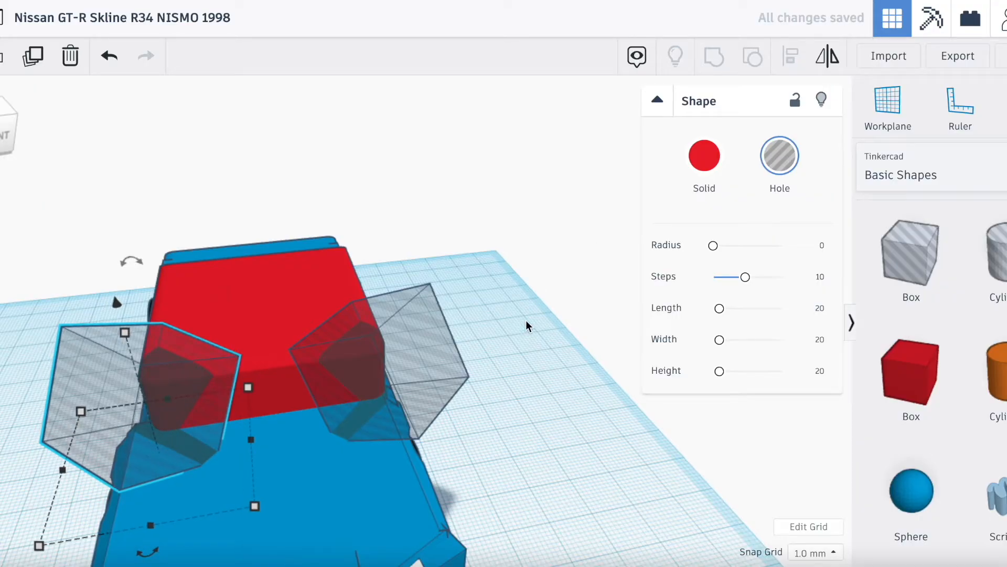
# Step: Group the cabin with both hole boxes to try cutting off its two front corners
pyautogui.keyDown('shift'); pyautogui.click(411, 405); pyautogui.keyUp('shift')
pyautogui.keyDown('shift'); pyautogui.click(281, 299); pyautogui.keyUp('shift')
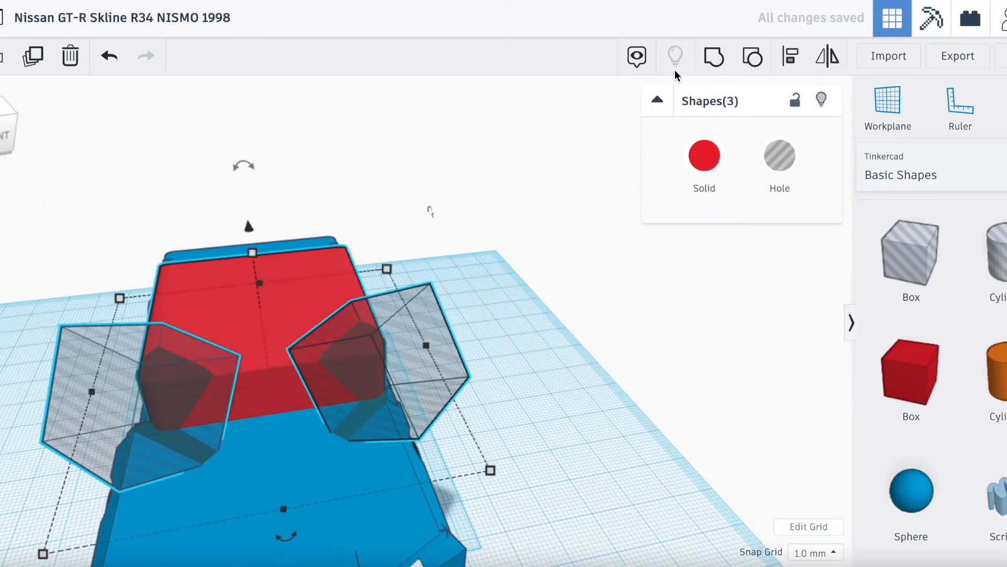
pyautogui.click(723, 59)
pyautogui.click(571, 340)
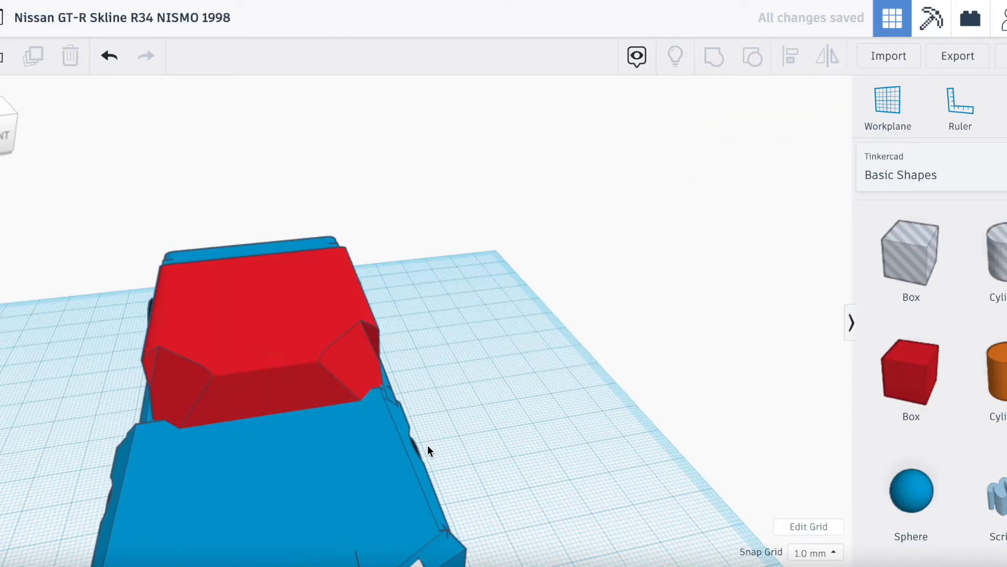
# Step: Undo the corner cut and move the original hole box slightly outward from the cabin
pyautogui.hotkey('ctrl', 'z')
pyautogui.click(416, 398)
pyautogui.press('Right')
pyautogui.press('Right')
pyautogui.press('Right')
pyautogui.press('Right')
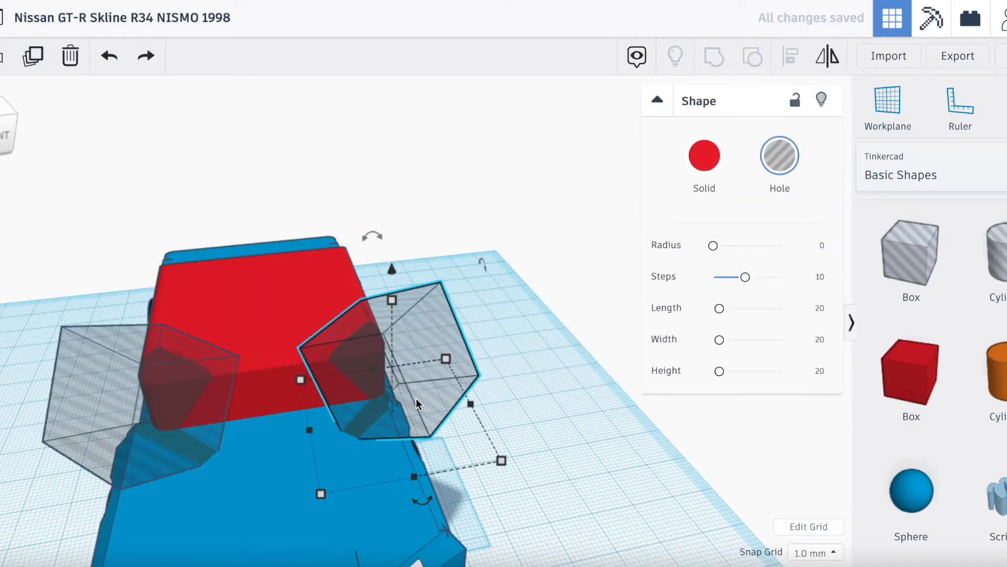
# Step: Move the mirrored hole box slightly outward from the opposite front corner of the cabin
pyautogui.click(119, 442)
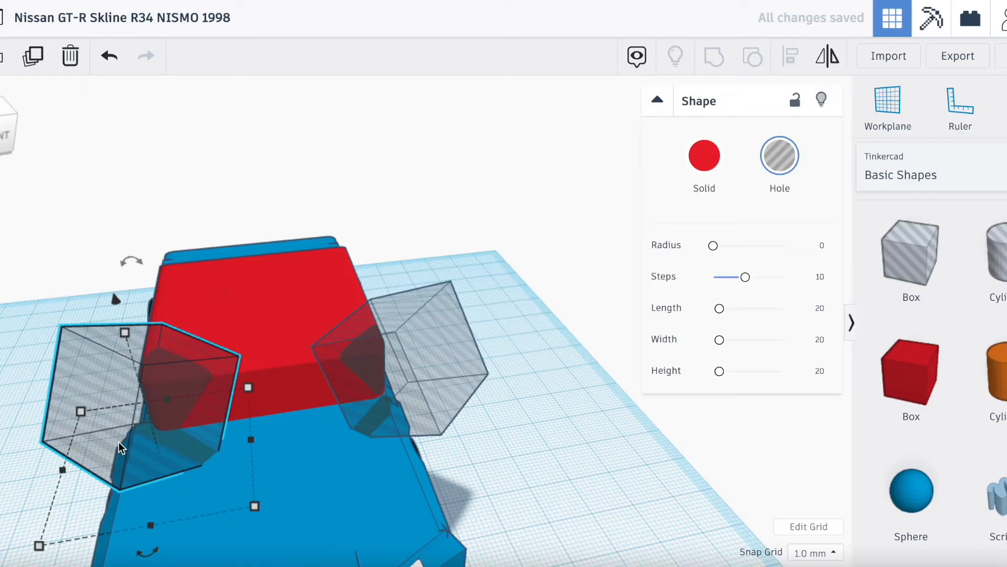
pyautogui.press('Left')
pyautogui.press('Left')
pyautogui.press('Left')
pyautogui.press('Right')
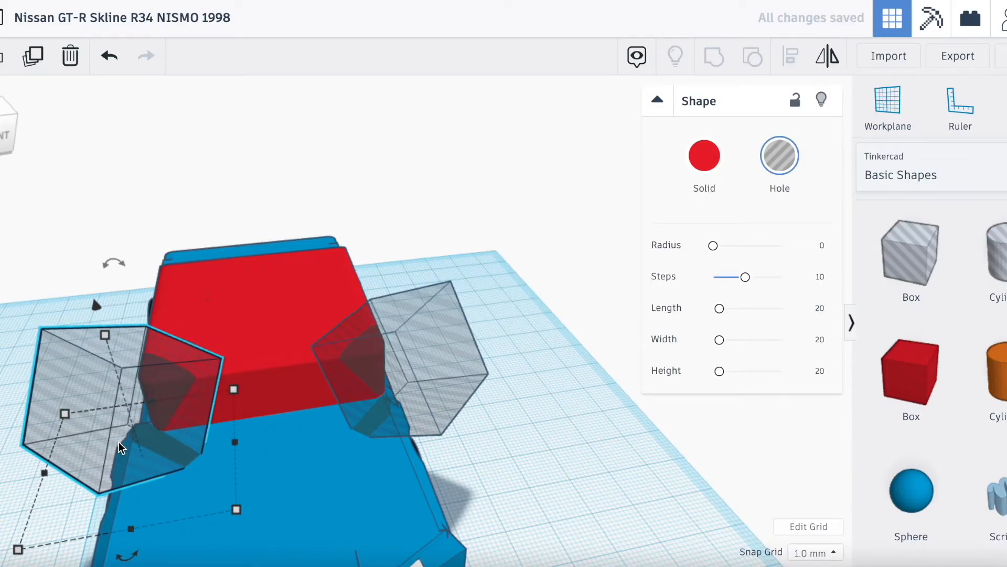
# Step: Group the cabin with both shifted hole boxes to try smaller front corner cuts and inspect them from the side
pyautogui.keyDown('shift'); pyautogui.click(261, 370); pyautogui.keyUp('shift')
pyautogui.keyDown('shift'); pyautogui.click(427, 379); pyautogui.keyUp('shift')
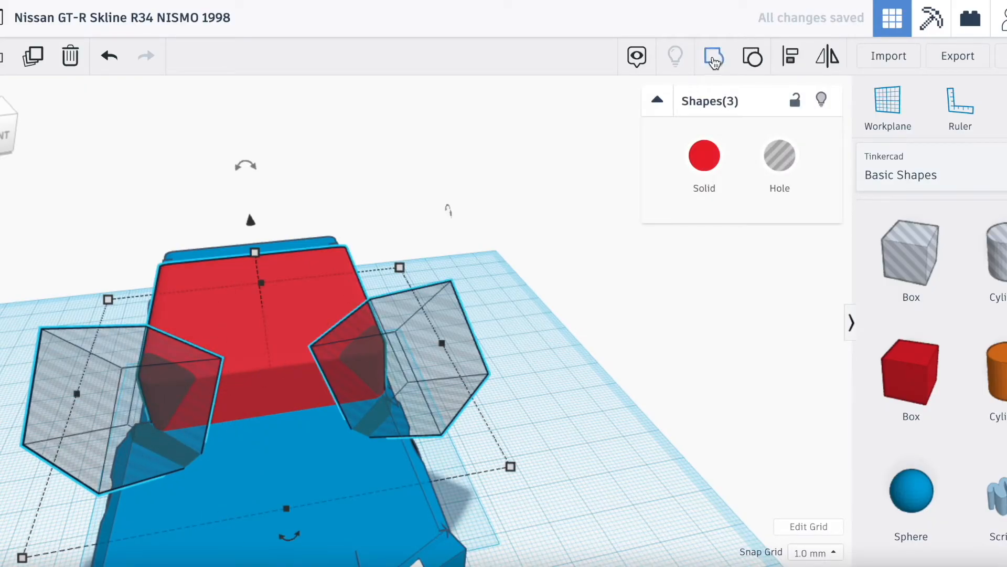
pyautogui.click(714, 58)
pyautogui.click(482, 406)
pyautogui.click(5, 125)
pyautogui.moveTo(1, 129); pyautogui.dragTo(0, 146)
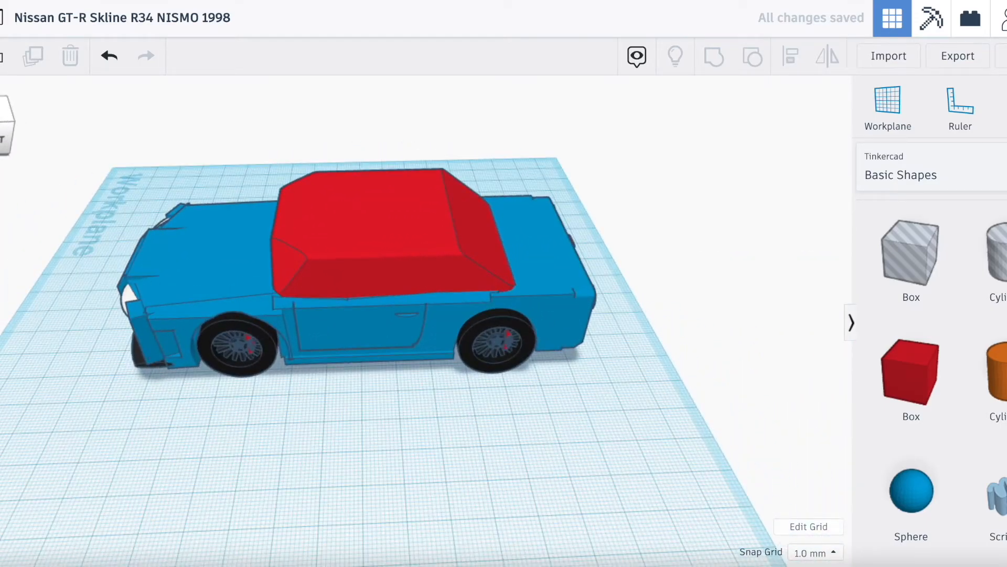
# Step: Undo the last corner cut and delete both corner hole boxes
pyautogui.hotkey('ctrl', 'z')
pyautogui.click(208, 278)
pyautogui.press('Delete')
pyautogui.click(260, 174)
pyautogui.press('Delete')
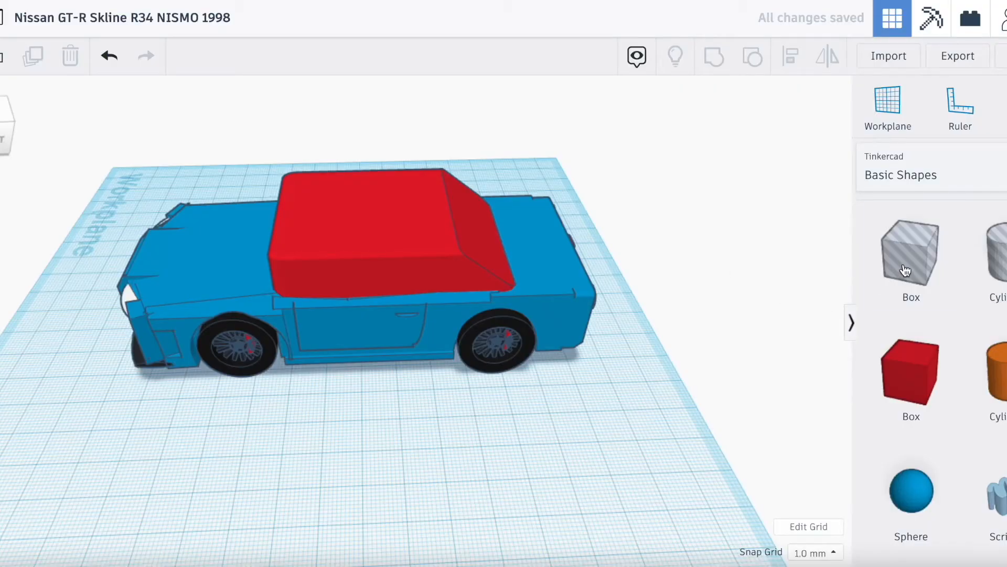
# Step: Add a hole box beside the front wheel, tilt it by -44° and raise it above the workplane
pyautogui.moveTo(906, 270); pyautogui.dragTo(208, 404)
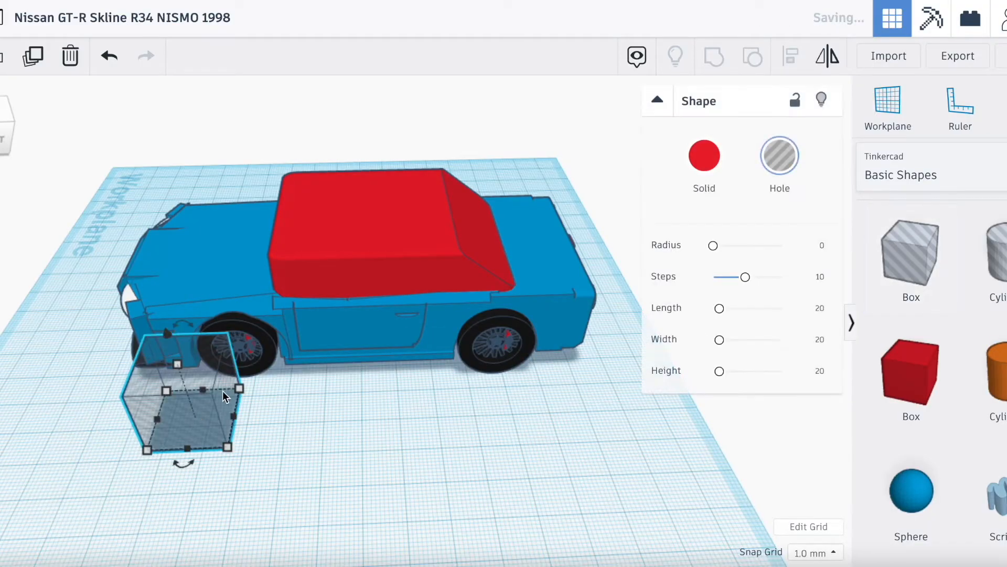
pyautogui.moveTo(187, 329); pyautogui.dragTo(236, 328)
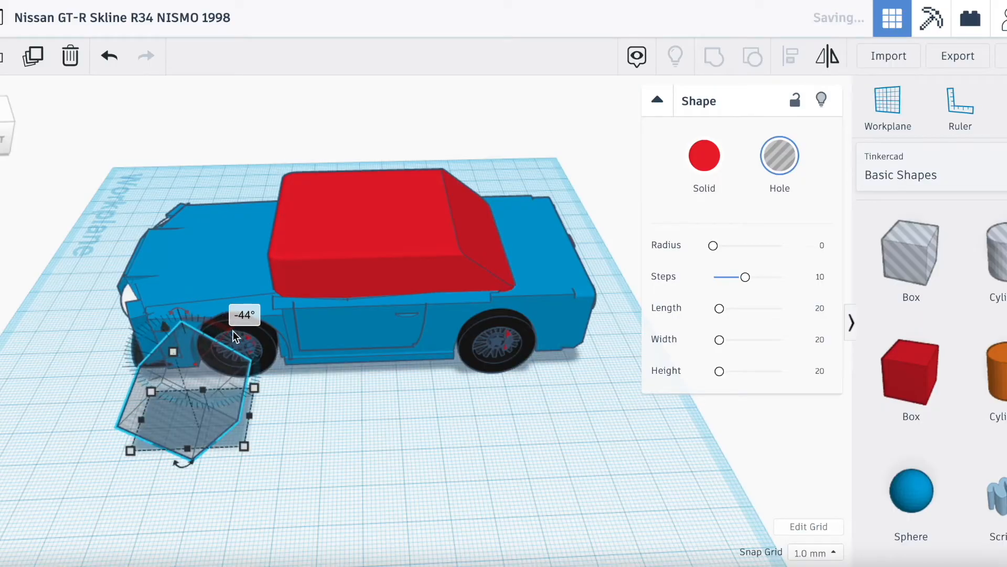
pyautogui.moveTo(168, 328); pyautogui.dragTo(188, 190)
# Step: Move the tilted hole box rearward and across the hood so that it overlaps the front edge of the cabin
pyautogui.press('Right')
pyautogui.press('Right')
pyautogui.press('Right')
pyautogui.press('Right')
pyautogui.press('Right')
pyautogui.press('Right')
pyautogui.press('Right')
pyautogui.press('Right')
pyautogui.press('Right')
pyautogui.press('Right')
pyautogui.press('Right')
pyautogui.press('Right')
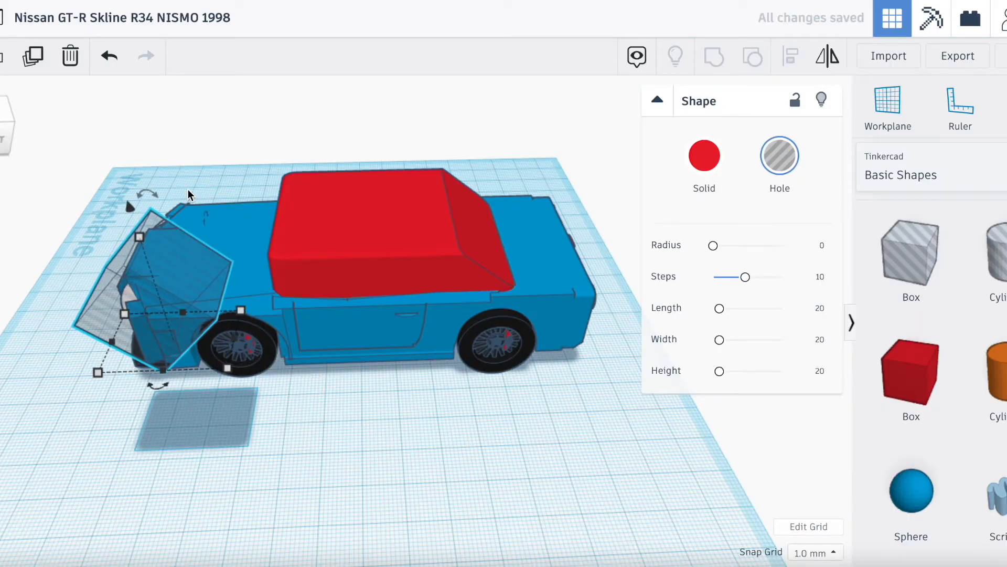
pyautogui.press('Right')
pyautogui.press('Right')
pyautogui.press('Up')
pyautogui.press('Up')
pyautogui.press('Up')
pyautogui.press('Up')
pyautogui.press('Up')
pyautogui.press('Up')
pyautogui.press('Up')
pyautogui.press('Up')
pyautogui.press('Up')
pyautogui.press('Up')
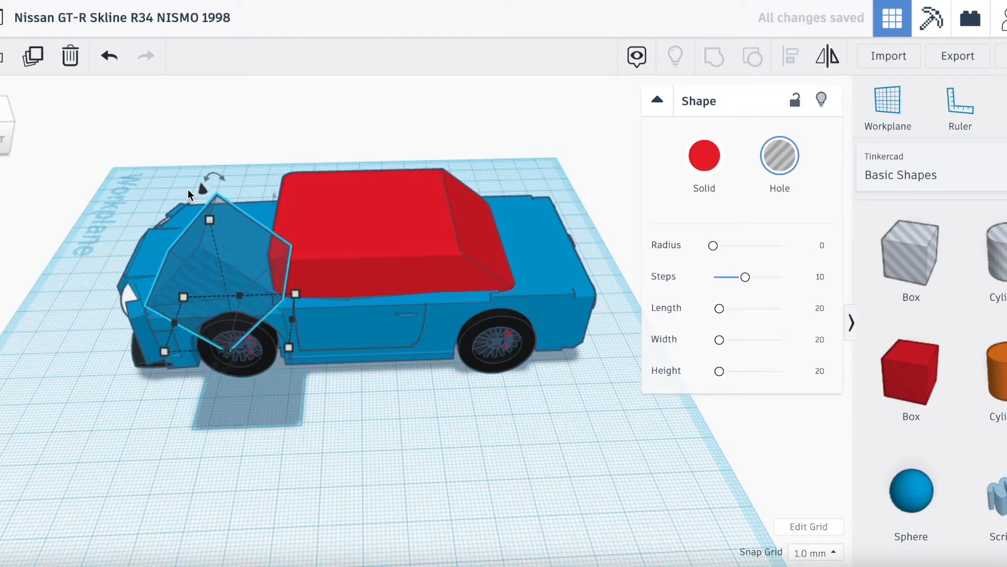
pyautogui.press('Right')
pyautogui.press('Right')
pyautogui.press('Right')
pyautogui.press('Right')
pyautogui.press('Right')
pyautogui.press('Right')
pyautogui.press('Right')
pyautogui.press('Right')
pyautogui.press('Right')
pyautogui.press('Left')
pyautogui.press('Left')
pyautogui.press('Left')
# Step: Stretch the tilted hole box across the full width of the cabin and lower it slightly to shape the windshield slope
pyautogui.moveTo(266, 288); pyautogui.dragTo(280, 176)
pyautogui.moveTo(254, 116); pyautogui.dragTo(254, 131)
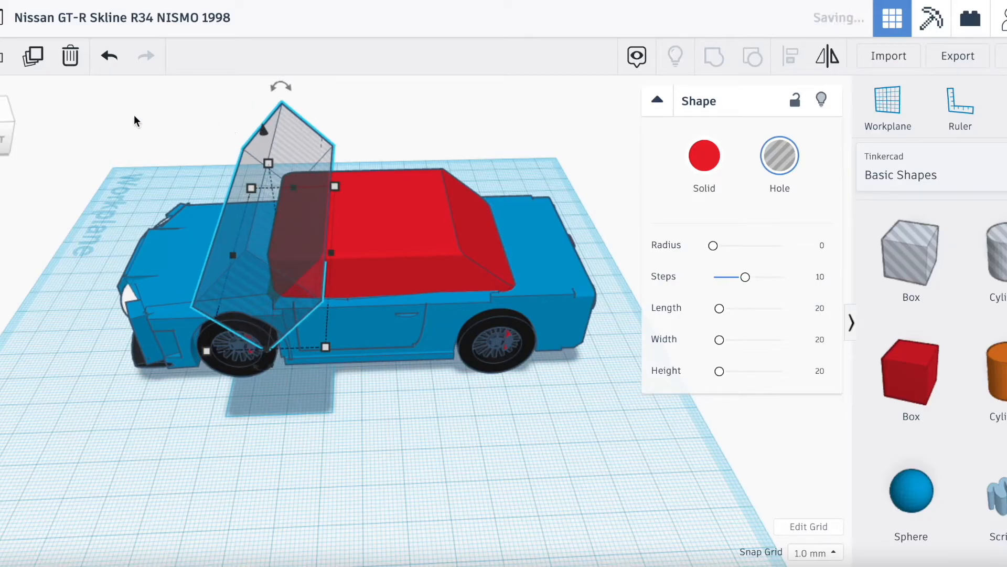
pyautogui.moveTo(3, 132); pyautogui.dragTo(47, 133, button='right')
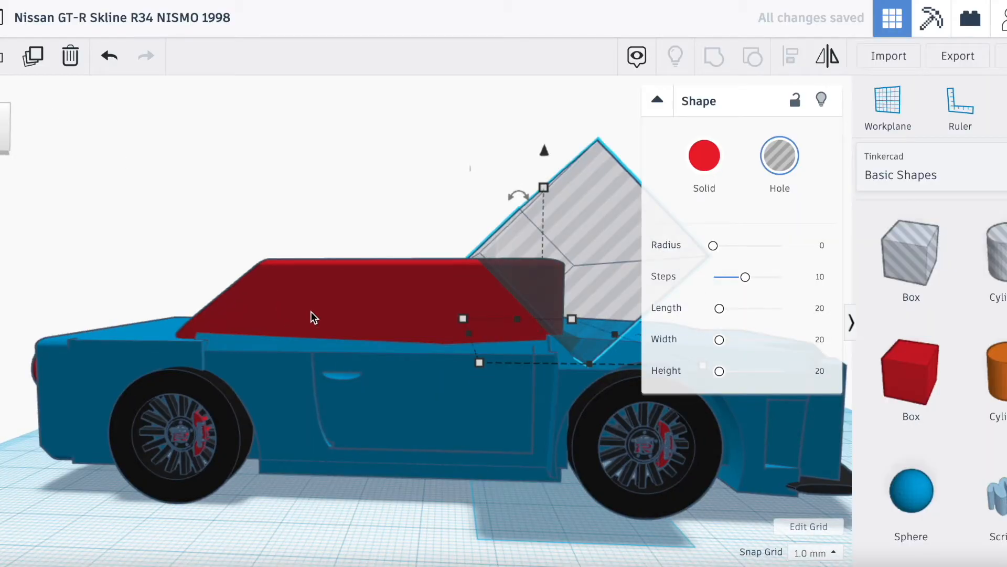
# Step: Group the tilted hole box with the cabin to cut the windshield slope
pyautogui.scroll(-3, 255, 283)
pyautogui.moveTo(10, 136); pyautogui.dragTo(0, 134)
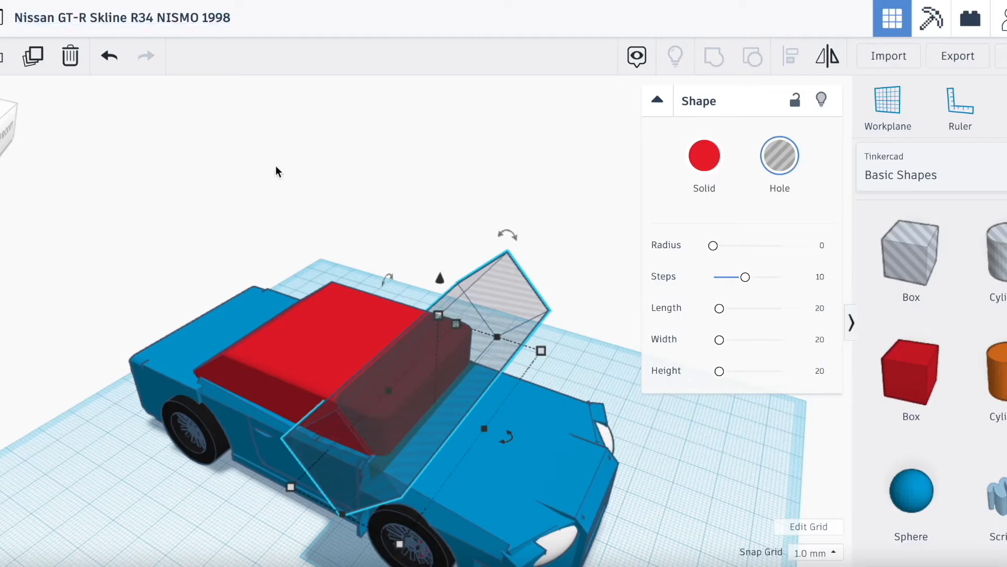
pyautogui.moveTo(276, 168); pyautogui.dragTo(373, 236, button='right')
pyautogui.scroll(3, 314, 405)
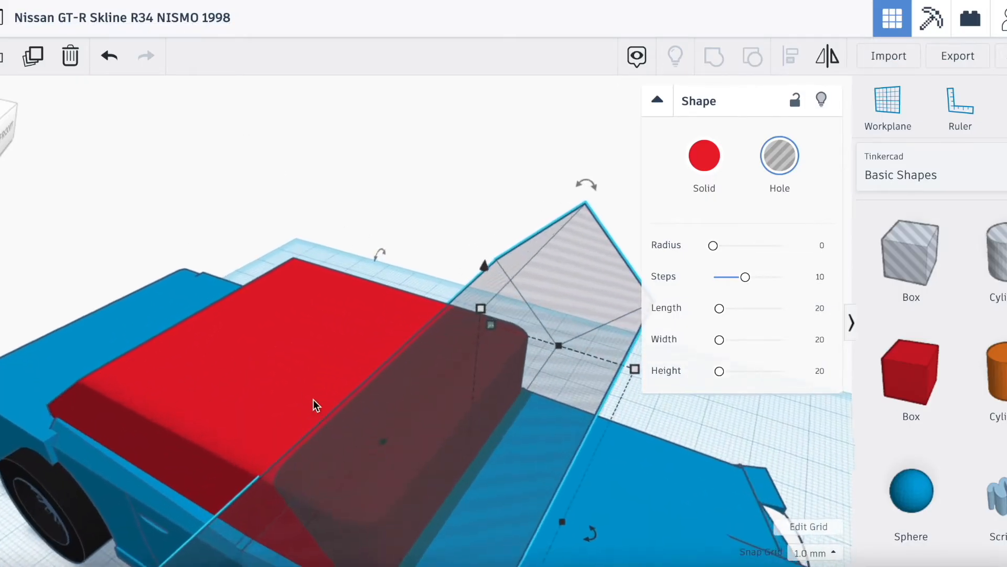
pyautogui.keyDown('shift'); pyautogui.click(225, 416); pyautogui.keyUp('shift')
pyautogui.click(714, 58)
pyautogui.scroll(-2, 533, 227)
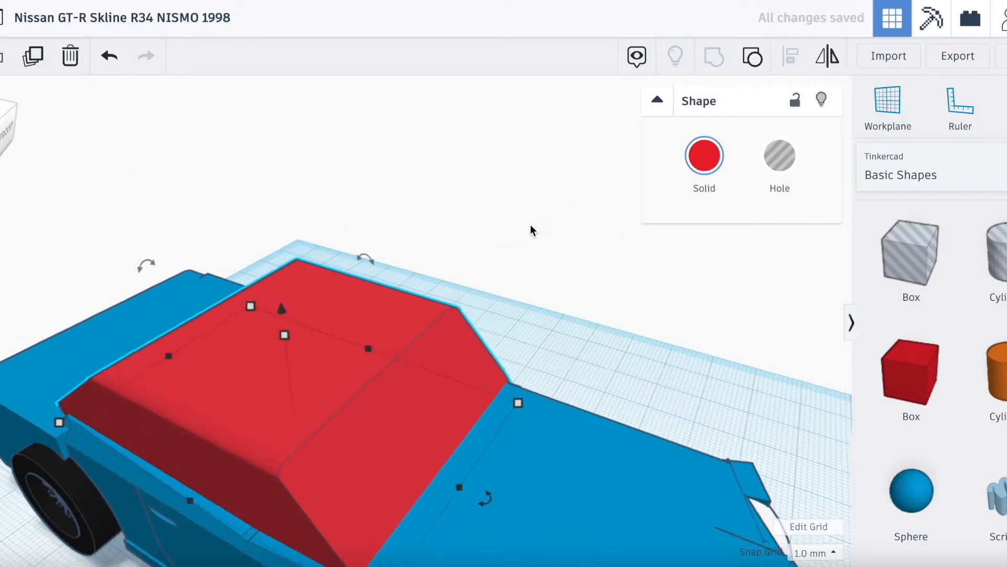
pyautogui.click(131, 537)
pyautogui.moveTo(1, 143); pyautogui.dragTo(2, 135)
pyautogui.click(360, 347)
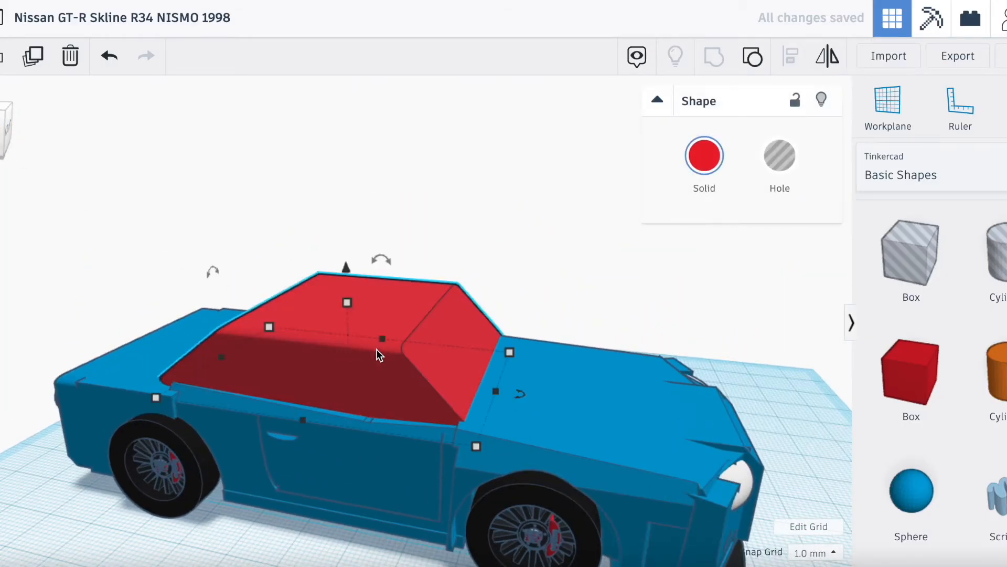
pyautogui.click(229, 521)
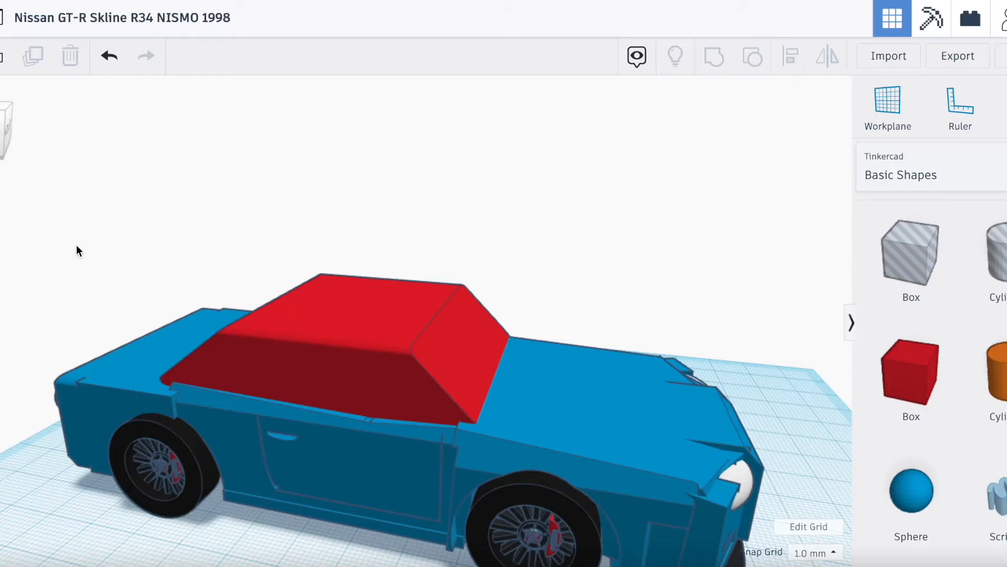
pyautogui.moveTo(6, 129); pyautogui.dragTo(0, 137)
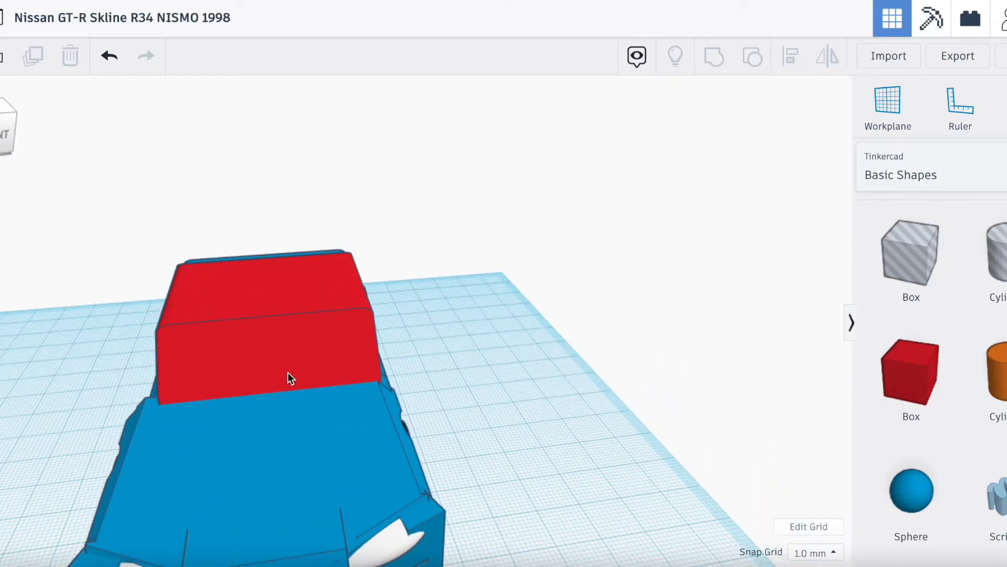
# Step: Widen the cabin to 50 mm so that it reaches the body's side
pyautogui.click(189, 378)
pyautogui.moveTo(178, 349); pyautogui.dragTo(164, 351)
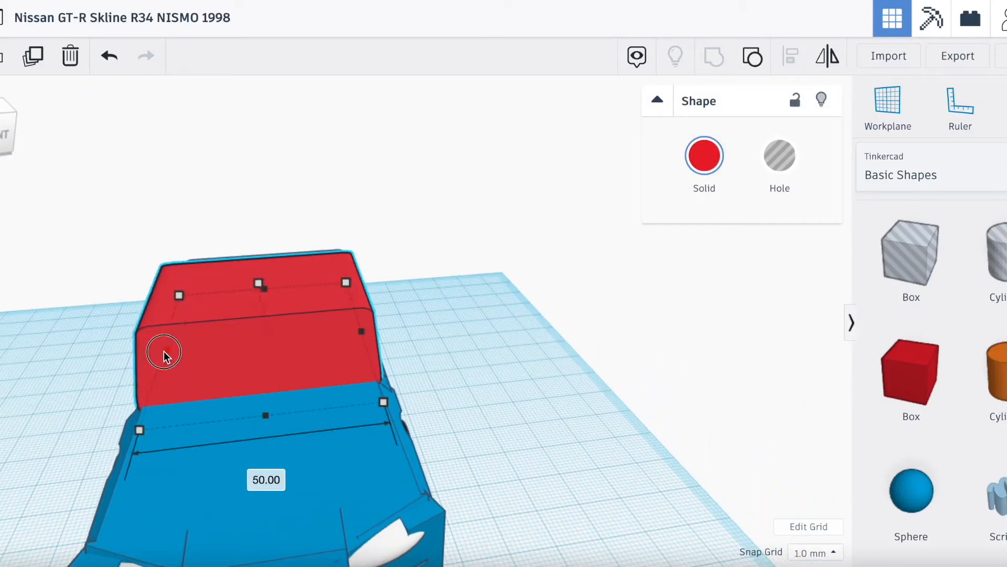
pyautogui.click(578, 366)
pyautogui.click(8, 131)
# Step: Add a hole box beside the front of the car, raise it above the hood and tilt it
pyautogui.moveTo(910, 252); pyautogui.dragTo(393, 487)
pyautogui.moveTo(298, 393); pyautogui.dragTo(303, 292)
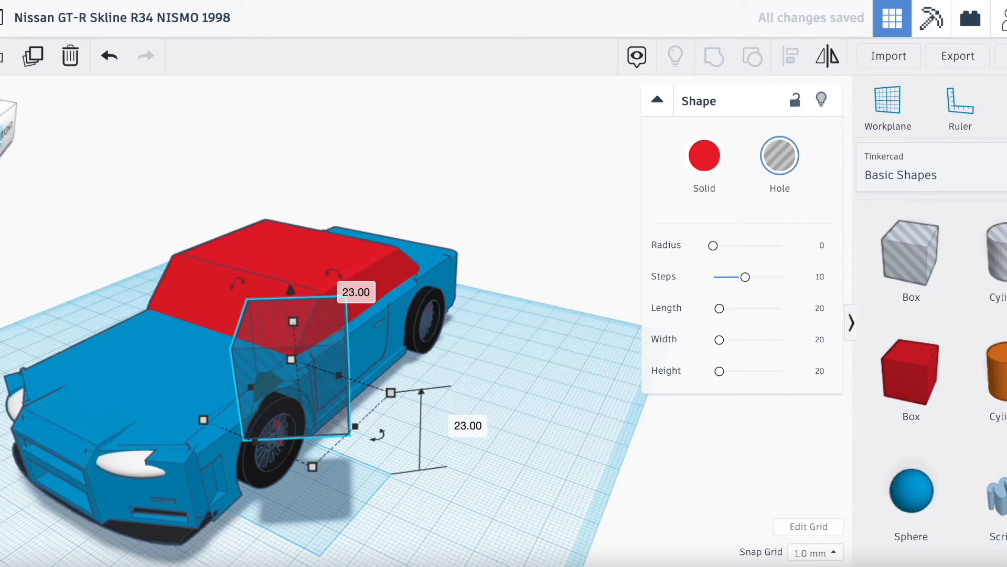
pyautogui.click(16, 138)
pyautogui.moveTo(576, 270)
pyautogui.mouseDown()
pyautogui.moveTo(586, 266)
pyautogui.moveTo(573, 271)
pyautogui.mouseUp()
pyautogui.hotkey('ctrl', 'z')
pyautogui.hotkey('ctrl', 'z')
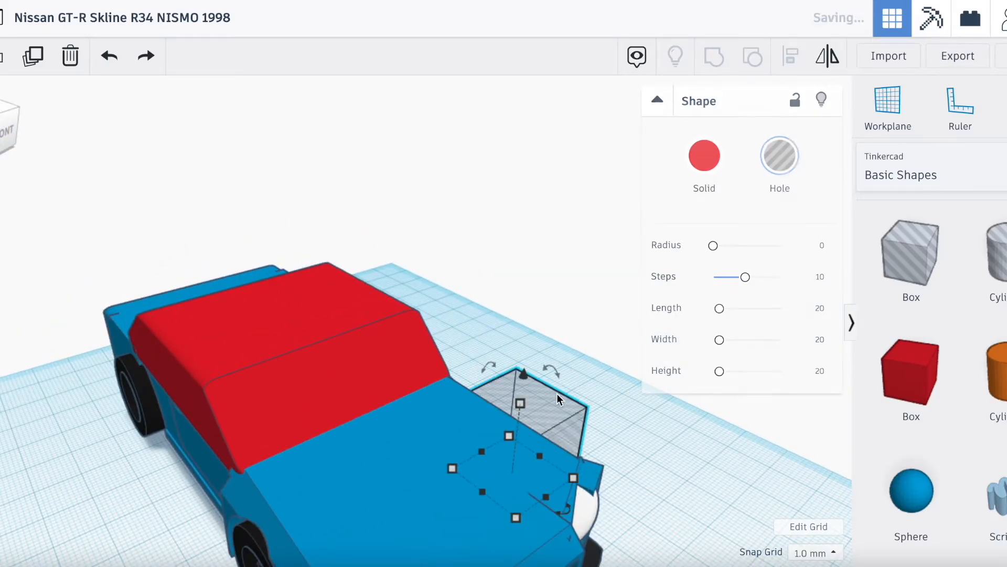
pyautogui.moveTo(522, 374); pyautogui.dragTo(511, 223)
pyautogui.moveTo(599, 417); pyautogui.dragTo(631, 386)
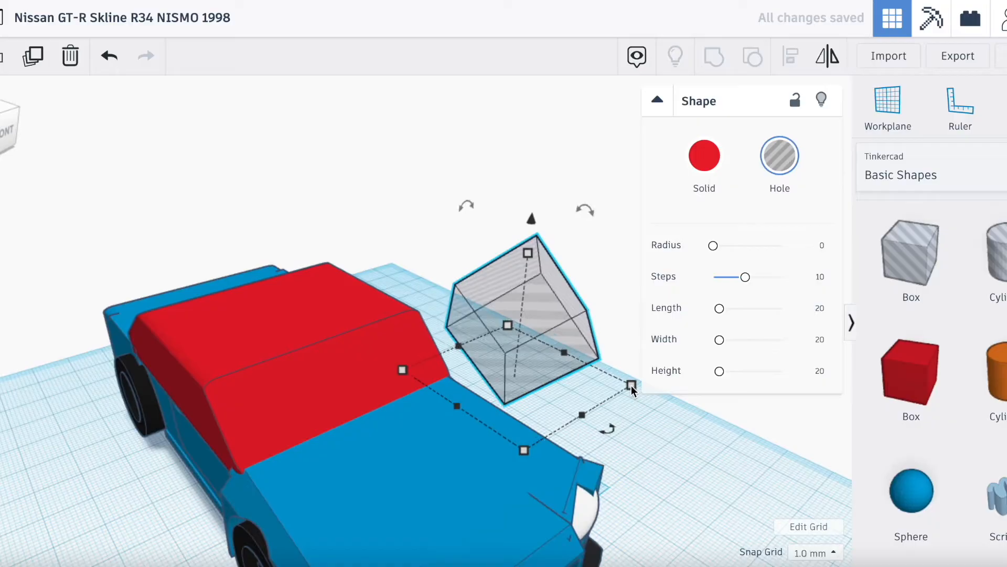
# Step: Move the tilted hole box against one front corner of the cabin and lower it by 3 mm
pyautogui.press('Down')
pyautogui.press('Down')
pyautogui.press('Left')
pyautogui.press('Left')
pyautogui.press('Left')
pyautogui.press('Left')
pyautogui.press('Left')
pyautogui.press('Up')
pyautogui.press('Up')
pyautogui.press('Up')
pyautogui.press('Up')
pyautogui.press('Up')
pyautogui.press('Up')
pyautogui.press('Up')
pyautogui.press('Up')
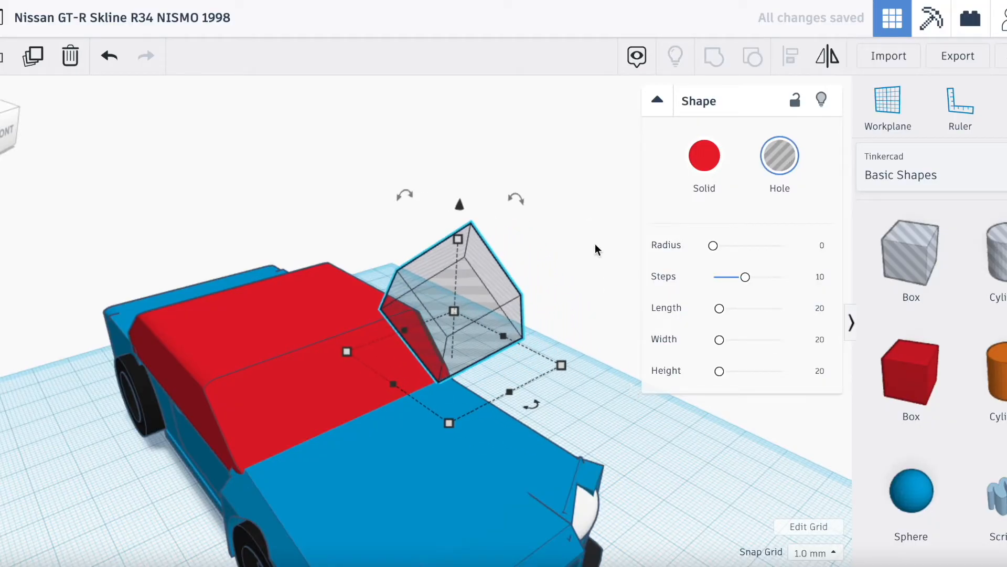
pyautogui.moveTo(459, 211); pyautogui.dragTo(468, 227)
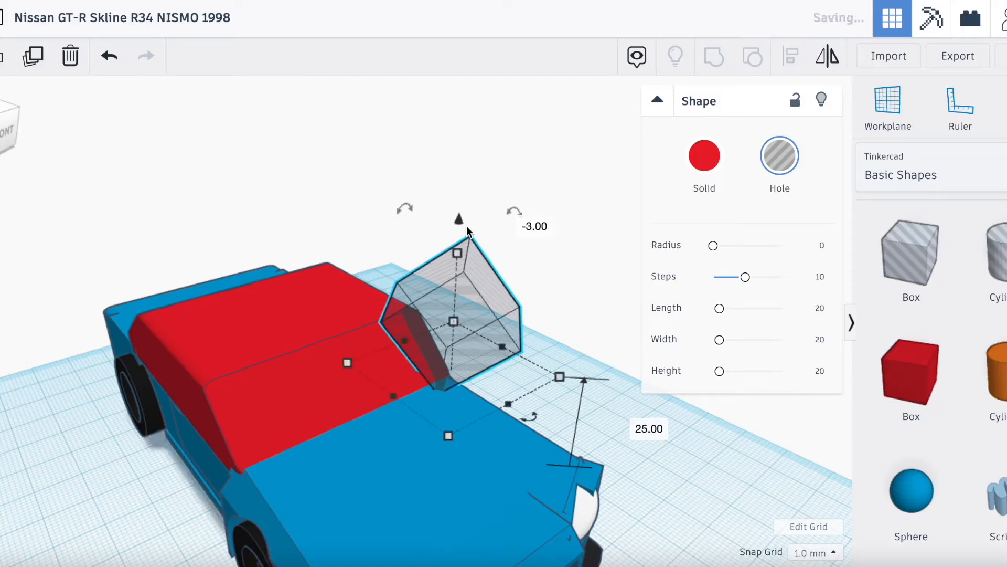
pyautogui.press('Up')
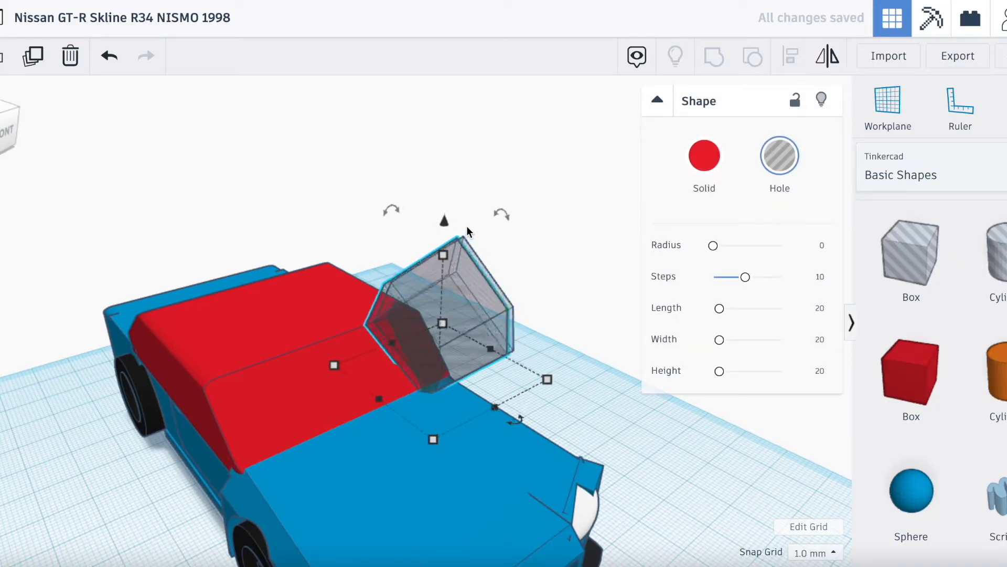
# Step: Duplicate the corner hole box, mirror the copy and place it over the opposite front corner of the cabin
pyautogui.press('Left')
pyautogui.press('Left')
pyautogui.press('Left')
pyautogui.press('Left')
pyautogui.press('Left')
pyautogui.press('Left')
pyautogui.press('Left')
pyautogui.press('Left')
pyautogui.press('Left')
pyautogui.press('Left')
pyautogui.press('Left')
pyautogui.press('Left')
pyautogui.press('Left')
pyautogui.press('Left')
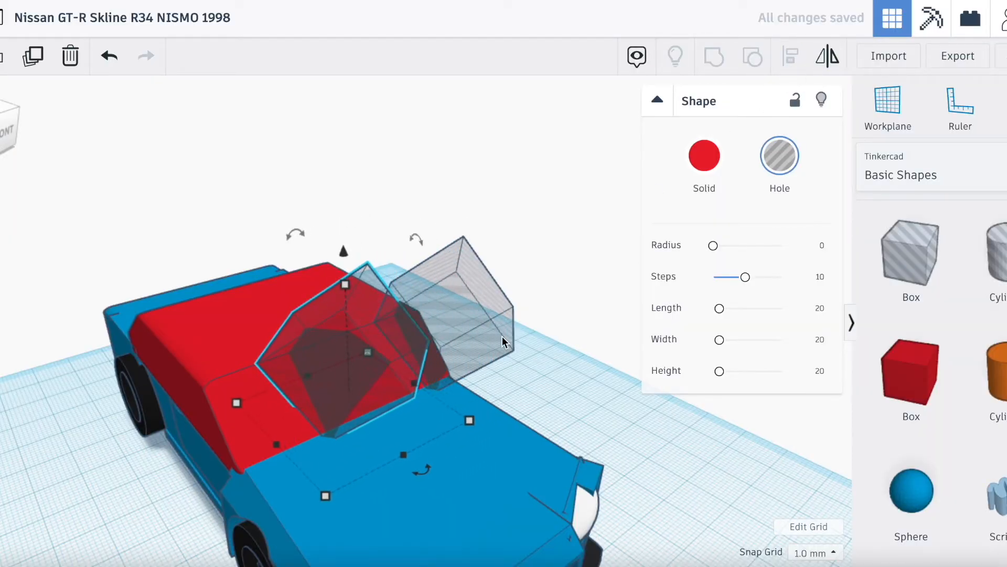
pyautogui.press('Left')
pyautogui.press('Left')
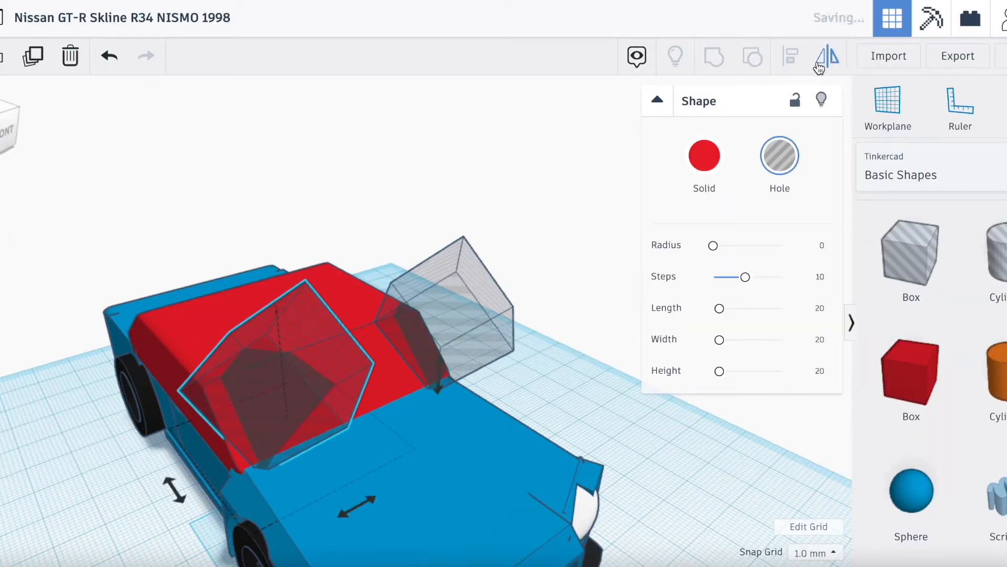
pyautogui.press('Left')
pyautogui.press('Left')
pyautogui.press('Left')
pyautogui.press('Left')
pyautogui.press('Left')
pyautogui.press('Left')
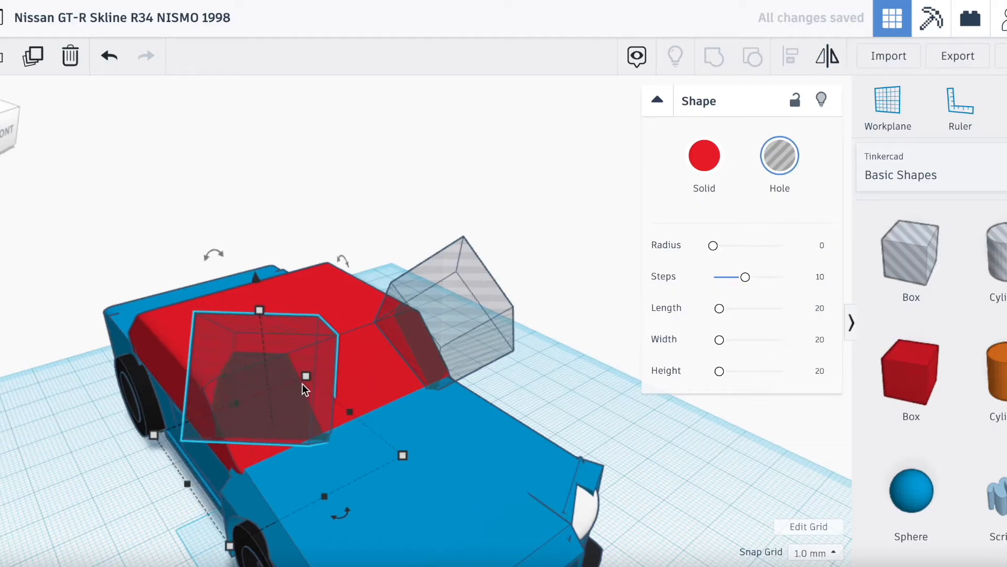
pyautogui.press('Left')
pyautogui.press('Left')
pyautogui.press('Left')
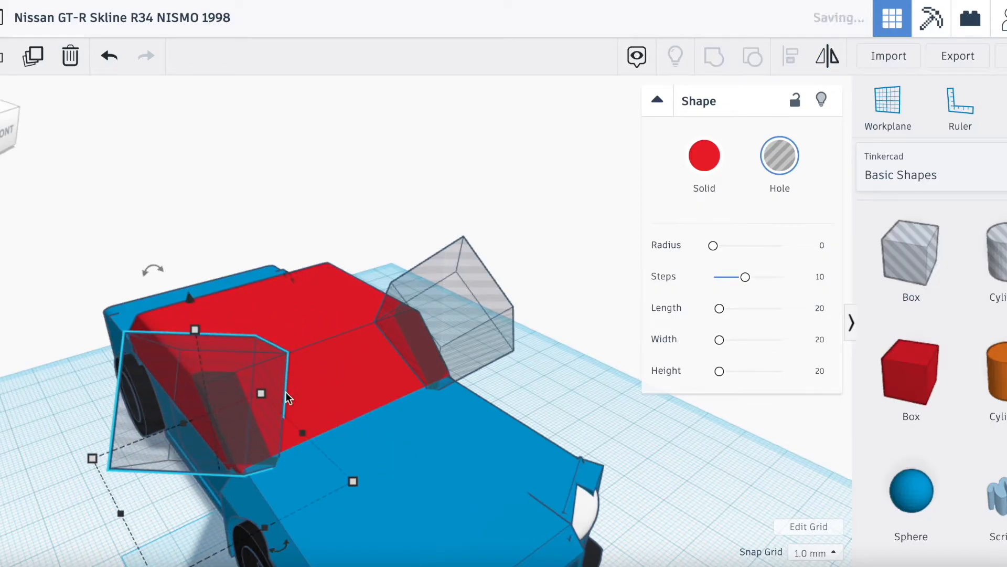
# Step: Group both corner hole boxes with the cabin to bevel the two windshield corners
pyautogui.moveTo(8, 131); pyautogui.dragTo(2, 136)
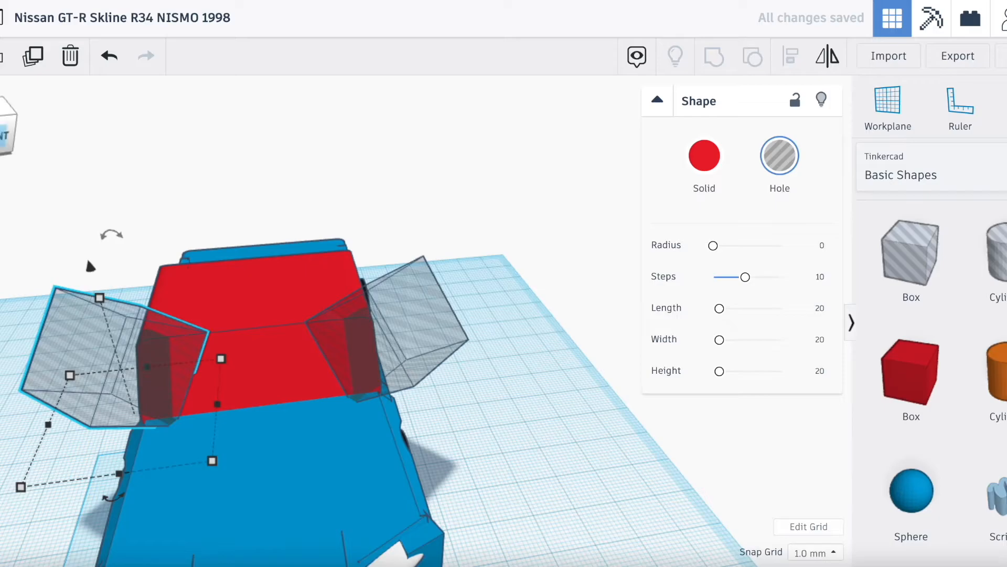
pyautogui.keyDown('shift'); pyautogui.click(421, 337); pyautogui.keyUp('shift')
pyautogui.keyDown('shift'); pyautogui.click(262, 314); pyautogui.keyUp('shift')
pyautogui.click(714, 57)
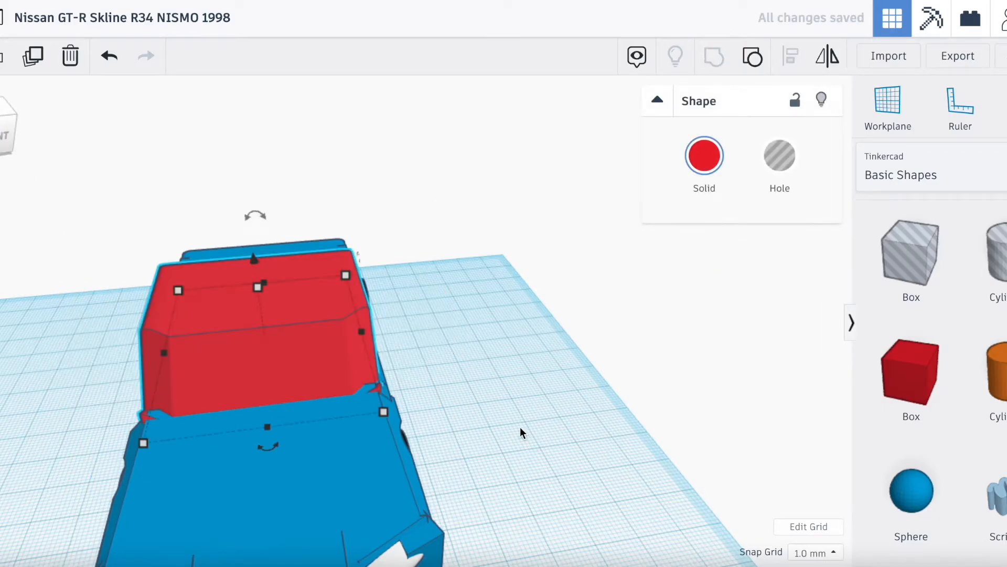
# Step: Reduce the cabin's height slightly to lower the roof
pyautogui.moveTo(3, 128); pyautogui.dragTo(32, 126)
pyautogui.moveTo(389, 292); pyautogui.dragTo(388, 309)
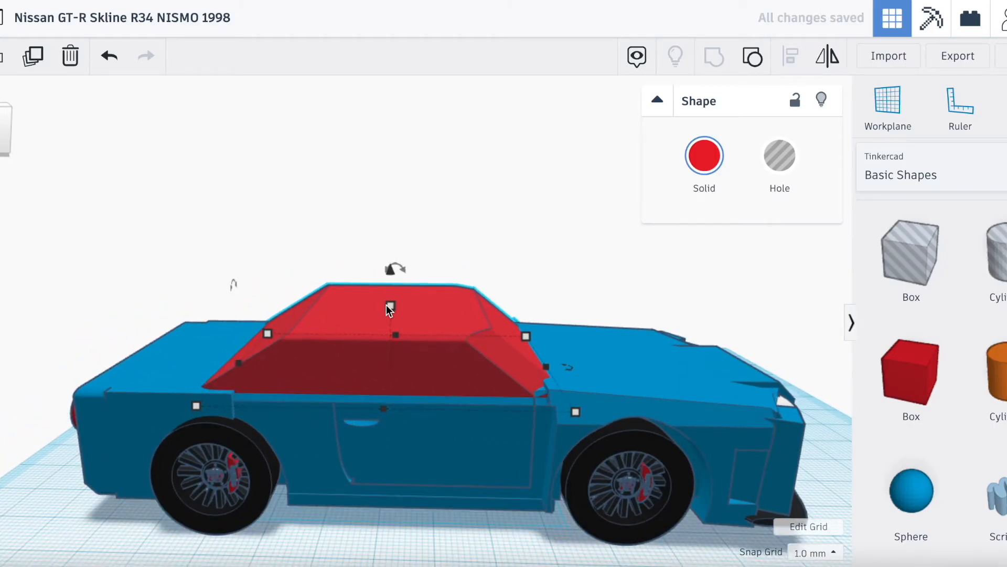
pyautogui.moveTo(6, 128); pyautogui.dragTo(0, 149)
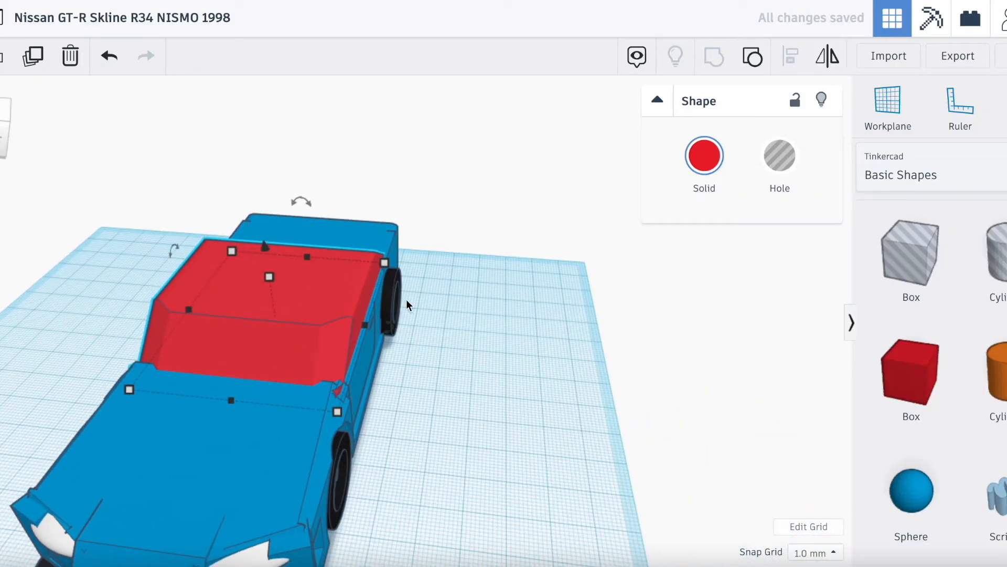
pyautogui.click(508, 440)
# Step: Try recoloring the cabin in the same blue as the body
pyautogui.scroll(3, 283, 286)
pyautogui.click(268, 294)
pyautogui.click(677, 186)
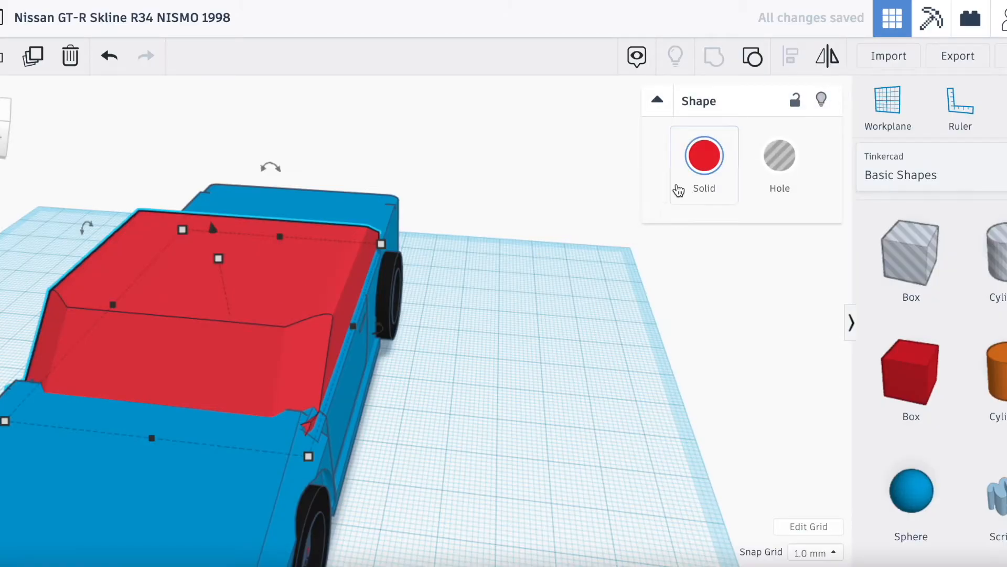
pyautogui.click(422, 286)
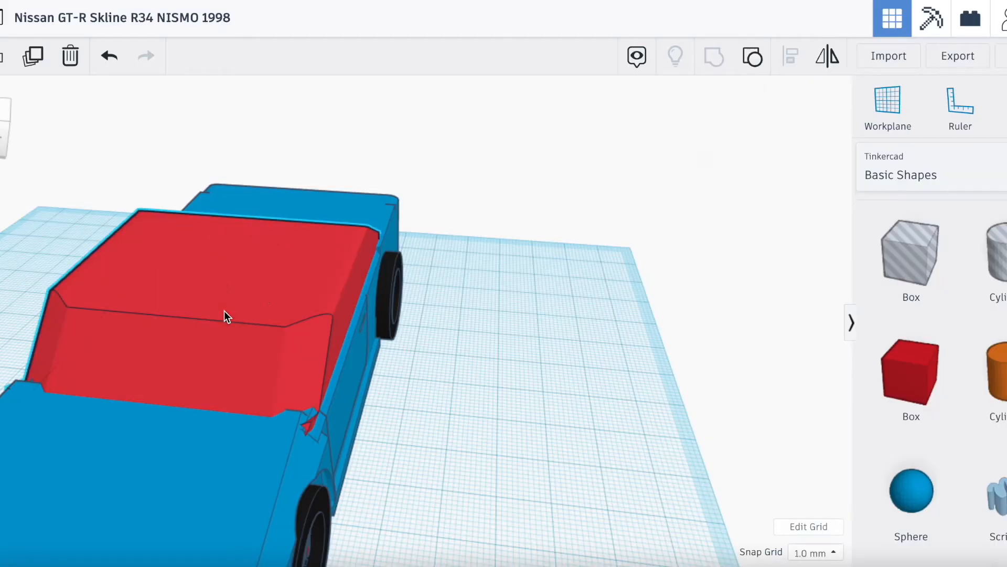
pyautogui.click(225, 311)
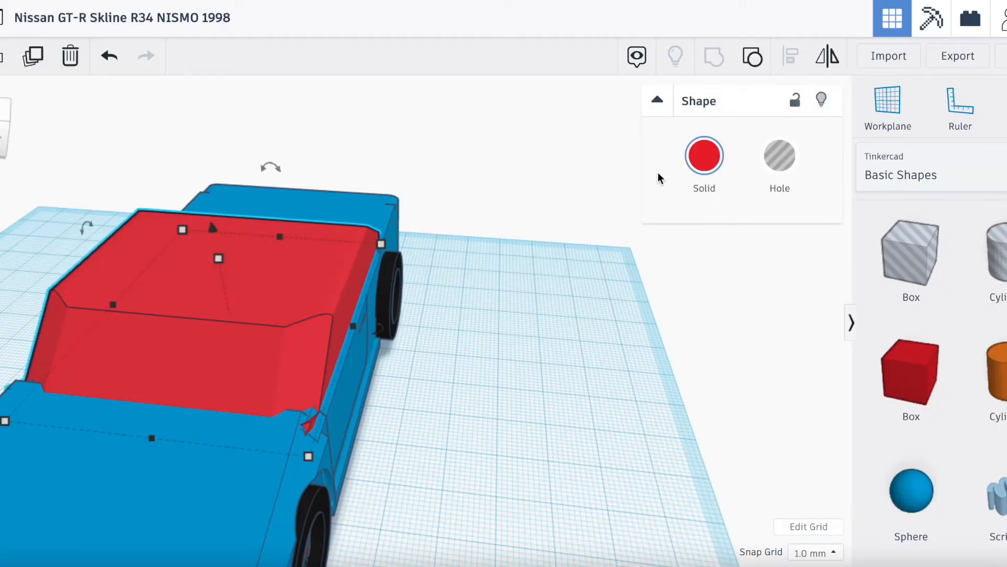
pyautogui.click(726, 156)
pyautogui.click(825, 303)
pyautogui.click(499, 467)
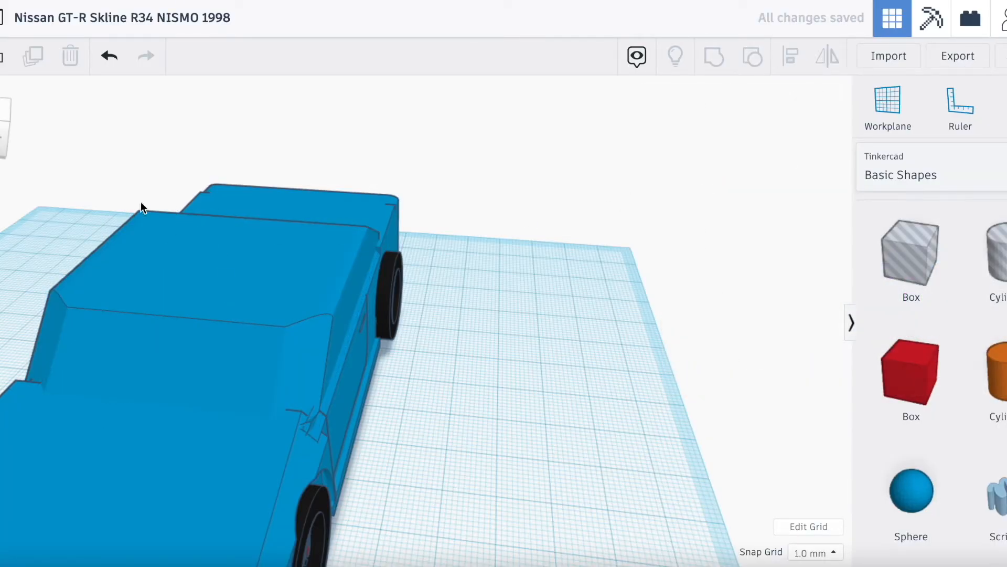
# Step: Try a light red preset on the cabin and set its color back to bright red
pyautogui.click(11, 129)
pyautogui.click(119, 265)
pyautogui.click(704, 156)
pyautogui.click(715, 267)
pyautogui.click(704, 156)
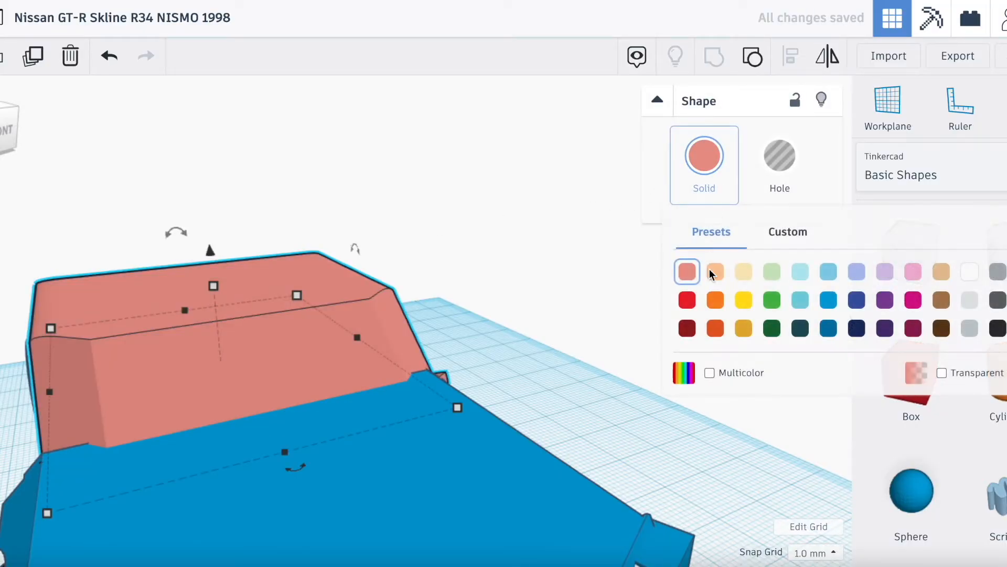
pyautogui.click(680, 300)
pyautogui.click(767, 347)
pyautogui.click(685, 396)
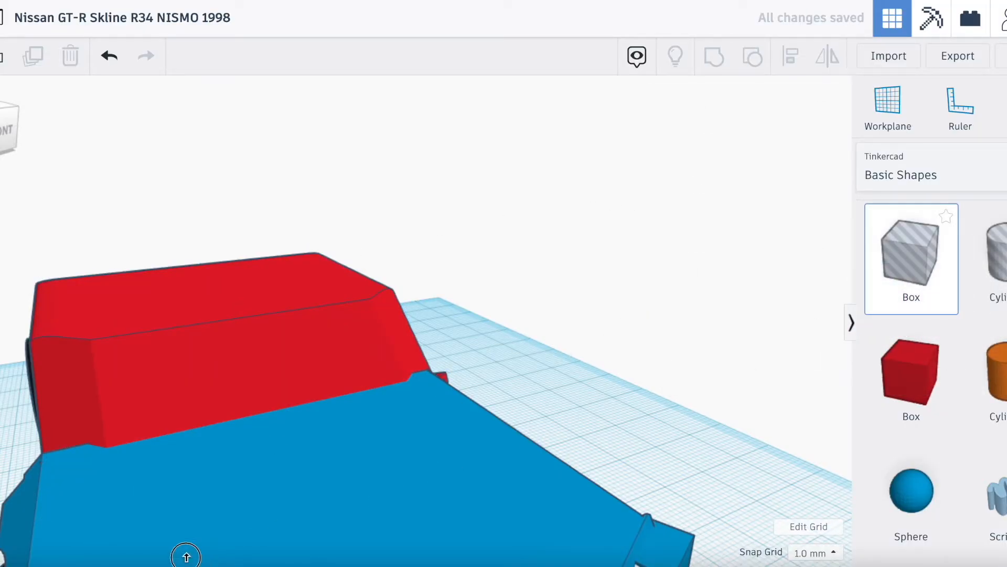
# Step: Add a hole box on the hood, raise it above the workplane and line it up with the windshield
pyautogui.click(218, 474)
pyautogui.moveTo(181, 370); pyautogui.dragTo(180, 286)
pyautogui.press('Down')
pyautogui.press('Down')
pyautogui.press('Down')
pyautogui.press('Down')
pyautogui.press('Down')
pyautogui.press('Down')
pyautogui.press('Down')
pyautogui.press('Down')
pyautogui.press('Down')
pyautogui.press('Down')
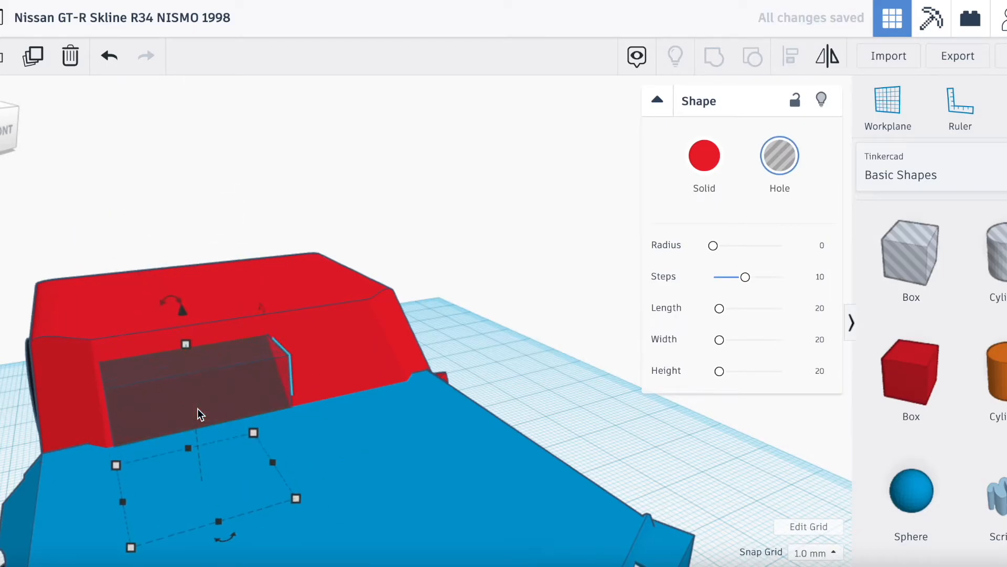
# Step: Adjust the windshield hole box's height, shift it to one side of the cabin and stretch it to 46 mm wide
pyautogui.moveTo(191, 352); pyautogui.dragTo(199, 310)
pyautogui.moveTo(190, 345); pyautogui.dragTo(186, 313)
pyautogui.press('Left')
pyautogui.press('Left')
pyautogui.press('Left')
pyautogui.press('Left')
pyautogui.press('Left')
pyautogui.press('Left')
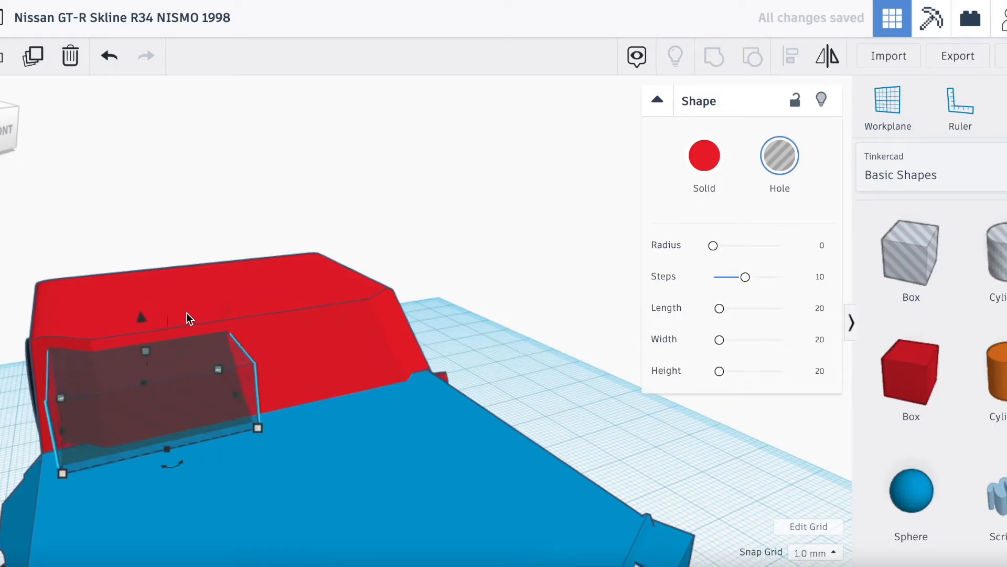
pyautogui.moveTo(231, 400); pyautogui.dragTo(393, 355)
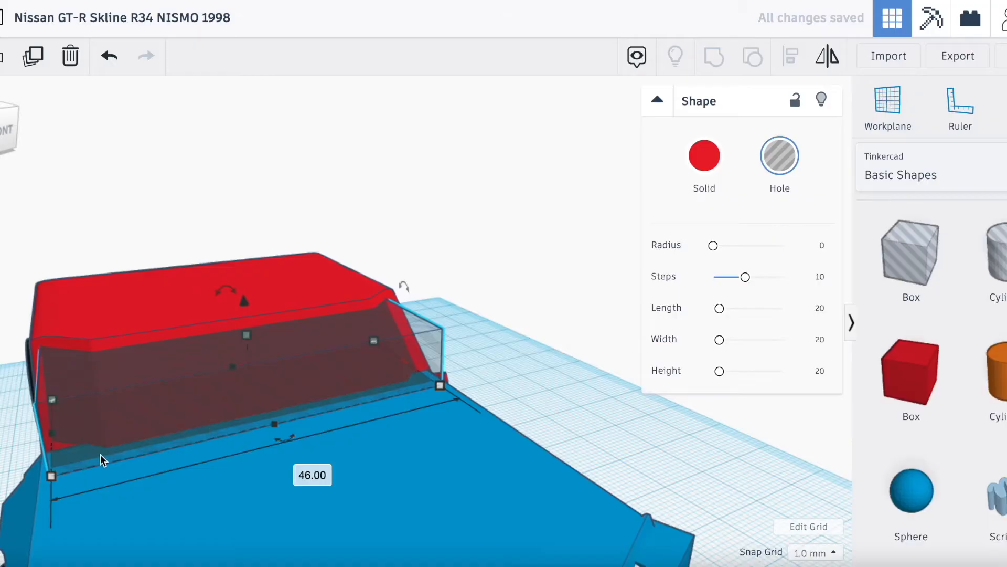
# Step: Lengthen the hole box through the cabin past the rear window and round its edges with a radius of 1.95
pyautogui.moveTo(0, 129); pyautogui.dragTo(13, 131)
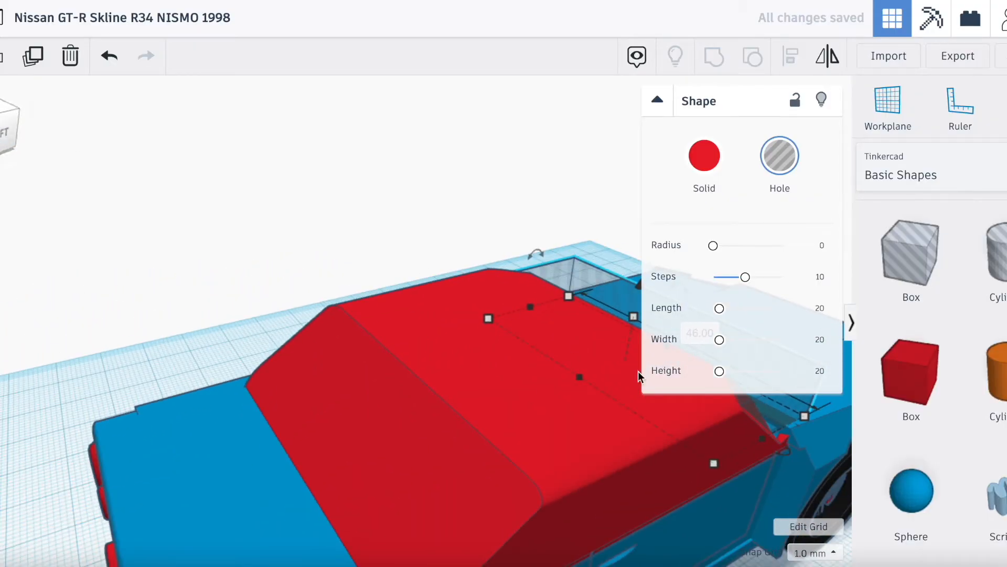
pyautogui.moveTo(714, 463); pyautogui.dragTo(259, 500)
pyautogui.moveTo(0, 145); pyautogui.dragTo(0, 144)
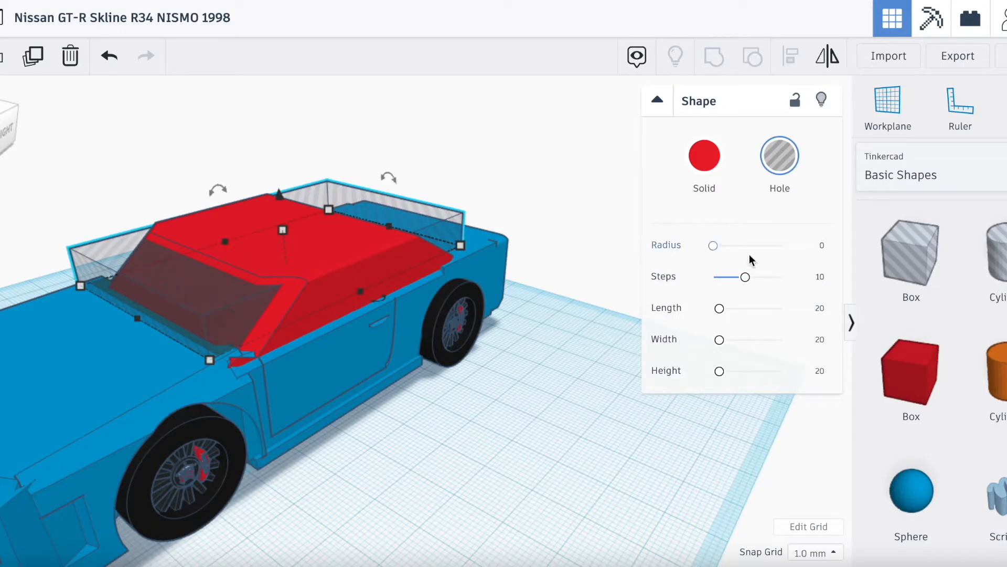
pyautogui.moveTo(714, 247); pyautogui.dragTo(720, 246)
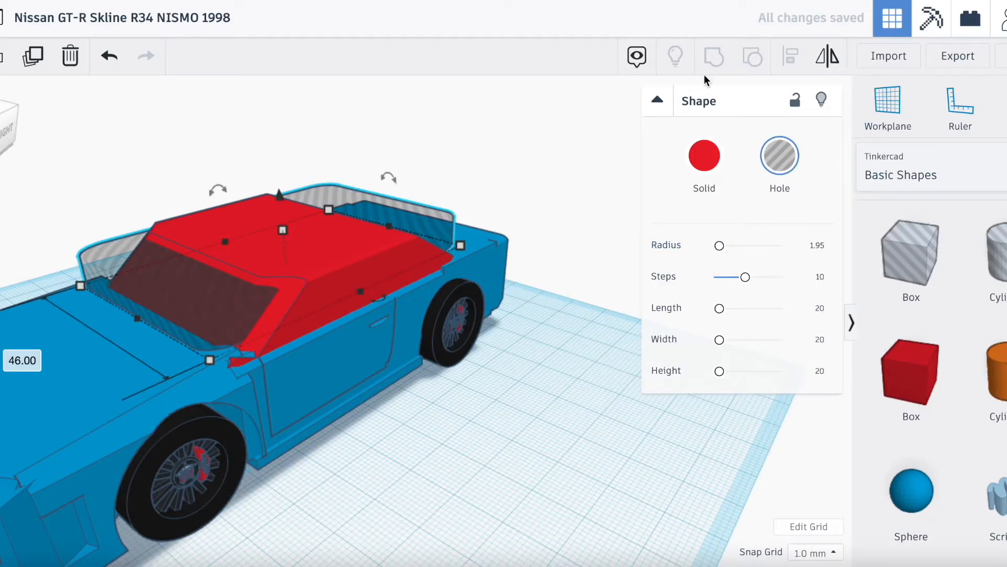
# Step: Group the rounded hole box with the cabin to cut the windshield and rear window openings
pyautogui.keyDown('shift'); pyautogui.click(303, 269); pyautogui.keyUp('shift')
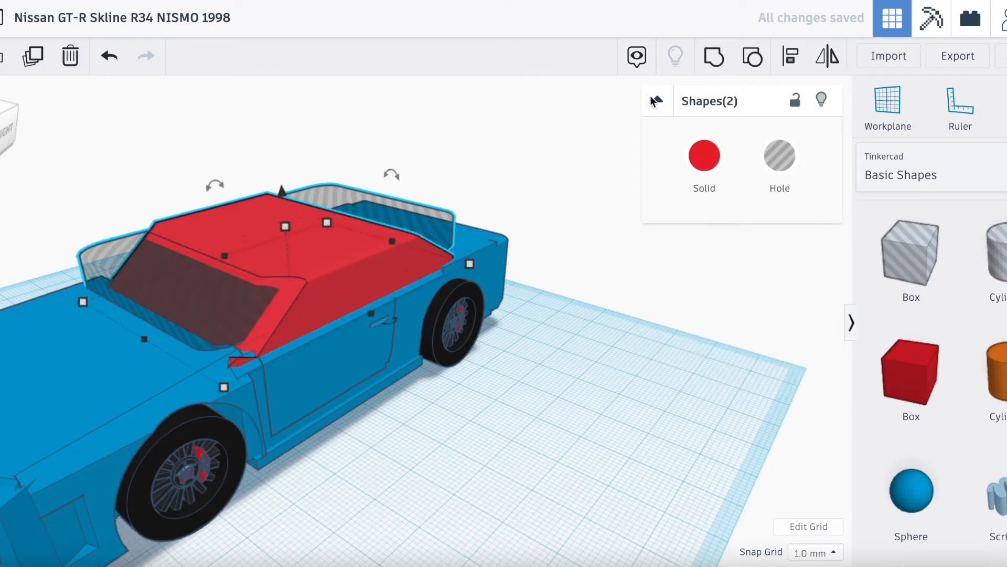
pyautogui.click(710, 59)
pyautogui.scroll(3, 183, 465)
pyautogui.click(1, 113)
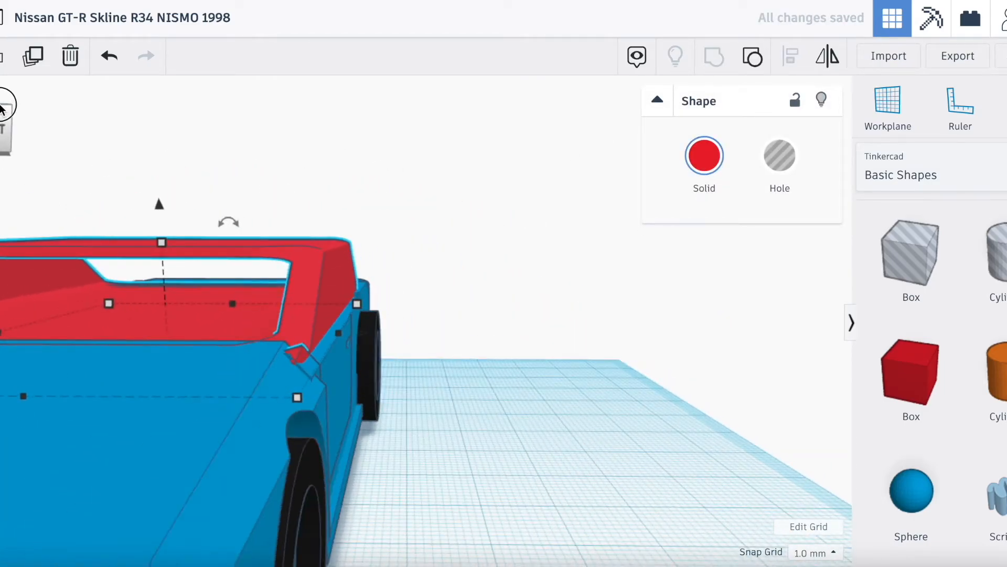
# Step: Raise the cabin's height to 15 mm
pyautogui.moveTo(1, 106)
pyautogui.mouseDown()
pyautogui.moveTo(13, 105)
pyautogui.moveTo(0, 125)
pyautogui.mouseUp()
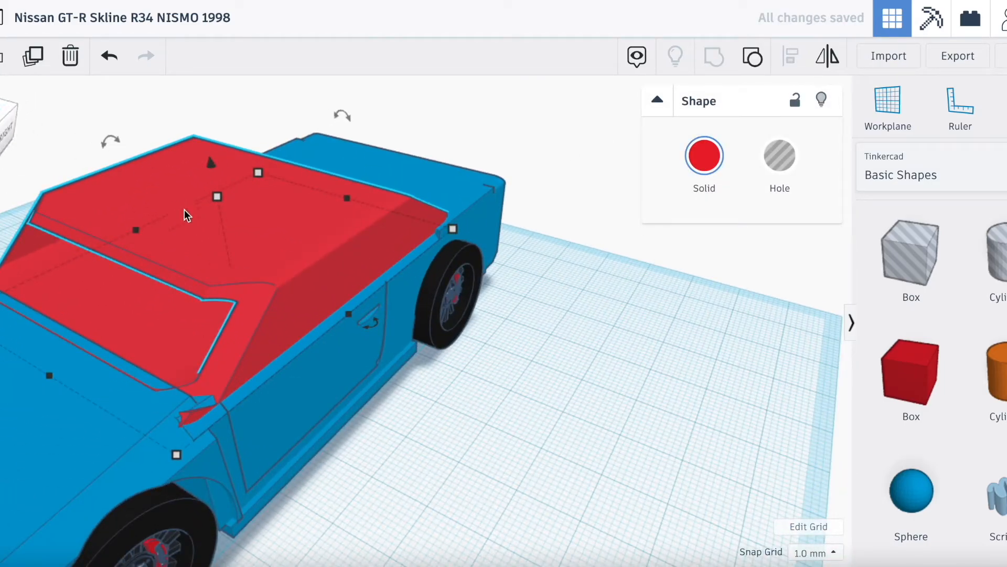
pyautogui.moveTo(220, 197); pyautogui.dragTo(222, 186)
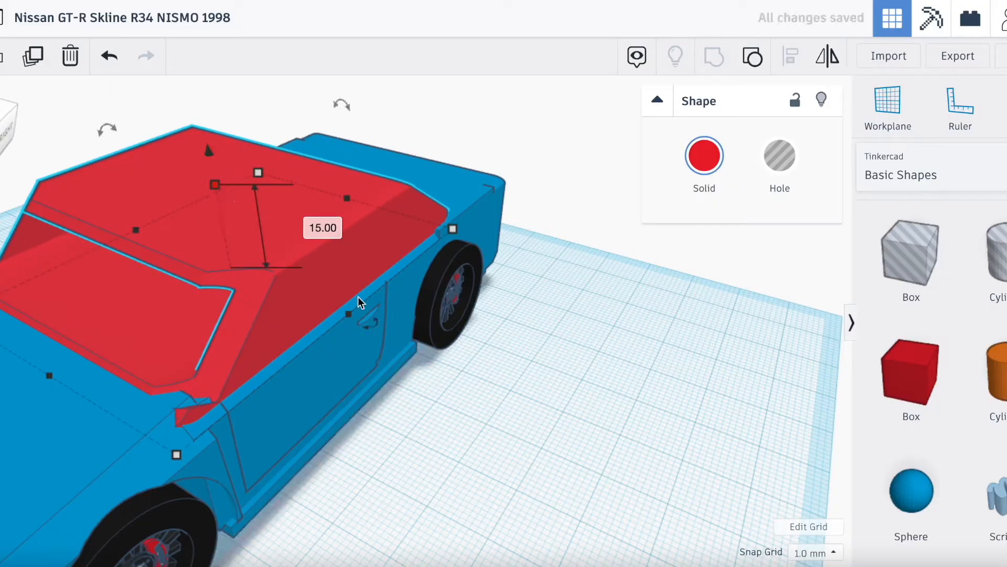
pyautogui.click(468, 399)
pyautogui.moveTo(2, 131)
pyautogui.mouseDown()
pyautogui.moveTo(10, 116)
pyautogui.moveTo(1, 125)
pyautogui.mouseUp()
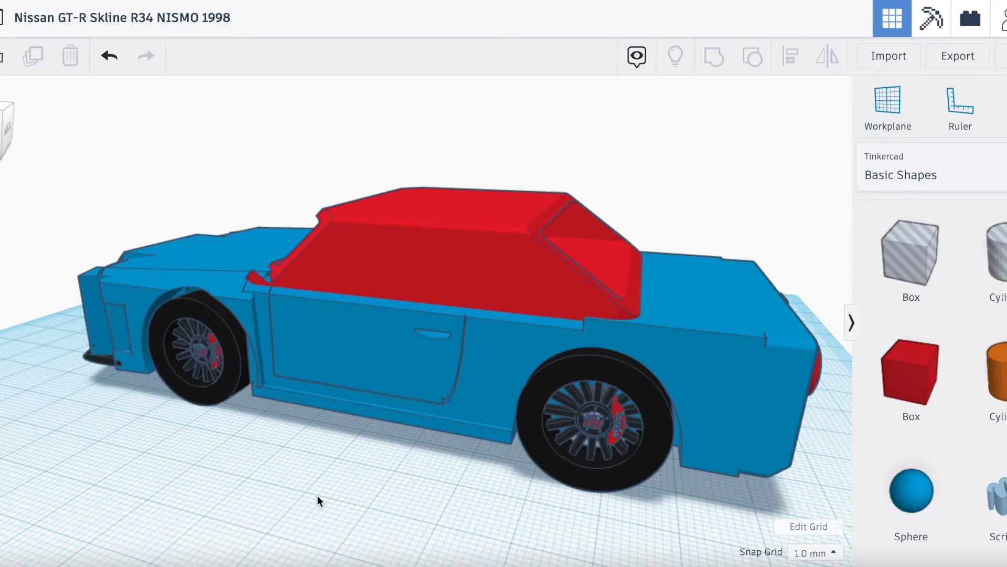
# Step: Add a hole box in front of the door and raise it 25 mm above the workplane
pyautogui.moveTo(0, 137); pyautogui.dragTo(8, 136)
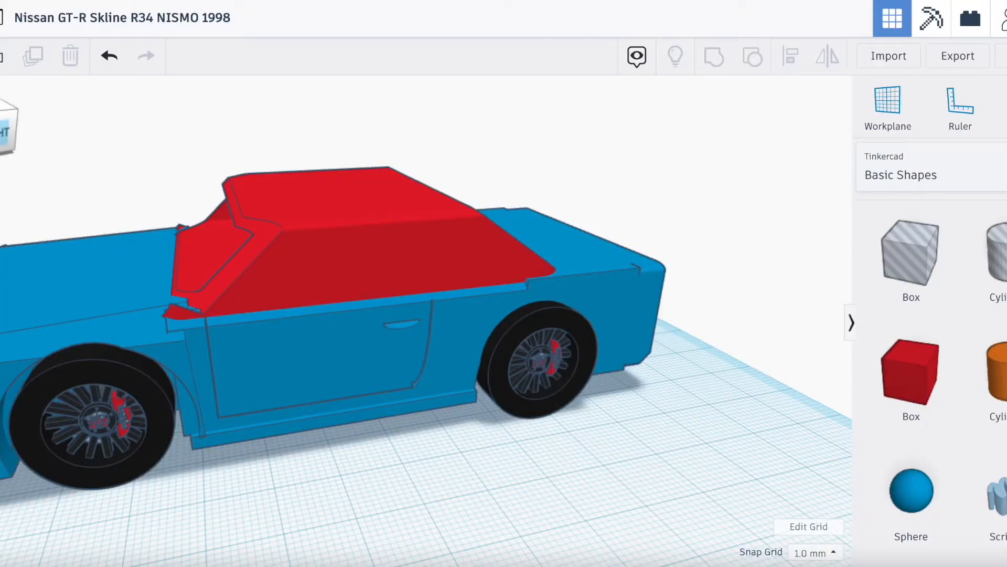
pyautogui.moveTo(1, 134)
pyautogui.mouseDown()
pyautogui.moveTo(20, 137)
pyautogui.moveTo(0, 135)
pyautogui.moveTo(0, 144)
pyautogui.mouseUp()
pyautogui.moveTo(907, 307); pyautogui.dragTo(344, 497)
pyautogui.moveTo(342, 376); pyautogui.dragTo(359, 225)
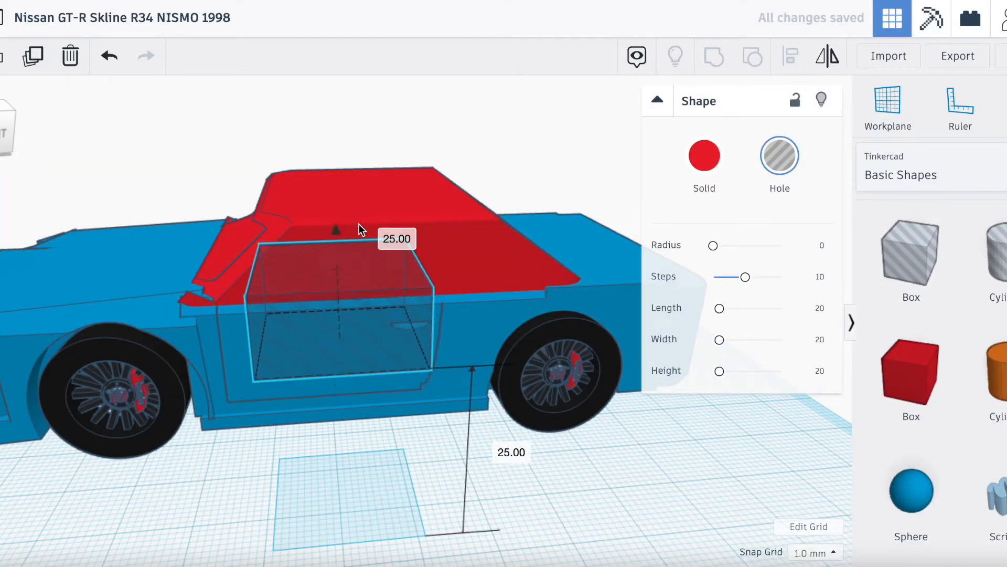
# Step: Shift the hole box inward to the cabin's side and slightly toward the rear to position it for the side window
pyautogui.press('Right')
pyautogui.press('Right')
pyautogui.press('Right')
pyautogui.press('Up')
pyautogui.press('Up')
pyautogui.press('Up')
pyautogui.press('Up')
pyautogui.press('Up')
pyautogui.press('Up')
pyautogui.press('Up')
pyautogui.press('Up')
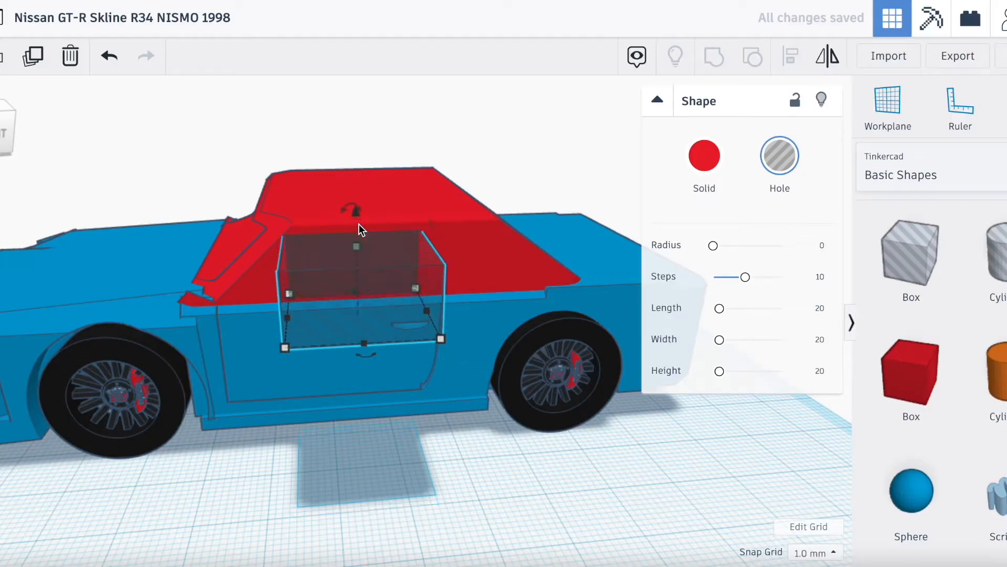
pyautogui.press('Right')
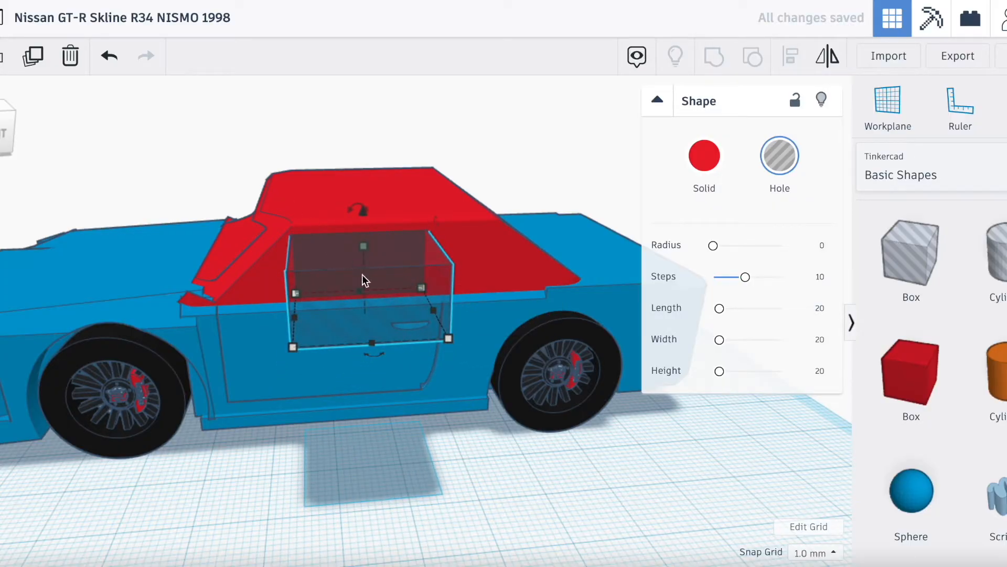
# Step: Lengthen the side-window hole box slightly toward the rear and stretch it across the cabin beyond both sides of the car
pyautogui.moveTo(438, 310); pyautogui.dragTo(456, 313)
pyautogui.click(372, 260)
pyautogui.moveTo(371, 260); pyautogui.dragTo(125, 151)
pyautogui.click(20, 137)
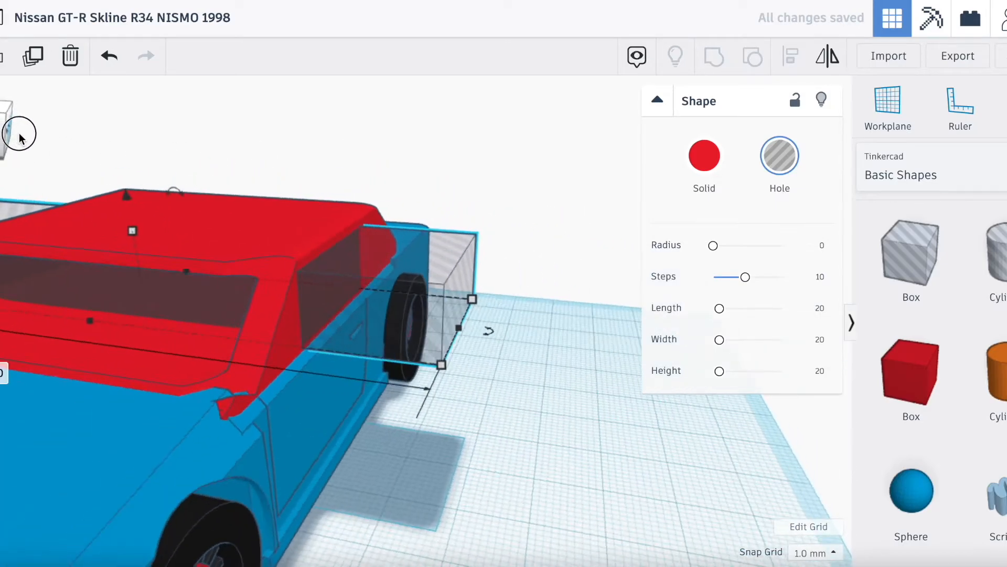
pyautogui.click(250, 266)
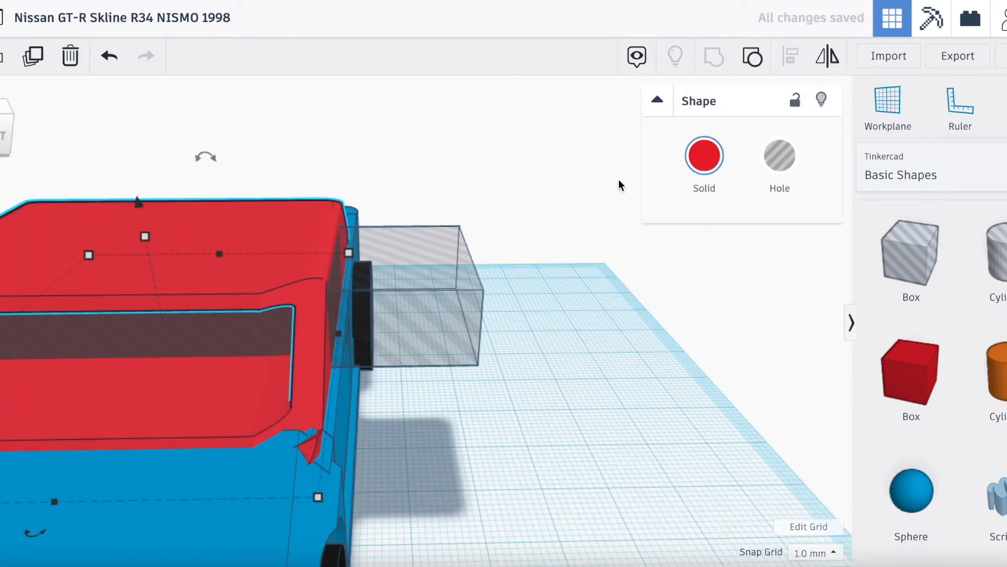
pyautogui.click(437, 360)
pyautogui.click(220, 260)
pyautogui.click(755, 62)
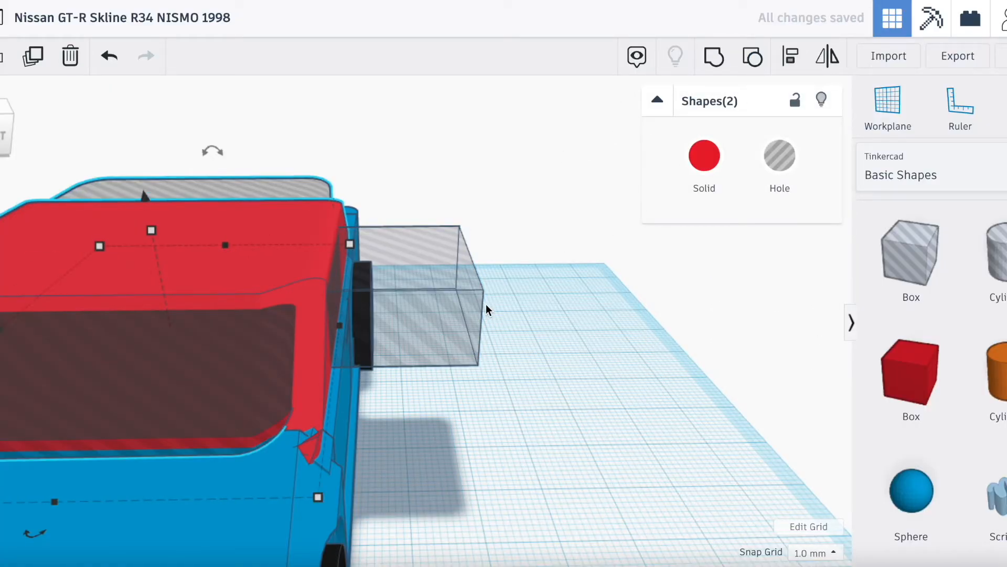
pyautogui.hotkey('ctrl', 'z')
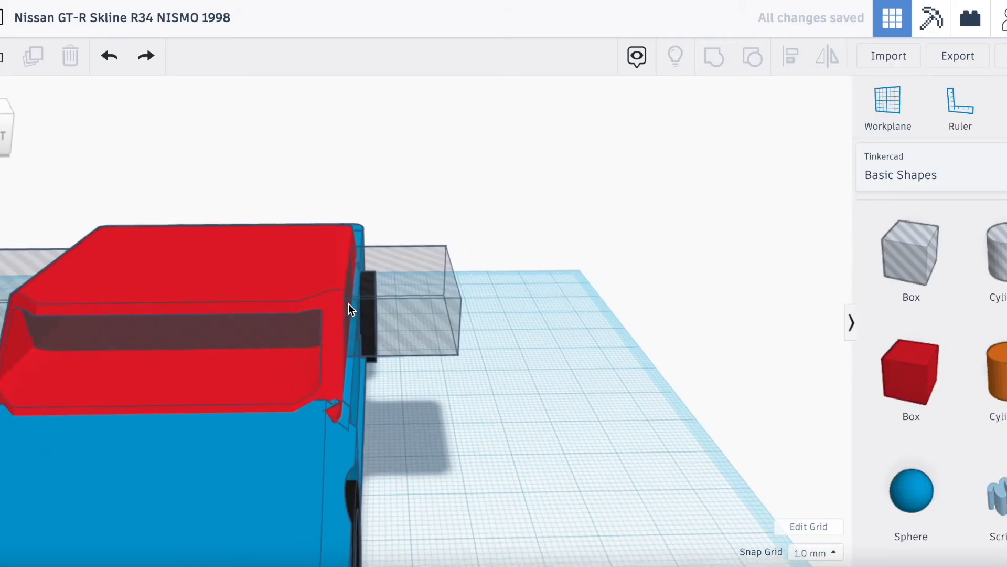
# Step: Select the cabin together with the side-window hole box for grouping
pyautogui.scroll(-2, 348, 303)
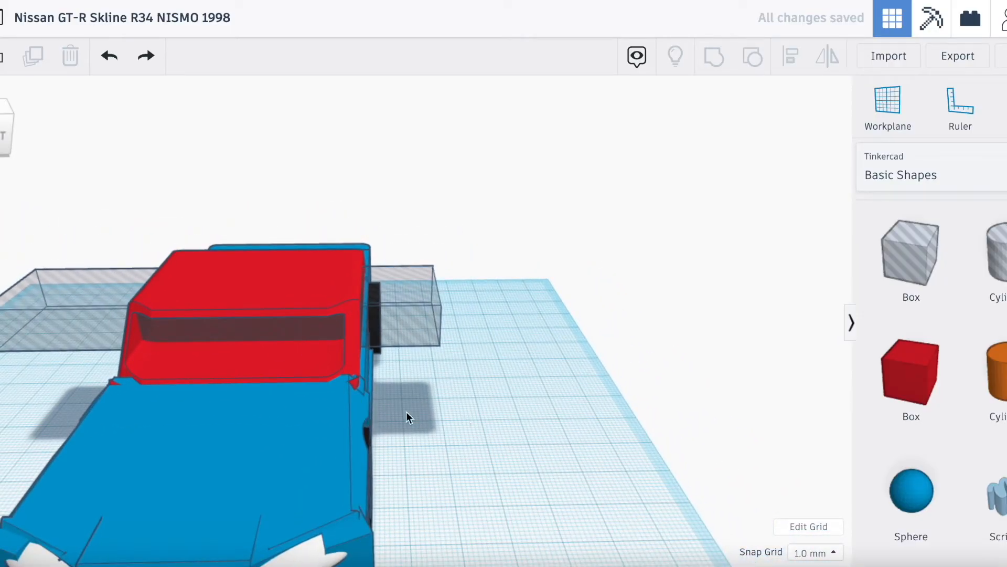
pyautogui.click(195, 362)
pyautogui.keyDown('shift'); pyautogui.click(43, 323); pyautogui.keyUp('shift')
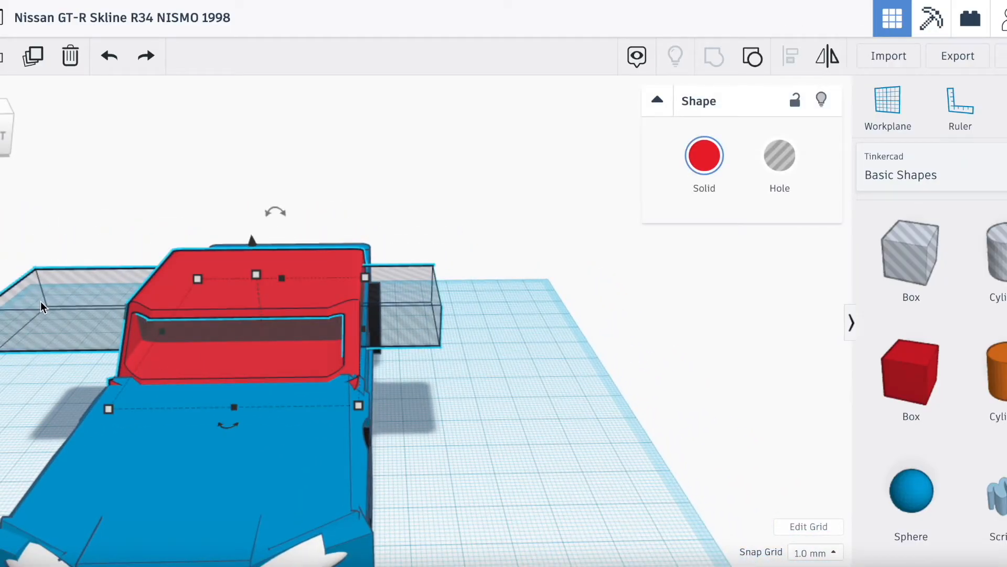
# Step: Try to cut the side windows by grouping the hole box with the red cabin
pyautogui.click(714, 58)
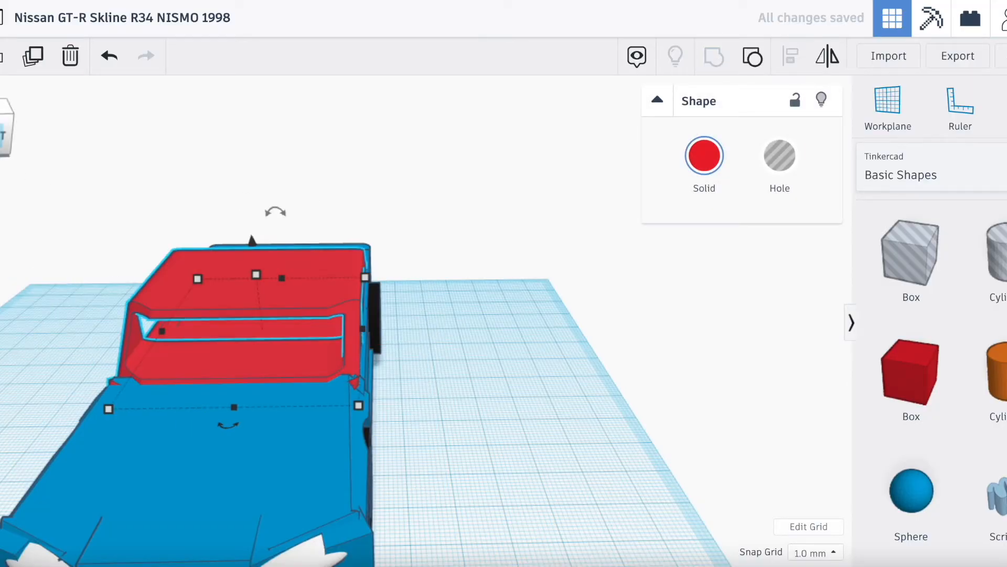
pyautogui.moveTo(167, 83); pyautogui.dragTo(186, 156, button='right')
pyautogui.scroll(5, 187, 155)
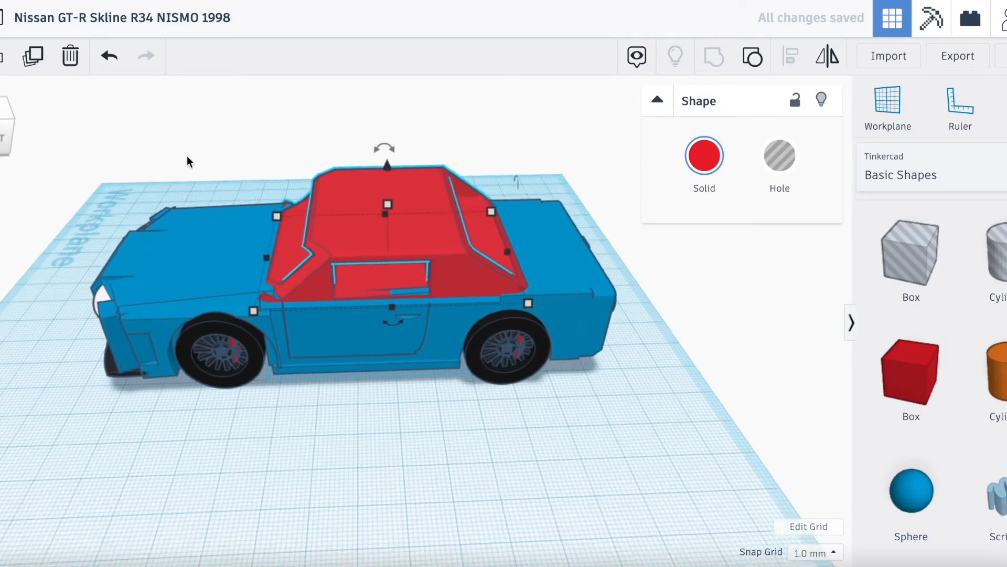
pyautogui.hotkey('ctrl', 'z')
# Step: Select the hole box passing through the cabin and set its height to 10.50 mm
pyautogui.click(423, 283)
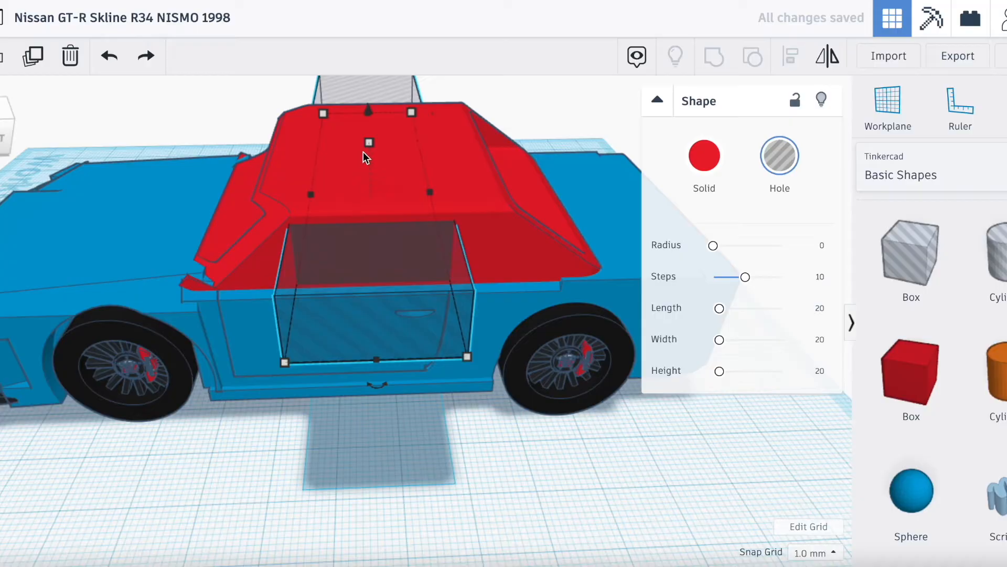
pyautogui.moveTo(369, 141); pyautogui.dragTo(370, 150)
pyautogui.click(471, 164)
pyautogui.write('10.50')
pyautogui.press('Return')
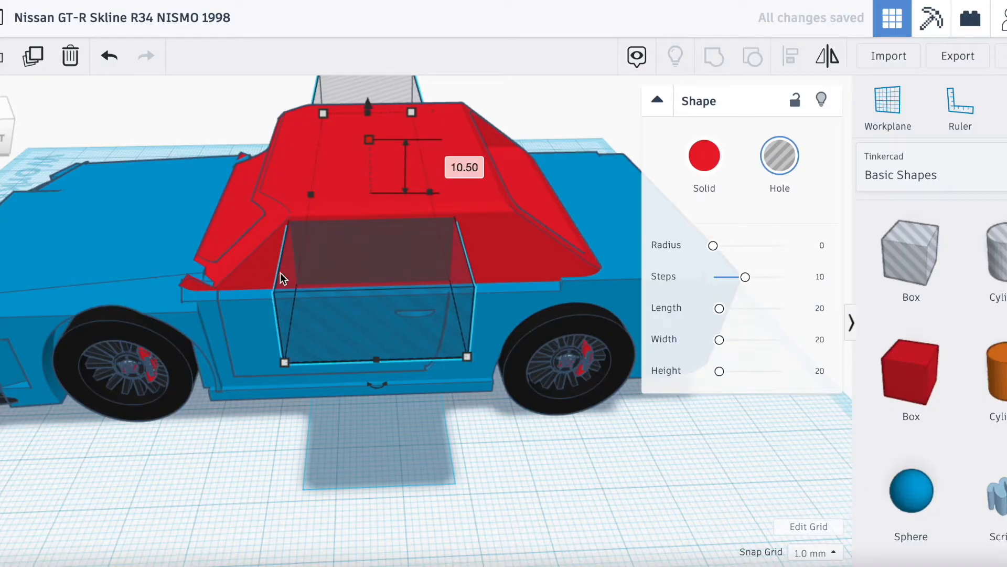
# Step: Shift the hole box slightly toward the car's rear and group it with the red cabin to cut the side windows
pyautogui.press('Right')
pyautogui.press('Right')
pyautogui.press('Left')
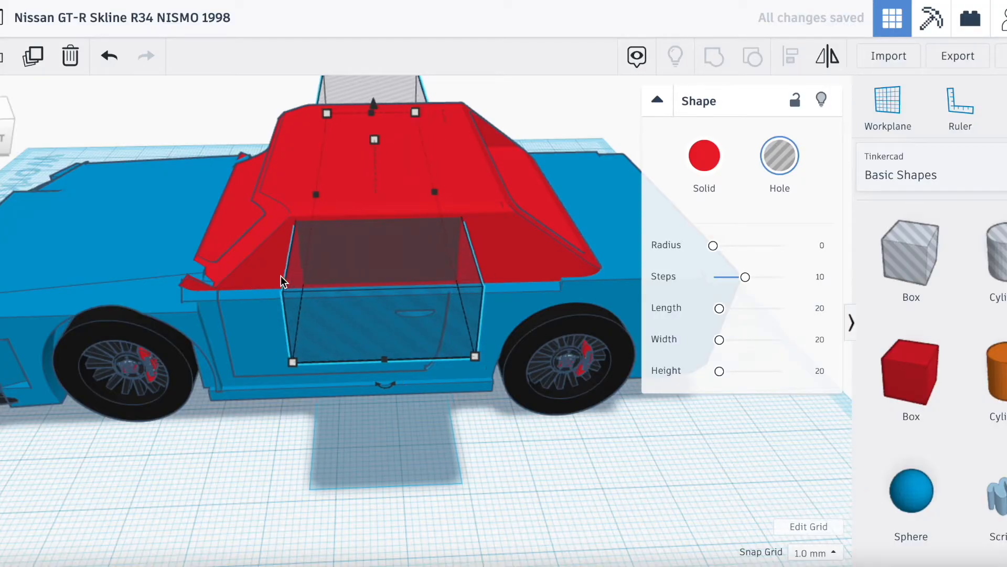
pyautogui.keyDown('shift'); pyautogui.click(257, 270); pyautogui.keyUp('shift')
pyautogui.click(712, 56)
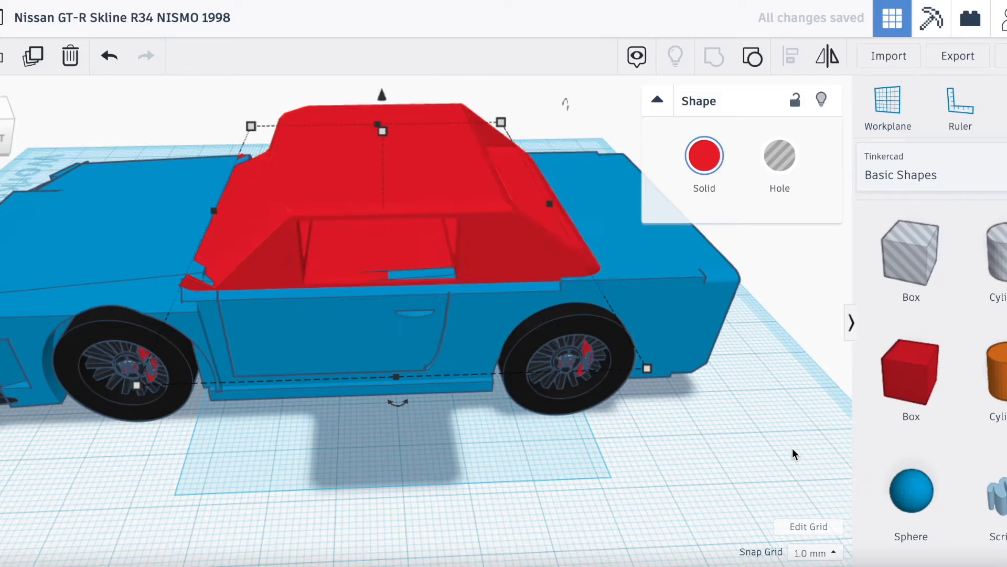
# Step: Place a Roof shape beside the car, rotate it 90 degrees on the workplane and tilt it
pyautogui.scroll(-1, 912, 485)
pyautogui.scroll(-5, 912, 485)
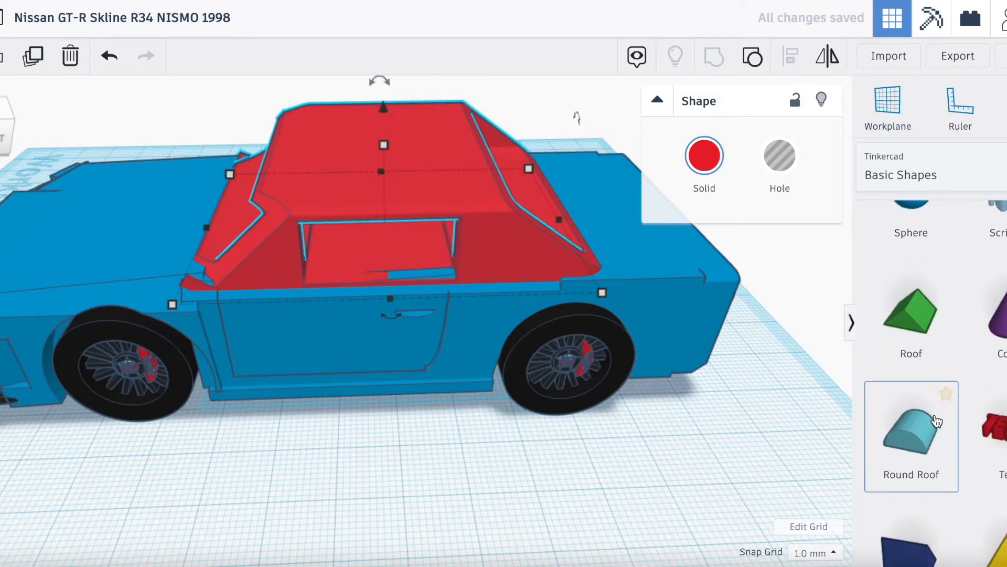
pyautogui.scroll(2, 937, 420)
pyautogui.moveTo(907, 315); pyautogui.dragTo(317, 481)
pyautogui.moveTo(318, 525)
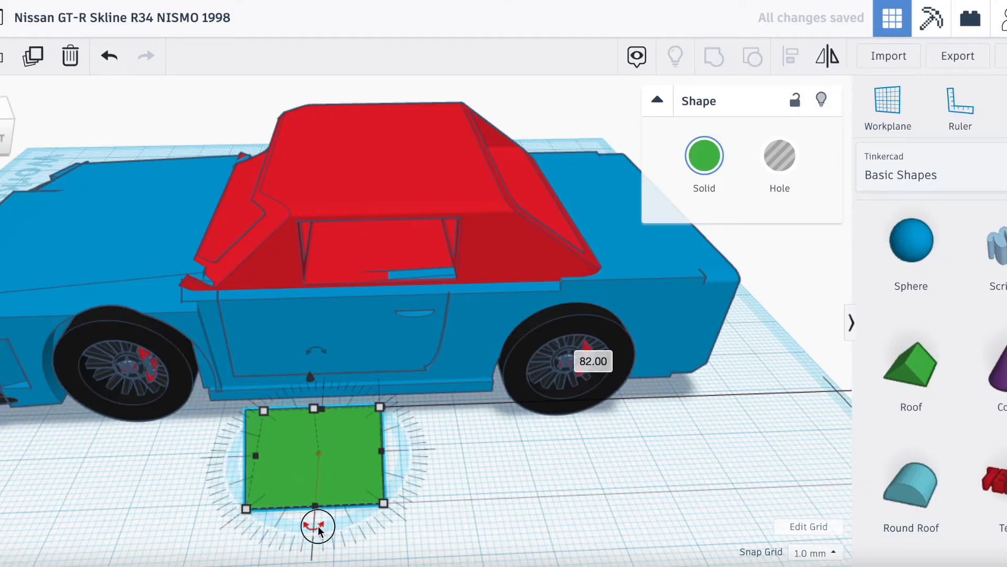
pyautogui.scroll(-2, 325, 524)
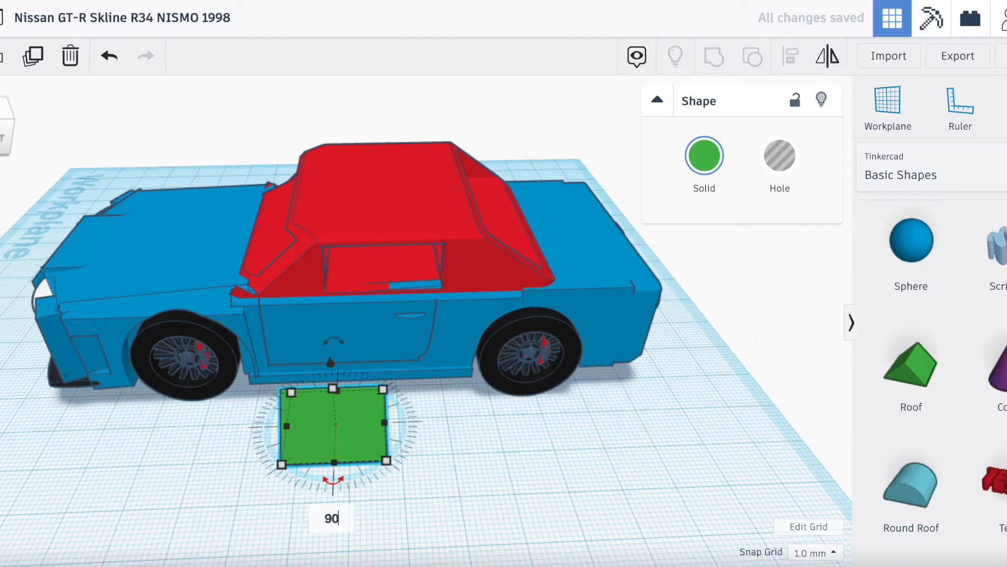
pyautogui.press('Return')
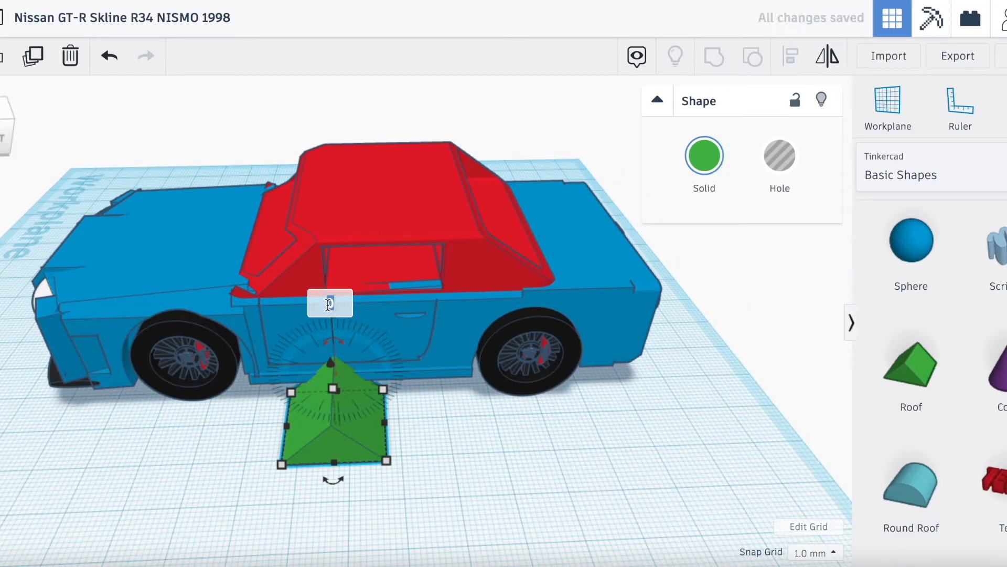
pyautogui.press('Return')
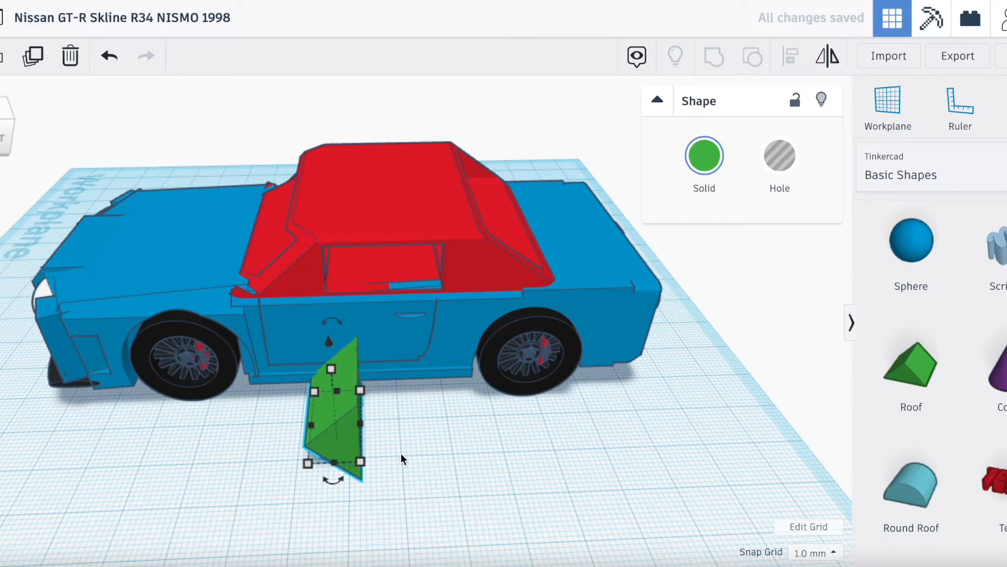
# Step: Delete the green Roof shape beside the car
pyautogui.click(436, 461)
pyautogui.click(350, 453)
pyautogui.press('Delete')
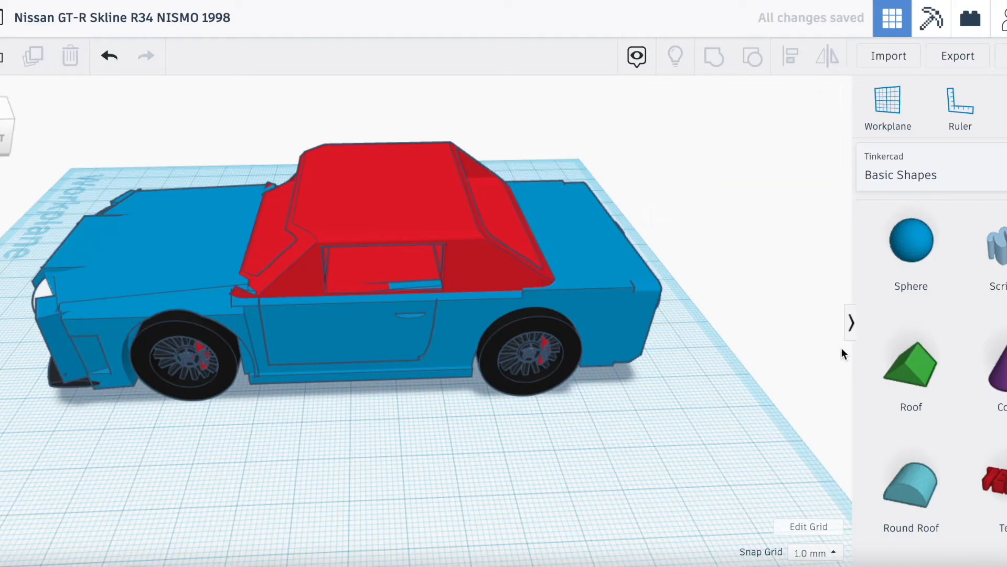
# Step: Place a solid red box beside the car and overlap it with a hole box rotated 45 degrees
pyautogui.scroll(5, 928, 352)
pyautogui.moveTo(916, 391); pyautogui.dragTo(341, 493)
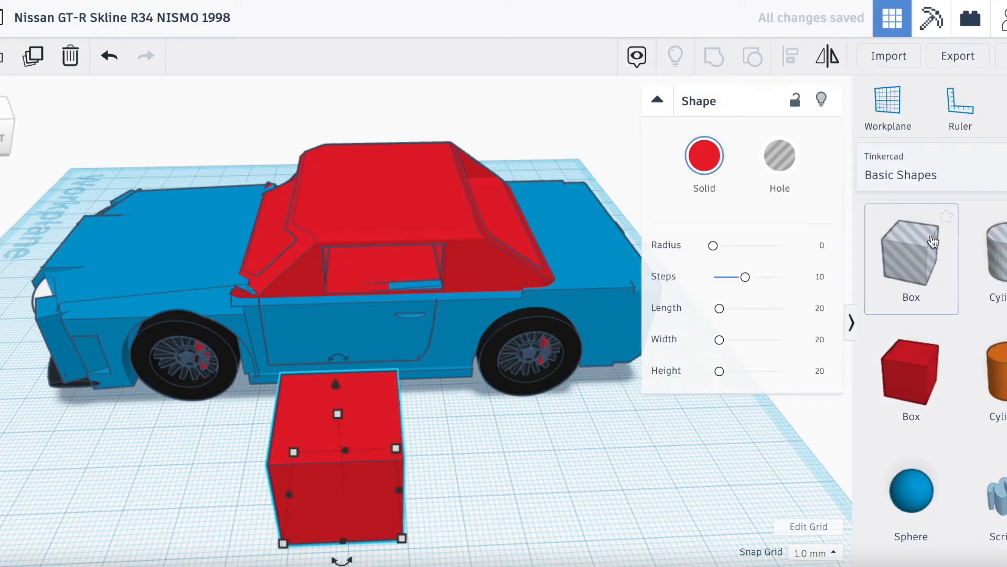
pyautogui.click(458, 486)
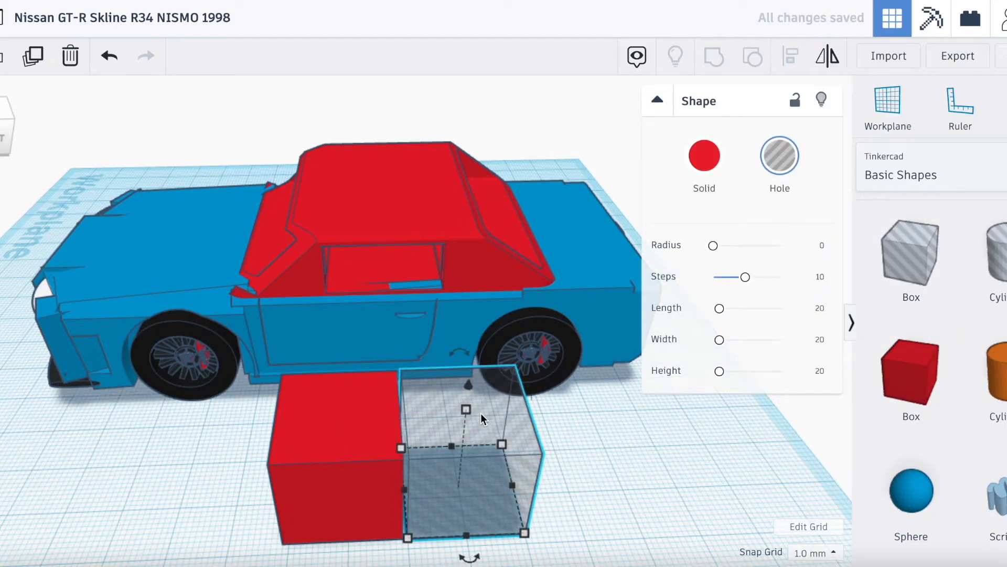
pyautogui.click(454, 354)
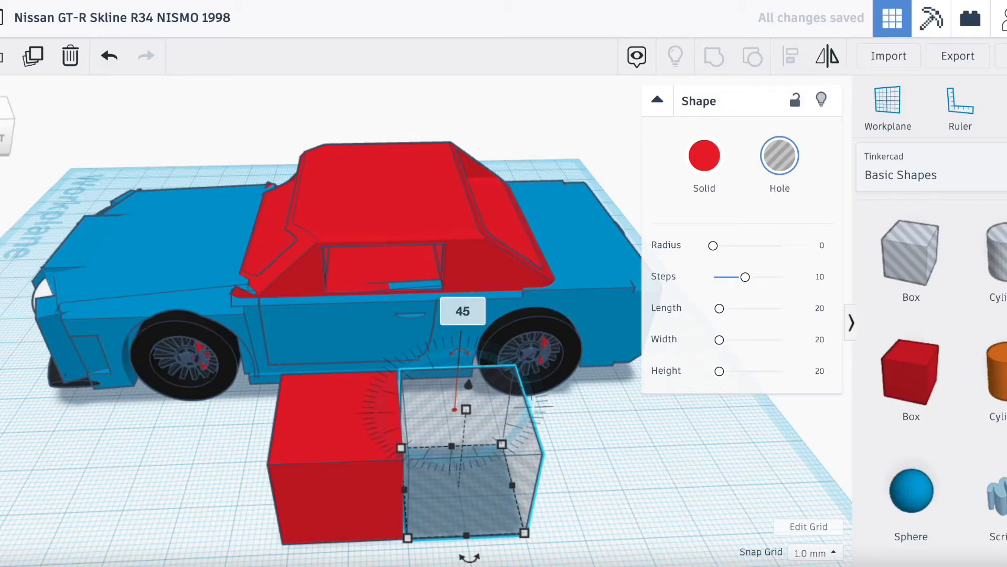
pyautogui.press('Return')
pyautogui.moveTo(502, 431); pyautogui.dragTo(379, 438)
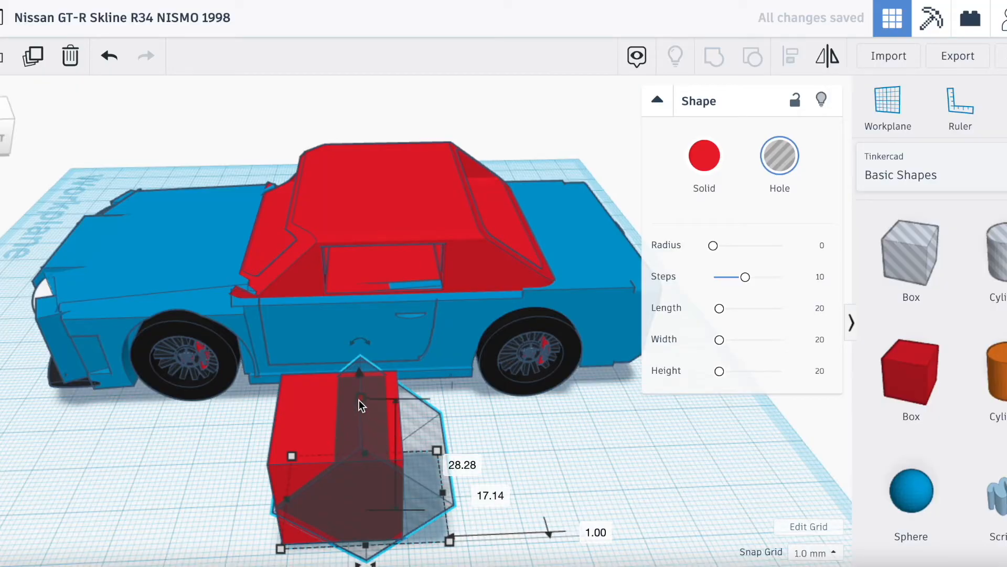
# Step: Raise the diagonal hole box to 6 mm above the workplane, check it from the side, and delete both boxes
pyautogui.moveTo(359, 374); pyautogui.dragTo(363, 322)
pyautogui.click(1, 131)
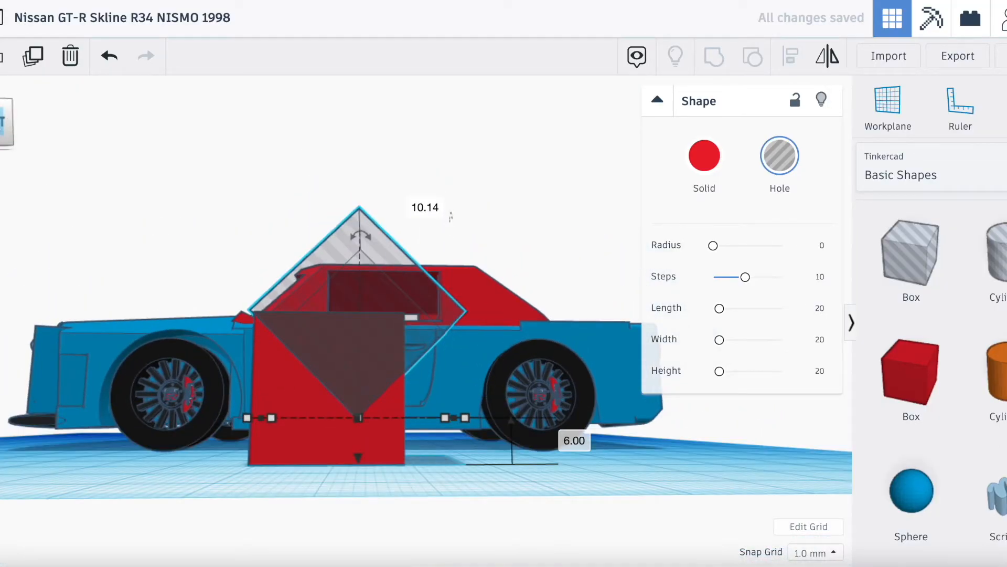
pyautogui.moveTo(2, 123); pyautogui.dragTo(5, 127)
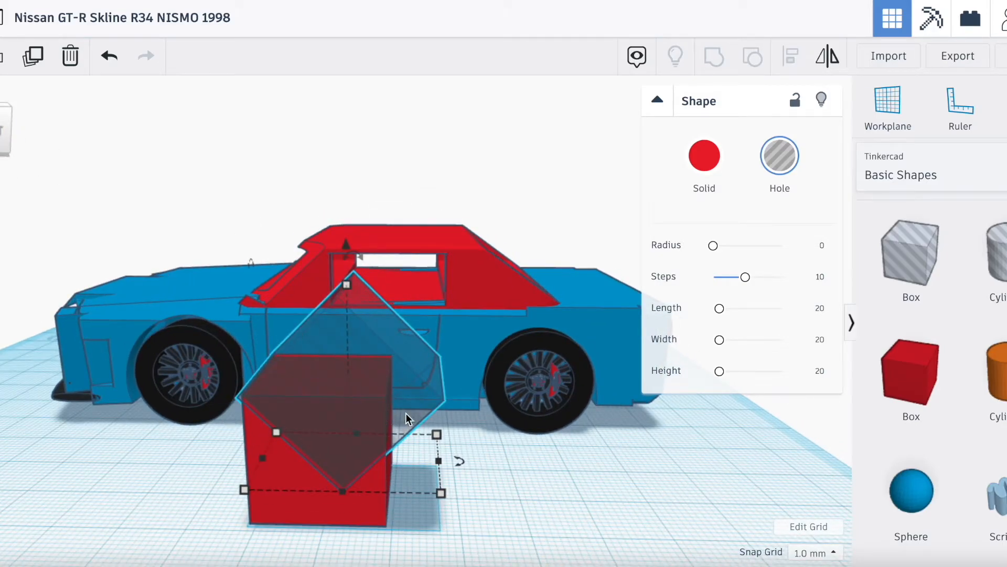
pyautogui.press('Delete')
pyautogui.click(268, 439)
pyautogui.press('Delete')
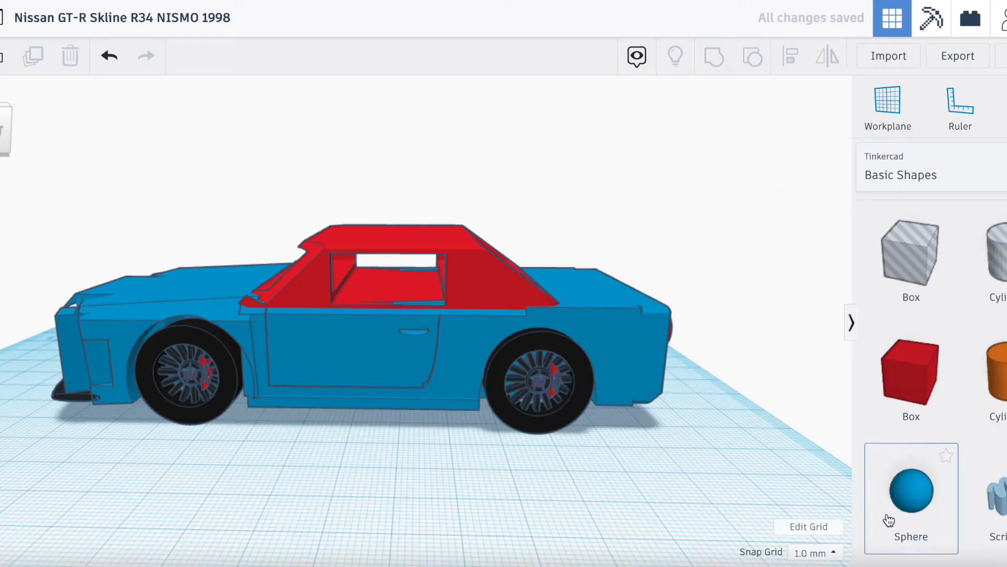
# Step: Place a Polygon with 3 sides beside the car and turn it about its vertical axis
pyautogui.scroll(-5, 888, 519)
pyautogui.moveTo(997, 425); pyautogui.dragTo(420, 516)
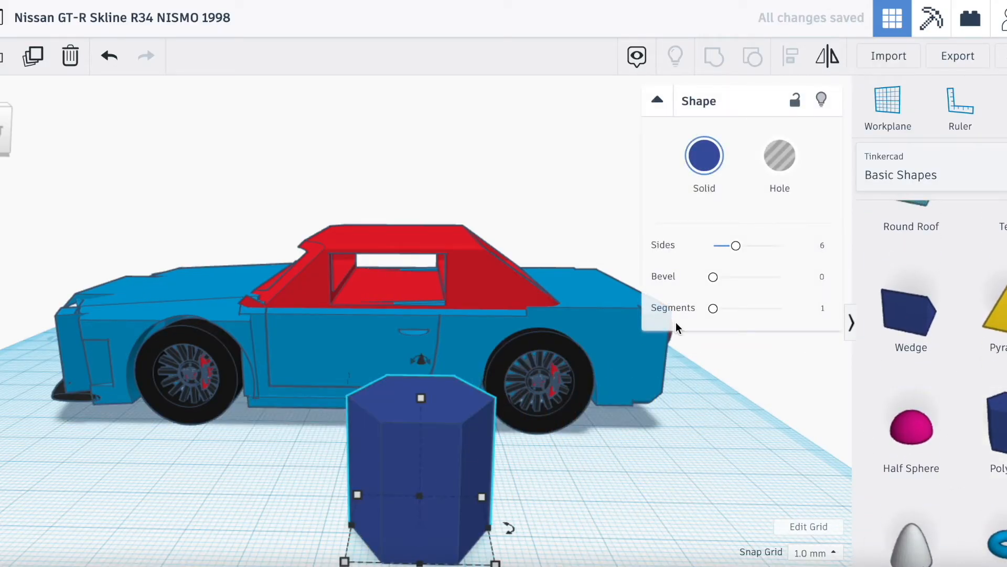
pyautogui.moveTo(729, 250); pyautogui.dragTo(713, 246)
pyautogui.moveTo(461, 434); pyautogui.dragTo(345, 400)
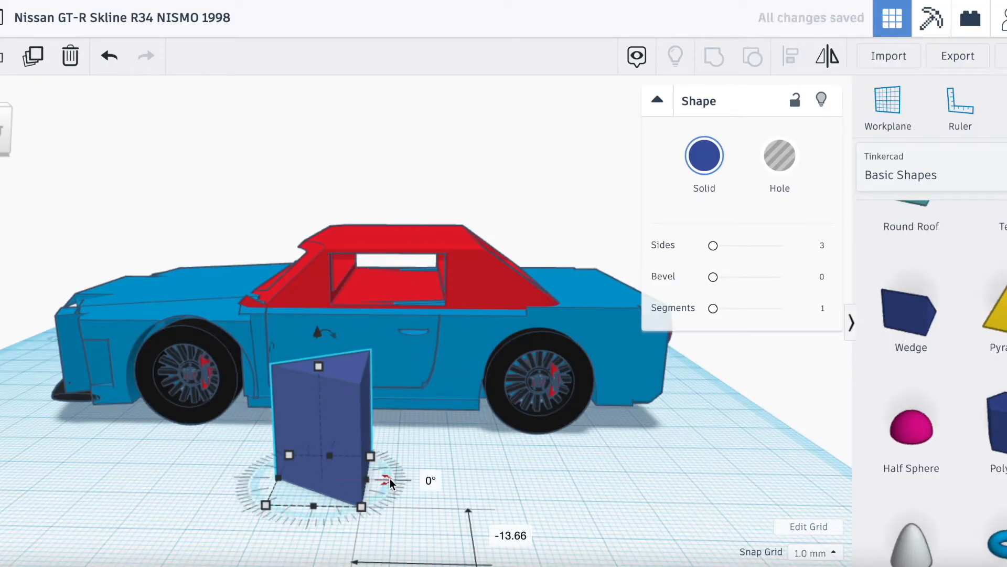
pyautogui.moveTo(390, 482); pyautogui.dragTo(407, 455)
# Step: Try to tip the triangular prism so its triangular face points sideways
pyautogui.click(281, 300)
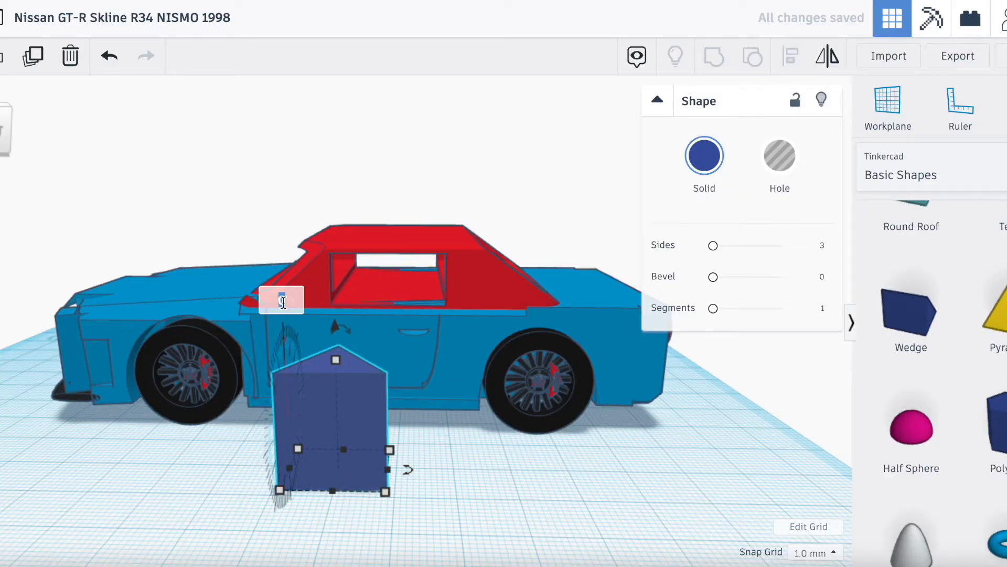
pyautogui.press('Return')
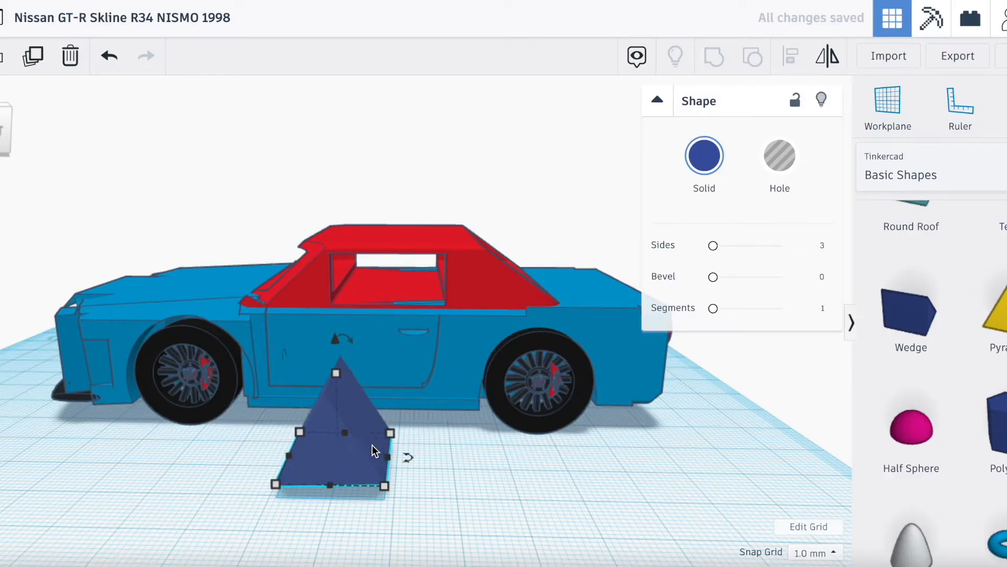
pyautogui.click(8, 120)
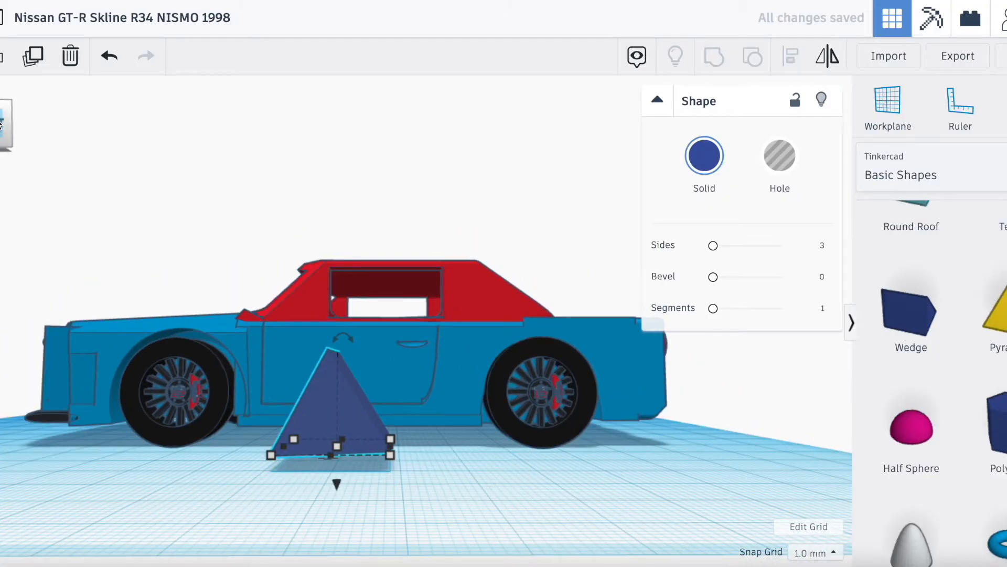
pyautogui.hotkey('ctrl', 'z')
# Step: Fine-tune the triangular prism's rotation about its vertical axis by 2, -4 and -3 degrees to square it with the grid
pyautogui.click(519, 468)
pyautogui.moveTo(519, 468); pyautogui.dragTo(409, 504, button='right')
pyautogui.click(357, 376)
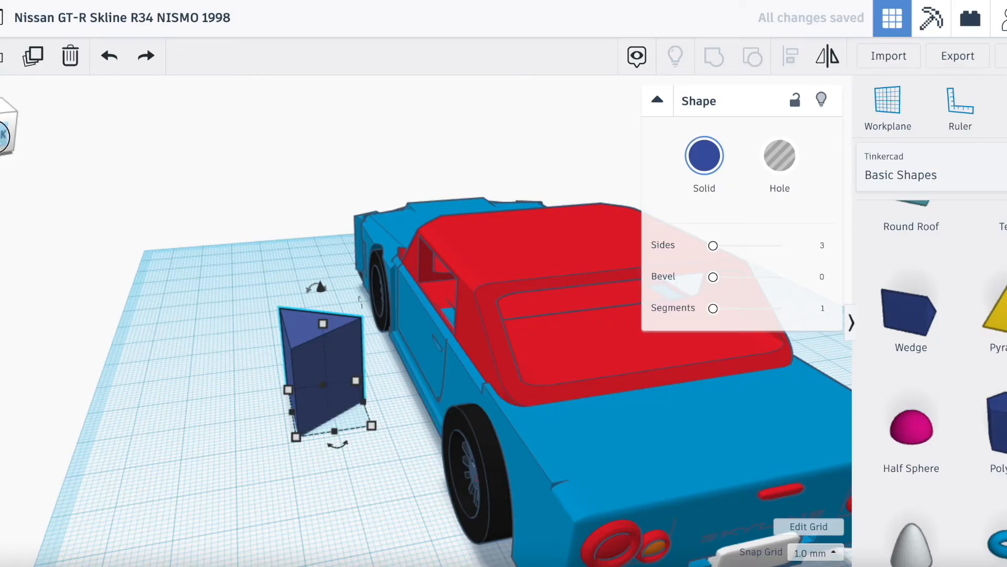
pyautogui.click(12, 144)
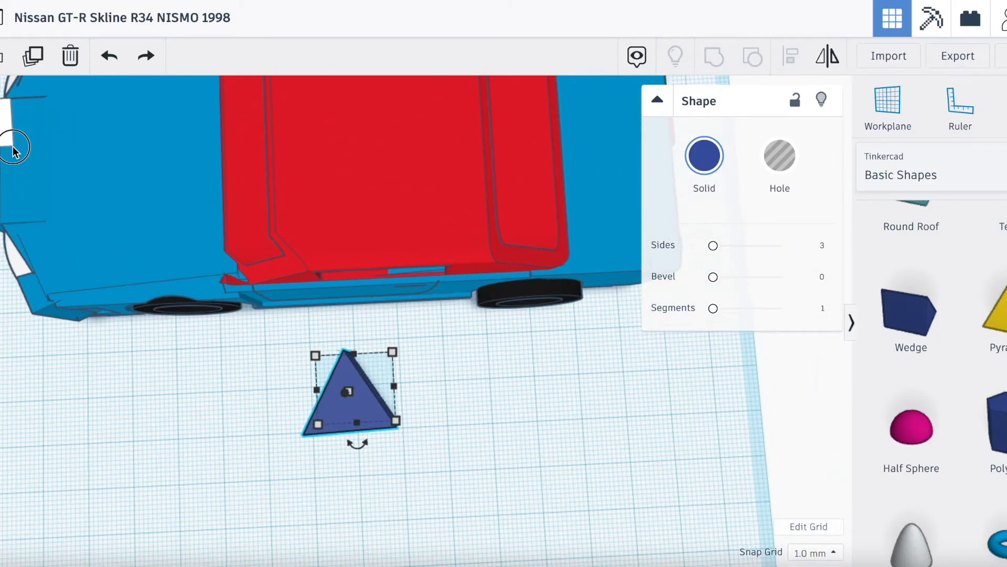
pyautogui.click(13, 147)
pyautogui.click(360, 471)
pyautogui.click(362, 506)
pyautogui.write('2')
pyautogui.press('Return')
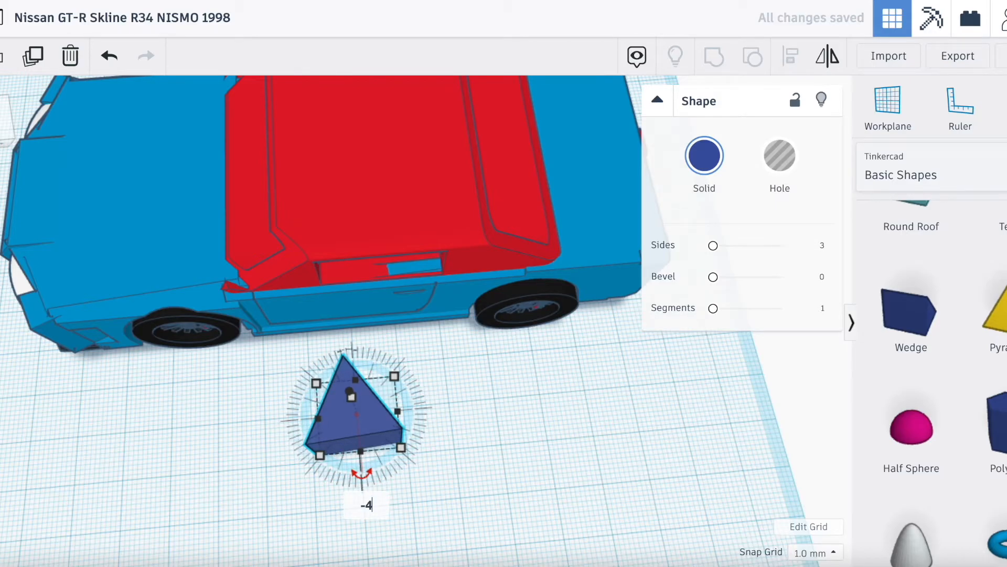
pyautogui.write('-4')
pyautogui.press('Return')
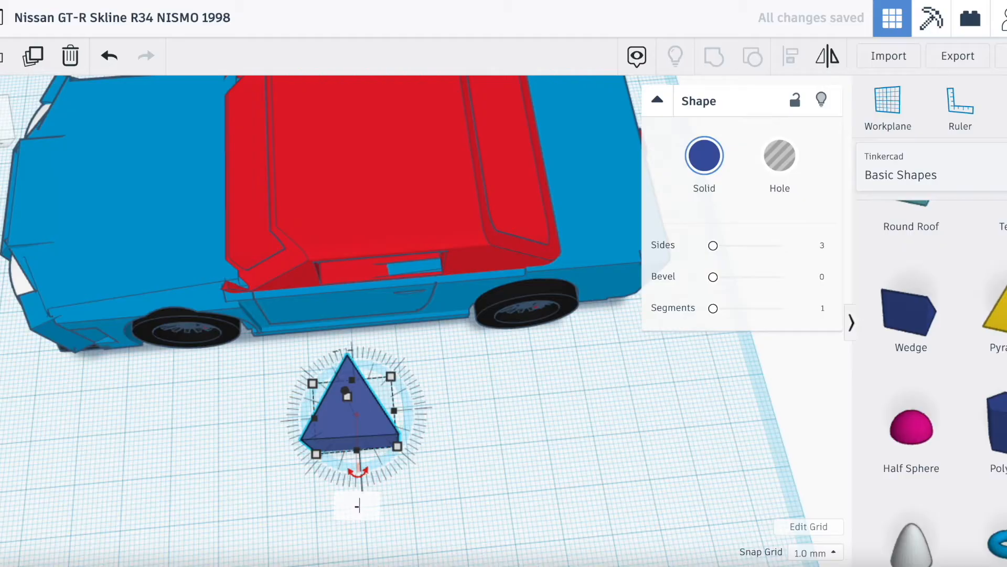
pyautogui.write('-3')
pyautogui.press('Return')
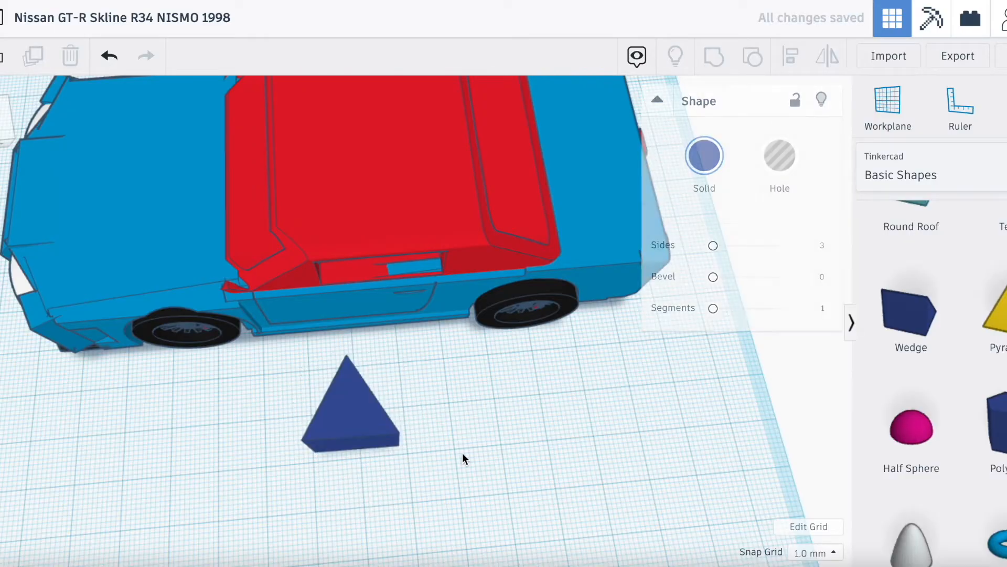
# Step: Rotate the triangular prism 90 degrees so it lies on one of its flat sides beside the car
pyautogui.moveTo(6, 124); pyautogui.dragTo(0, 84)
pyautogui.click(273, 327)
pyautogui.click(270, 303)
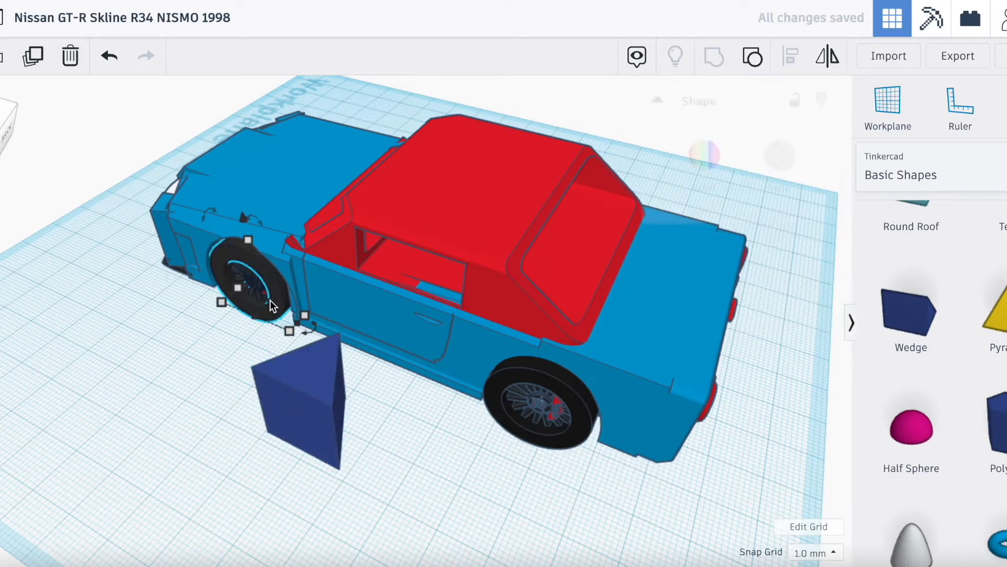
pyautogui.click(292, 358)
pyautogui.click(273, 327)
pyautogui.click(270, 302)
pyautogui.write('90')
pyautogui.press('Return')
pyautogui.click(433, 442)
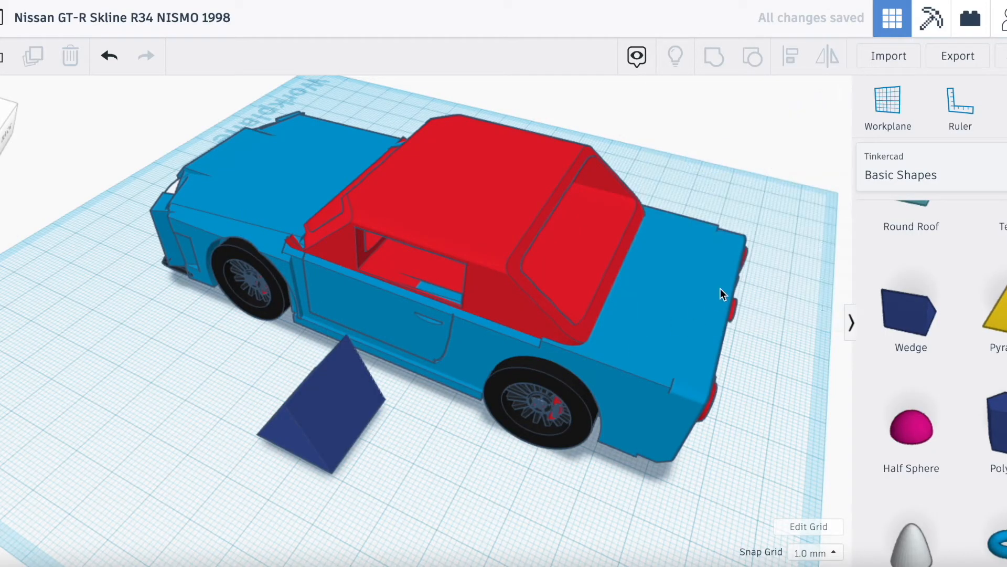
# Step: Turn the triangular prism into a hole and view it from the car's side
pyautogui.click(308, 427)
pyautogui.press('h')
pyautogui.click(5, 132)
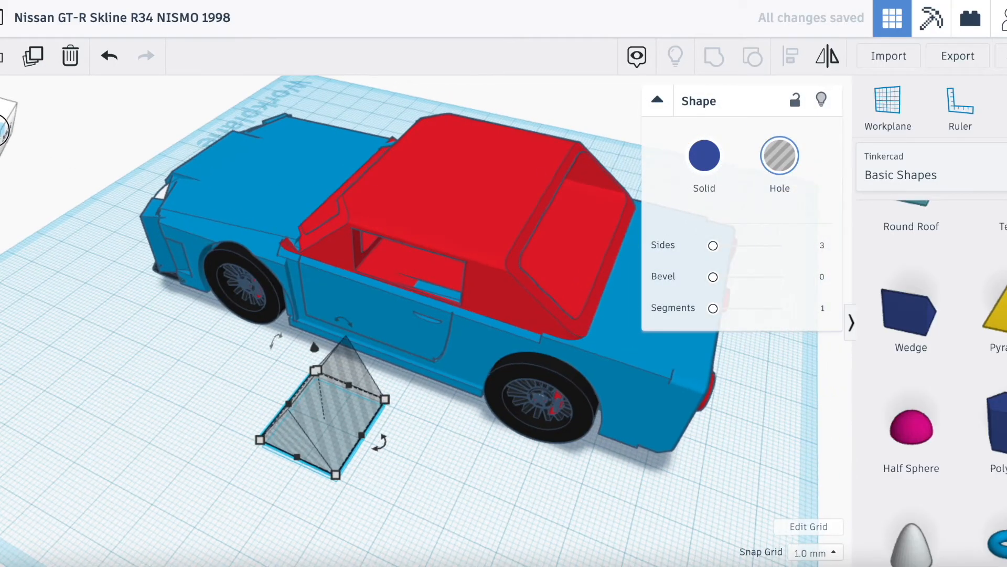
pyautogui.scroll(5, 194, 297)
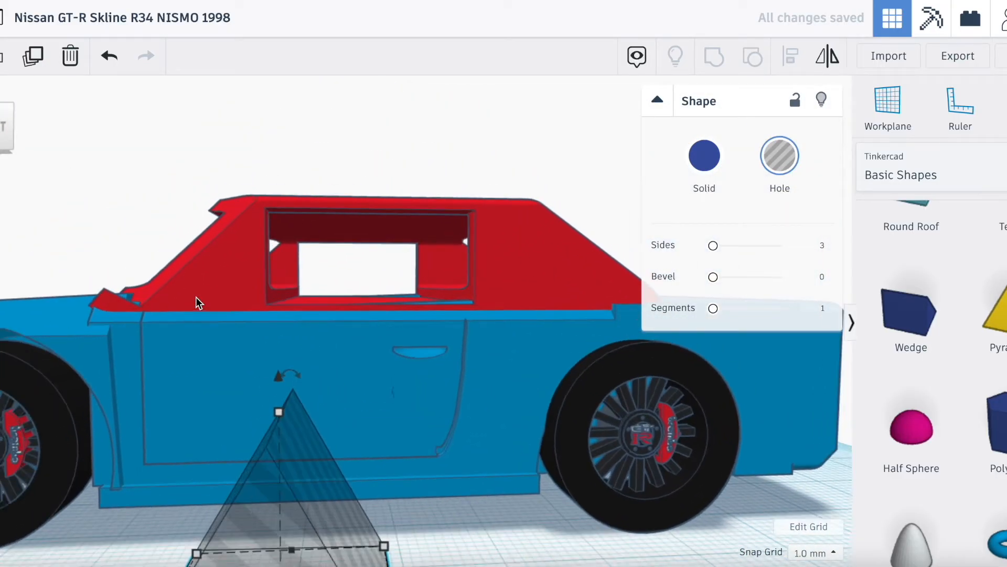
# Step: Raise the triangular hole to the side window's height and move it inward into the cabin
pyautogui.moveTo(293, 357); pyautogui.dragTo(329, 175)
pyautogui.press('Up')
pyautogui.press('Up')
pyautogui.press('Up')
pyautogui.press('Up')
pyautogui.press('Up')
pyautogui.press('Up')
pyautogui.press('Up')
pyautogui.press('Up')
pyautogui.press('Up')
pyautogui.press('Up')
pyautogui.press('Up')
pyautogui.press('Up')
pyautogui.press('Up')
pyautogui.press('Up')
pyautogui.press('Up')
pyautogui.press('Up')
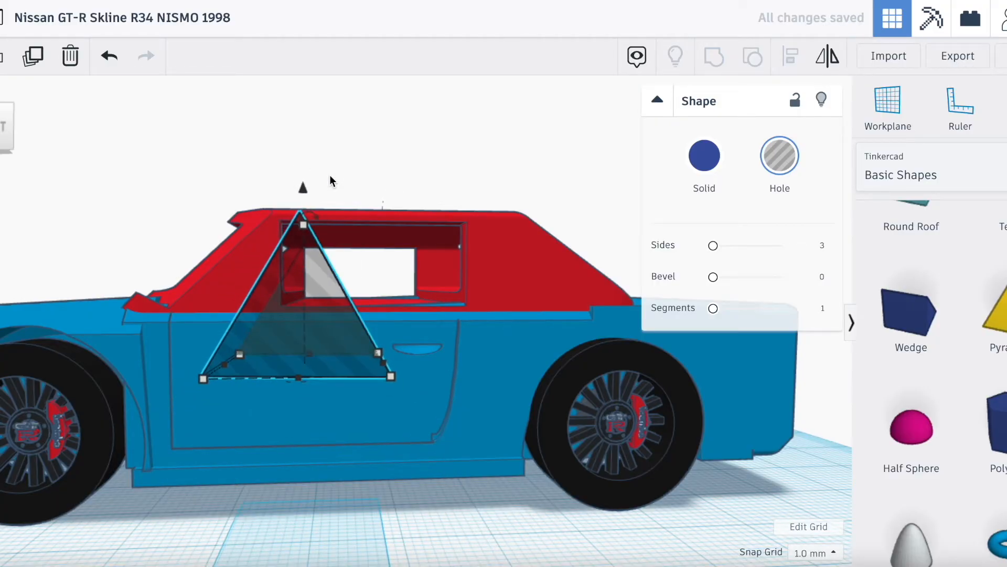
# Step: Fine-tune the triangular hole's tilt by -1 degree in the side view
pyautogui.moveTo(313, 186)
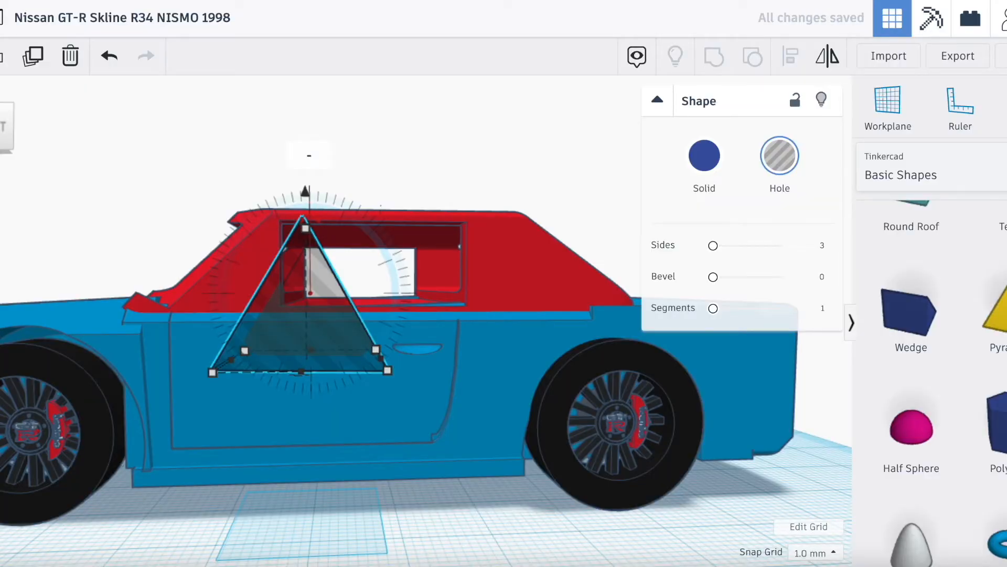
pyautogui.press('Return')
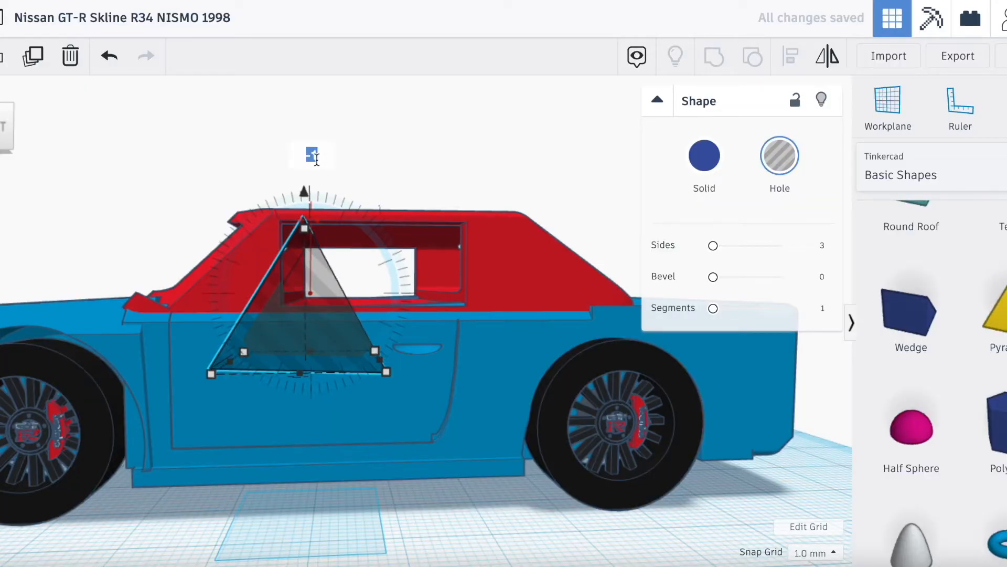
pyautogui.press('Return')
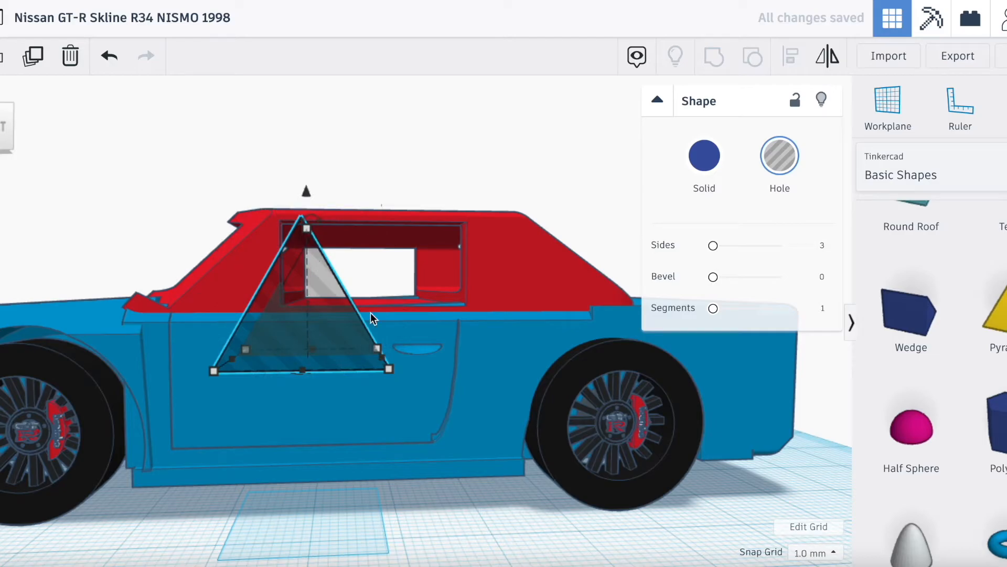
# Step: Resize the triangular hole to 10 mm high so it sits on the window sill and its slope follows the windshield pillar
pyautogui.moveTo(382, 357); pyautogui.dragTo(311, 359)
pyautogui.moveTo(270, 226); pyautogui.dragTo(277, 202)
pyautogui.moveTo(269, 240); pyautogui.dragTo(270, 220)
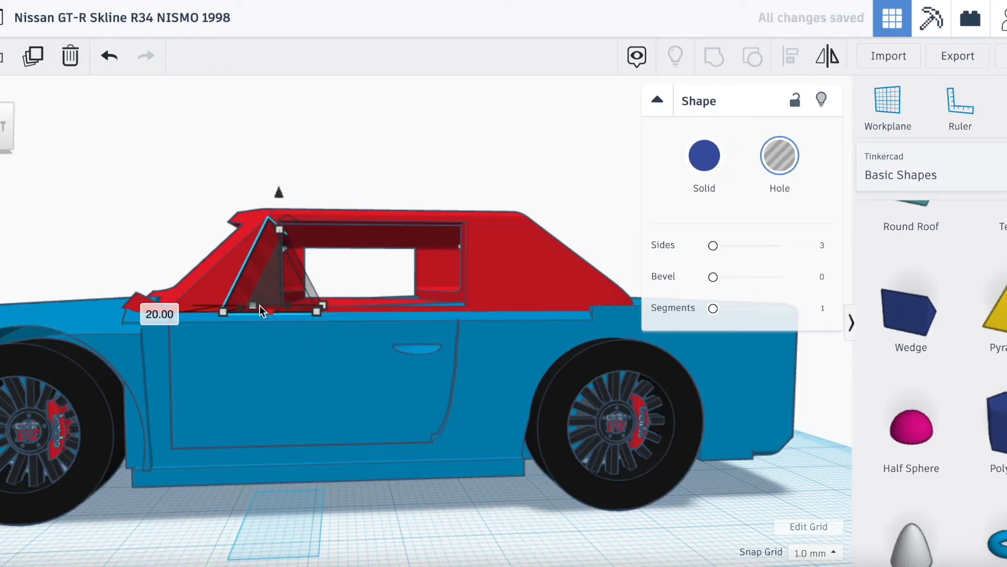
pyautogui.moveTo(239, 308); pyautogui.dragTo(211, 306)
pyautogui.moveTo(284, 227); pyautogui.dragTo(285, 217)
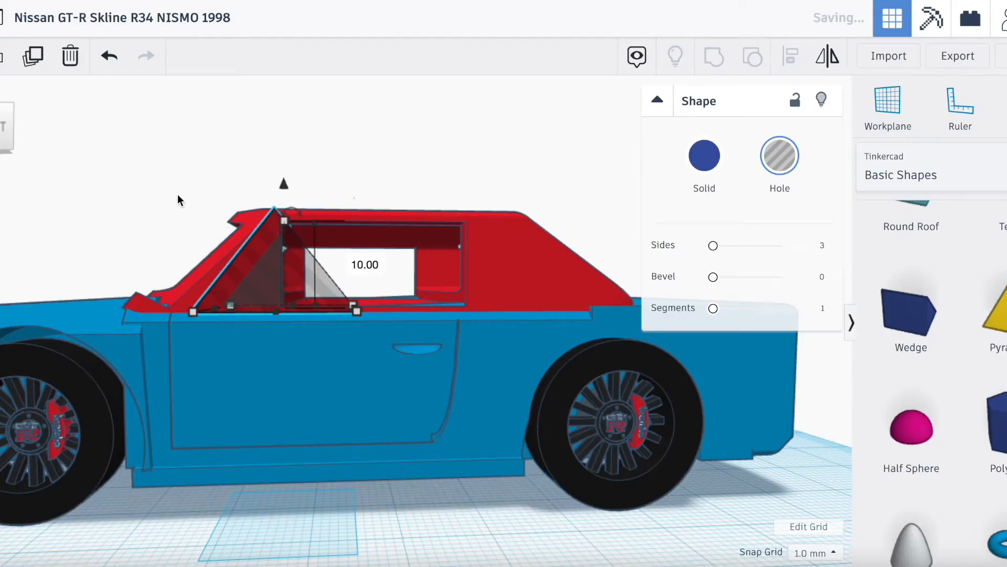
# Step: Extend the triangular hole's base forward to the front end of the windshield pillar
pyautogui.moveTo(1, 122); pyautogui.dragTo(0, 141)
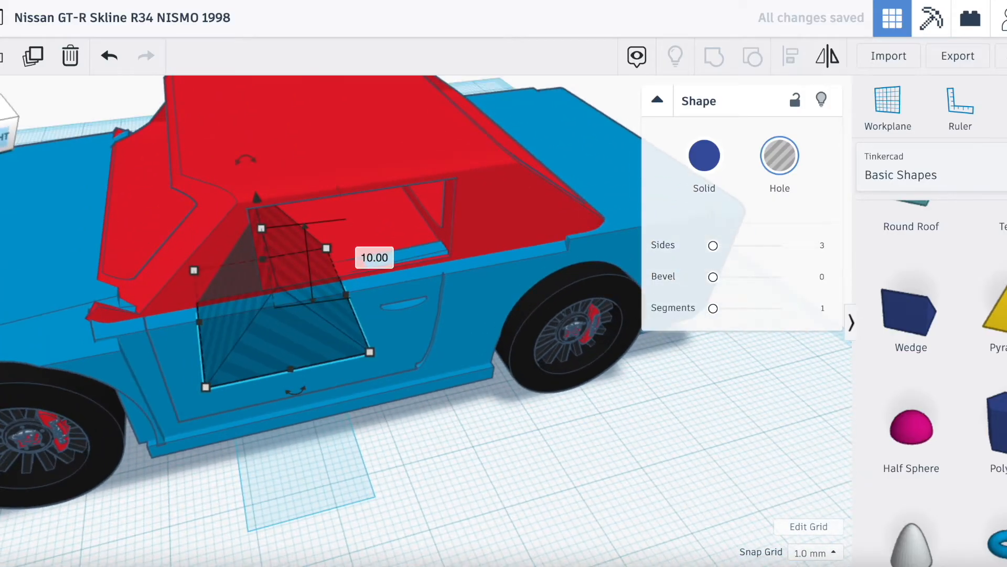
pyautogui.moveTo(191, 329); pyautogui.dragTo(161, 331)
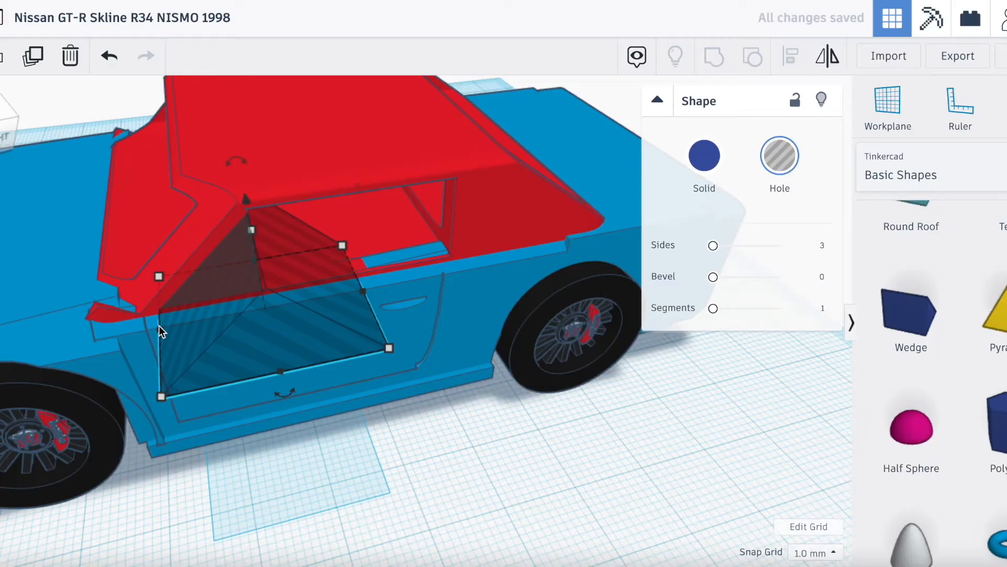
pyautogui.moveTo(4, 131); pyautogui.dragTo(2, 126)
pyautogui.hotkey('ctrl', 'd')
pyautogui.press('Right')
pyautogui.press('Right')
pyautogui.press('Right')
pyautogui.press('Right')
pyautogui.press('Right')
pyautogui.press('Right')
pyautogui.press('Right')
pyautogui.press('Right')
pyautogui.press('Right')
pyautogui.press('Right')
pyautogui.press('Right')
pyautogui.press('Right')
pyautogui.press('Right')
pyautogui.press('Right')
pyautogui.press('Right')
pyautogui.press('Right')
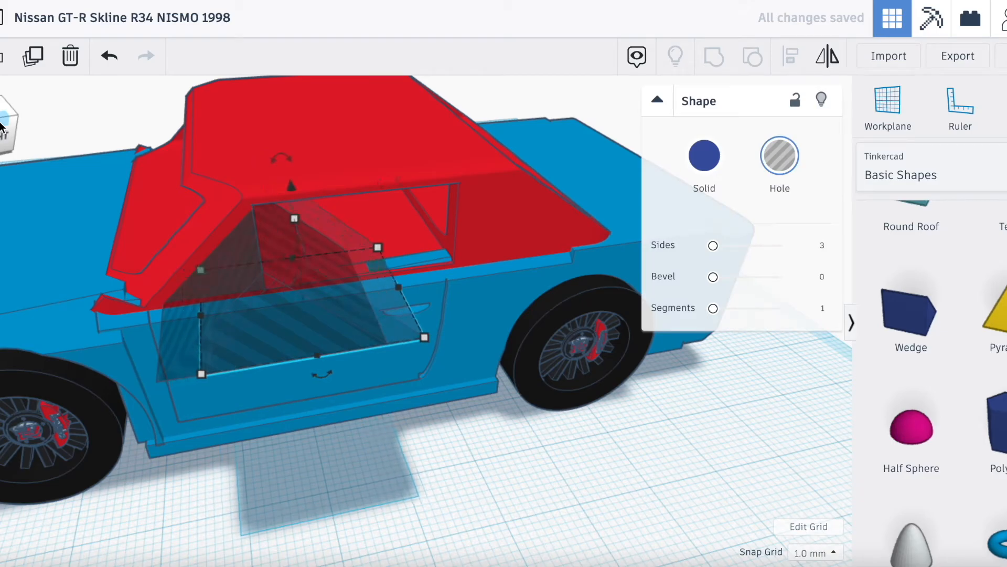
pyautogui.press('Right')
pyautogui.press('Right')
pyautogui.press('Right')
pyautogui.press('Right')
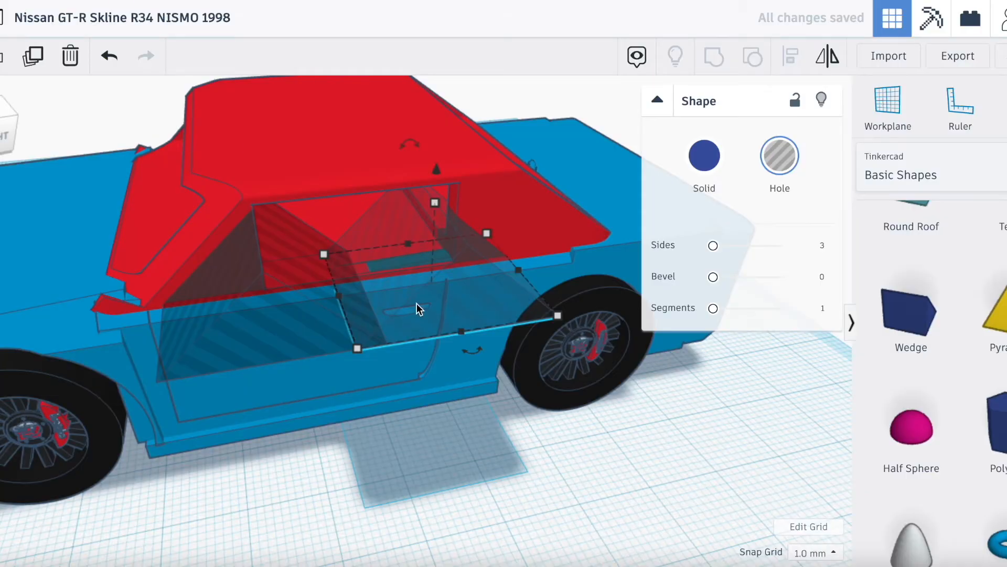
pyautogui.press('Delete')
# Step: Stretch the triangular hole across the cabin to 71.58 mm so it sticks out on both sides
pyautogui.click(276, 329)
pyautogui.moveTo(2, 131); pyautogui.dragTo(17, 126)
pyautogui.moveTo(285, 404); pyautogui.dragTo(24, 396)
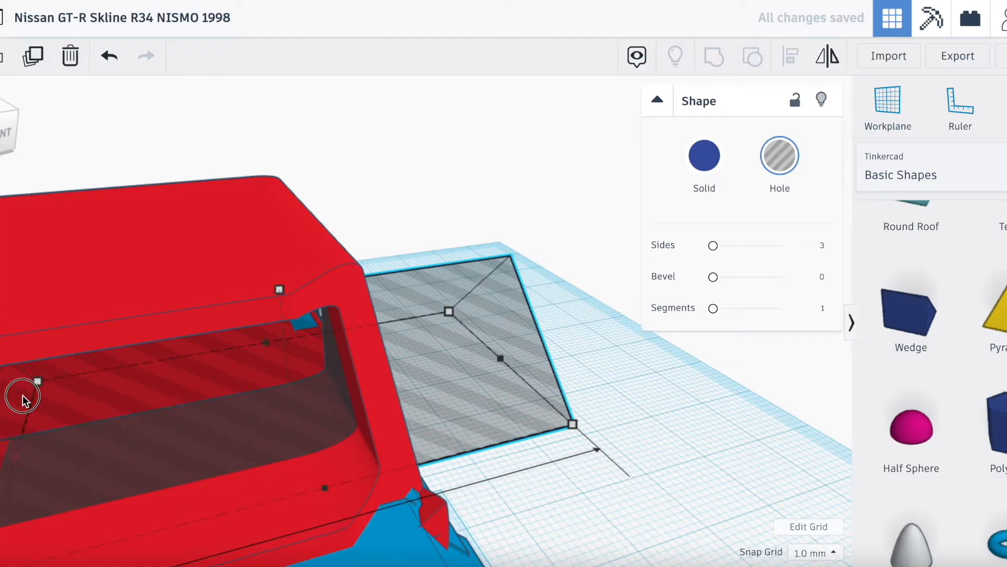
pyautogui.scroll(-3, 22, 395)
pyautogui.moveTo(140, 408); pyautogui.dragTo(1, 403)
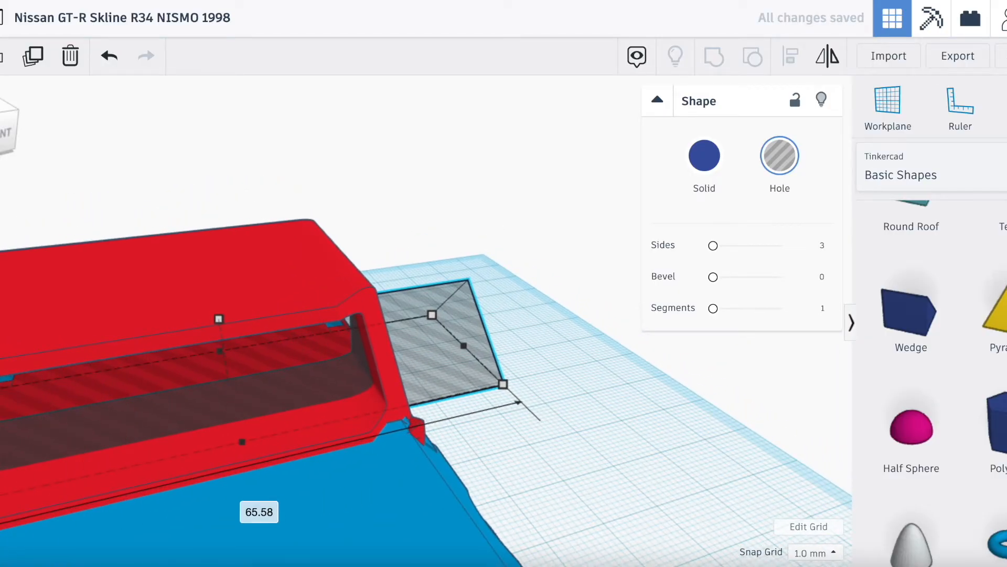
pyautogui.scroll(-2, 109, 367)
pyautogui.moveTo(65, 419); pyautogui.dragTo(20, 418)
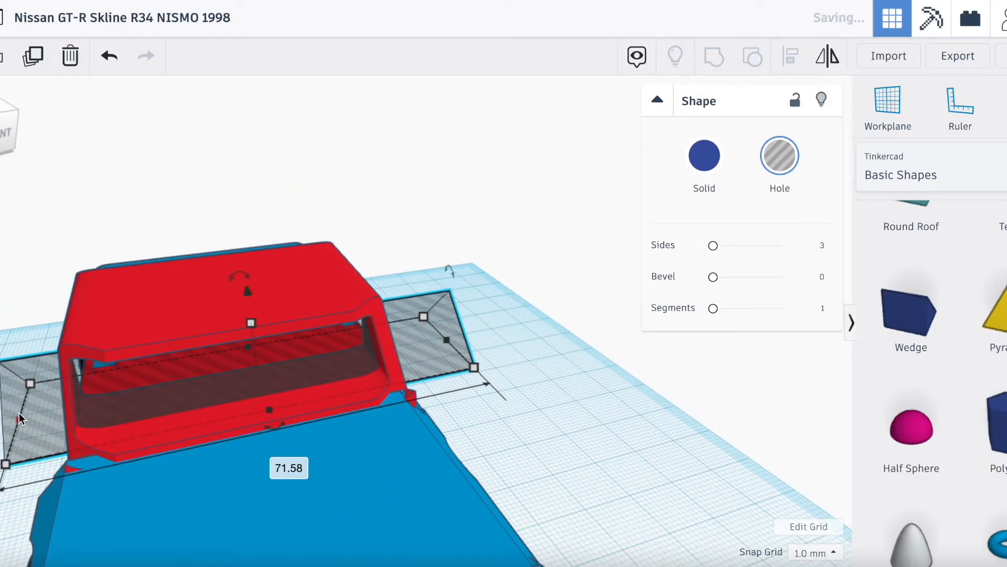
# Step: Group the triangular hole with the red cabin to cut the slanted front corners of both side windows
pyautogui.keyDown('shift'); pyautogui.click(154, 324); pyautogui.keyUp('shift')
pyautogui.hotkey('ctrl', 'g')
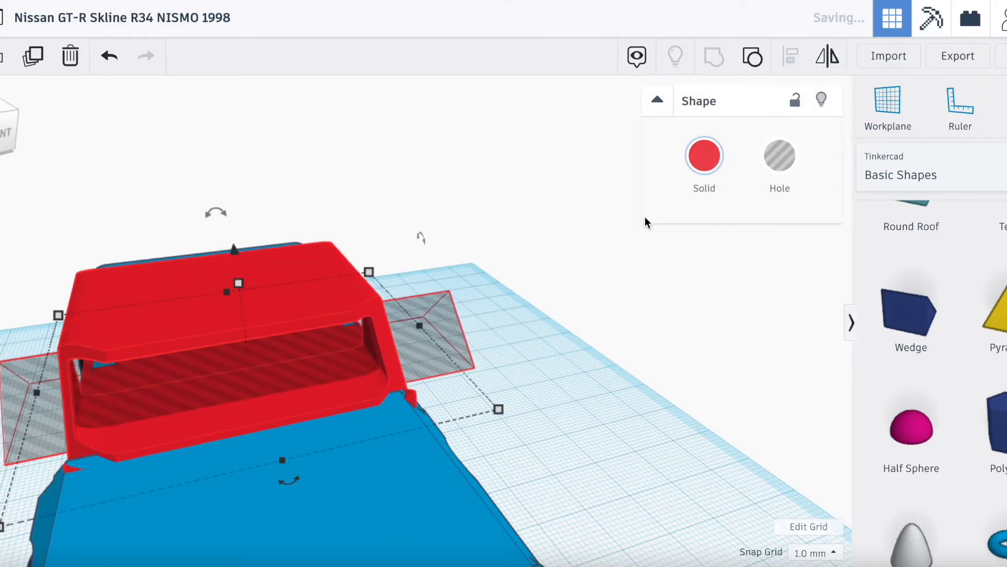
# Step: Examine the cut side windows and pillars from both sides of the car
pyautogui.click(571, 381)
pyautogui.moveTo(0, 137); pyautogui.dragTo(0, 130)
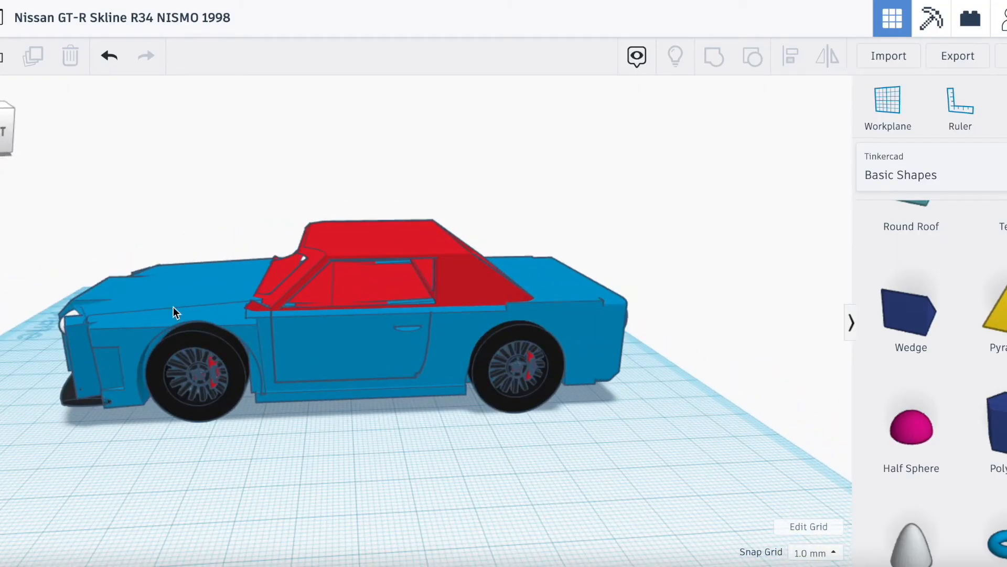
pyautogui.moveTo(293, 304); pyautogui.dragTo(245, 279)
pyautogui.click(371, 470)
pyautogui.moveTo(10, 156); pyautogui.dragTo(40, 139)
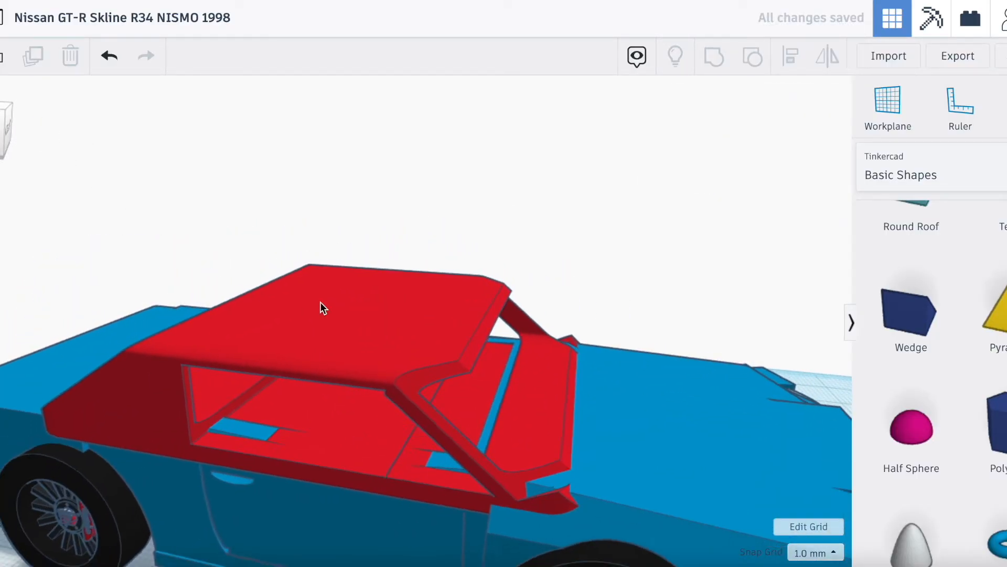
pyautogui.scroll(-5, 322, 306)
pyautogui.scroll(5, 330, 325)
pyautogui.moveTo(8, 142)
pyautogui.mouseDown()
pyautogui.moveTo(0, 133)
pyautogui.moveTo(0, 151)
pyautogui.mouseUp()
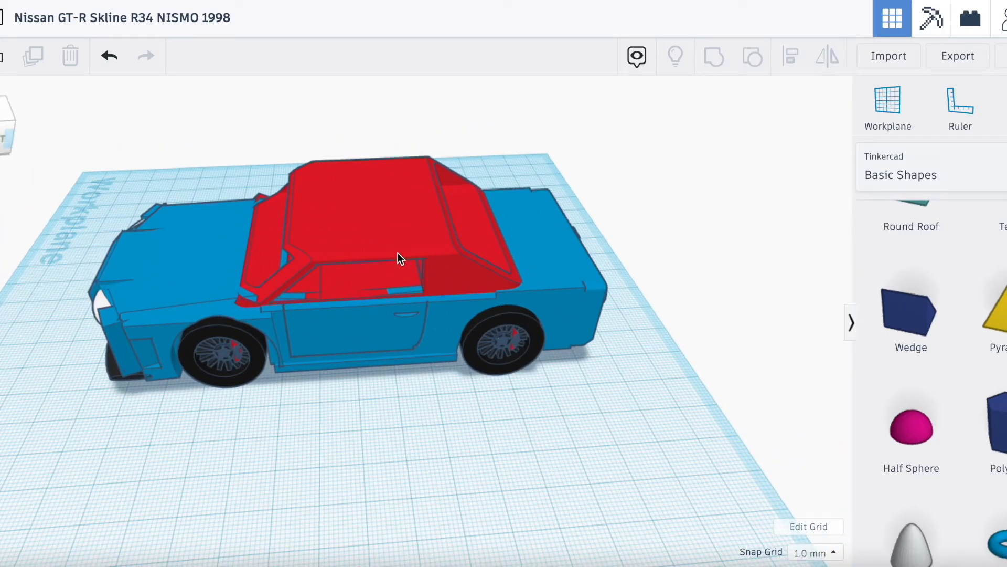
# Step: Lengthen the red cabin slightly toward the rear of the car
pyautogui.click(400, 222)
pyautogui.moveTo(498, 241); pyautogui.dragTo(513, 241)
pyautogui.click(532, 431)
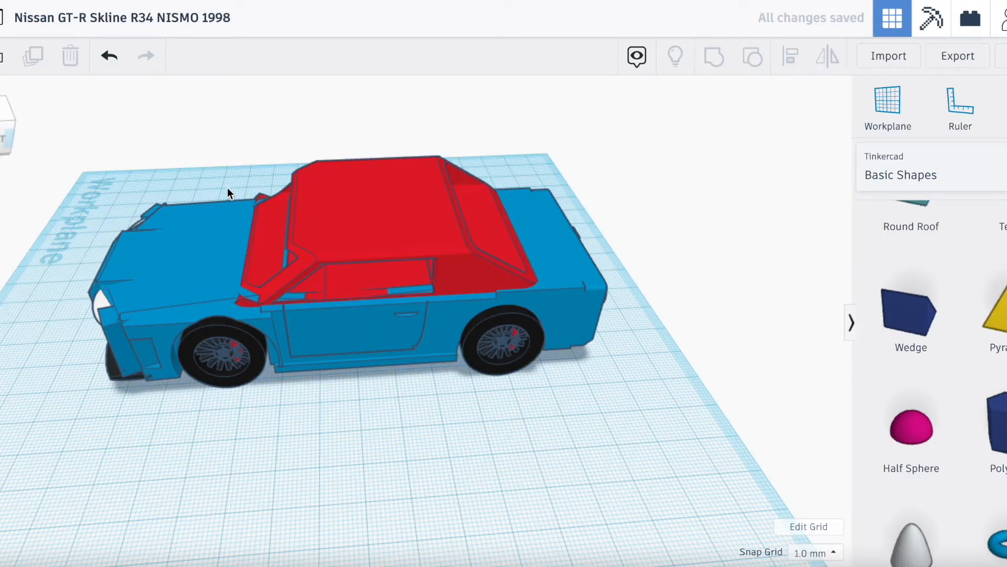
# Step: Widen the red cabin to 46 mm
pyautogui.moveTo(3, 138); pyautogui.dragTo(33, 129)
pyautogui.click(318, 371)
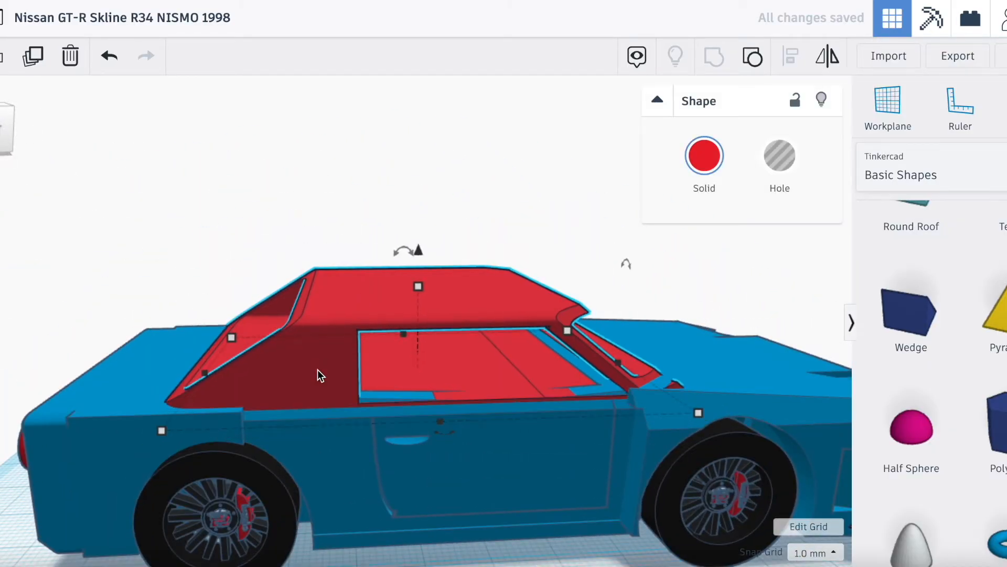
pyautogui.moveTo(423, 344)
pyautogui.mouseDown()
pyautogui.moveTo(404, 332)
pyautogui.moveTo(406, 346)
pyautogui.mouseUp()
pyautogui.moveTo(1, 131); pyautogui.dragTo(7, 145)
pyautogui.moveTo(454, 331); pyautogui.dragTo(432, 317)
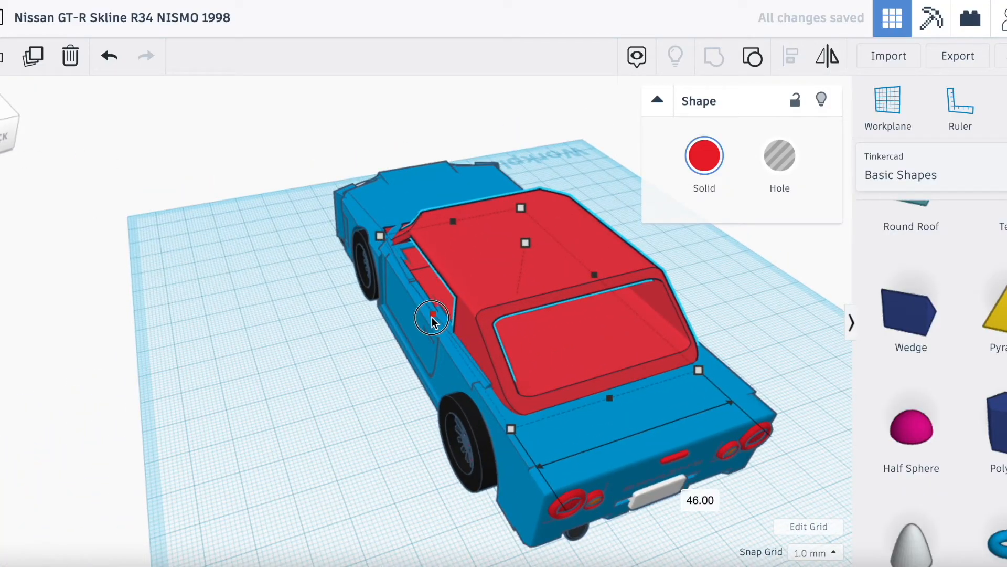
pyautogui.click(317, 382)
# Step: Place a box hole beside the door, make it 29 mm high, and stretch it to 39 mm across the cabin's interior
pyautogui.click(52, 131)
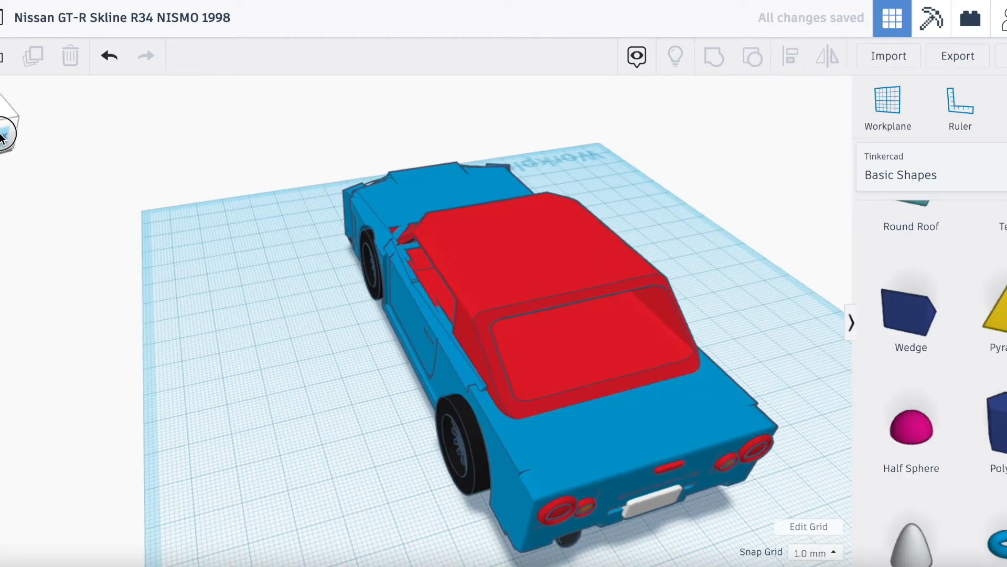
pyautogui.moveTo(56, 129); pyautogui.dragTo(85, 135)
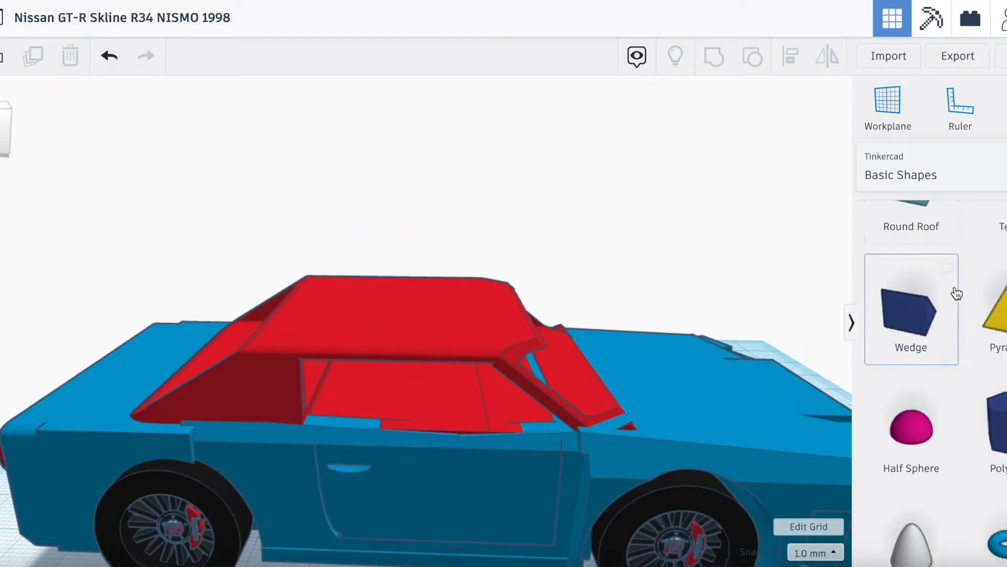
pyautogui.scroll(10, 934, 293)
pyautogui.moveTo(912, 273); pyautogui.dragTo(378, 499)
pyautogui.moveTo(381, 418); pyautogui.dragTo(391, 367)
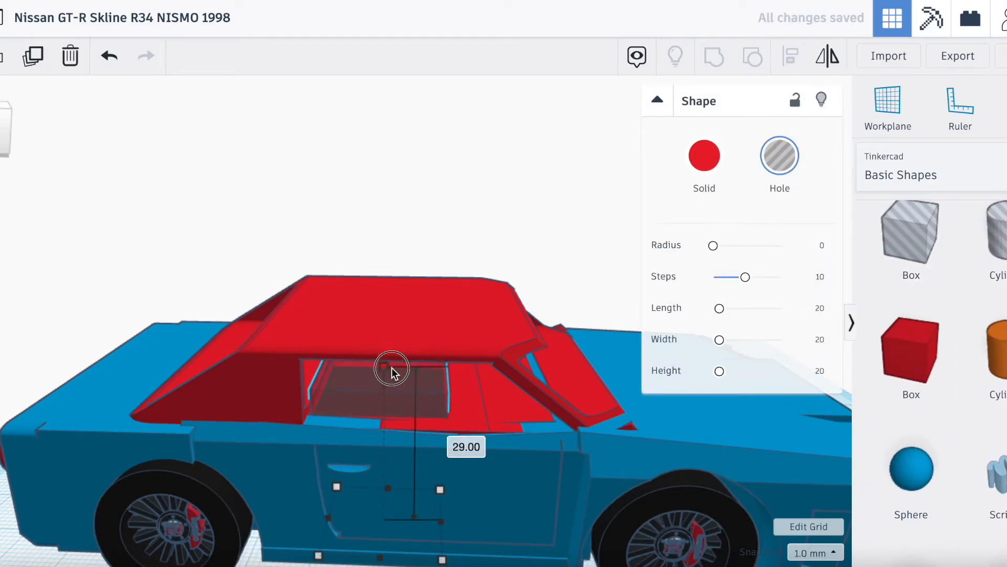
pyautogui.moveTo(440, 520); pyautogui.dragTo(497, 521)
pyautogui.moveTo(415, 487); pyautogui.dragTo(410, 454)
pyautogui.moveTo(194, 278); pyautogui.dragTo(463, 397, button='right')
pyautogui.moveTo(436, 346); pyautogui.dragTo(428, 360)
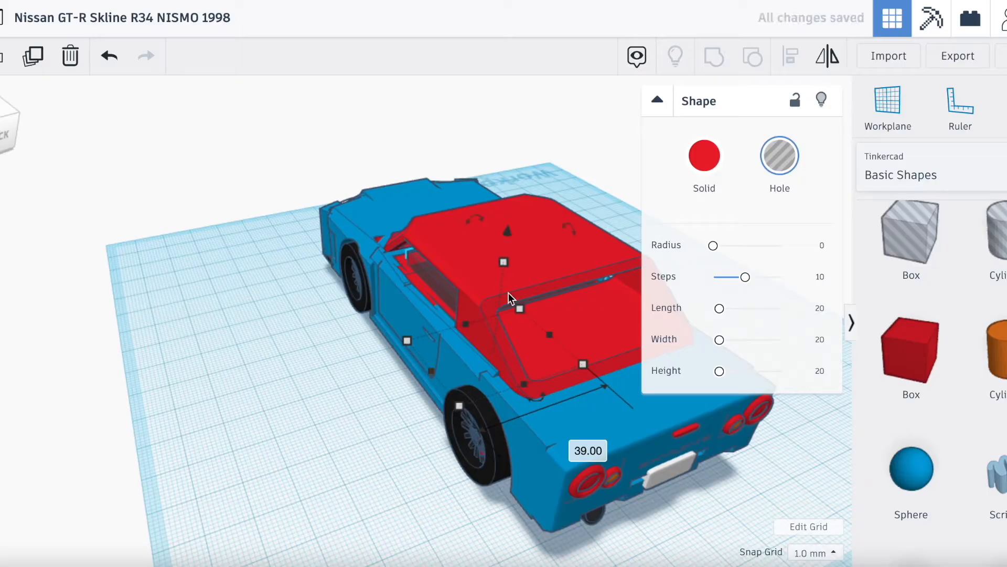
# Step: Group the box hole with the red cabin to hollow out the interior, and view it from the side
pyautogui.keyDown('shift'); pyautogui.click(542, 256); pyautogui.keyUp('shift')
pyautogui.click(714, 55)
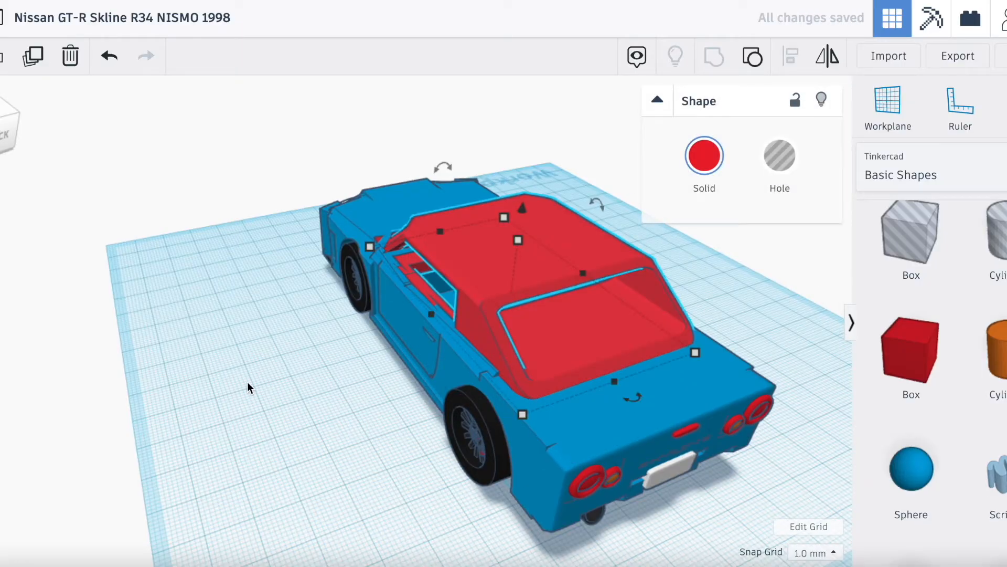
pyautogui.moveTo(588, 325); pyautogui.dragTo(412, 265, button='right')
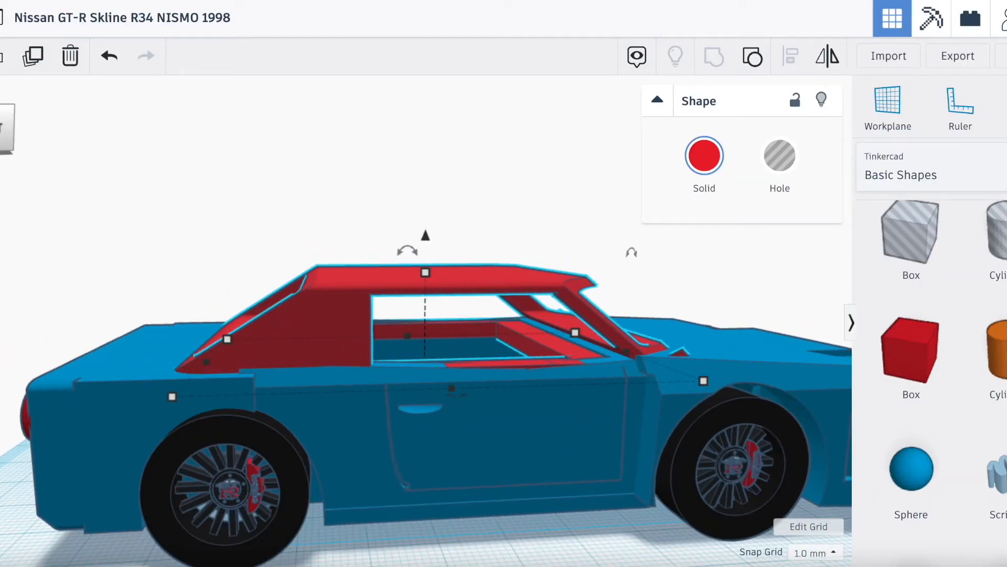
# Step: Add a roof shape beside the car, rotate it 90 degrees and raise it to the height of the cabin's side
pyautogui.scroll(-5, 922, 376)
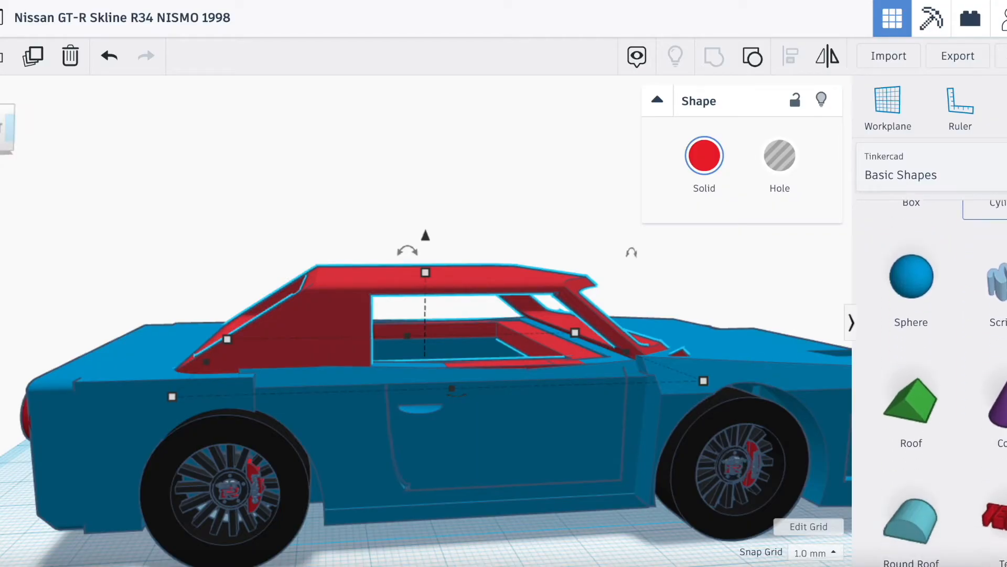
pyautogui.moveTo(912, 263); pyautogui.dragTo(340, 544)
pyautogui.scroll(-3, 342, 464)
pyautogui.click(426, 535)
pyautogui.write('90')
pyautogui.press('Return')
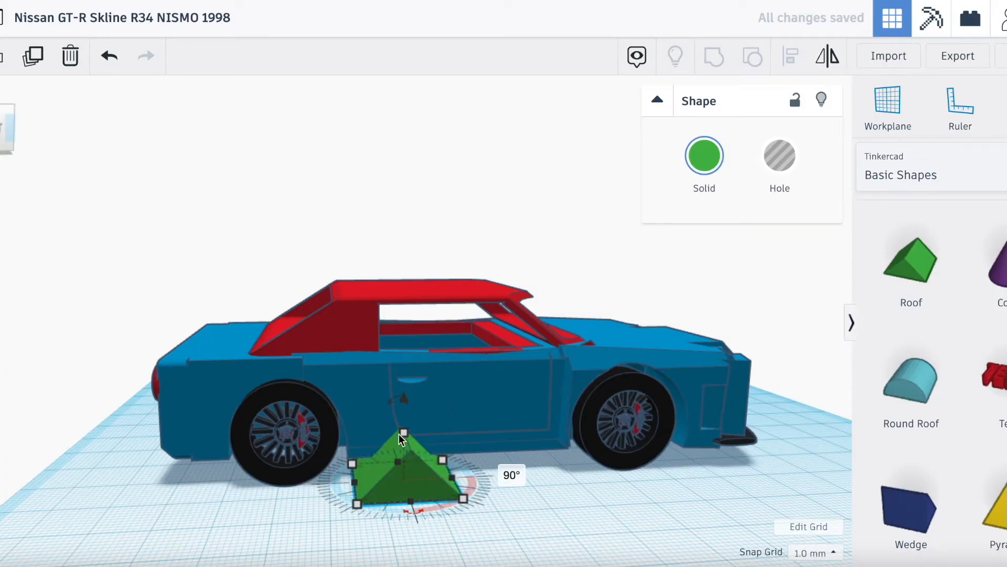
pyautogui.moveTo(407, 402); pyautogui.dragTo(413, 268)
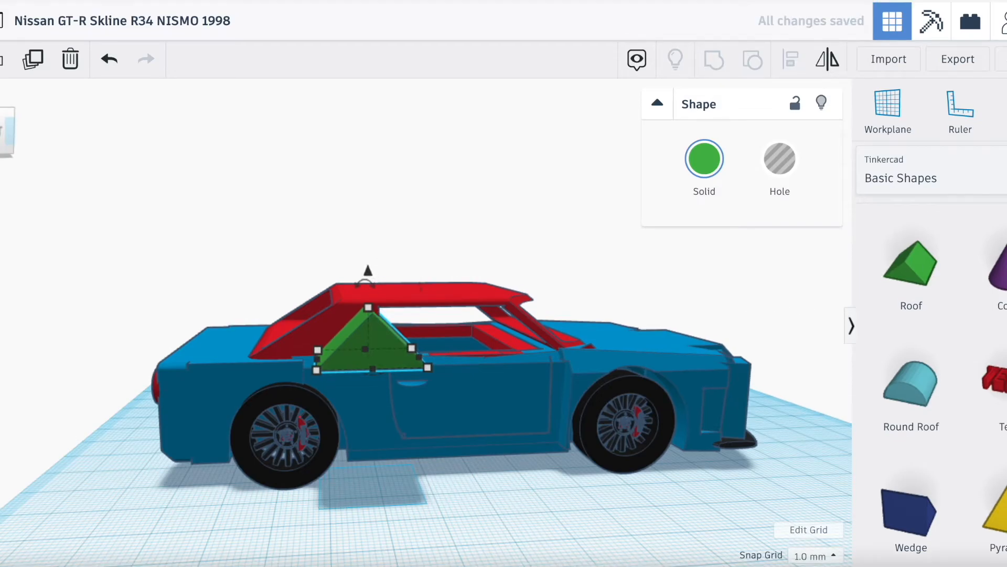
# Step: Place a box hole on the workplane beside the car's door
pyautogui.scroll(8, 994, 283)
pyautogui.scroll(-2, 995, 292)
pyautogui.moveTo(911, 277); pyautogui.dragTo(394, 503)
# Step: Pull the roof shape away from the car, lower it, and nudge it against the box hole
pyautogui.moveTo(372, 367); pyautogui.dragTo(299, 416)
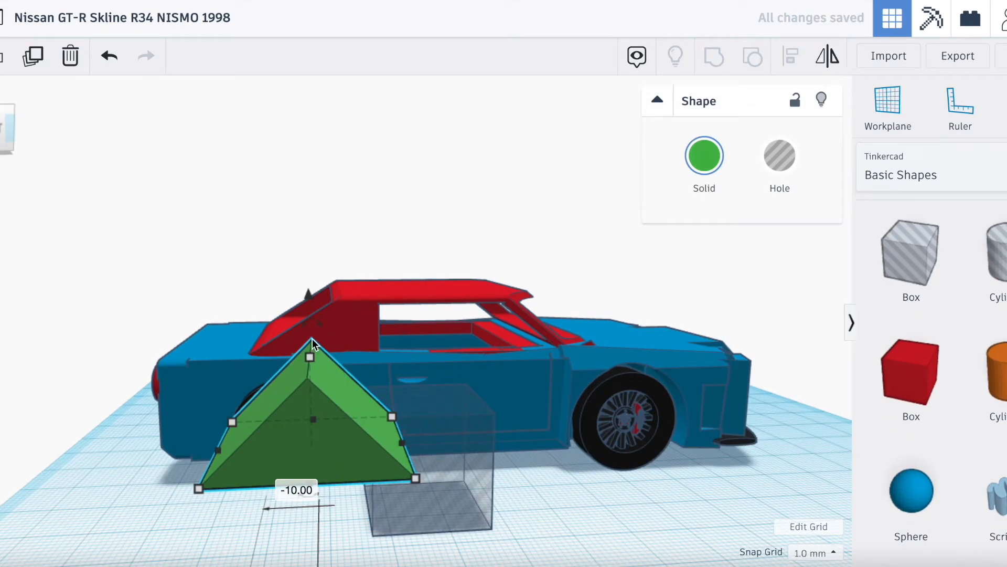
pyautogui.moveTo(310, 328); pyautogui.dragTo(318, 411)
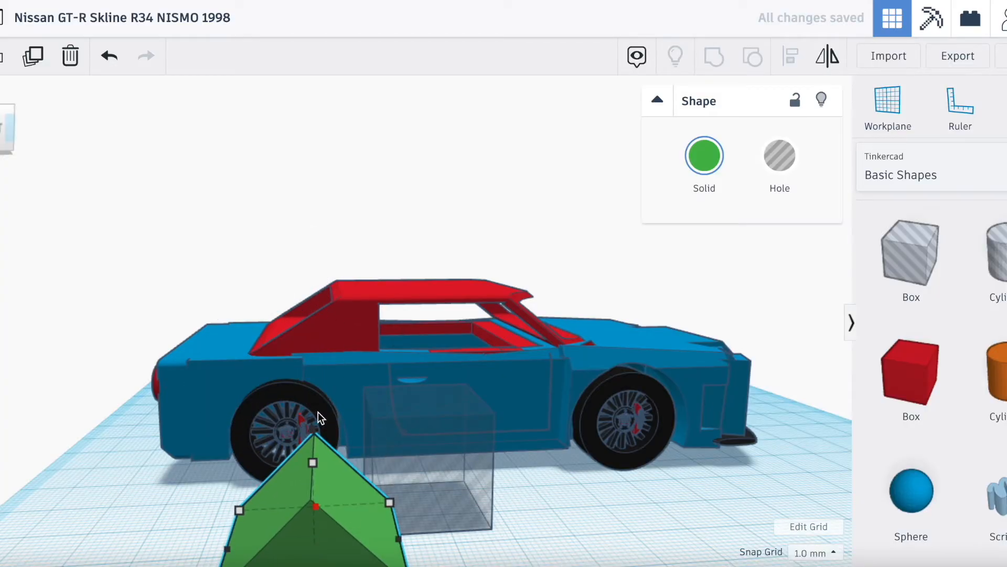
pyautogui.press('Up')
pyautogui.press('Up')
pyautogui.press('Up')
pyautogui.press('Up')
pyautogui.press('Up')
pyautogui.press('Up')
pyautogui.press('Up')
pyautogui.press('Up')
pyautogui.press('Up')
pyautogui.press('Up')
pyautogui.press('Up')
pyautogui.press('Up')
pyautogui.press('Right')
pyautogui.press('Right')
pyautogui.press('Right')
pyautogui.press('Right')
pyautogui.press('Right')
pyautogui.press('Right')
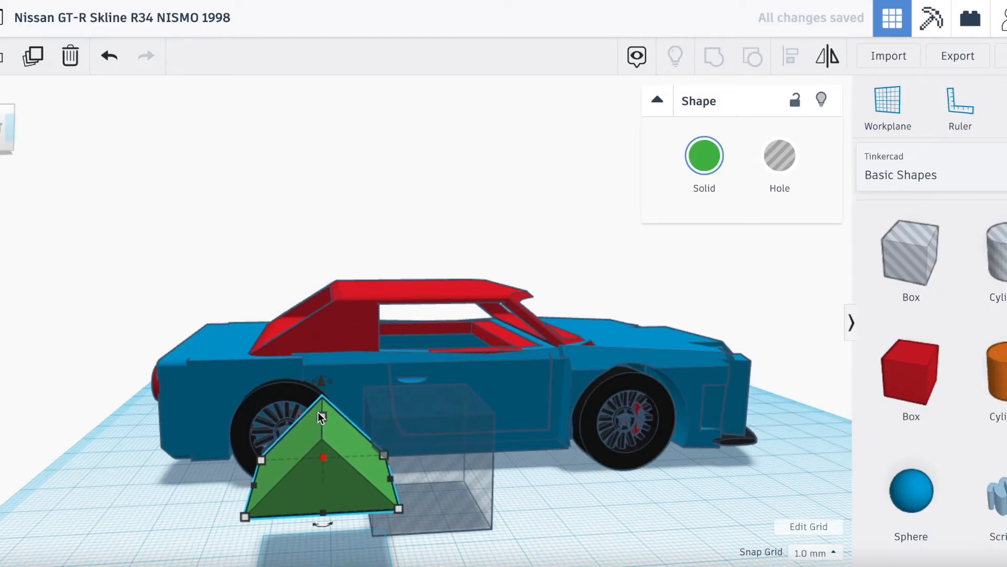
pyautogui.press('Up')
pyautogui.press('Up')
pyautogui.press('Up')
pyautogui.press('Up')
pyautogui.press('Up')
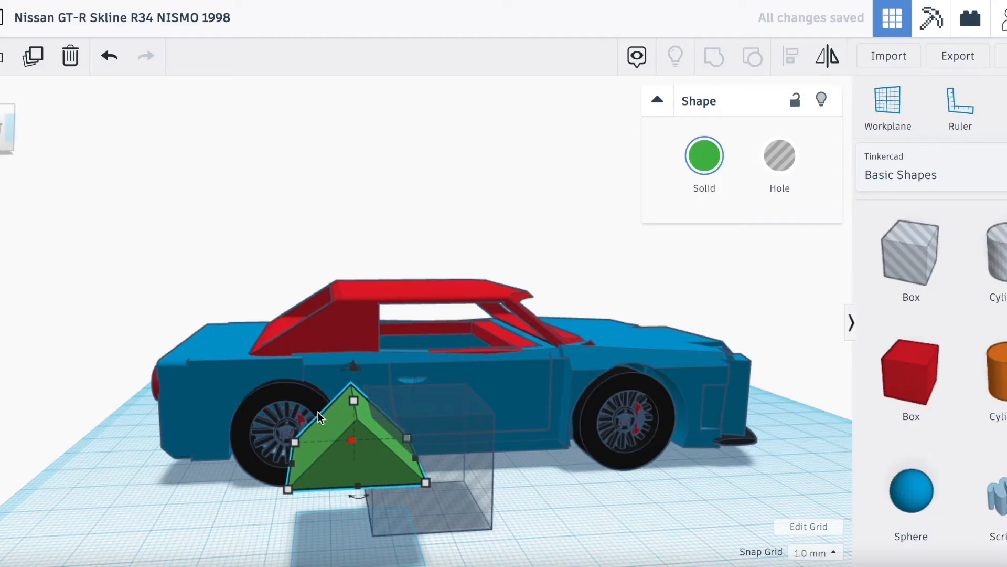
# Step: Lengthen the box hole to 37 mm away from the car and nudge the green roof shape further into it
pyautogui.click(468, 511)
pyautogui.moveTo(432, 531); pyautogui.dragTo(442, 566)
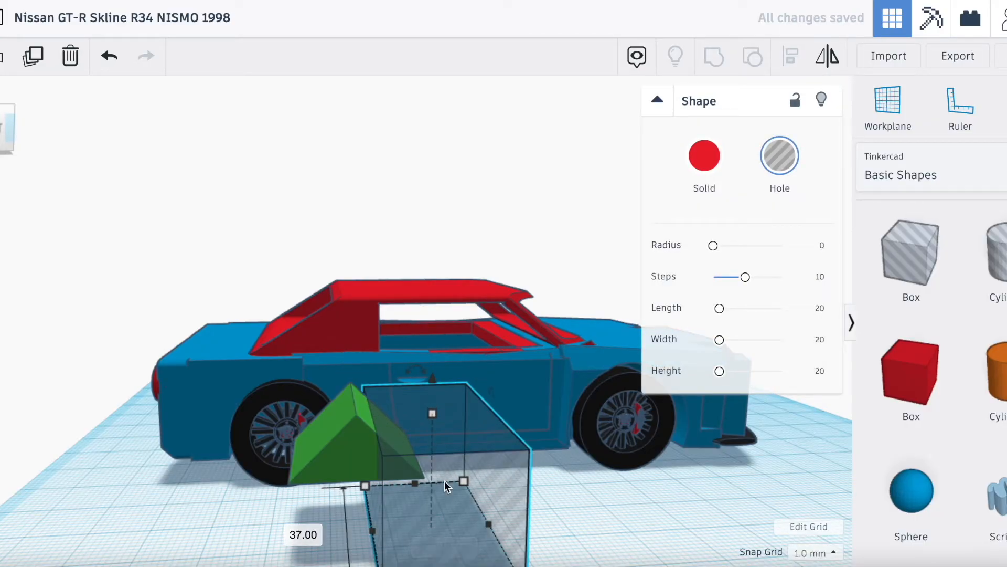
pyautogui.click(363, 454)
pyautogui.press('Right')
pyautogui.press('Right')
pyautogui.press('Right')
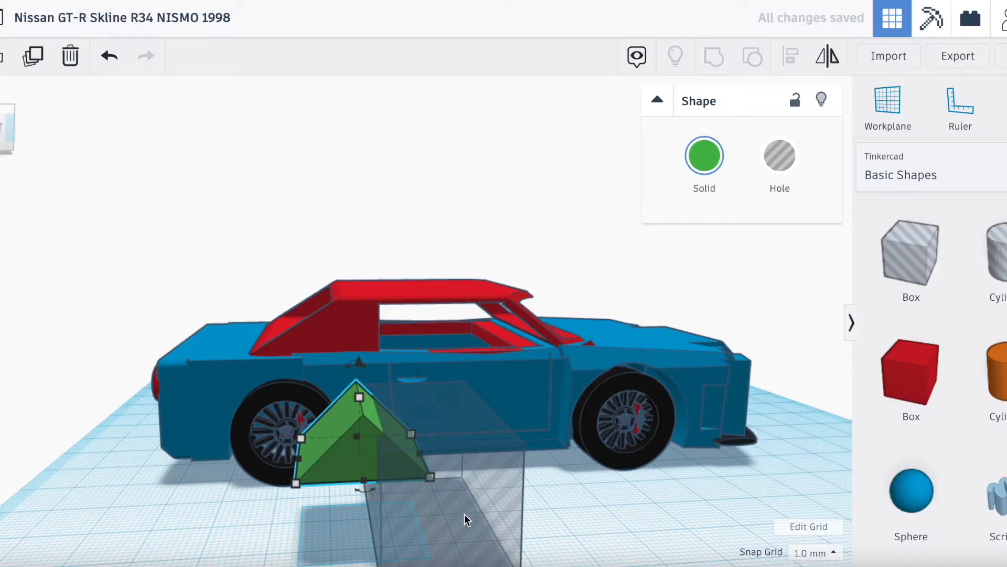
# Step: Rotate the box hole by -5 degrees, nudge it over half of the green roof shape and raise it about 4.8 mm
pyautogui.click(472, 490)
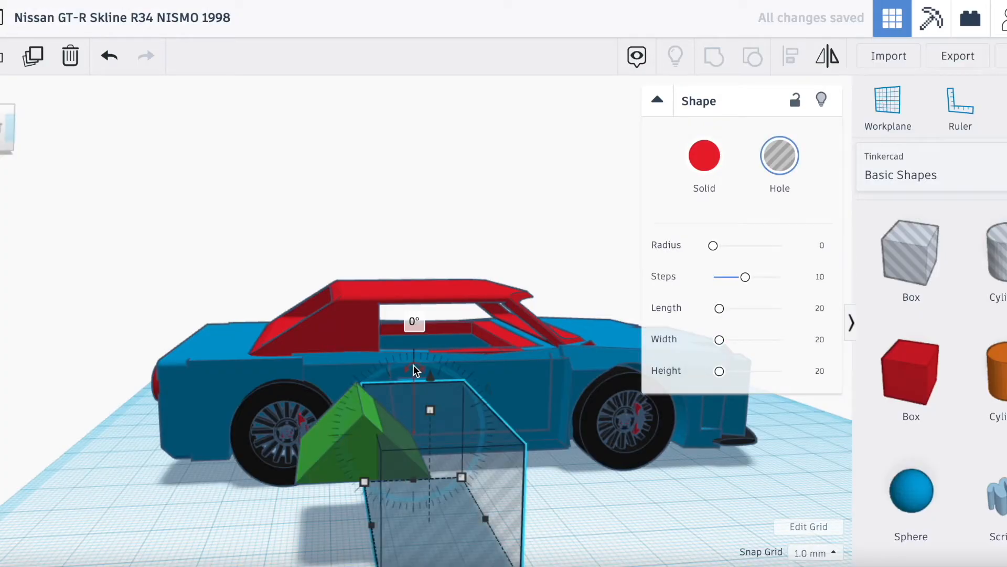
pyautogui.moveTo(410, 313); pyautogui.dragTo(401, 314)
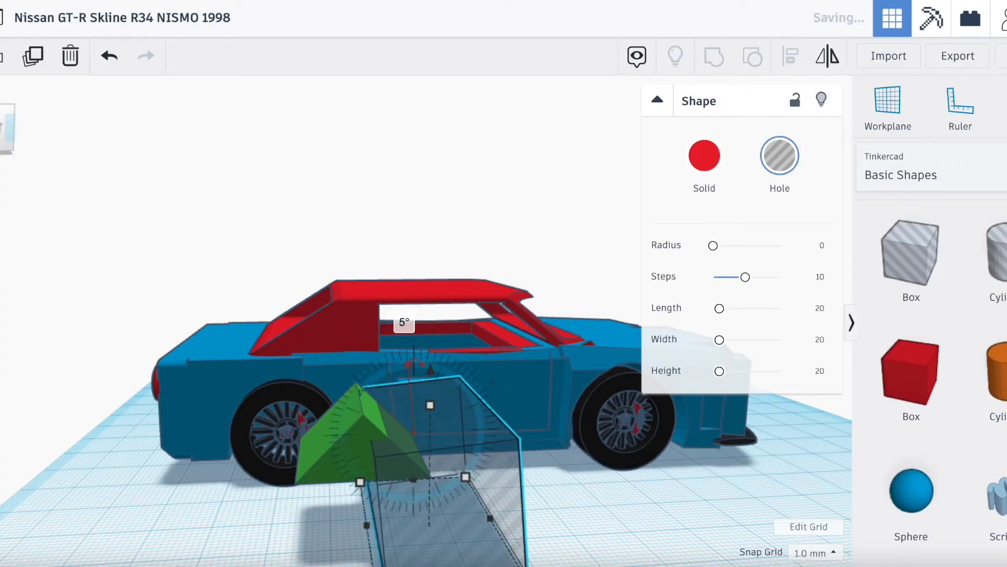
pyautogui.write('-5')
pyautogui.press('Return')
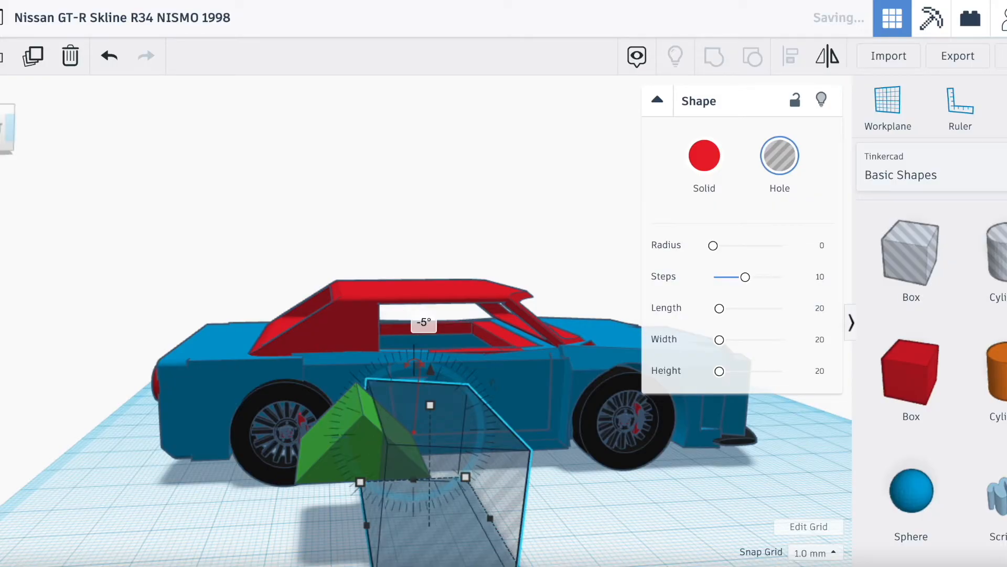
pyautogui.press('Left')
pyautogui.press('Left')
pyautogui.press('Left')
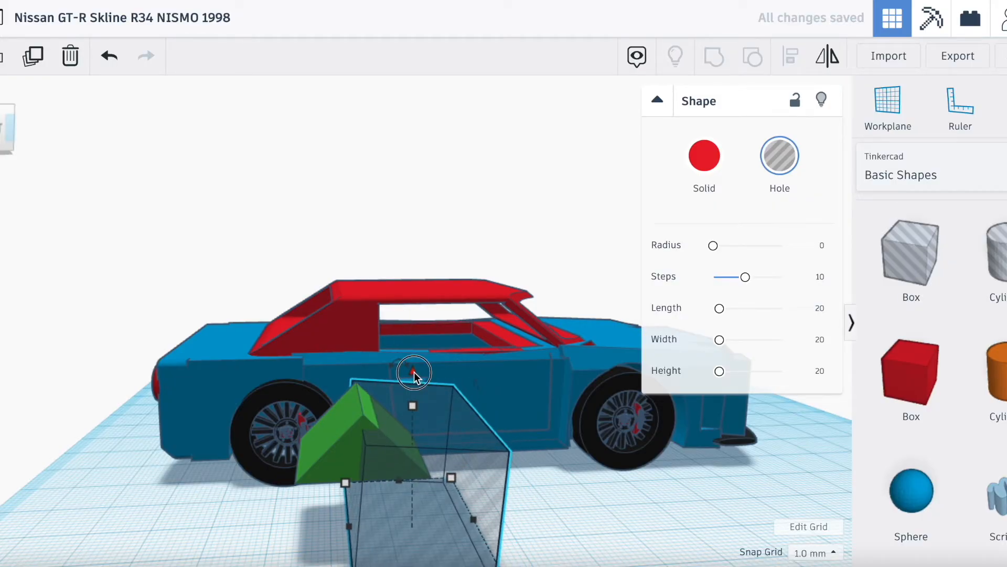
pyautogui.moveTo(414, 377); pyautogui.dragTo(420, 348)
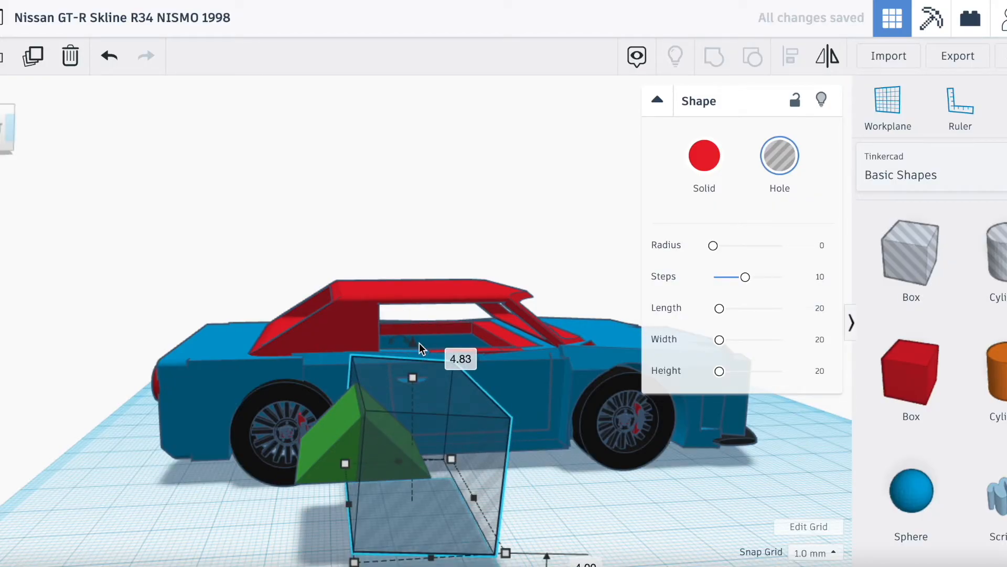
# Step: Group the green roof shape with the box hole to cut off its front half
pyautogui.click(311, 463)
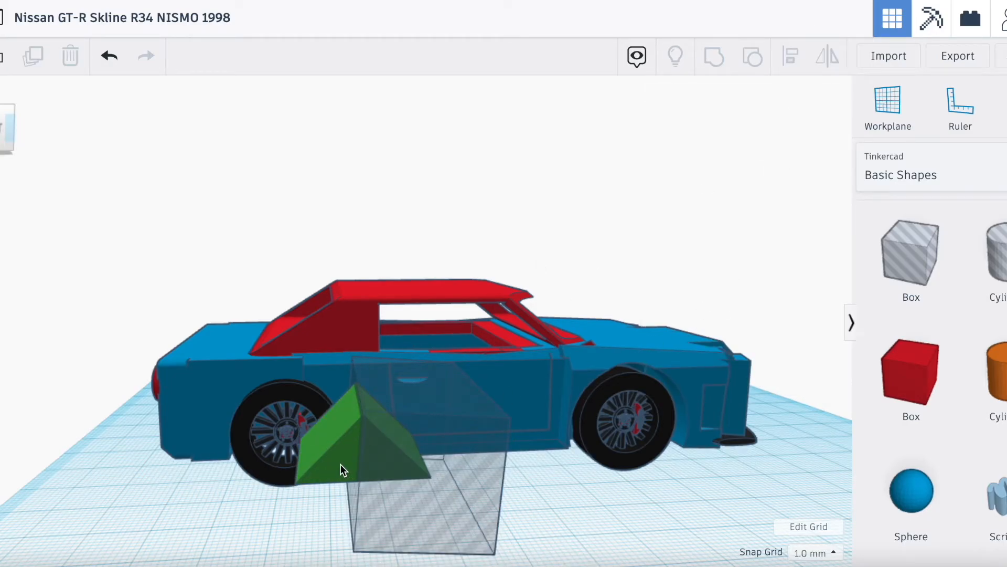
pyautogui.keyDown('shift'); pyautogui.click(396, 521); pyautogui.keyUp('shift')
pyautogui.click(712, 58)
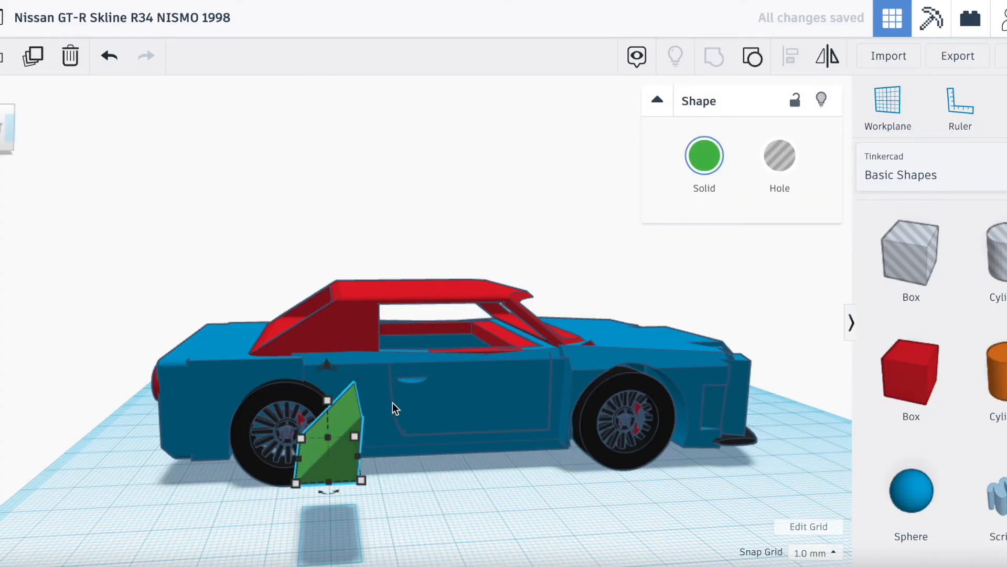
# Step: Raise the green half-roof piece to the cabin's rear pillar, narrow it to about 8.6 mm and push it into the cabin side
pyautogui.scroll(5, 367, 446)
pyautogui.moveTo(342, 362); pyautogui.dragTo(322, 308)
pyautogui.moveTo(361, 368); pyautogui.dragTo(351, 367)
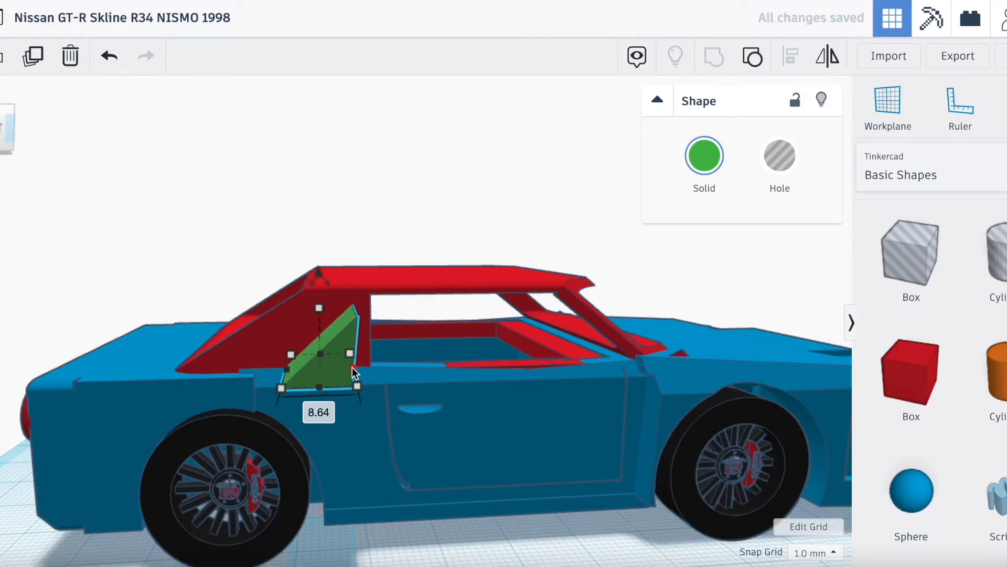
pyautogui.press('Up')
pyautogui.press('Up')
pyautogui.press('Up')
pyautogui.moveTo(318, 272); pyautogui.dragTo(317, 255)
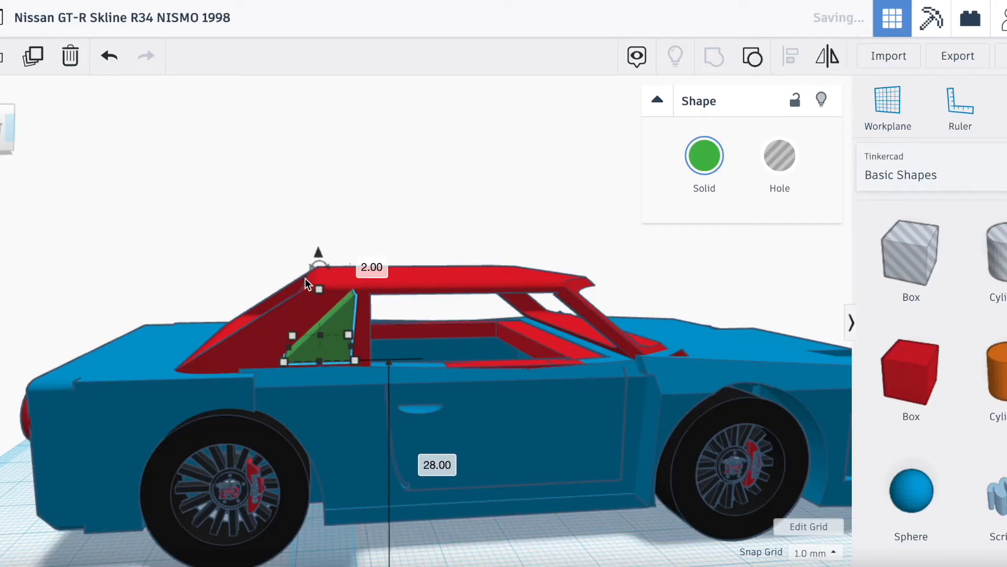
# Step: Stretch the green piece lengthwise along the rear pillar to form the outline of the rear quarter window
pyautogui.scroll(5, 304, 278)
pyautogui.scroll(-2, 234, 439)
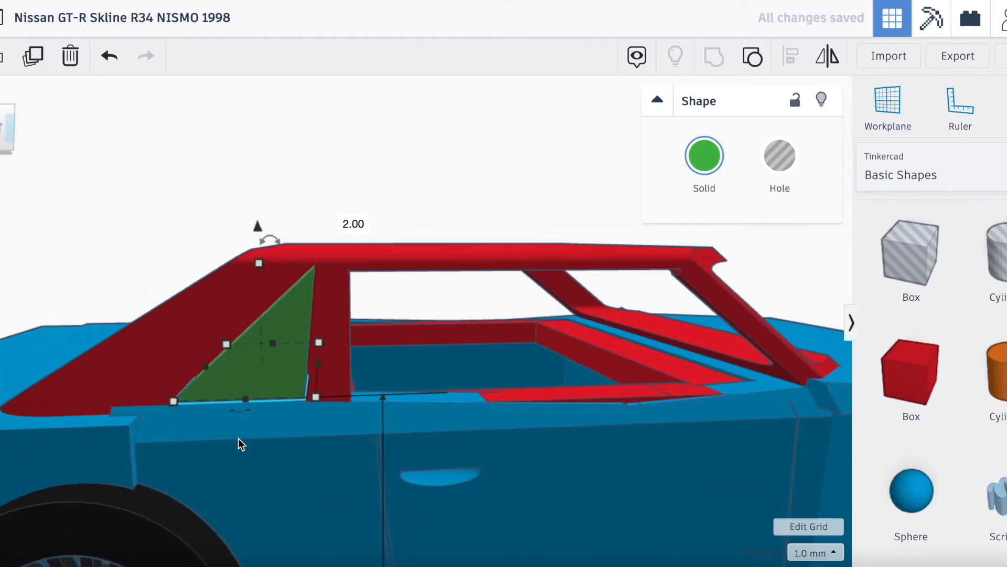
pyautogui.moveTo(212, 367); pyautogui.dragTo(162, 364)
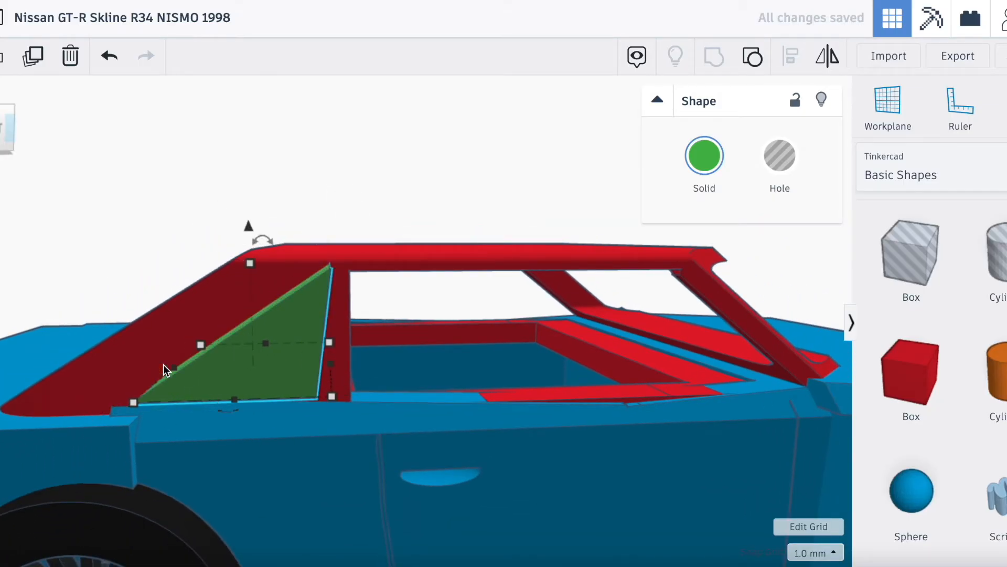
# Step: Stretch the green piece to 60 mm across the full width of the cabin and turn it into a hole
pyautogui.click(2, 144)
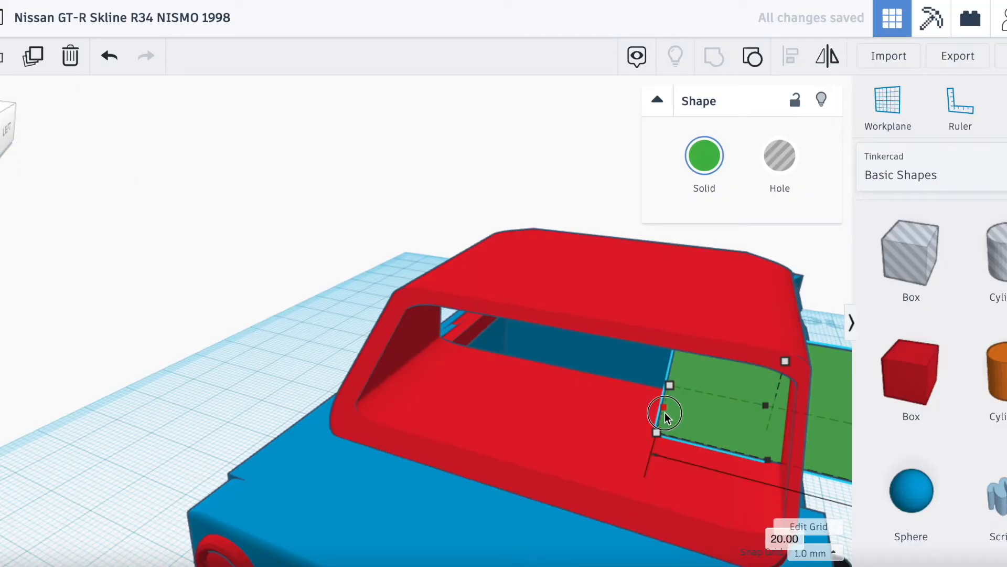
pyautogui.moveTo(665, 413); pyautogui.dragTo(354, 344)
pyautogui.click(775, 183)
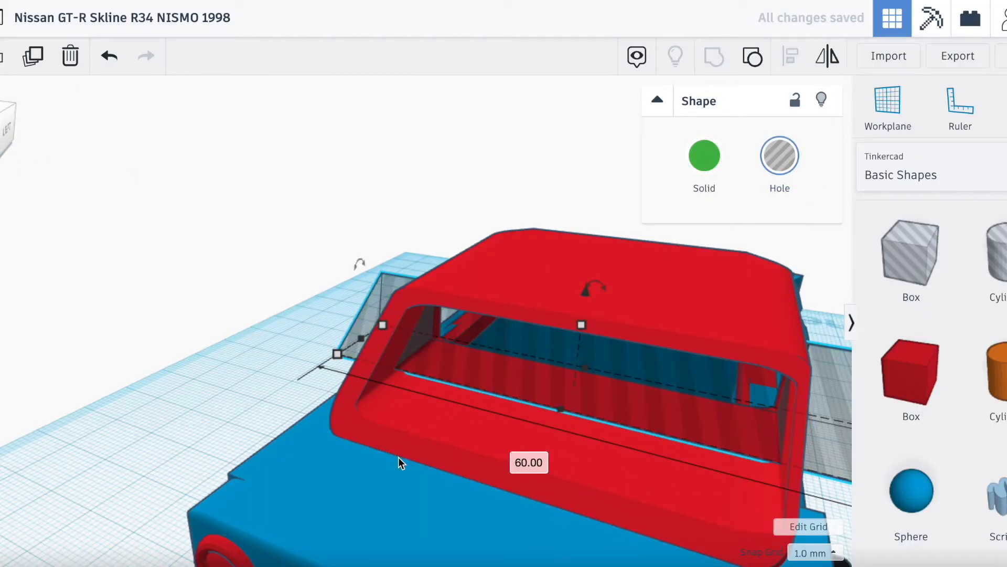
# Step: Group the window-shaped hole with the red cabin to cut both rear quarter windows, and view the car from the side
pyautogui.keyDown('shift'); pyautogui.click(404, 439); pyautogui.keyUp('shift')
pyautogui.click(716, 58)
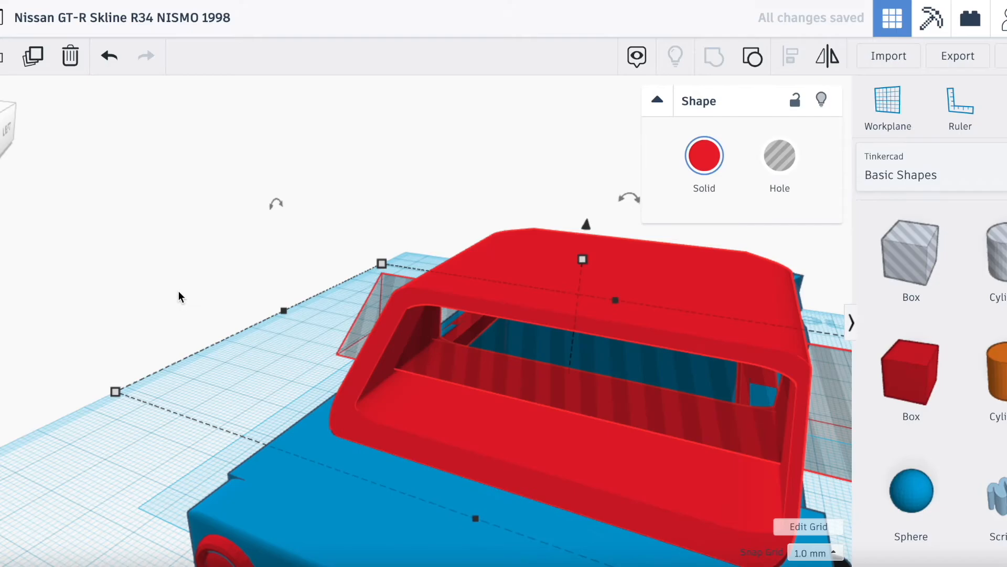
pyautogui.click(6, 131)
pyautogui.moveTo(336, 252); pyautogui.dragTo(206, 261, button='right')
pyautogui.scroll(-2, 207, 261)
pyautogui.scroll(-3, 207, 266)
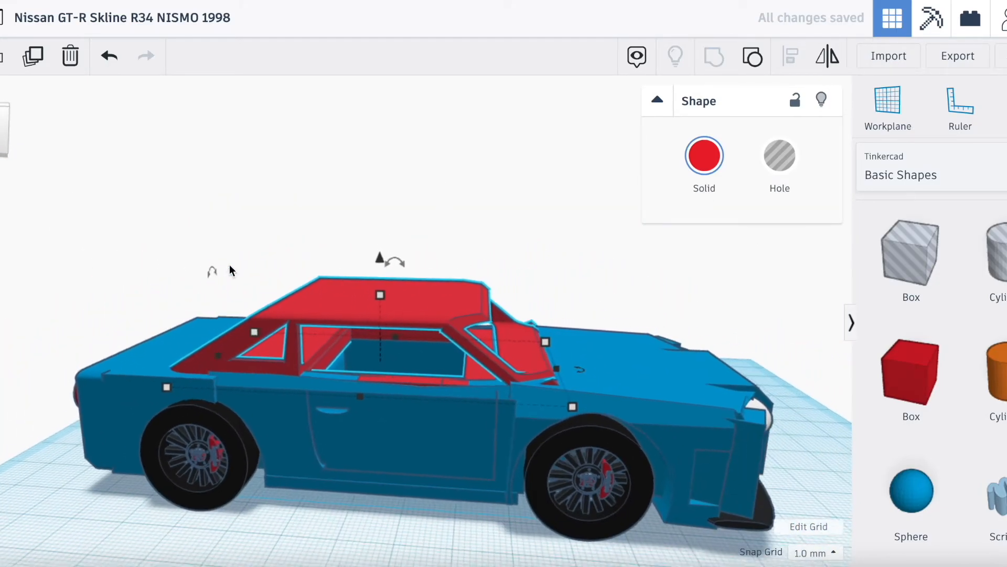
pyautogui.click(294, 519)
pyautogui.moveTo(6, 131)
pyautogui.mouseDown()
pyautogui.moveTo(1, 152)
pyautogui.moveTo(5, 135)
pyautogui.mouseUp()
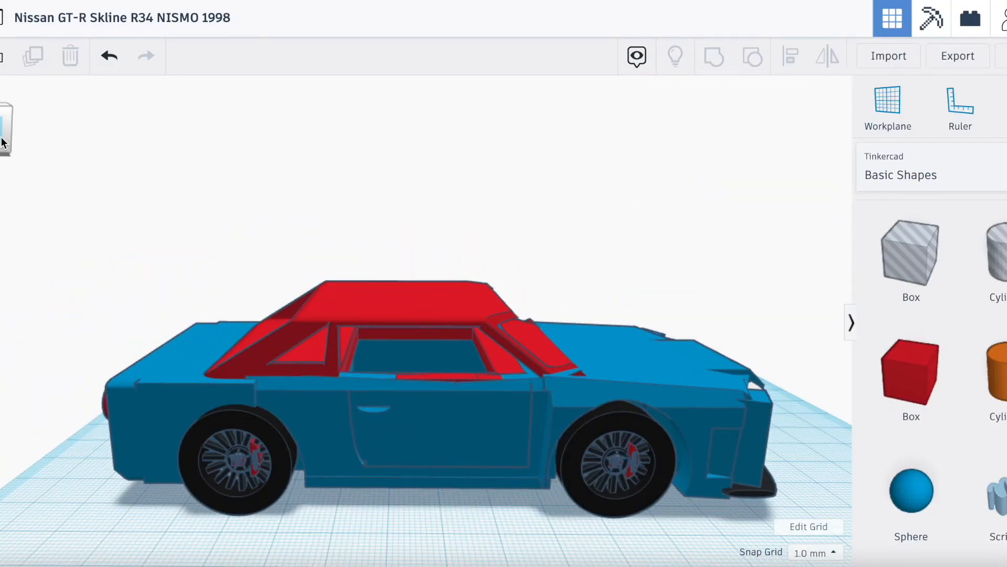
# Step: Place a box hole beside the car's front wheel and raise it above hood height
pyautogui.moveTo(911, 251); pyautogui.dragTo(575, 525)
pyautogui.moveTo(603, 377); pyautogui.dragTo(601, 278)
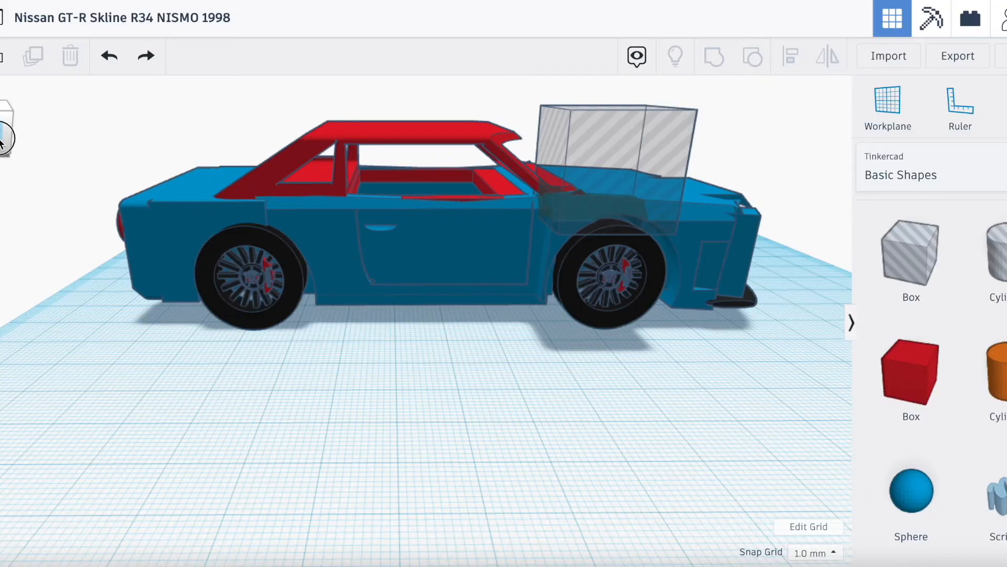
pyautogui.moveTo(1, 143); pyautogui.dragTo(3, 226)
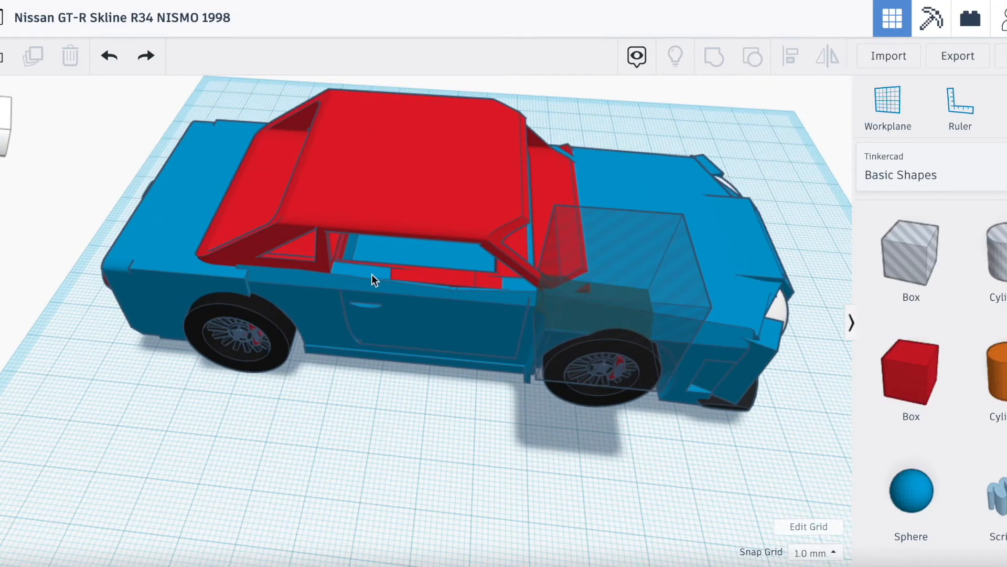
# Step: Move the box hole over the windshield, tilt it towards the windshield's slope and raise it to roof height
pyautogui.click(587, 328)
pyautogui.moveTo(601, 321); pyautogui.dragTo(575, 250)
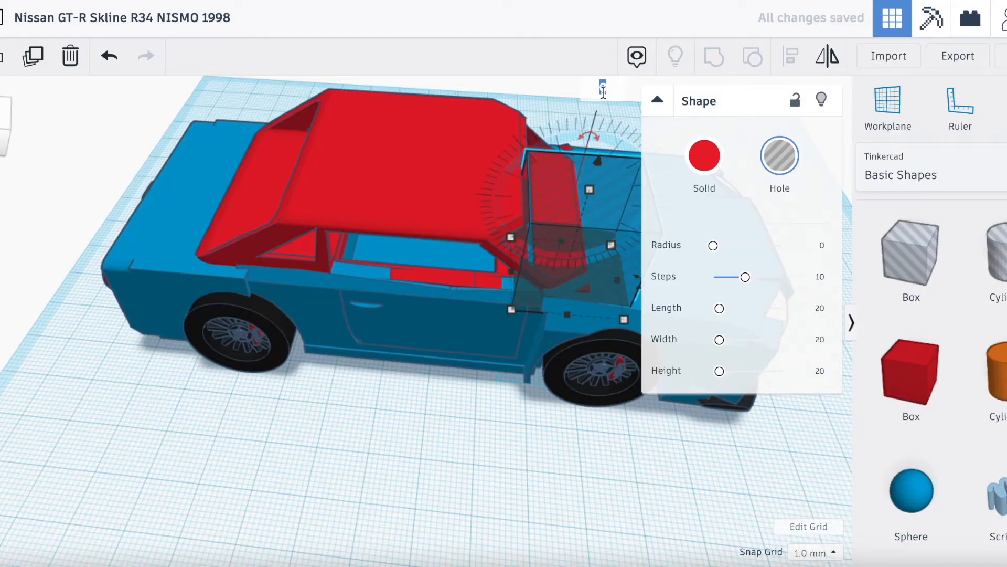
pyautogui.press('Return')
pyautogui.moveTo(605, 136); pyautogui.dragTo(603, 101)
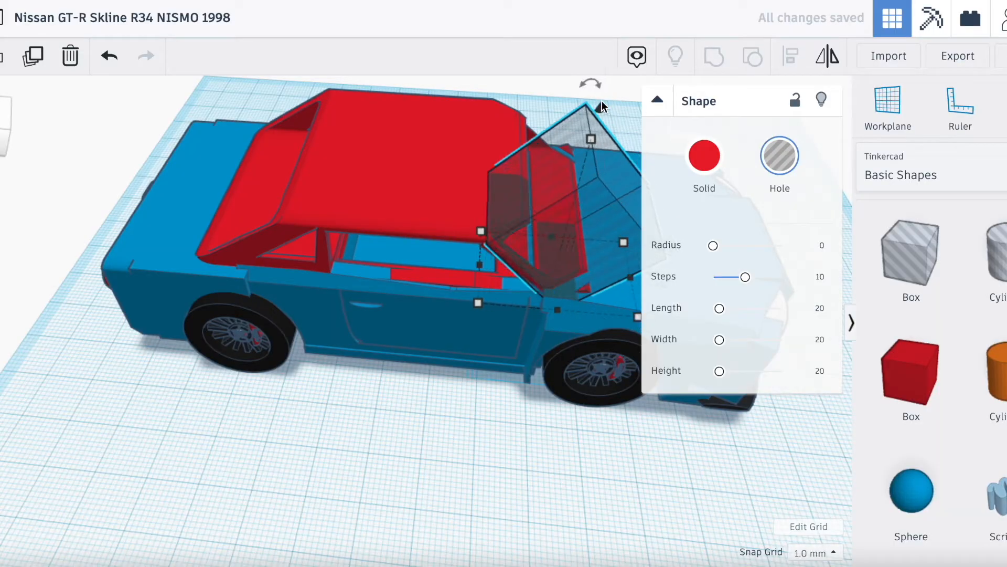
# Step: Tilt the box hole by a further -10 degrees to approach the windshield's angle
pyautogui.scroll(-3, 553, 146)
pyautogui.moveTo(533, 152)
pyautogui.mouseDown()
pyautogui.moveTo(511, 155)
pyautogui.moveTo(529, 157)
pyautogui.mouseUp()
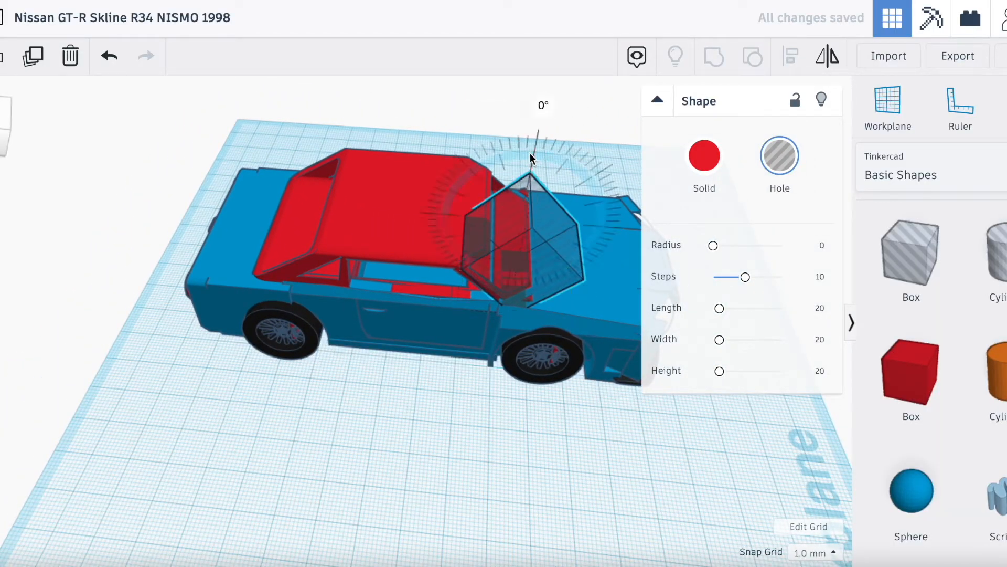
pyautogui.write('10')
pyautogui.press('Return')
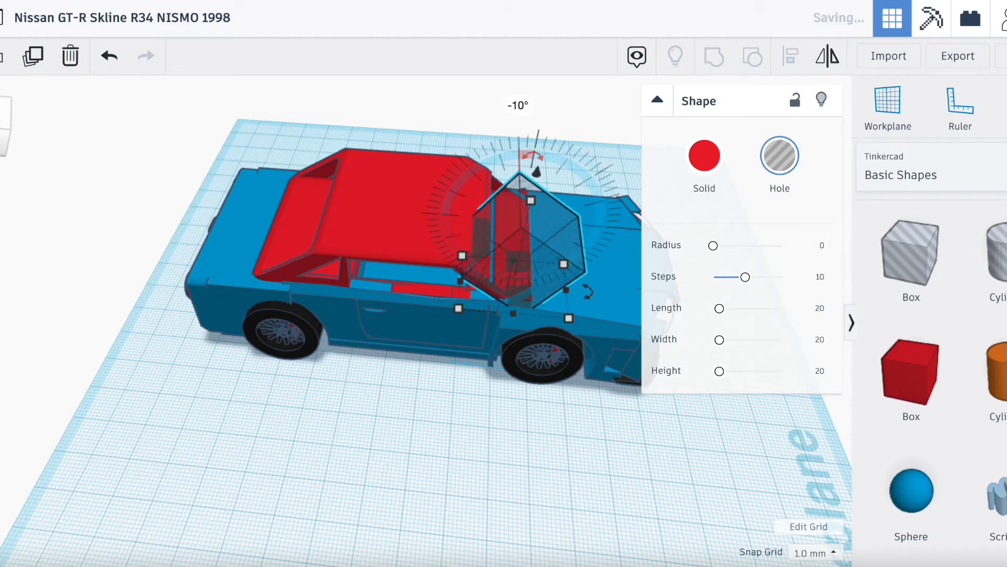
# Step: Raise the box hole about 1.8 mm and tilt it by -6 degrees along the windshield
pyautogui.moveTo(540, 173); pyautogui.dragTo(545, 167)
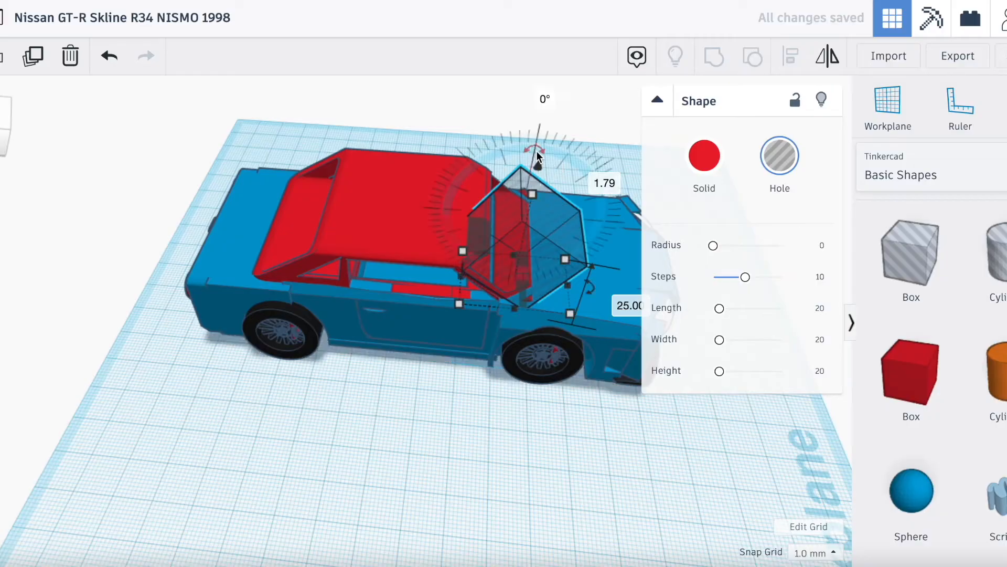
pyautogui.write('-')
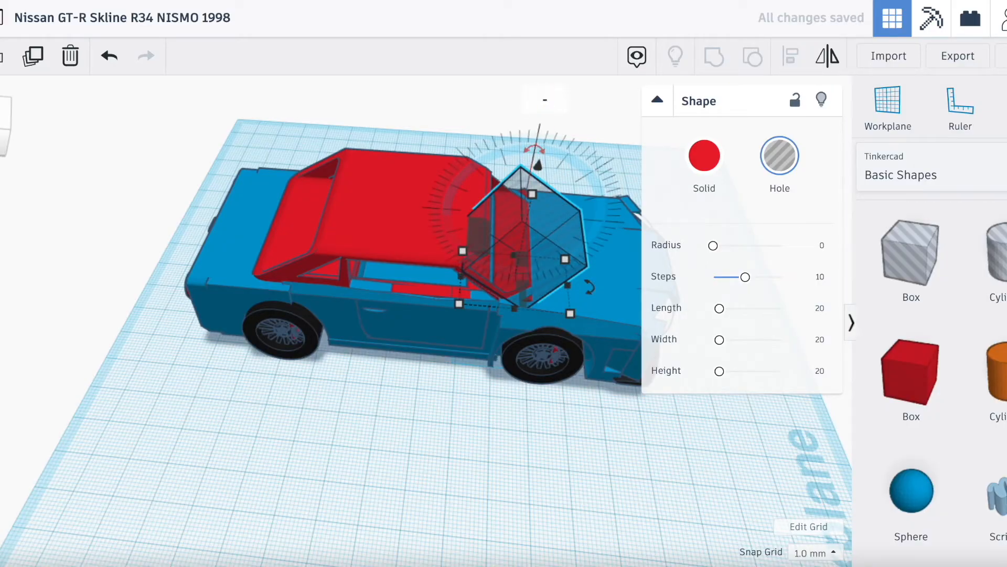
pyautogui.write('6')
pyautogui.press('Return')
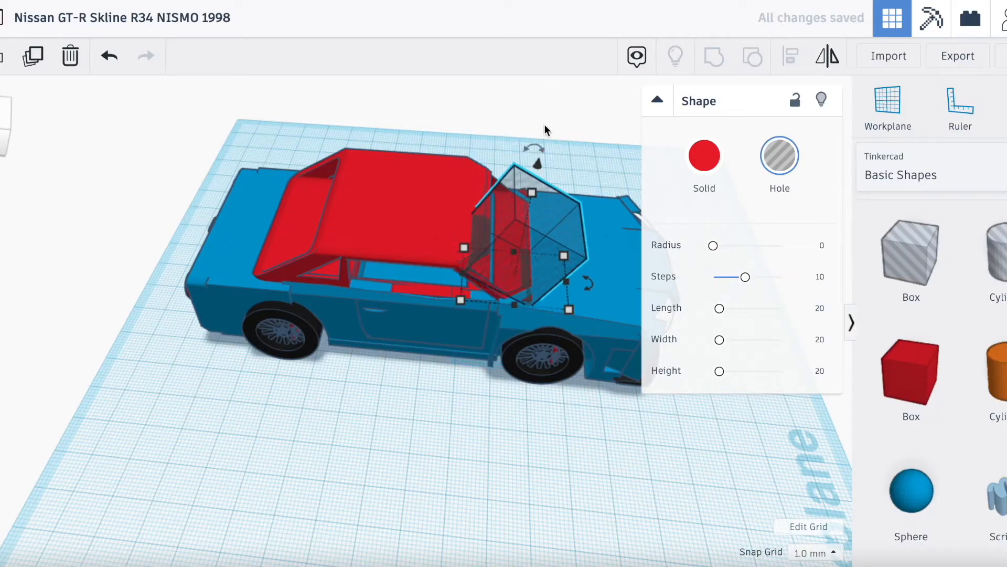
# Step: Stretch the box hole to 48 mm across the windshield and adjust its position and height slightly
pyautogui.moveTo(3, 126); pyautogui.dragTo(0, 127)
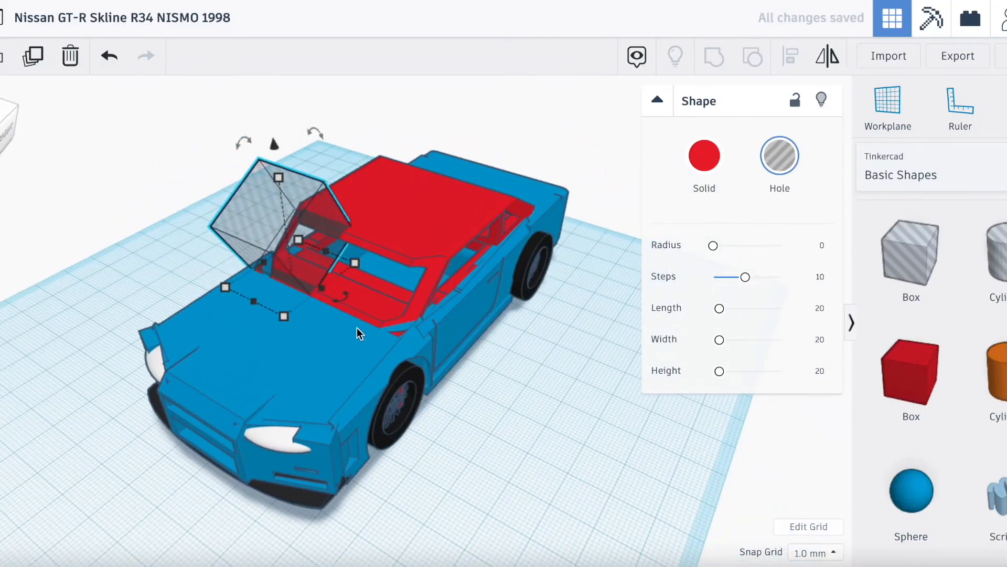
pyautogui.moveTo(322, 288); pyautogui.dragTo(441, 318)
pyautogui.scroll(5, 353, 251)
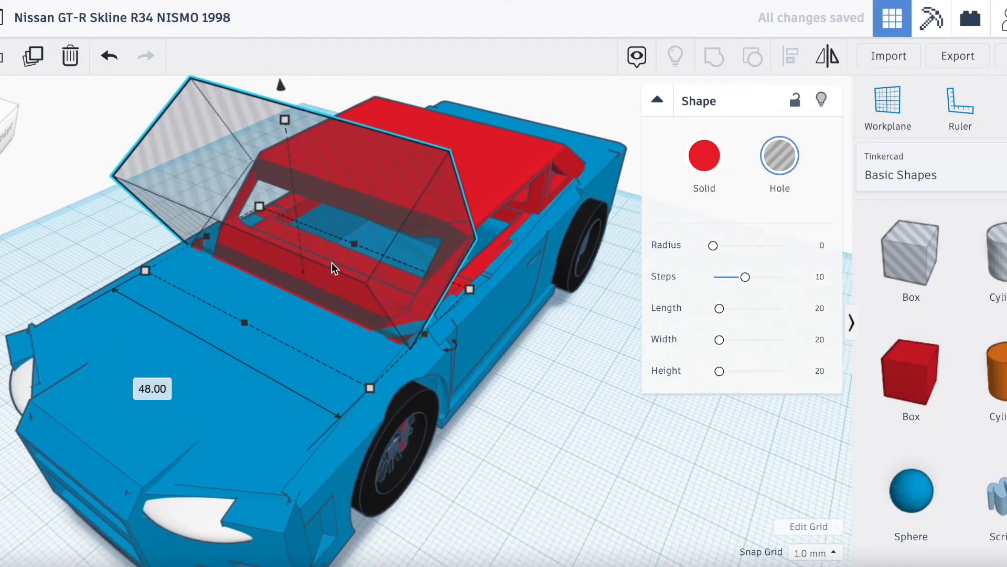
pyautogui.scroll(-5, 296, 250)
pyautogui.moveTo(326, 198); pyautogui.dragTo(329, 204)
pyautogui.moveTo(323, 169); pyautogui.dragTo(325, 156)
pyautogui.click(681, 409)
pyautogui.moveTo(2, 140); pyautogui.dragTo(40, 130)
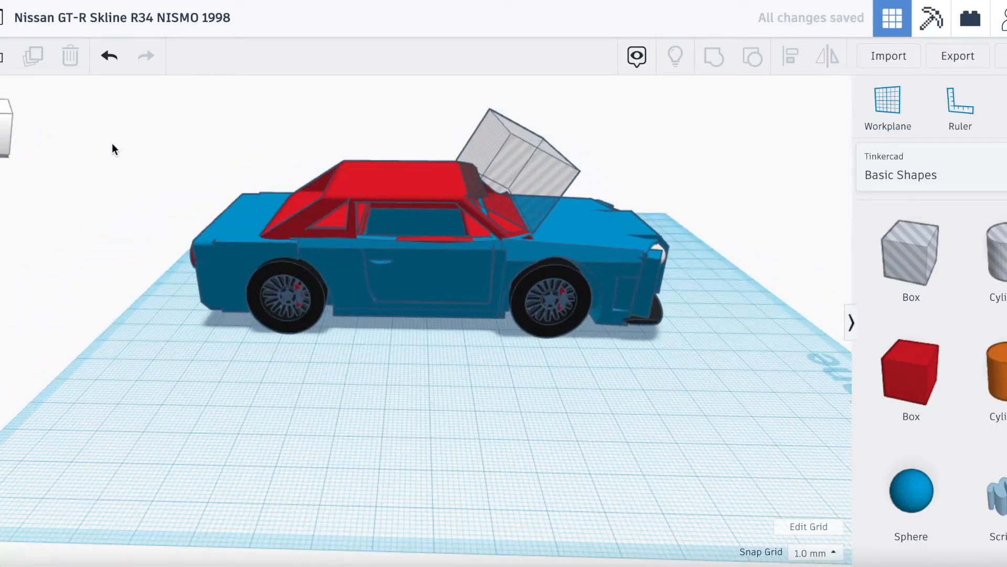
# Step: Group the tilted box hole with the red cabin to trim the windshield frame, and view the car from the other side
pyautogui.click(521, 176)
pyautogui.click(403, 175)
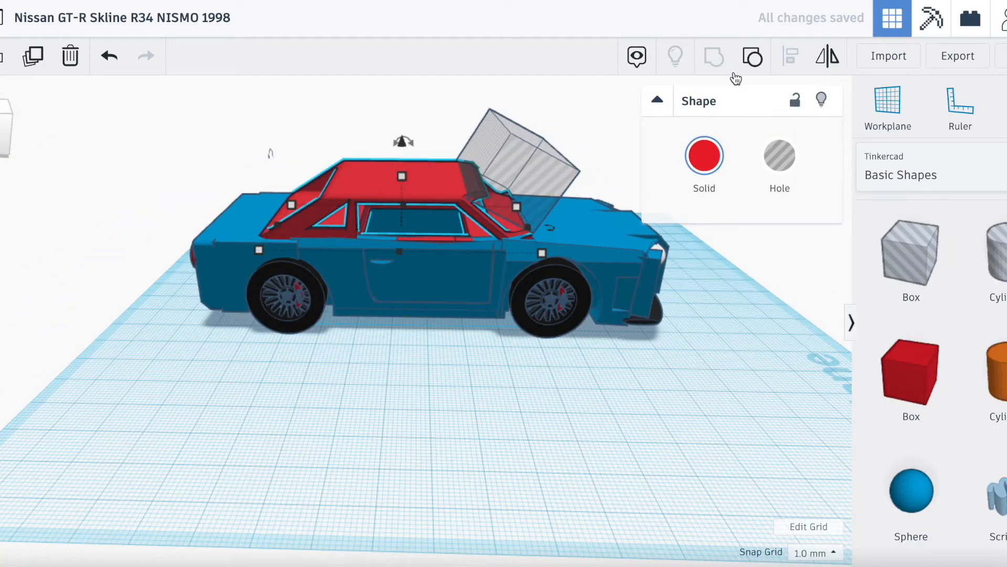
pyautogui.click(599, 397)
pyautogui.click(502, 178)
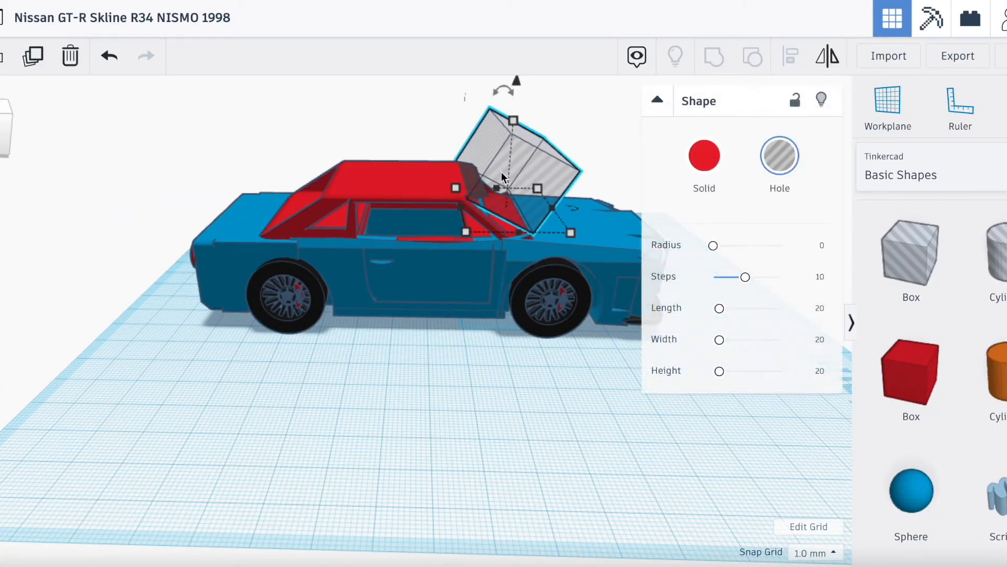
pyautogui.keyDown('shift'); pyautogui.click(381, 200); pyautogui.keyUp('shift')
pyautogui.click(710, 59)
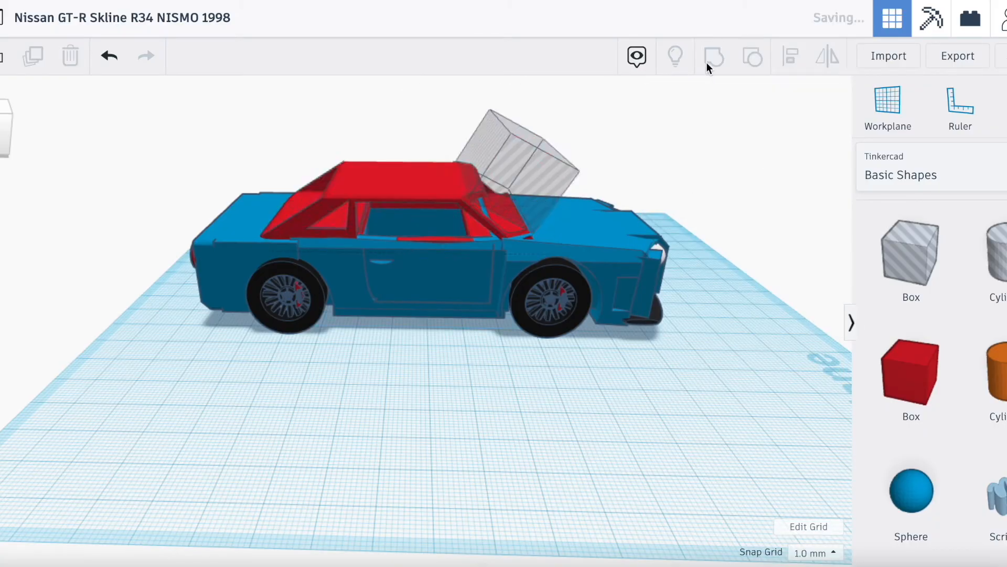
pyautogui.click(316, 419)
pyautogui.moveTo(6, 134); pyautogui.dragTo(87, 131)
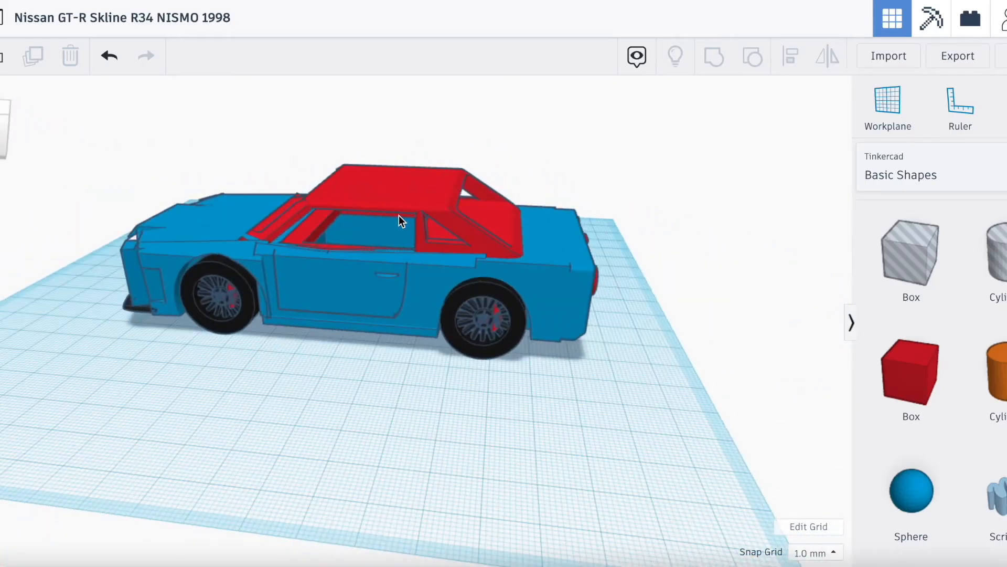
# Step: Recolour the red cabin with the same blue as the car body
pyautogui.click(400, 216)
pyautogui.click(375, 378)
pyautogui.moveTo(3, 127); pyautogui.dragTo(40, 143)
pyautogui.click(362, 198)
pyautogui.click(731, 171)
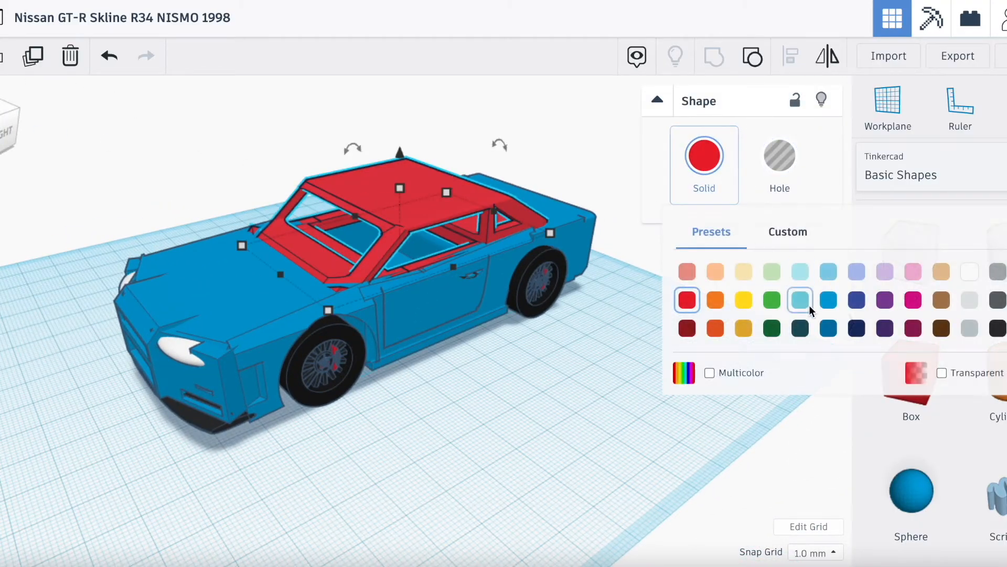
pyautogui.click(827, 271)
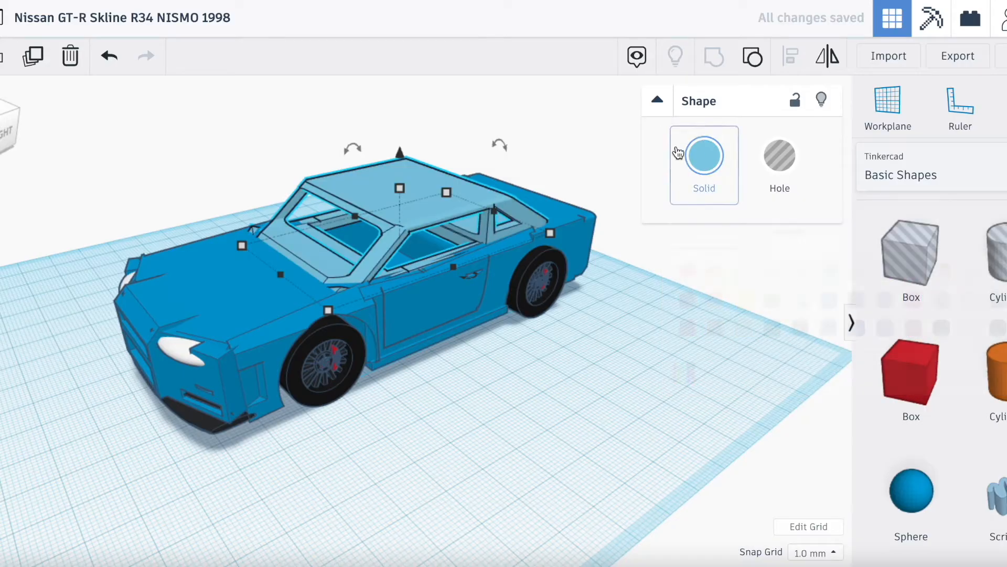
pyautogui.click(679, 153)
pyautogui.click(828, 299)
pyautogui.click(499, 433)
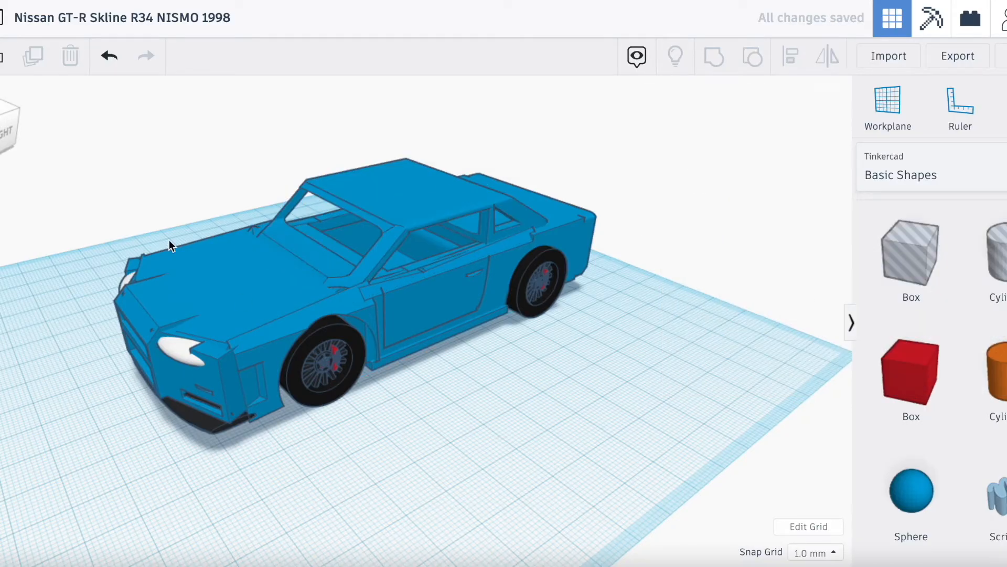
# Step: Move the blue cabin sideways off the car body to expose the interior
pyautogui.moveTo(4, 132)
pyautogui.mouseDown()
pyautogui.moveTo(38, 134)
pyautogui.moveTo(7, 135)
pyautogui.moveTo(2, 123)
pyautogui.moveTo(1, 136)
pyautogui.moveTo(0, 121)
pyautogui.moveTo(6, 141)
pyautogui.mouseUp()
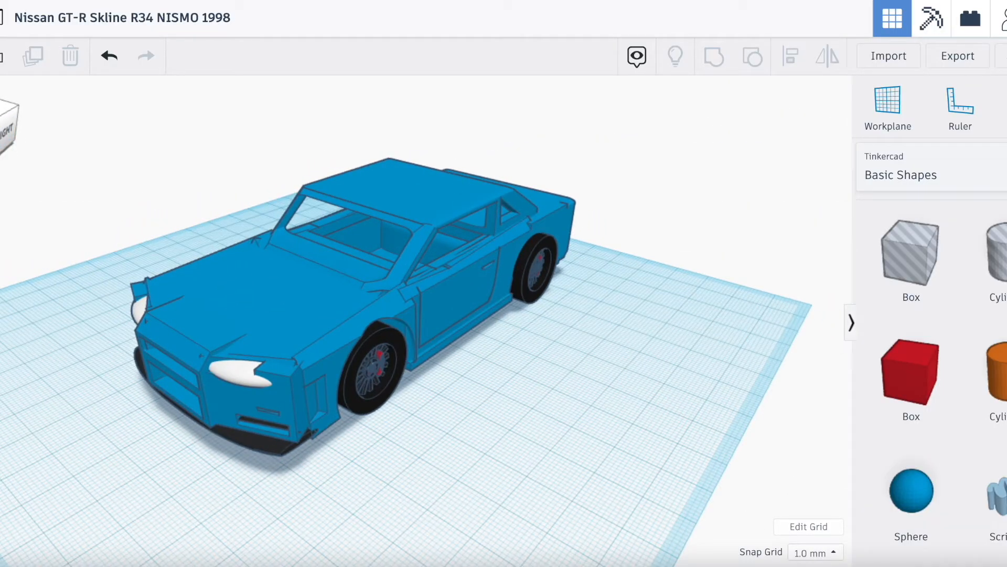
pyautogui.moveTo(2, 134); pyautogui.dragTo(2, 128)
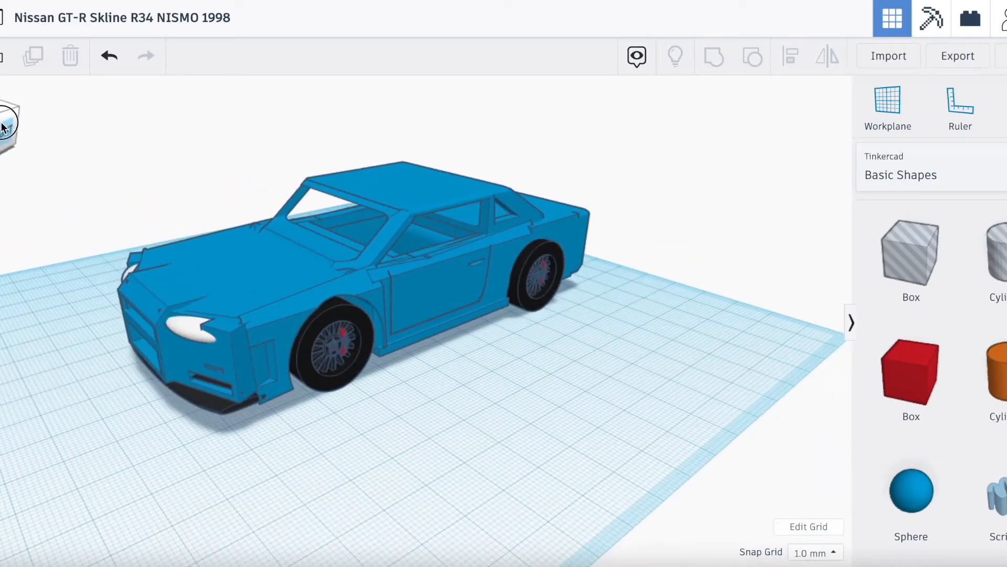
pyautogui.click(411, 200)
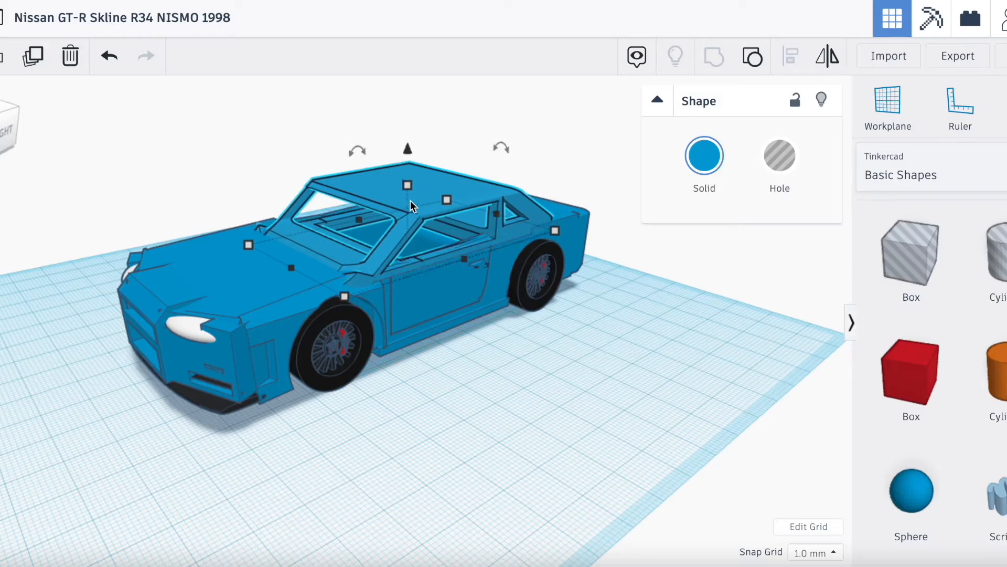
pyautogui.press('Down')
pyautogui.press('Down')
pyautogui.press('Down')
pyautogui.press('Down')
pyautogui.press('Down')
pyautogui.press('Down')
pyautogui.press('Down')
pyautogui.press('Down')
pyautogui.press('Down')
pyautogui.press('Down')
pyautogui.press('Down')
pyautogui.press('Down')
pyautogui.press('Down')
pyautogui.press('Down')
pyautogui.press('Down')
pyautogui.press('Down')
pyautogui.press('Down')
pyautogui.press('Down')
pyautogui.press('Down')
pyautogui.press('Down')
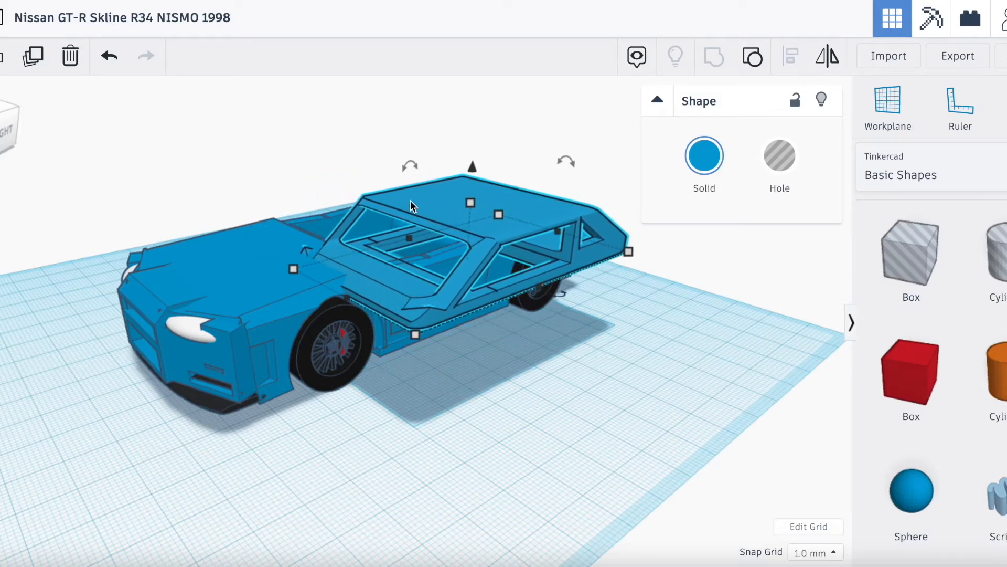
pyautogui.press('Down')
pyautogui.press('Down')
pyautogui.press('Down')
pyautogui.press('Down')
pyautogui.press('Down')
pyautogui.press('Down')
pyautogui.press('Down')
pyautogui.press('Down')
pyautogui.press('Down')
pyautogui.press('Down')
pyautogui.press('Down')
pyautogui.press('Down')
pyautogui.press('Down')
pyautogui.press('Down')
pyautogui.press('Down')
pyautogui.press('Down')
pyautogui.press('Down')
pyautogui.press('Down')
pyautogui.press('Down')
pyautogui.press('Down')
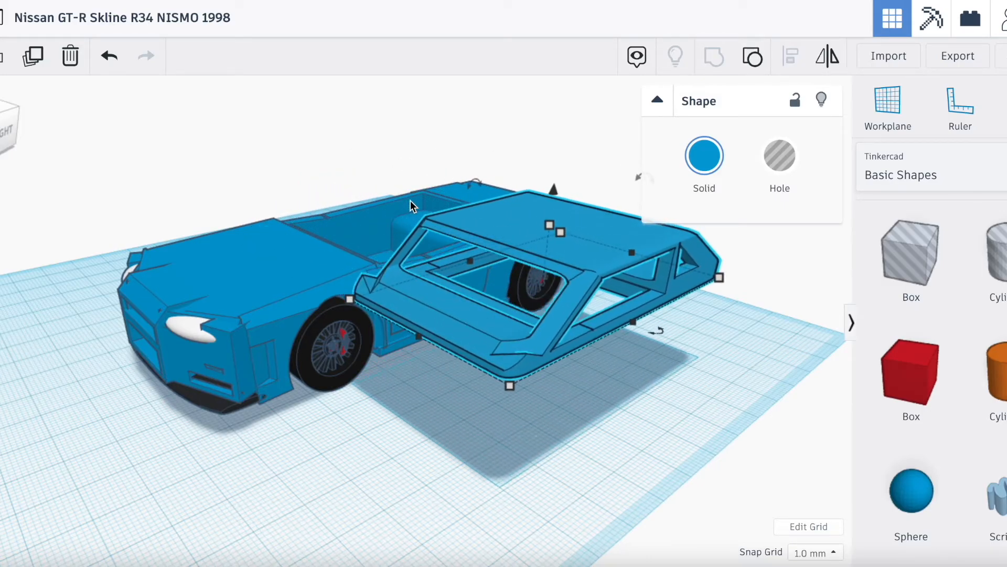
pyautogui.press('Down')
pyautogui.moveTo(1, 137); pyautogui.dragTo(31, 143)
pyautogui.scroll(-10, 319, 262)
pyautogui.moveTo(10, 126); pyautogui.dragTo(92, 295)
pyautogui.scroll(5, 93, 295)
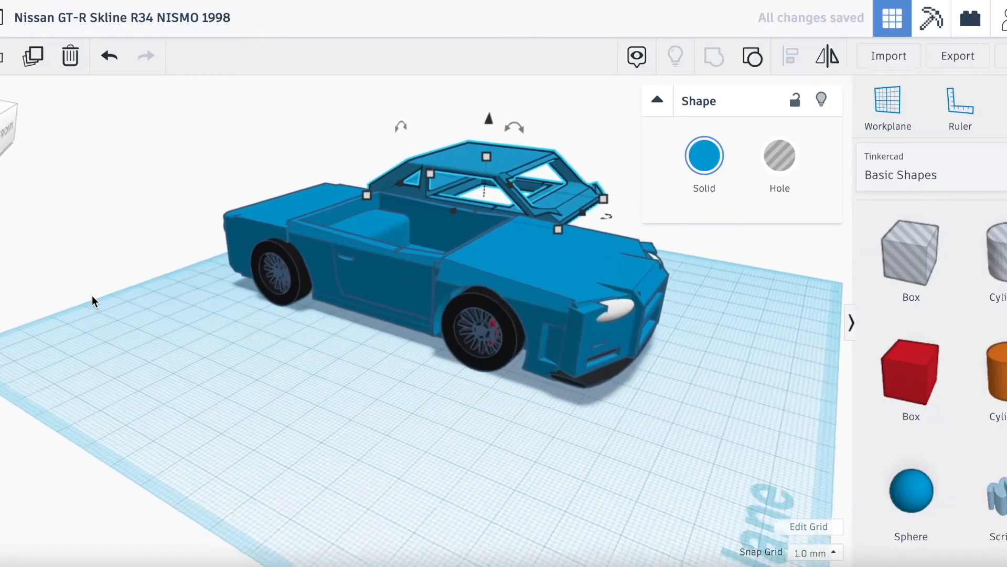
# Step: Add a cylinder beside the car with 64 sides and a 3 by 3 mm base
pyautogui.moveTo(997, 367); pyautogui.dragTo(389, 442)
pyautogui.moveTo(722, 245); pyautogui.dragTo(782, 245)
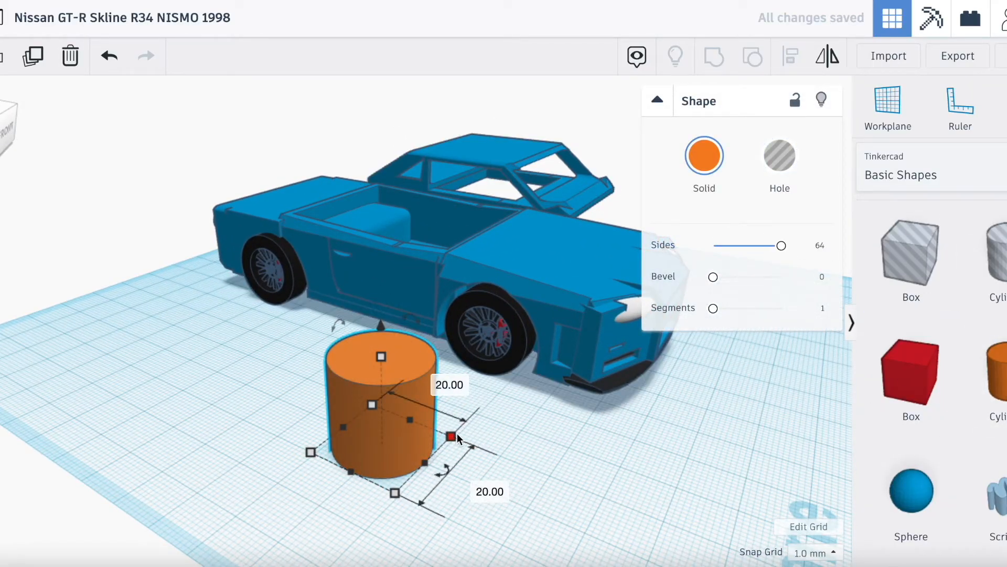
pyautogui.write('3')
pyautogui.press('Return')
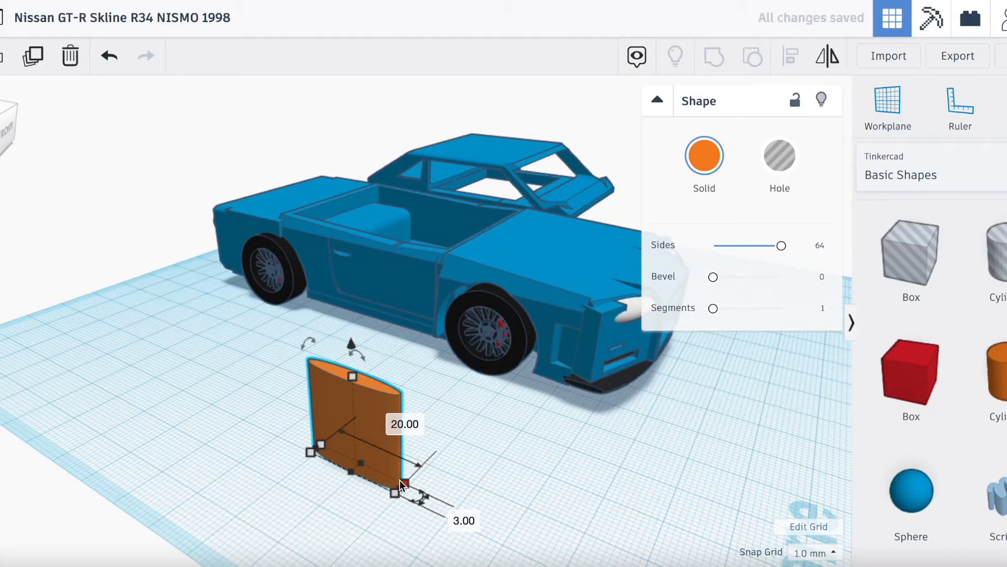
pyautogui.write('3')
pyautogui.press('Return')
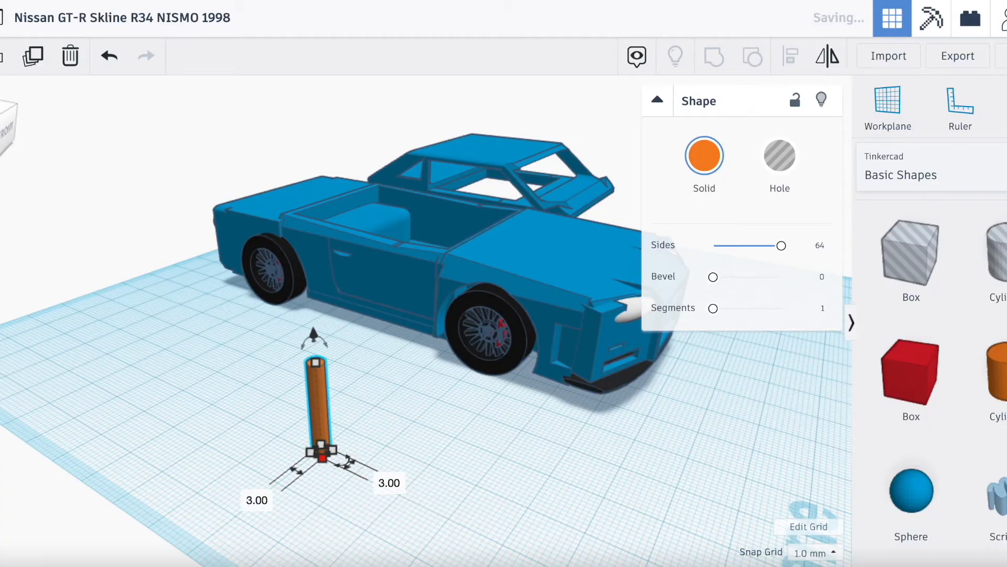
# Step: Move the thin cylinder about 6 mm away from the car and rotate it 90 degrees to lie horizontally
pyautogui.moveTo(322, 421); pyautogui.dragTo(296, 437)
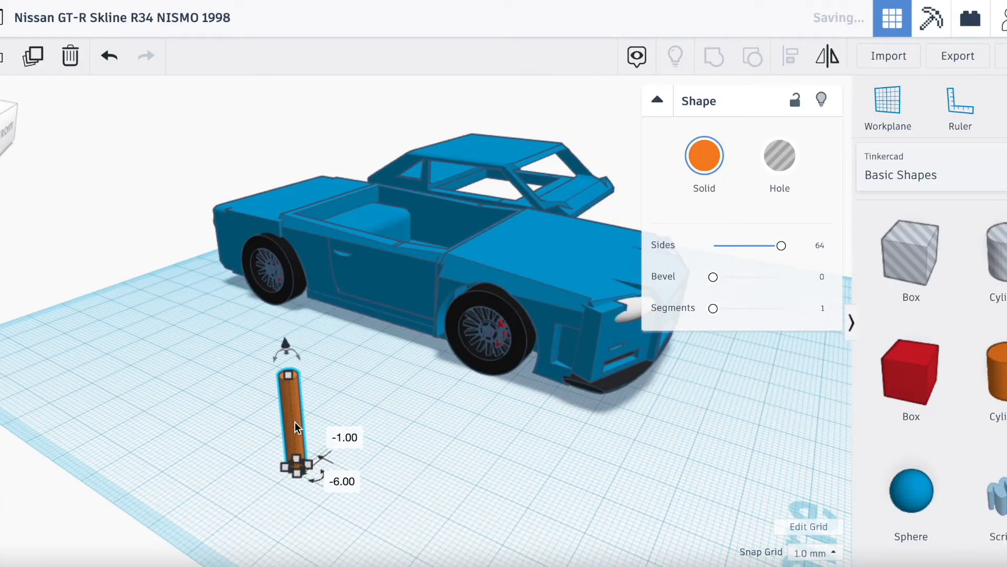
pyautogui.click(291, 340)
pyautogui.click(291, 383)
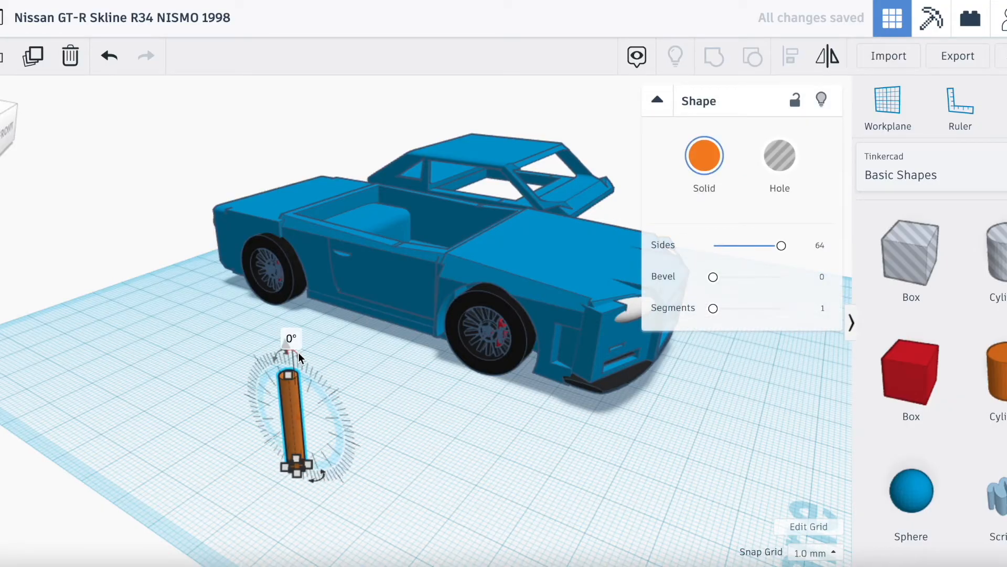
pyautogui.click(292, 338)
pyautogui.write('90')
pyautogui.press('Return')
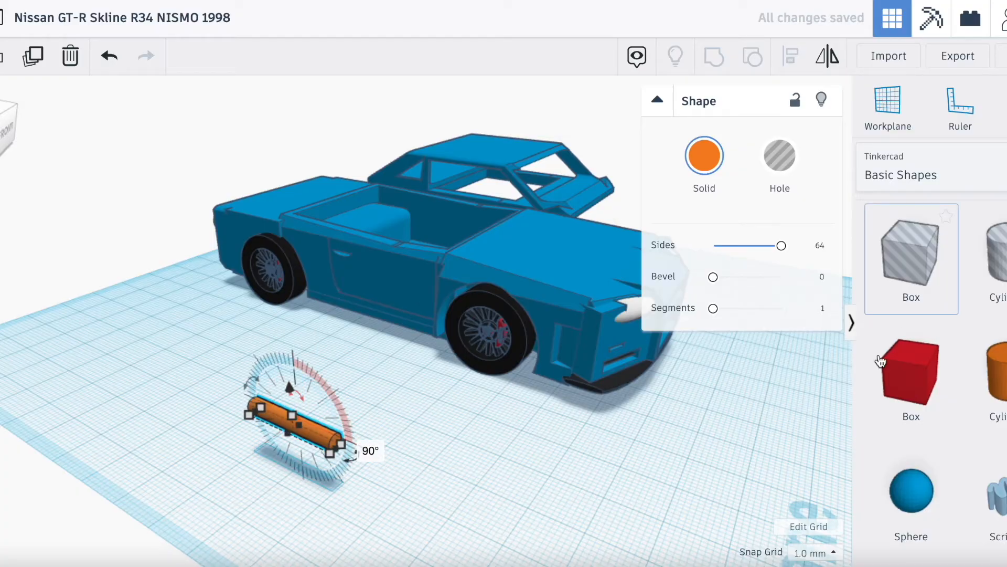
# Step: Duplicate the horizontal cylinder and place the copy parallel to the first with a gap between them
pyautogui.hotkey('ctrl', 'v')
pyautogui.press('Left')
pyautogui.press('Left')
pyautogui.press('Left')
pyautogui.press('Left')
pyautogui.press('Left')
pyautogui.press('Left')
pyautogui.press('Left')
pyautogui.press('Left')
pyautogui.press('Left')
pyautogui.press('Left')
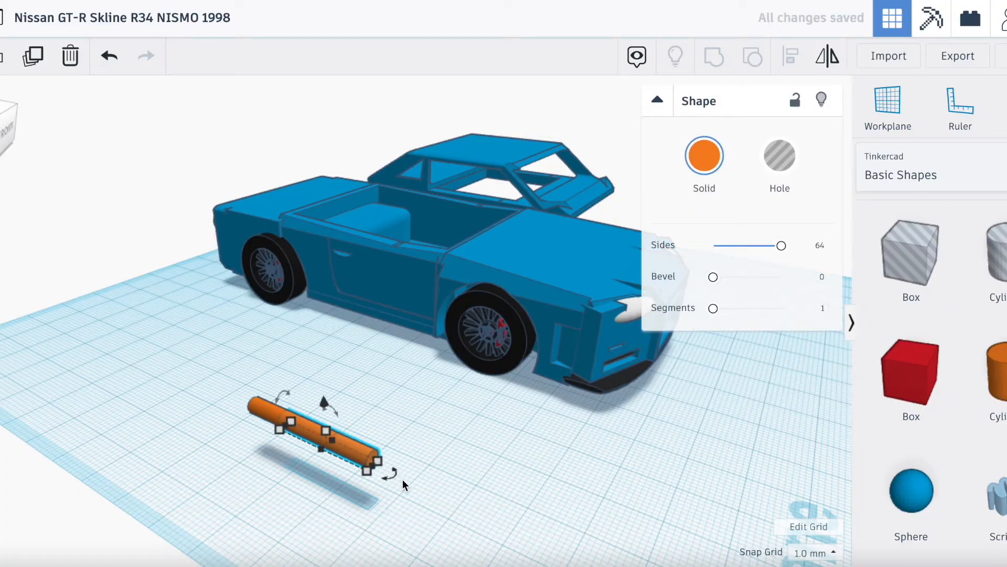
pyautogui.press('Up')
pyautogui.press('Up')
pyautogui.press('Up')
pyautogui.press('Up')
pyautogui.press('Up')
pyautogui.press('Up')
pyautogui.press('Up')
pyautogui.press('Up')
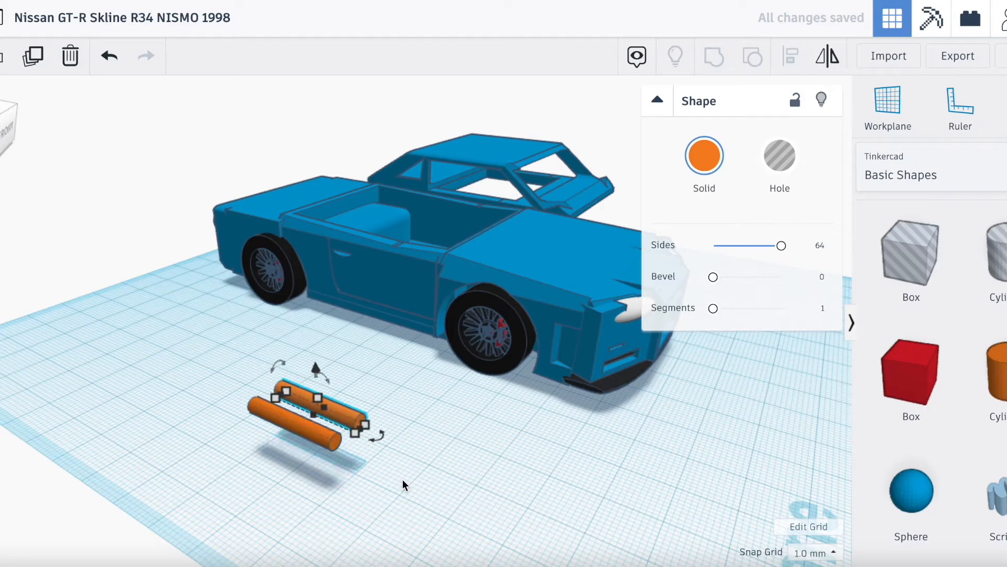
pyautogui.scroll(5, 331, 424)
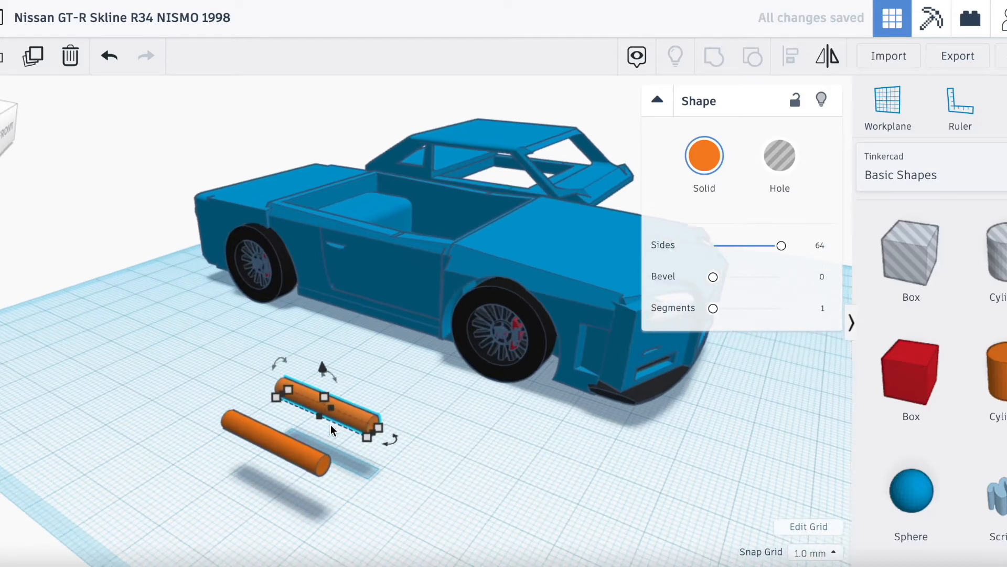
pyautogui.press('Up')
pyautogui.press('Up')
# Step: Add a box and fit it as a thin slab between the two parallel cylinders
pyautogui.moveTo(919, 373); pyautogui.dragTo(288, 489)
pyautogui.moveTo(283, 372); pyautogui.dragTo(294, 401)
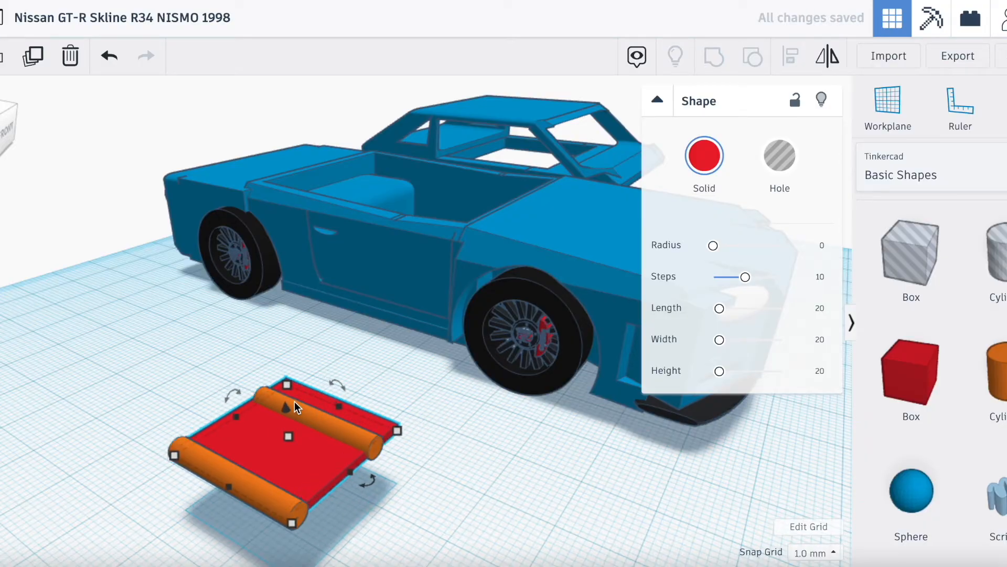
pyautogui.moveTo(322, 412)
pyautogui.mouseDown()
pyautogui.moveTo(291, 449)
pyautogui.moveTo(322, 421)
pyautogui.mouseUp()
pyautogui.click(343, 404)
# Step: Colour both cylinders black and the slab between them dark grey
pyautogui.click(4, 131)
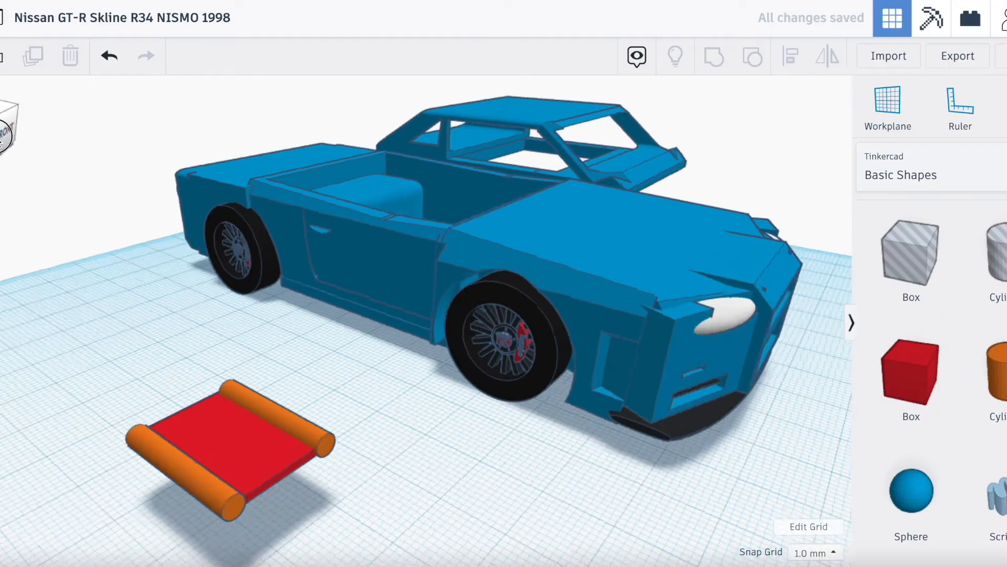
pyautogui.moveTo(1, 131); pyautogui.dragTo(9, 145)
pyautogui.scroll(-3, 244, 323)
pyautogui.click(428, 448)
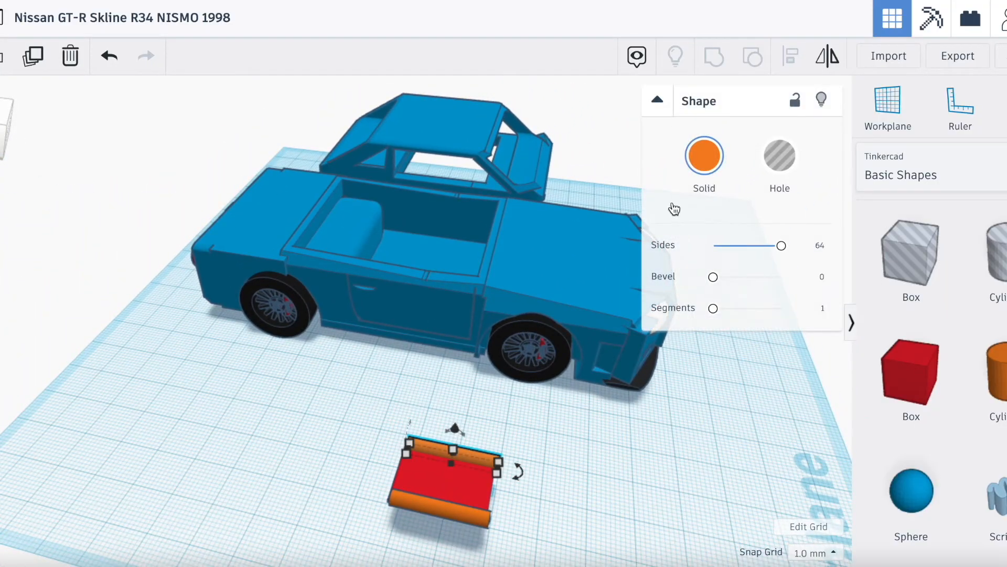
pyautogui.click(704, 156)
pyautogui.click(997, 328)
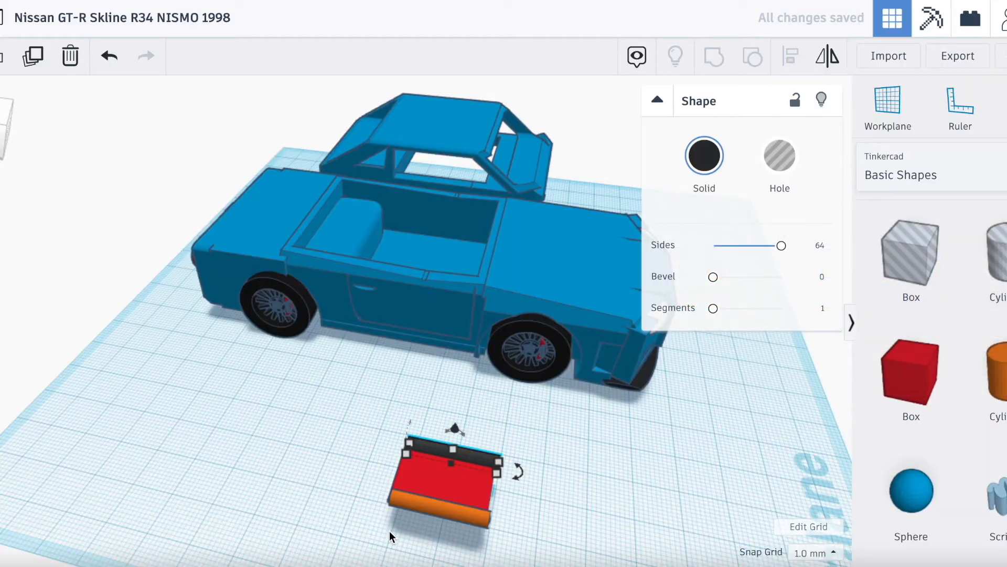
pyautogui.click(408, 508)
pyautogui.click(704, 156)
pyautogui.click(997, 328)
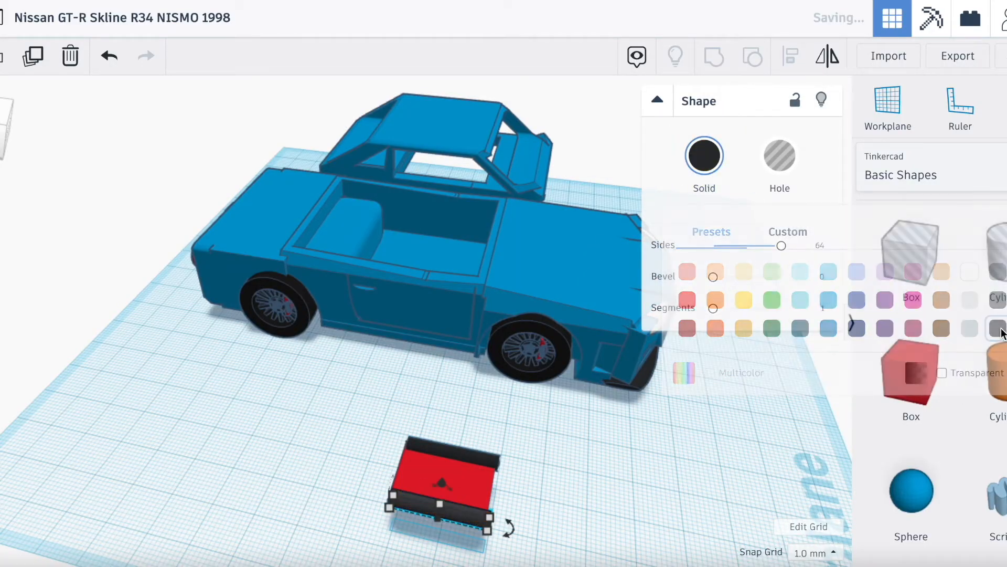
pyautogui.click(442, 449)
pyautogui.click(703, 157)
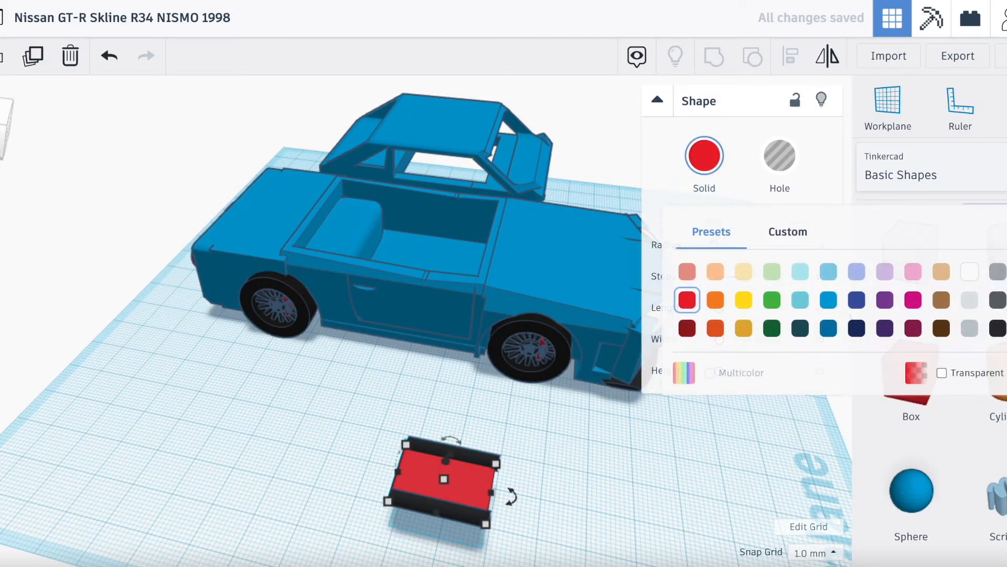
pyautogui.click(997, 328)
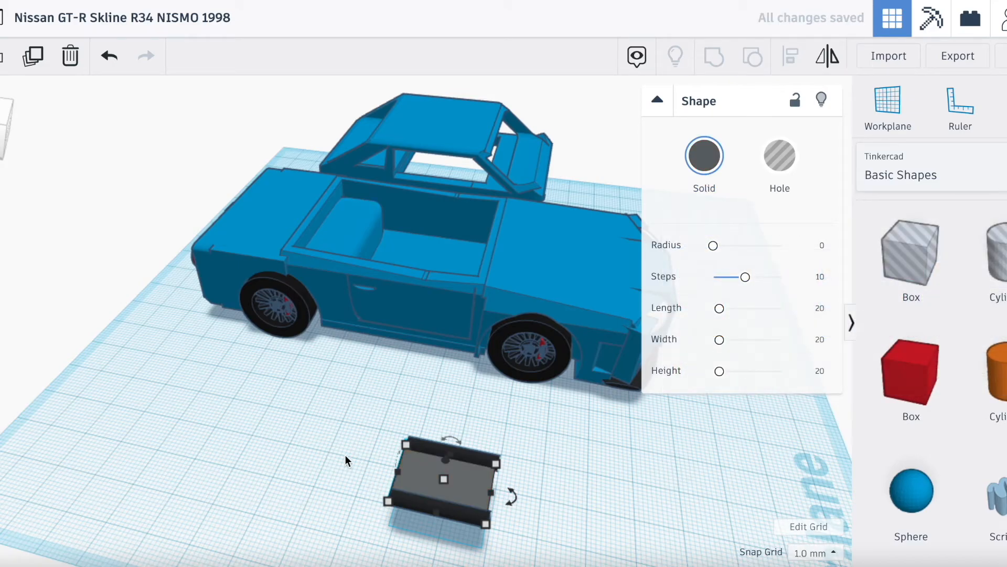
# Step: Group the two cylinders and the slab into one seat cushion and keep their colours with Multicolor
pyautogui.moveTo(370, 423); pyautogui.dragTo(499, 533)
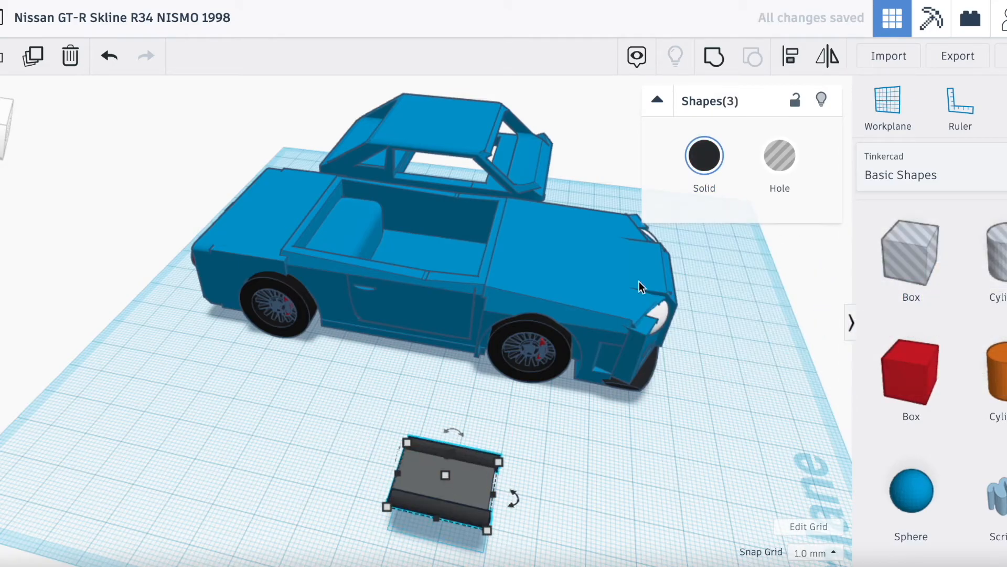
pyautogui.click(714, 58)
pyautogui.click(203, 303)
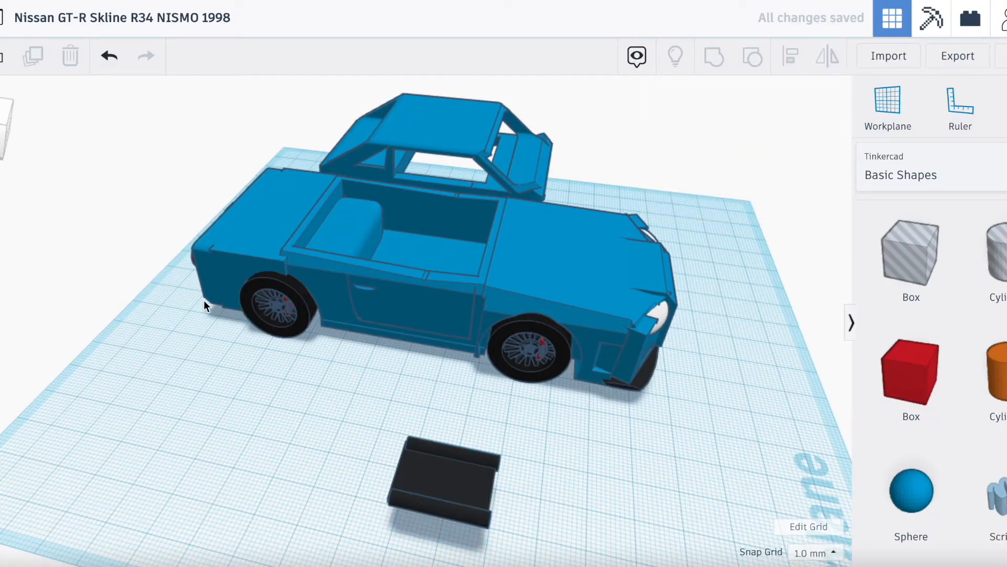
pyautogui.moveTo(335, 415); pyautogui.dragTo(210, 388, button='right')
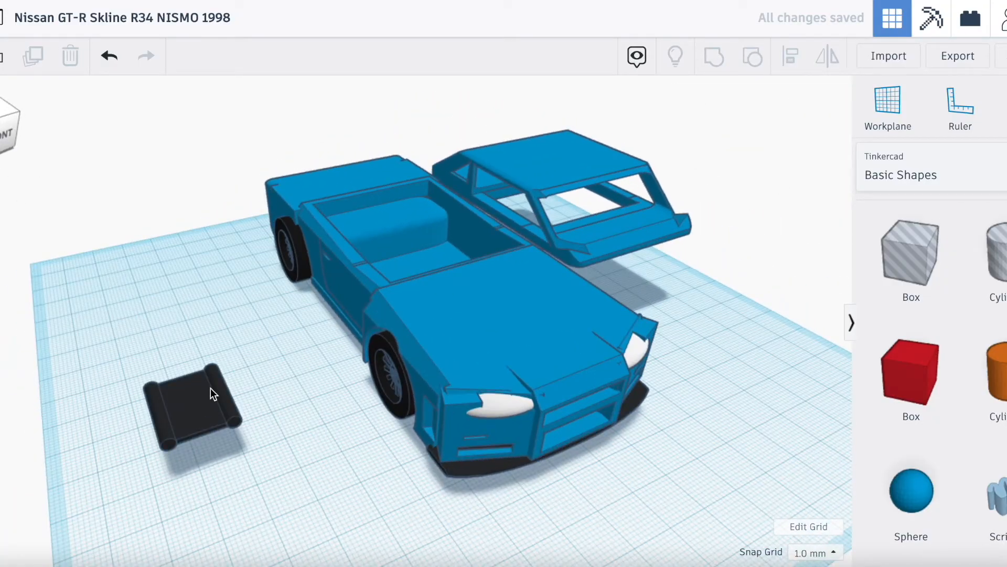
pyautogui.click(197, 413)
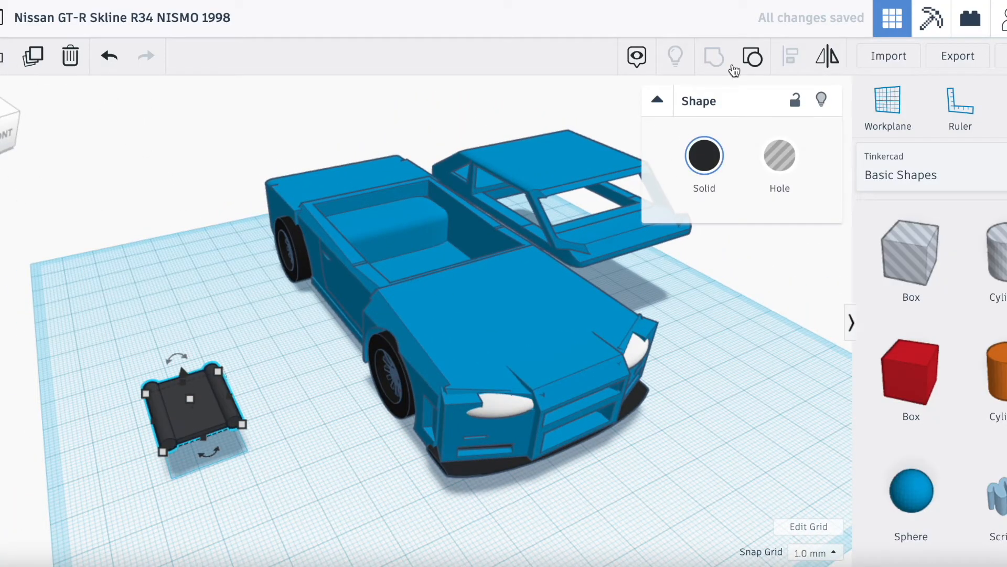
pyautogui.click(704, 155)
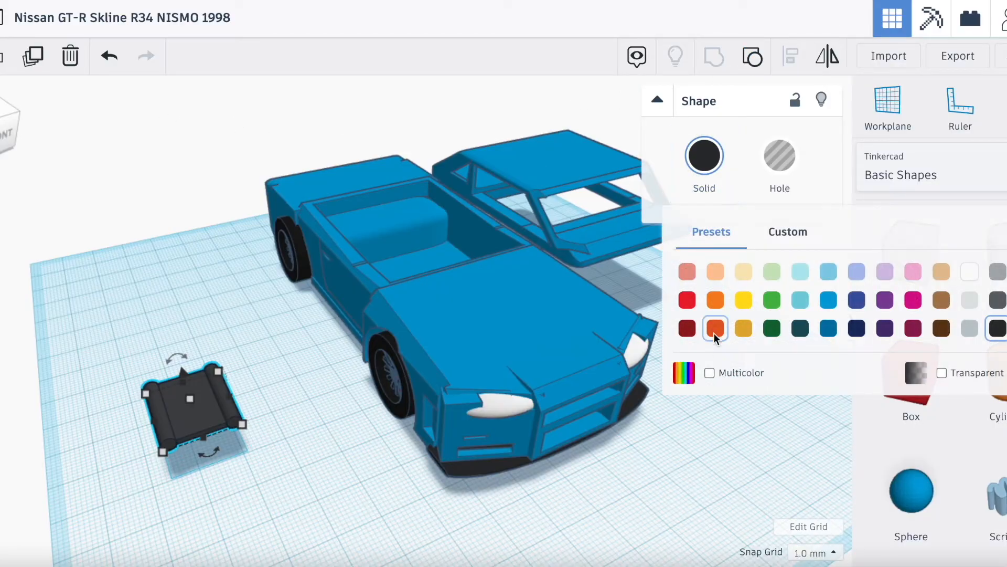
pyautogui.click(710, 372)
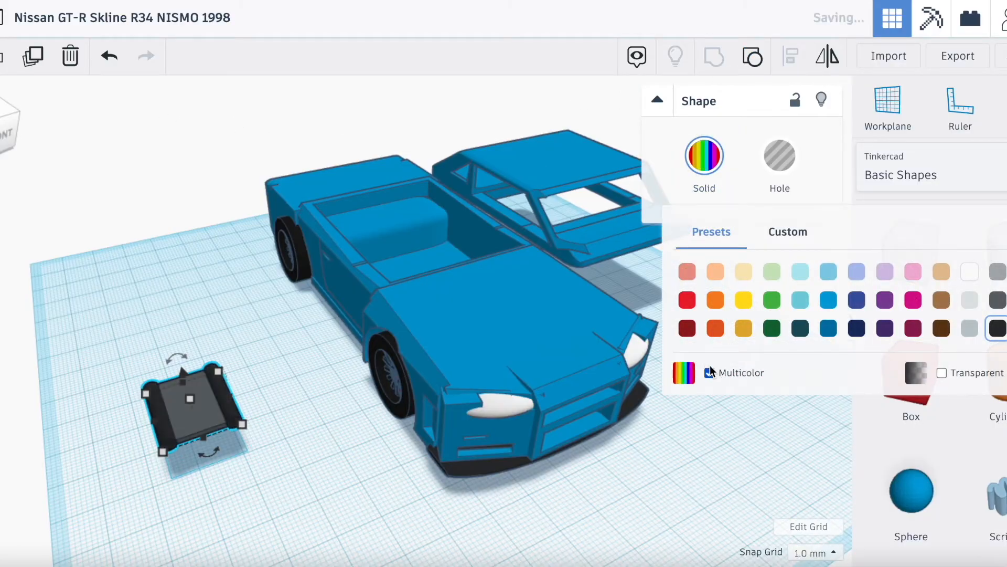
pyautogui.click(231, 480)
# Step: Duplicate the seat cushion and shift the copy toward the car's rear, partly overlapping the original
pyautogui.scroll(3, 157, 426)
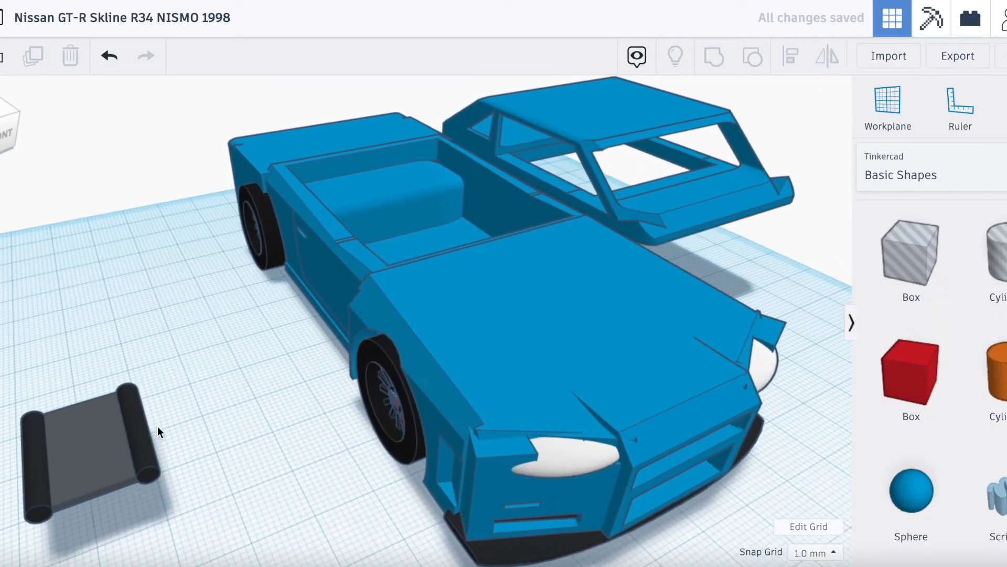
pyautogui.click(96, 462)
pyautogui.hotkey('ctrl', 'd')
pyautogui.moveTo(97, 461); pyautogui.dragTo(183, 486)
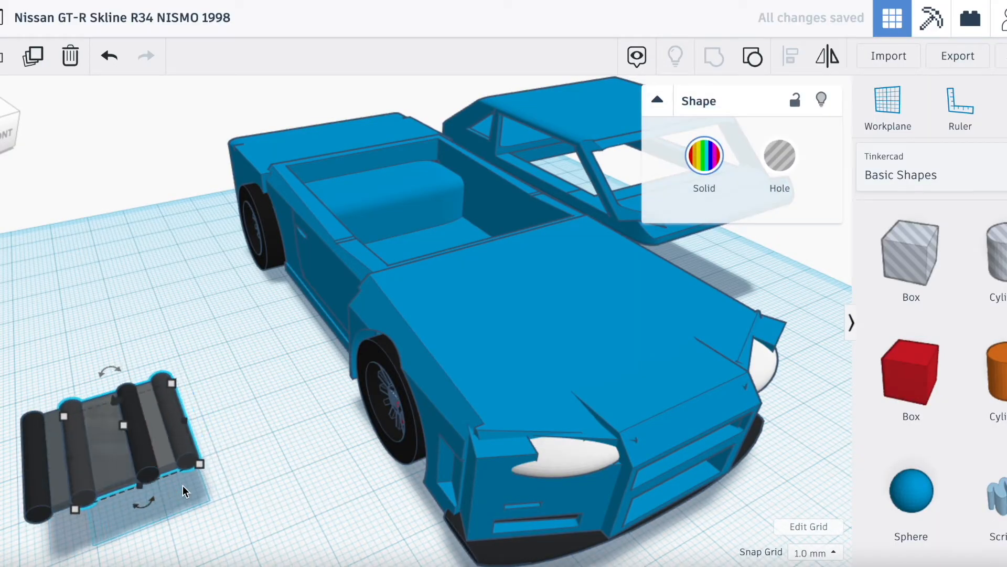
pyautogui.press('Left')
pyautogui.press('Left')
pyautogui.press('Left')
pyautogui.press('Left')
pyautogui.press('Left')
pyautogui.press('Left')
pyautogui.press('Left')
pyautogui.press('Up')
pyautogui.press('Up')
pyautogui.press('Up')
pyautogui.press('Up')
pyautogui.press('Up')
pyautogui.press('Up')
pyautogui.press('Up')
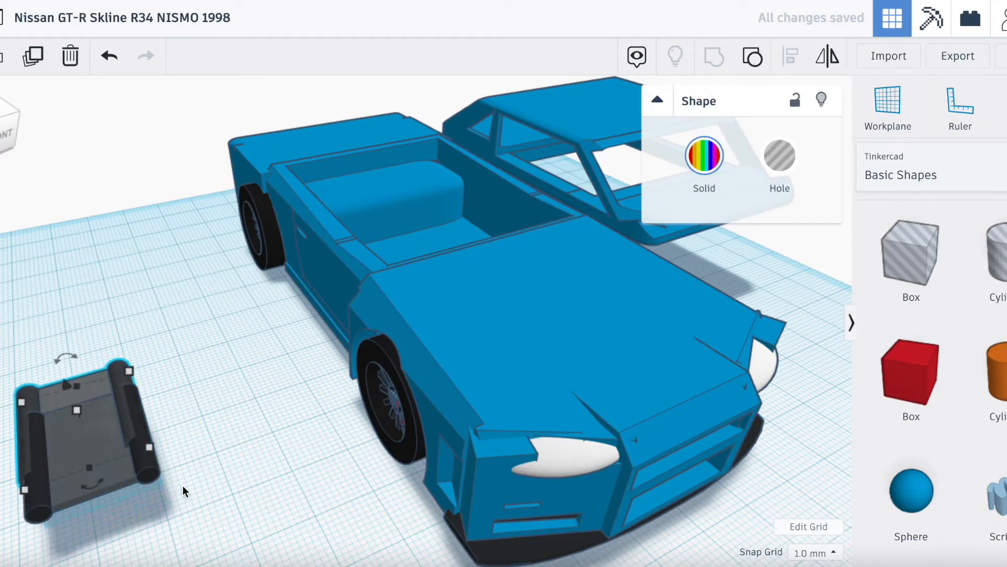
pyautogui.press('Up')
pyautogui.click(6, 154)
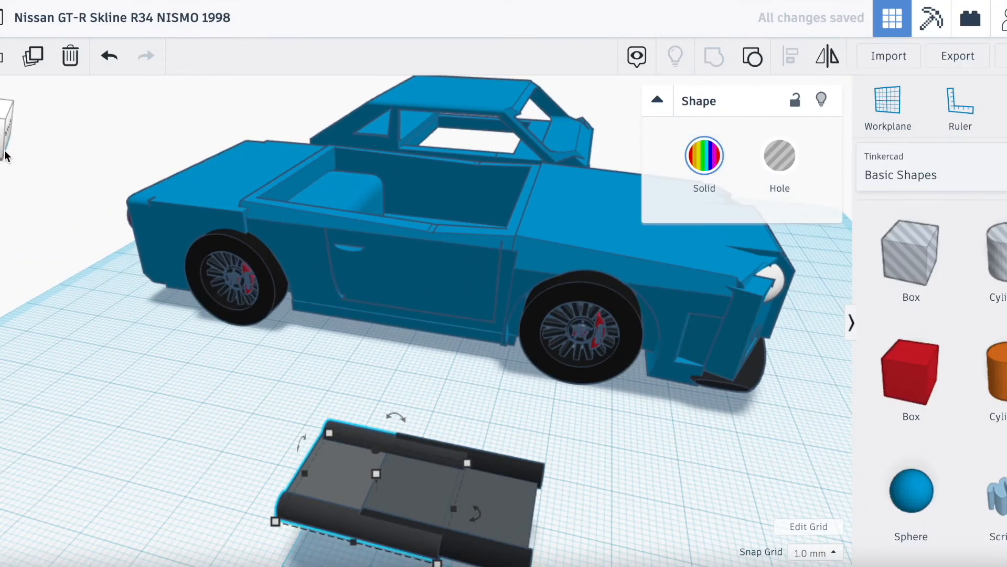
# Step: Tilt the duplicated seat cushion upright into a backrest by rotating it 60 degrees and a further 10 degrees
pyautogui.click(393, 413)
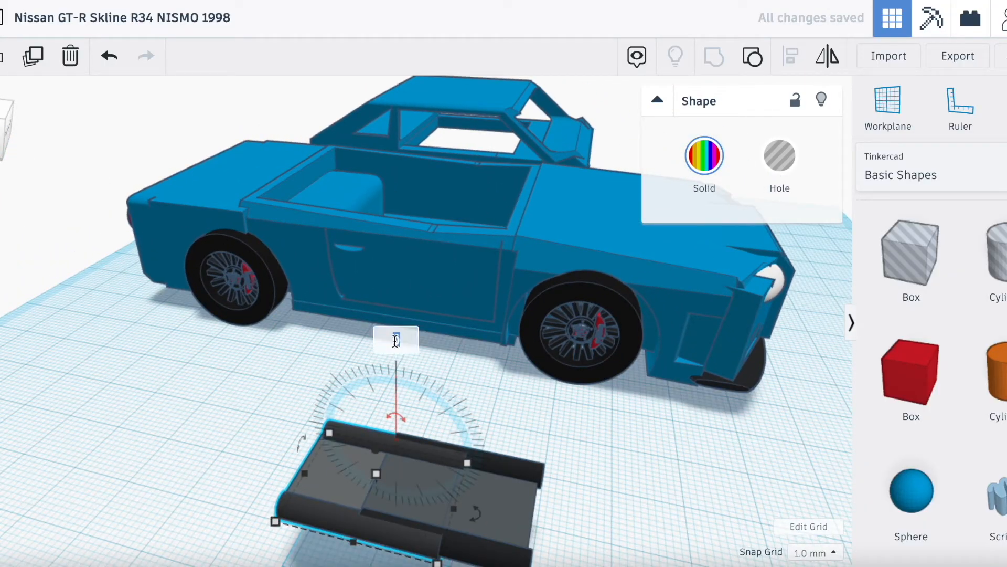
pyautogui.write('60')
pyautogui.press('Return')
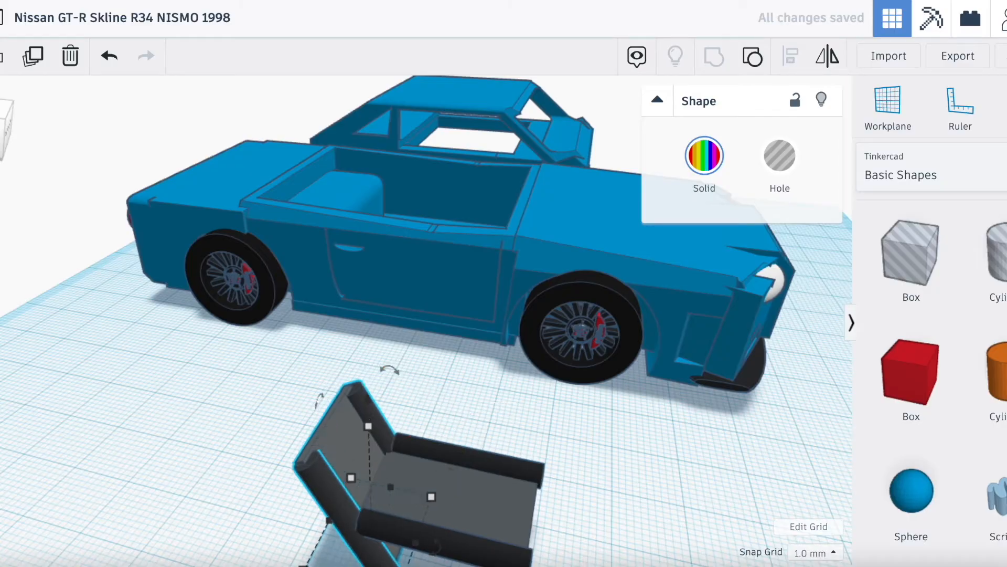
pyautogui.click(389, 369)
pyautogui.click(389, 331)
pyautogui.write('1')
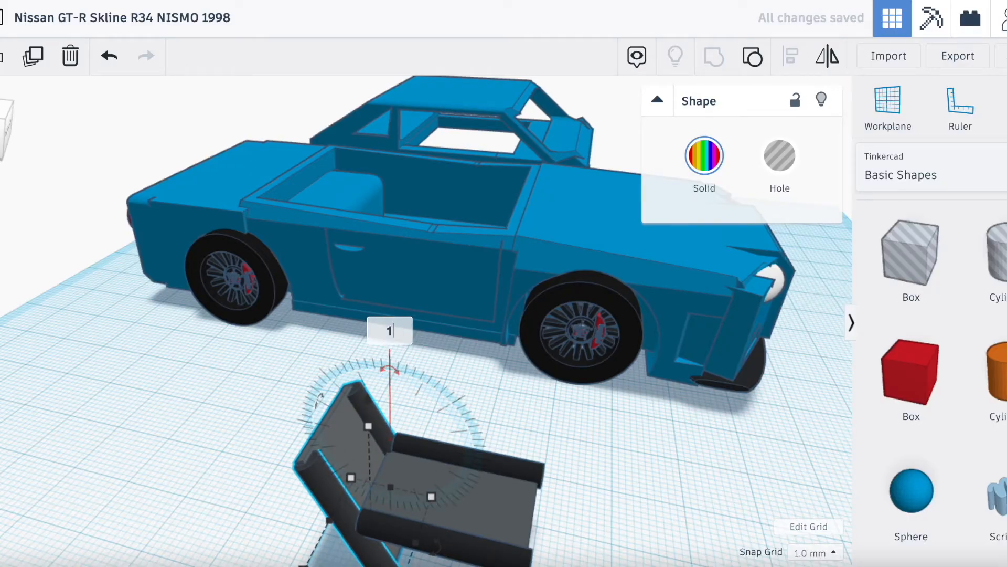
pyautogui.write('0')
pyautogui.press('Return')
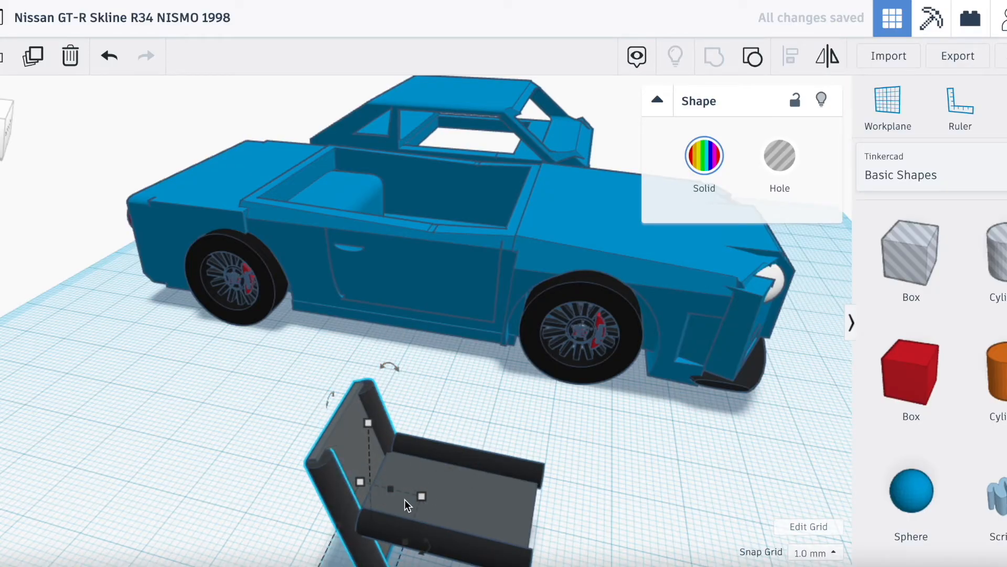
# Step: Raise the tilted backrest and shift it forward so it meets the rear edge of the seat cushion
pyautogui.scroll(-2, 405, 499)
pyautogui.moveTo(378, 357); pyautogui.dragTo(379, 319)
pyautogui.press('Up')
pyautogui.press('Right')
pyautogui.press('Right')
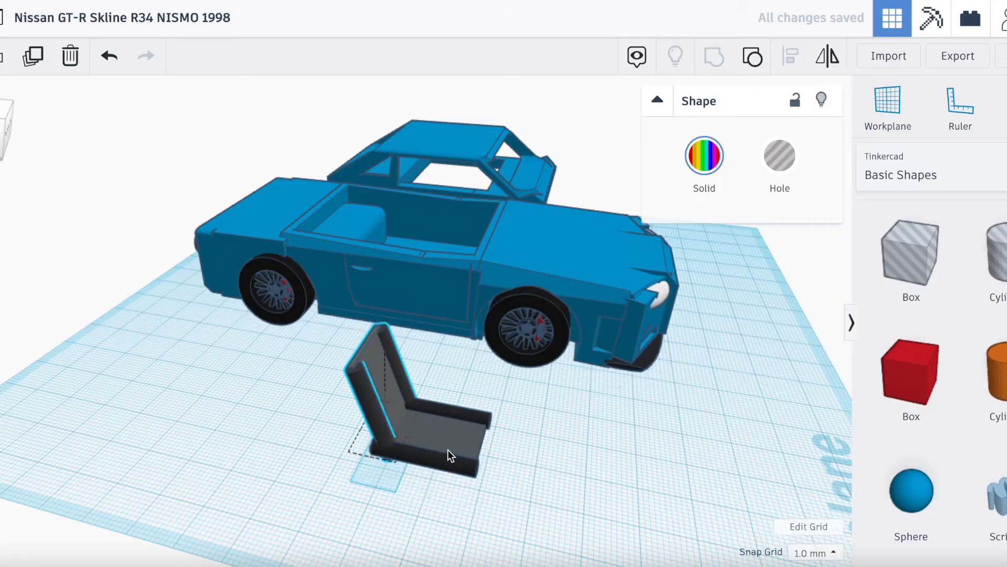
pyautogui.click(392, 431)
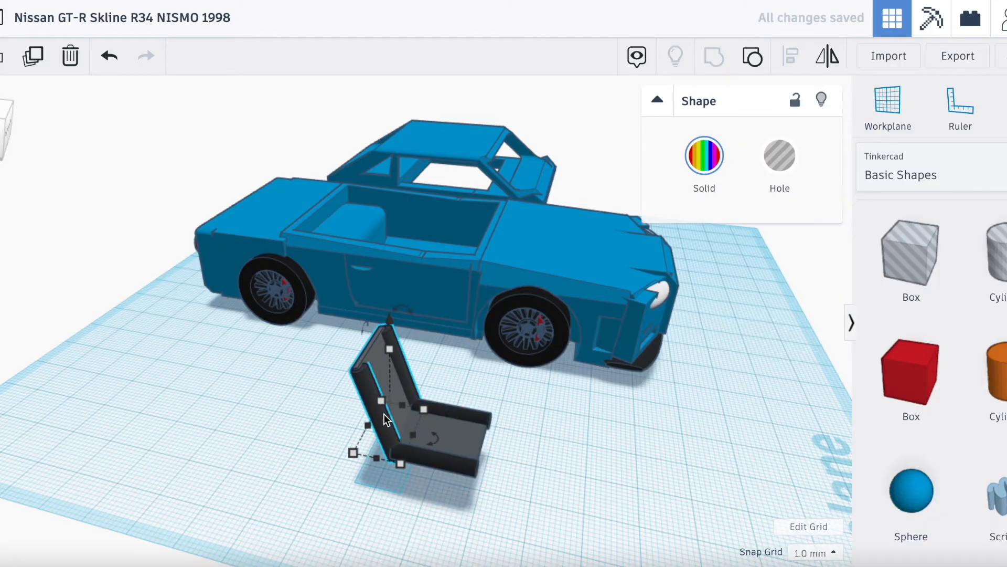
# Step: Add a box beside the seat, size it as a small block and round its edges with a radius of 1.95
pyautogui.click(316, 468)
pyautogui.moveTo(911, 375); pyautogui.dragTo(297, 419)
pyautogui.moveTo(314, 346); pyautogui.dragTo(315, 414)
pyautogui.click(715, 246)
pyautogui.moveTo(714, 245); pyautogui.dragTo(723, 247)
# Step: Raise the small rounded box and move it onto the top of the backrest as a headrest
pyautogui.moveTo(307, 376); pyautogui.dragTo(325, 257)
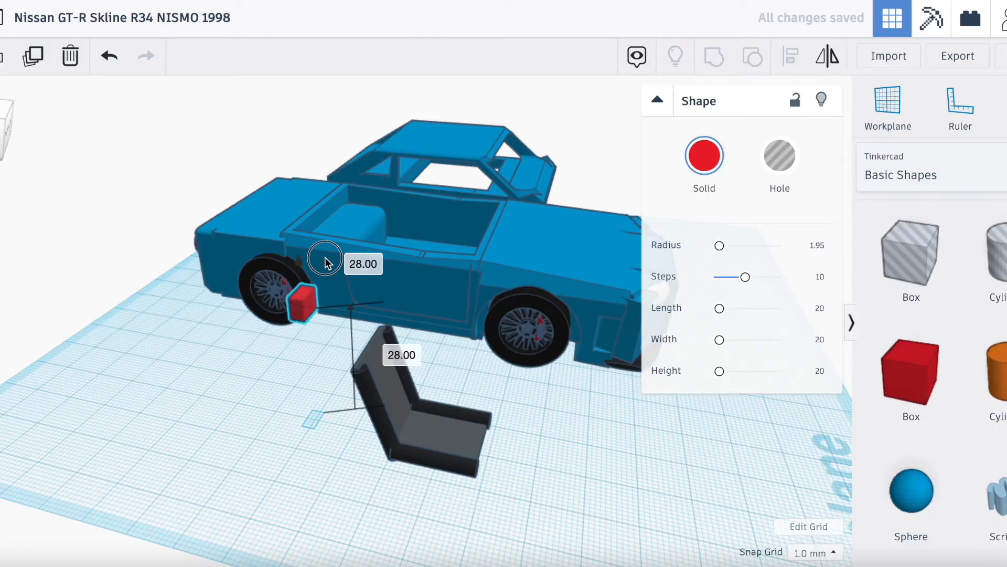
pyautogui.press('Right')
pyautogui.press('Right')
pyautogui.press('Right')
pyautogui.press('Right')
pyautogui.press('Right')
pyautogui.press('Right')
pyautogui.press('Right')
pyautogui.press('Right')
pyautogui.press('Right')
pyautogui.press('Right')
pyautogui.press('Right')
pyautogui.press('Right')
pyautogui.press('Right')
pyautogui.press('Right')
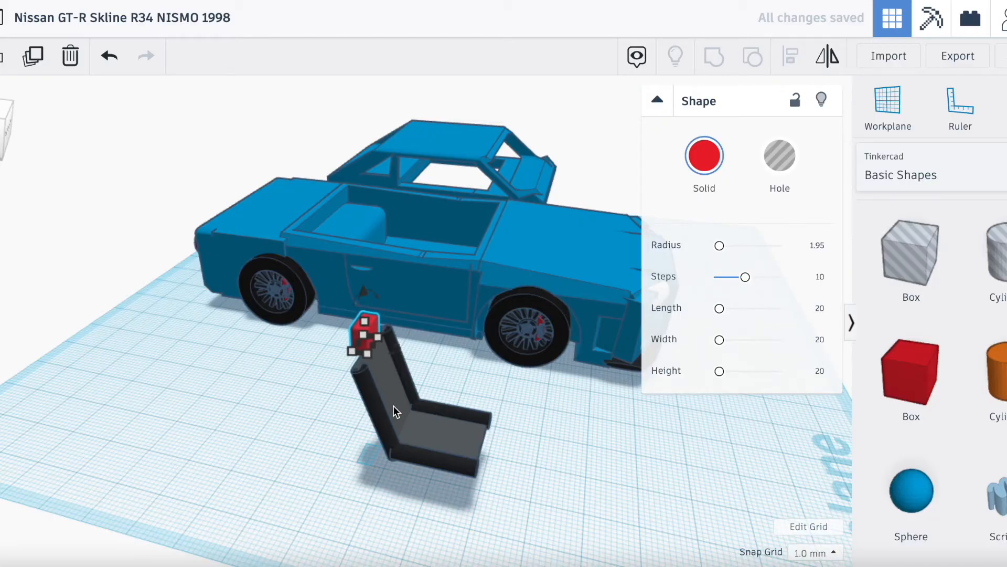
pyautogui.scroll(10, 394, 405)
pyautogui.moveTo(288, 292); pyautogui.dragTo(282, 338)
pyautogui.scroll(-10, 276, 383)
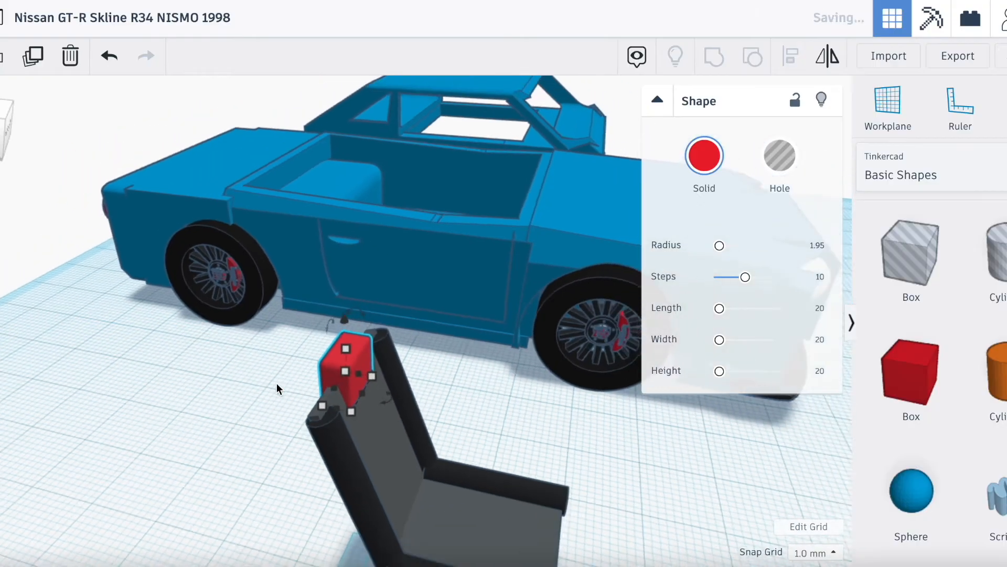
# Step: Colour the headrest black
pyautogui.click(703, 167)
pyautogui.click(702, 167)
pyautogui.click(702, 167)
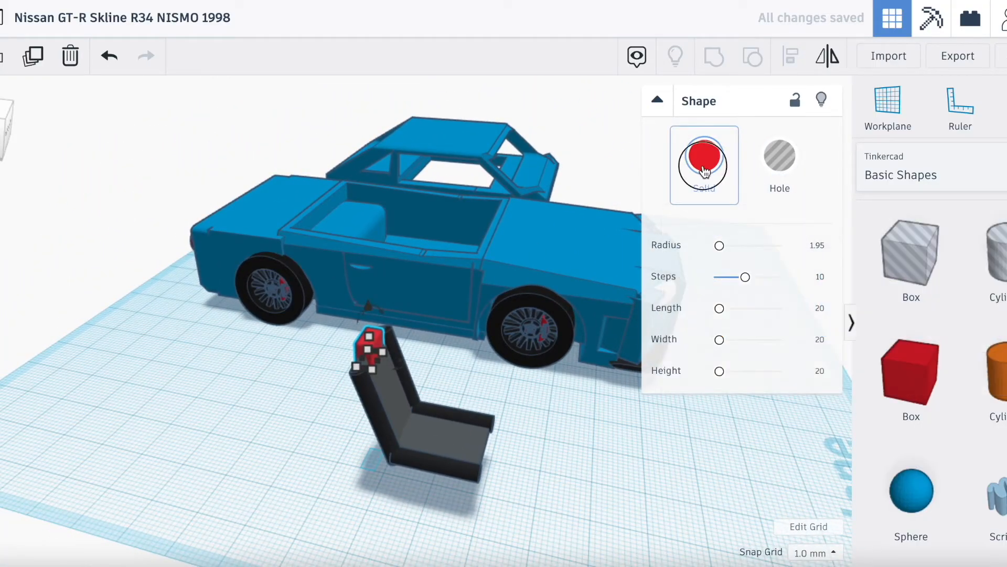
pyautogui.click(1001, 326)
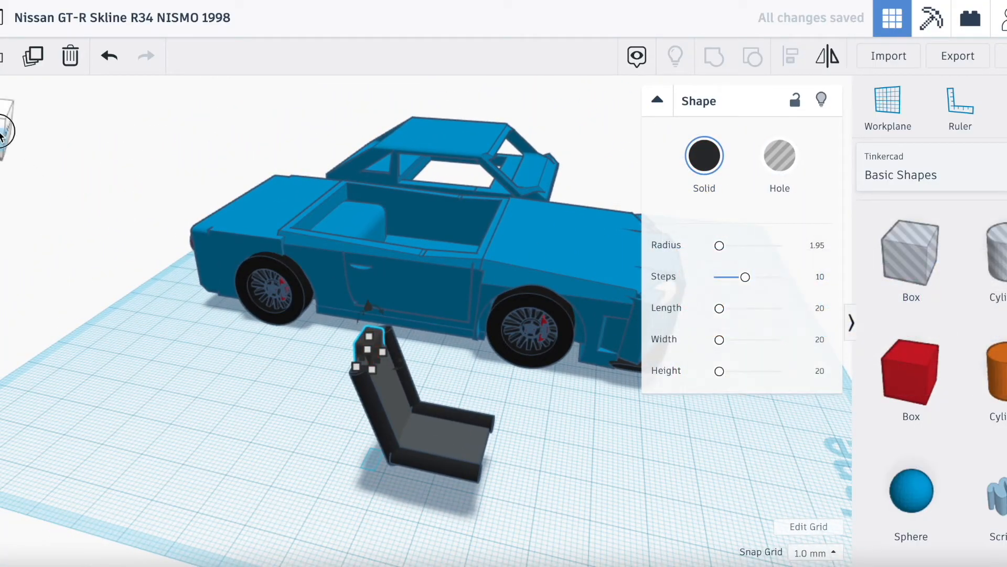
# Step: Group the cushion, backrest and headrest into one complete seat
pyautogui.moveTo(2, 138); pyautogui.dragTo(3, 147)
pyautogui.scroll(-8, 240, 345)
pyautogui.scroll(2, 422, 402)
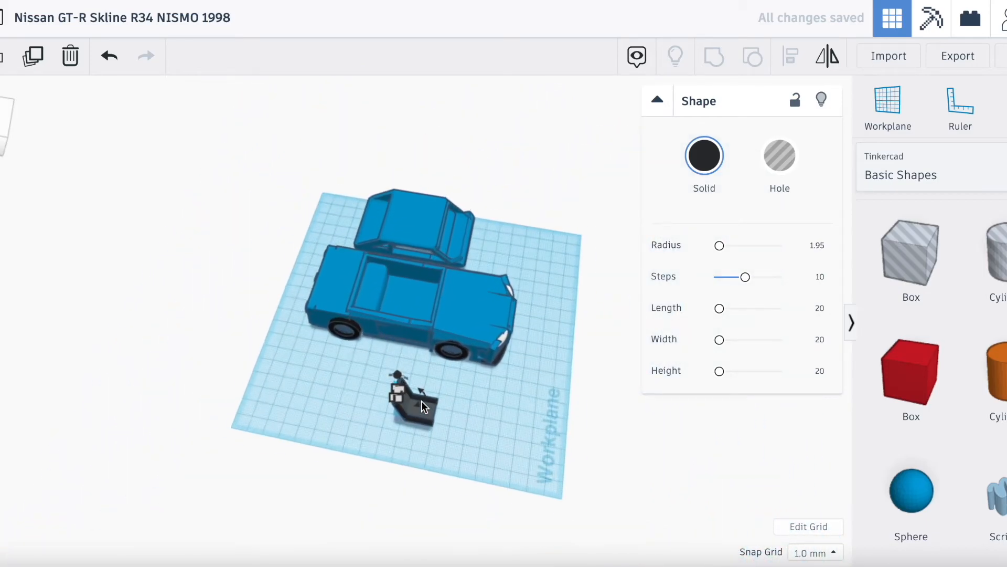
pyautogui.scroll(3, 421, 400)
pyautogui.moveTo(386, 449); pyautogui.dragTo(476, 512)
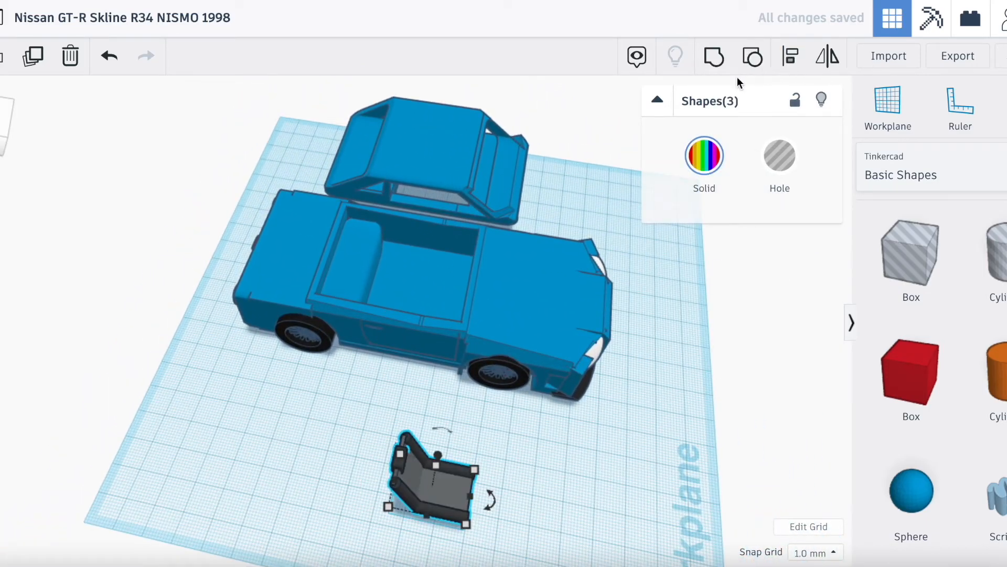
pyautogui.click(721, 61)
pyautogui.click(556, 514)
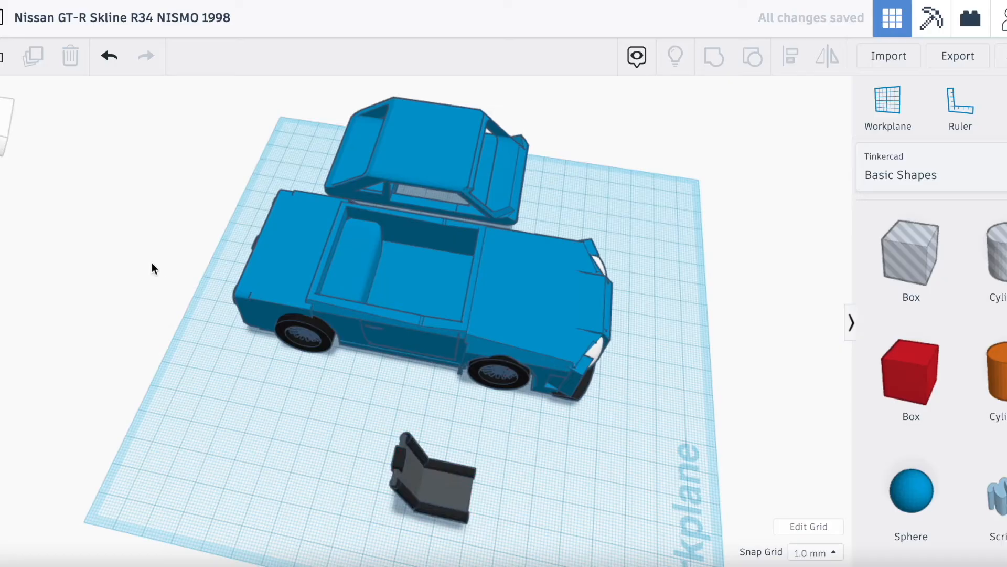
# Step: Move the complete seat into the front of the open cabin, on the side away from the separate roof
pyautogui.click(1, 112)
pyautogui.scroll(3, 168, 426)
pyautogui.moveTo(168, 426); pyautogui.dragTo(402, 344)
pyautogui.moveTo(3, 134); pyautogui.dragTo(15, 130)
pyautogui.moveTo(442, 226); pyautogui.dragTo(417, 228)
pyautogui.moveTo(4, 138); pyautogui.dragTo(0, 138)
pyautogui.scroll(10, 209, 202)
pyautogui.scroll(-5, 209, 202)
pyautogui.scroll(-3, 209, 201)
pyautogui.moveTo(291, 165); pyautogui.dragTo(304, 181)
pyautogui.moveTo(379, 242); pyautogui.dragTo(345, 244)
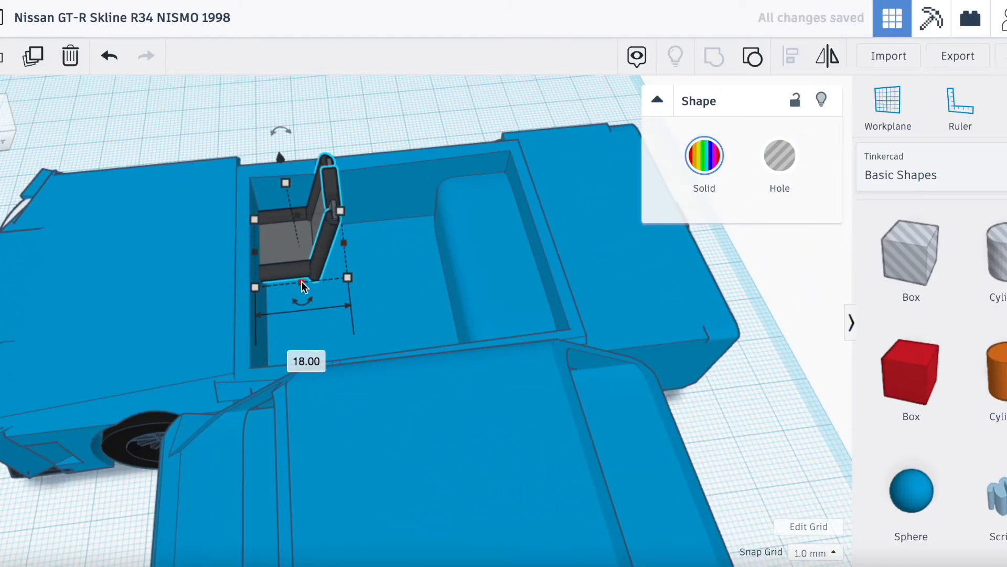
# Step: Narrow the seat slightly and nudge it into position in the front of the cabin
pyautogui.moveTo(301, 283); pyautogui.dragTo(301, 266)
pyautogui.press('Up')
pyautogui.press('Right')
pyautogui.press('Right')
pyautogui.press('Down')
pyautogui.press('Down')
pyautogui.press('Down')
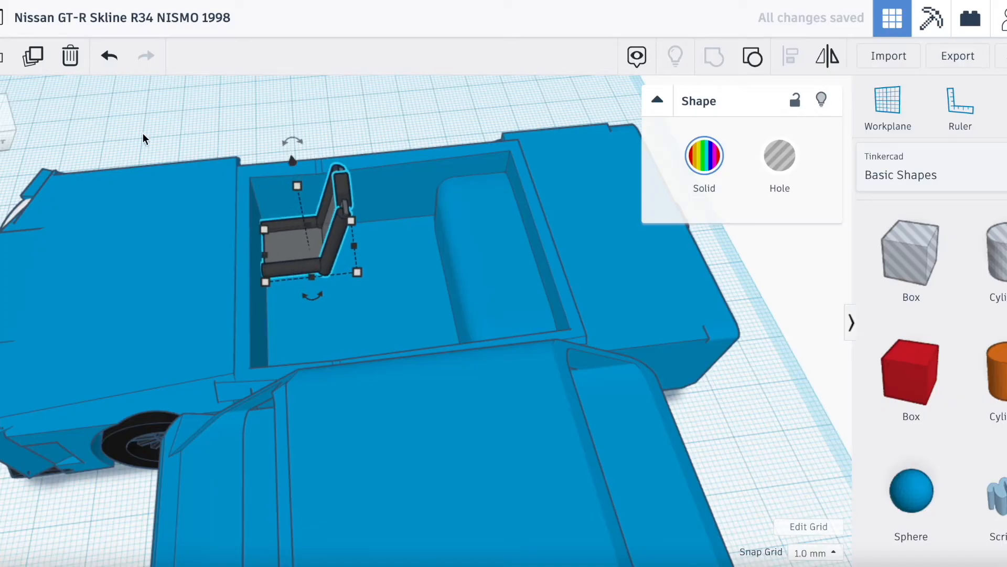
pyautogui.click(12, 147)
pyautogui.press('Up')
pyautogui.press('Up')
pyautogui.press('Up')
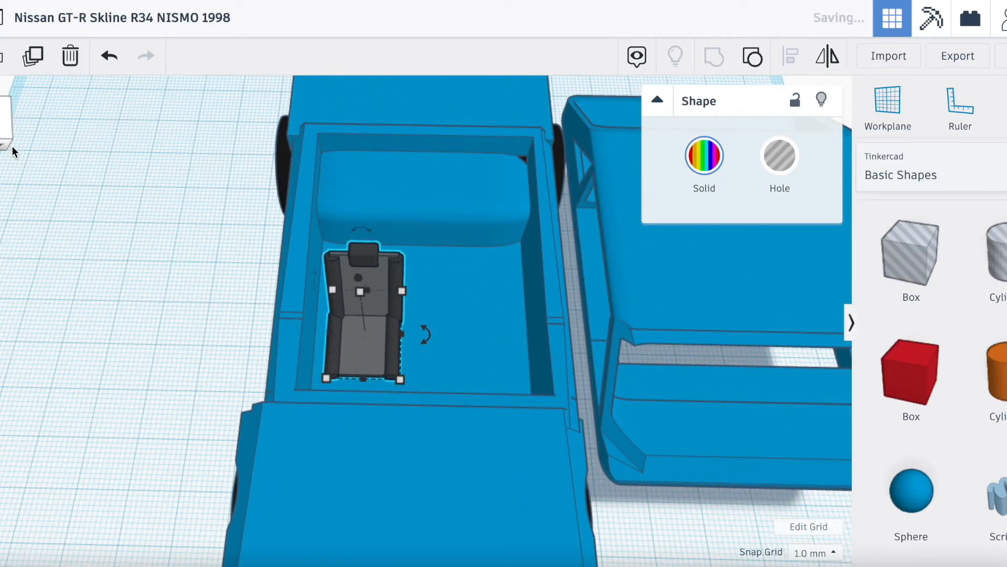
# Step: Duplicate the front seat and shift the copy across the cabin to form the second front seat
pyautogui.hotkey('ctrl', 'd')
pyautogui.press('Right')
pyautogui.press('Right')
pyautogui.press('Right')
pyautogui.press('Right')
pyautogui.press('Right')
pyautogui.press('Right')
pyautogui.press('Right')
pyautogui.press('Right')
pyautogui.press('Right')
pyautogui.press('Right')
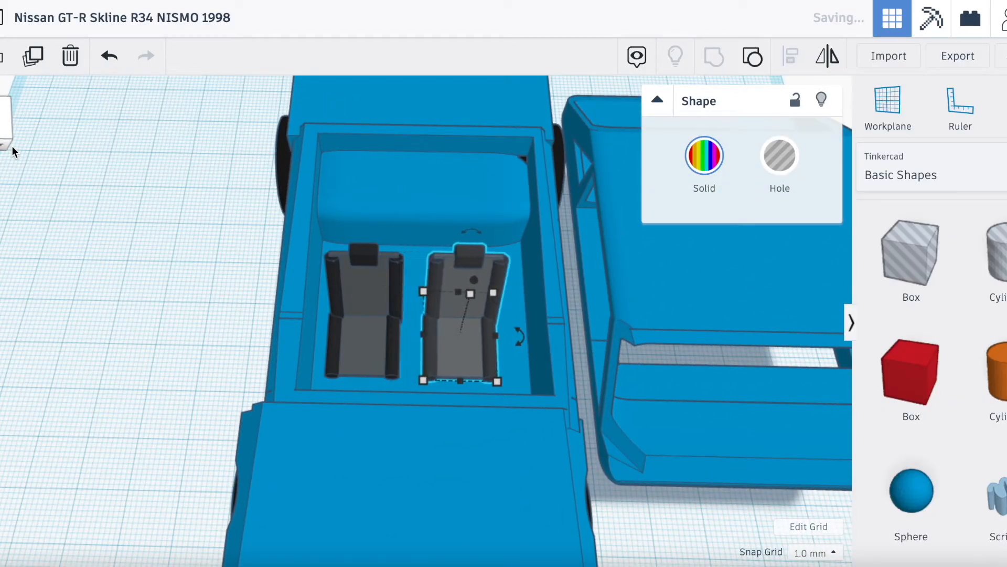
# Step: Widen the spacing of the two front seats and fit a box into the gap between them as a centre console
pyautogui.click(423, 378)
pyautogui.moveTo(423, 374); pyautogui.dragTo(405, 342)
pyautogui.press('Right')
pyautogui.press('Right')
pyautogui.press('Right')
pyautogui.press('Right')
pyautogui.press('Right')
pyautogui.press('Right')
pyautogui.press('Right')
pyautogui.press('Right')
pyautogui.press('Right')
pyautogui.press('Right')
pyautogui.press('Right')
pyautogui.press('Right')
pyautogui.press('Right')
pyautogui.press('Right')
pyautogui.press('Right')
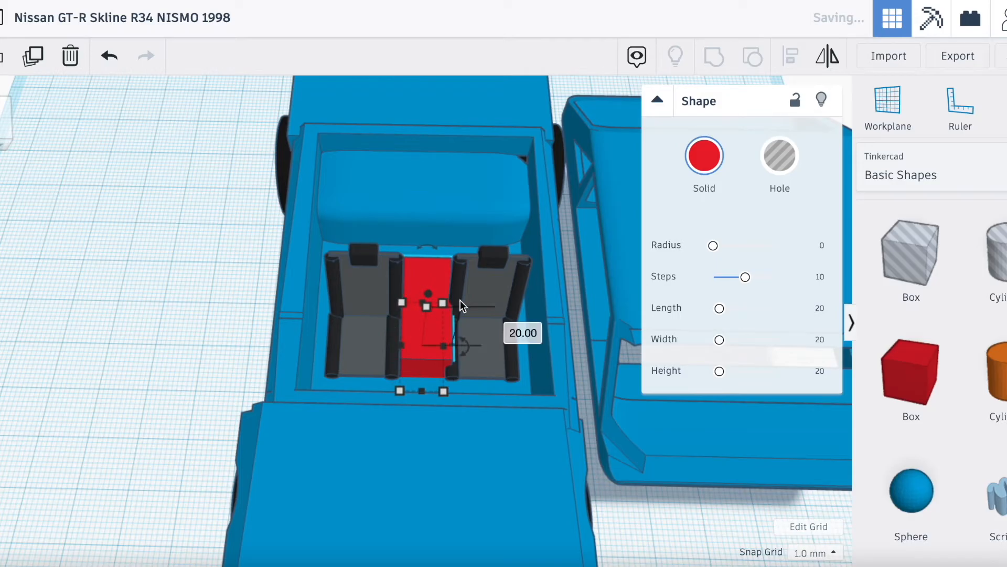
pyautogui.moveTo(428, 297)
pyautogui.mouseDown()
pyautogui.moveTo(432, 249)
pyautogui.moveTo(423, 319)
pyautogui.moveTo(426, 308)
pyautogui.mouseUp()
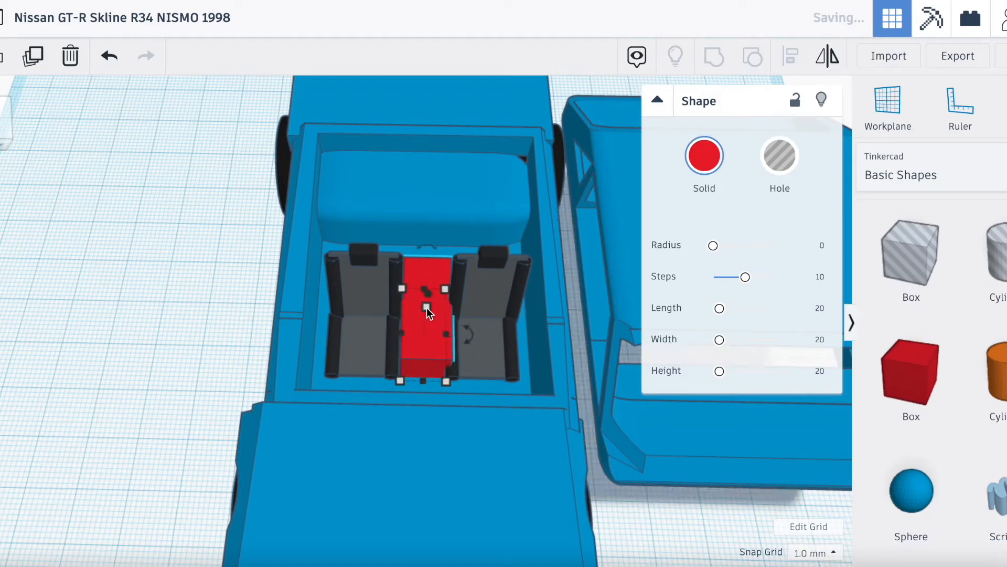
# Step: Colour the centre console box black and round its edges
pyautogui.click(716, 172)
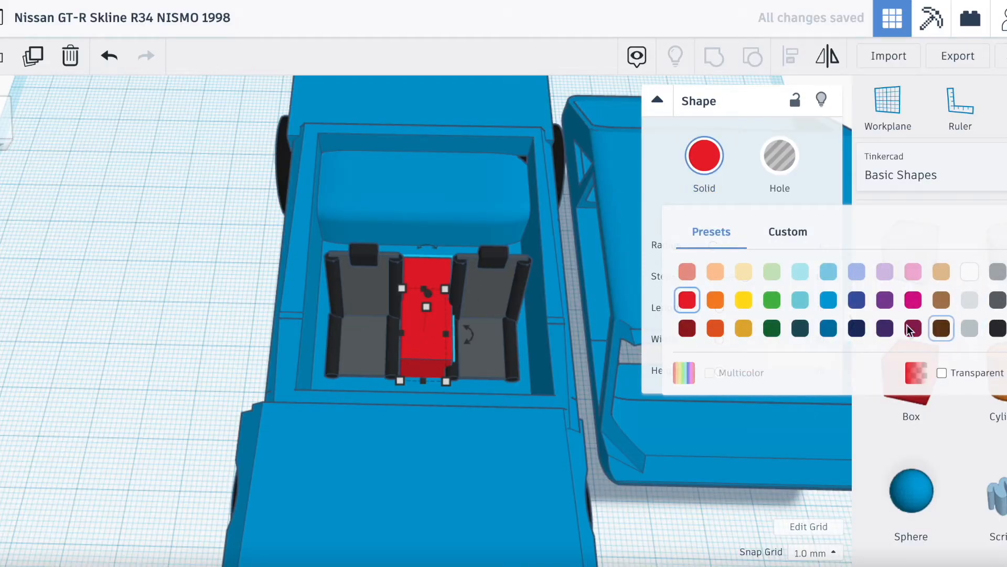
pyautogui.click(998, 328)
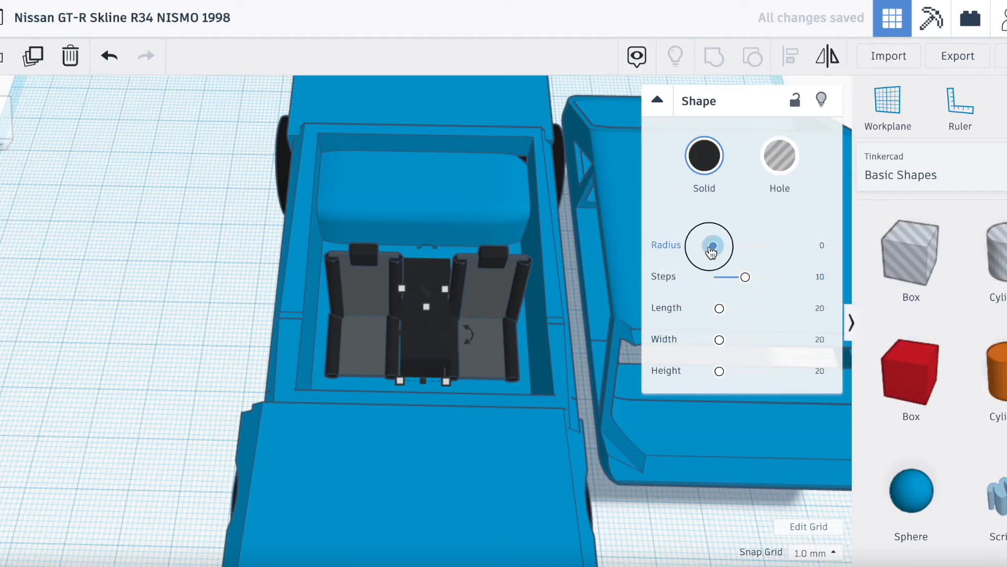
pyautogui.moveTo(713, 245); pyautogui.dragTo(719, 245)
# Step: Resize one dimension of the centre console to 10 mm
pyautogui.click(217, 318)
pyautogui.click(434, 324)
pyautogui.write('10')
pyautogui.press('Return')
pyautogui.click(121, 462)
# Step: Shift both front seats slightly toward the car's rear and nudge the centre console forward
pyautogui.moveTo(0, 124)
pyautogui.mouseDown()
pyautogui.moveTo(14, 128)
pyautogui.moveTo(6, 135)
pyautogui.mouseUp()
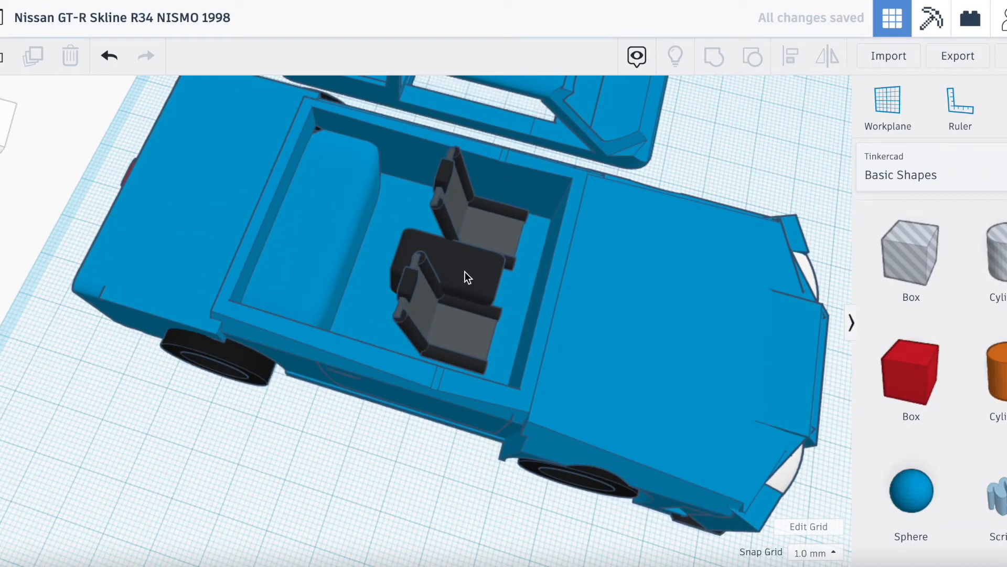
pyautogui.click(465, 271)
pyautogui.click(490, 237)
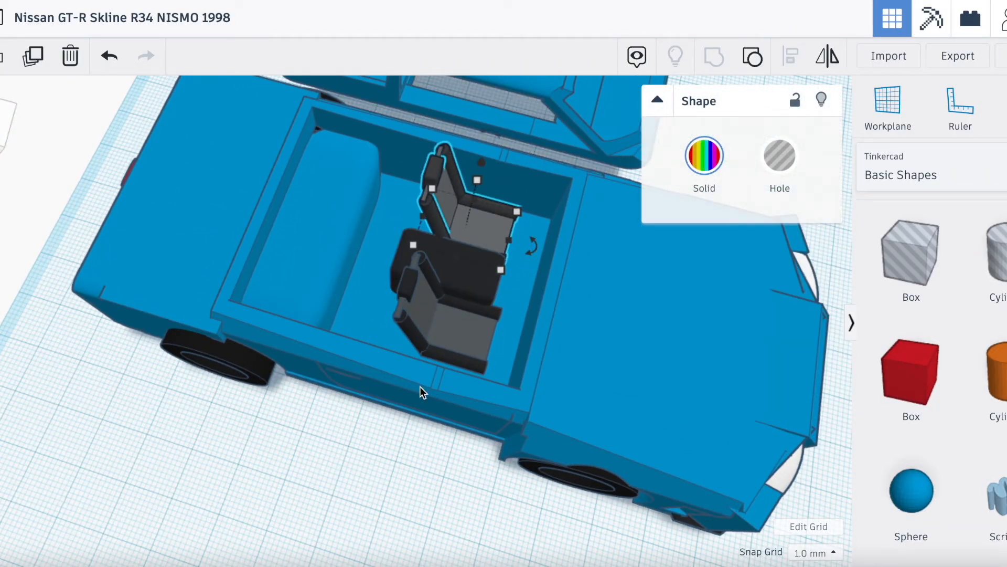
pyautogui.click(452, 343)
pyautogui.press('Left')
pyautogui.press('Left')
pyautogui.click(334, 426)
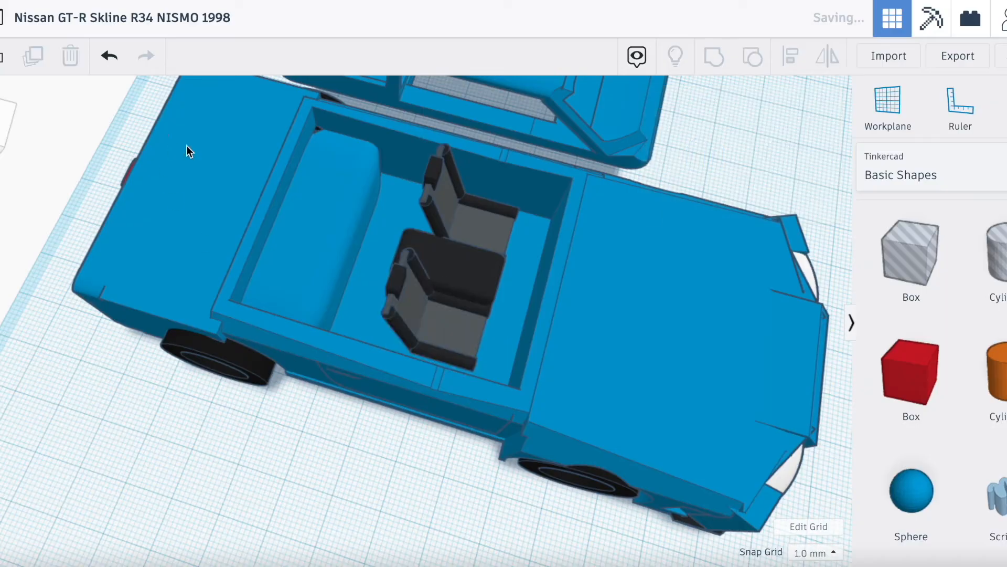
pyautogui.click(447, 266)
pyautogui.press('Right')
pyautogui.click(259, 420)
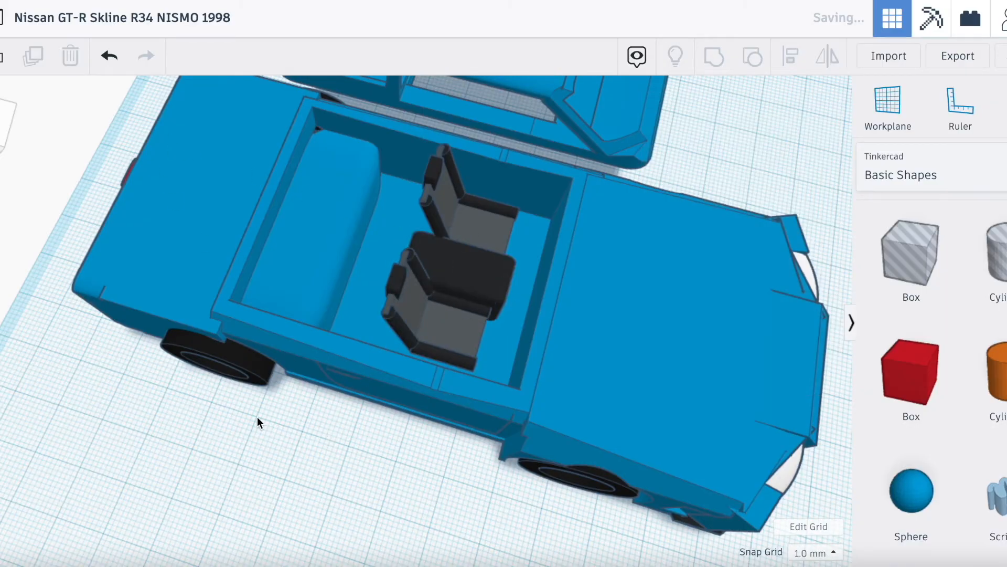
# Step: Add a torus on the empty workplane beside the car and size it to 50 by 50 mm
pyautogui.scroll(-3, 257, 418)
pyautogui.moveTo(1, 137); pyautogui.dragTo(2, 129)
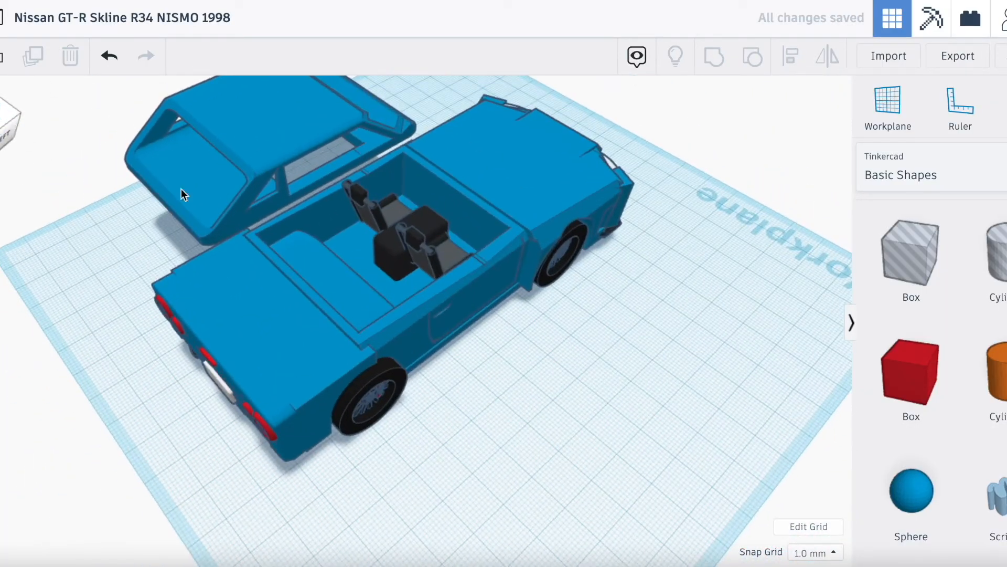
pyautogui.scroll(-3, 181, 188)
pyautogui.scroll(-2, 953, 486)
pyautogui.scroll(-10, 954, 486)
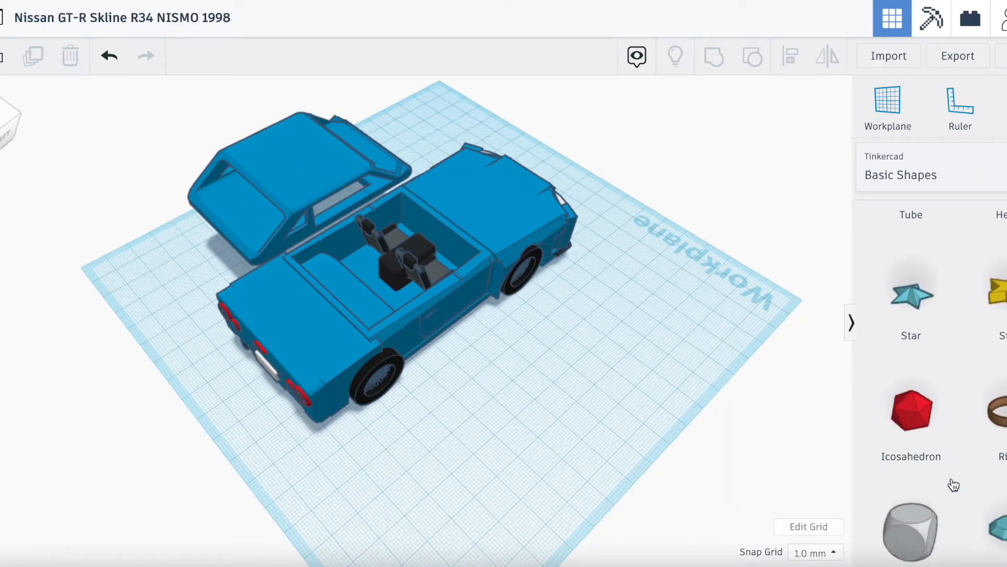
pyautogui.scroll(5, 976, 472)
pyautogui.moveTo(994, 343); pyautogui.dragTo(521, 382)
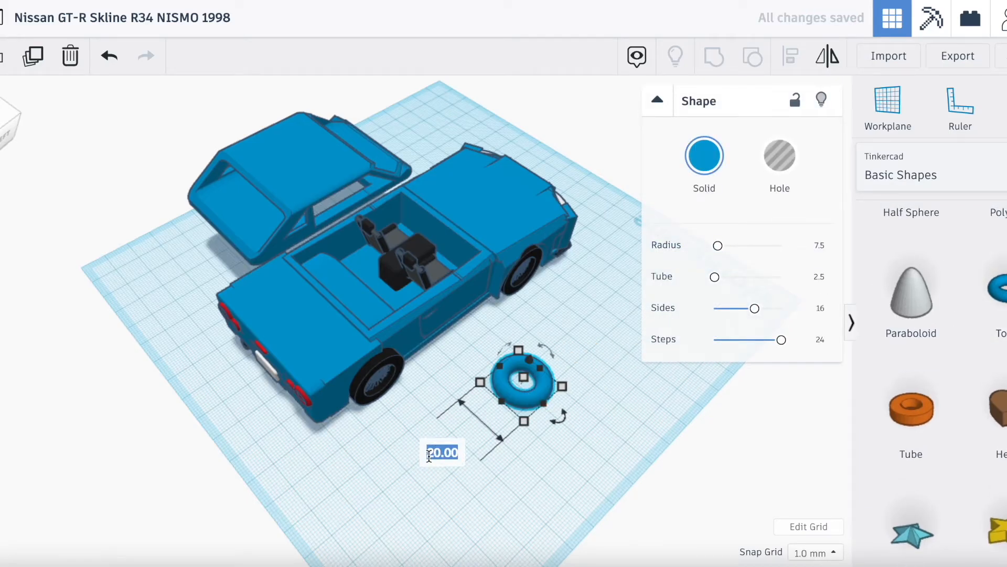
pyautogui.press('Return')
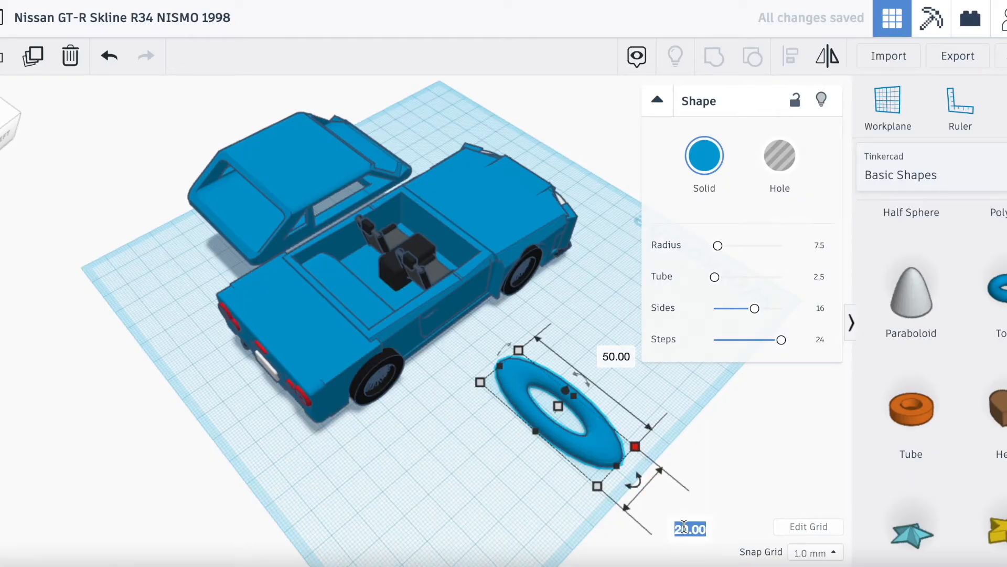
pyautogui.press('Return')
pyautogui.moveTo(596, 447); pyautogui.dragTo(490, 491)
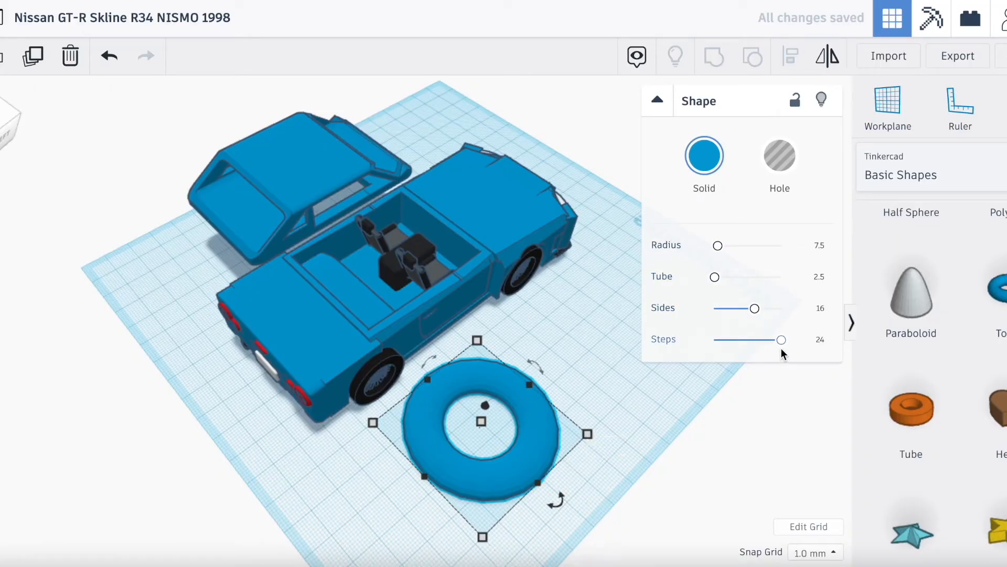
# Step: Set the torus's radius to 2.97 and stretch it to about 54 by 46 mm with a height of about 13 mm
pyautogui.moveTo(719, 251); pyautogui.dragTo(717, 253)
pyautogui.moveTo(596, 426); pyautogui.dragTo(652, 421)
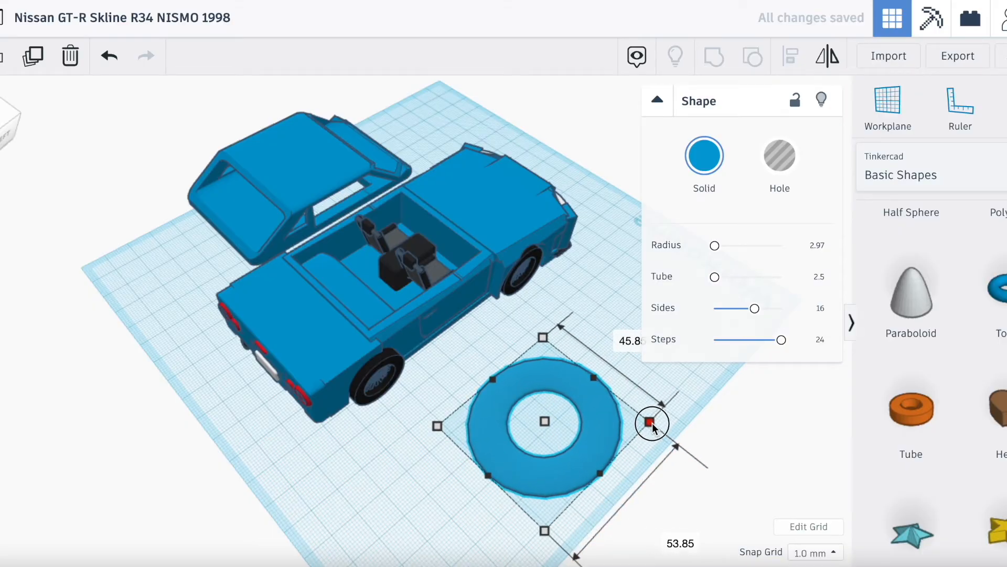
pyautogui.moveTo(544, 421); pyautogui.dragTo(551, 404)
# Step: Set the torus's length and width to 60 mm each
pyautogui.moveTo(1, 129); pyautogui.dragTo(0, 126)
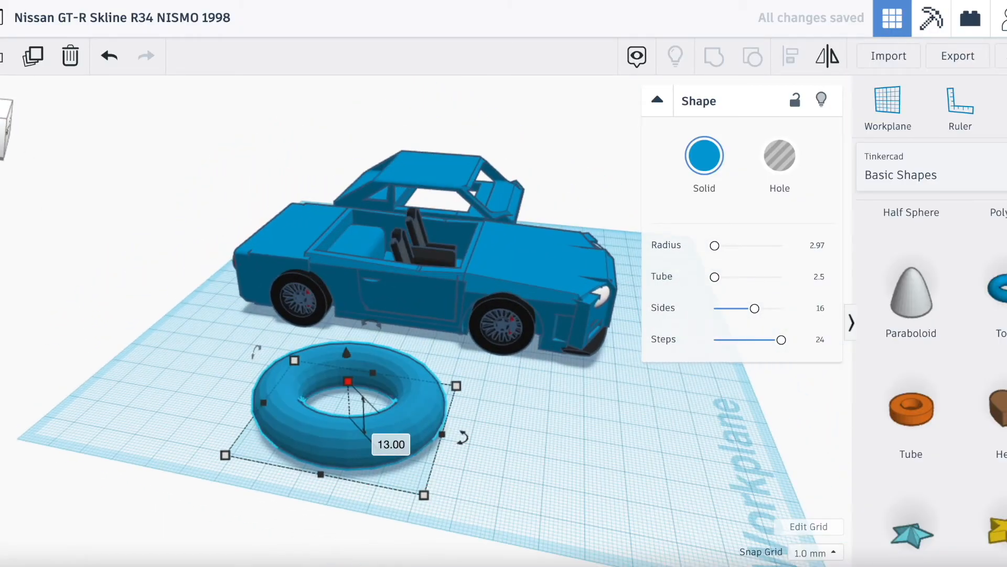
pyautogui.click(424, 495)
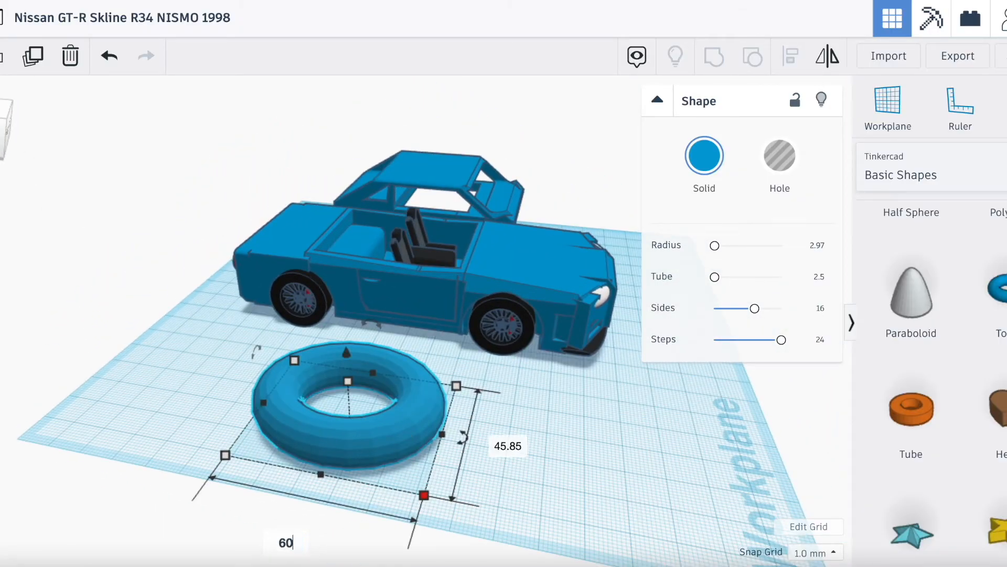
pyautogui.write('60')
pyautogui.press('Return')
pyautogui.write('60')
pyautogui.press('Return')
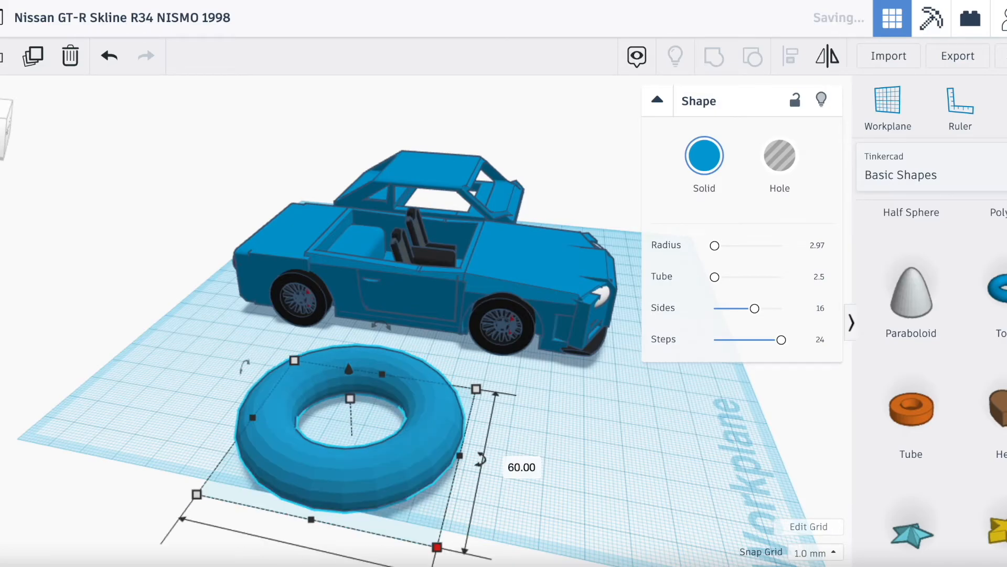
# Step: Add a box inside the torus and reshape it into a narrow spoke 22 mm long reaching the ring
pyautogui.click(597, 451)
pyautogui.click(8, 128)
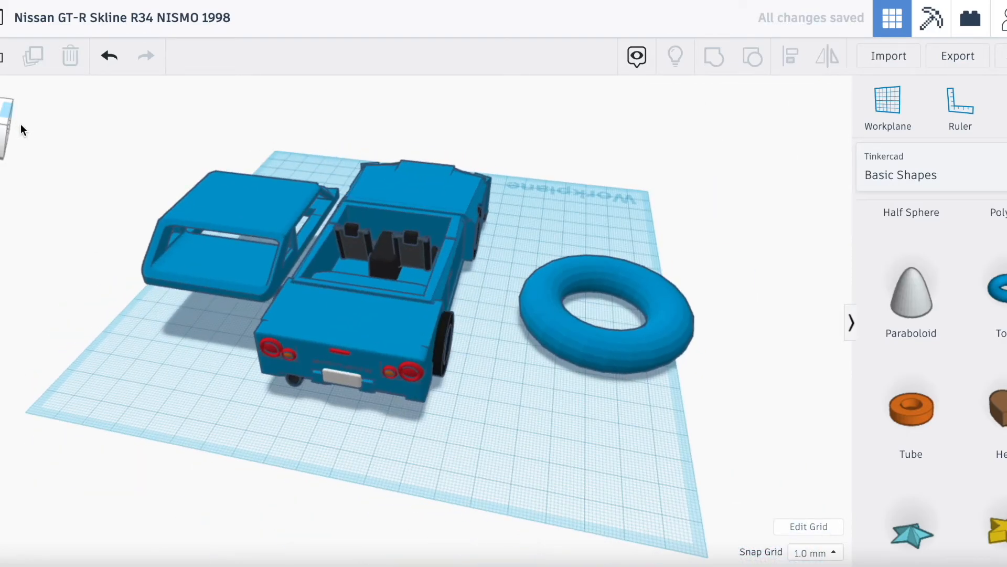
pyautogui.scroll(6, 944, 319)
pyautogui.moveTo(920, 348); pyautogui.dragTo(533, 351)
pyautogui.click(12, 132)
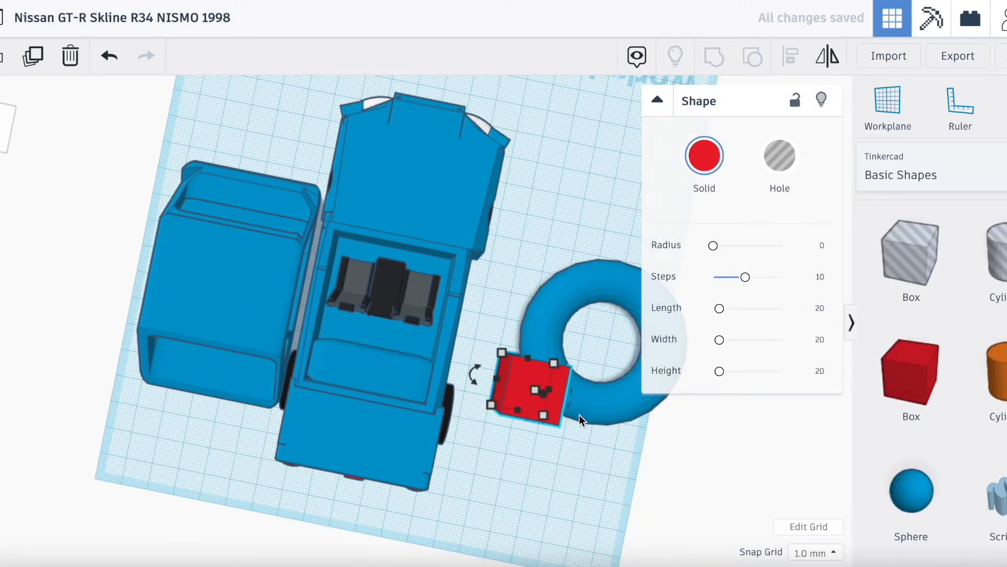
pyautogui.moveTo(460, 501); pyautogui.dragTo(275, 477, button='middle')
pyautogui.moveTo(437, 367); pyautogui.dragTo(502, 309)
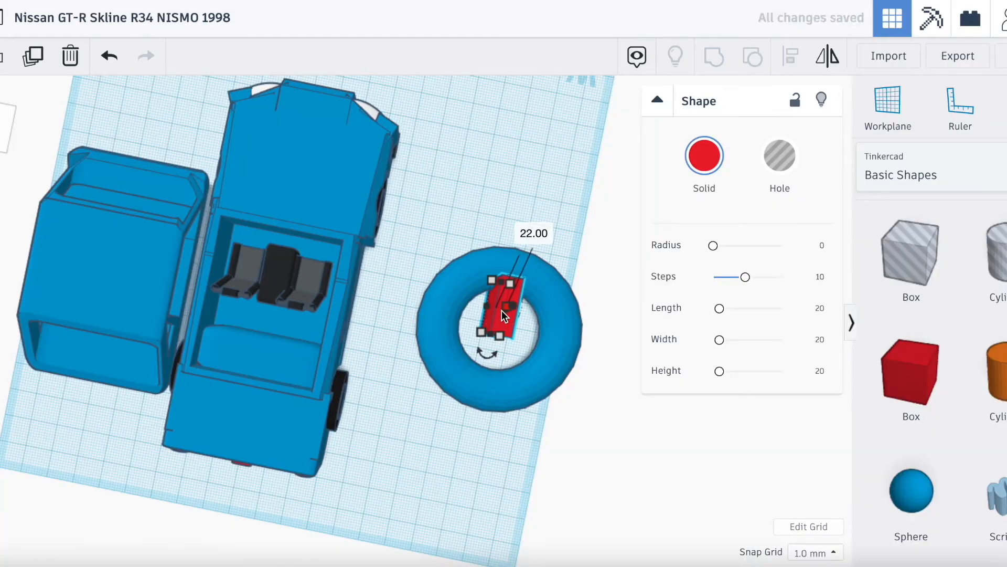
# Step: Lower the red spoke's height so it sits within the thickness of the torus
pyautogui.moveTo(362, 404); pyautogui.dragTo(240, 307, button='right')
pyautogui.scroll(4, 241, 308)
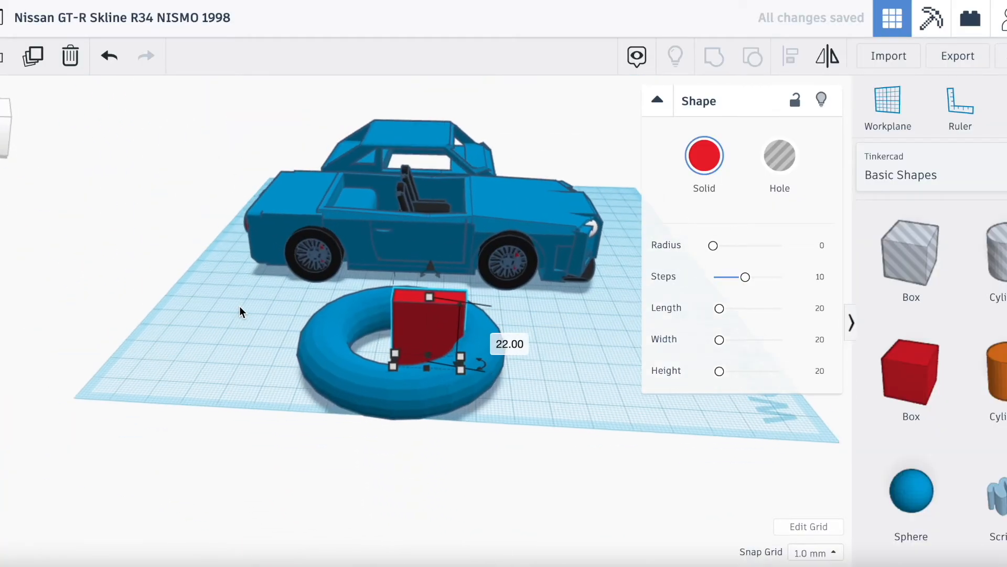
pyautogui.moveTo(443, 291); pyautogui.dragTo(443, 338)
# Step: Duplicate the red spoke, shift the copy toward the opposite side of the ring and rotate it 45°
pyautogui.moveTo(7, 141); pyautogui.dragTo(21, 146)
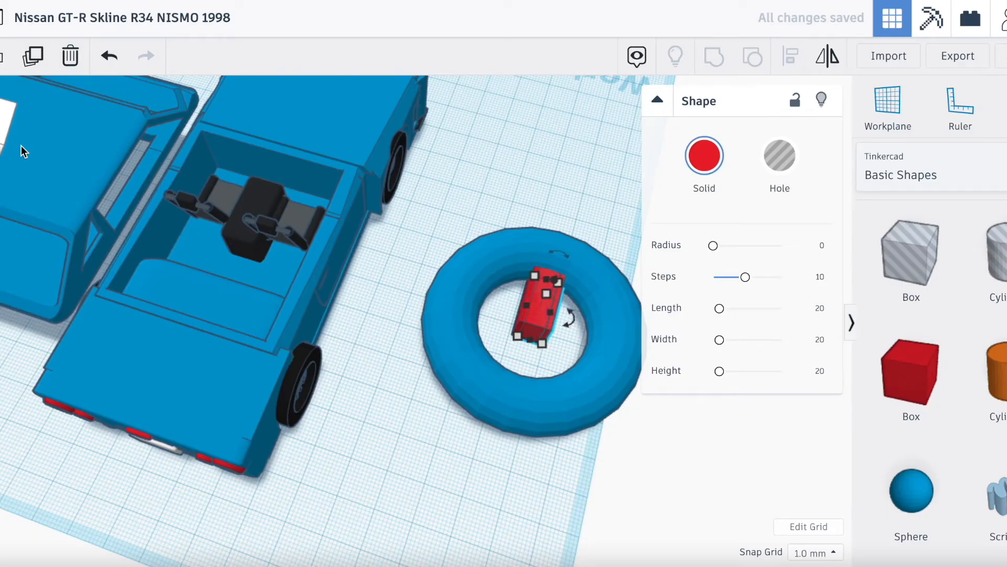
pyautogui.press('Down')
pyautogui.press('Down')
pyautogui.press('Down')
pyautogui.press('Left')
pyautogui.press('Left')
pyautogui.press('Right')
pyautogui.press('Down')
pyautogui.press('Down')
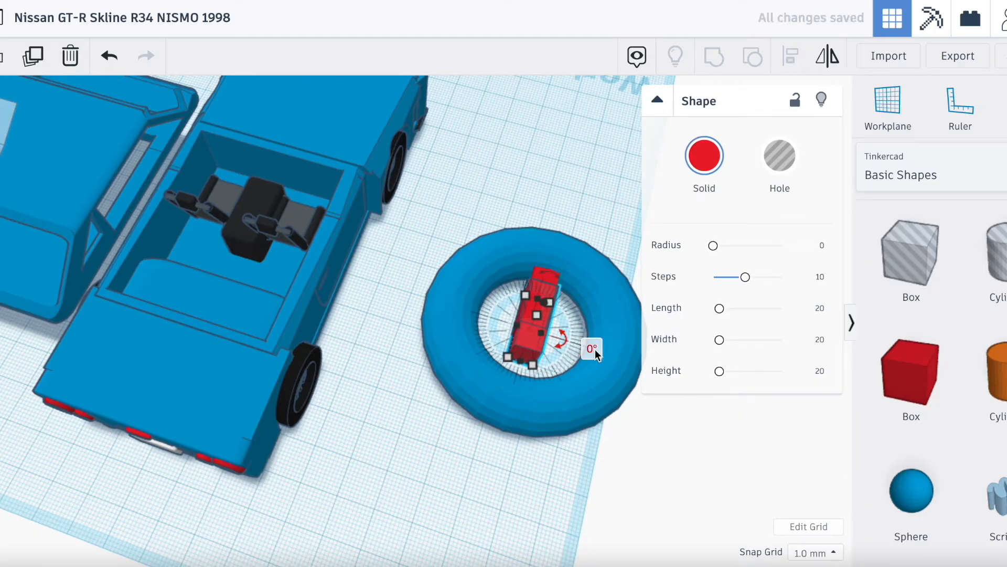
pyautogui.click(589, 349)
pyautogui.write('45')
pyautogui.press('Return')
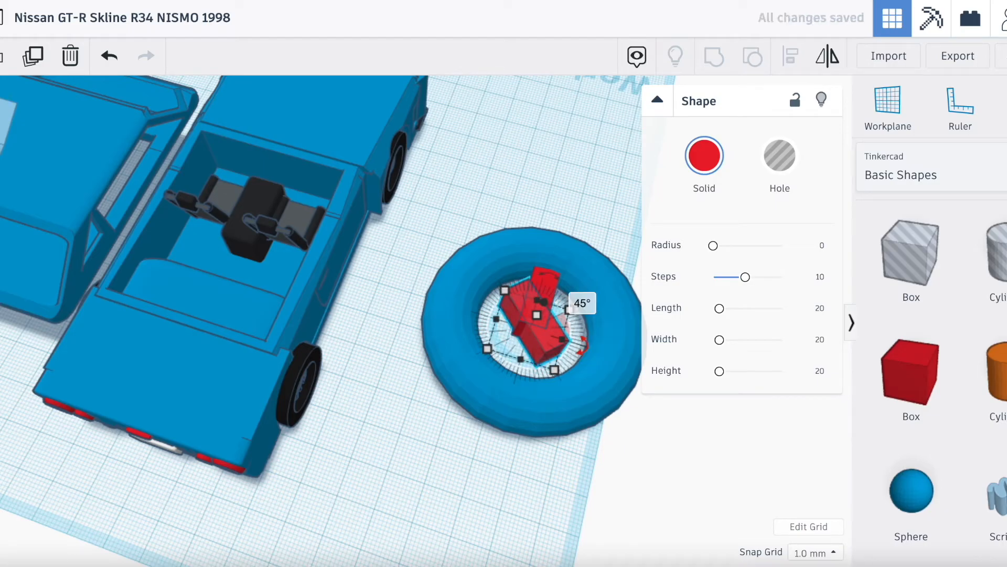
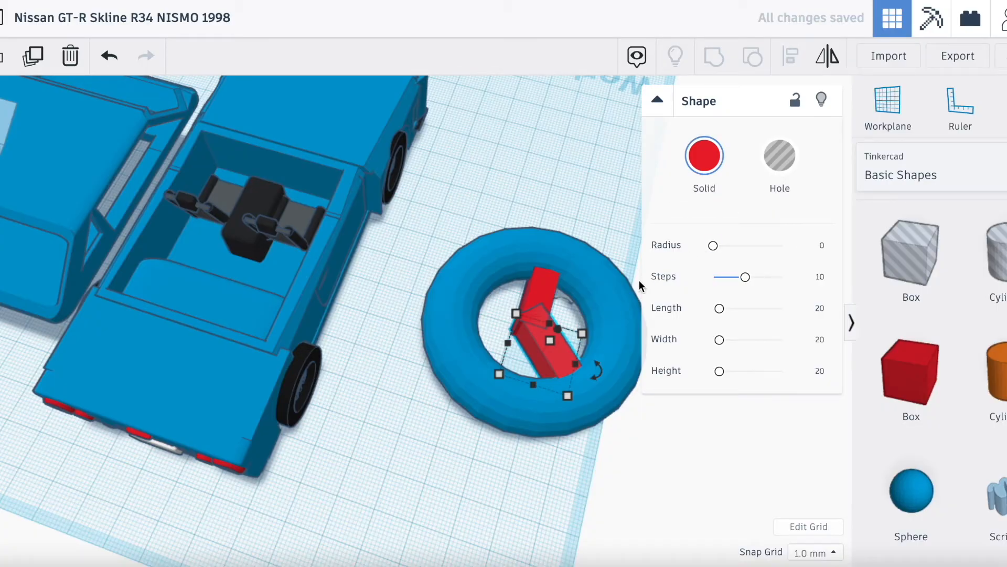
# Step: Mirror a copy of the angled spoke and move it across to complete a three-spoke wheel
pyautogui.click(827, 58)
pyautogui.click(564, 310)
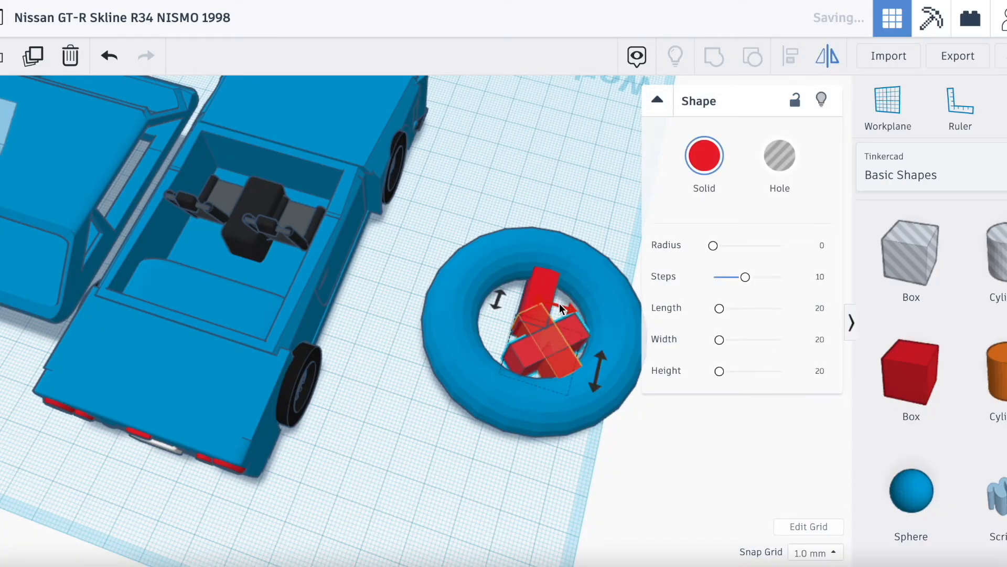
pyautogui.press('Left')
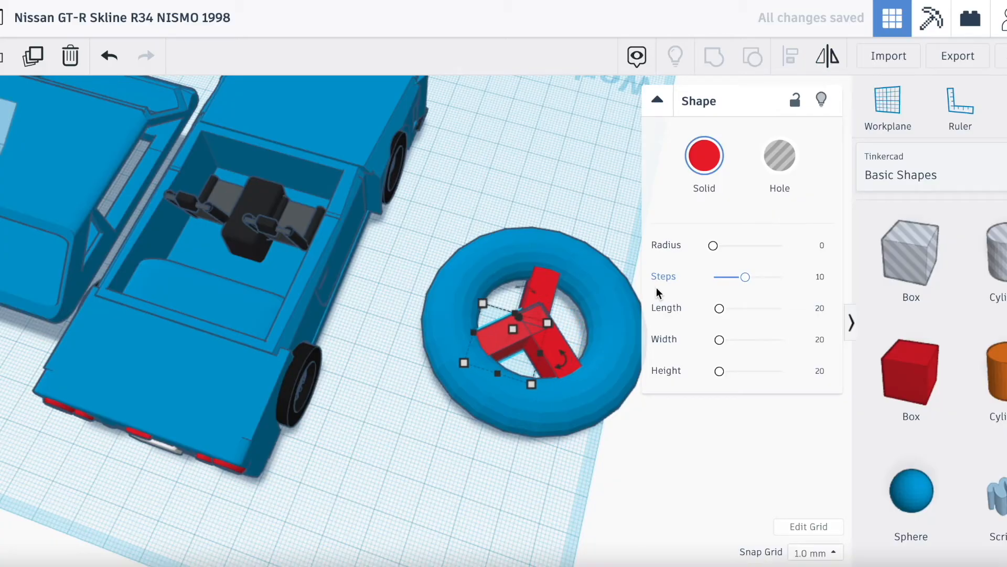
# Step: Colour the torus and its three spokes black and group them into one steering wheel
pyautogui.moveTo(454, 181); pyautogui.dragTo(561, 488)
pyautogui.click(704, 156)
pyautogui.click(996, 328)
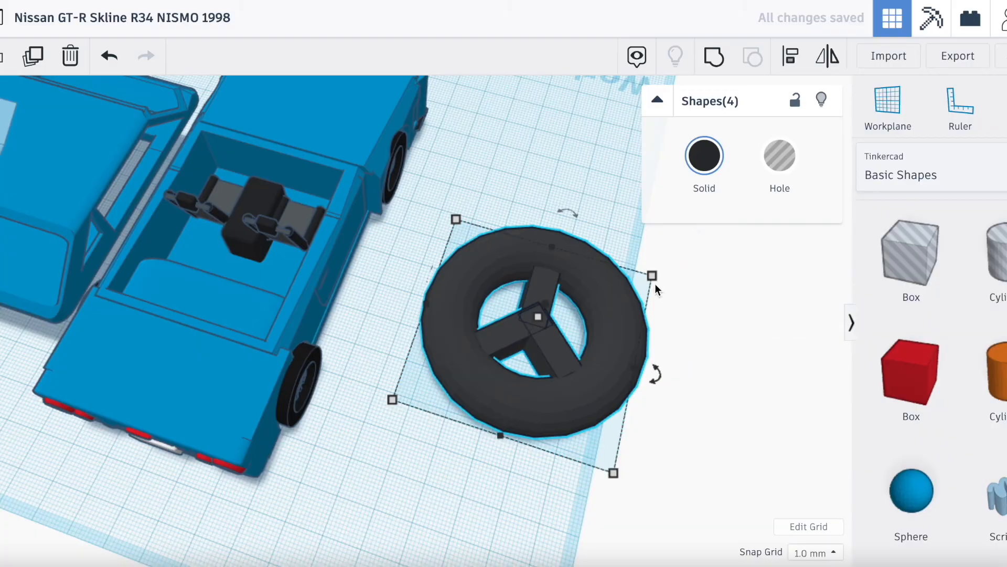
pyautogui.click(531, 183)
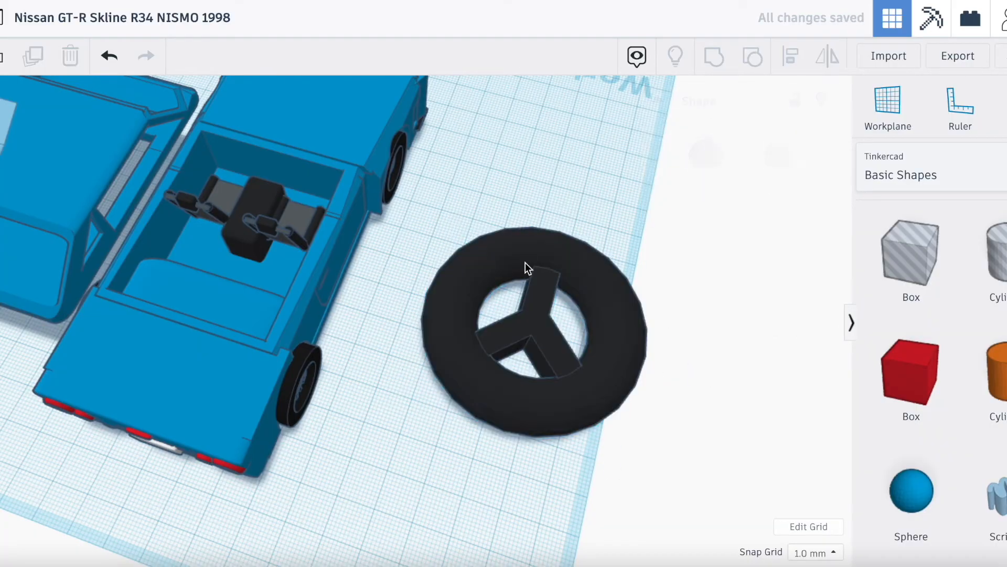
# Step: Scale the steering wheel's length and width to 10 mm each
pyautogui.moveTo(524, 263); pyautogui.dragTo(508, 329, button='right')
pyautogui.click(508, 329)
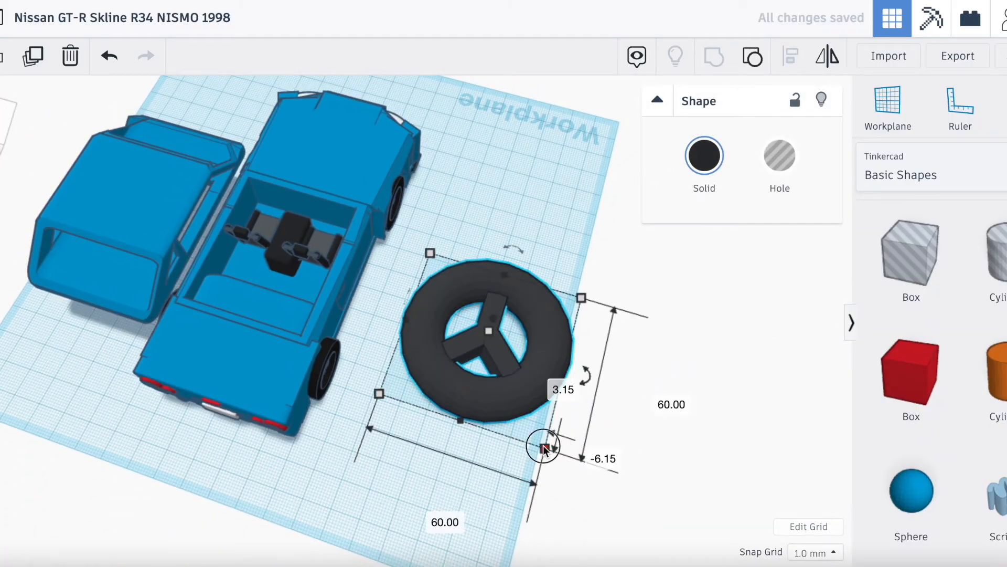
pyautogui.write('10')
pyautogui.press('Return')
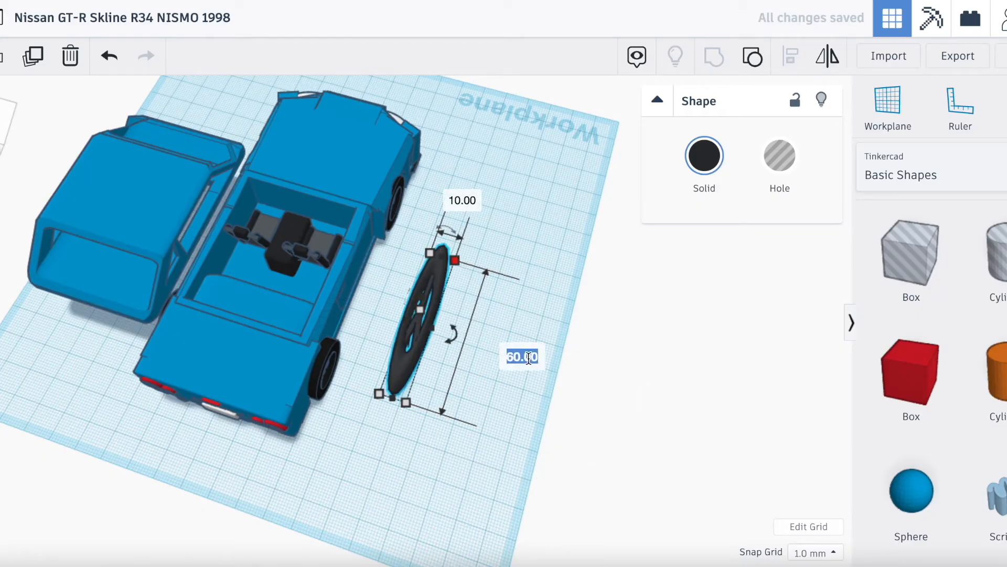
pyautogui.write('10')
pyautogui.press('Return')
pyautogui.scroll(5, 411, 314)
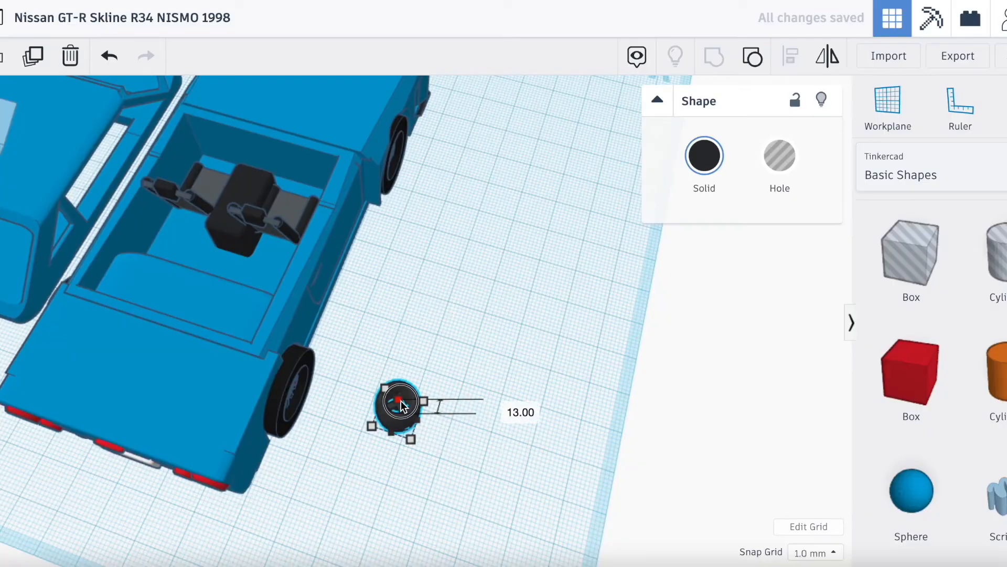
# Step: Move the small steering wheel beside the cabin, reduce its height to 4 mm and tilt it 70°
pyautogui.moveTo(402, 428); pyautogui.dragTo(421, 301)
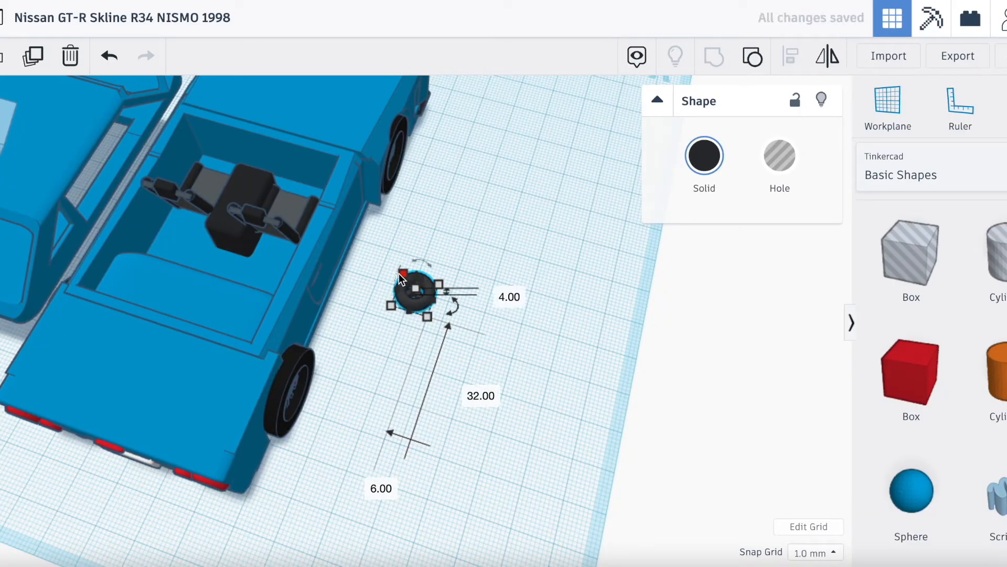
pyautogui.moveTo(421, 301); pyautogui.dragTo(358, 244, button='right')
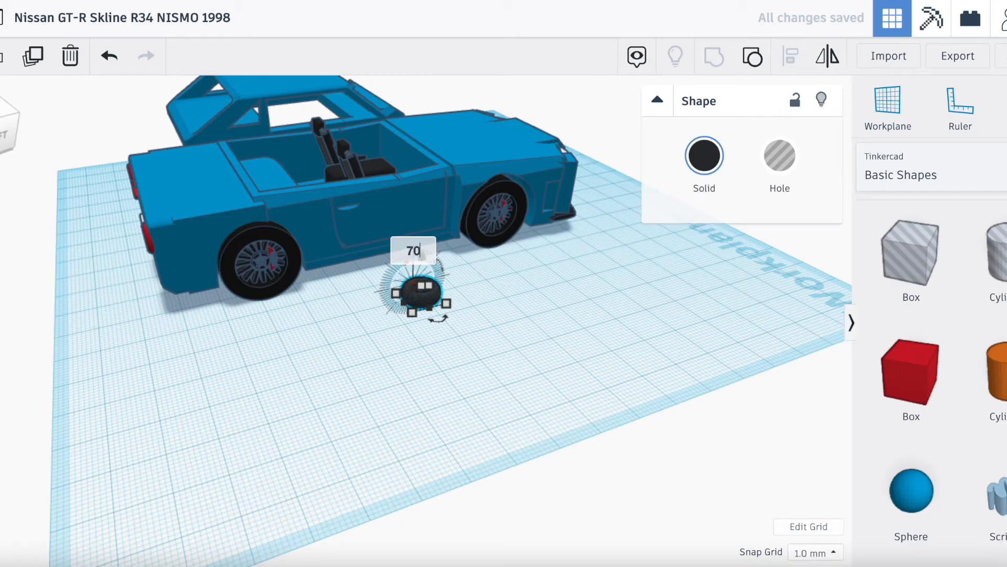
pyautogui.press('Return')
# Step: Place the steering wheel inside the cabin in front of the car's left front seat
pyautogui.moveTo(17, 128); pyautogui.dragTo(270, 197)
pyautogui.moveTo(372, 284); pyautogui.dragTo(111, 314)
pyautogui.hotkey('ctrl', 'z')
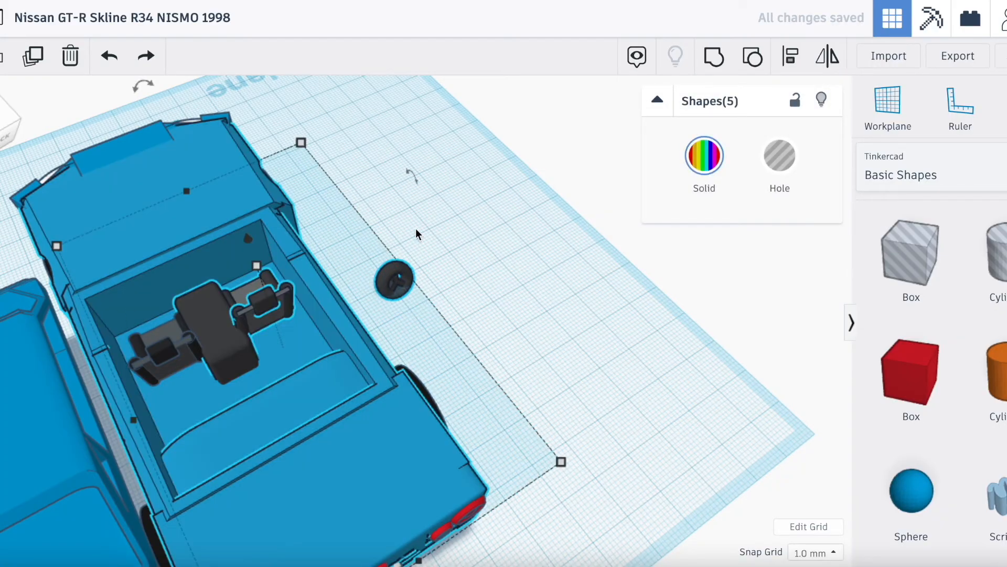
pyautogui.click(493, 229)
pyautogui.click(203, 311)
pyautogui.moveTo(203, 312); pyautogui.dragTo(173, 258)
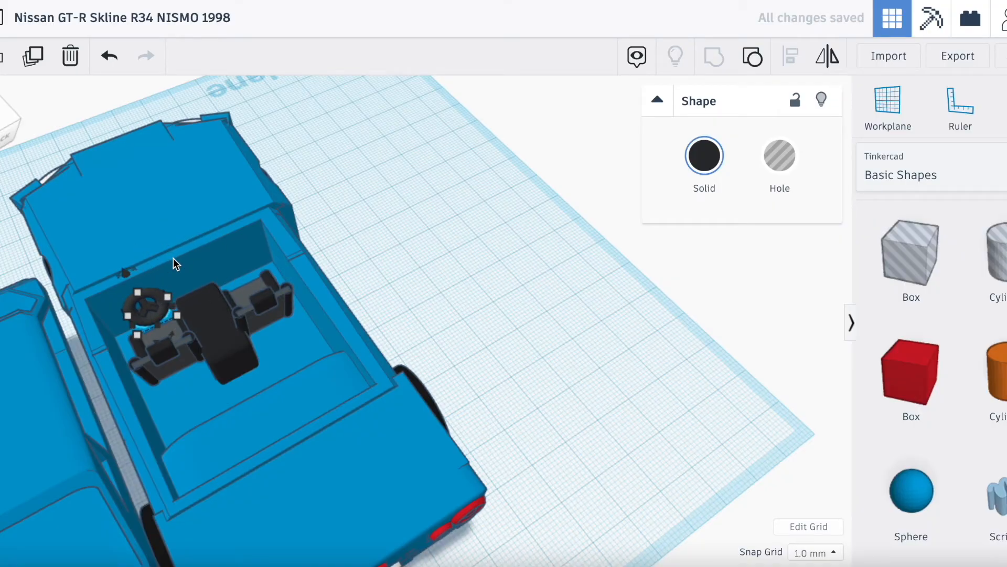
# Step: Raise the separate blue roof section above the level of the car body
pyautogui.click(393, 216)
pyautogui.moveTo(0, 132); pyautogui.dragTo(0, 113)
pyautogui.click(448, 465)
pyautogui.hotkey('ctrl', 'Up')
pyautogui.hotkey('ctrl', 'Up')
pyautogui.hotkey('ctrl', 'Up')
pyautogui.hotkey('ctrl', 'Up')
pyautogui.hotkey('ctrl', 'Up')
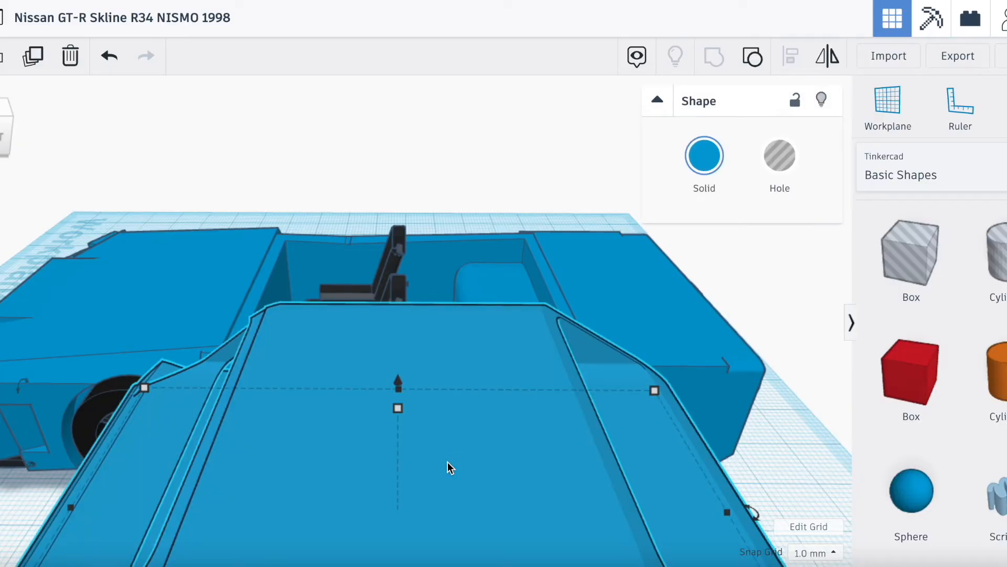
# Step: Move the roof section across onto the car body so it covers the open cabin
pyautogui.hotkey('ctrl', 'Down')
pyautogui.hotkey('ctrl', 'Down')
pyautogui.hotkey('ctrl', 'Down')
pyautogui.hotkey('ctrl', 'Down')
pyautogui.hotkey('ctrl', 'Down')
pyautogui.hotkey('ctrl', 'Down')
pyautogui.hotkey('ctrl', 'Down')
pyautogui.hotkey('ctrl', 'Down')
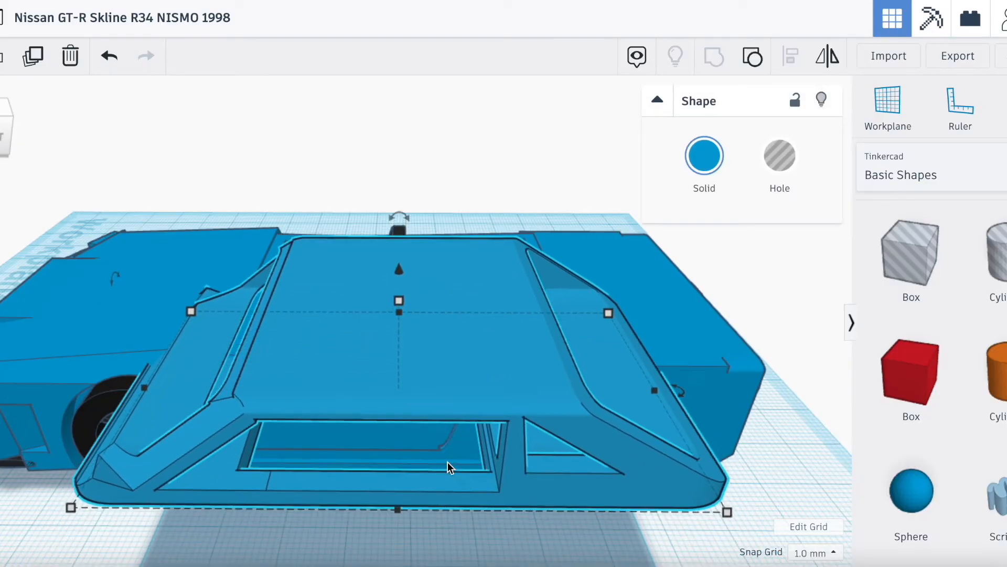
pyautogui.hotkey('ctrl', 'Down')
pyautogui.hotkey('ctrl', 'Down')
pyautogui.hotkey('ctrl', 'Down')
pyautogui.hotkey('ctrl', 'Down')
pyautogui.hotkey('ctrl', 'Down')
pyautogui.hotkey('ctrl', 'Down')
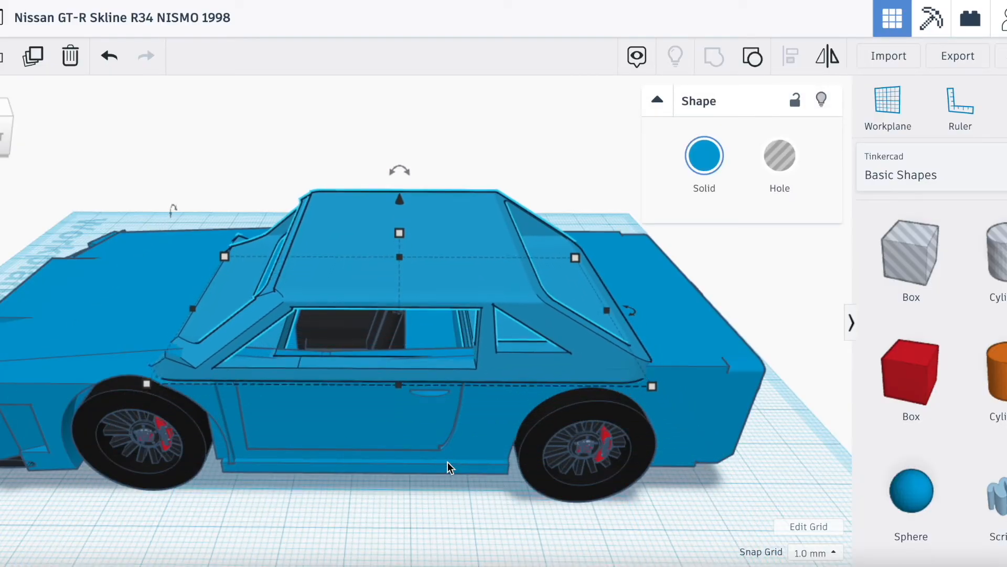
pyautogui.hotkey('ctrl', 'Down')
pyautogui.click(355, 494)
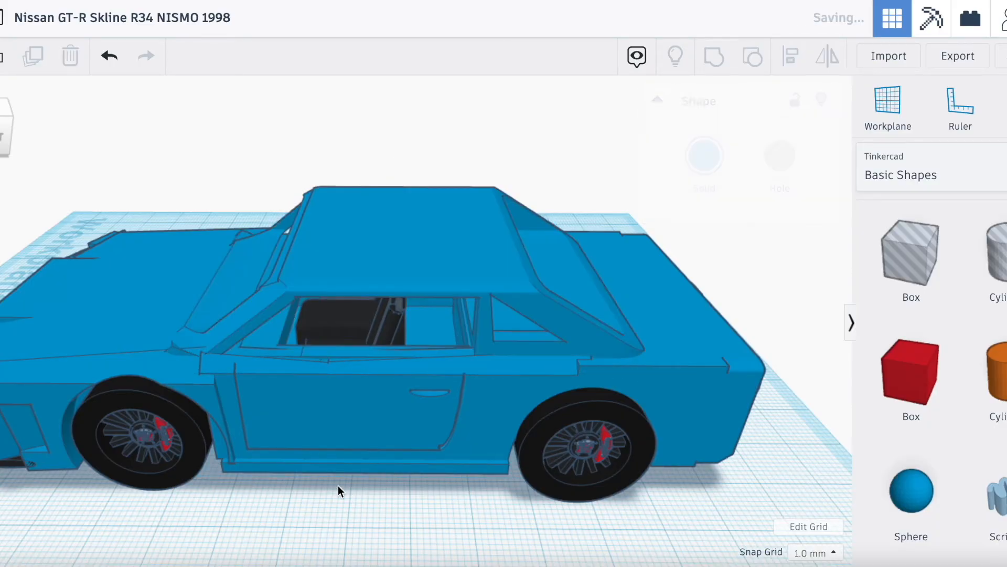
# Step: Nudge the roof section slightly along the car's length to align it with the body
pyautogui.moveTo(2, 137)
pyautogui.mouseDown()
pyautogui.moveTo(13, 115)
pyautogui.moveTo(23, 123)
pyautogui.moveTo(15, 134)
pyautogui.mouseUp()
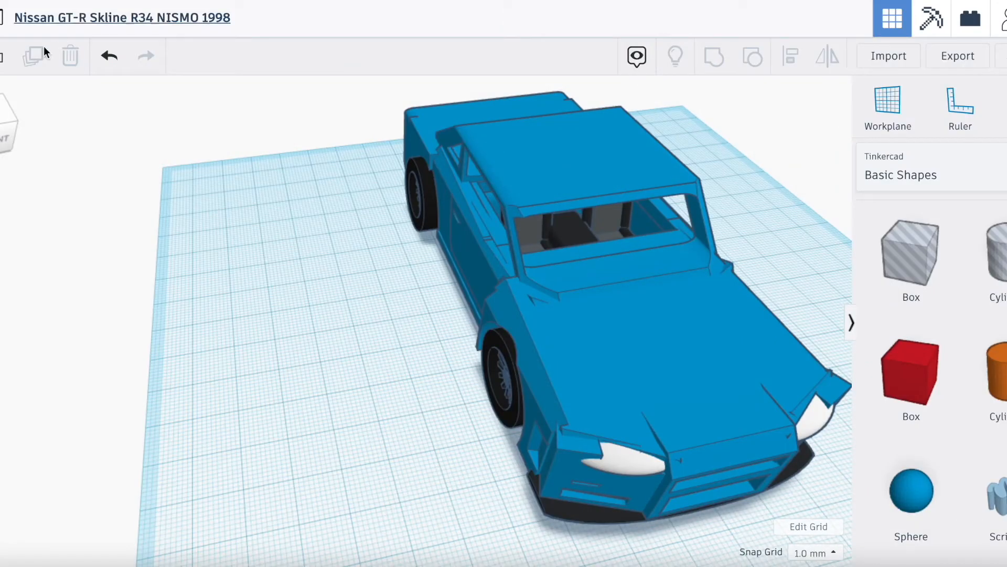
pyautogui.moveTo(8, 128); pyautogui.dragTo(70, 139)
pyautogui.click(443, 266)
pyautogui.press('Left')
pyautogui.press('Left')
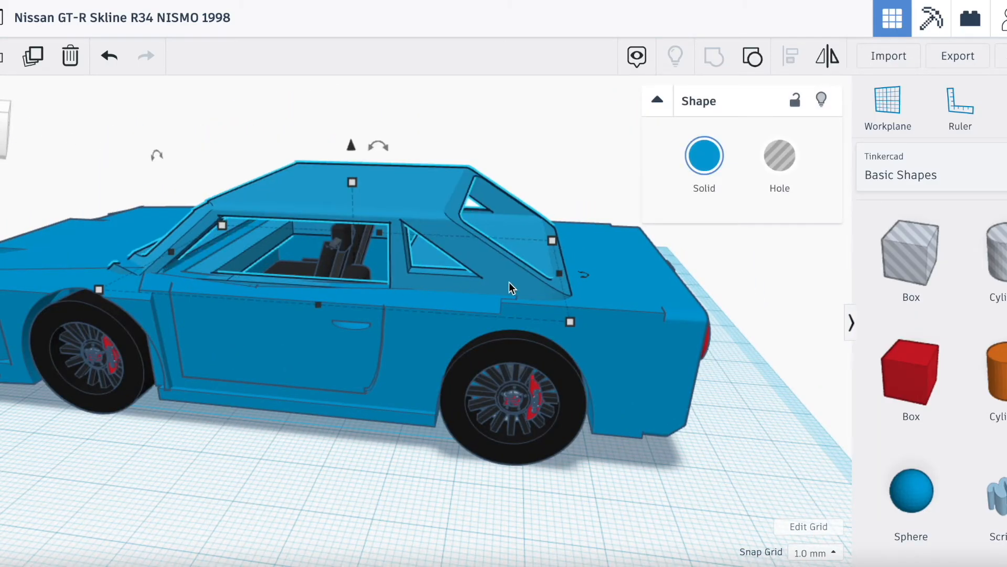
pyautogui.click(291, 450)
# Step: Add a box on the empty workplane beside the car and shrink it into a small low block
pyautogui.scroll(-5, 356, 364)
pyautogui.moveTo(918, 374); pyautogui.dragTo(371, 522)
pyautogui.moveTo(355, 435); pyautogui.dragTo(354, 504)
pyautogui.moveTo(412, 544); pyautogui.dragTo(349, 534)
# Step: Duplicate the small red block and move the copy toward the car as a second support
pyautogui.hotkey('ctrl', 'd')
pyautogui.press('Up')
pyautogui.press('Up')
pyautogui.press('Up')
pyautogui.press('Up')
pyautogui.press('Up')
pyautogui.press('Up')
pyautogui.press('Up')
pyautogui.press('Up')
pyautogui.press('Up')
pyautogui.press('Up')
pyautogui.press('Up')
pyautogui.press('Up')
pyautogui.press('Up')
pyautogui.press('Up')
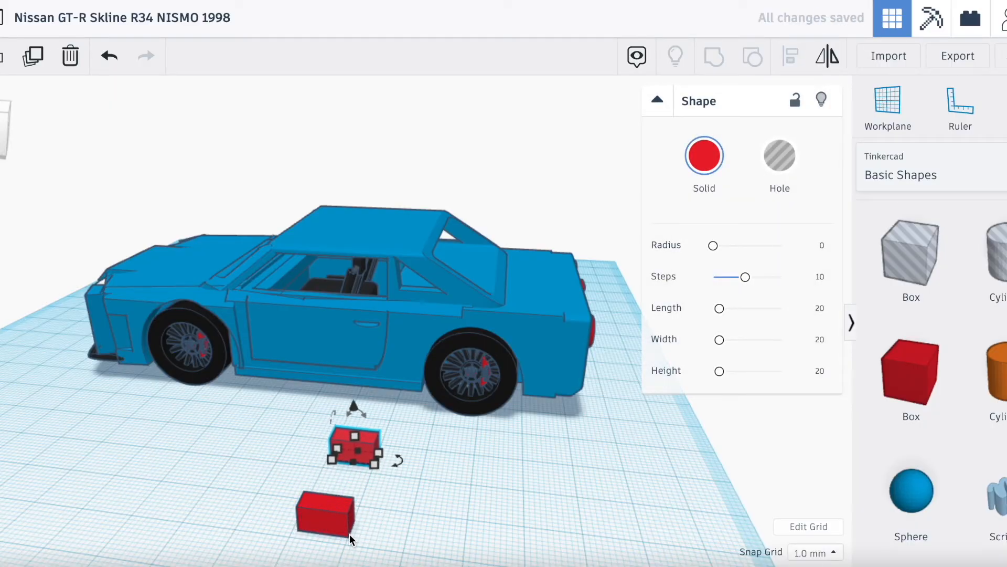
# Step: Add another box and shape it into a thin 50 by 14 mm plank resting across the two blocks
pyautogui.click(241, 483)
pyautogui.moveTo(0, 137); pyautogui.dragTo(0, 147)
pyautogui.click(43, 434)
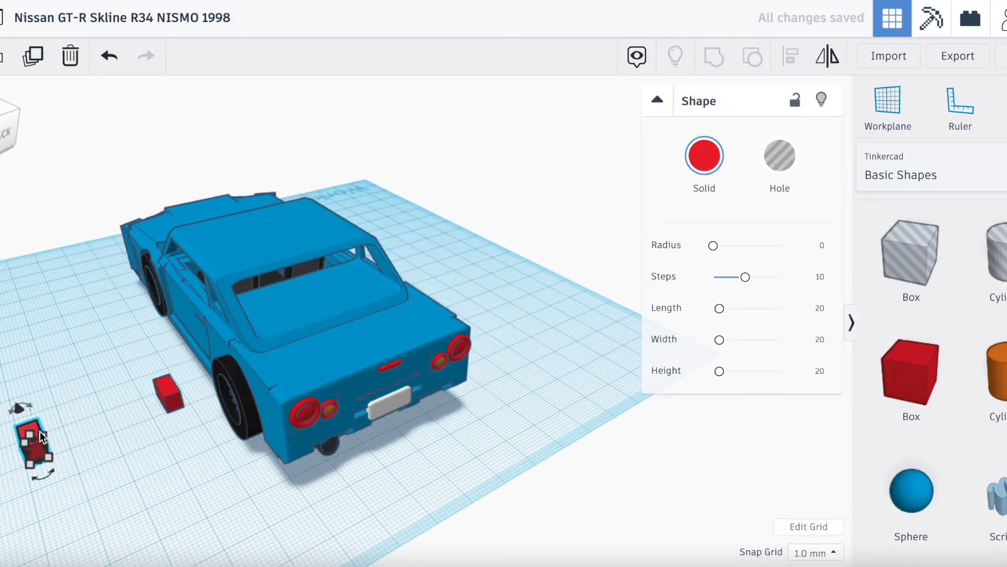
pyautogui.moveTo(912, 374); pyautogui.dragTo(33, 449)
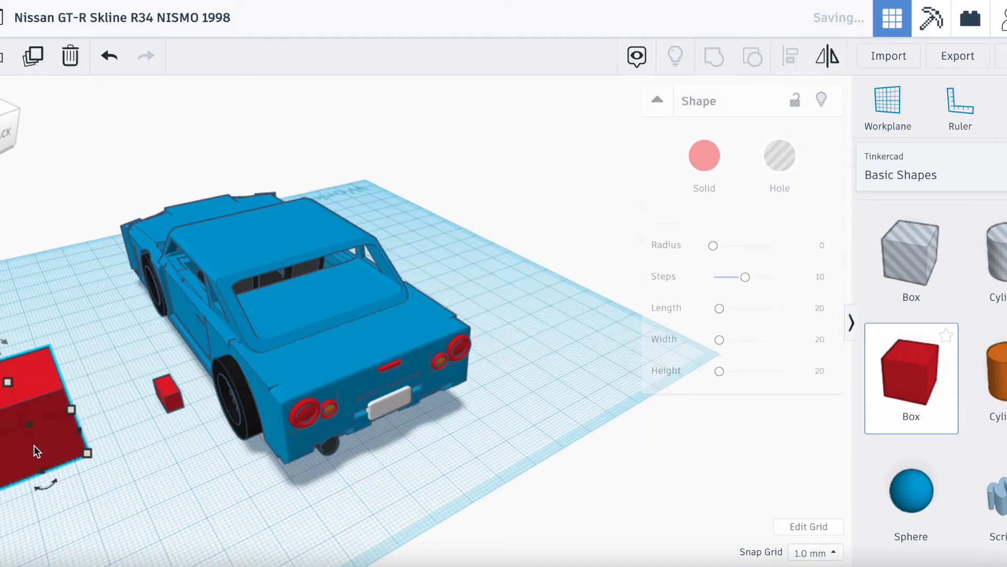
pyautogui.moveTo(11, 383)
pyautogui.mouseDown()
pyautogui.moveTo(30, 444)
pyautogui.moveTo(26, 392)
pyautogui.mouseUp()
pyautogui.moveTo(36, 435); pyautogui.dragTo(183, 371)
pyautogui.click(19, 136)
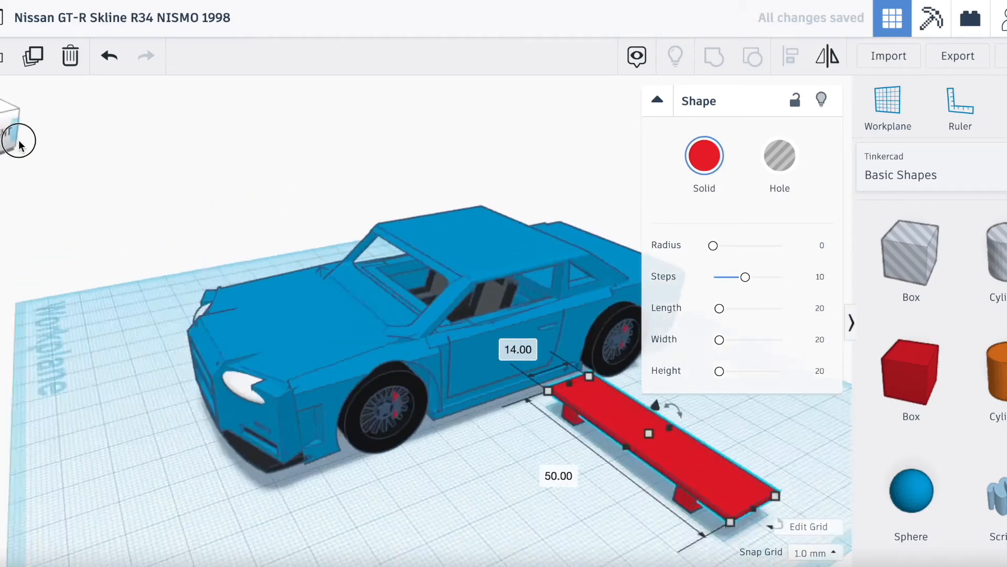
pyautogui.moveTo(21, 138); pyautogui.dragTo(4, 135)
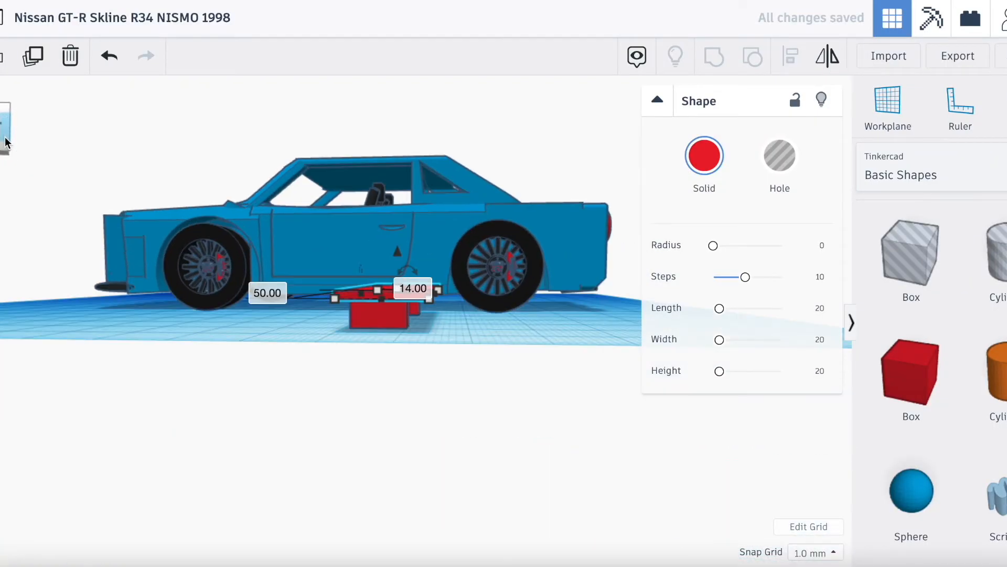
# Step: Narrow the red plank slightly and shift it sideways to sit evenly over its two supports
pyautogui.scroll(3, 207, 211)
pyautogui.click(261, 420)
pyautogui.scroll(2, 66, 160)
pyautogui.moveTo(5, 133); pyautogui.dragTo(0, 145)
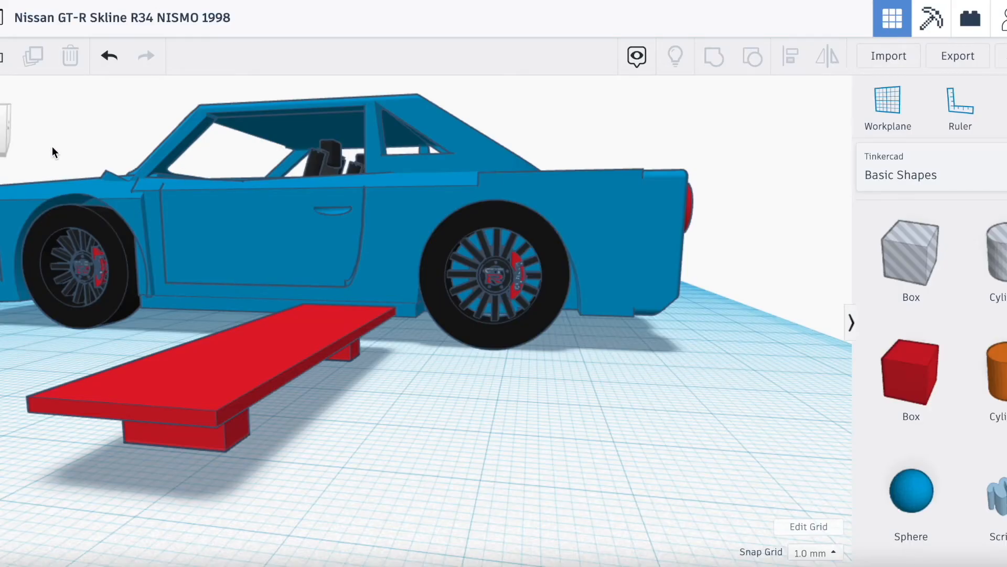
pyautogui.moveTo(7, 135); pyautogui.dragTo(4, 141)
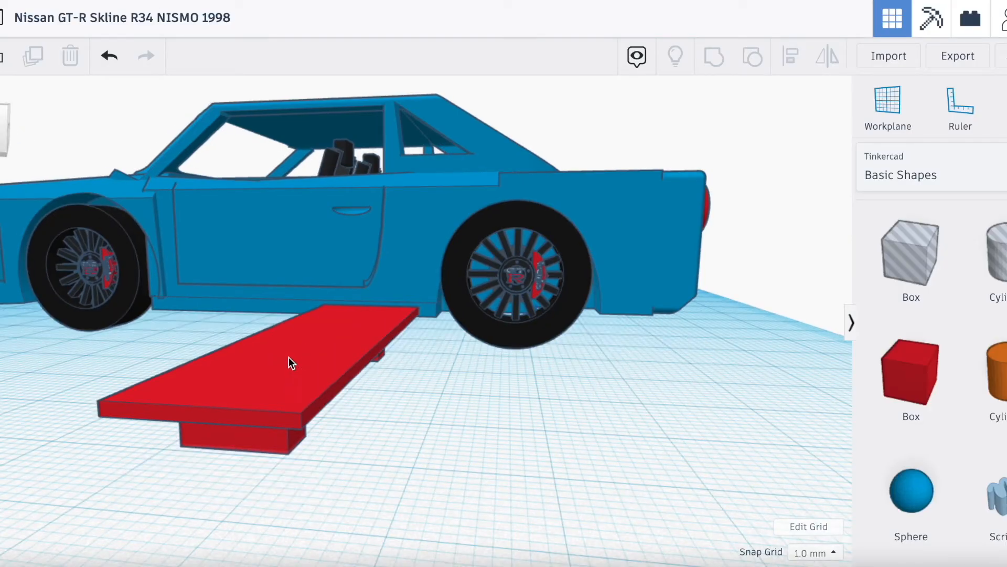
pyautogui.click(305, 361)
pyautogui.press('Right')
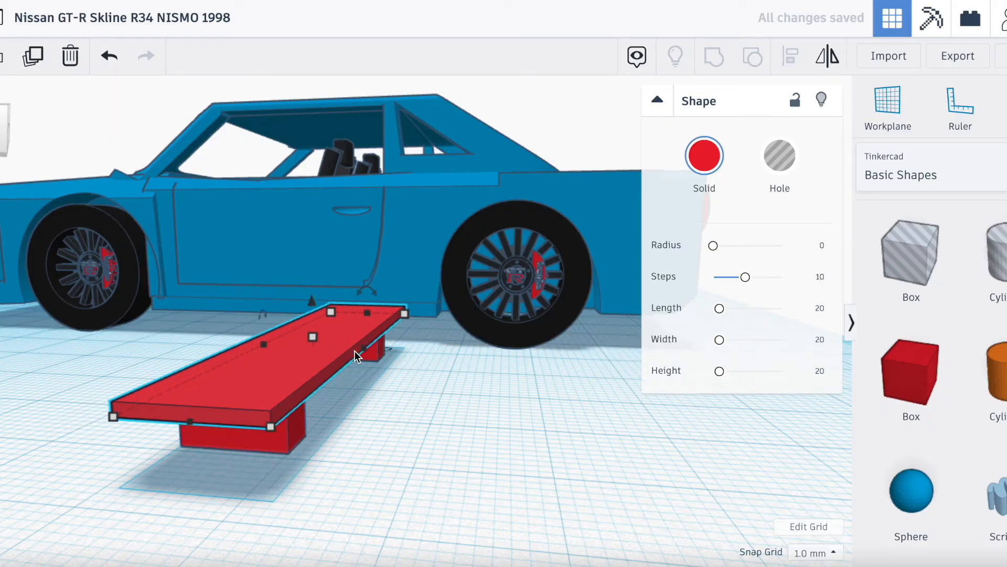
# Step: Add an upright panel 1 mm thick and 4 mm high in front of the plank's outer end
pyautogui.click(220, 445)
pyautogui.moveTo(270, 407); pyautogui.dragTo(207, 493)
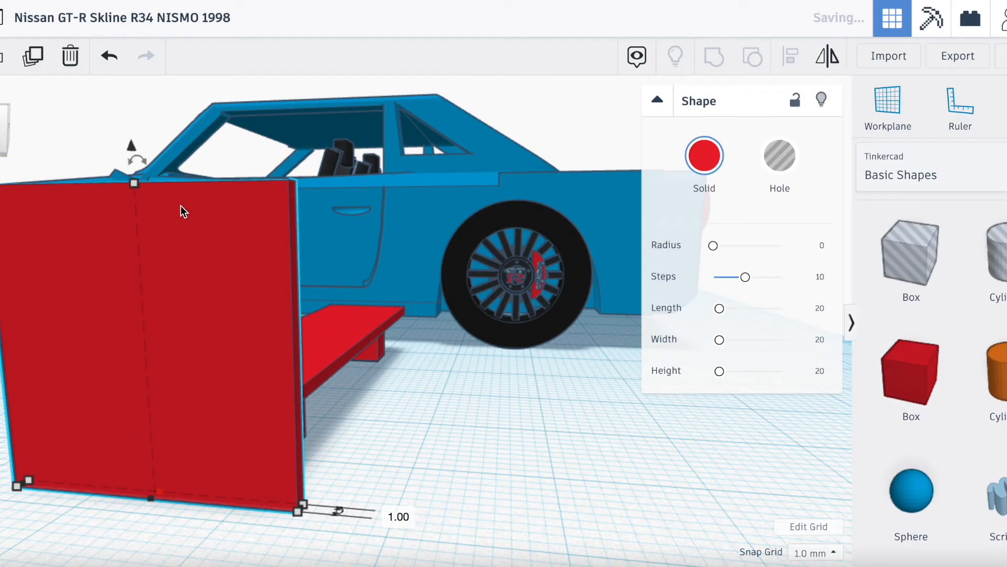
pyautogui.moveTo(135, 180); pyautogui.dragTo(152, 432)
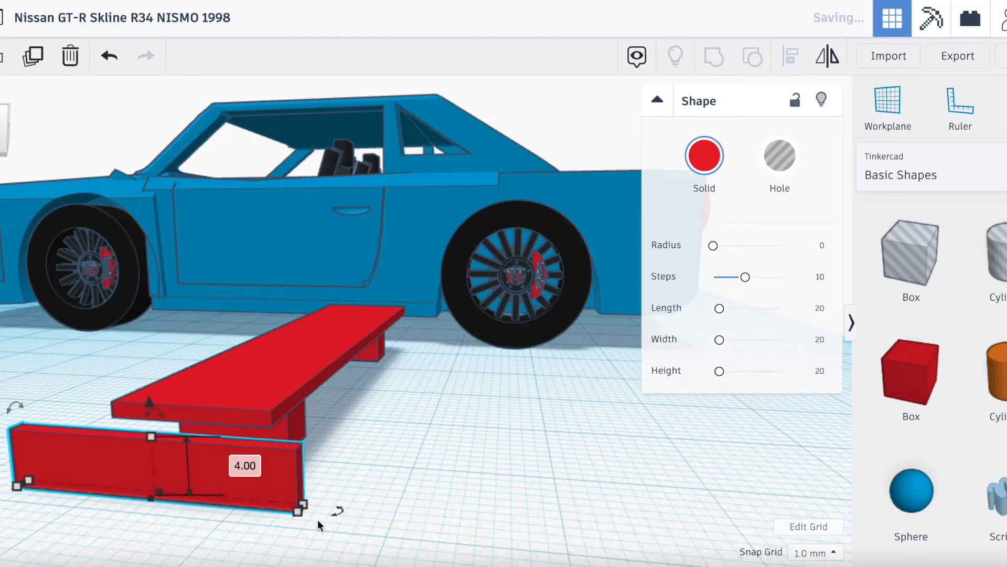
# Step: Raise the upright red panel and move it sideways so it caps the plank's outer end
pyautogui.moveTo(305, 508); pyautogui.dragTo(201, 493)
pyautogui.moveTo(94, 397); pyautogui.dragTo(103, 352)
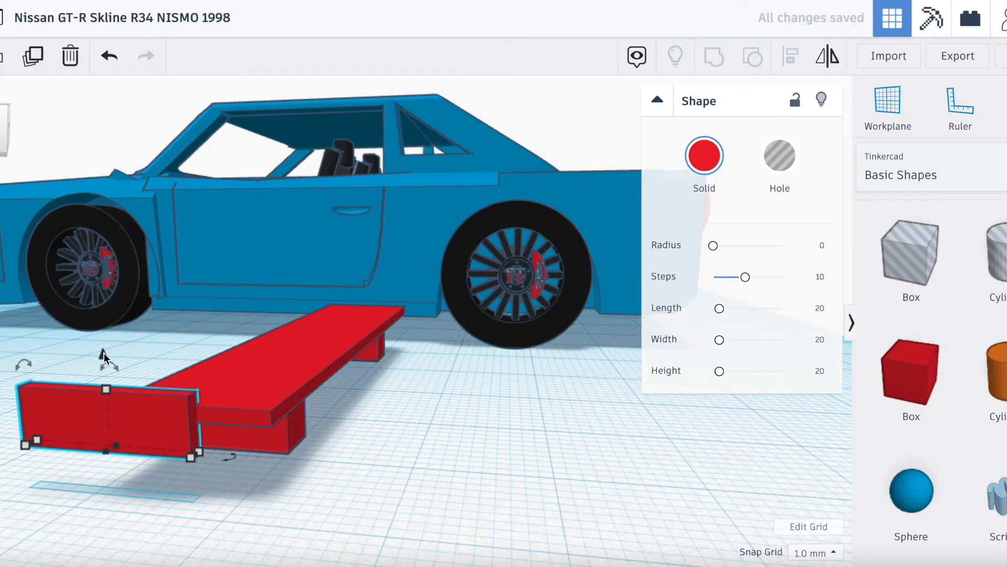
pyautogui.press('Right')
pyautogui.press('Right')
pyautogui.press('Right')
pyautogui.press('Right')
pyautogui.press('Right')
pyautogui.press('Right')
pyautogui.press('Right')
pyautogui.press('Right')
pyautogui.press('Right')
pyautogui.press('Right')
# Step: Duplicate the end panel and move the copy to the plank's opposite end beside the car
pyautogui.hotkey('ctrl', 'd')
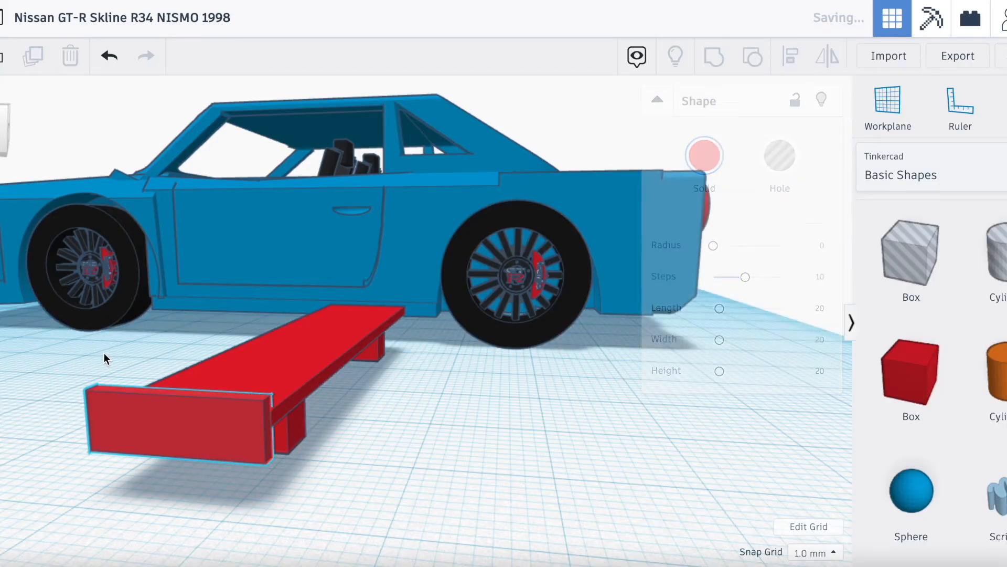
pyautogui.press('Up')
pyautogui.press('Up')
pyautogui.press('Up')
pyautogui.press('Up')
pyautogui.press('Up')
pyautogui.press('Up')
pyautogui.press('Up')
pyautogui.press('Up')
pyautogui.press('Up')
pyautogui.press('Up')
pyautogui.press('Up')
pyautogui.press('Up')
pyautogui.press('Up')
pyautogui.press('Up')
pyautogui.press('Up')
pyautogui.press('Up')
pyautogui.press('Up')
pyautogui.press('Up')
pyautogui.press('Up')
pyautogui.press('Up')
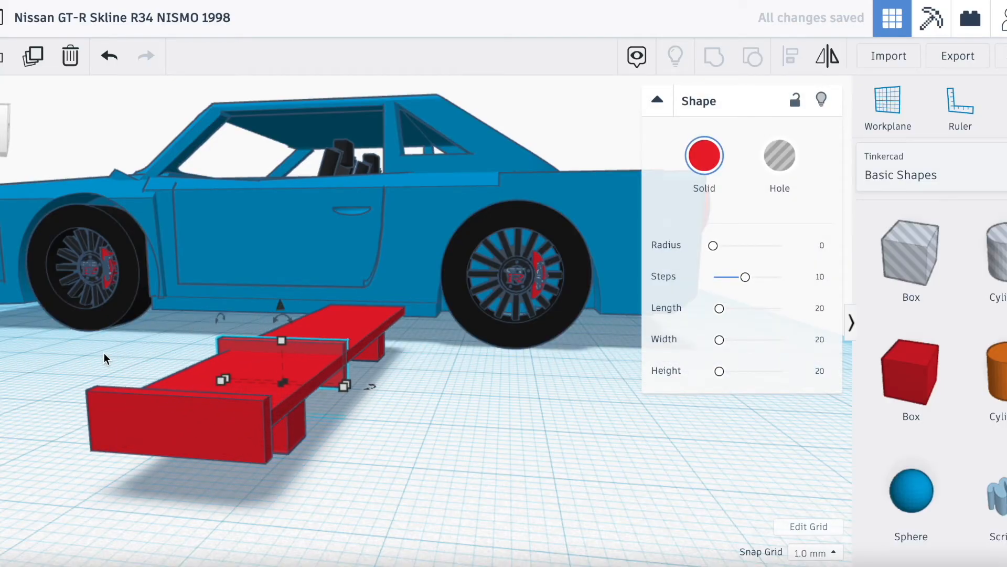
pyautogui.press('Up')
pyautogui.press('Up')
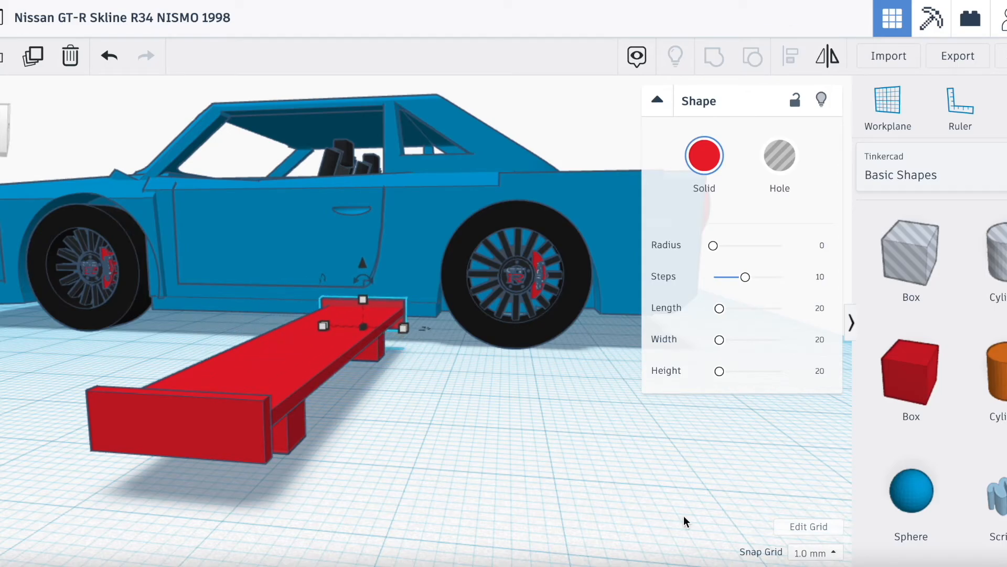
pyautogui.moveTo(367, 314); pyautogui.dragTo(325, 312, button='right')
pyautogui.moveTo(0, 139); pyautogui.dragTo(0, 136)
pyautogui.scroll(-5, 167, 209)
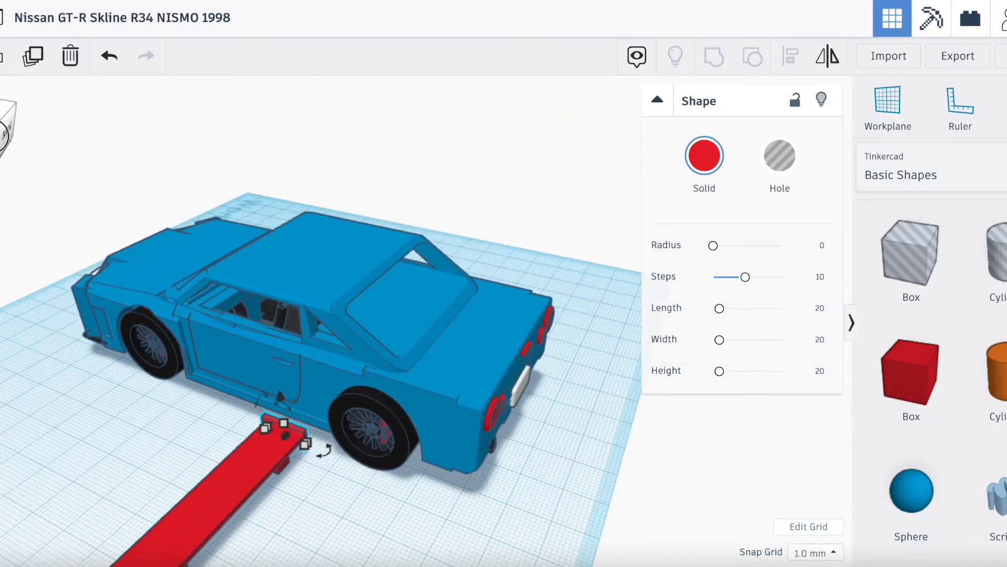
pyautogui.scroll(-5, 101, 236)
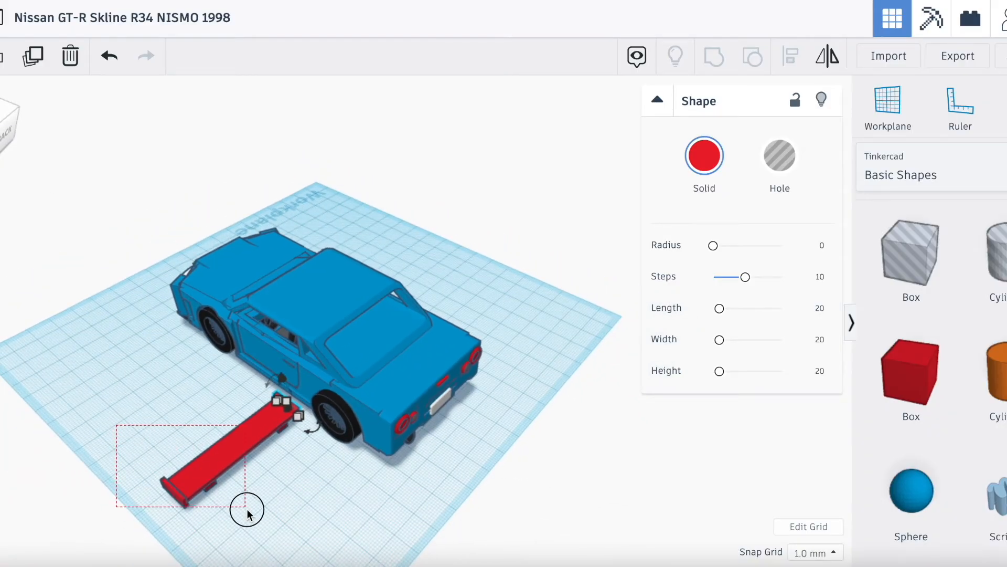
pyautogui.moveTo(310, 518); pyautogui.dragTo(303, 527)
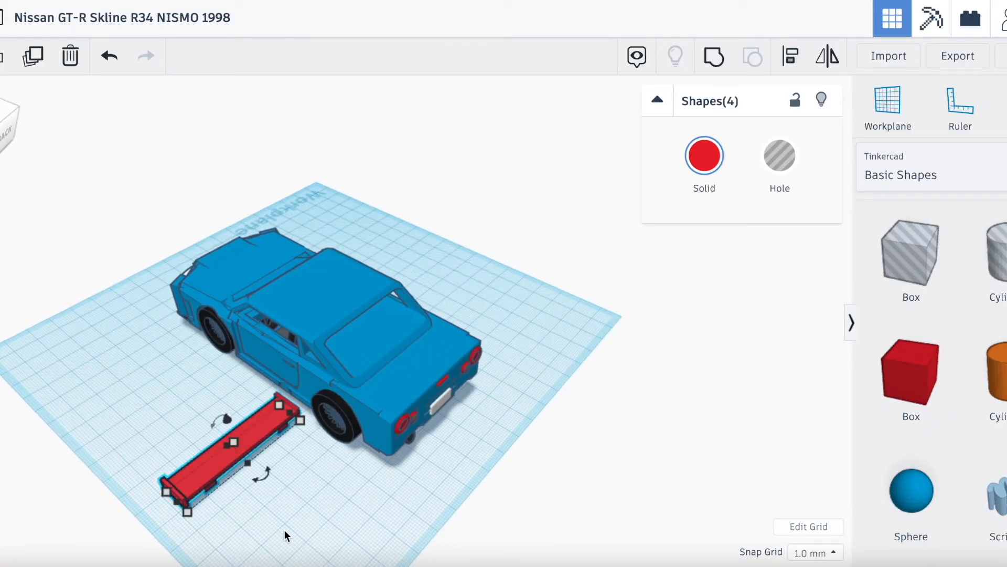
pyautogui.moveTo(262, 434); pyautogui.dragTo(219, 438)
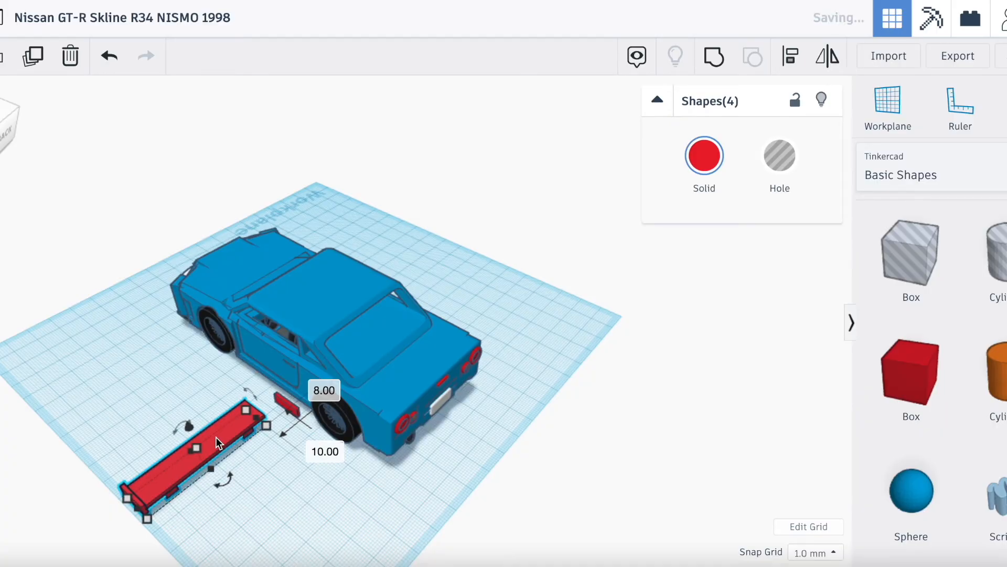
pyautogui.hotkey('ctrl', 'z')
pyautogui.click(309, 481)
# Step: Shift all five wing parts together about 14 mm toward the car's rear and group them
pyautogui.moveTo(1, 140); pyautogui.dragTo(0, 170)
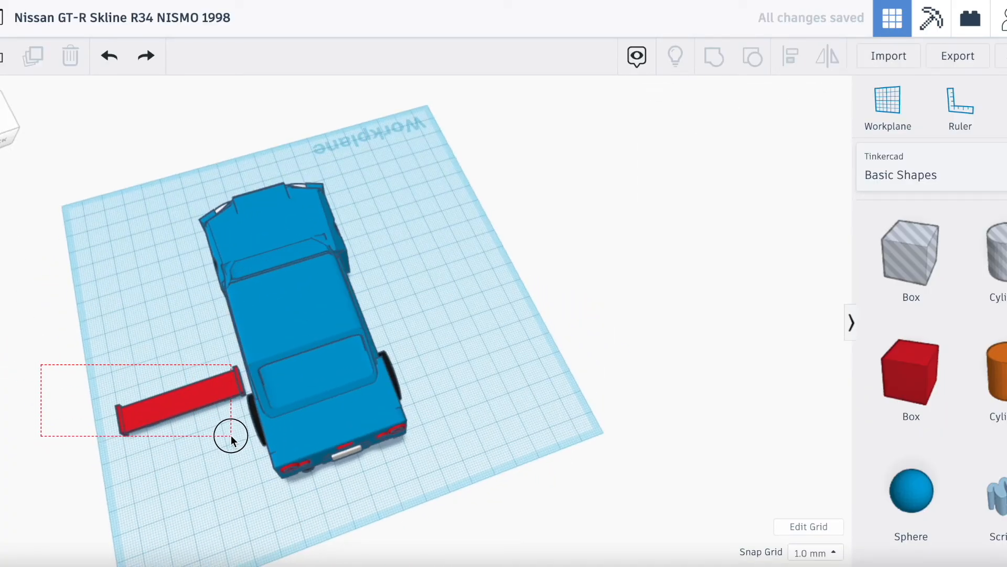
pyautogui.moveTo(237, 443); pyautogui.dragTo(231, 441)
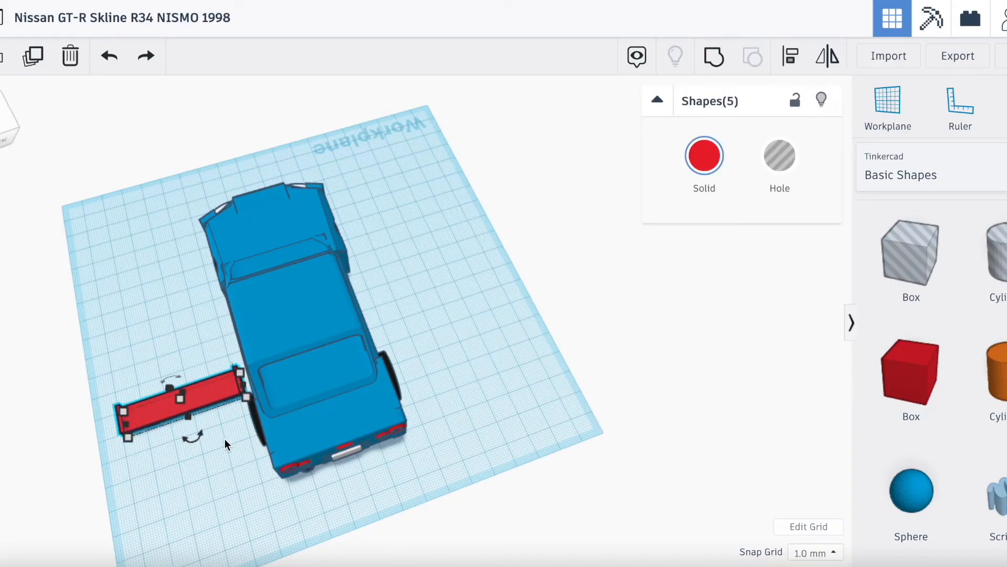
pyautogui.moveTo(198, 396); pyautogui.dragTo(199, 432)
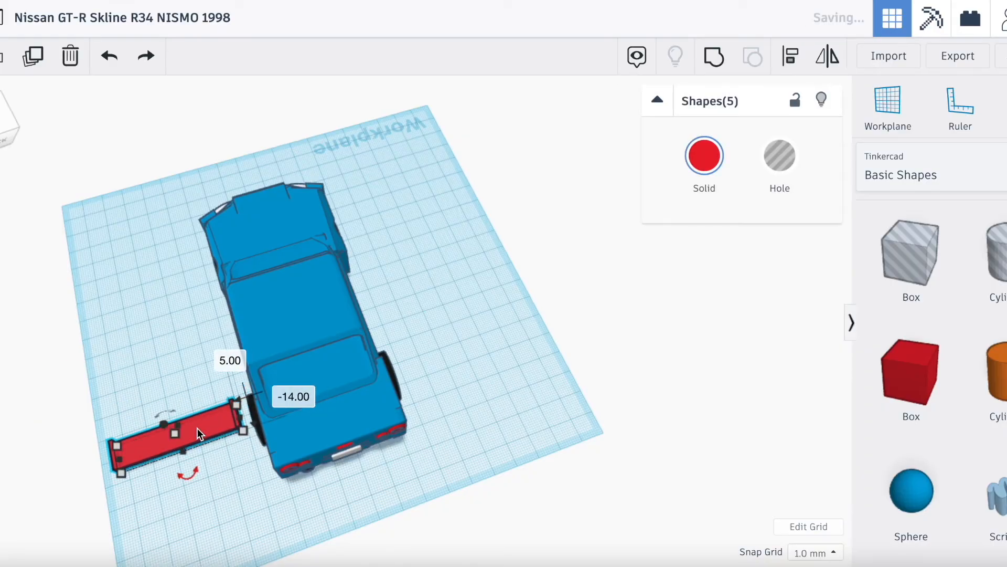
pyautogui.click(710, 66)
# Step: Move the grouped wing onto the workplane directly behind the car's rear bumper
pyautogui.moveTo(2, 132); pyautogui.dragTo(4, 153)
pyautogui.scroll(6, 200, 323)
pyautogui.scroll(-5, 222, 275)
pyautogui.moveTo(221, 443); pyautogui.dragTo(546, 375)
pyautogui.moveTo(1, 151); pyautogui.dragTo(0, 154)
pyautogui.moveTo(221, 409); pyautogui.dragTo(219, 419)
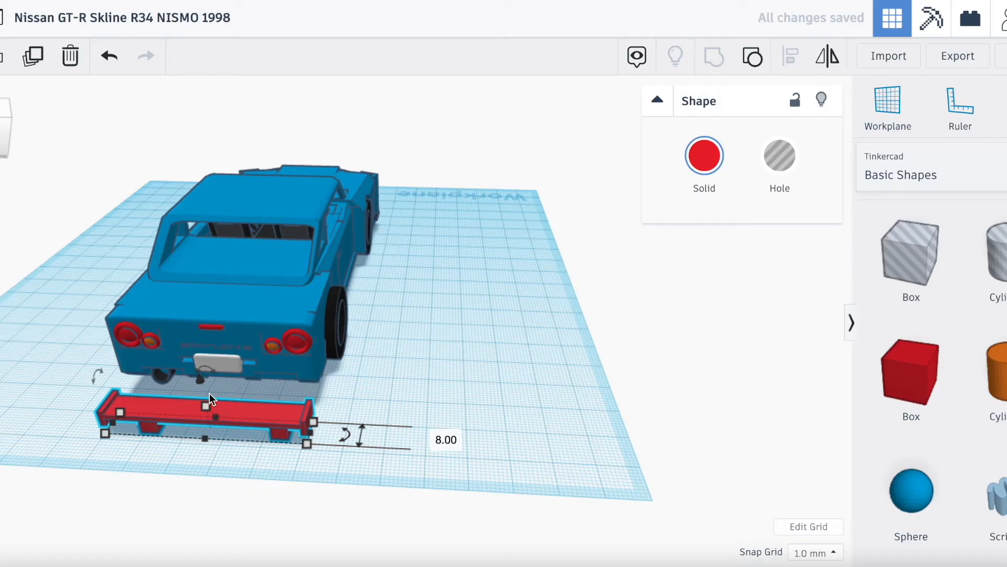
# Step: Raise the wing to trunk height and shift it forward so its supports rest on the trunk lid
pyautogui.moveTo(202, 378); pyautogui.dragTo(206, 293)
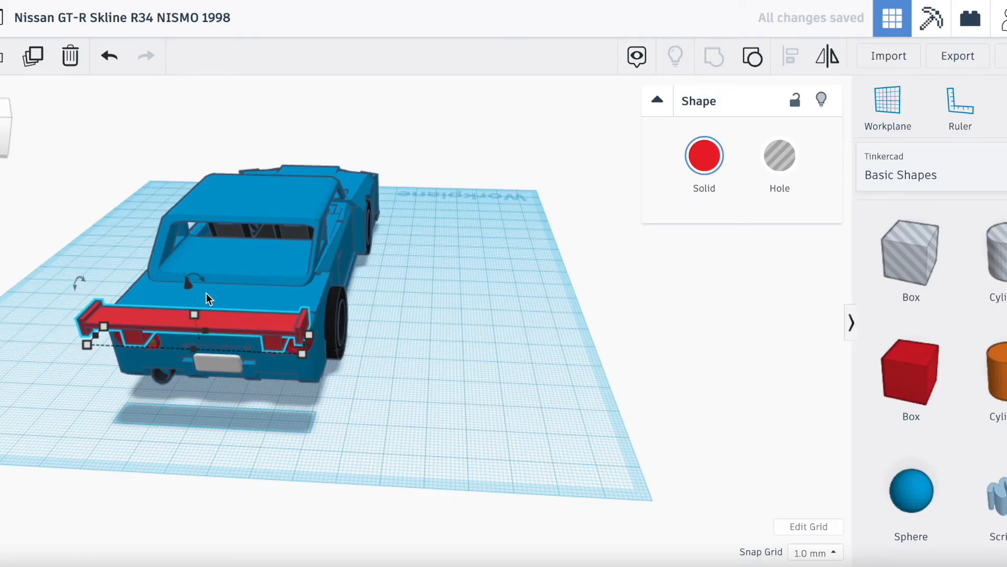
pyautogui.press('Up')
pyautogui.press('Up')
pyautogui.press('Up')
pyautogui.press('Up')
pyautogui.press('Up')
pyautogui.press('Up')
pyautogui.press('Up')
pyautogui.press('Up')
pyautogui.press('Up')
pyautogui.press('Up')
pyautogui.press('Up')
pyautogui.press('Up')
pyautogui.press('Up')
pyautogui.press('Left')
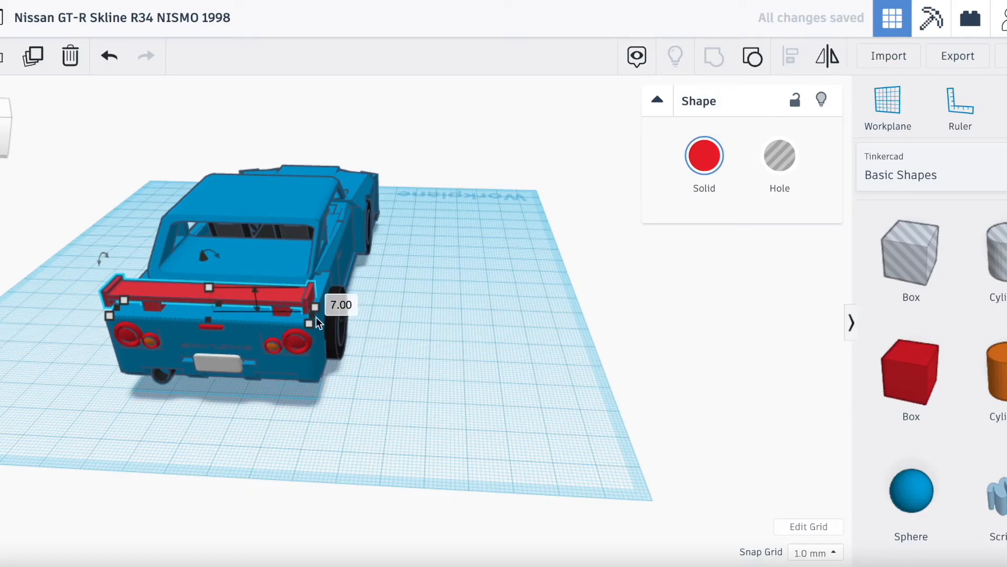
pyautogui.click(337, 296)
pyautogui.moveTo(0, 119); pyautogui.dragTo(0, 122)
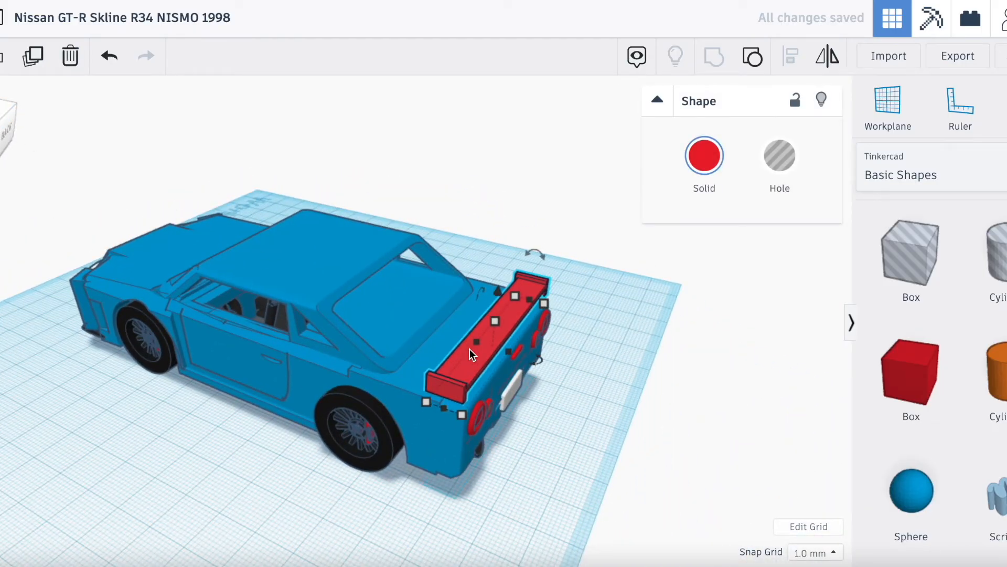
# Step: Recolor the rear wing dark blue
pyautogui.click(704, 160)
pyautogui.click(559, 110)
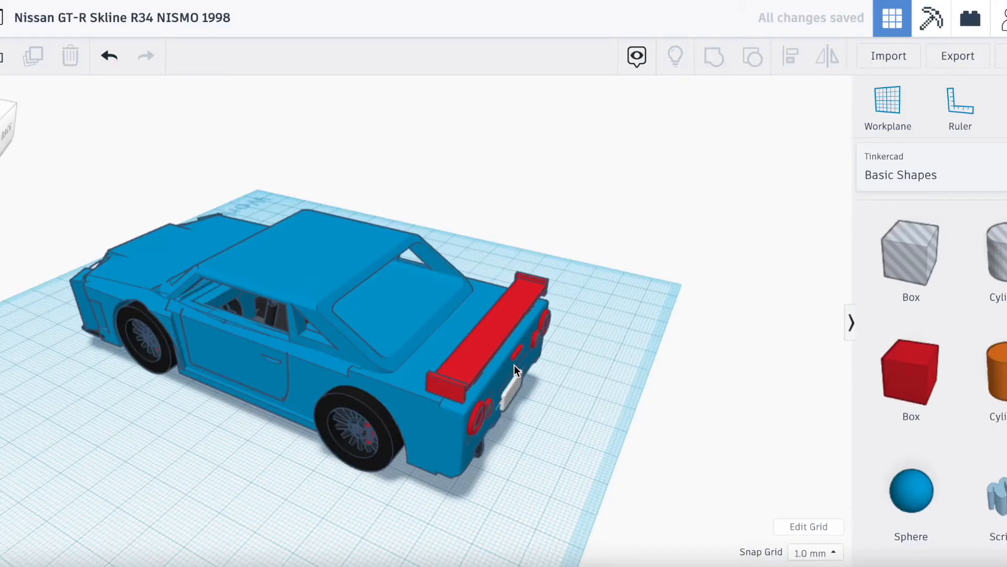
pyautogui.scroll(3, 514, 364)
pyautogui.click(507, 379)
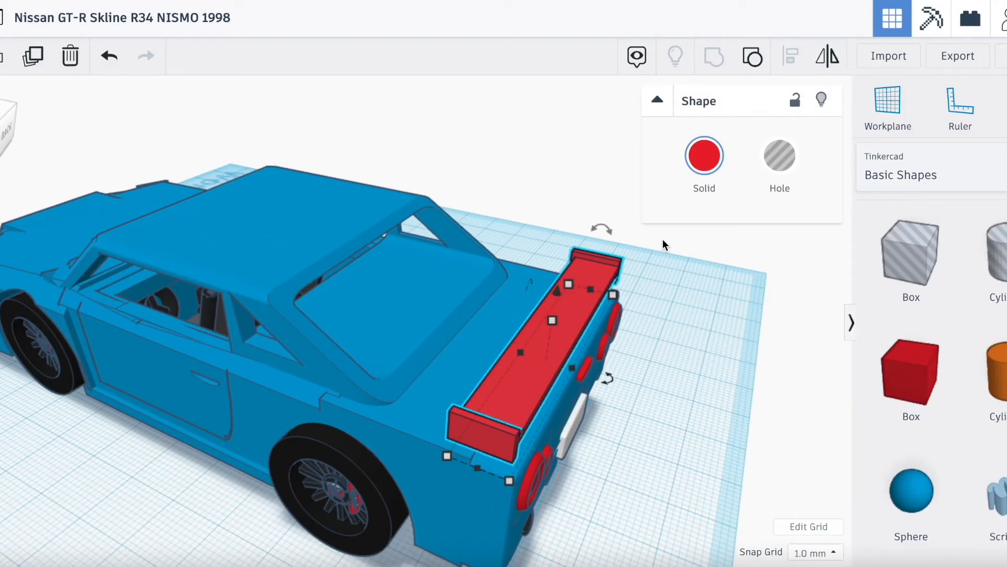
pyautogui.click(704, 155)
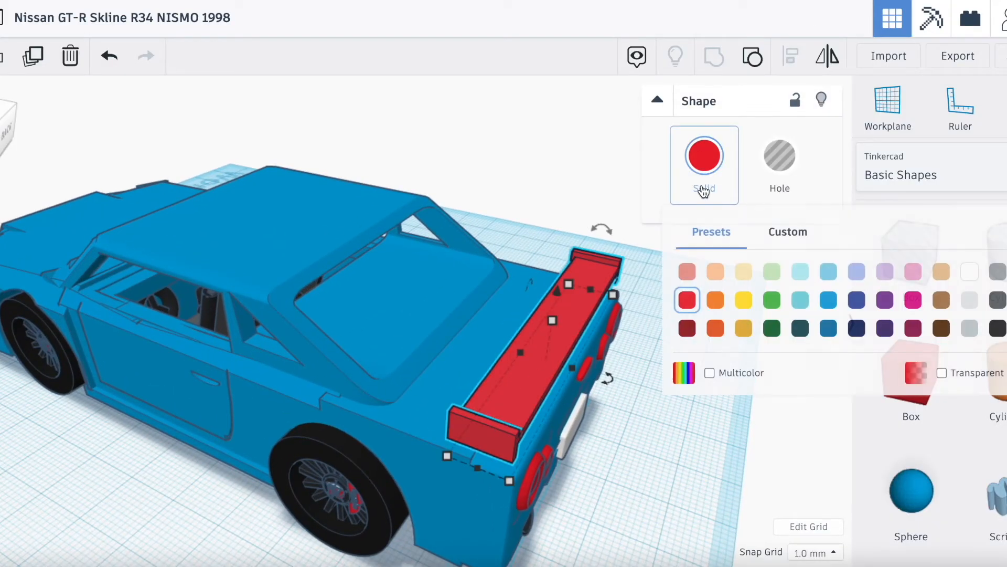
pyautogui.click(826, 338)
pyautogui.click(734, 388)
pyautogui.scroll(-3, 616, 317)
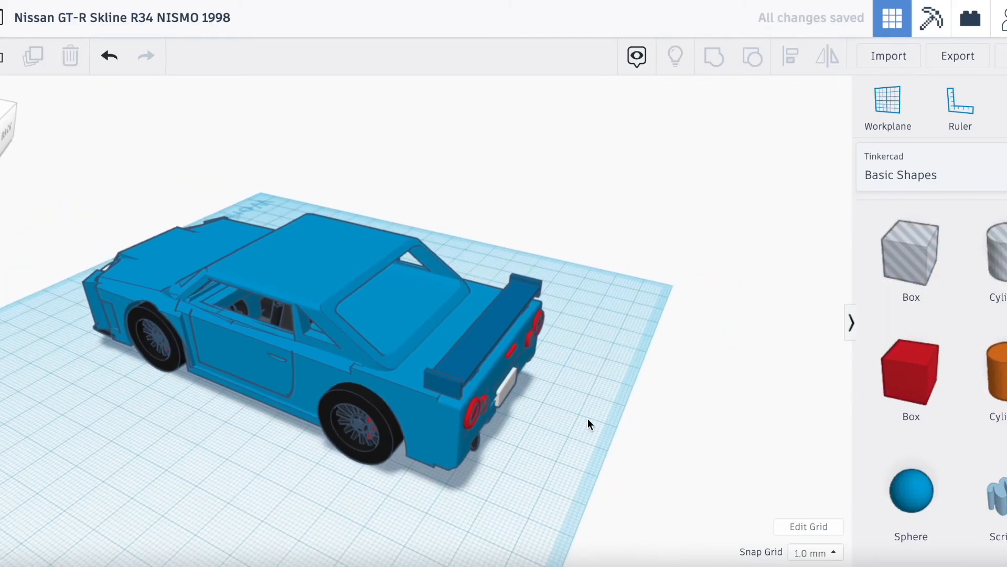
# Step: Inspect the car with its mounted wing from the side, front and rear
pyautogui.moveTo(2, 138); pyautogui.dragTo(121, 131)
pyautogui.scroll(3, 609, 304)
pyautogui.scroll(4, 623, 309)
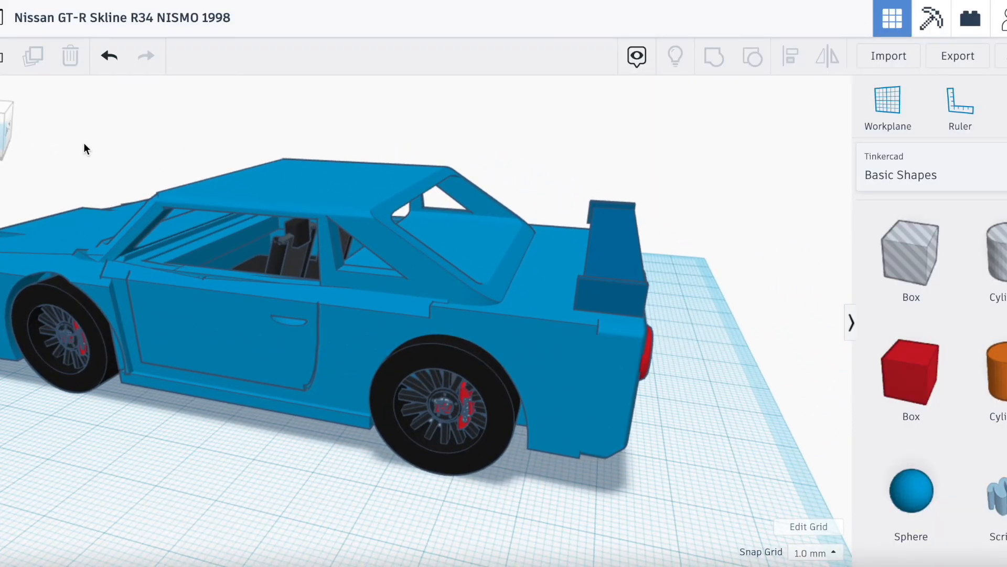
pyautogui.moveTo(0, 143)
pyautogui.mouseDown()
pyautogui.moveTo(1, 121)
pyautogui.moveTo(2, 131)
pyautogui.mouseUp()
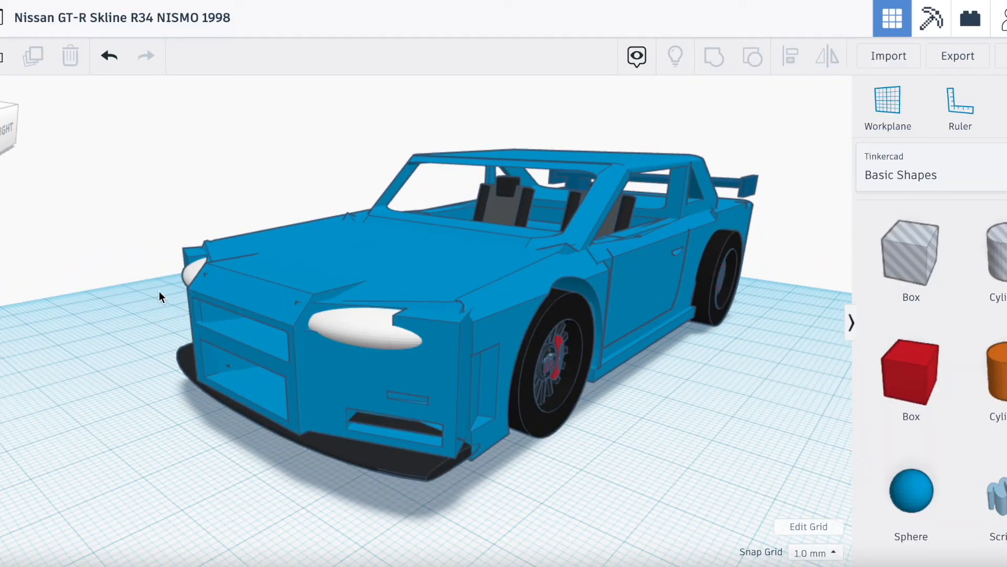
pyautogui.moveTo(11, 129); pyautogui.dragTo(62, 141)
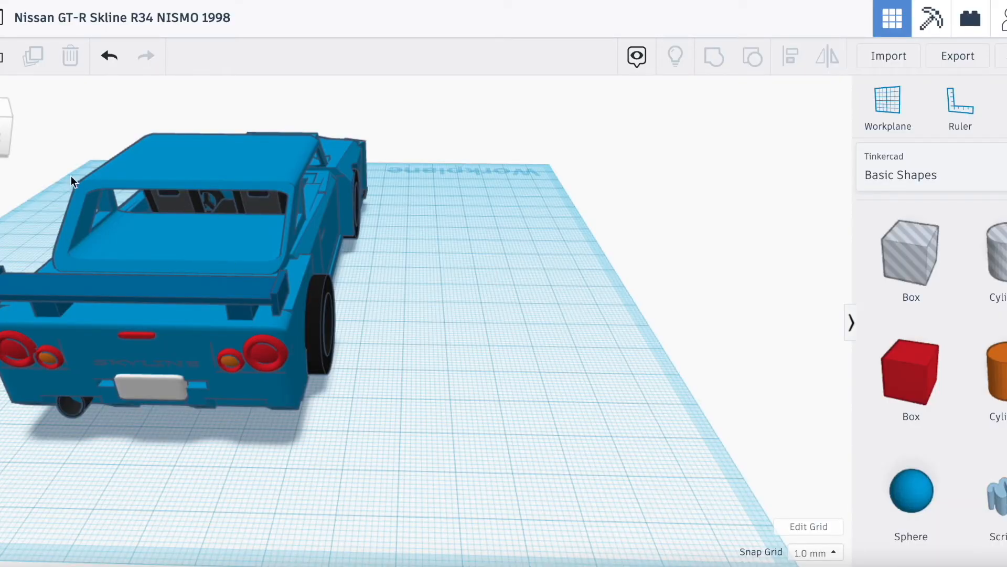
pyautogui.moveTo(1, 131); pyautogui.dragTo(29, 125)
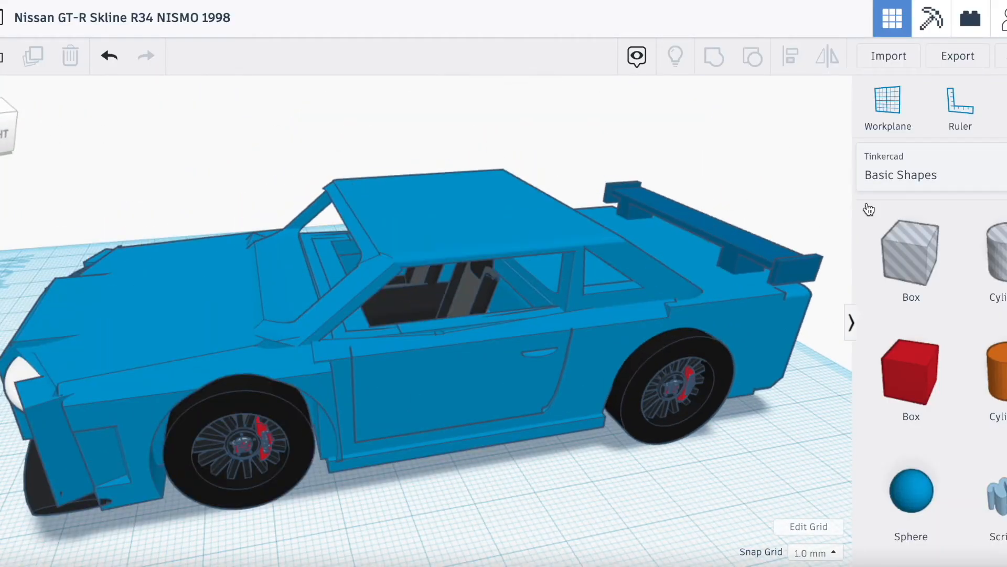
# Step: Import the file Nissan_logo.svg with the scale set to 1%
pyautogui.click(887, 60)
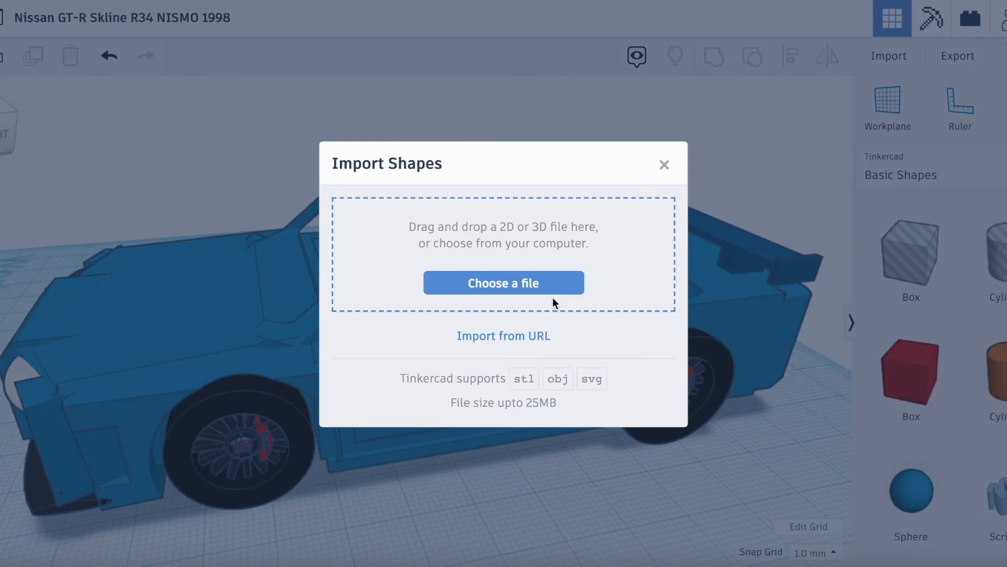
pyautogui.moveTo(72, 482); pyautogui.dragTo(390, 274)
pyautogui.click(420, 355)
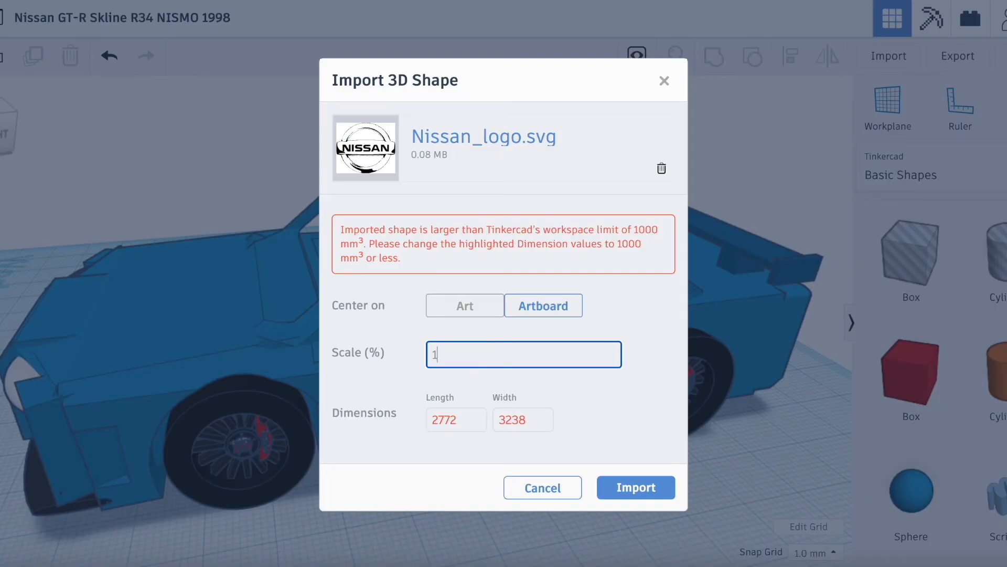
pyautogui.click(627, 410)
pyautogui.click(637, 445)
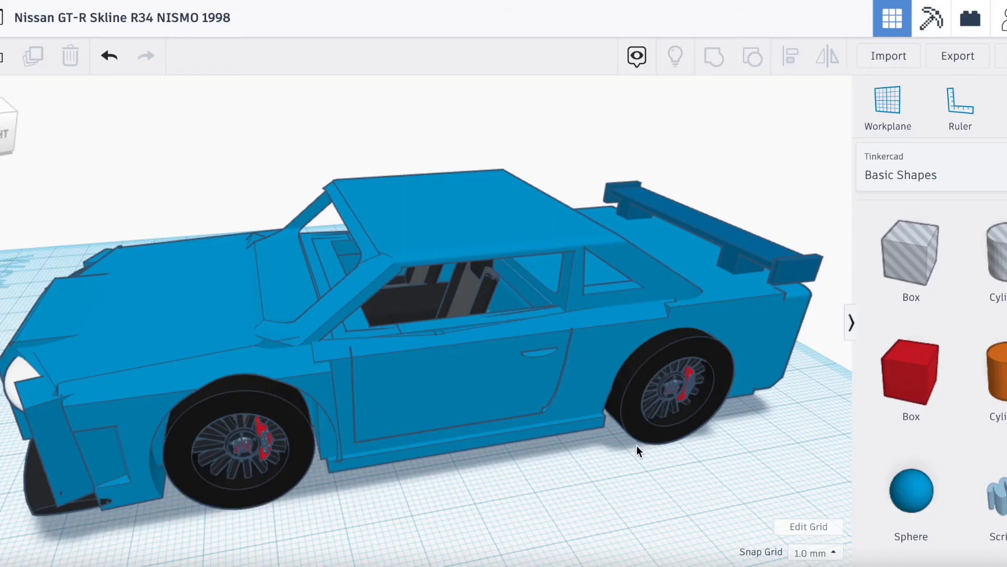
# Step: Select the whole car and move it about 68 mm sideways to free the middle of the workplane
pyautogui.scroll(-5, 468, 454)
pyautogui.moveTo(0, 137); pyautogui.dragTo(43, 119)
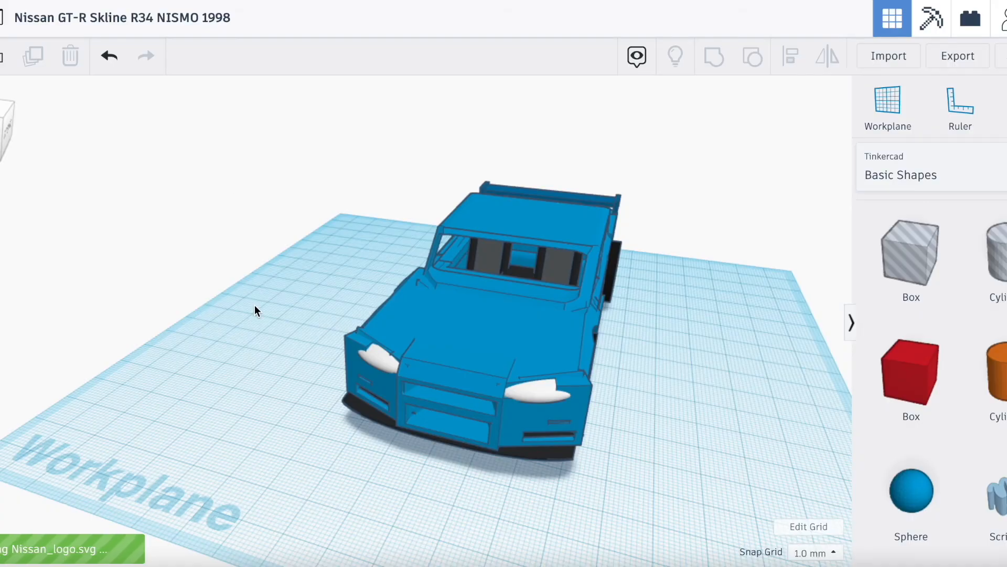
pyautogui.click(3, 109)
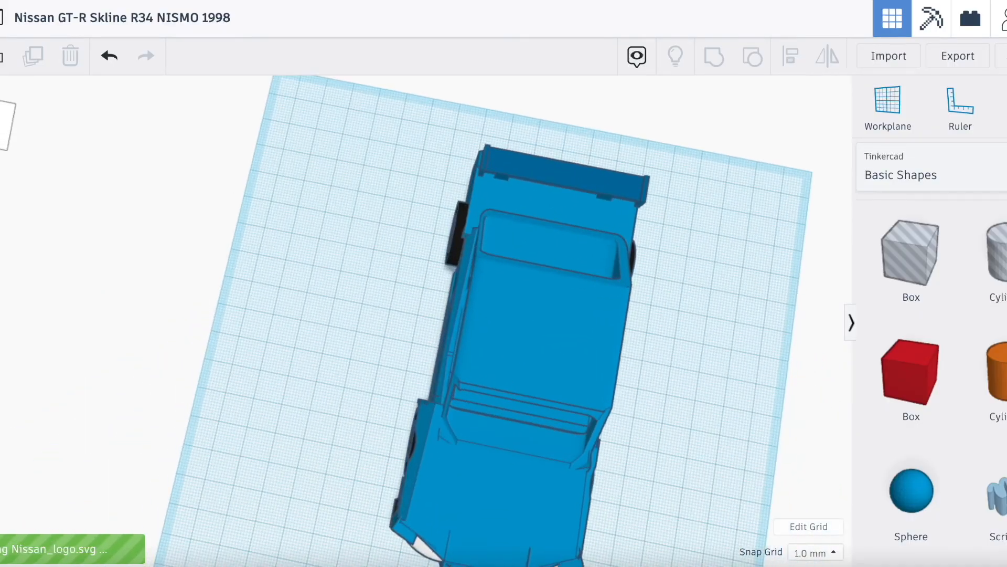
pyautogui.scroll(-4, 238, 159)
pyautogui.moveTo(396, 128); pyautogui.dragTo(556, 538)
pyautogui.moveTo(431, 445); pyautogui.dragTo(327, 418)
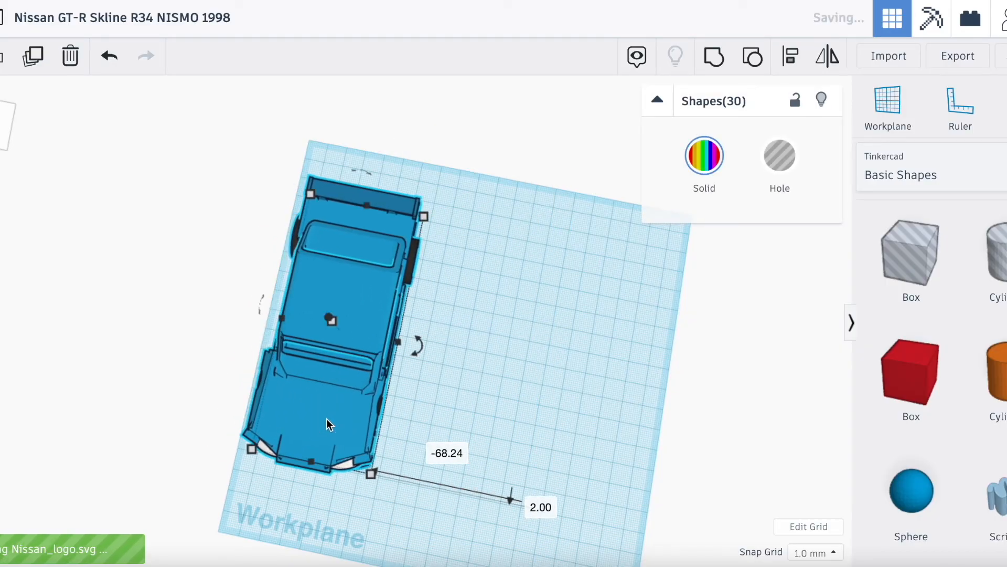
pyautogui.click(453, 385)
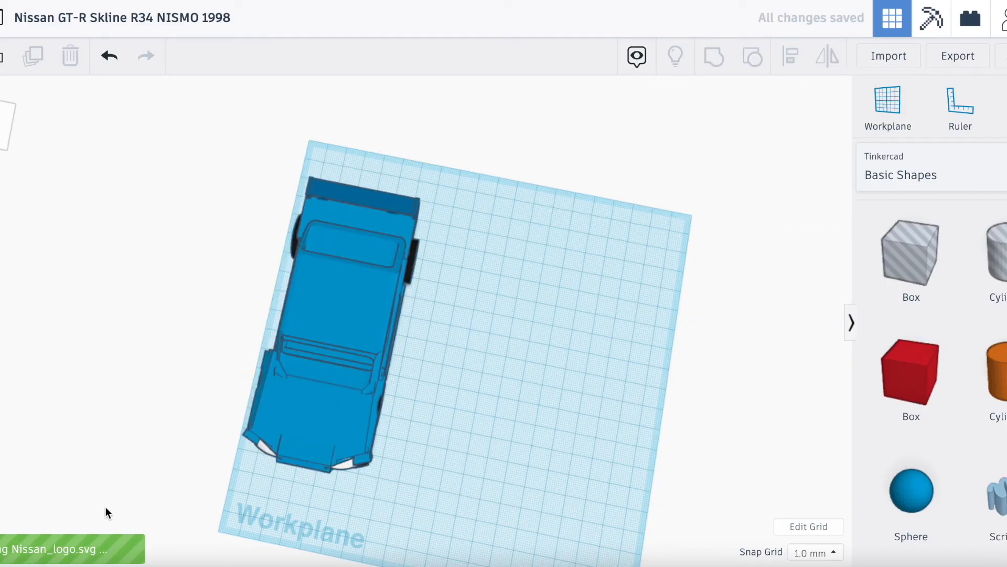
pyautogui.click(886, 55)
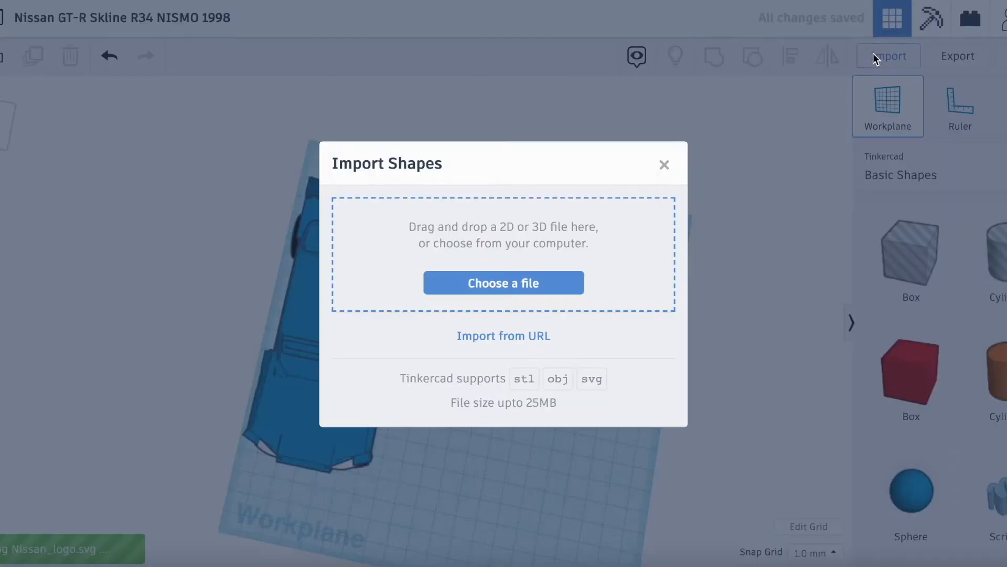
pyautogui.click(664, 164)
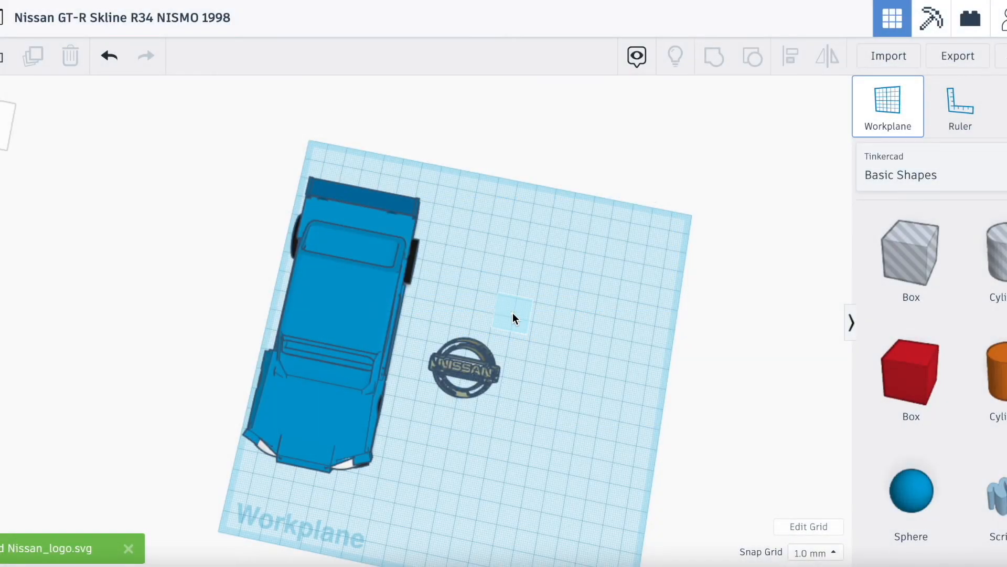
pyautogui.scroll(3, 512, 313)
pyautogui.moveTo(9, 126); pyautogui.dragTo(5, 86)
pyautogui.click(318, 303)
pyautogui.scroll(3, 318, 302)
pyautogui.moveTo(11, 137); pyautogui.dragTo(37, 244)
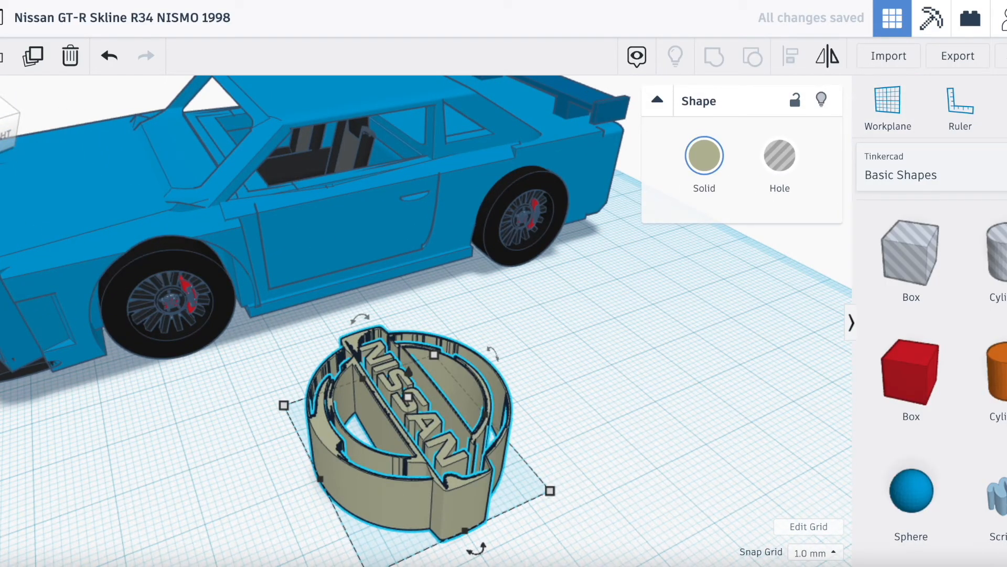
pyautogui.moveTo(0, 529); pyautogui.dragTo(332, 465)
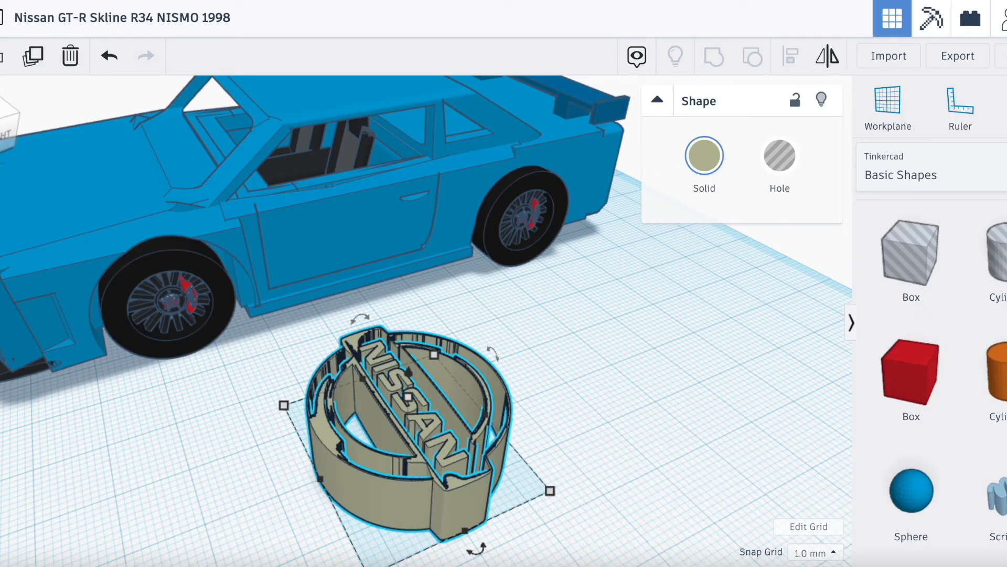
# Step: Import the GT-R logo SVG file with the scale set to 1%
pyautogui.click(918, 55)
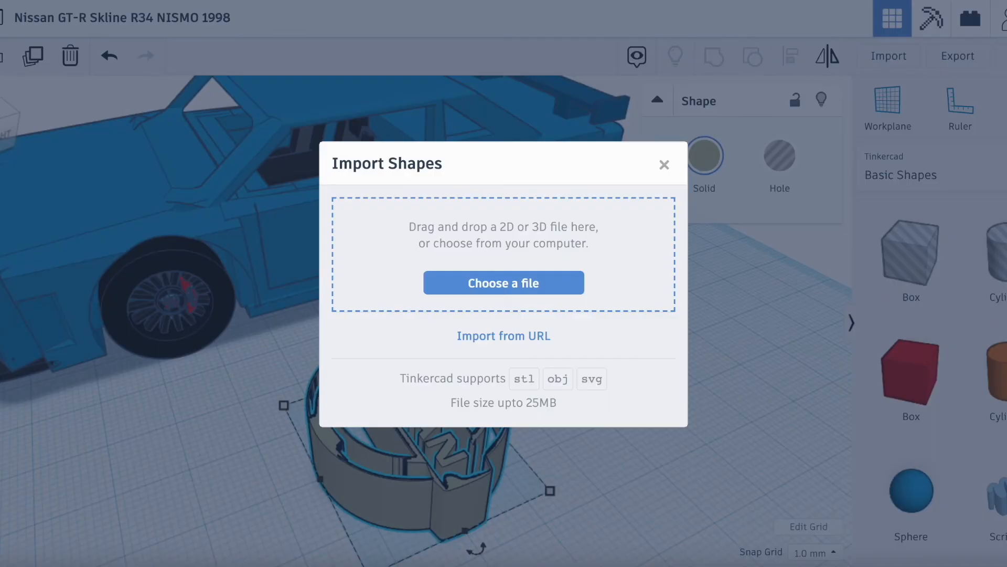
pyautogui.moveTo(220, 330); pyautogui.dragTo(386, 256)
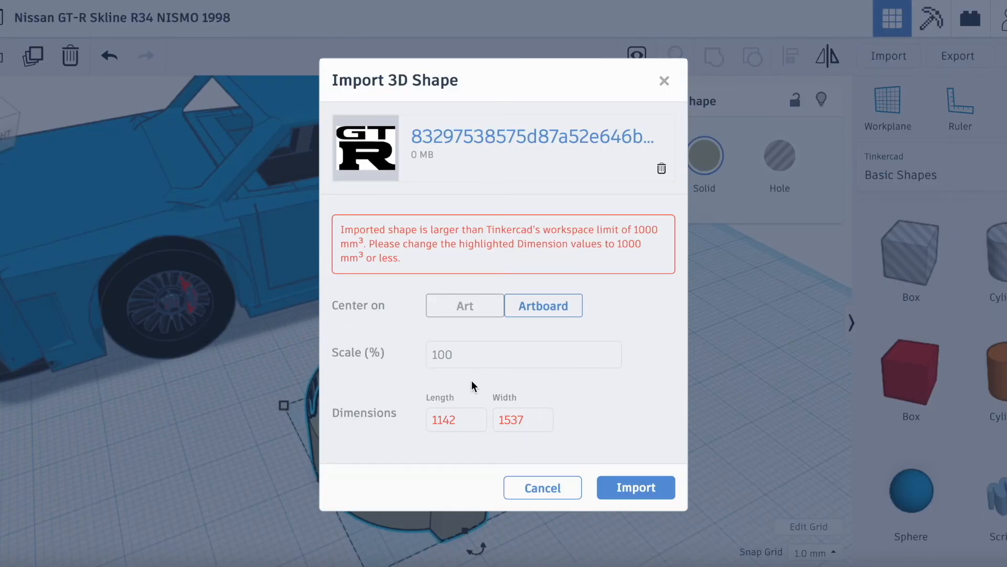
pyautogui.click(472, 357)
pyautogui.press('BackSpace')
pyautogui.press('BackSpace')
pyautogui.press('BackSpace')
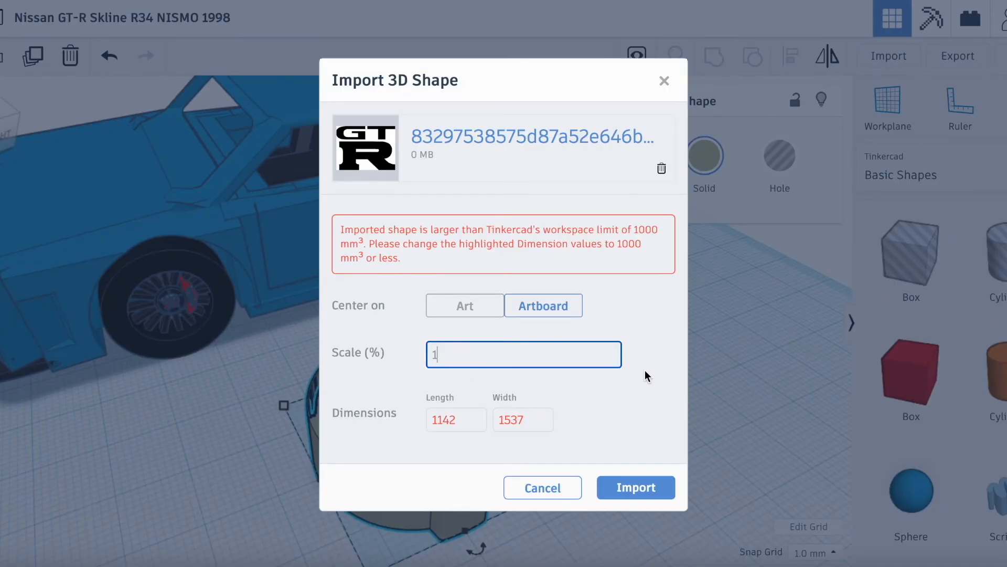
pyautogui.write('1')
pyautogui.click(637, 506)
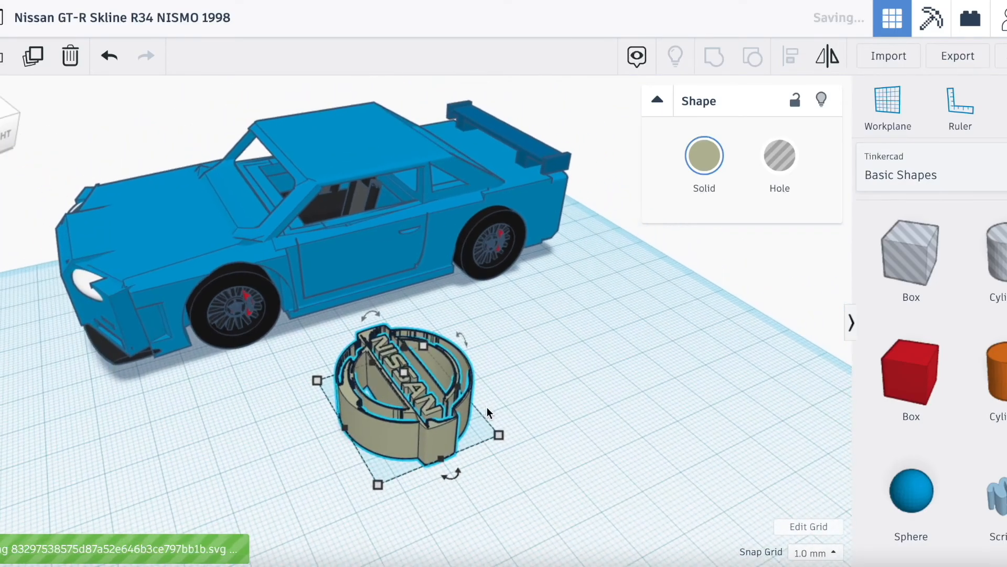
# Step: Move the Nissan logo about 22 mm sideways, clear of the GT-R logo
pyautogui.scroll(-6, 486, 407)
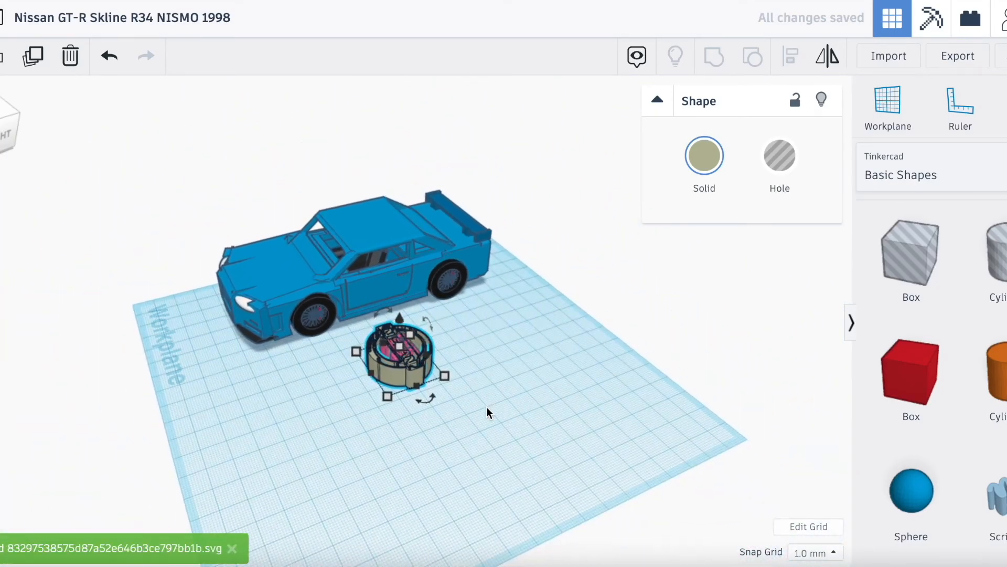
pyautogui.scroll(6, 486, 395)
pyautogui.moveTo(423, 425); pyautogui.dragTo(521, 399)
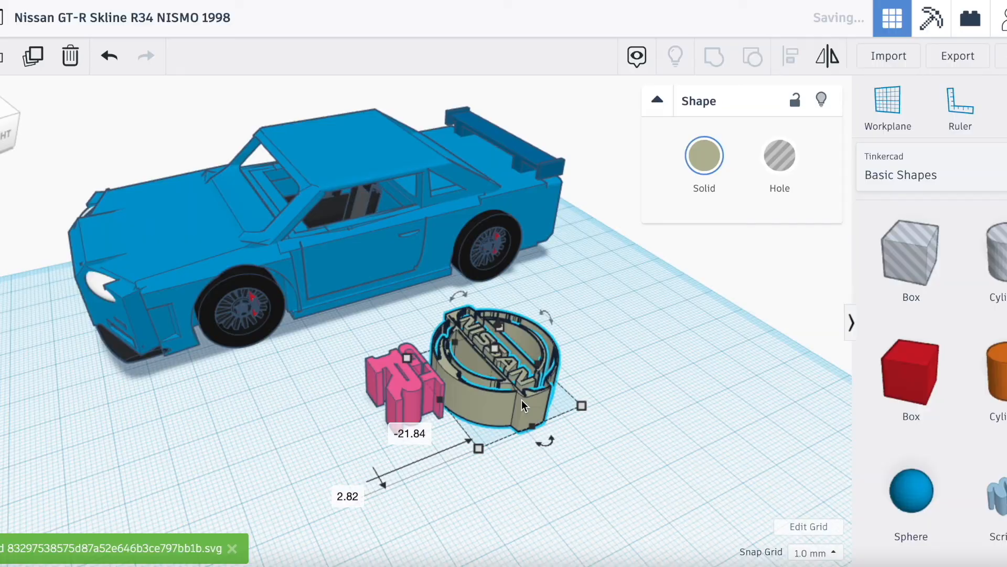
# Step: Copy the GT-R logo and place the copy between the original and the Nissan logo
pyautogui.scroll(5, 442, 407)
pyautogui.click(220, 457)
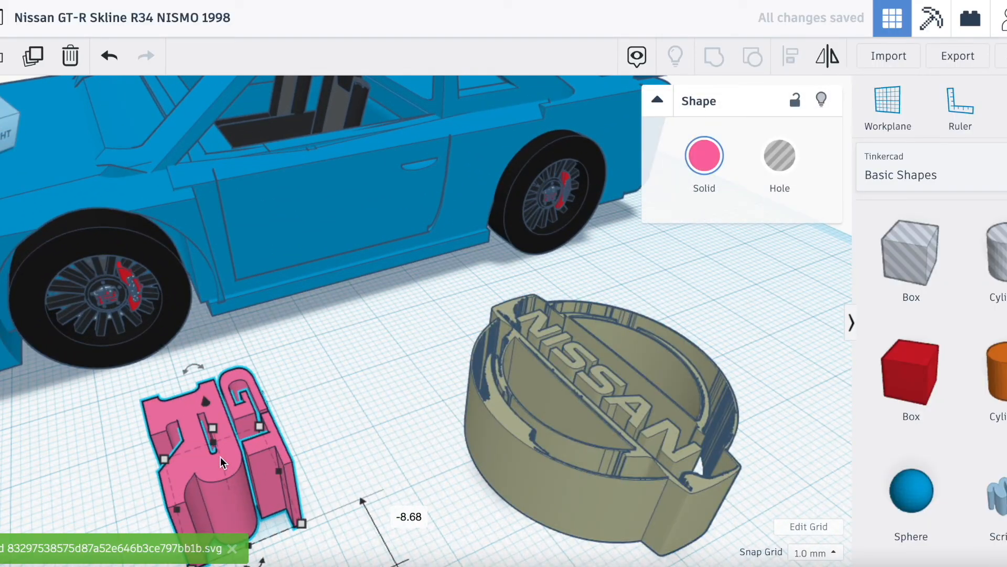
pyautogui.hotkey('ctrl', 'c')
pyautogui.hotkey('ctrl', 'v')
pyautogui.moveTo(337, 430); pyautogui.dragTo(412, 402)
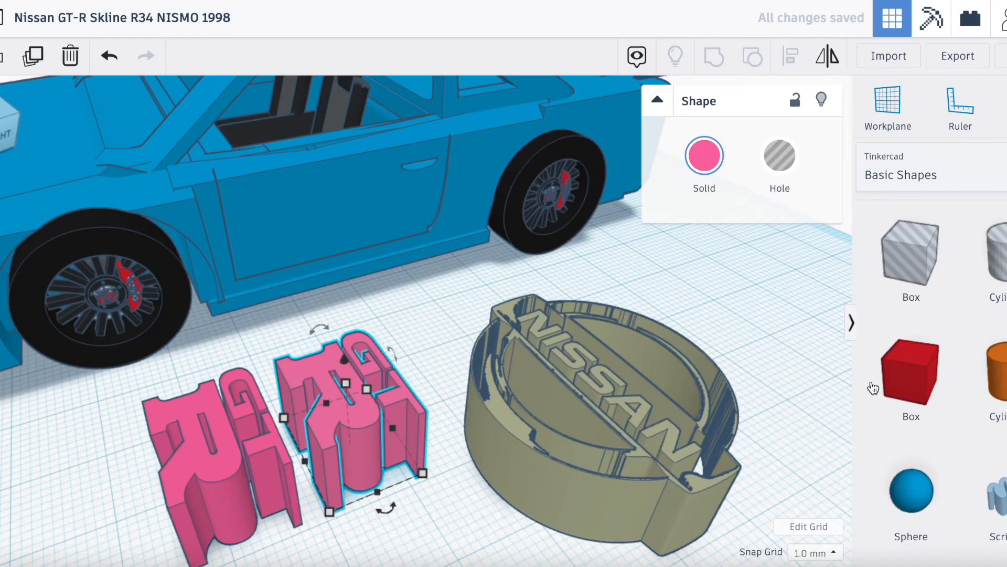
# Step: Cut the GT letters off the original GT-R logo with a box hole, leaving only the R
pyautogui.moveTo(912, 257); pyautogui.dragTo(326, 454)
pyautogui.keyDown('shift'); pyautogui.click(196, 493); pyautogui.keyUp('shift')
pyautogui.click(713, 59)
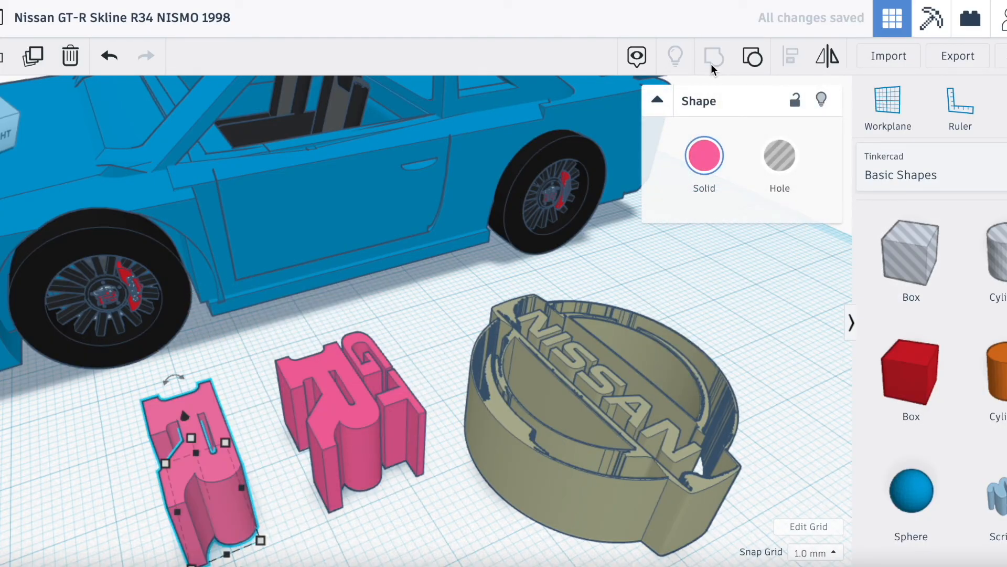
# Step: Cut the R off the copied GT-R logo with a box hole, leaving only the GT letters
pyautogui.moveTo(912, 257); pyautogui.dragTo(279, 473)
pyautogui.keyDown('shift'); pyautogui.click(415, 427); pyautogui.keyUp('shift')
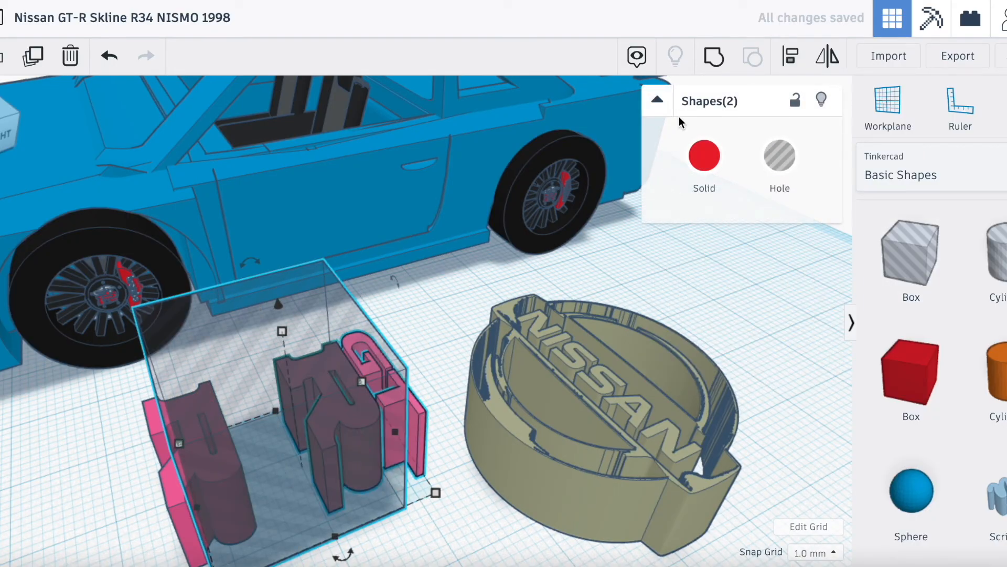
pyautogui.click(714, 58)
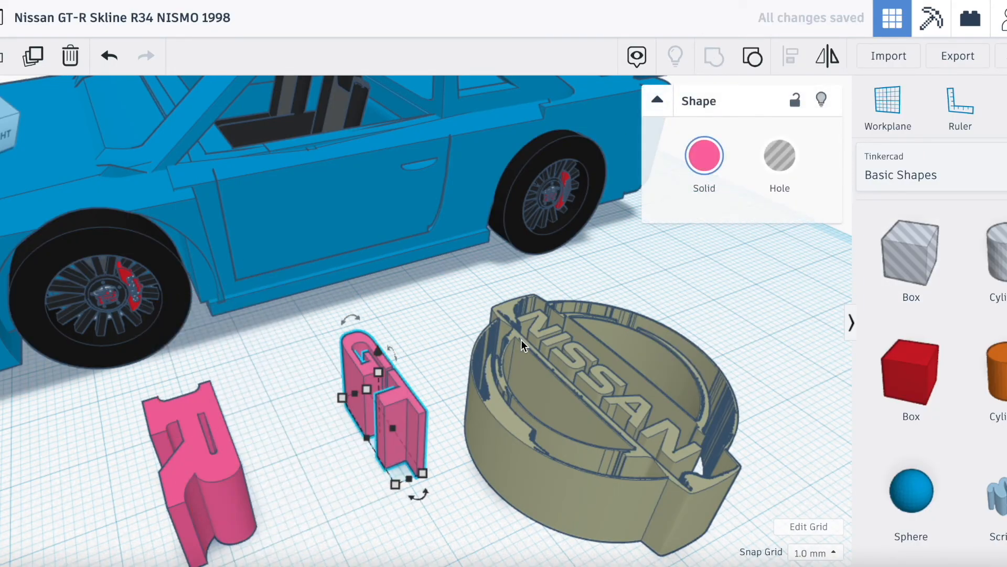
# Step: Recolor the GT letters light gray and the R piece red
pyautogui.click(704, 156)
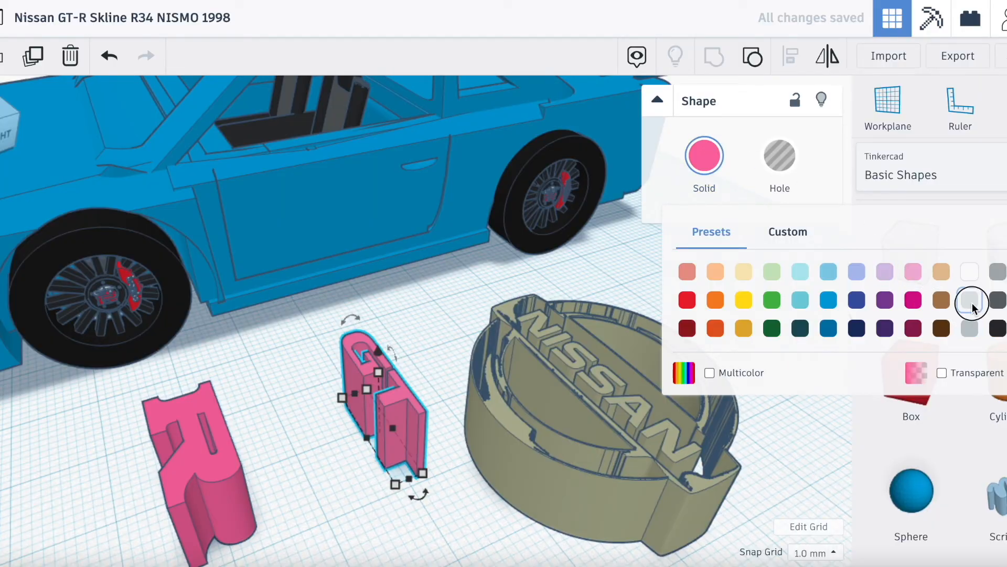
pyautogui.click(970, 327)
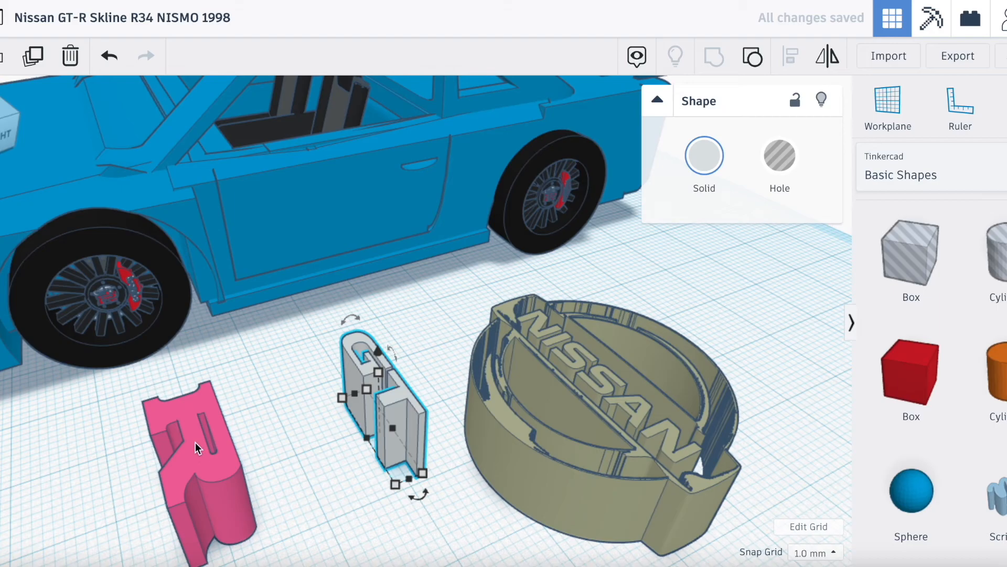
pyautogui.click(196, 448)
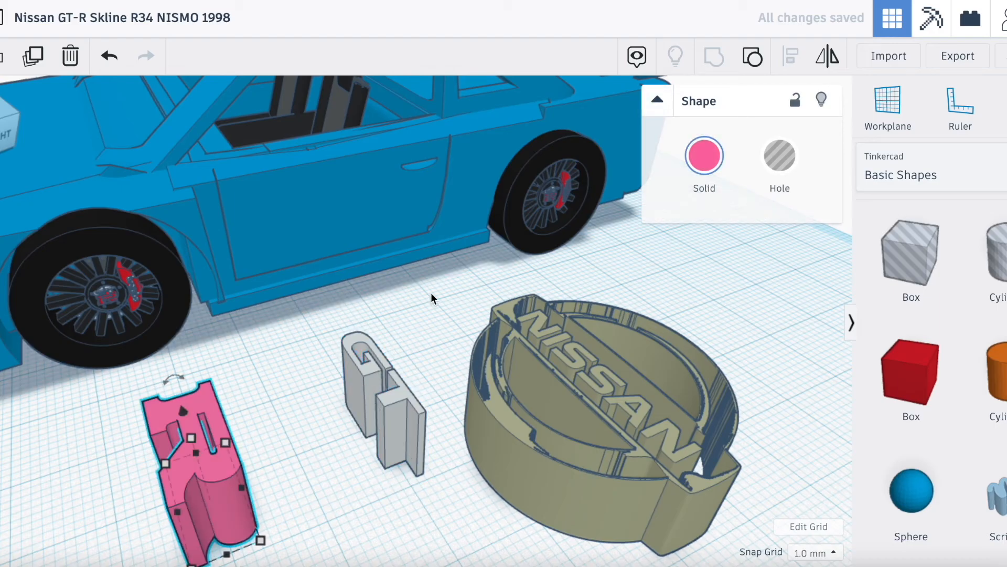
pyautogui.click(720, 167)
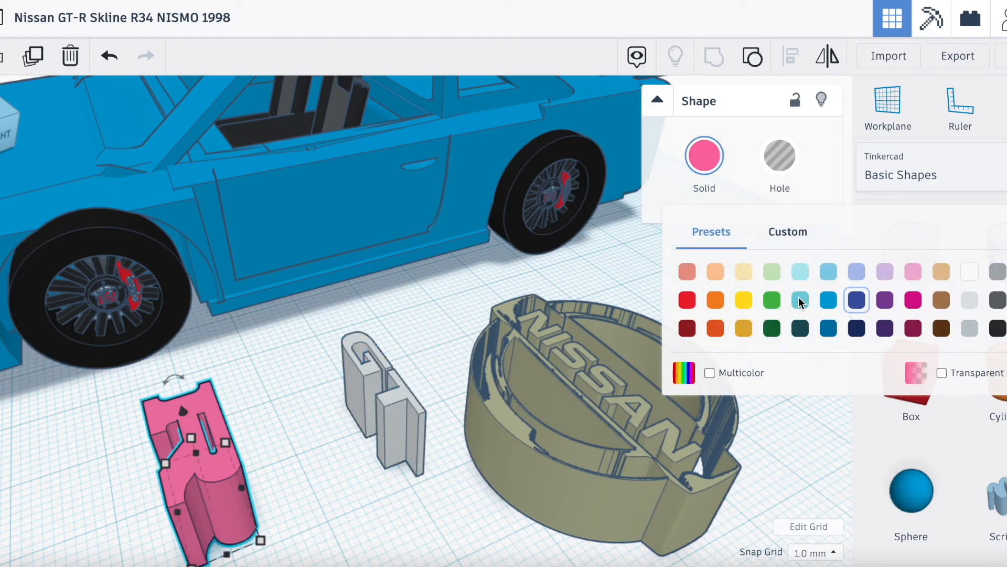
pyautogui.click(687, 300)
# Step: Shift the red R sideways until it sits against the gray GT letters as one logo
pyautogui.press('Right')
pyautogui.press('Right')
pyautogui.press('Right')
pyautogui.press('Right')
pyautogui.press('Right')
pyautogui.press('Right')
pyautogui.press('Right')
pyautogui.press('Right')
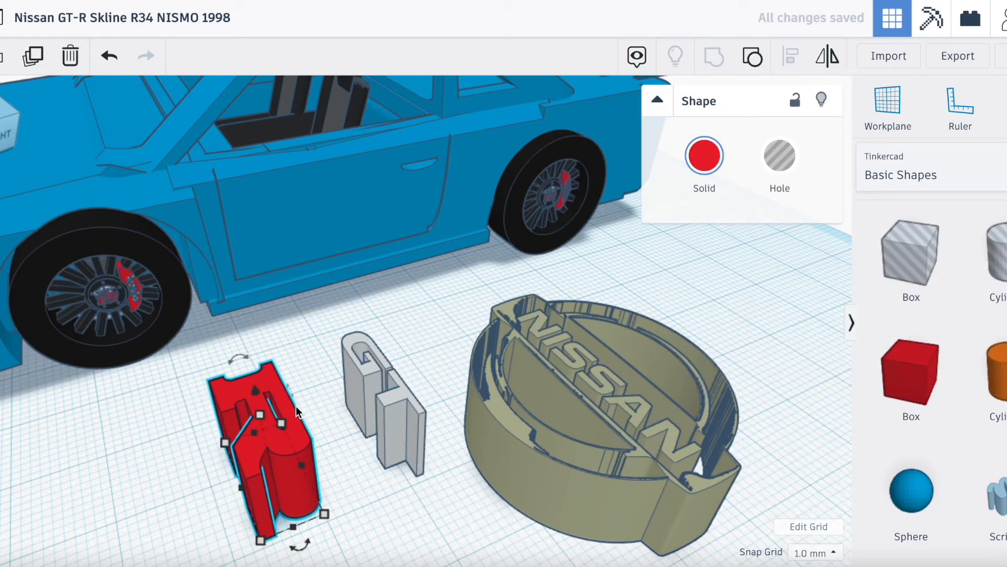
pyautogui.press('Right')
pyautogui.press('Right')
pyautogui.press('Right')
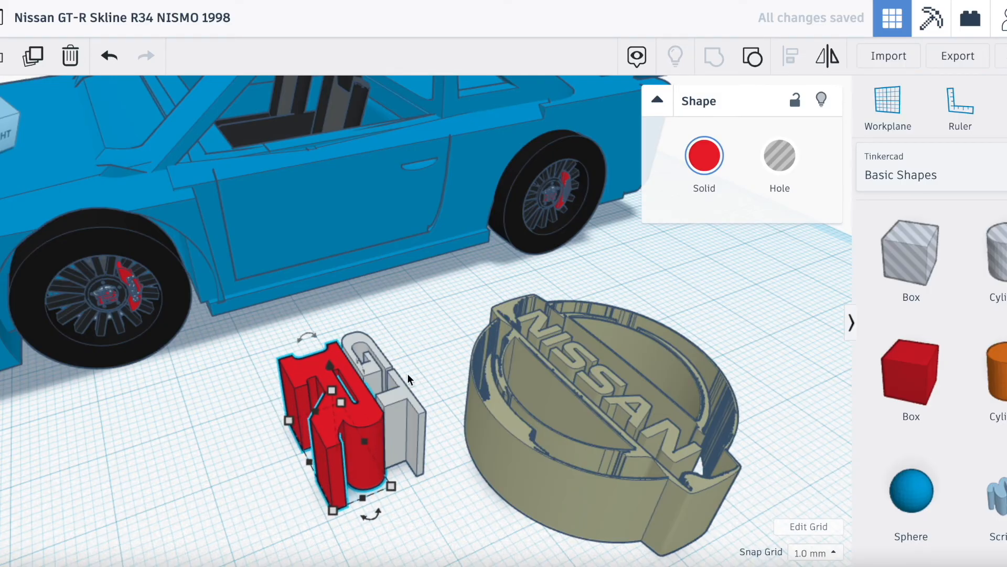
# Step: Group the R with the GT letters and turn on Multicolor to keep both colors
pyautogui.moveTo(265, 377); pyautogui.dragTo(398, 425)
pyautogui.click(715, 54)
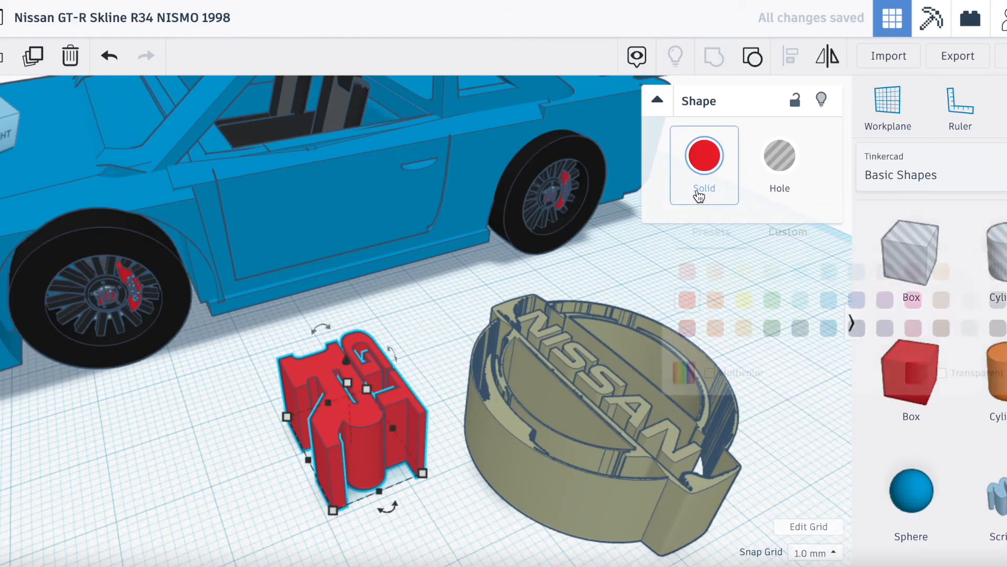
pyautogui.click(698, 190)
pyautogui.click(705, 376)
pyautogui.click(456, 364)
# Step: Move the GT-R logo 58 mm across and 71 mm forward to the car's nose, and place a duplicate on the free workplane
pyautogui.moveTo(4, 257); pyautogui.dragTo(165, 219, button='right')
pyautogui.scroll(-5, 166, 219)
pyautogui.scroll(-3, 165, 219)
pyautogui.moveTo(475, 296); pyautogui.dragTo(332, 420)
pyautogui.scroll(5, 331, 420)
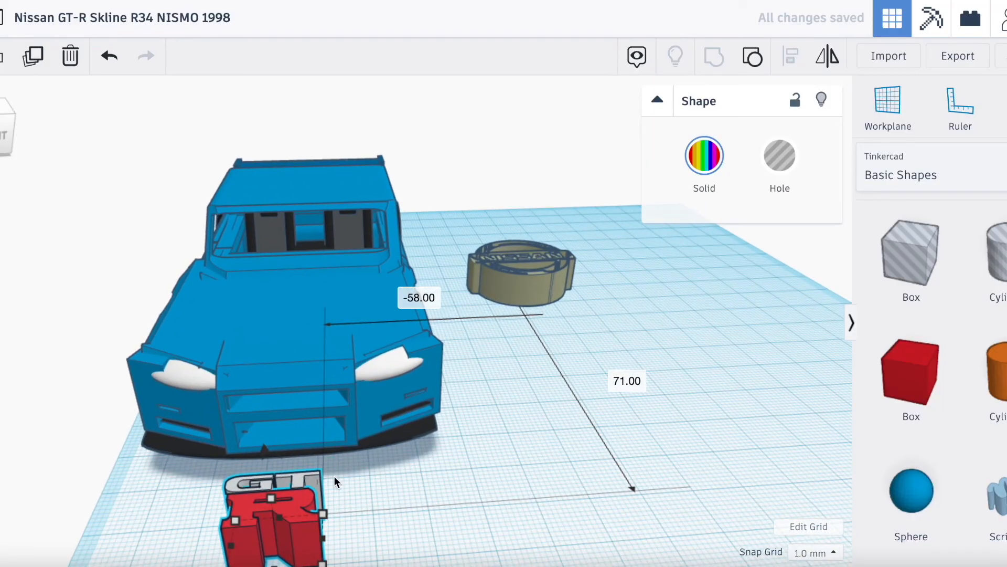
pyautogui.hotkey('ctrl', 'd')
pyautogui.moveTo(323, 508); pyautogui.dragTo(603, 370)
# Step: Shrink the GT-R logo in front of the bumper to a depth of 6 mm and narrow it slightly
pyautogui.moveTo(304, 517); pyautogui.dragTo(285, 497)
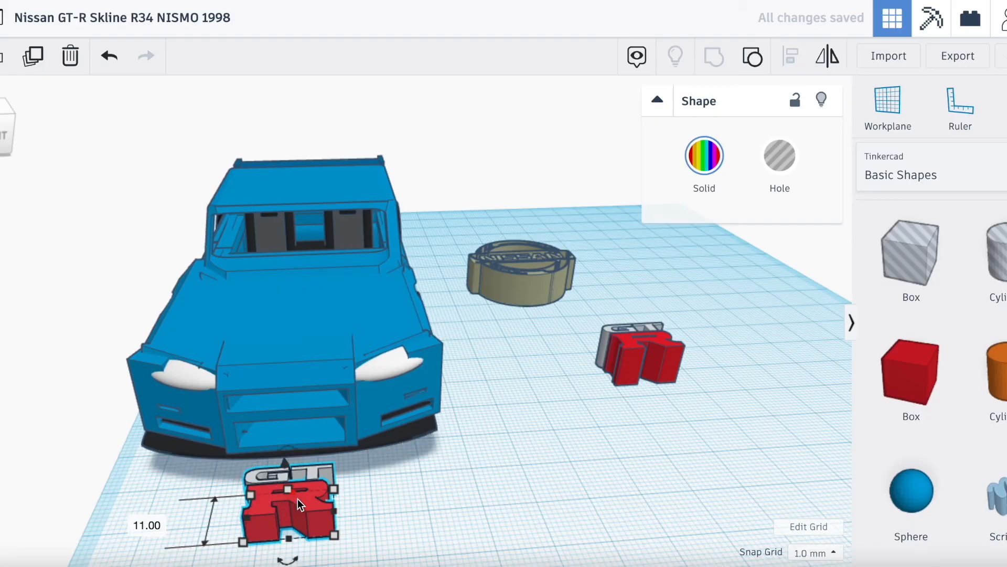
pyautogui.scroll(-4, 331, 510)
pyautogui.click(350, 441)
pyautogui.moveTo(350, 441); pyautogui.dragTo(332, 441)
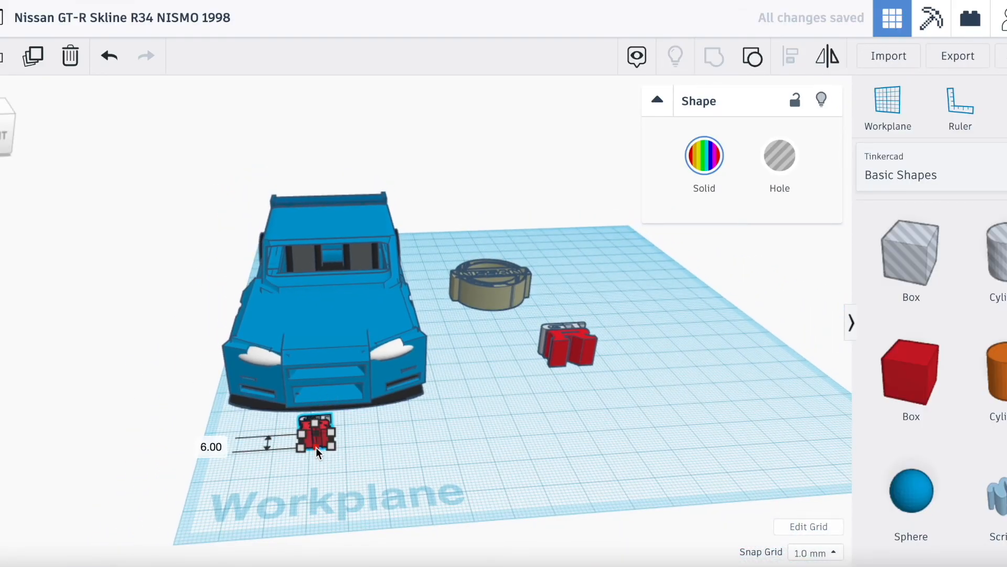
pyautogui.scroll(3, 315, 447)
pyautogui.scroll(3, 316, 446)
pyautogui.scroll(5, 256, 515)
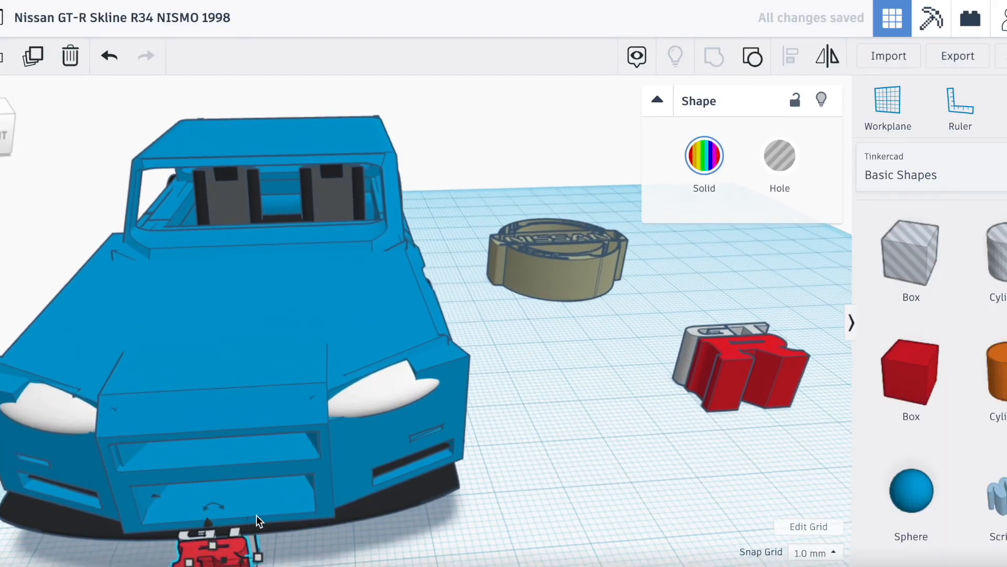
pyautogui.moveTo(13, 136)
pyautogui.mouseDown()
pyautogui.moveTo(6, 113)
pyautogui.moveTo(11, 145)
pyautogui.mouseUp()
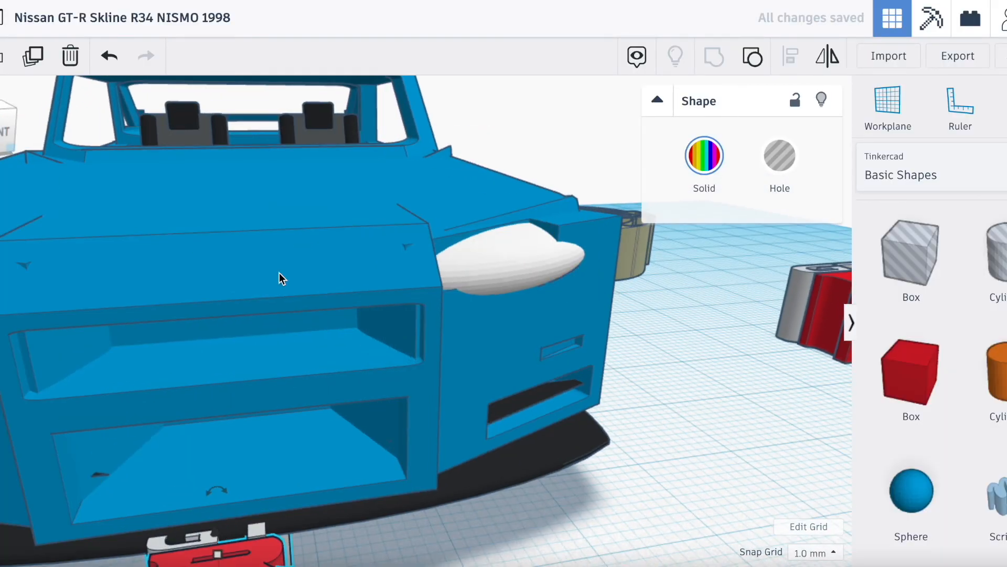
pyautogui.scroll(-4, 335, 362)
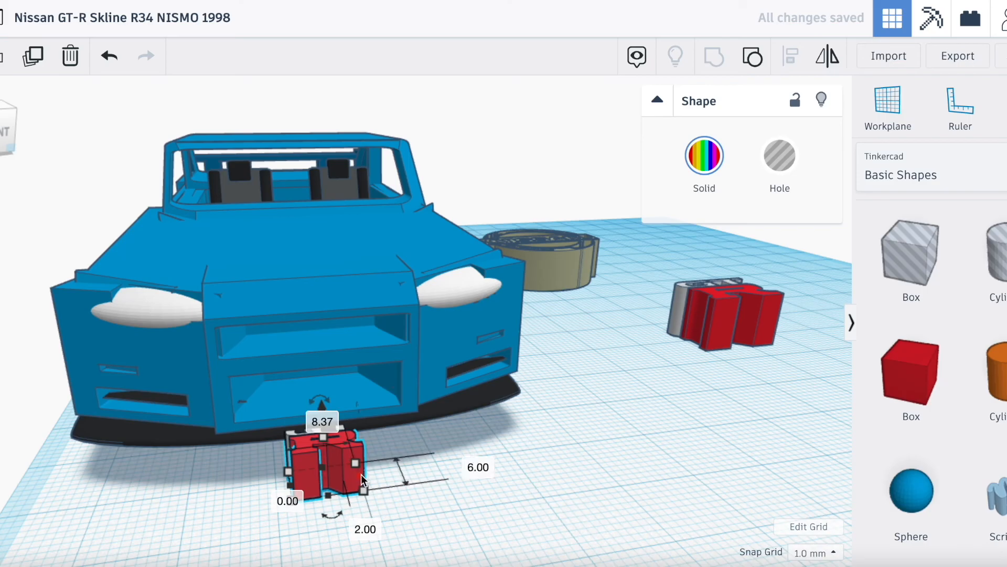
pyautogui.moveTo(360, 475); pyautogui.dragTo(349, 475)
# Step: Raise the small GT-R logo 11 mm and rotate it 90° so it stands upright facing forward
pyautogui.moveTo(323, 440); pyautogui.dragTo(354, 354)
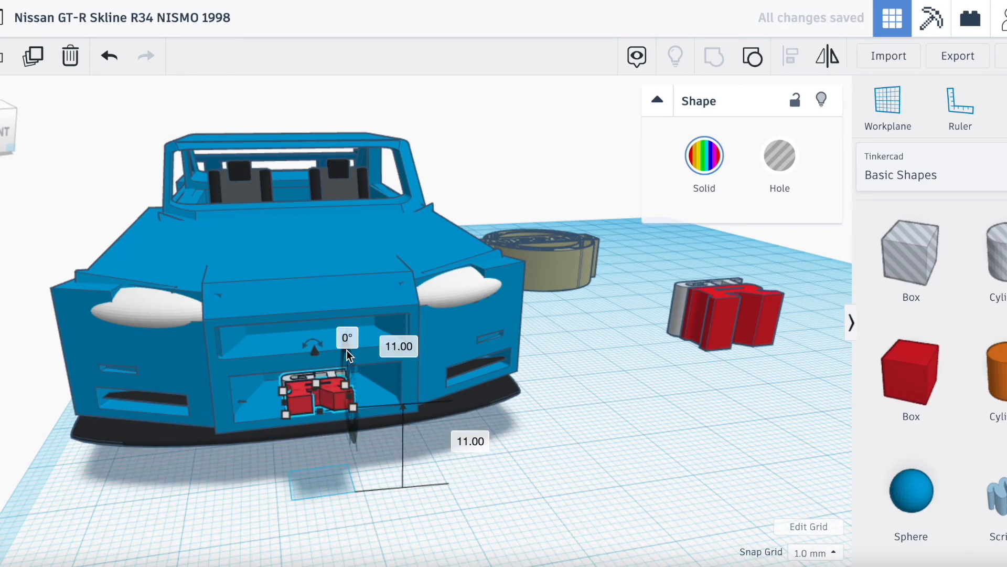
pyautogui.click(347, 350)
pyautogui.click(346, 332)
pyautogui.press('Return')
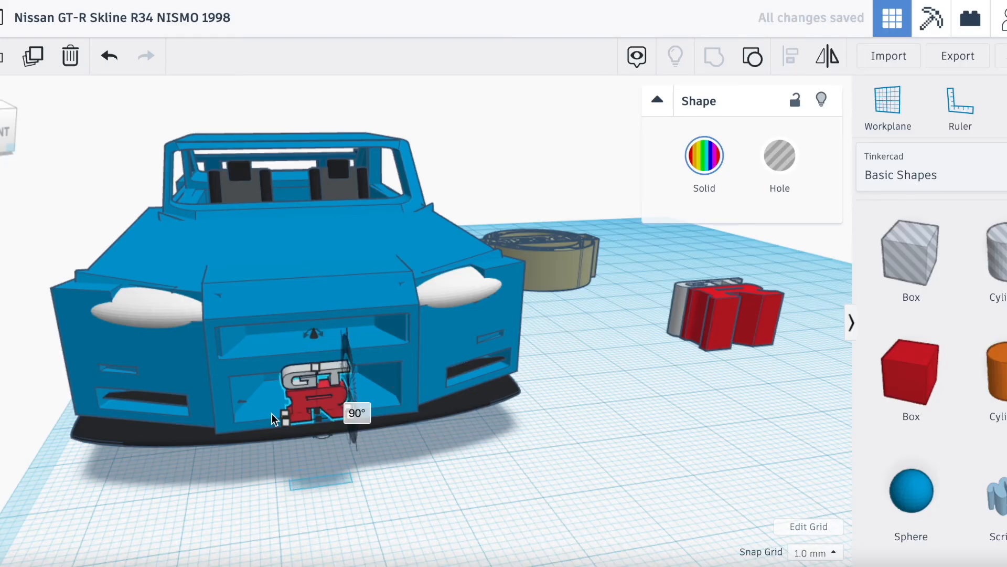
# Step: Reduce the upright GT-R badge to a height of 4 mm and narrow its width
pyautogui.scroll(5, 270, 414)
pyautogui.moveTo(203, 419); pyautogui.dragTo(208, 450)
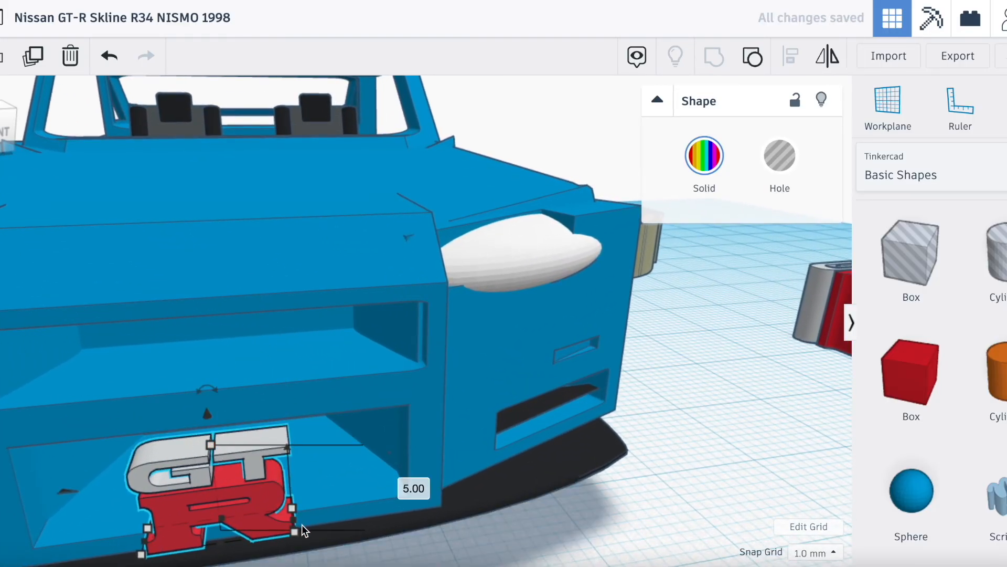
pyautogui.moveTo(292, 508); pyautogui.dragTo(235, 516)
pyautogui.moveTo(177, 447); pyautogui.dragTo(177, 470)
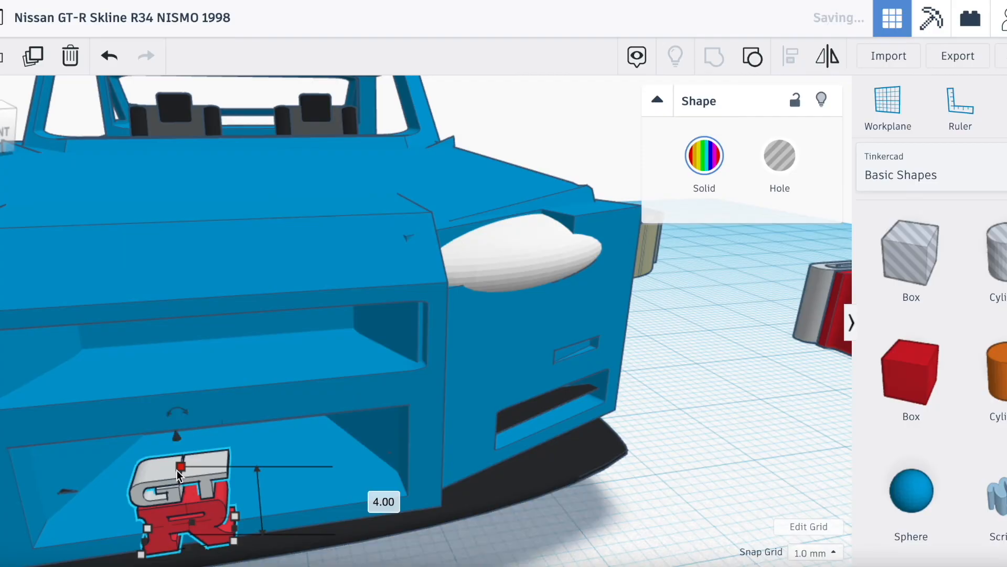
# Step: Raise the GT-R badge 6 mm and nudge it into position in front of the upper grille opening
pyautogui.press('Right')
pyautogui.press('Right')
pyautogui.press('Up')
pyautogui.press('Up')
pyautogui.press('Up')
pyautogui.press('Up')
pyautogui.moveTo(224, 374); pyautogui.dragTo(234, 275)
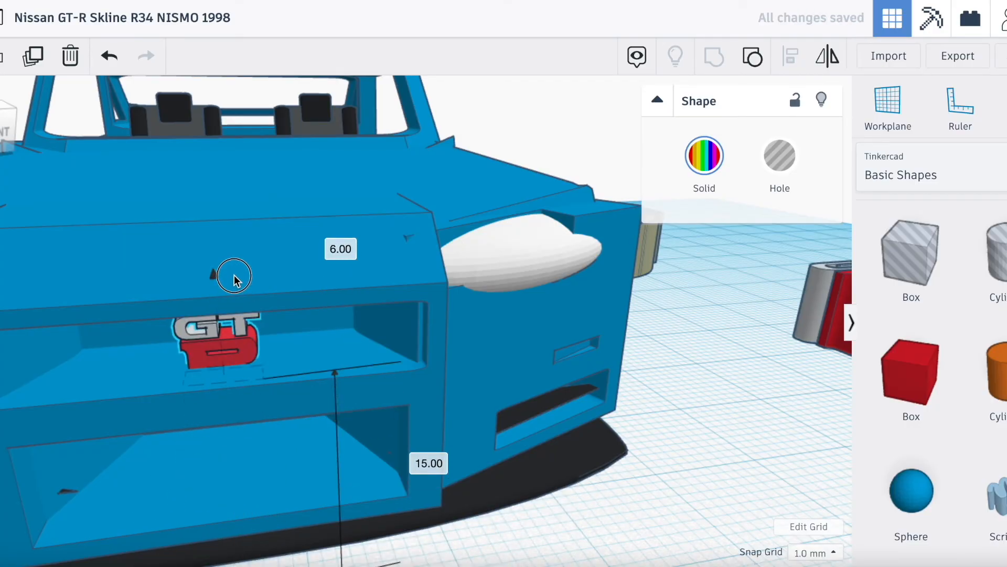
pyautogui.press('Down')
pyautogui.press('Down')
pyautogui.press('Down')
pyautogui.press('Left')
pyautogui.press('Left')
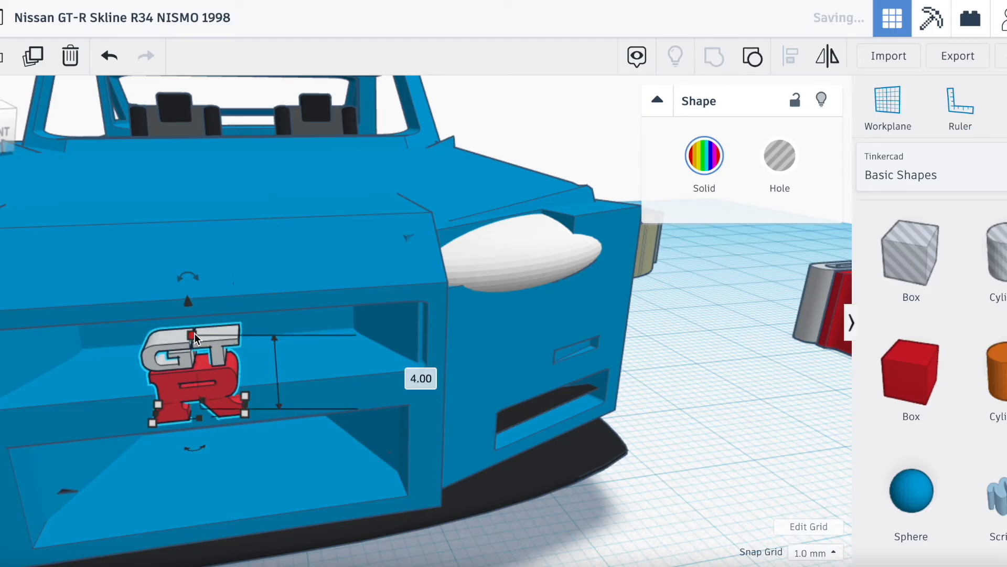
# Step: Shrink the GT-R badge's height and width further and lift it within the upper grille opening
pyautogui.moveTo(192, 334); pyautogui.dragTo(193, 354)
pyautogui.moveTo(245, 408); pyautogui.dragTo(224, 414)
pyautogui.moveTo(181, 320); pyautogui.dragTo(184, 282)
# Step: Lower the GT-R badge slightly and push it back toward the upper grille opening
pyautogui.scroll(-5, 153, 313)
pyautogui.scroll(3, 220, 333)
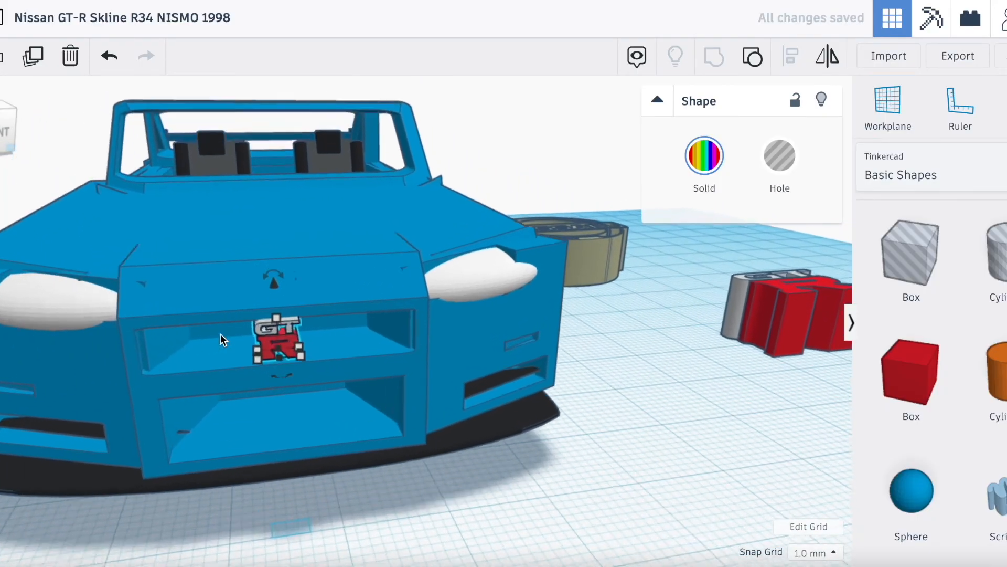
pyautogui.scroll(3, 278, 288)
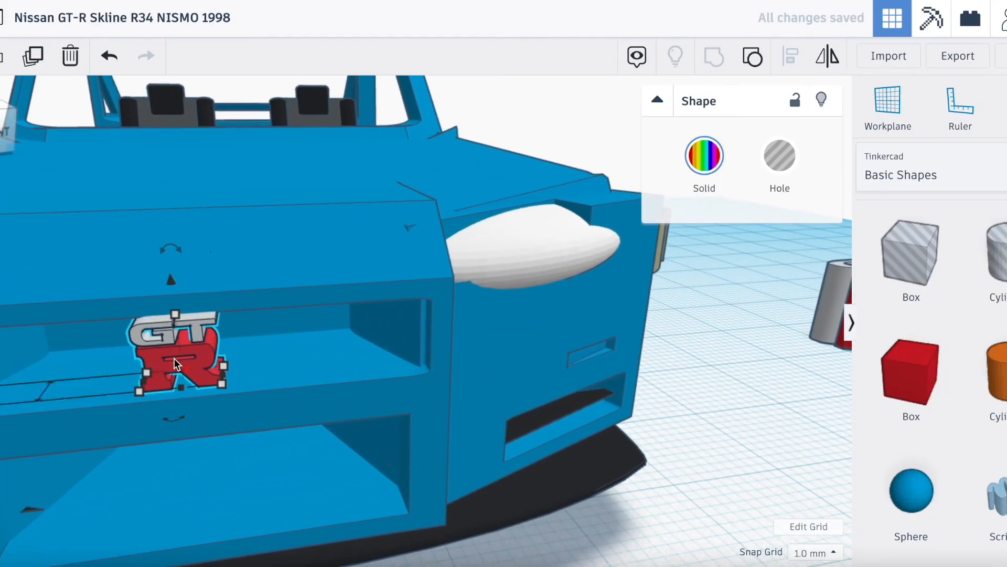
pyautogui.moveTo(168, 291); pyautogui.dragTo(168, 295)
pyautogui.press('Up')
pyautogui.press('Up')
pyautogui.press('Up')
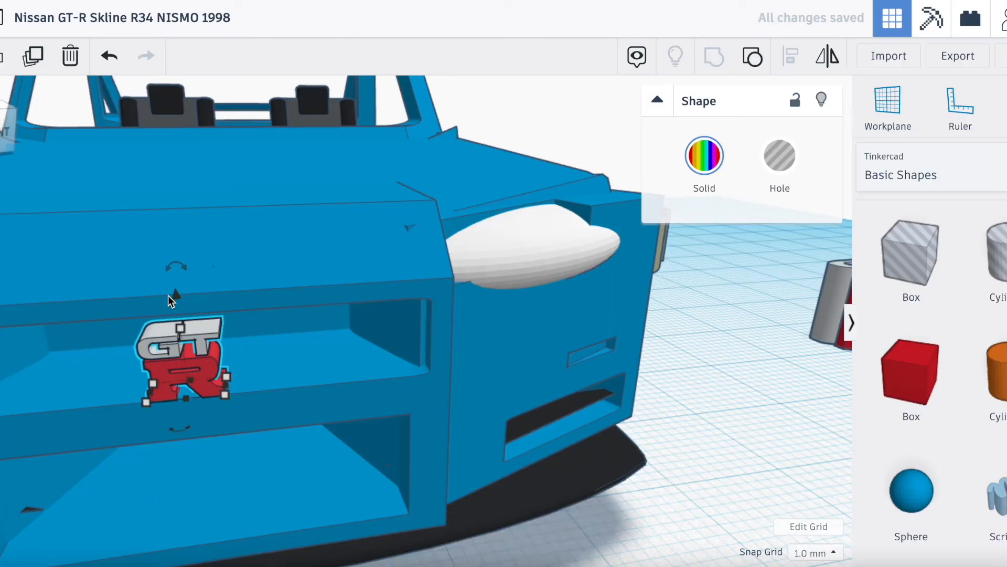
# Step: Delete the spare full-size red and gray GT-R logo standing beside the car
pyautogui.click(698, 467)
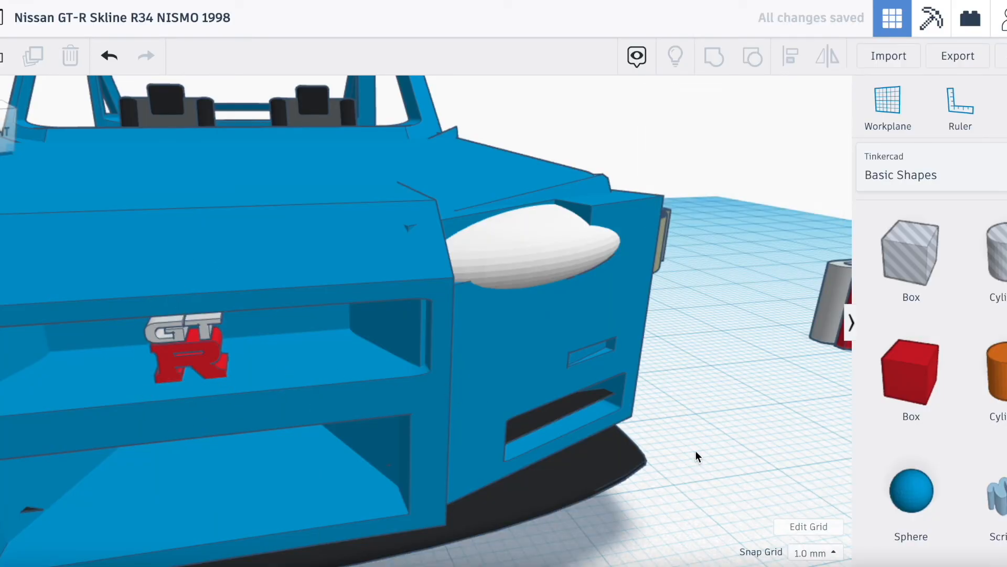
pyautogui.scroll(-5, 695, 450)
pyautogui.scroll(2, 477, 354)
pyautogui.scroll(2, 477, 354)
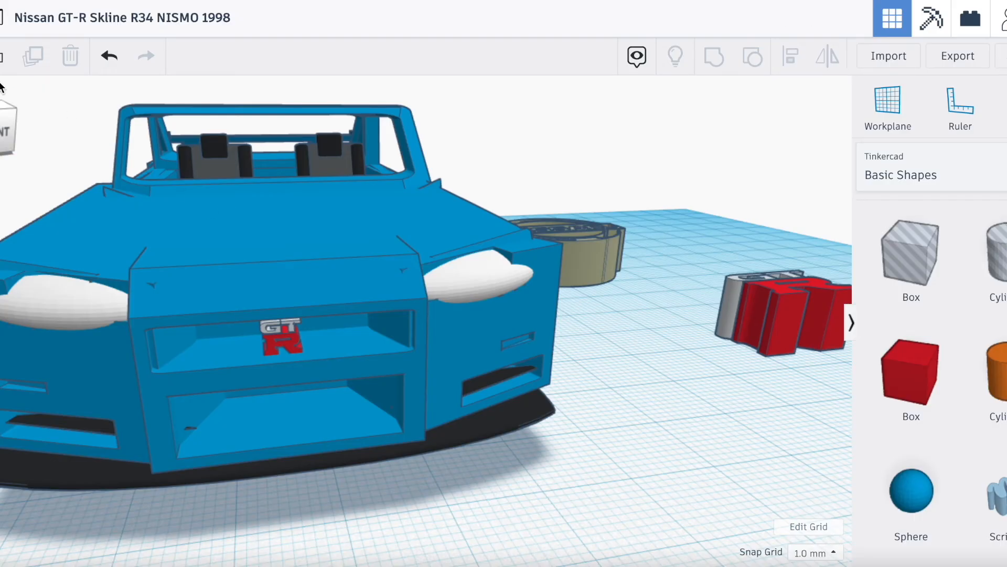
pyautogui.moveTo(1, 123)
pyautogui.mouseDown()
pyautogui.moveTo(10, 135)
pyautogui.moveTo(0, 126)
pyautogui.mouseUp()
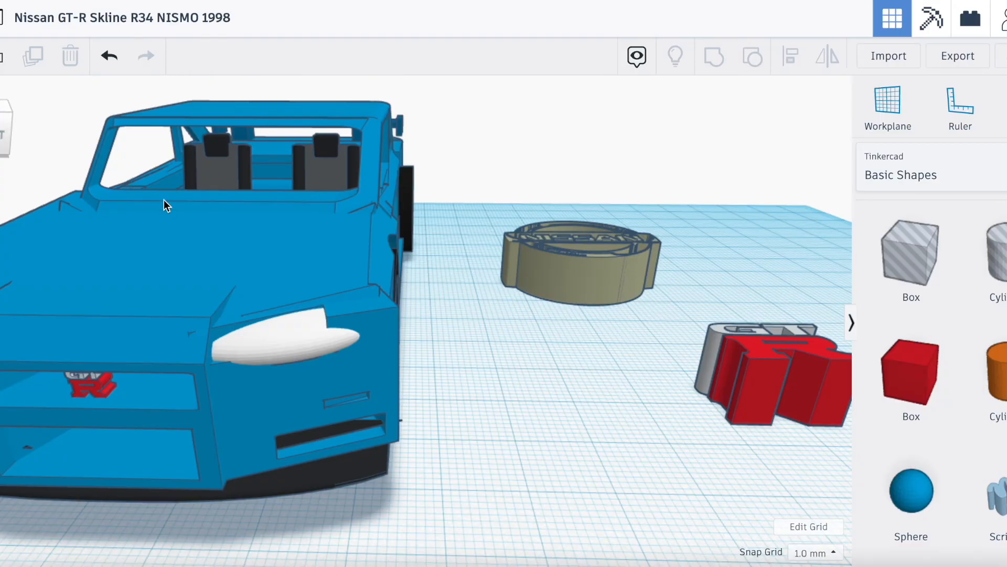
pyautogui.scroll(-2, 164, 199)
pyautogui.scroll(3, 163, 200)
pyautogui.scroll(-2, 164, 199)
pyautogui.scroll(-2, 164, 199)
pyautogui.moveTo(31, 166); pyautogui.dragTo(570, 285, button='right')
pyautogui.click(678, 281)
pyautogui.press('Delete')
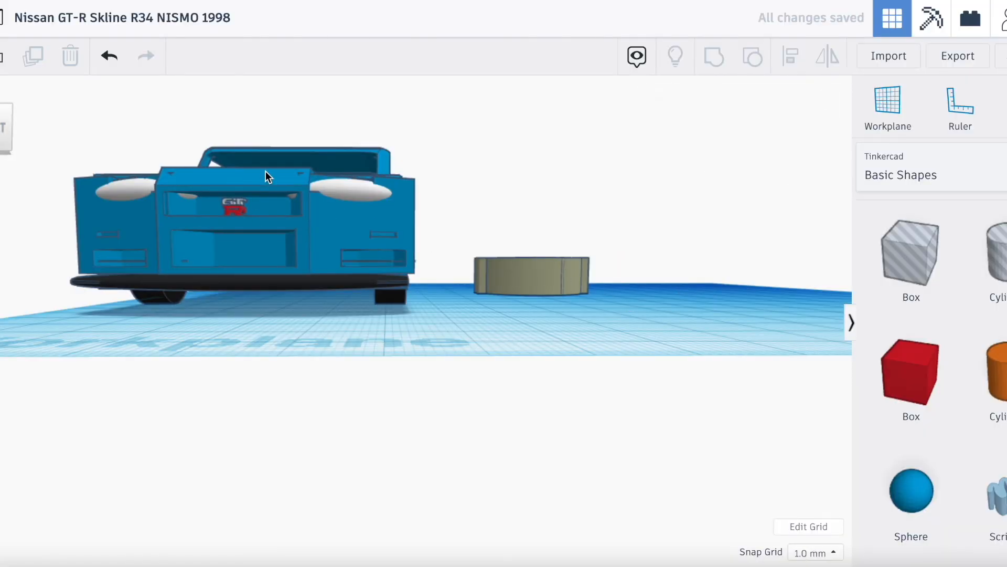
# Step: Duplicate the grille's GT-R badge and move the copy back through the body toward the car's rear
pyautogui.click(243, 211)
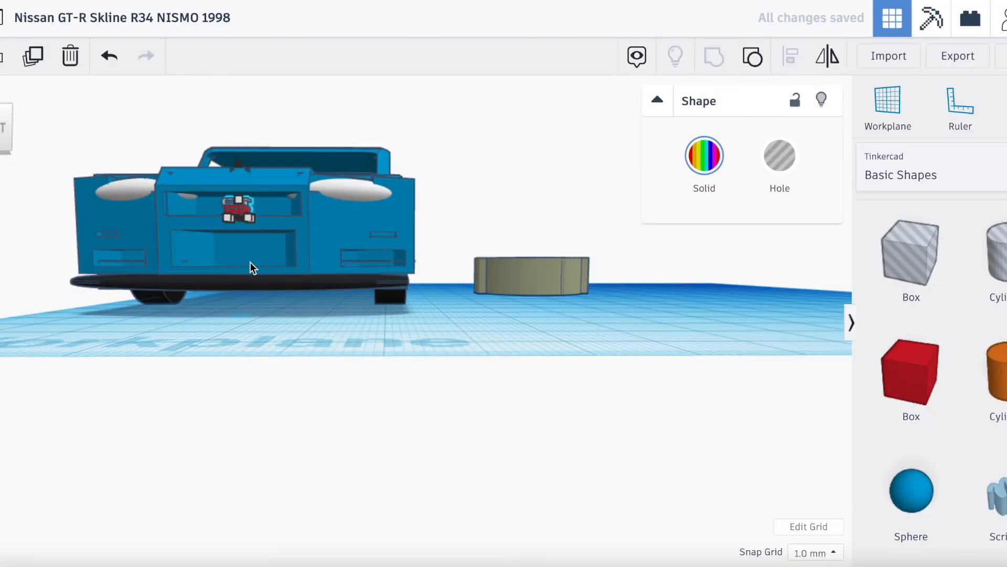
pyautogui.press('Up')
pyautogui.press('Up')
pyautogui.press('Up')
pyautogui.press('Up')
pyautogui.press('Up')
pyautogui.press('Up')
pyautogui.press('Up')
pyautogui.press('Up')
pyautogui.press('Up')
pyautogui.press('Up')
pyautogui.press('Up')
pyautogui.press('Up')
pyautogui.press('Up')
pyautogui.press('Up')
pyautogui.press('Up')
pyautogui.press('Up')
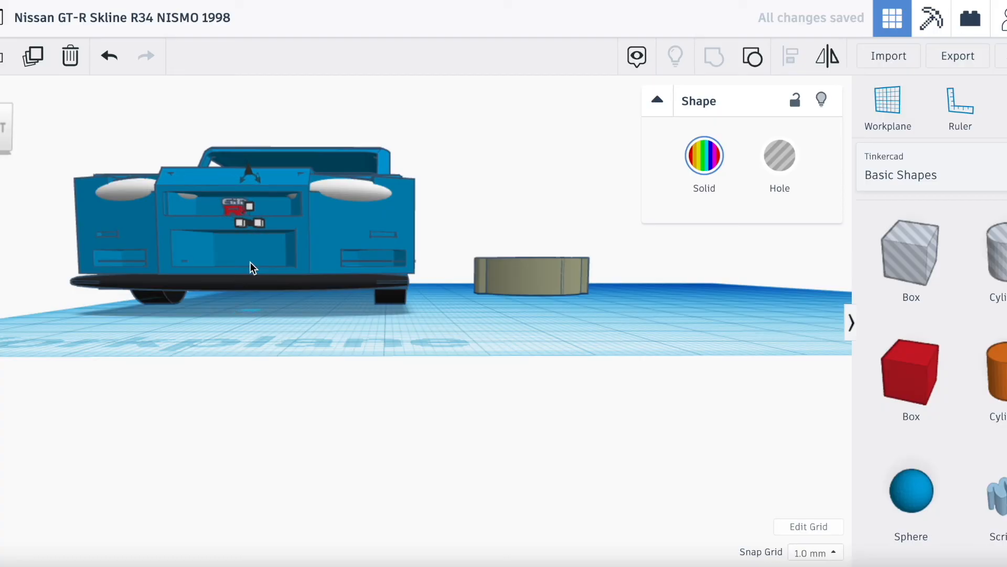
# Step: Position the GT-R badge copy at the rear panel, just above the license plate
pyautogui.moveTo(69, 161)
pyautogui.mouseDown(button='right')
pyautogui.moveTo(32, 148)
pyautogui.moveTo(53, 152)
pyautogui.mouseUp(button='right')
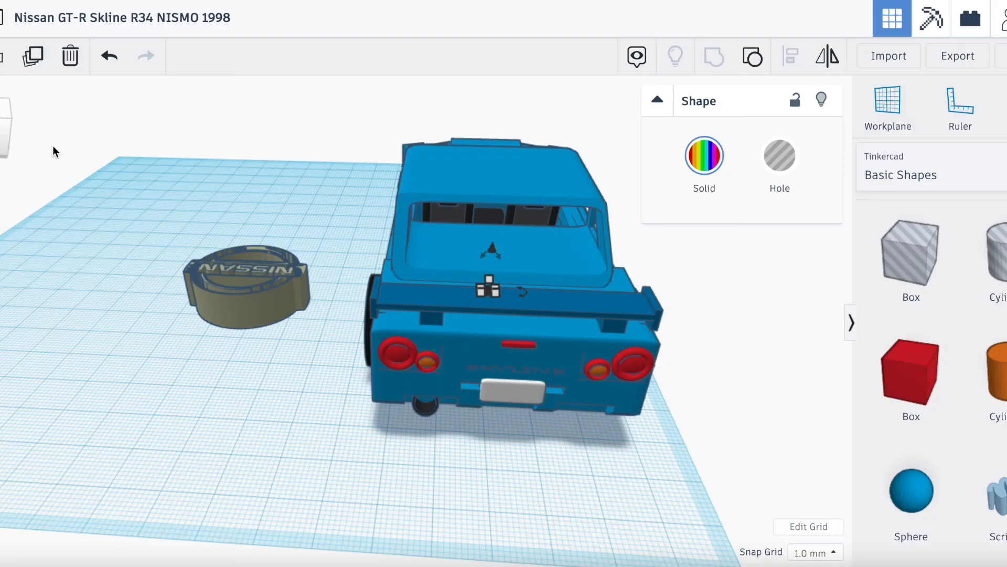
pyautogui.press('Down')
pyautogui.press('Down')
pyautogui.press('Down')
pyautogui.press('Down')
pyautogui.press('Down')
pyautogui.press('Down')
pyautogui.moveTo(3, 136); pyautogui.dragTo(19, 138)
pyautogui.scroll(6, 346, 249)
pyautogui.scroll(2, 346, 250)
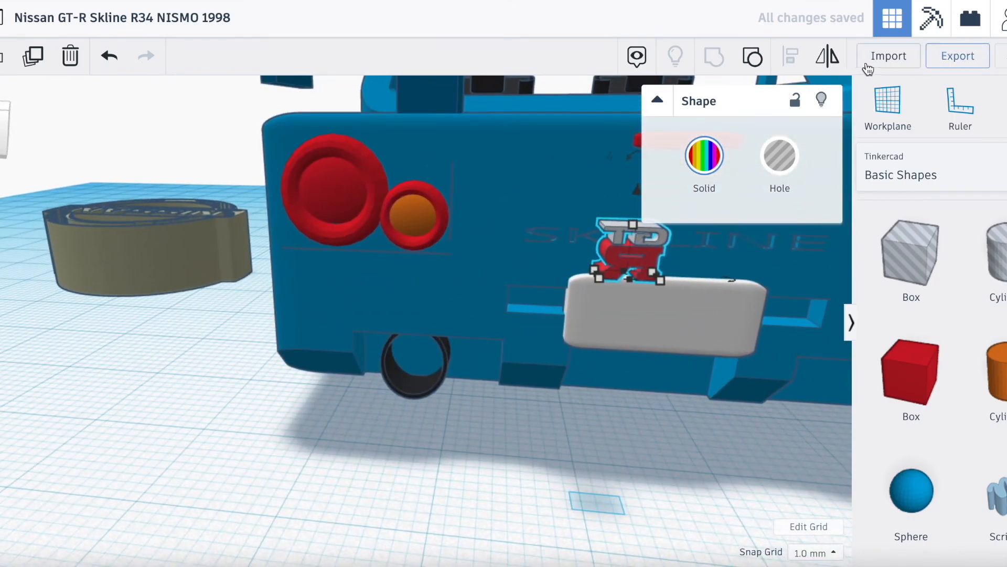
# Step: Mirror the rear GT-R badge across its width so its letters read correctly from behind
pyautogui.click(828, 56)
pyautogui.click(628, 258)
pyautogui.click(439, 467)
# Step: Move the rear GT-R badge sideways to the gap between the SKYLINE lettering and the taillights opposite the exhaust
pyautogui.moveTo(6, 132); pyautogui.dragTo(2, 151)
pyautogui.click(272, 366)
pyautogui.press('Right')
pyautogui.press('Right')
pyautogui.press('Right')
pyautogui.press('Right')
pyautogui.press('Right')
pyautogui.press('Right')
pyautogui.press('Right')
pyautogui.press('Right')
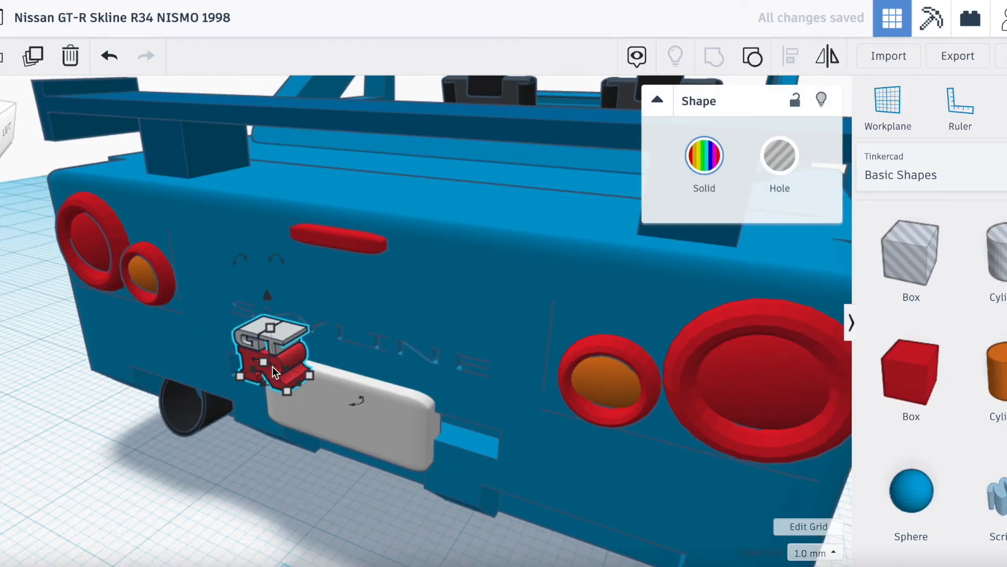
pyautogui.press('Right')
pyautogui.press('Right')
pyautogui.press('Right')
pyautogui.press('Right')
pyautogui.press('Right')
pyautogui.press('Right')
pyautogui.press('Right')
pyautogui.press('Right')
pyautogui.press('Right')
pyautogui.press('Right')
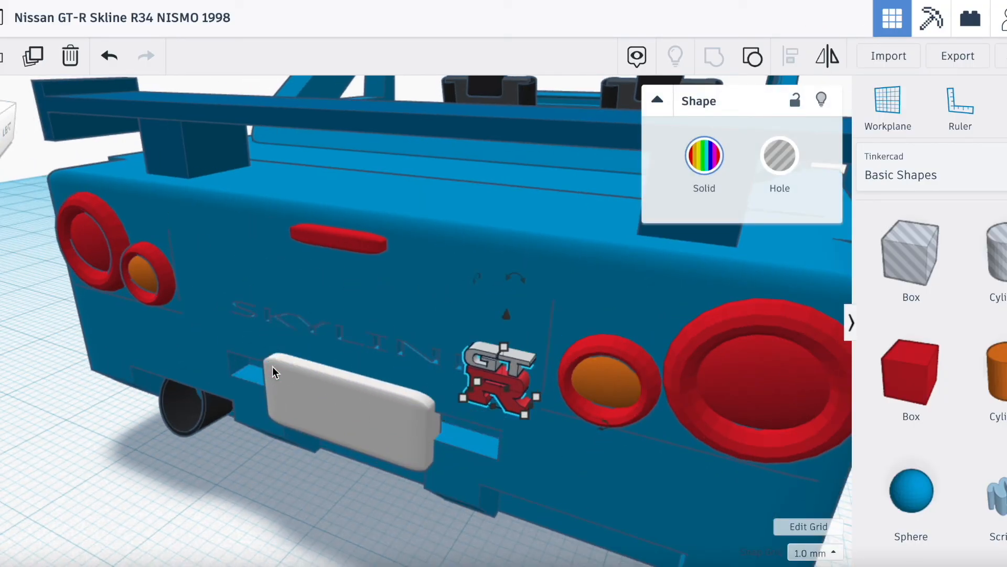
# Step: Shrink the rear GT-R badge and lift it slightly beside the end of the SKYLINE lettering
pyautogui.moveTo(530, 406); pyautogui.dragTo(526, 399)
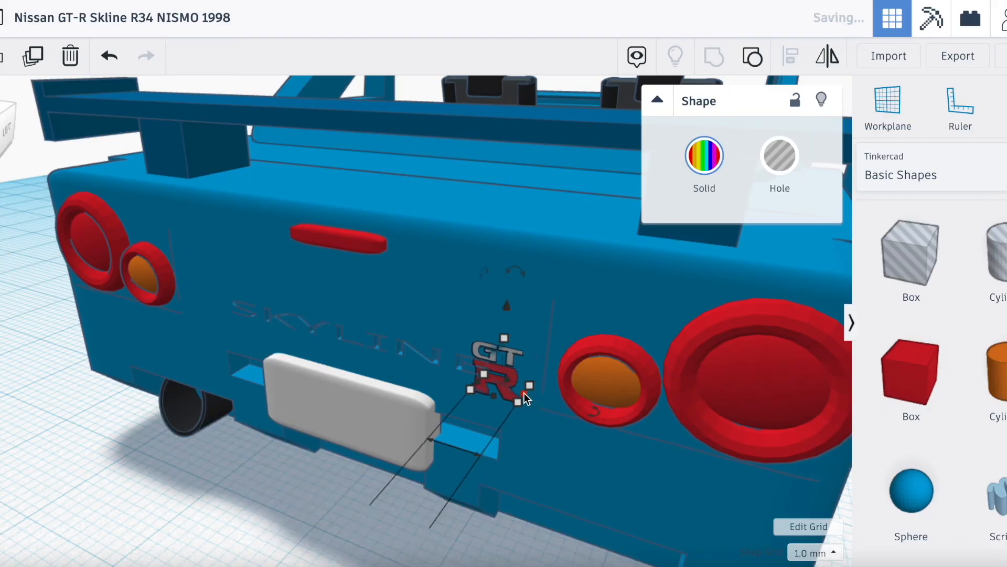
pyautogui.moveTo(502, 340); pyautogui.dragTo(517, 293)
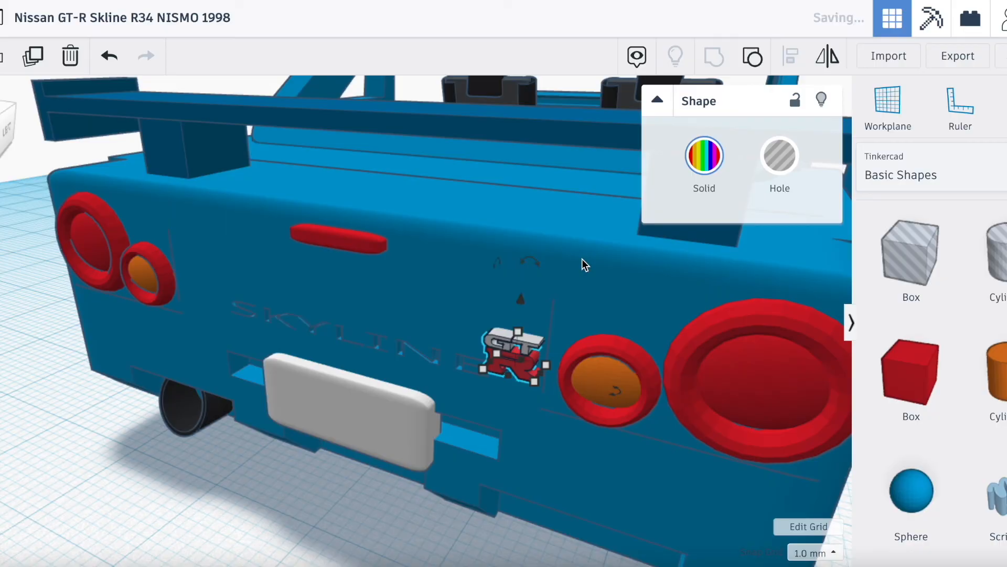
pyautogui.click(205, 466)
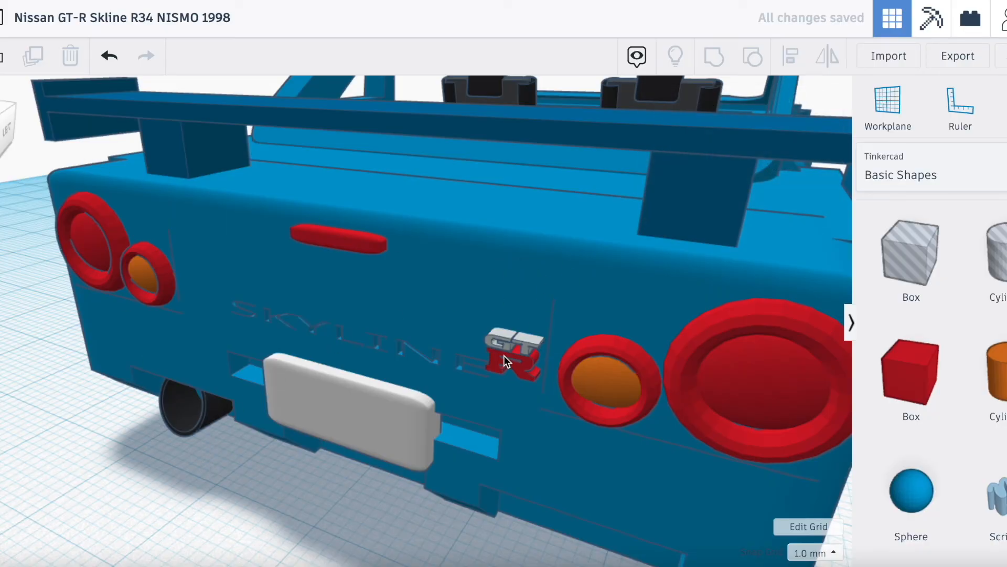
# Step: Set the rear GT-R badge into the rear panel with a depth of 2.1 mm
pyautogui.click(506, 361)
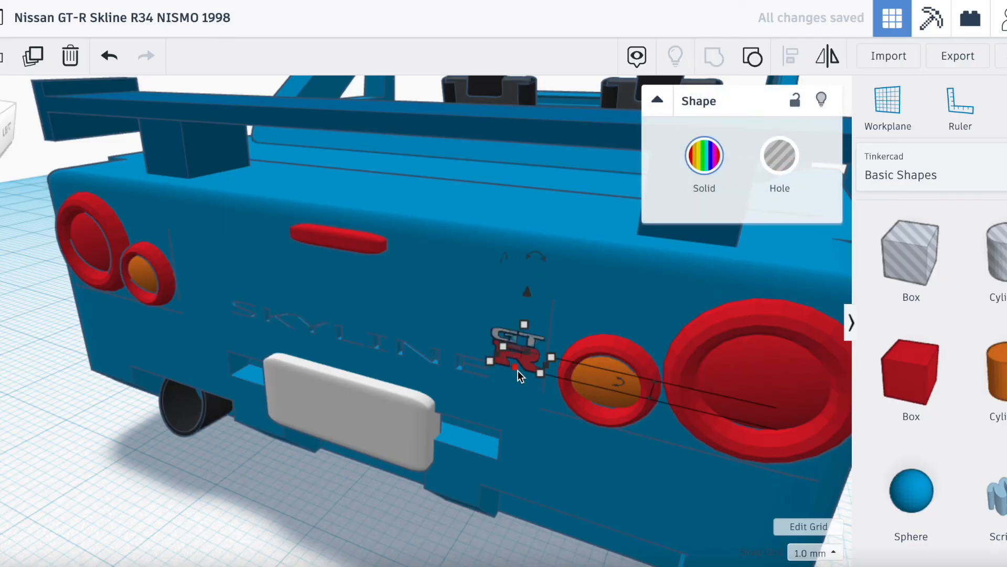
pyautogui.scroll(-3, 648, 391)
pyautogui.click(659, 388)
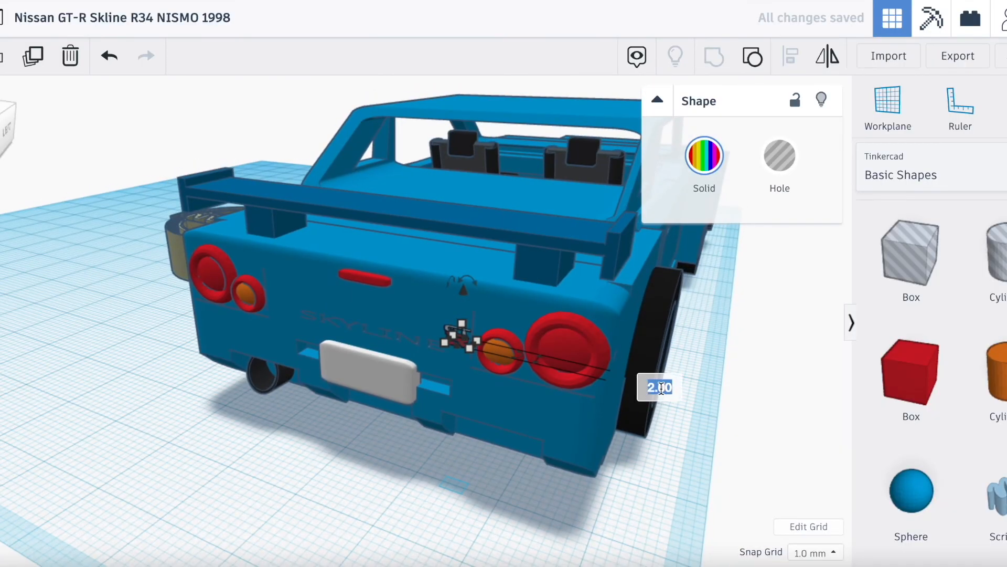
pyautogui.write('2.1')
pyautogui.press('Return')
pyautogui.click(249, 483)
pyautogui.scroll(5, 374, 351)
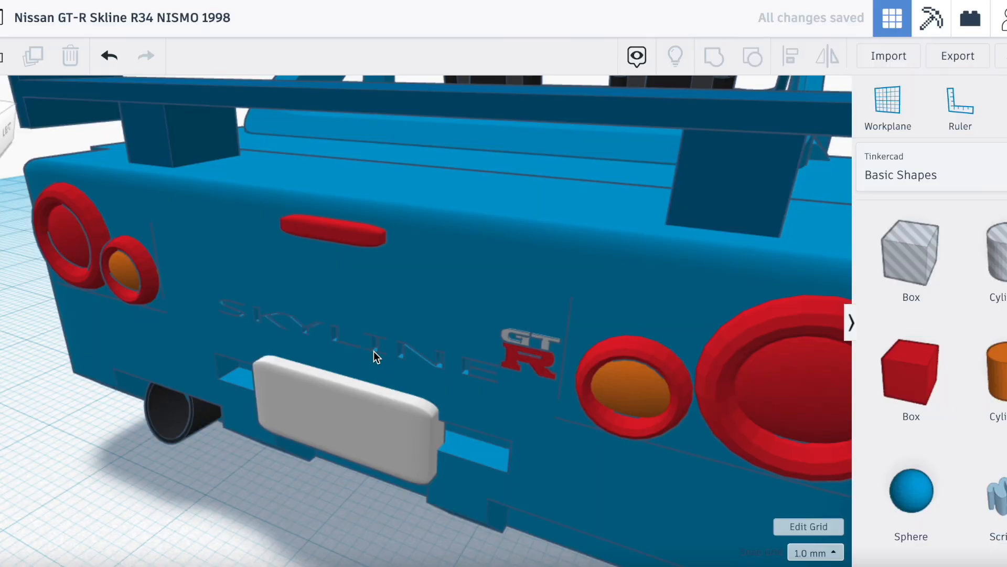
# Step: Move the Nissan logo closer to the car's rear and rotate it 180° on the workplane
pyautogui.scroll(-5, 306, 351)
pyautogui.moveTo(306, 350); pyautogui.dragTo(388, 346, button='right')
pyautogui.moveTo(231, 263); pyautogui.dragTo(287, 401)
pyautogui.scroll(-4, 288, 402)
pyautogui.moveTo(413, 414); pyautogui.dragTo(471, 414)
pyautogui.write('180')
pyautogui.press('Return')
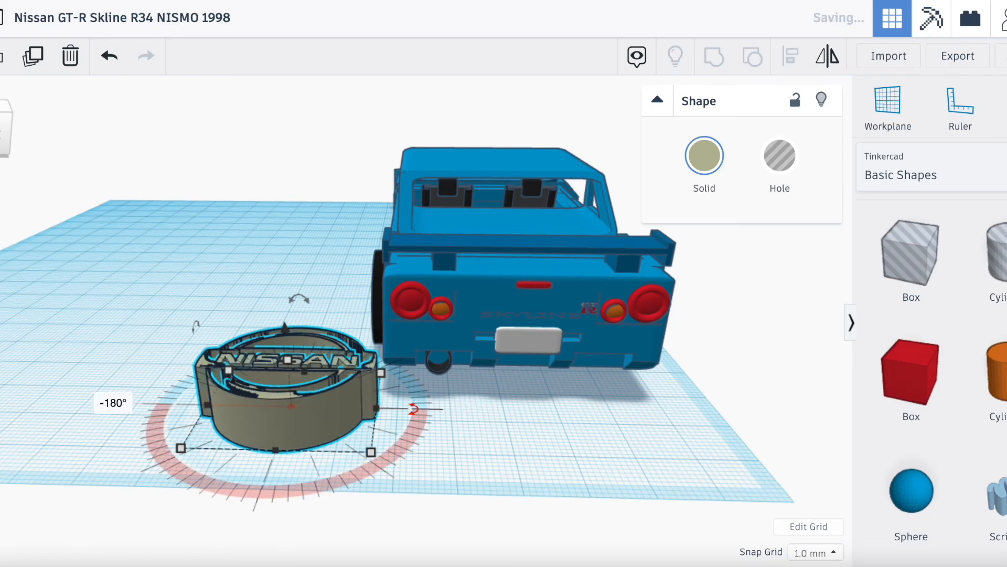
# Step: Shift the Nissan logo toward the space behind the car and recolor it gray
pyautogui.moveTo(338, 425); pyautogui.dragTo(425, 438)
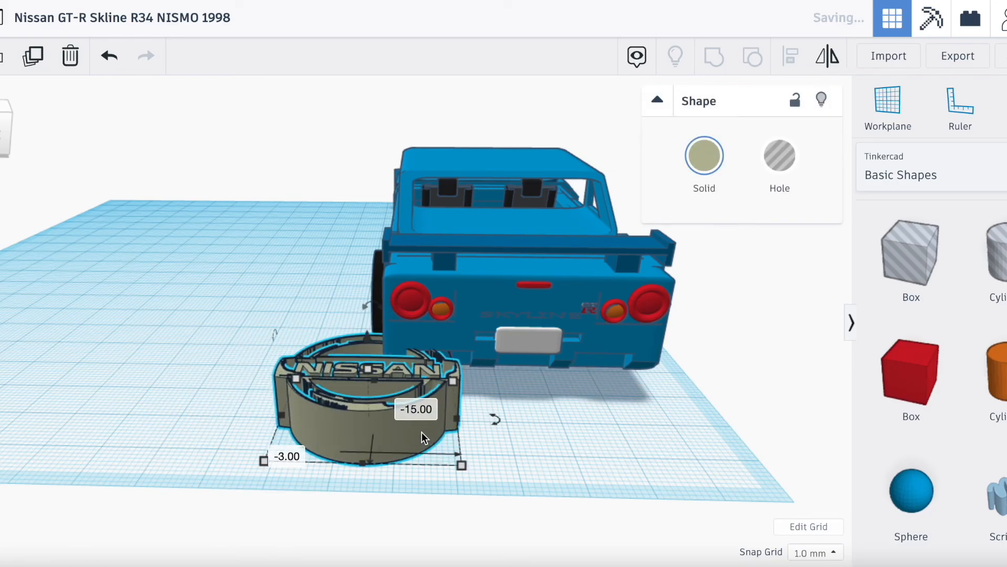
pyautogui.click(701, 177)
pyautogui.click(969, 298)
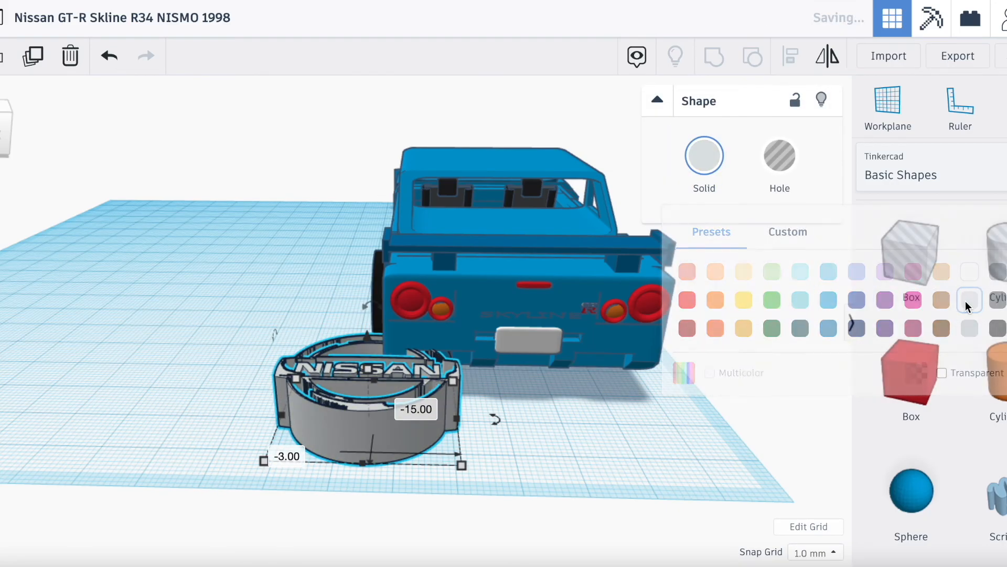
pyautogui.click(532, 461)
pyautogui.moveTo(404, 433); pyautogui.dragTo(488, 446)
pyautogui.click(704, 156)
pyautogui.click(970, 329)
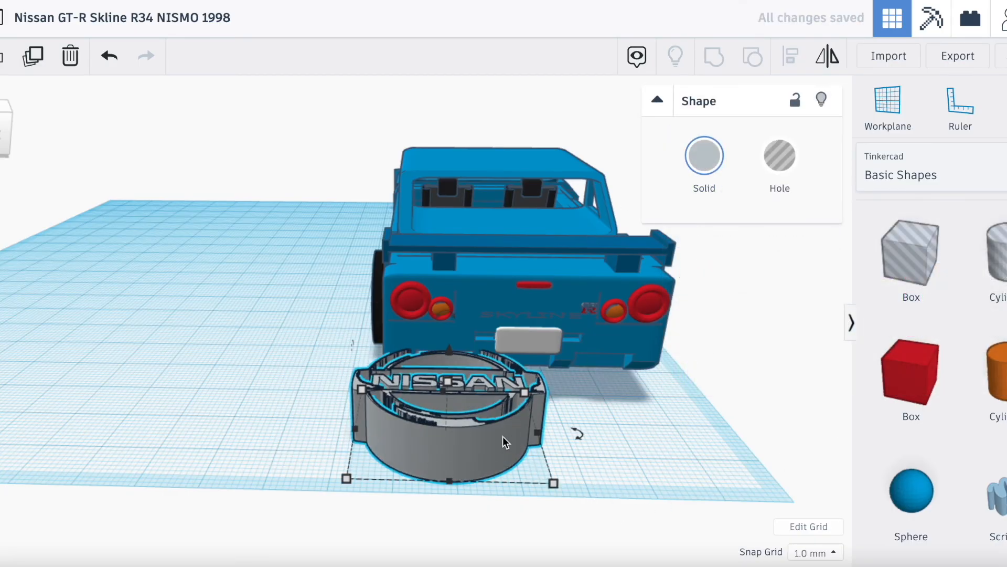
# Step: Place the Nissan logo directly behind the car and stand it upright, with its lettering facing rearward
pyautogui.moveTo(488, 437); pyautogui.dragTo(574, 480)
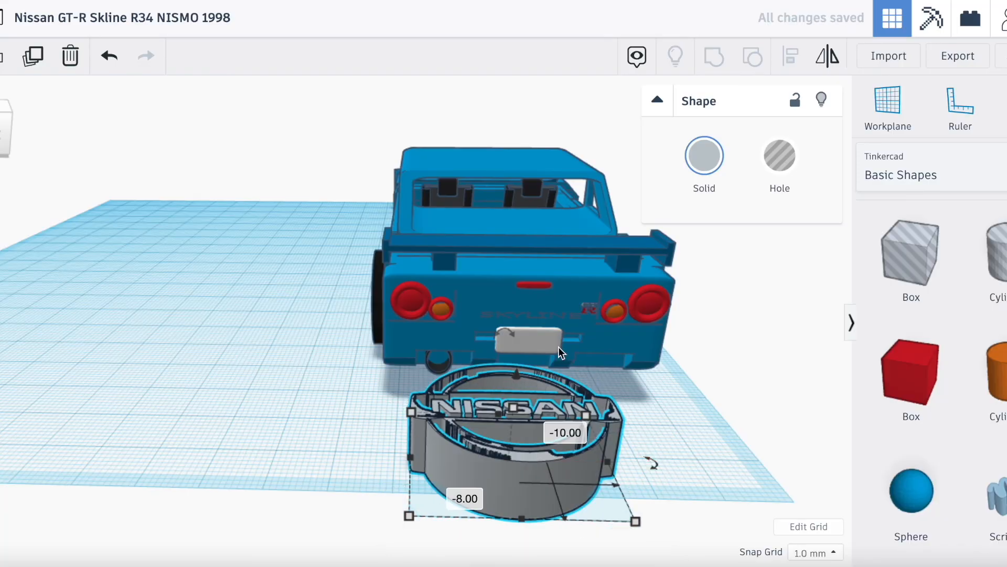
pyautogui.moveTo(0, 131); pyautogui.dragTo(9, 134)
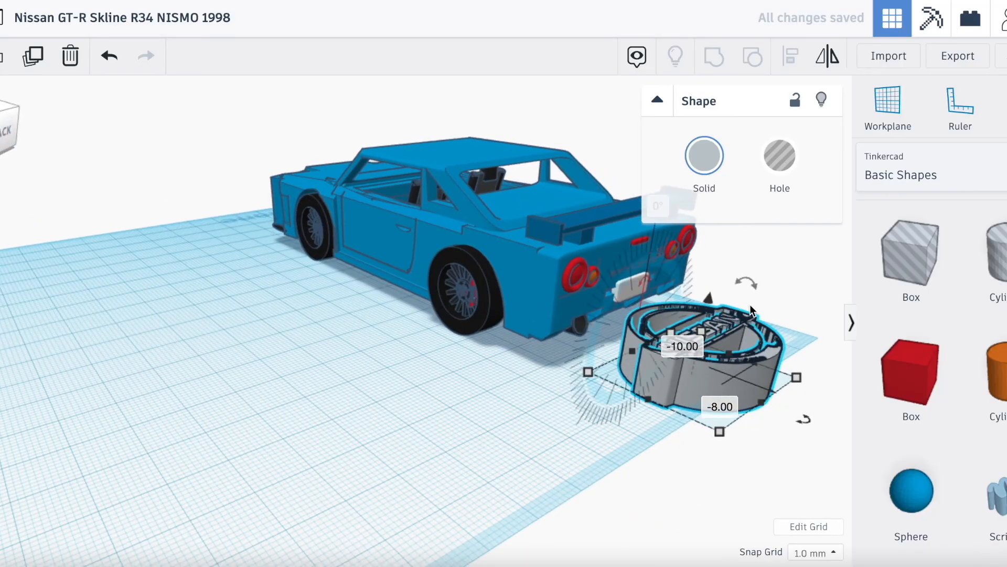
pyautogui.click(760, 291)
pyautogui.scroll(-3, 671, 248)
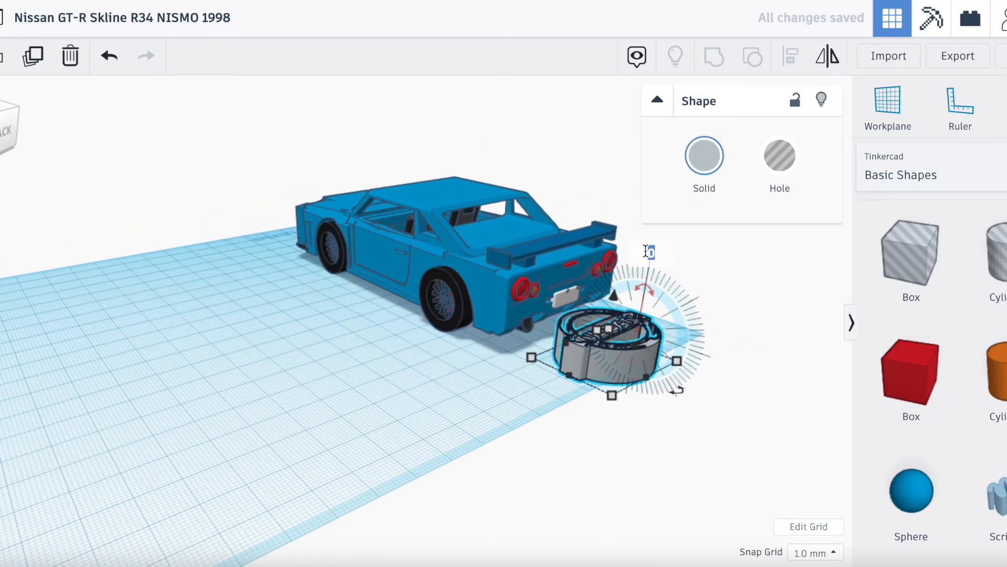
pyautogui.press('Return')
pyautogui.scroll(3, 565, 191)
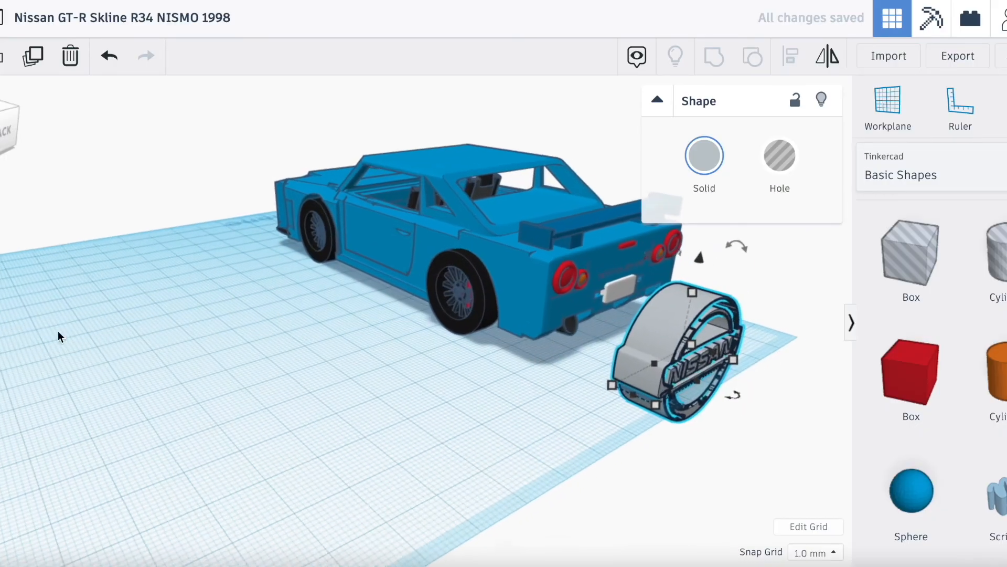
# Step: Shrink the upright Nissan logo to a height of 5 mm and bring it next to the license plate
pyautogui.moveTo(7, 129); pyautogui.dragTo(0, 114)
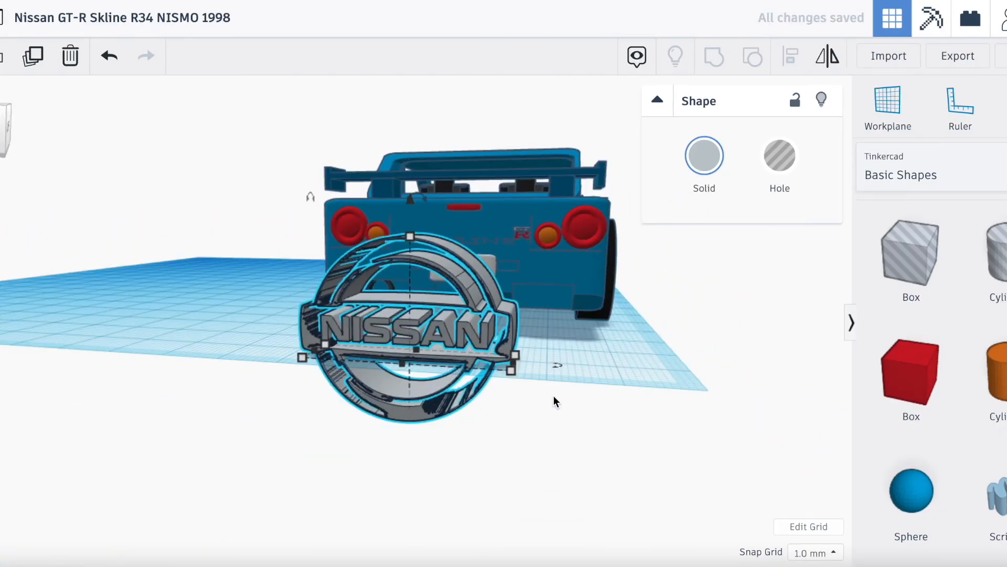
pyautogui.moveTo(515, 356); pyautogui.dragTo(355, 343)
pyautogui.moveTo(328, 238); pyautogui.dragTo(464, 345)
pyautogui.scroll(5, 464, 345)
pyautogui.moveTo(524, 316); pyautogui.dragTo(547, 162)
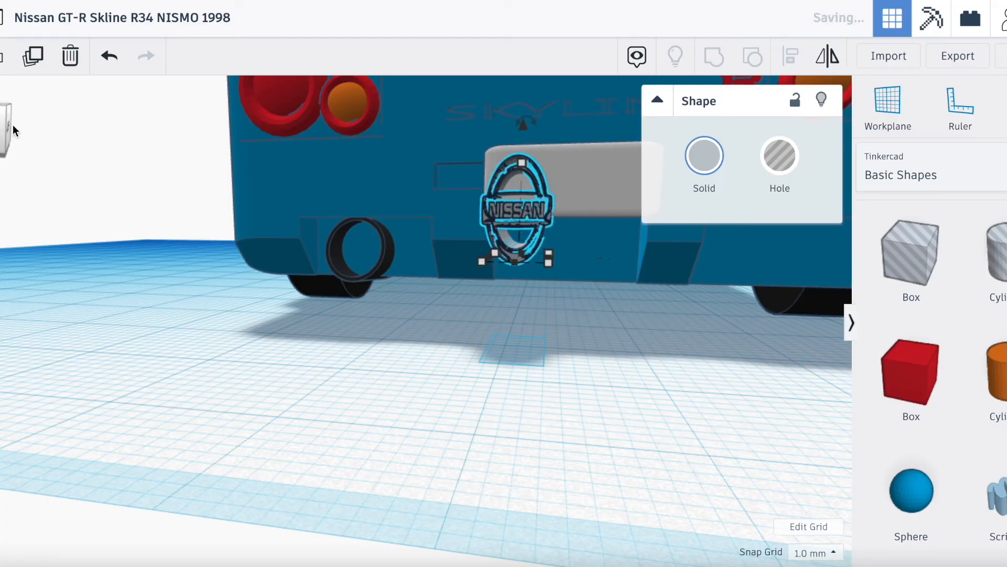
pyautogui.moveTo(10, 128); pyautogui.dragTo(0, 135)
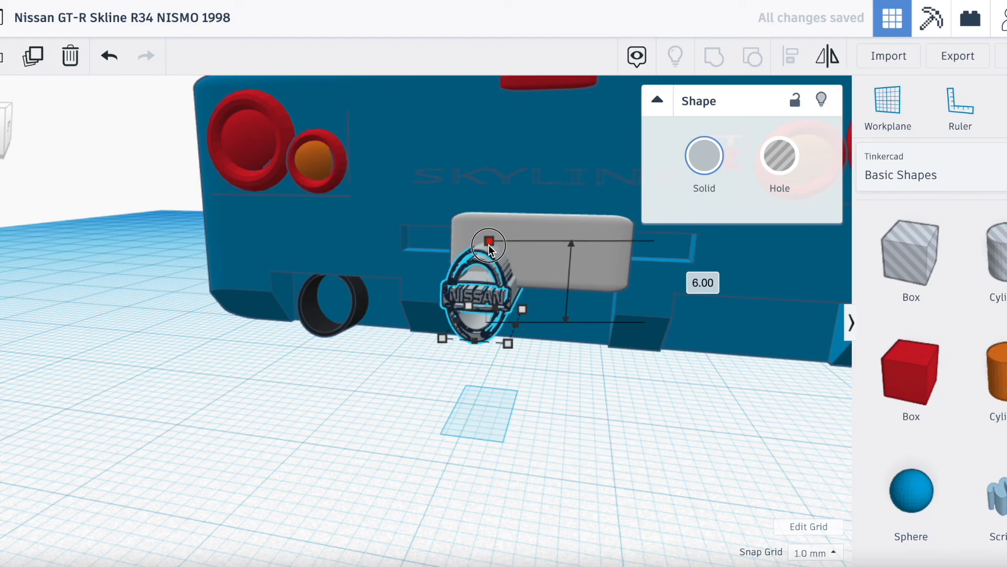
pyautogui.moveTo(489, 230); pyautogui.dragTo(488, 260)
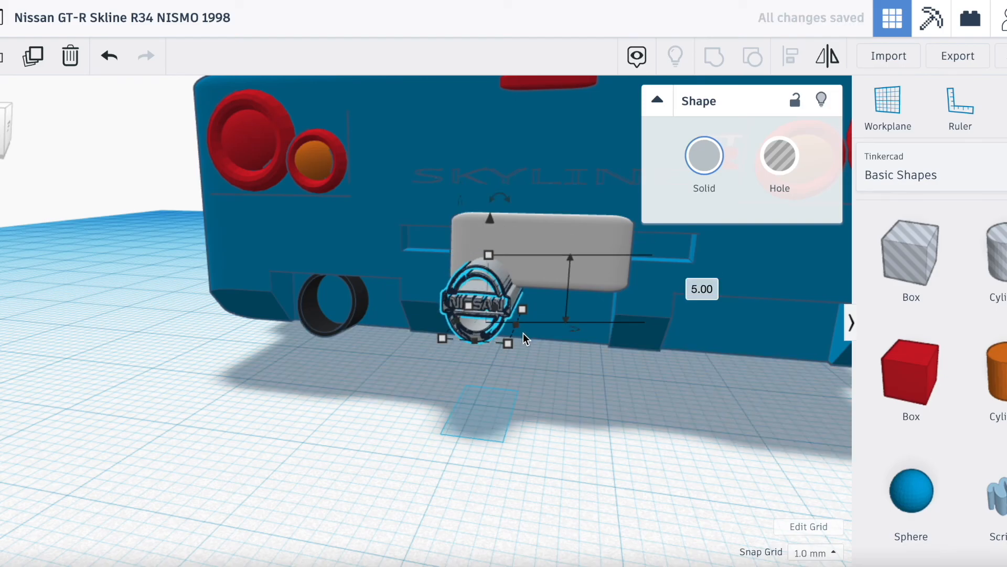
# Step: Pull the Nissan badge clear of the rear bumper and raise it 13 mm
pyautogui.moveTo(496, 281); pyautogui.dragTo(398, 469)
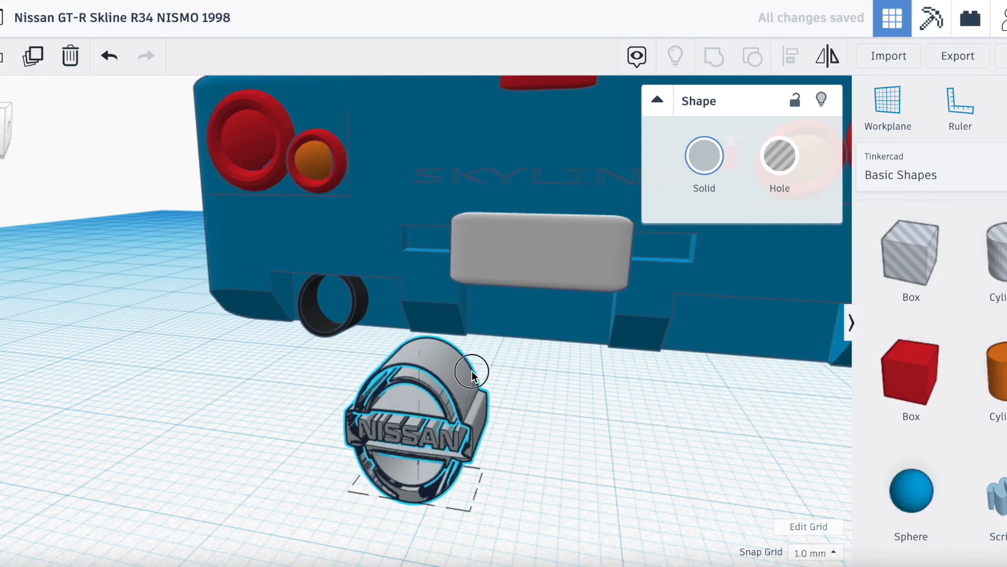
pyautogui.scroll(-5, 499, 354)
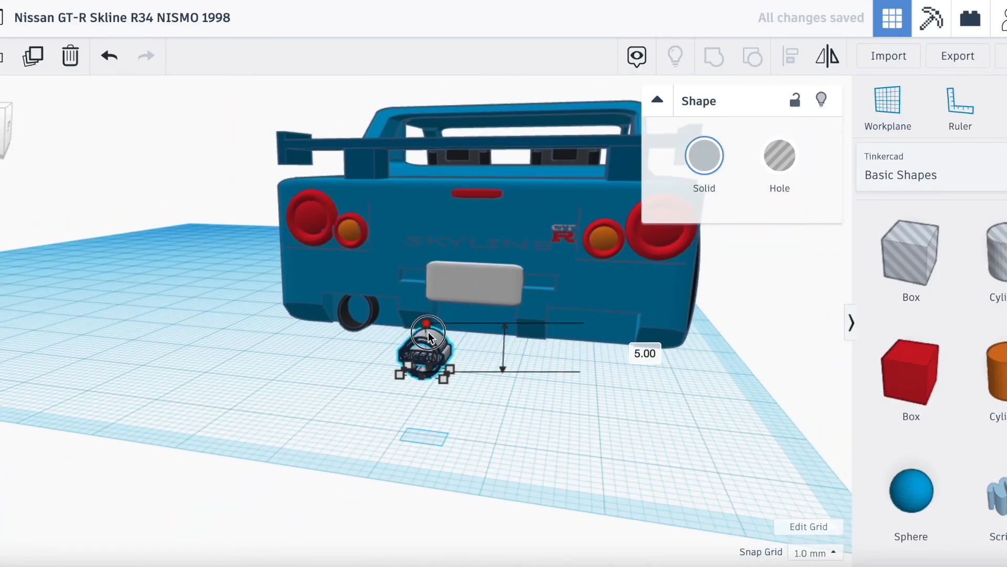
pyautogui.moveTo(429, 323); pyautogui.dragTo(474, 165)
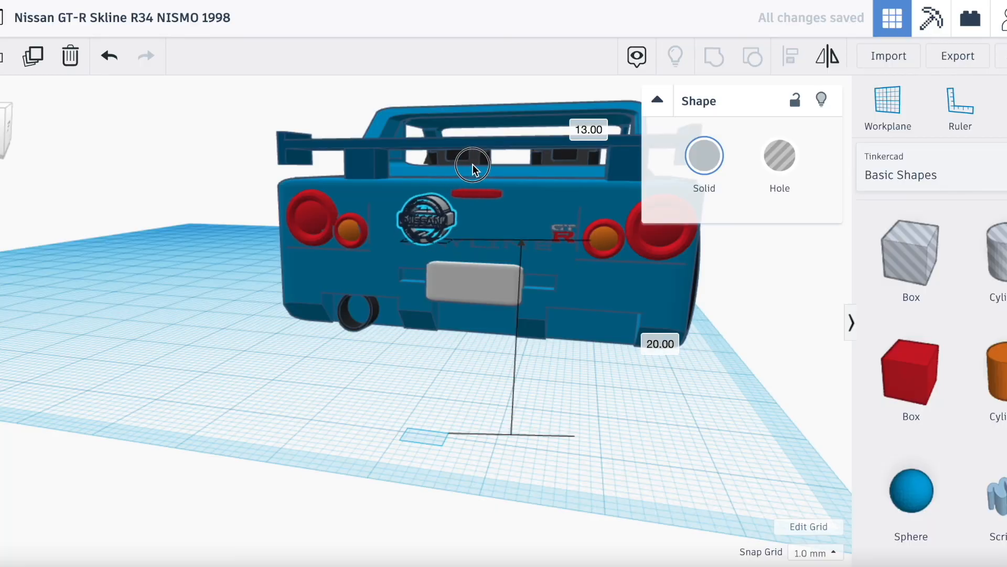
# Step: Push the Nissan badge forward to the rear panel and shift it sideways to the red center brake light
pyautogui.press('Right')
pyautogui.press('Right')
pyautogui.press('Right')
pyautogui.press('Right')
pyautogui.press('Up')
pyautogui.press('Up')
pyautogui.press('Up')
pyautogui.press('Up')
pyautogui.press('Up')
pyautogui.press('Up')
pyautogui.press('Up')
pyautogui.press('Up')
pyautogui.press('Up')
pyautogui.press('Up')
pyautogui.press('Up')
pyautogui.press('Up')
pyautogui.press('Up')
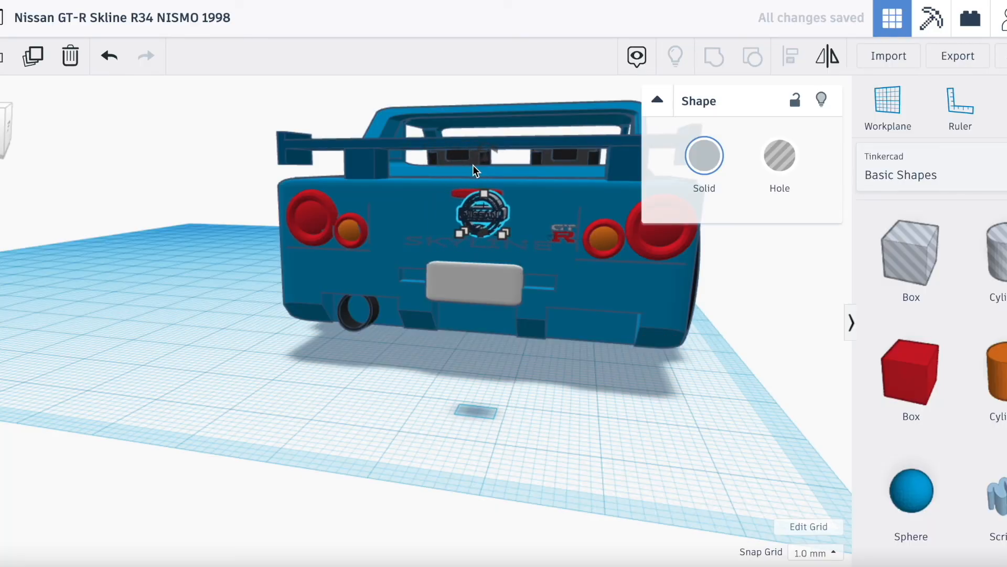
pyautogui.press('Left')
pyautogui.press('Left')
pyautogui.press('Left')
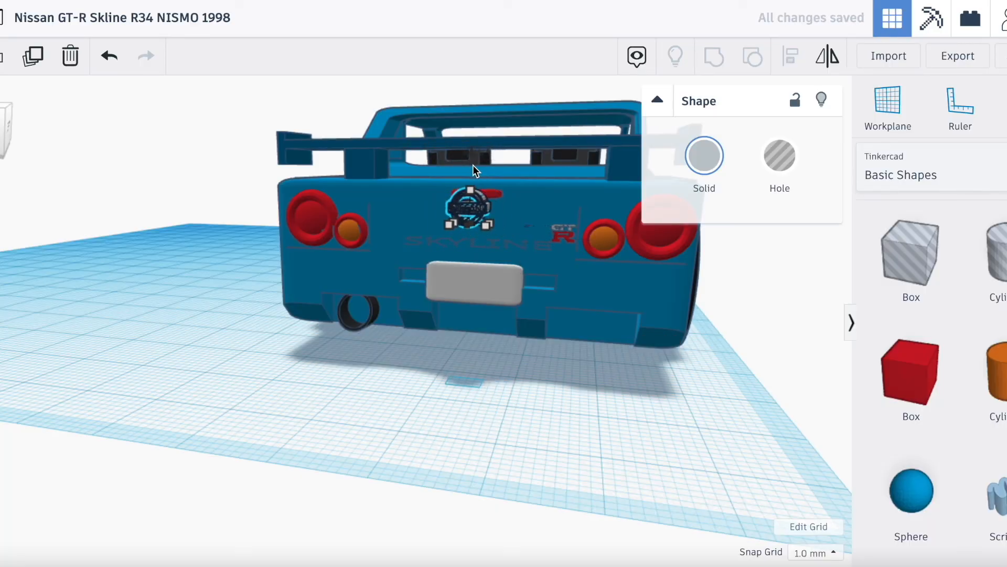
# Step: Sink the Nissan badge further into the rear panel, lower it below the brake light and center it above SKYLINE
pyautogui.scroll(5, 461, 213)
pyautogui.moveTo(461, 213); pyautogui.dragTo(383, 309, button='right')
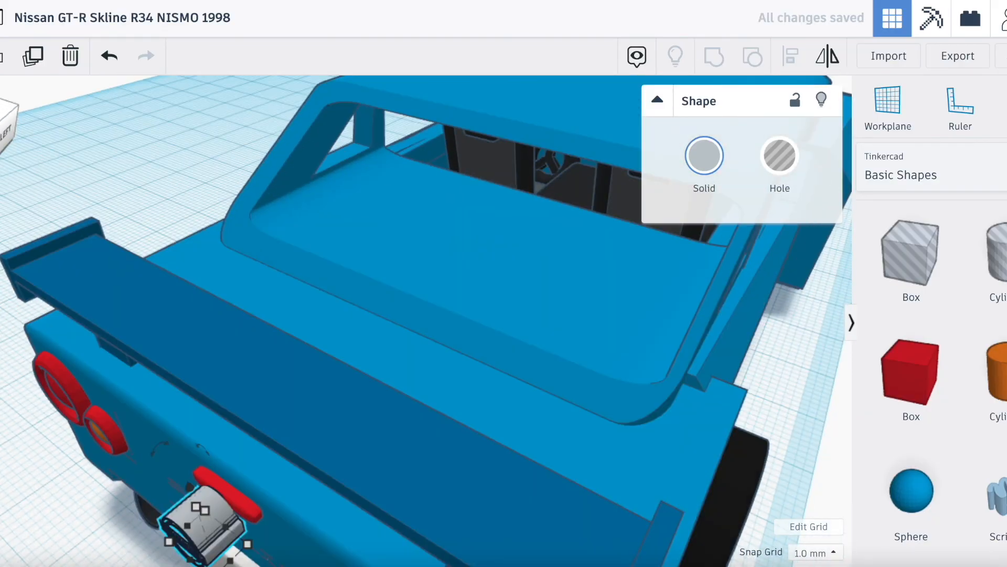
pyautogui.moveTo(1, 138); pyautogui.dragTo(7, 135)
pyautogui.press('Up')
pyautogui.press('Up')
pyautogui.press('Up')
pyautogui.moveTo(587, 196); pyautogui.dragTo(587, 205)
pyautogui.press('Right')
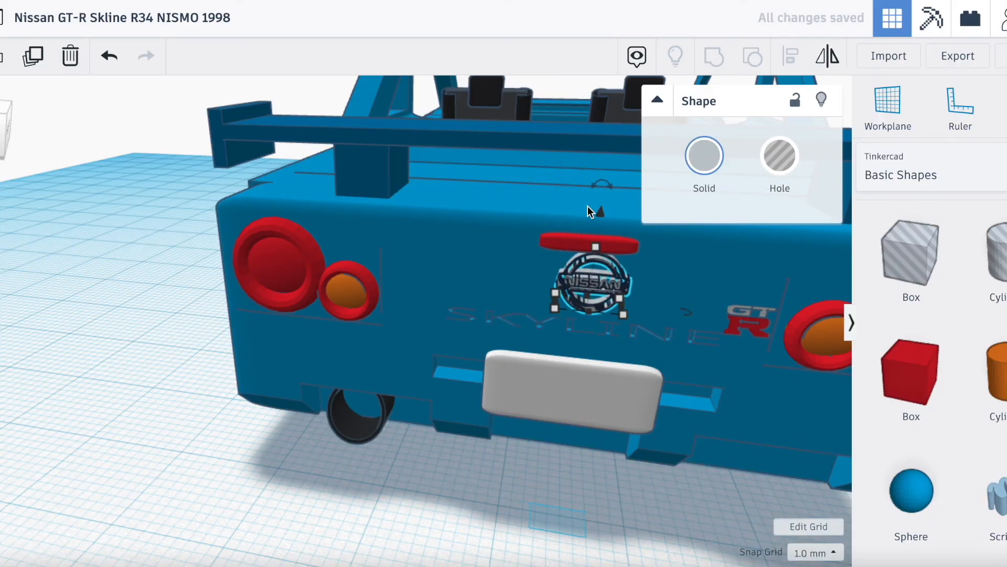
# Step: Shrink the Nissan badge on the rear panel in height and to about 2.4 mm wide, keeping it above SKYLINE
pyautogui.click(423, 515)
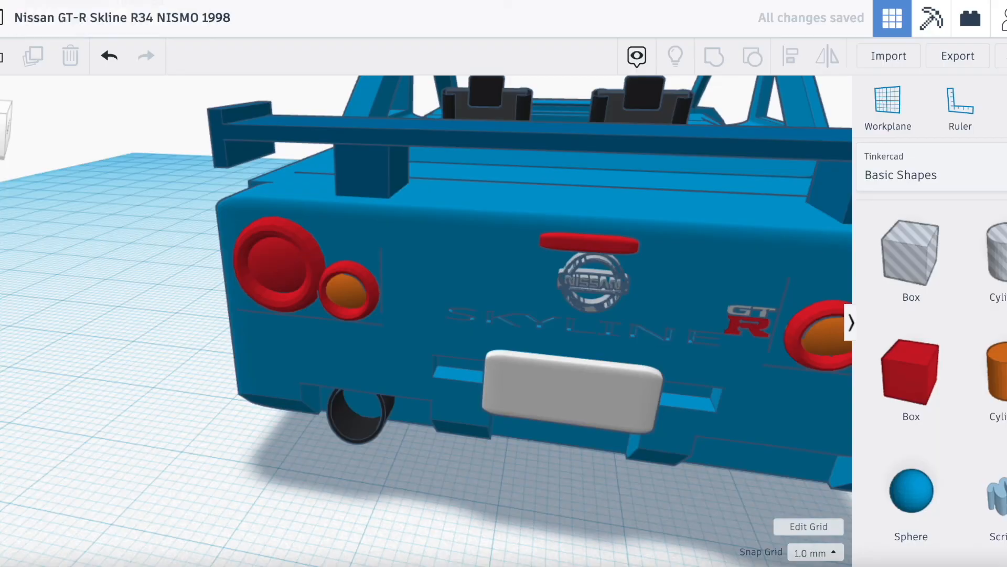
pyautogui.click(600, 264)
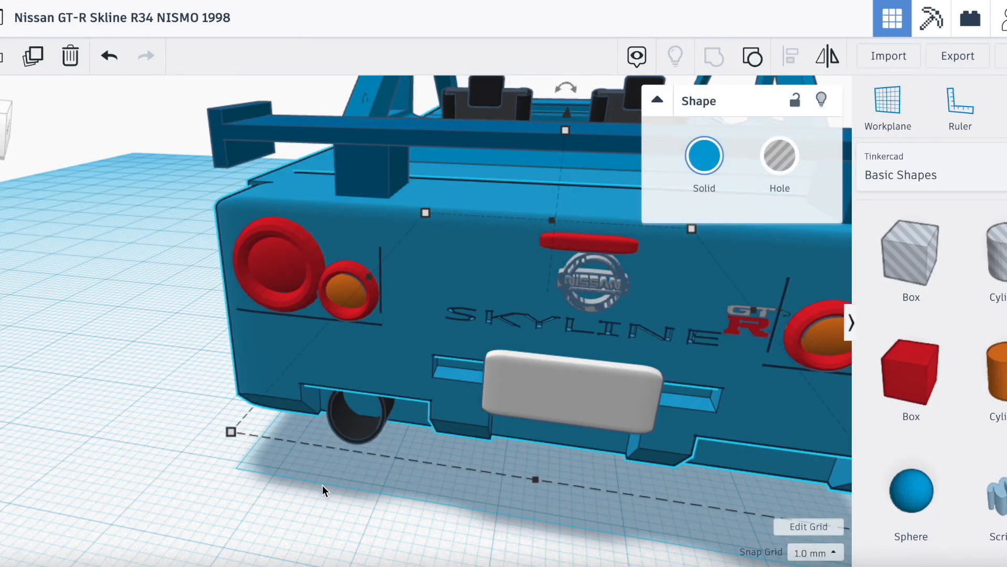
pyautogui.click(313, 512)
pyautogui.click(565, 272)
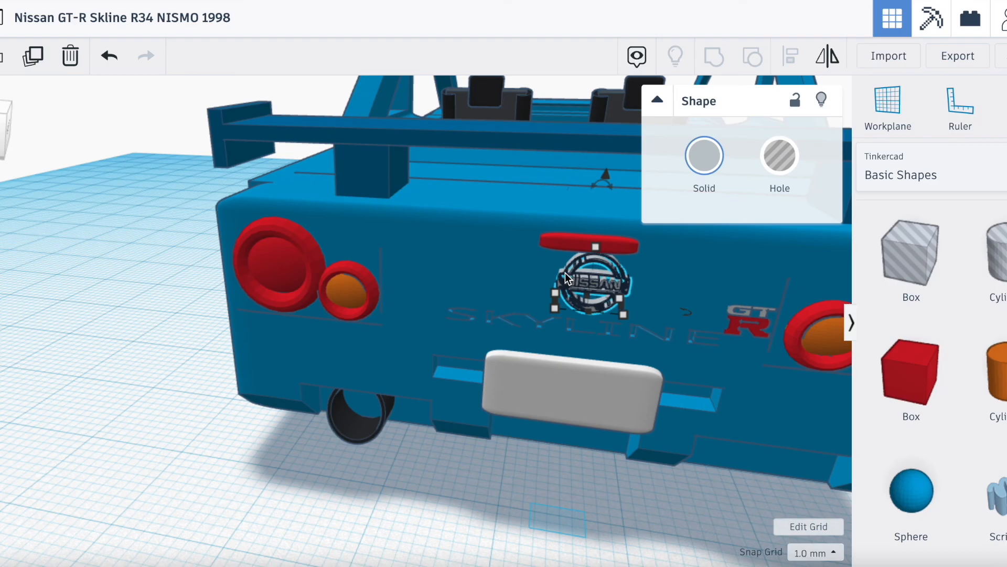
pyautogui.moveTo(596, 247); pyautogui.dragTo(596, 272)
pyautogui.moveTo(623, 309); pyautogui.dragTo(540, 424)
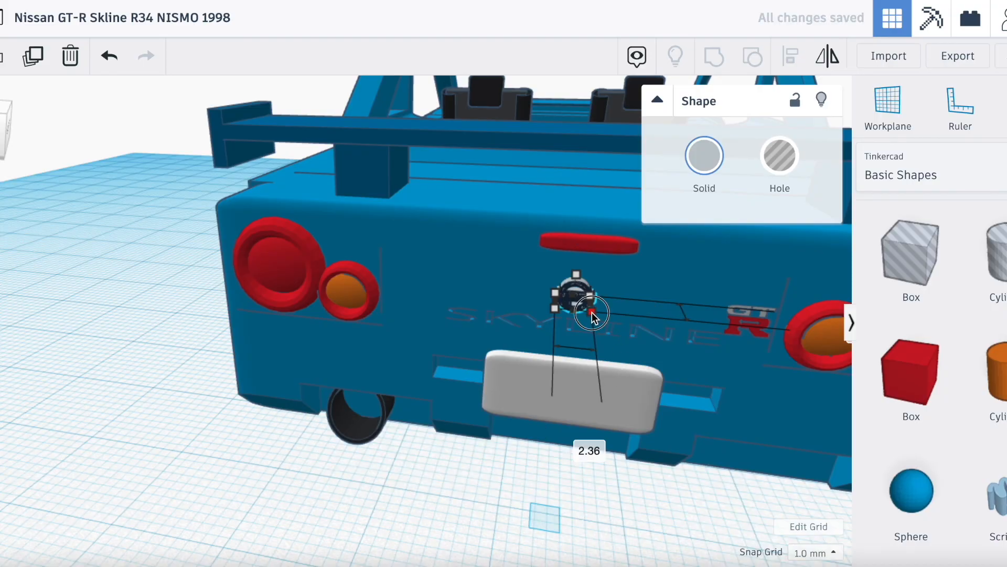
pyautogui.click(335, 502)
pyautogui.scroll(-5, 446, 258)
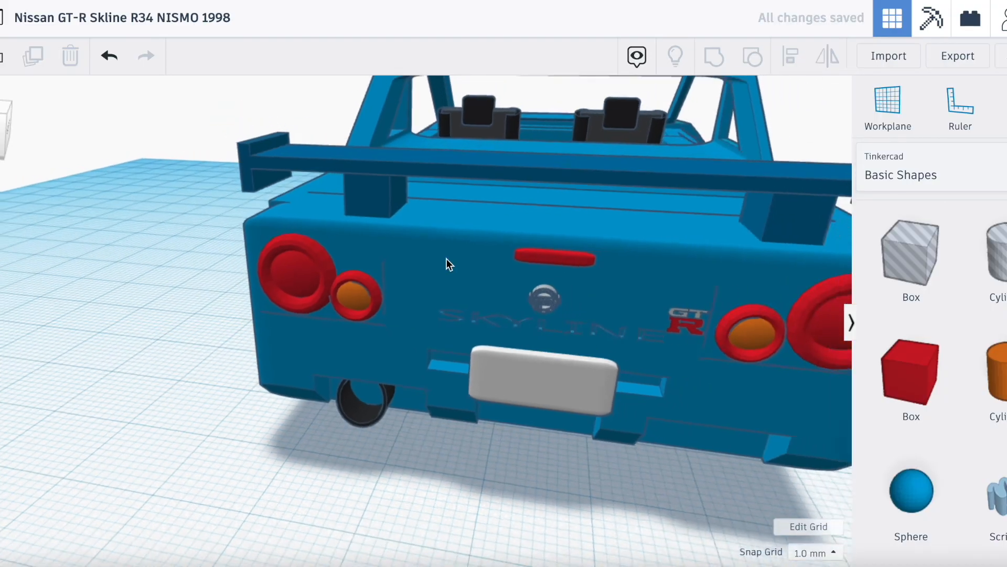
pyautogui.click(486, 278)
pyautogui.click(493, 473)
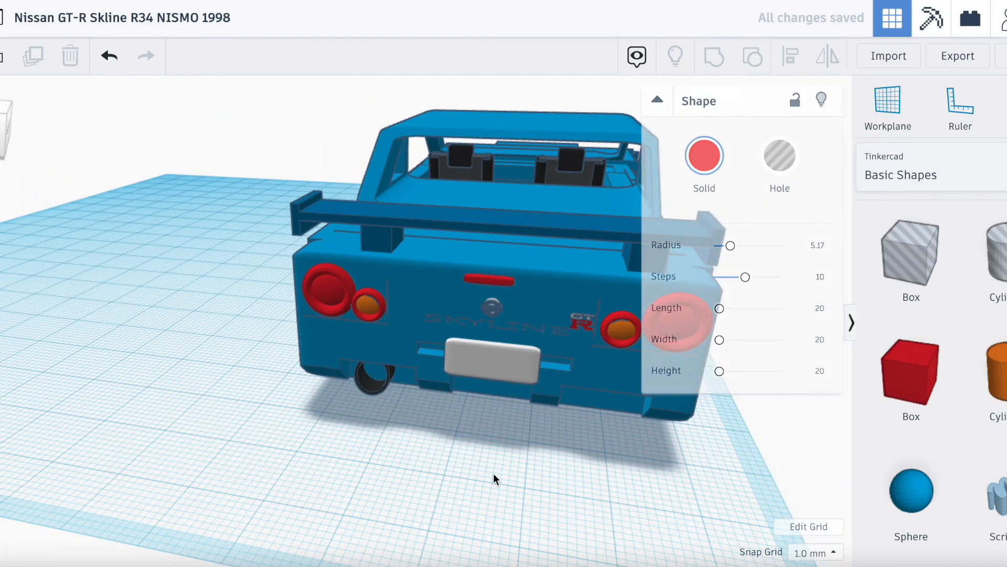
pyautogui.click(500, 285)
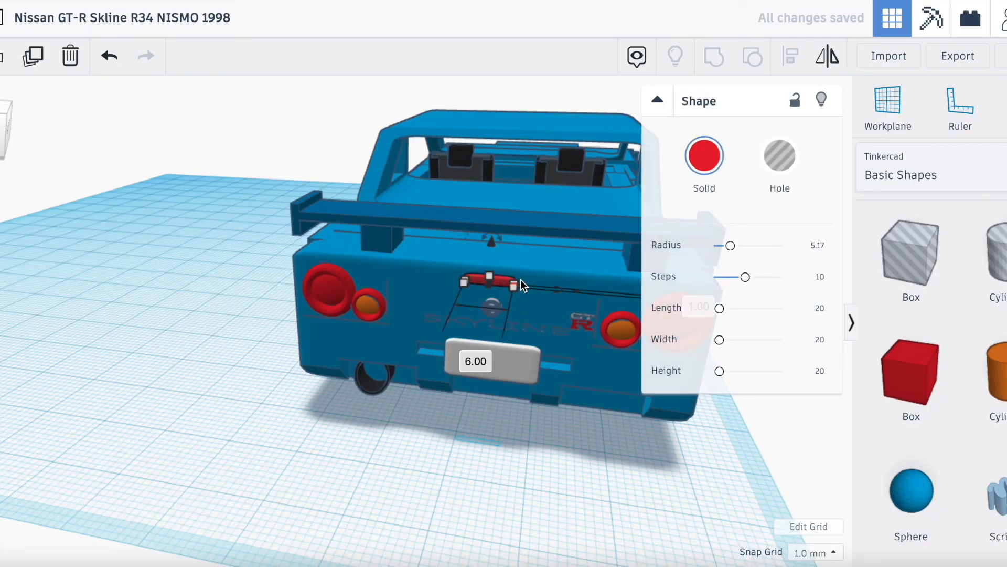
pyautogui.click(530, 279)
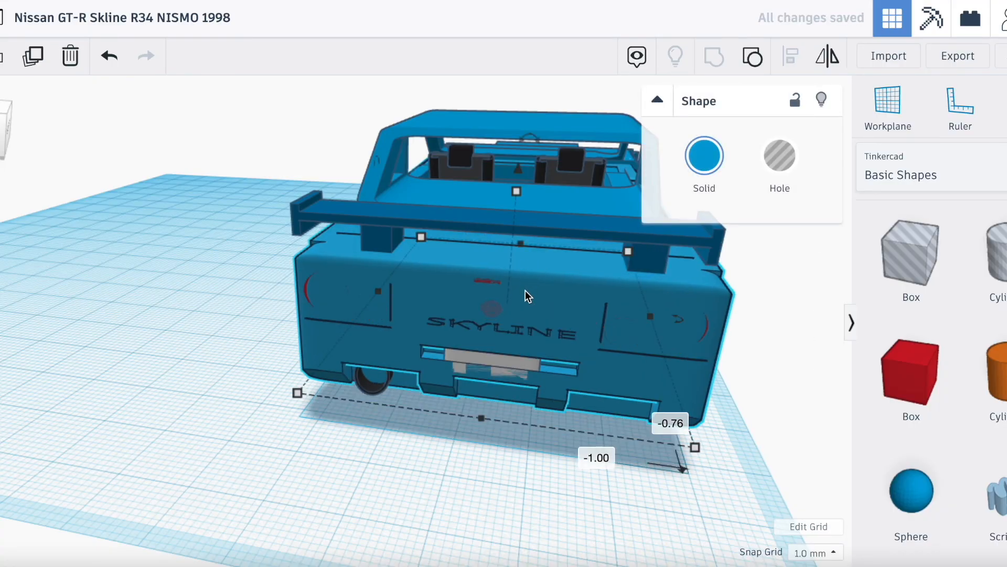
pyautogui.hotkey('ctrl', 'z')
pyautogui.click(449, 464)
# Step: Widen the red center brake light above the Nissan badge slightly
pyautogui.scroll(5, 481, 322)
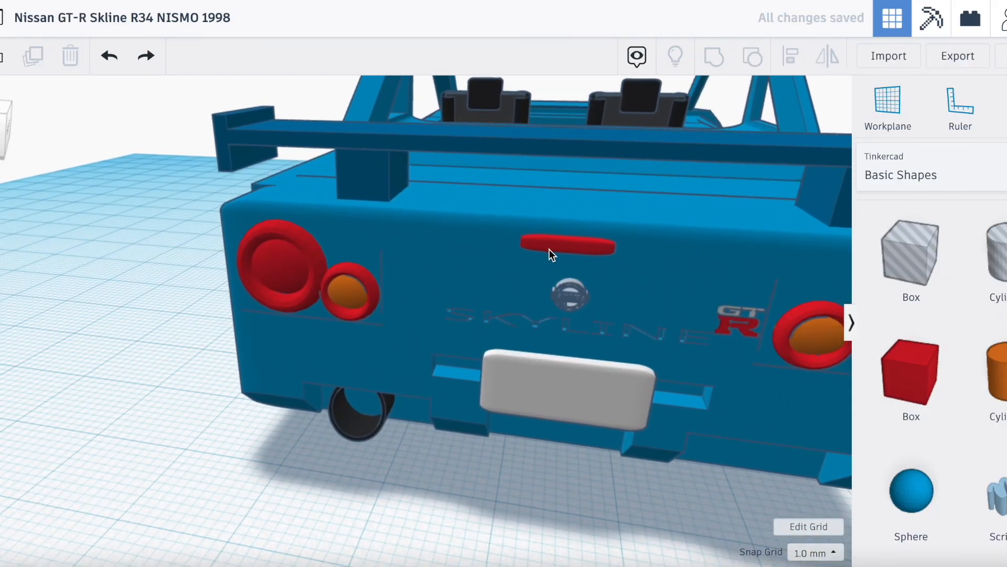
pyautogui.click(549, 249)
pyautogui.moveTo(619, 251); pyautogui.dragTo(628, 255)
pyautogui.click(391, 485)
# Step: Inspect the whole car from the rear, above, the front grille and the side to review the model
pyautogui.scroll(-8, 391, 486)
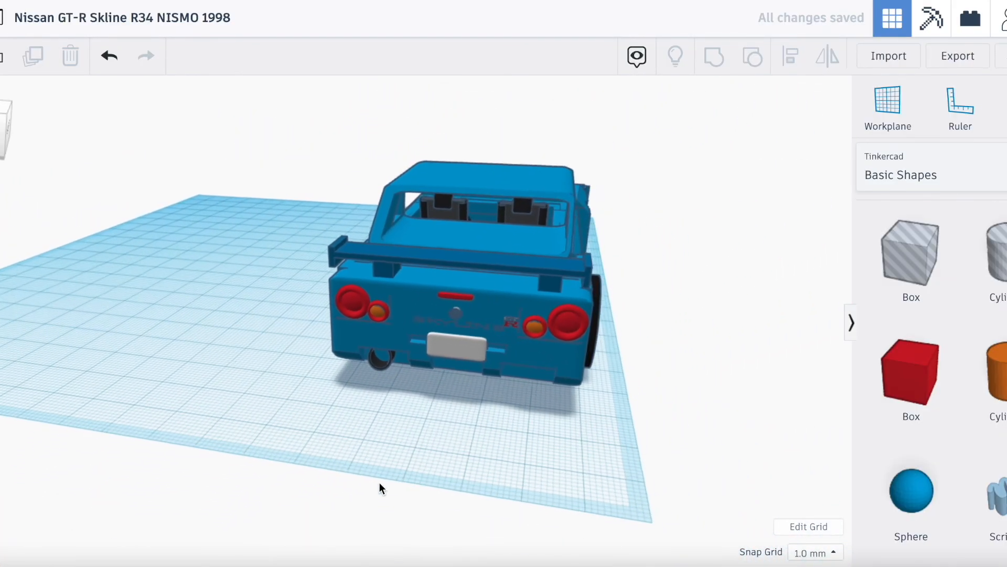
pyautogui.moveTo(0, 107); pyautogui.dragTo(16, 157)
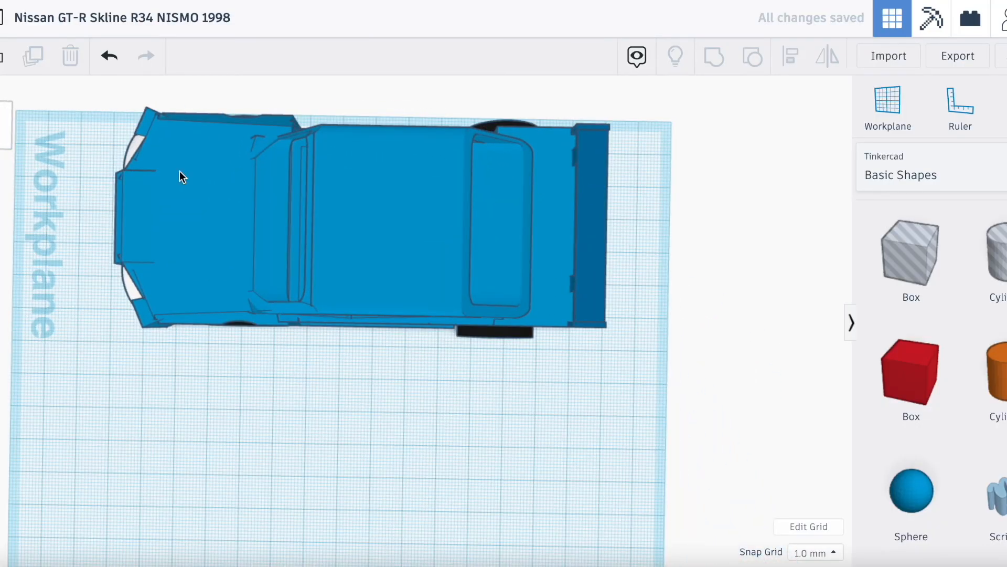
pyautogui.scroll(-5, 179, 171)
pyautogui.moveTo(165, 168); pyautogui.dragTo(627, 432)
pyautogui.moveTo(404, 262); pyautogui.dragTo(387, 464)
pyautogui.moveTo(1, 130)
pyautogui.mouseDown()
pyautogui.moveTo(0, 109)
pyautogui.moveTo(0, 126)
pyautogui.mouseUp()
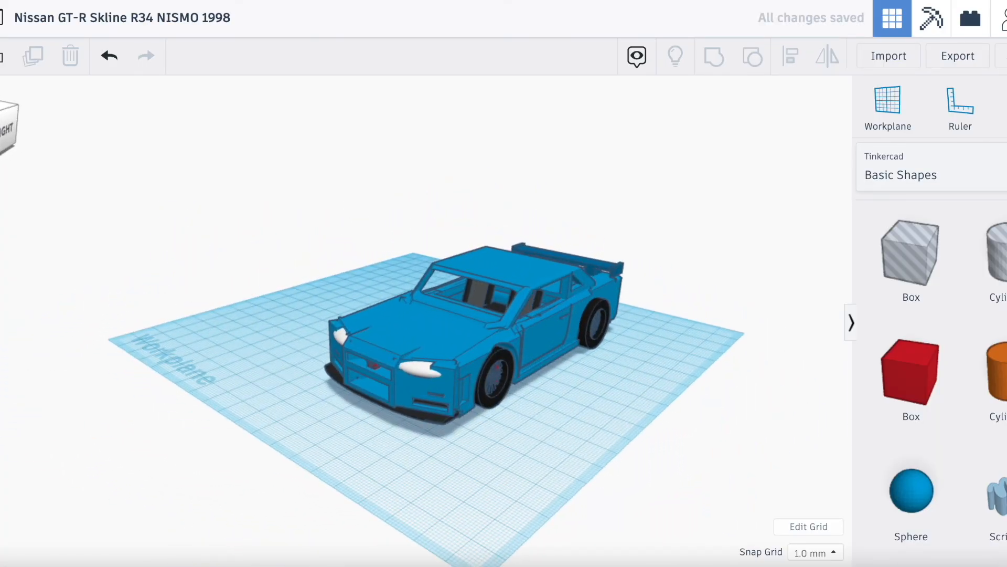
pyautogui.scroll(8, 470, 152)
pyautogui.moveTo(4, 133); pyautogui.dragTo(0, 125)
pyautogui.moveTo(410, 315); pyautogui.dragTo(462, 315, button='right')
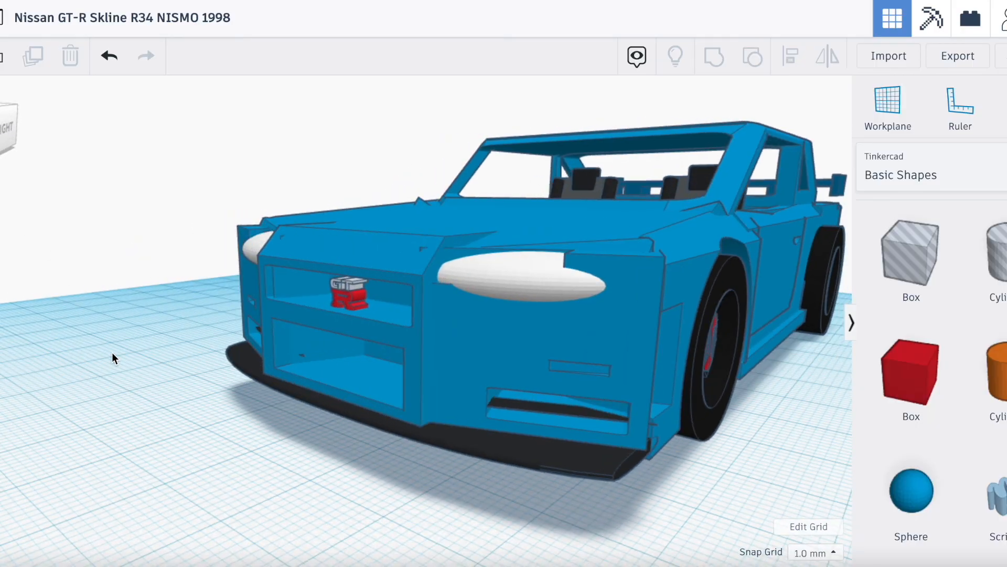
pyautogui.moveTo(1, 127); pyautogui.dragTo(110, 131)
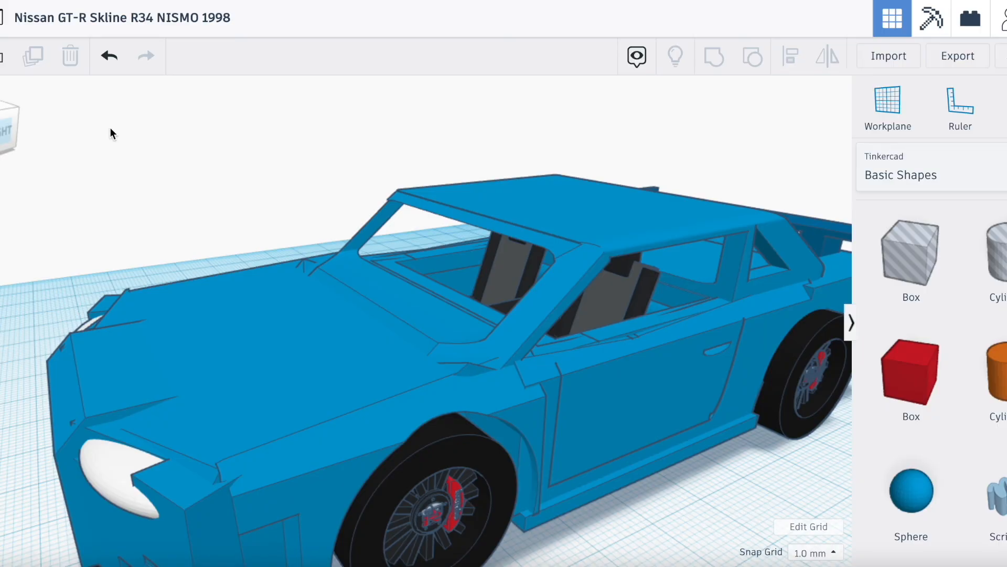
pyautogui.click(8, 133)
pyautogui.moveTo(7, 131); pyautogui.dragTo(0, 143)
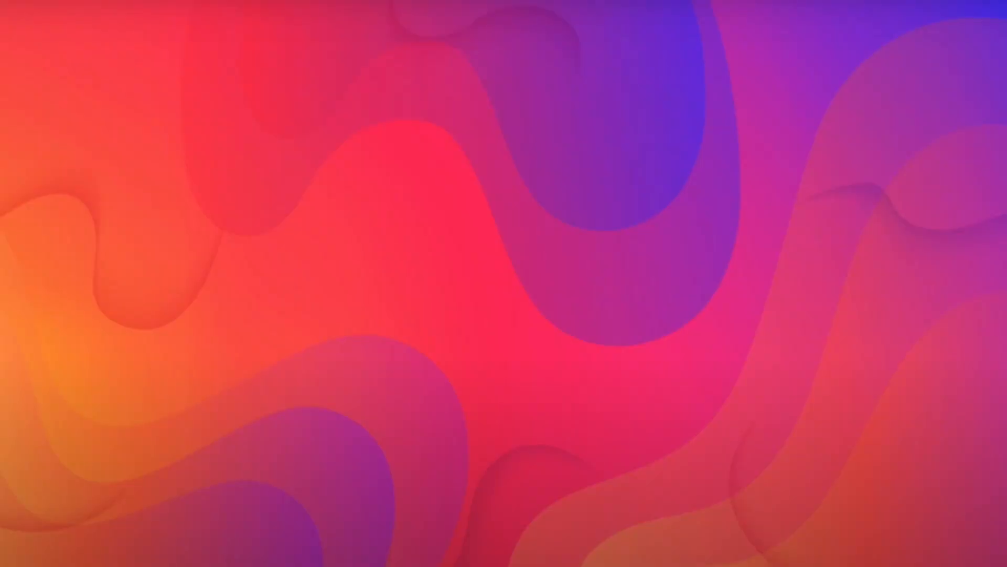